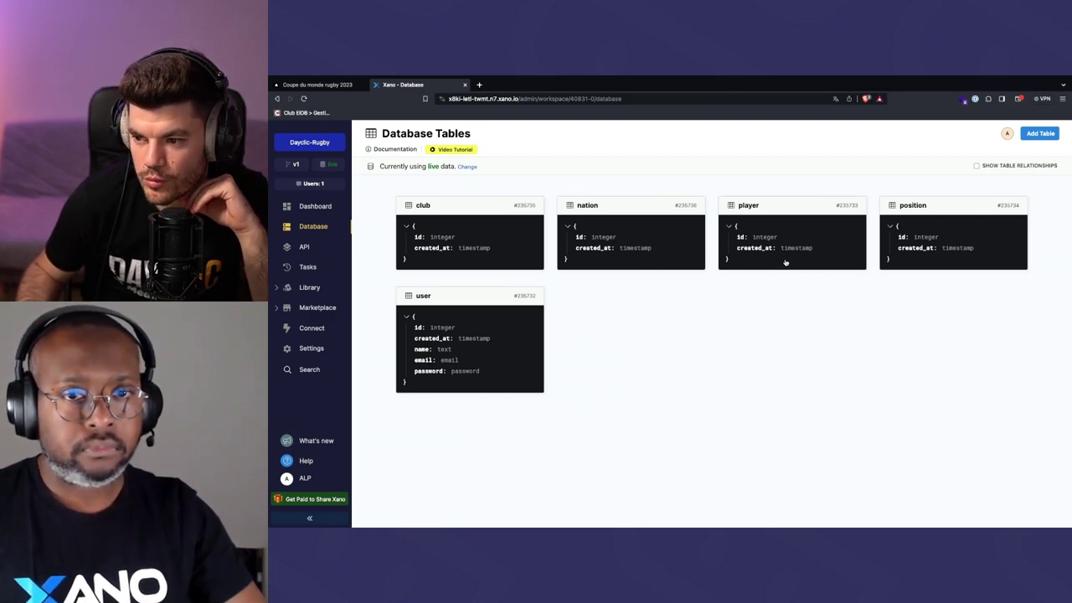
Show the relationships between the database tables, and return to the plain schema view
{"action": "left_click", "coordinate": [976, 166]}
{"action": "left_click", "coordinate": [977, 166]}
{"action": "left_click", "coordinate": [977, 166]}
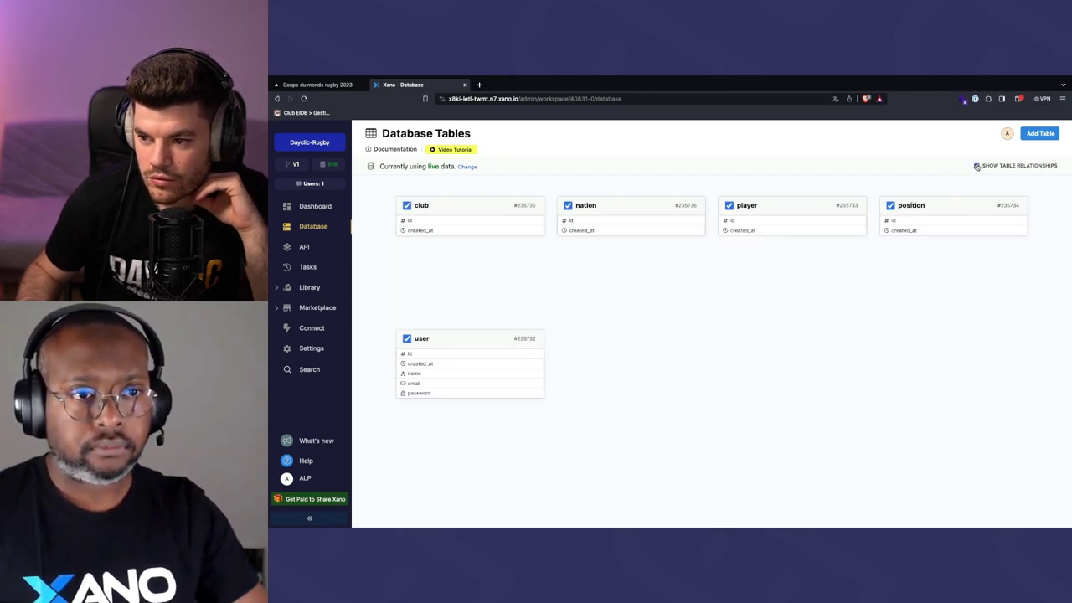
{"action": "left_click", "coordinate": [977, 166]}
{"action": "left_click", "coordinate": [977, 166]}
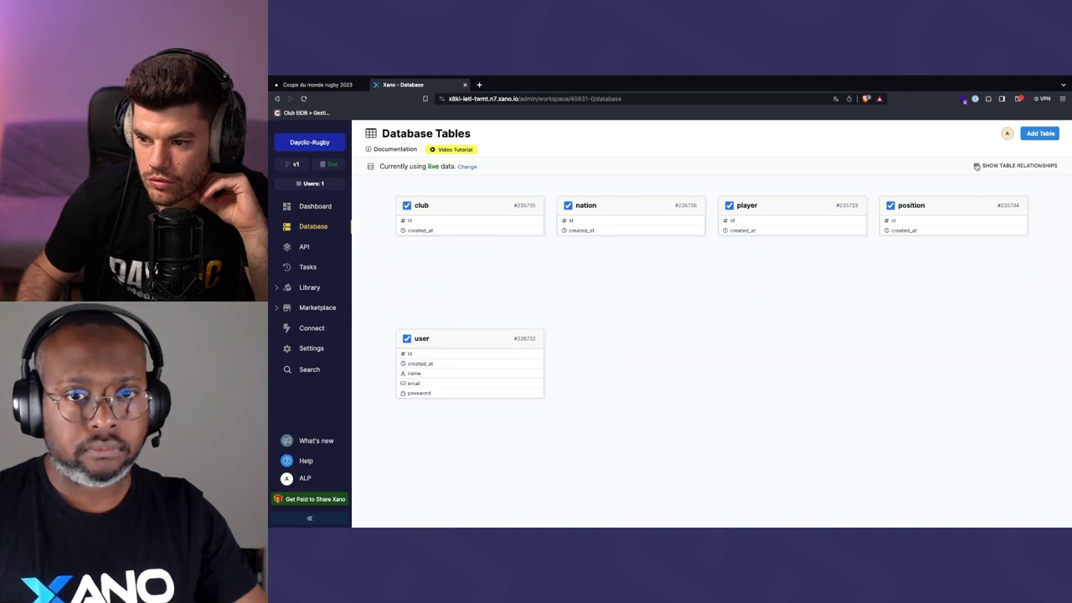
{"action": "left_click", "coordinate": [977, 166]}
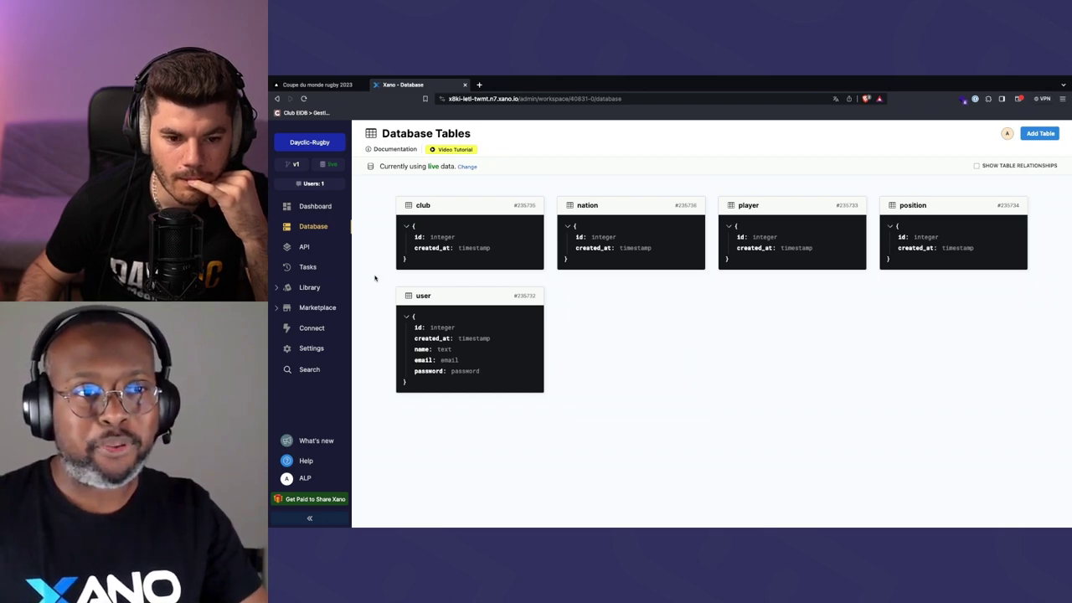
Open the Default API group and review its auth, club and nation endpoints
{"action": "left_click", "coordinate": [305, 247]}
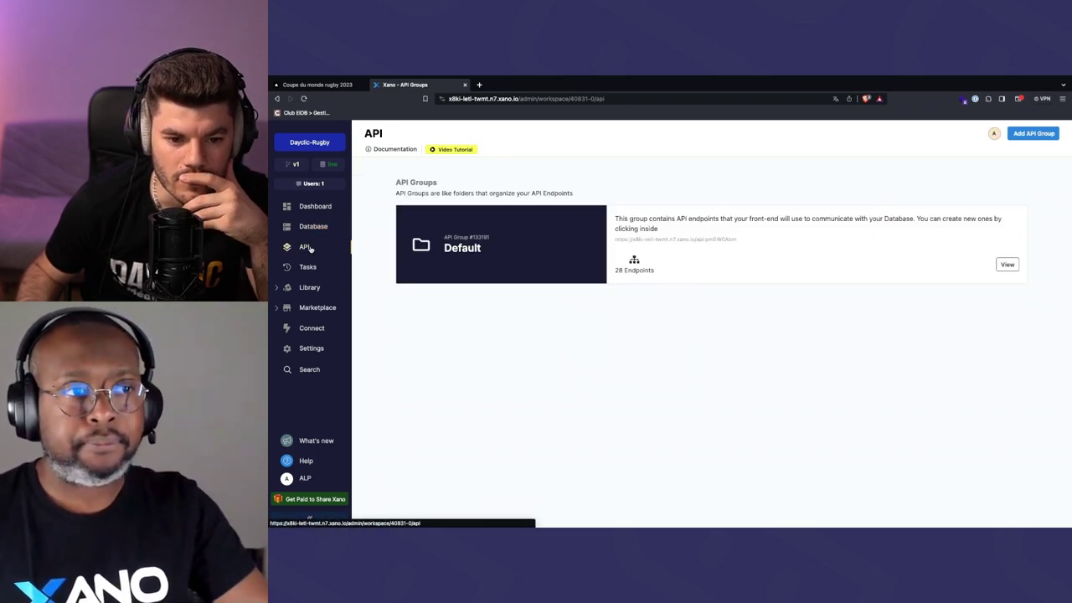
{"action": "left_click", "coordinate": [670, 266]}
{"action": "scroll", "coordinate": [533, 318], "scroll_direction": "down", "scroll_amount": 8}
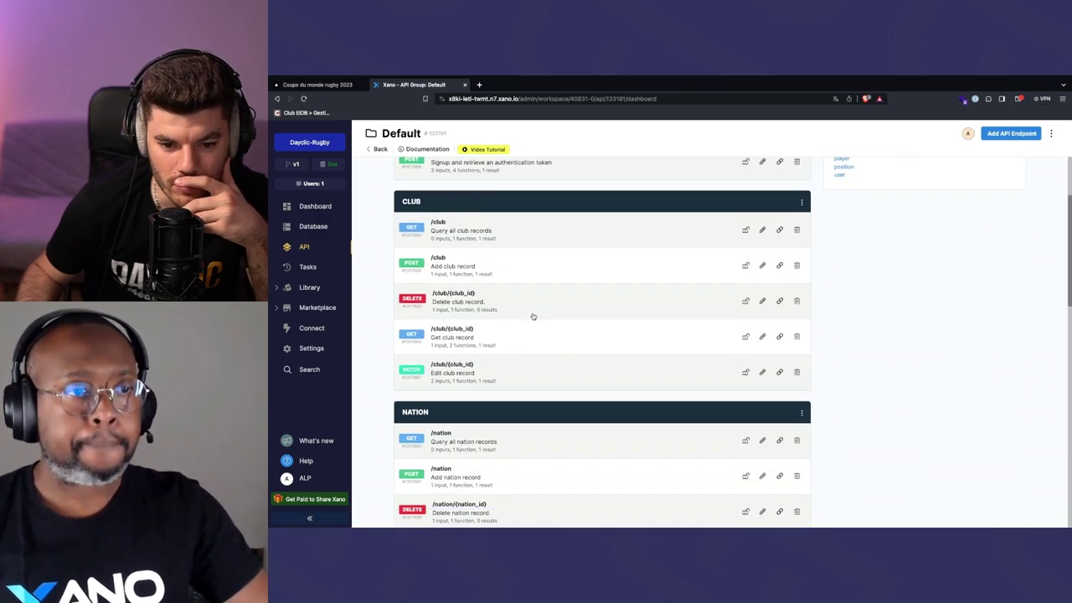
{"action": "scroll", "coordinate": [502, 360], "scroll_direction": "up", "scroll_amount": 8}
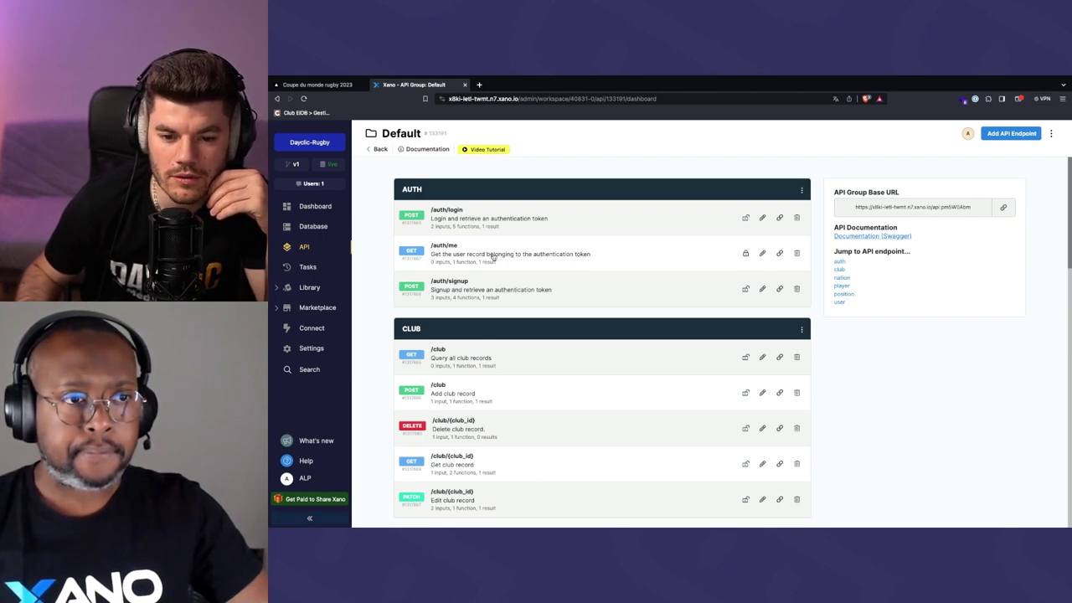
{"action": "scroll", "coordinate": [494, 257], "scroll_direction": "down", "scroll_amount": 3}
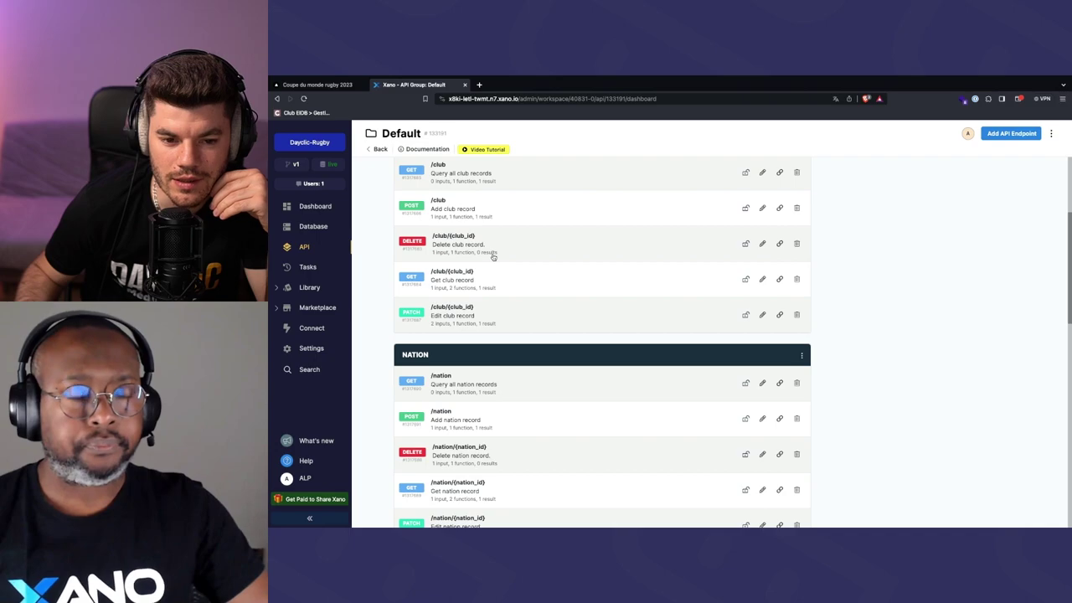
Visit the background tasks, and dismiss the introduction banner of the library's functions
{"action": "left_click", "coordinate": [320, 266]}
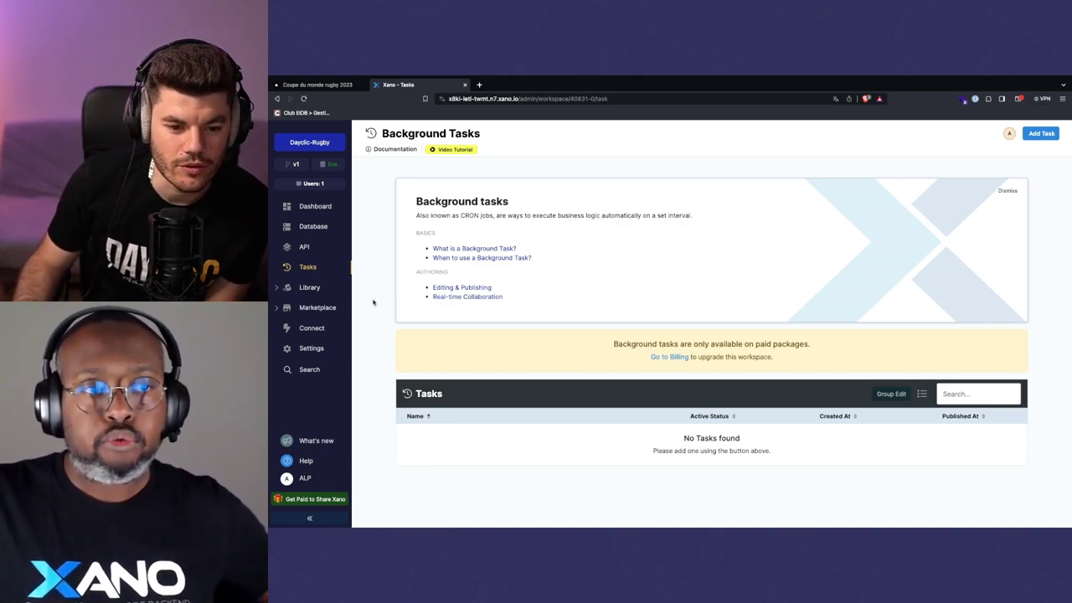
{"action": "left_click", "coordinate": [280, 289]}
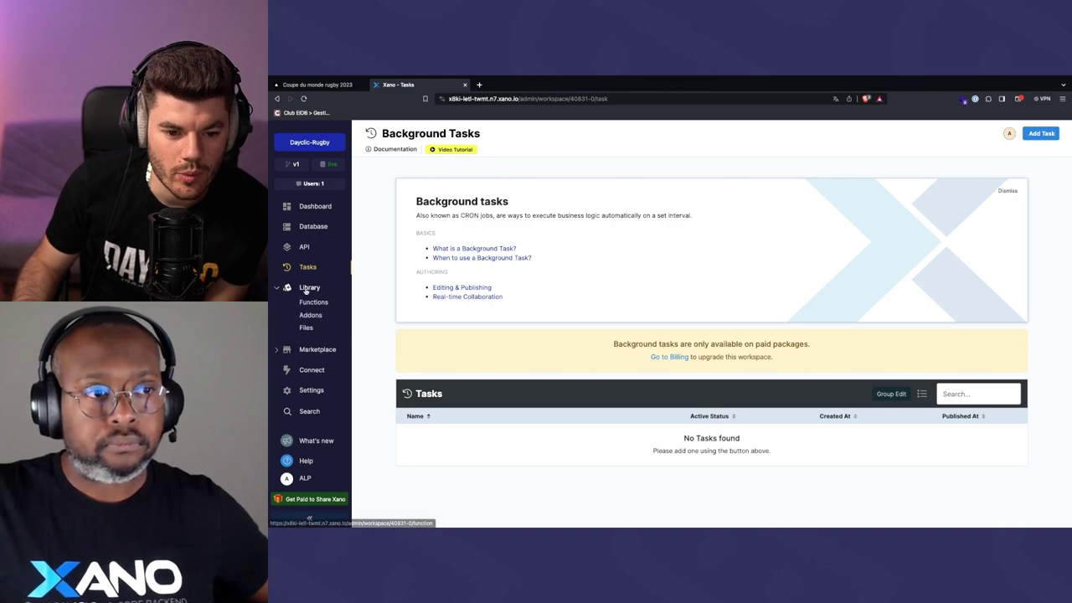
{"action": "left_click", "coordinate": [313, 302]}
{"action": "left_click", "coordinate": [277, 289]}
{"action": "left_click", "coordinate": [275, 289]}
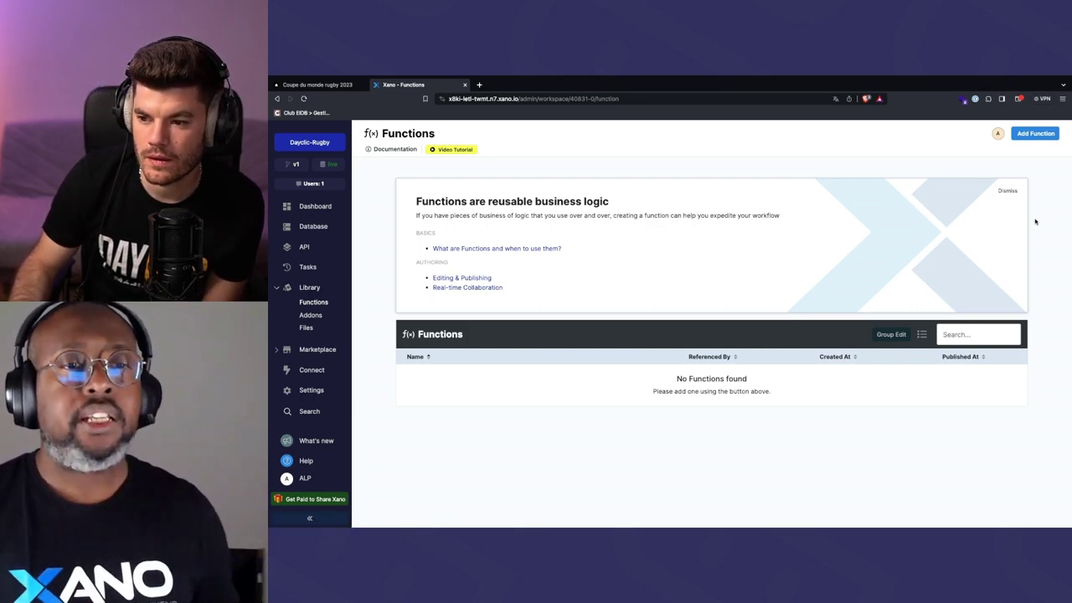
{"action": "left_click", "coordinate": [1006, 190]}
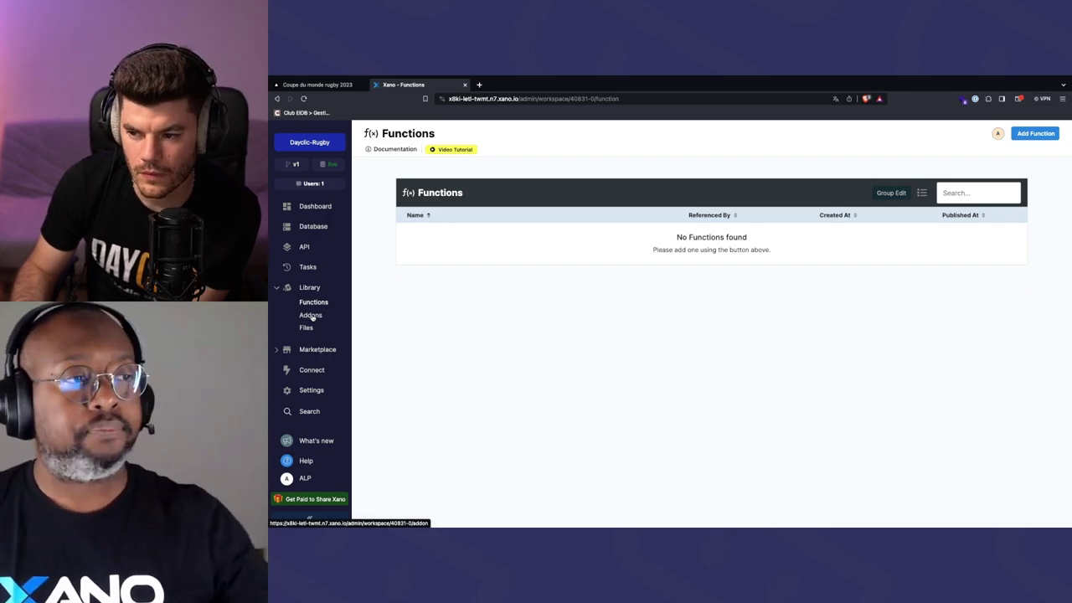
Dismiss the introduction banner of the library's addons and open the file management
{"action": "left_click", "coordinate": [310, 315]}
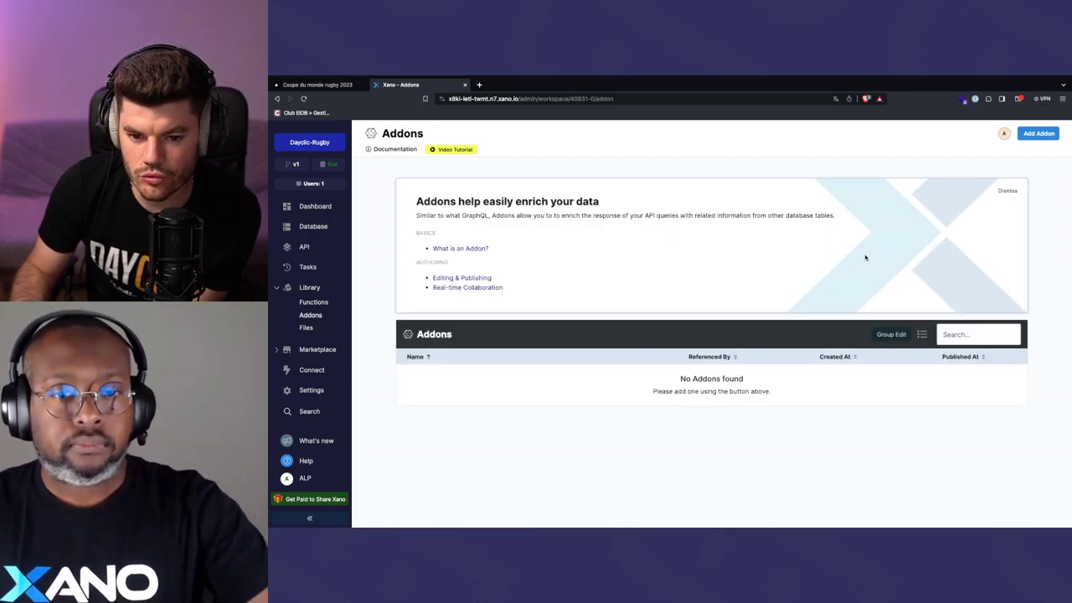
{"action": "left_click", "coordinate": [1009, 192]}
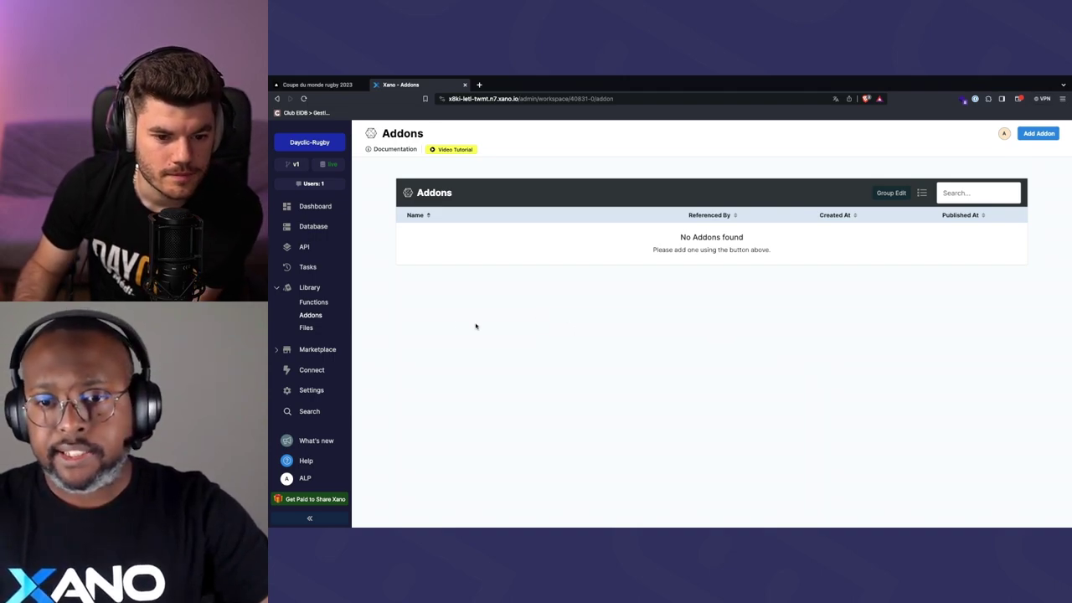
{"action": "left_click", "coordinate": [307, 329]}
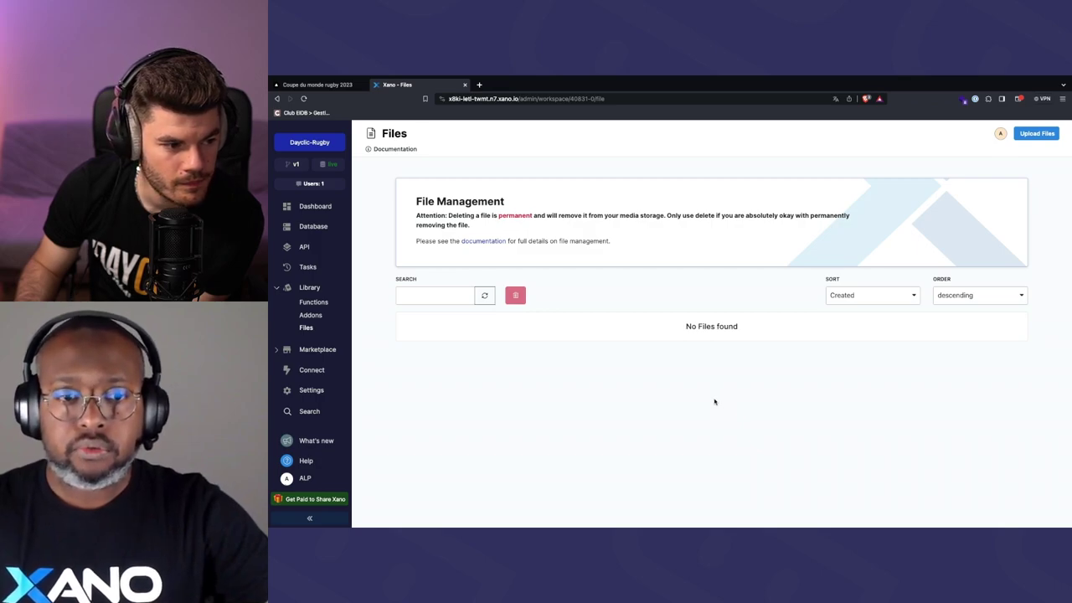
Browse the starter templates offered in the marketplace, from Starter through Wiki
{"action": "left_click", "coordinate": [277, 350]}
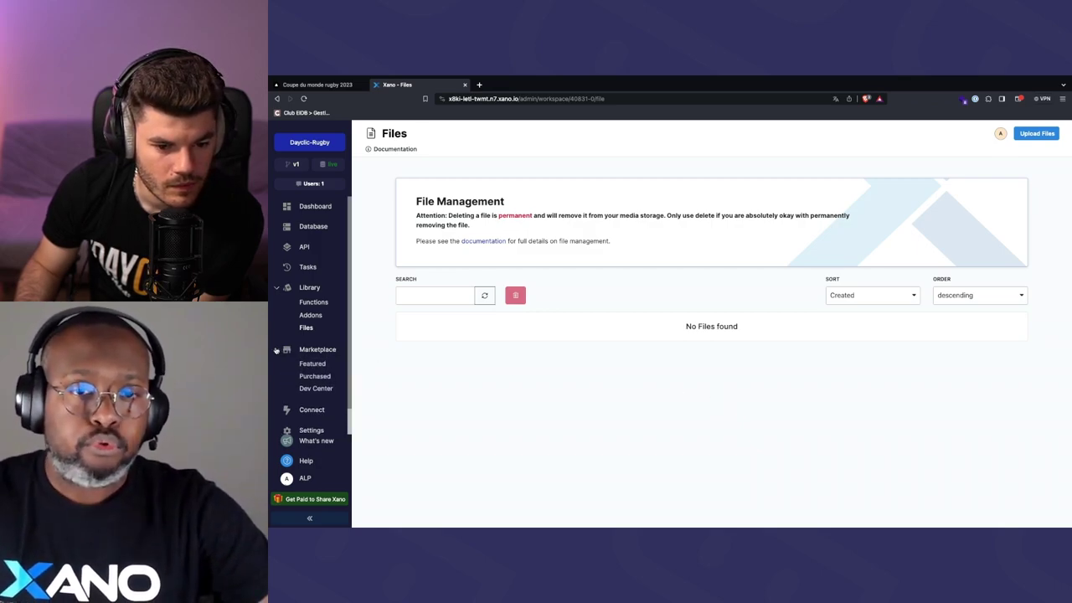
{"action": "left_click", "coordinate": [325, 352]}
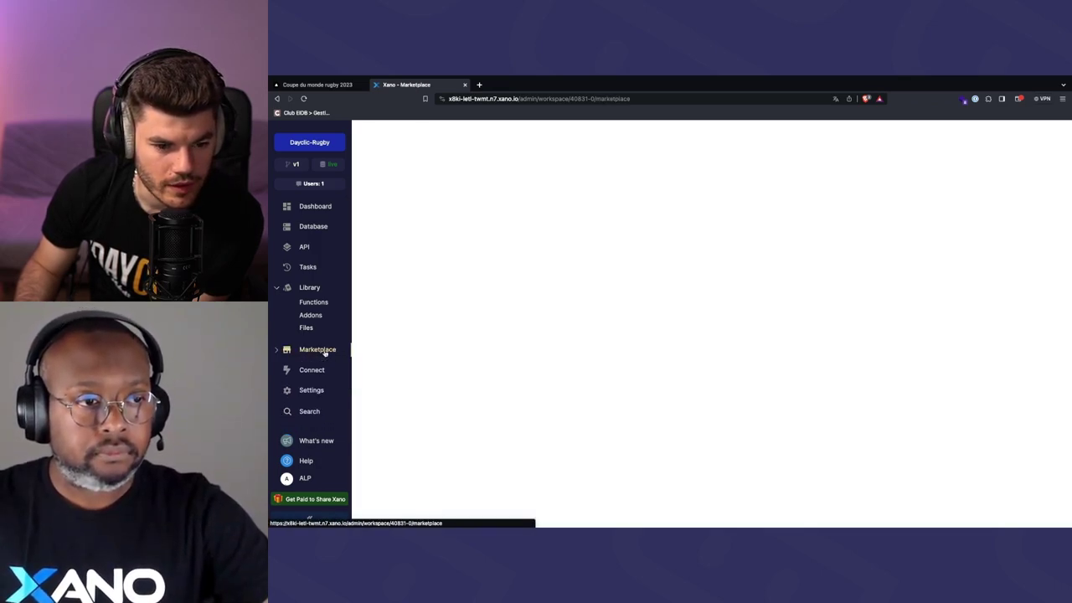
{"action": "scroll", "coordinate": [677, 353], "scroll_direction": "down", "scroll_amount": 2}
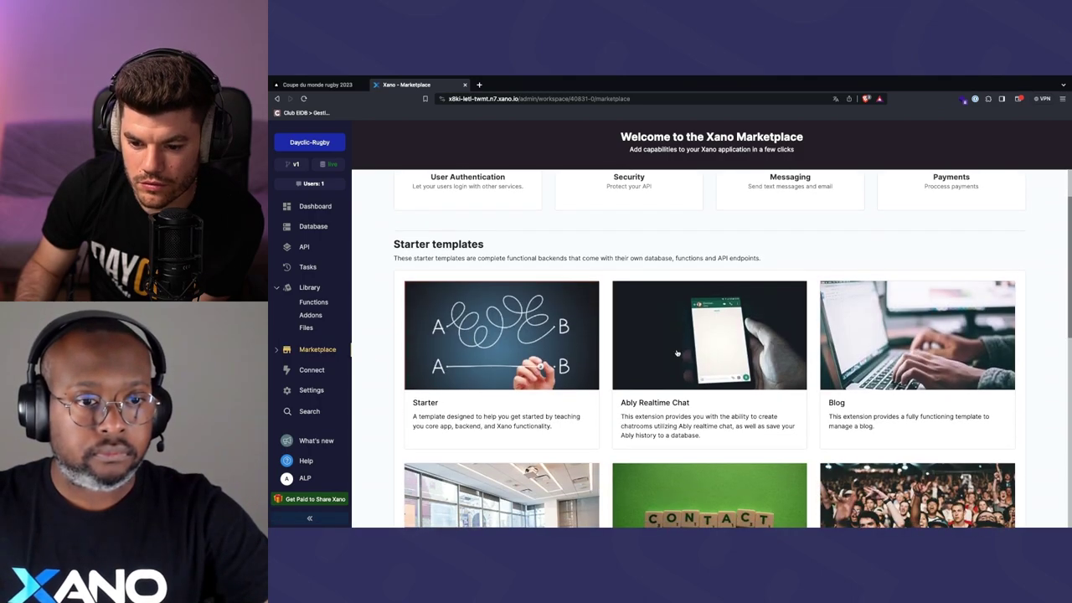
{"action": "scroll", "coordinate": [677, 352], "scroll_direction": "down", "scroll_amount": 1}
{"action": "scroll", "coordinate": [677, 353], "scroll_direction": "up", "scroll_amount": 1}
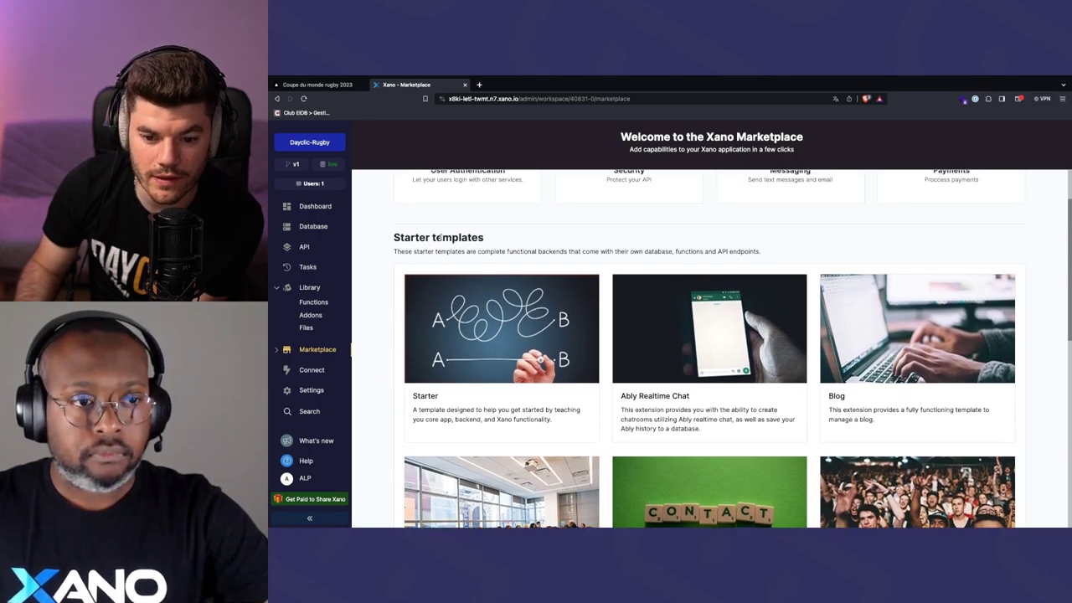
{"action": "scroll", "coordinate": [688, 342], "scroll_direction": "down", "scroll_amount": 1}
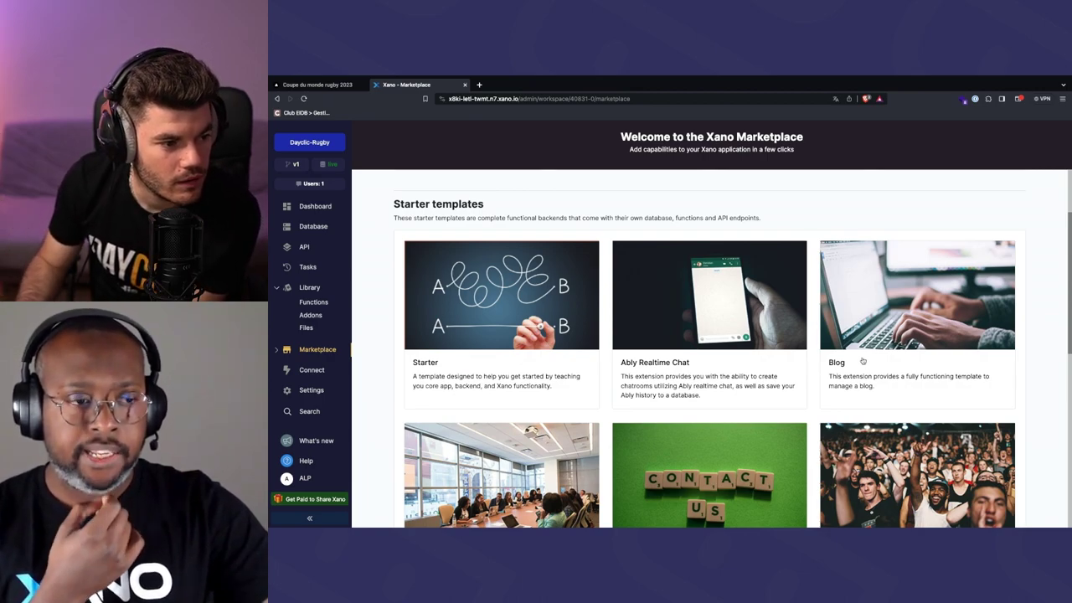
{"action": "scroll", "coordinate": [862, 362], "scroll_direction": "down", "scroll_amount": 3}
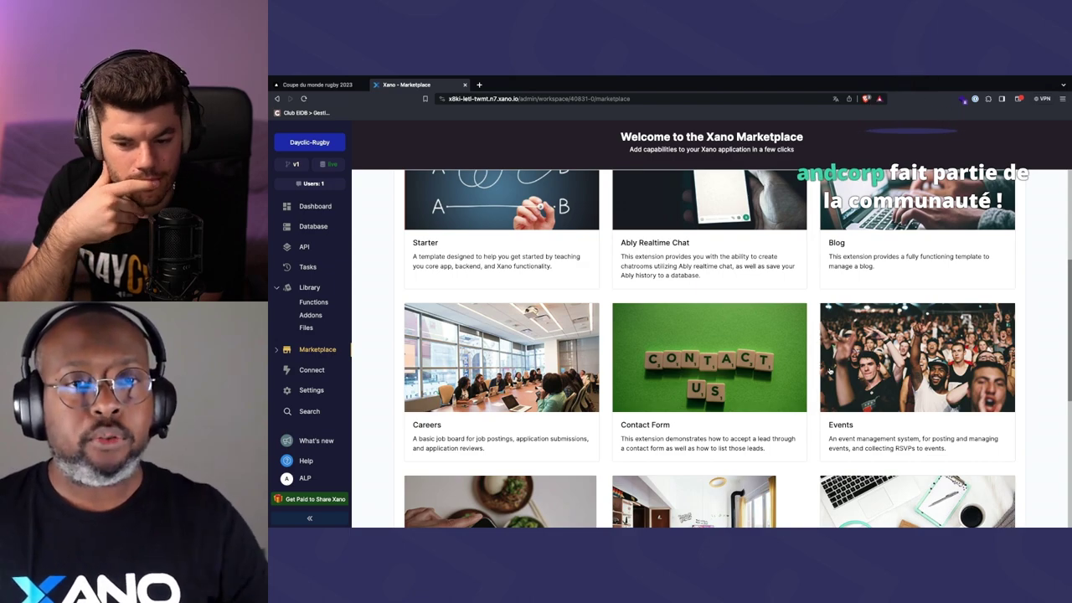
{"action": "scroll", "coordinate": [829, 371], "scroll_direction": "down", "scroll_amount": 7}
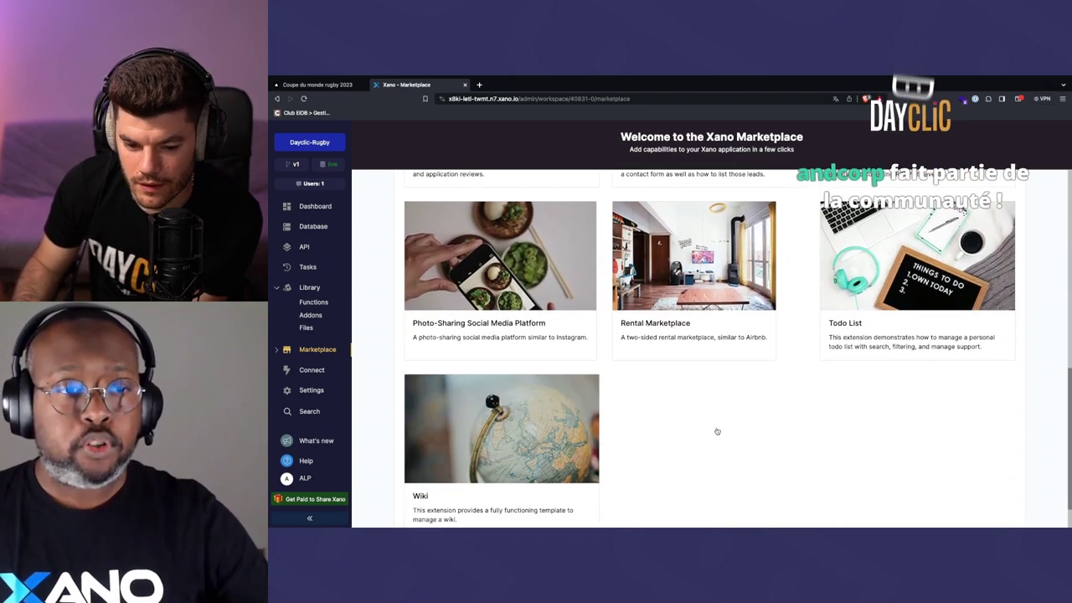
{"action": "scroll", "coordinate": [715, 433], "scroll_direction": "up", "scroll_amount": 10}
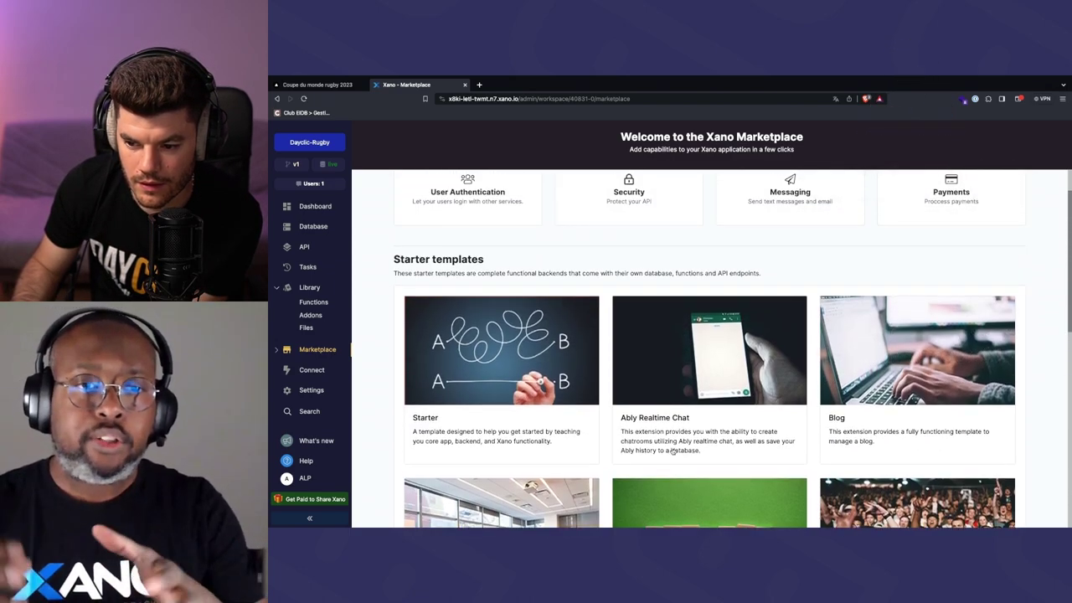
Open the Blog starter template and read its overview and component descriptions
{"action": "left_click", "coordinate": [881, 356]}
{"action": "scroll", "coordinate": [641, 310], "scroll_direction": "down", "scroll_amount": 7}
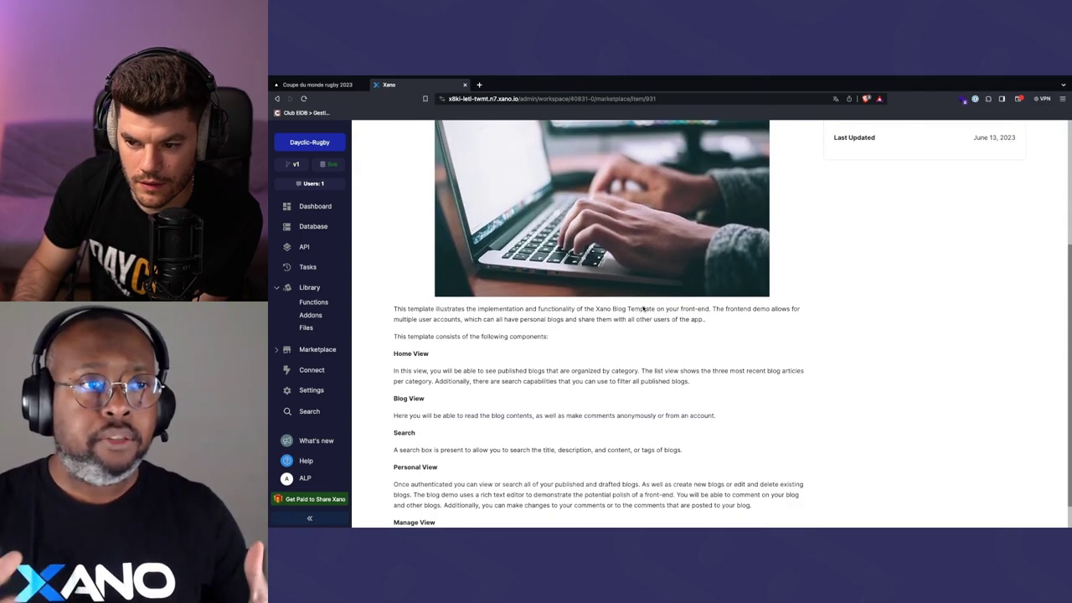
{"action": "scroll", "coordinate": [642, 310], "scroll_direction": "up", "scroll_amount": 7}
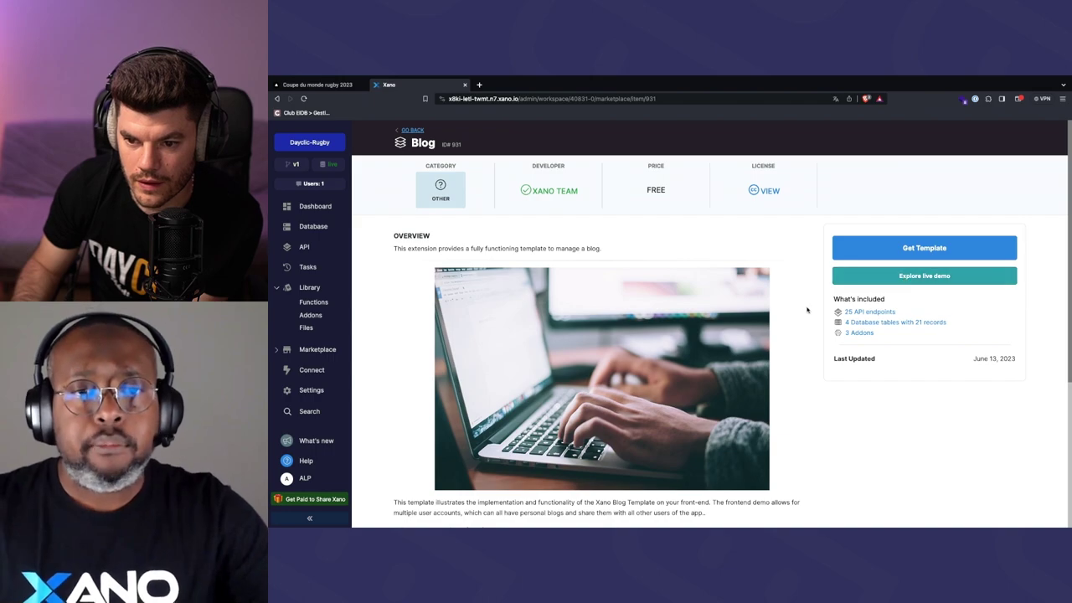
{"action": "scroll", "coordinate": [806, 309], "scroll_direction": "down", "scroll_amount": 4}
{"action": "scroll", "coordinate": [806, 309], "scroll_direction": "up", "scroll_amount": 4}
{"action": "scroll", "coordinate": [807, 310], "scroll_direction": "up", "scroll_amount": 1}
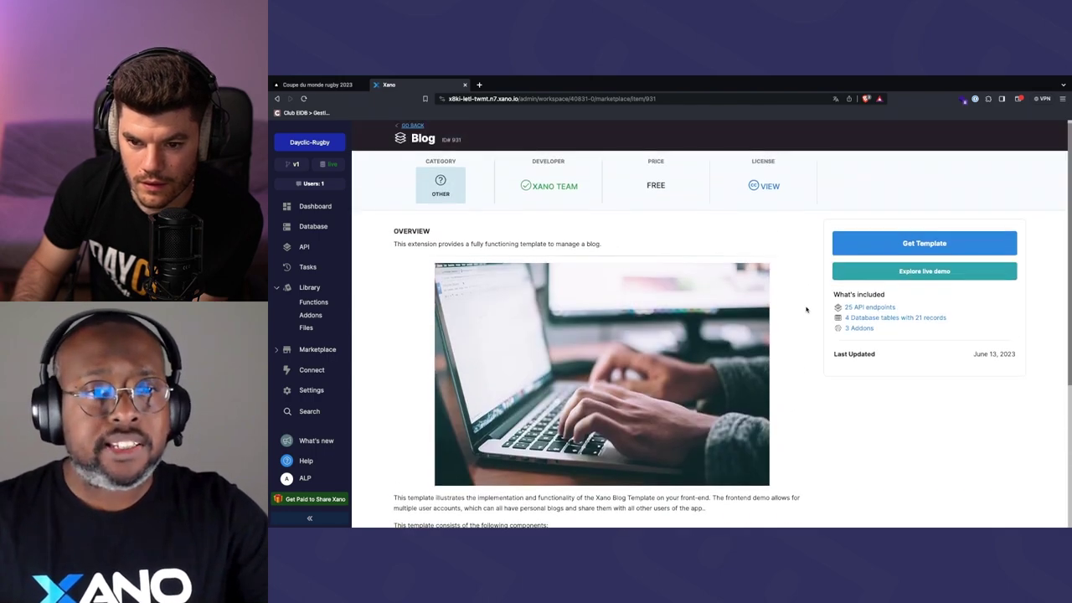
Inspect the database tables and API endpoints included in the Blog template, and return to the marketplace overview
{"action": "left_click", "coordinate": [882, 320]}
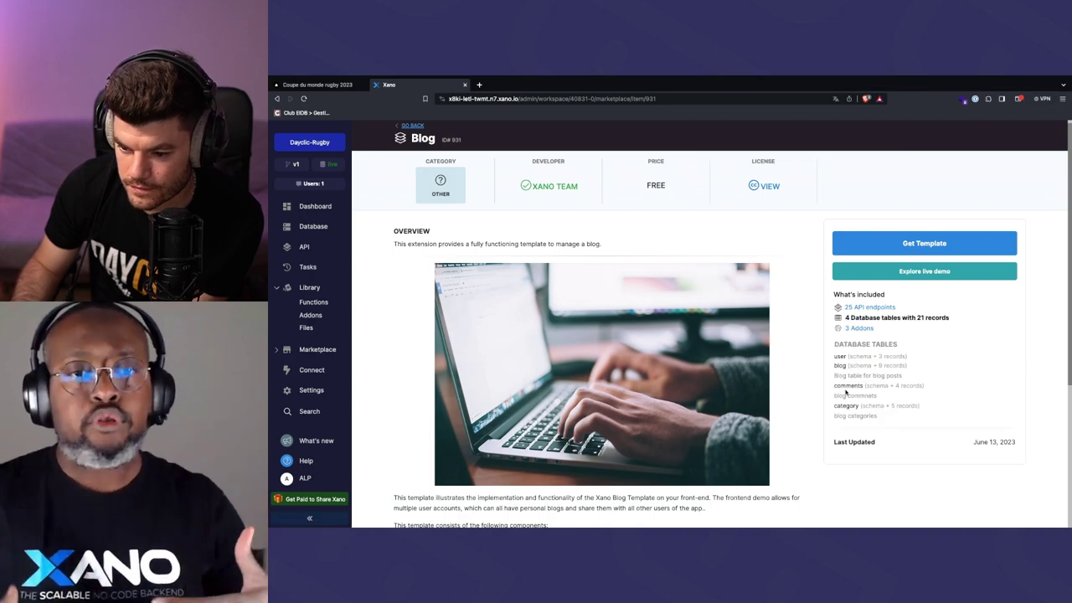
{"action": "left_click", "coordinate": [867, 307]}
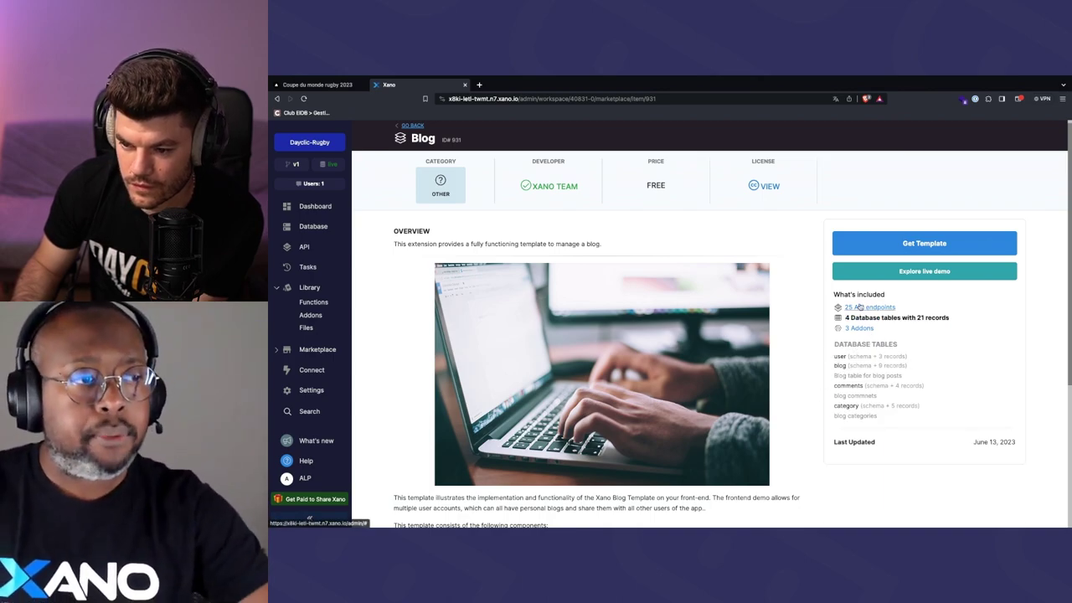
{"action": "scroll", "coordinate": [791, 348], "scroll_direction": "down", "scroll_amount": 5}
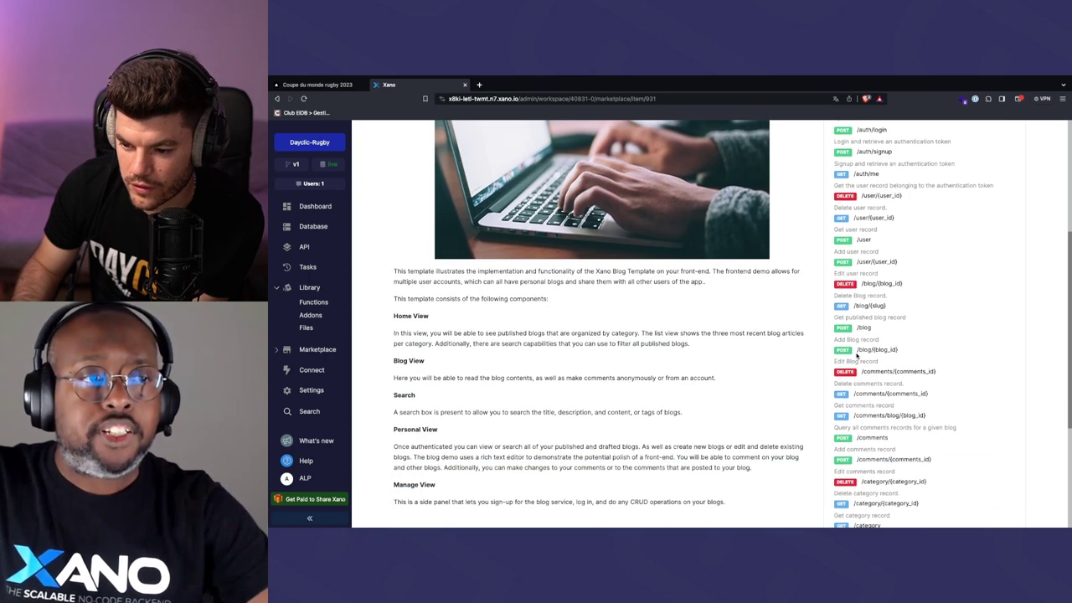
{"action": "scroll", "coordinate": [791, 347], "scroll_direction": "up", "scroll_amount": 5}
{"action": "left_click", "coordinate": [409, 130]}
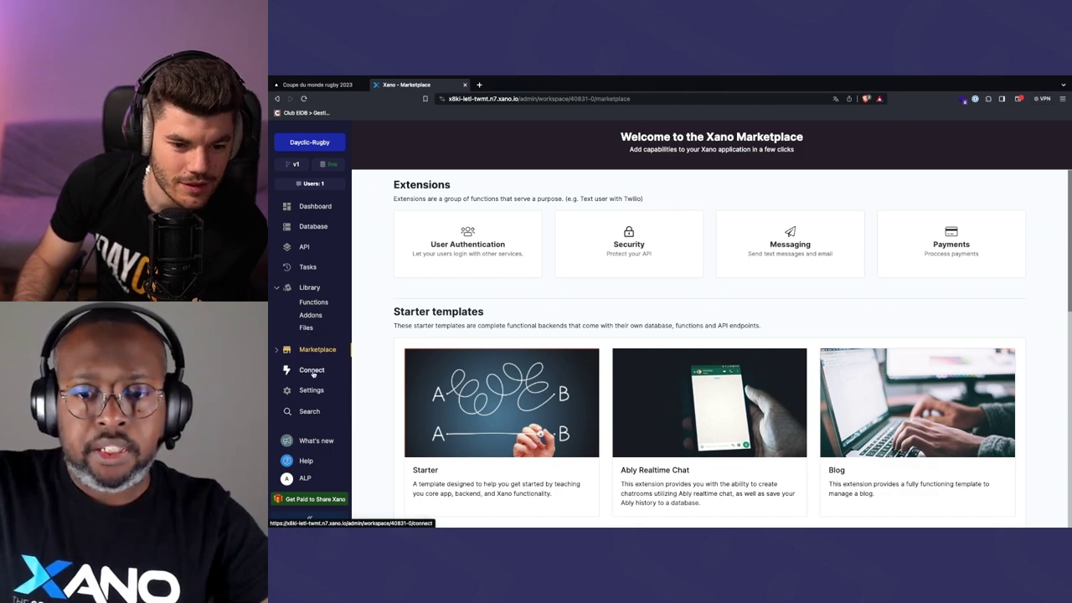
View the third-party services available in the Connect Center, briefly revisiting the featured marketplace offers
{"action": "left_click", "coordinate": [312, 370]}
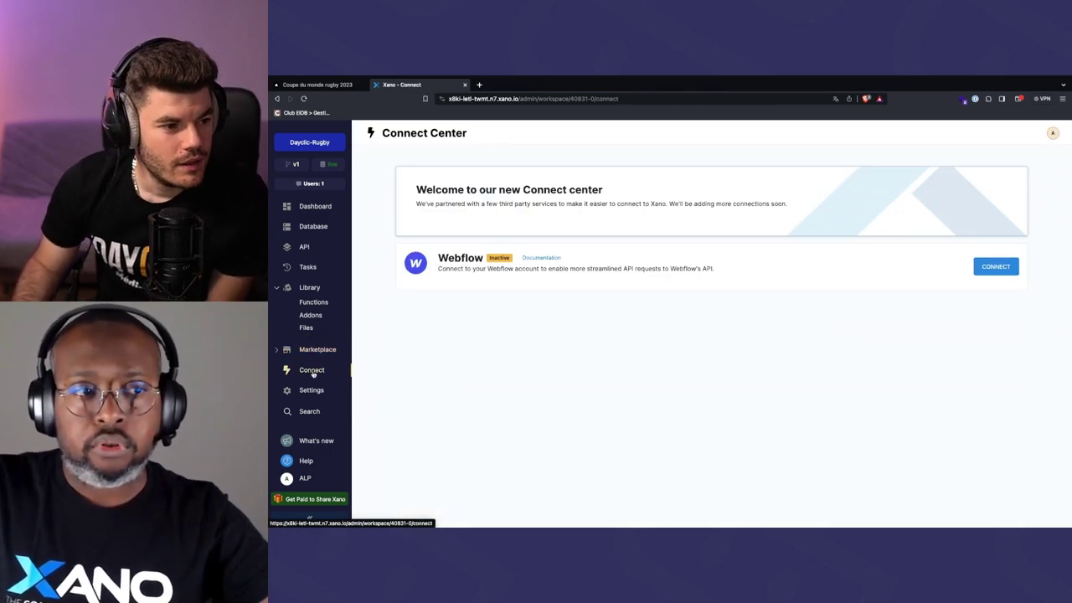
{"action": "left_click", "coordinate": [312, 351]}
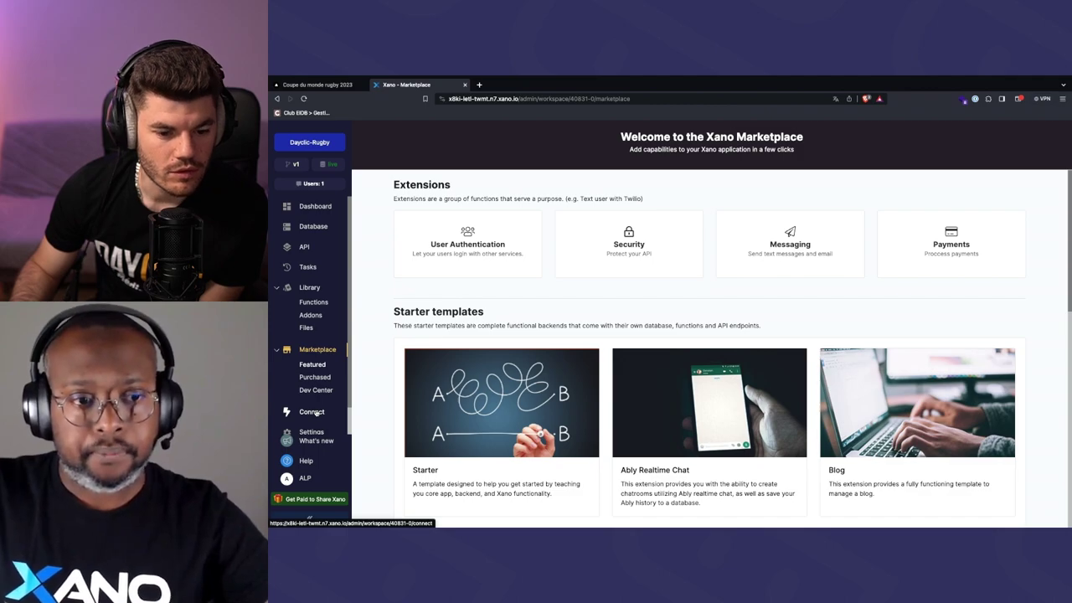
{"action": "left_click", "coordinate": [313, 413]}
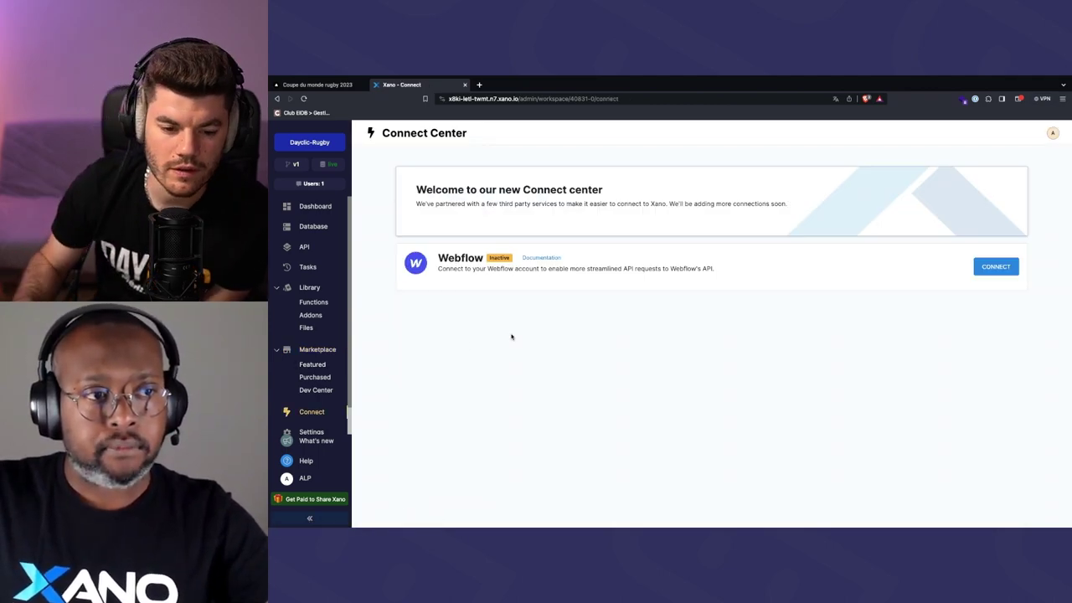
Collapse the Library and Marketplace groups in the workspace navigation
{"action": "scroll", "coordinate": [332, 410], "scroll_direction": "down", "scroll_amount": 2}
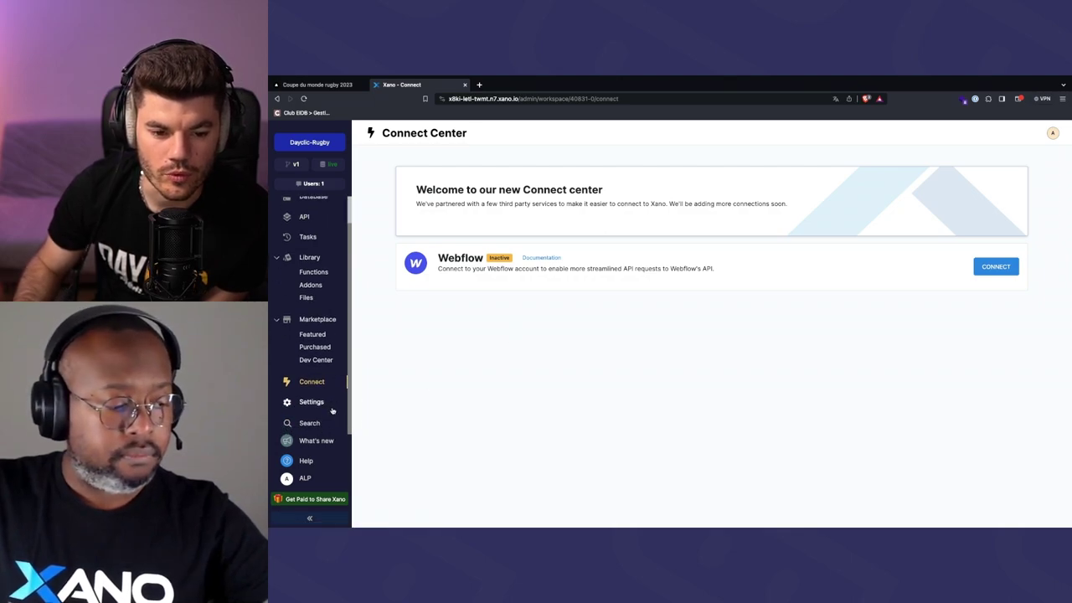
{"action": "left_click", "coordinate": [277, 259]}
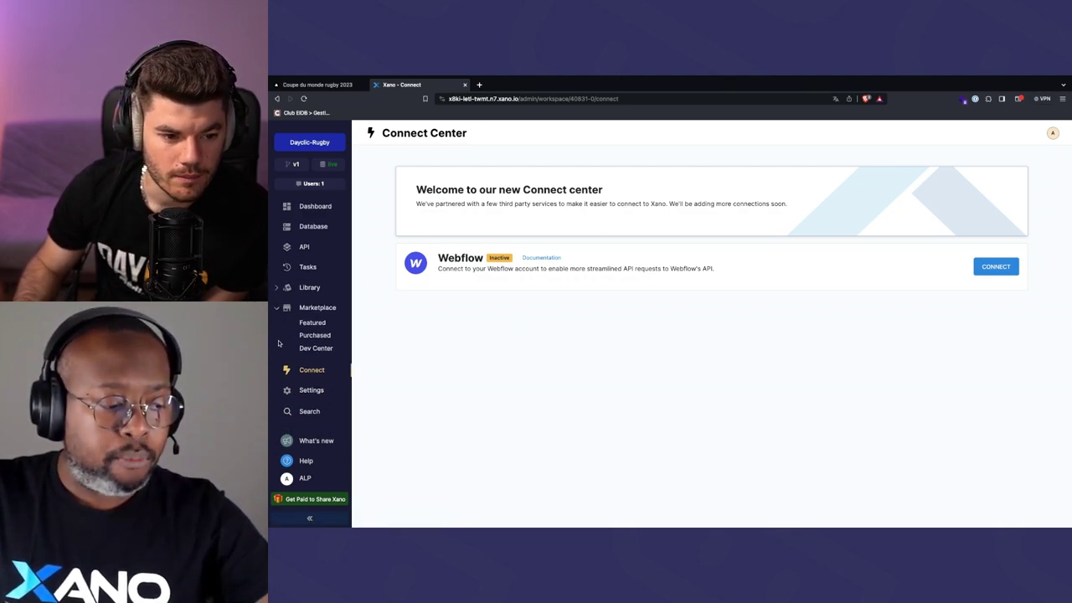
{"action": "left_click", "coordinate": [287, 311]}
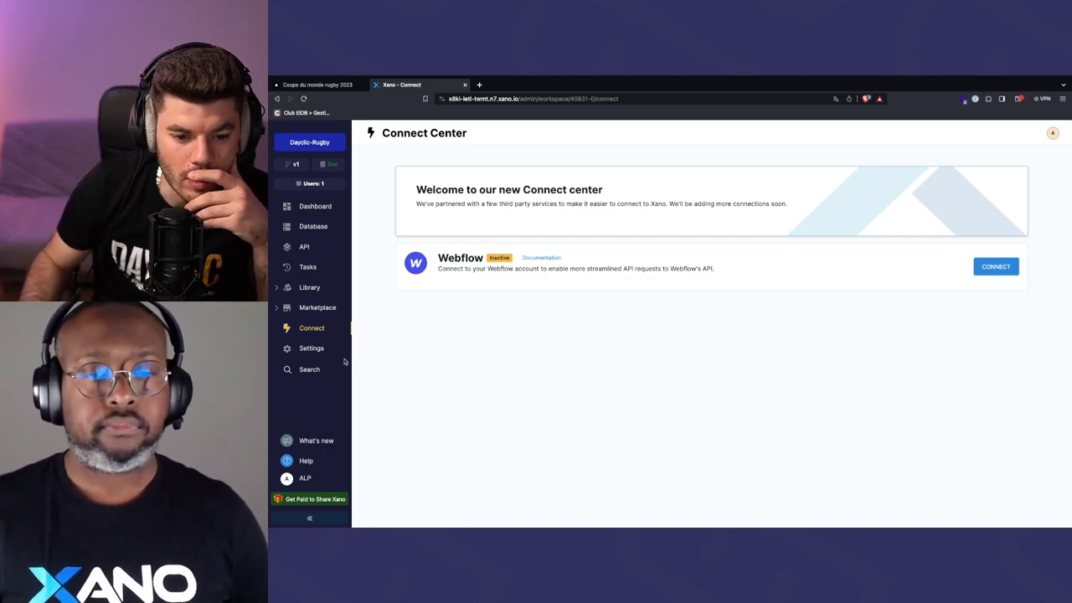
Examine the workspace's general settings, covering the environment variables, the processing jobs and the workspace reset option
{"action": "left_click", "coordinate": [313, 349]}
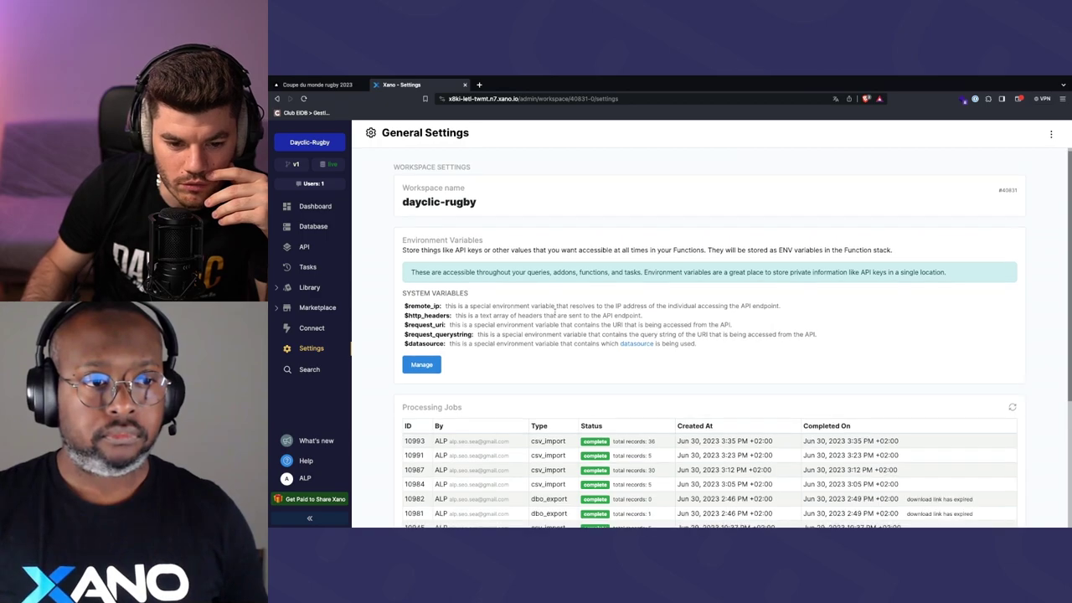
{"action": "scroll", "coordinate": [554, 312], "scroll_direction": "down", "scroll_amount": 3}
{"action": "scroll", "coordinate": [545, 314], "scroll_direction": "down", "scroll_amount": 1}
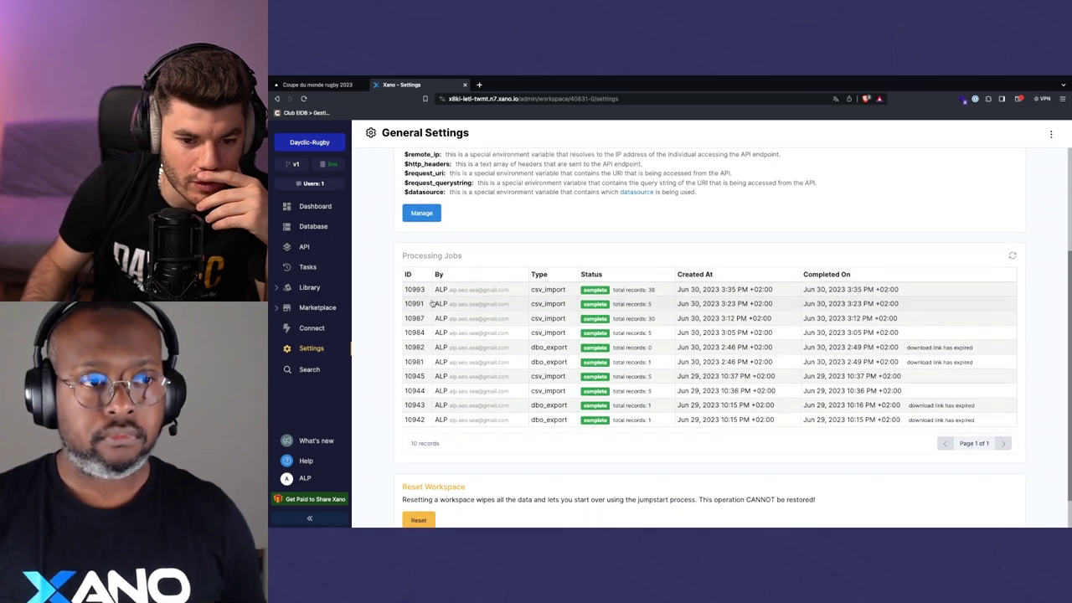
{"action": "scroll", "coordinate": [403, 400], "scroll_direction": "up", "scroll_amount": 3}
{"action": "scroll", "coordinate": [402, 400], "scroll_direction": "down", "scroll_amount": 3}
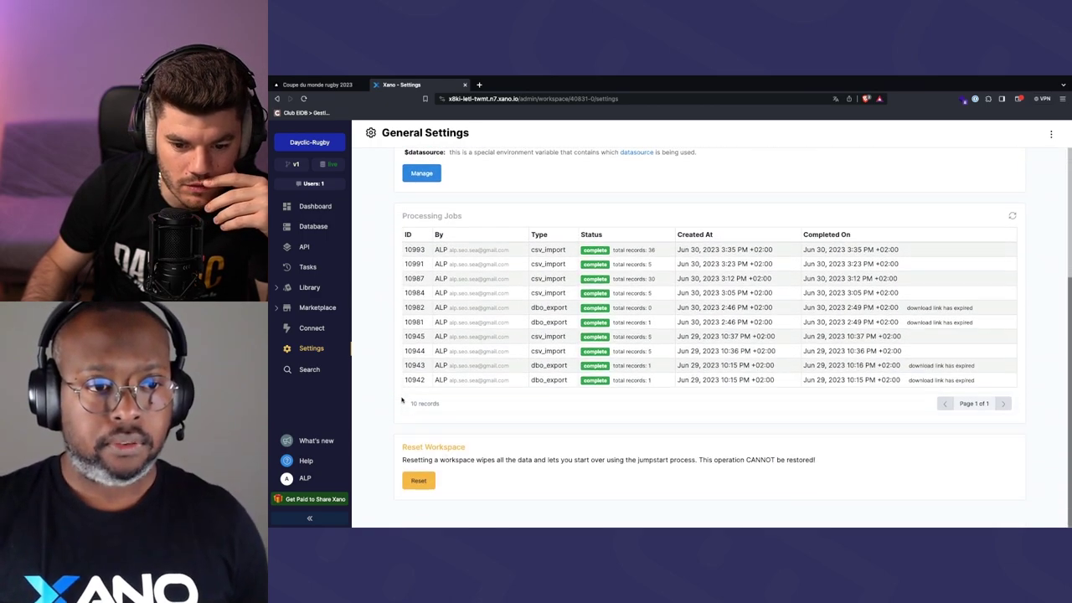
{"action": "scroll", "coordinate": [402, 398], "scroll_direction": "up", "scroll_amount": 3}
{"action": "scroll", "coordinate": [423, 358], "scroll_direction": "down", "scroll_amount": 3}
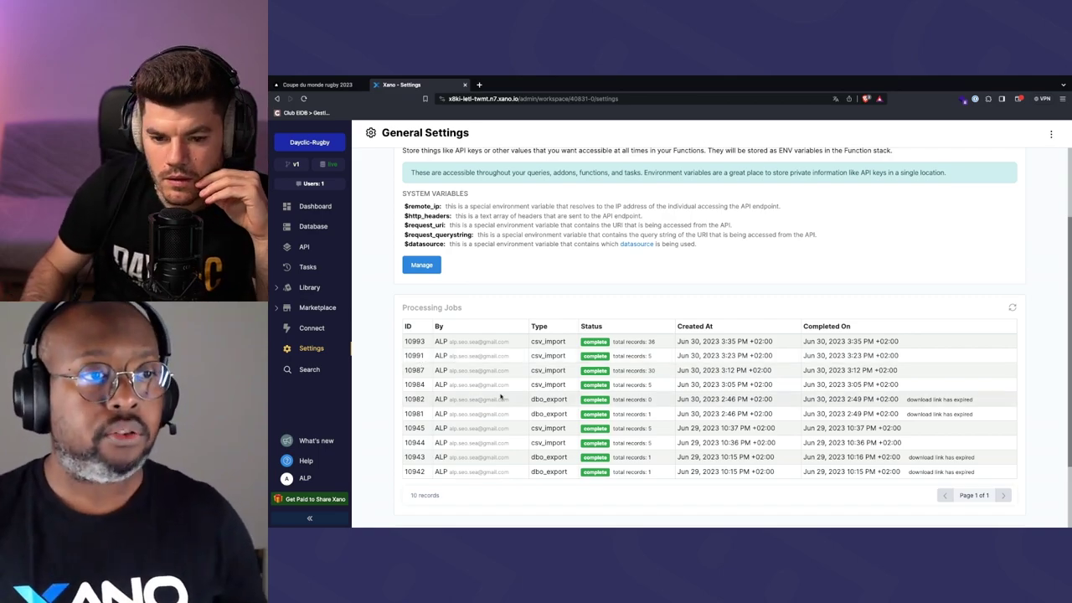
{"action": "scroll", "coordinate": [976, 219], "scroll_direction": "up", "scroll_amount": 1}
{"action": "scroll", "coordinate": [922, 259], "scroll_direction": "down", "scroll_amount": 2}
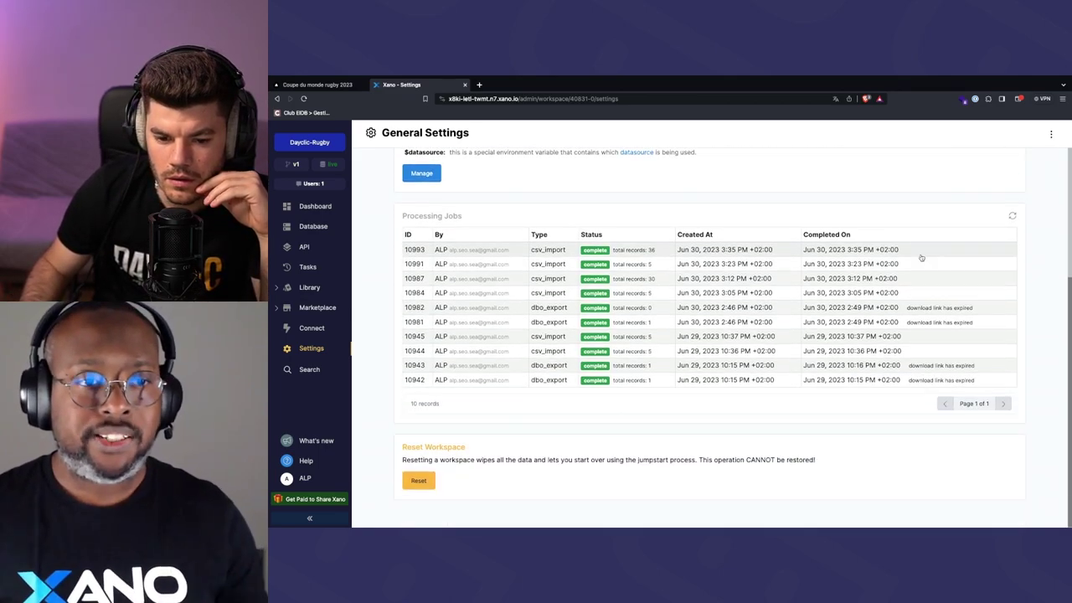
{"action": "scroll", "coordinate": [651, 305], "scroll_direction": "up", "scroll_amount": 1}
{"action": "scroll", "coordinate": [527, 336], "scroll_direction": "up", "scroll_amount": 1}
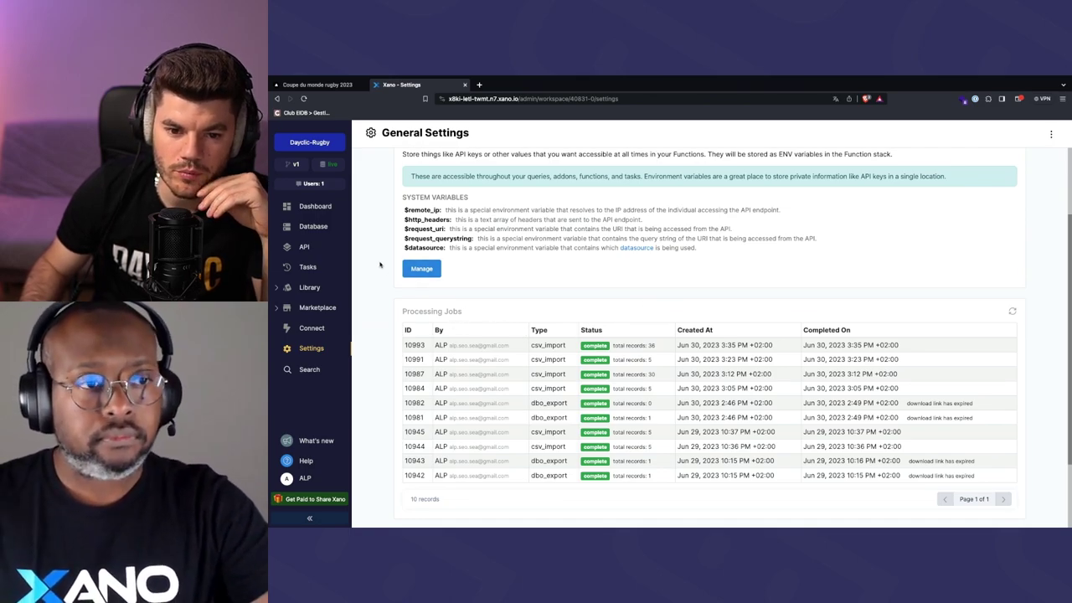
{"action": "scroll", "coordinate": [385, 343], "scroll_direction": "down", "scroll_amount": 1}
{"action": "scroll", "coordinate": [390, 377], "scroll_direction": "up", "scroll_amount": 2}
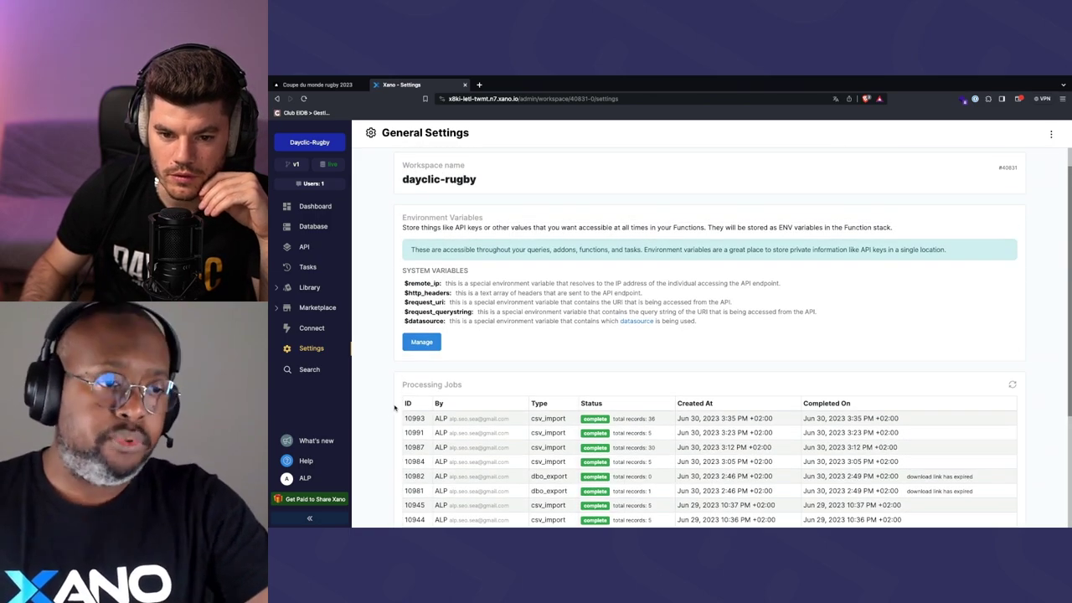
{"action": "scroll", "coordinate": [380, 327], "scroll_direction": "up", "scroll_amount": 1}
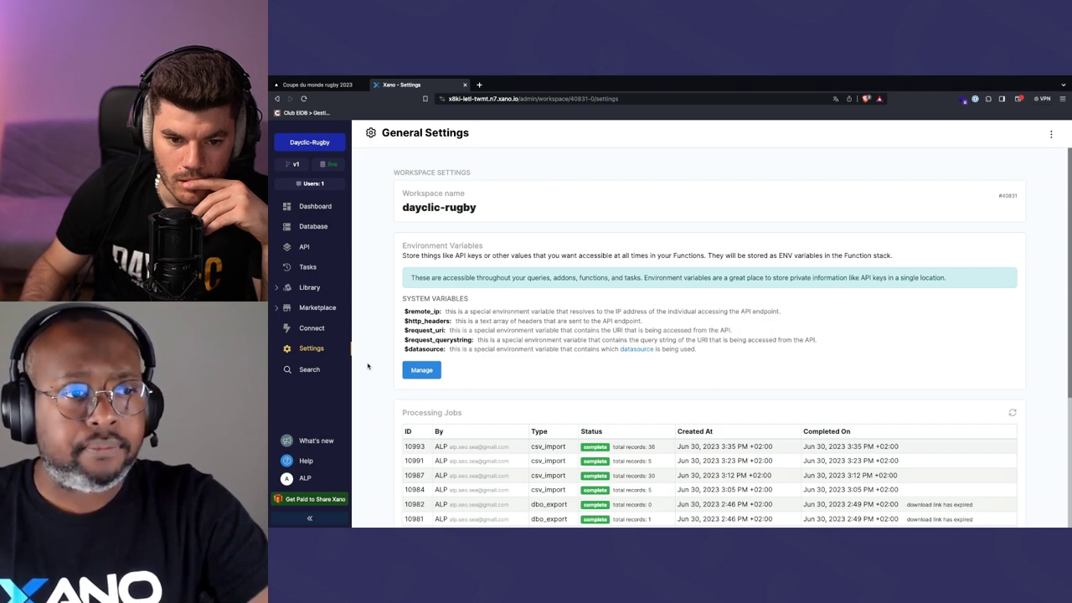
{"action": "scroll", "coordinate": [369, 369], "scroll_direction": "down", "scroll_amount": 5}
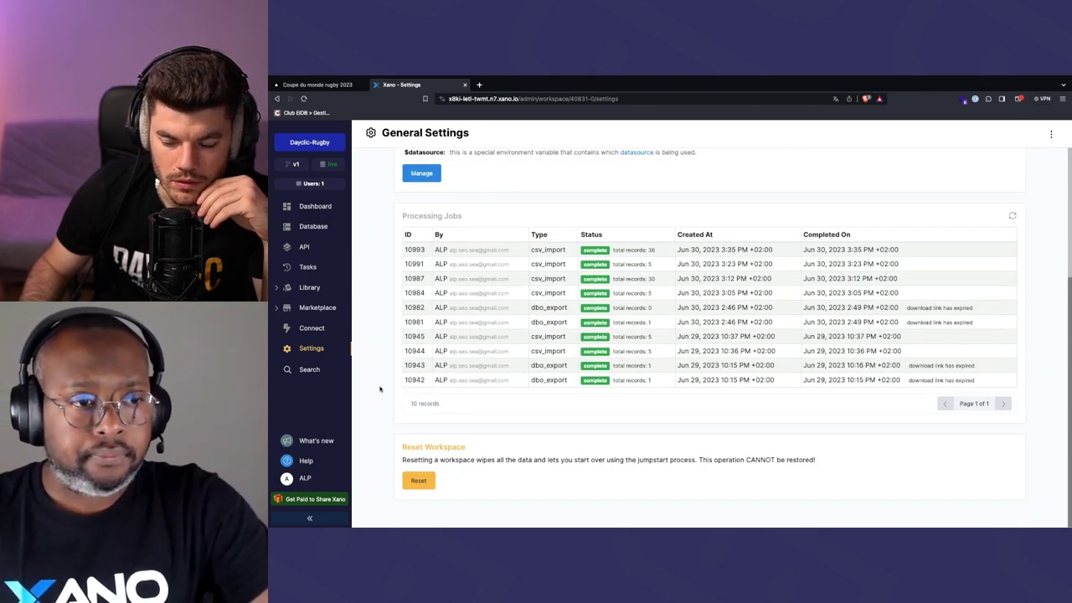
{"action": "scroll", "coordinate": [380, 388], "scroll_direction": "up", "scroll_amount": 5}
View the workspace dashboard and the database tables overview, briefly looking inside the club table
{"action": "left_click", "coordinate": [325, 208]}
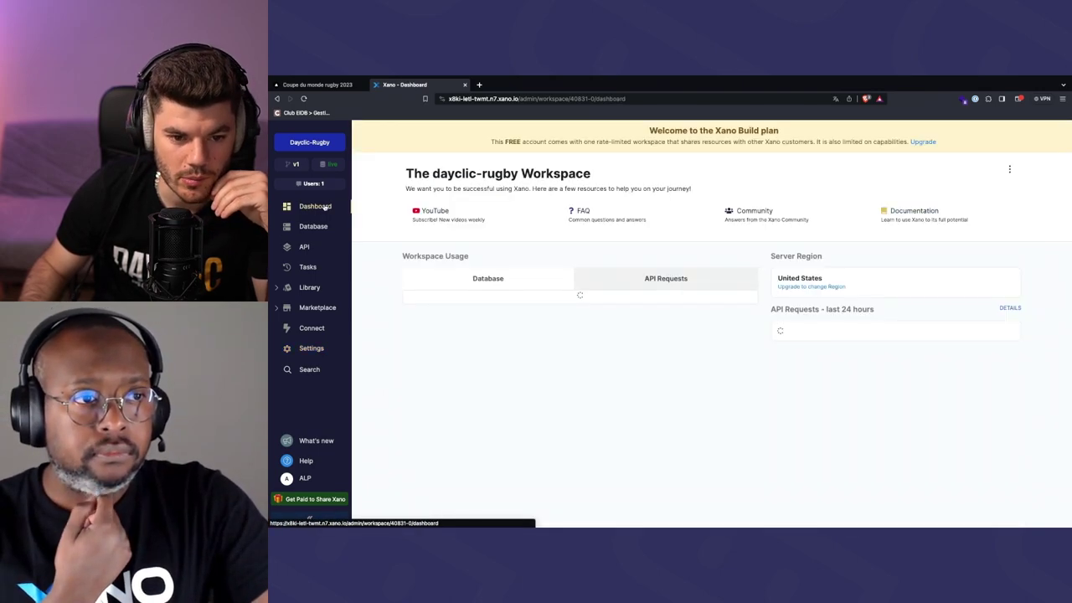
{"action": "left_click", "coordinate": [322, 227]}
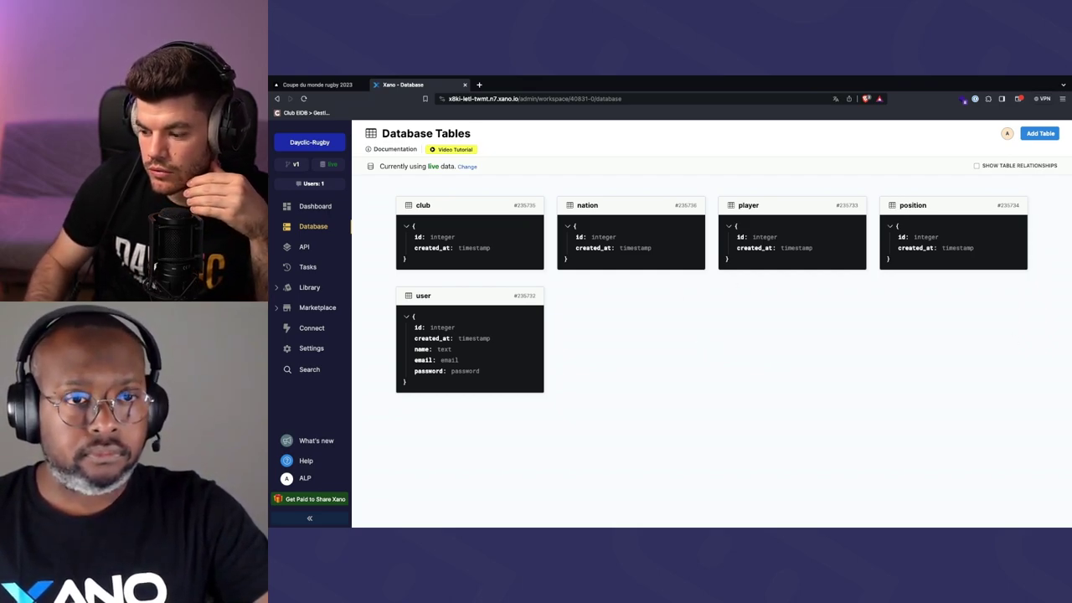
{"action": "key", "text": "ctrl+Up"}
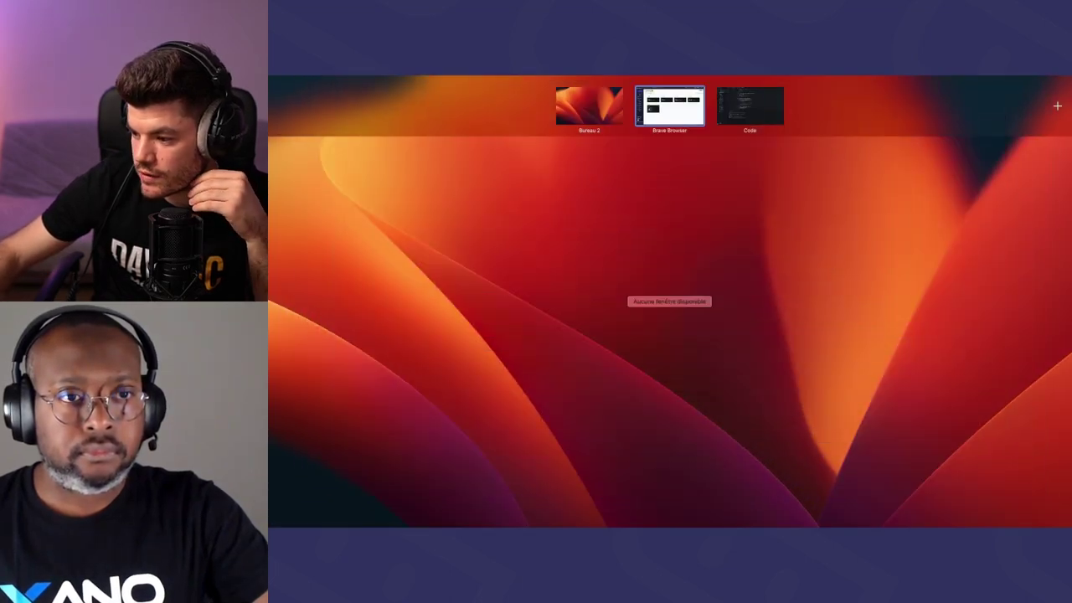
{"action": "key", "text": "Escape"}
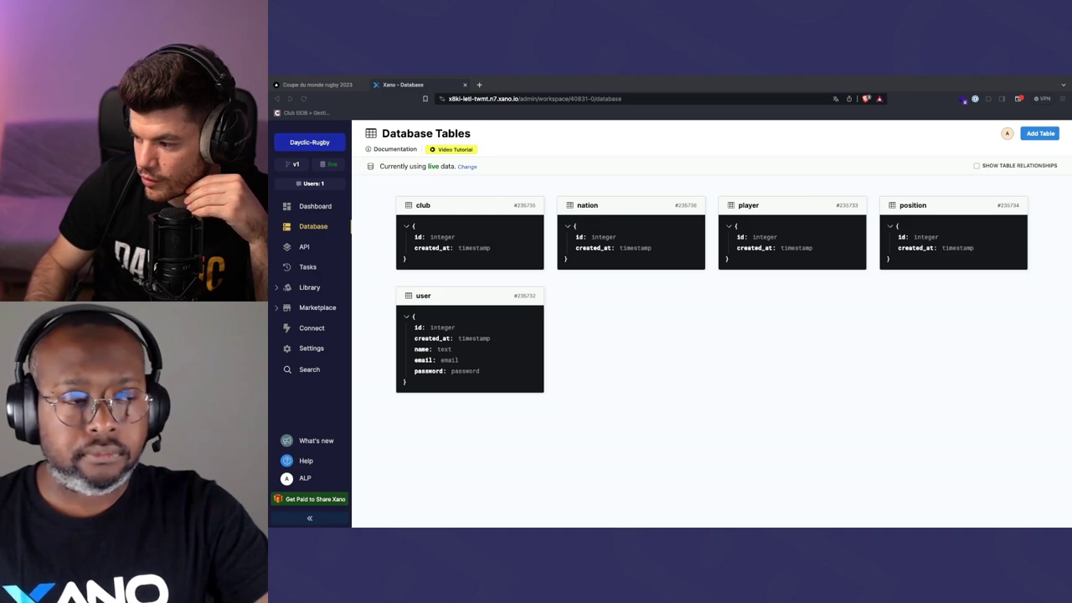
{"action": "left_click", "coordinate": [811, 317]}
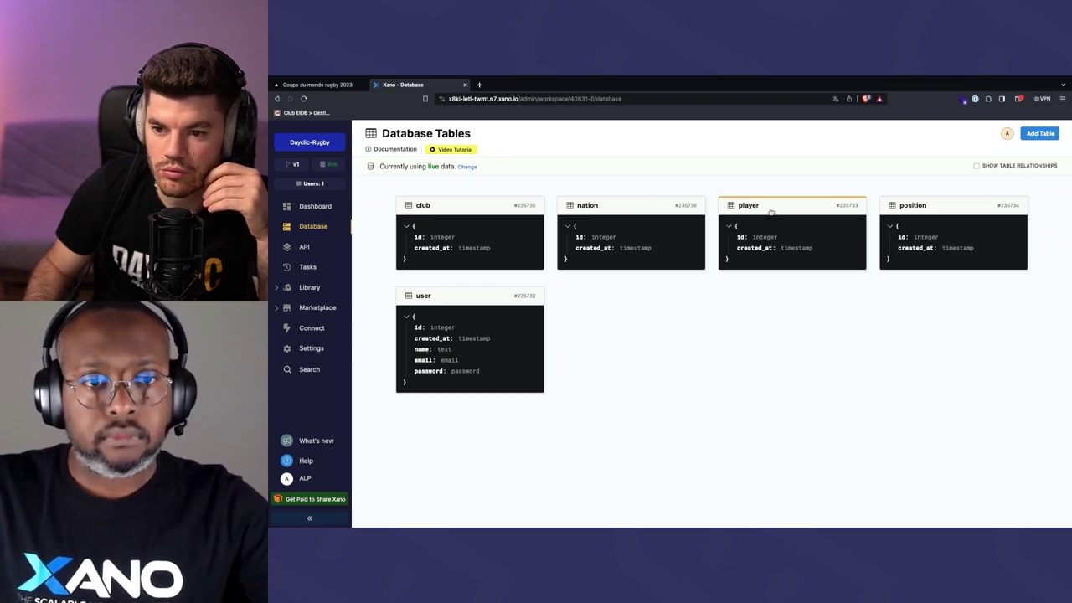
{"action": "left_click", "coordinate": [461, 210]}
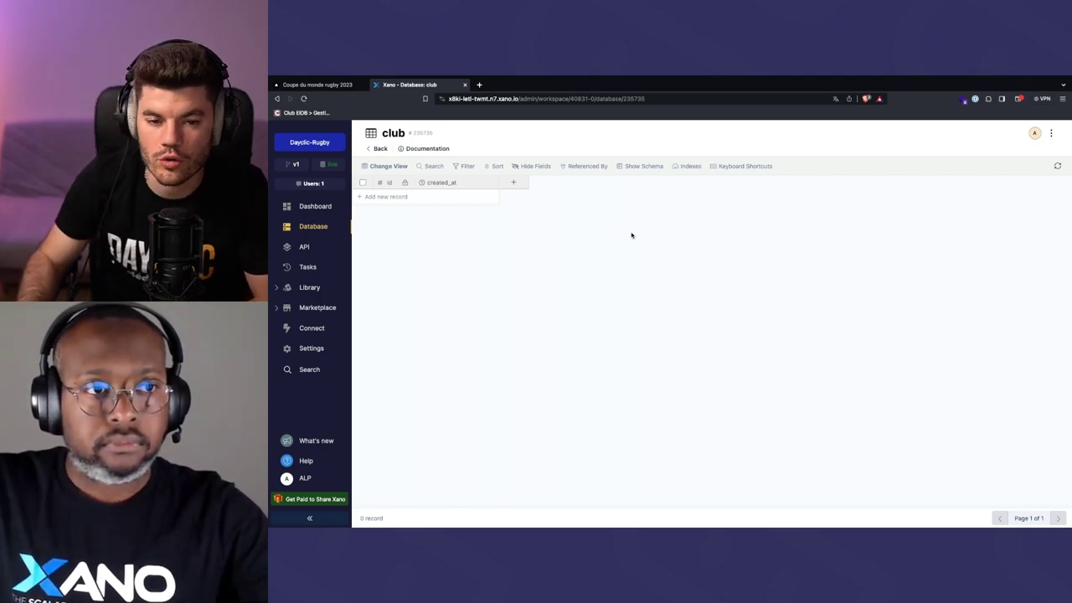
{"action": "left_click", "coordinate": [379, 151]}
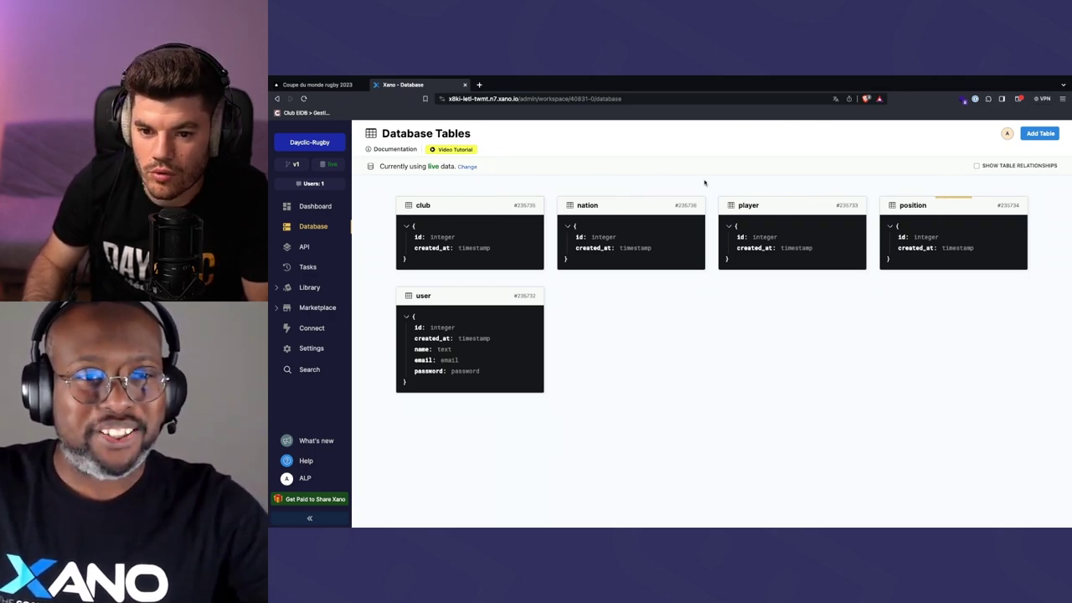
Start a new field in the club table and review the available field types
{"action": "left_click", "coordinate": [494, 201]}
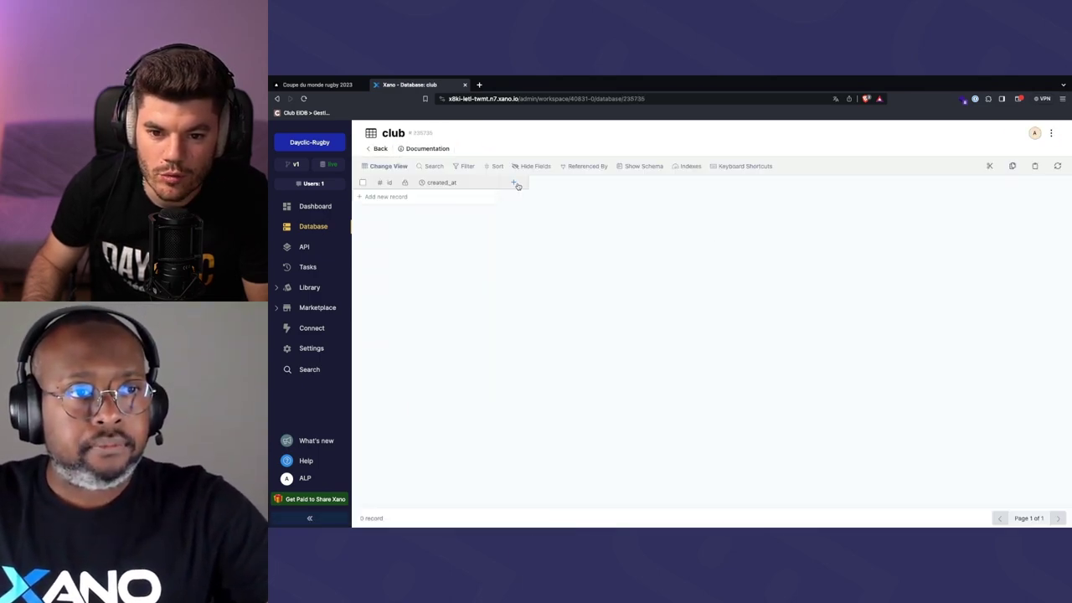
{"action": "left_click", "coordinate": [515, 183]}
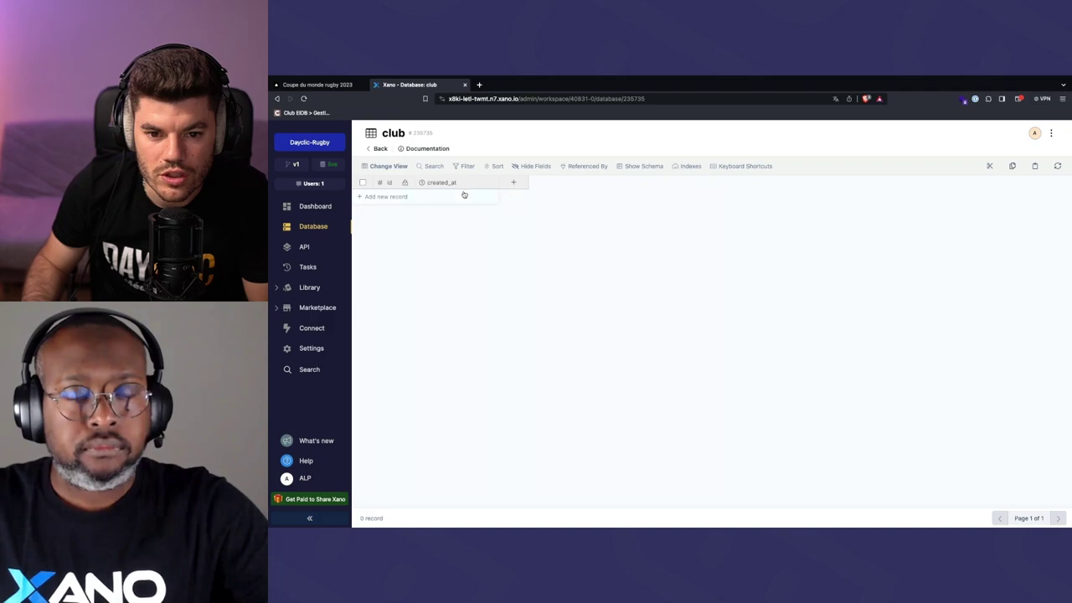
{"action": "left_click", "coordinate": [515, 183]}
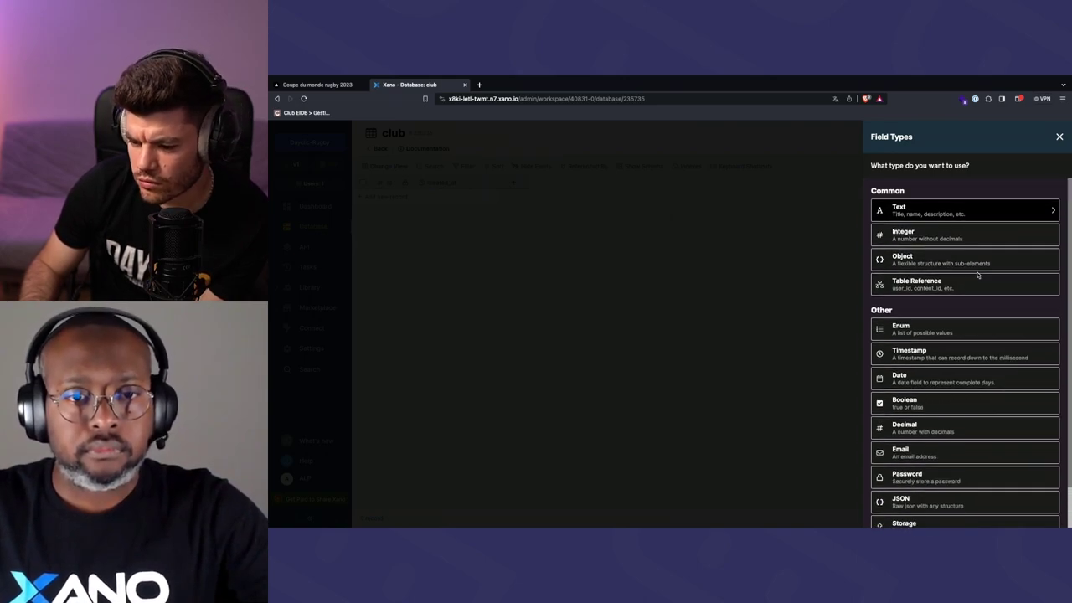
{"action": "scroll", "coordinate": [976, 274], "scroll_direction": "down", "scroll_amount": 1}
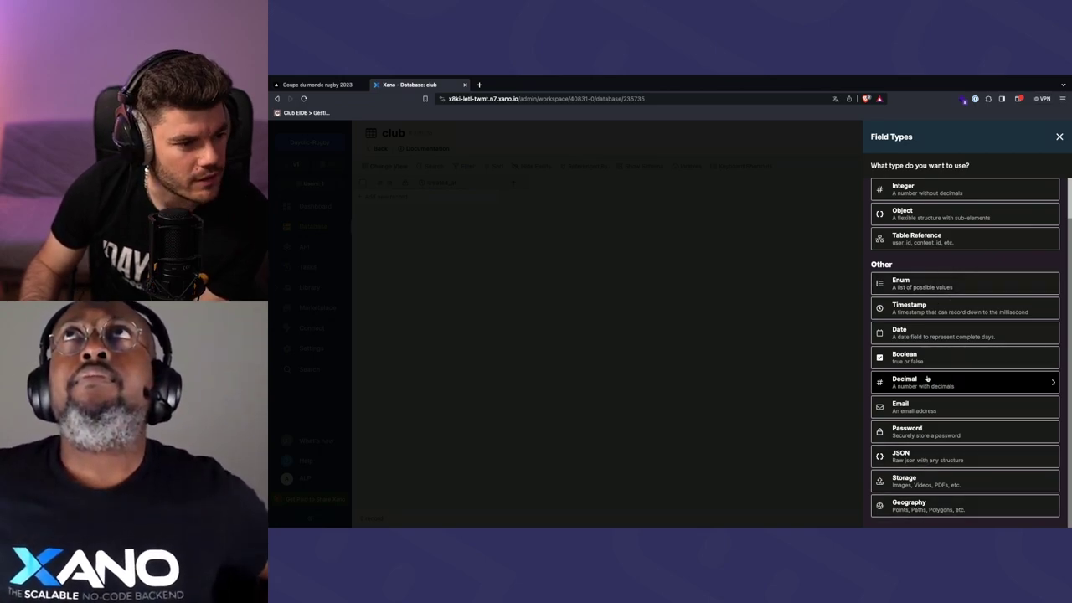
{"action": "scroll", "coordinate": [926, 378], "scroll_direction": "up", "scroll_amount": 1}
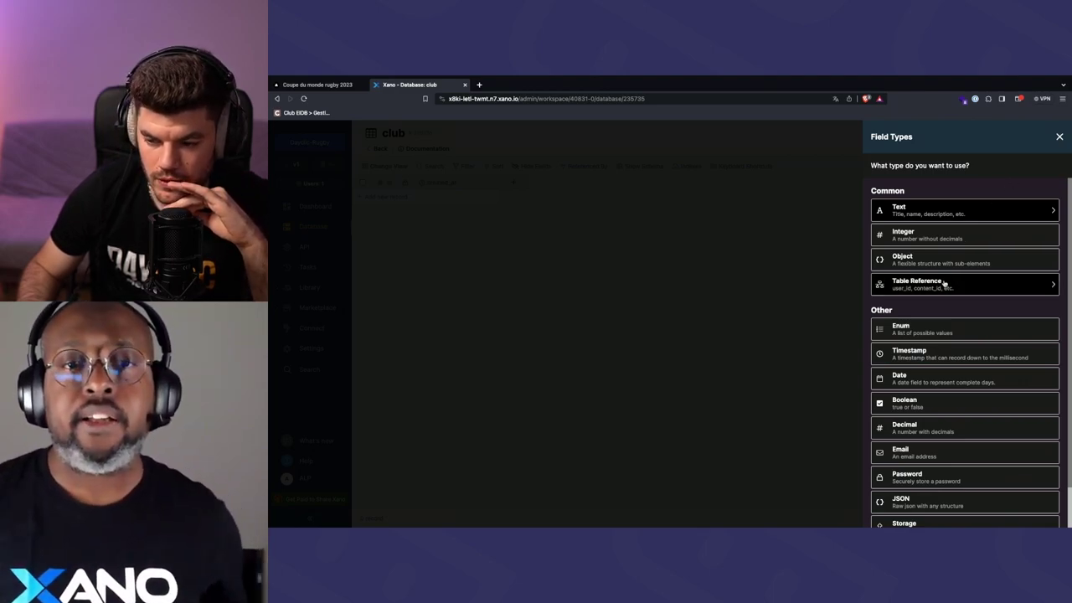
{"action": "scroll", "coordinate": [944, 283], "scroll_direction": "down", "scroll_amount": 1}
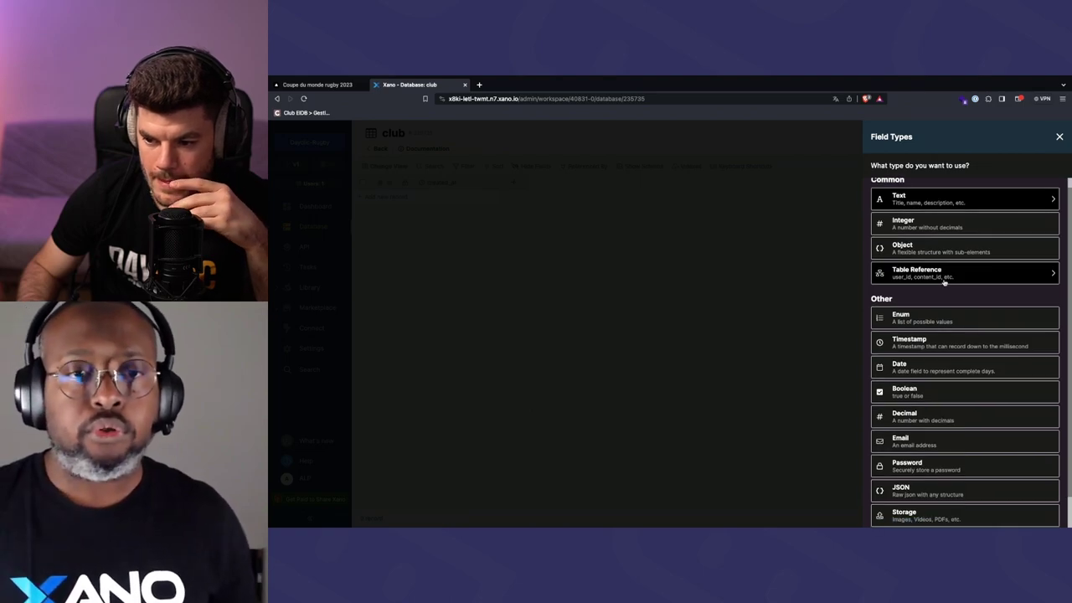
{"action": "scroll", "coordinate": [944, 283], "scroll_direction": "up", "scroll_amount": 1}
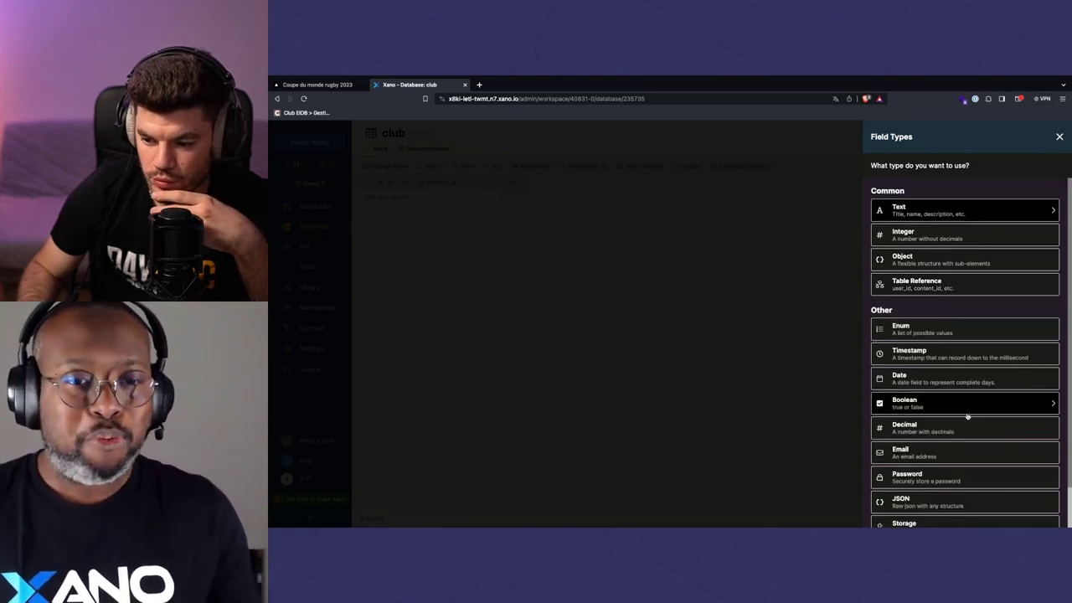
{"action": "scroll", "coordinate": [966, 416], "scroll_direction": "down", "scroll_amount": 1}
{"action": "scroll", "coordinate": [967, 414], "scroll_direction": "up", "scroll_amount": 1}
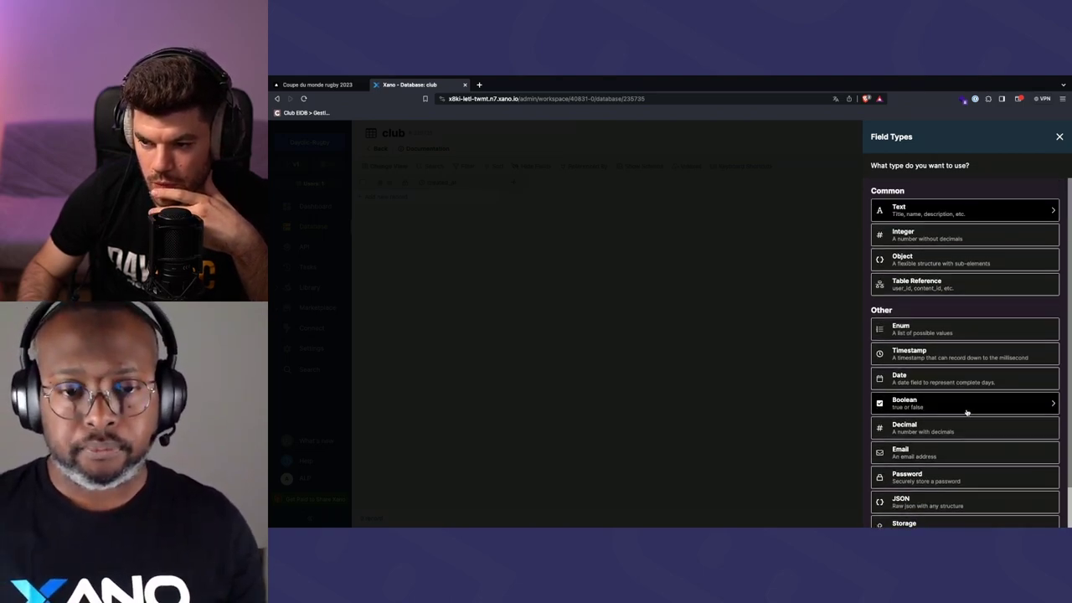
Choose the Text type for the new club field, name it label and set it as required
{"action": "left_click", "coordinate": [924, 214]}
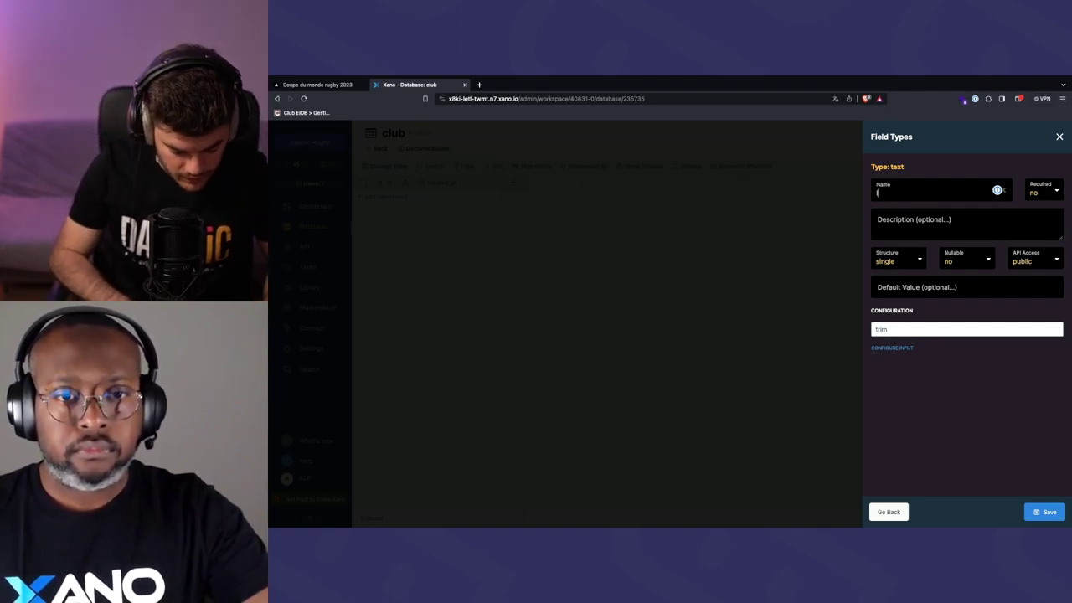
{"action": "type", "text": "label"}
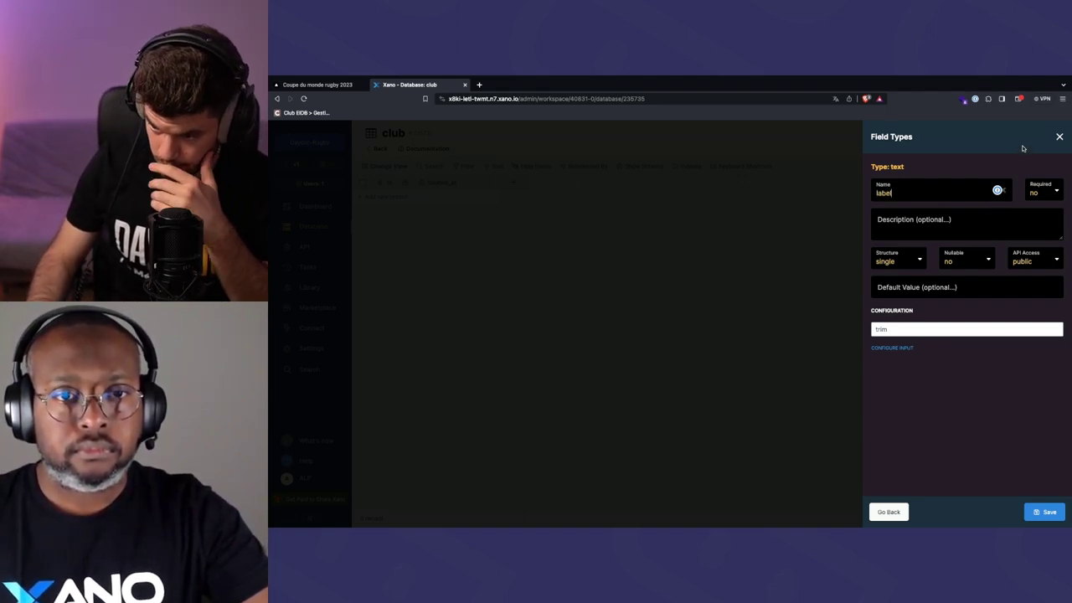
{"action": "left_click", "coordinate": [1043, 191]}
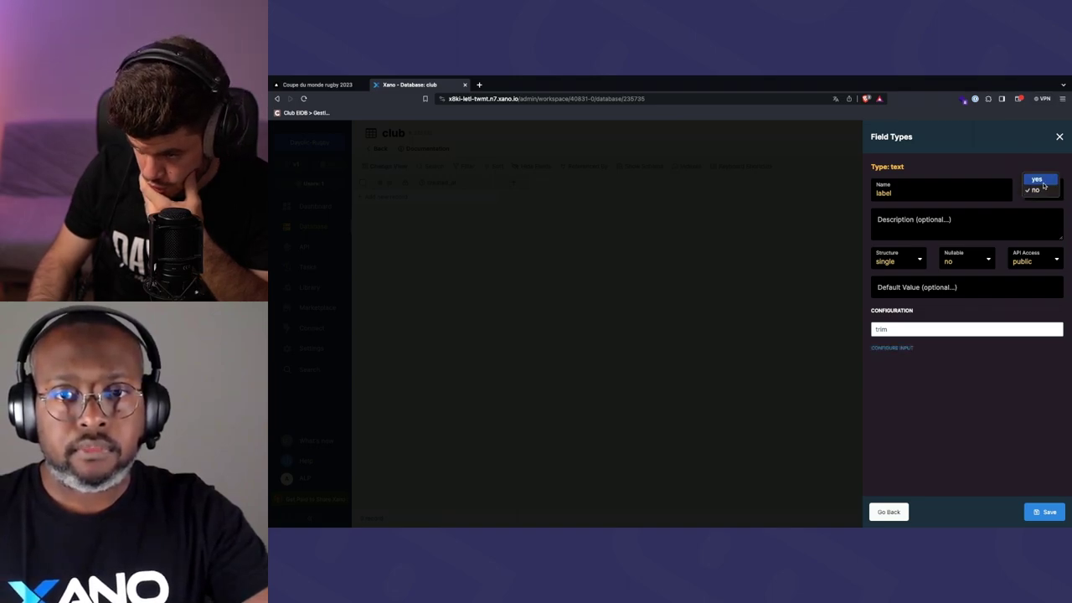
{"action": "left_click", "coordinate": [1039, 180]}
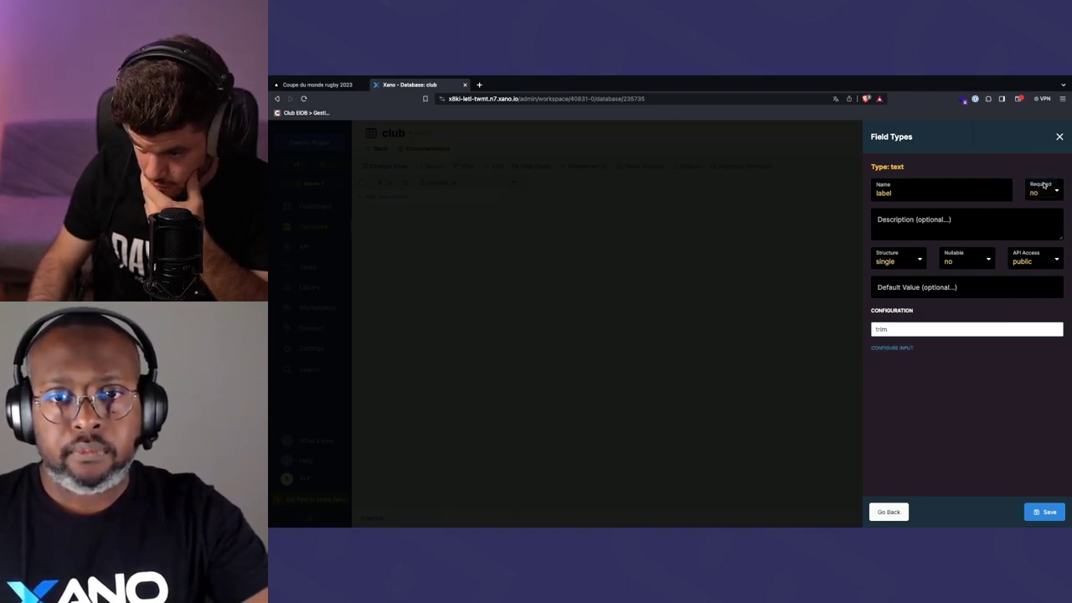
Check the new text field's optional description and its structure choices, single and list
{"action": "left_click", "coordinate": [945, 227]}
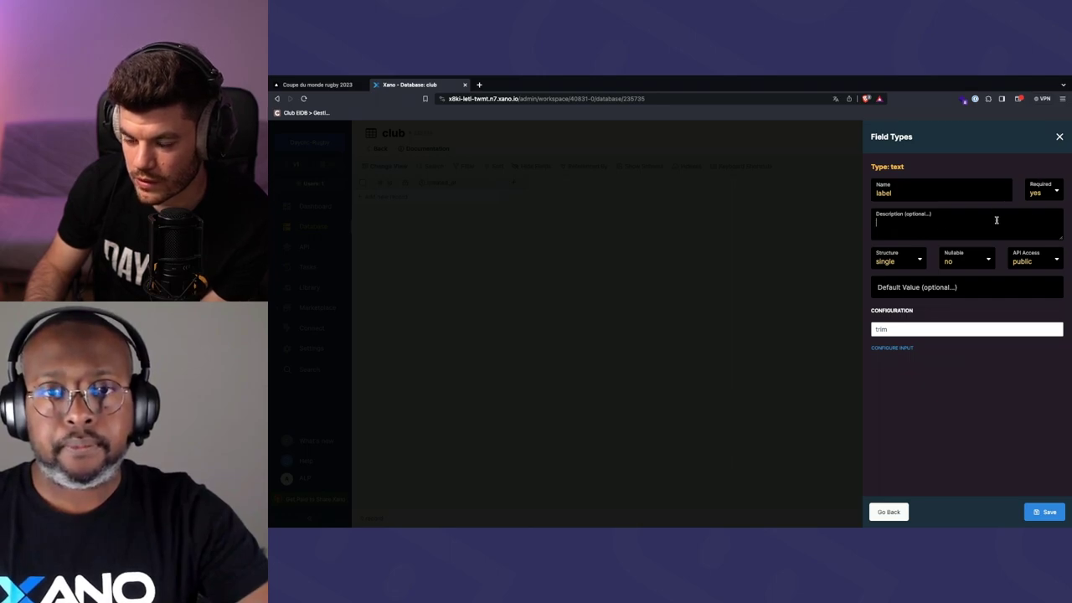
{"action": "left_click", "coordinate": [917, 259]}
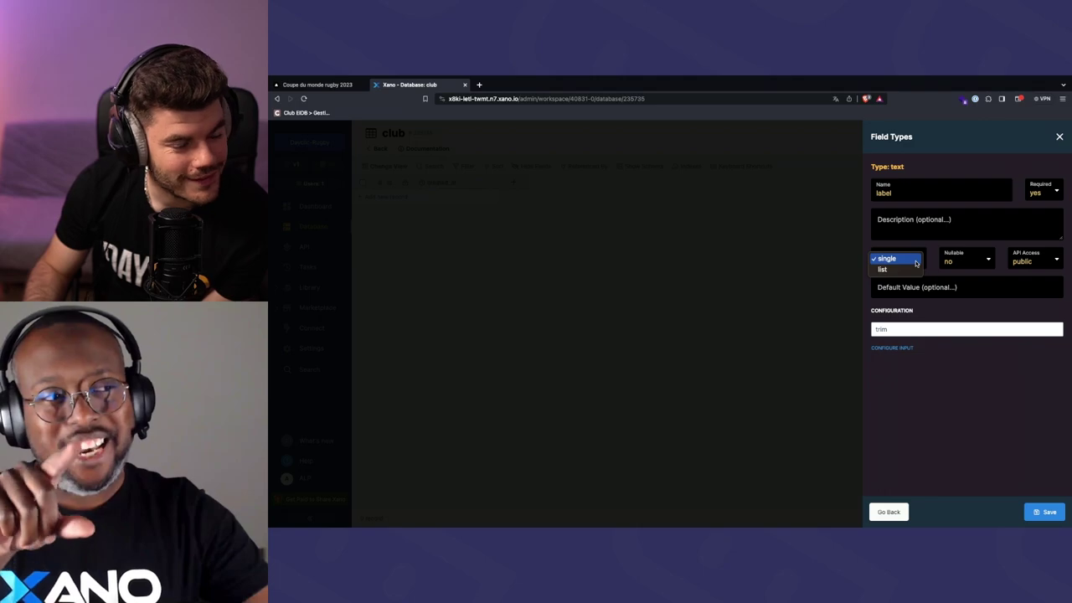
{"action": "left_click", "coordinate": [917, 259]}
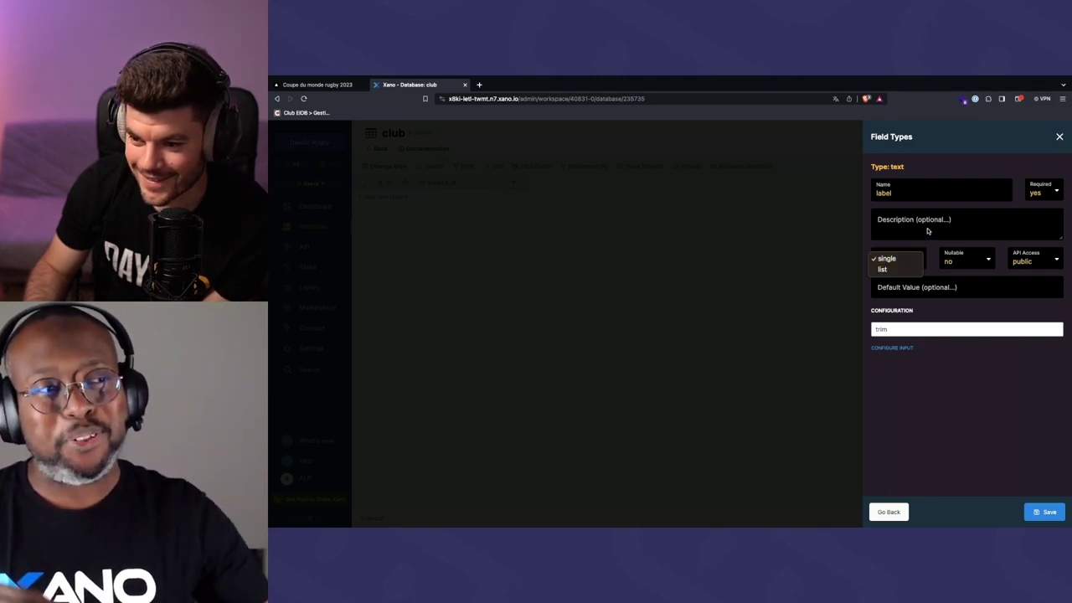
{"action": "left_click", "coordinate": [904, 194]}
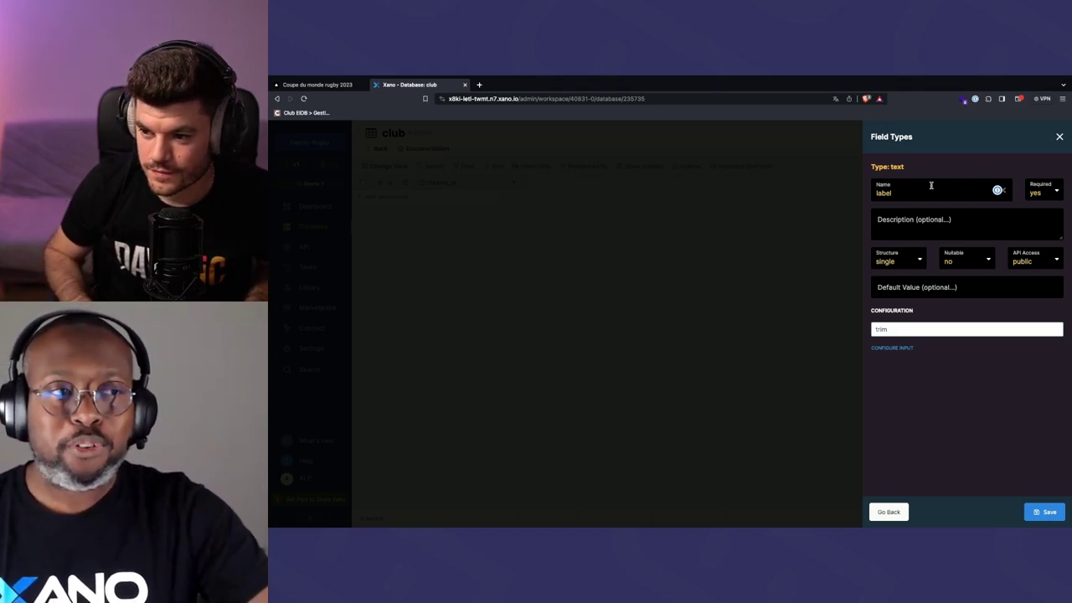
Rename the new text field in the club table as club_label
{"action": "left_click", "coordinate": [997, 190]}
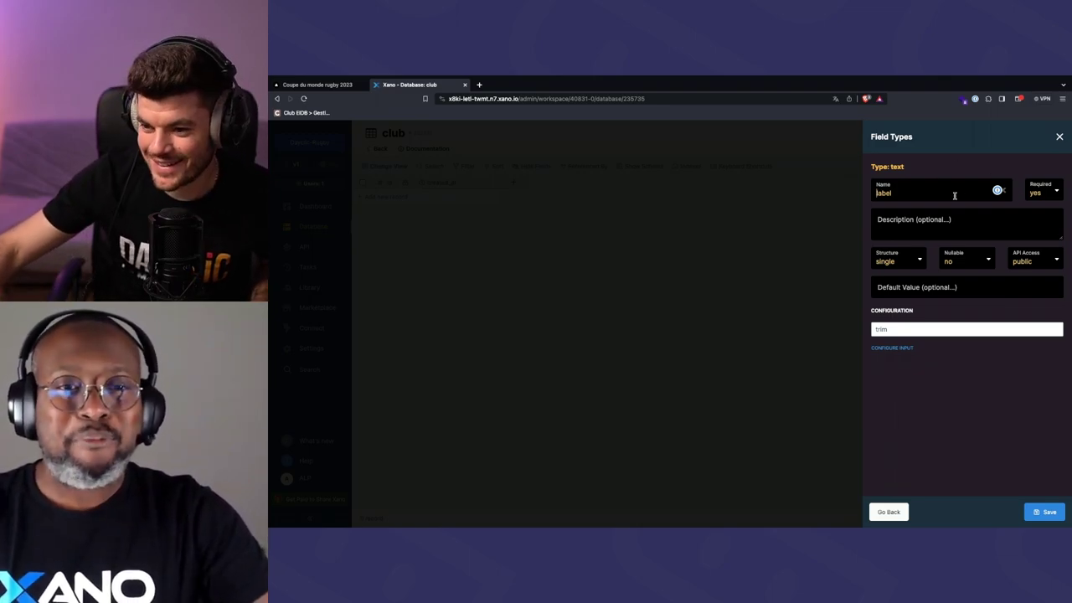
{"action": "type", "text": "club"}
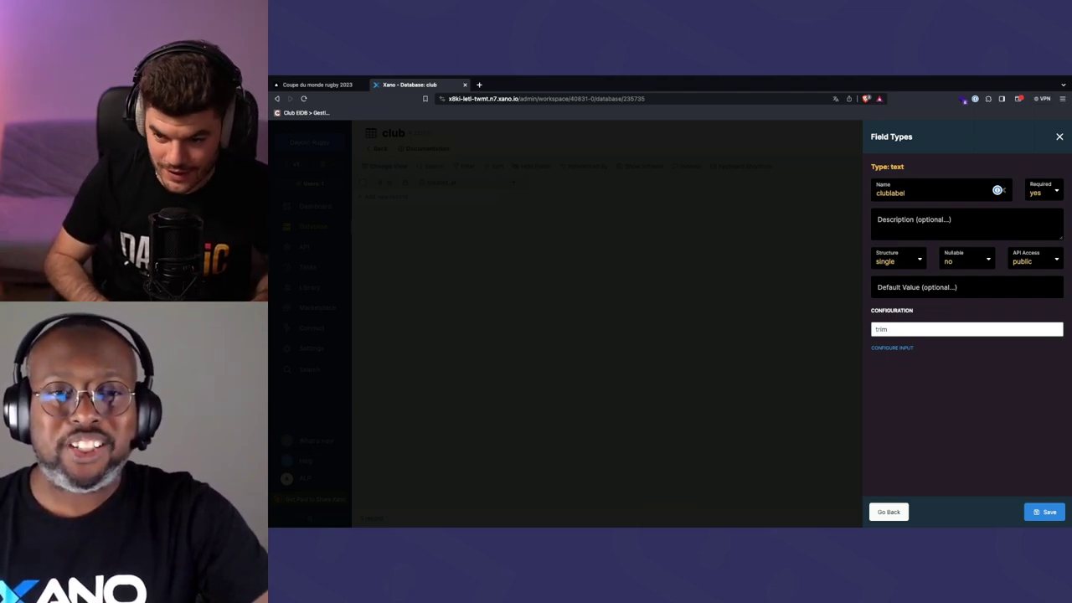
{"action": "type", "text": "_"}
{"action": "key", "text": "ctrl+a"}
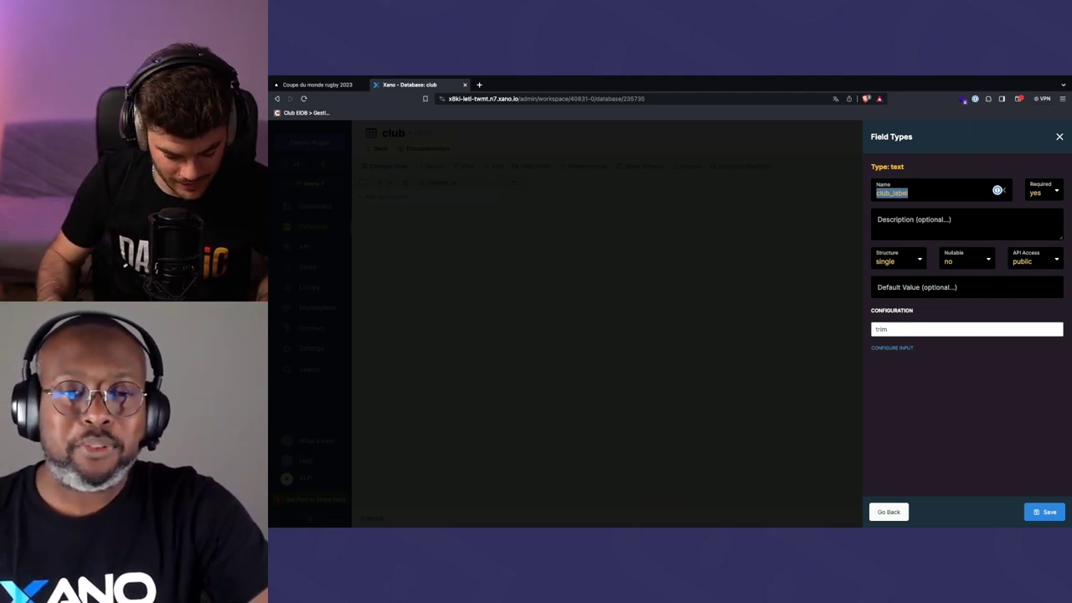
{"action": "left_click", "coordinate": [971, 232]}
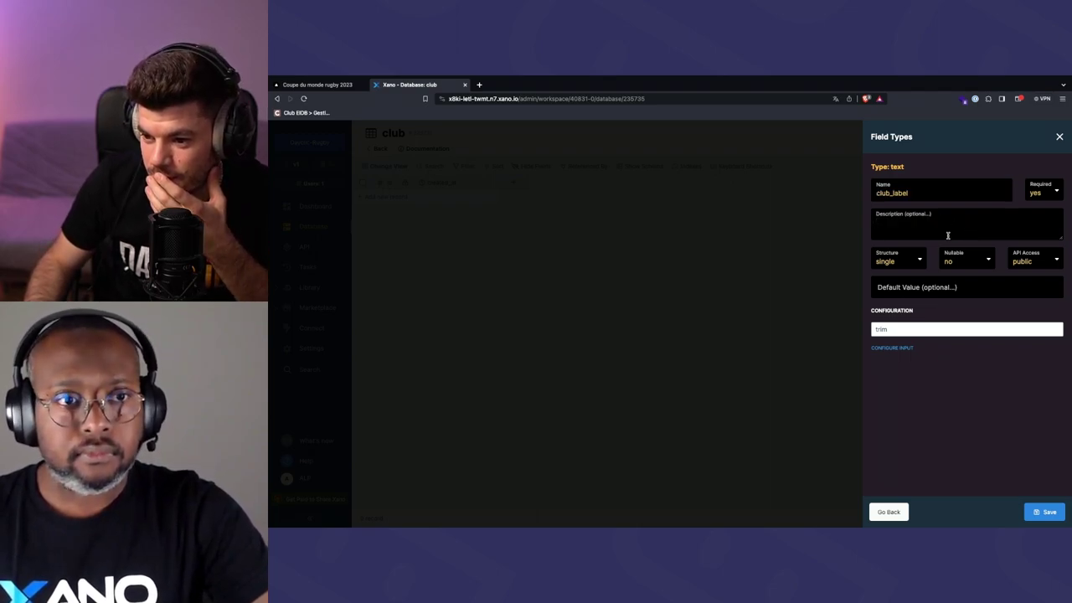
Examine the structure and API access choices for the club_label field
{"action": "left_click", "coordinate": [917, 261]}
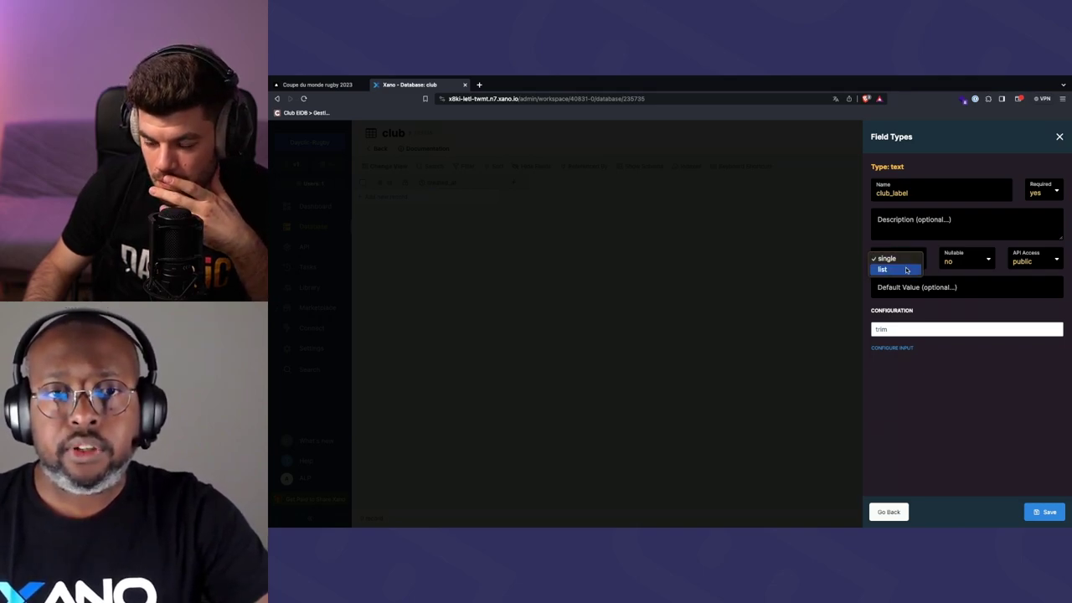
{"action": "left_click", "coordinate": [907, 263]}
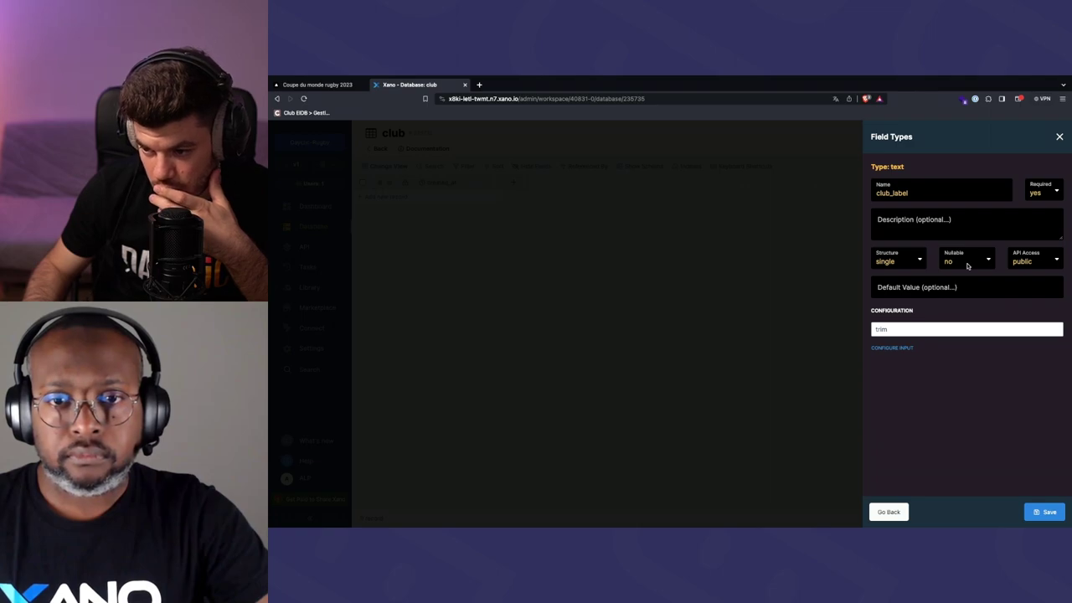
{"action": "left_click", "coordinate": [1035, 262]}
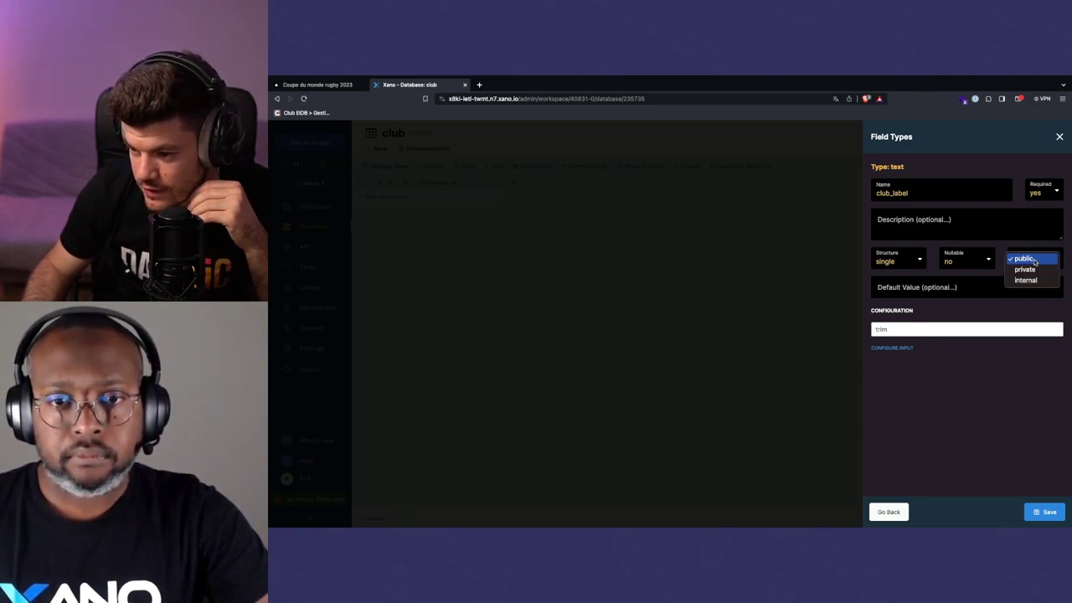
{"action": "left_click", "coordinate": [1024, 365]}
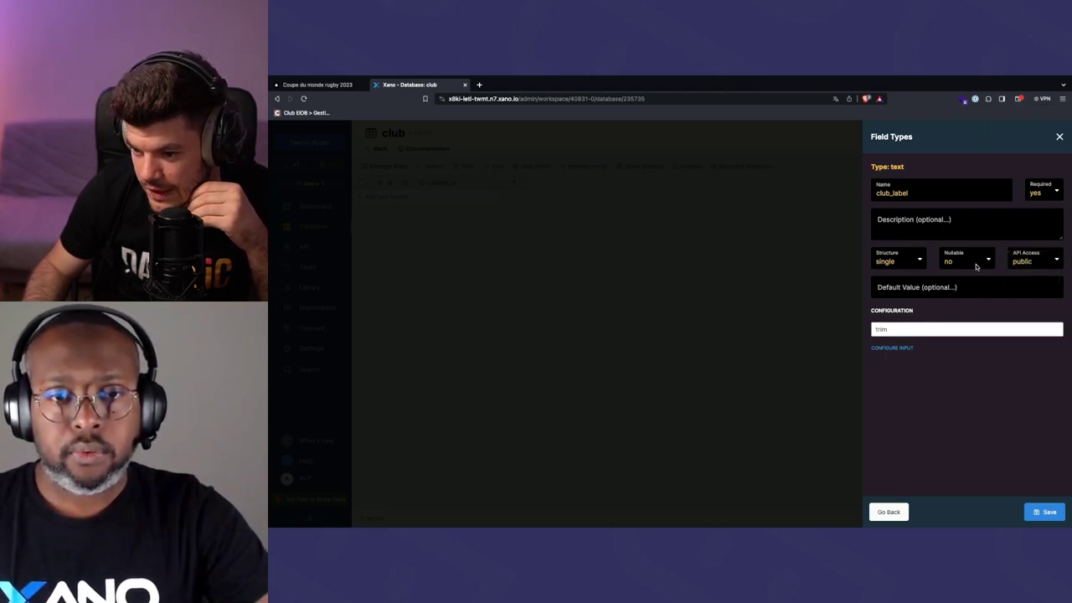
{"action": "mouse_move", "coordinate": [906, 334]}
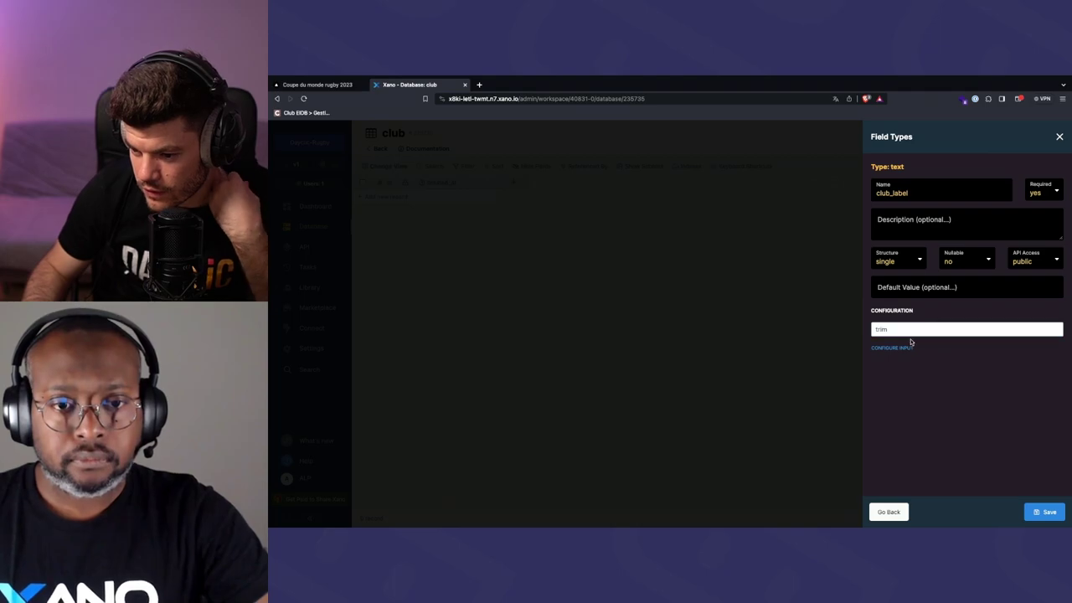
Review the input filter methods available for the club_label field, from min to pattern
{"action": "left_click", "coordinate": [904, 346]}
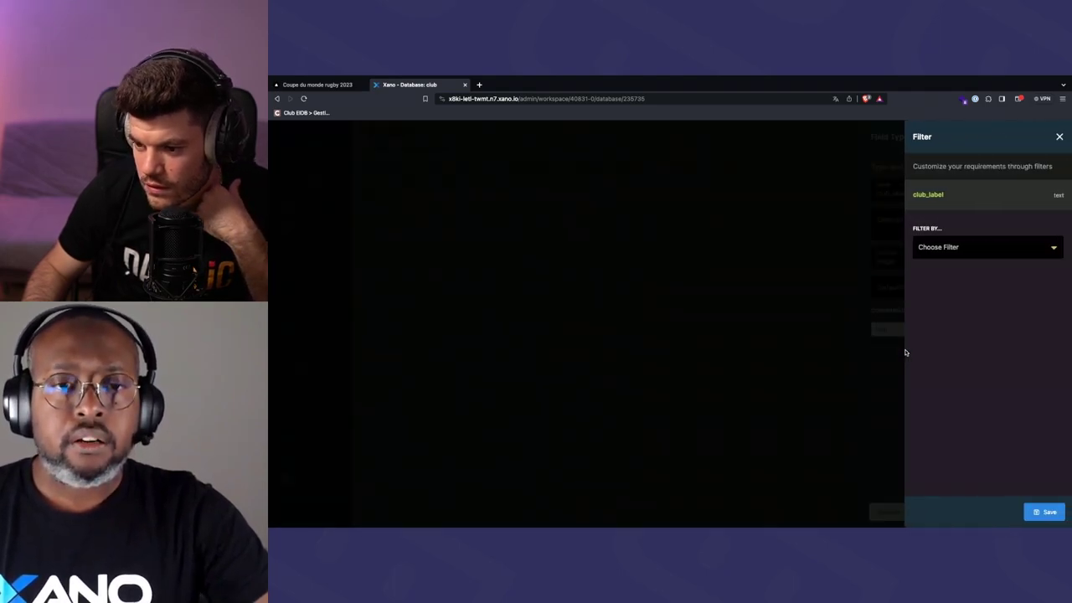
{"action": "left_click", "coordinate": [1019, 248]}
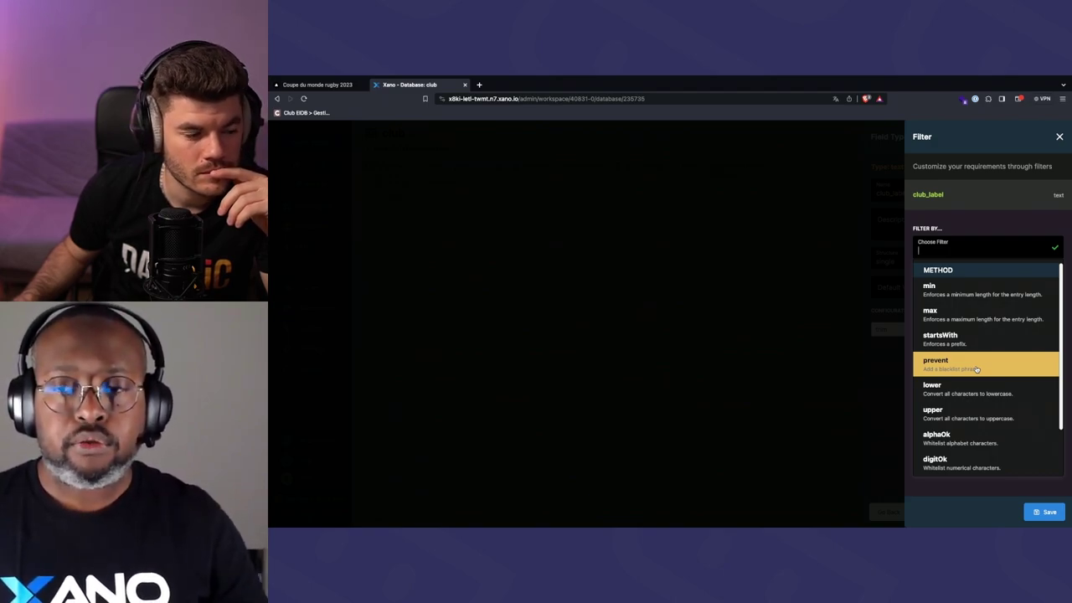
{"action": "scroll", "coordinate": [980, 402], "scroll_direction": "down", "scroll_amount": 1}
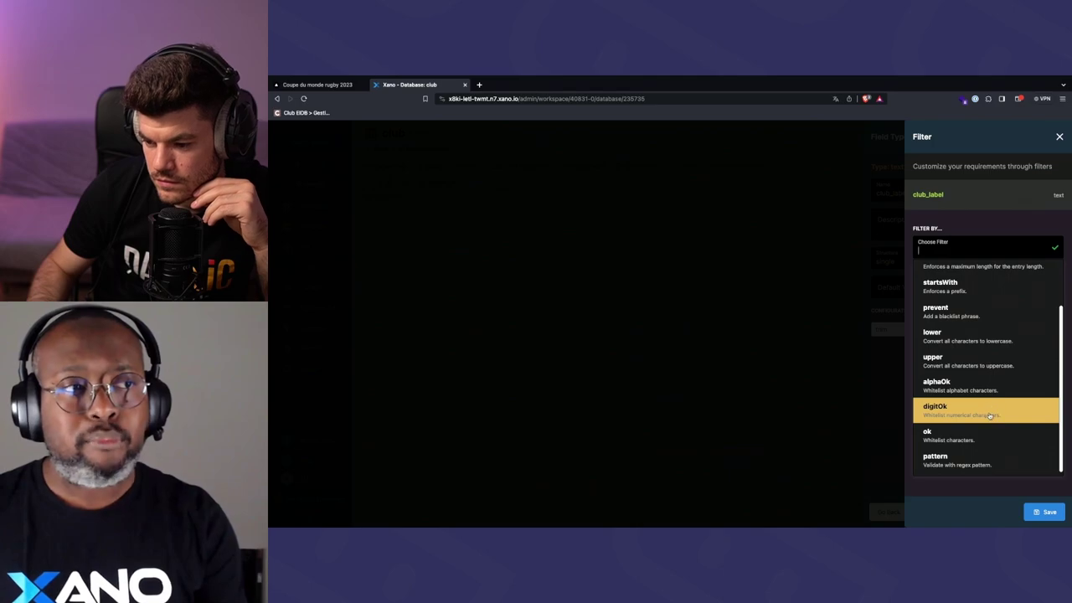
{"action": "scroll", "coordinate": [986, 419], "scroll_direction": "up", "scroll_amount": 1}
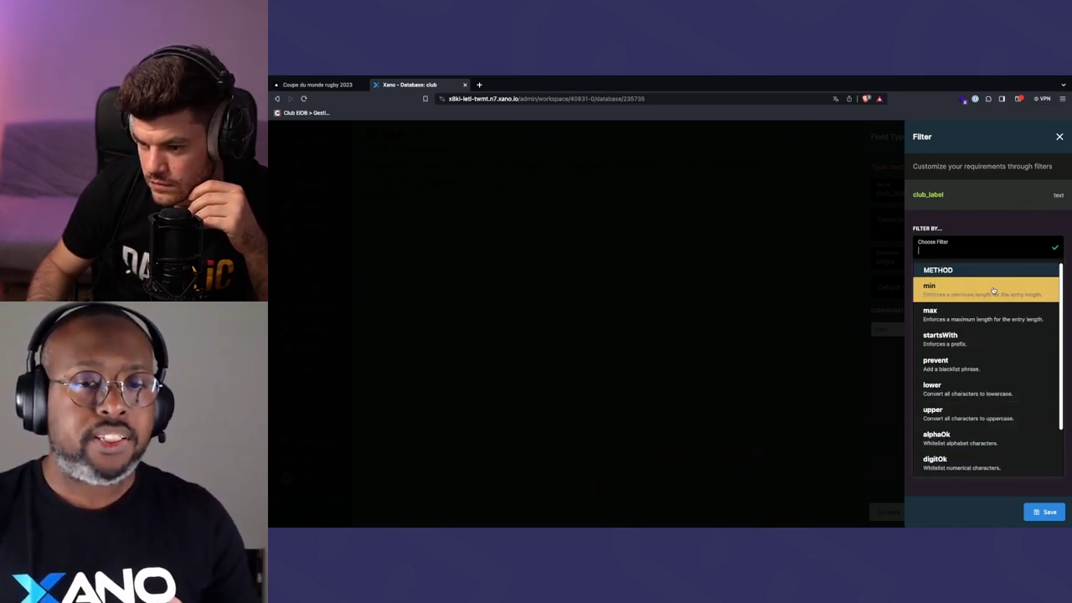
{"action": "left_click", "coordinate": [1014, 222]}
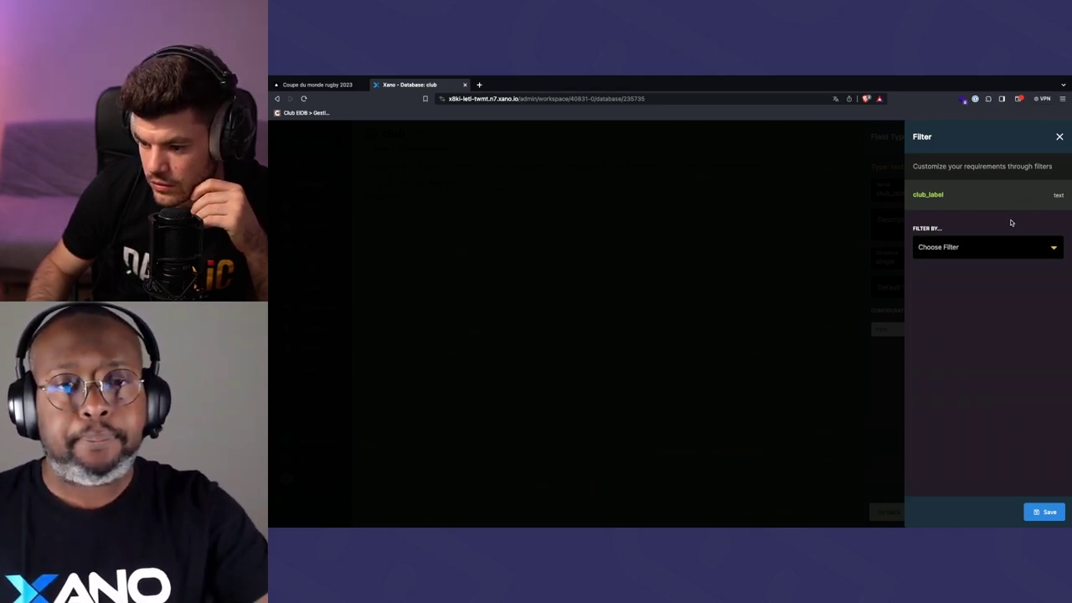
{"action": "left_click", "coordinate": [1058, 136]}
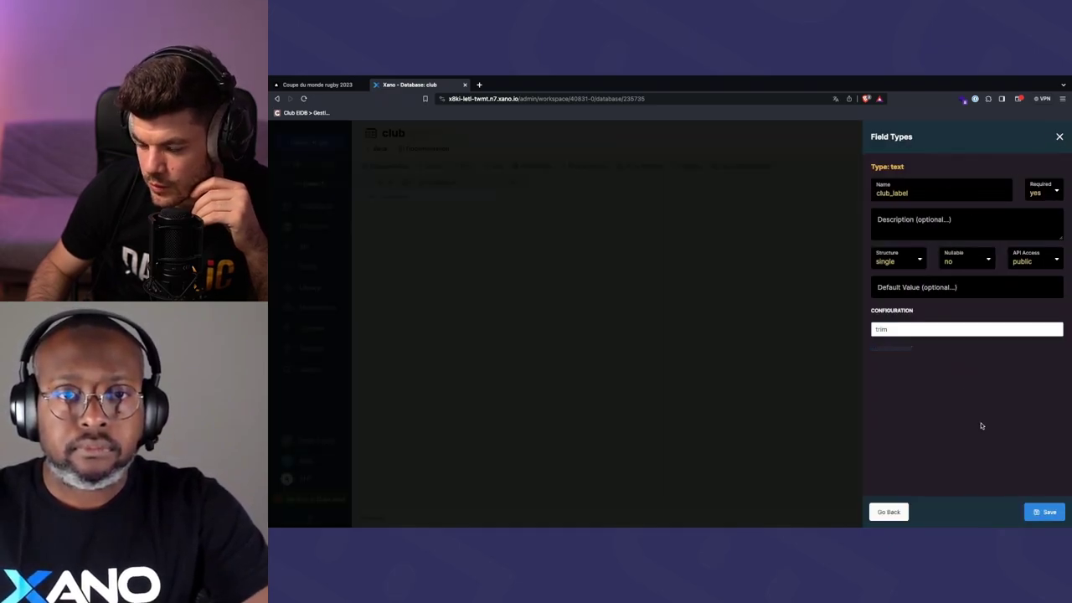
Save the club_label field to the club table and return to the overview of database tables
{"action": "left_click", "coordinate": [1047, 512]}
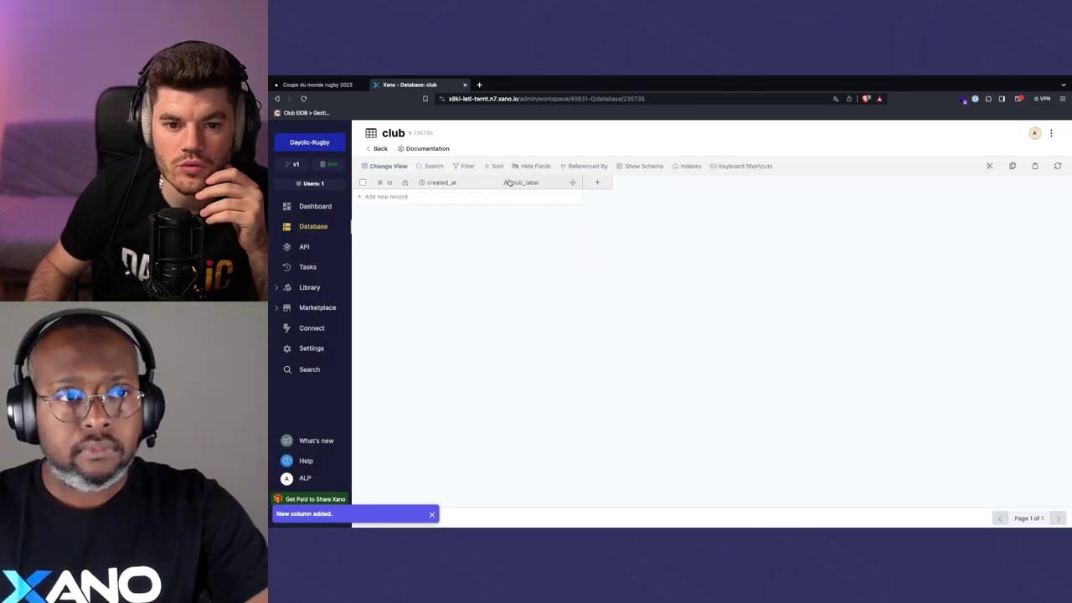
{"action": "left_click", "coordinate": [379, 150]}
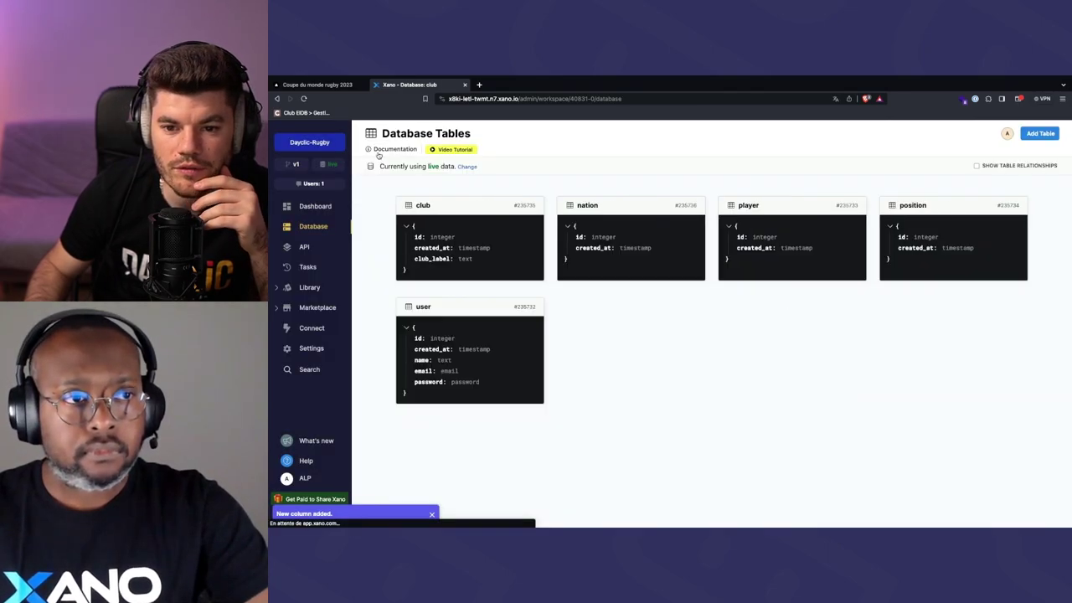
{"action": "left_click", "coordinate": [653, 208]}
{"action": "left_click", "coordinate": [524, 184]}
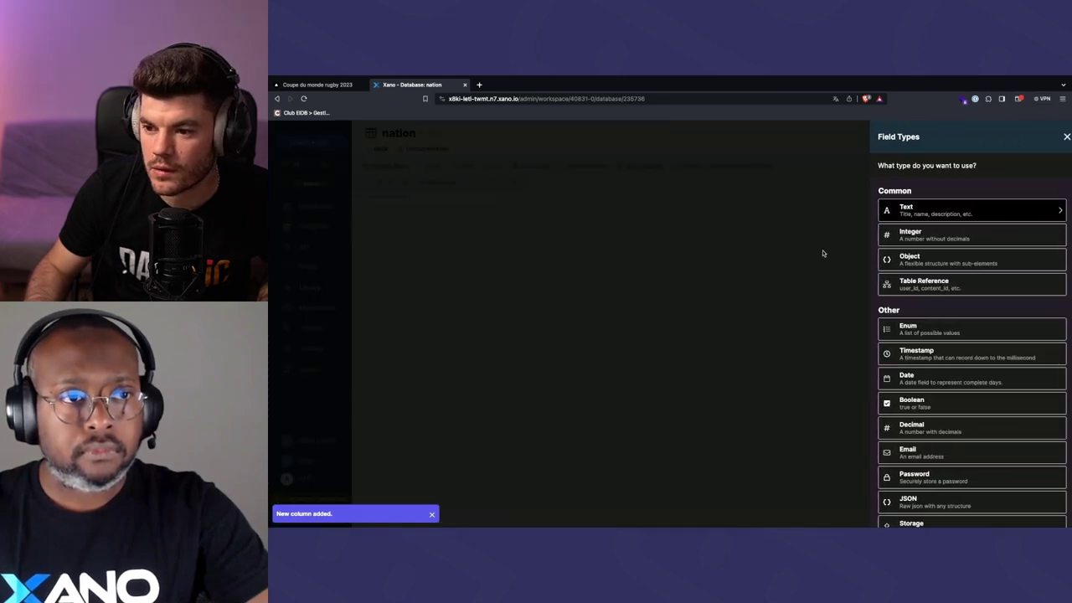
{"action": "left_click", "coordinate": [925, 215]}
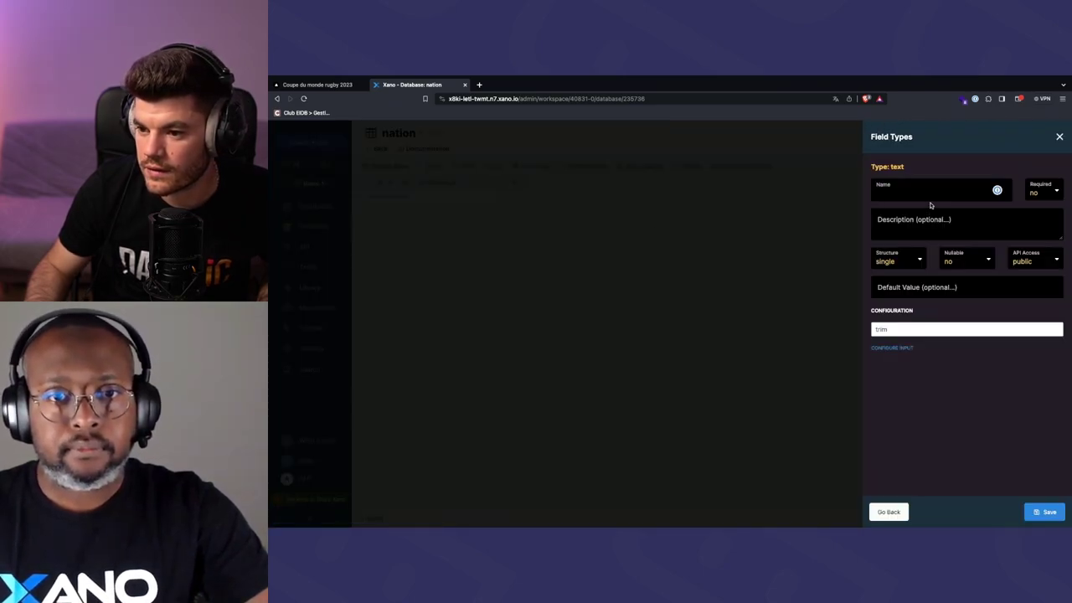
{"action": "type", "text": "club_"}
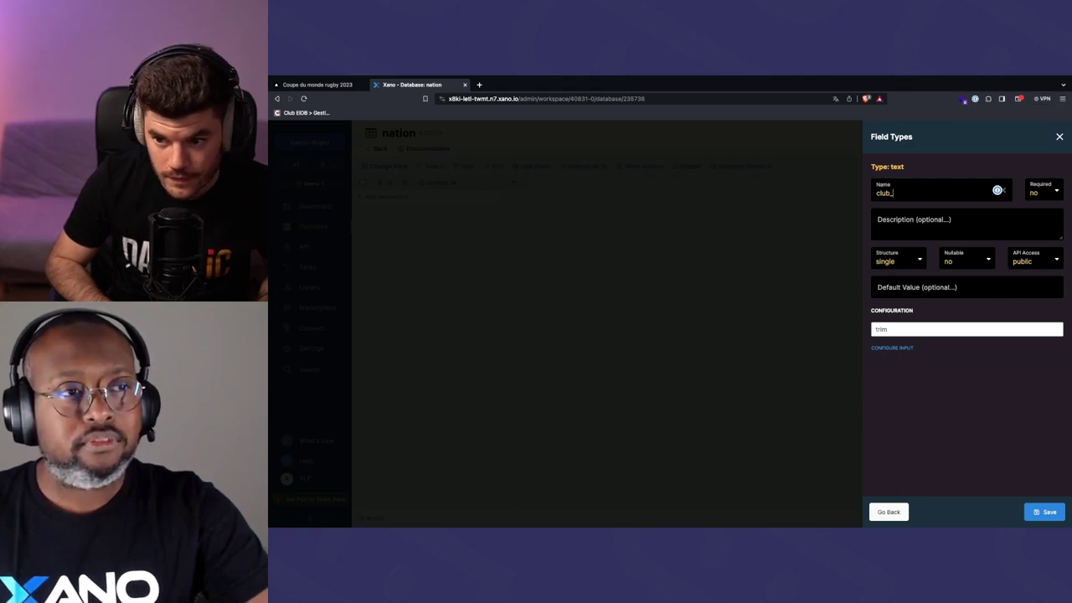
{"action": "key", "text": "BackSpace"}
{"action": "key", "text": "BackSpace"}
{"action": "key", "text": "BackSpace"}
{"action": "key", "text": "BackSpace"}
{"action": "key", "text": "BackSpace"}
{"action": "type", "text": "nation_"}
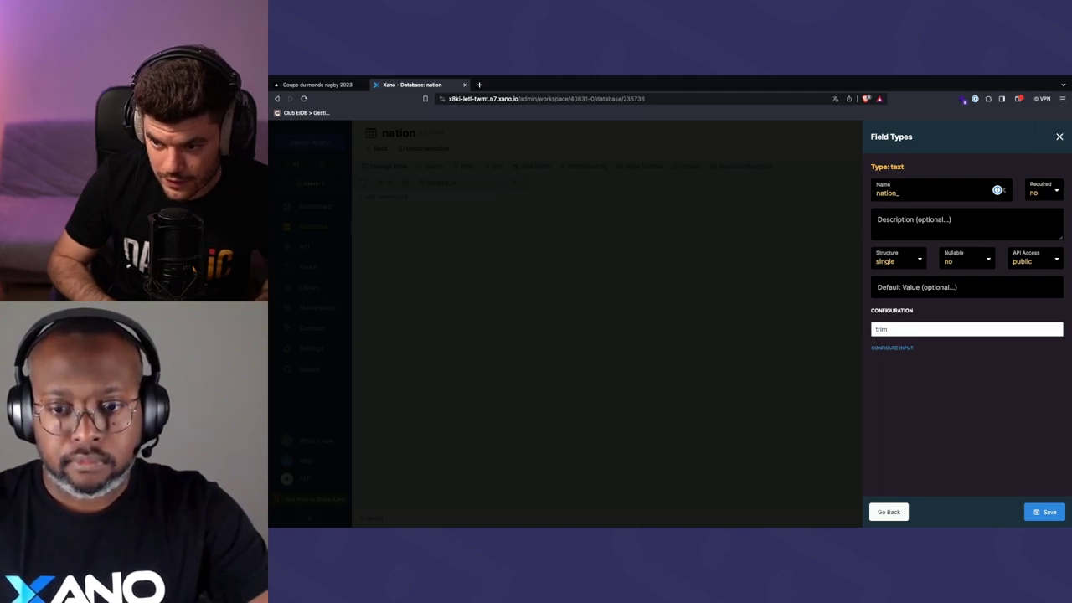
{"action": "left_click", "coordinate": [489, 255]}
{"action": "left_click", "coordinate": [380, 150]}
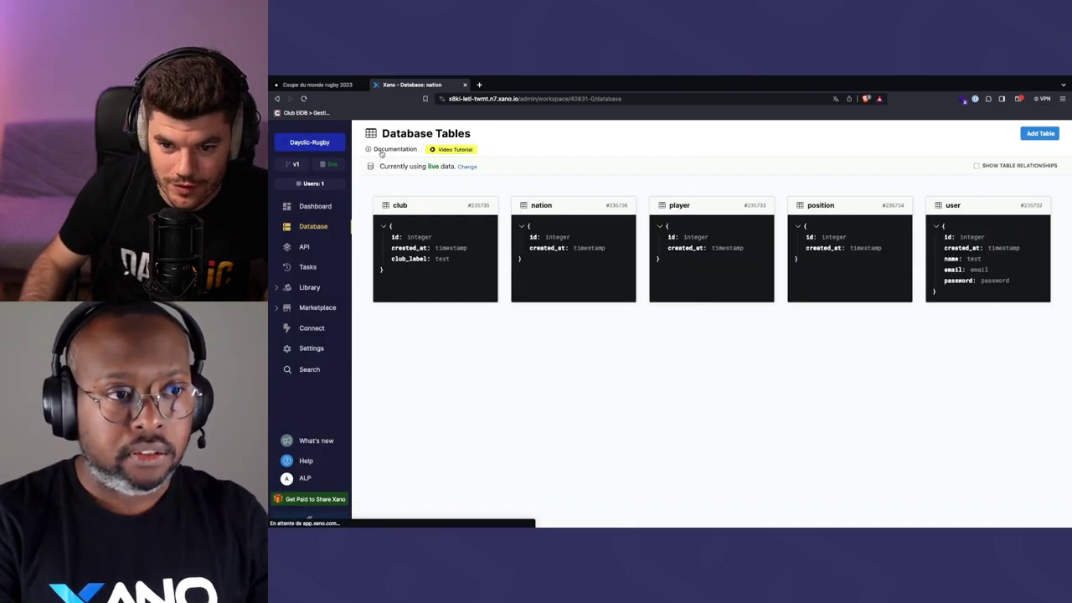
{"action": "left_click", "coordinate": [611, 210]}
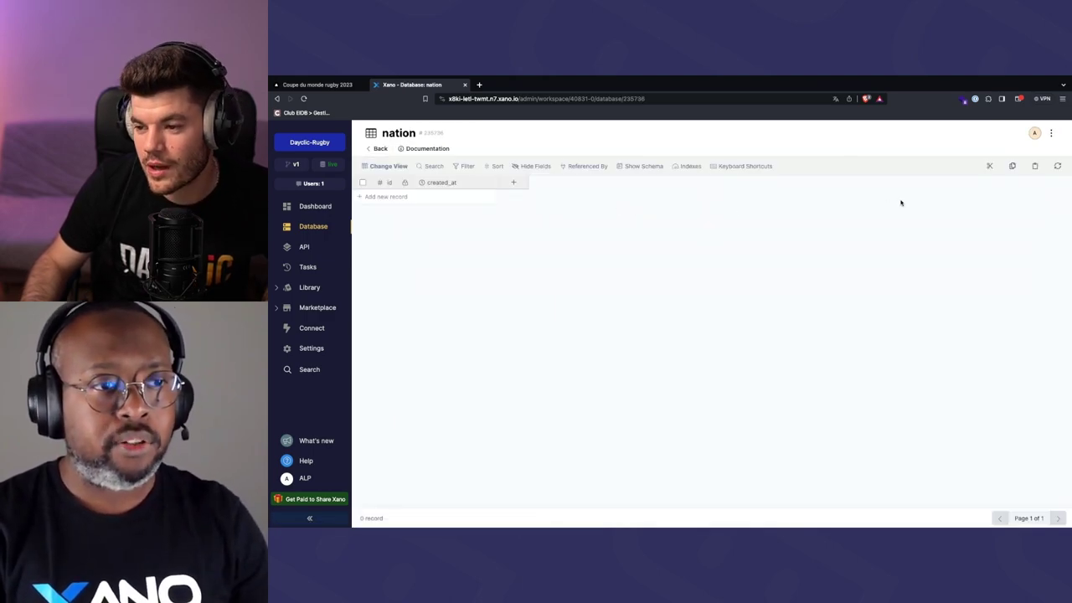
{"action": "left_click", "coordinate": [513, 183]}
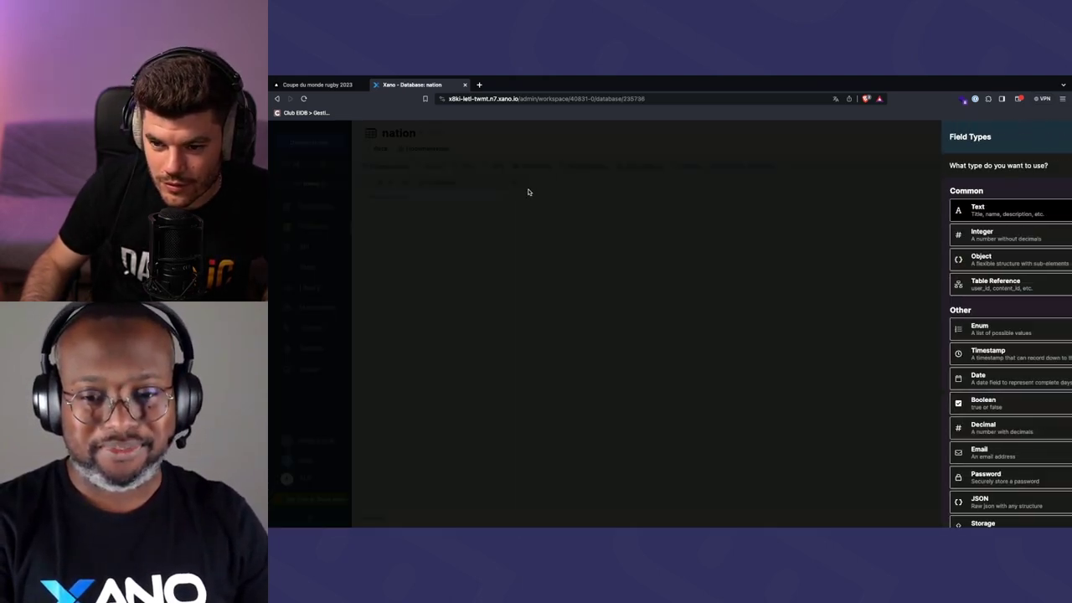
{"action": "left_click", "coordinate": [916, 209]}
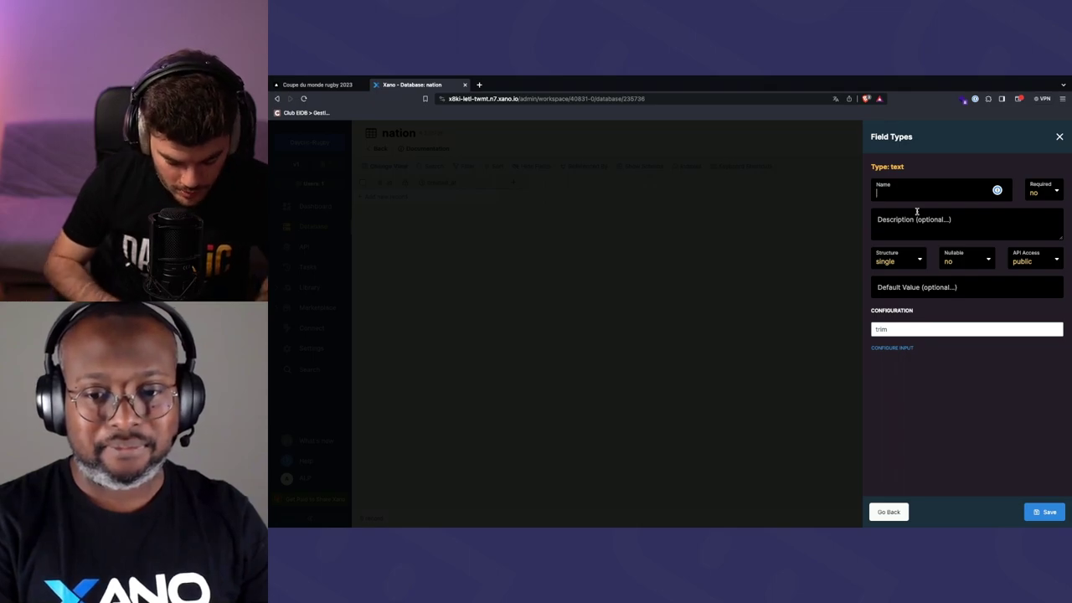
{"action": "type", "text": "club_label"}
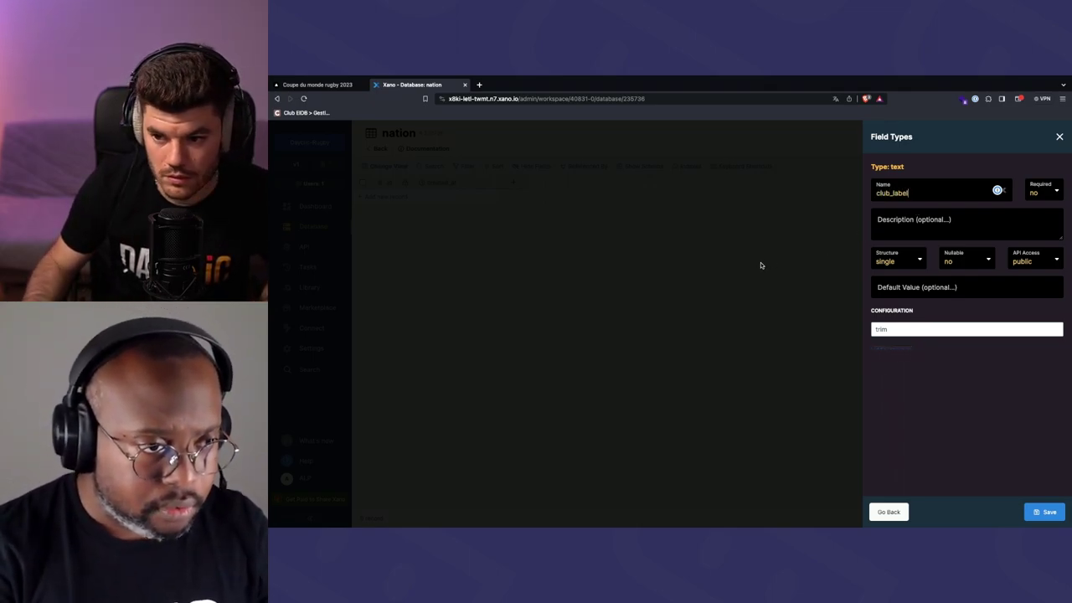
{"action": "key", "text": "ctrl+a"}
{"action": "left_click", "coordinate": [766, 331]}
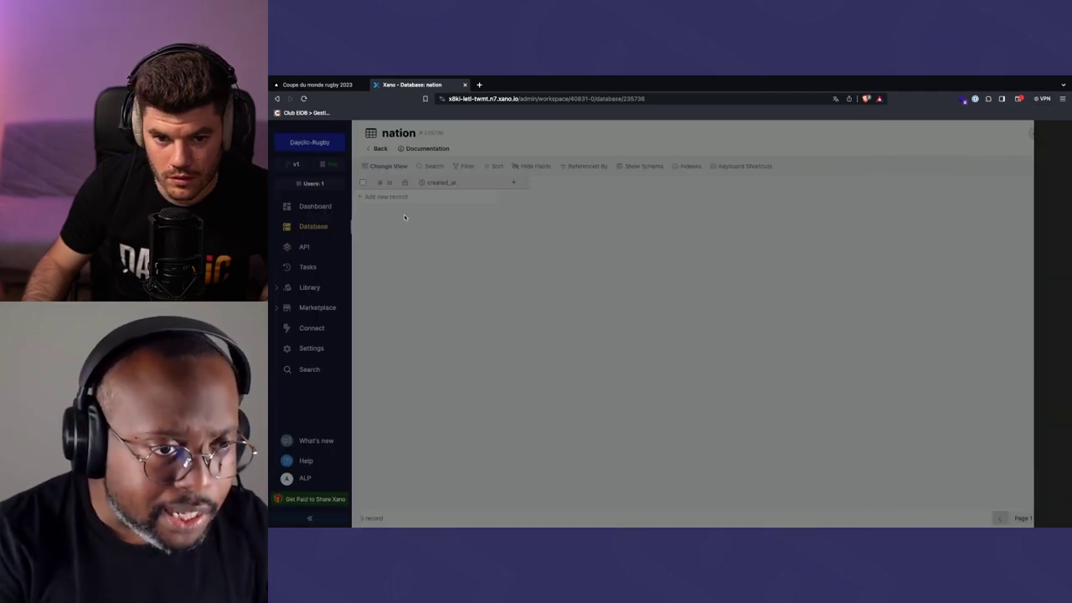
{"action": "left_click", "coordinate": [379, 148]}
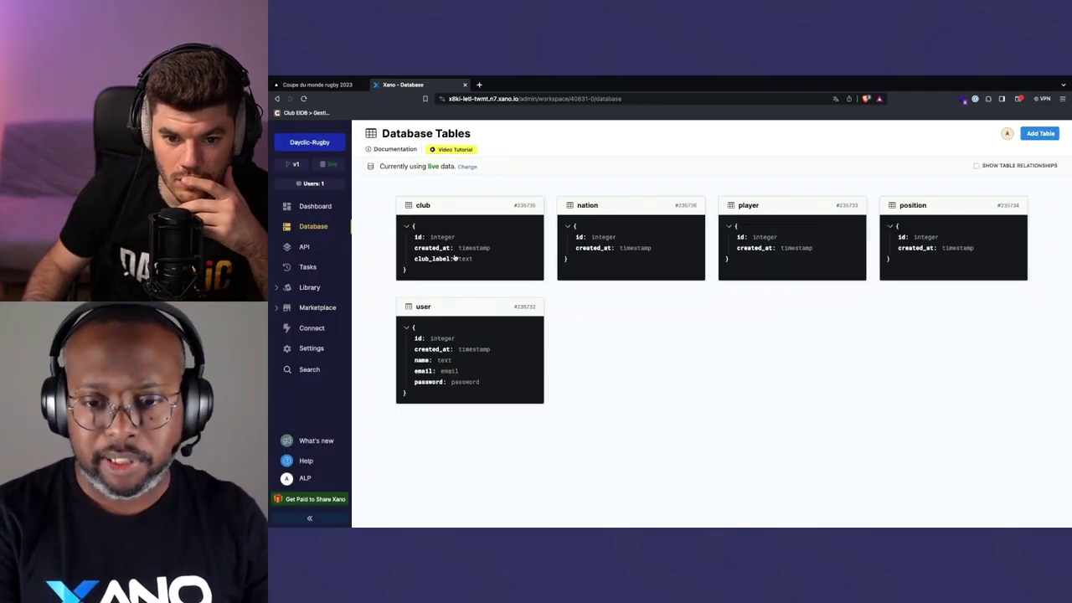
Add a required text field named nation_label to the nation table and save it
{"action": "left_click", "coordinate": [589, 211]}
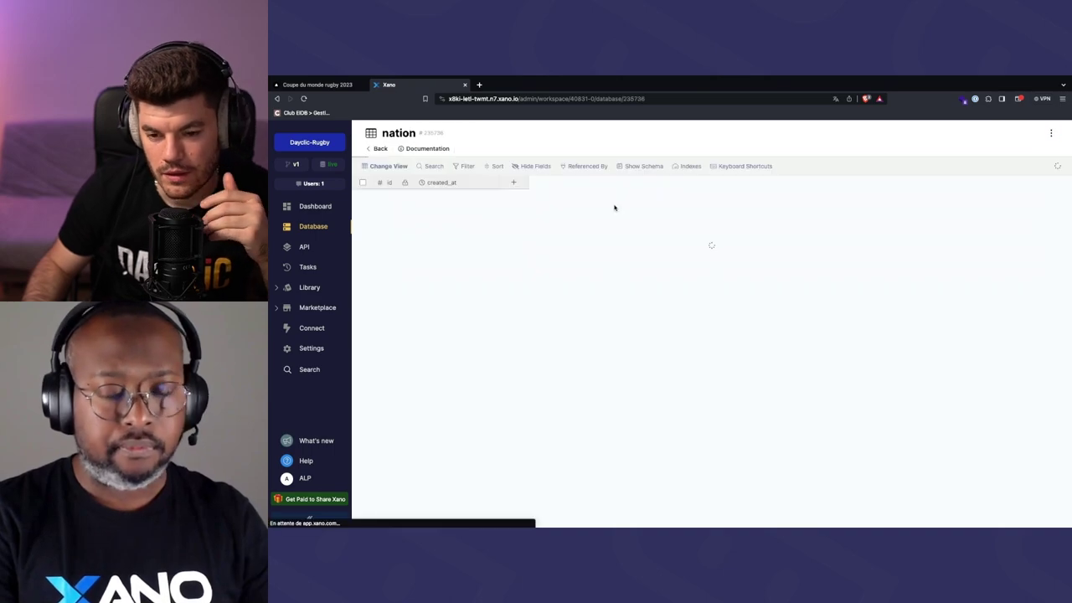
{"action": "left_click", "coordinate": [511, 182]}
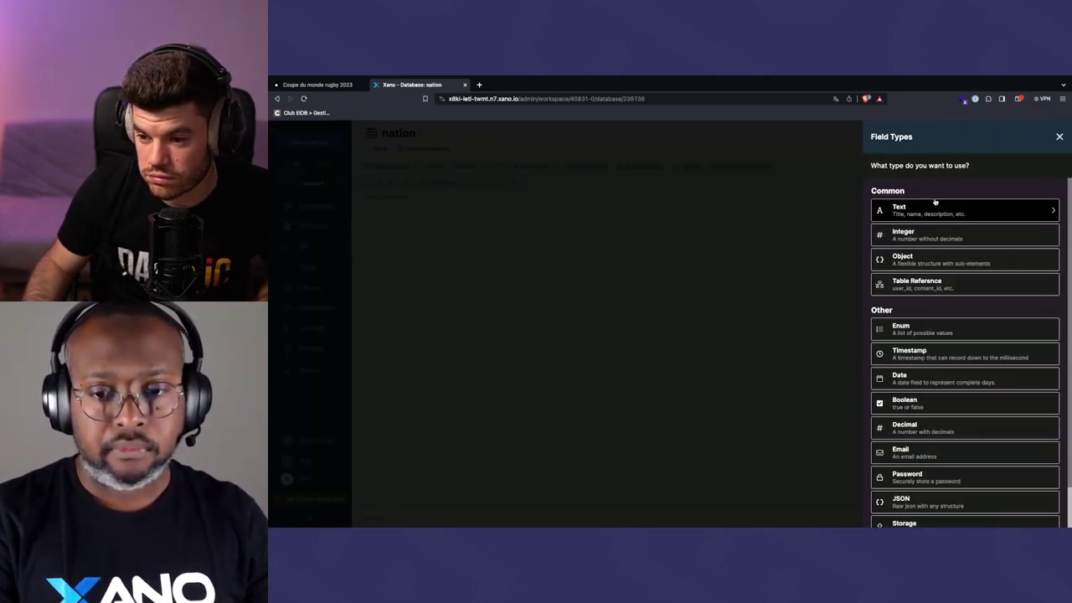
{"action": "left_click", "coordinate": [934, 205]}
{"action": "type", "text": "nation_label"}
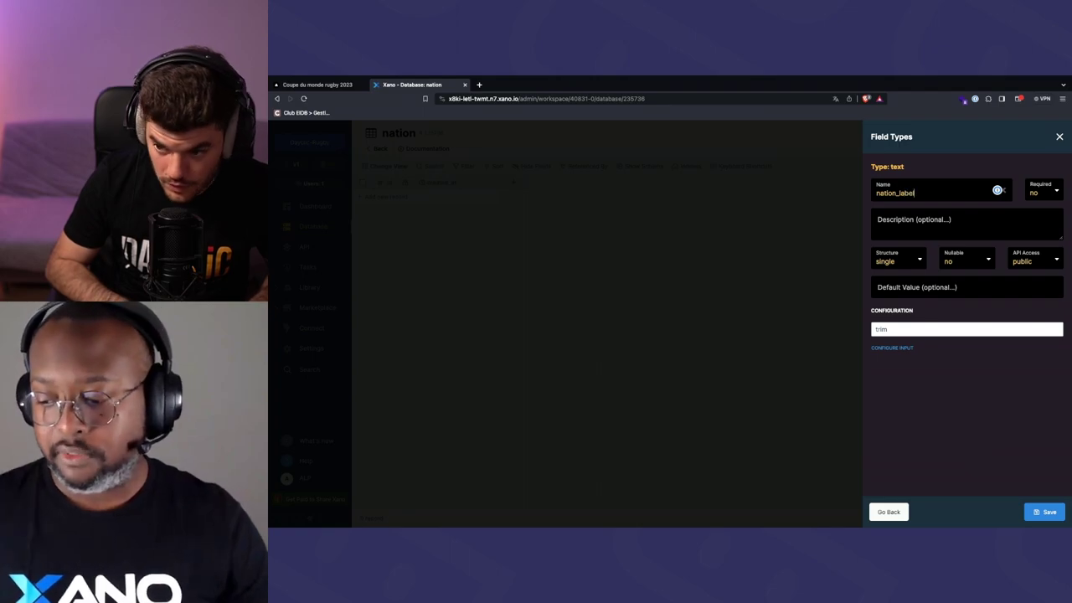
{"action": "key", "text": "ctrl+a"}
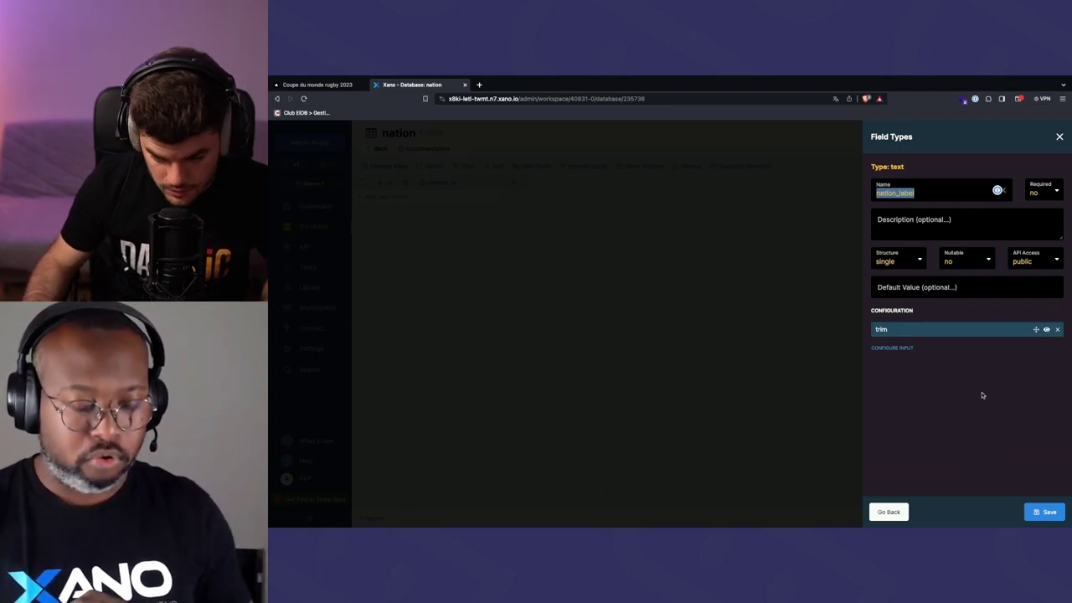
{"action": "left_click", "coordinate": [1037, 188]}
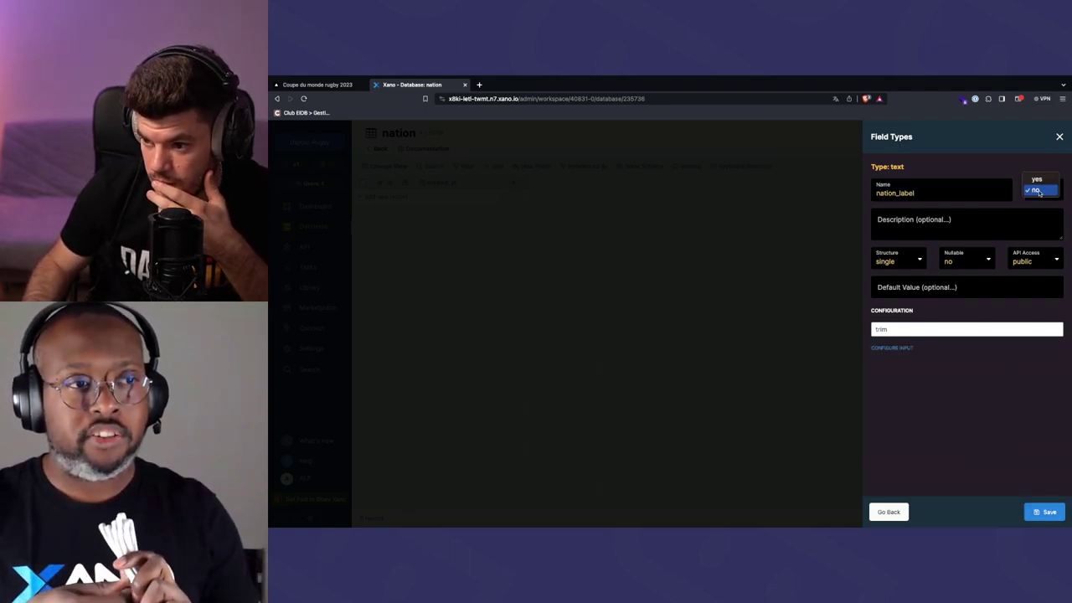
{"action": "left_click", "coordinate": [1037, 186]}
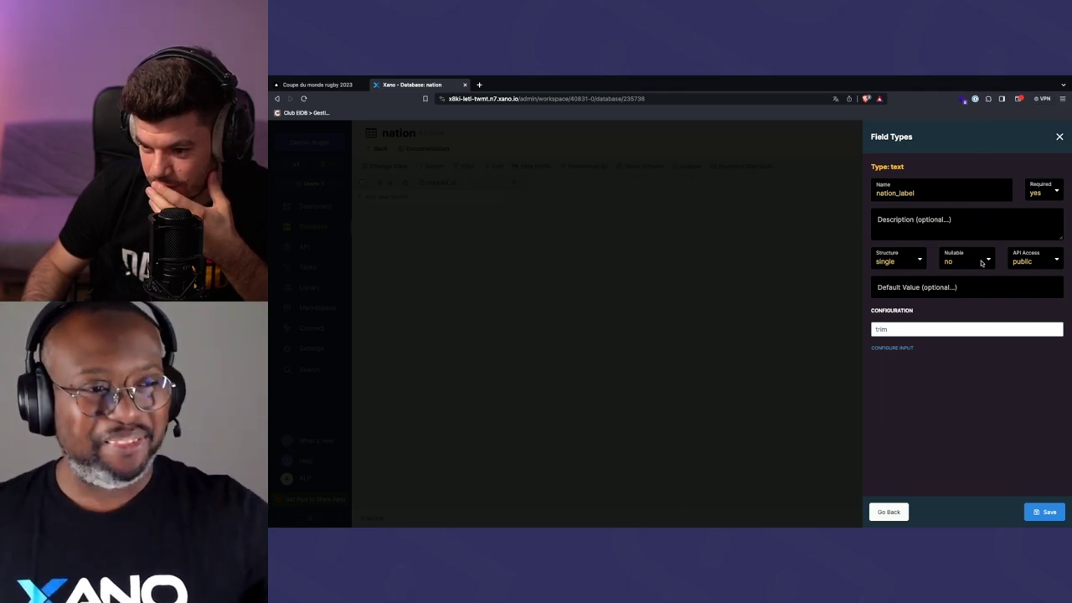
{"action": "left_click", "coordinate": [1038, 512]}
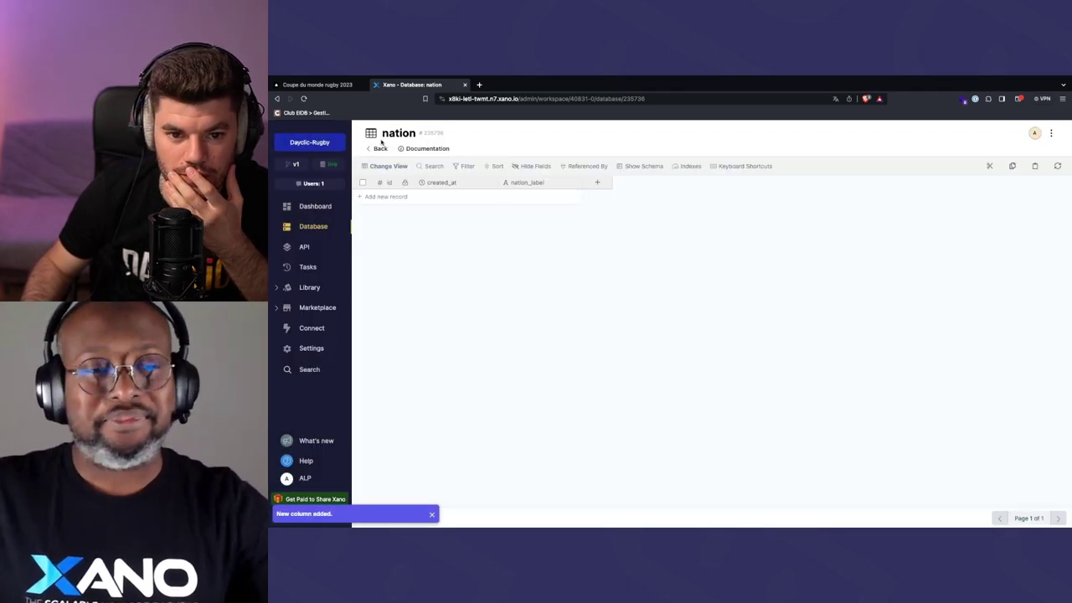
Add a required text field named position_label to the position table and save it
{"action": "left_click", "coordinate": [380, 148]}
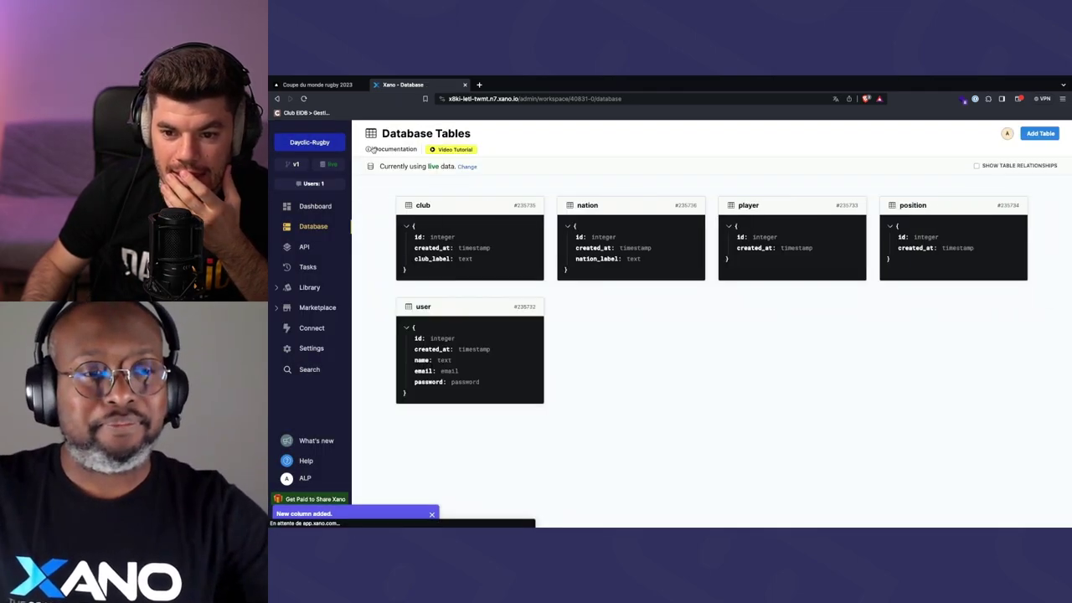
{"action": "left_click", "coordinate": [936, 211]}
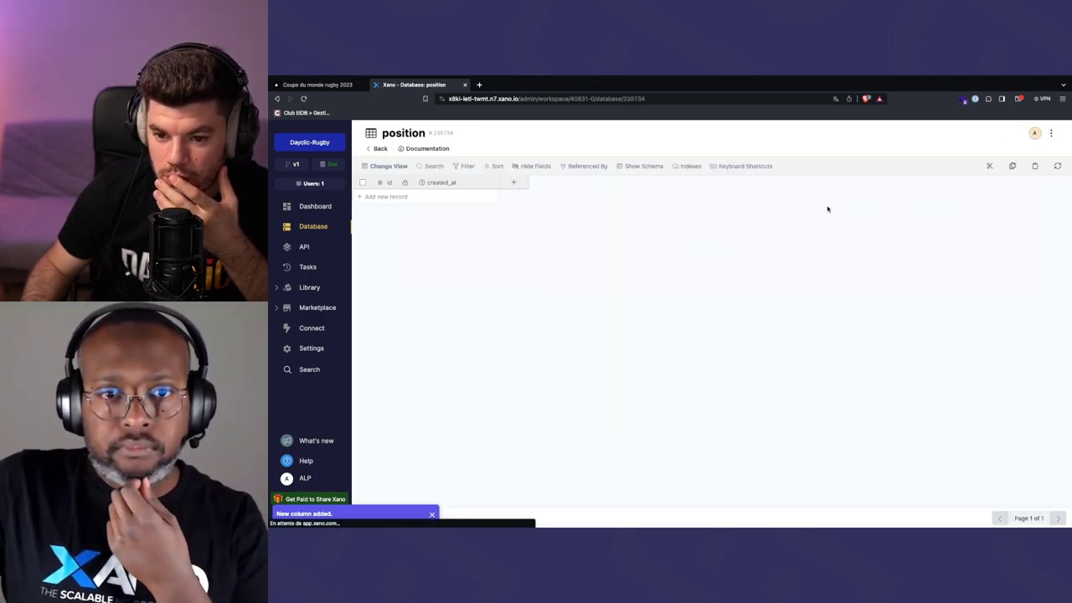
{"action": "left_click", "coordinate": [512, 182]}
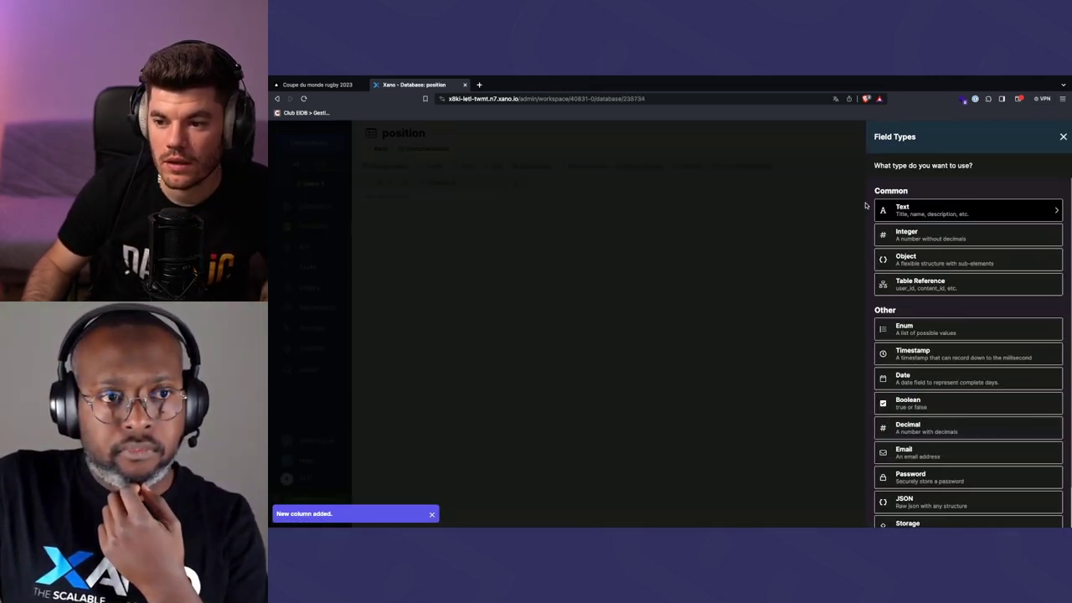
{"action": "left_click", "coordinate": [938, 210]}
{"action": "type", "text": "position_label"}
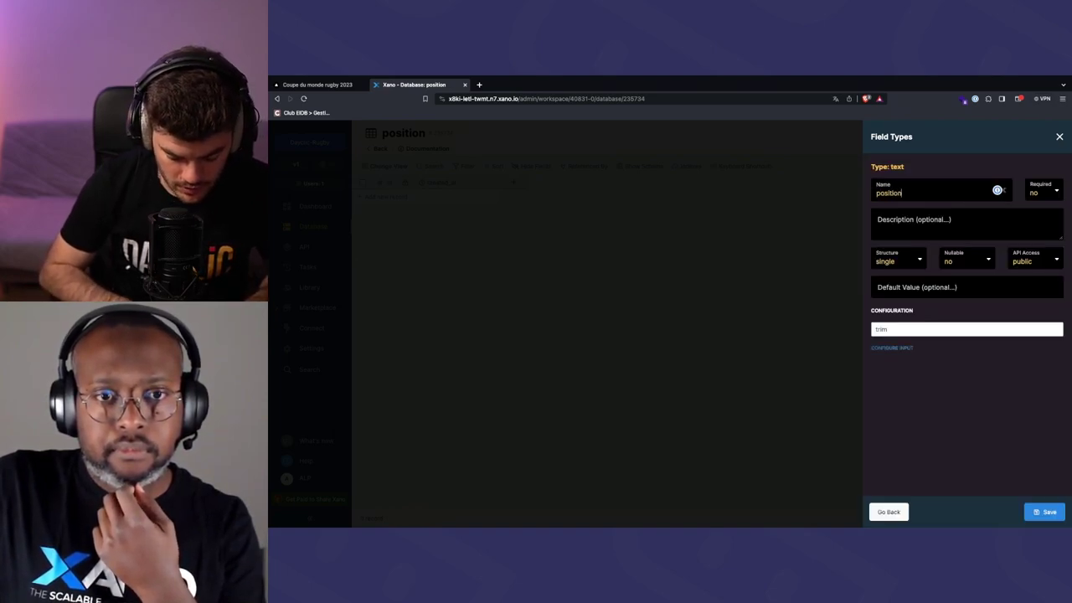
{"action": "left_click", "coordinate": [1042, 192]}
{"action": "left_click", "coordinate": [1037, 179]}
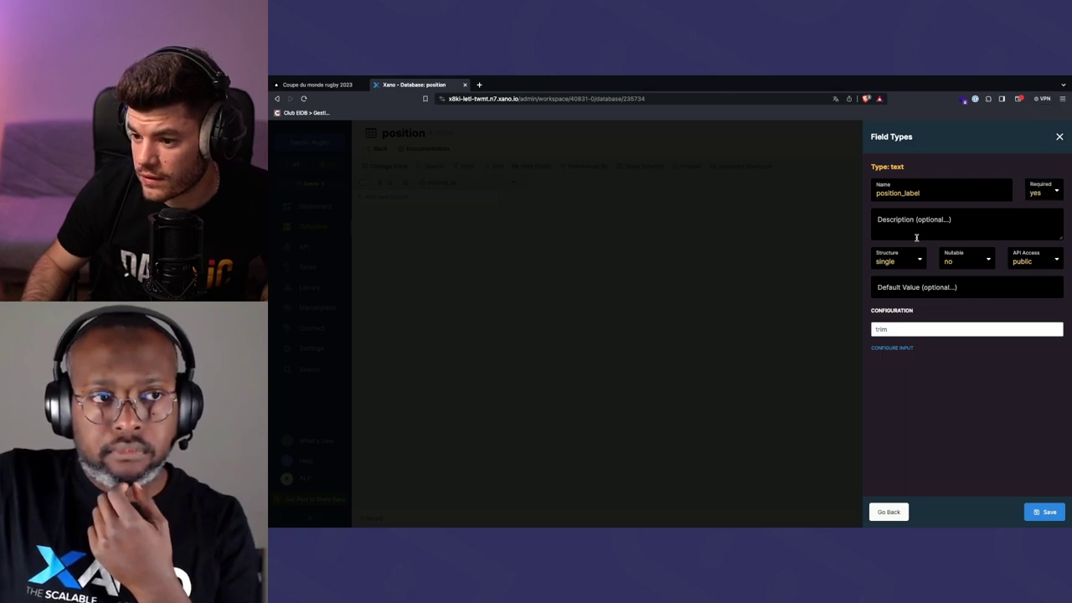
{"action": "left_click", "coordinate": [1044, 511]}
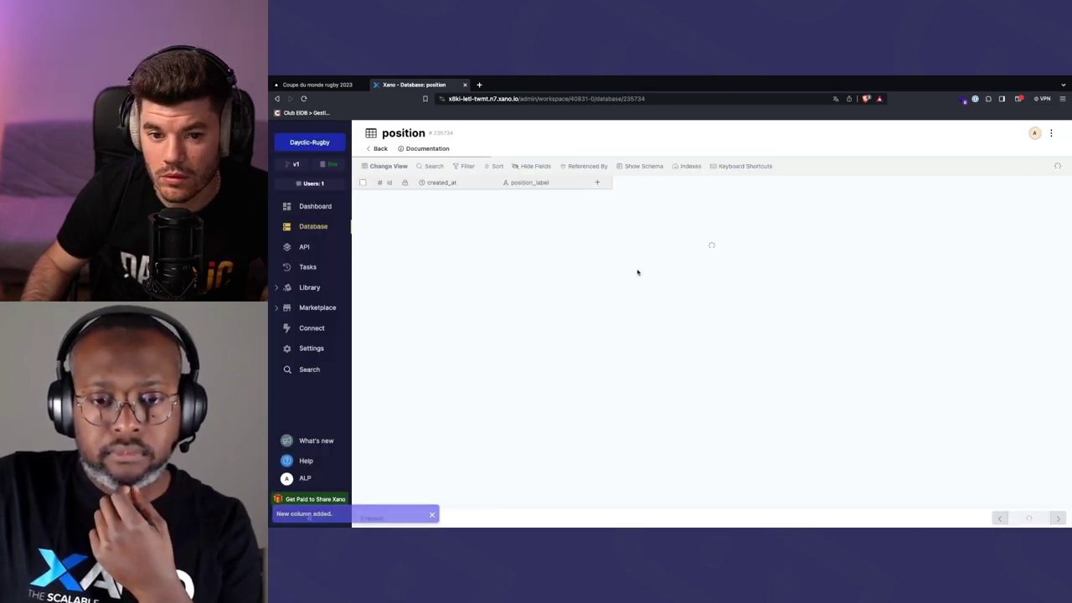
Return to the overview of database tables and open the player table
{"action": "left_click", "coordinate": [373, 149]}
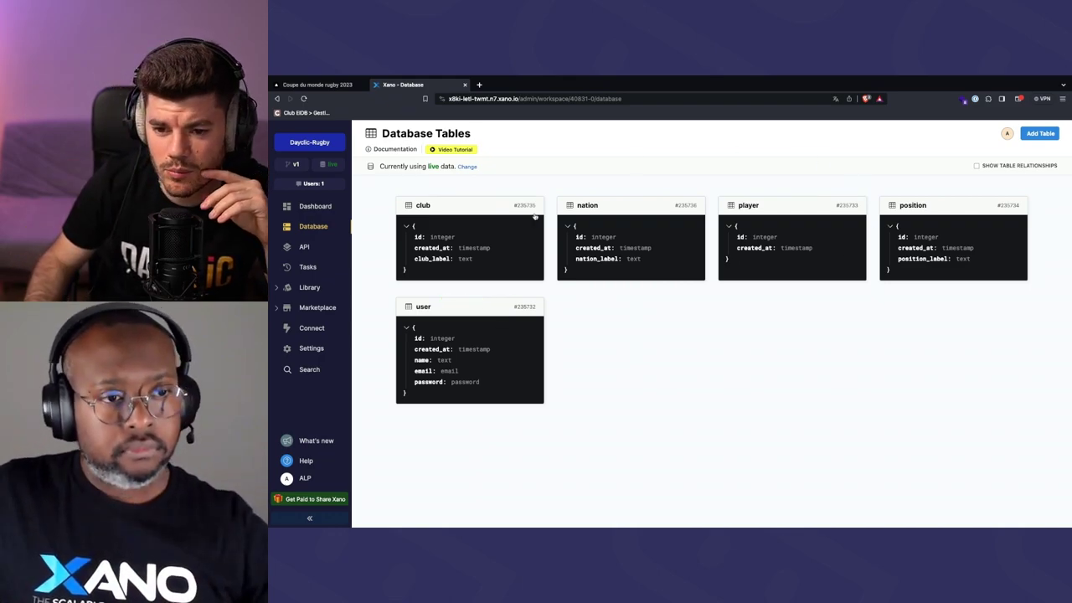
{"action": "left_click", "coordinate": [804, 214]}
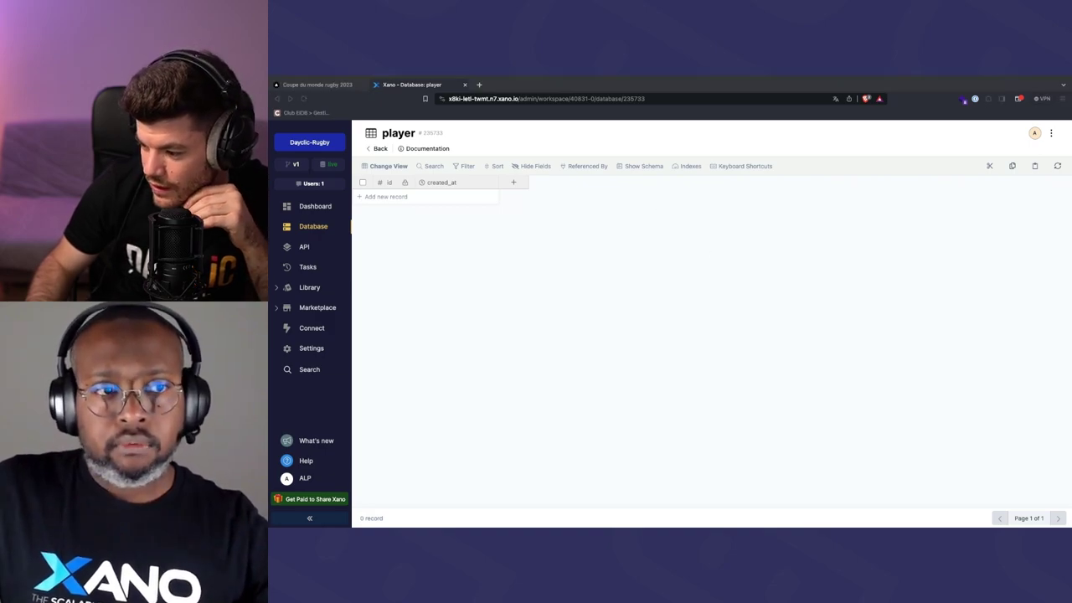
{"action": "left_click", "coordinate": [873, 285]}
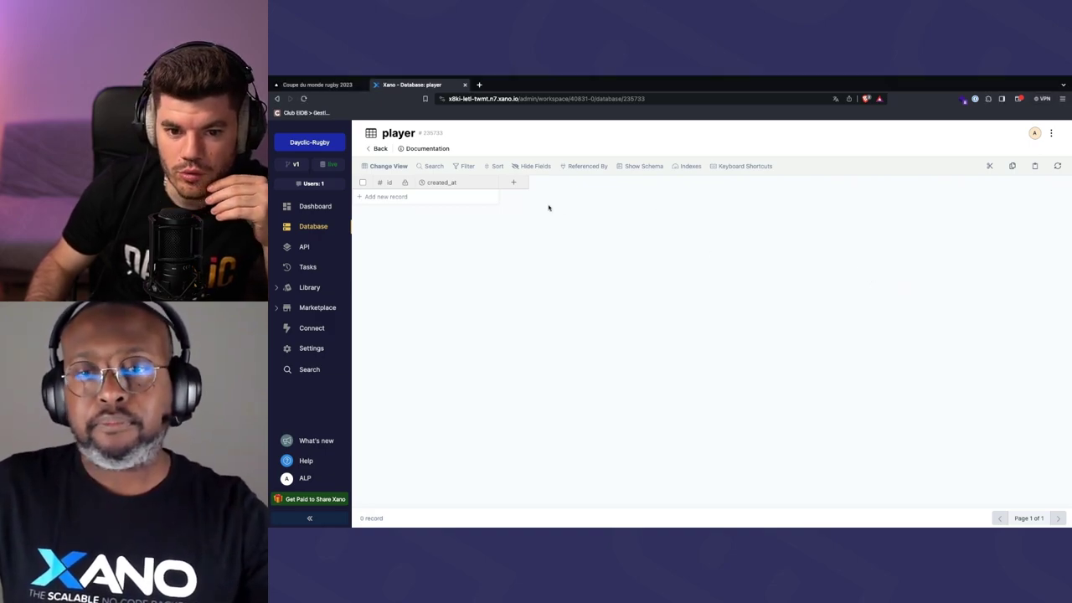
Switch to the Coupe du monde rugby 2023 page and examine the details on the player cards, such as full name and weight
{"action": "left_click", "coordinate": [314, 84]}
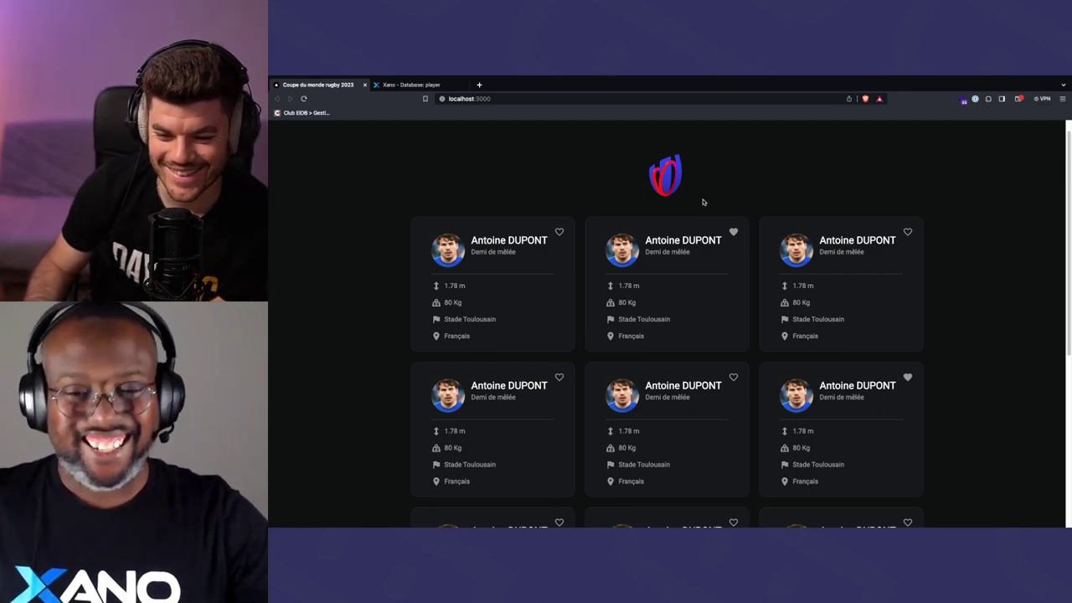
{"action": "scroll", "coordinate": [704, 202], "scroll_direction": "down", "scroll_amount": 3}
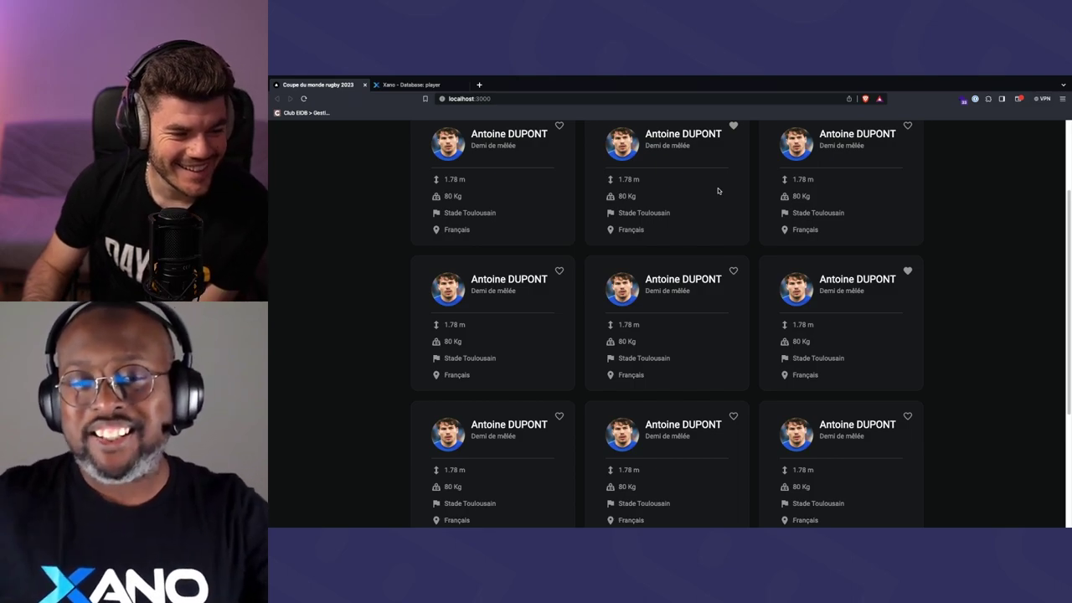
{"action": "scroll", "coordinate": [720, 197], "scroll_direction": "up", "scroll_amount": 3}
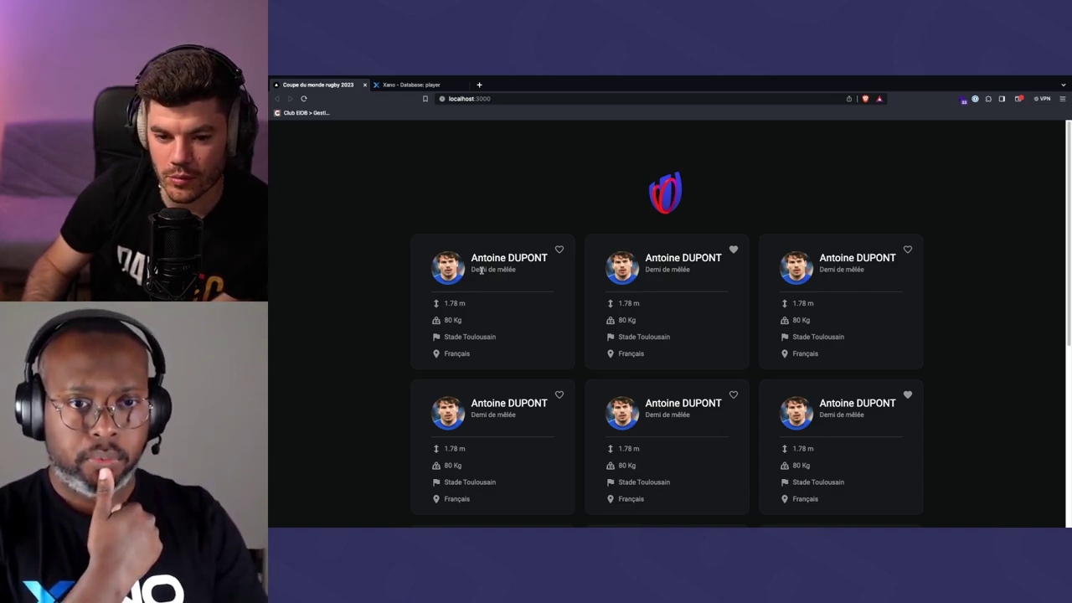
{"action": "left_click_drag", "start_coordinate": [471, 258], "coordinate": [548, 259]}
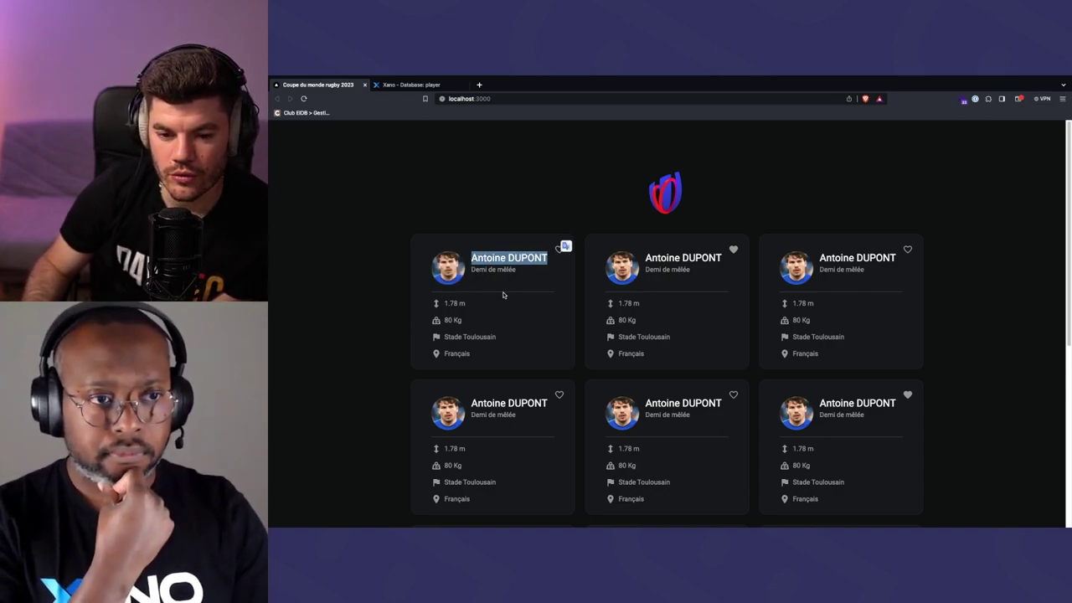
{"action": "double_click", "coordinate": [450, 320]}
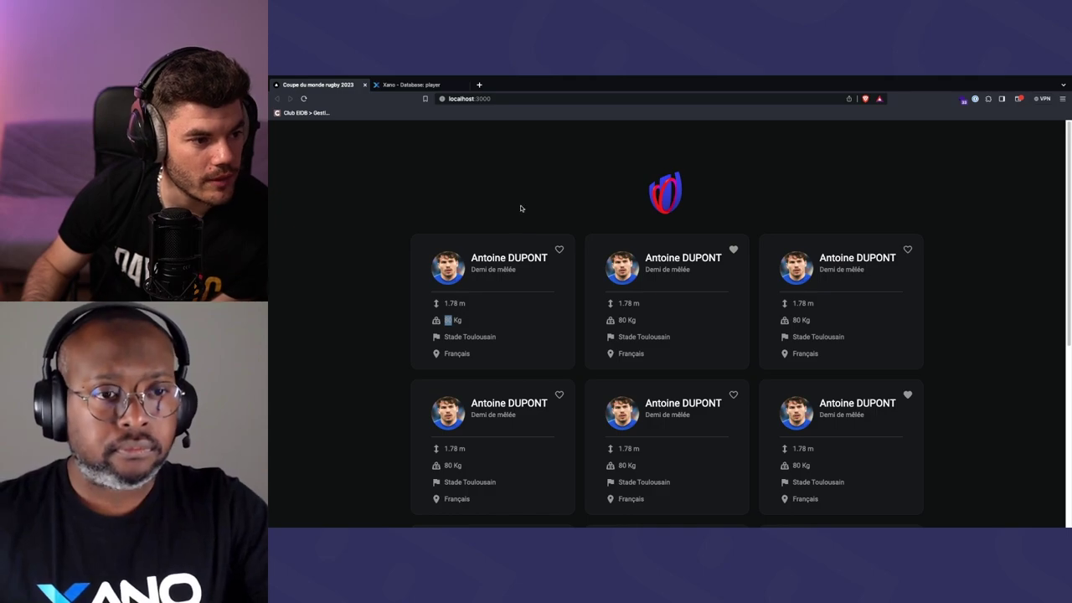
Switch back to Xano and add a required text field named player_fullname to the player table
{"action": "left_click", "coordinate": [410, 85]}
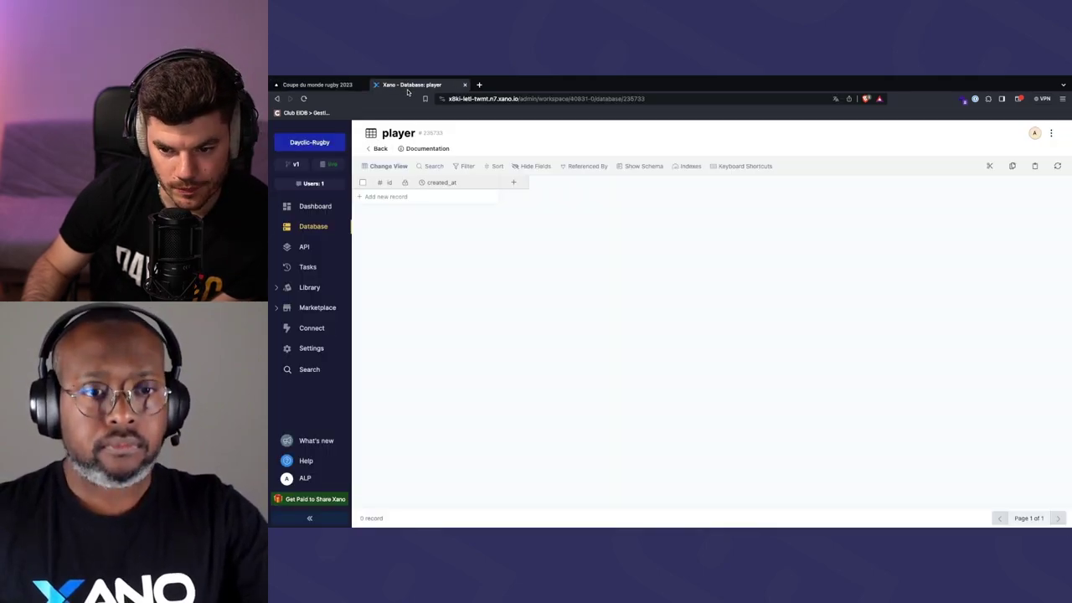
{"action": "left_click", "coordinate": [516, 183]}
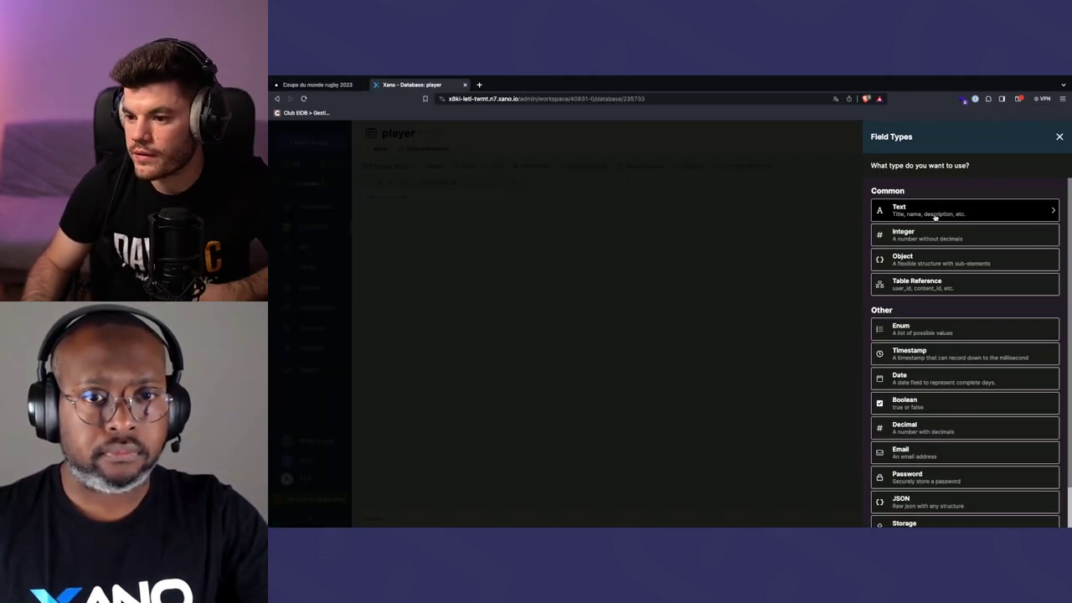
{"action": "left_click", "coordinate": [954, 213]}
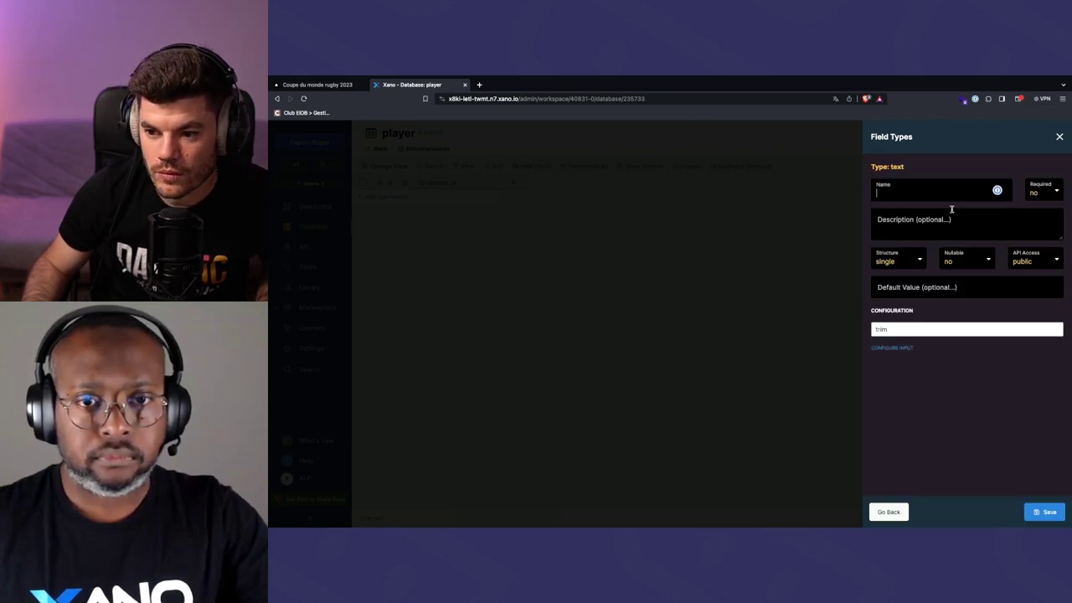
{"action": "type", "text": "pl"}
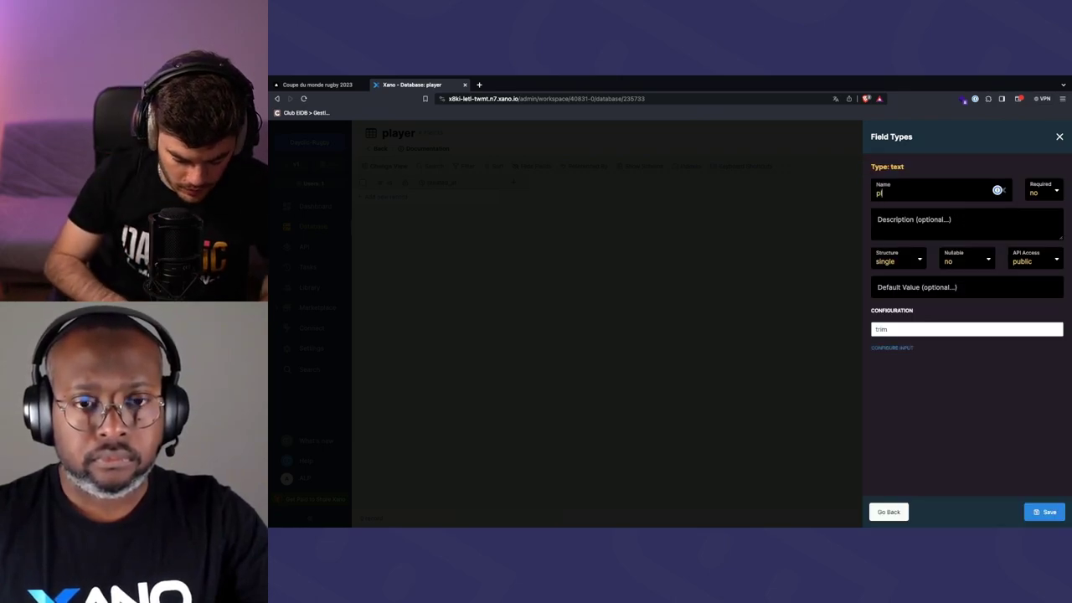
{"action": "type", "text": "ayer_fu"}
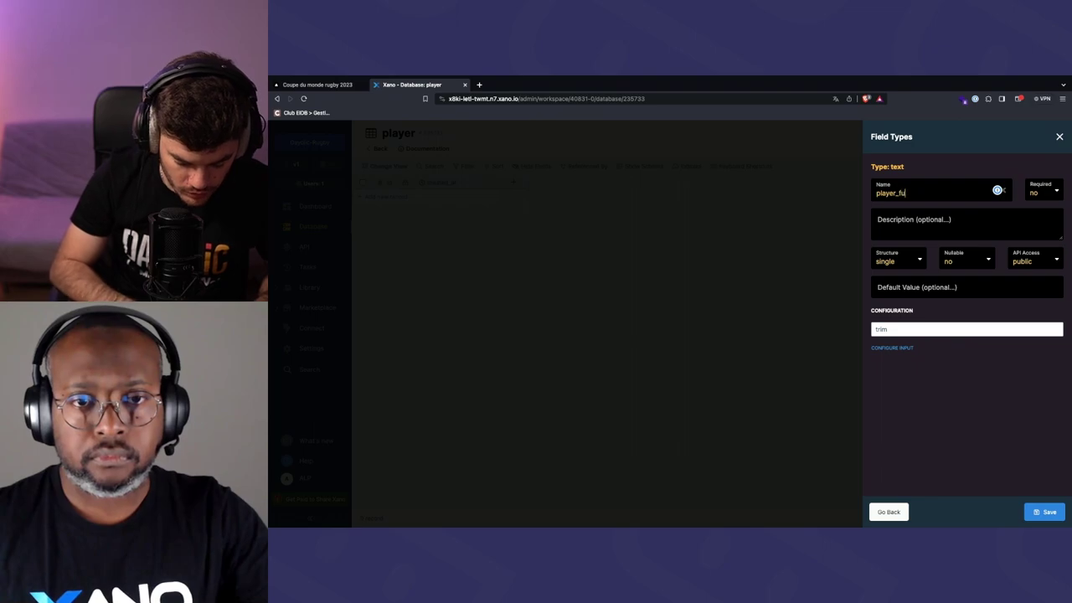
{"action": "type", "text": "llname"}
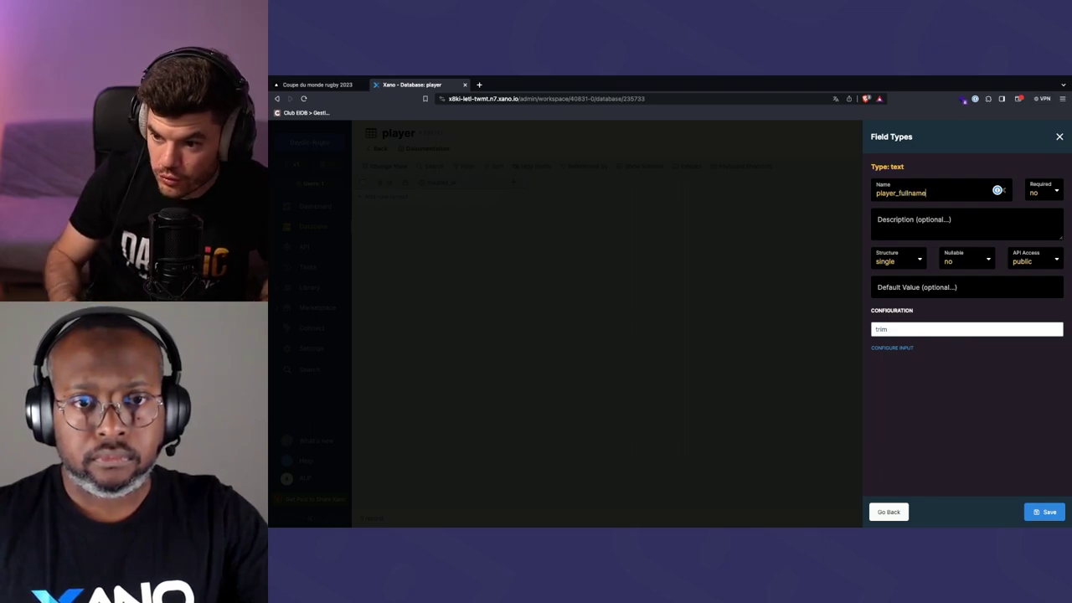
{"action": "left_click", "coordinate": [1054, 194]}
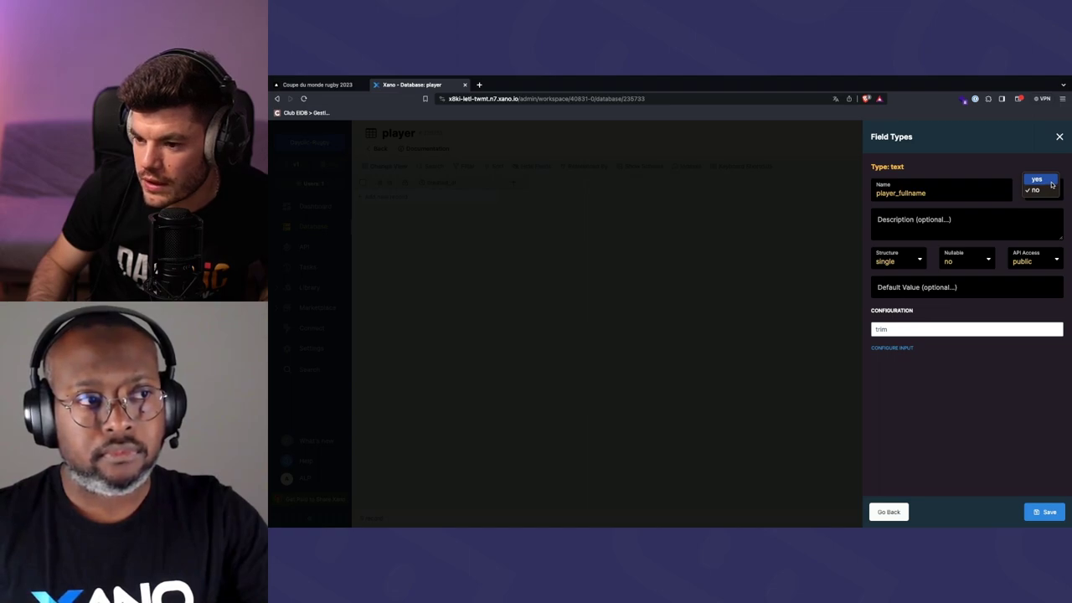
{"action": "left_click", "coordinate": [1039, 179]}
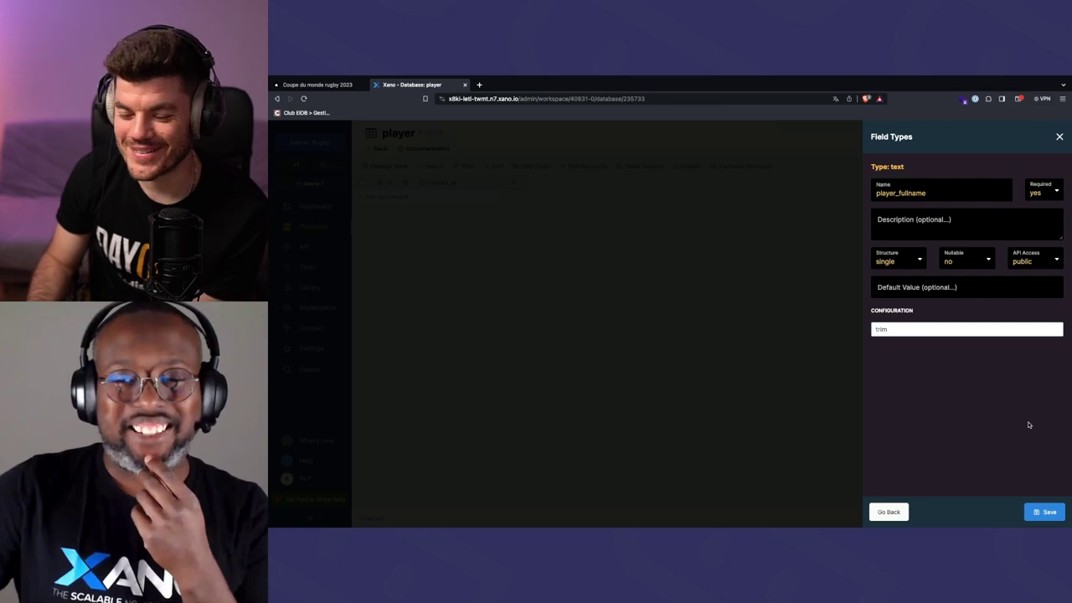
{"action": "left_click", "coordinate": [1058, 514]}
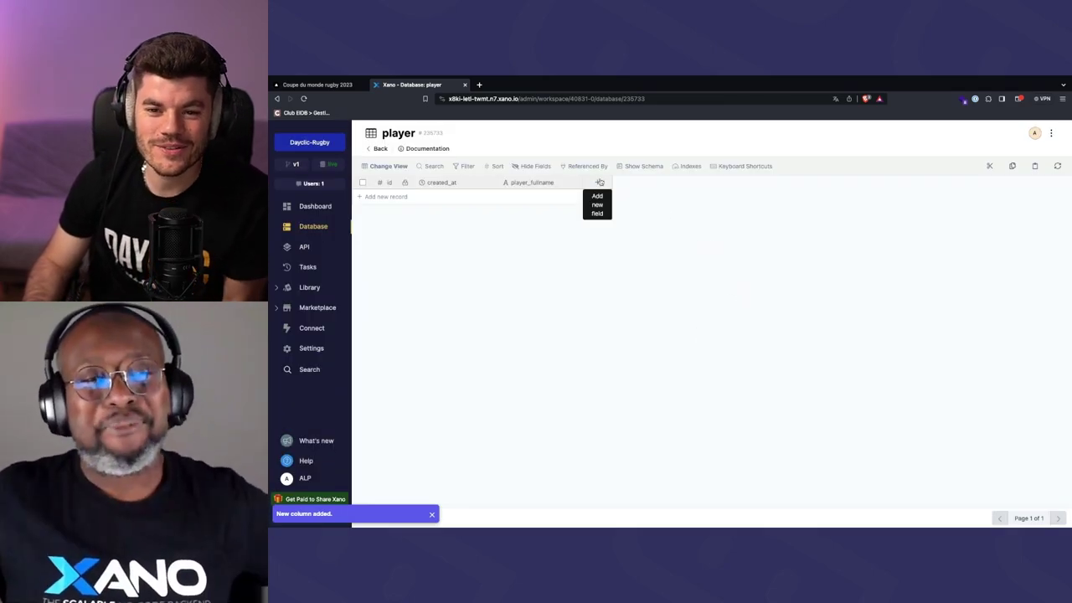
Recheck the rugby page's player cards and add a required text field named player_height to the player table in Xano
{"action": "left_click", "coordinate": [319, 85]}
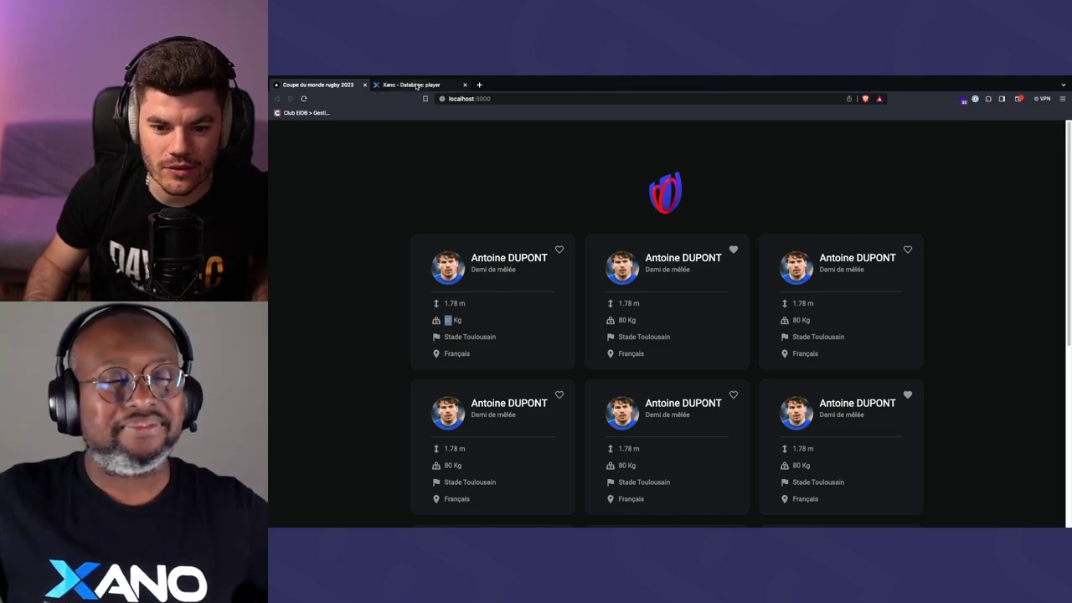
{"action": "left_click", "coordinate": [417, 87]}
{"action": "left_click", "coordinate": [600, 183]}
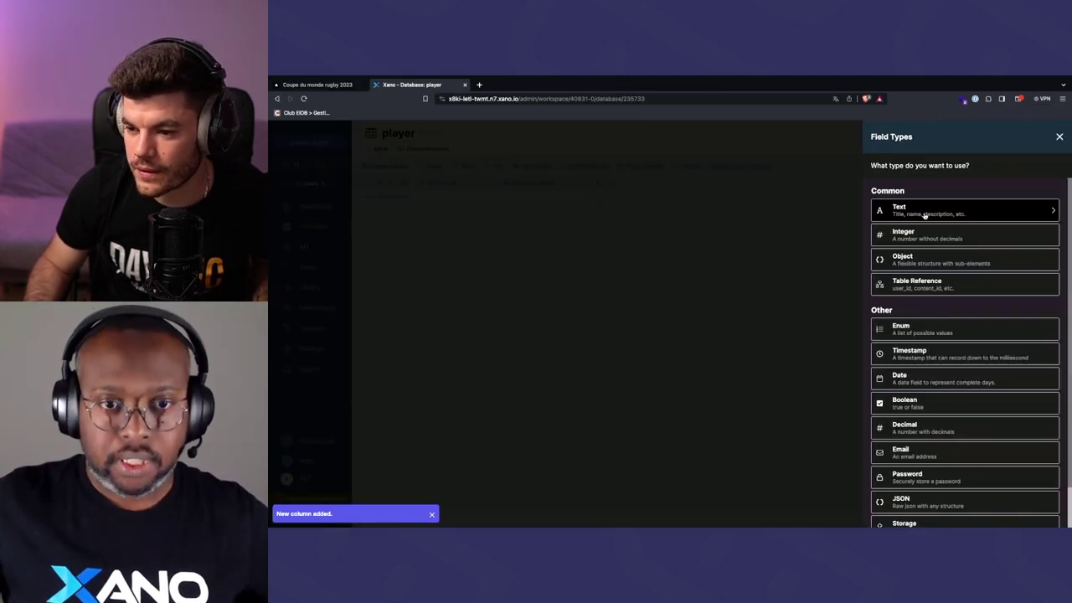
{"action": "left_click", "coordinate": [925, 216]}
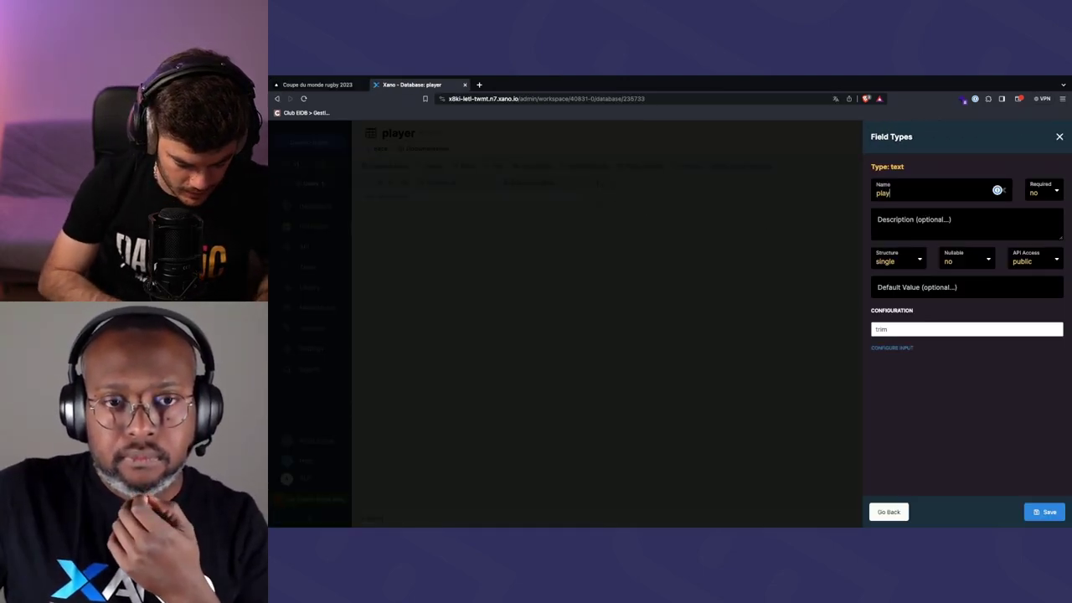
{"action": "type", "text": "player_height"}
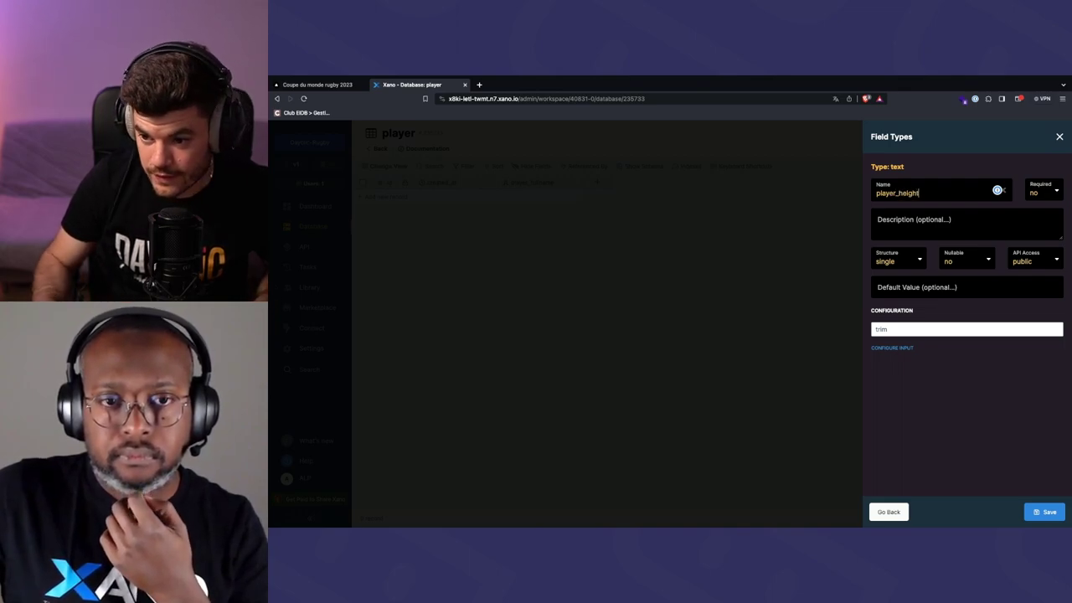
{"action": "left_click", "coordinate": [1038, 186]}
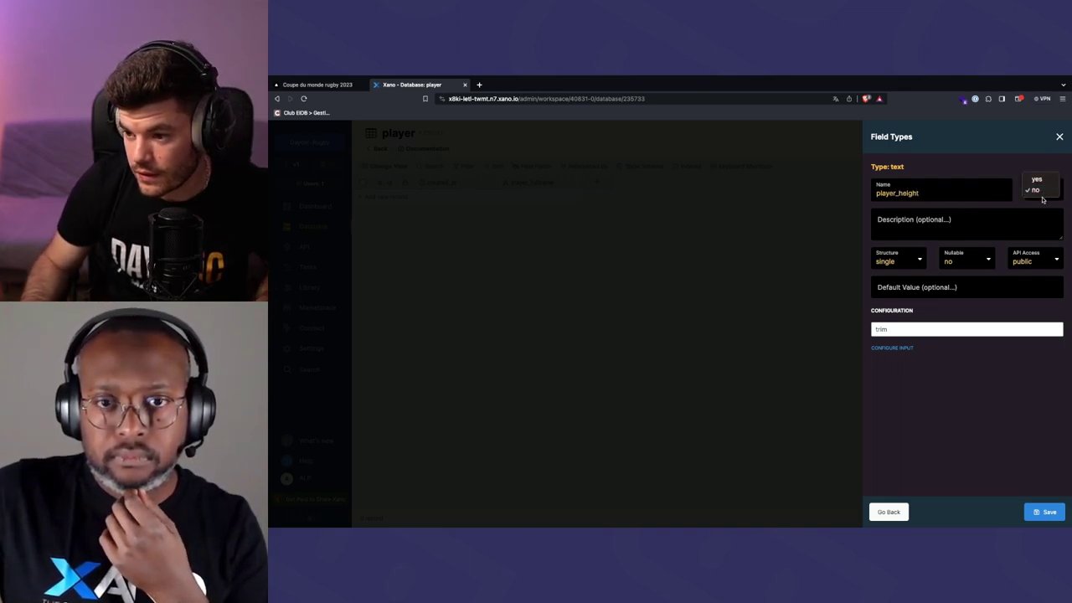
{"action": "left_click", "coordinate": [1039, 176]}
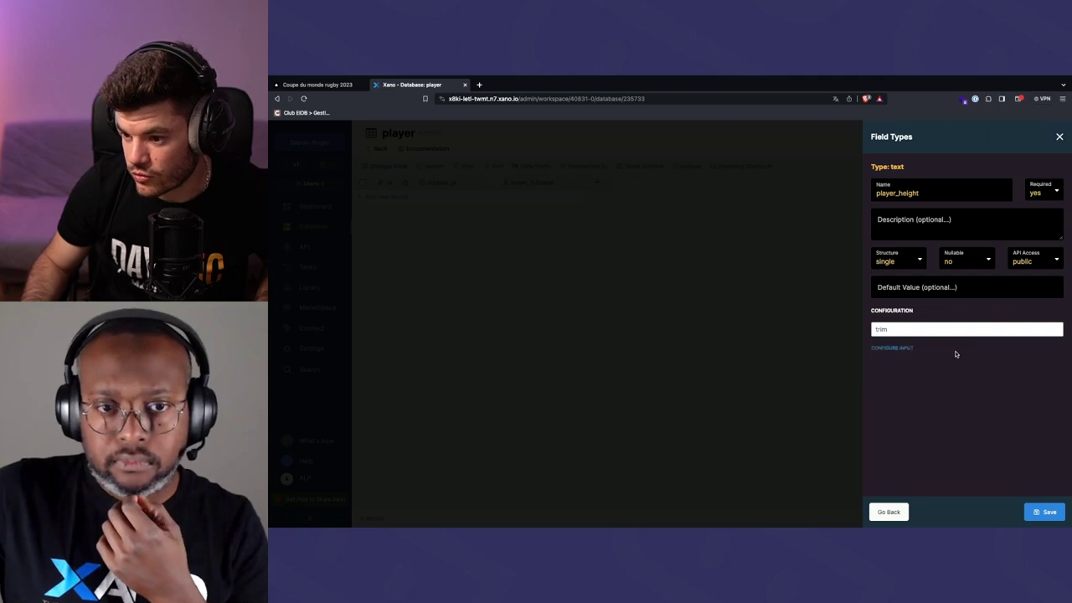
{"action": "left_click", "coordinate": [1046, 511]}
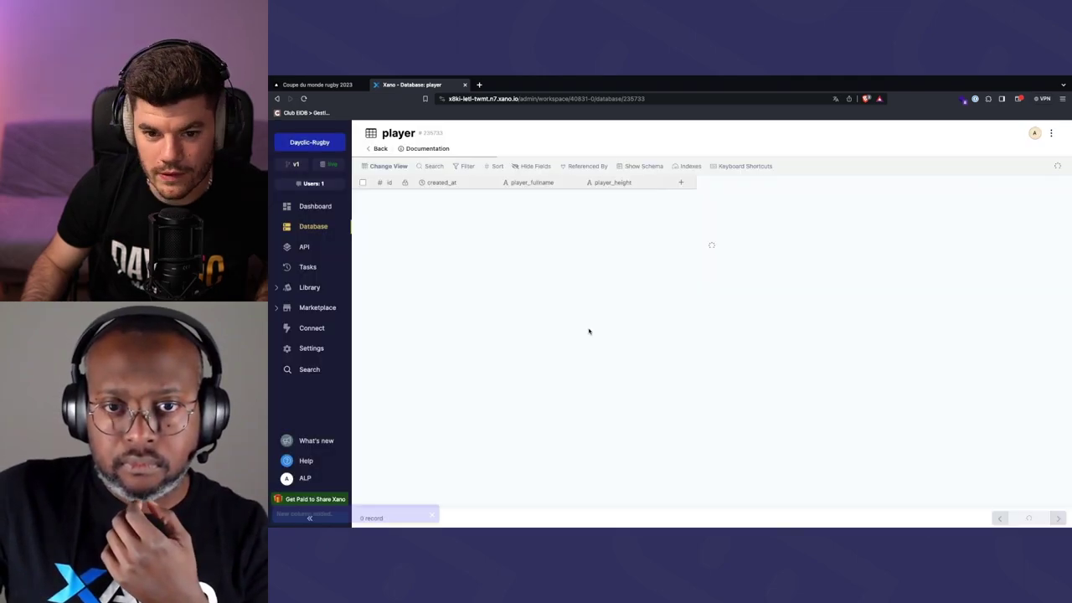
Add a required text field named player_weight to the player table and save it
{"action": "left_click", "coordinate": [682, 181]}
{"action": "left_click", "coordinate": [955, 211]}
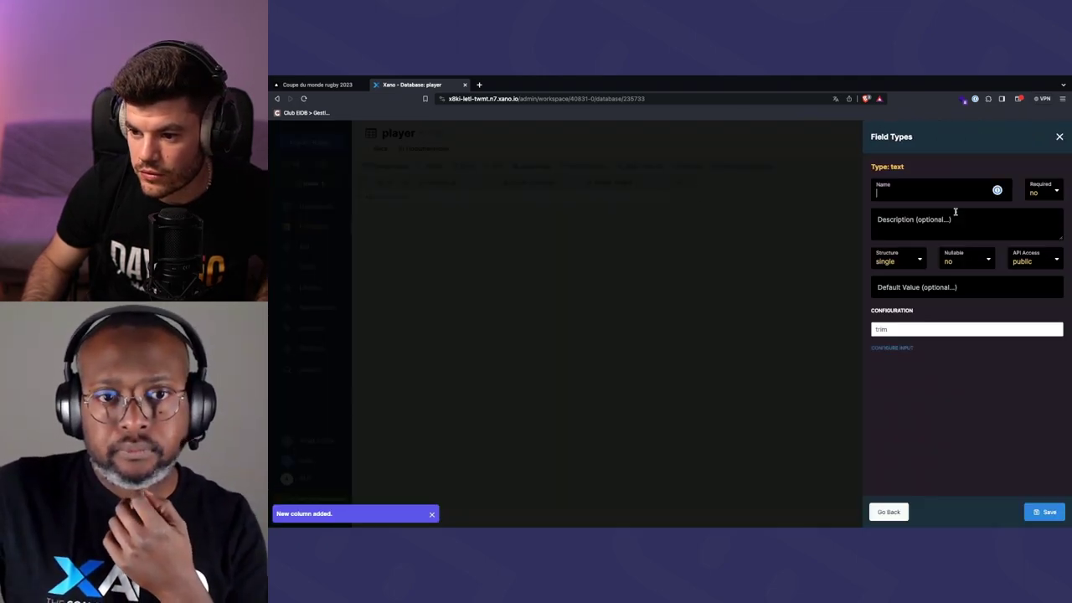
{"action": "type", "text": "player_"}
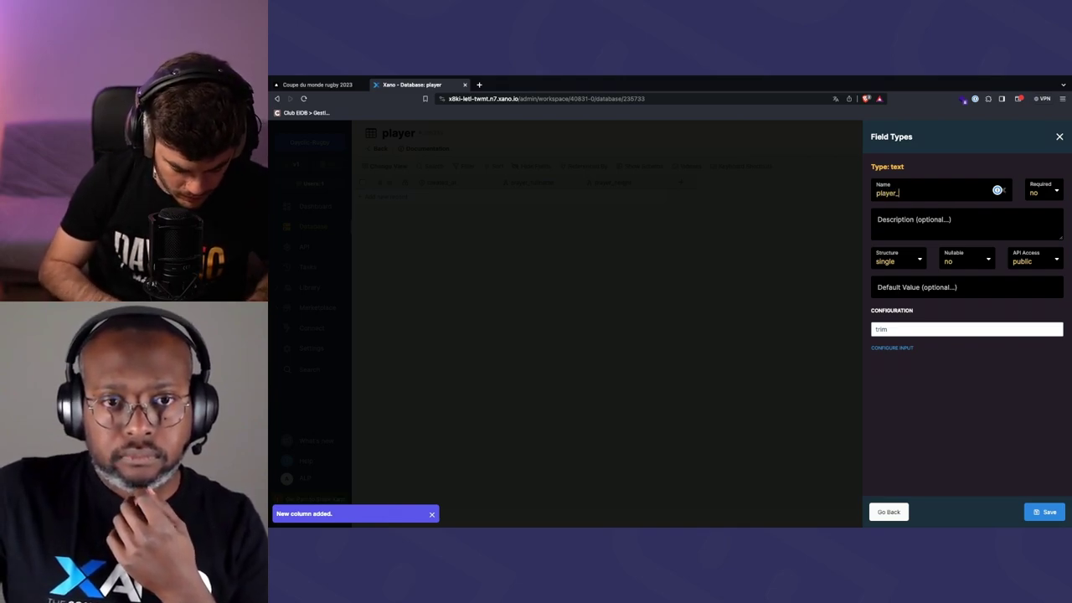
{"action": "type", "text": "weight"}
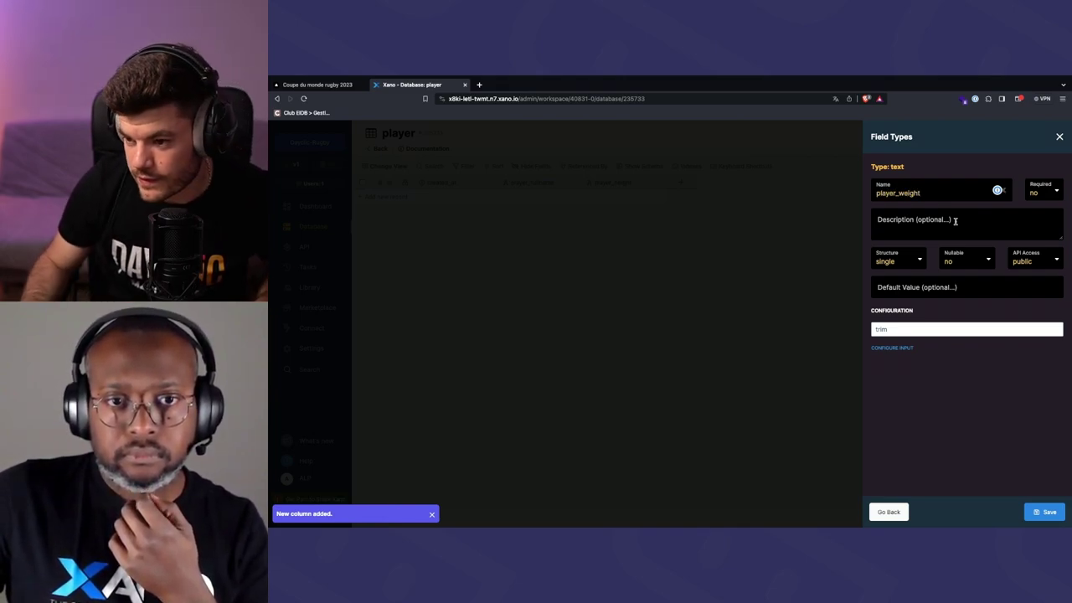
{"action": "left_click", "coordinate": [1049, 195]}
{"action": "left_click", "coordinate": [1039, 190]}
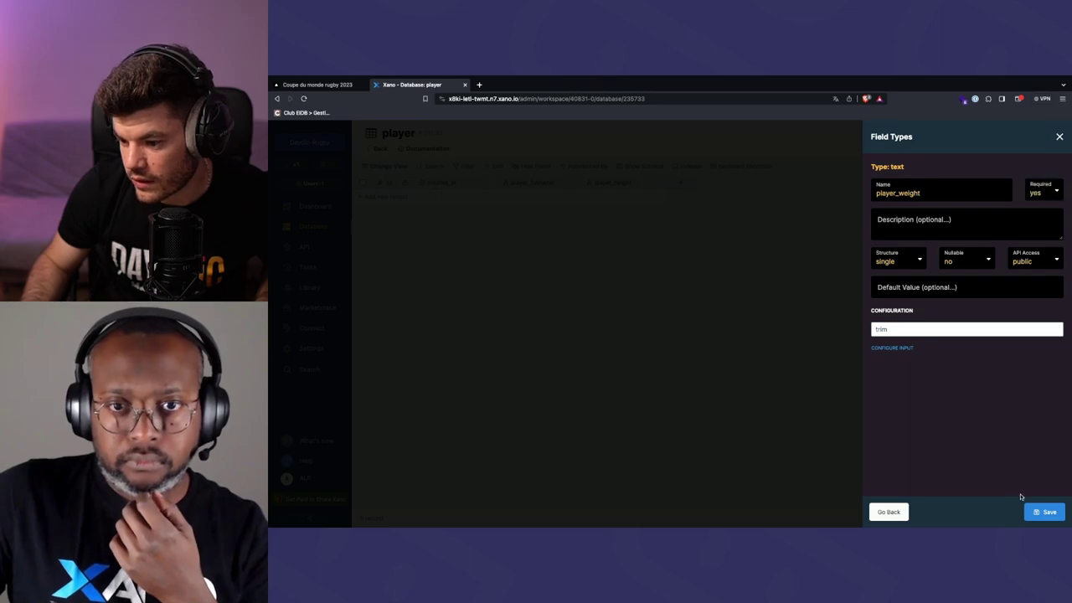
{"action": "left_click", "coordinate": [1039, 511]}
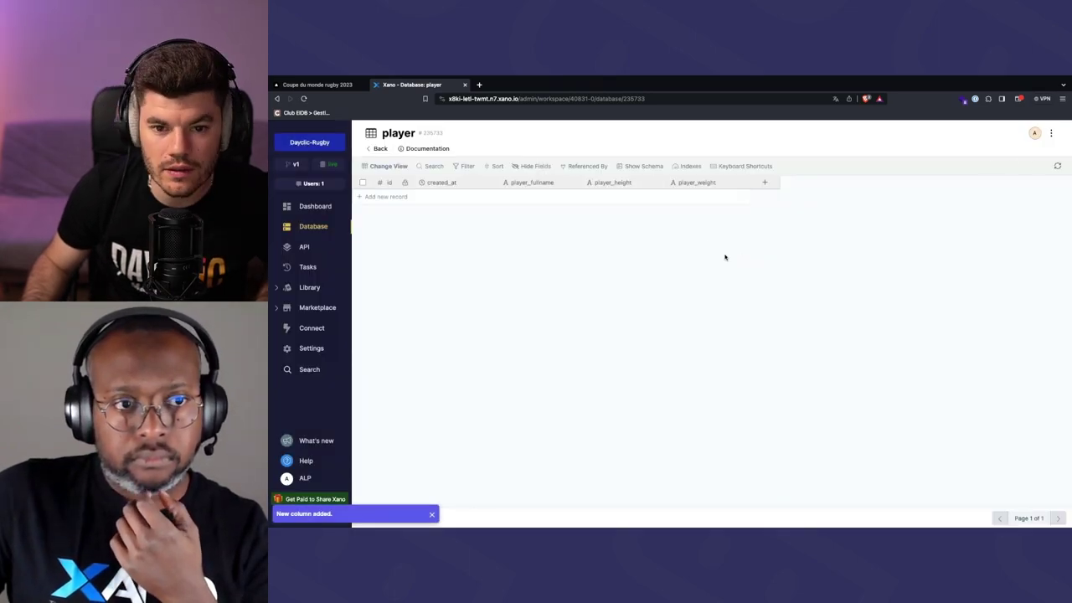
Switch to the Coupe du monde rugby 2023 page, recheck the details on the player cards, and return to Xano
{"action": "left_click", "coordinate": [340, 85]}
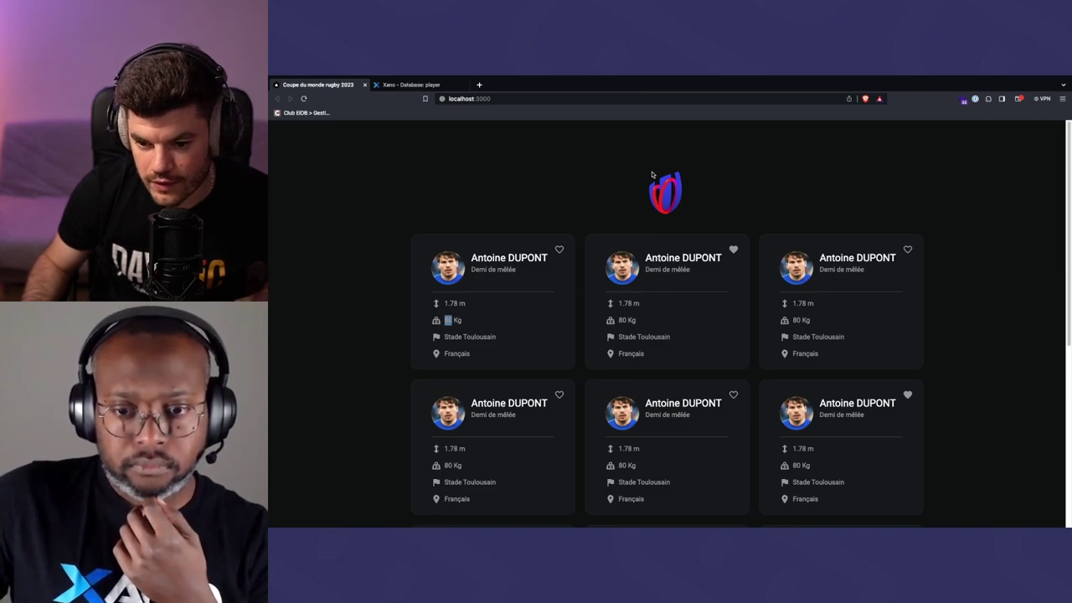
{"action": "scroll", "coordinate": [580, 217], "scroll_direction": "down", "scroll_amount": 1}
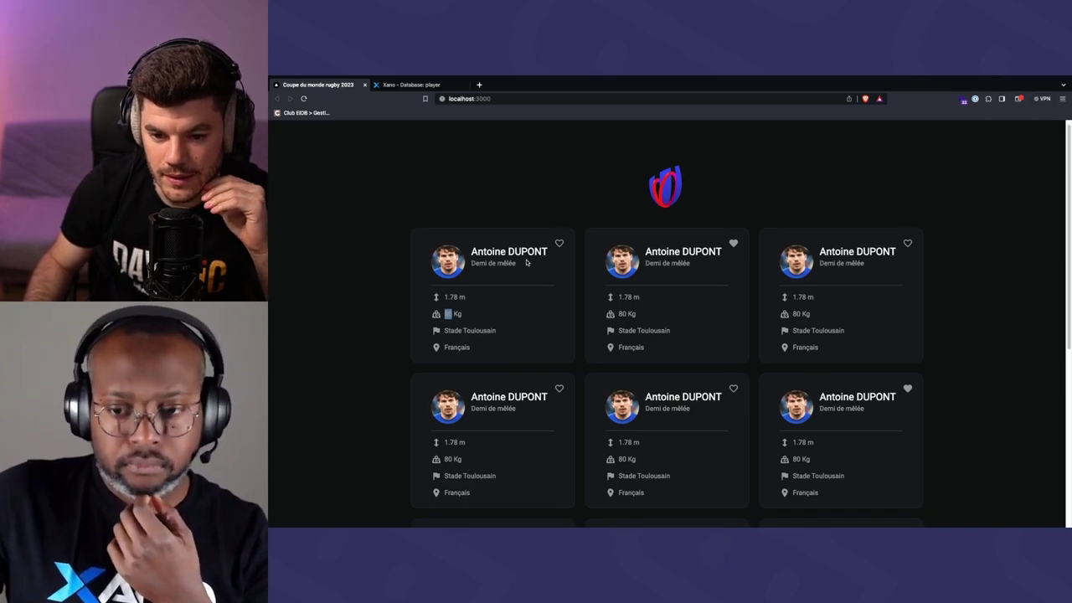
{"action": "left_click", "coordinate": [419, 86]}
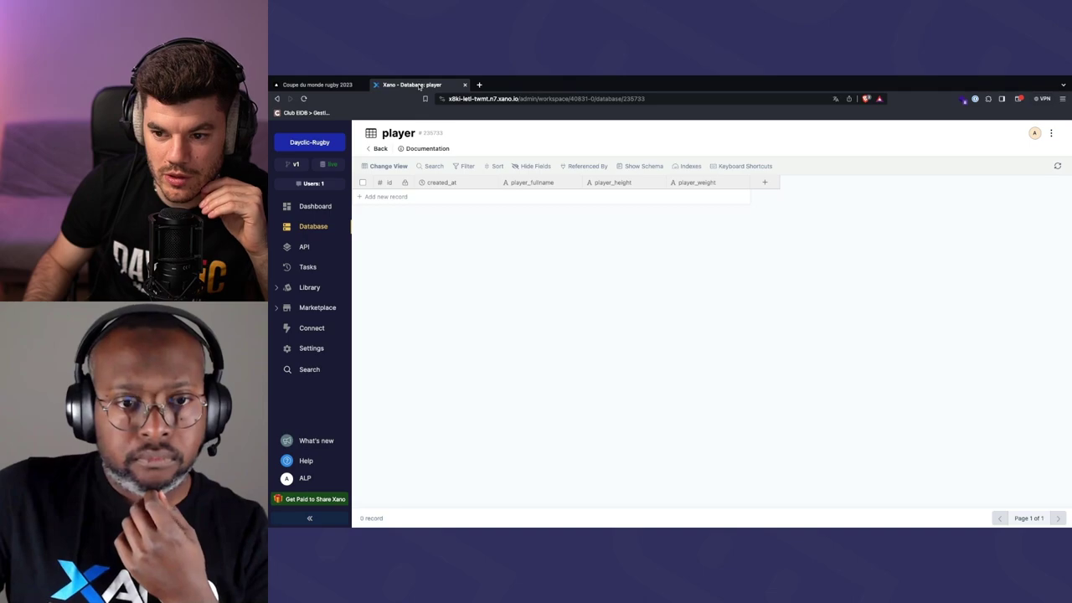
Add an image storage field named player_thumbnail to the player table and save it
{"action": "left_click", "coordinate": [776, 183]}
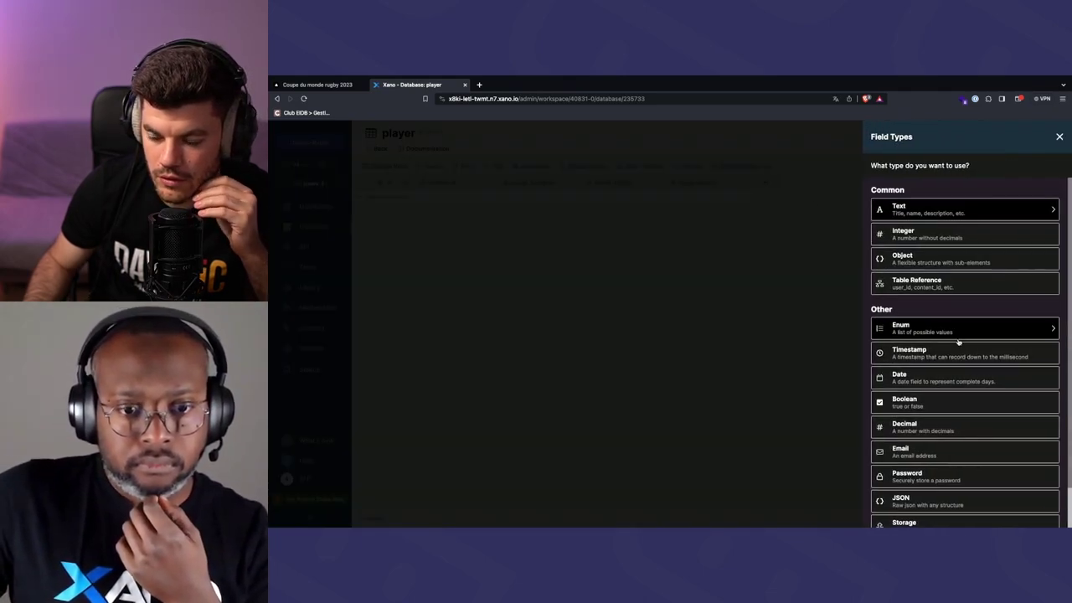
{"action": "scroll", "coordinate": [961, 343], "scroll_direction": "down", "scroll_amount": 1}
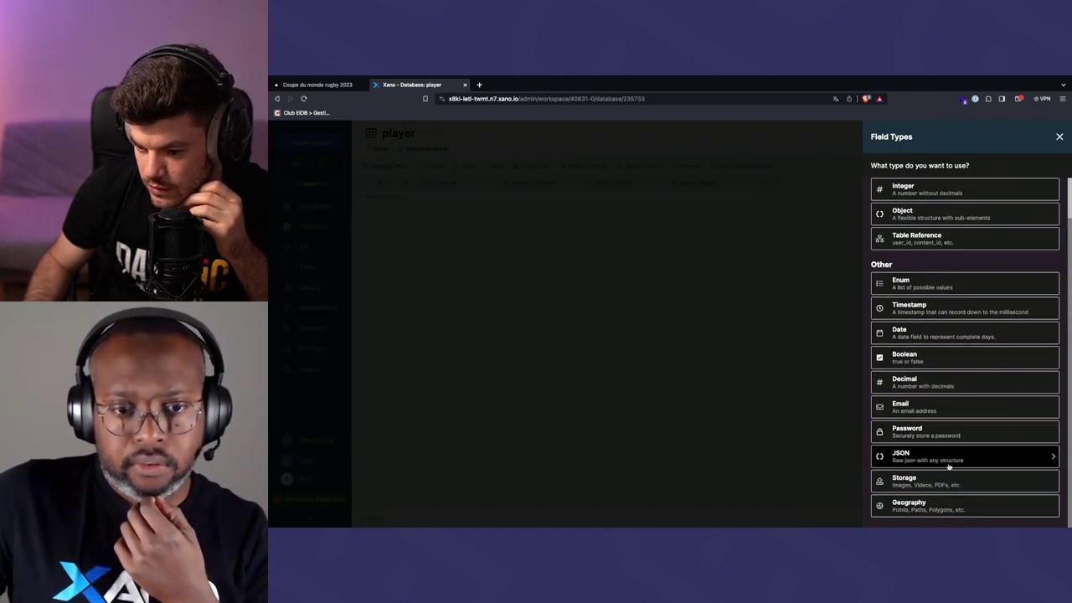
{"action": "left_click", "coordinate": [989, 486]}
{"action": "left_click", "coordinate": [926, 195]}
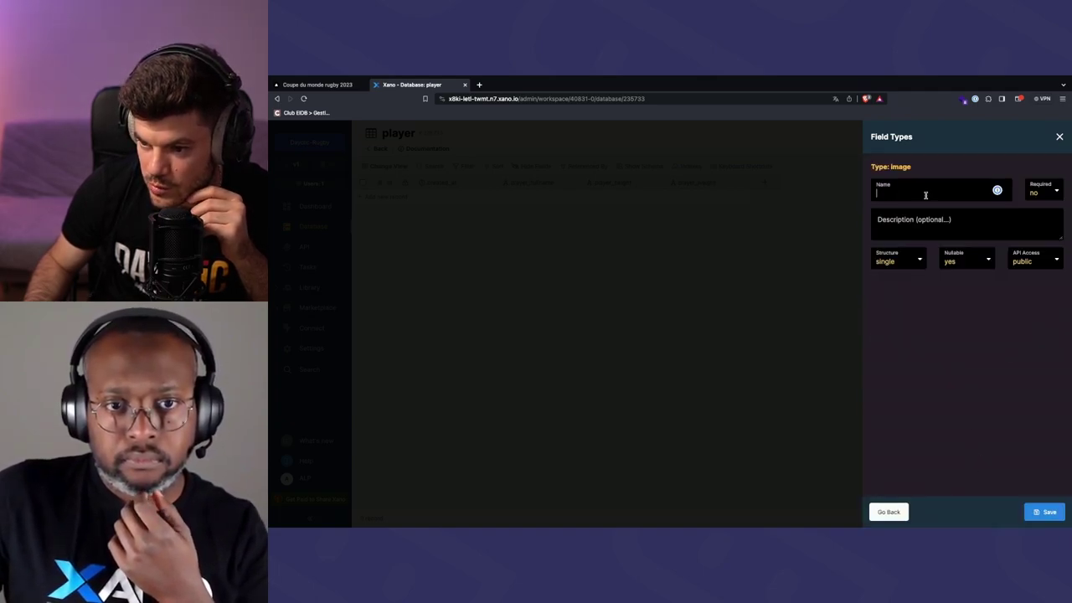
{"action": "type", "text": "play"}
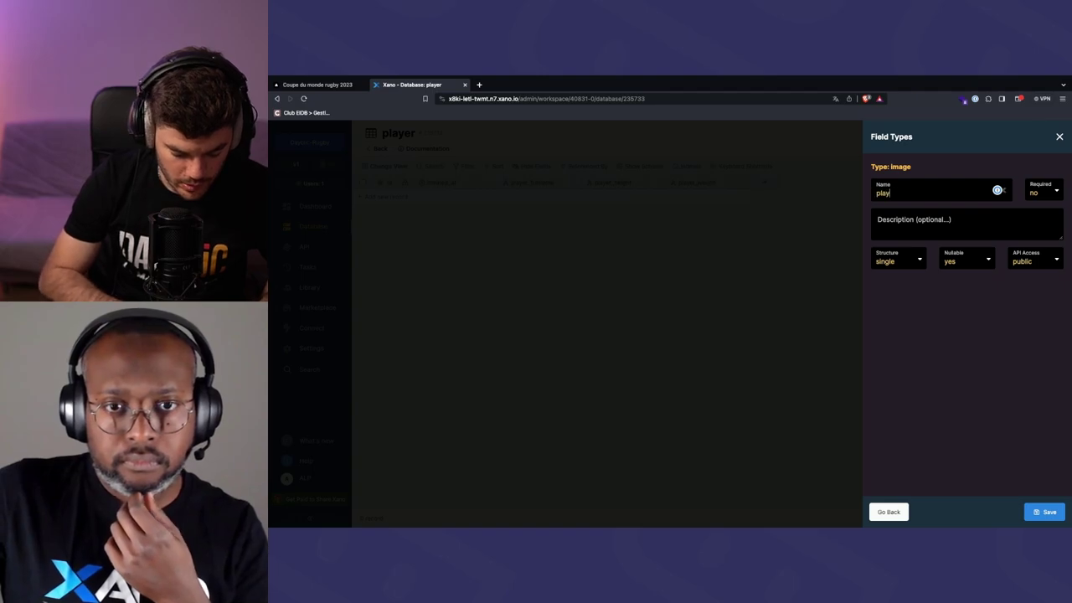
{"action": "type", "text": "er_thu"}
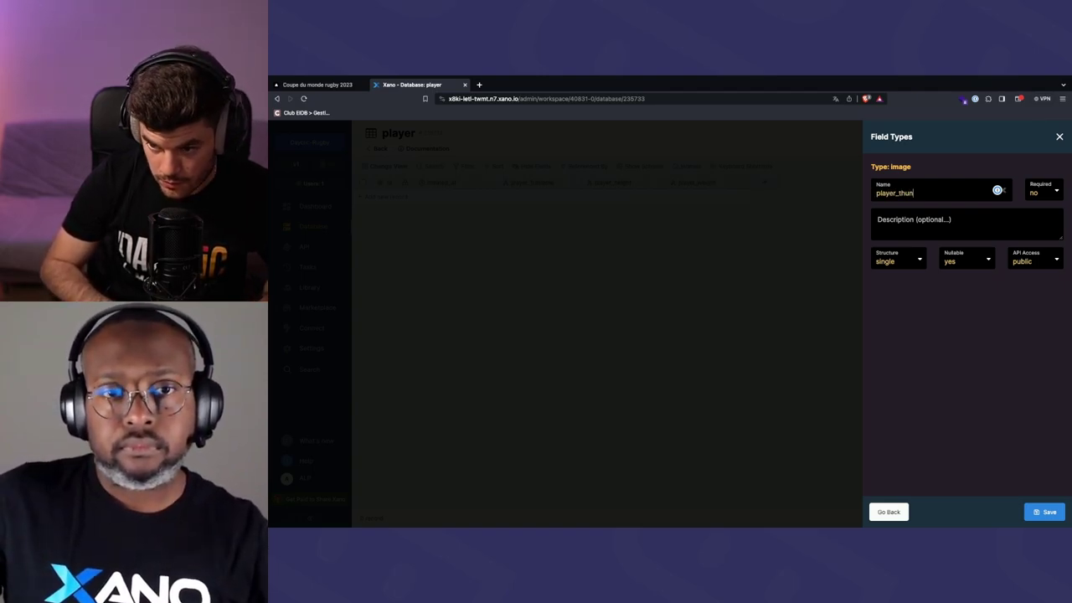
{"action": "type", "text": "mbnail"}
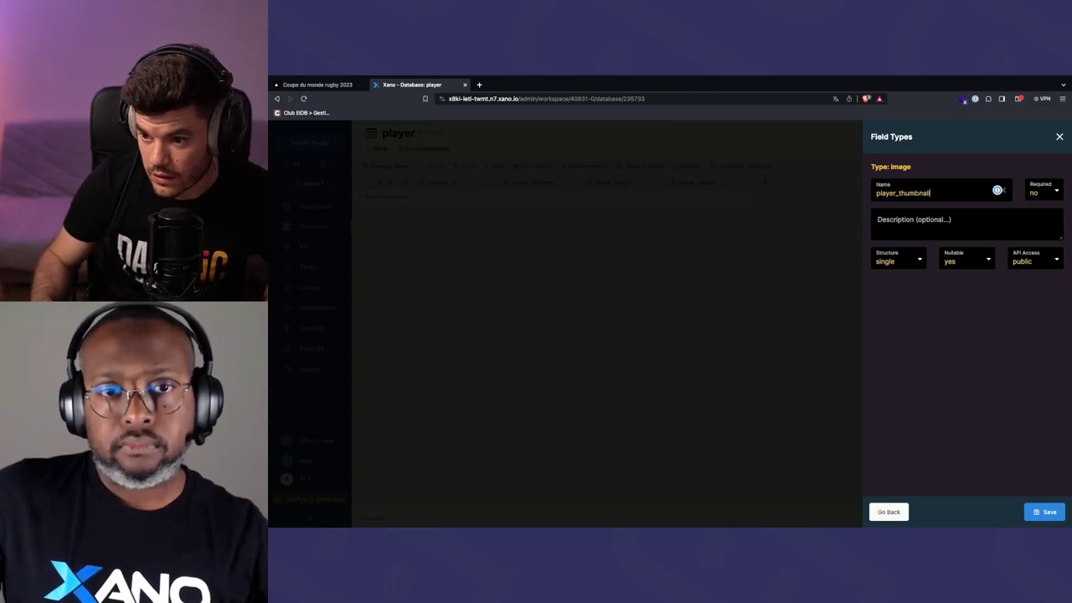
{"action": "left_click", "coordinate": [997, 214]}
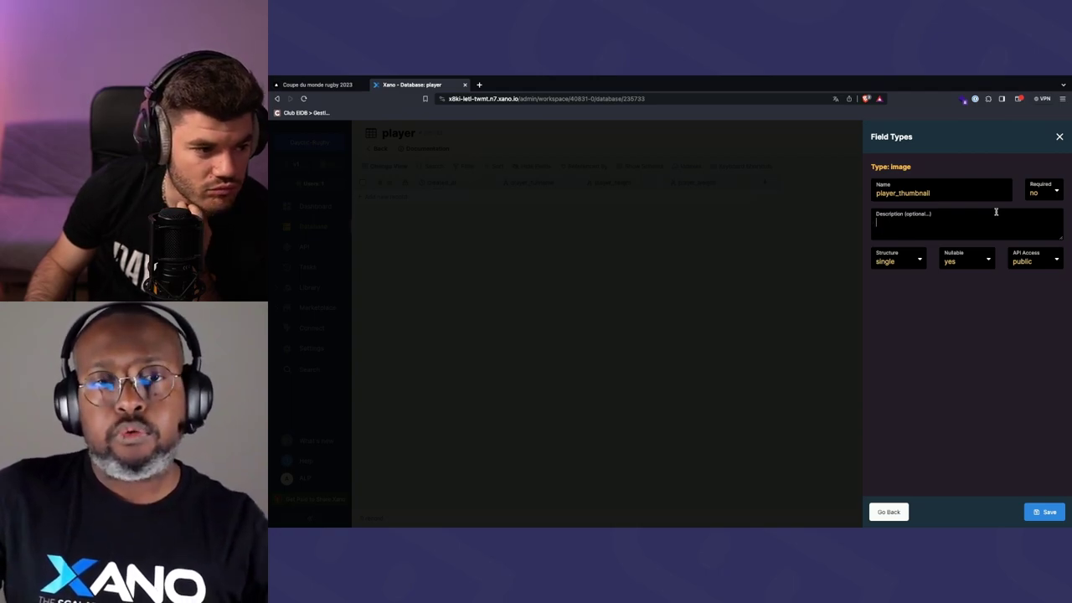
{"action": "left_click", "coordinate": [1028, 338]}
{"action": "left_click", "coordinate": [1049, 511]}
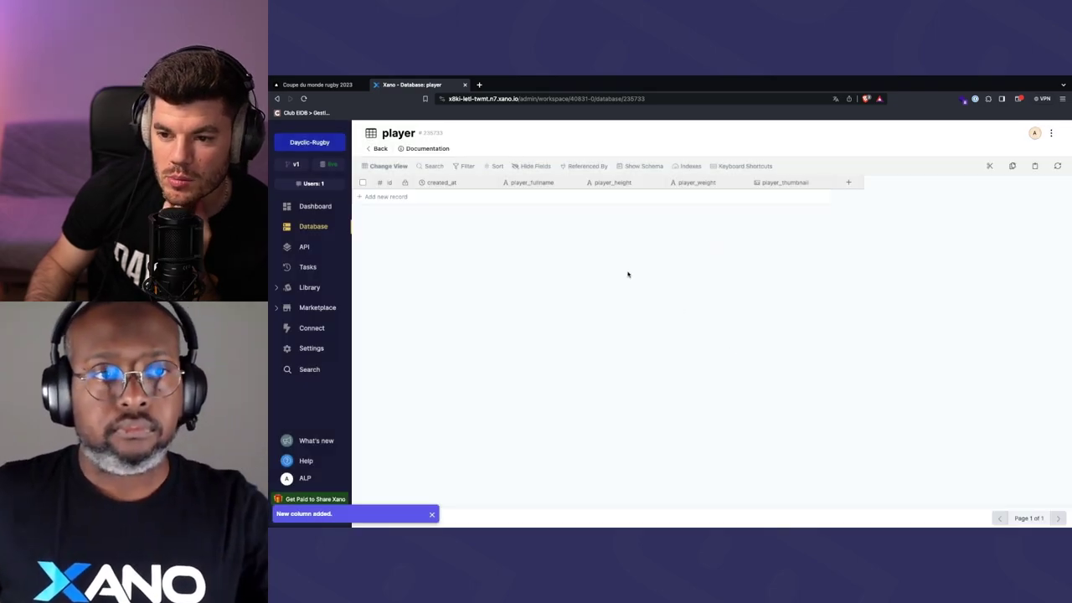
Switch to the Coupe du monde rugby 2023 page and examine the position, club, nationality and name on the first player card
{"action": "left_click", "coordinate": [322, 85]}
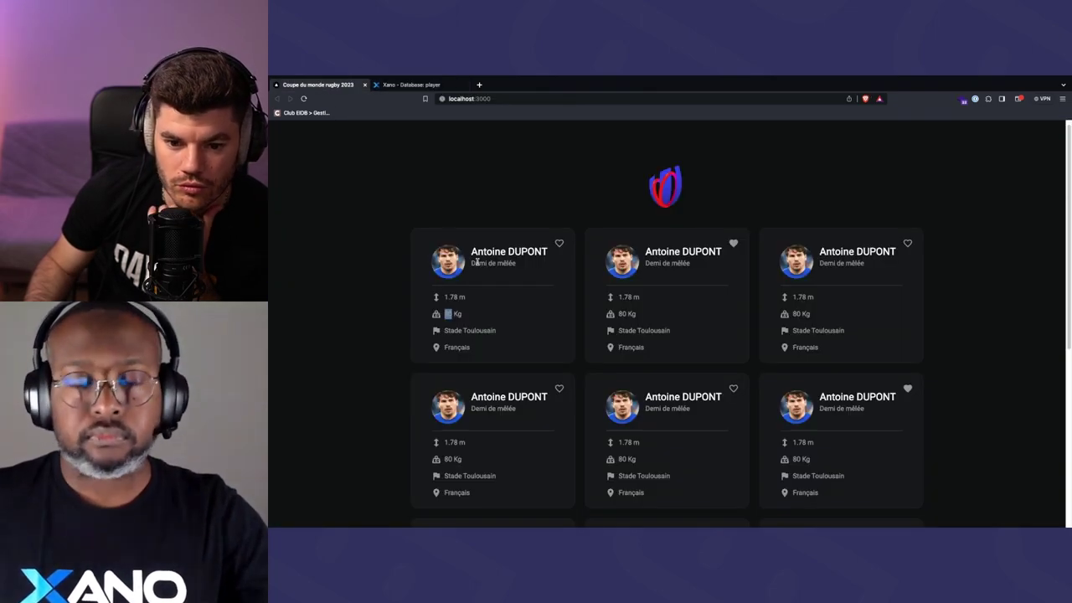
{"action": "left_click", "coordinate": [505, 269]}
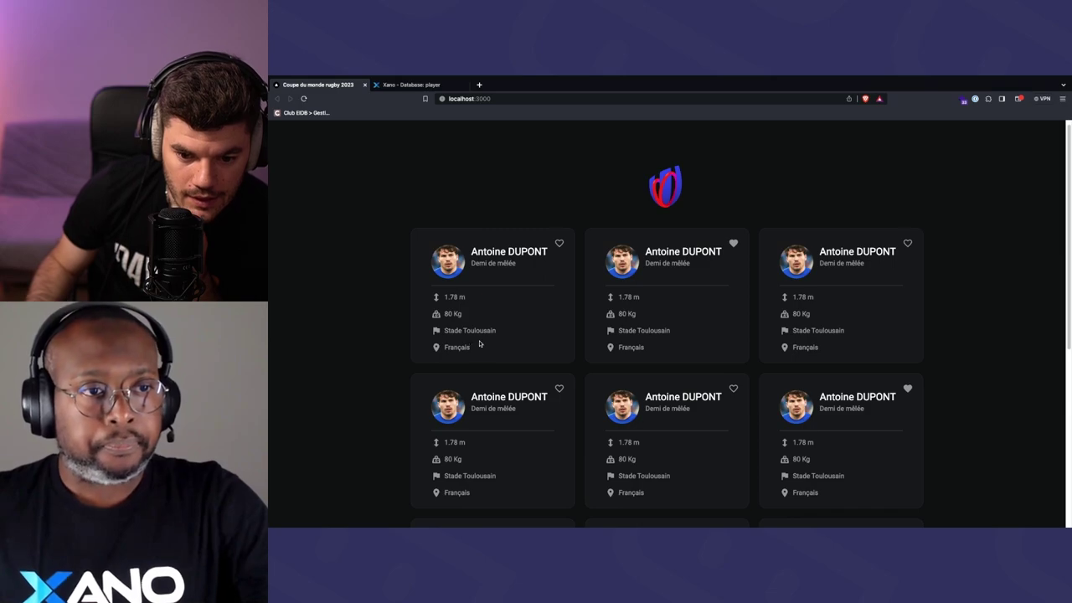
{"action": "left_click_drag", "start_coordinate": [452, 331], "coordinate": [509, 332]}
{"action": "left_click_drag", "start_coordinate": [445, 347], "coordinate": [475, 347]}
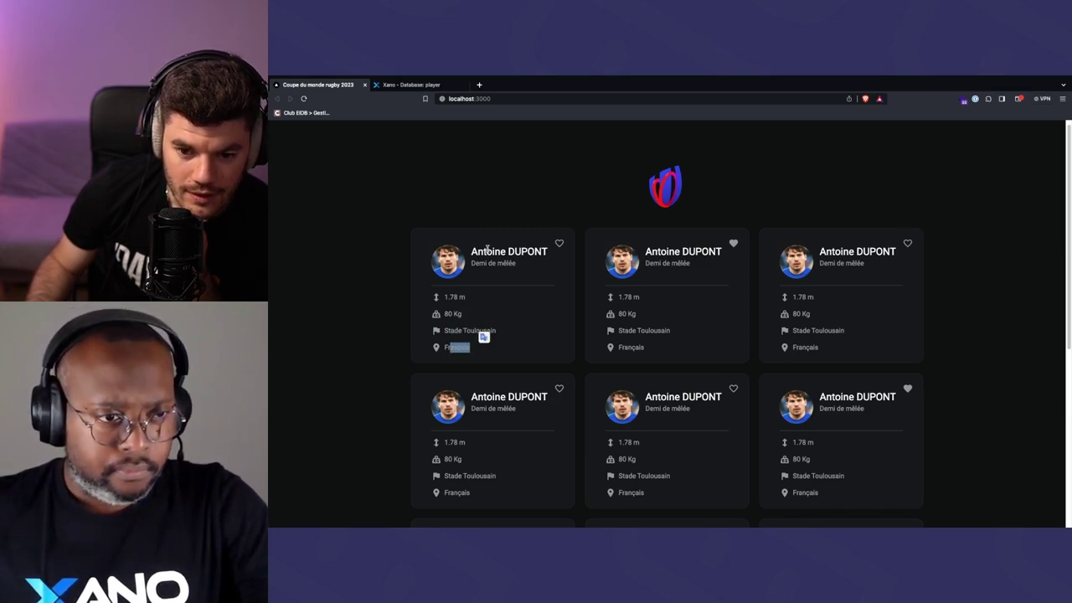
{"action": "left_click_drag", "start_coordinate": [486, 251], "coordinate": [530, 253]}
{"action": "left_click", "coordinate": [577, 257]}
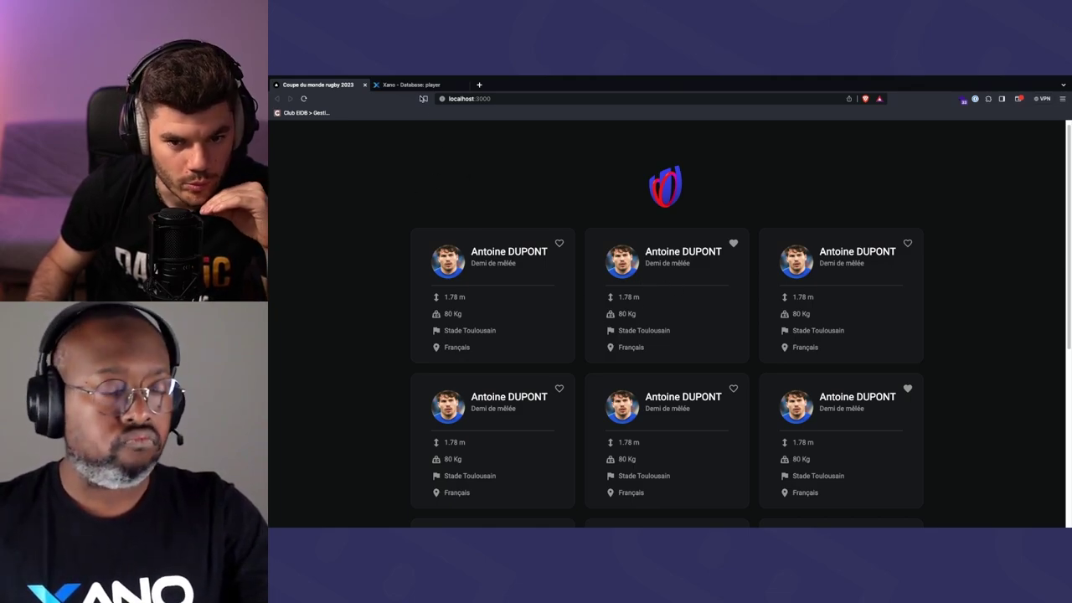
Switch back to Xano and add a boolean field named player_liked with default value false to the player table
{"action": "left_click", "coordinate": [419, 85]}
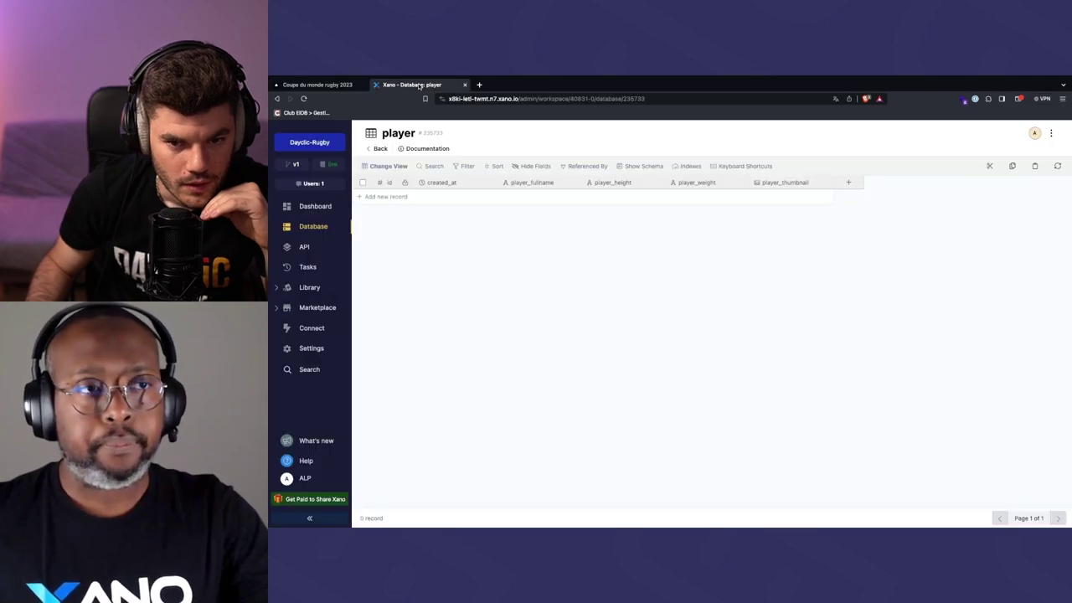
{"action": "left_click", "coordinate": [860, 184]}
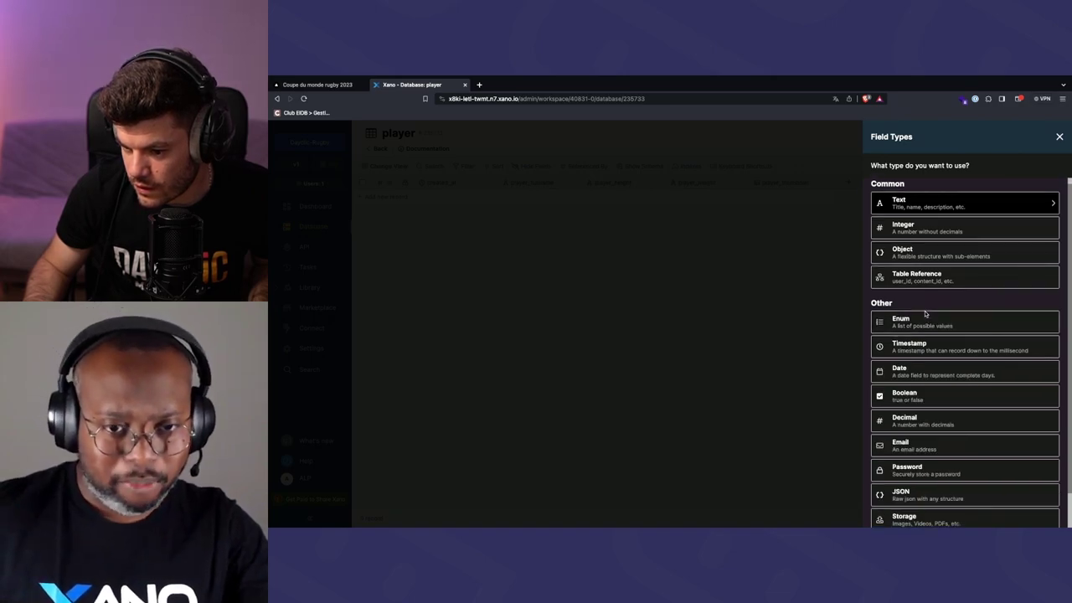
{"action": "left_click", "coordinate": [919, 399]}
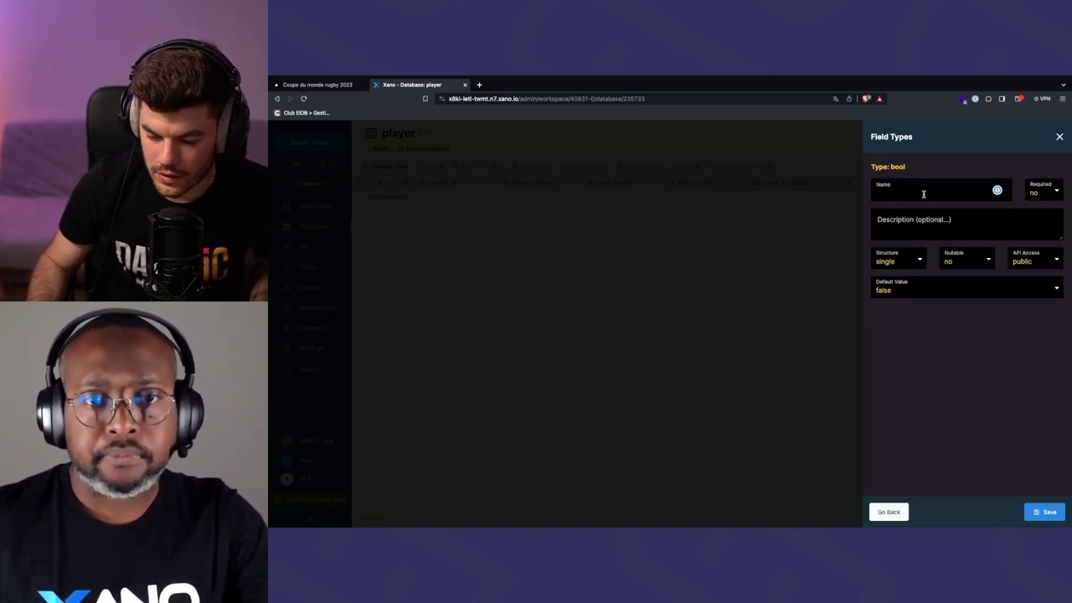
{"action": "type", "text": "player_"}
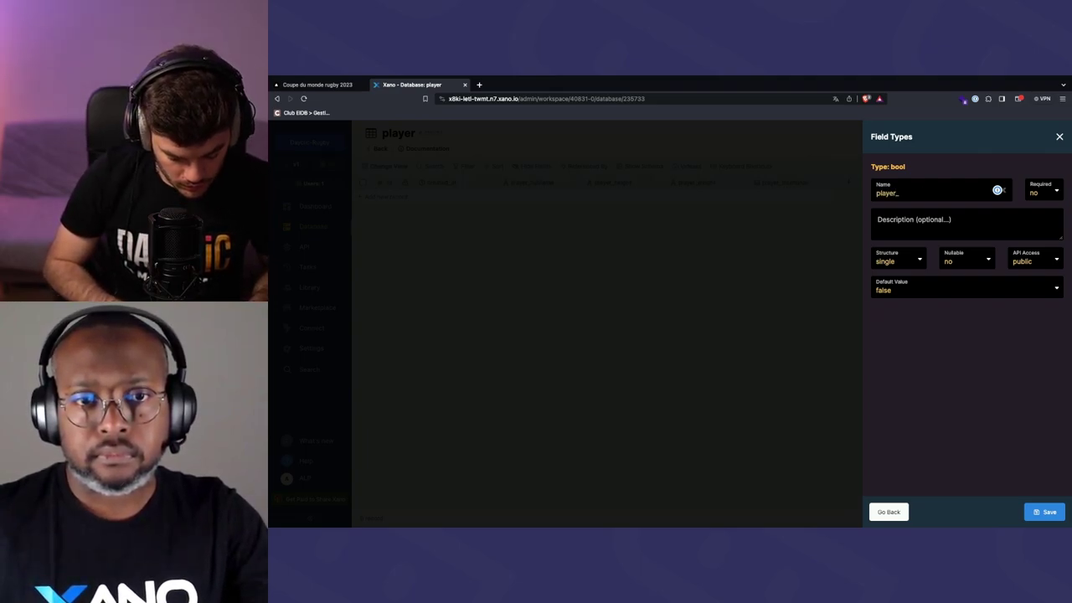
{"action": "type", "text": "liked"}
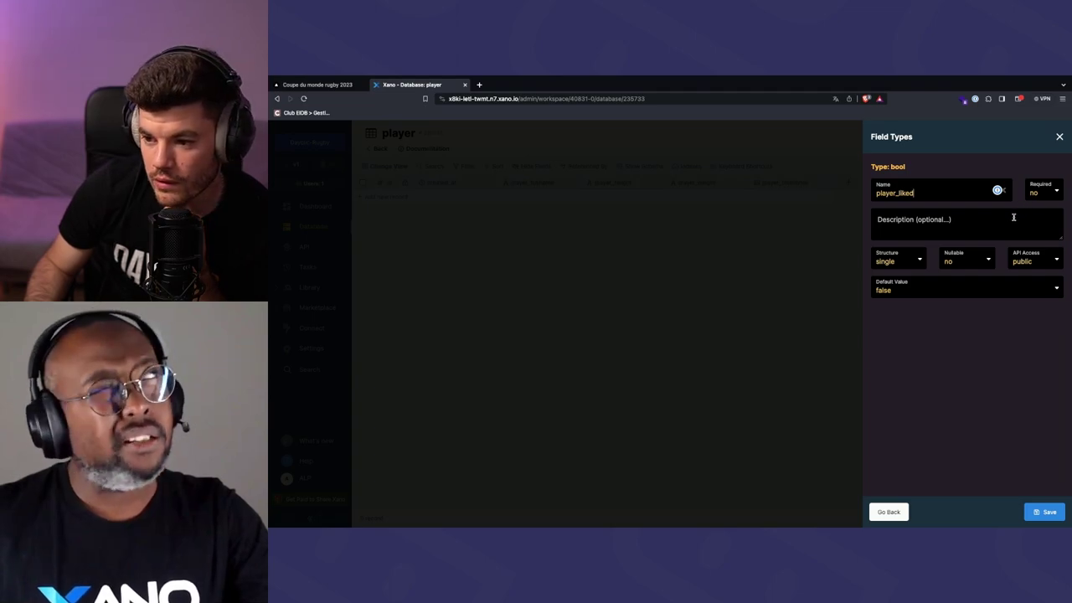
{"action": "left_click", "coordinate": [1027, 211]}
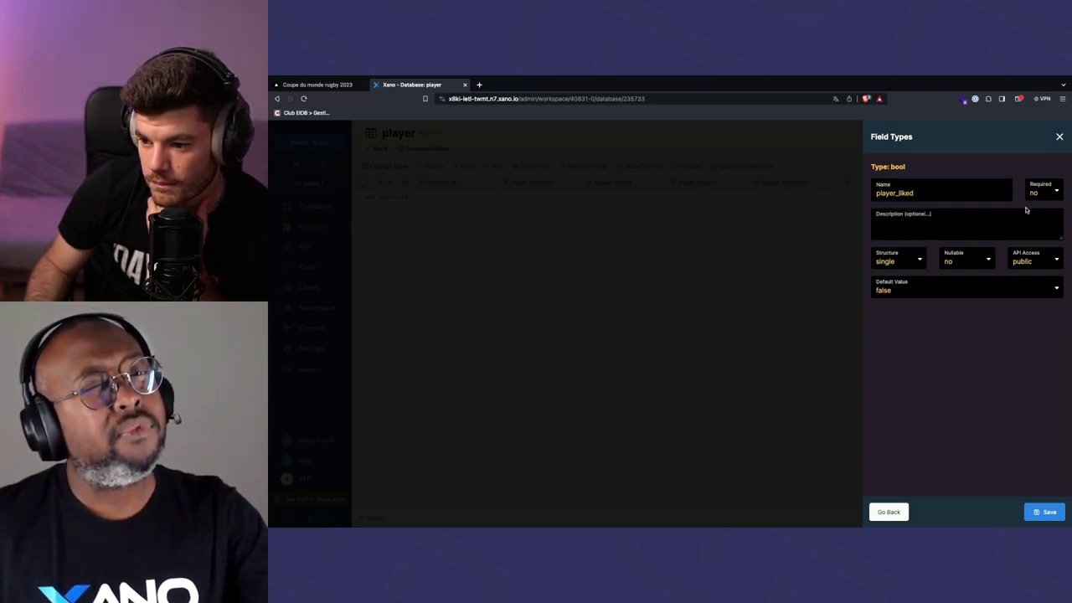
{"action": "left_click", "coordinate": [897, 290]}
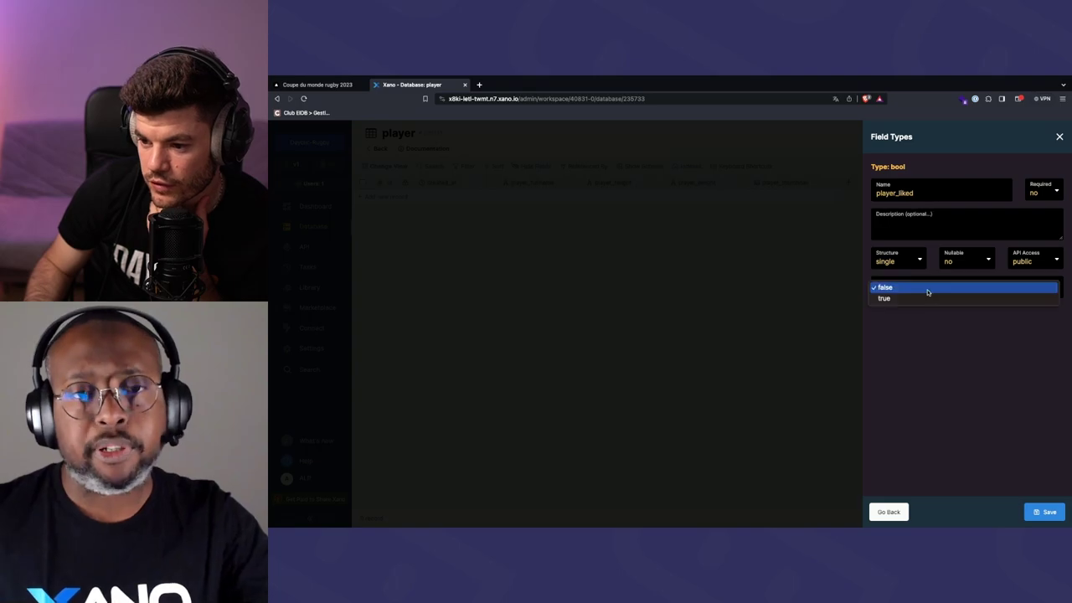
{"action": "left_click", "coordinate": [903, 288]}
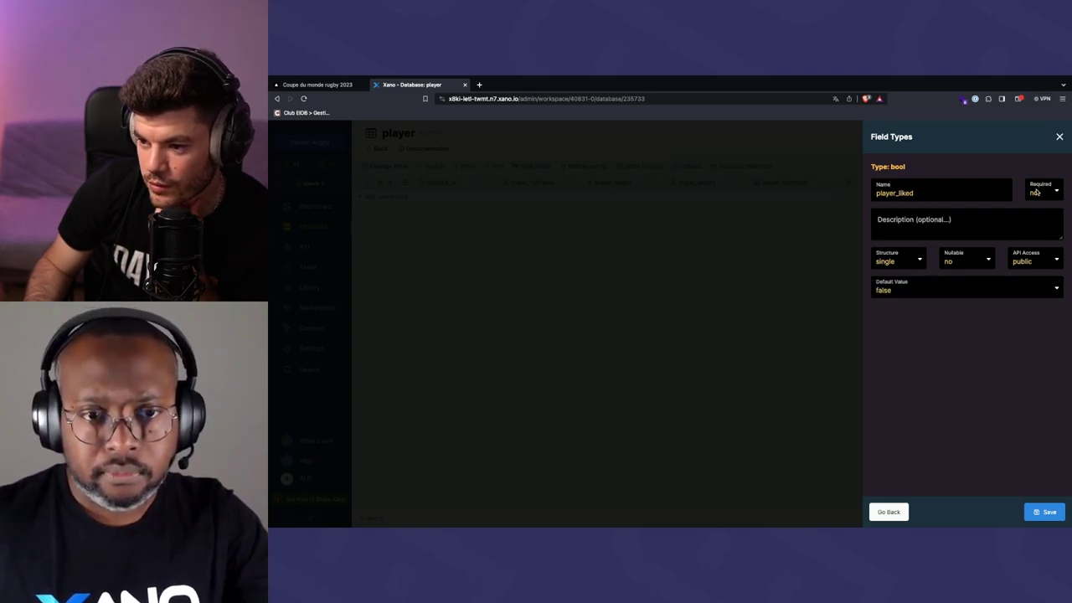
{"action": "left_click", "coordinate": [1047, 511]}
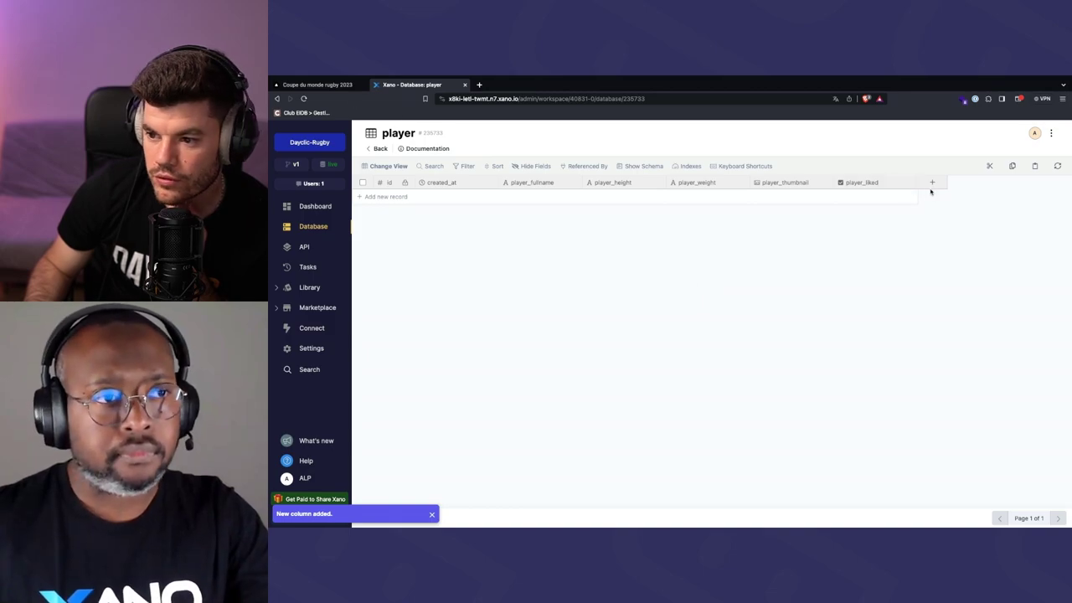
Add two table reference fields to the player table, one pointing to club and one to nation
{"action": "left_click", "coordinate": [931, 183]}
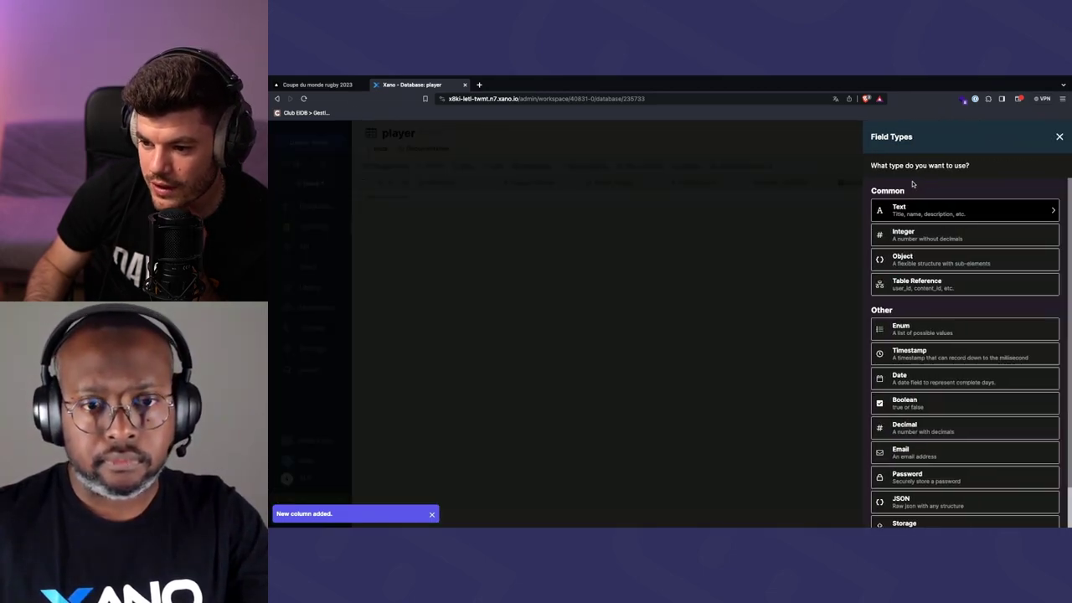
{"action": "left_click", "coordinate": [931, 287]}
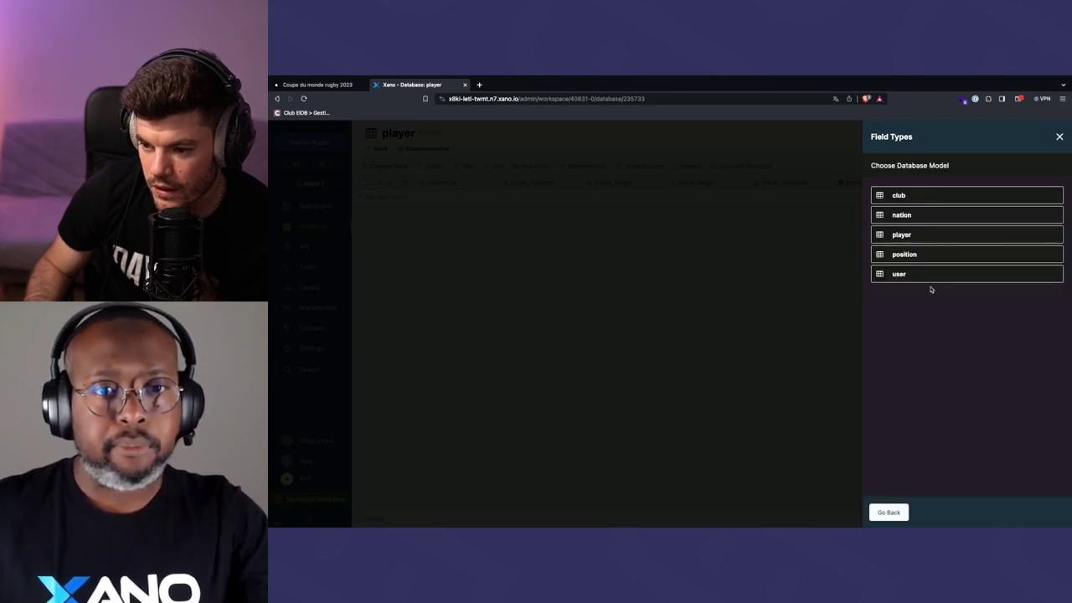
{"action": "left_click", "coordinate": [899, 196]}
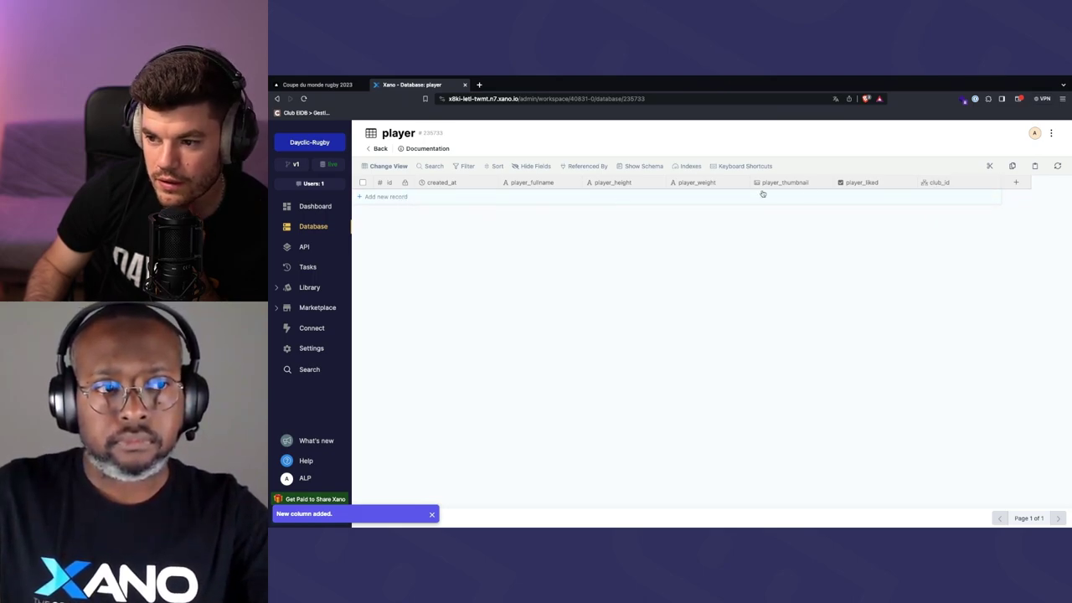
{"action": "left_click", "coordinate": [1015, 183]}
{"action": "left_click", "coordinate": [956, 283]}
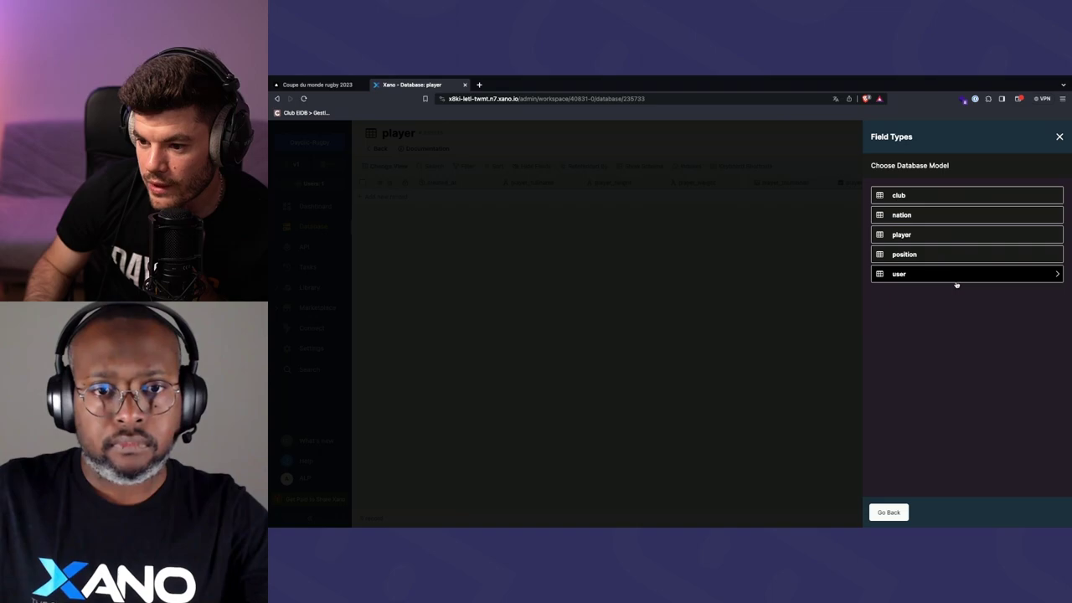
{"action": "left_click", "coordinate": [918, 215]}
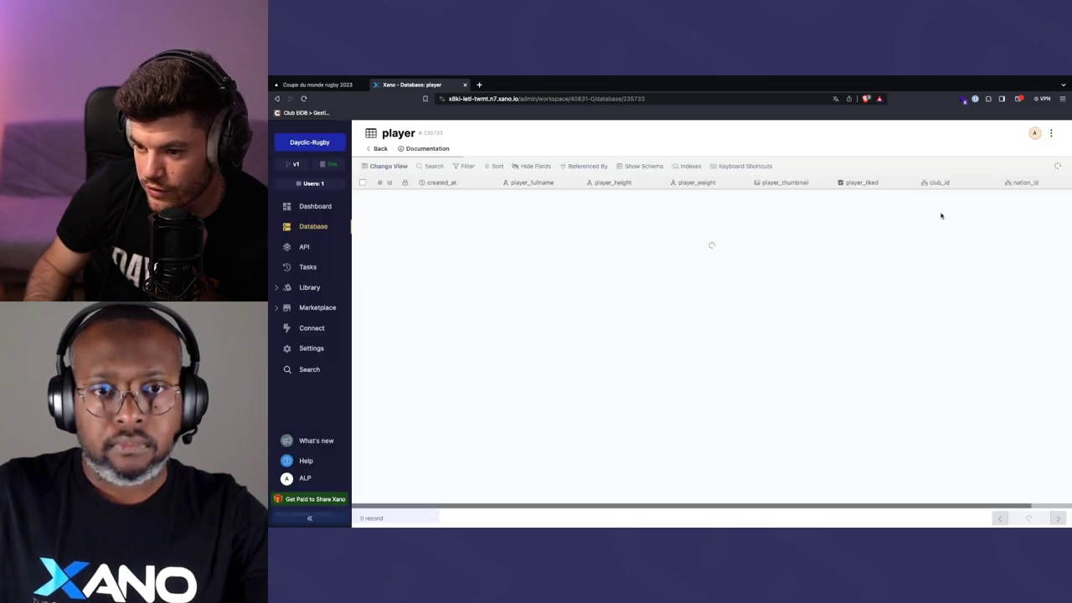
Add a table reference field pointing to the position table to the player table
{"action": "scroll", "coordinate": [996, 262], "scroll_direction": "right", "scroll_amount": 1}
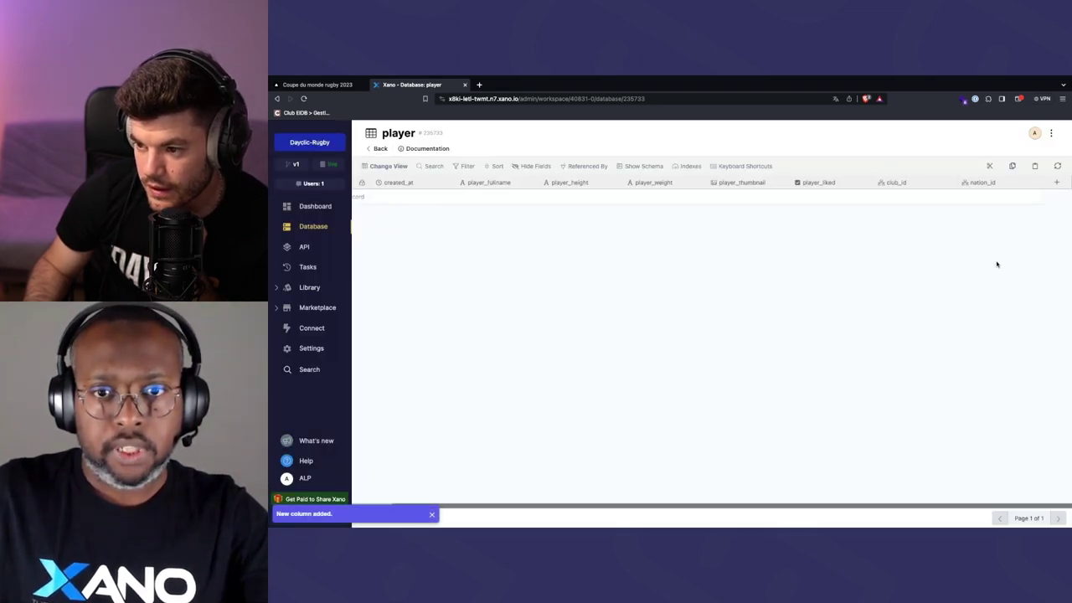
{"action": "left_click", "coordinate": [1054, 182]}
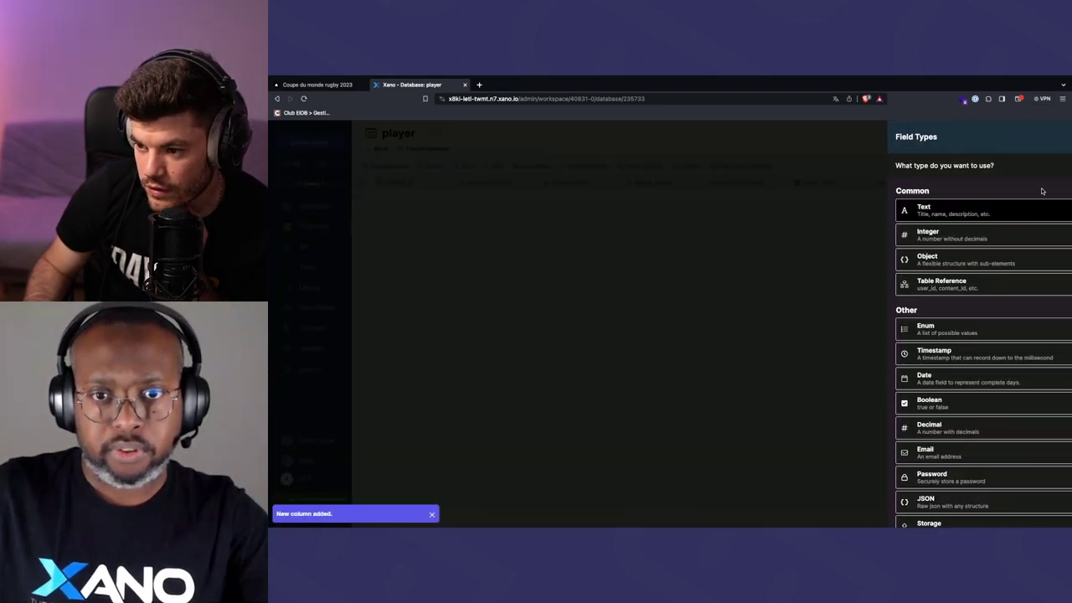
{"action": "left_click", "coordinate": [943, 282]}
{"action": "left_click", "coordinate": [913, 255]}
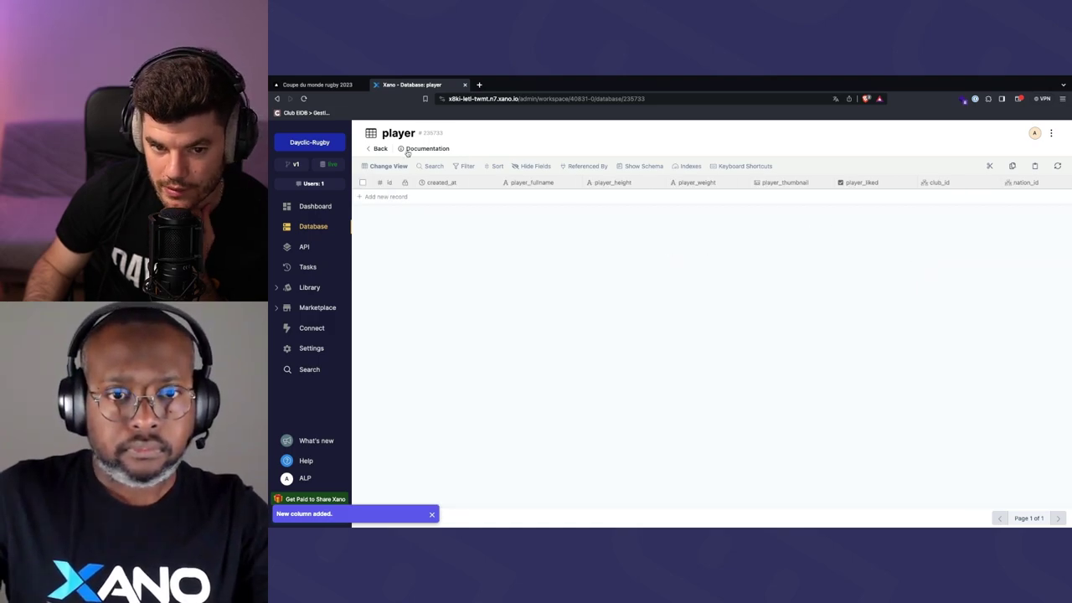
Show the table relationships in the database tables overview and move the nation table between the club and user tables
{"action": "left_click", "coordinate": [380, 149]}
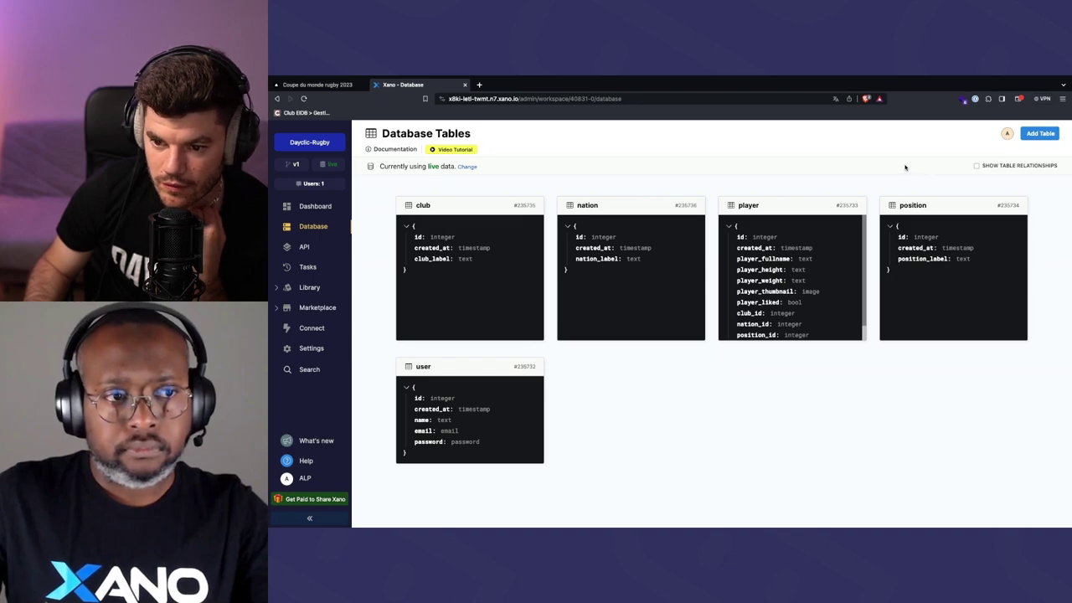
{"action": "left_click", "coordinate": [976, 166]}
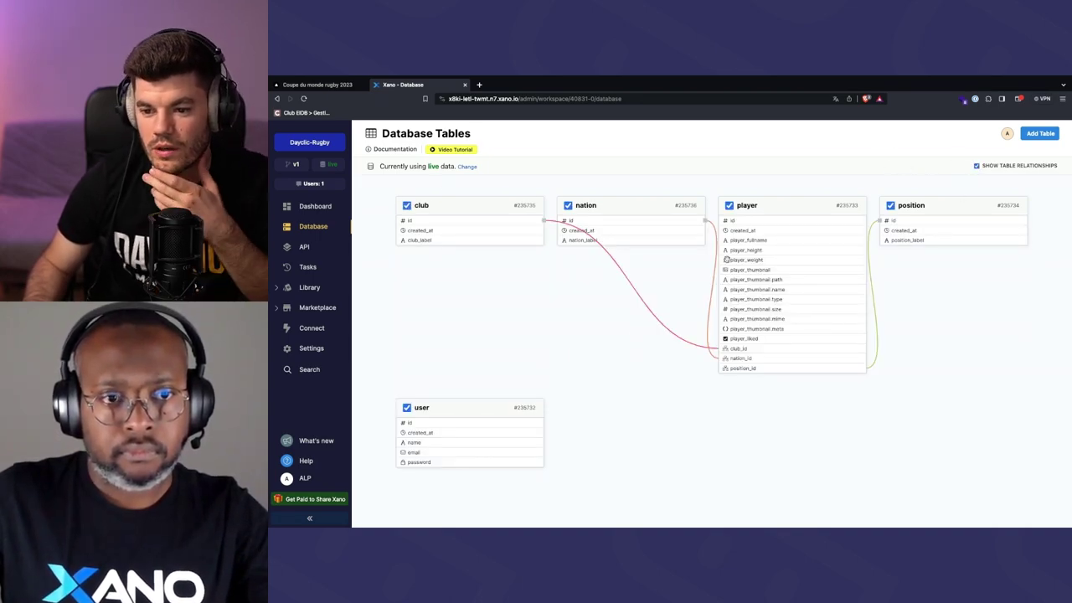
{"action": "left_click_drag", "start_coordinate": [661, 206], "coordinate": [500, 318]}
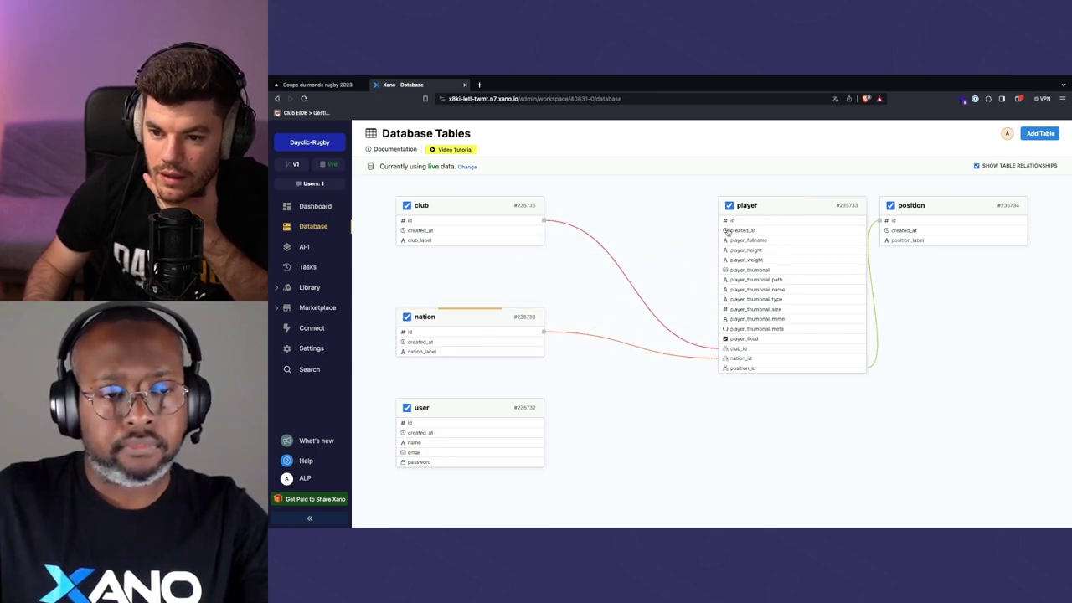
Rearrange the relationship diagram with player near the middle, user below position, and club, nation and position closer to player
{"action": "left_click_drag", "start_coordinate": [761, 208], "coordinate": [697, 207]}
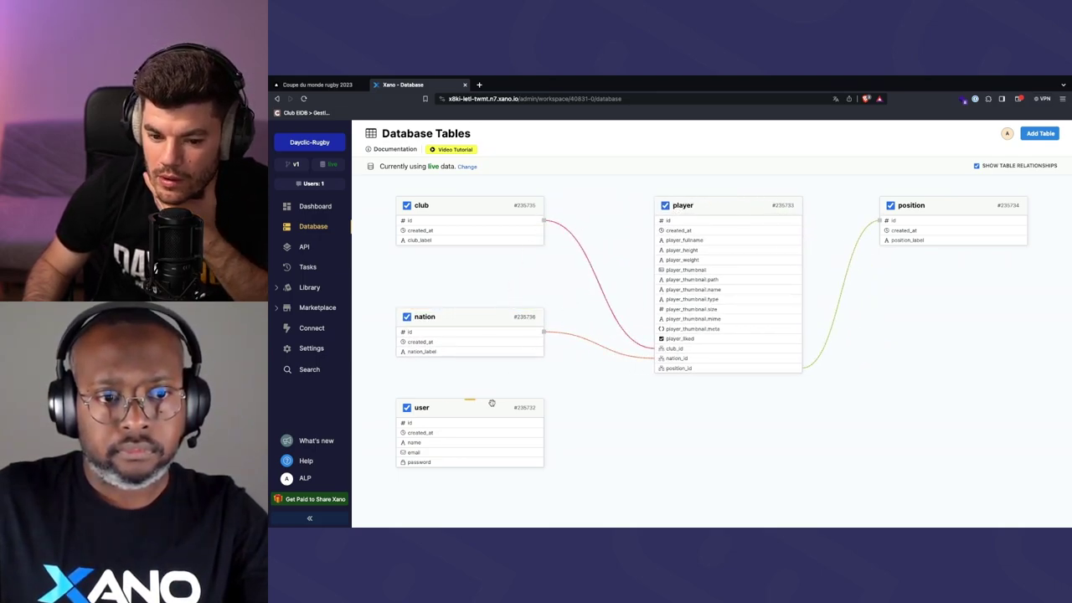
{"action": "left_click_drag", "start_coordinate": [493, 403], "coordinate": [1004, 428]}
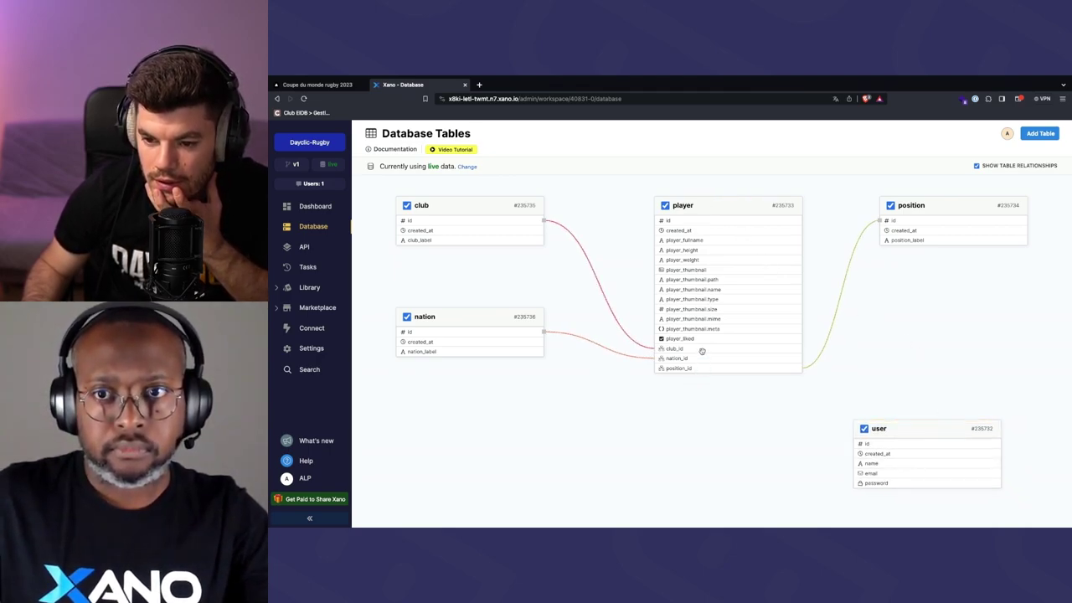
{"action": "left_click_drag", "start_coordinate": [506, 232], "coordinate": [541, 261]}
{"action": "left_click_drag", "start_coordinate": [499, 322], "coordinate": [535, 322]}
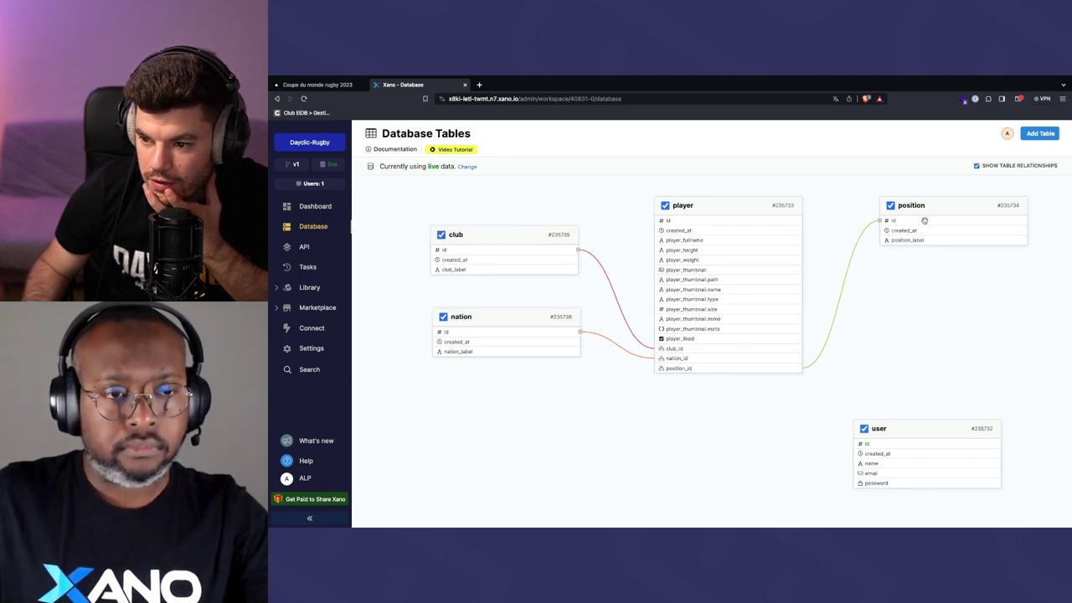
{"action": "left_click_drag", "start_coordinate": [926, 220], "coordinate": [907, 263]}
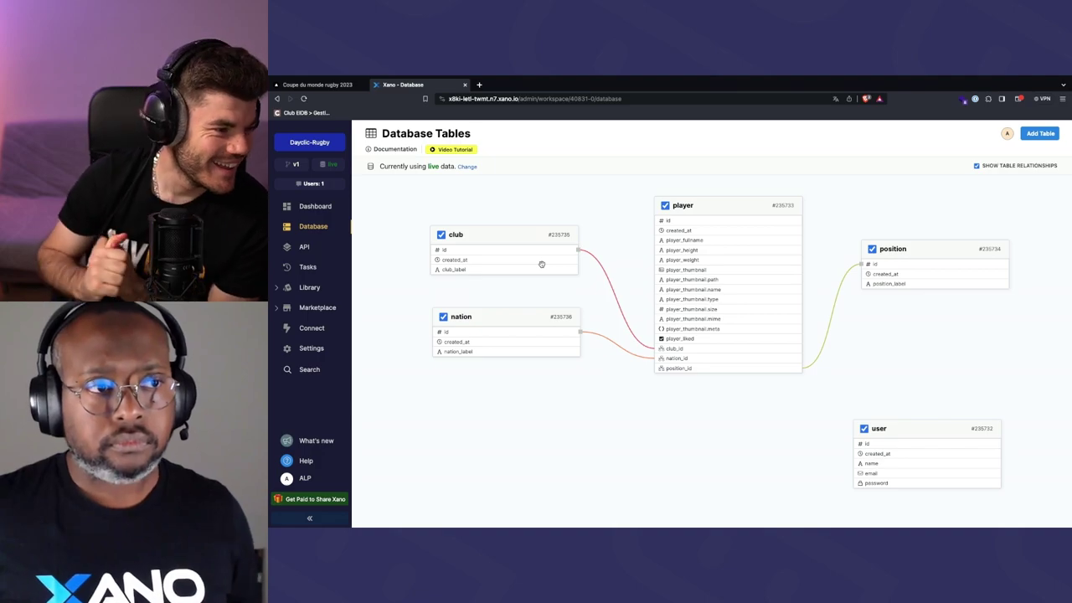
Reload the database tables overview, show the table relationships, and move nation below club and player away from position
{"action": "left_click", "coordinate": [317, 213]}
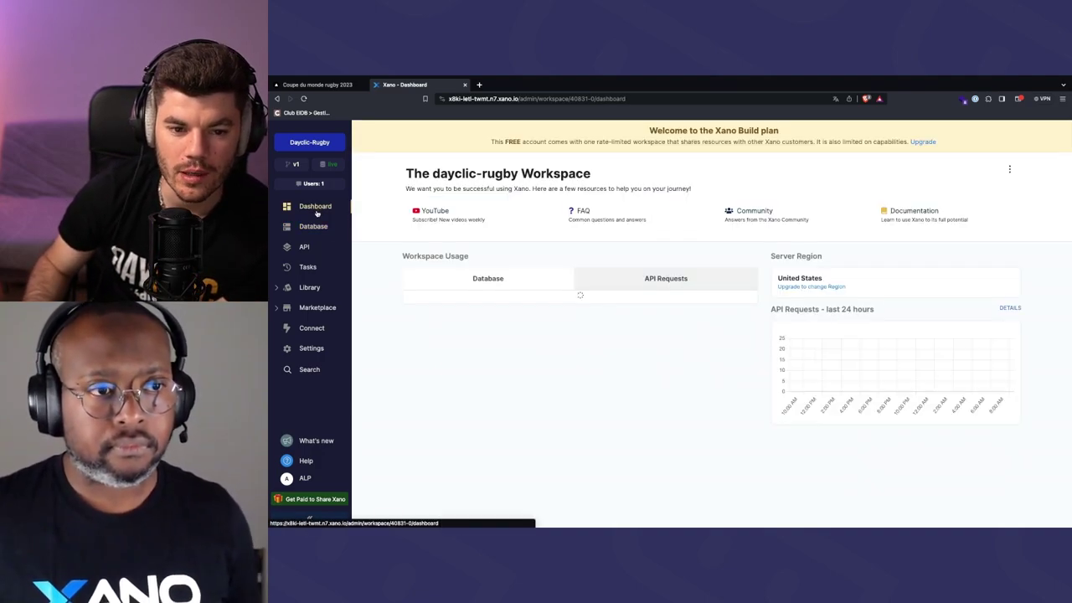
{"action": "left_click", "coordinate": [314, 225]}
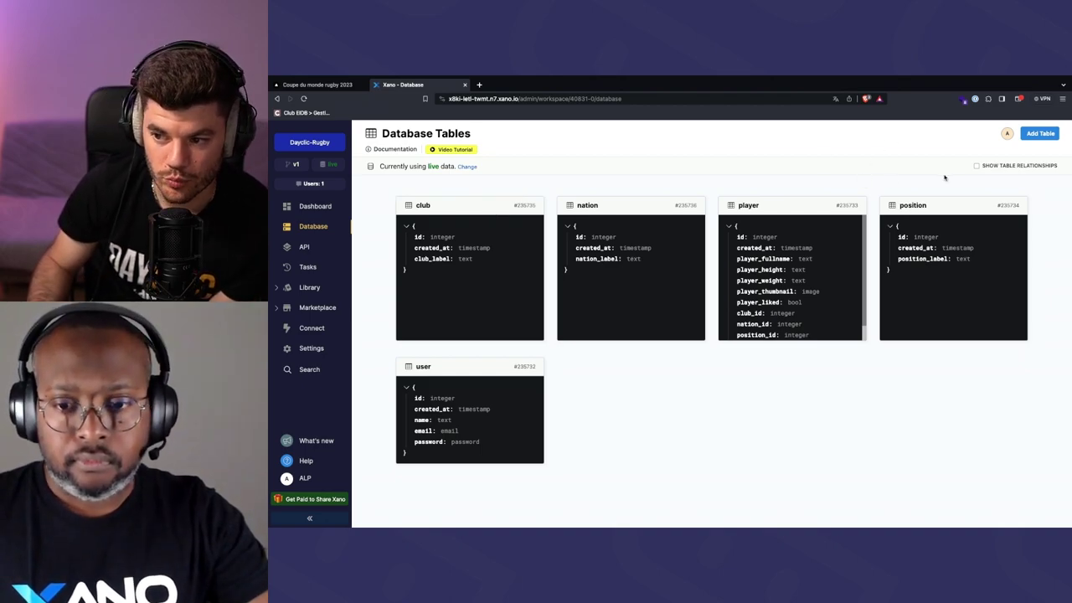
{"action": "left_click", "coordinate": [977, 166]}
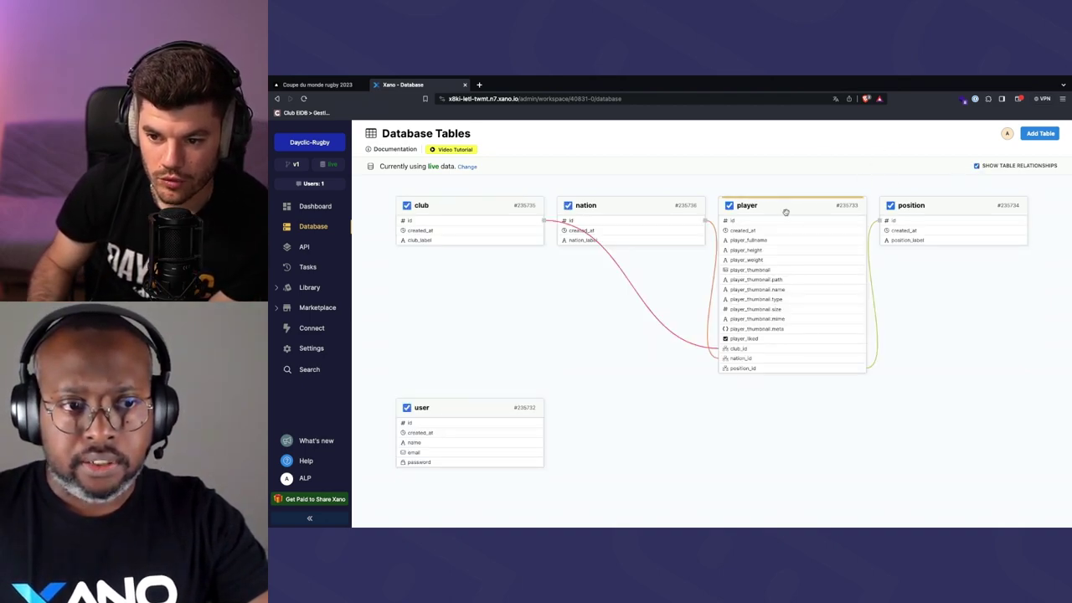
{"action": "left_click_drag", "start_coordinate": [628, 207], "coordinate": [463, 309]}
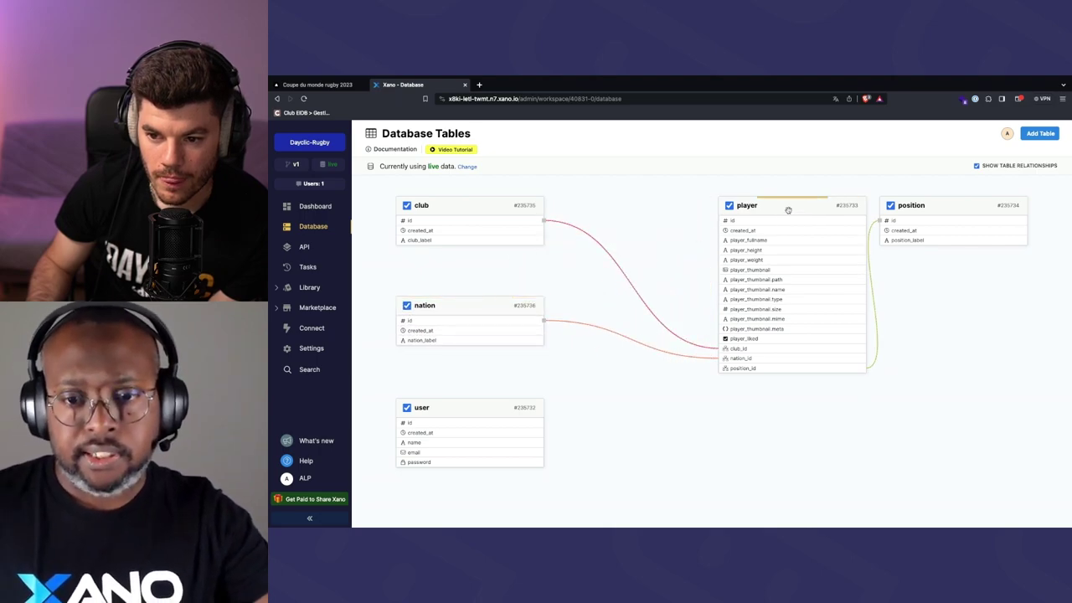
{"action": "left_click_drag", "start_coordinate": [789, 205], "coordinate": [713, 204]}
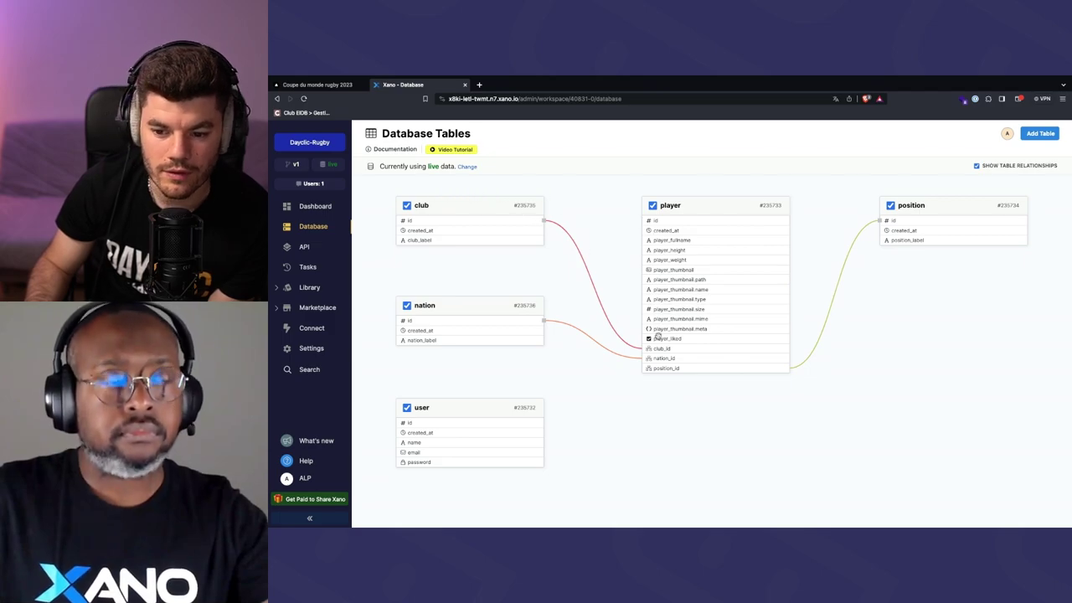
Open the player table and examine which tables a new table reference field can point to, without adding a field
{"action": "left_click", "coordinate": [976, 166]}
{"action": "left_click", "coordinate": [781, 207]}
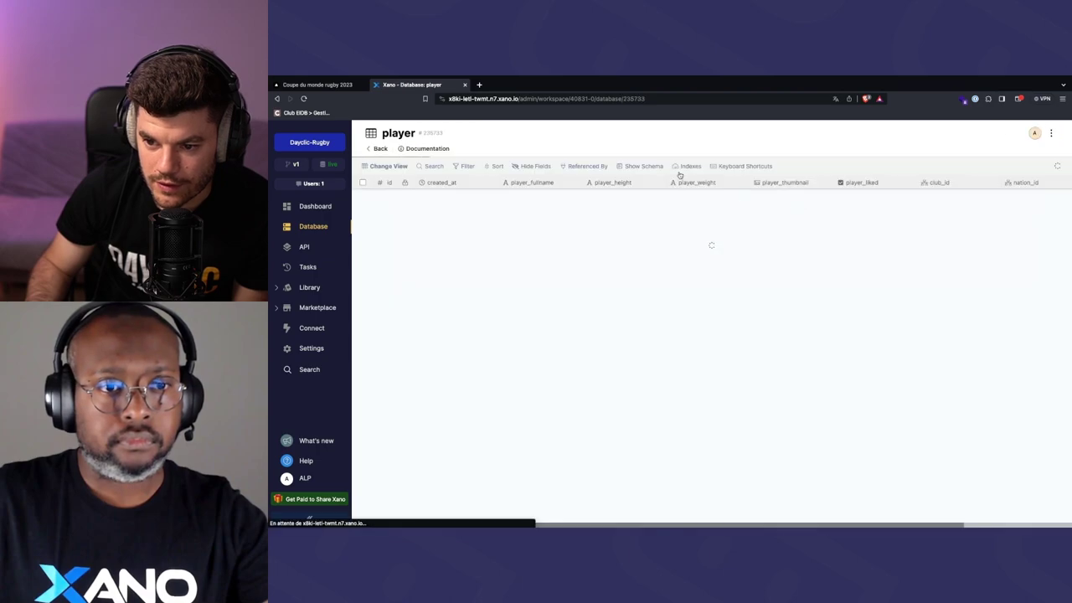
{"action": "scroll", "coordinate": [609, 212], "scroll_direction": "right", "scroll_amount": 3}
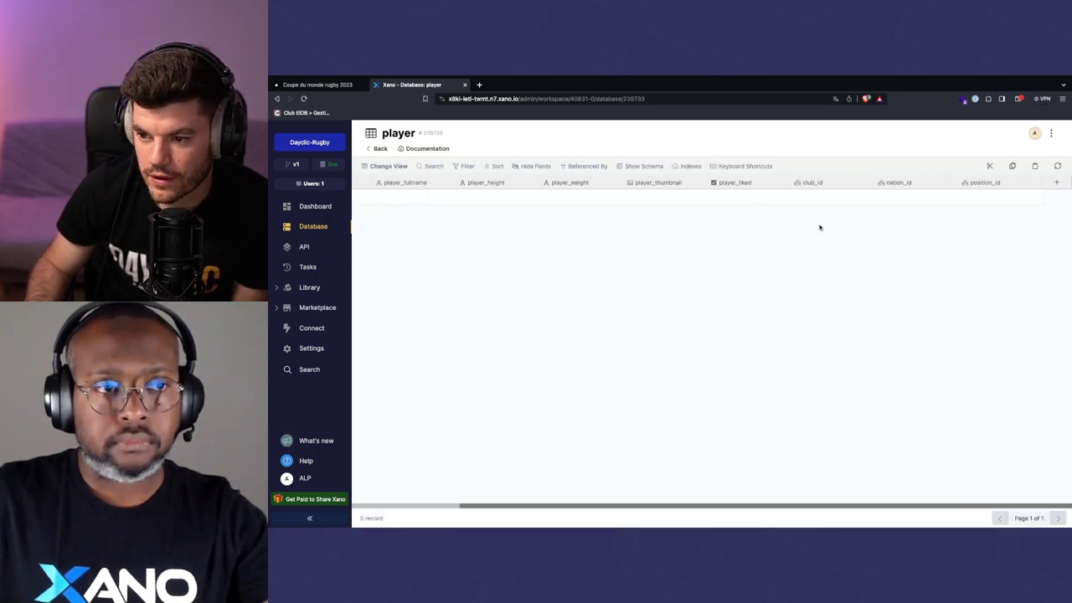
{"action": "left_click", "coordinate": [1055, 183]}
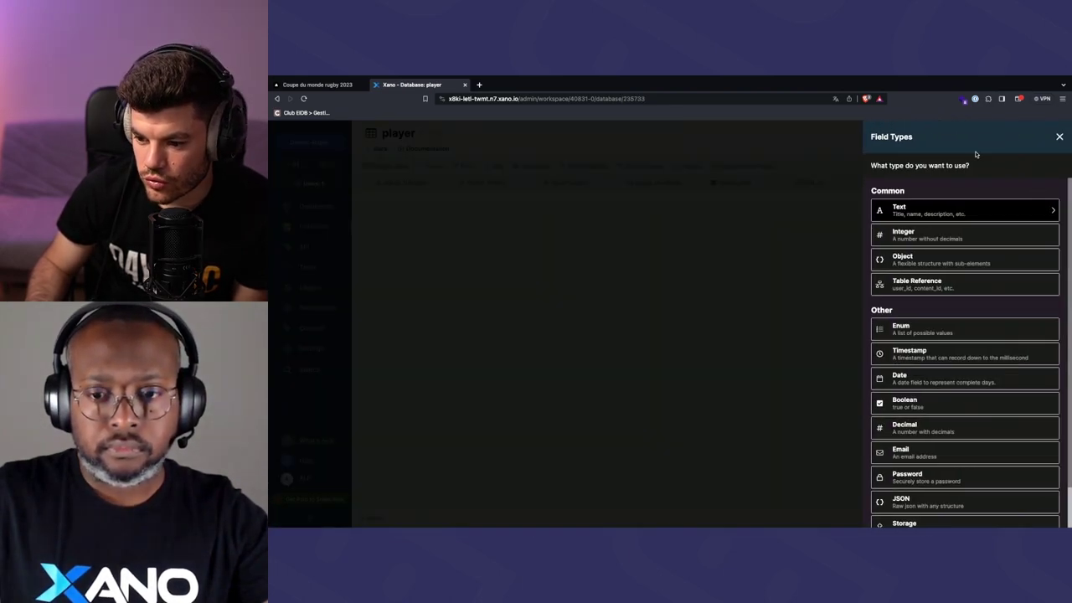
{"action": "left_click", "coordinate": [947, 291]}
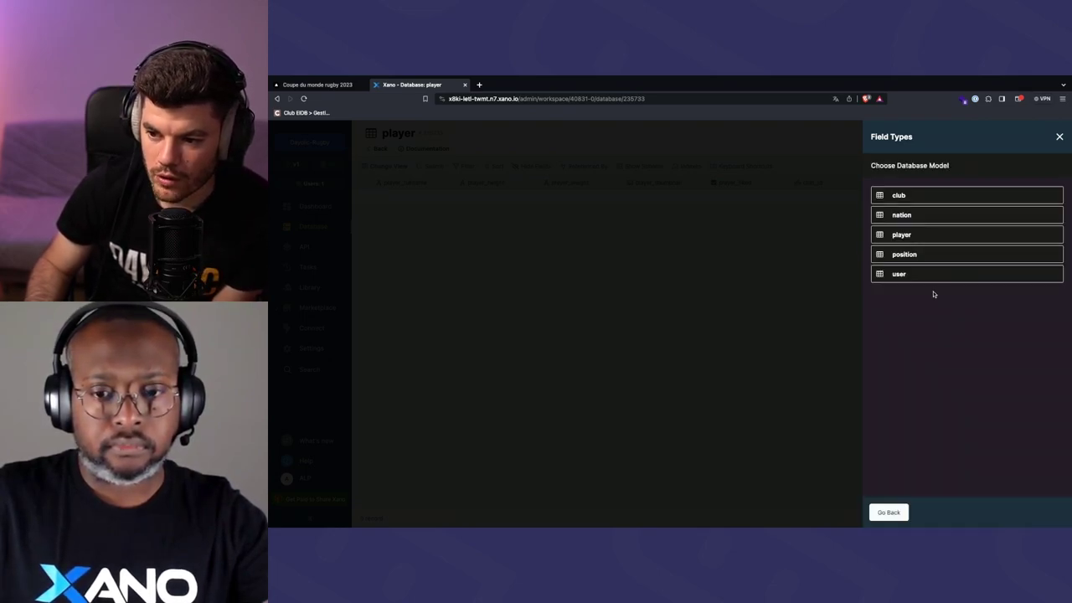
{"action": "left_click", "coordinate": [889, 512]}
{"action": "left_click", "coordinate": [842, 425]}
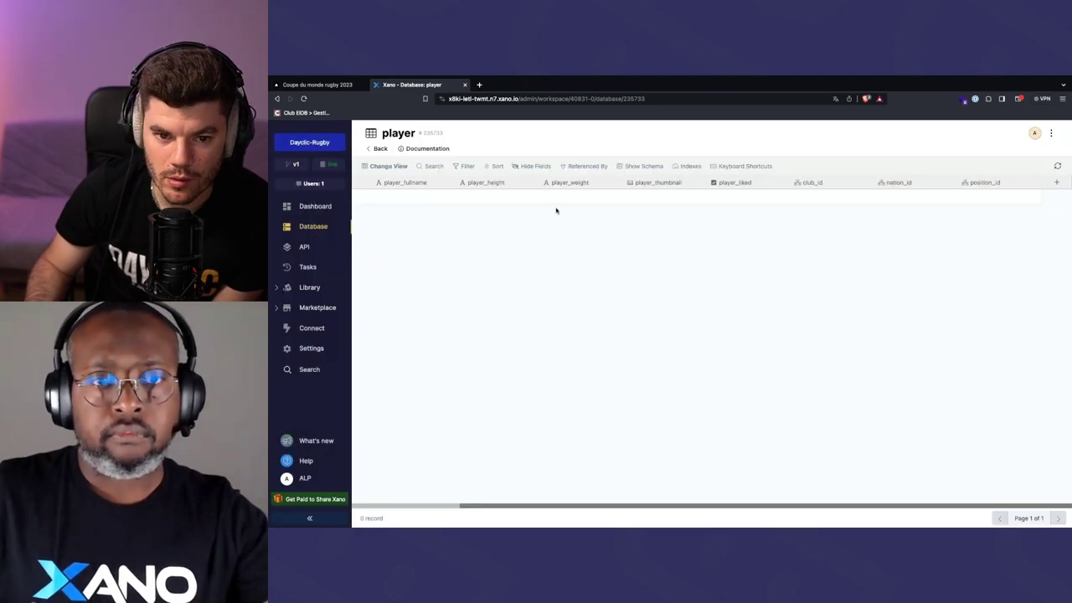
Return to the tables overview, show the table relationships, and arrange nation above club with player between them and position
{"action": "left_click", "coordinate": [376, 149]}
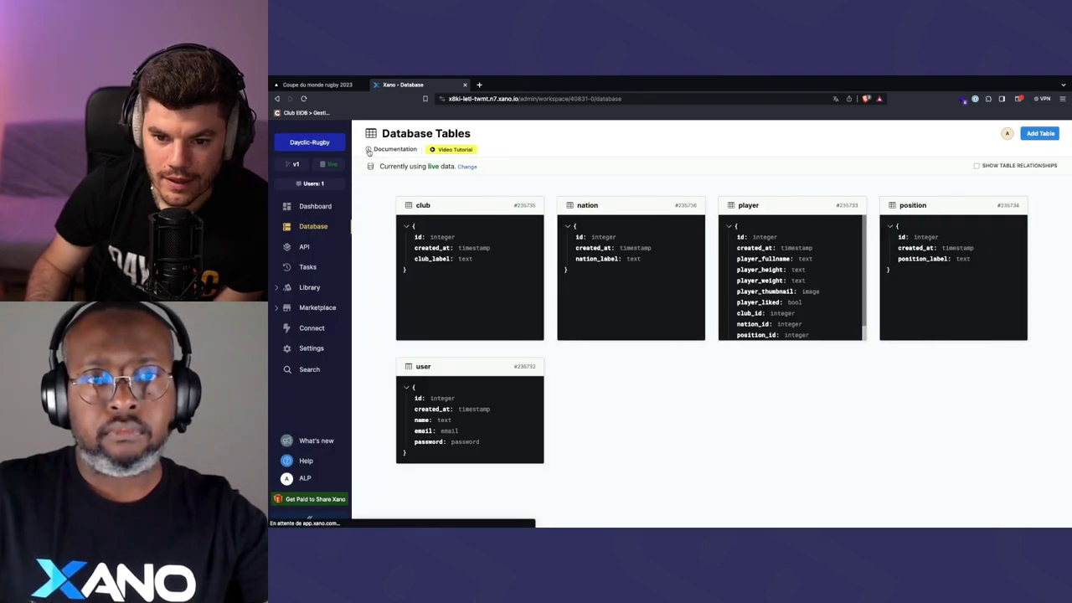
{"action": "left_click", "coordinate": [977, 166]}
{"action": "left_click_drag", "start_coordinate": [816, 205], "coordinate": [771, 302]}
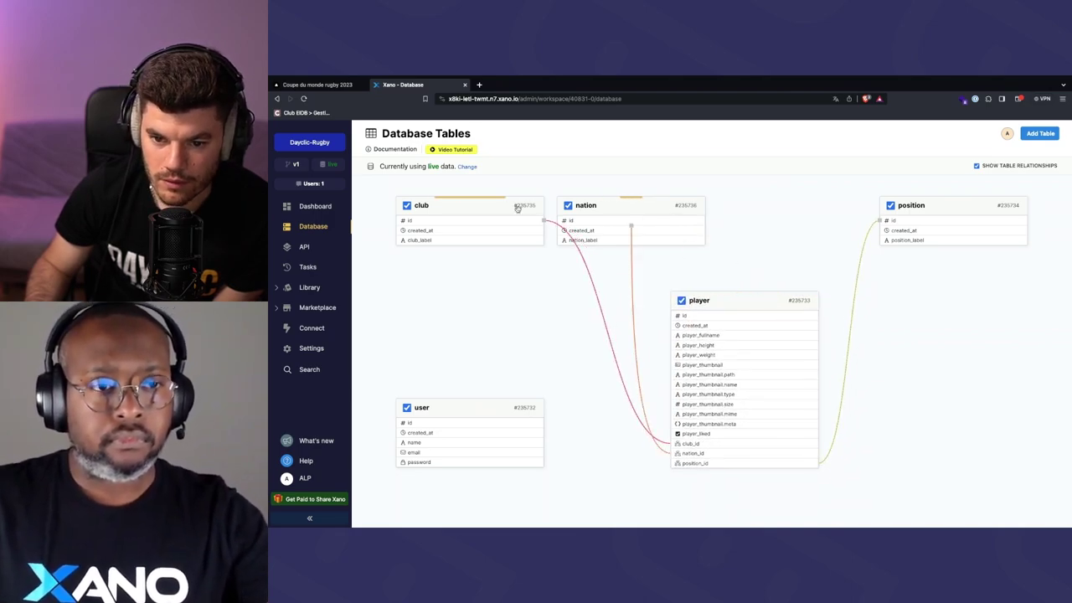
{"action": "left_click_drag", "start_coordinate": [519, 208], "coordinate": [490, 294]}
{"action": "left_click_drag", "start_coordinate": [584, 213], "coordinate": [423, 224]}
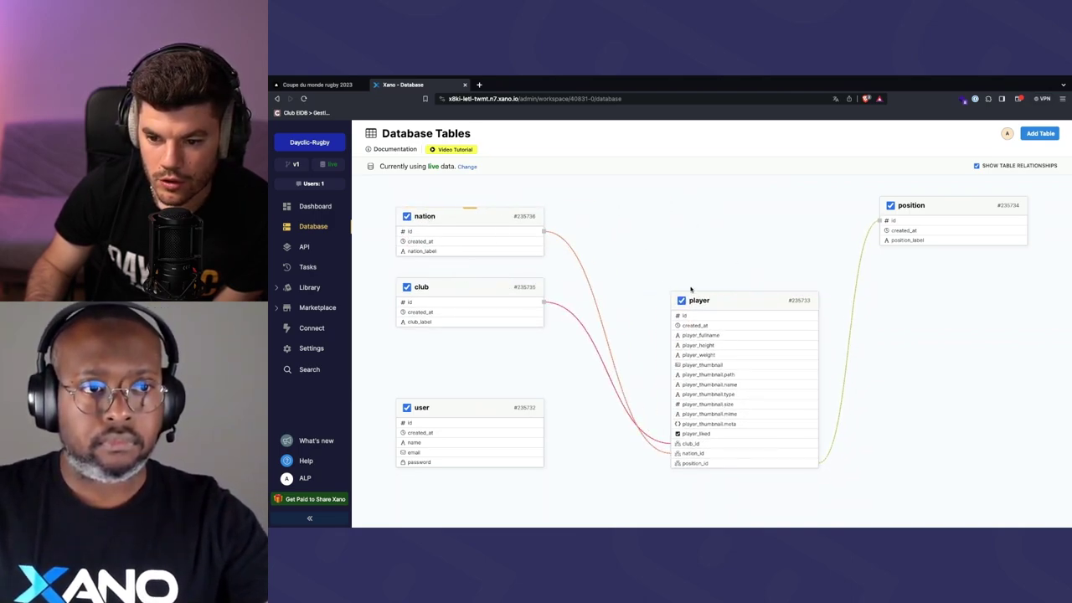
{"action": "left_click_drag", "start_coordinate": [734, 292], "coordinate": [701, 197]}
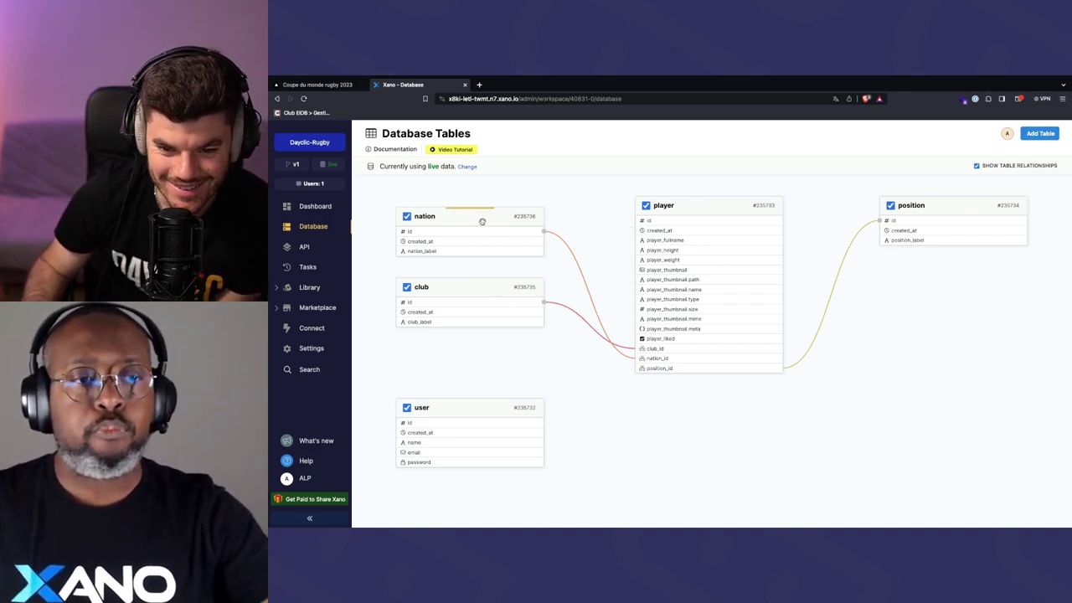
Swap club and nation in the relationship diagram so club sits above nation, and move position closer to player
{"action": "left_click_drag", "start_coordinate": [483, 221], "coordinate": [488, 357]}
{"action": "left_click_drag", "start_coordinate": [488, 297], "coordinate": [474, 210]}
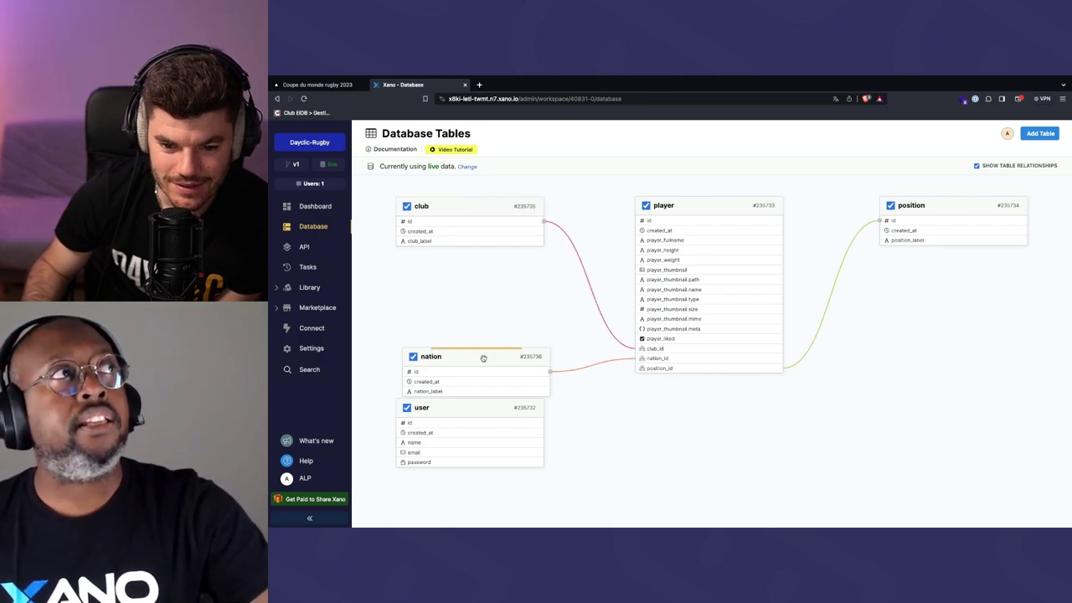
{"action": "left_click_drag", "start_coordinate": [483, 357], "coordinate": [478, 262]}
{"action": "left_click_drag", "start_coordinate": [952, 208], "coordinate": [902, 262]}
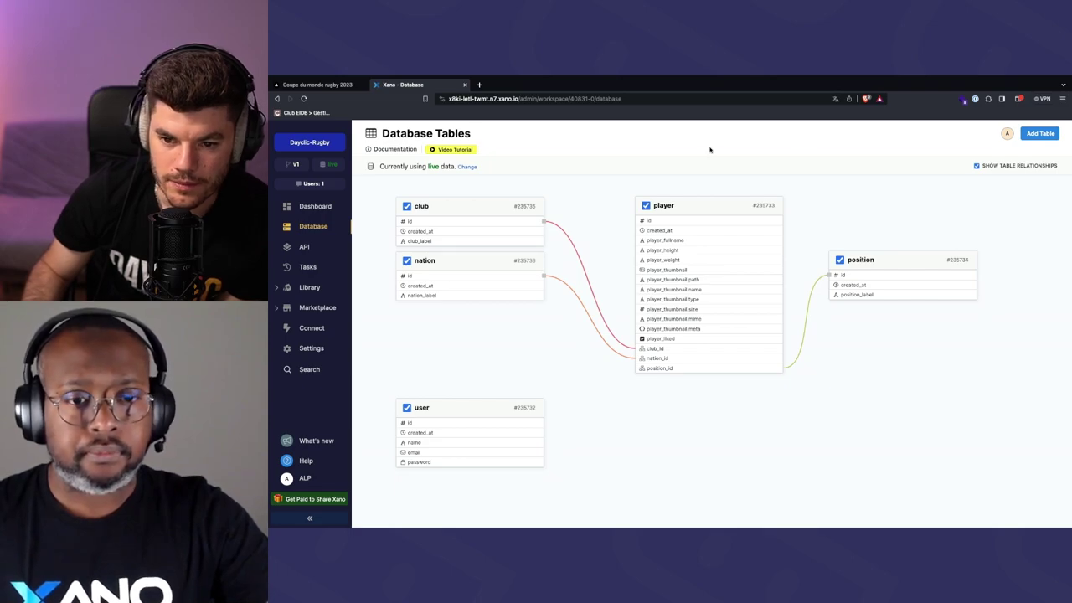
Leave the relationship diagram and open the club table from the database tables overview
{"action": "left_click", "coordinate": [328, 211]}
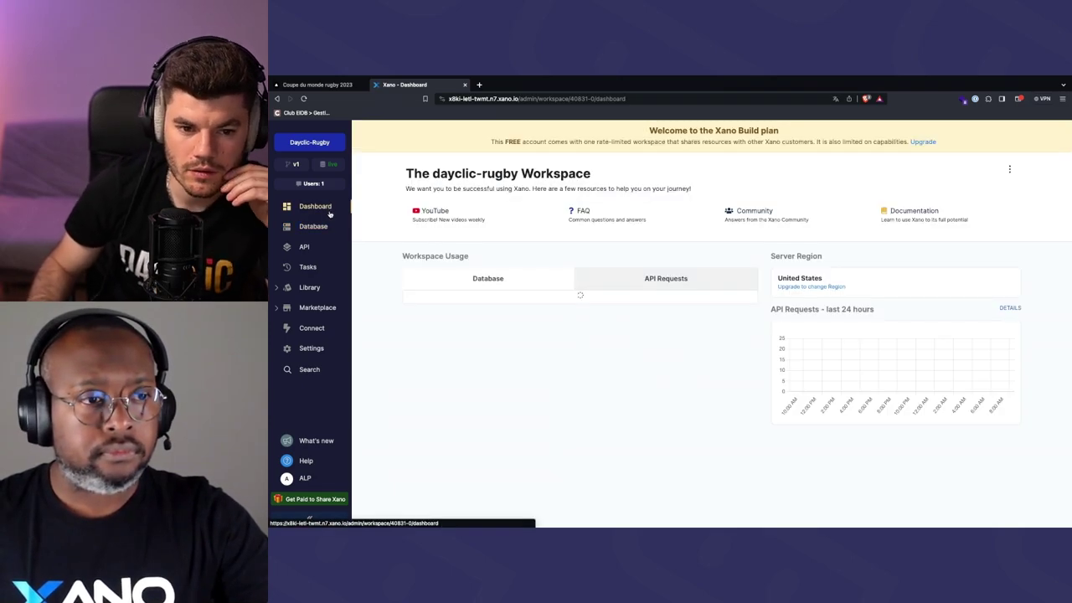
{"action": "left_click", "coordinate": [318, 226]}
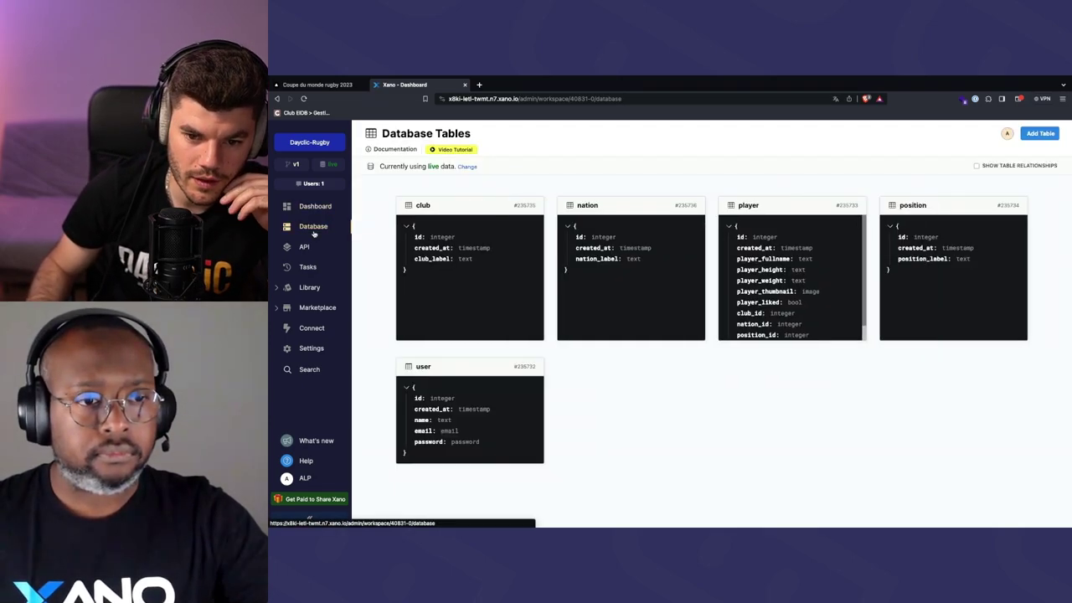
{"action": "left_click", "coordinate": [473, 203]}
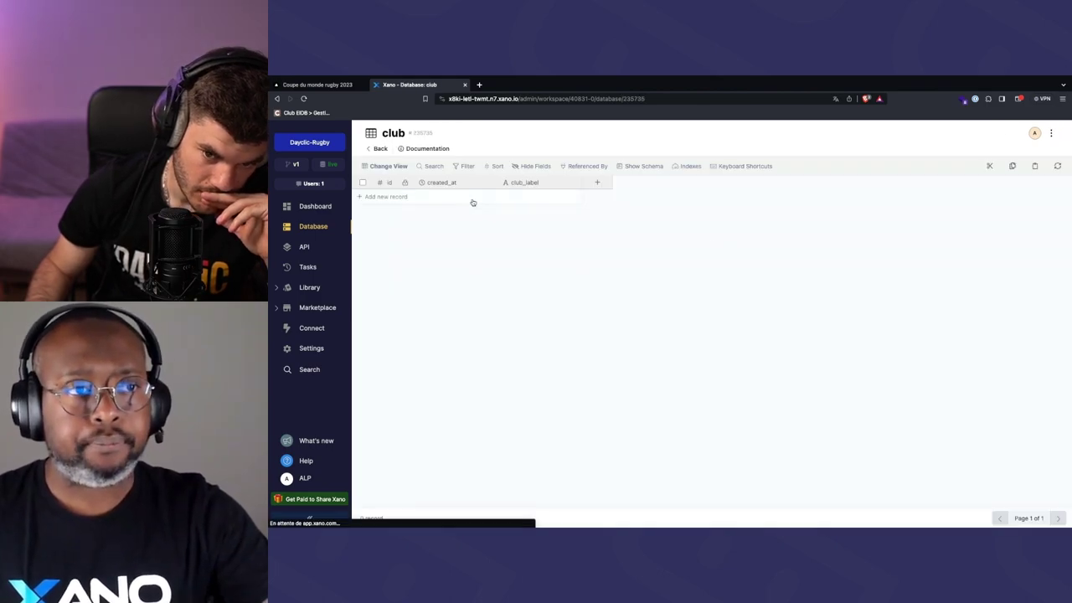
{"action": "left_click", "coordinate": [379, 149]}
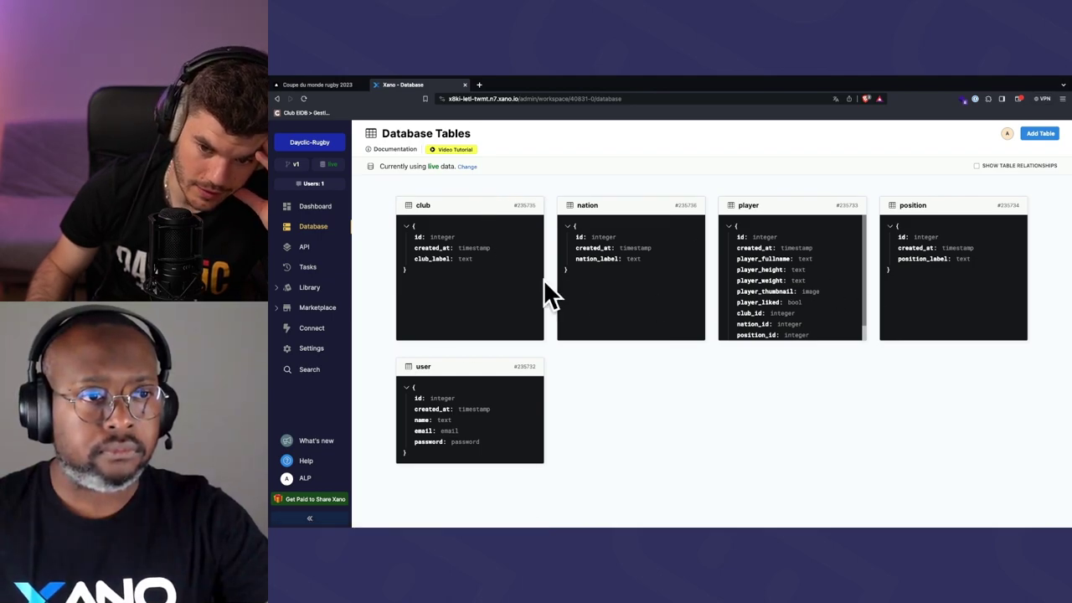
{"action": "left_click", "coordinate": [464, 210]}
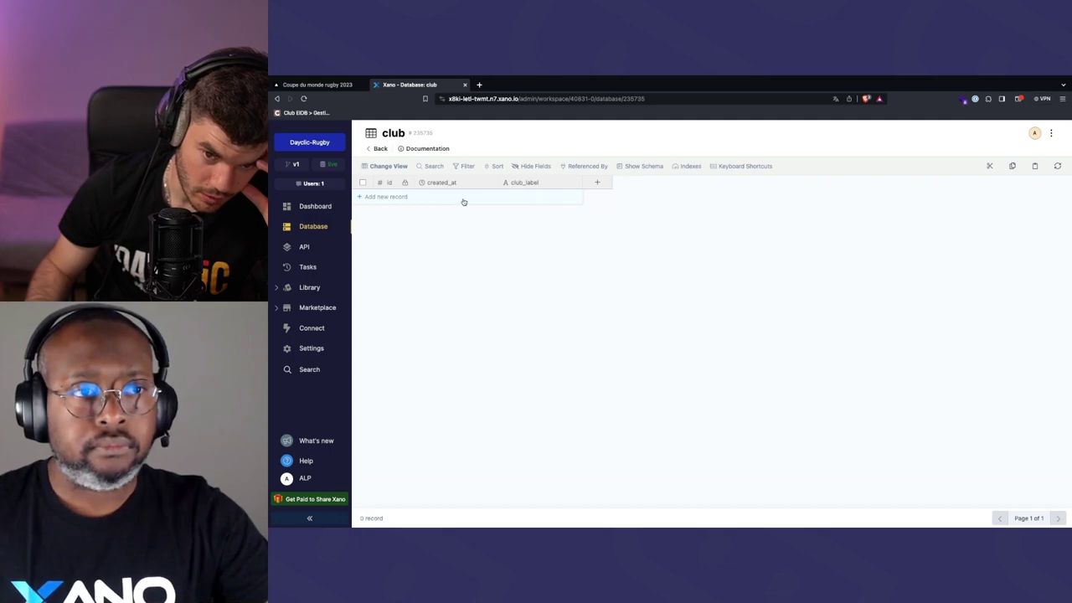
Add a record to the club table with the club_label Stade Toulousain
{"action": "left_click", "coordinate": [382, 197]}
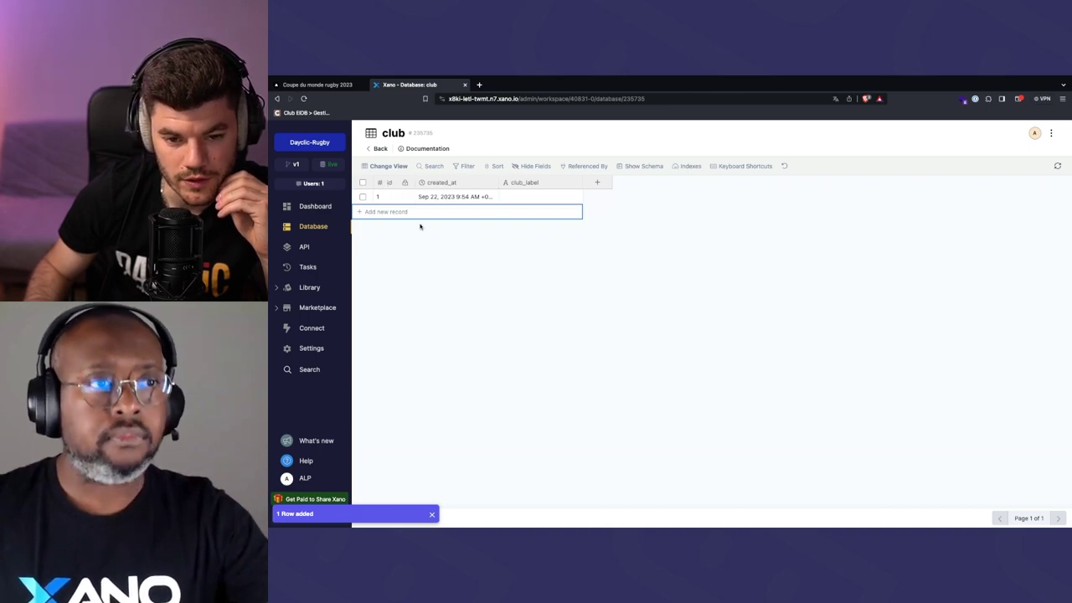
{"action": "left_click", "coordinate": [529, 196]}
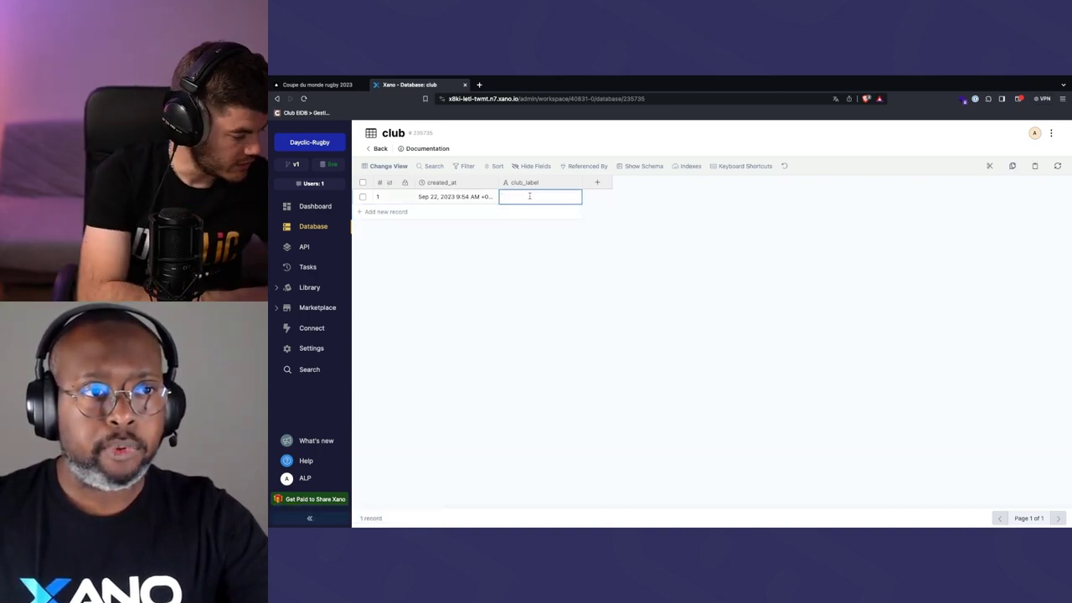
{"action": "type", "text": "Stade"}
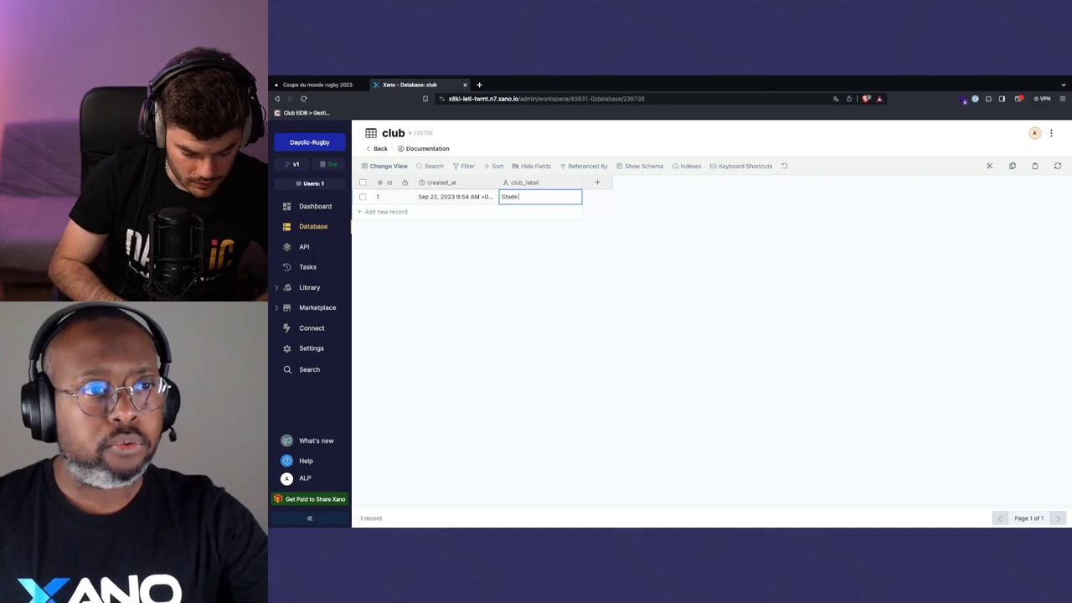
{"action": "type", "text": " TOulousain"}
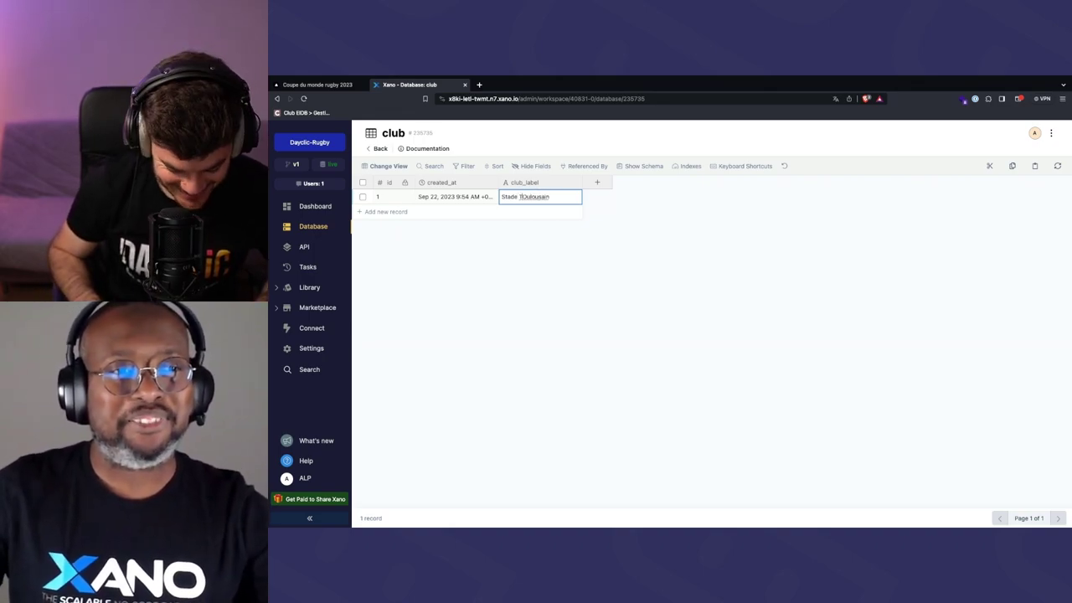
{"action": "key", "text": "BackSpace"}
{"action": "type", "text": "o"}
{"action": "key", "text": "Return"}
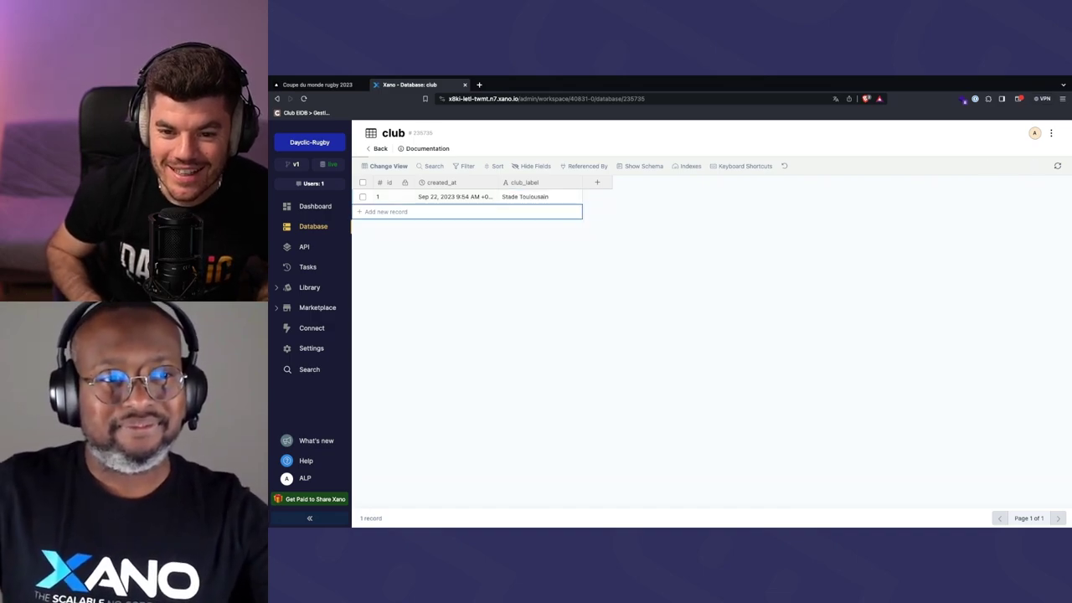
Add a second record to the club table with the club_label La Rochelle
{"action": "left_click", "coordinate": [465, 214]}
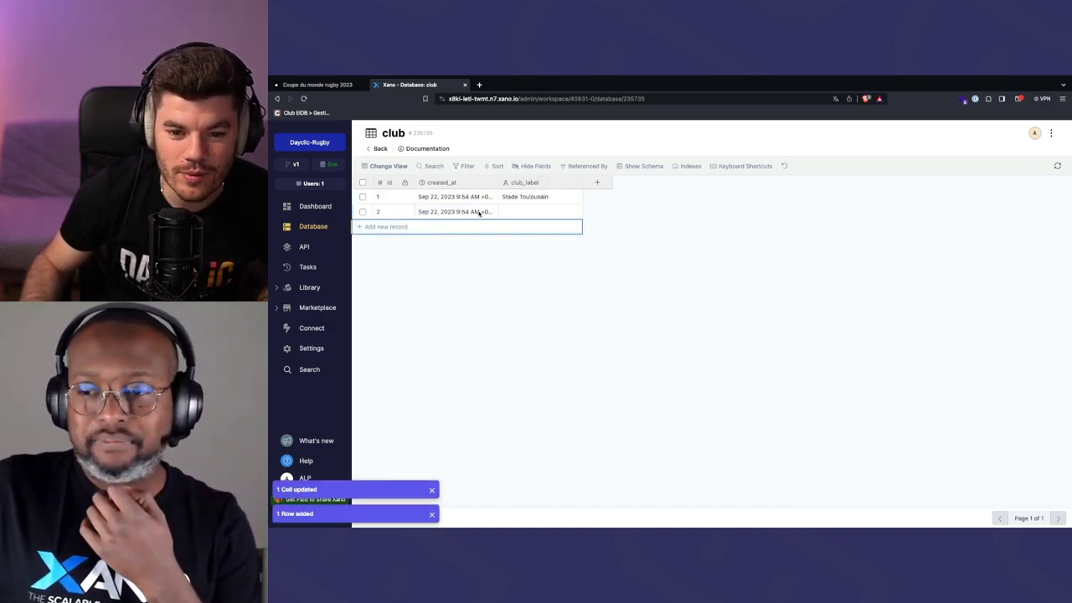
{"action": "left_click", "coordinate": [532, 210]}
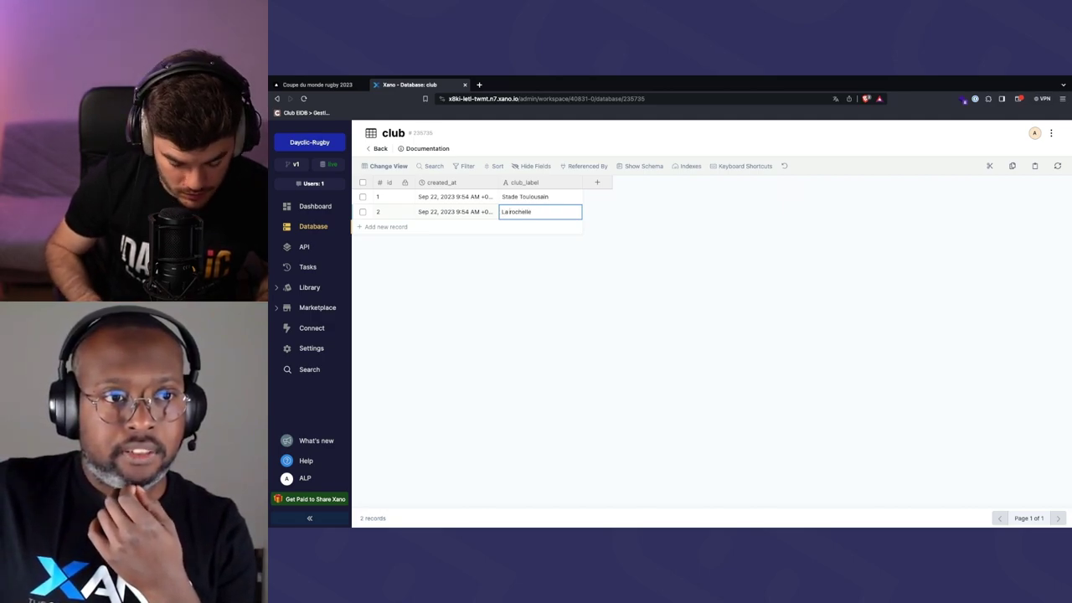
{"action": "key", "text": "Delete"}
{"action": "type", "text": "R"}
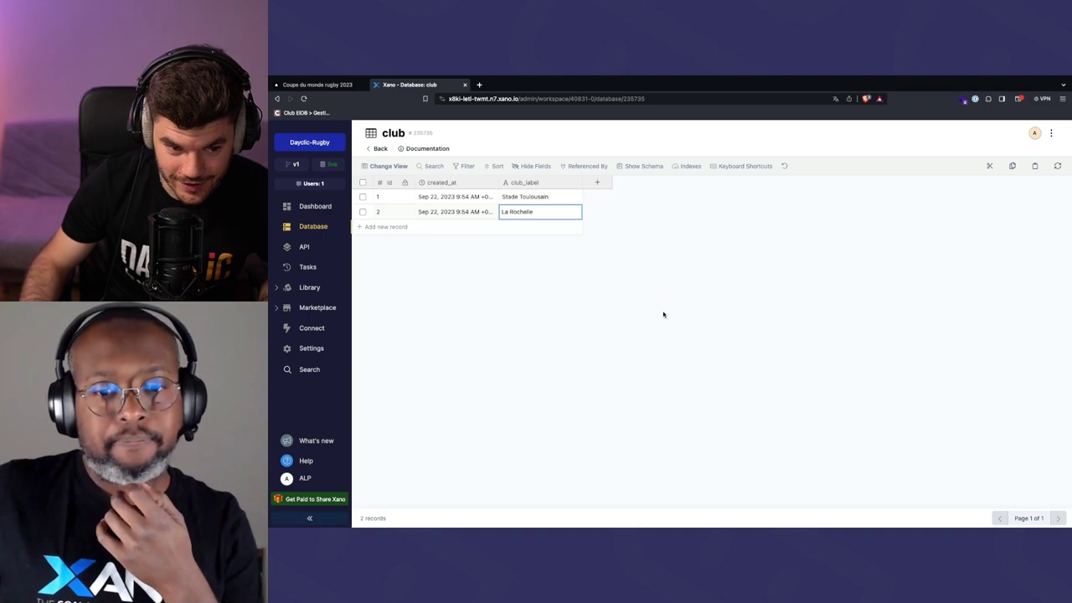
{"action": "left_click", "coordinate": [665, 316]}
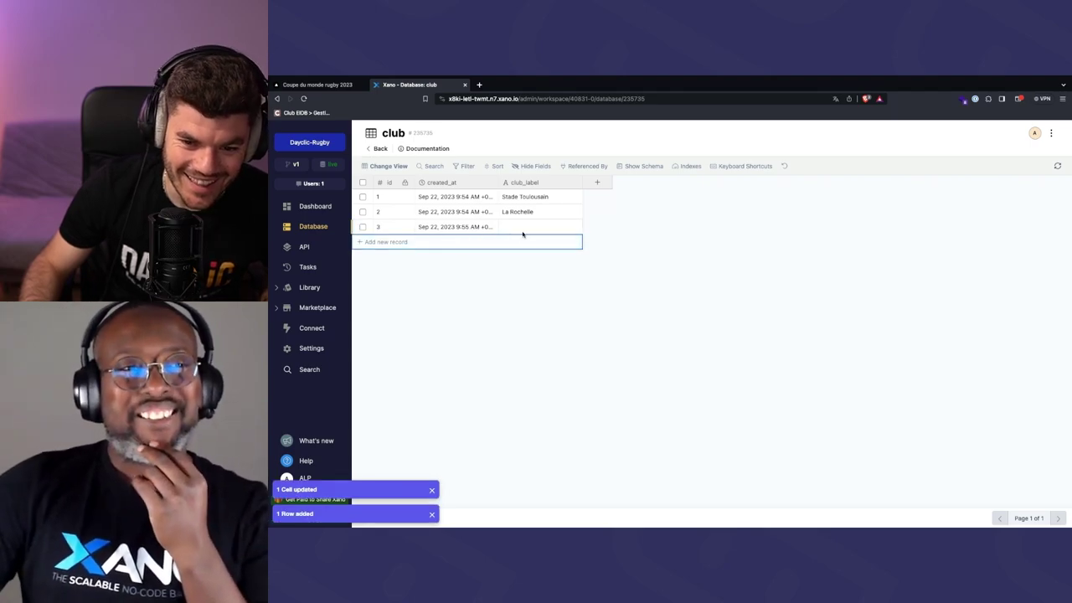
Set the club_label of the third club record to Biarritz Olympique
{"action": "left_click", "coordinate": [524, 232]}
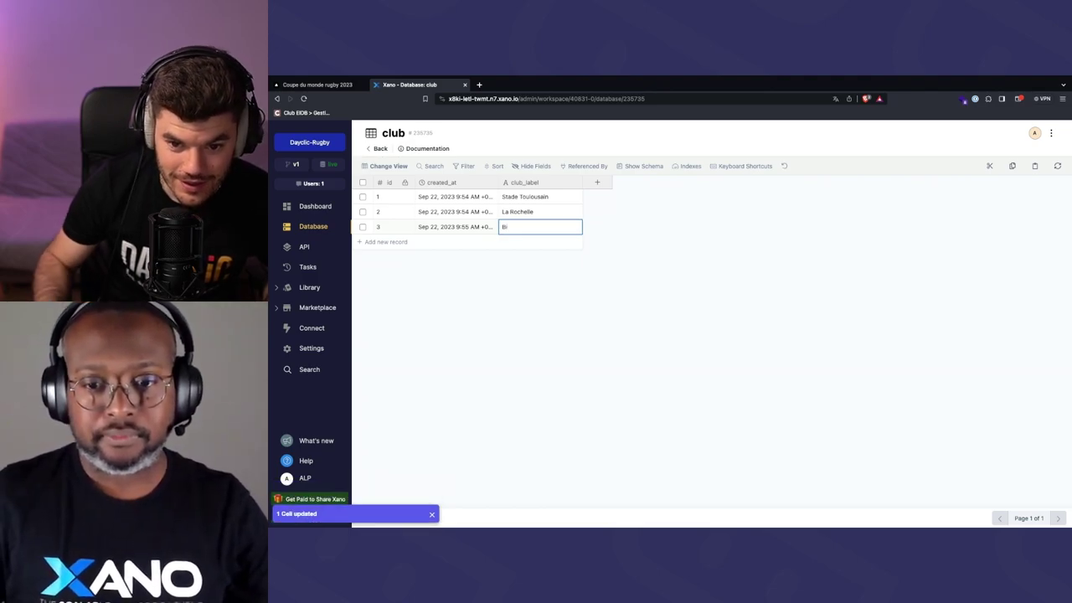
{"action": "type", "text": "Bia"}
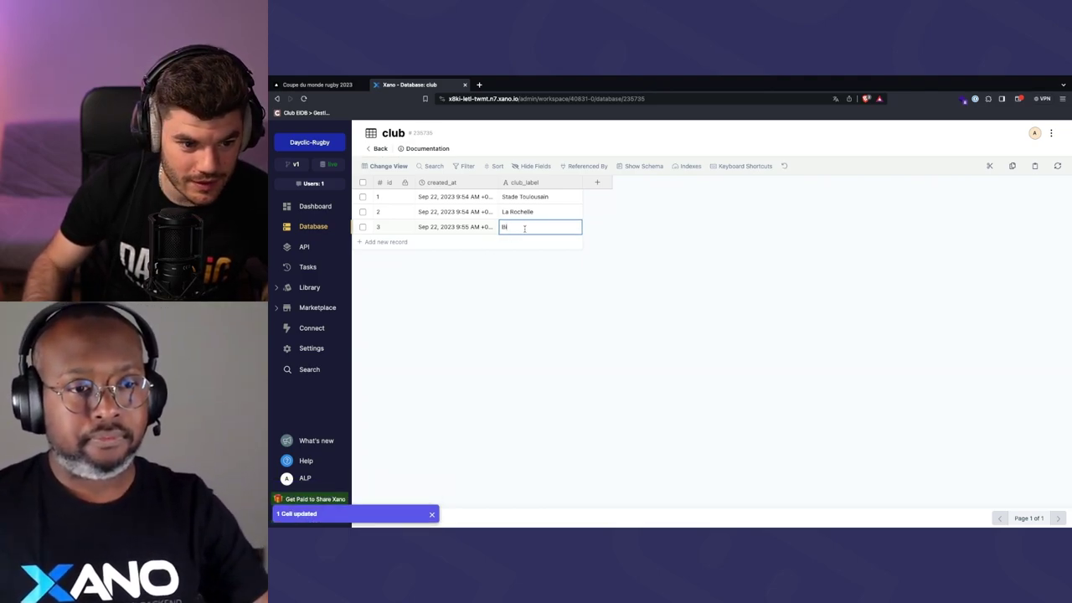
{"action": "type", "text": "rri"}
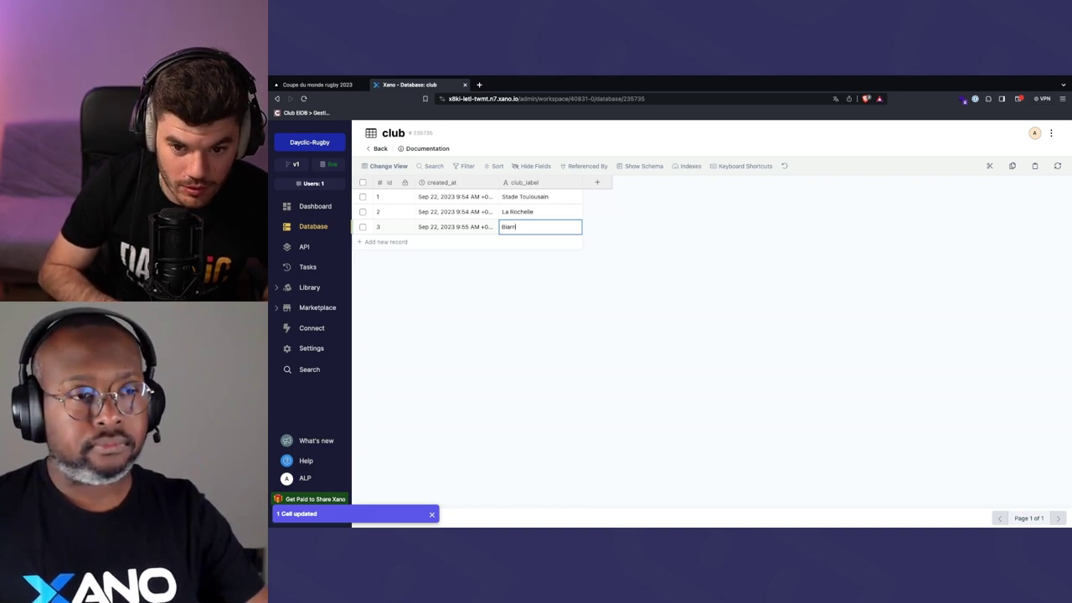
{"action": "type", "text": "tz Olympique"}
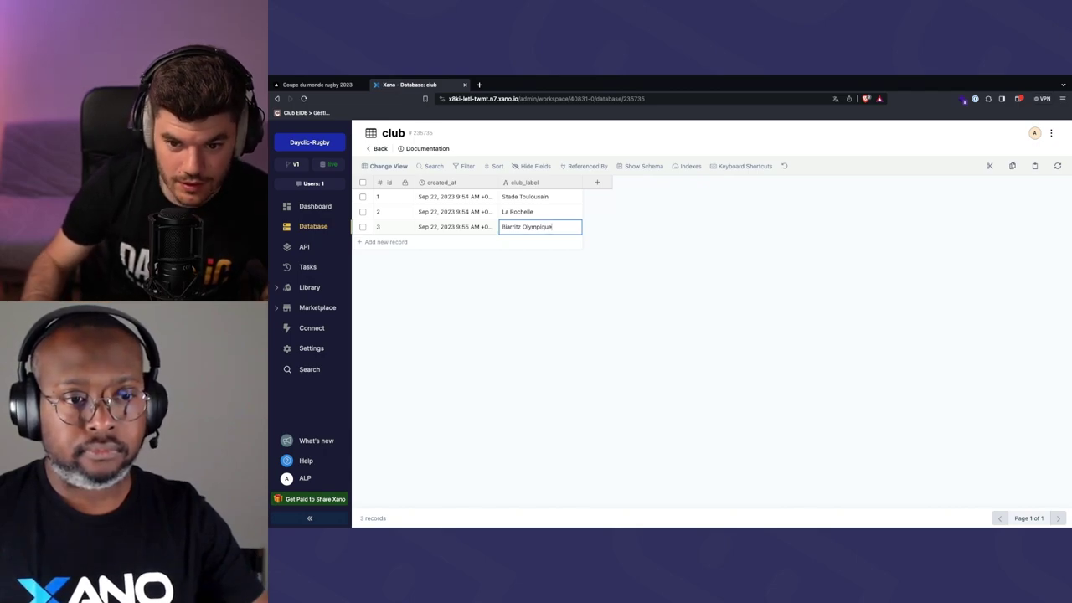
{"action": "left_click", "coordinate": [626, 338]}
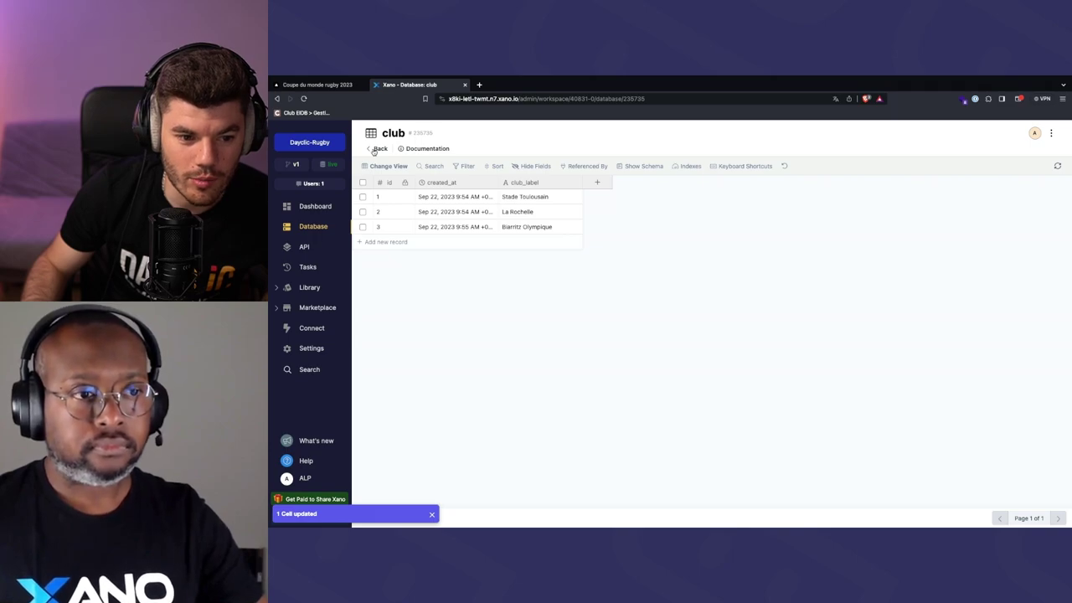
Add a fourth record to the club table with the club_label Aviron Bayonnais
{"action": "left_click", "coordinate": [436, 242]}
{"action": "double_click", "coordinate": [521, 242]}
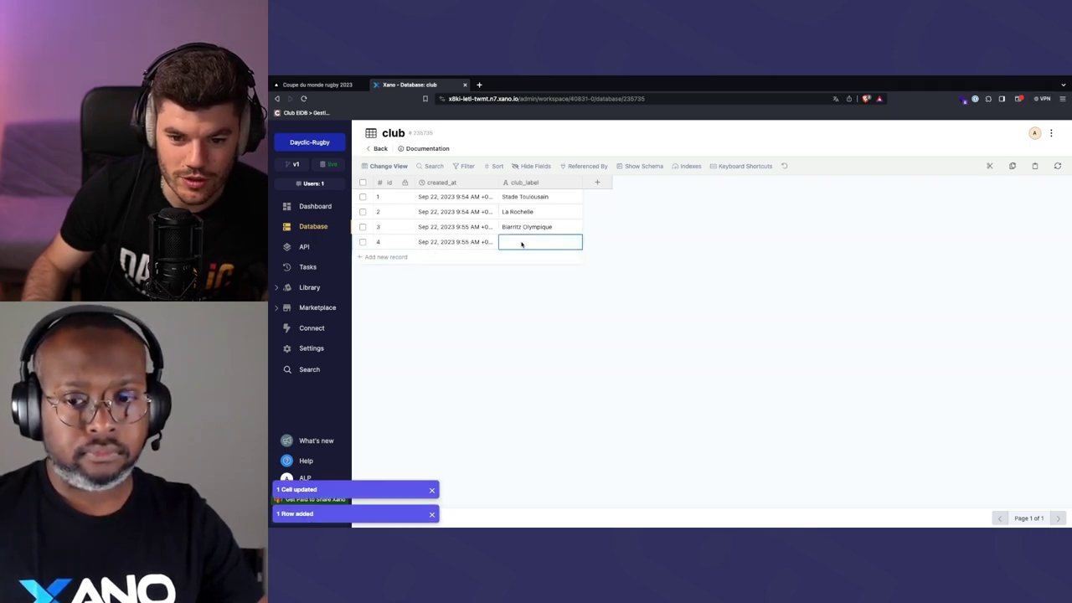
{"action": "type", "text": "Aviron Bayonn"}
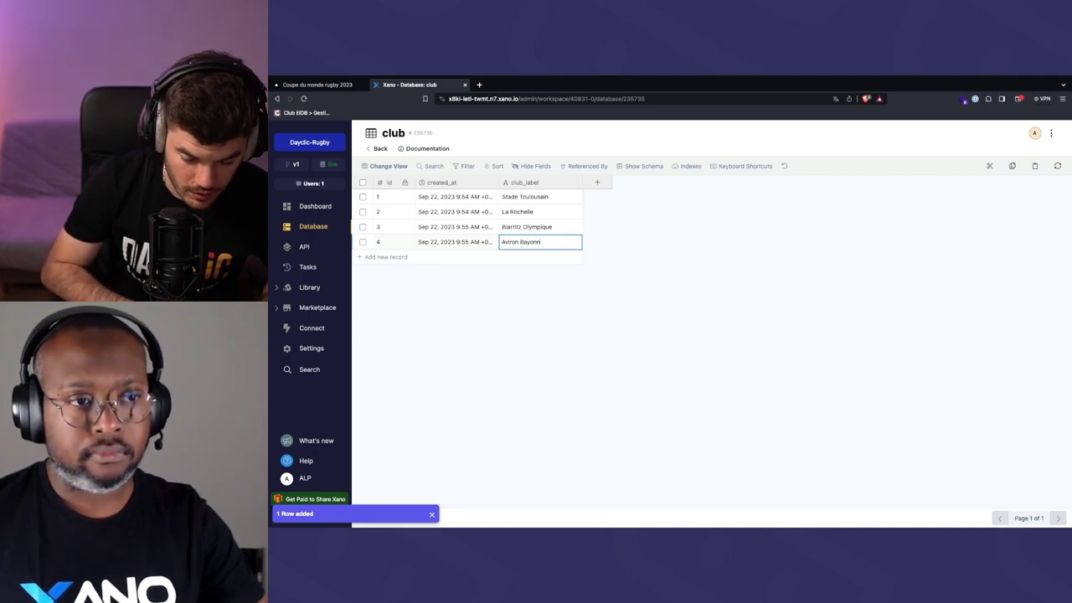
{"action": "type", "text": "ais"}
{"action": "key", "text": "Return"}
Open the nation table from the database overview and add two records with the nation_label values France and Angleterre
{"action": "left_click", "coordinate": [377, 148]}
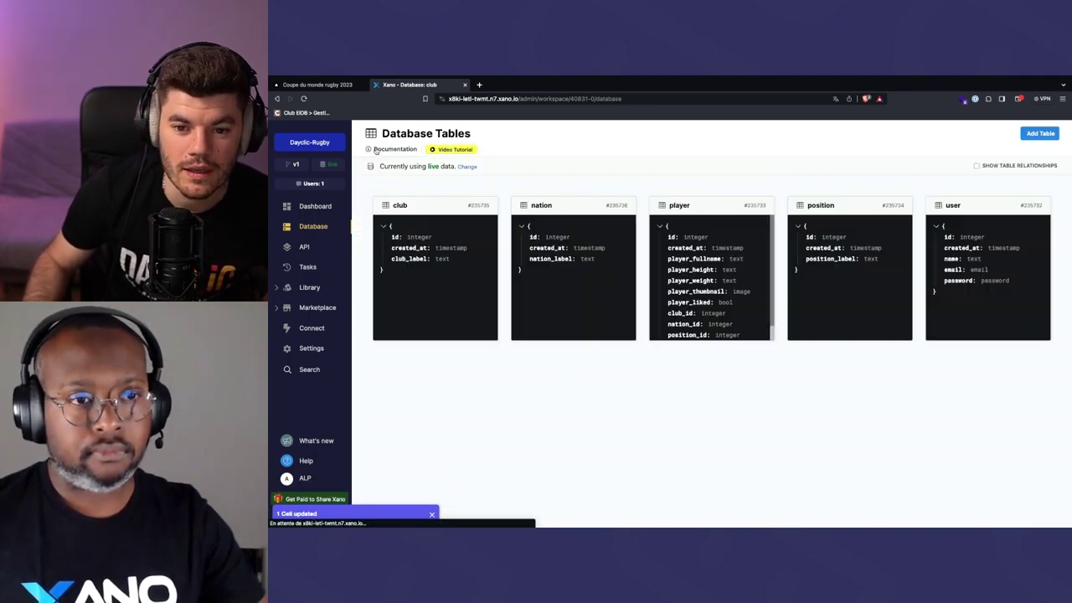
{"action": "left_click", "coordinate": [656, 206]}
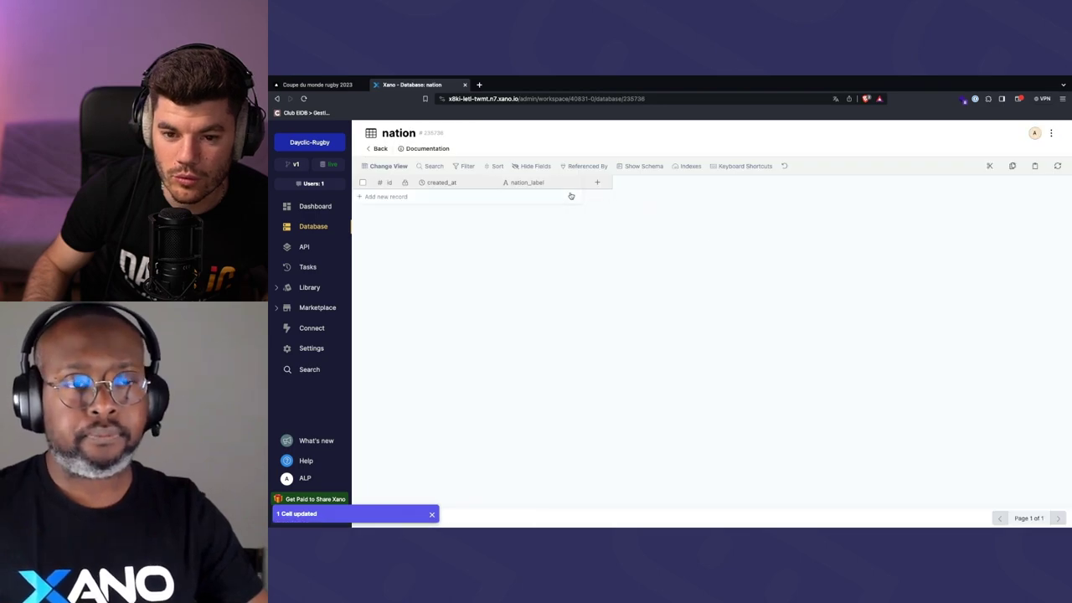
{"action": "left_click", "coordinate": [555, 196]}
{"action": "key", "text": "Return"}
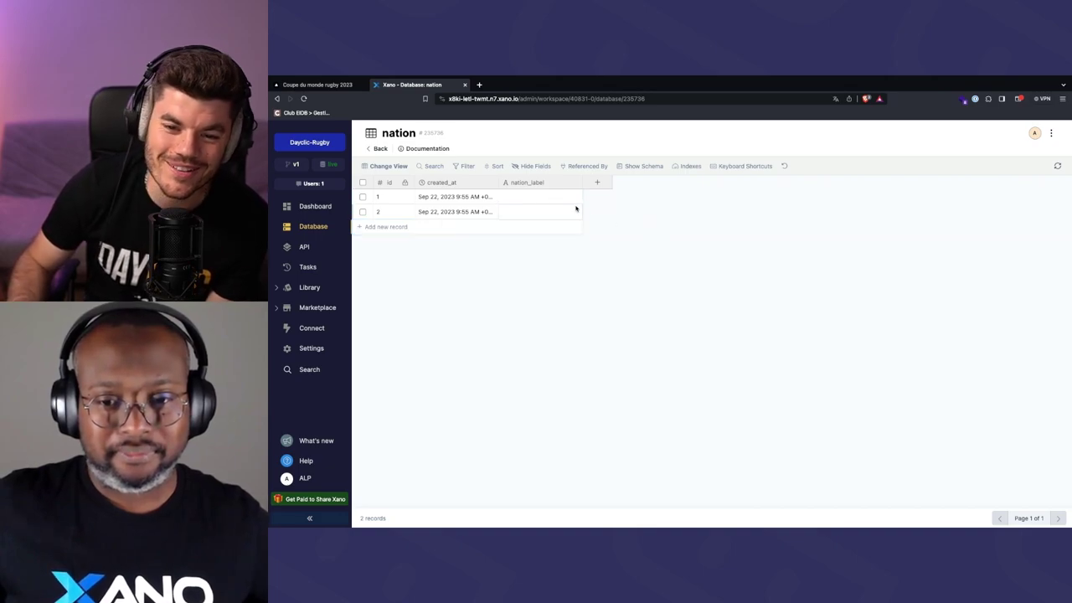
{"action": "left_click", "coordinate": [551, 197]}
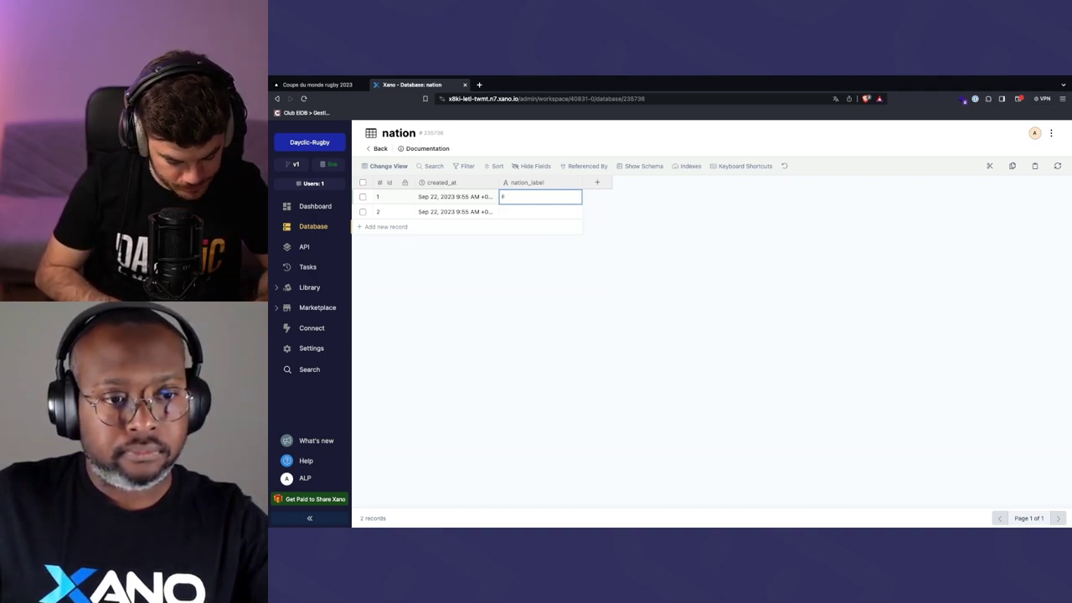
{"action": "left_click", "coordinate": [549, 214]}
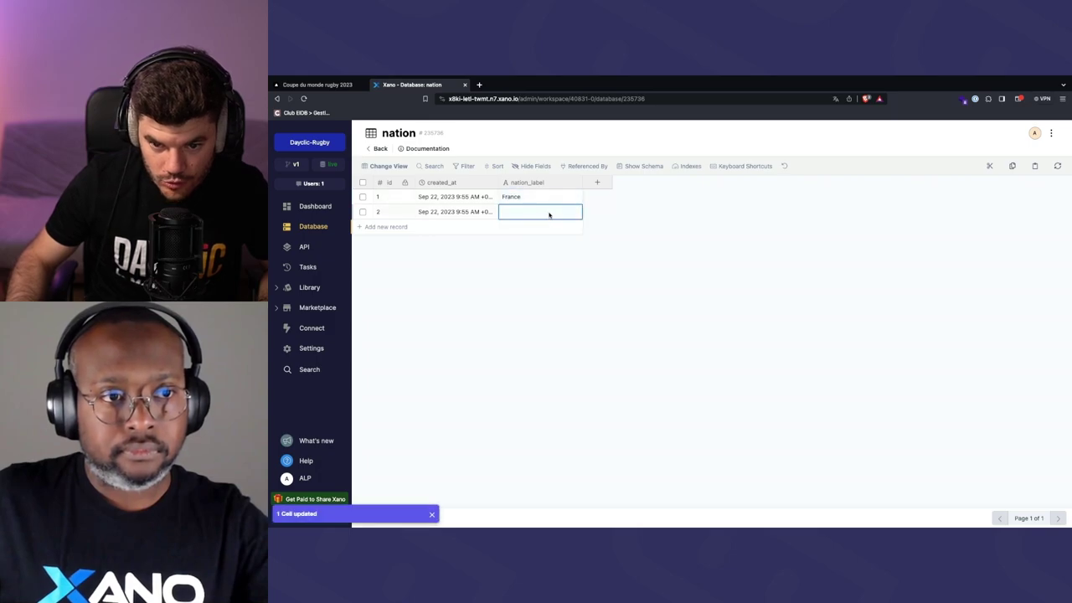
{"action": "left_click", "coordinate": [549, 212]}
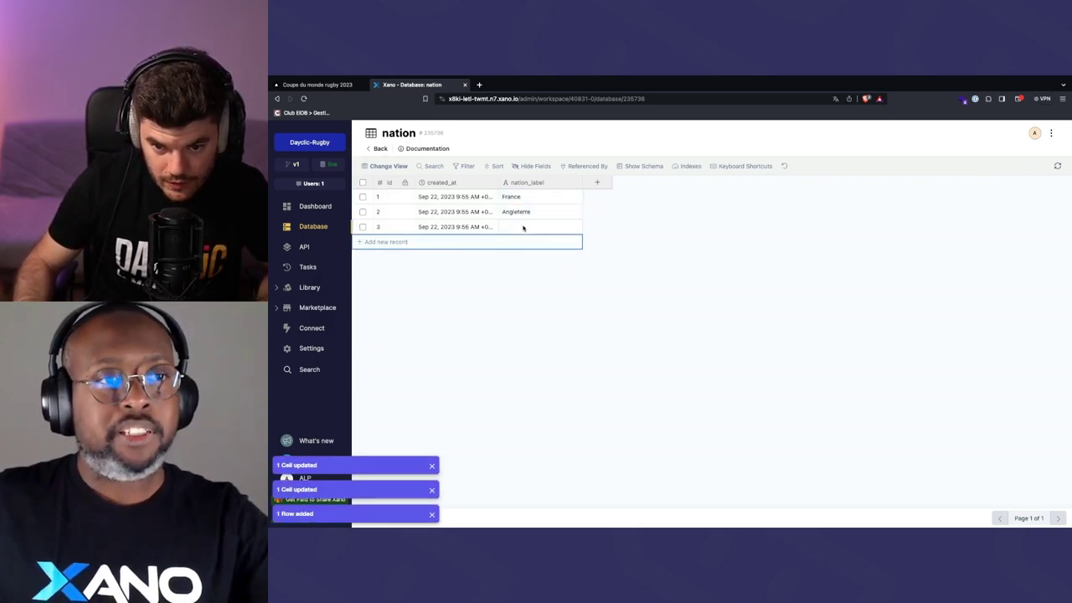
Set the nation_label of the third nation record to Namibie
{"action": "left_click", "coordinate": [524, 226]}
{"action": "type", "text": "Nami"}
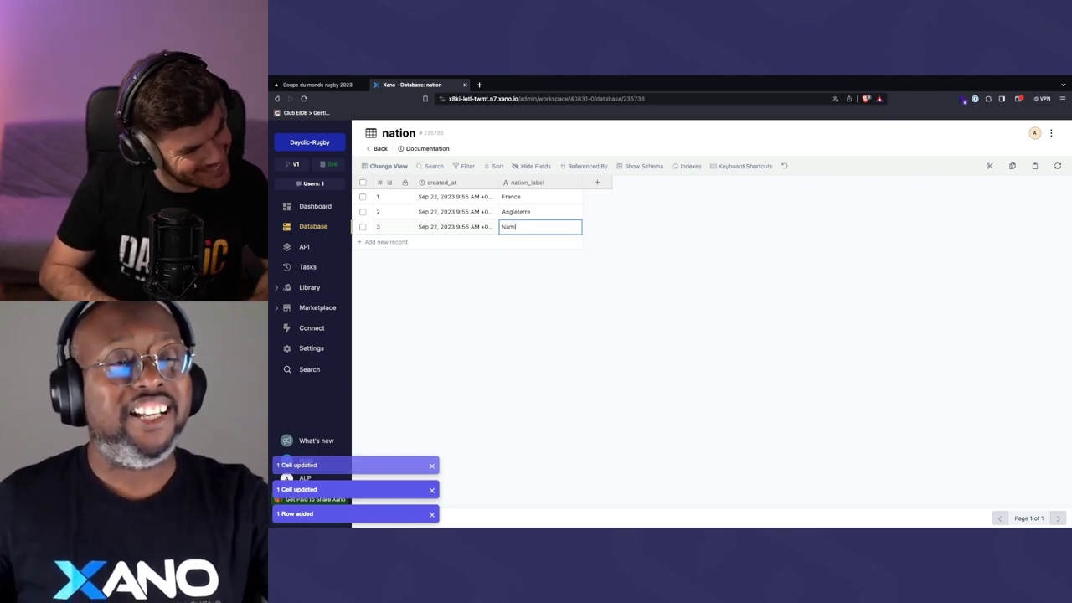
{"action": "type", "text": "bie"}
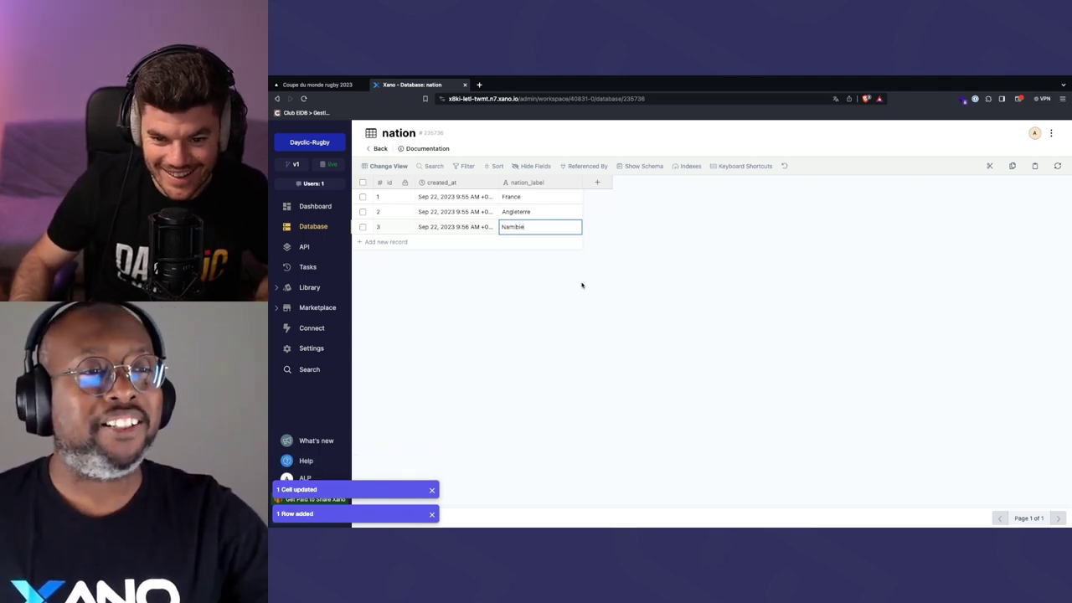
{"action": "key", "text": "Return"}
Add a fourth record to the nation table with the nation_label Nouvelle Zélande
{"action": "left_click", "coordinate": [531, 243]}
{"action": "left_click", "coordinate": [530, 243]}
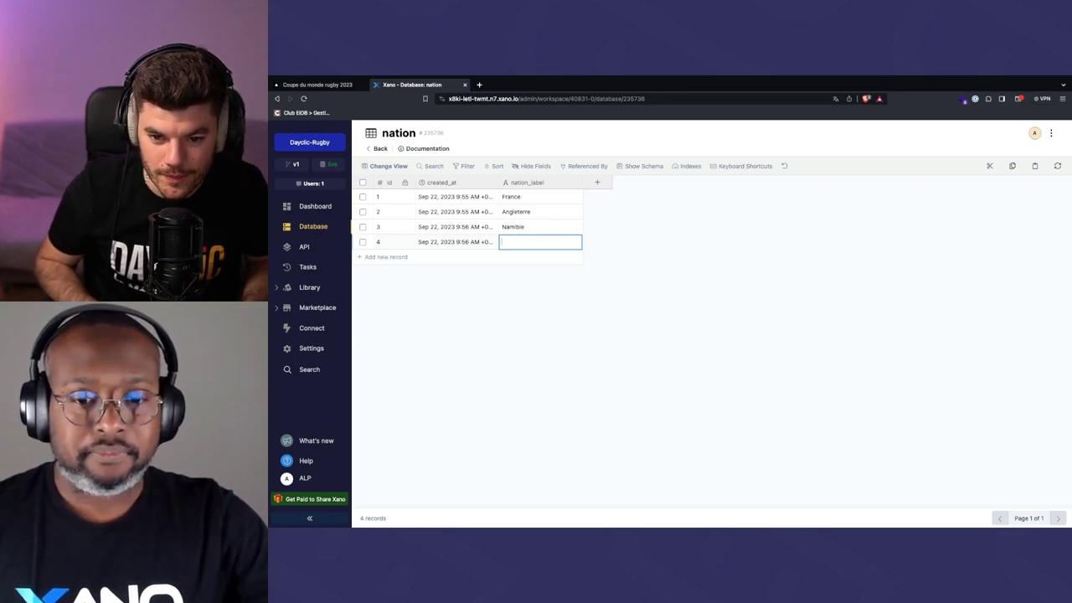
{"action": "type", "text": "Nouvelle"}
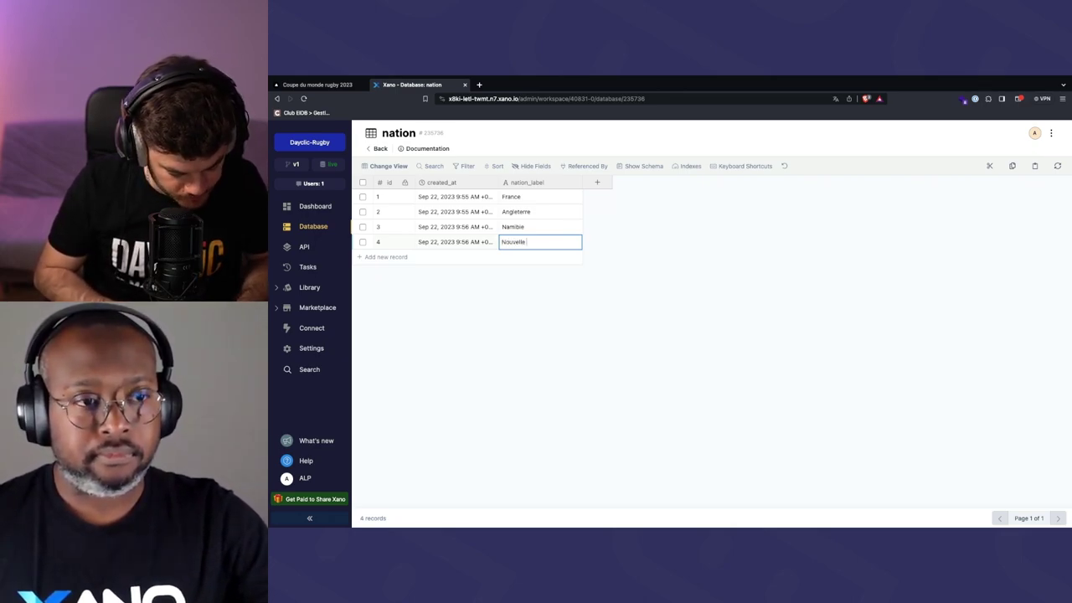
{"action": "type", "text": " Zélande"}
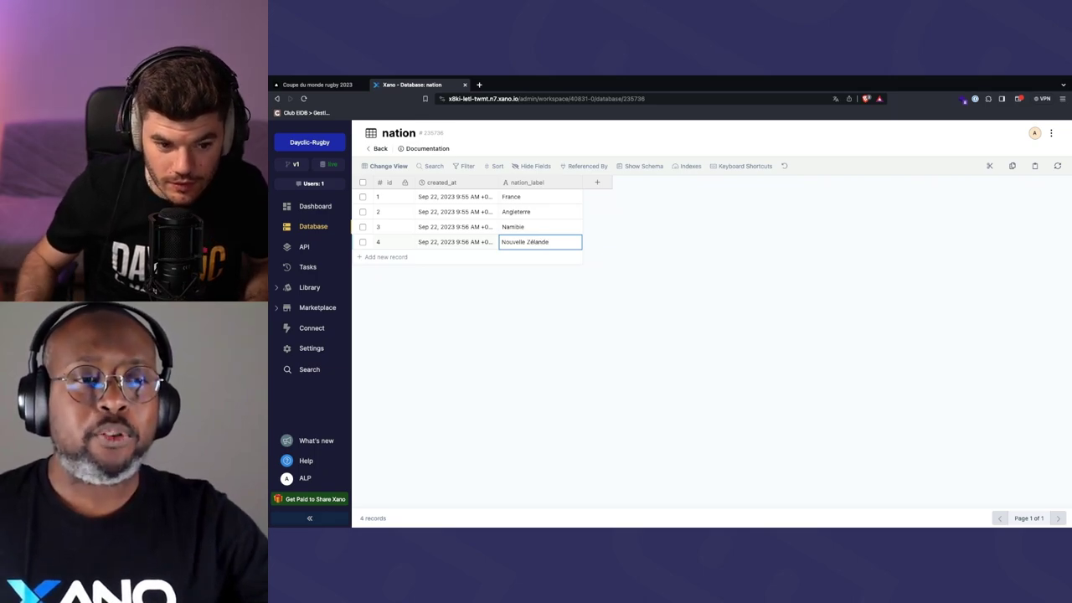
{"action": "key", "text": "Return"}
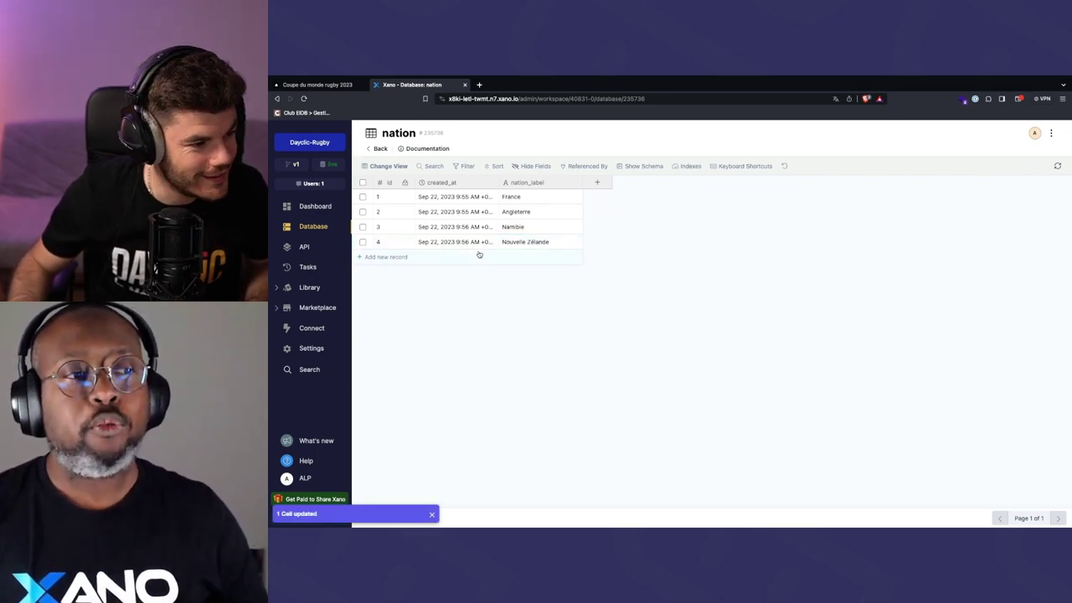
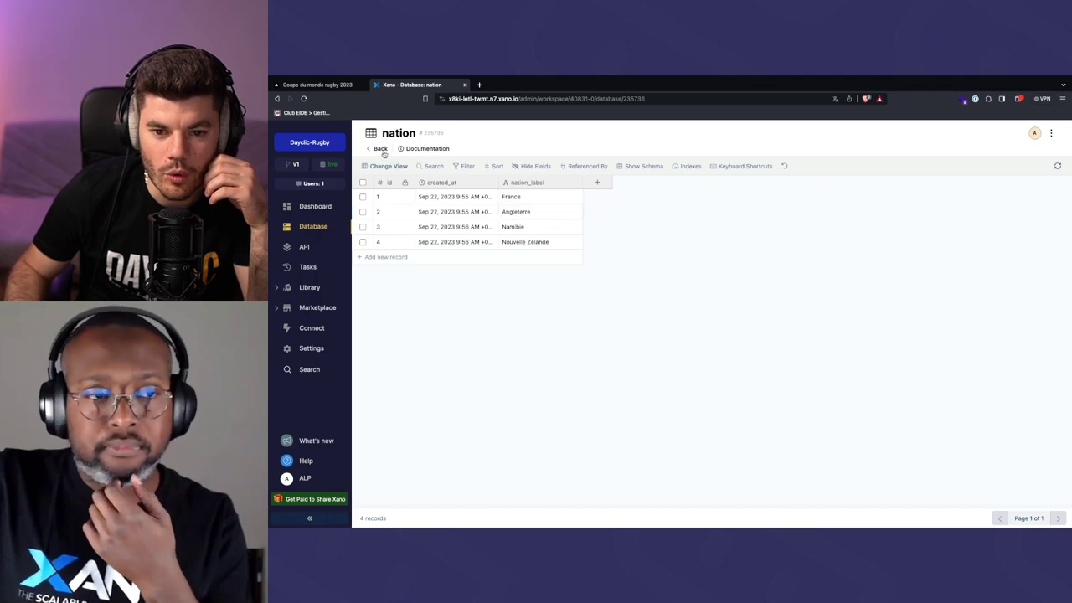
Open the position table from the database overview and add a record with the position_label Demi de mêlée
{"action": "left_click", "coordinate": [380, 149]}
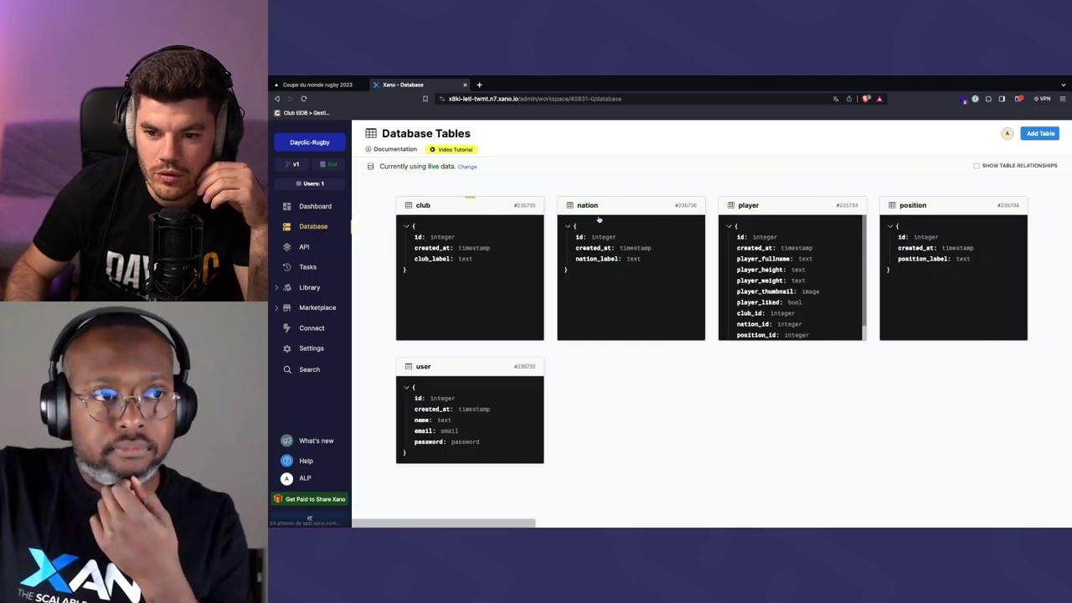
{"action": "left_click", "coordinate": [950, 213]}
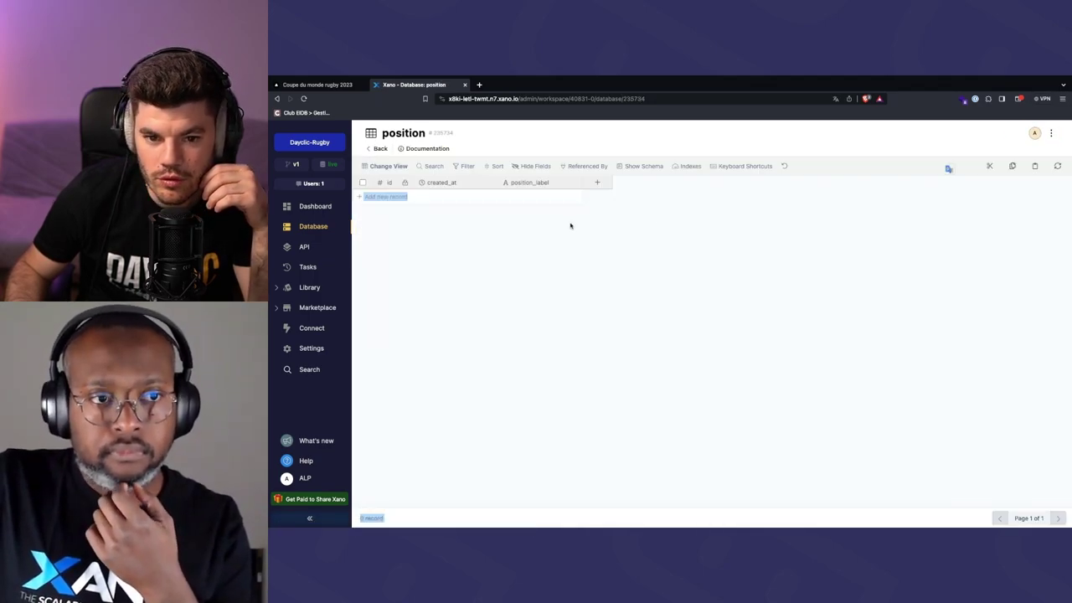
{"action": "left_click", "coordinate": [390, 197]}
{"action": "left_click", "coordinate": [531, 196]}
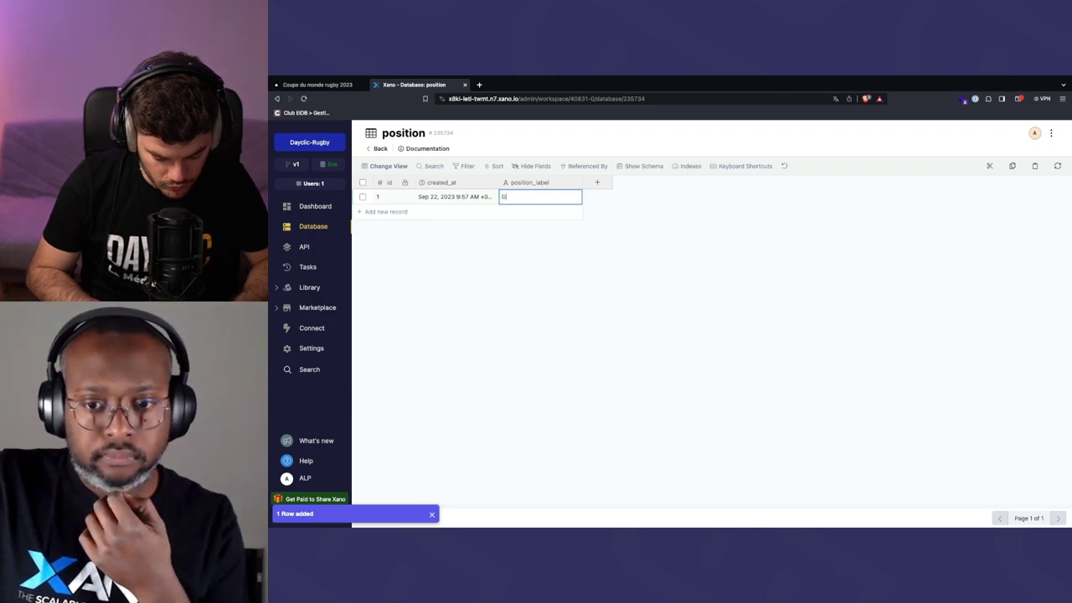
{"action": "type", "text": "Demi de mêlée"}
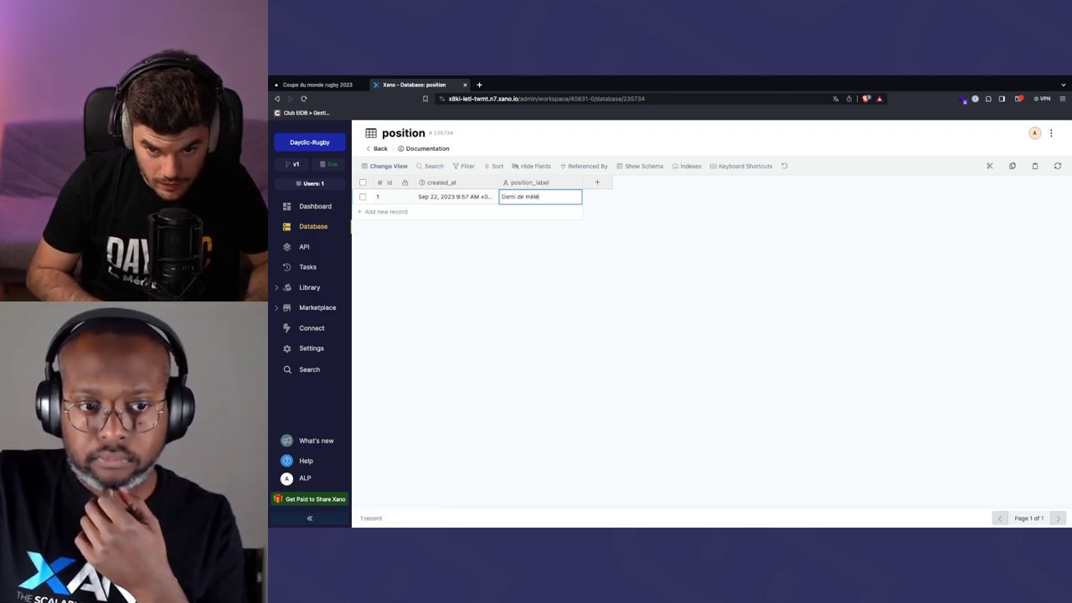
Add a second record to the position table with the position_label Demi d'ouverture
{"action": "left_click", "coordinate": [508, 212]}
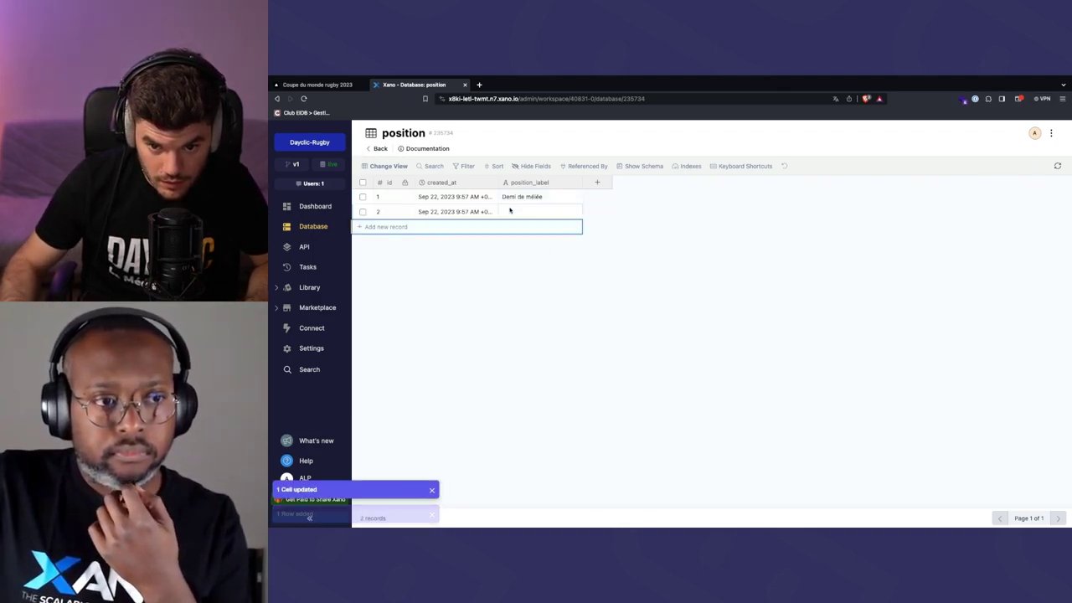
{"action": "left_click", "coordinate": [512, 211]}
{"action": "type", "text": "De"}
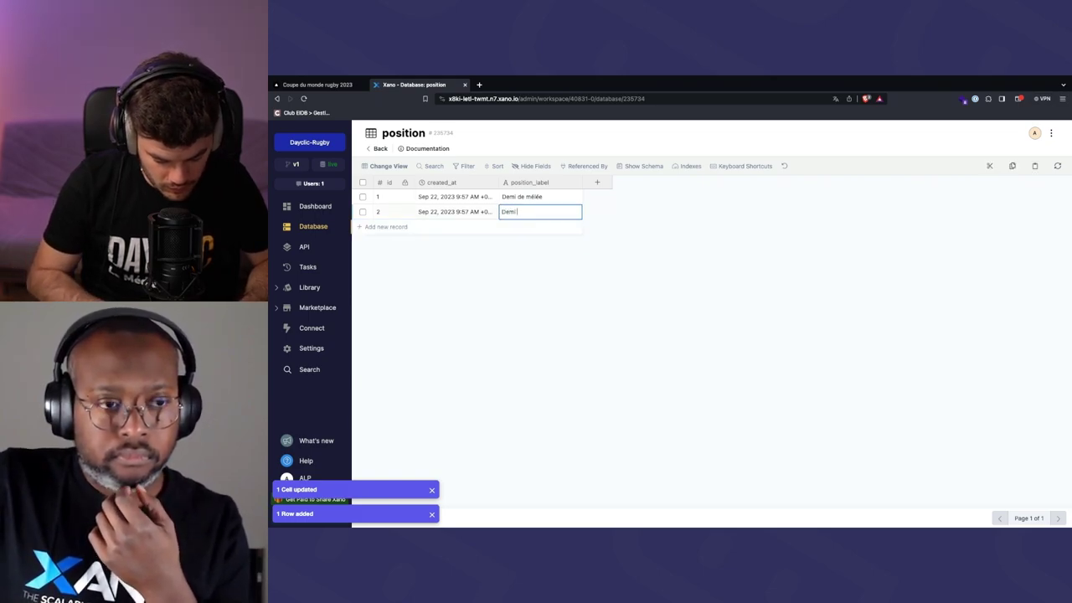
{"action": "type", "text": "mi d'ouverture"}
Add two more position records with the position_label values Centre and Arrière
{"action": "left_click", "coordinate": [523, 226]}
{"action": "left_click", "coordinate": [522, 226]}
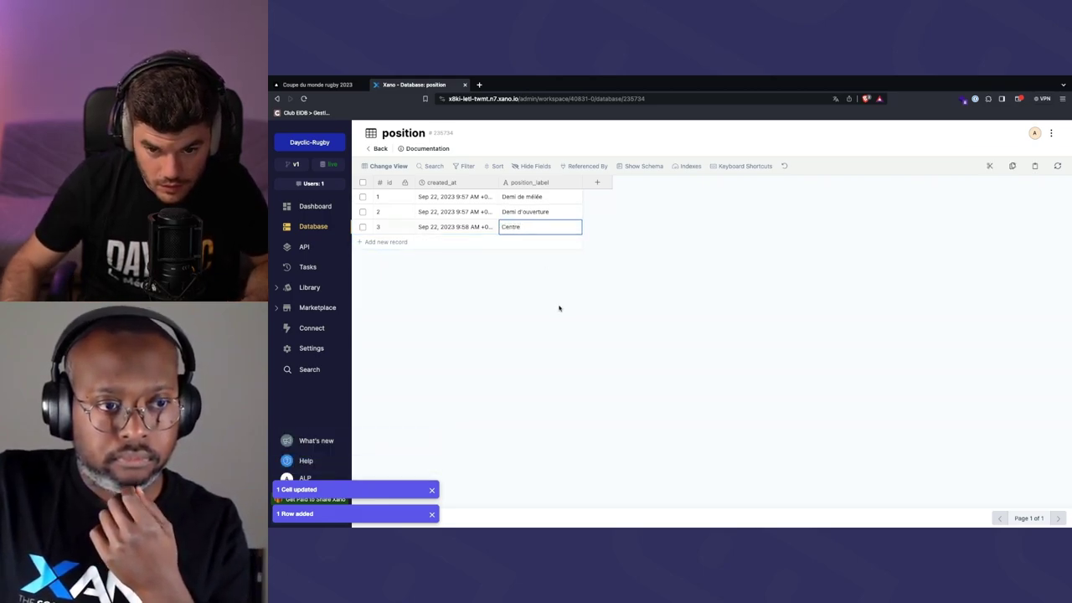
{"action": "left_click", "coordinate": [511, 241]}
{"action": "left_click", "coordinate": [512, 242]}
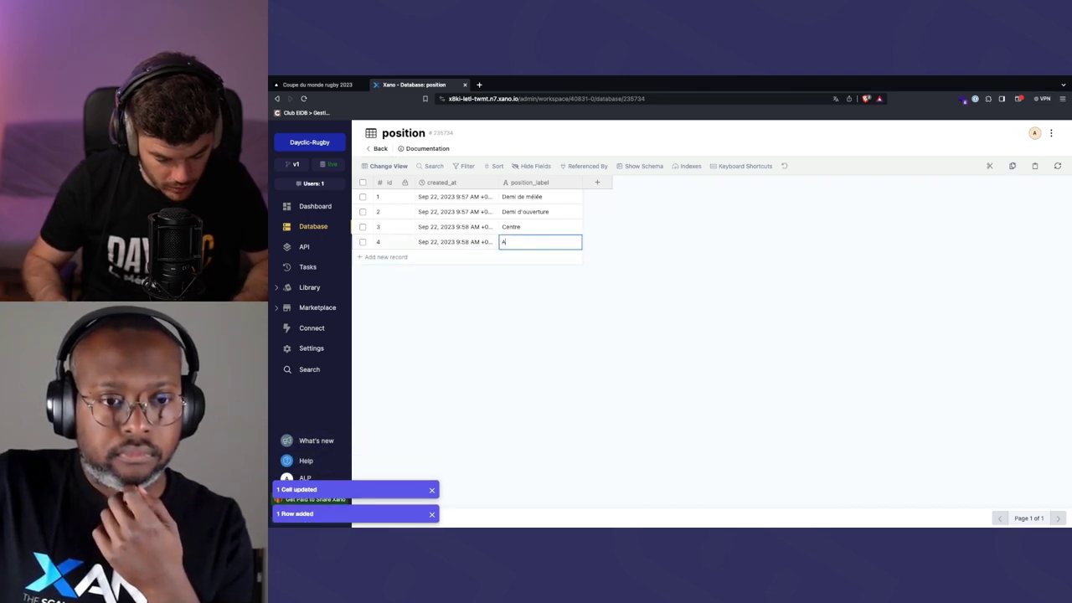
Add a fifth record to the position table with the position_label Deuxième ligne
{"action": "left_click", "coordinate": [524, 257]}
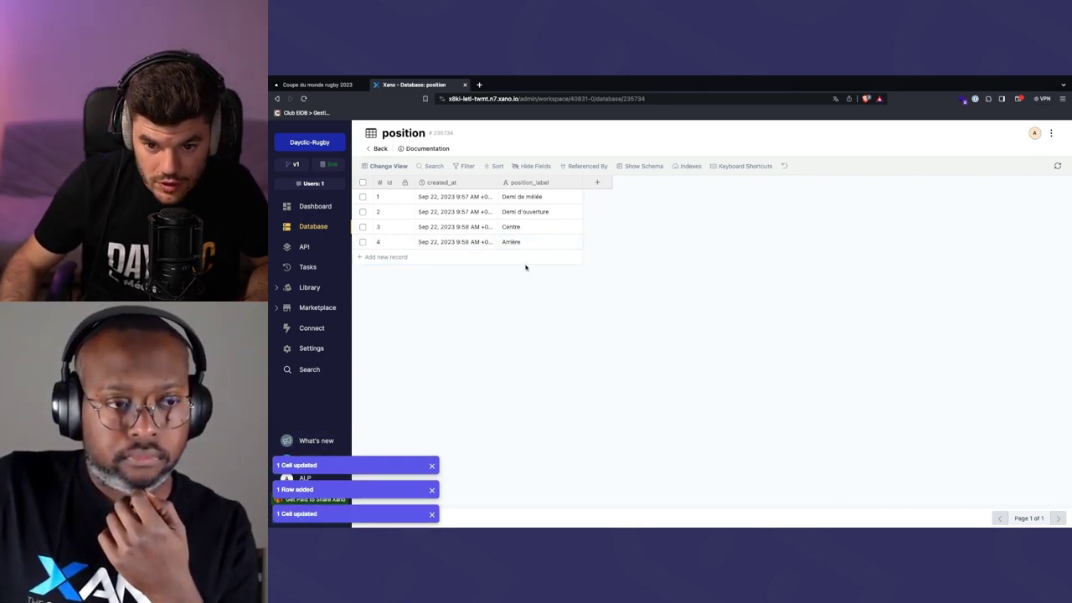
{"action": "left_click", "coordinate": [523, 256]}
{"action": "type", "text": "De"}
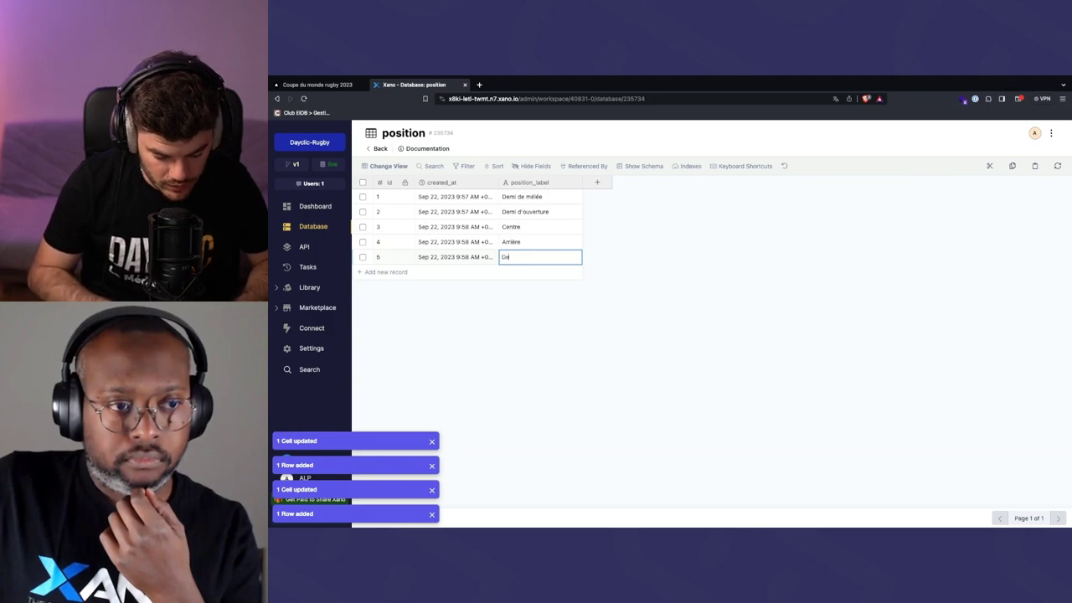
{"action": "type", "text": "uxième ligne"}
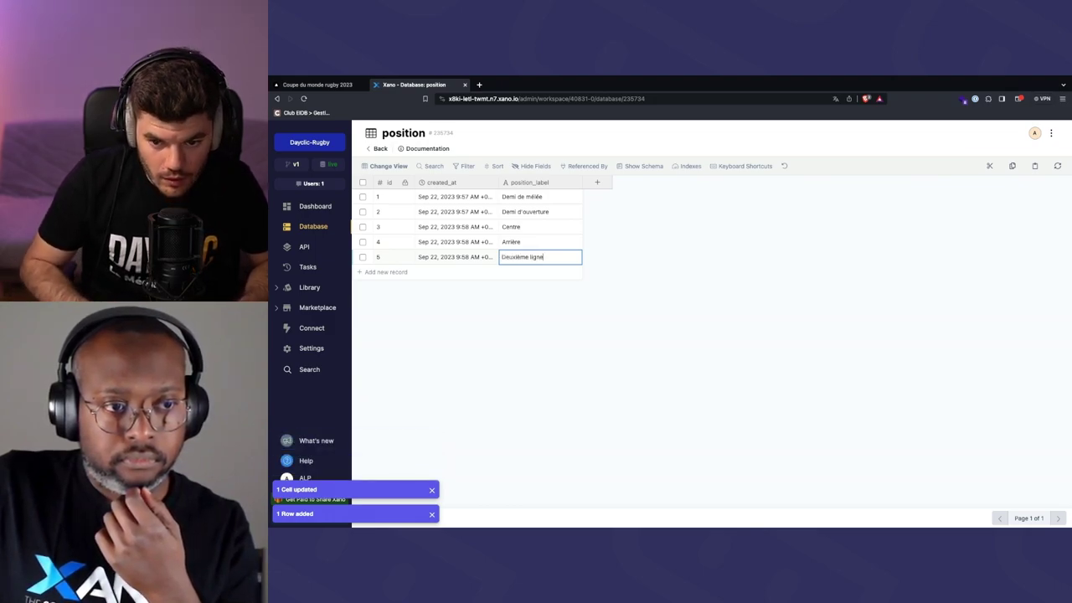
Add two more records to the position table, setting the position_label of the sixth to Troisième ligne and leaving the seventh blank
{"action": "left_click", "coordinate": [510, 289]}
{"action": "left_click", "coordinate": [512, 273]}
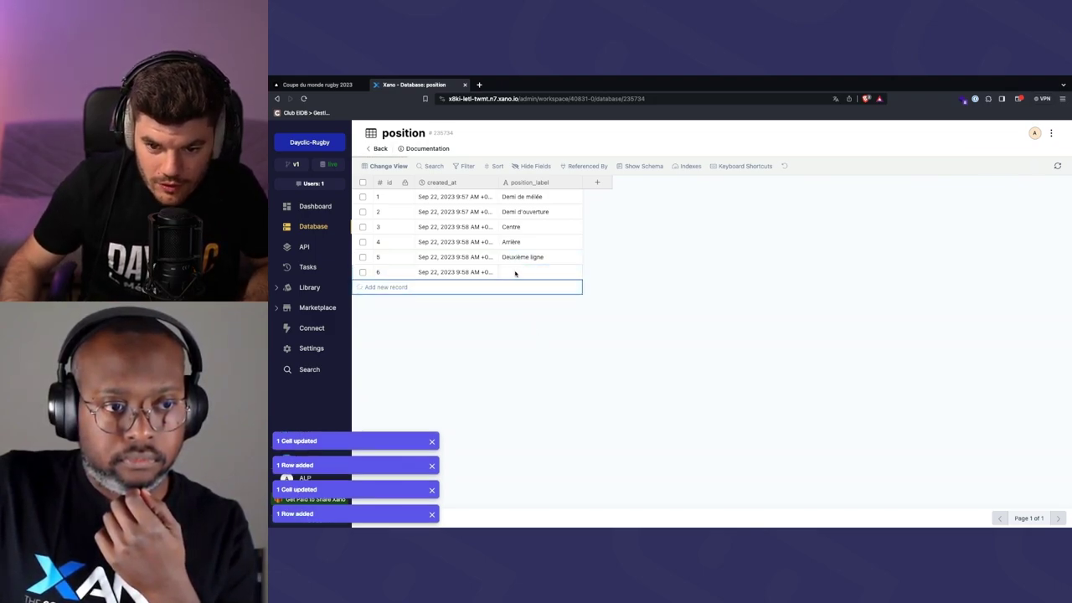
{"action": "left_click", "coordinate": [533, 272]}
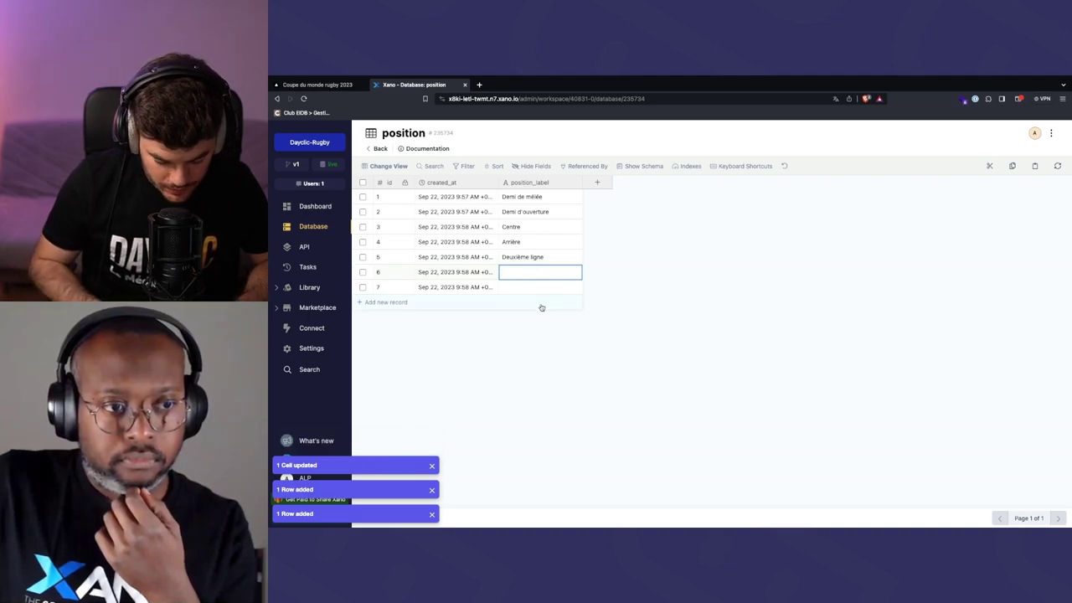
{"action": "type", "text": "Troisiè"}
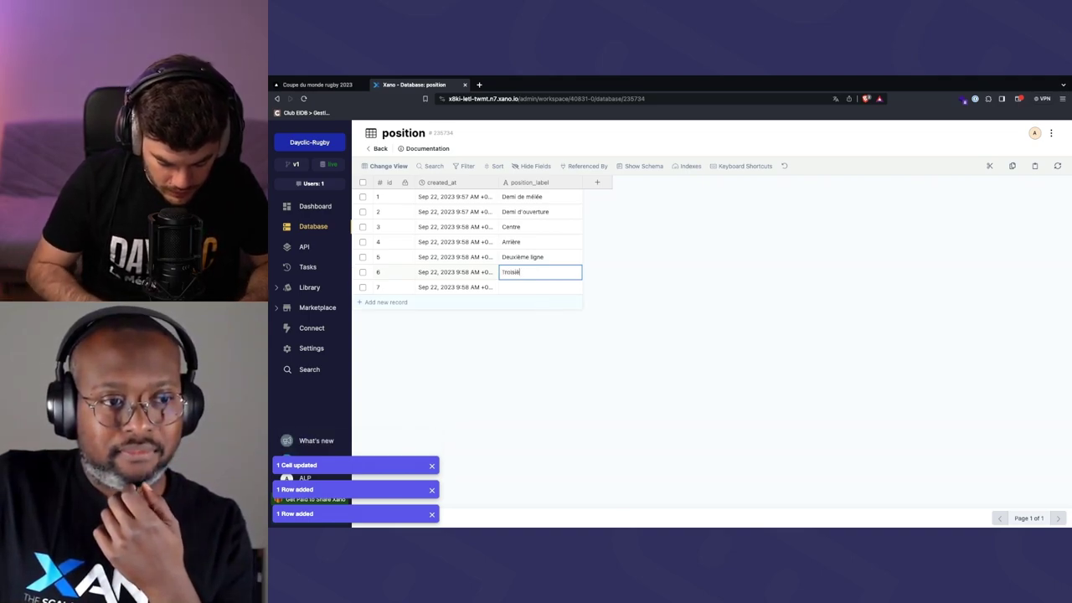
{"action": "type", "text": "me ligne"}
{"action": "left_click", "coordinate": [598, 330]}
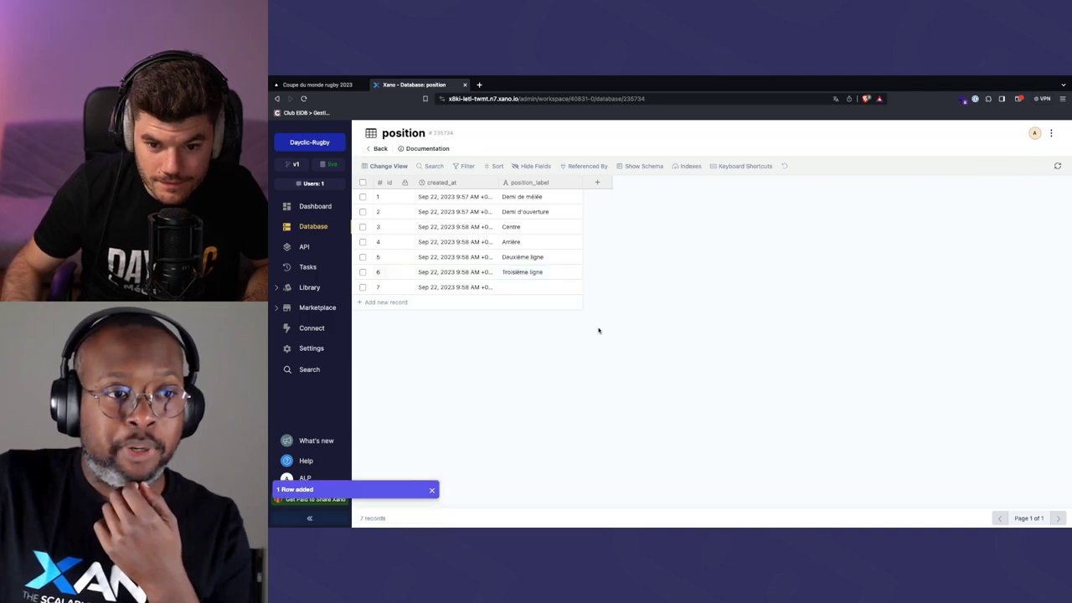
Delete the blank seventh record from the position table
{"action": "right_click", "coordinate": [528, 287]}
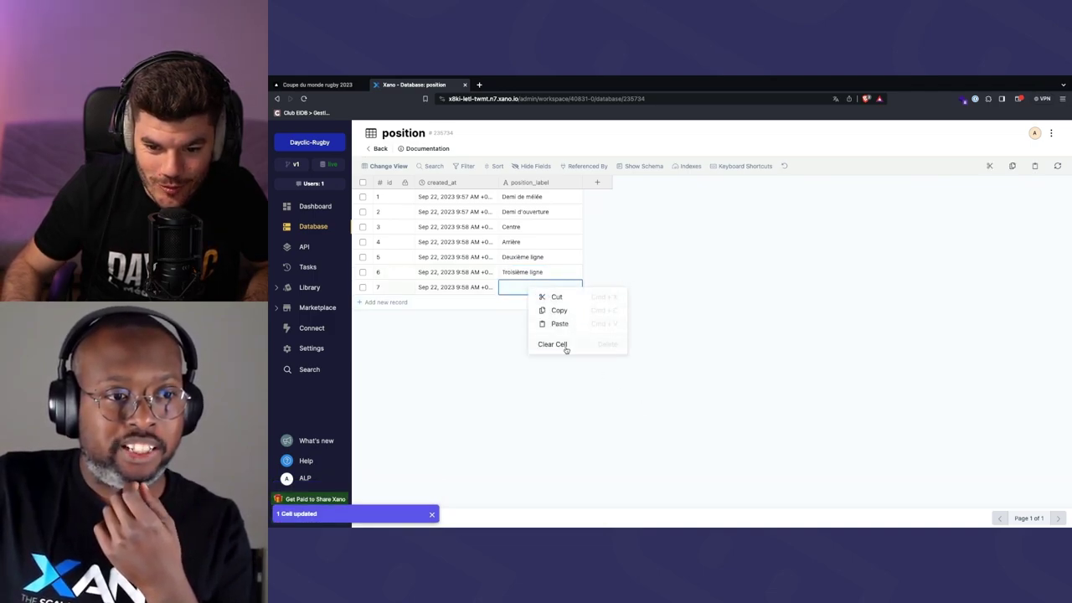
{"action": "left_click", "coordinate": [505, 287]}
{"action": "right_click", "coordinate": [508, 290]}
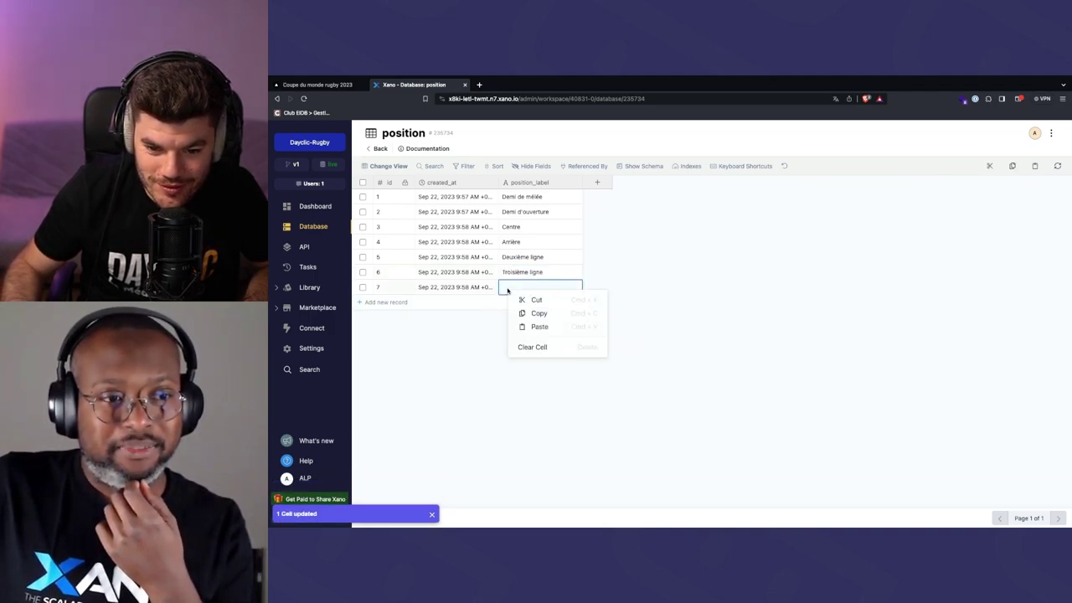
{"action": "left_click", "coordinate": [541, 347]}
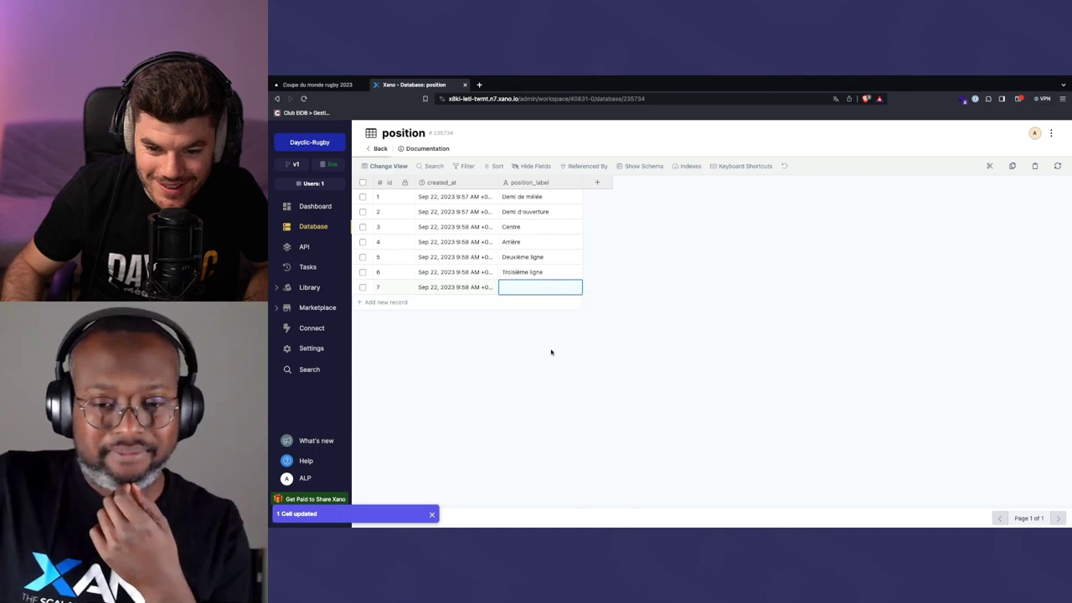
{"action": "left_click", "coordinate": [363, 287]}
{"action": "left_click", "coordinate": [437, 166]}
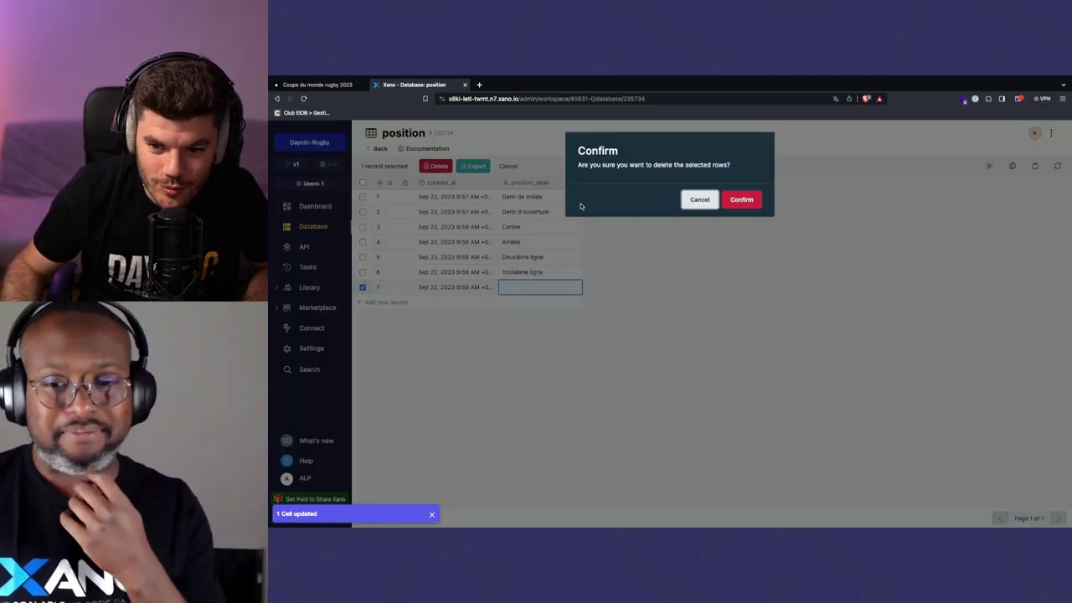
{"action": "left_click", "coordinate": [742, 199]}
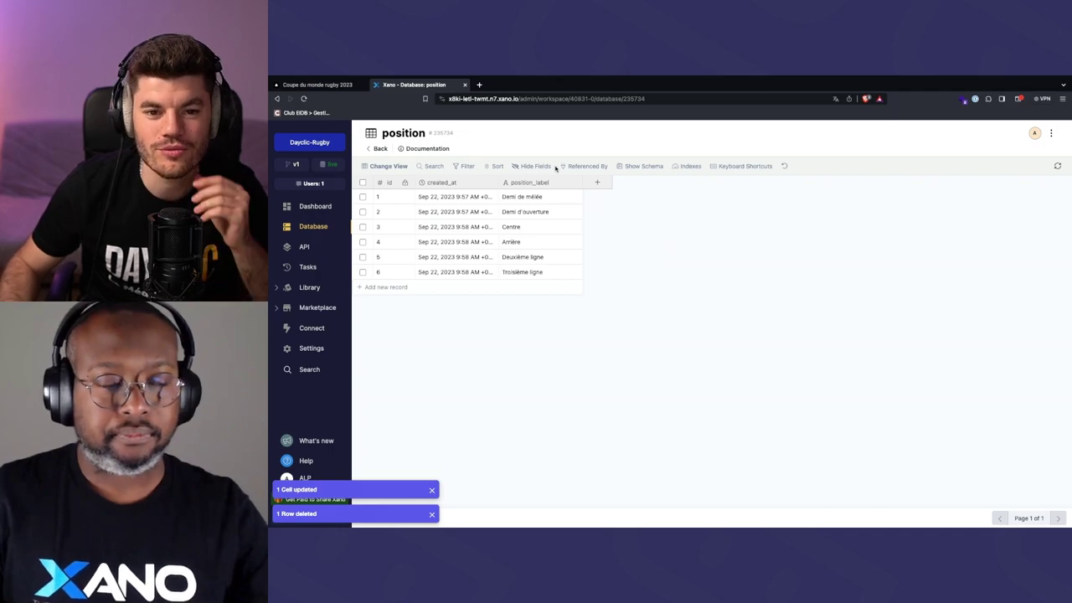
Add a first record to the player table with the player_fullname Antoine DUPOND
{"action": "left_click", "coordinate": [381, 148]}
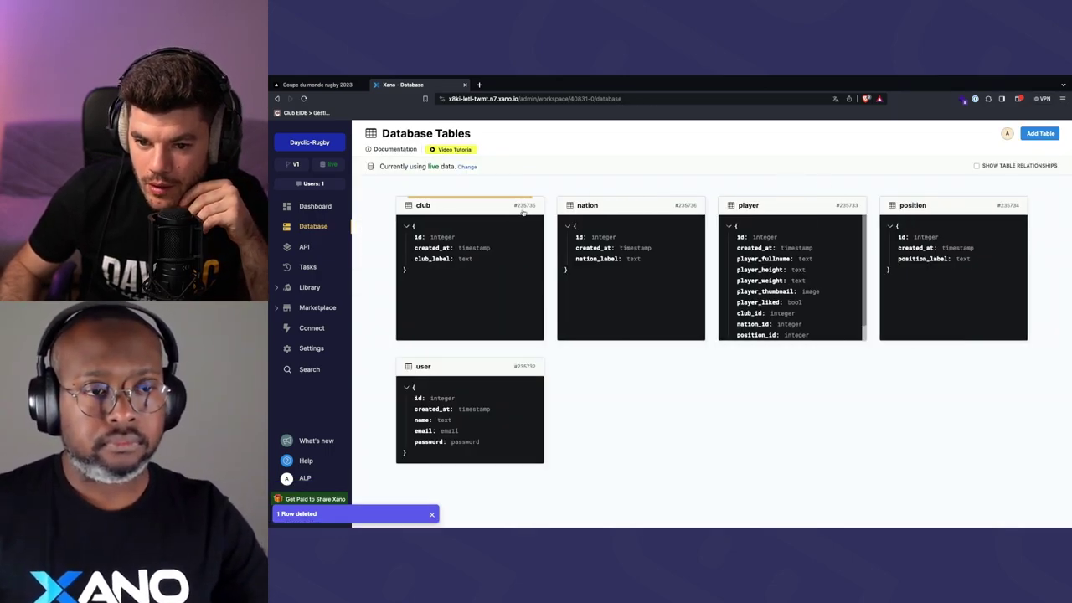
{"action": "left_click", "coordinate": [814, 205]}
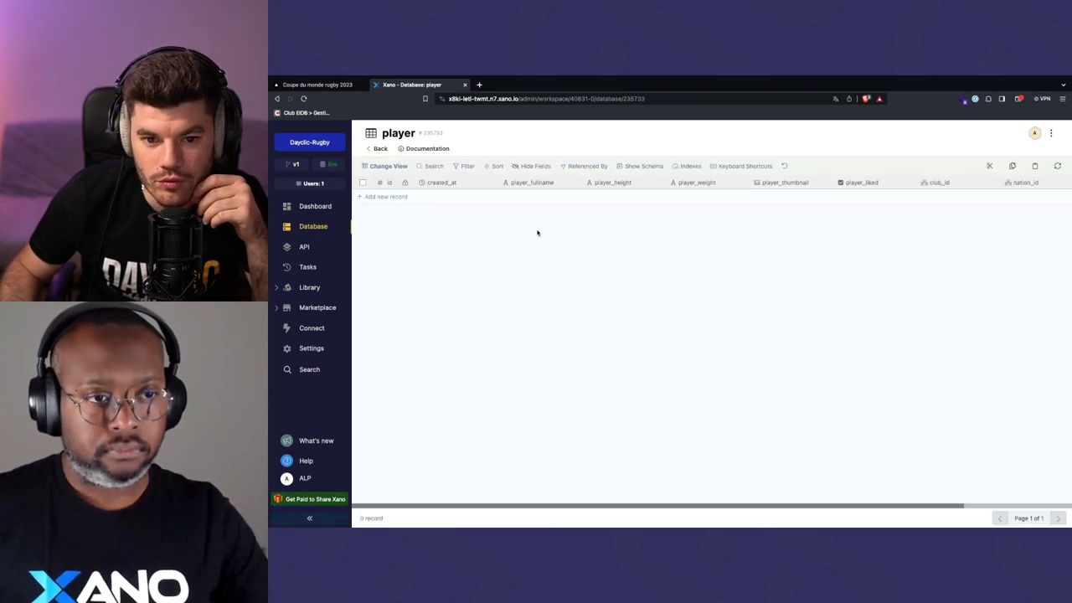
{"action": "left_click", "coordinate": [377, 196]}
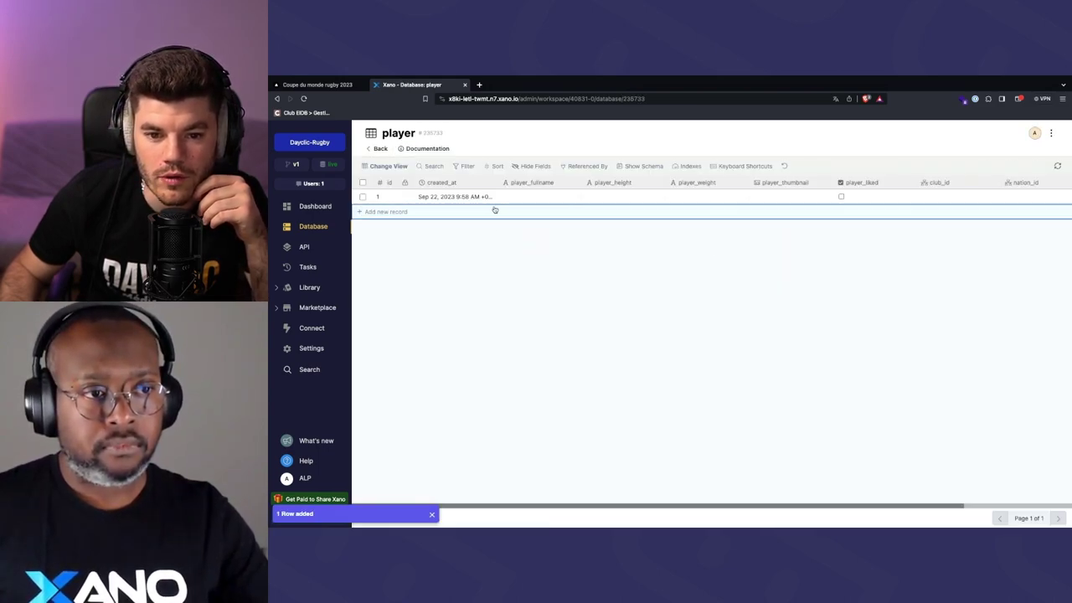
{"action": "left_click", "coordinate": [516, 198]}
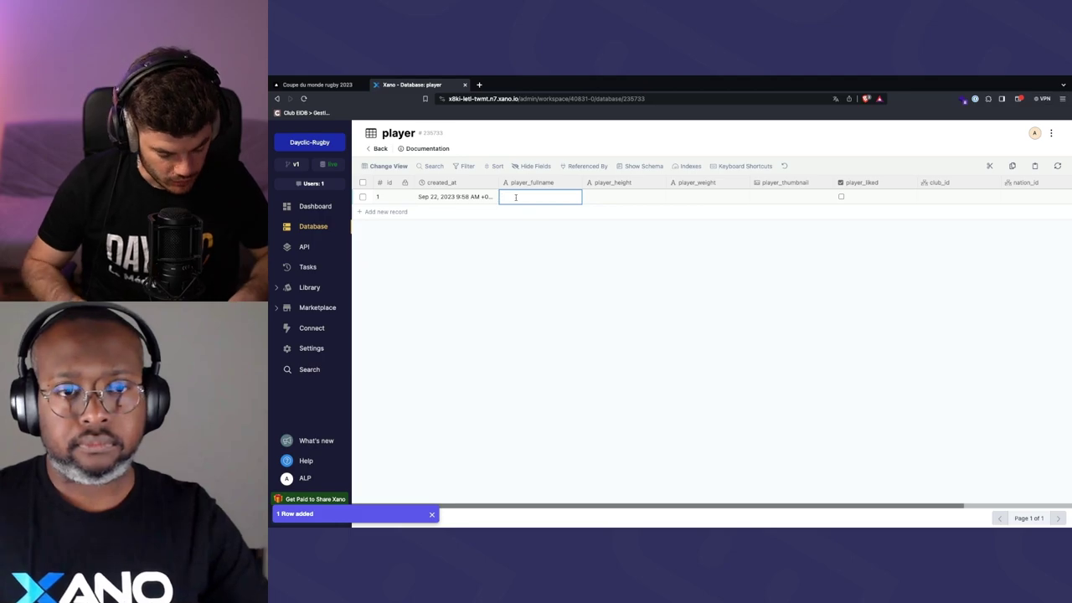
{"action": "type", "text": "Antoine DUPOND"}
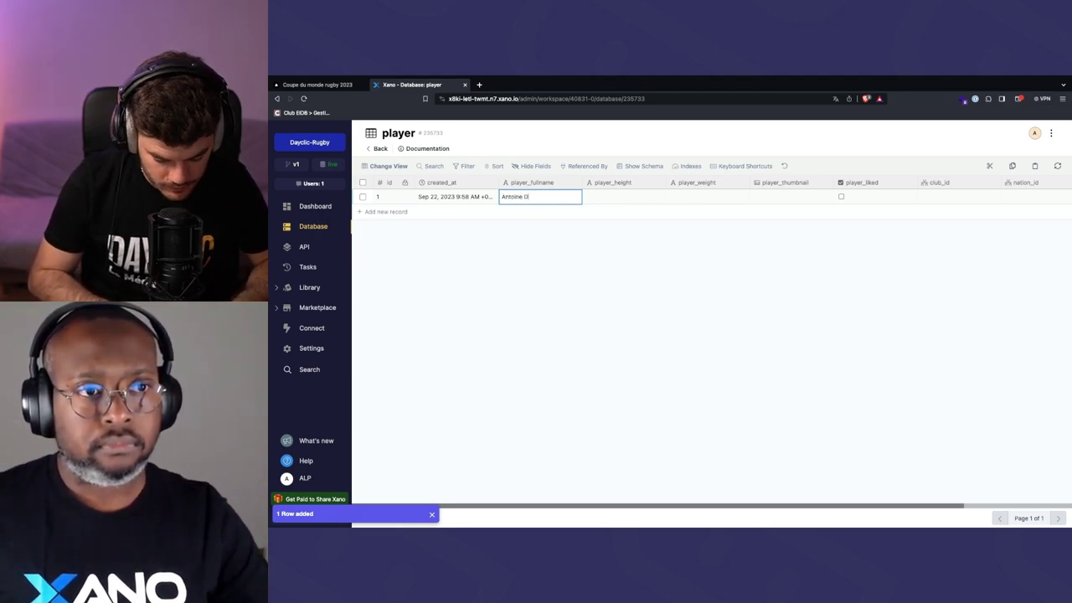
{"action": "left_click", "coordinate": [624, 196]}
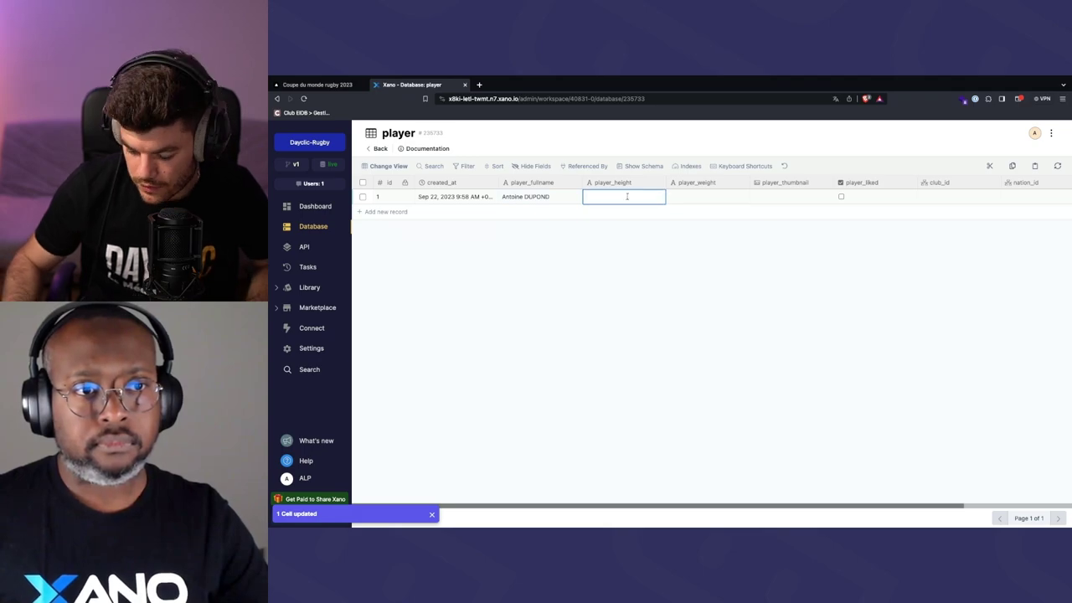
Search the web for "Antoine DUPOND wiki" in a separate tab and look up the player's details in the French Wikipedia article
{"action": "double_click", "coordinate": [529, 196]}
{"action": "key", "text": "super+c"}
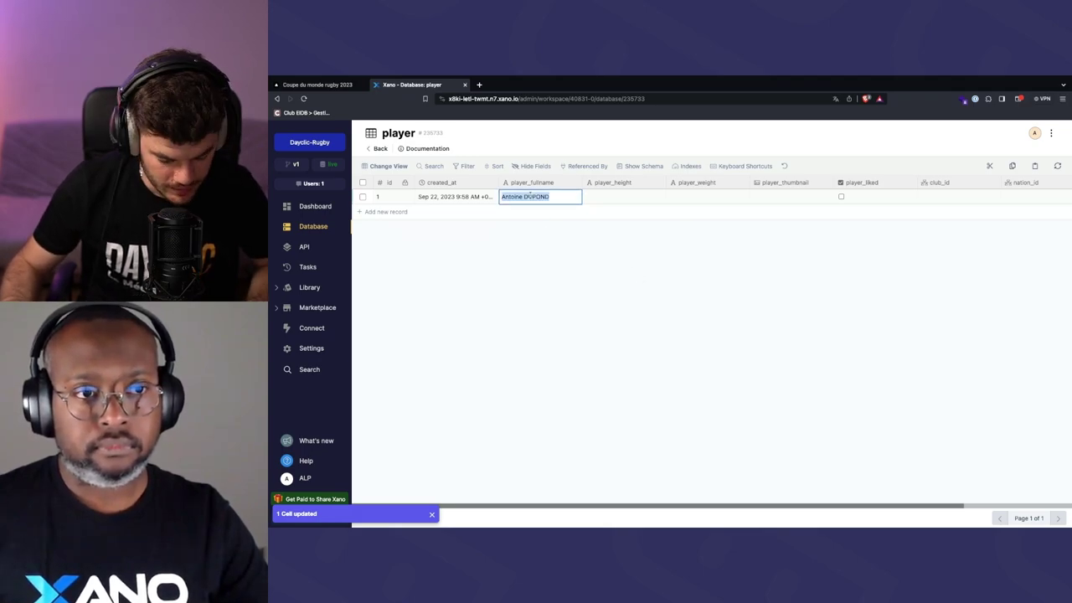
{"action": "key", "text": "super+t"}
{"action": "key", "text": "super+v"}
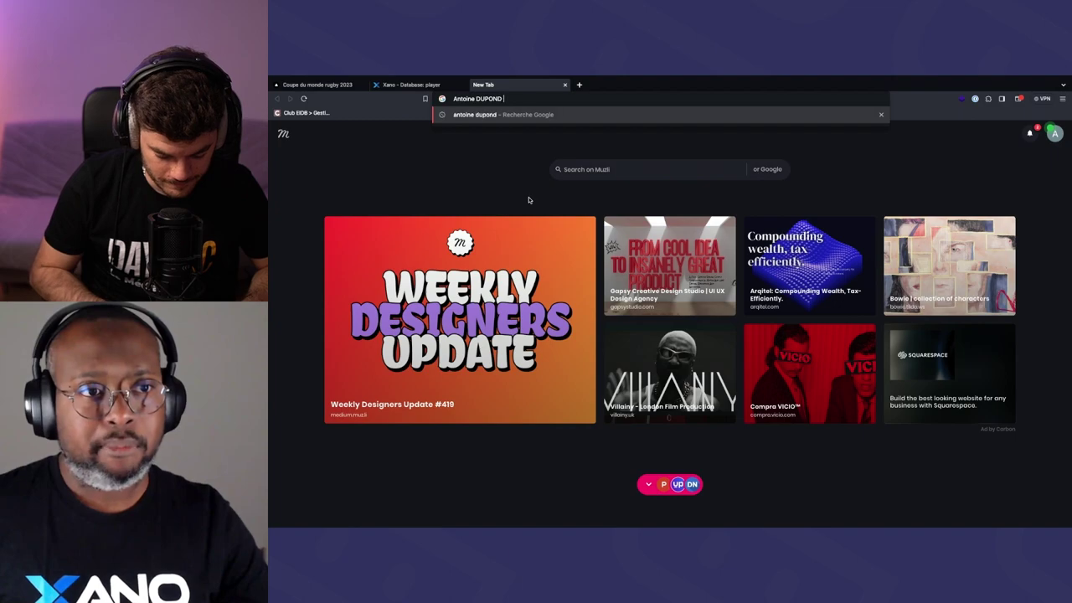
{"action": "type", "text": "wiki"}
{"action": "key", "text": "Return"}
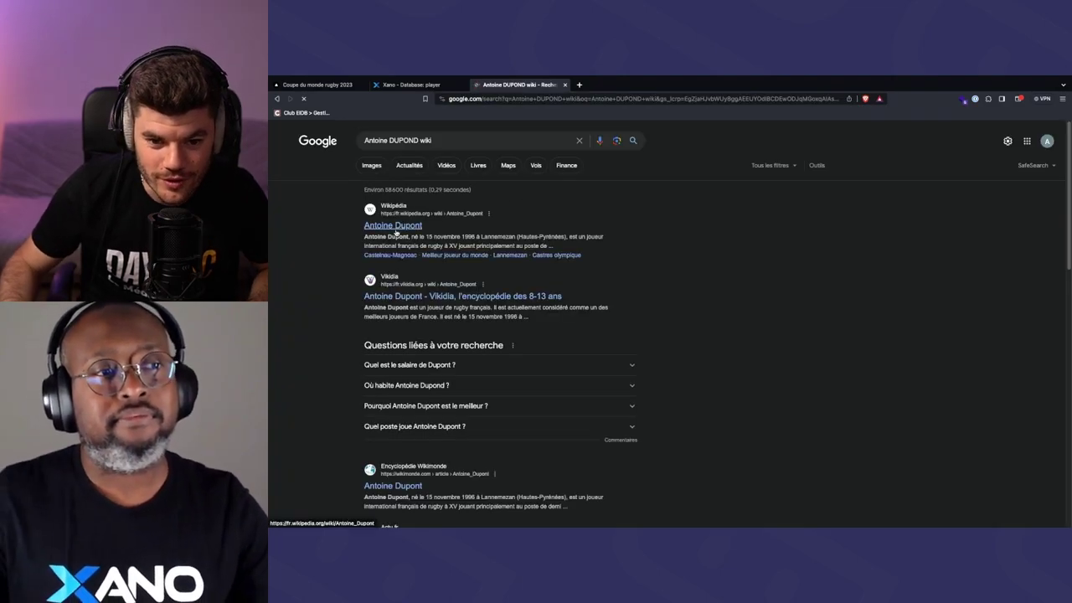
{"action": "left_click", "coordinate": [387, 226]}
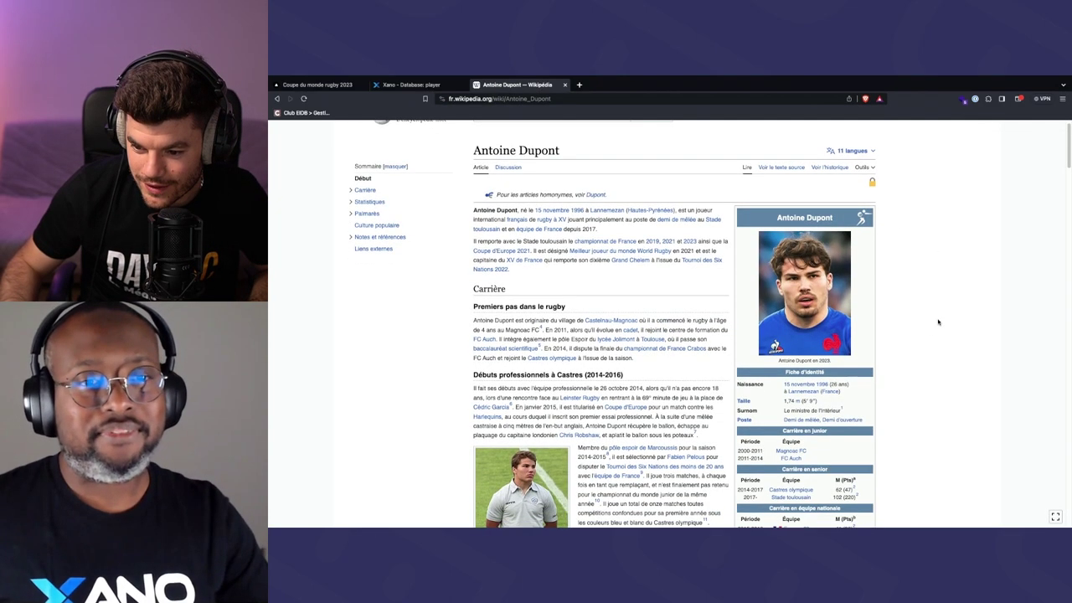
{"action": "scroll", "coordinate": [879, 327], "scroll_direction": "down", "scroll_amount": 2}
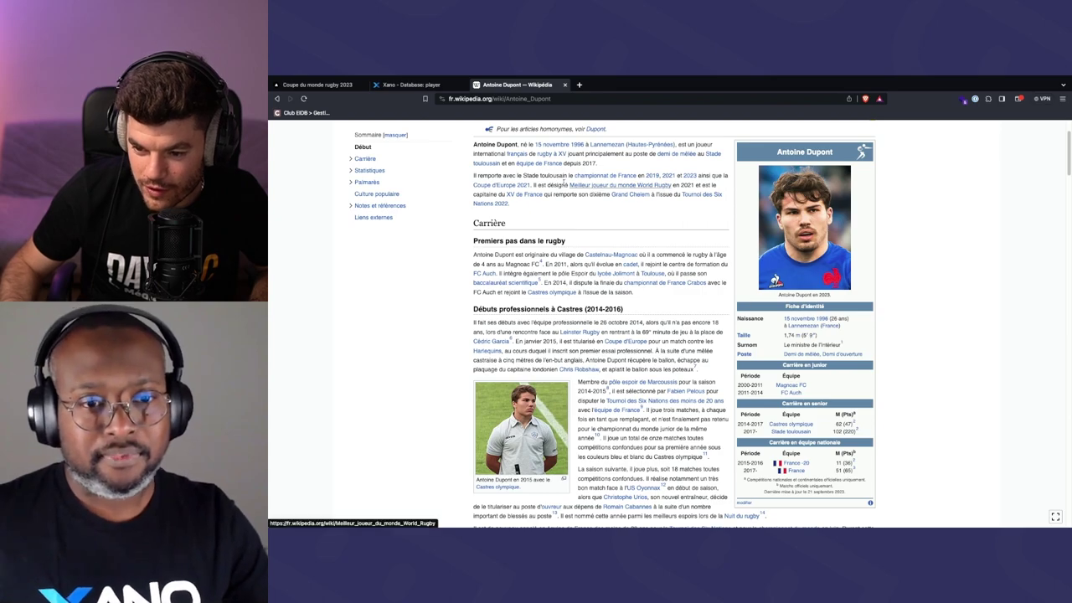
{"action": "scroll", "coordinate": [578, 196], "scroll_direction": "down", "scroll_amount": 1}
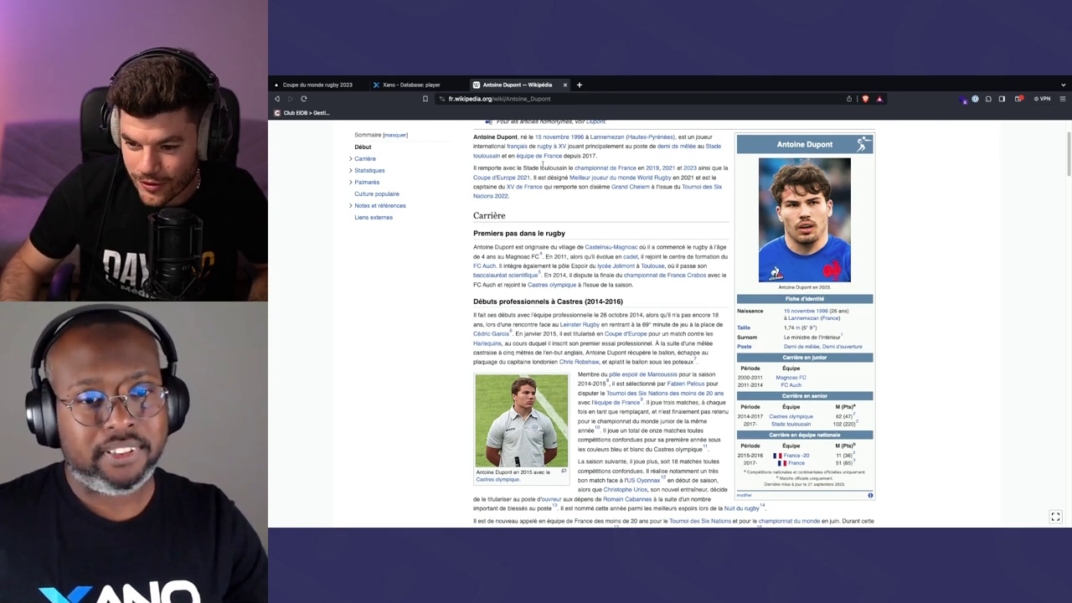
Return to Xano and set the player_height of the first player record to 1.74
{"action": "mouse_move", "coordinate": [417, 79]}
{"action": "left_click", "coordinate": [414, 106]}
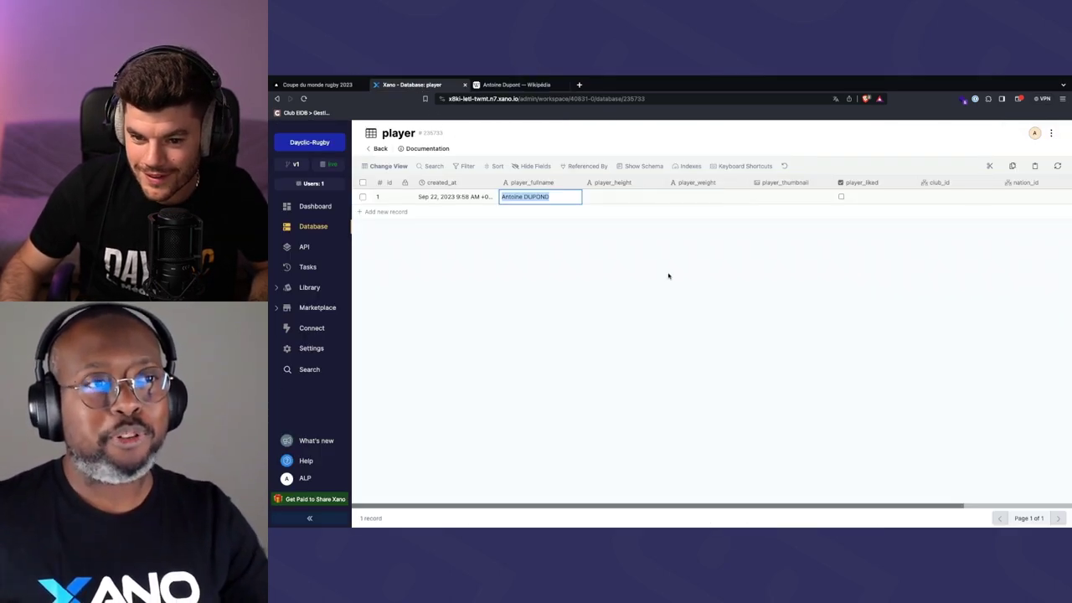
{"action": "left_click", "coordinate": [625, 196]}
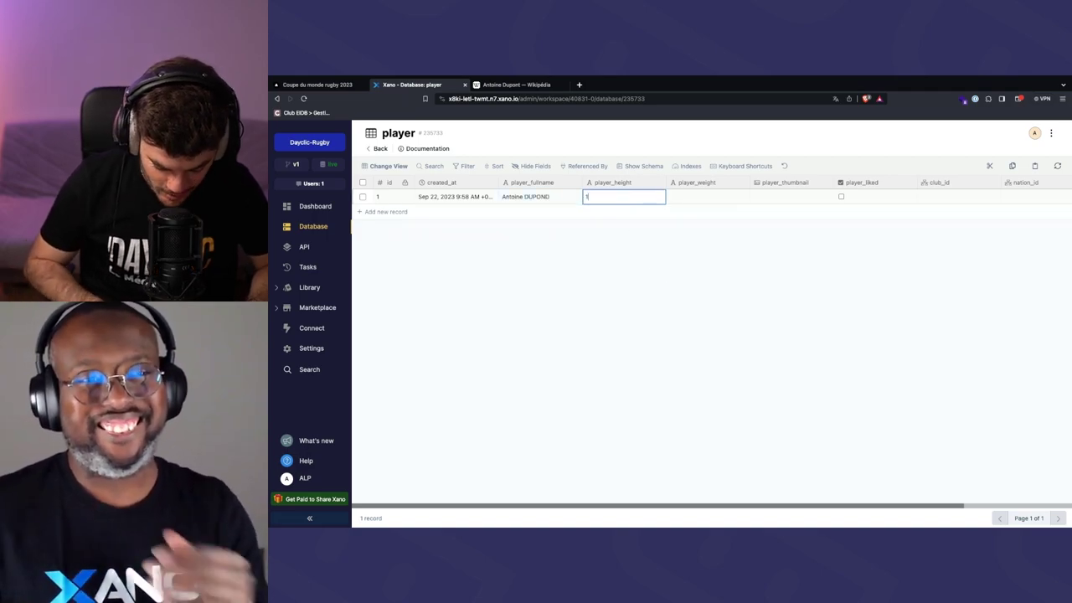
{"action": "type", "text": "1.74"}
{"action": "key", "text": "Tab"}
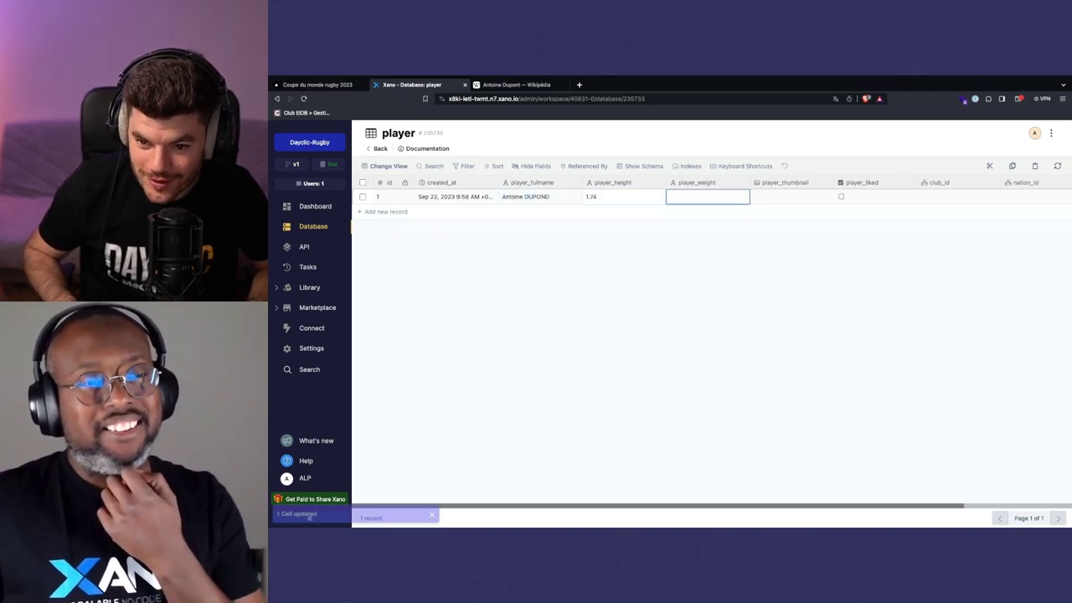
Check the Wikipedia article for the player's weight and set player_weight to 80 in the Xano record
{"action": "left_click", "coordinate": [526, 85]}
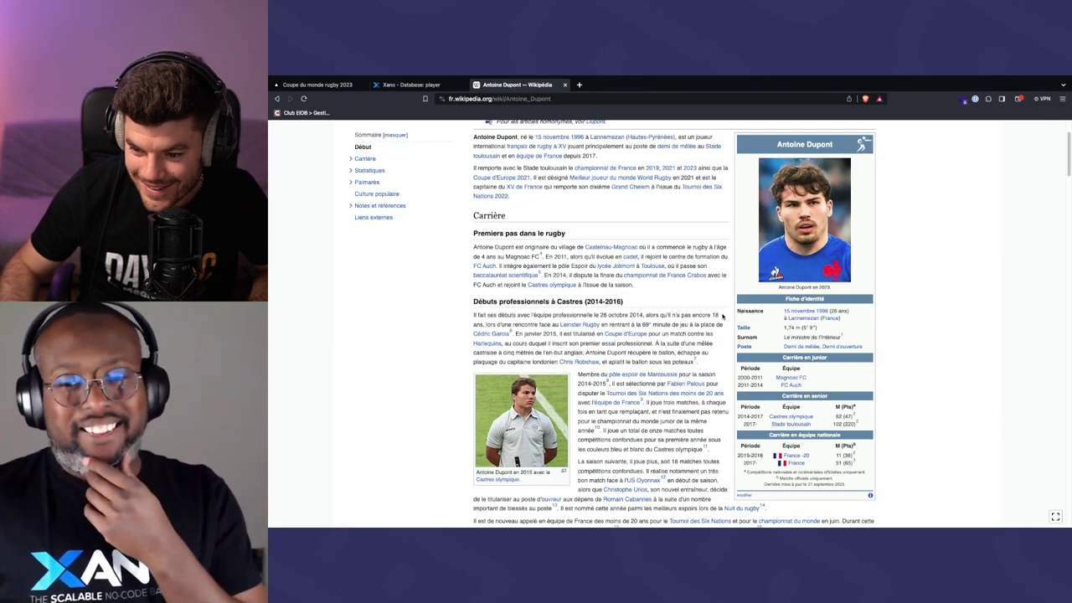
{"action": "scroll", "coordinate": [719, 310], "scroll_direction": "down", "scroll_amount": 1}
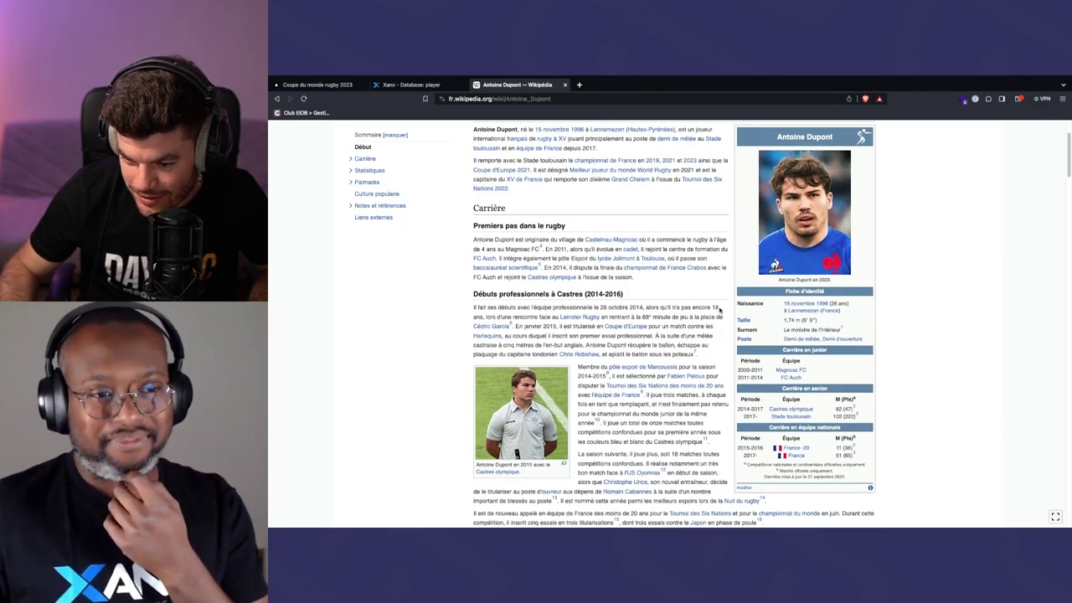
{"action": "scroll", "coordinate": [692, 284], "scroll_direction": "up", "scroll_amount": 1}
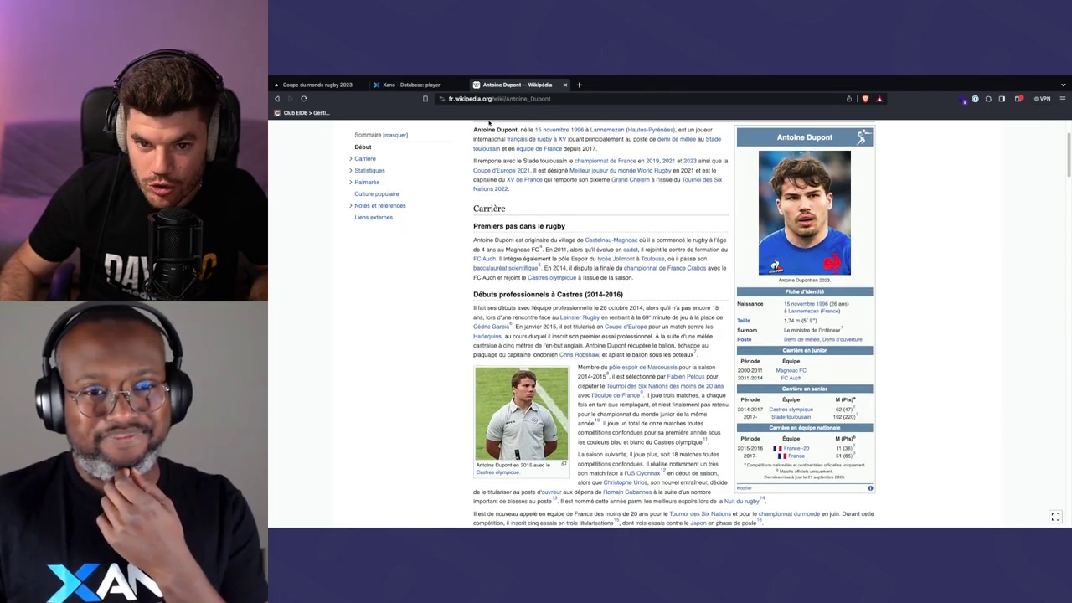
{"action": "key", "text": "ctrl+shift+Tab"}
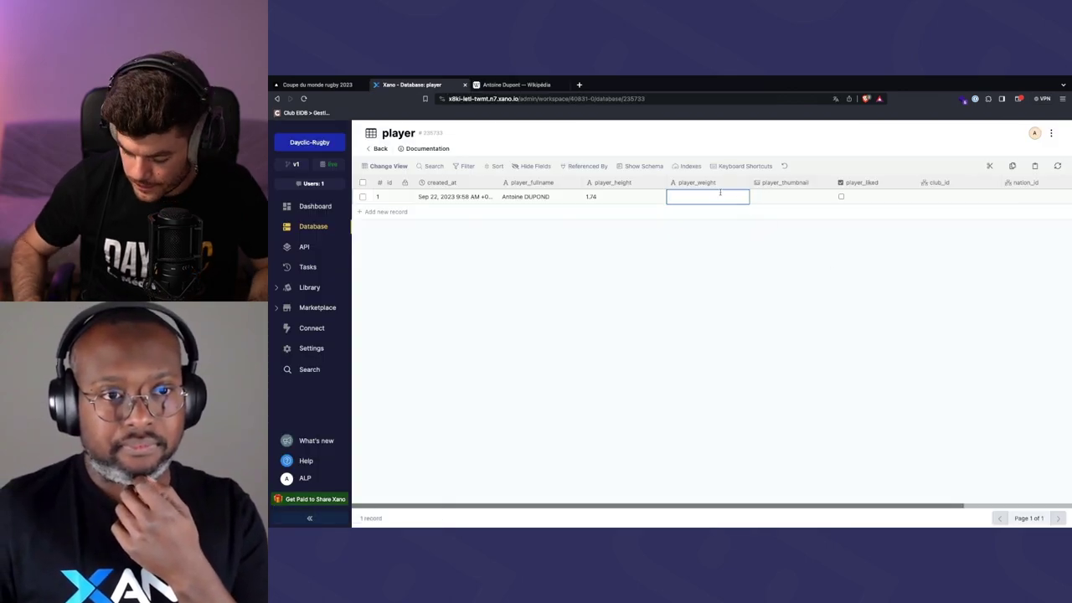
{"action": "type", "text": "80"}
{"action": "left_click", "coordinate": [829, 371]}
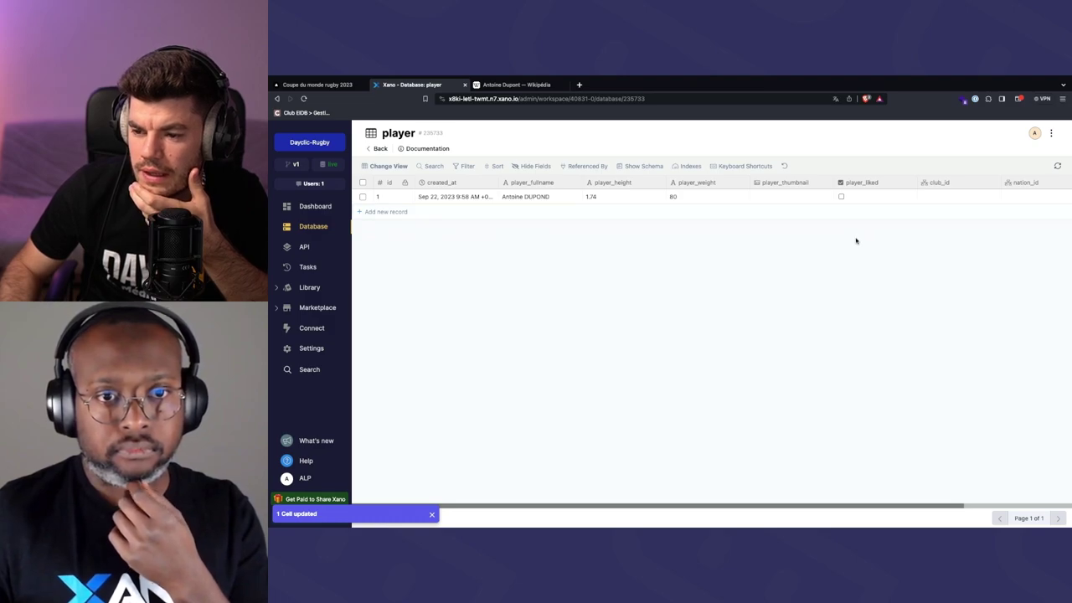
Link the player record to the club Stade Toulousain through club_id
{"action": "scroll", "coordinate": [855, 196], "scroll_direction": "right", "scroll_amount": 2}
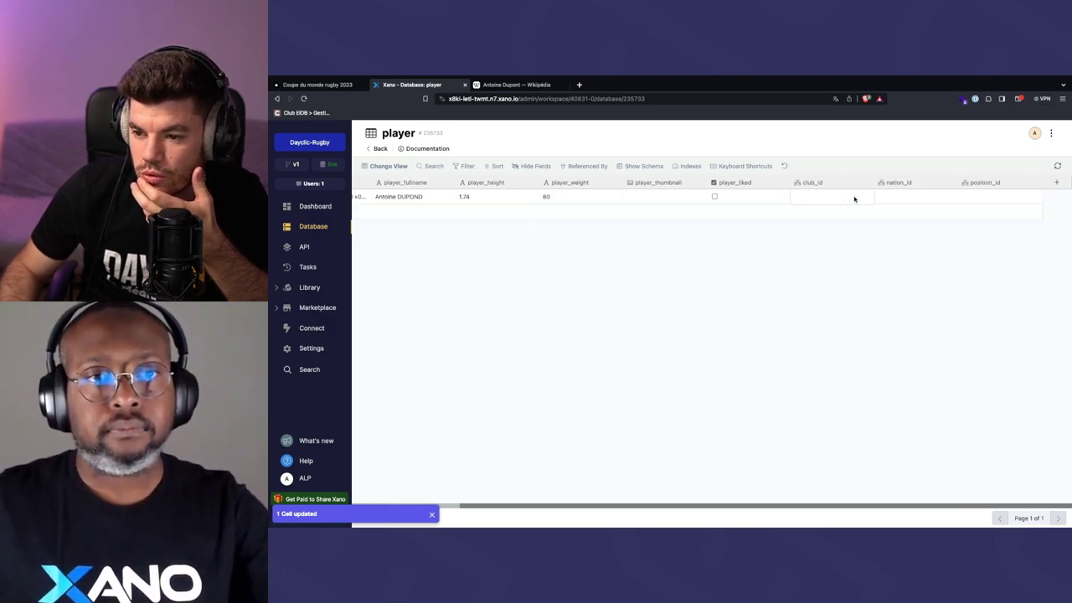
{"action": "left_click", "coordinate": [855, 198]}
{"action": "left_click", "coordinate": [846, 200]}
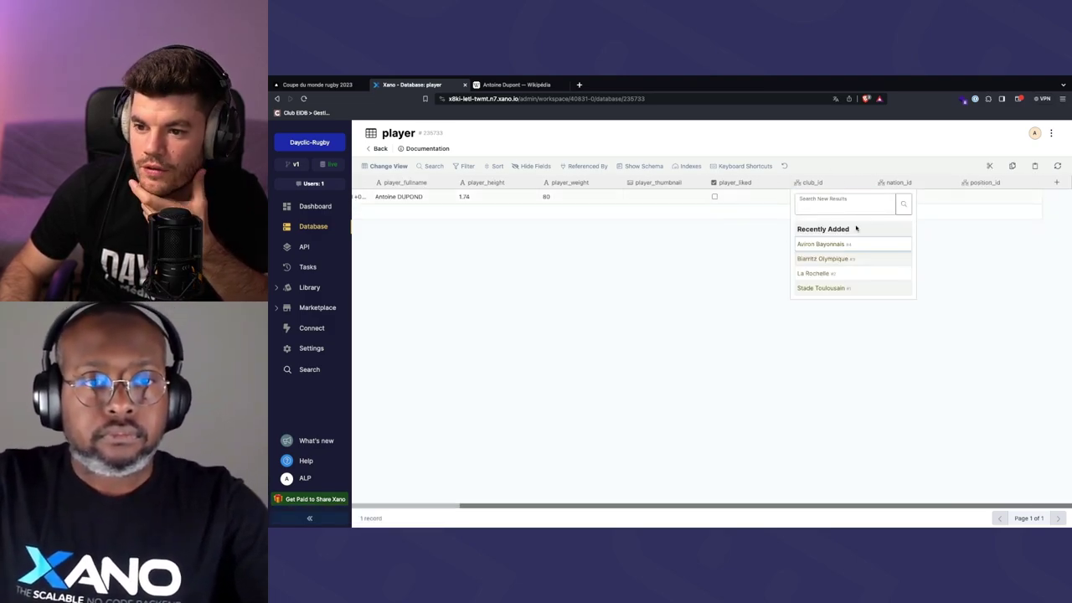
{"action": "left_click", "coordinate": [776, 229]}
{"action": "left_click", "coordinate": [836, 198]}
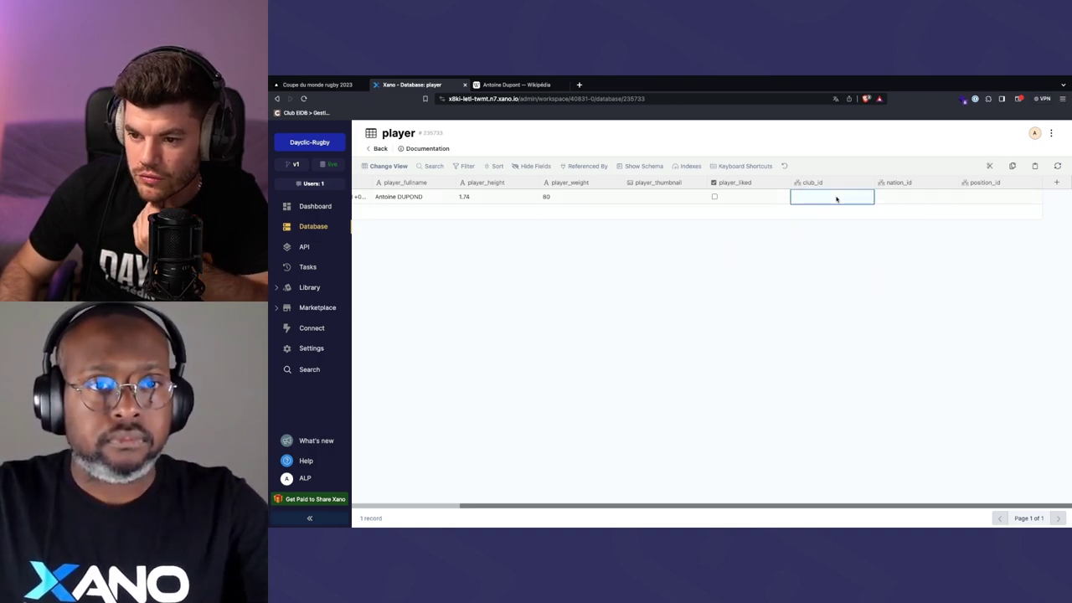
{"action": "left_click", "coordinate": [836, 199]}
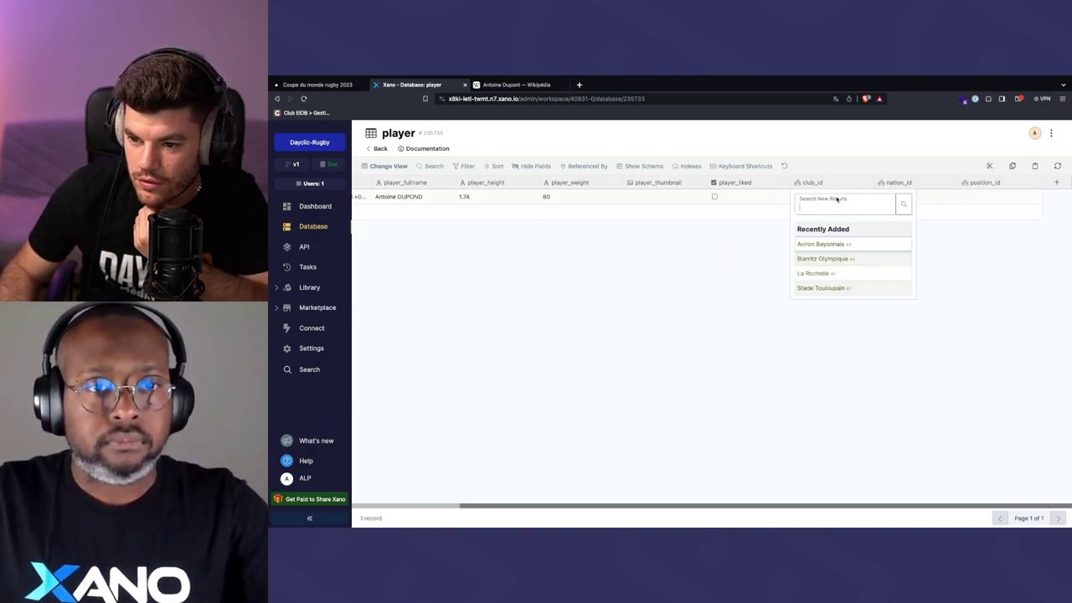
{"action": "left_click", "coordinate": [826, 288]}
Link the player record to the nation France through nation_id
{"action": "left_click", "coordinate": [909, 196]}
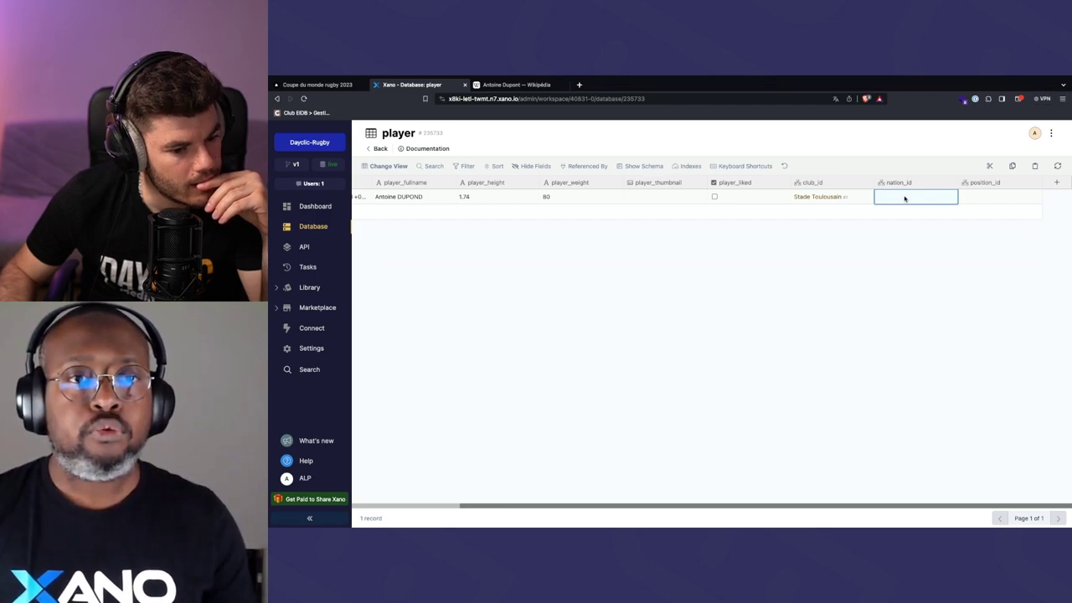
{"action": "left_click", "coordinate": [903, 200]}
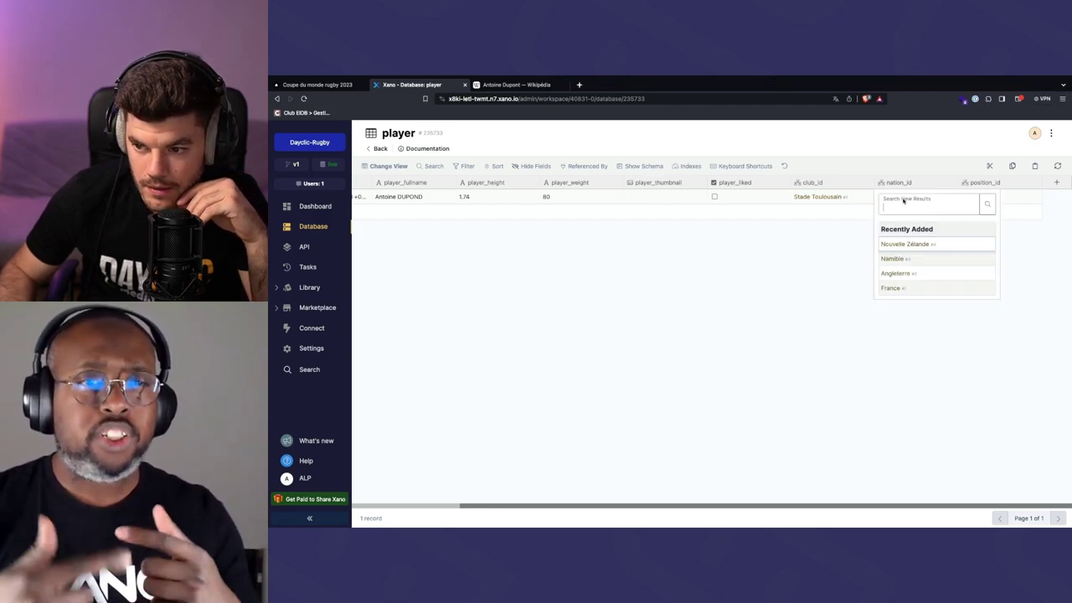
{"action": "left_click", "coordinate": [895, 288]}
Check the Wikipedia article for the player's position and link the first Xano record to Demi de mêlée through position_id
{"action": "left_click", "coordinate": [985, 201]}
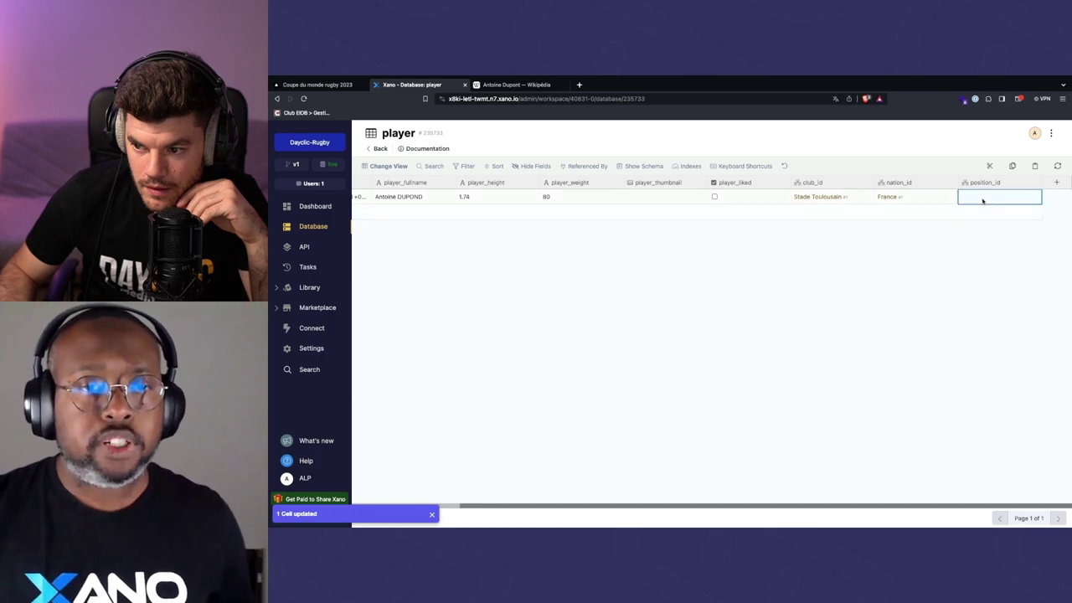
{"action": "left_click", "coordinate": [984, 201]}
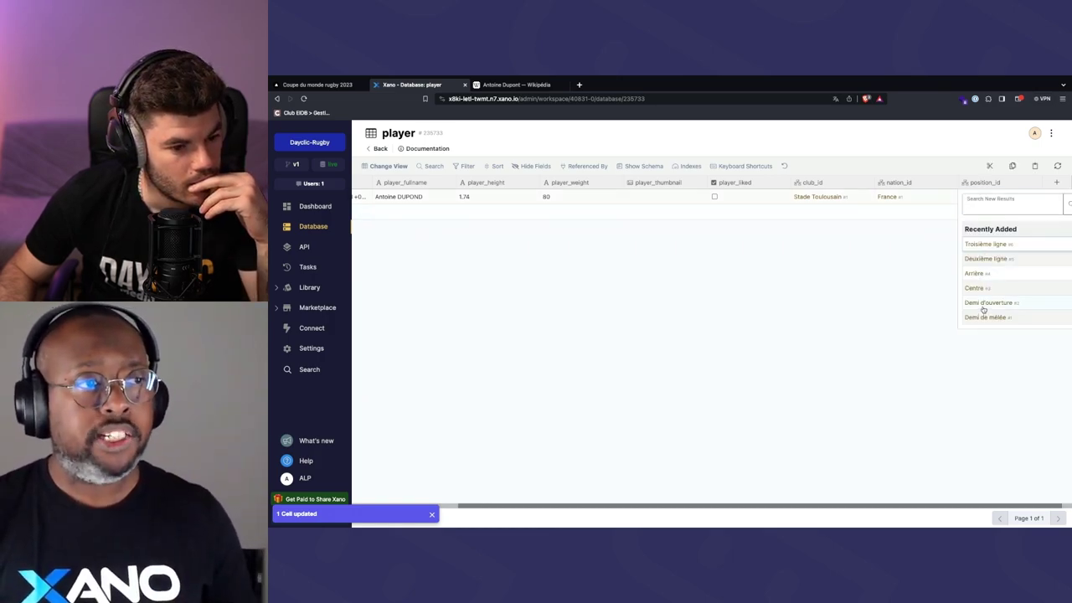
{"action": "left_click", "coordinate": [505, 85]}
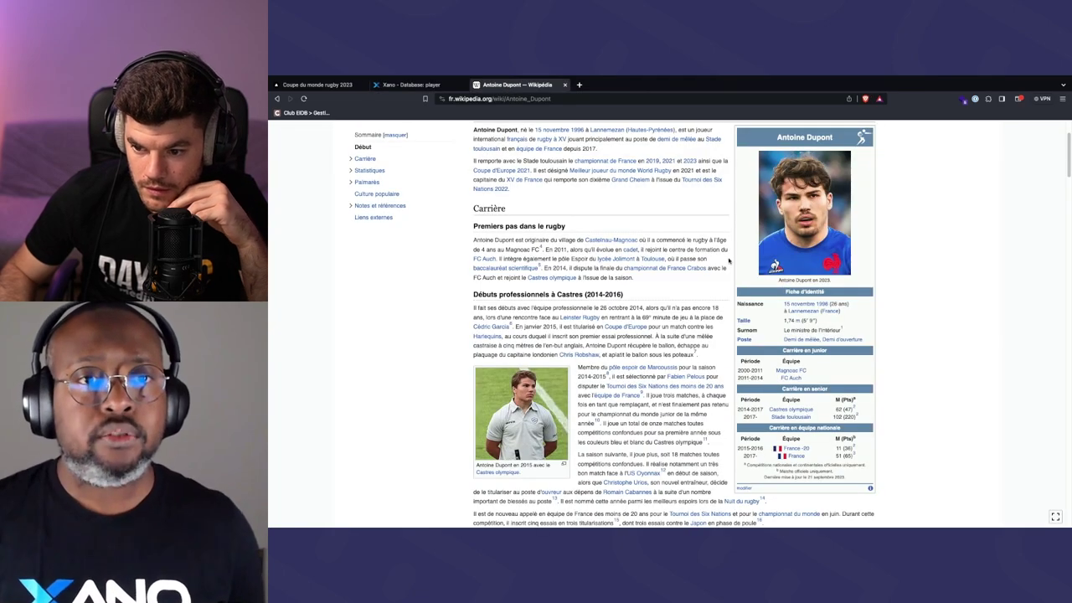
{"action": "scroll", "coordinate": [728, 261], "scroll_direction": "down", "scroll_amount": 1}
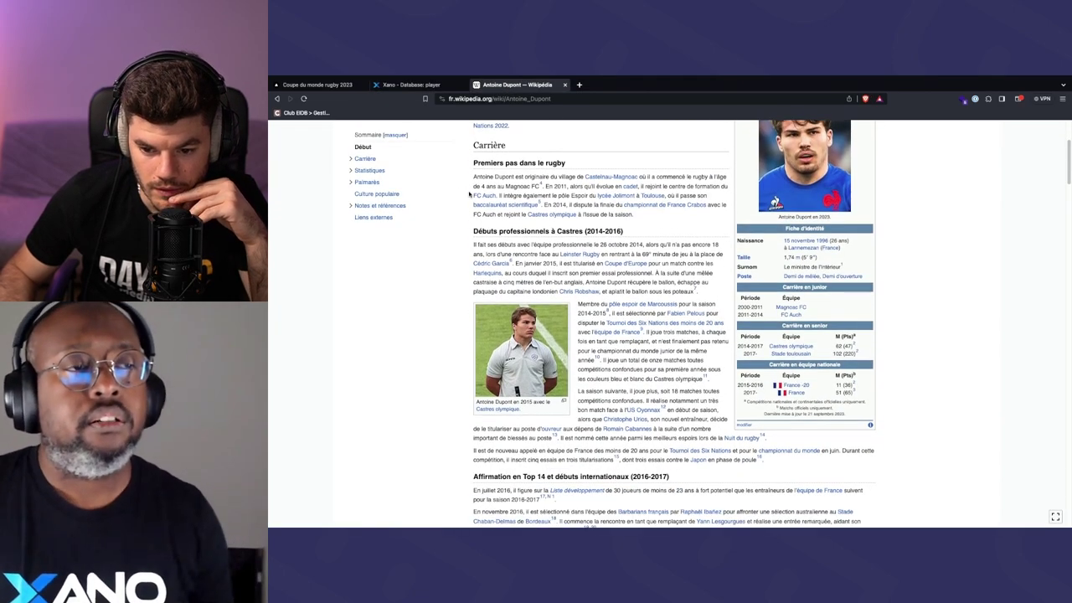
{"action": "left_click", "coordinate": [427, 85]}
{"action": "left_click", "coordinate": [985, 196]}
{"action": "left_click", "coordinate": [985, 196]}
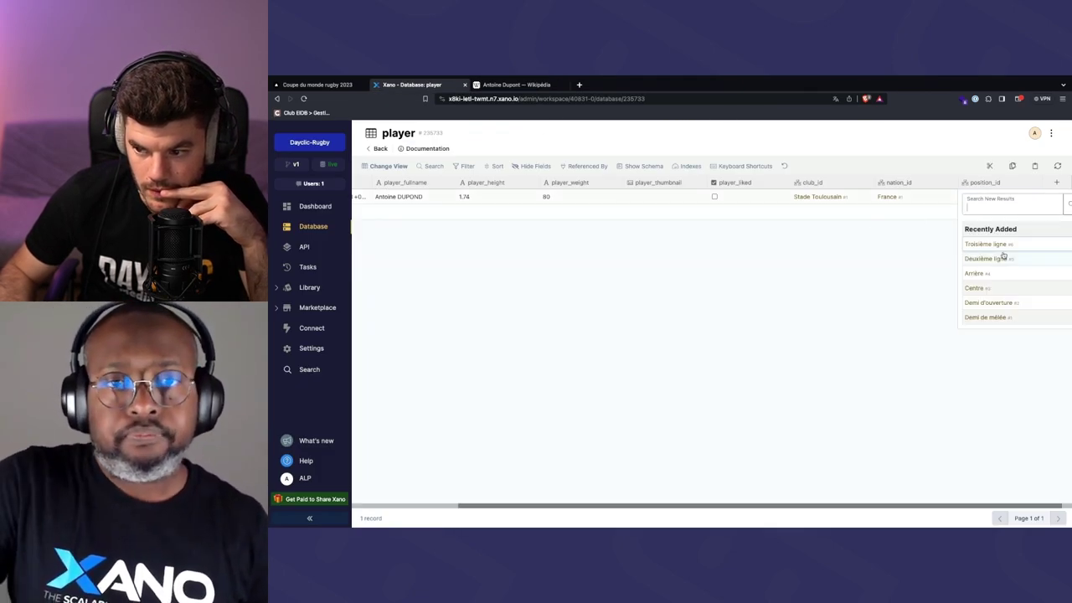
{"action": "left_click", "coordinate": [986, 318]}
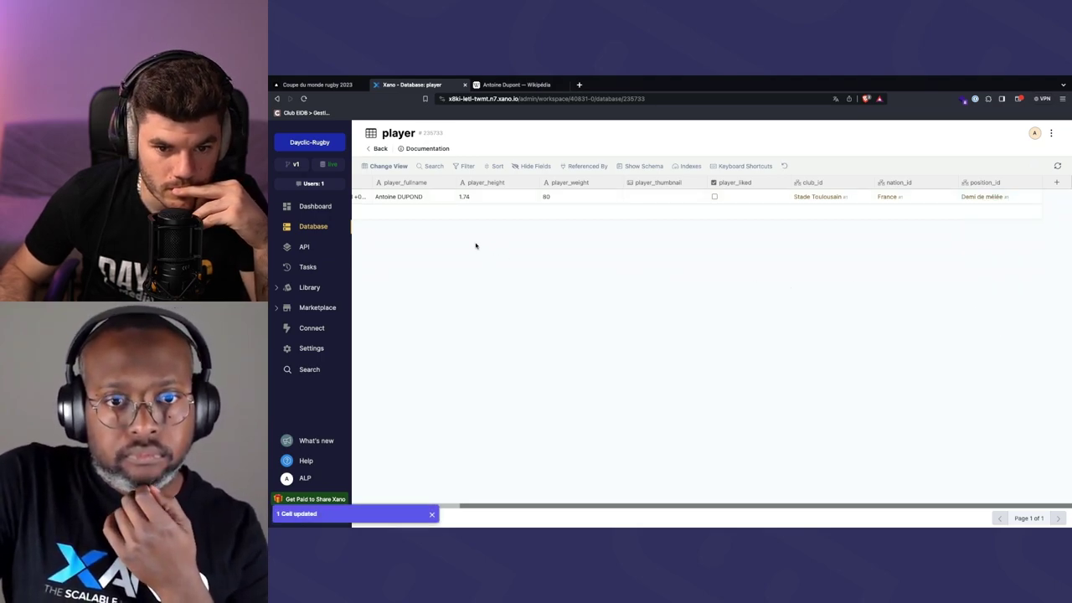
Add a second record to the player table and search Google in a new tab for "joueur irlande rugby"
{"action": "scroll", "coordinate": [451, 256], "scroll_direction": "left", "scroll_amount": 3}
{"action": "left_click", "coordinate": [398, 212]}
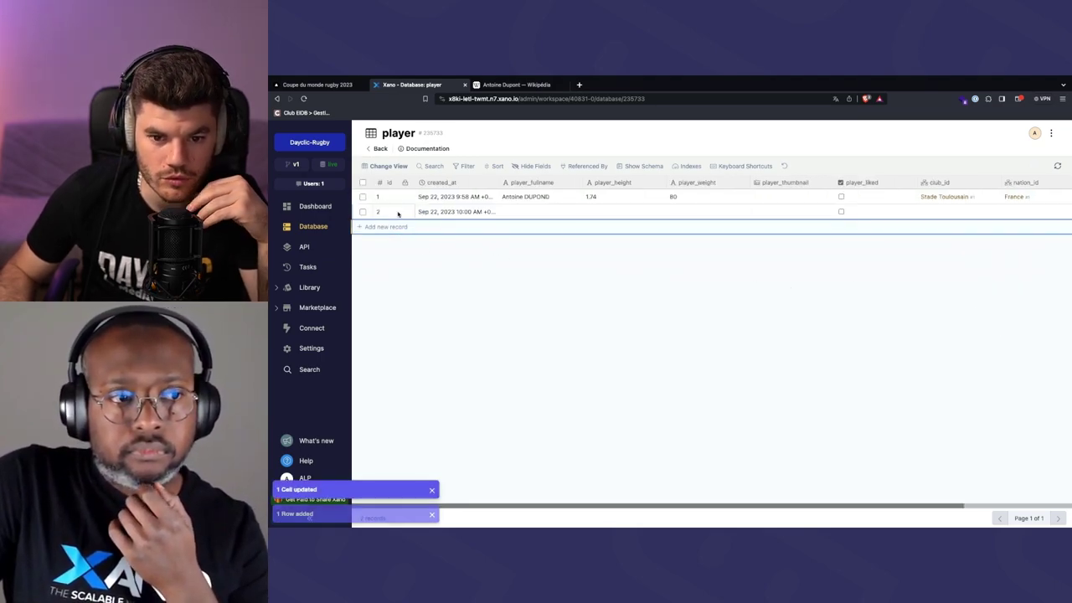
{"action": "left_click", "coordinate": [579, 86]}
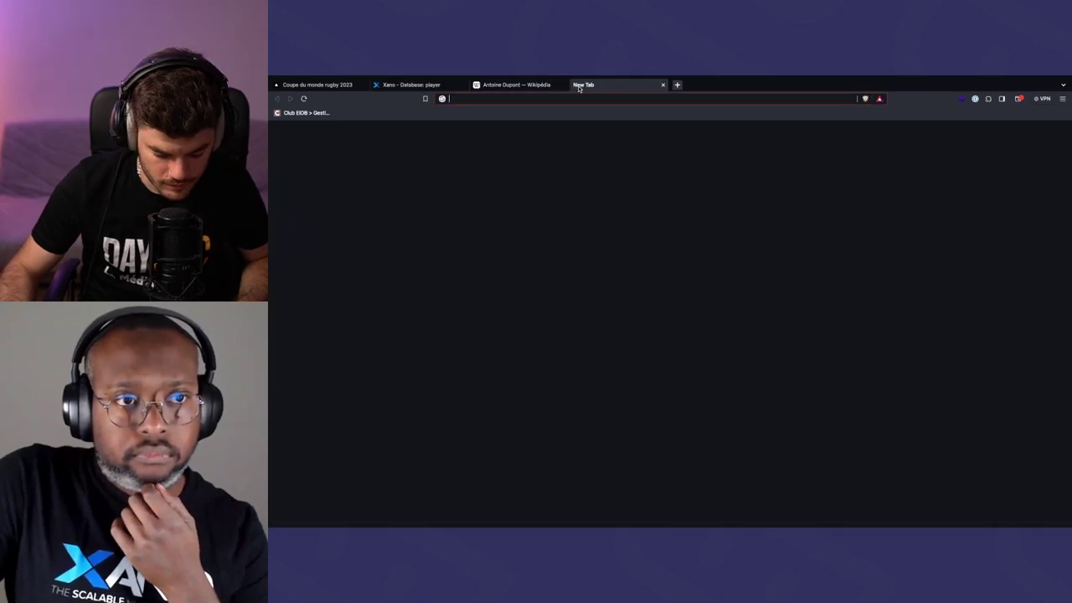
{"action": "type", "text": "joueur irla"}
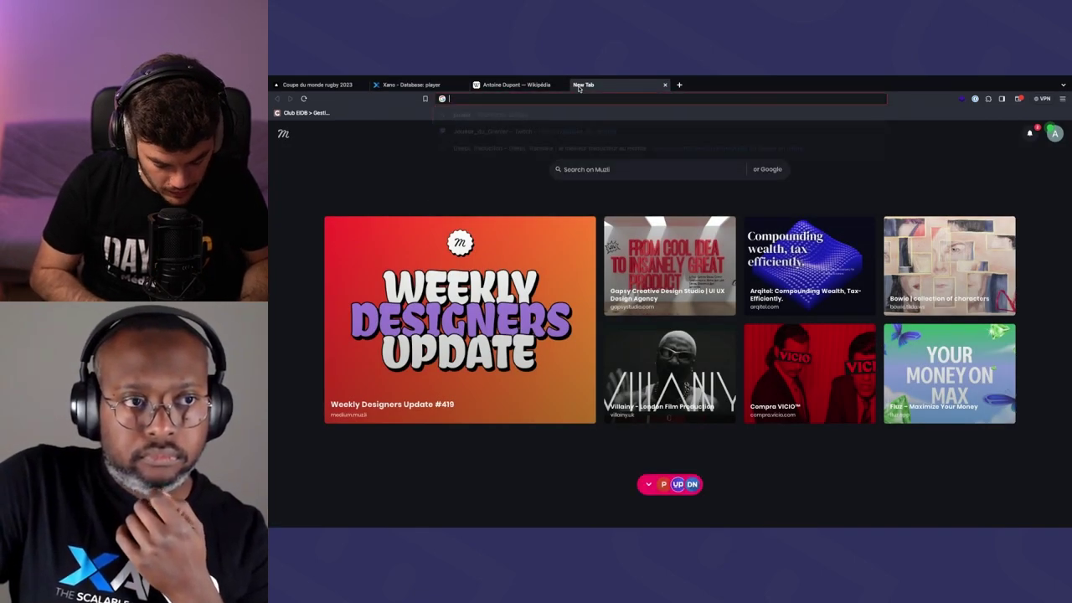
{"action": "type", "text": "nde"}
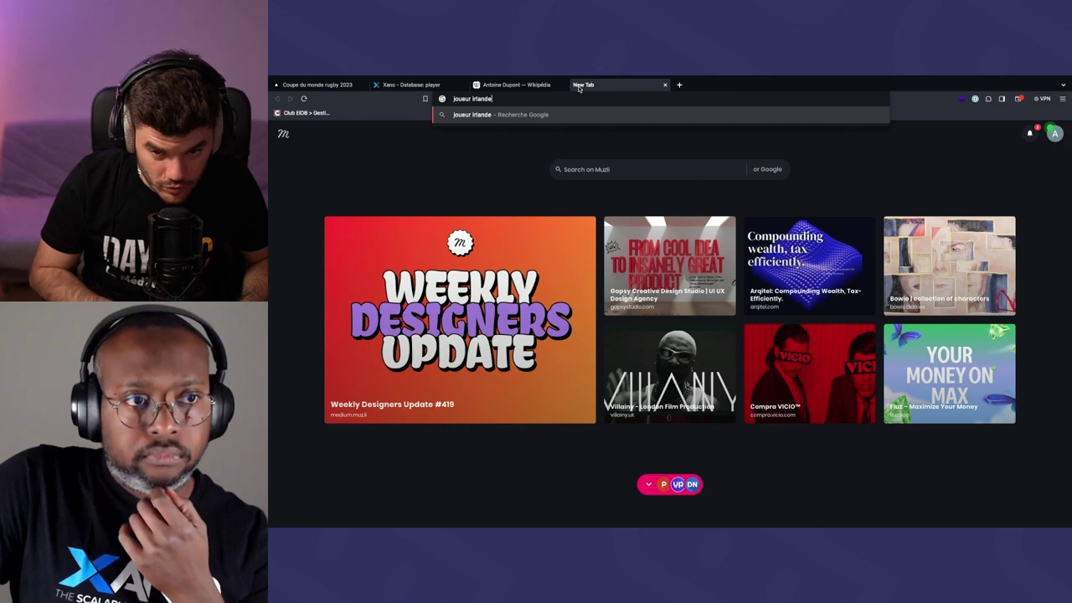
{"action": "type", "text": "gby"}
{"action": "key", "text": "Return"}
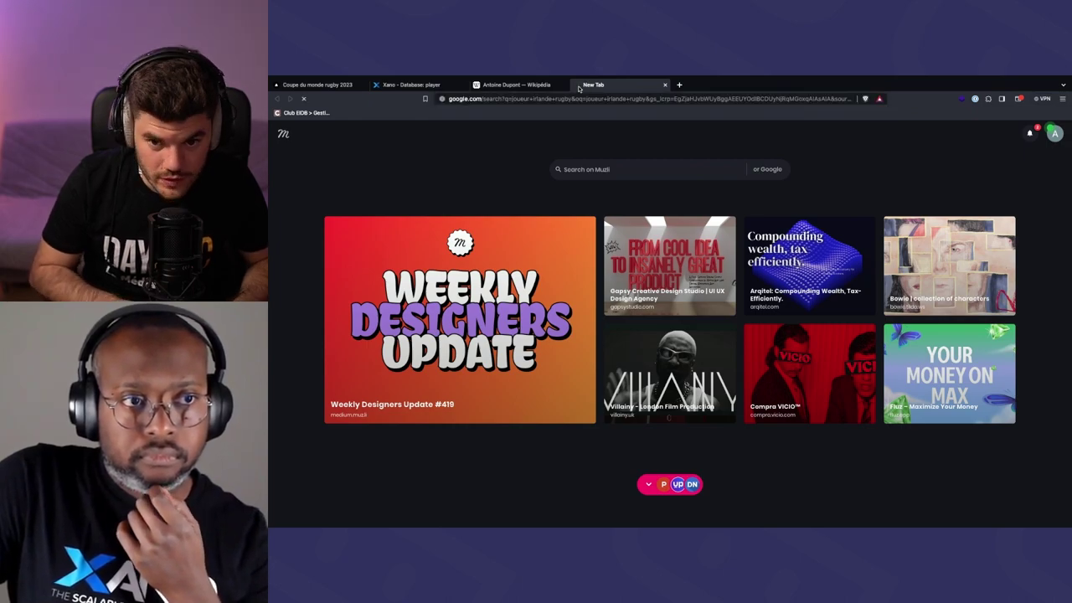
Open the results for Jonathan Sexton among the Irish rugby players and copy his full name
{"action": "left_click", "coordinate": [389, 239]}
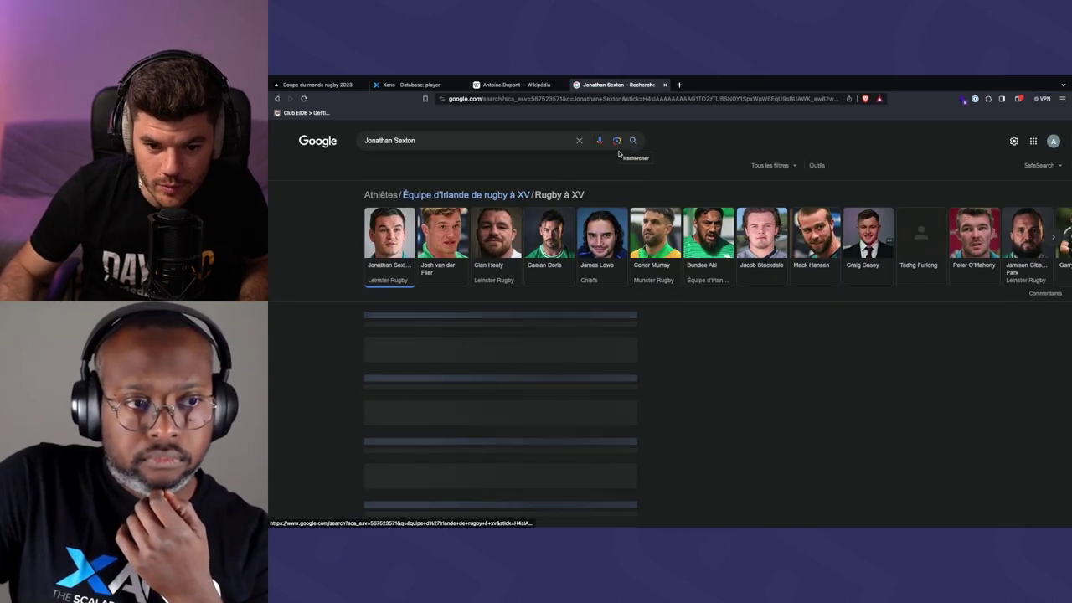
{"action": "left_click_drag", "start_coordinate": [389, 324], "coordinate": [477, 327]}
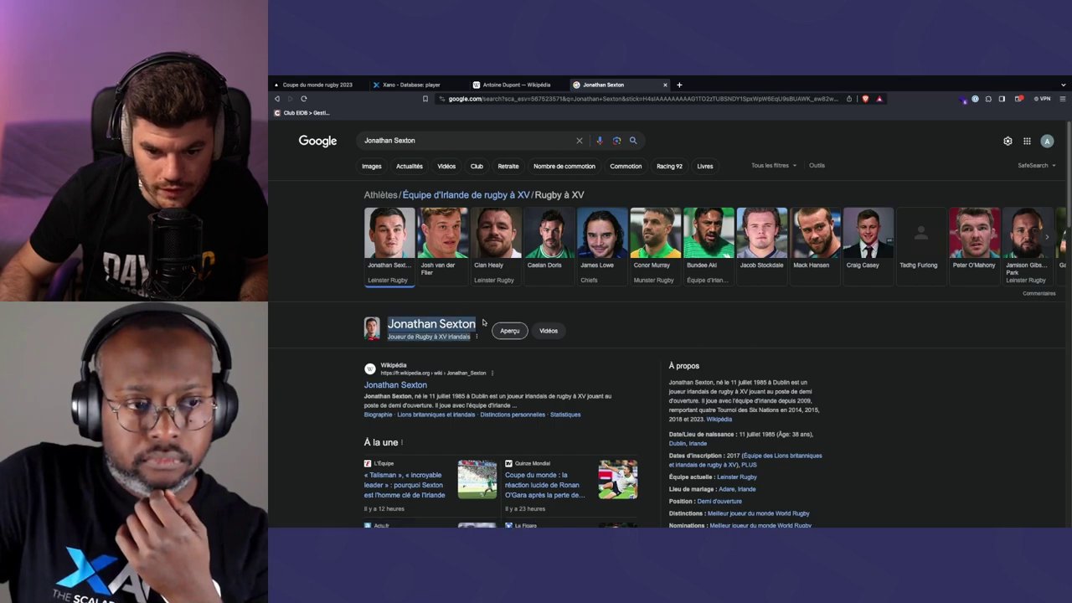
{"action": "left_click", "coordinate": [483, 322]}
{"action": "left_click_drag", "start_coordinate": [388, 324], "coordinate": [474, 325]}
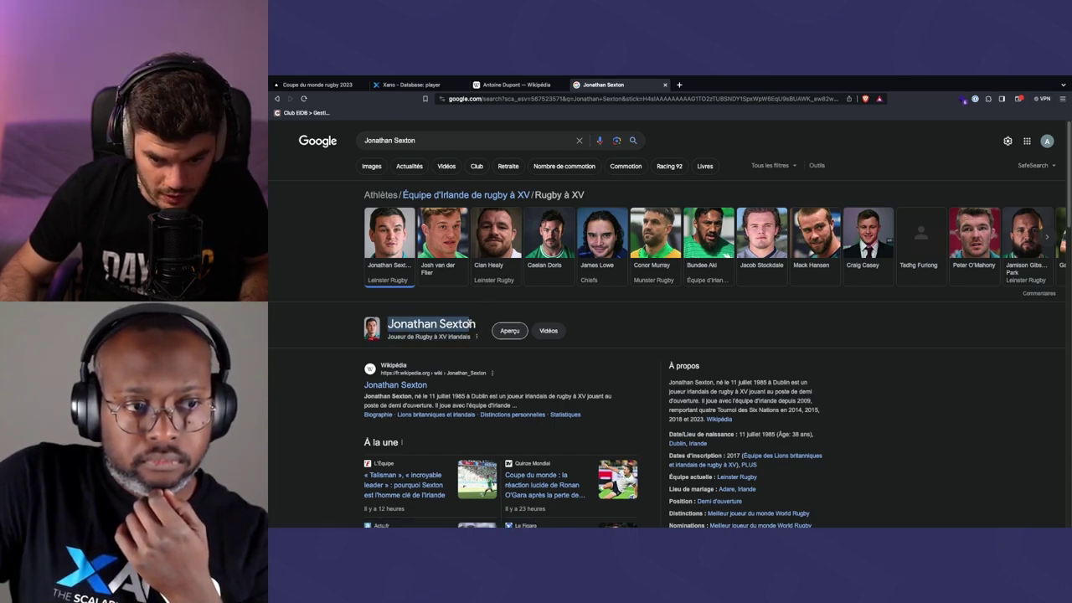
{"action": "left_click", "coordinate": [401, 325]}
{"action": "left_click_drag", "start_coordinate": [388, 324], "coordinate": [476, 326]}
{"action": "key", "text": "ctrl+c"}
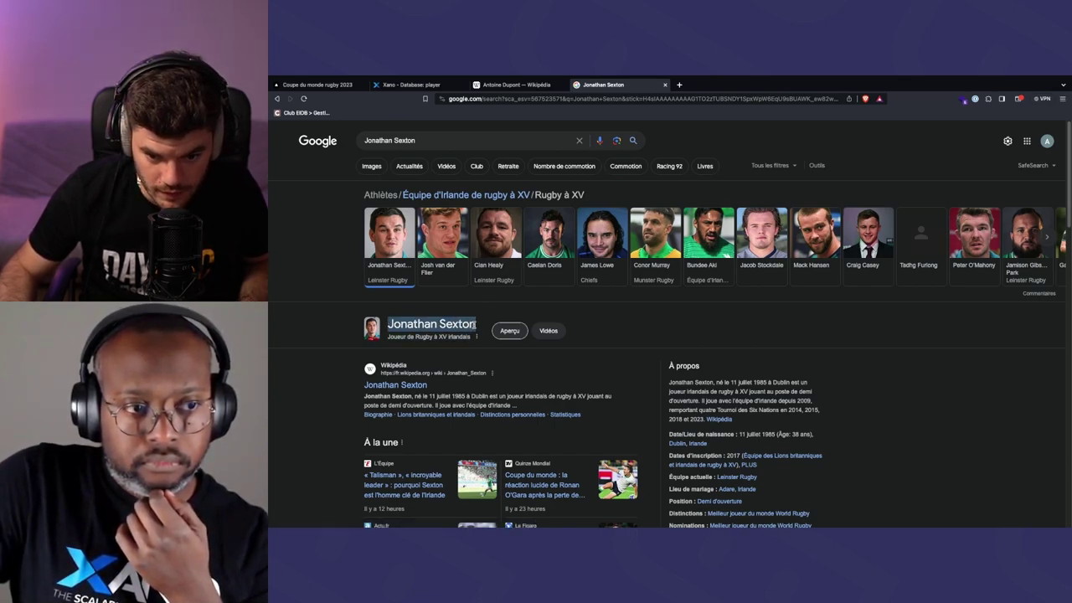
{"action": "scroll", "coordinate": [475, 324], "scroll_direction": "down", "scroll_amount": 2}
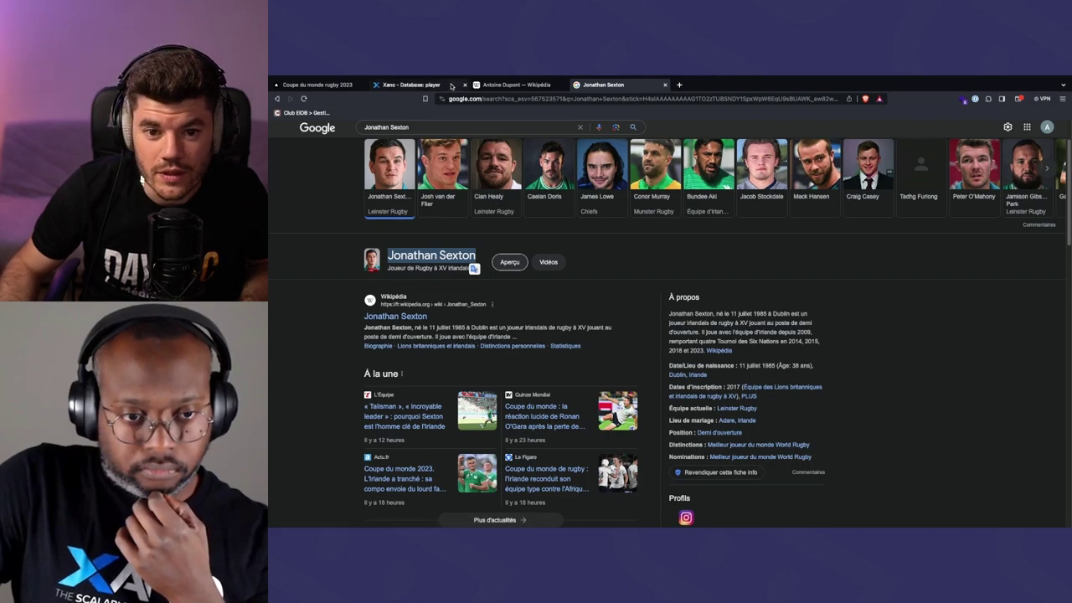
Return to Xano and fill the second record's player_fullname with the copied name Jonathan Sexton
{"action": "left_click", "coordinate": [388, 87]}
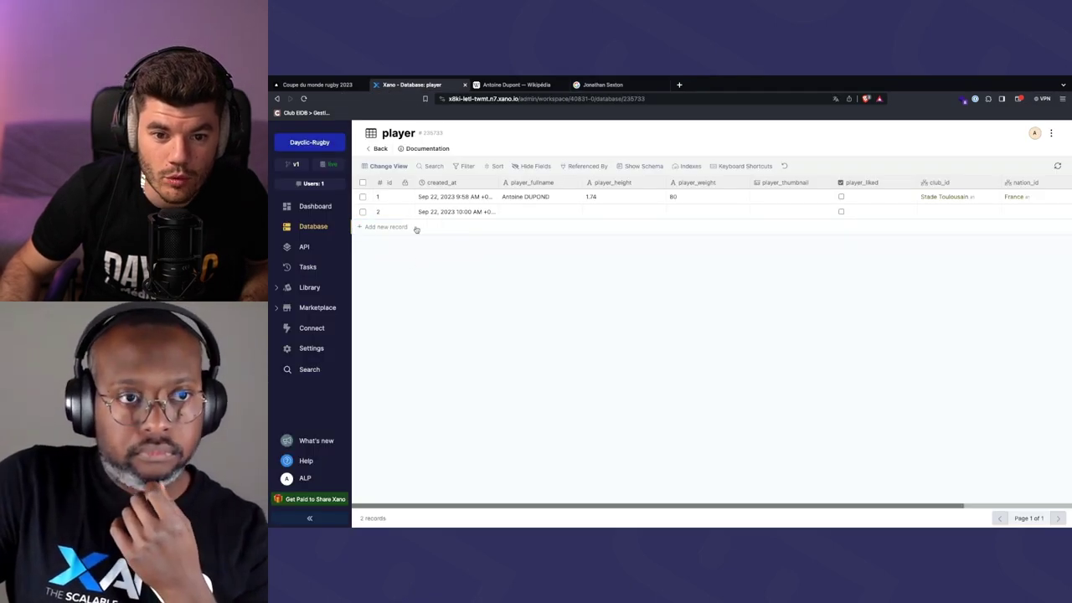
{"action": "left_click", "coordinate": [553, 213]}
{"action": "key", "text": "ctrl+v"}
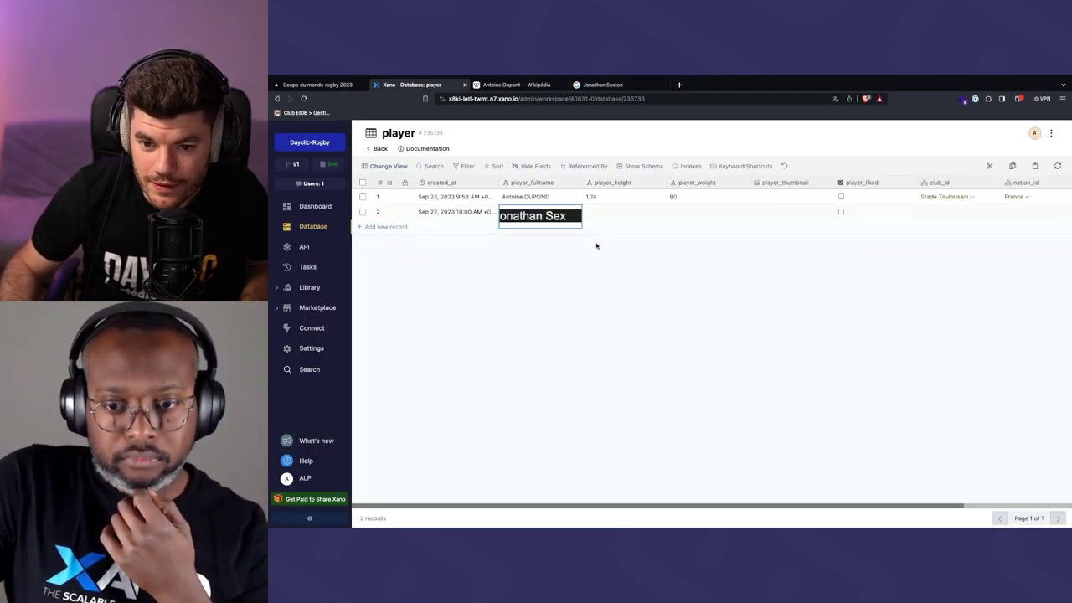
{"action": "key", "text": "ctrl+l"}
{"action": "key", "text": "ctrl+v"}
{"action": "key", "text": "BackSpace"}
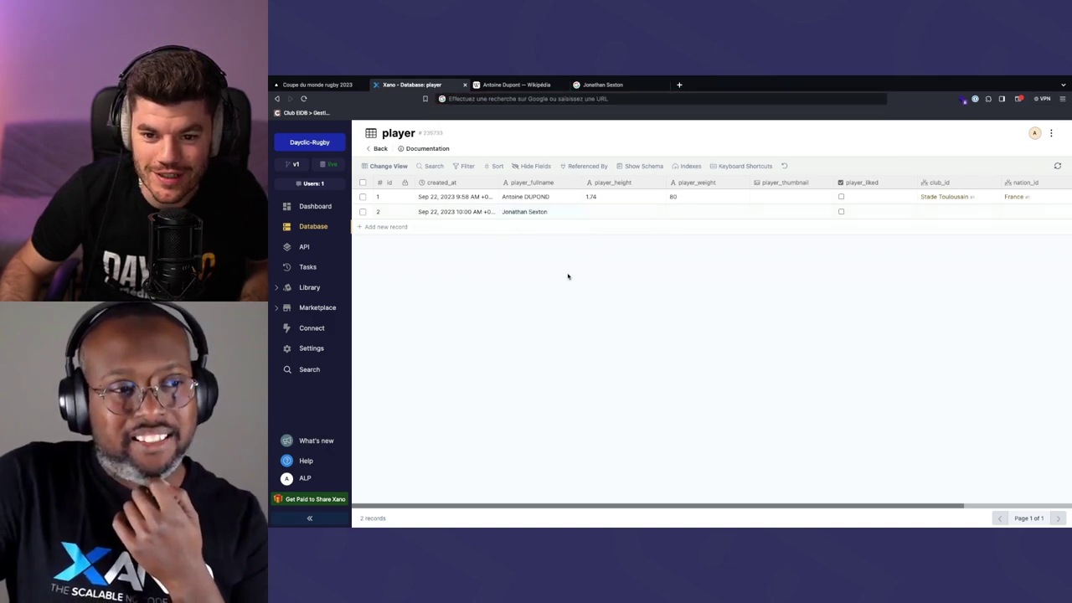
{"action": "left_click", "coordinate": [560, 213]}
Set player_height to 1.80 and player_weight to 85 in the second player record
{"action": "left_click", "coordinate": [604, 213]}
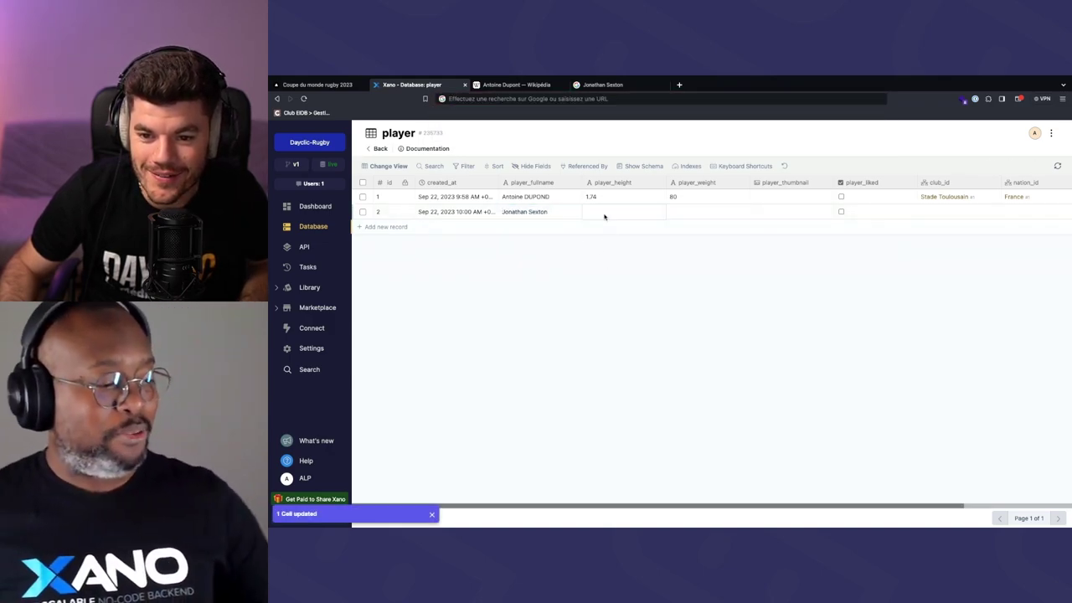
{"action": "type", "text": "1"}
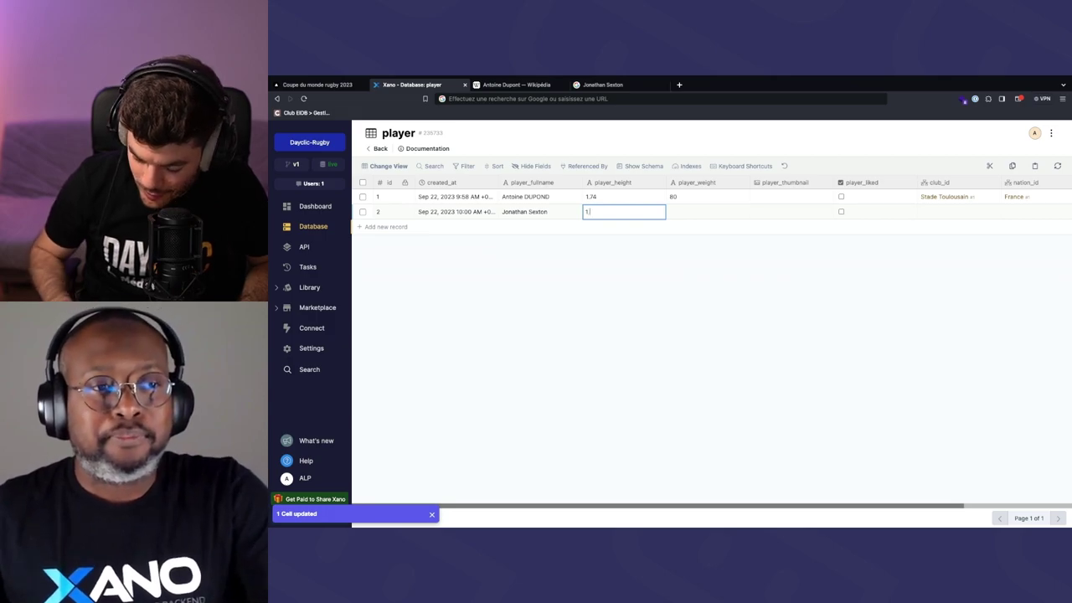
{"action": "type", "text": ".80"}
{"action": "key", "text": "Tab"}
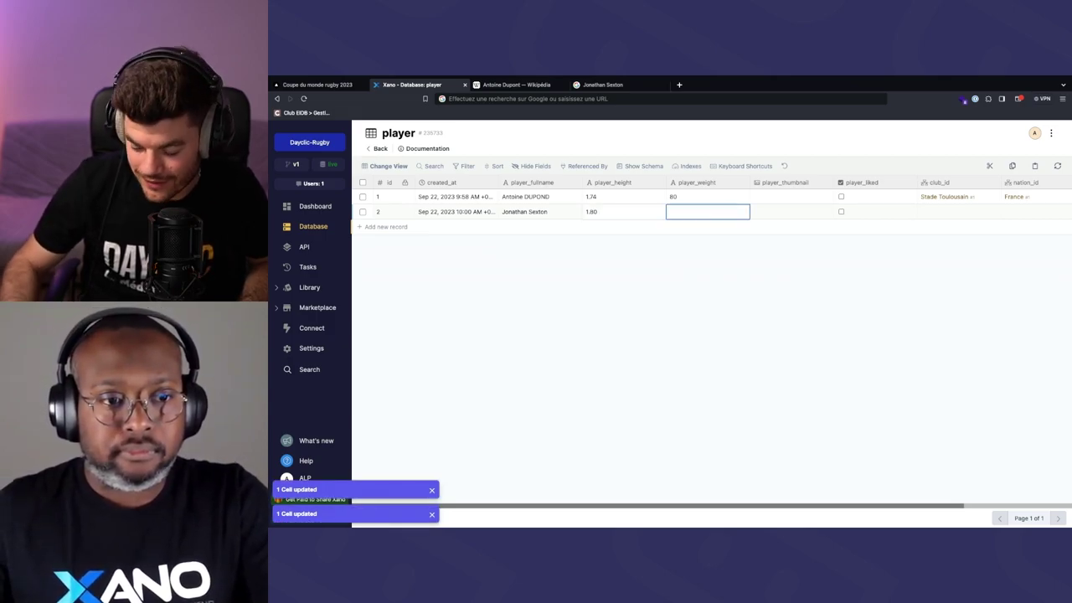
{"action": "type", "text": "85"}
{"action": "key", "text": "Tab"}
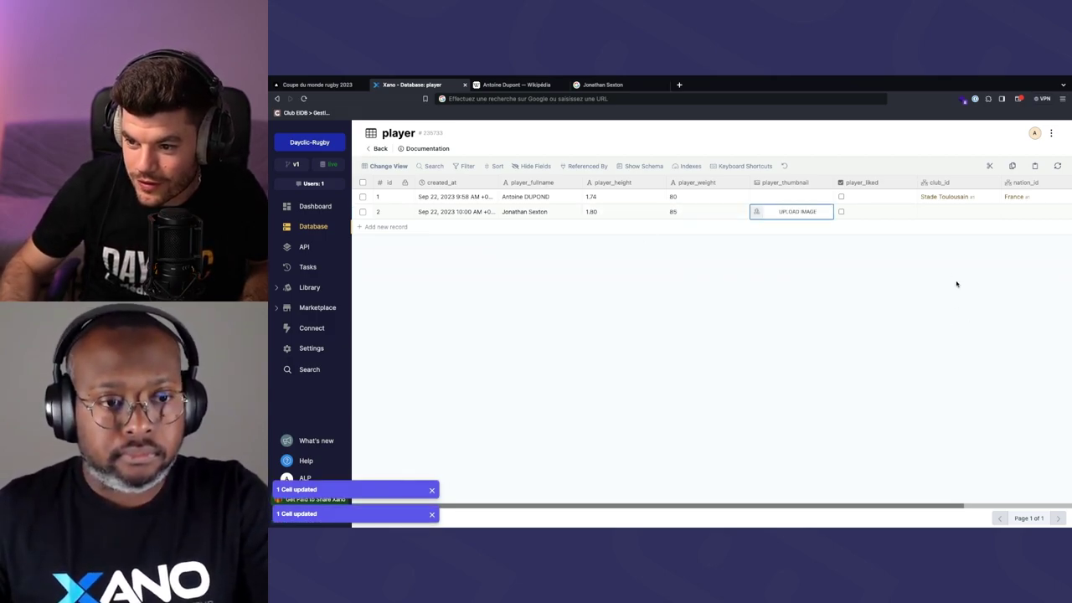
Link the second player record to the club Aviron Bayonnais through club_id and the nation Angleterre through nation_id
{"action": "left_click", "coordinate": [942, 215]}
{"action": "left_click", "coordinate": [940, 212]}
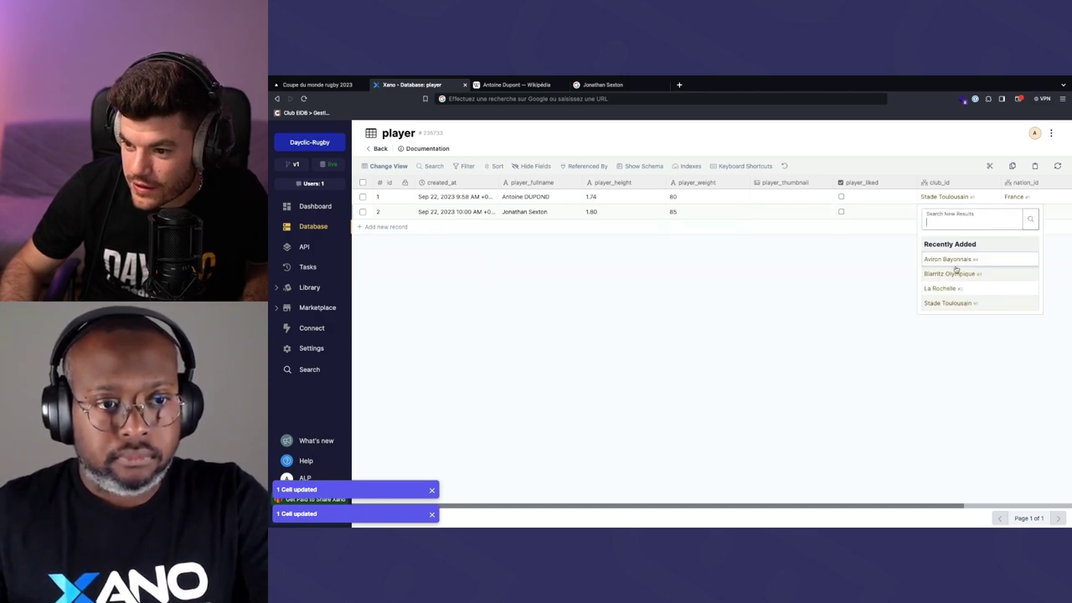
{"action": "left_click", "coordinate": [955, 262]}
{"action": "left_click", "coordinate": [1018, 217]}
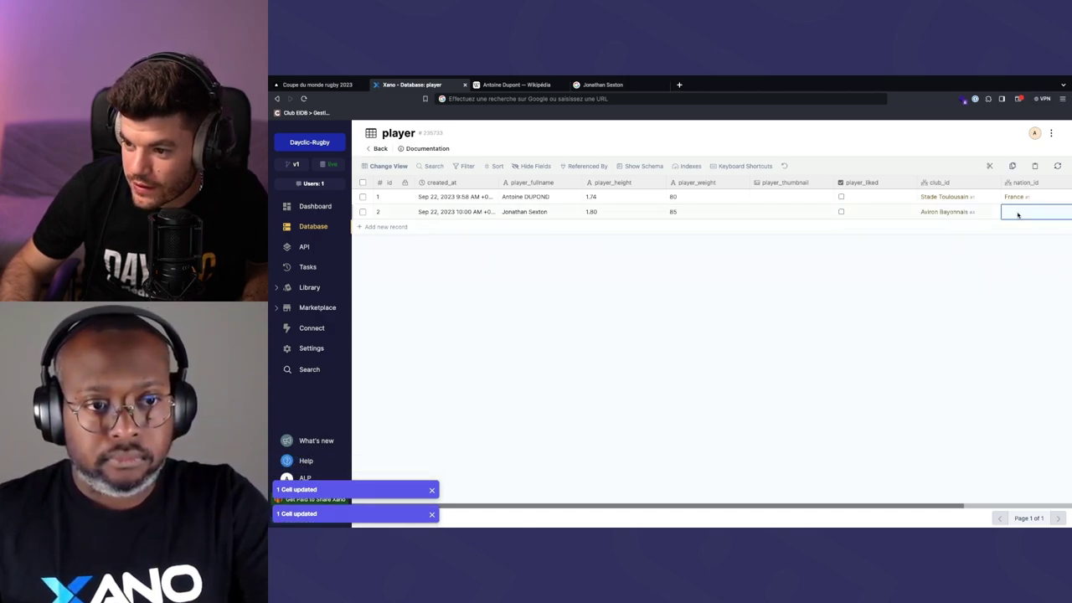
{"action": "left_click", "coordinate": [1018, 215]}
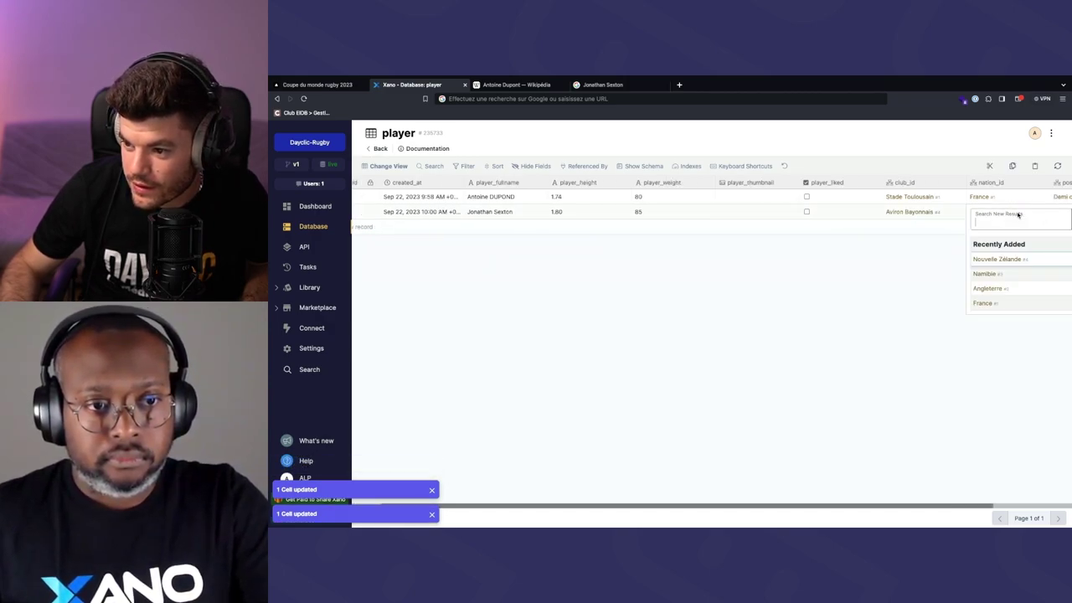
{"action": "left_click", "coordinate": [988, 288]}
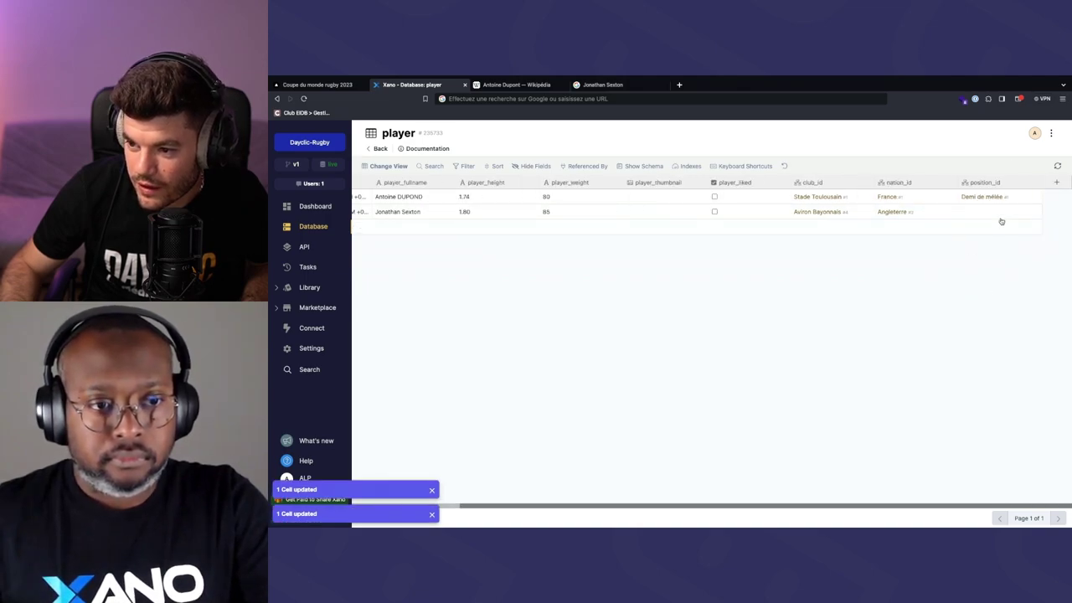
Link the second player record to the position Arrière through position_id
{"action": "left_click", "coordinate": [998, 213]}
{"action": "left_click", "coordinate": [999, 213]}
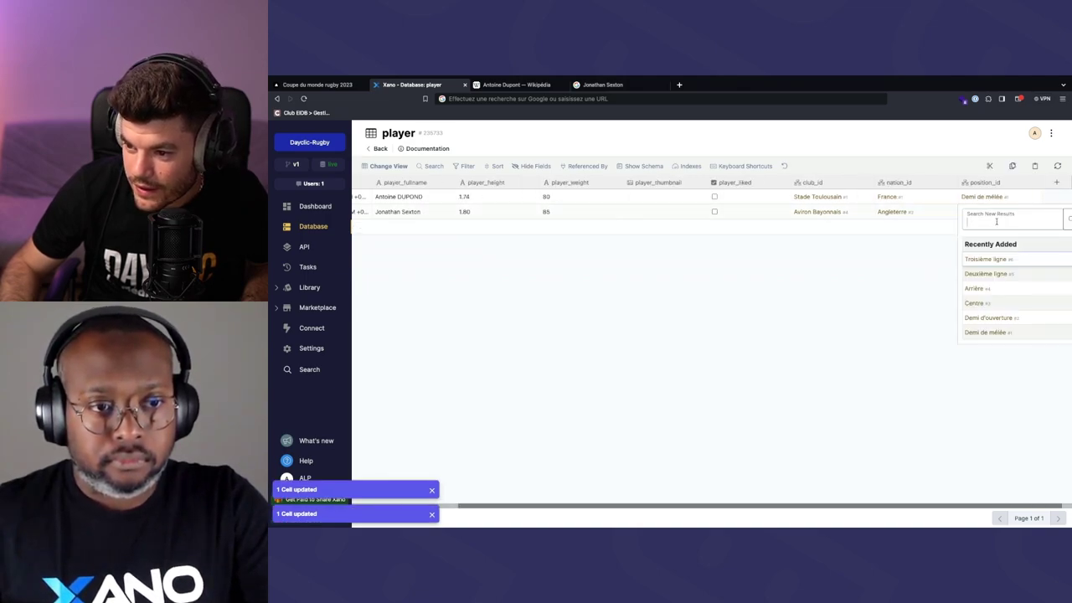
{"action": "left_click", "coordinate": [988, 292]}
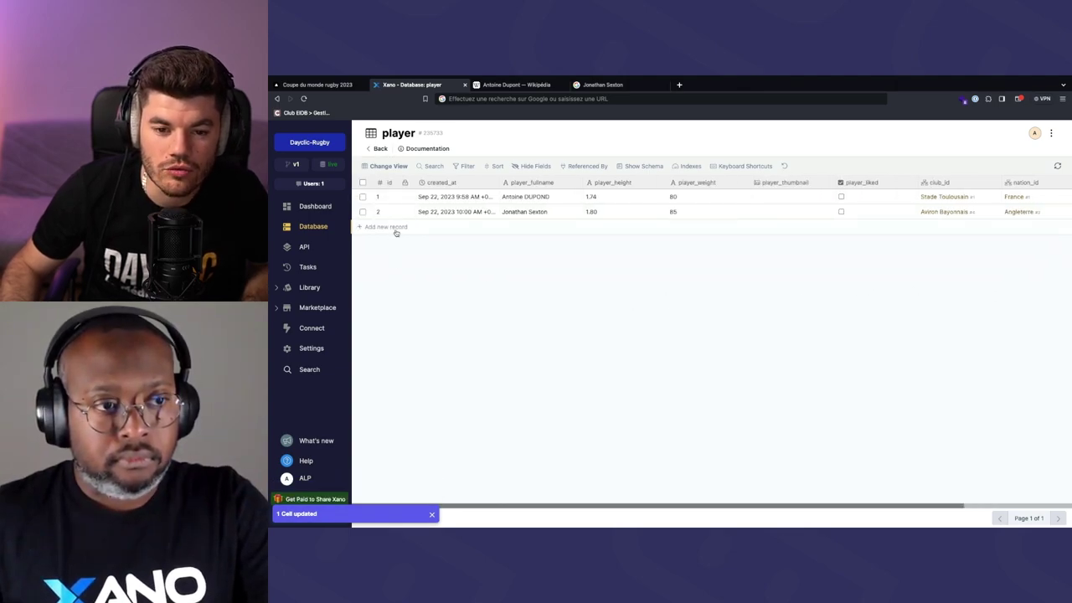
Switch to the Google results tab and search for "joeur rugby connu" to find another player
{"action": "left_click", "coordinate": [513, 85]}
{"action": "left_click", "coordinate": [602, 84]}
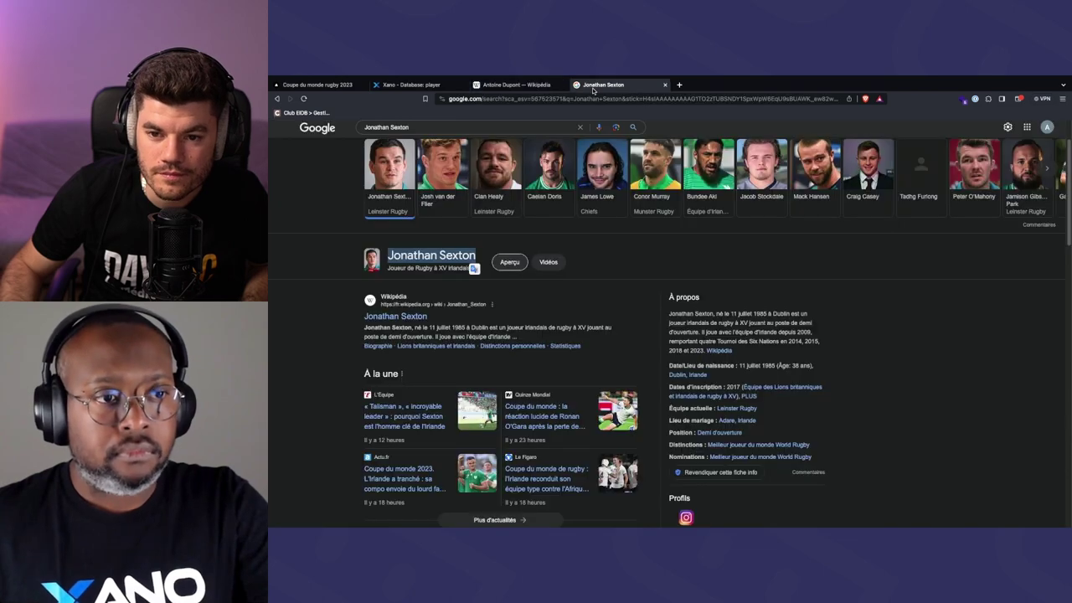
{"action": "left_click", "coordinate": [590, 98]}
{"action": "type", "text": "joeu"}
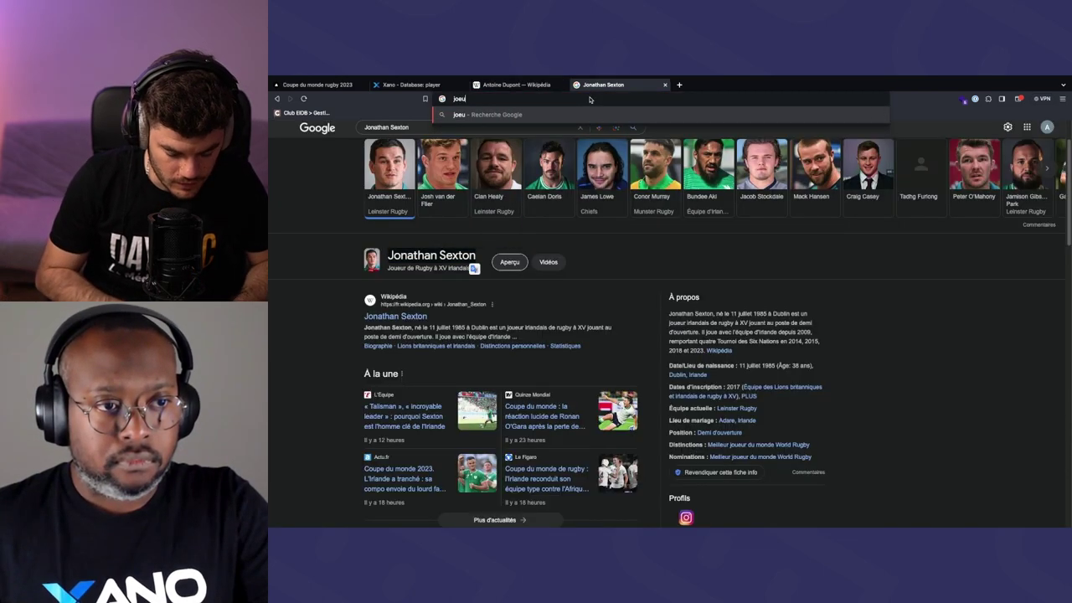
{"action": "type", "text": "r rugby connu"}
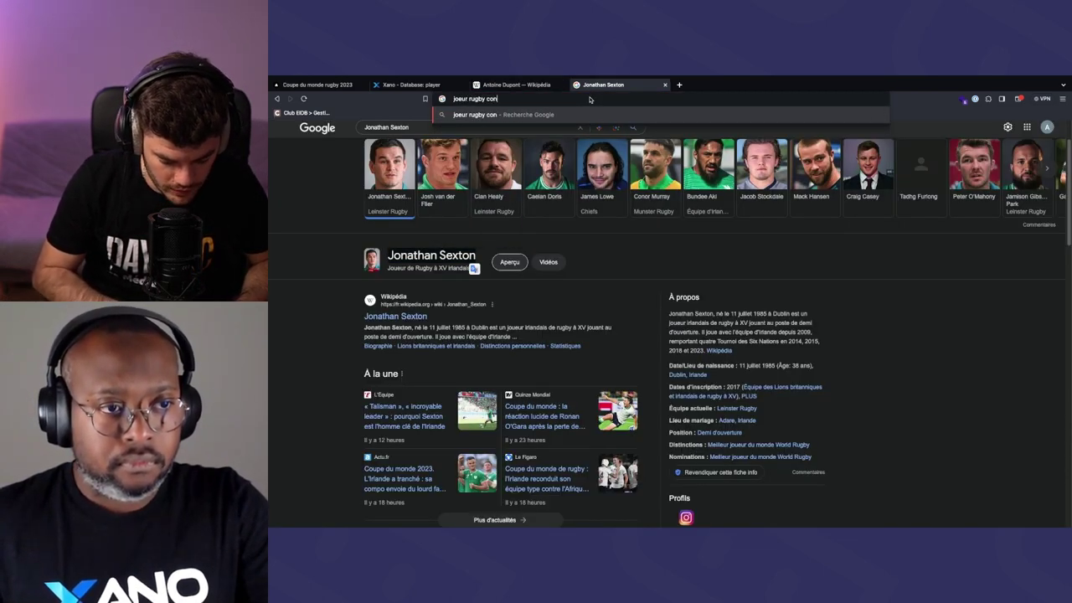
{"action": "key", "text": "Return"}
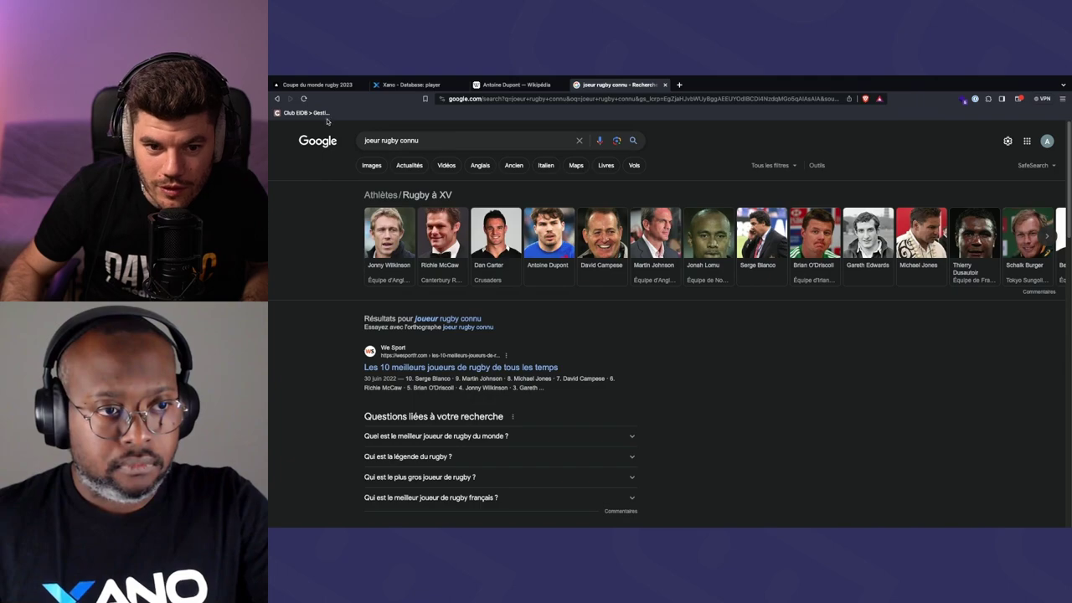
Search Google for "joeur rugby nouvelle zélande" and open the results for Beauden Barrett
{"action": "triple_click", "coordinate": [425, 138]}
{"action": "type", "text": "joeu"}
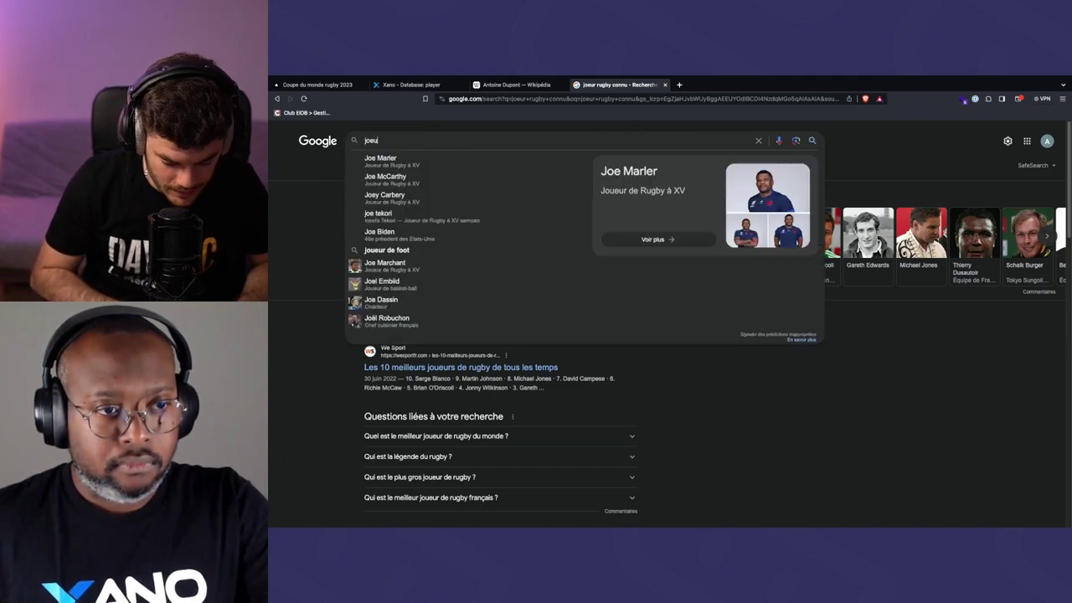
{"action": "type", "text": "r rugby"}
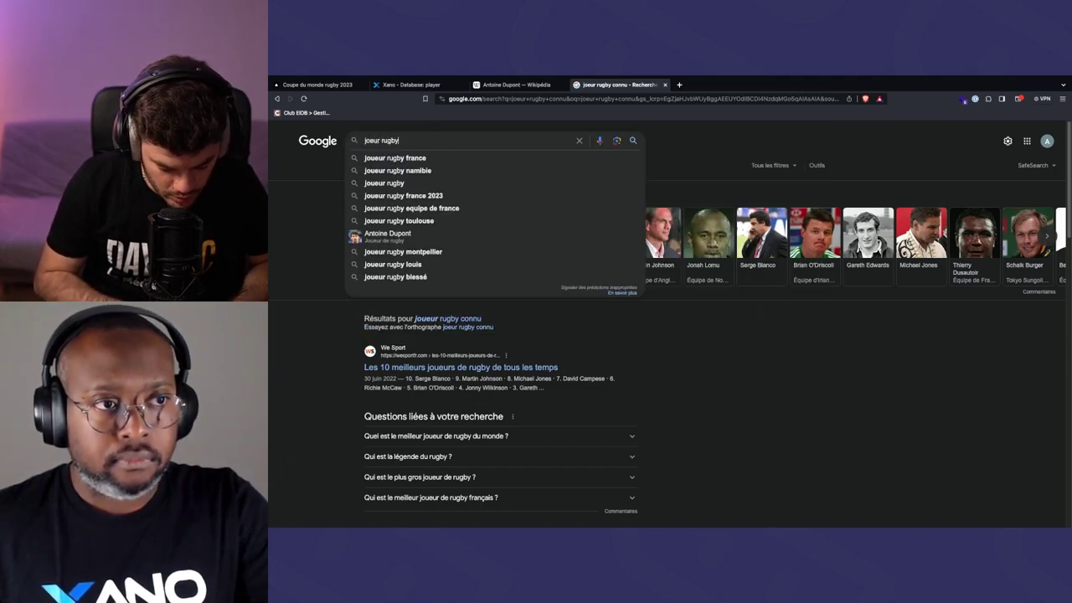
{"action": "type", "text": " nouvelle zél"}
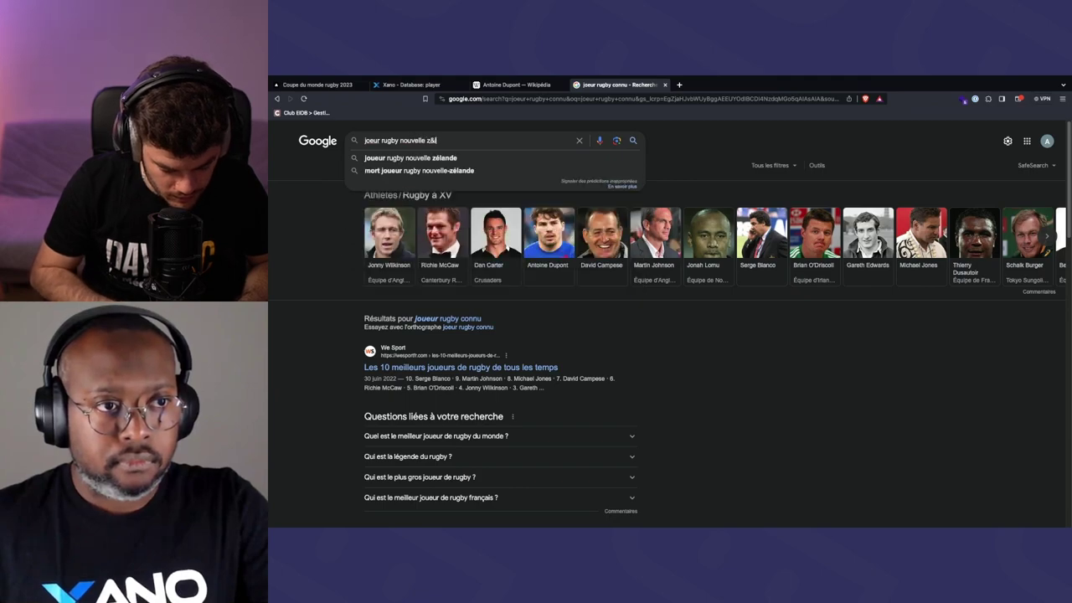
{"action": "type", "text": "ande"}
{"action": "key", "text": "Return"}
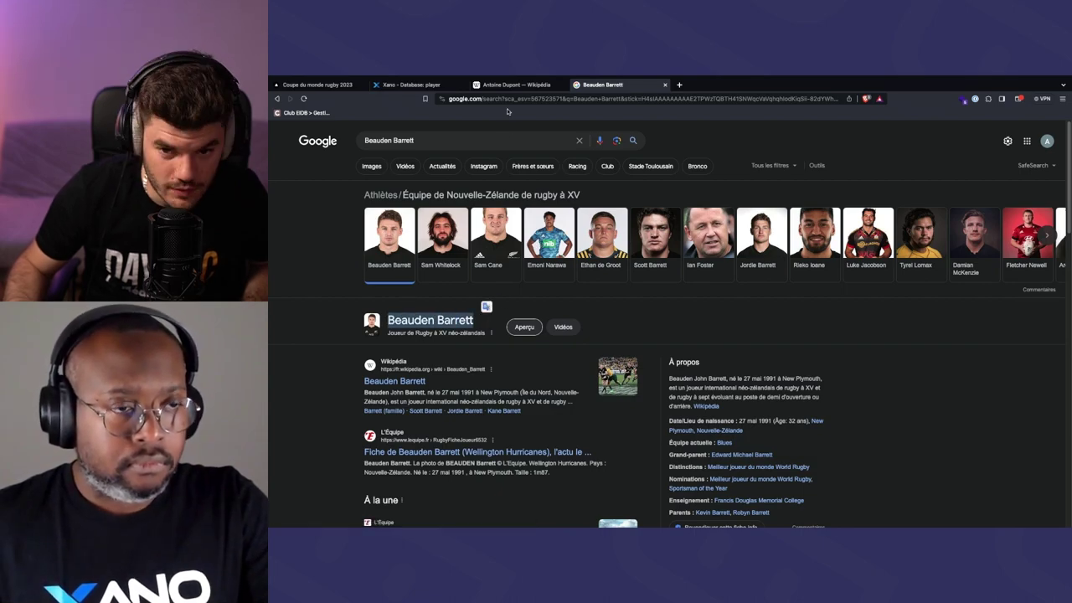
Switch to the Xano player table and add a third record with player_fullname Beauden Barrett
{"action": "left_click", "coordinate": [496, 87]}
{"action": "left_click", "coordinate": [423, 88]}
{"action": "left_click", "coordinate": [510, 244]}
{"action": "double_click", "coordinate": [550, 228]}
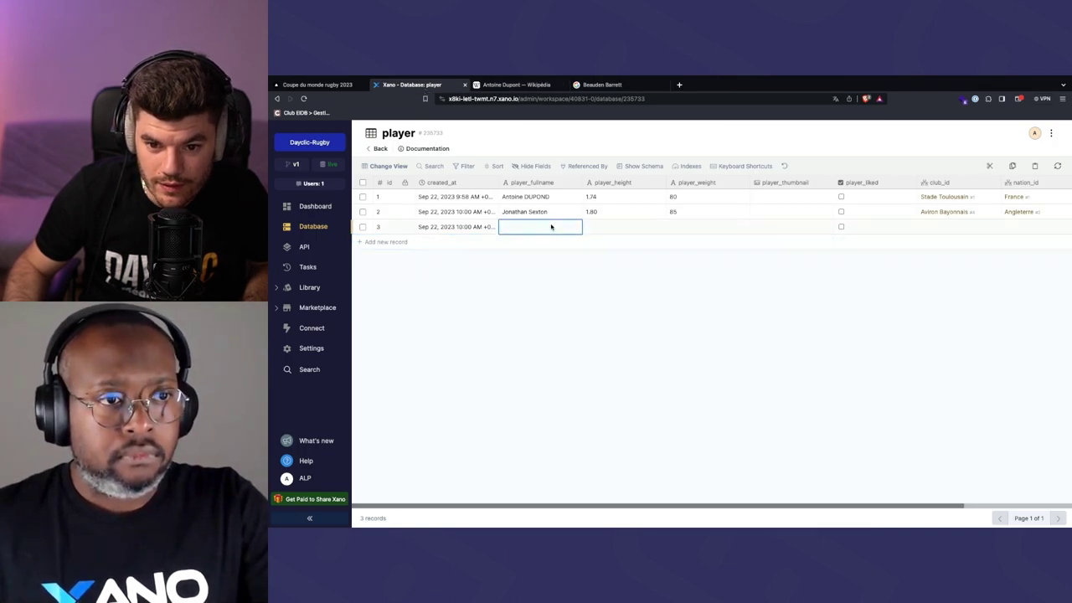
{"action": "type", "text": "Beauden Barr"}
{"action": "left_click", "coordinate": [576, 98]}
{"action": "type", "text": "Beauden Barrett"}
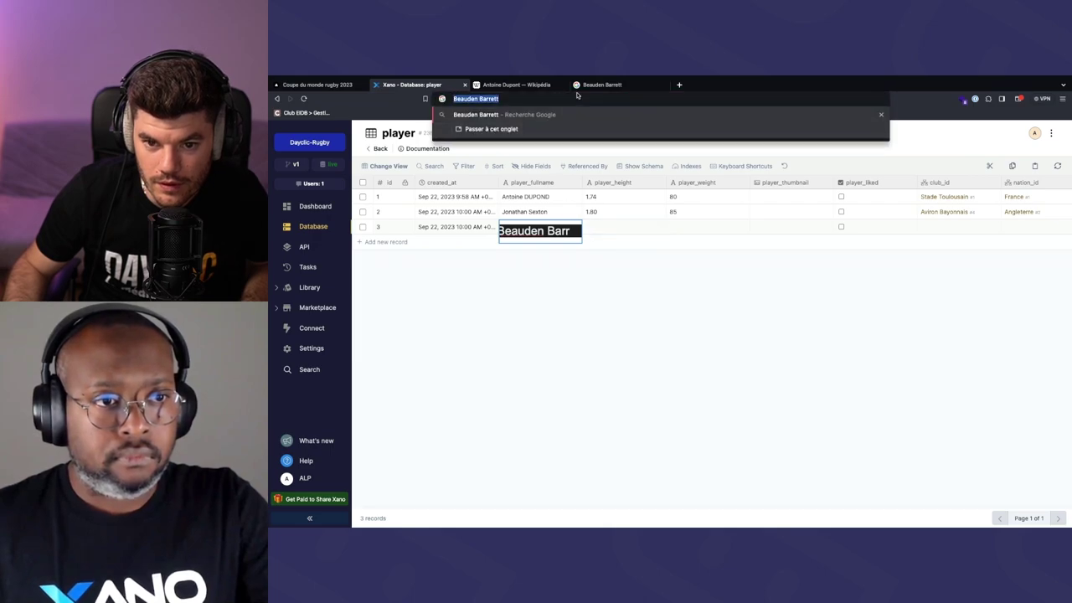
{"action": "left_click", "coordinate": [584, 268]}
{"action": "double_click", "coordinate": [557, 227]}
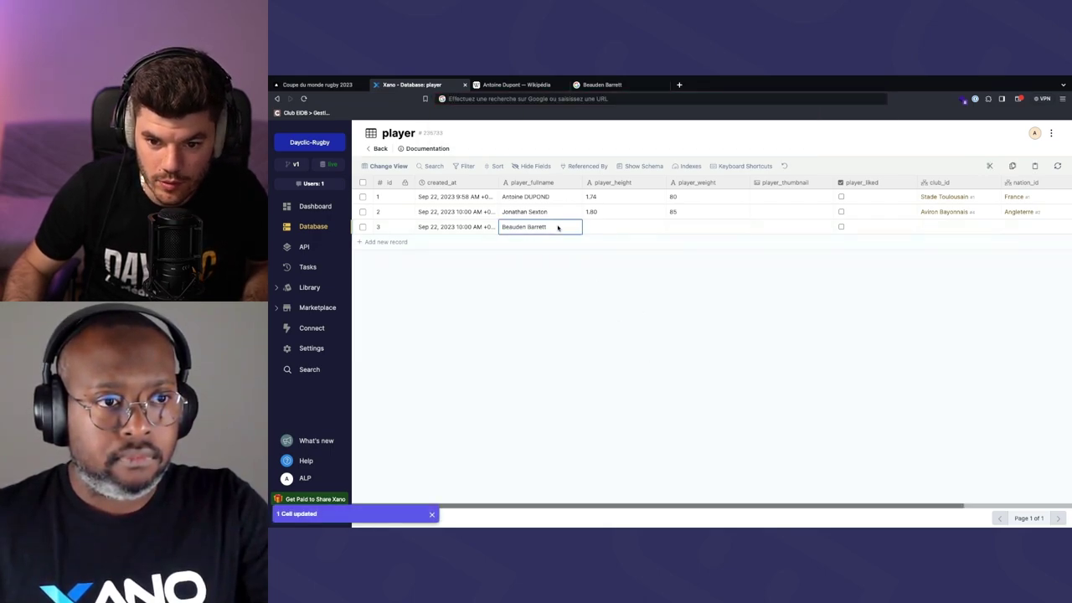
Set player_height to 1.90 and player_weight to 100 in the third player record
{"action": "left_click", "coordinate": [612, 249]}
{"action": "double_click", "coordinate": [612, 225]}
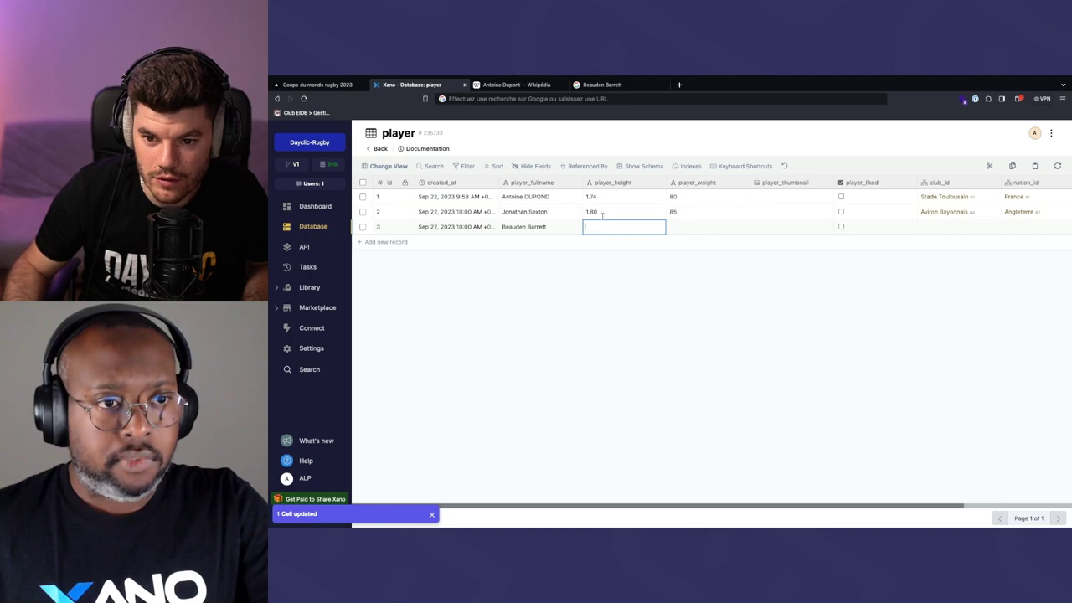
{"action": "type", "text": "1.90"}
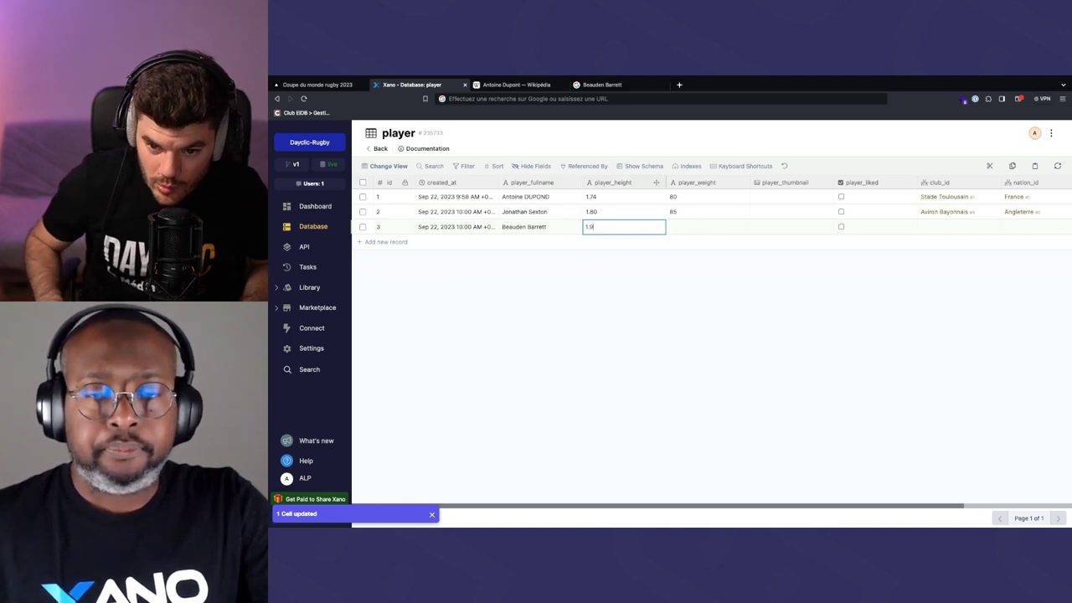
{"action": "key", "text": "Tab"}
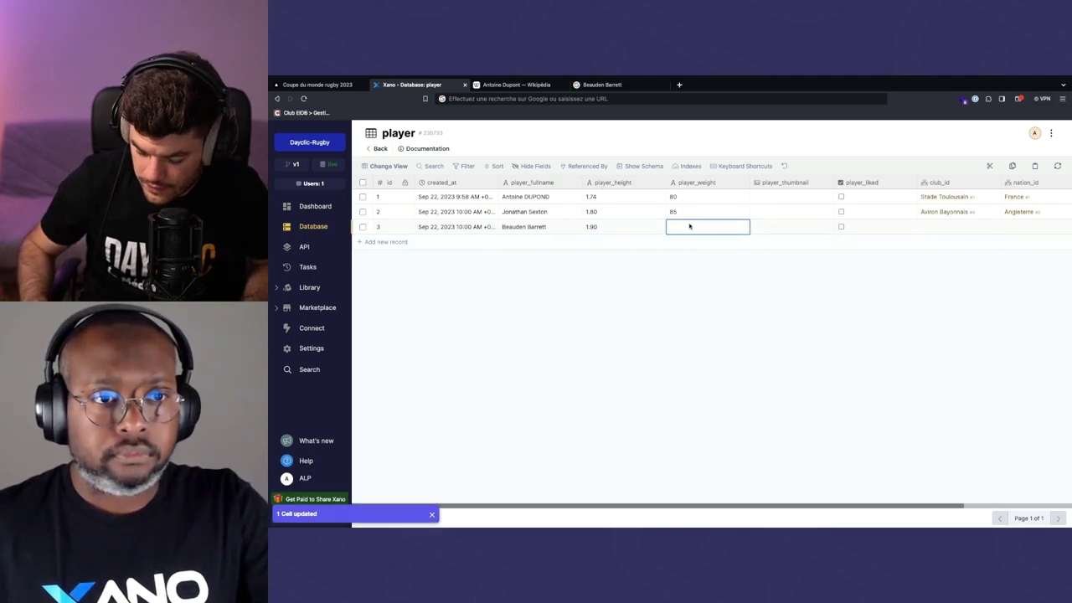
{"action": "type", "text": "100"}
{"action": "key", "text": "Tab"}
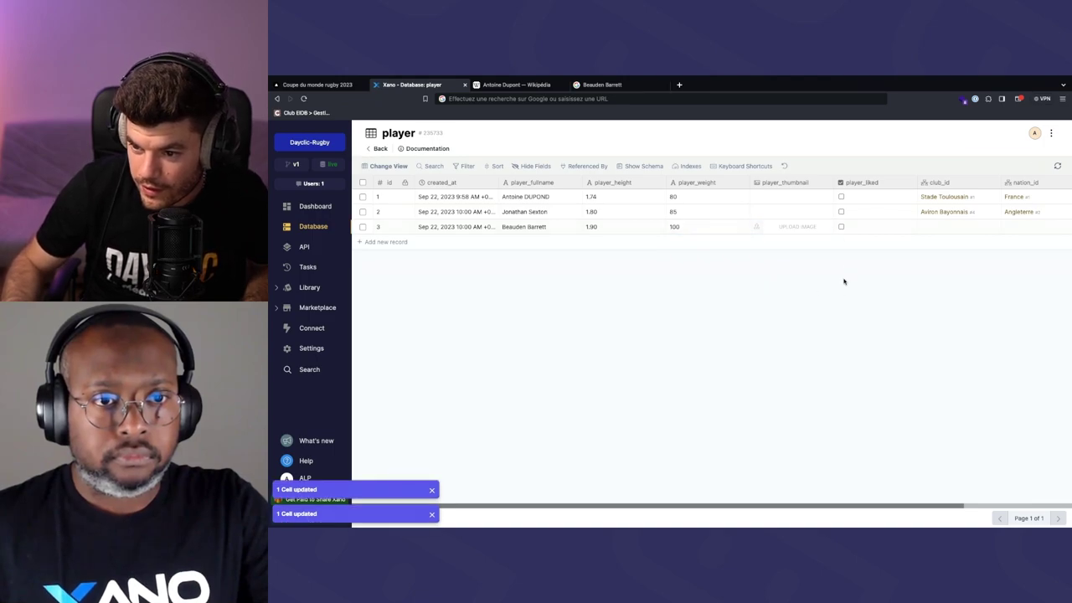
Link the third player record to the club La Rochelle through club_id and the nation Nouvelle Zélande through nation_id
{"action": "double_click", "coordinate": [944, 227]}
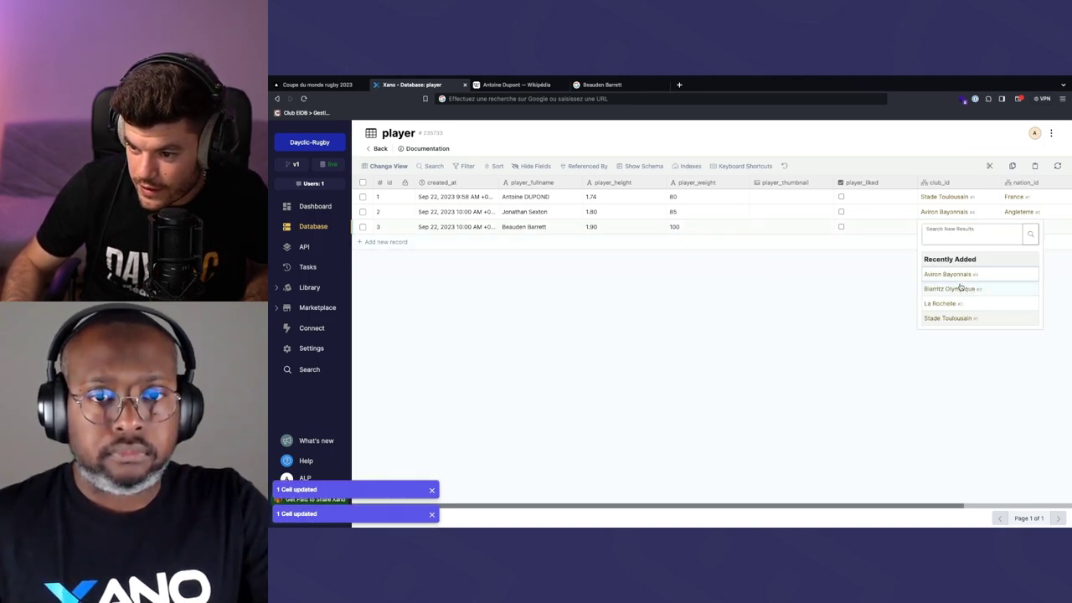
{"action": "left_click_drag", "start_coordinate": [955, 304], "coordinate": [953, 310]}
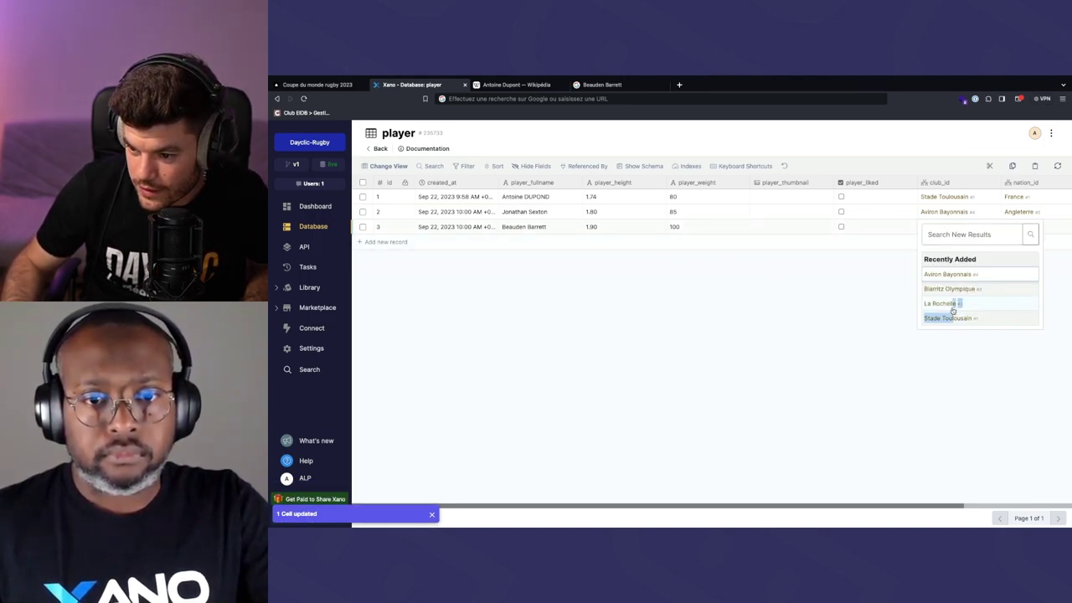
{"action": "left_click", "coordinate": [950, 304]}
{"action": "scroll", "coordinate": [919, 297], "scroll_direction": "right", "scroll_amount": 3}
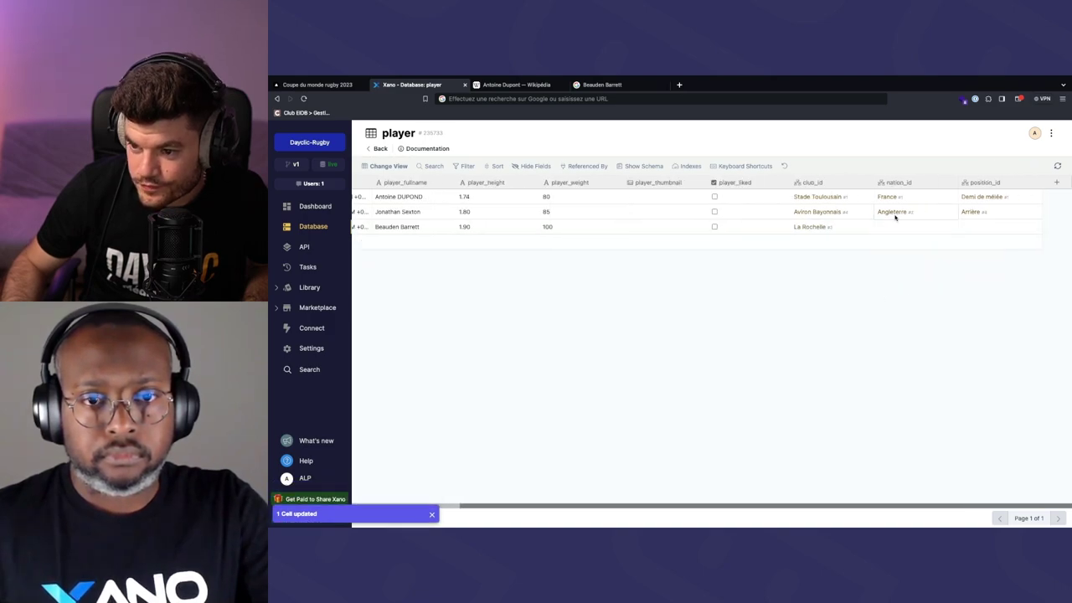
{"action": "double_click", "coordinate": [905, 225]}
{"action": "left_click", "coordinate": [911, 275]}
Link the third player record to the position Deuxième ligne through position_id
{"action": "double_click", "coordinate": [972, 226]}
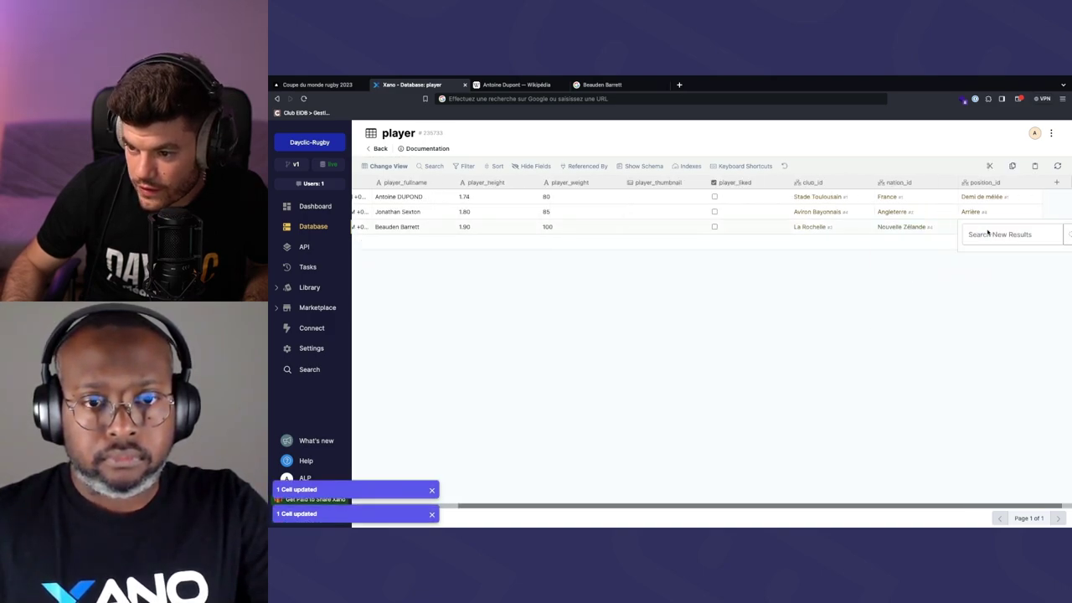
{"action": "left_click", "coordinate": [976, 288]}
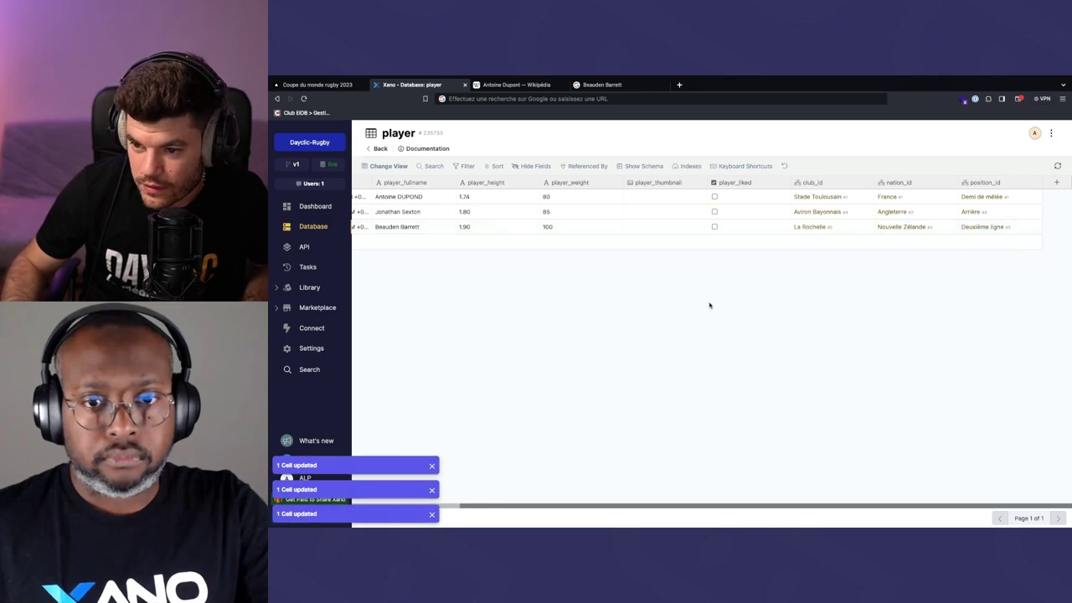
{"action": "scroll", "coordinate": [729, 308], "scroll_direction": "left", "scroll_amount": 3}
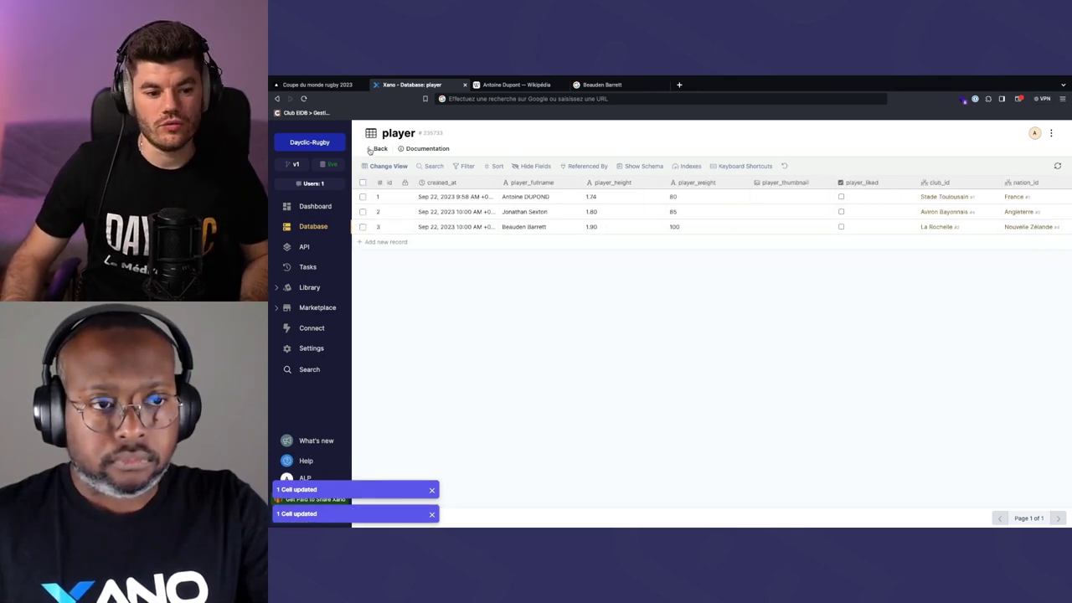
Return to the database tables overview, show the table relationships and move the nation table between the club and user tables
{"action": "left_click", "coordinate": [370, 149]}
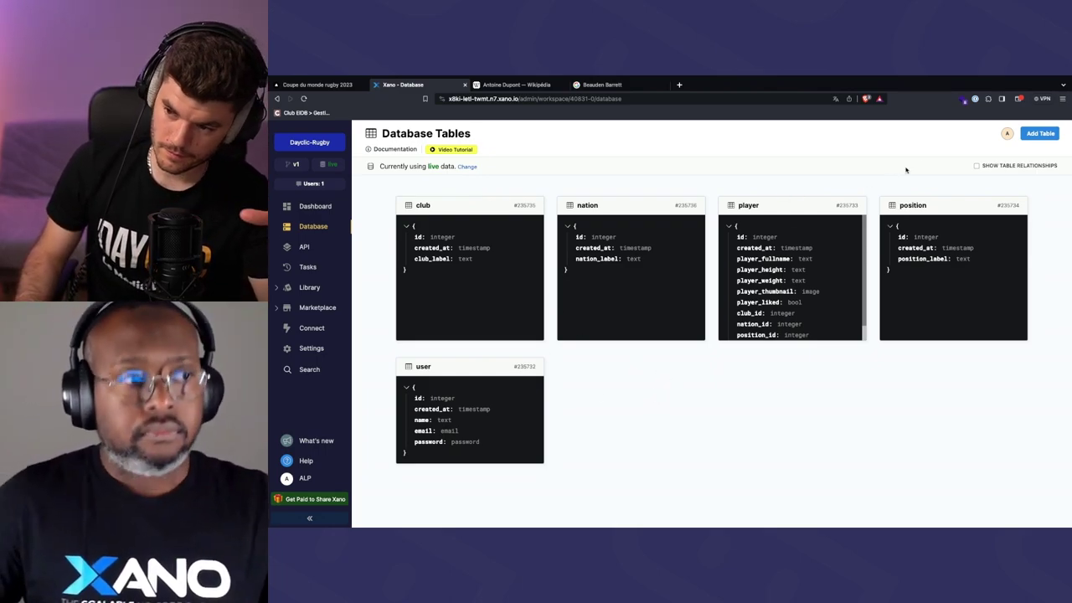
{"action": "left_click", "coordinate": [977, 165]}
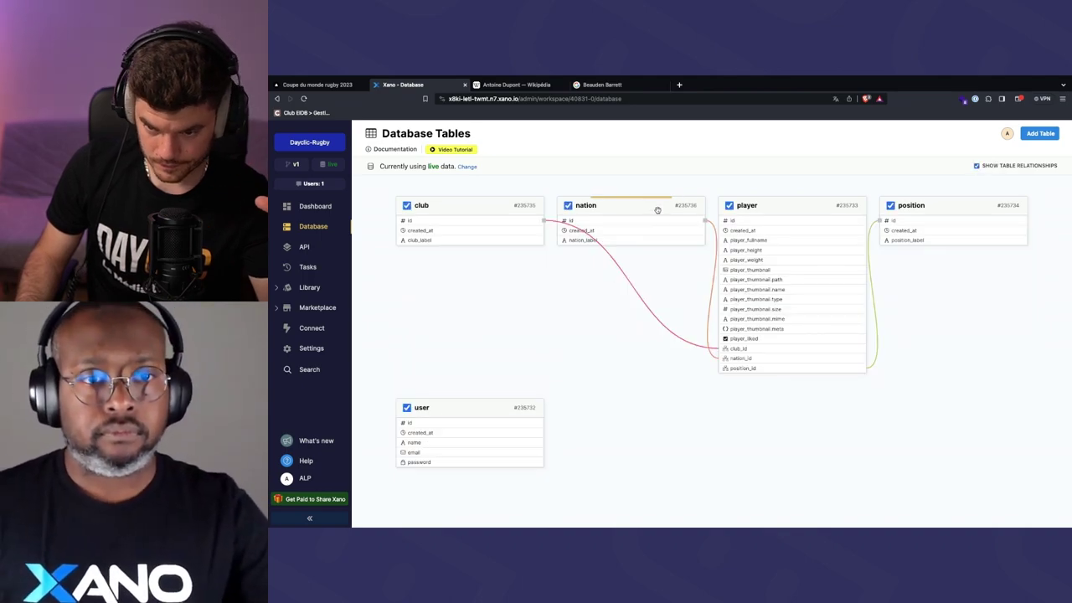
{"action": "left_click_drag", "start_coordinate": [636, 205], "coordinate": [509, 304]}
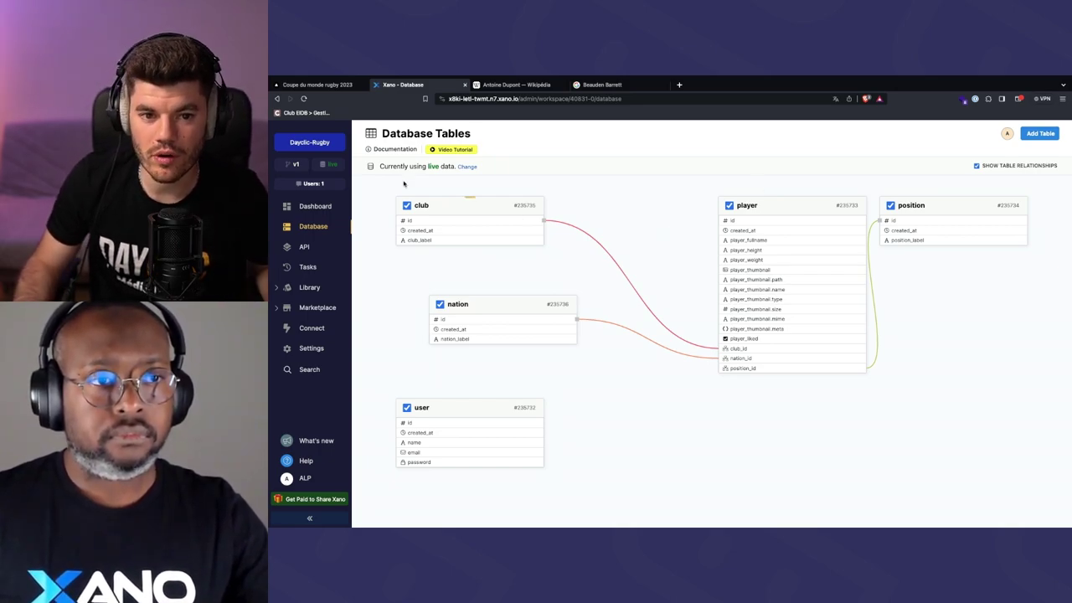
Look at the player cards on the Coupe du monde rugby 2023 page and return to the Xano database overview
{"action": "left_click", "coordinate": [317, 85]}
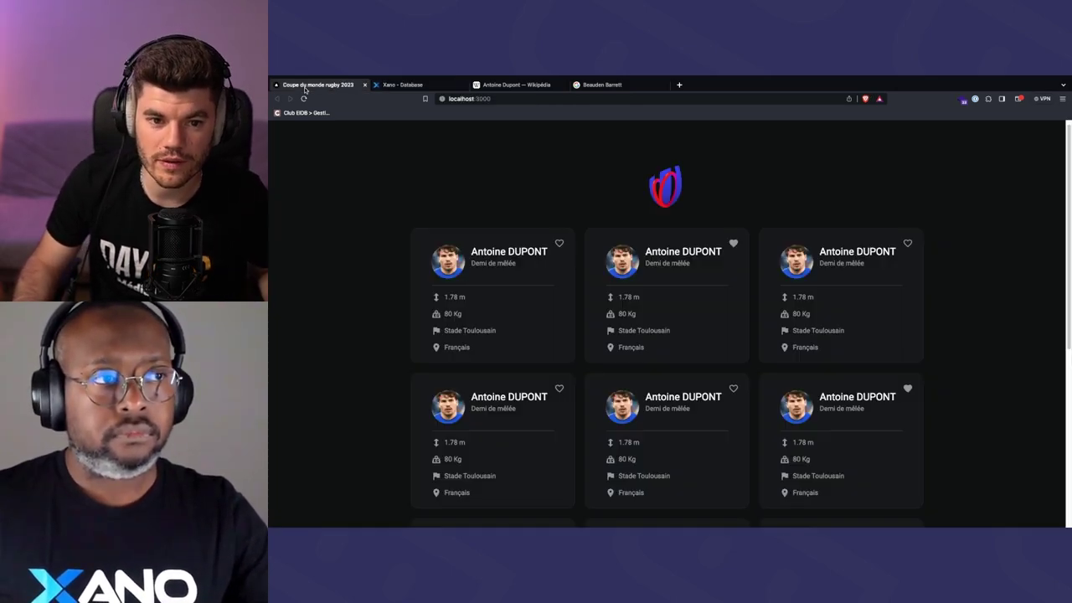
{"action": "left_click", "coordinate": [438, 85]}
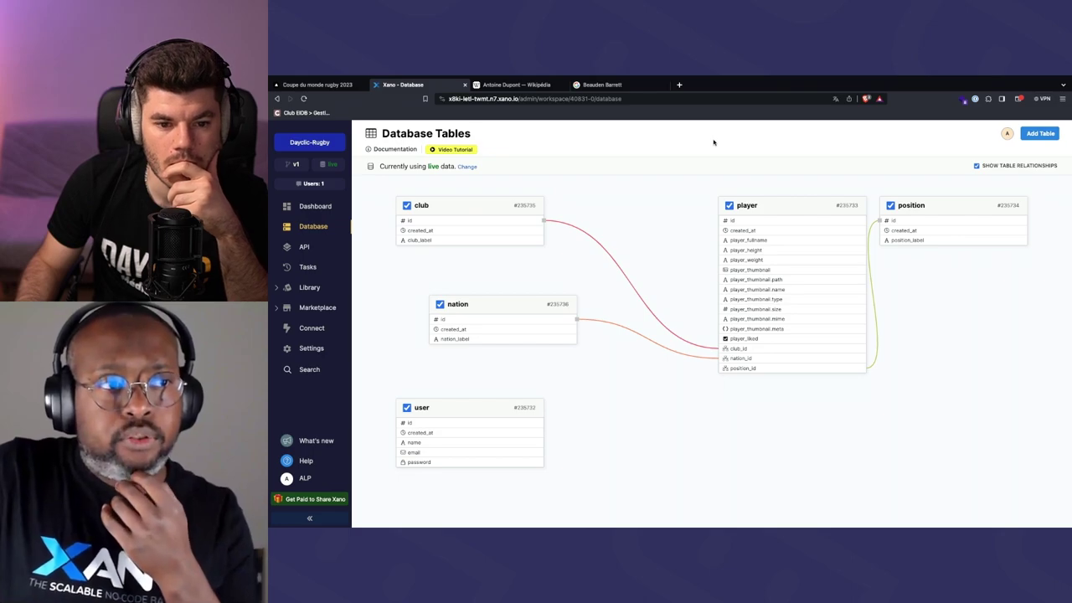
Open the Default API group in Xano and bring up its Swagger documentation
{"action": "left_click", "coordinate": [304, 246]}
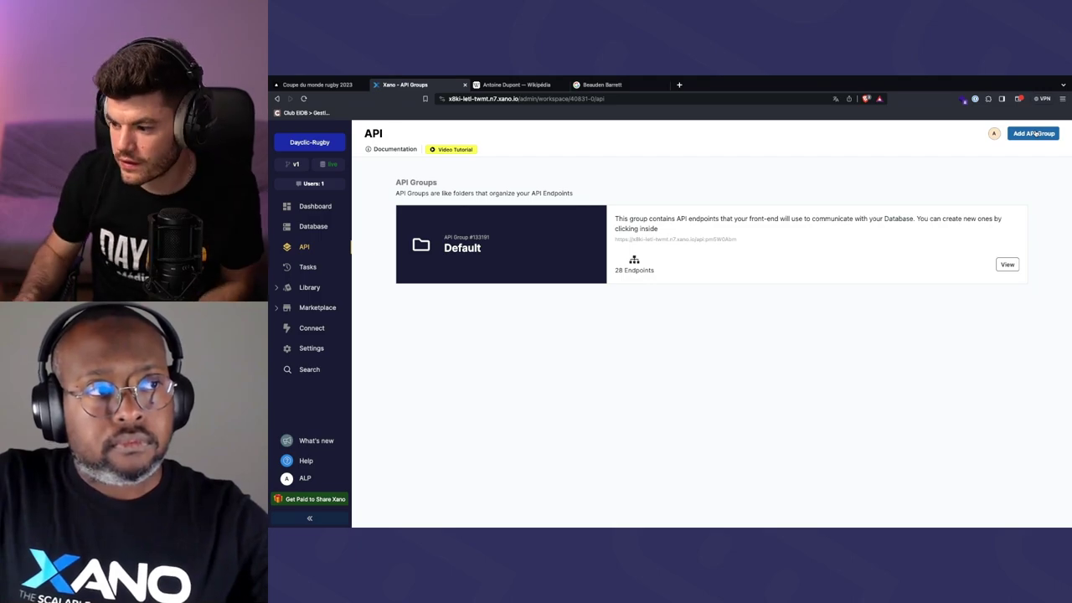
{"action": "key", "text": "ctrl+Up"}
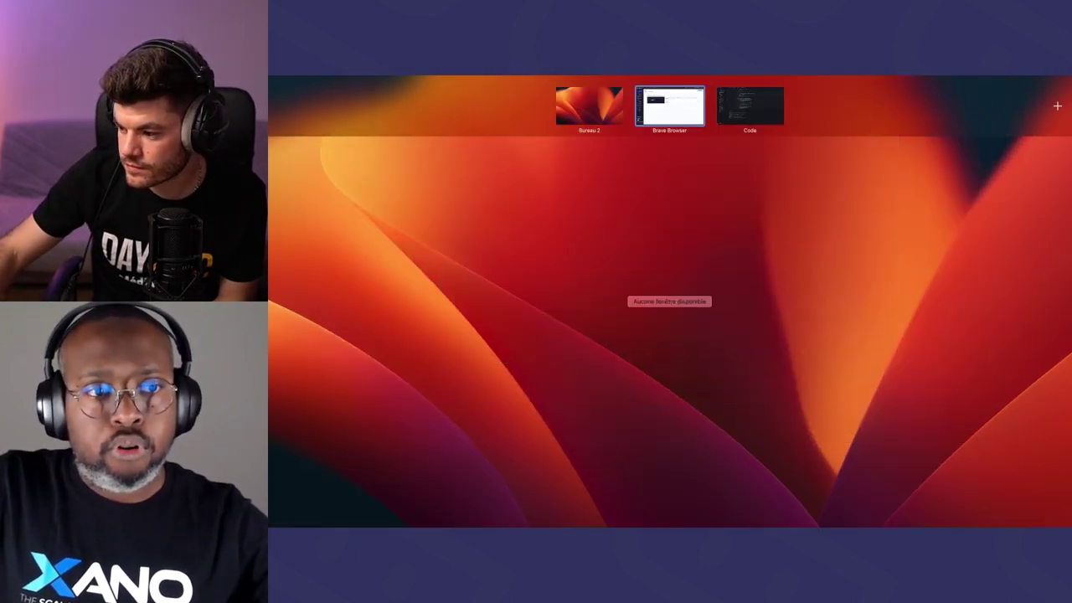
{"action": "key", "text": "ctrl+Up"}
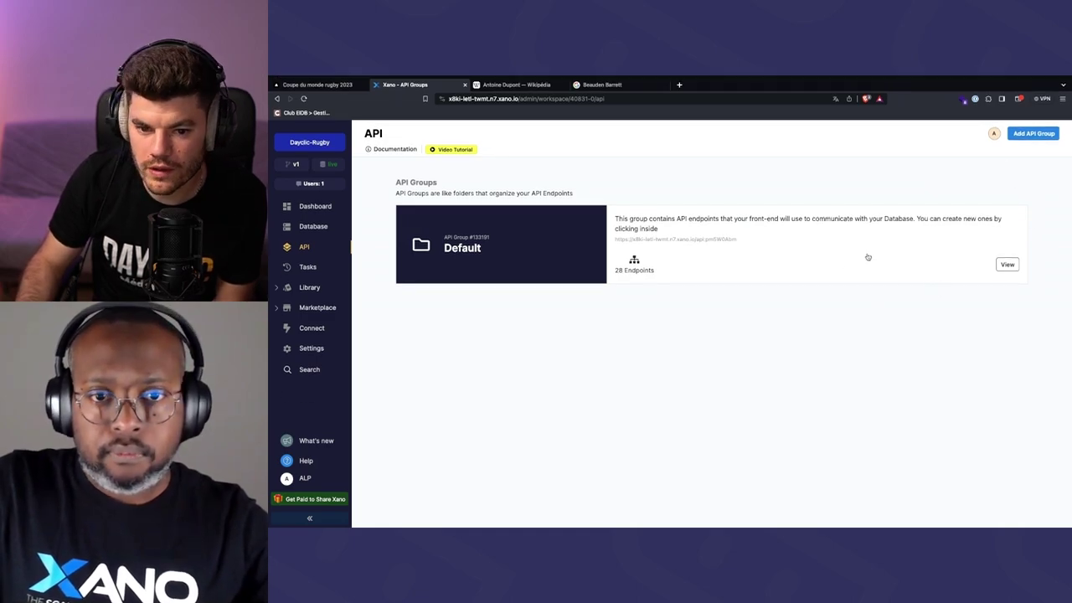
{"action": "left_click", "coordinate": [866, 260]}
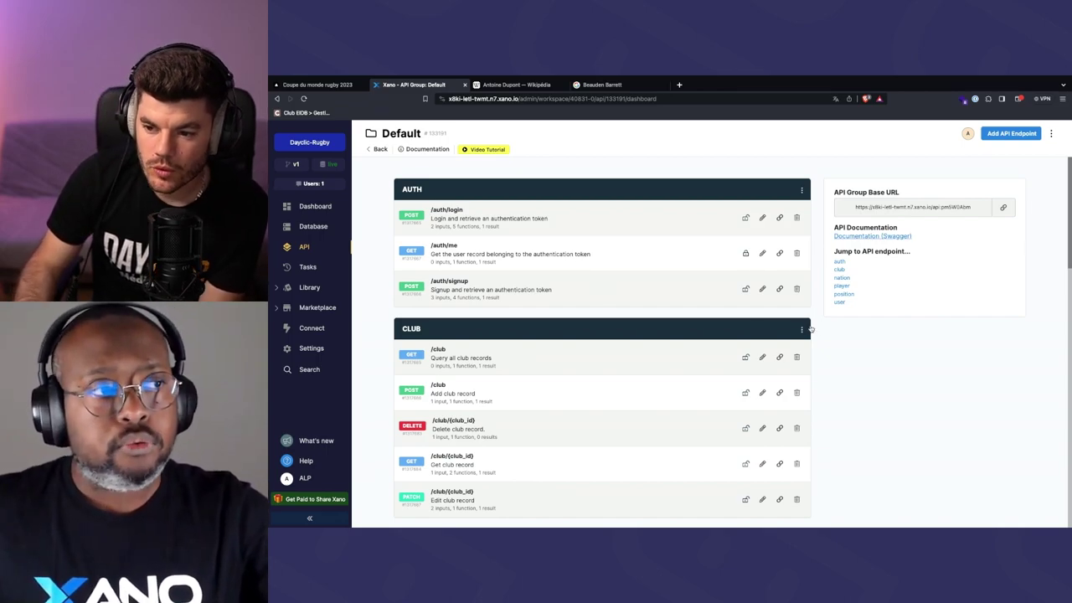
{"action": "left_click", "coordinate": [854, 237]}
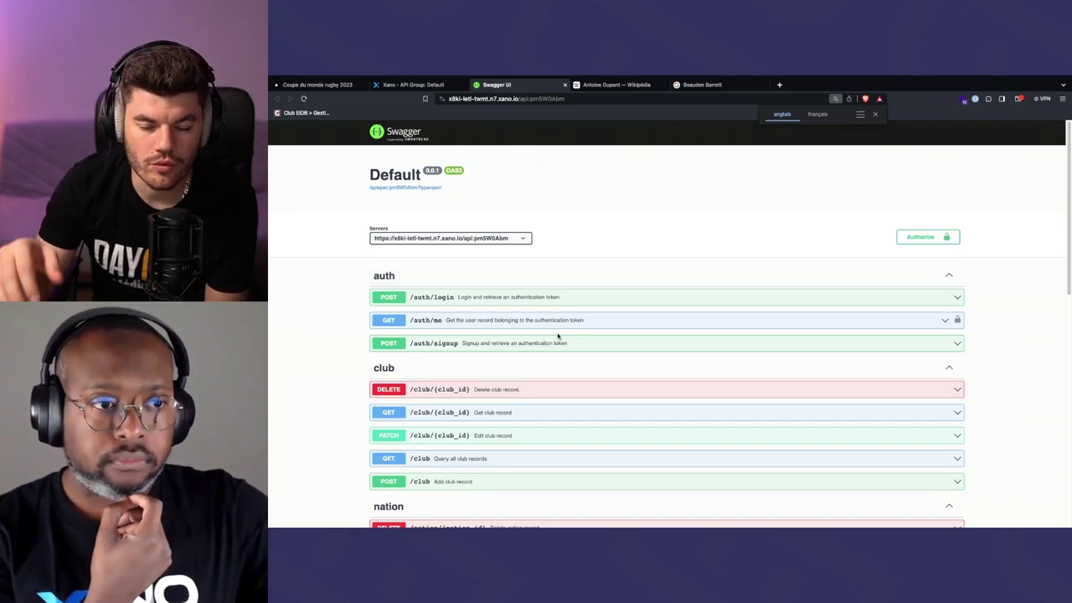
Examine the auth, club, nation, player, position and user endpoints in the Swagger documentation
{"action": "scroll", "coordinate": [620, 209], "scroll_direction": "down", "scroll_amount": 5}
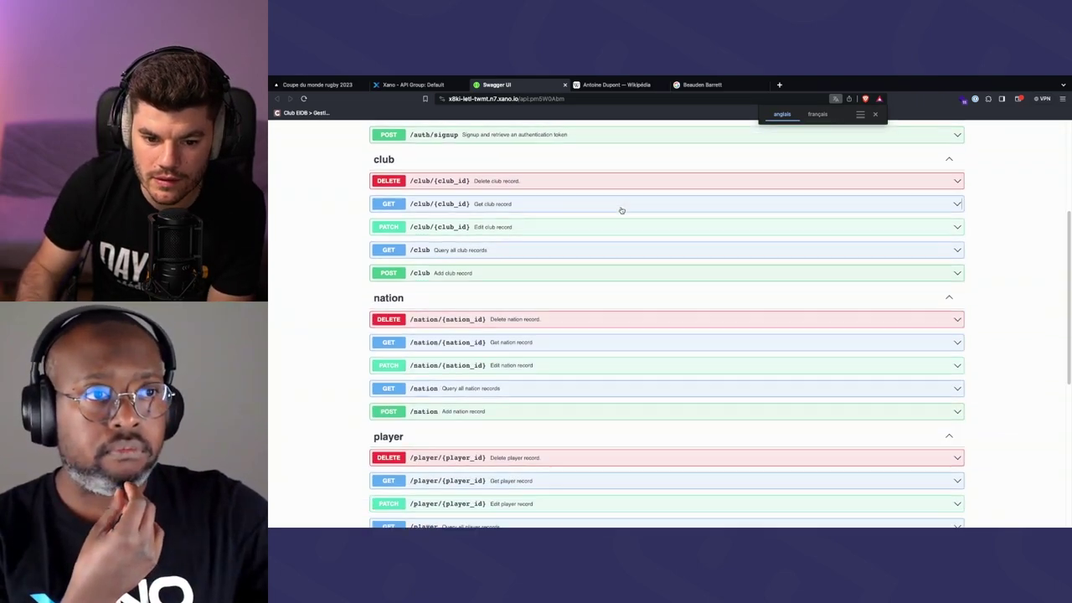
{"action": "scroll", "coordinate": [619, 212], "scroll_direction": "down", "scroll_amount": 2}
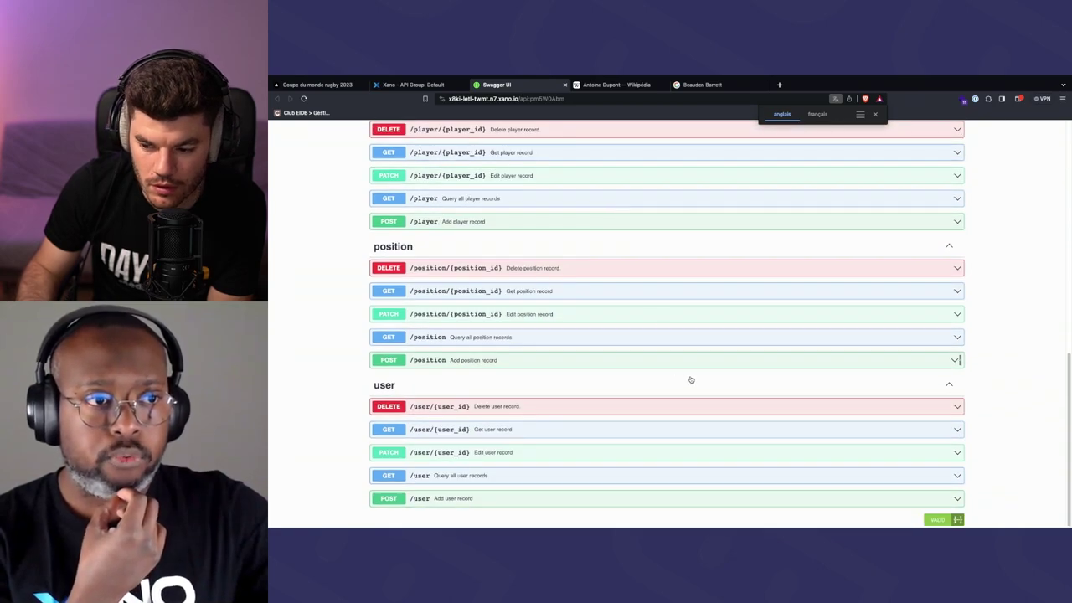
{"action": "scroll", "coordinate": [700, 382], "scroll_direction": "up", "scroll_amount": 8}
{"action": "scroll", "coordinate": [338, 302], "scroll_direction": "down", "scroll_amount": 3}
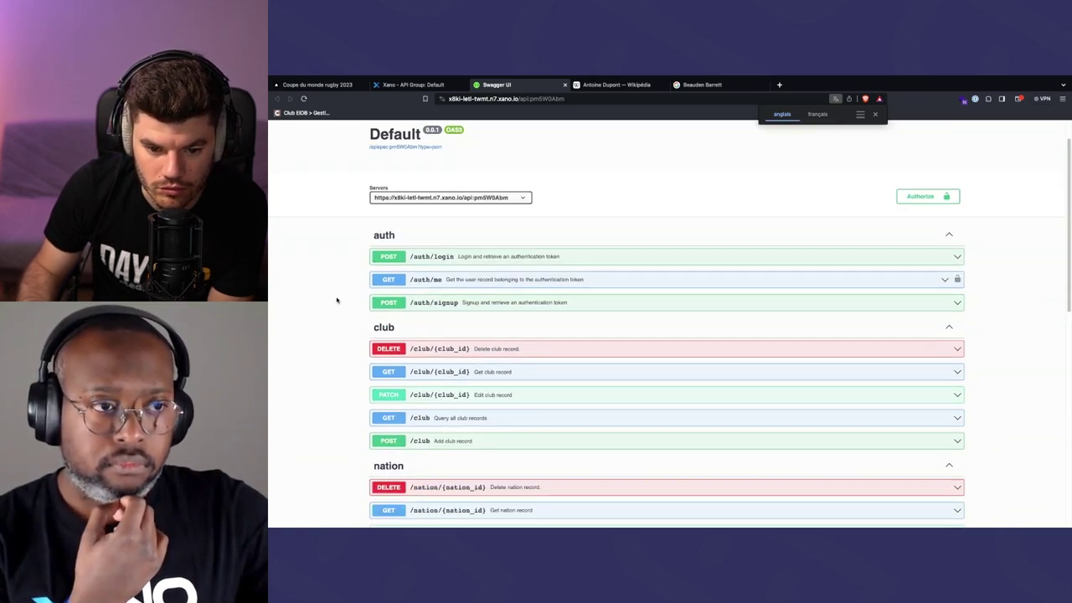
{"action": "scroll", "coordinate": [402, 272], "scroll_direction": "down", "scroll_amount": 2}
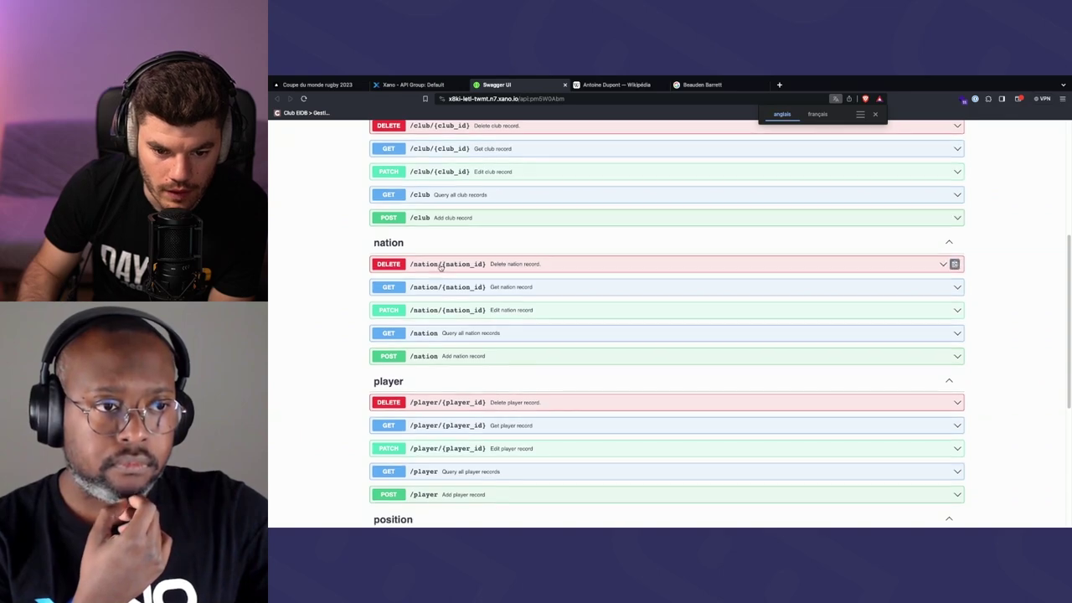
{"action": "scroll", "coordinate": [477, 327], "scroll_direction": "down", "scroll_amount": 2}
{"action": "scroll", "coordinate": [470, 341], "scroll_direction": "down", "scroll_amount": 2}
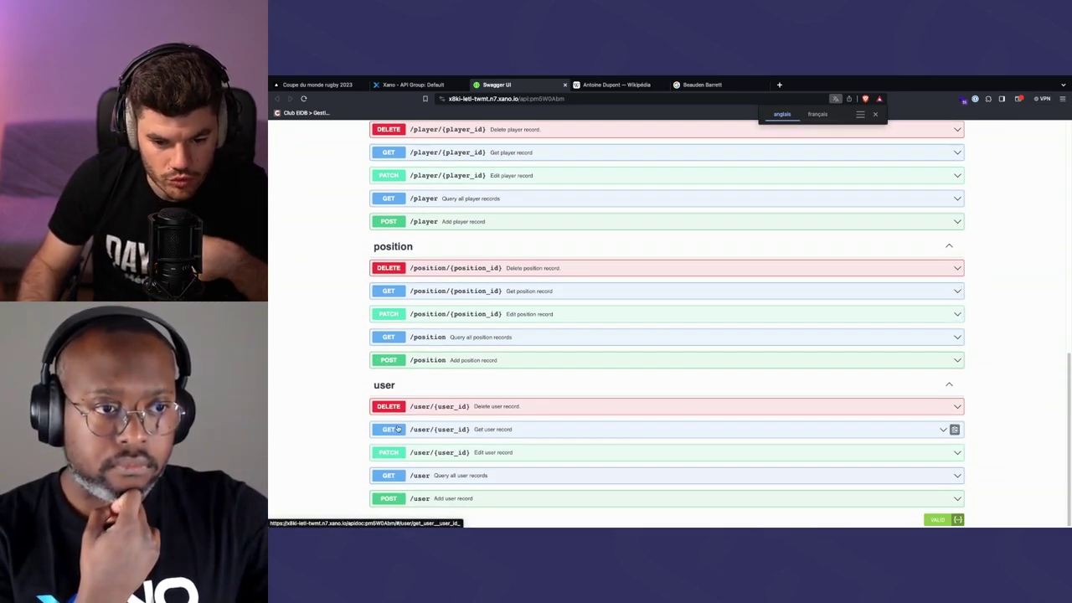
Expand the POST /user endpoint and examine its request body, example response and response codes
{"action": "left_click", "coordinate": [453, 500]}
{"action": "scroll", "coordinate": [474, 472], "scroll_direction": "down", "scroll_amount": 4}
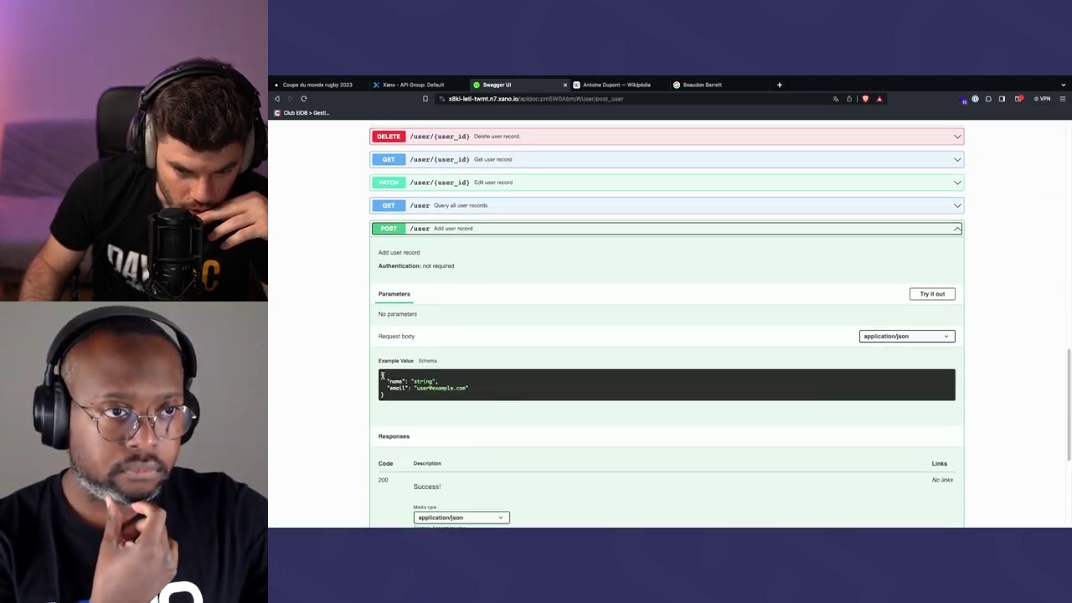
{"action": "scroll", "coordinate": [415, 398], "scroll_direction": "down", "scroll_amount": 4}
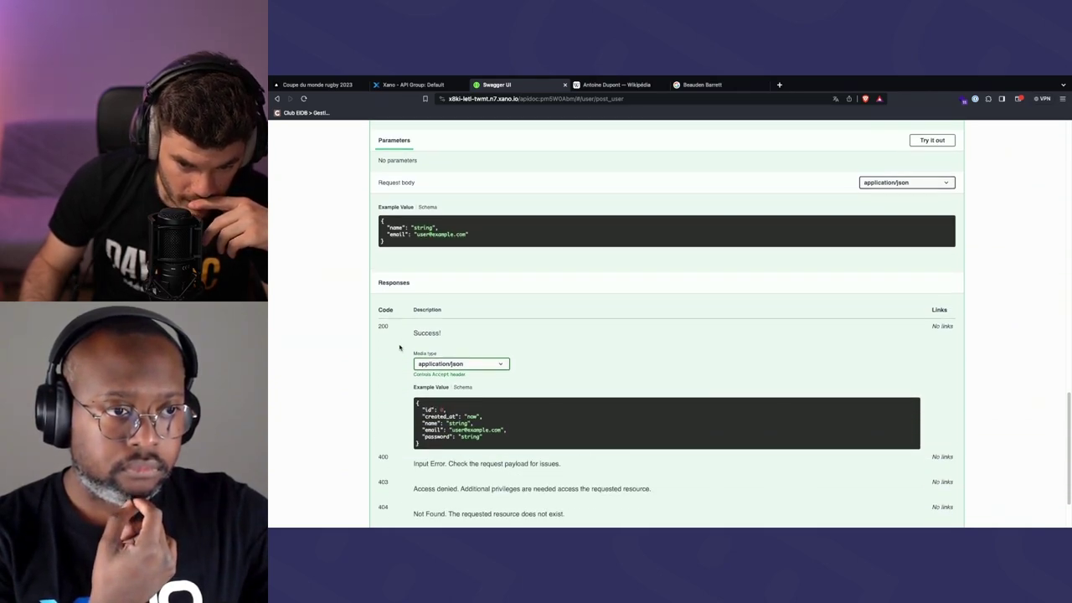
{"action": "scroll", "coordinate": [400, 348], "scroll_direction": "down", "scroll_amount": 2}
{"action": "scroll", "coordinate": [399, 347], "scroll_direction": "up", "scroll_amount": 3}
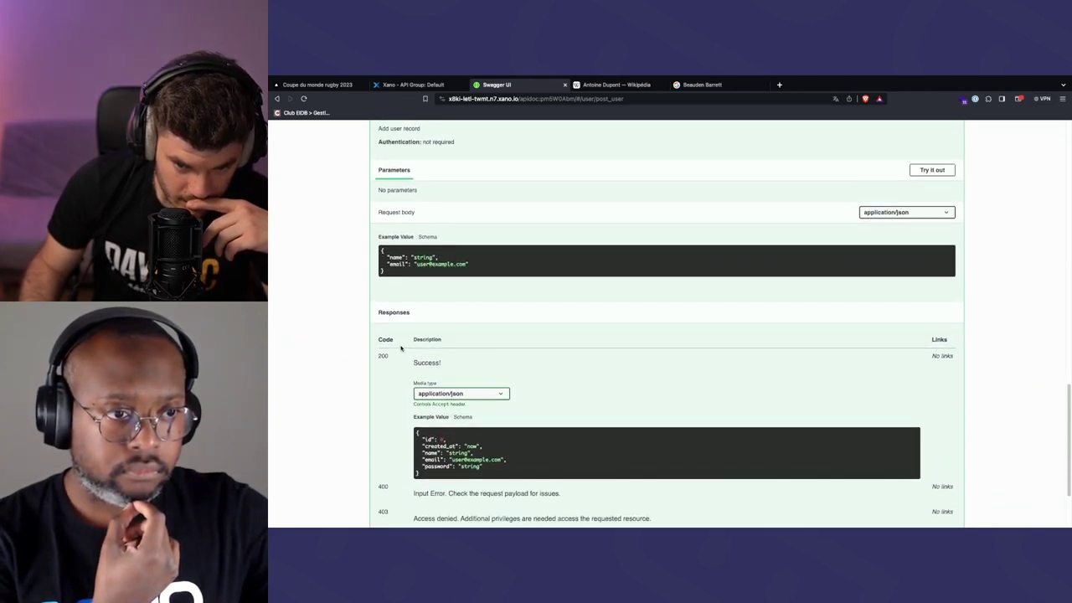
Compare the schema and example value of the POST /user request body, and return to the nation and player endpoints
{"action": "left_click", "coordinate": [424, 238]}
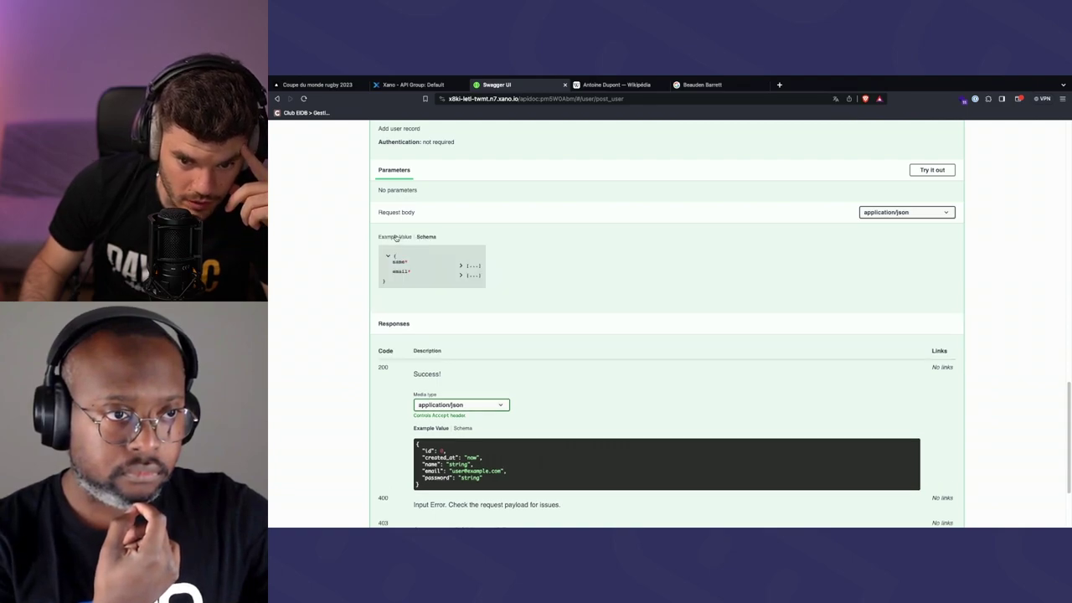
{"action": "left_click", "coordinate": [395, 237]}
{"action": "left_click", "coordinate": [418, 238]}
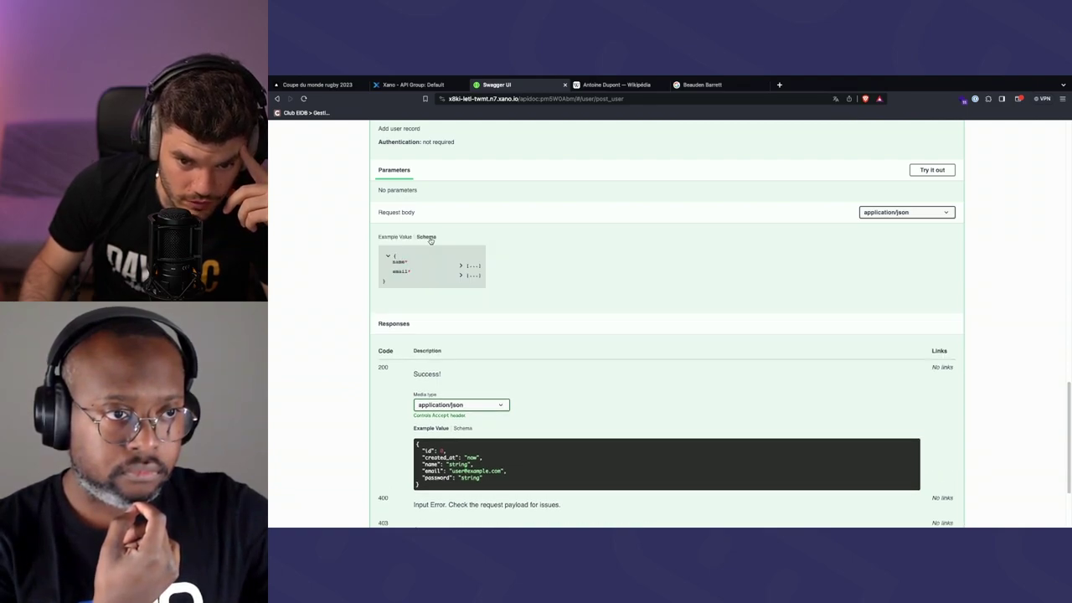
{"action": "left_click", "coordinate": [471, 271]}
{"action": "left_click", "coordinate": [388, 237]}
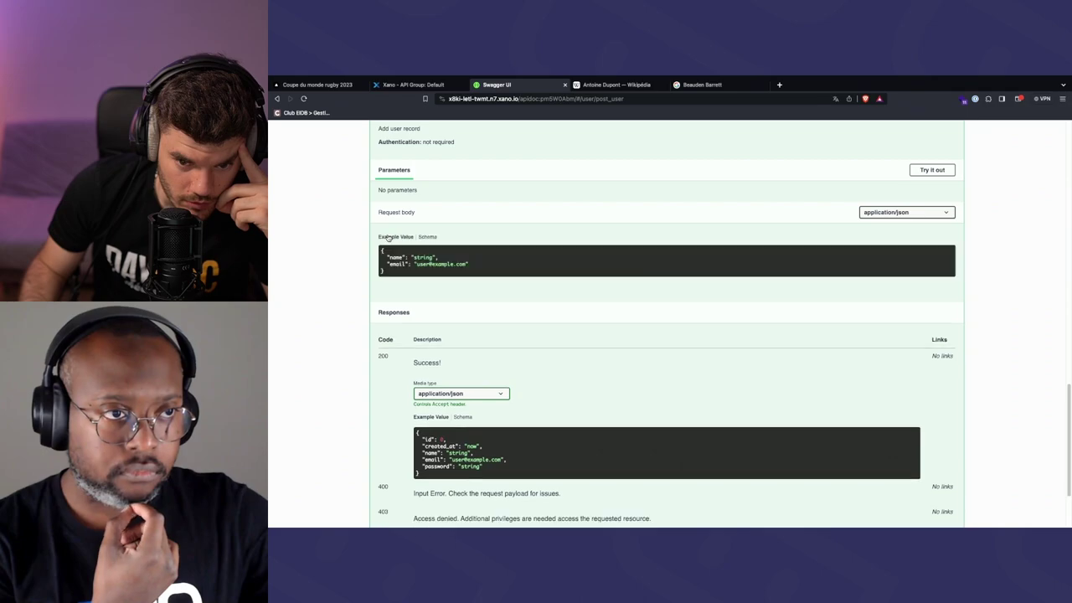
{"action": "scroll", "coordinate": [543, 369], "scroll_direction": "up", "scroll_amount": 20}
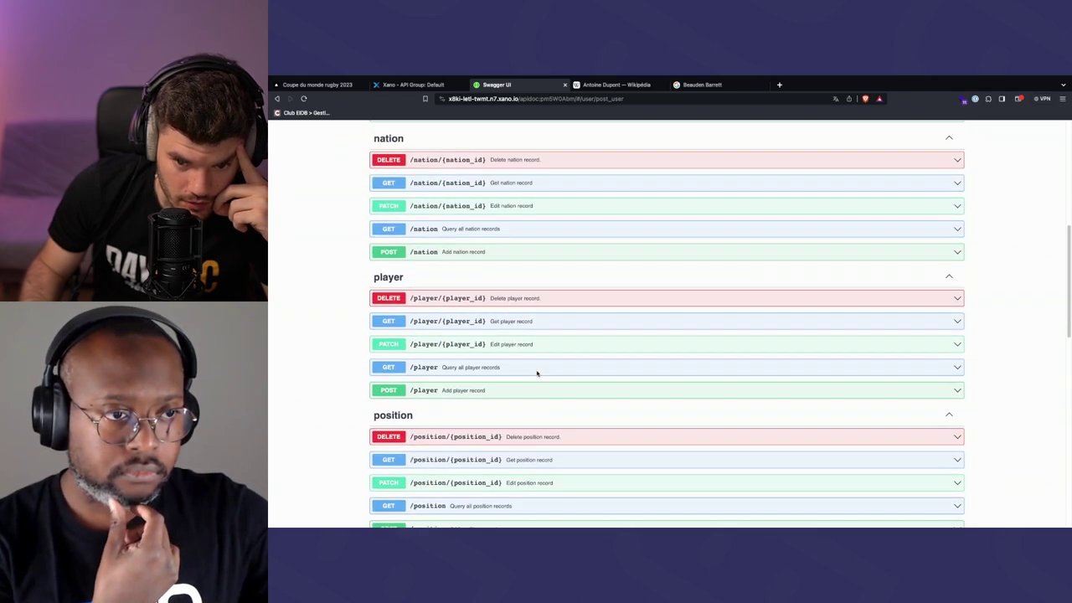
Go back to the Default API group in Xano and open the GET /player endpoint that queries all player records
{"action": "left_click", "coordinate": [457, 86]}
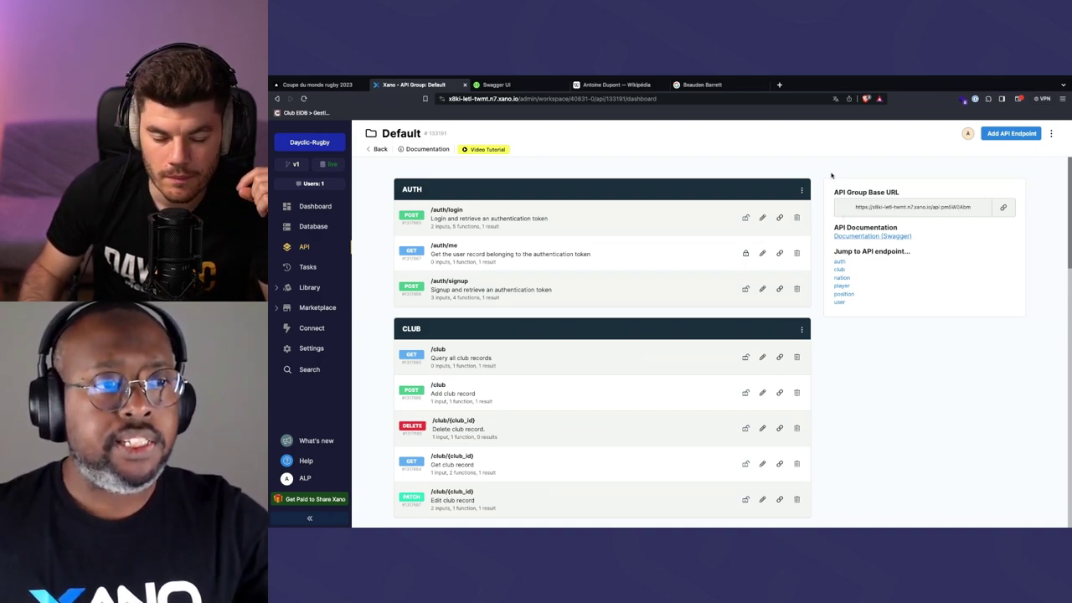
{"action": "scroll", "coordinate": [797, 232], "scroll_direction": "down", "scroll_amount": 5}
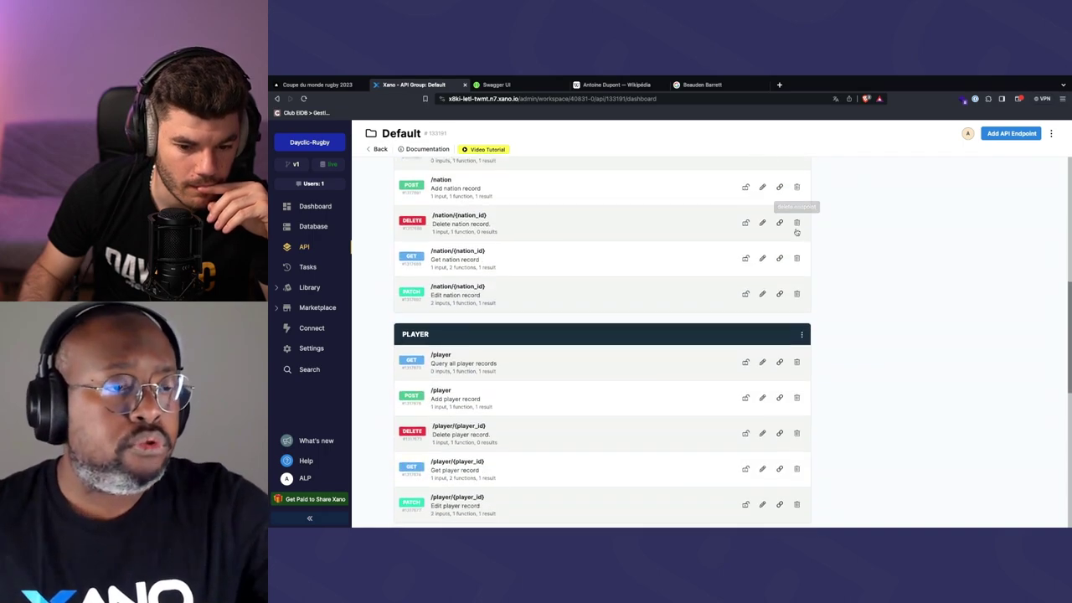
{"action": "scroll", "coordinate": [796, 232], "scroll_direction": "down", "scroll_amount": 2}
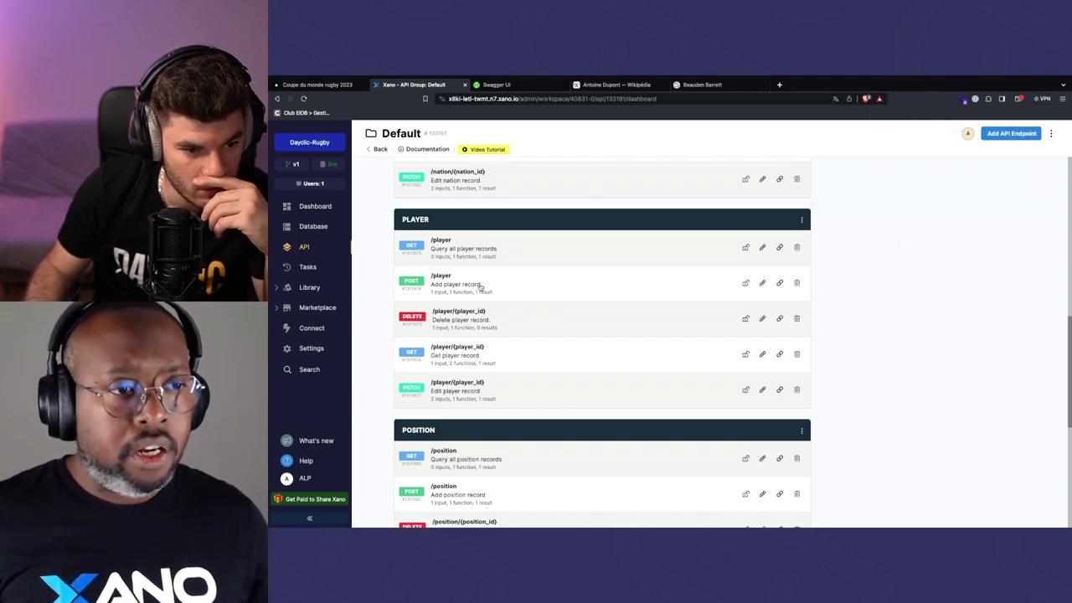
{"action": "left_click", "coordinate": [517, 248]}
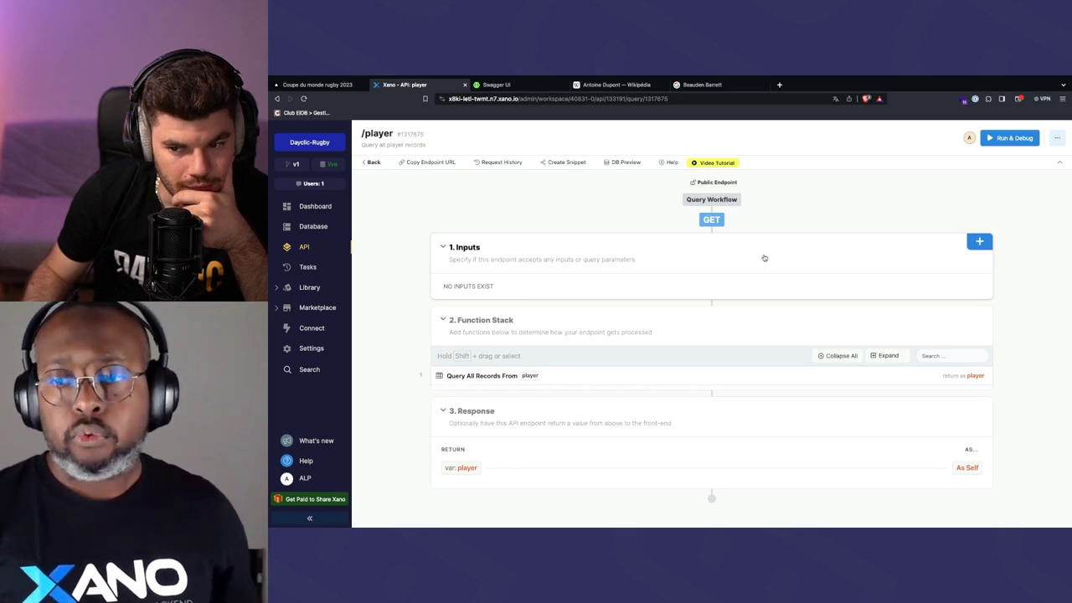
Look through the field types offered for a new /player input and check the player cards on the Coupe du monde rugby 2023 page
{"action": "left_click", "coordinate": [979, 241]}
{"action": "scroll", "coordinate": [927, 213], "scroll_direction": "down", "scroll_amount": 2}
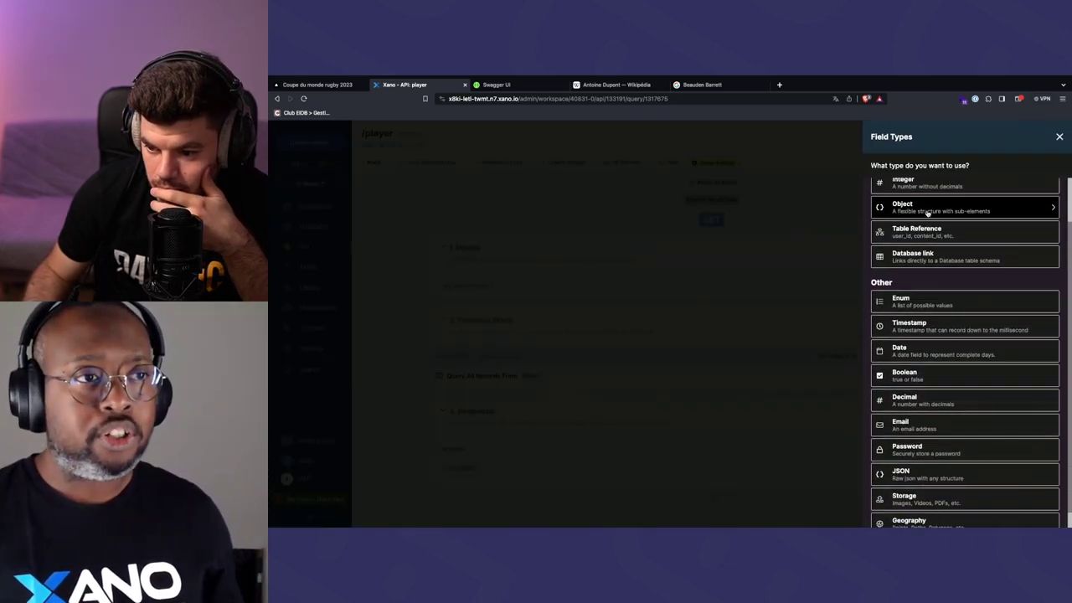
{"action": "scroll", "coordinate": [933, 312], "scroll_direction": "up", "scroll_amount": 2}
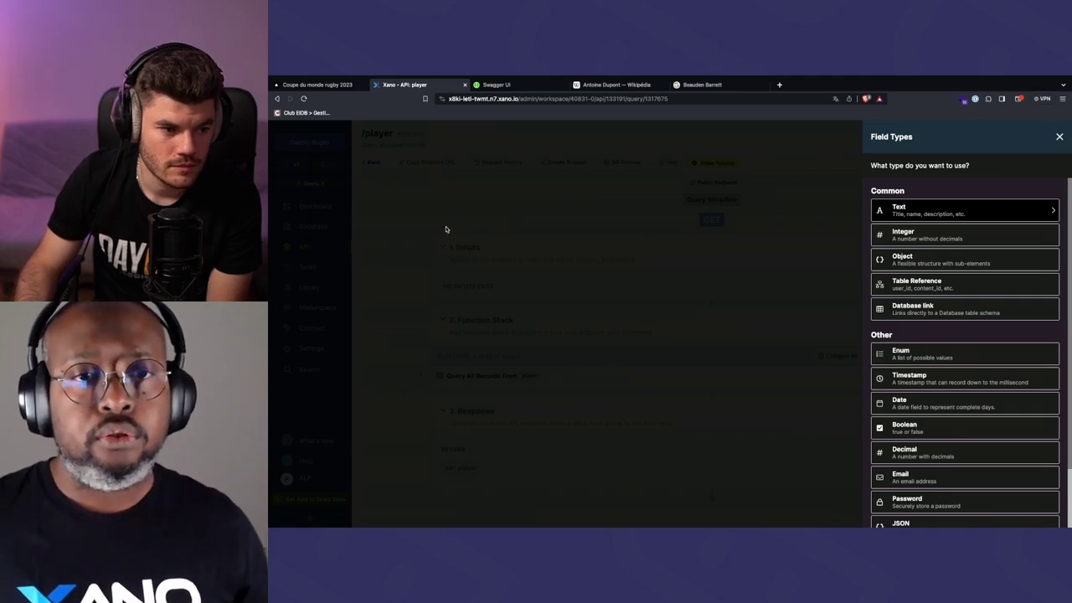
{"action": "left_click", "coordinate": [337, 86]}
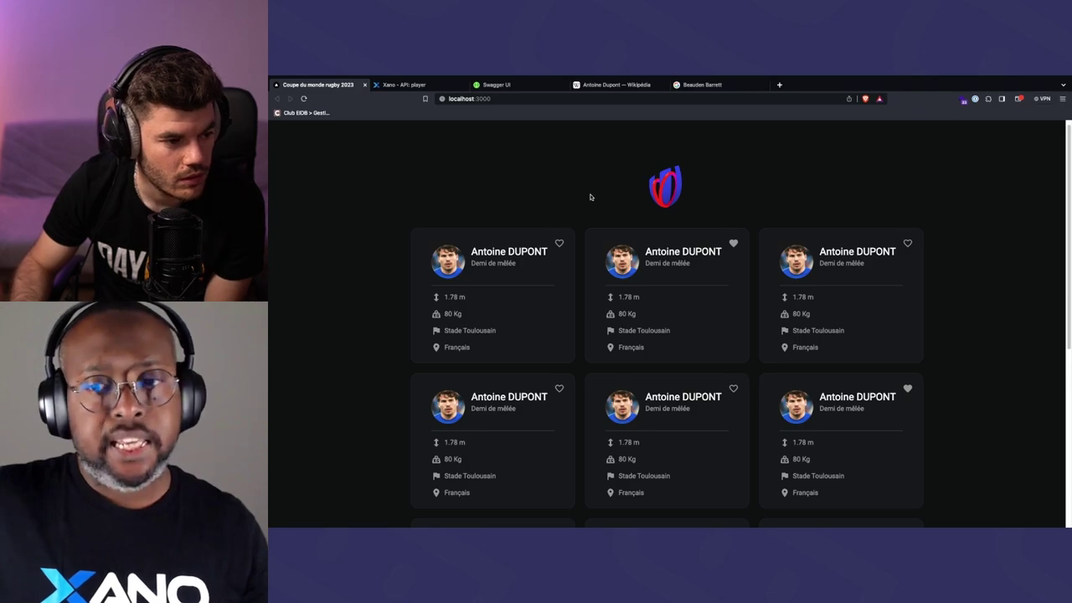
{"action": "left_click", "coordinate": [404, 84]}
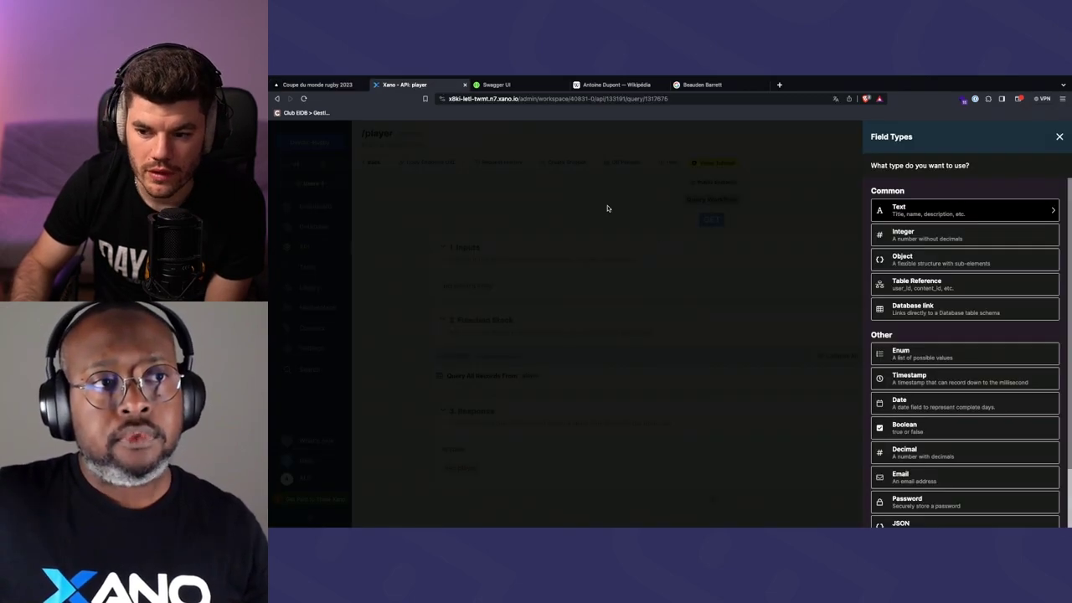
{"action": "left_click", "coordinate": [794, 292]}
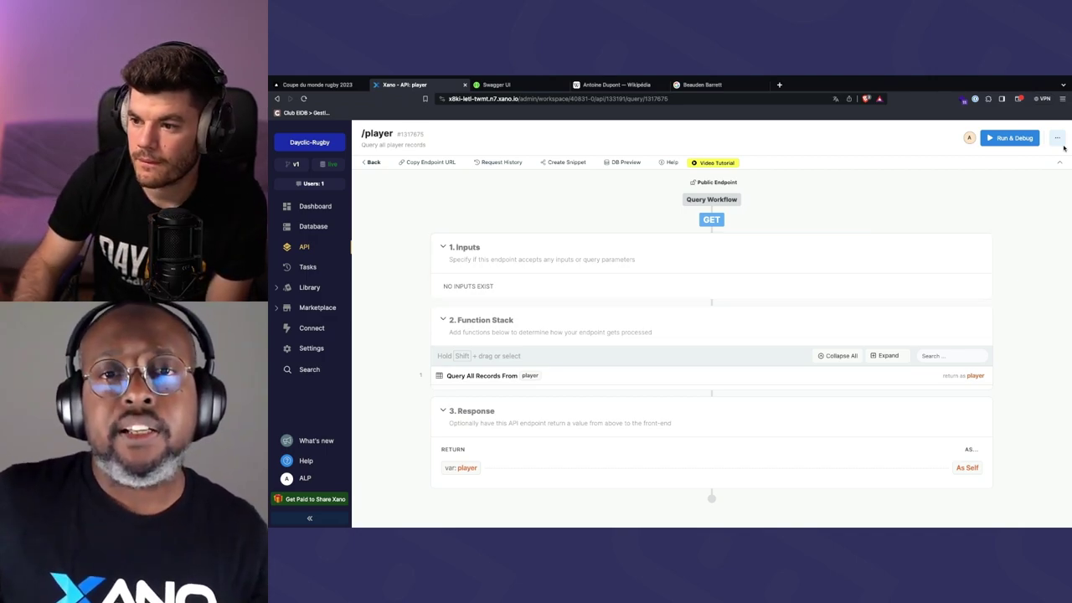
Run the GET /player endpoint in Run & Debug and examine the fields of the returned player records
{"action": "left_click", "coordinate": [1009, 137]}
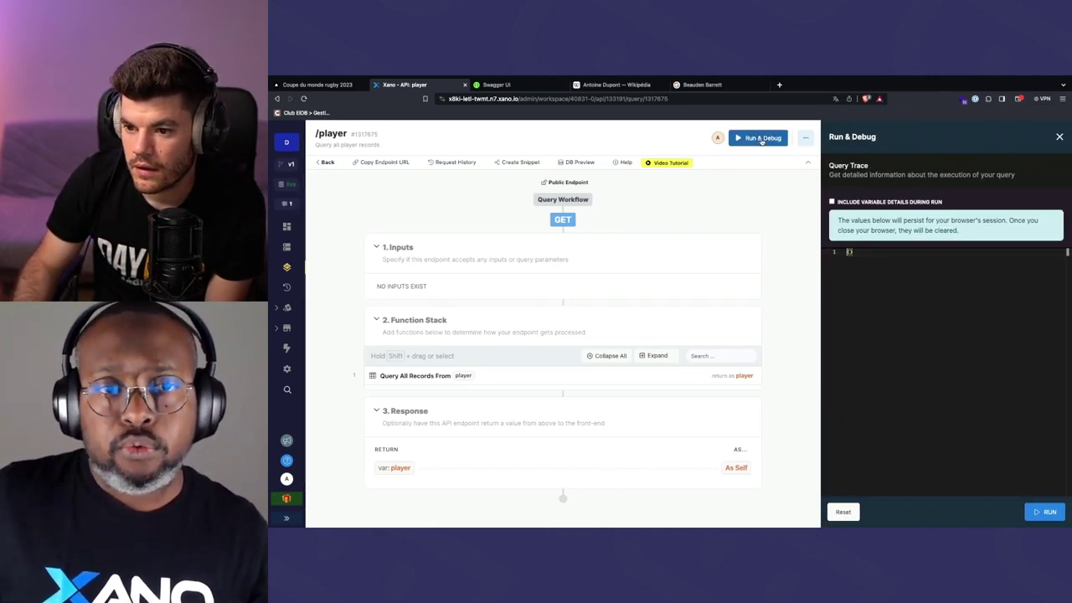
{"action": "left_click", "coordinate": [1044, 511]}
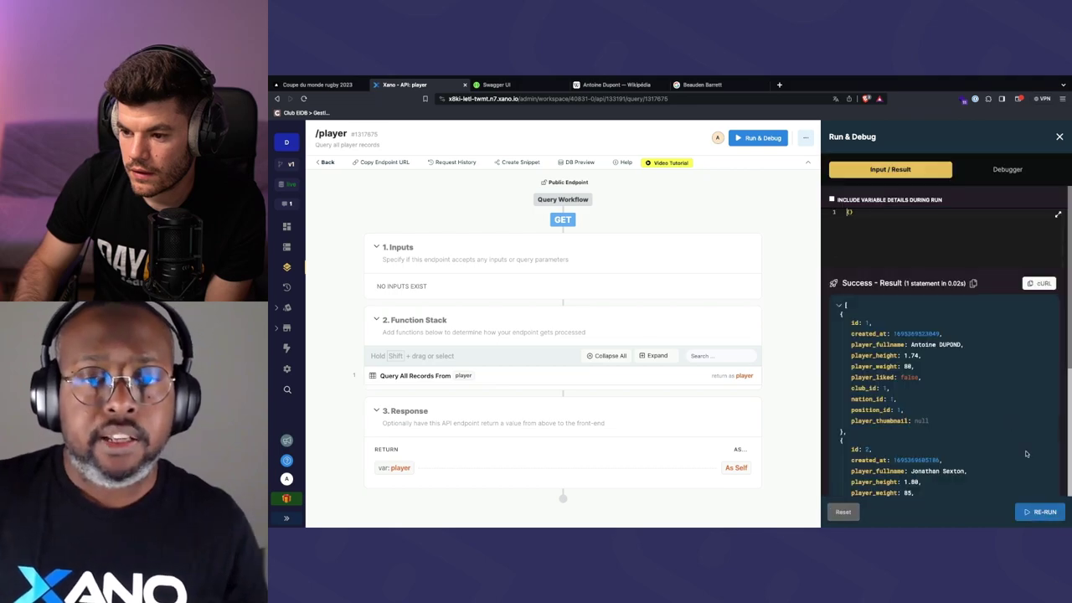
{"action": "scroll", "coordinate": [980, 376], "scroll_direction": "down", "scroll_amount": 1}
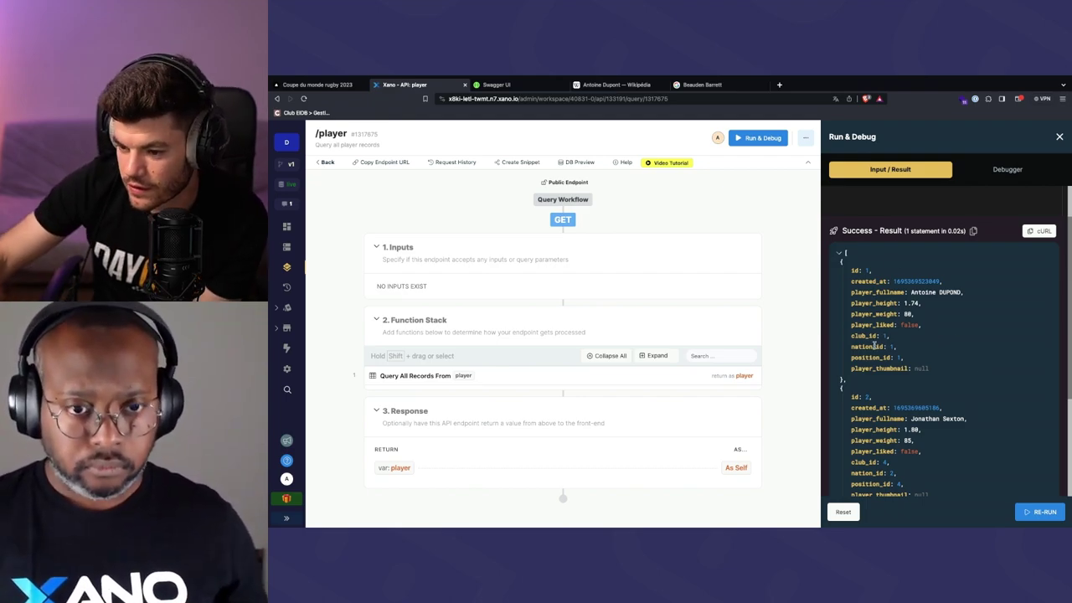
{"action": "scroll", "coordinate": [875, 345], "scroll_direction": "up", "scroll_amount": 5}
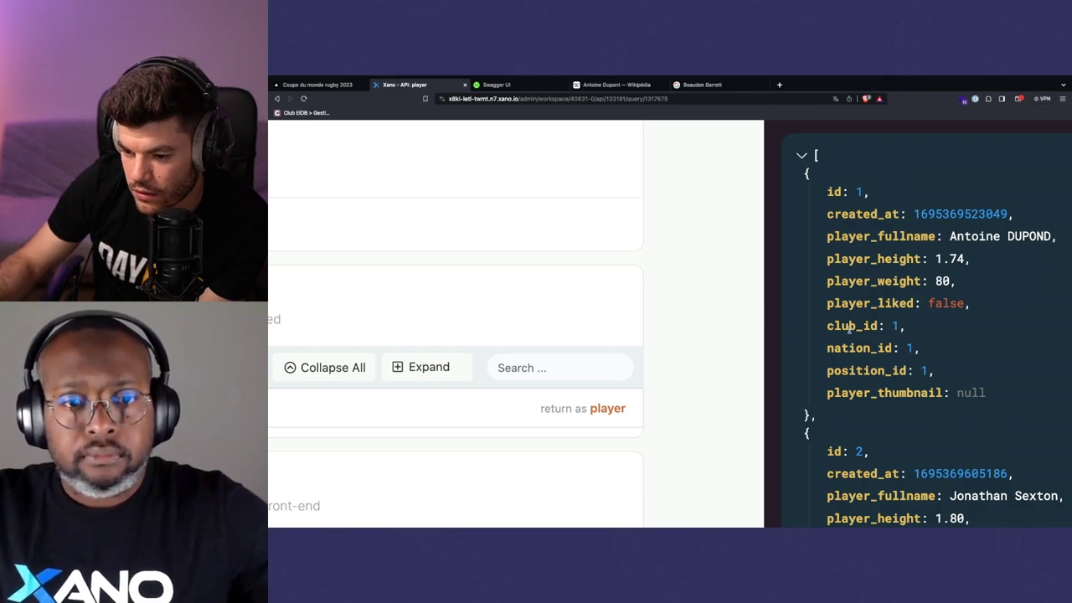
{"action": "scroll", "coordinate": [848, 330], "scroll_direction": "down", "scroll_amount": 5}
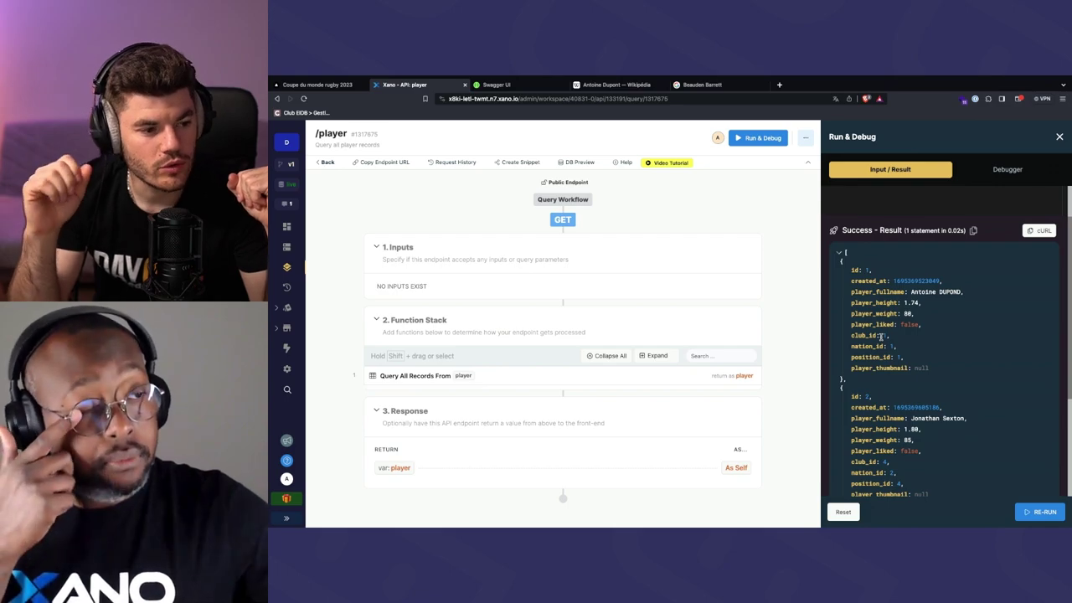
Switch to the dayclic-xano-rugby project in VS Code, enlarge the code area and examine the Home component in page.tsx
{"action": "key", "text": "ctrl+Right"}
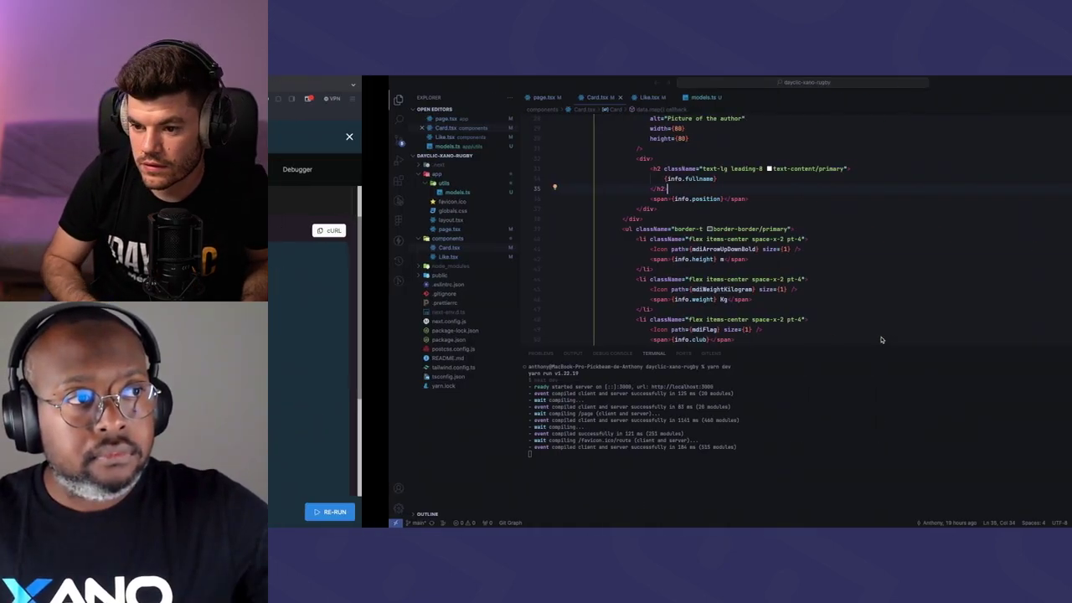
{"action": "scroll", "coordinate": [709, 263], "scroll_direction": "up", "scroll_amount": 5}
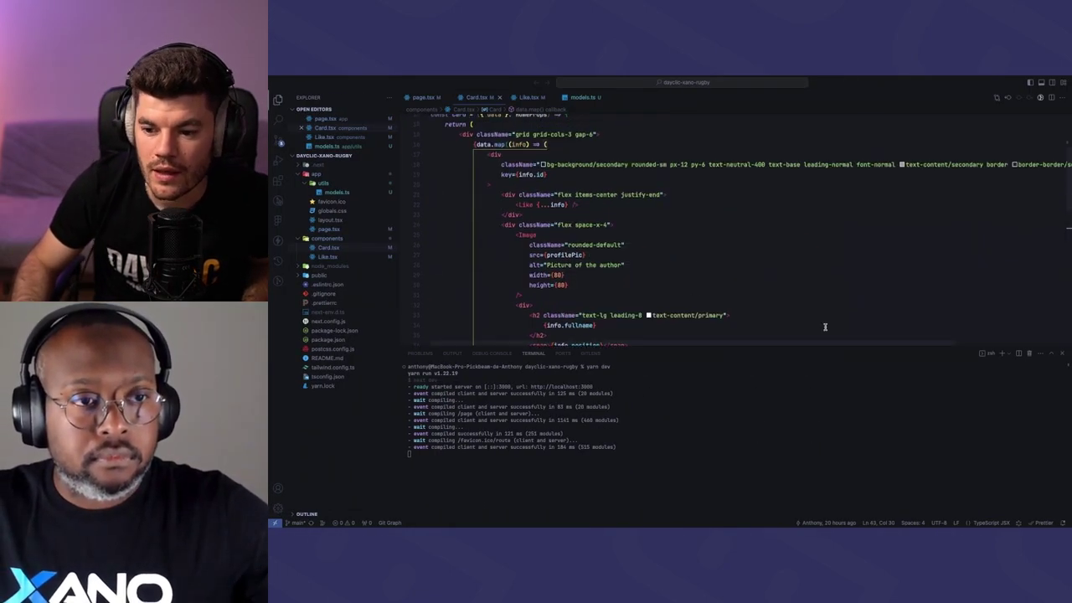
{"action": "left_click_drag", "start_coordinate": [831, 344], "coordinate": [831, 402]}
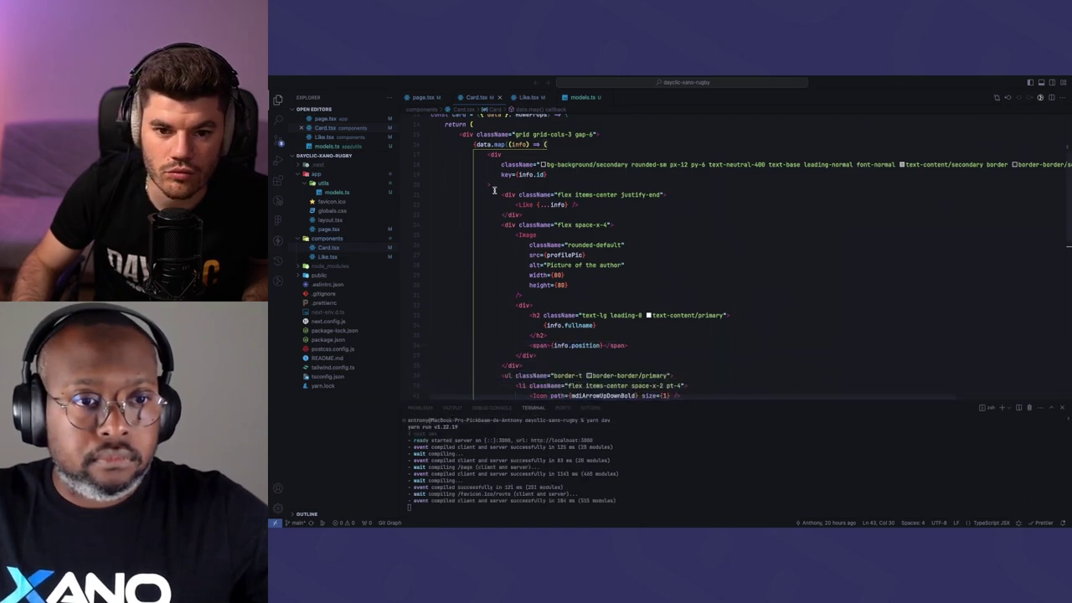
{"action": "left_click", "coordinate": [424, 97]}
{"action": "scroll", "coordinate": [604, 250], "scroll_direction": "up", "scroll_amount": 5}
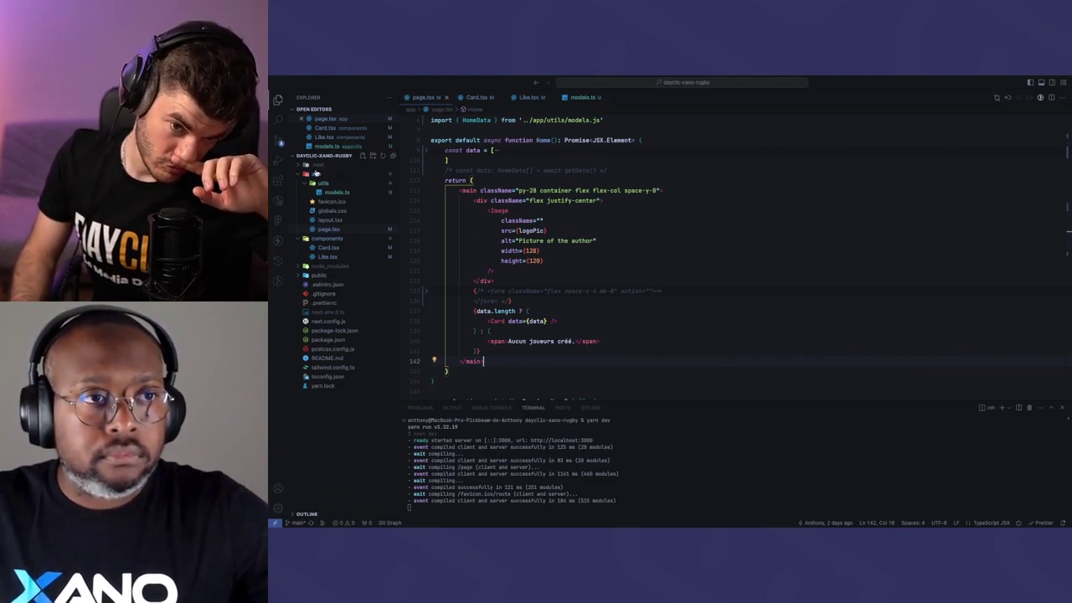
{"action": "left_click", "coordinate": [575, 230]}
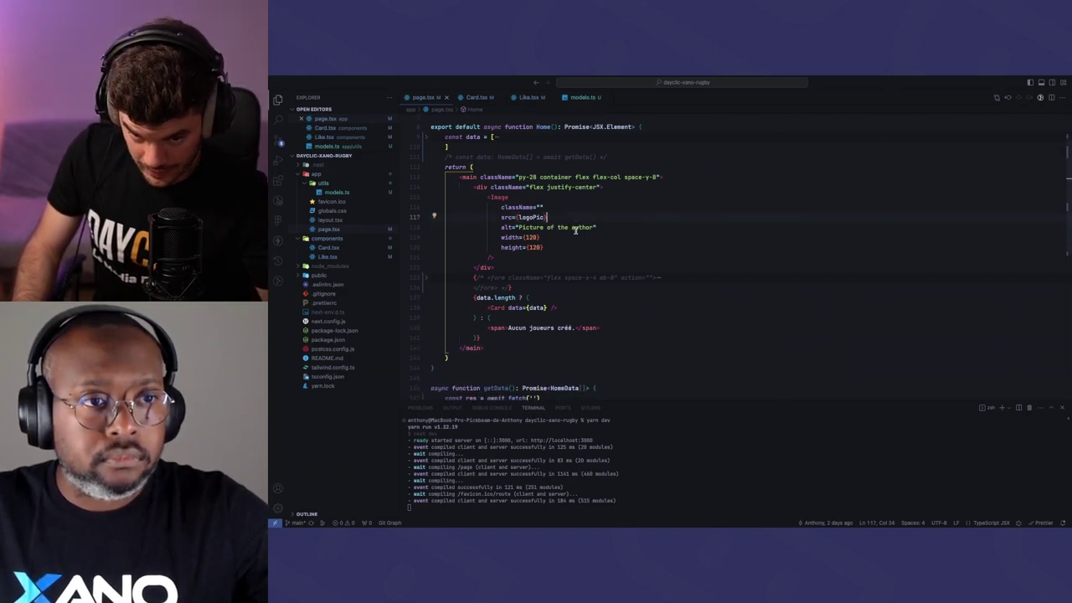
{"action": "scroll", "coordinate": [581, 225], "scroll_direction": "down", "scroll_amount": 1}
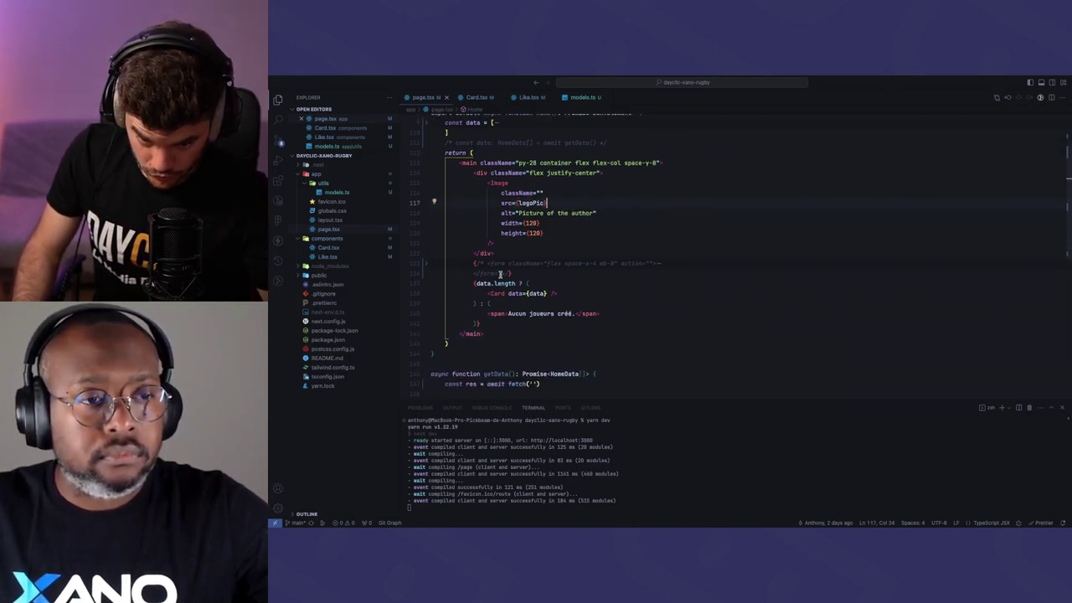
Open the Card component from page.tsx and examine its info.fullname and info.position fields in Card.tsx
{"action": "left_click", "coordinate": [494, 292], "text": "super"}
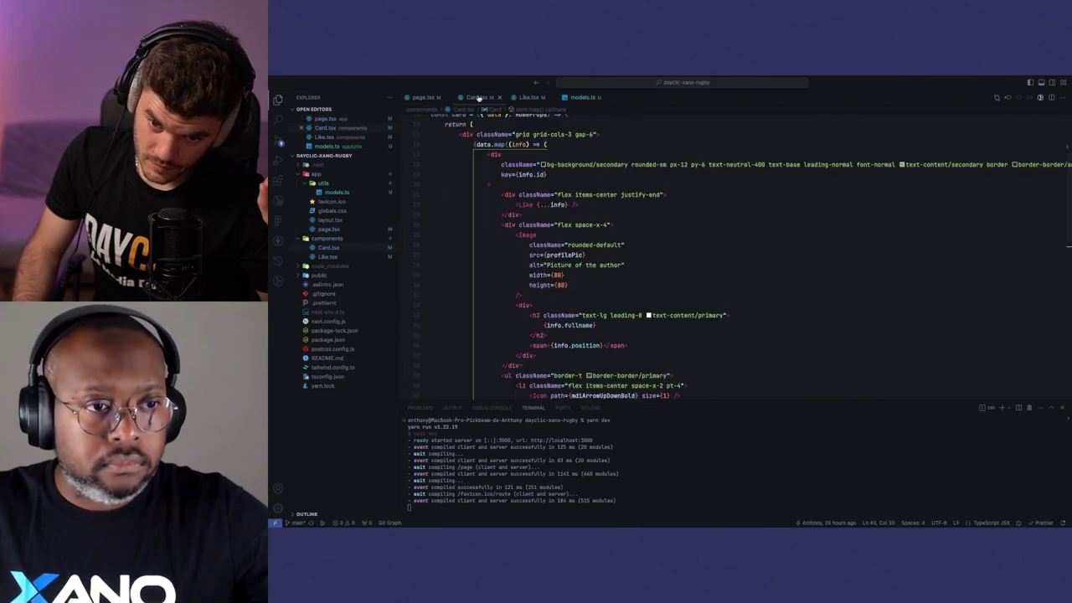
{"action": "left_click", "coordinate": [617, 144]}
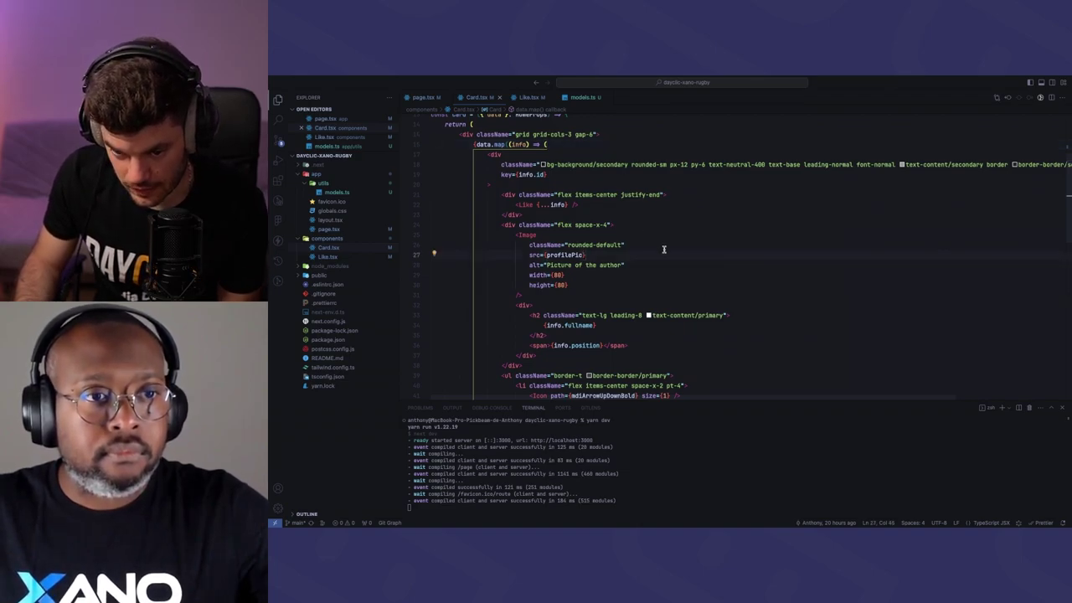
{"action": "scroll", "coordinate": [664, 249], "scroll_direction": "down", "scroll_amount": 4}
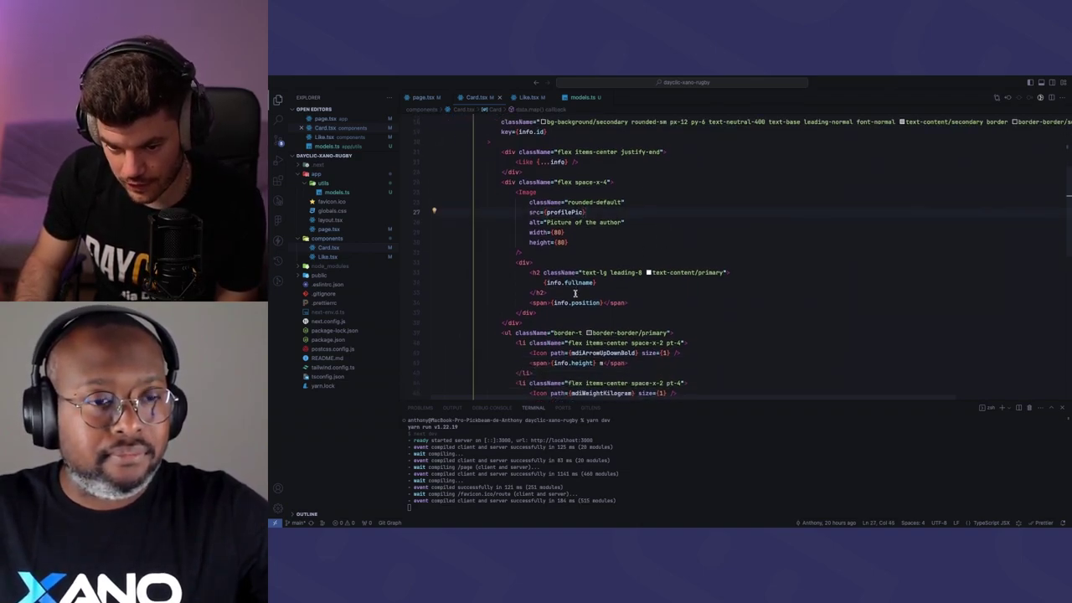
{"action": "scroll", "coordinate": [536, 290], "scroll_direction": "up", "scroll_amount": 5}
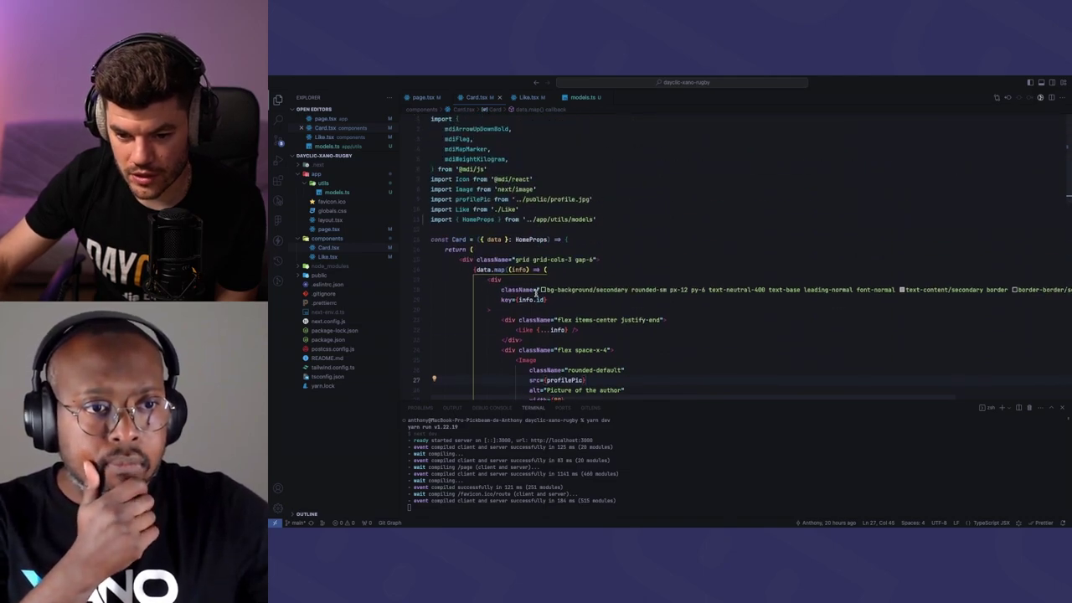
{"action": "scroll", "coordinate": [536, 291], "scroll_direction": "down", "scroll_amount": 6}
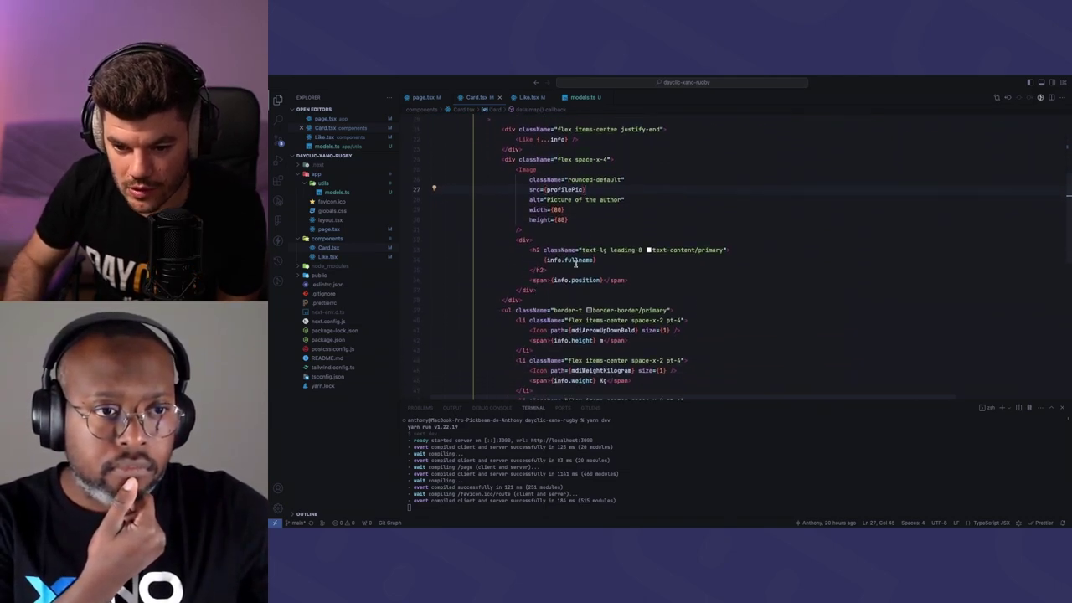
{"action": "double_click", "coordinate": [576, 261]}
{"action": "double_click", "coordinate": [583, 280]}
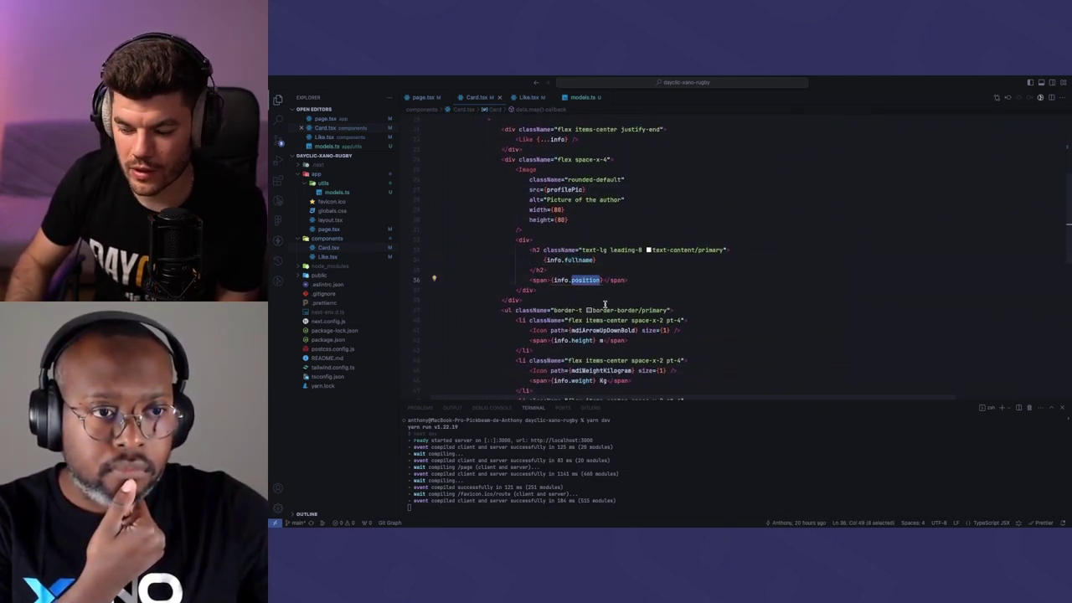
Switch back to Xano, look at the Add Response options of the /player endpoint without adding one, and close the debug results
{"action": "key", "text": "ctrl+Up"}
{"action": "key", "text": "ctrl+Right"}
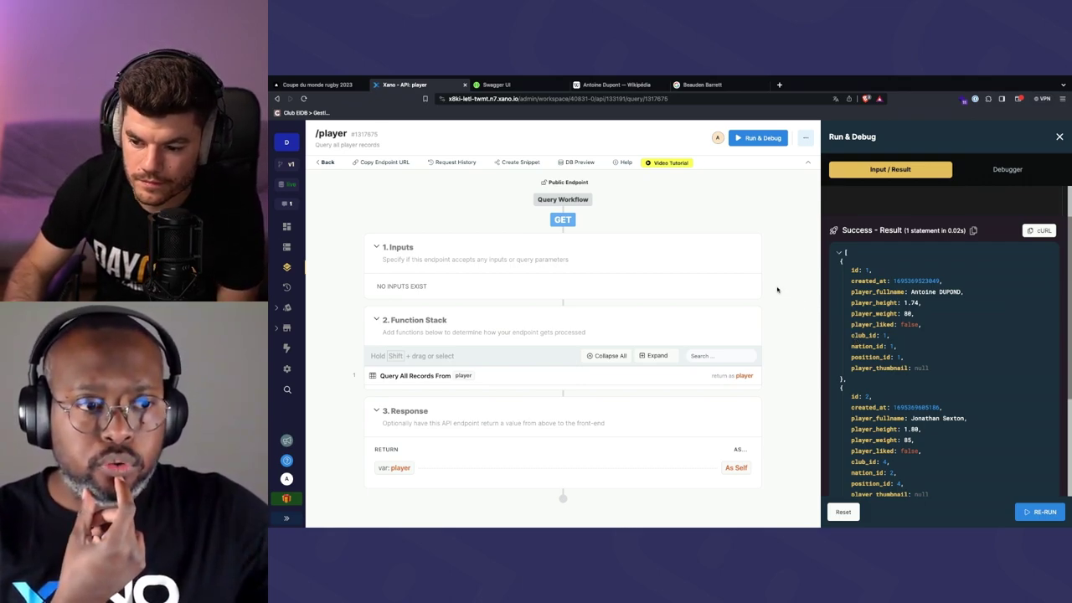
{"action": "left_click", "coordinate": [583, 424]}
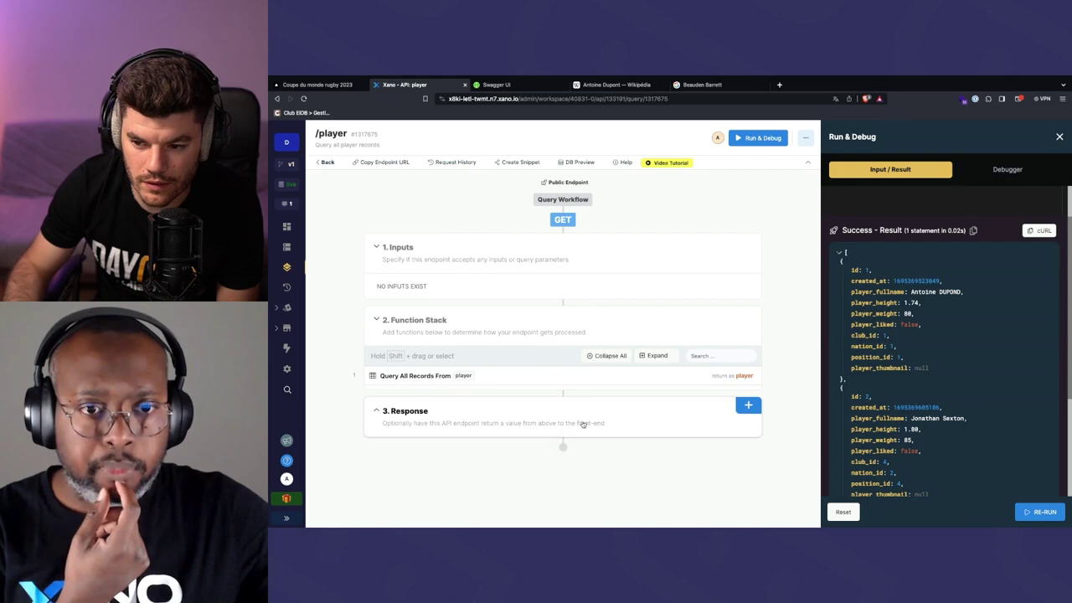
{"action": "left_click", "coordinate": [583, 424]}
{"action": "left_click", "coordinate": [749, 407]}
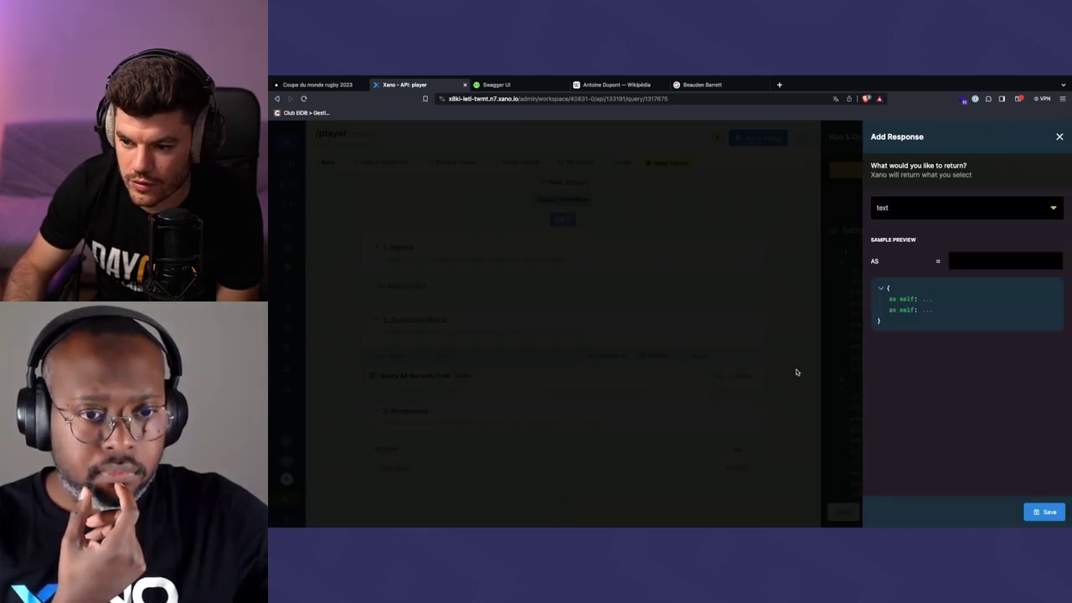
{"action": "left_click", "coordinate": [829, 242]}
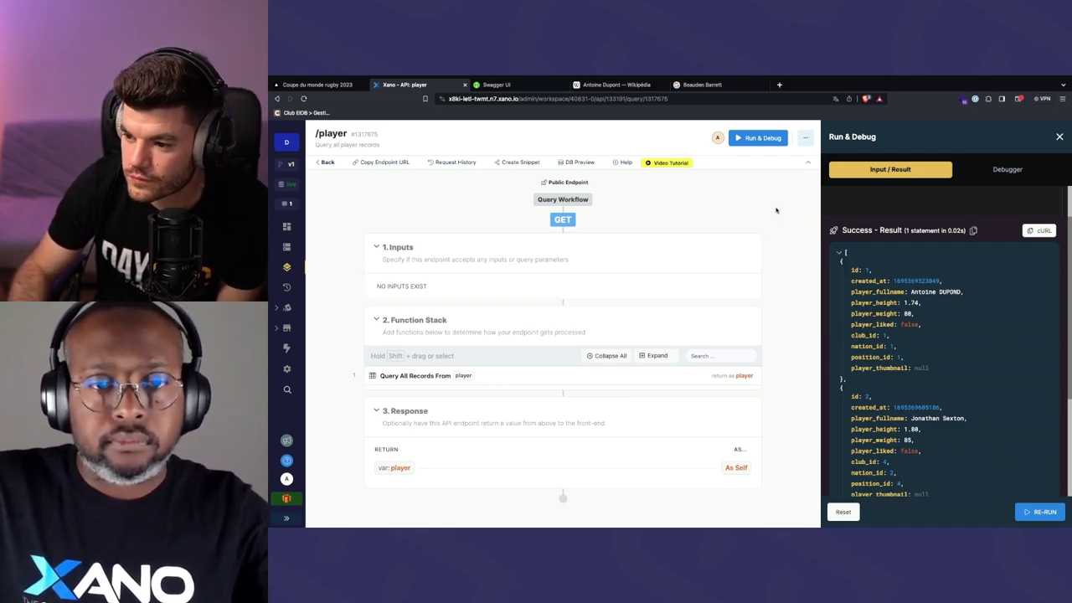
{"action": "left_click", "coordinate": [1059, 136]}
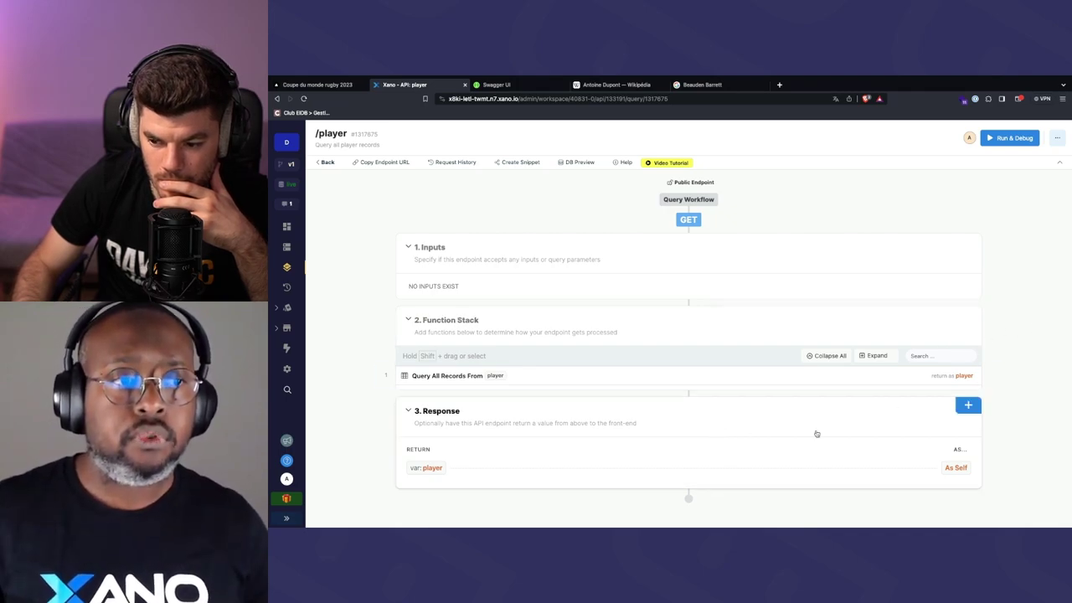
Look through the variables the /player endpoint's player response can return and close the response settings
{"action": "left_click", "coordinate": [430, 468]}
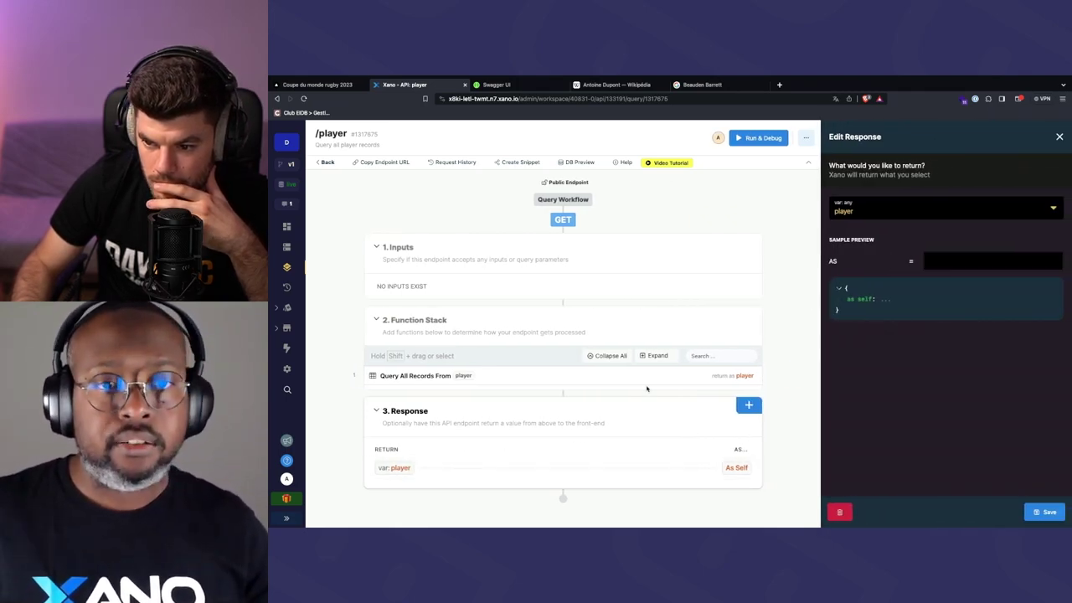
{"action": "left_click", "coordinate": [1012, 204]}
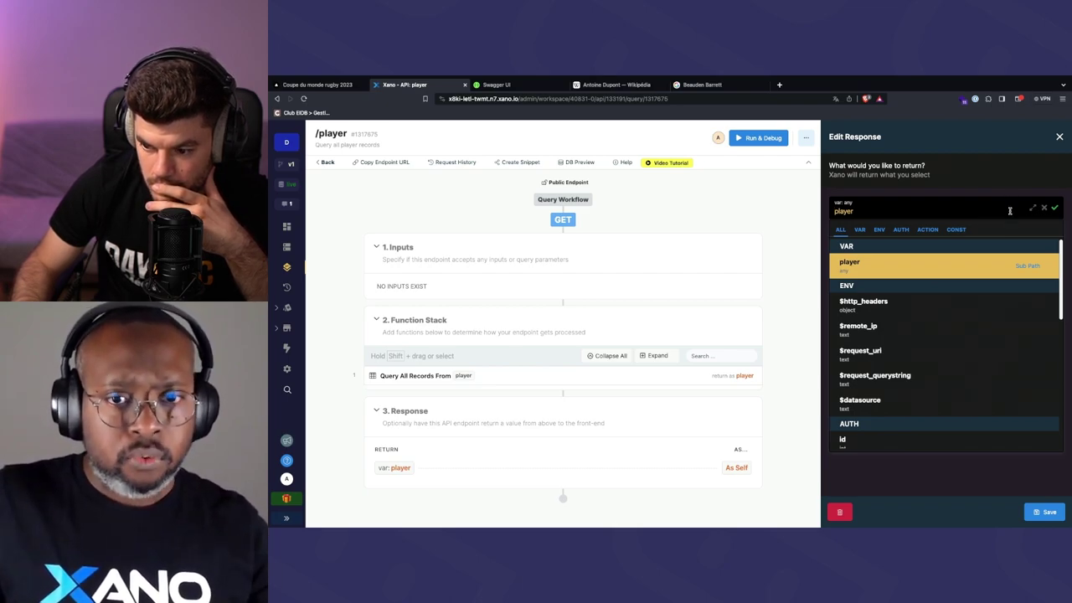
{"action": "left_click", "coordinate": [959, 509]}
{"action": "left_click", "coordinate": [1059, 138]}
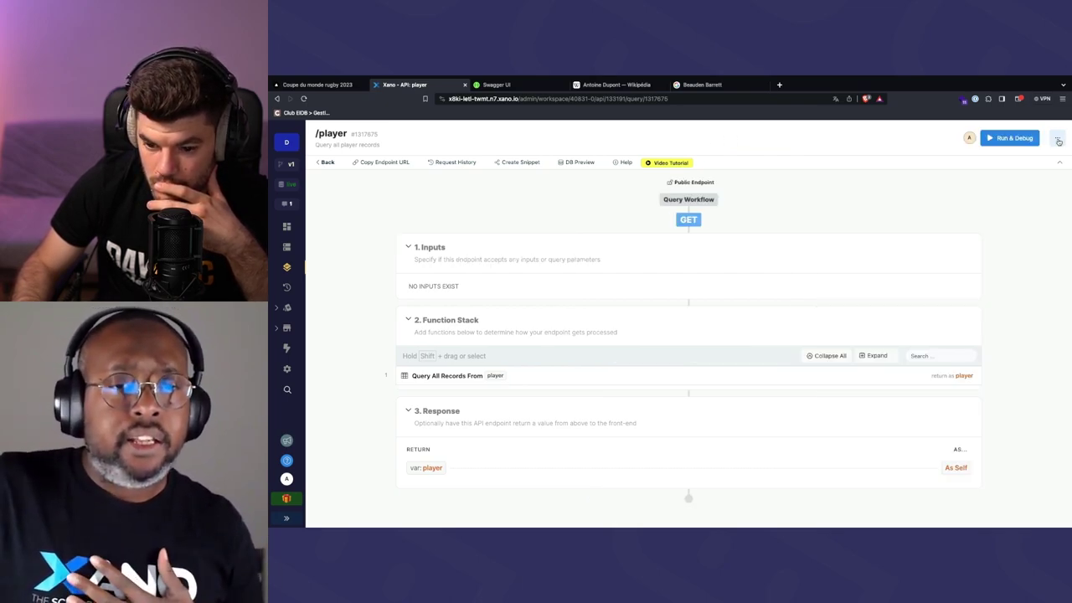
Open the Query All Records function for player and examine its output's response fields, return settings and Evals
{"action": "mouse_move", "coordinate": [646, 330]}
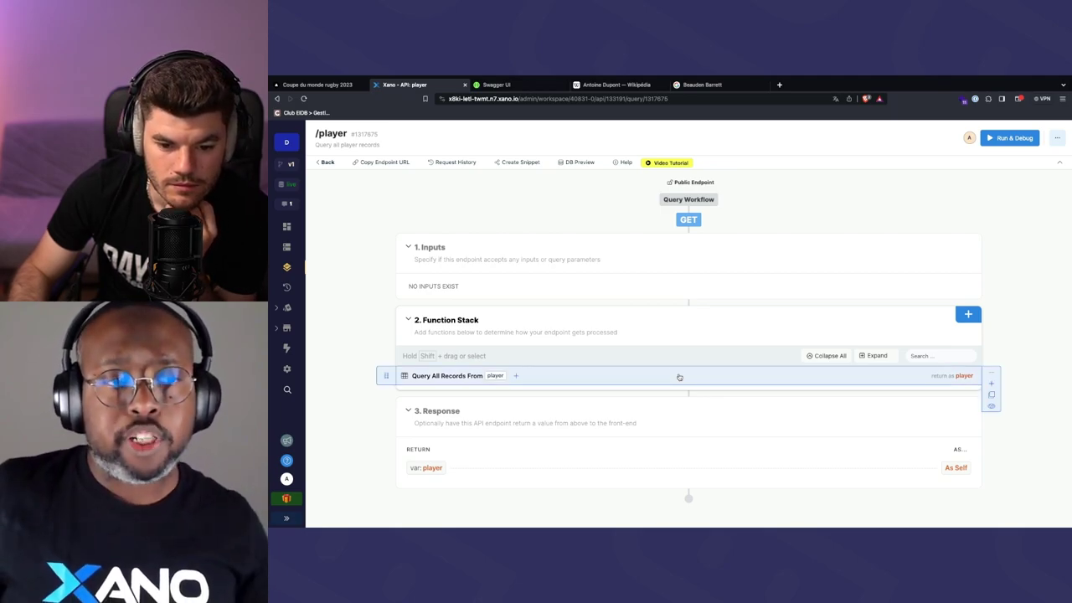
{"action": "left_click", "coordinate": [430, 377]}
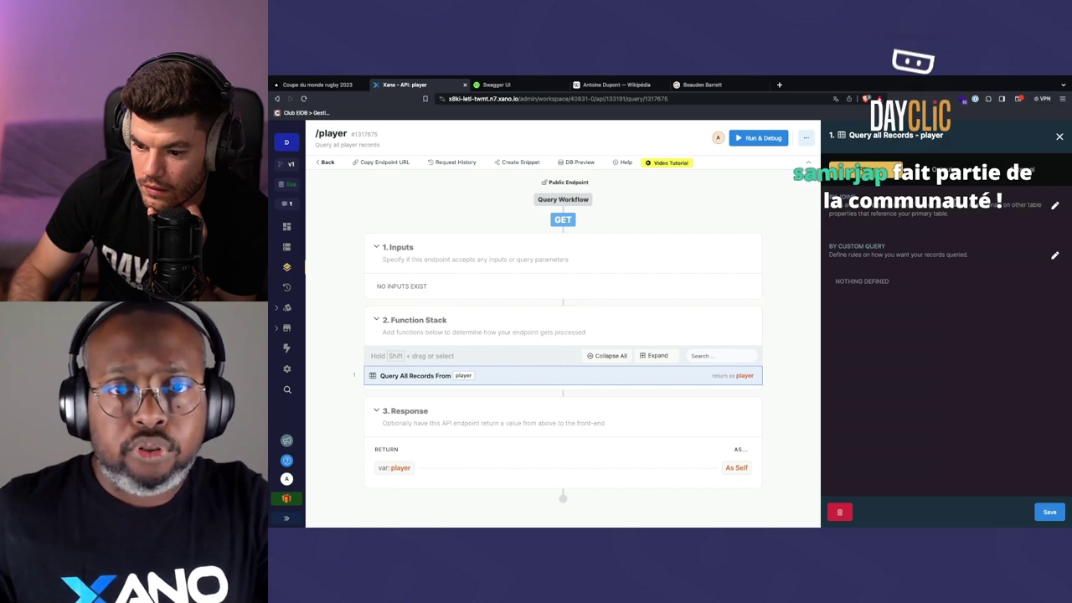
{"action": "left_click", "coordinate": [939, 170]}
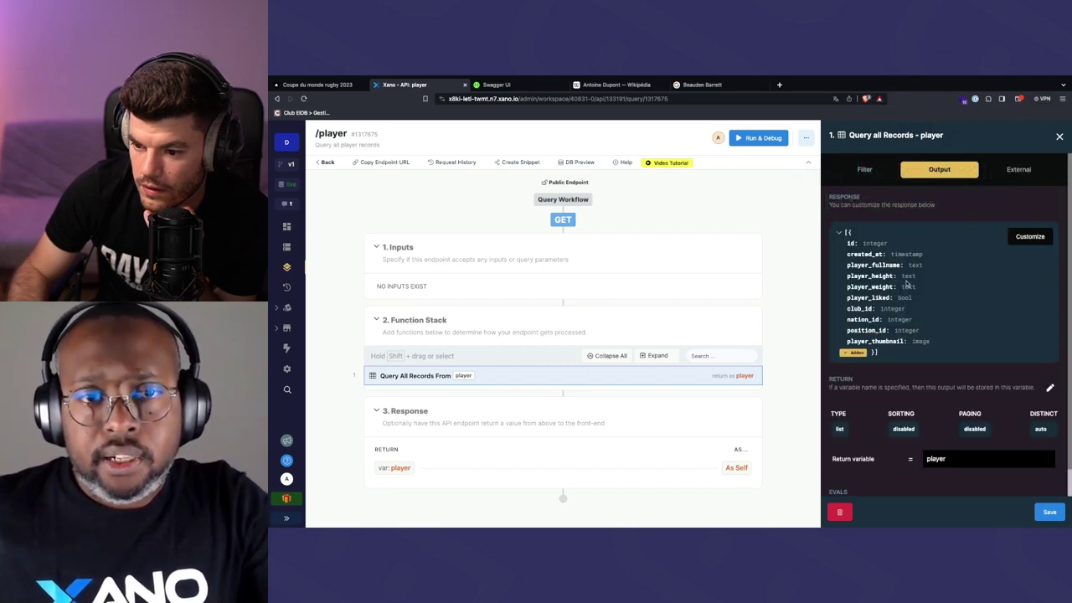
{"action": "scroll", "coordinate": [907, 283], "scroll_direction": "down", "scroll_amount": 1}
{"action": "scroll", "coordinate": [907, 285], "scroll_direction": "down", "scroll_amount": 2}
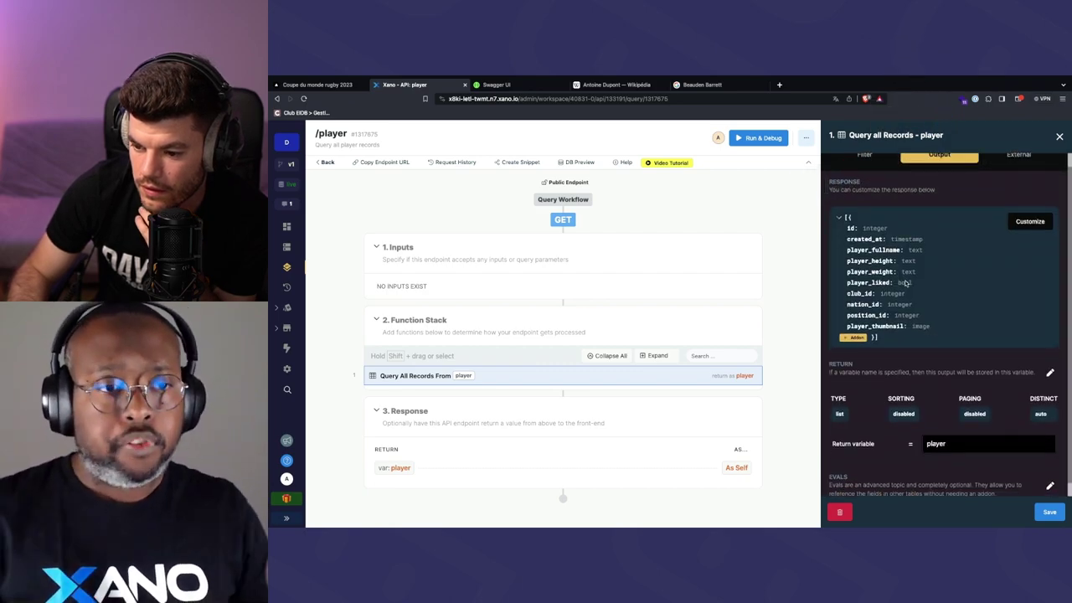
{"action": "scroll", "coordinate": [905, 282], "scroll_direction": "up", "scroll_amount": 3}
{"action": "scroll", "coordinate": [906, 282], "scroll_direction": "down", "scroll_amount": 3}
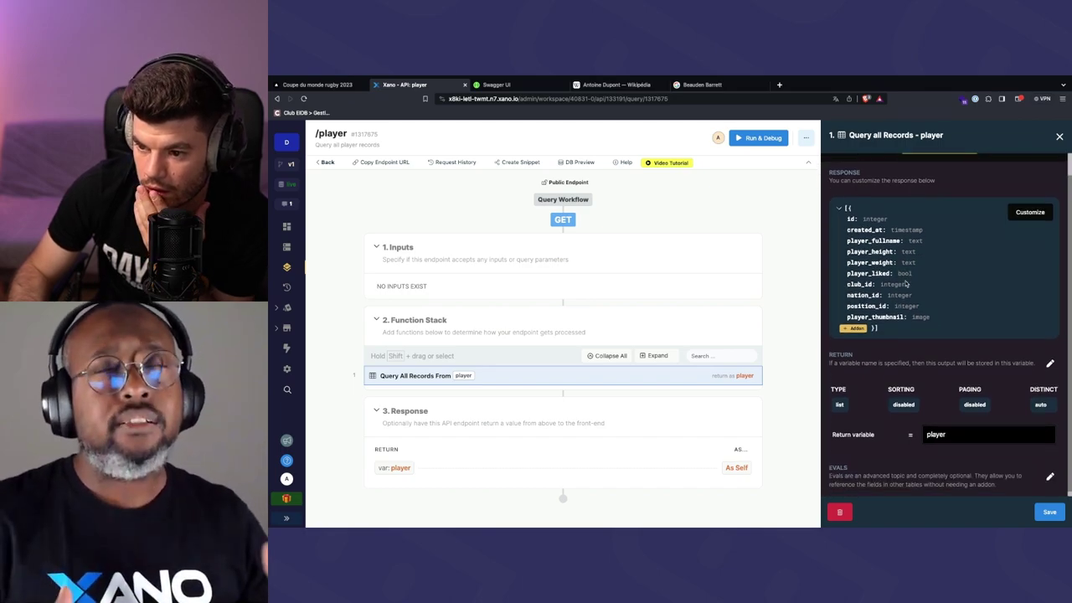
Start a new addon on the player query's output that returns a single item from the club table
{"action": "scroll", "coordinate": [906, 283], "scroll_direction": "up", "scroll_amount": 3}
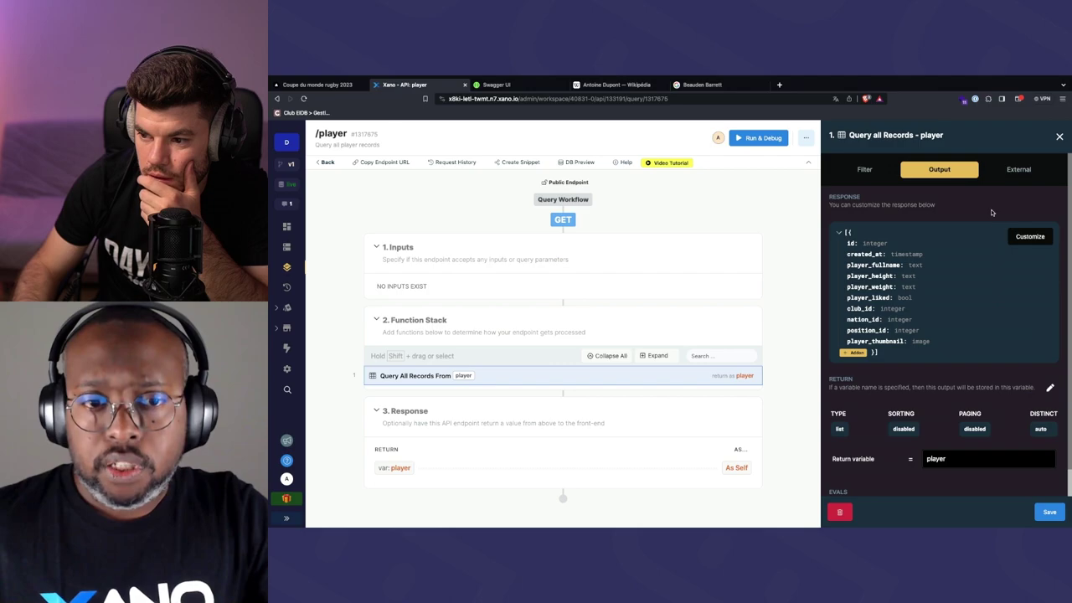
{"action": "scroll", "coordinate": [973, 273], "scroll_direction": "down", "scroll_amount": 1}
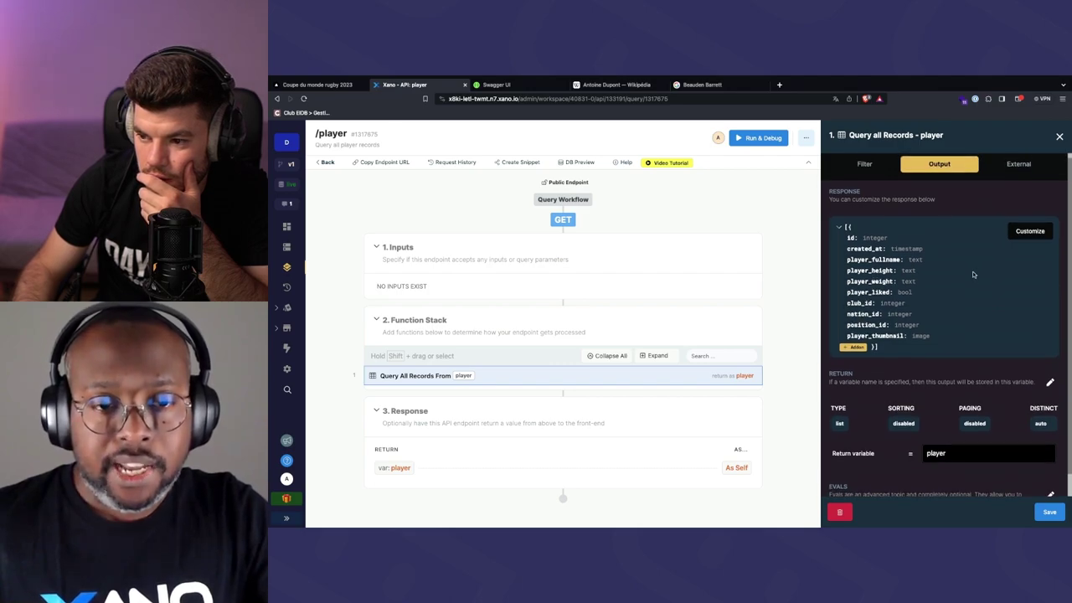
{"action": "scroll", "coordinate": [904, 393], "scroll_direction": "down", "scroll_amount": 2}
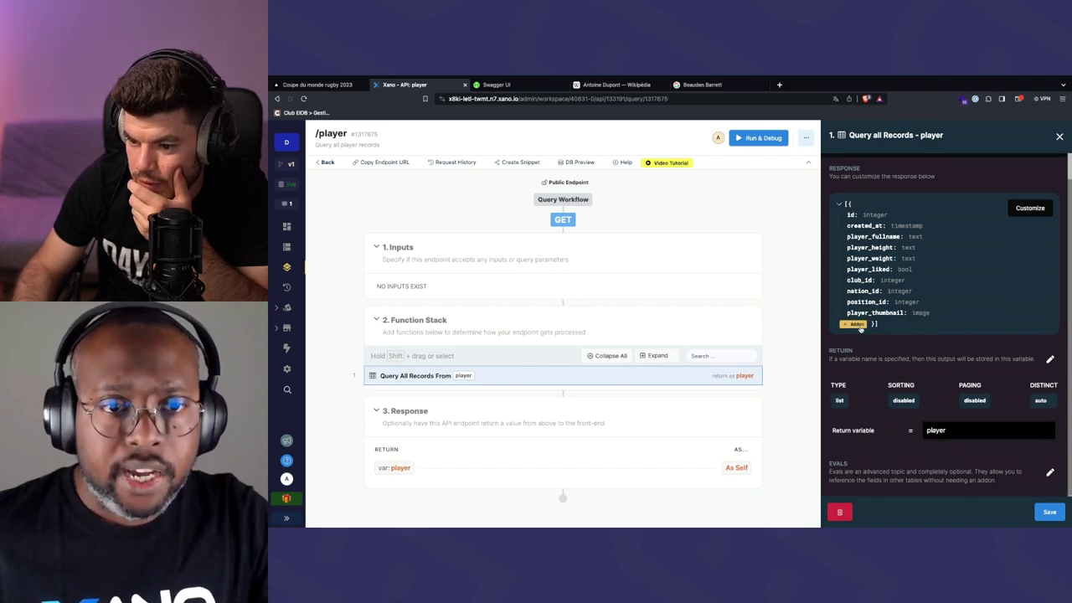
{"action": "left_click", "coordinate": [857, 325]}
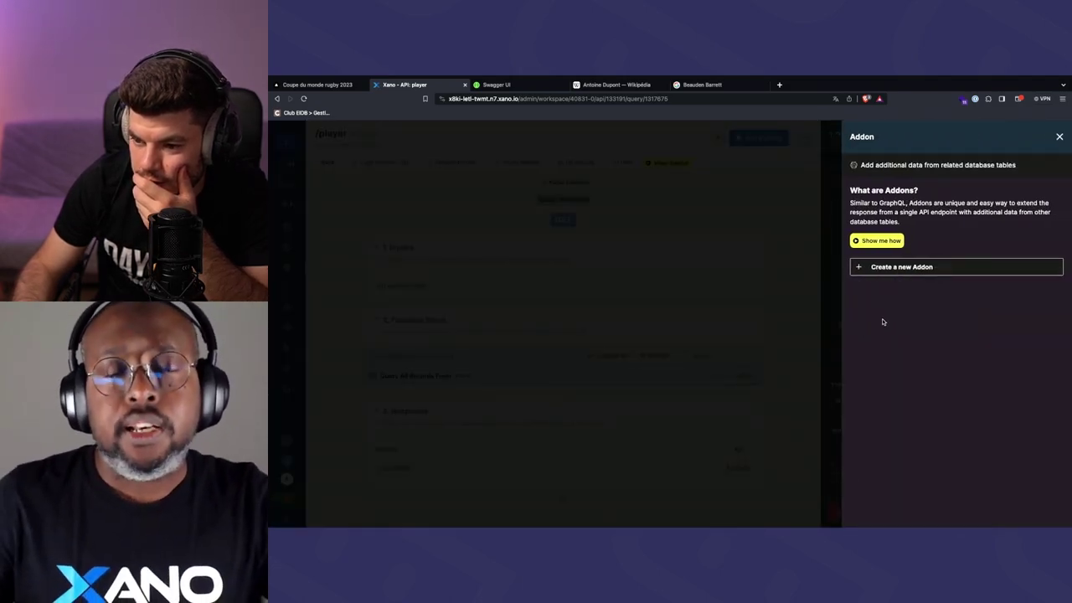
{"action": "left_click", "coordinate": [880, 266]}
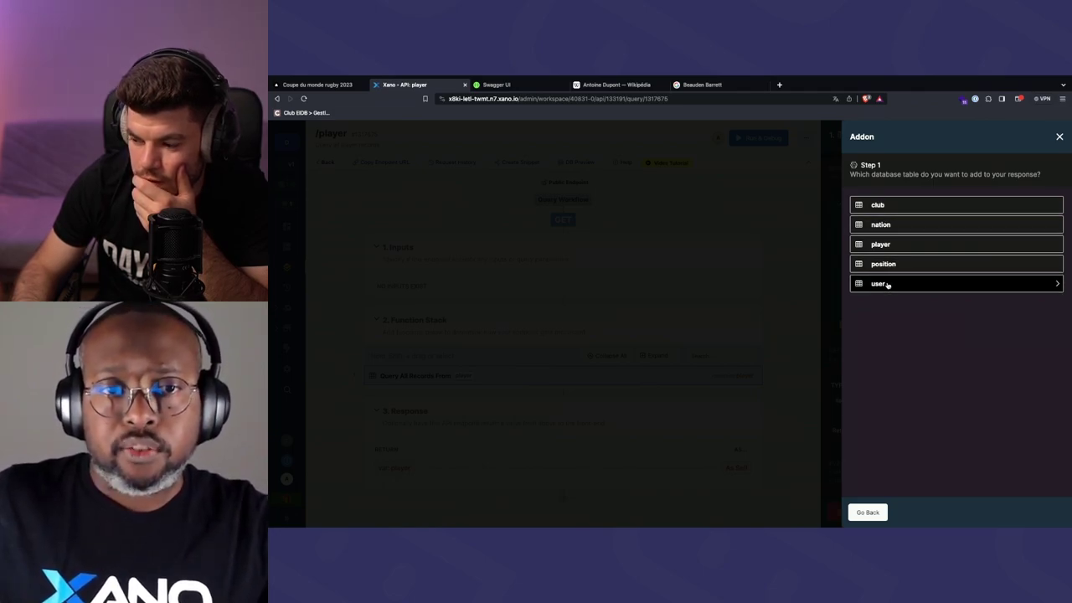
{"action": "left_click", "coordinate": [888, 285]}
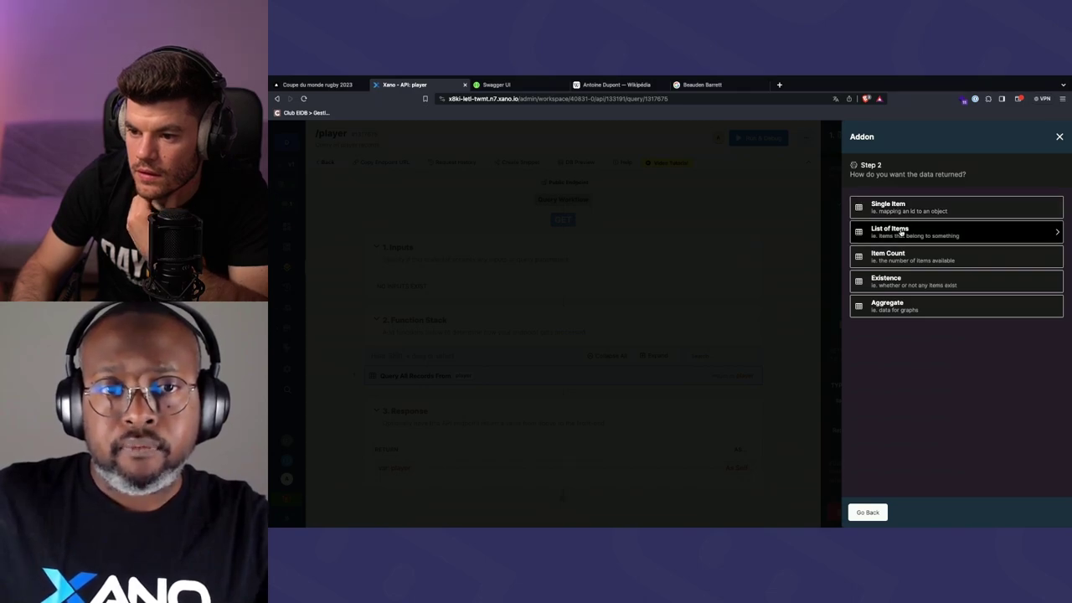
{"action": "left_click", "coordinate": [913, 209]}
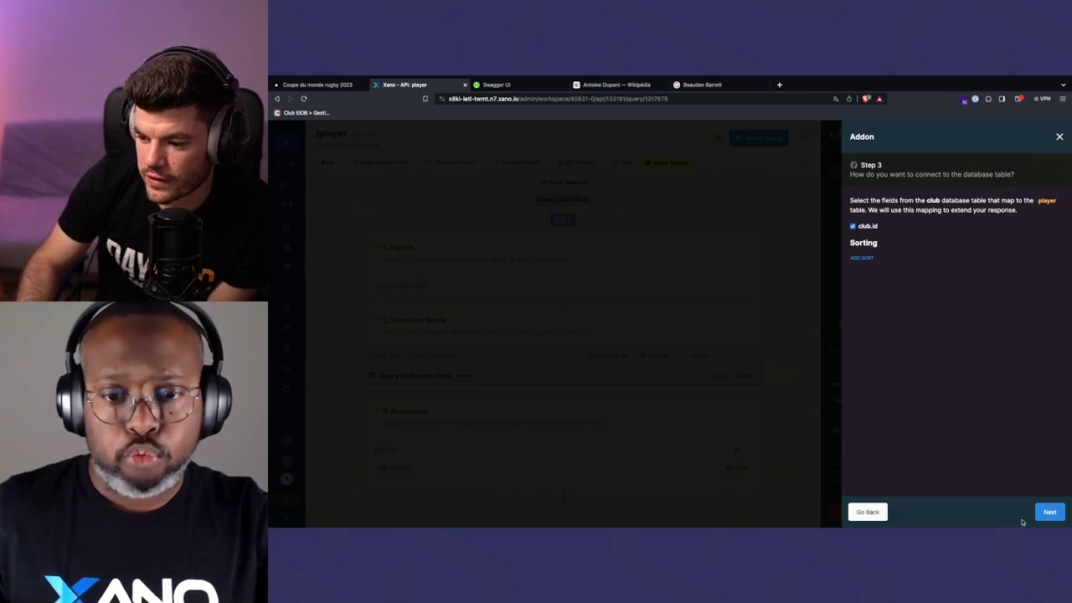
Keep club.id as the mapping field and create the addon under the name club
{"action": "left_click", "coordinate": [1050, 512]}
{"action": "left_click", "coordinate": [877, 218]}
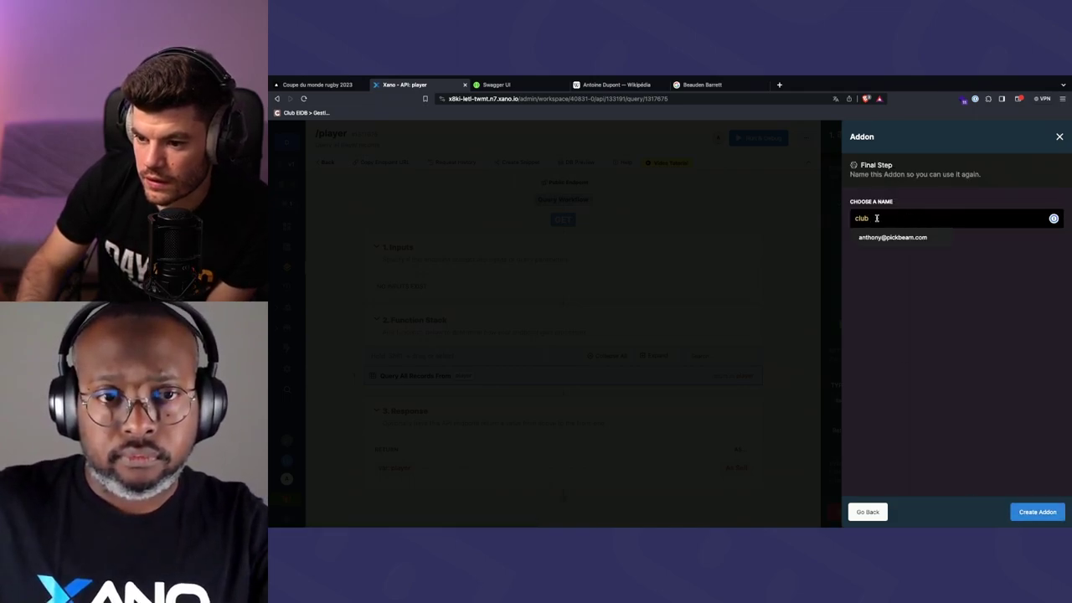
{"action": "left_click", "coordinate": [974, 359]}
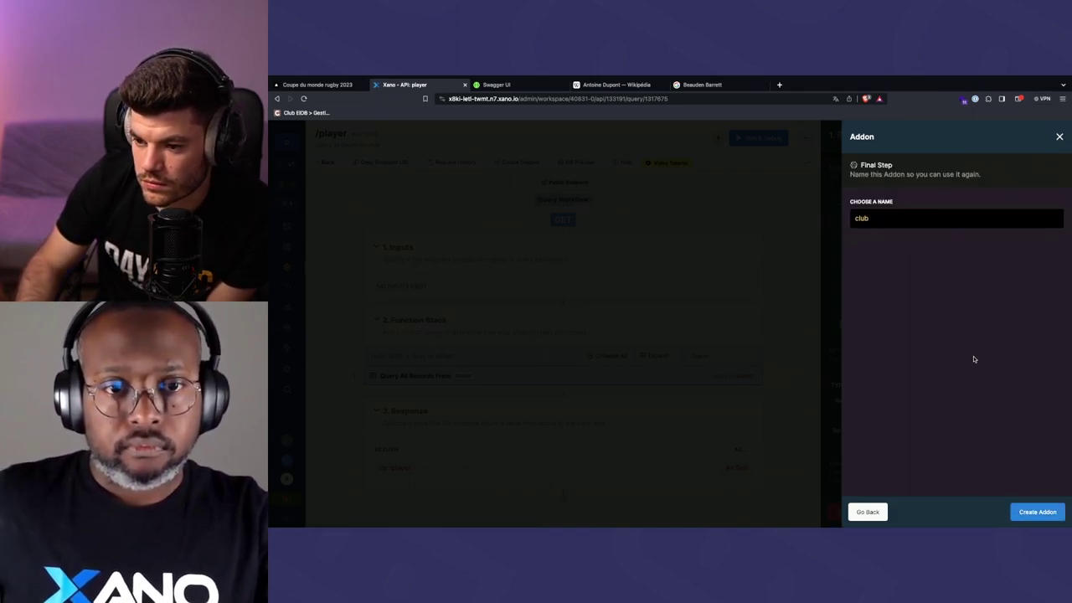
{"action": "left_click", "coordinate": [912, 221]}
{"action": "left_click", "coordinate": [952, 306]}
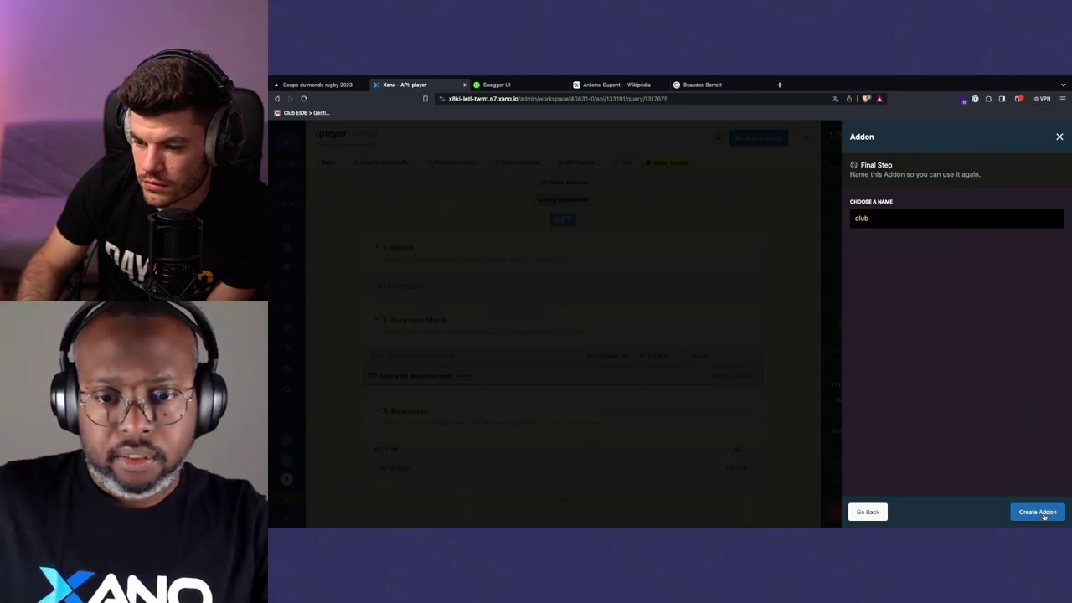
{"action": "left_click", "coordinate": [1037, 512]}
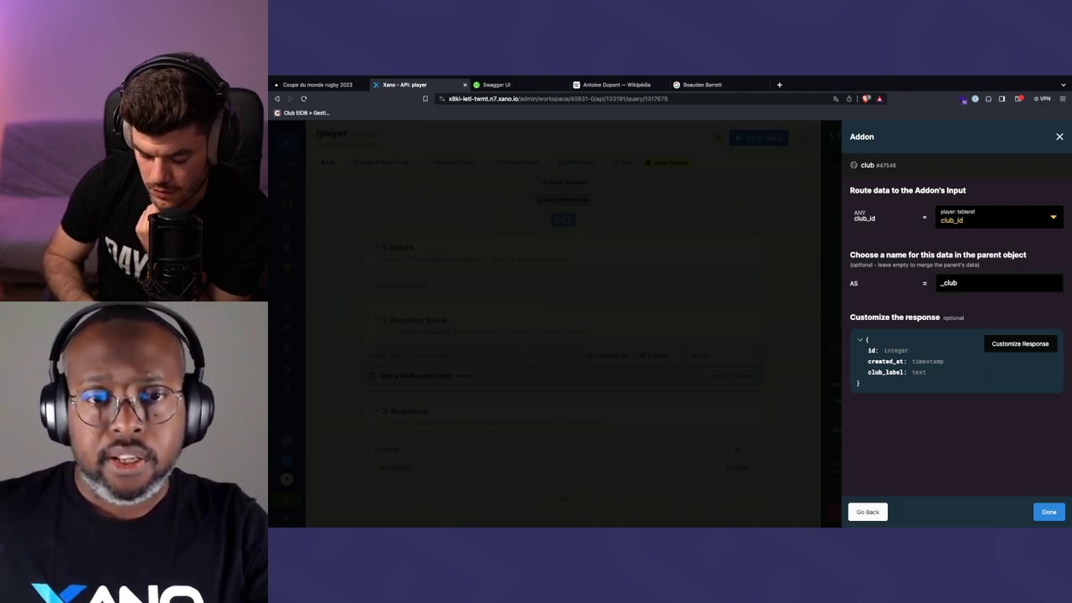
Name the addon's data club in the parent object and limit its customized response to club_label only
{"action": "left_click", "coordinate": [943, 282]}
{"action": "key", "text": "BackSpace"}
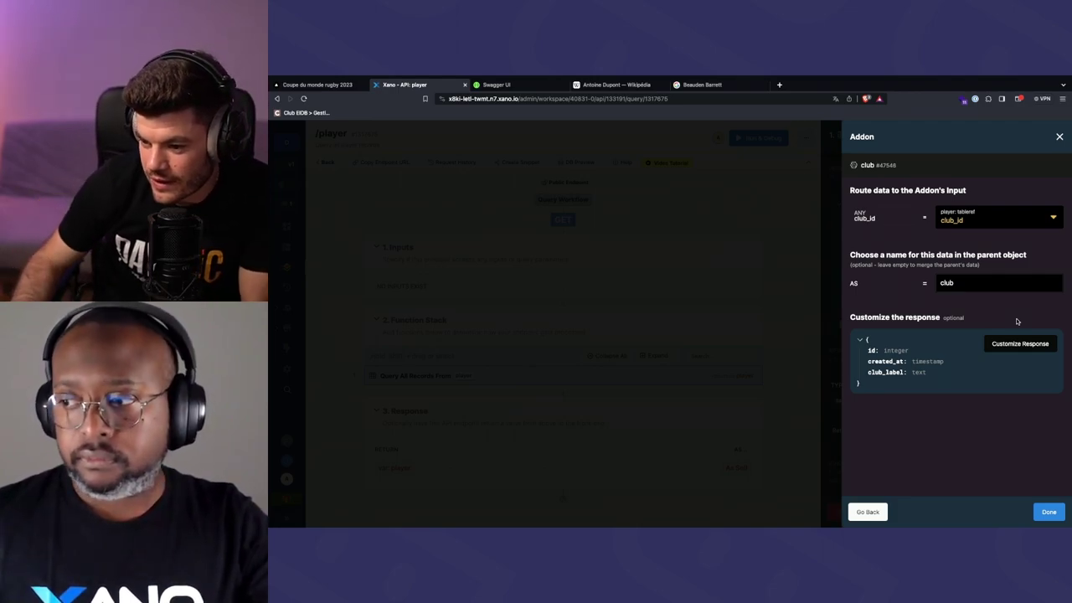
{"action": "left_click", "coordinate": [1023, 344]}
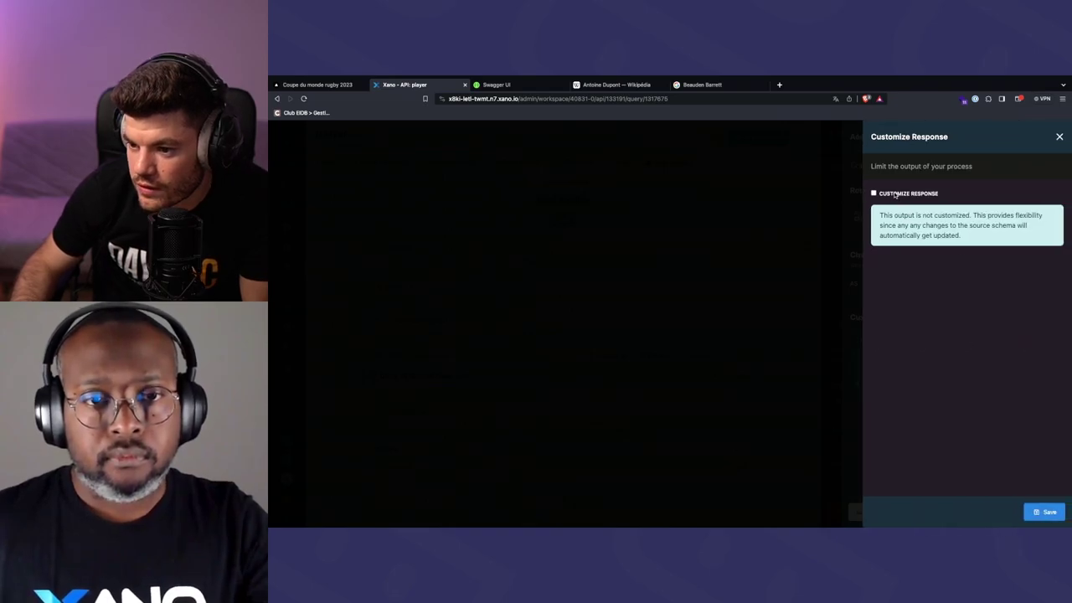
{"action": "left_click", "coordinate": [875, 194]}
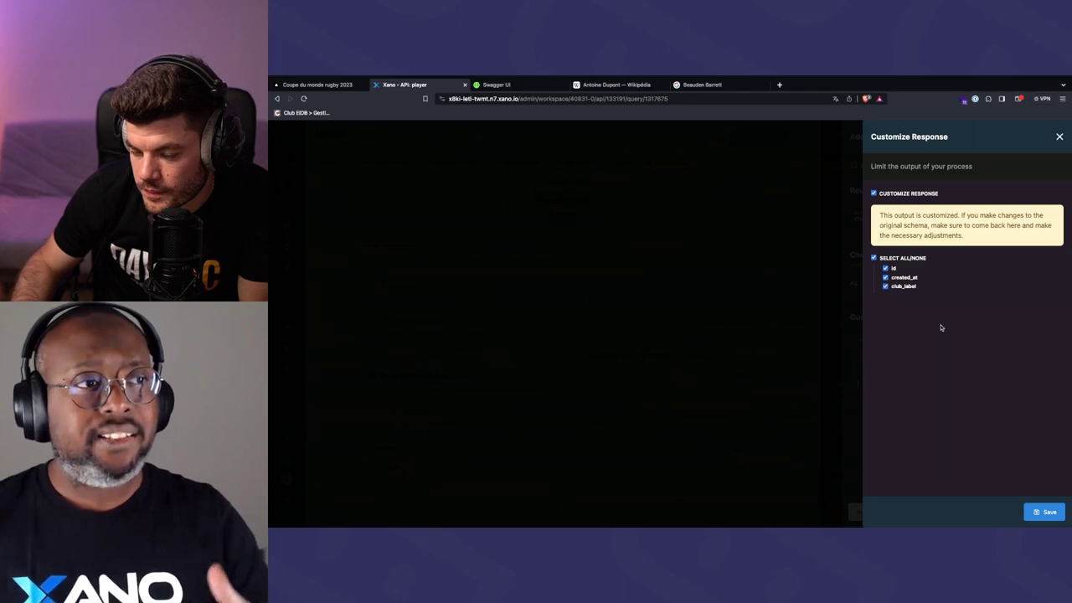
{"action": "left_click", "coordinate": [874, 259]}
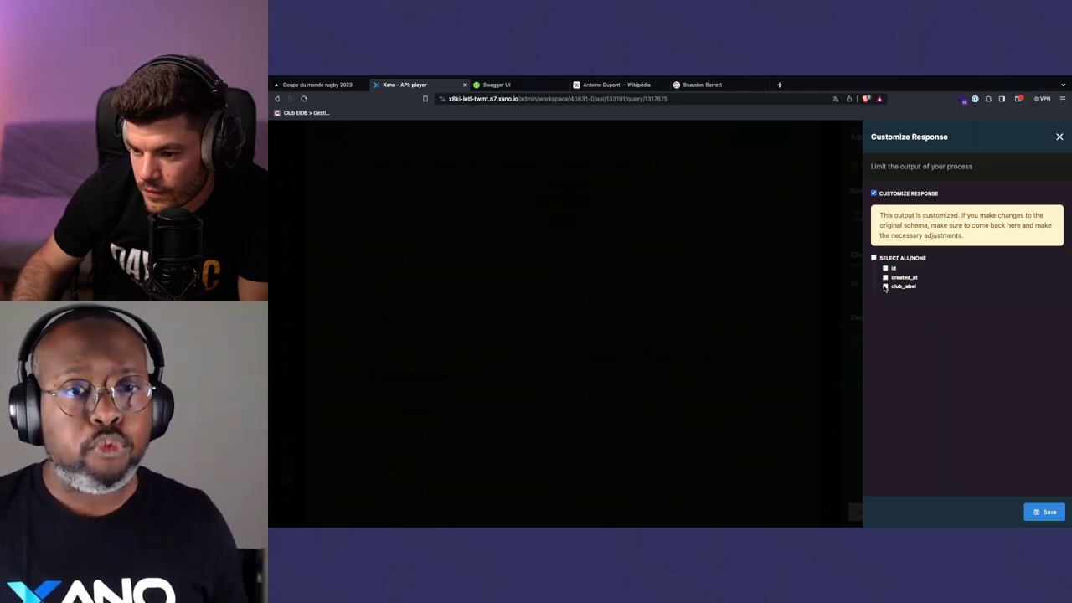
{"action": "left_click", "coordinate": [884, 287]}
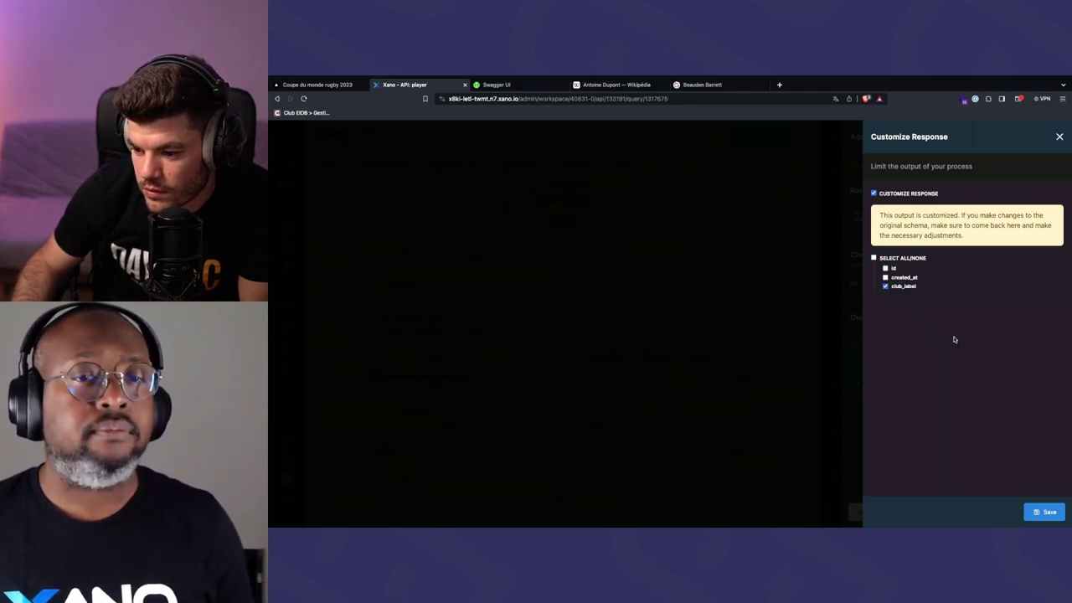
{"action": "left_click", "coordinate": [1045, 512]}
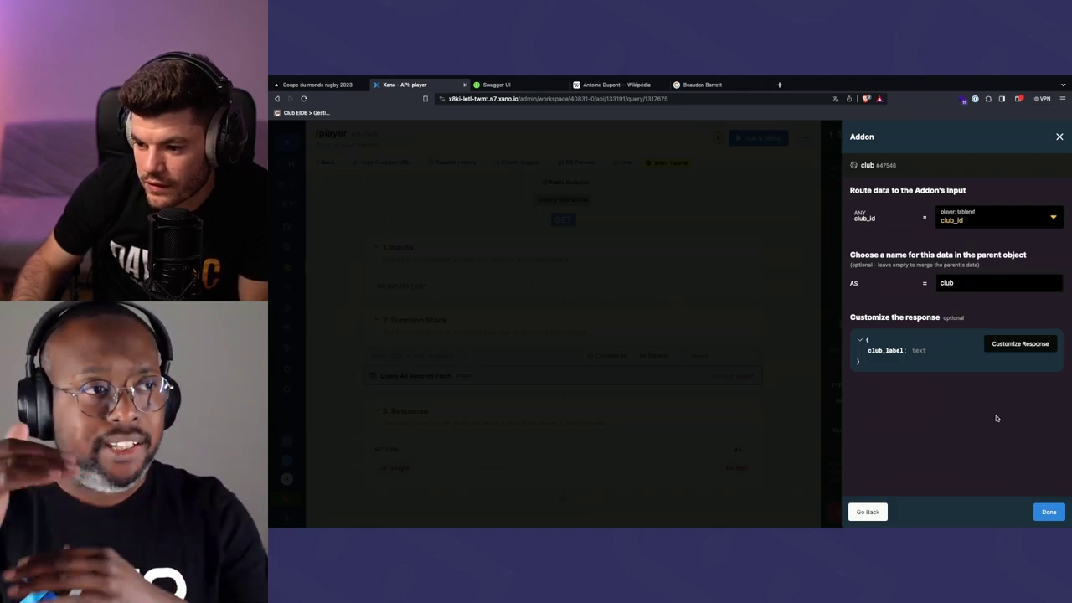
{"action": "left_click", "coordinate": [1049, 512]}
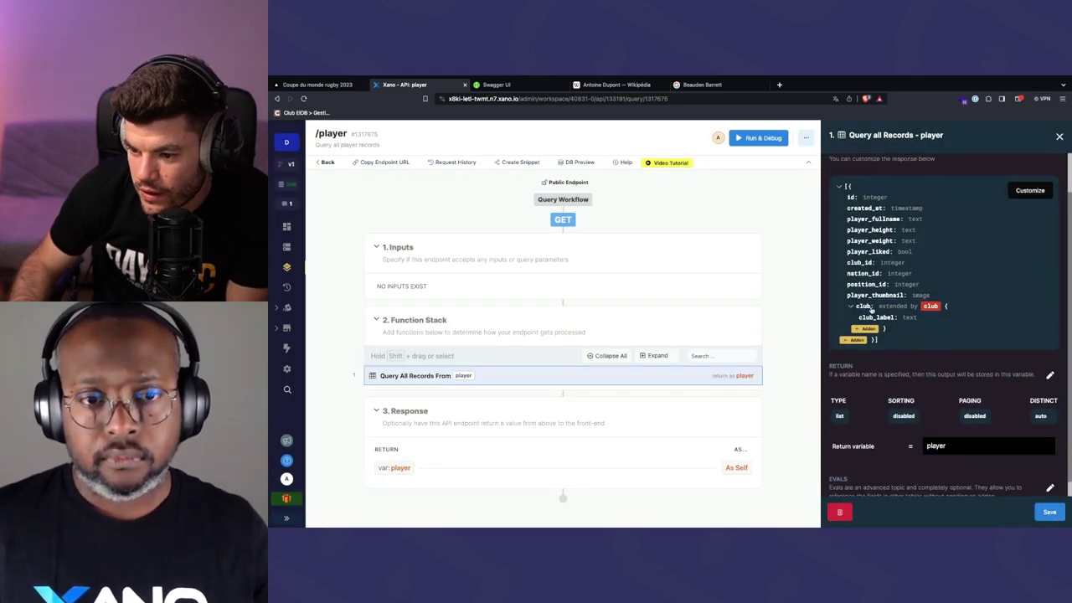
Save the player query with its club addon
{"action": "scroll", "coordinate": [871, 323], "scroll_direction": "down", "scroll_amount": 1}
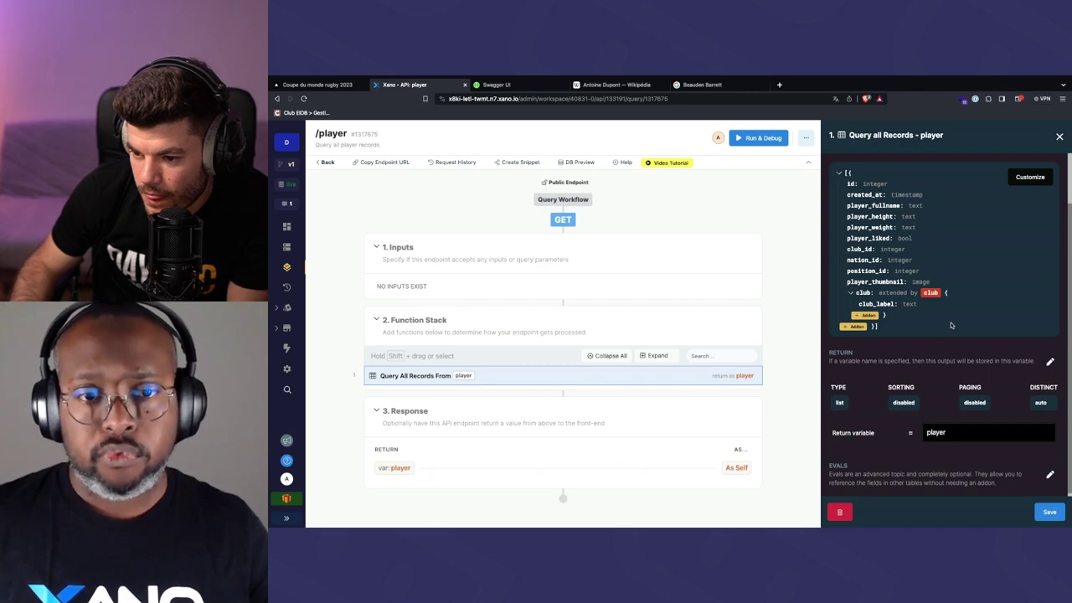
{"action": "scroll", "coordinate": [951, 325], "scroll_direction": "up", "scroll_amount": 1}
{"action": "left_click", "coordinate": [1050, 512]}
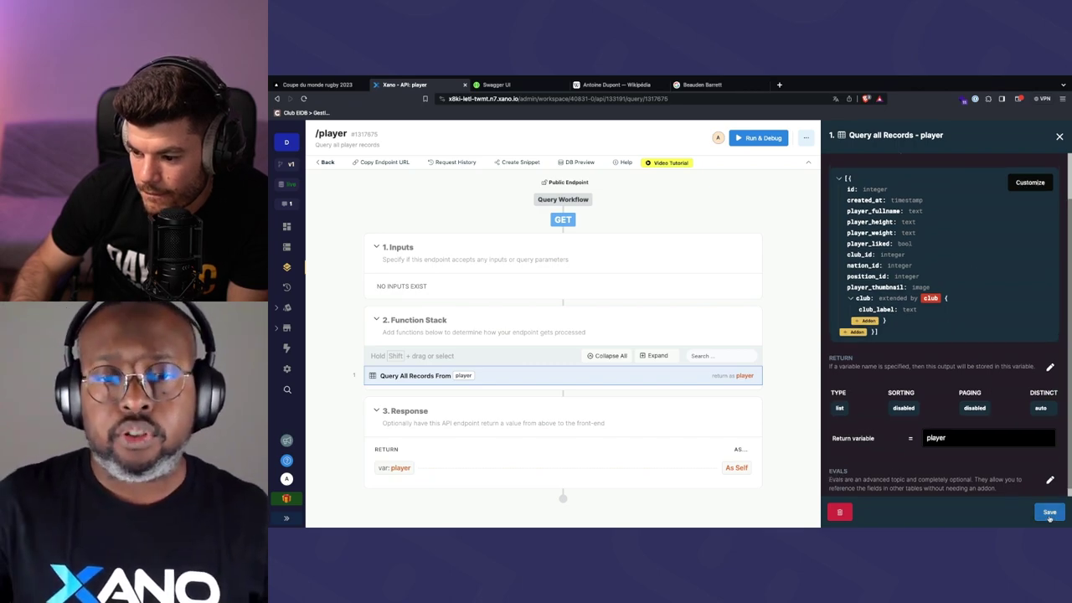
Run the player endpoint in Run & Debug and check the club data returned for each player
{"action": "left_click", "coordinate": [918, 153]}
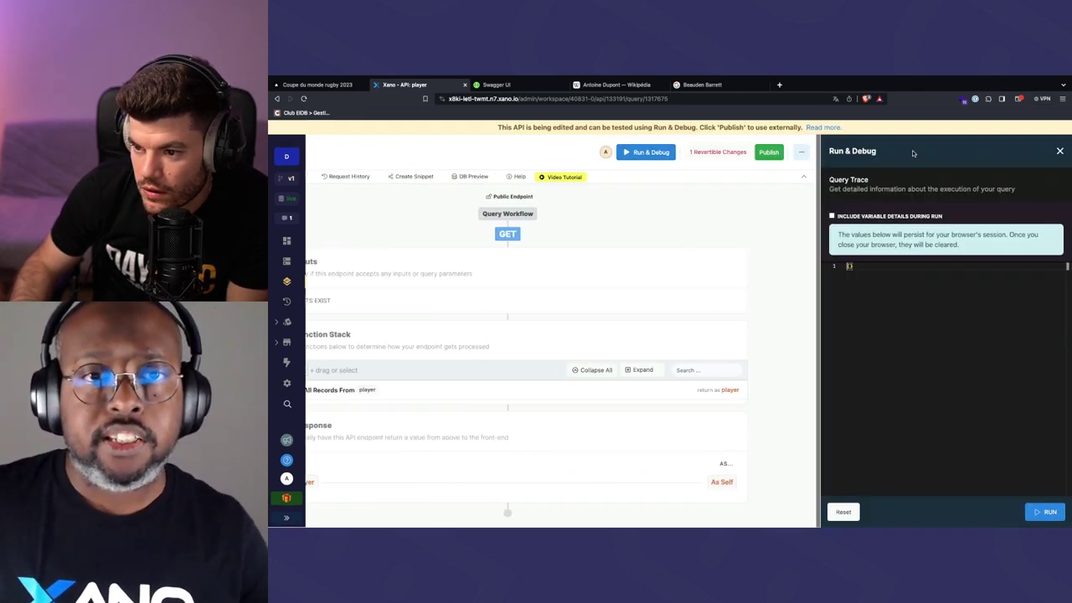
{"action": "left_click", "coordinate": [1043, 511]}
{"action": "scroll", "coordinate": [916, 342], "scroll_direction": "down", "scroll_amount": 2}
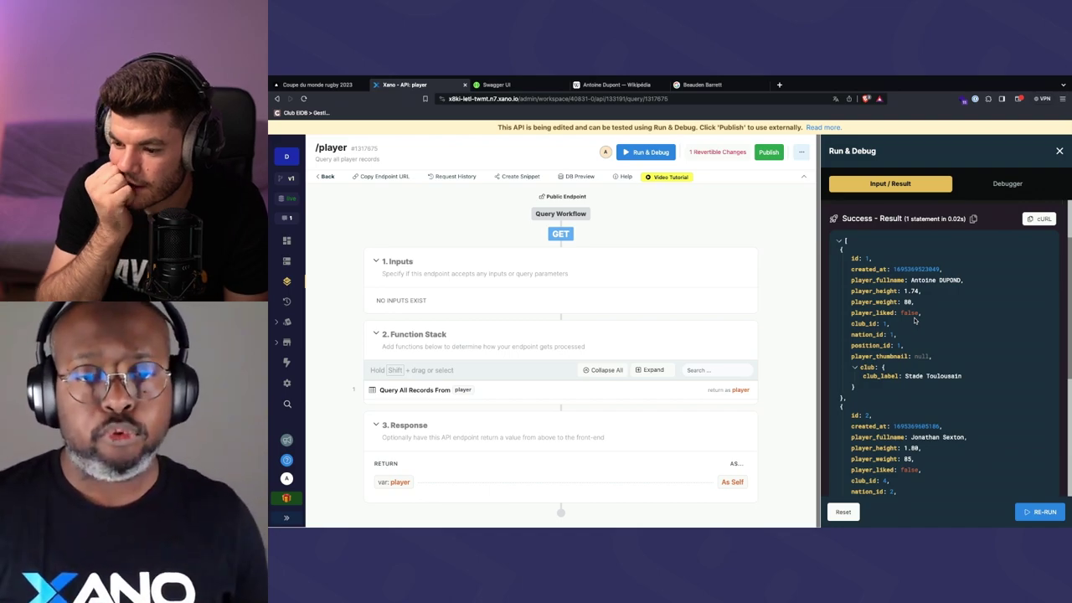
{"action": "scroll", "coordinate": [917, 331], "scroll_direction": "down", "scroll_amount": 6}
{"action": "scroll", "coordinate": [919, 342], "scroll_direction": "down", "scroll_amount": 1}
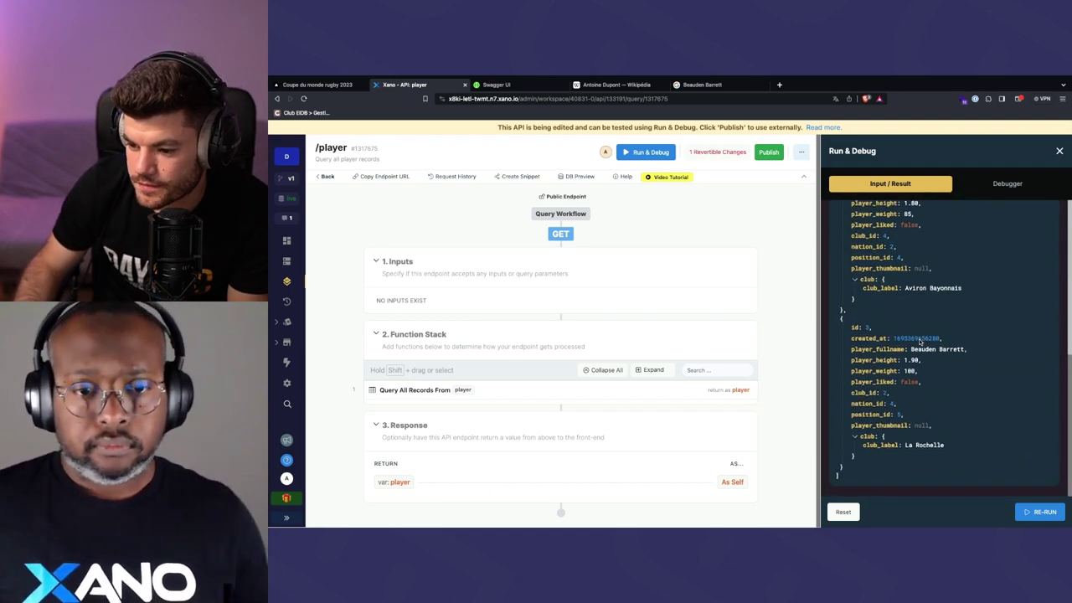
{"action": "scroll", "coordinate": [920, 341], "scroll_direction": "up", "scroll_amount": 5}
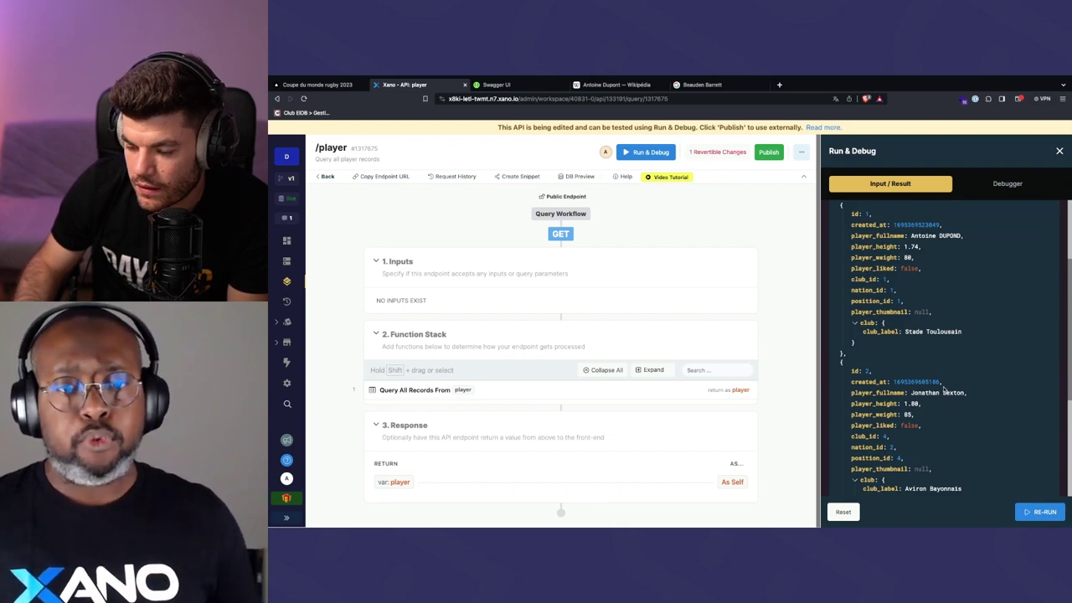
{"action": "scroll", "coordinate": [946, 381], "scroll_direction": "up", "scroll_amount": 3}
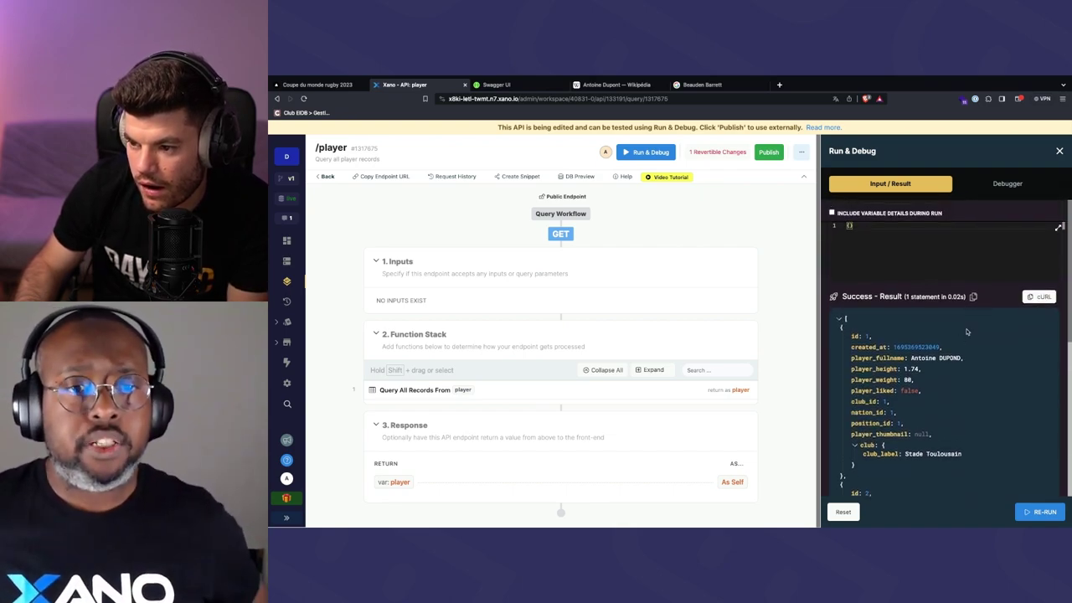
{"action": "left_click", "coordinate": [1061, 151]}
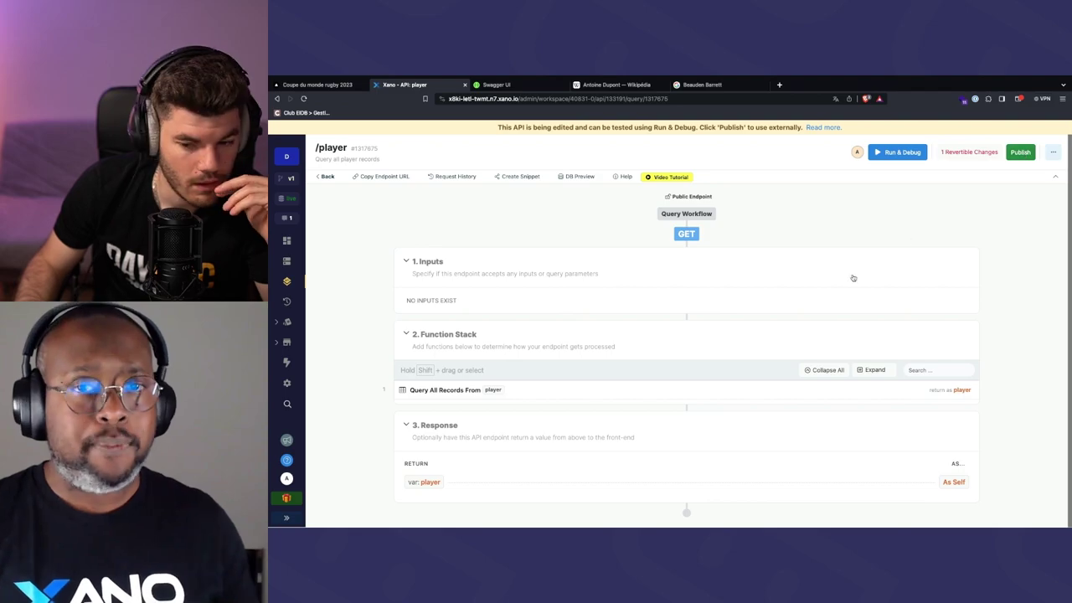
Reopen the player query's output and start a new addon returning a single item from the position table
{"action": "left_click", "coordinate": [746, 391]}
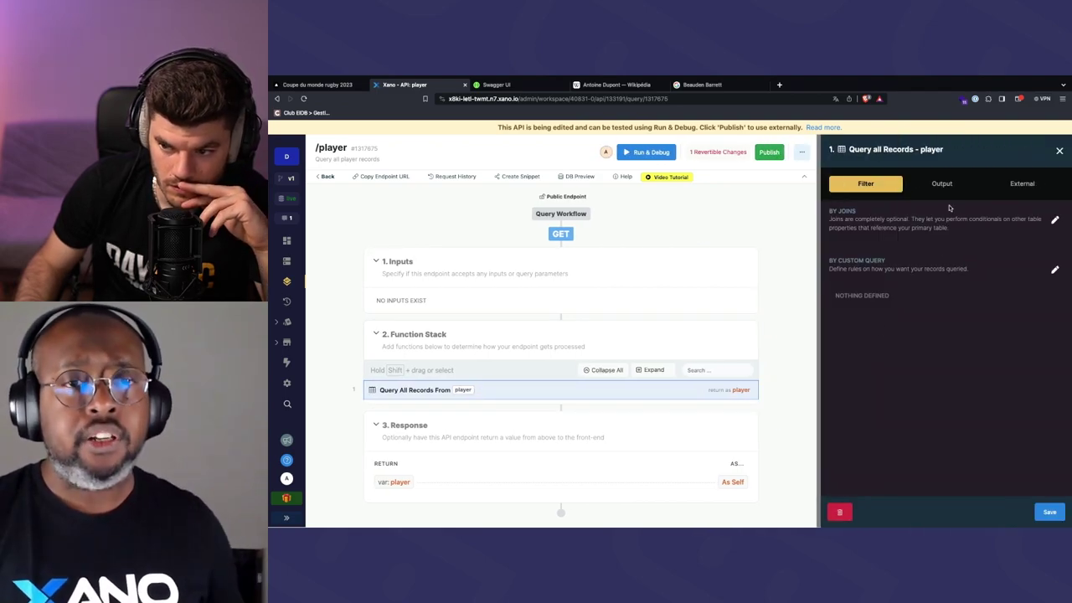
{"action": "left_click", "coordinate": [947, 186]}
{"action": "scroll", "coordinate": [921, 263], "scroll_direction": "down", "scroll_amount": 1}
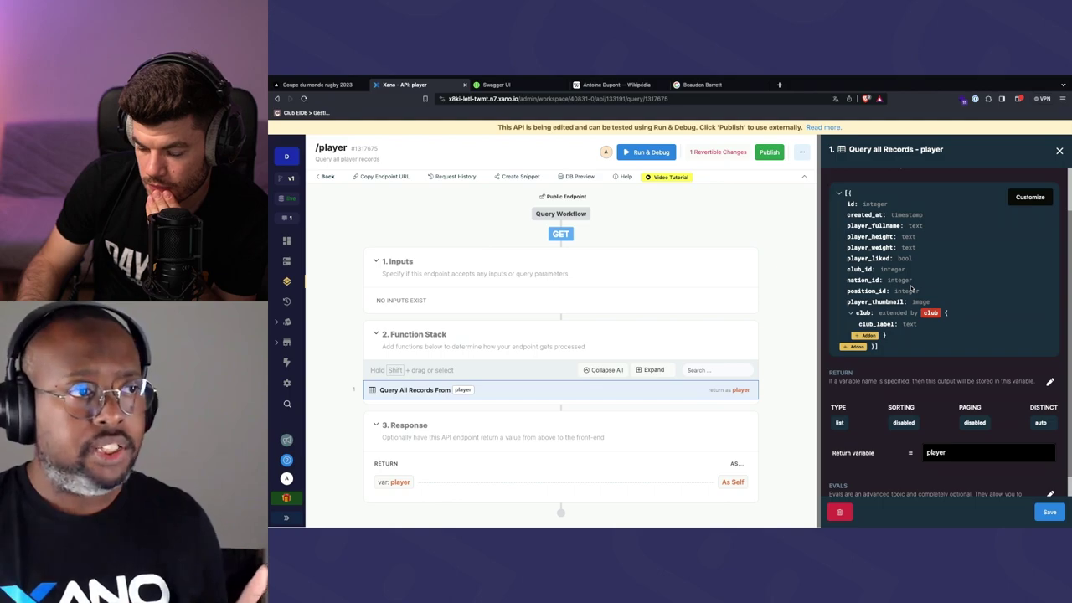
{"action": "scroll", "coordinate": [911, 288], "scroll_direction": "down", "scroll_amount": 1}
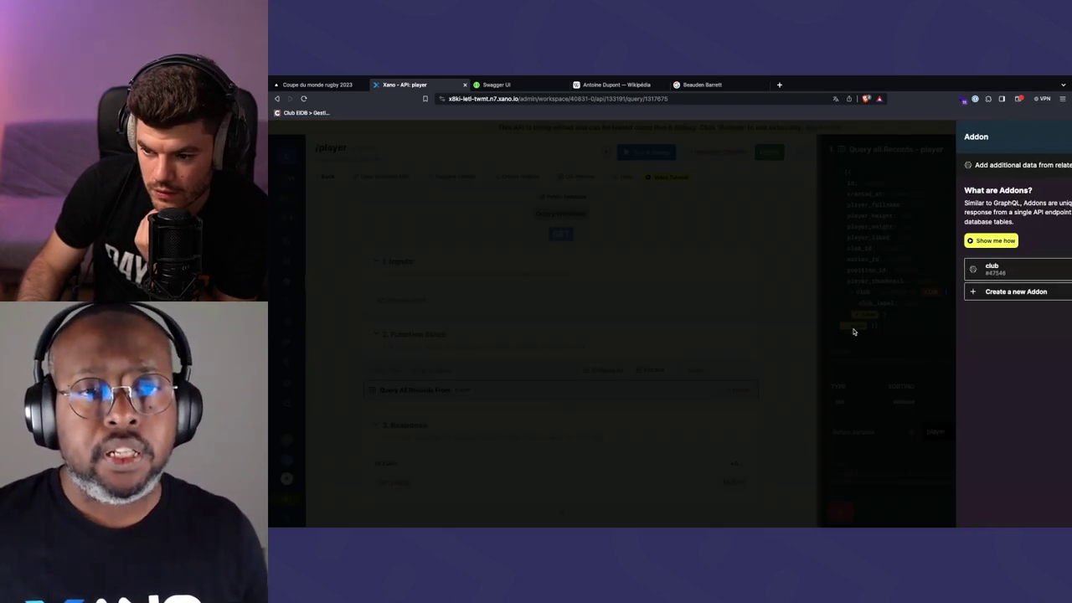
{"action": "left_click", "coordinate": [856, 326]}
{"action": "left_click", "coordinate": [893, 290]}
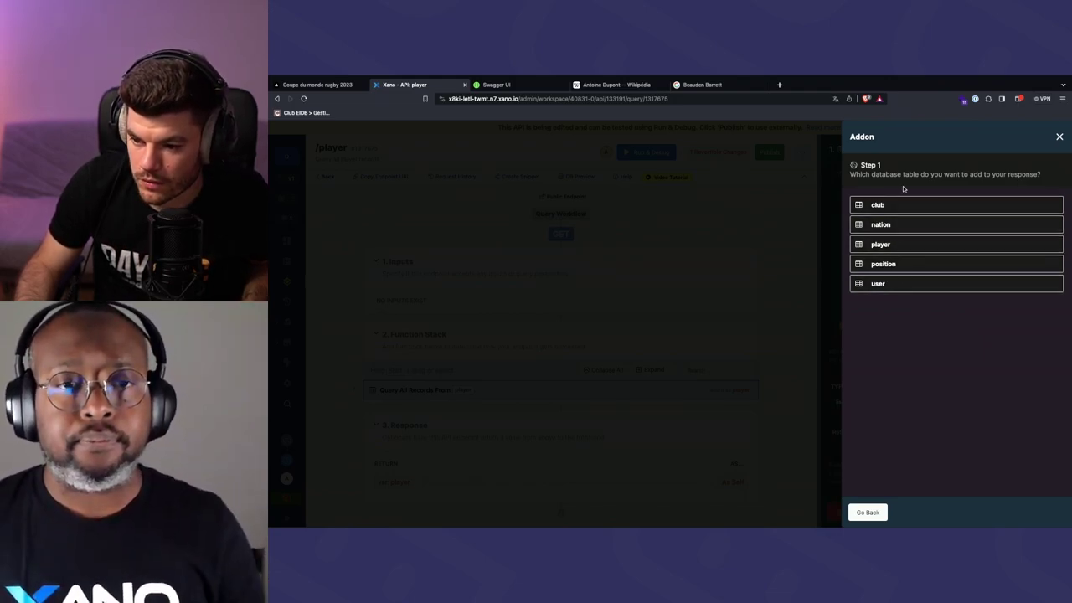
{"action": "left_click", "coordinate": [900, 264]}
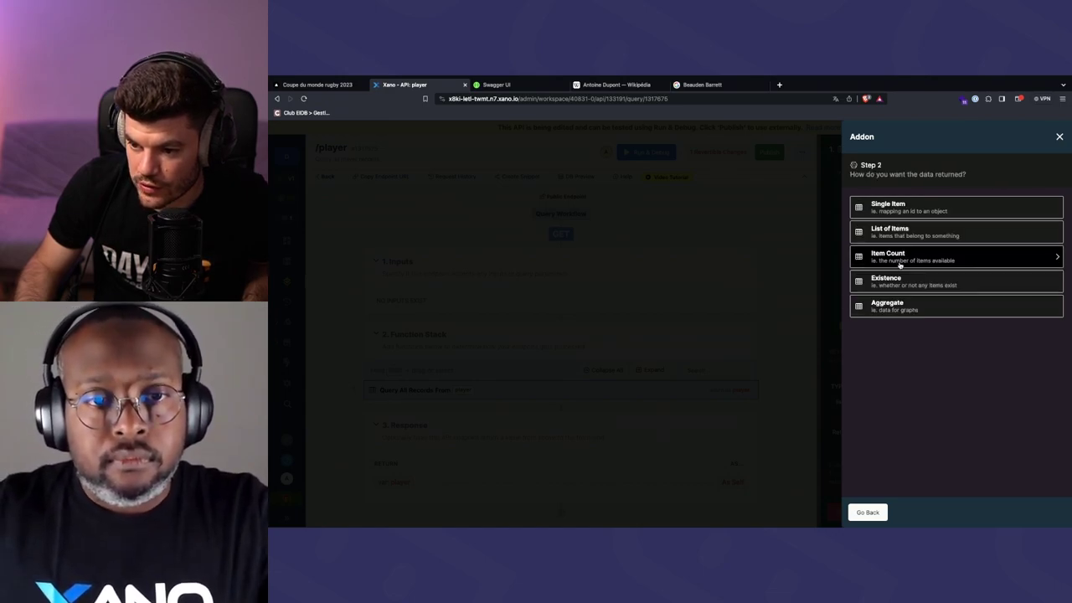
{"action": "left_click", "coordinate": [904, 208]}
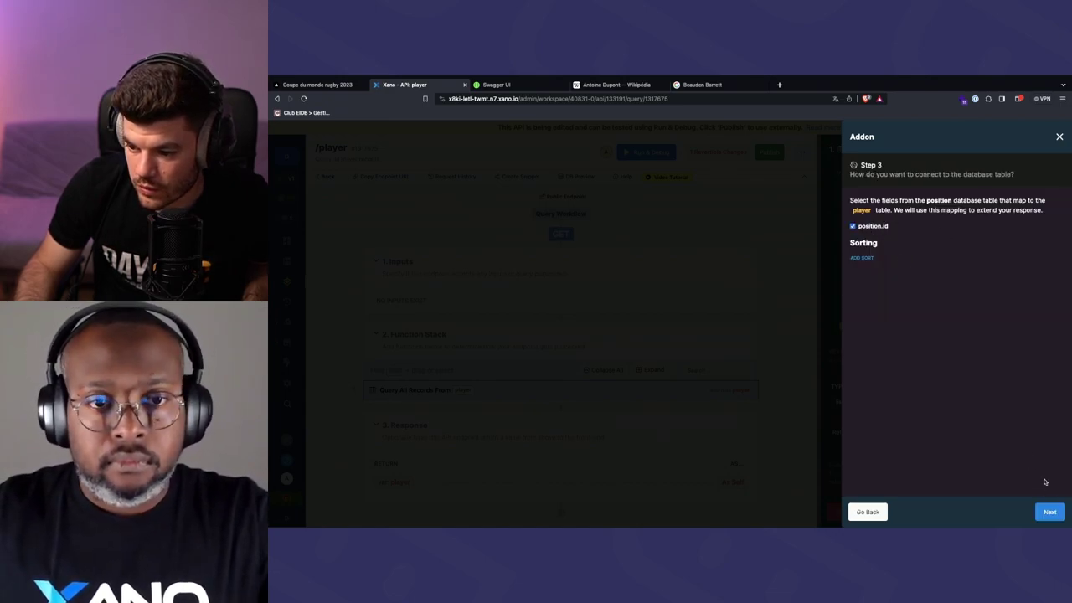
Create the addon as position, mapped by position.id, and name its data position in the parent object
{"action": "left_click", "coordinate": [1049, 511]}
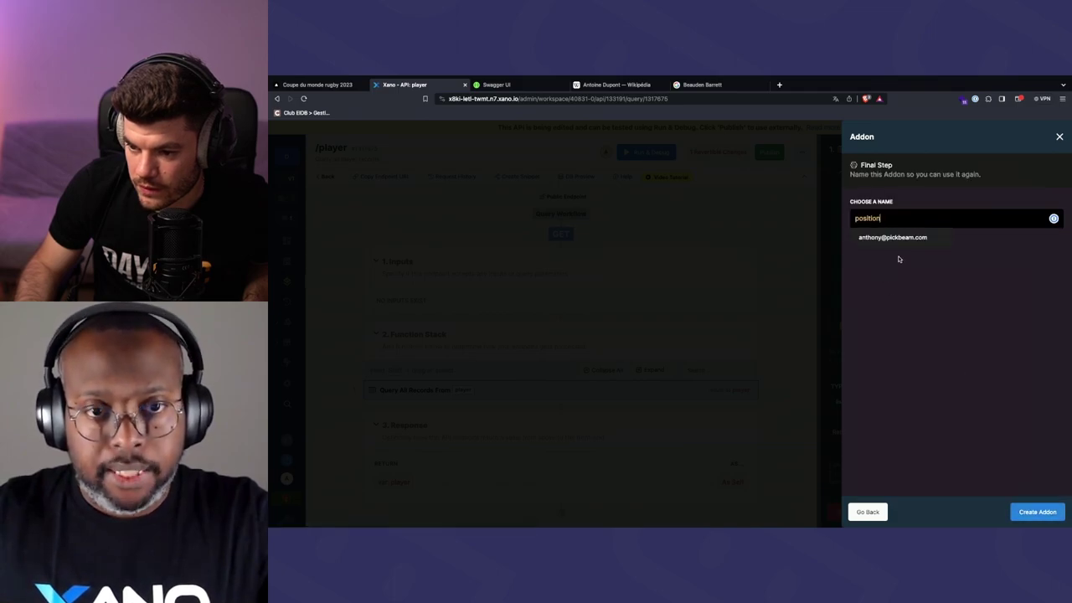
{"action": "left_click", "coordinate": [1035, 512]}
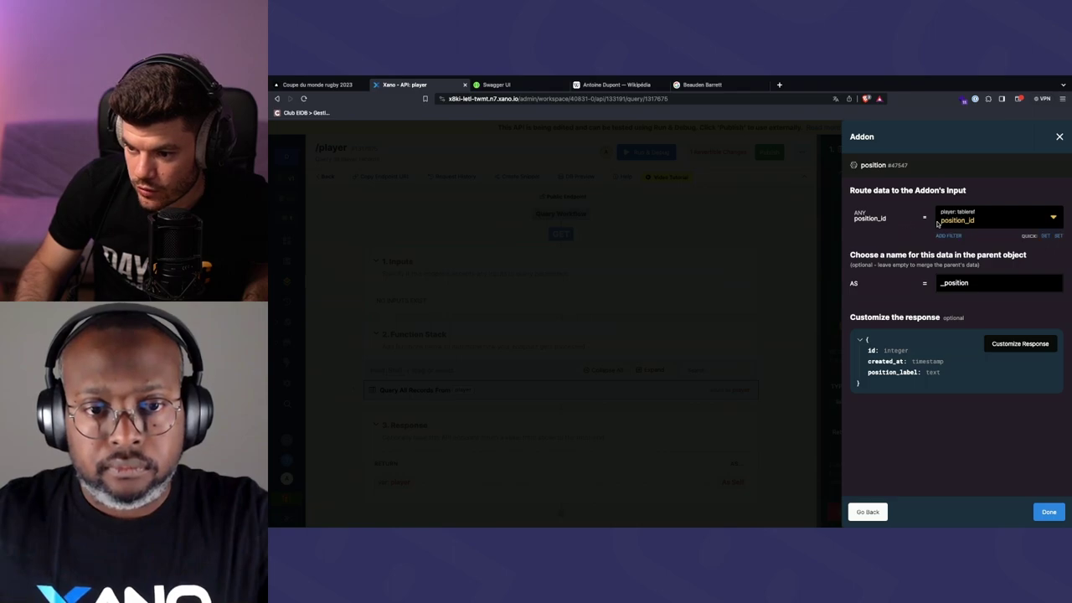
{"action": "left_click", "coordinate": [944, 284]}
{"action": "key", "text": "BackSpace"}
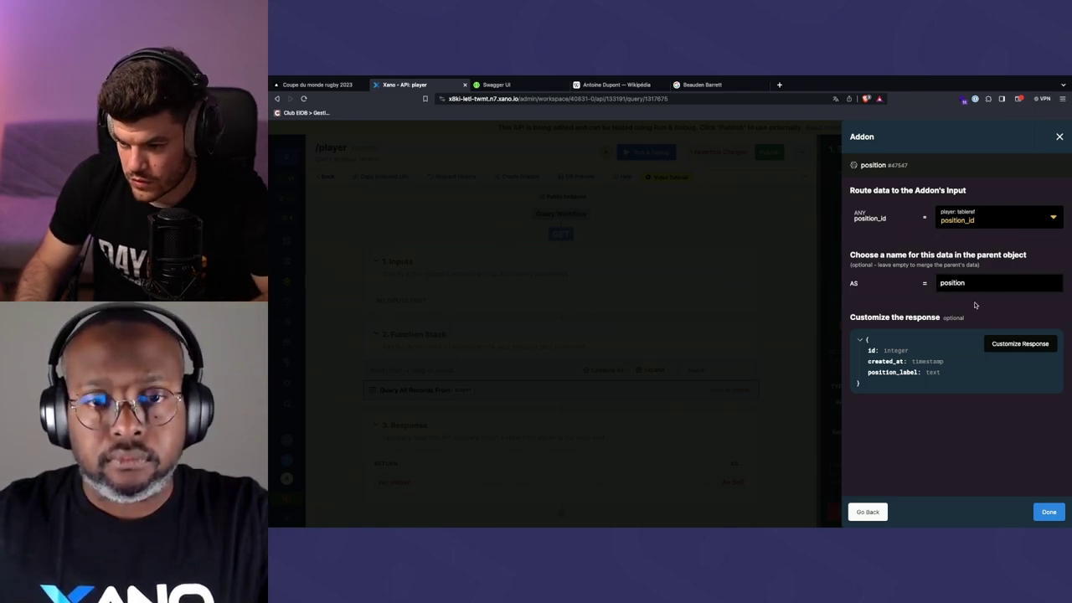
Customize the position addon's response to return only position_label, and finish the addon
{"action": "left_click", "coordinate": [992, 350]}
{"action": "left_click", "coordinate": [874, 193]}
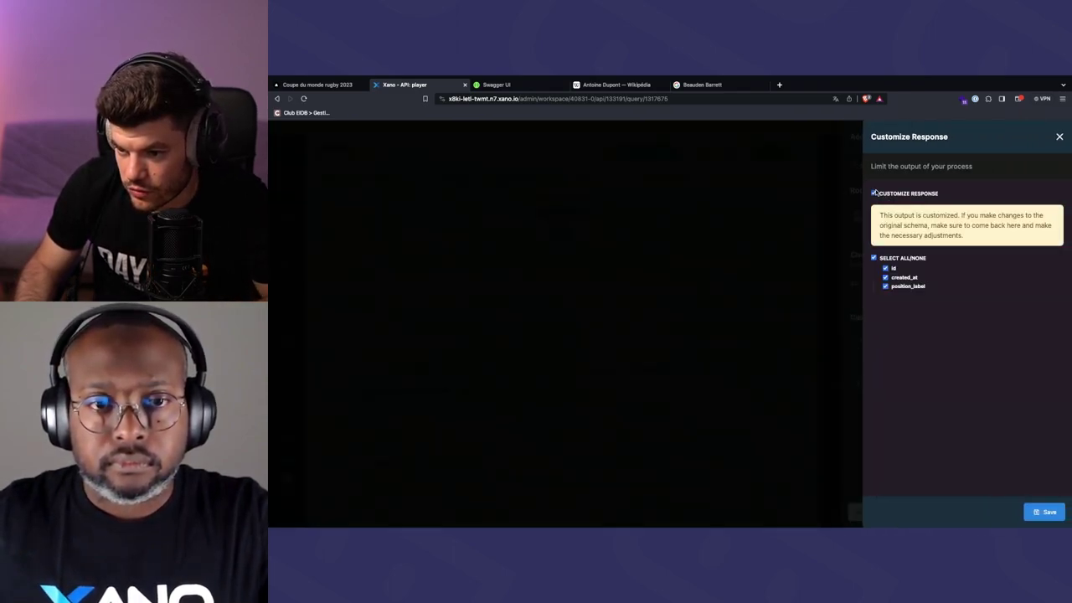
{"action": "left_click", "coordinate": [874, 258]}
{"action": "left_click", "coordinate": [885, 287]}
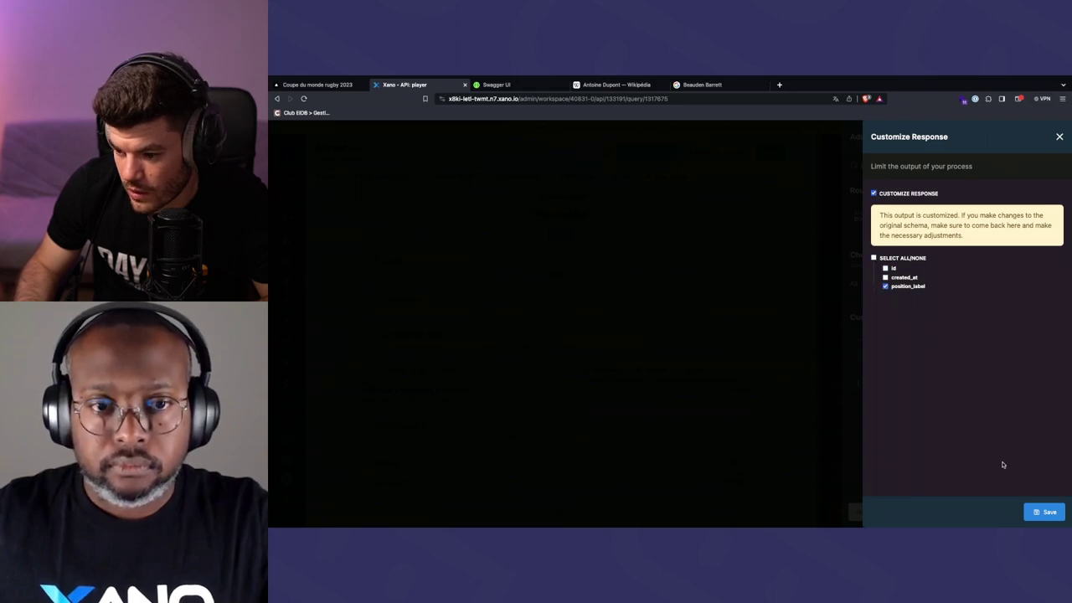
{"action": "left_click", "coordinate": [1043, 511]}
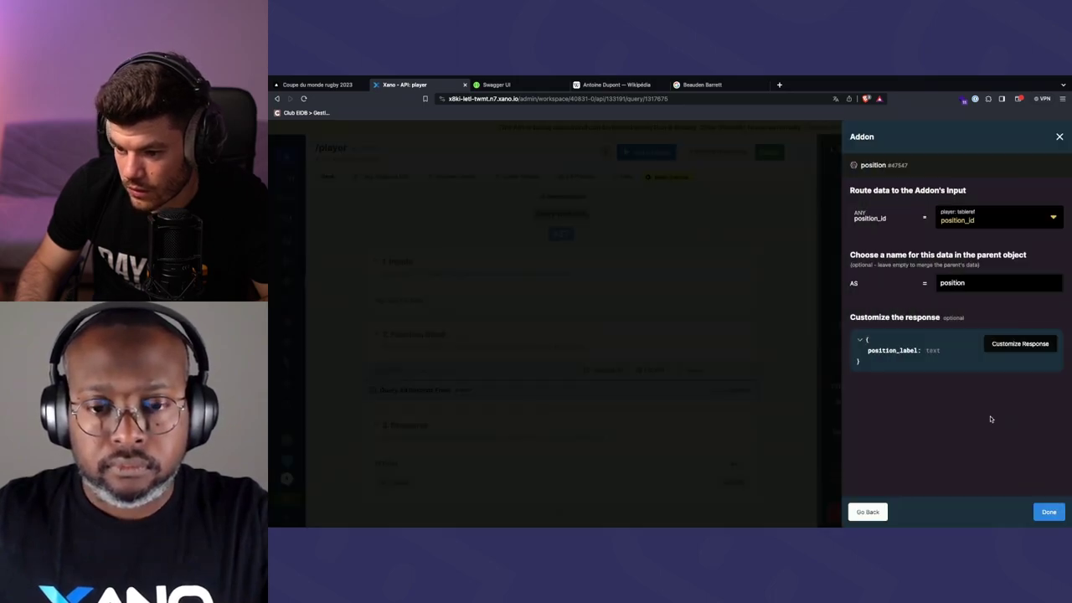
{"action": "left_click", "coordinate": [1051, 514]}
Start another new addon in the player query's output, returning a single item from the nation table
{"action": "scroll", "coordinate": [862, 354], "scroll_direction": "down", "scroll_amount": 2}
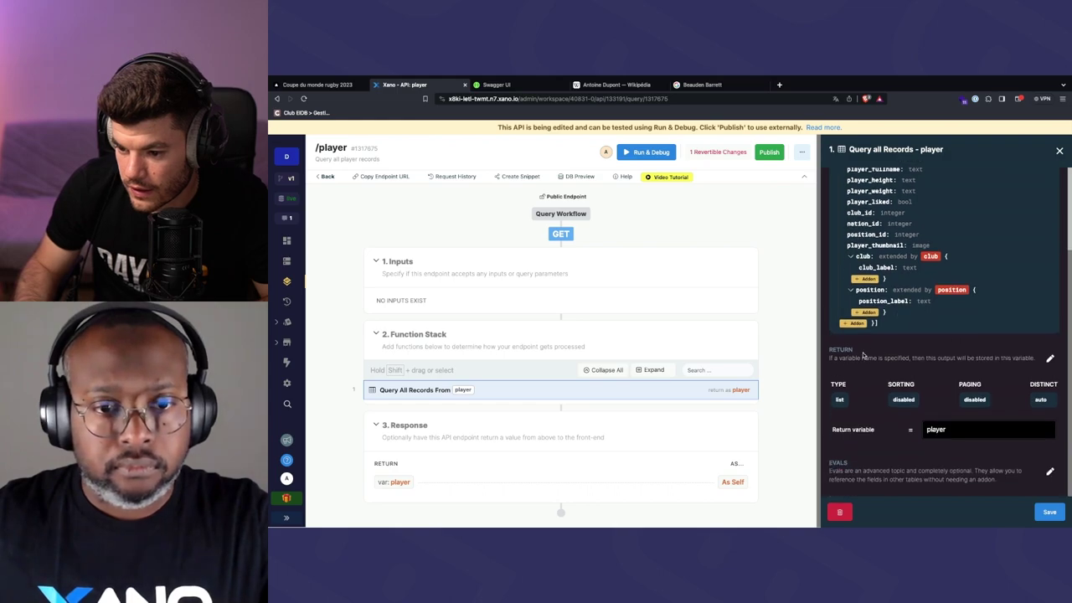
{"action": "left_click", "coordinate": [854, 324]}
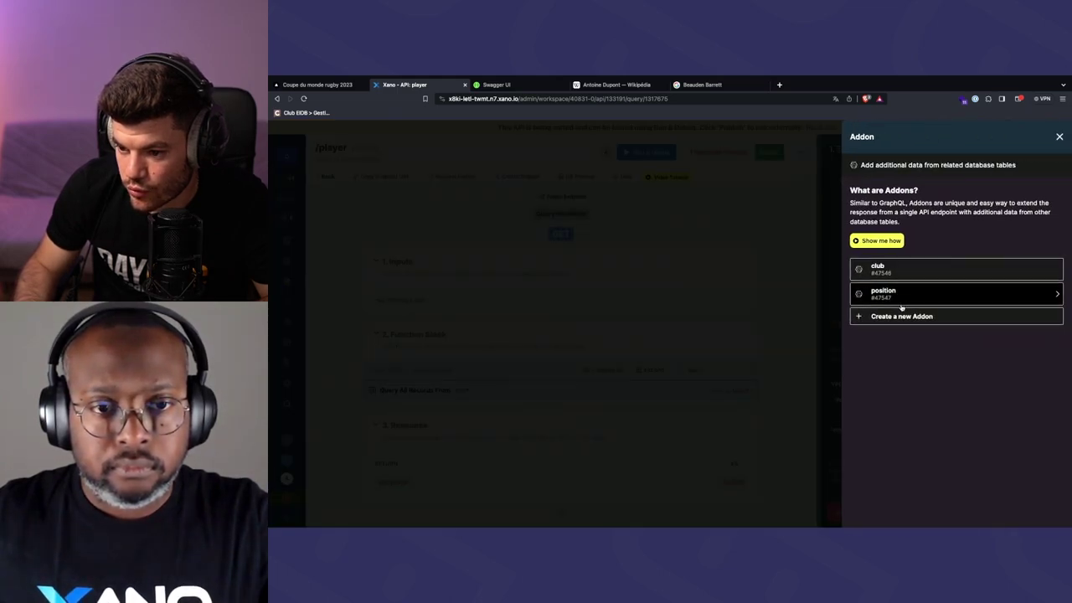
{"action": "left_click", "coordinate": [903, 315]}
{"action": "left_click", "coordinate": [881, 242]}
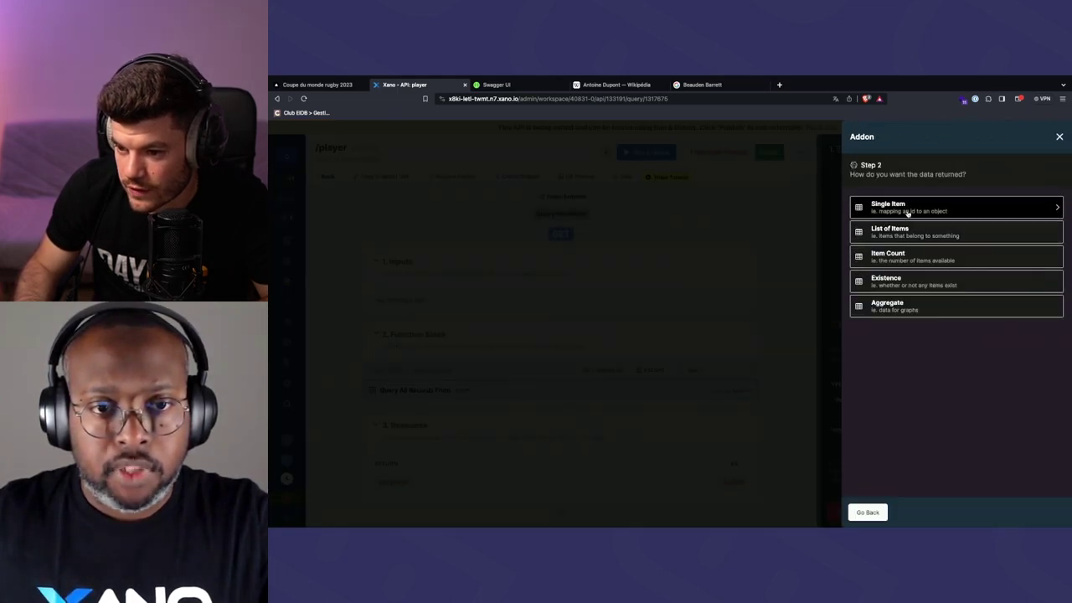
{"action": "left_click", "coordinate": [908, 212]}
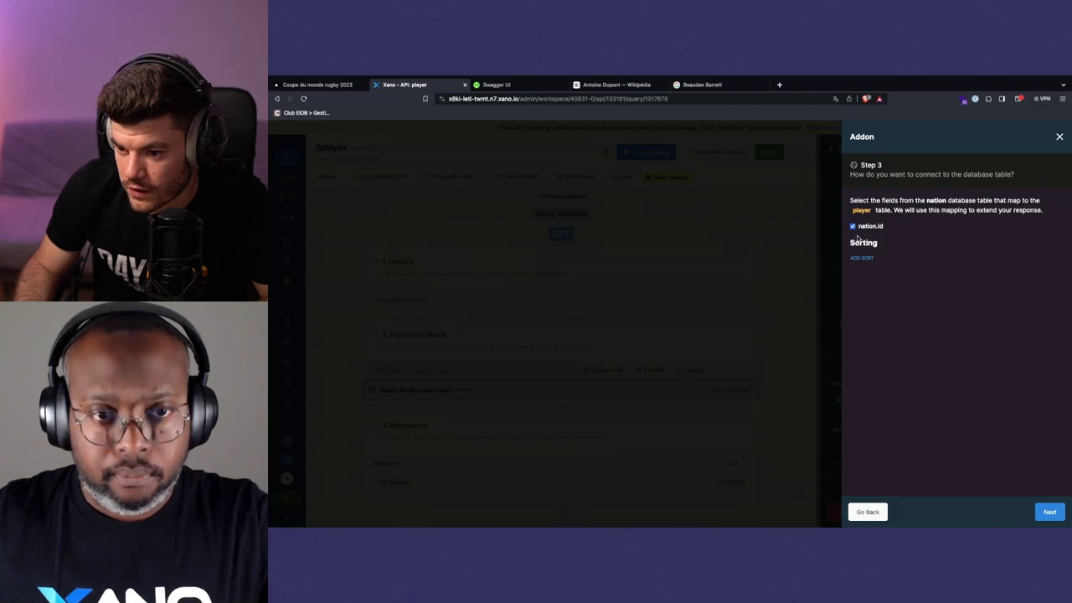
Create the addon as nation, mapped by nation.id, and name its data nation in the parent object
{"action": "left_click", "coordinate": [1049, 512]}
{"action": "left_click", "coordinate": [1057, 512]}
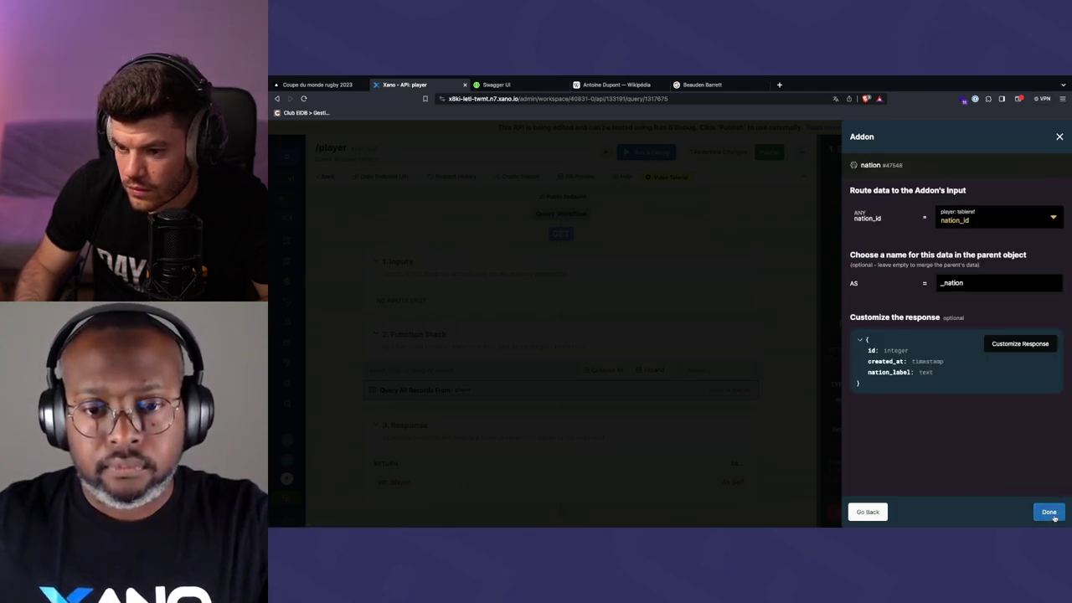
{"action": "left_click", "coordinate": [944, 283]}
{"action": "key", "text": "BackSpace"}
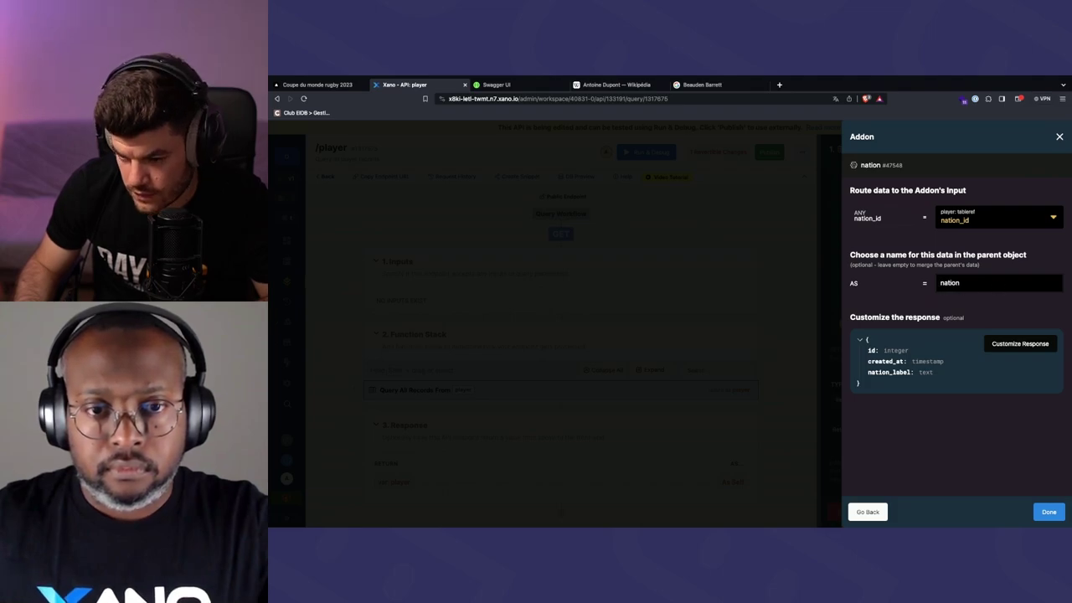
Limit the nation addon's response to nation_label, finish the addon and save the player query
{"action": "left_click", "coordinate": [1034, 346]}
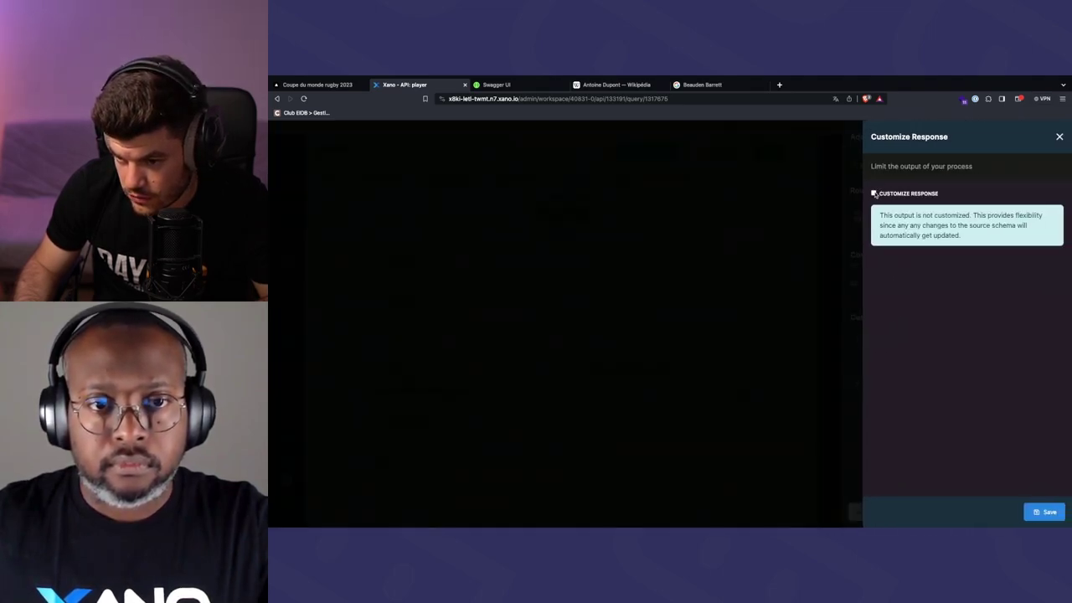
{"action": "left_click", "coordinate": [875, 194]}
{"action": "left_click", "coordinate": [885, 287]}
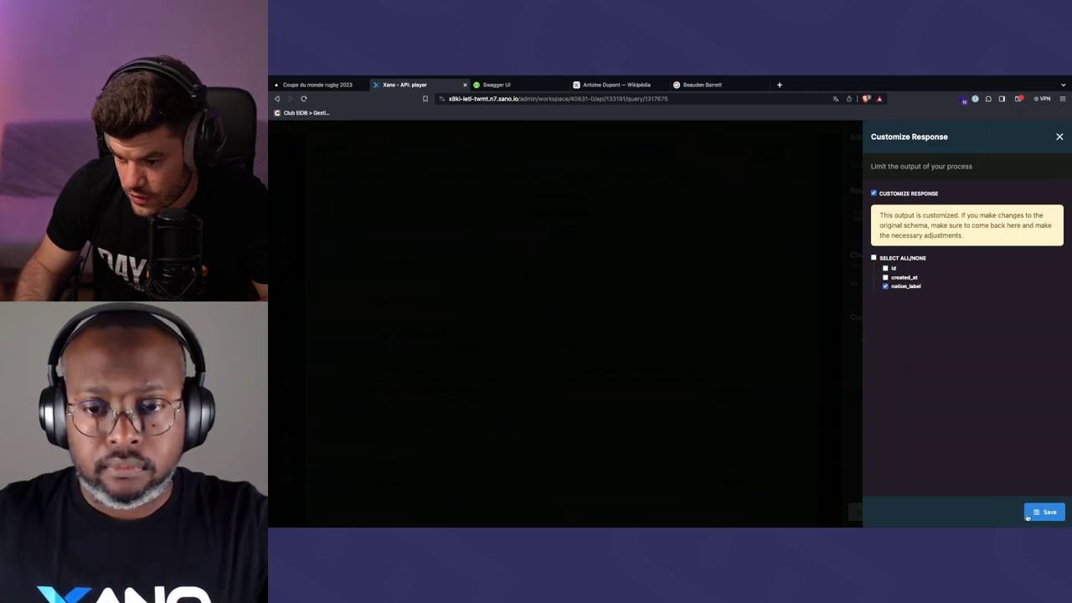
{"action": "left_click", "coordinate": [1047, 515]}
{"action": "left_click", "coordinate": [1049, 513]}
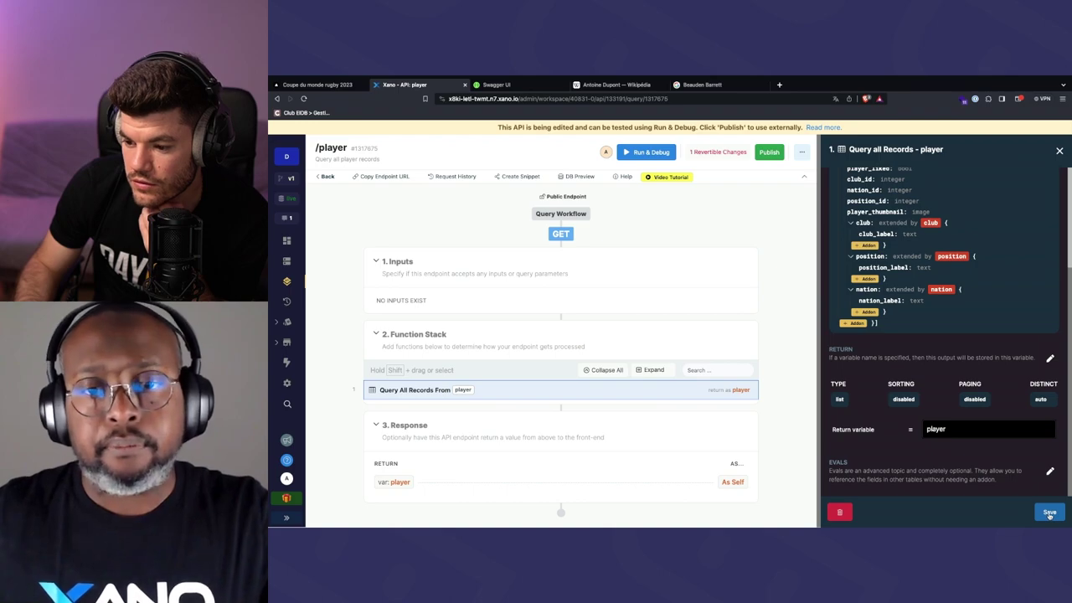
{"action": "left_click", "coordinate": [1049, 513]}
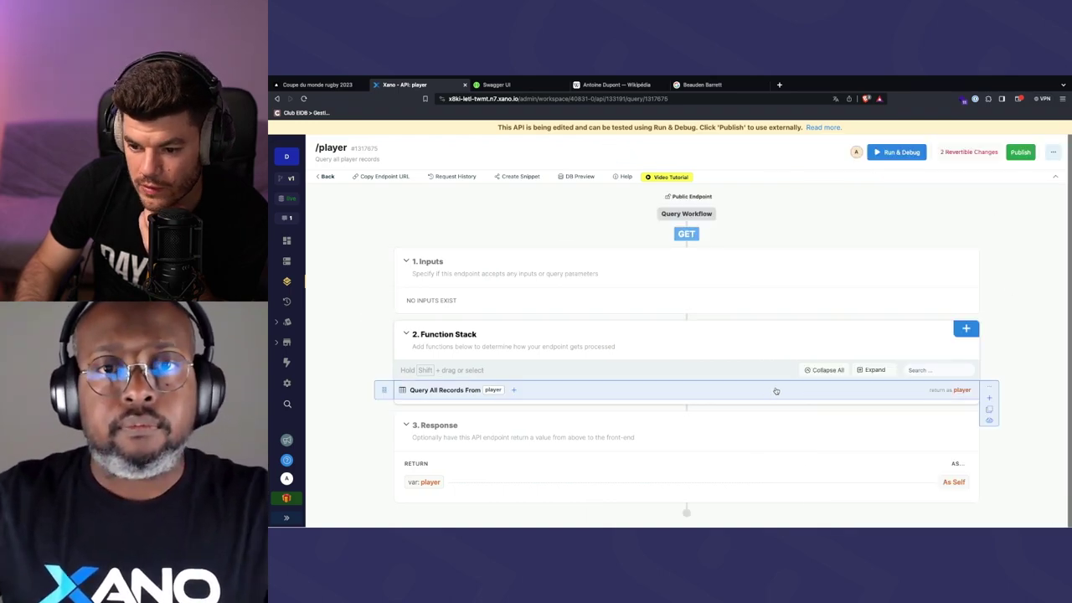
Reopen the player query's output and open its return configuration
{"action": "left_click", "coordinate": [817, 392]}
{"action": "left_click", "coordinate": [944, 188]}
{"action": "scroll", "coordinate": [915, 388], "scroll_direction": "down", "scroll_amount": 4}
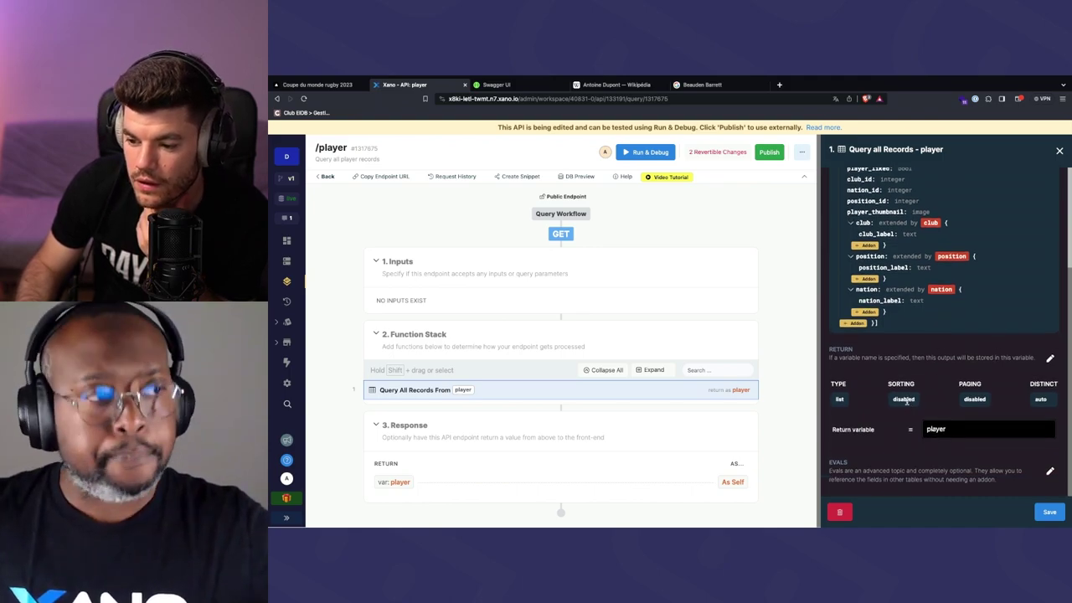
{"action": "left_click", "coordinate": [1049, 359]}
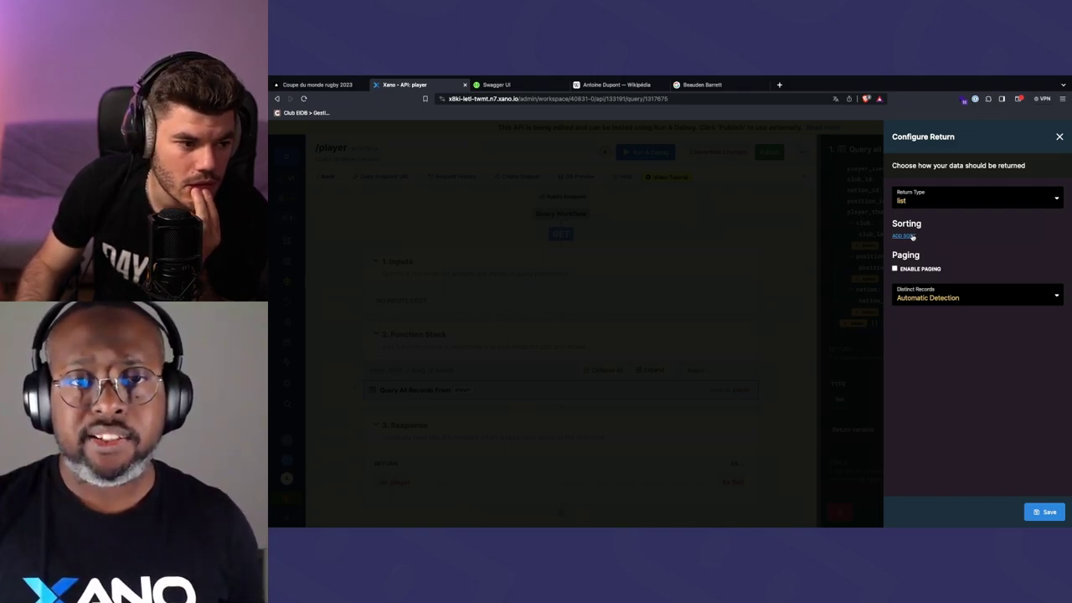
Examine the return types available for the player query
{"action": "left_click", "coordinate": [930, 201]}
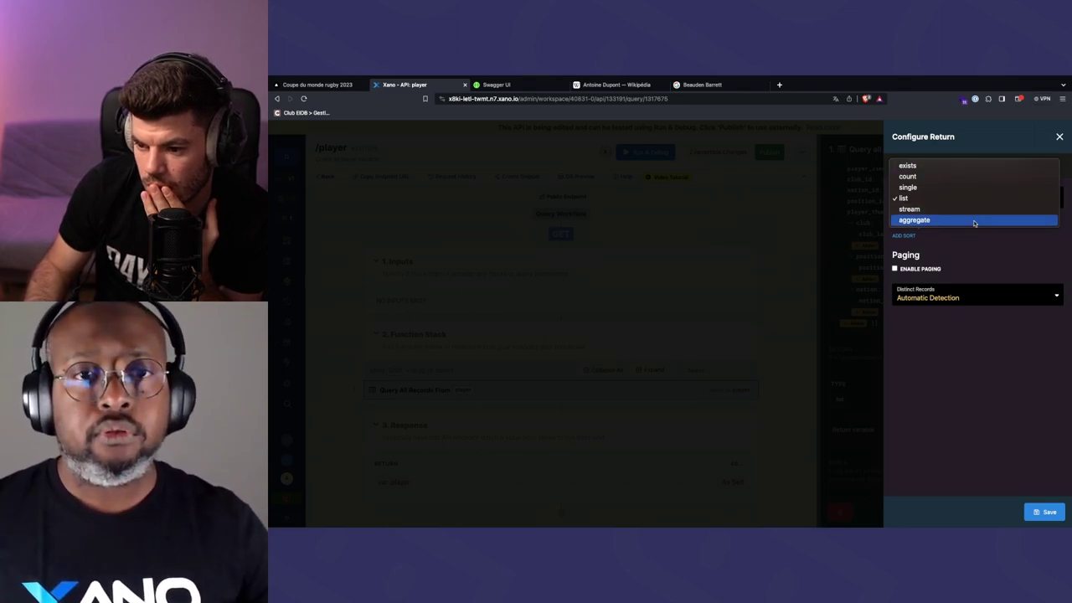
{"action": "left_click", "coordinate": [984, 389]}
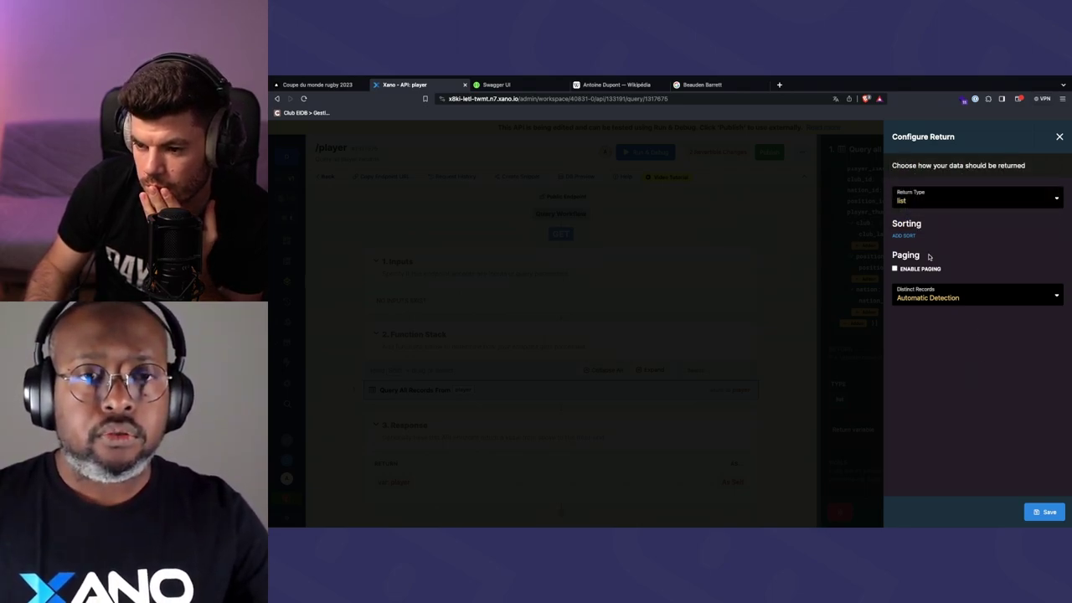
{"action": "left_click", "coordinate": [923, 200]}
{"action": "left_click", "coordinate": [923, 274]}
Add a sort to the returned list by player.player_fullname in ascending order
{"action": "left_click", "coordinate": [905, 237]}
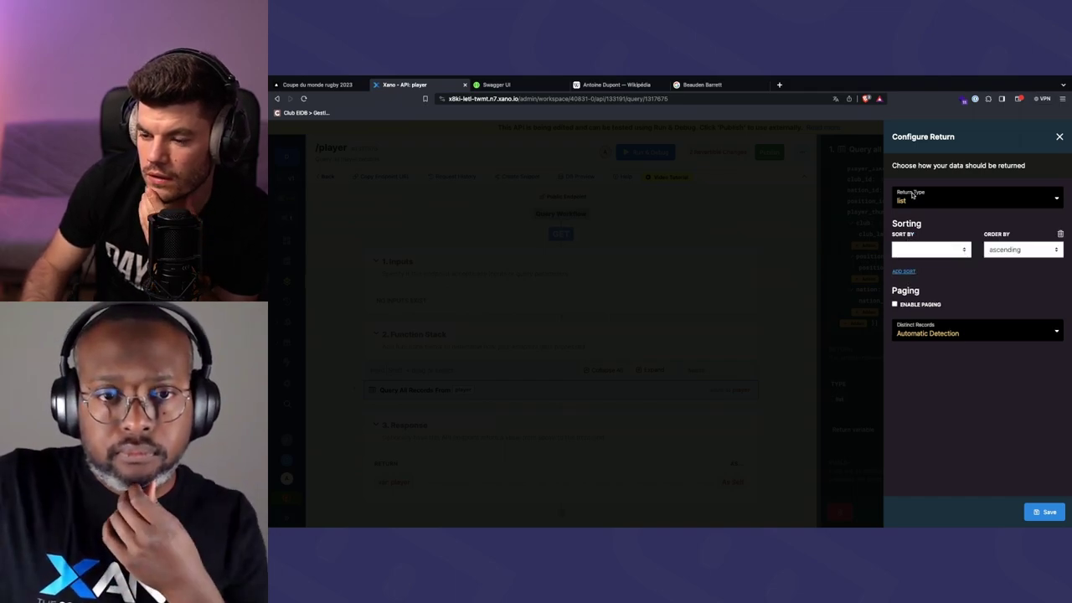
{"action": "left_click", "coordinate": [964, 251]}
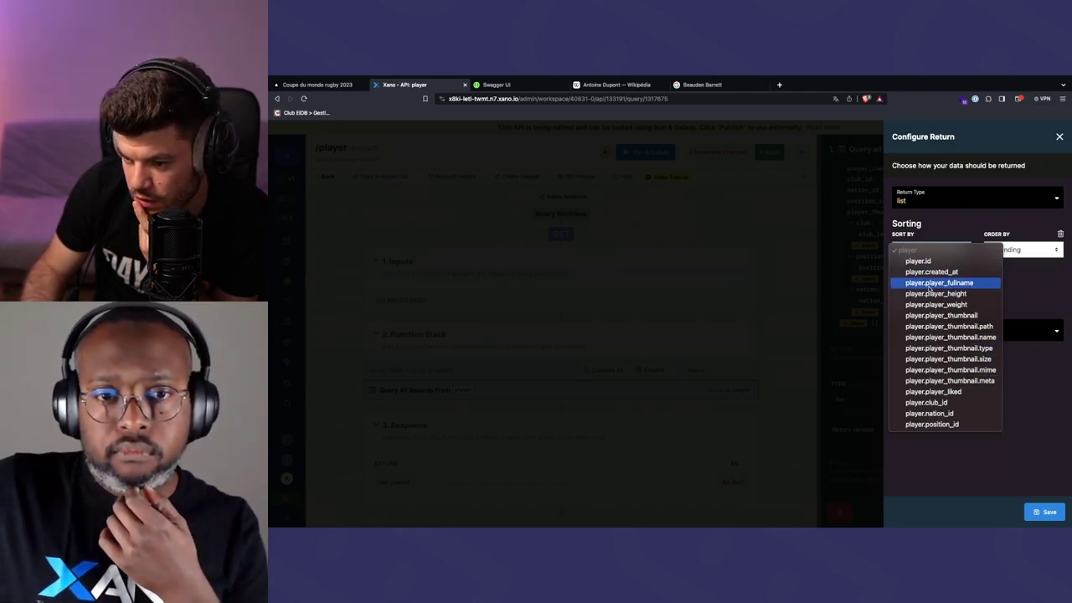
{"action": "left_click", "coordinate": [960, 284]}
{"action": "left_click", "coordinate": [1013, 253]}
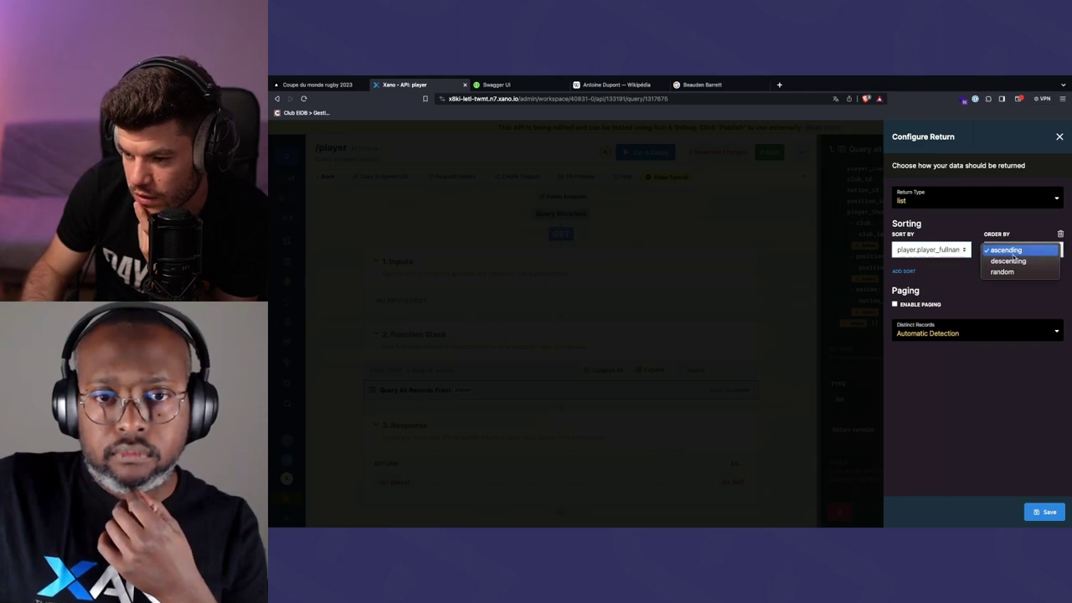
{"action": "left_click", "coordinate": [1013, 253]}
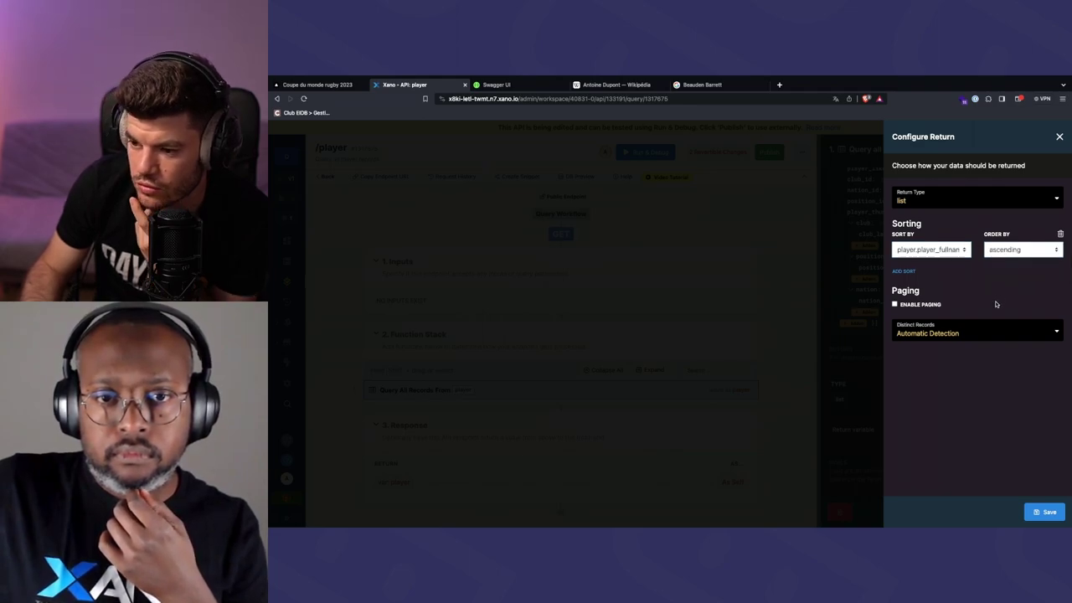
Try enabling paging for the returned list and view the distinct records options
{"action": "left_click", "coordinate": [895, 305]}
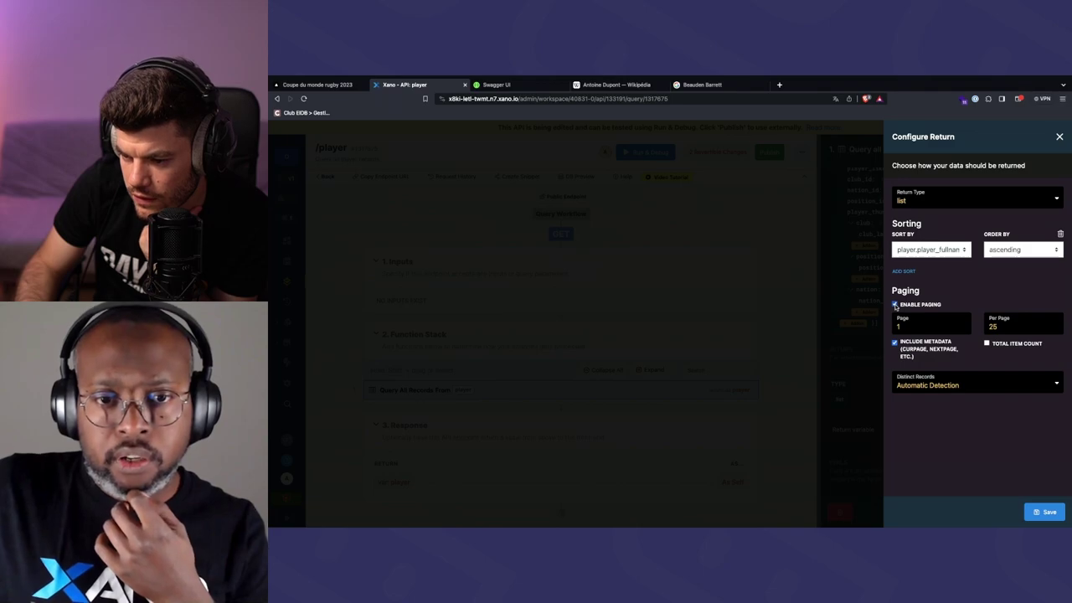
{"action": "left_click", "coordinate": [895, 305]}
{"action": "left_click", "coordinate": [895, 305]}
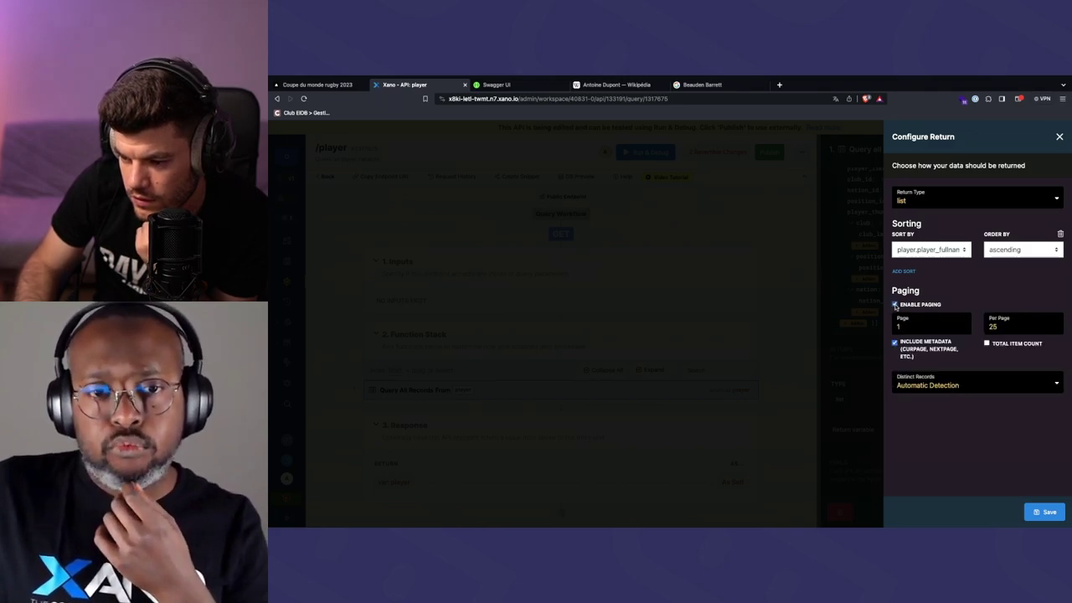
{"action": "left_click", "coordinate": [895, 305]}
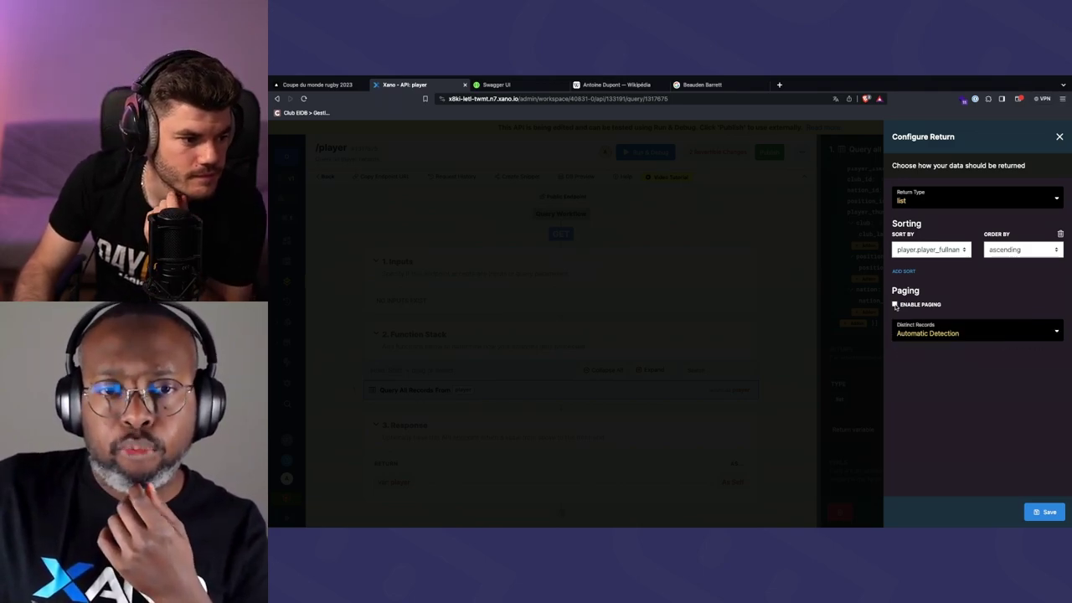
{"action": "left_click", "coordinate": [894, 305]}
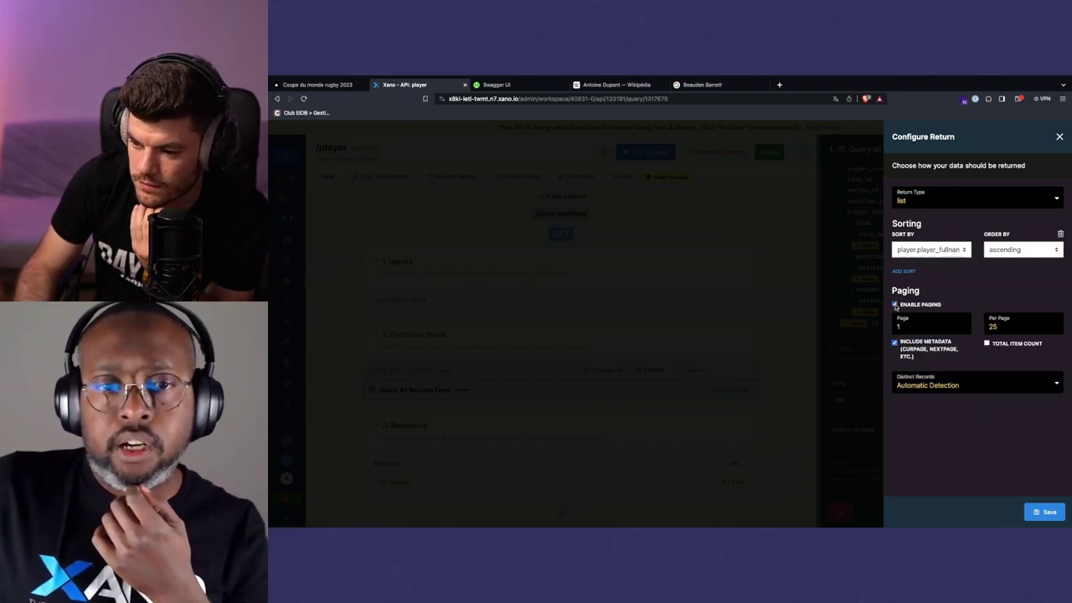
{"action": "left_click", "coordinate": [894, 305]}
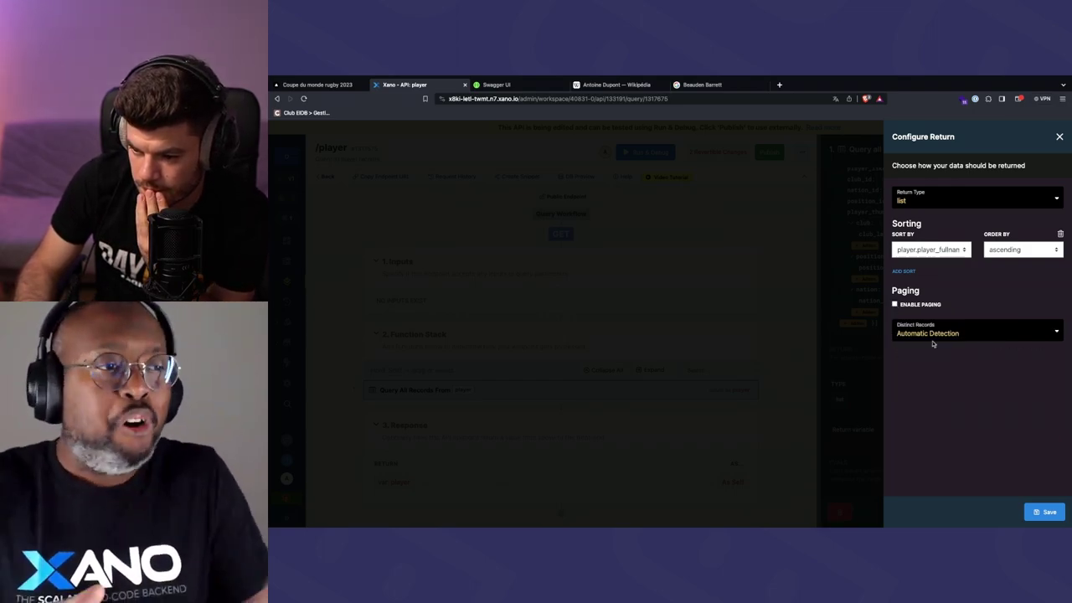
{"action": "left_click", "coordinate": [1044, 342]}
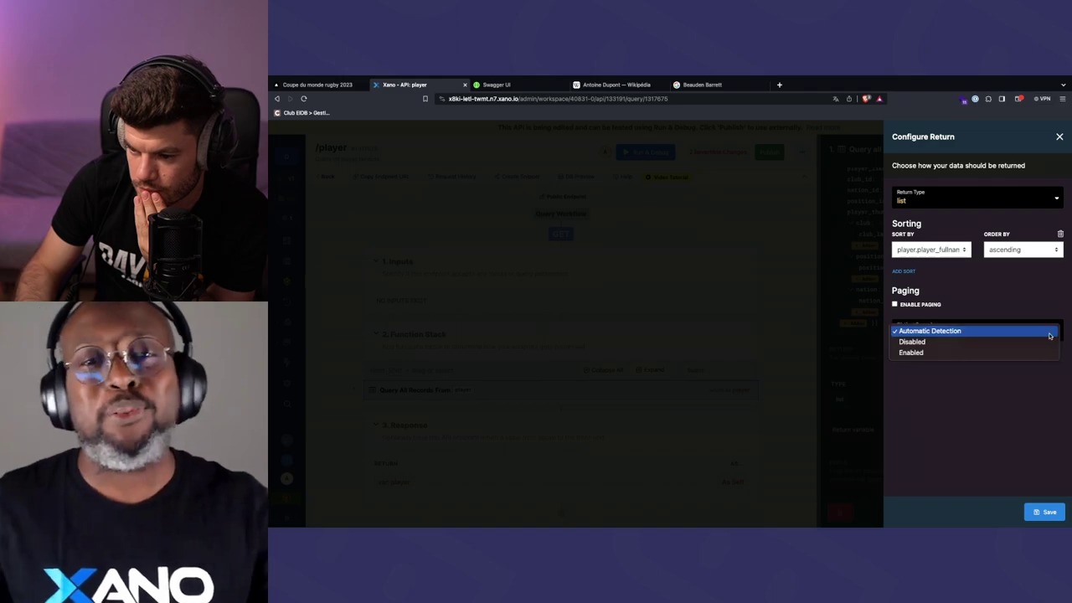
{"action": "left_click", "coordinate": [1035, 409]}
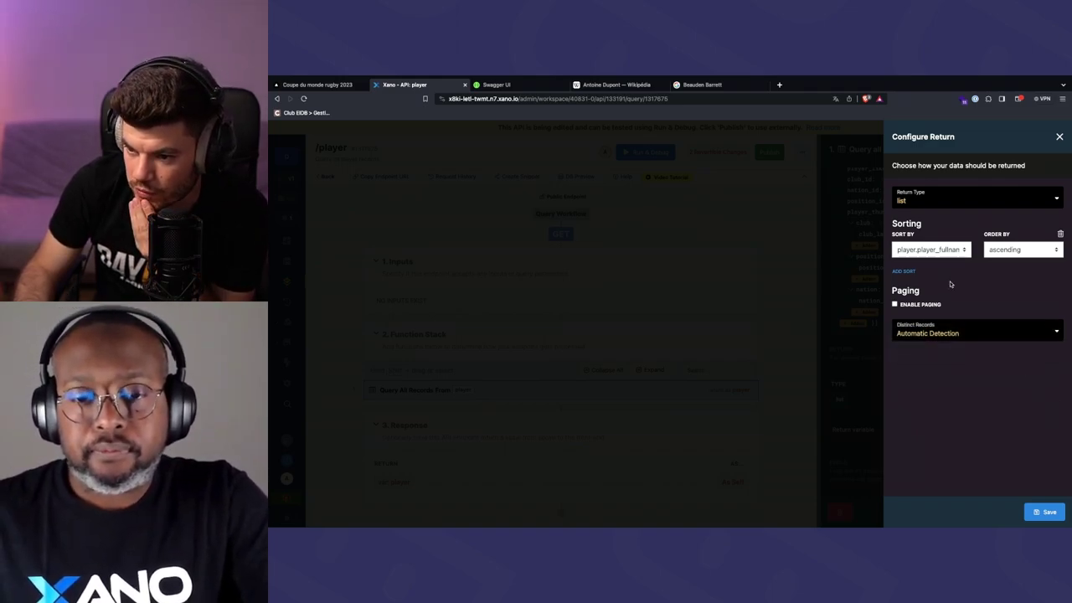
Save the return configuration and the player query
{"action": "left_click", "coordinate": [1045, 512]}
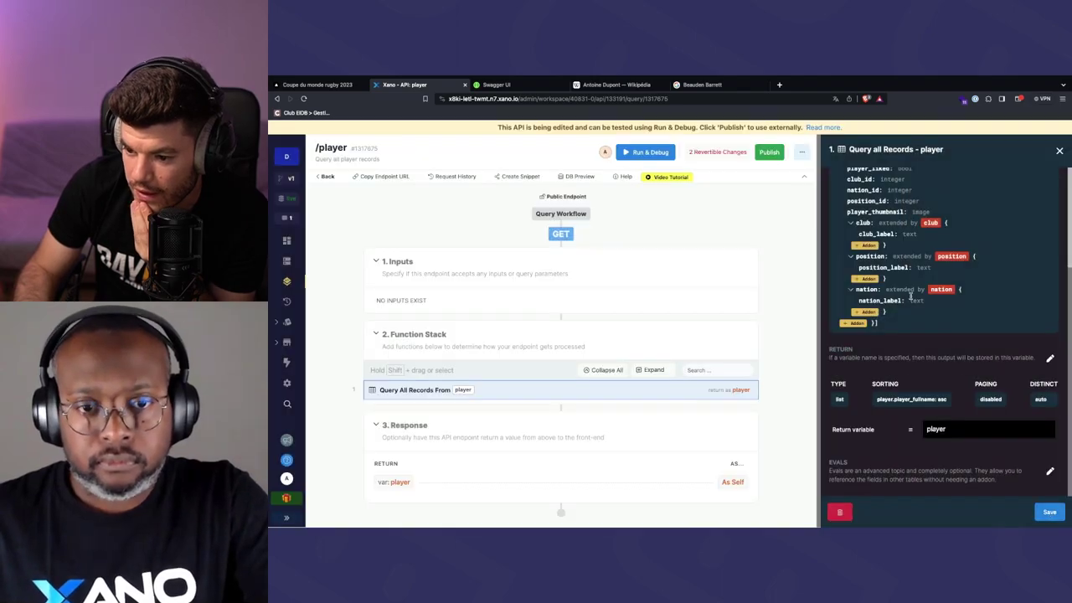
{"action": "left_click", "coordinate": [1049, 512]}
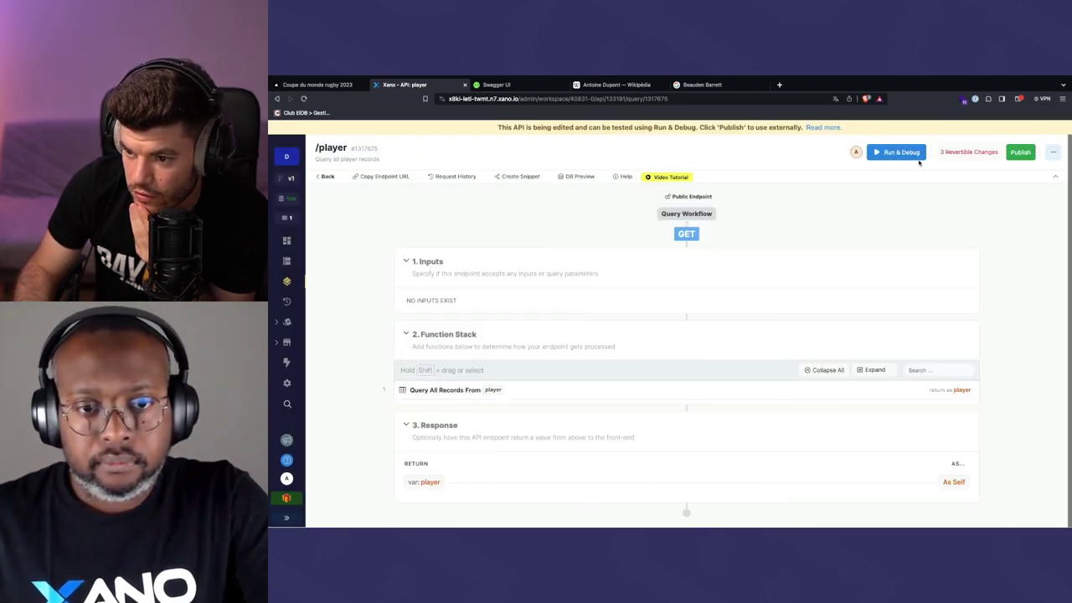
Run the player endpoint in Run & Debug and check each player's club, position and nation data and the sort order
{"action": "left_click", "coordinate": [913, 155]}
{"action": "left_click", "coordinate": [1043, 511]}
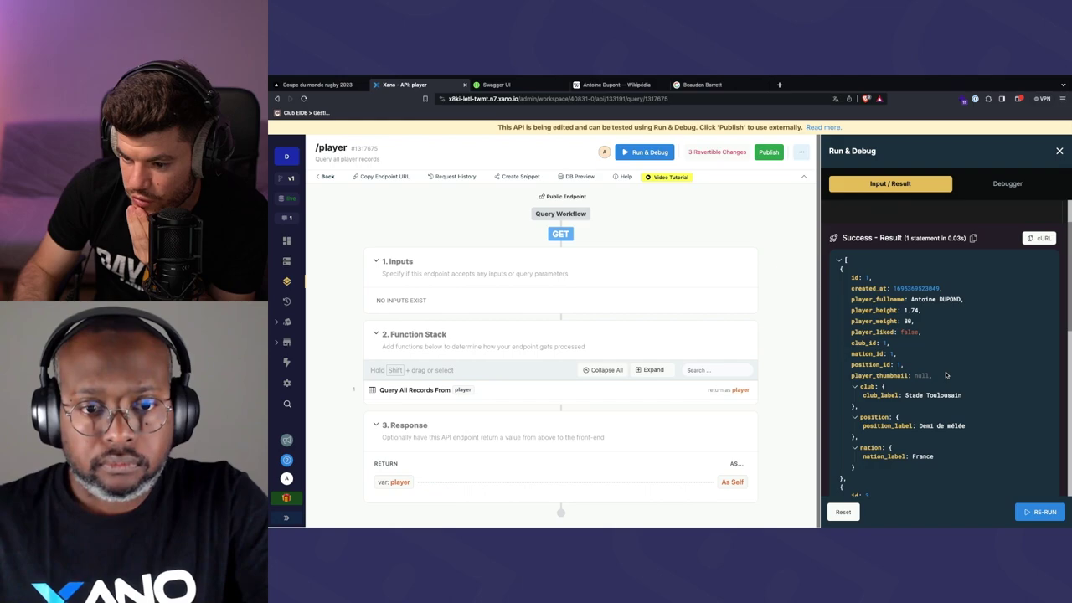
{"action": "scroll", "coordinate": [911, 324], "scroll_direction": "down", "scroll_amount": 1}
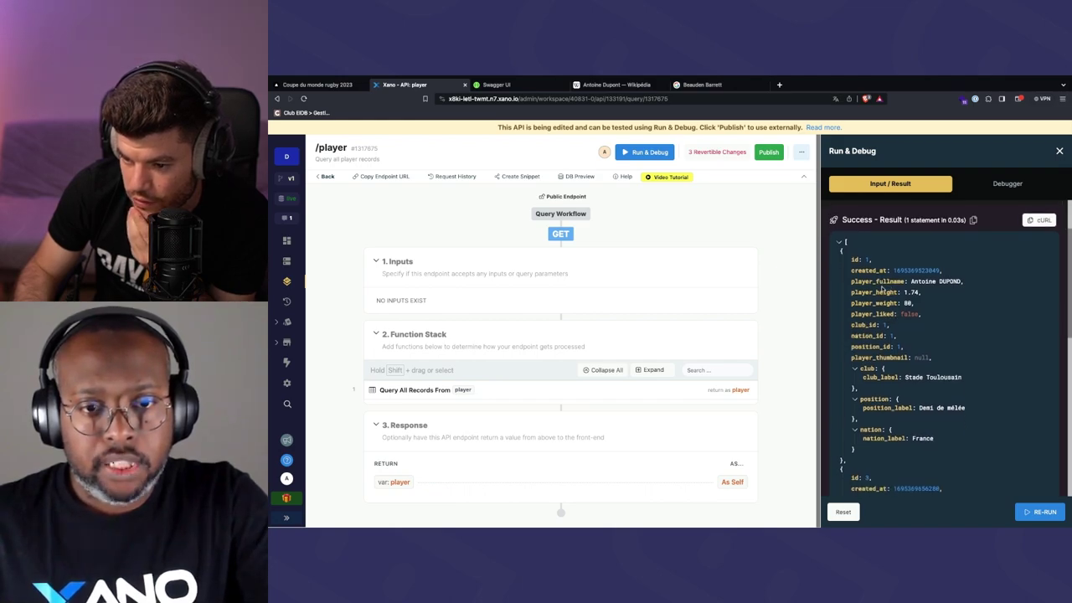
{"action": "scroll", "coordinate": [880, 327], "scroll_direction": "down", "scroll_amount": 2}
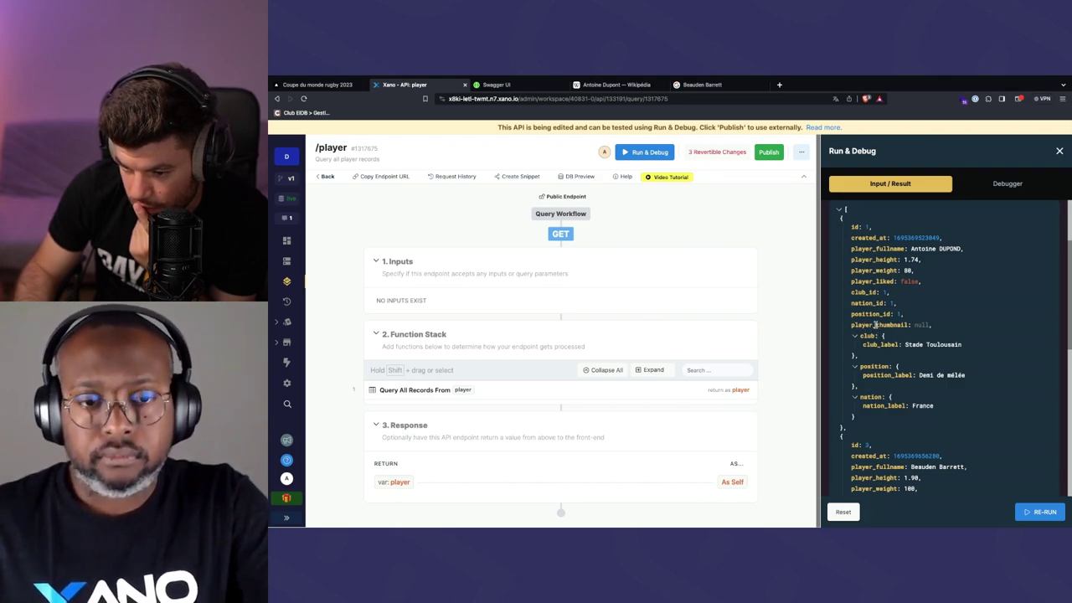
{"action": "scroll", "coordinate": [883, 359], "scroll_direction": "down", "scroll_amount": 1}
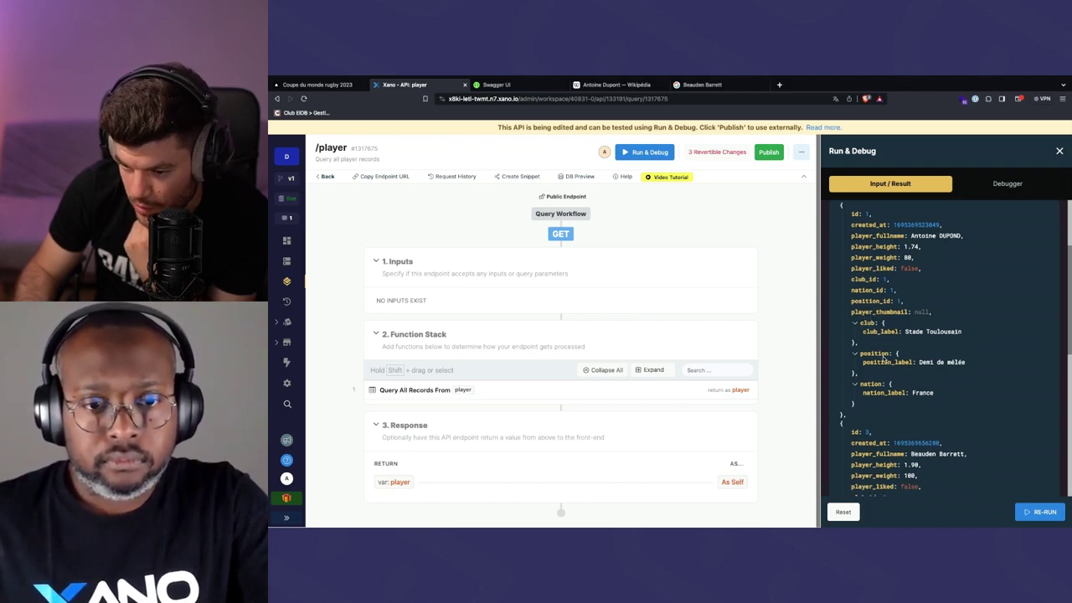
{"action": "scroll", "coordinate": [882, 311], "scroll_direction": "up", "scroll_amount": 2}
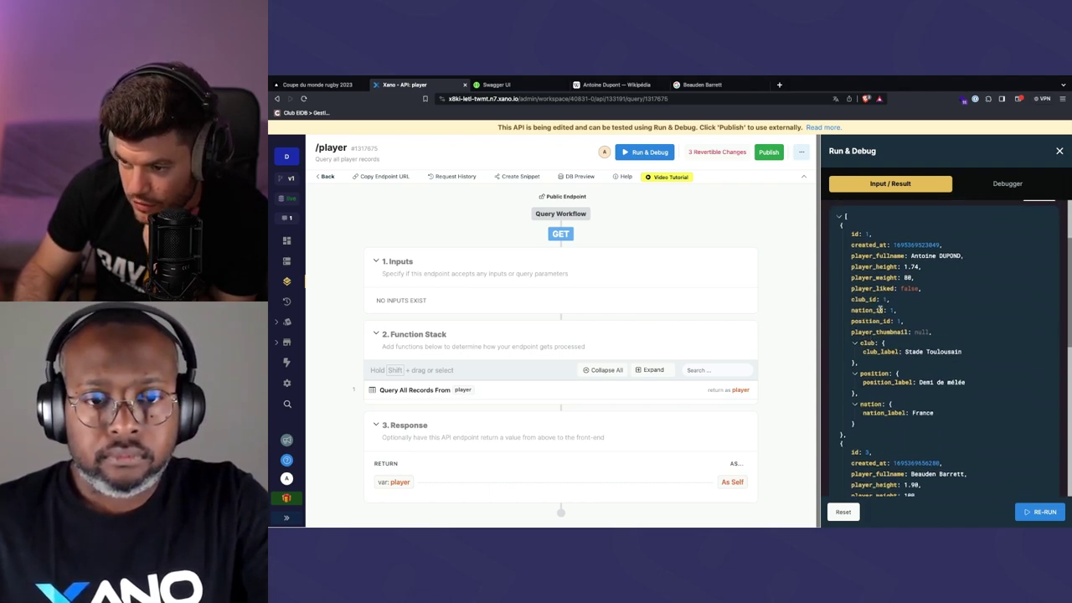
Review the returned player fields and nested club, position and nation labels in the run result, and close it
{"action": "scroll", "coordinate": [882, 349], "scroll_direction": "down", "scroll_amount": 1}
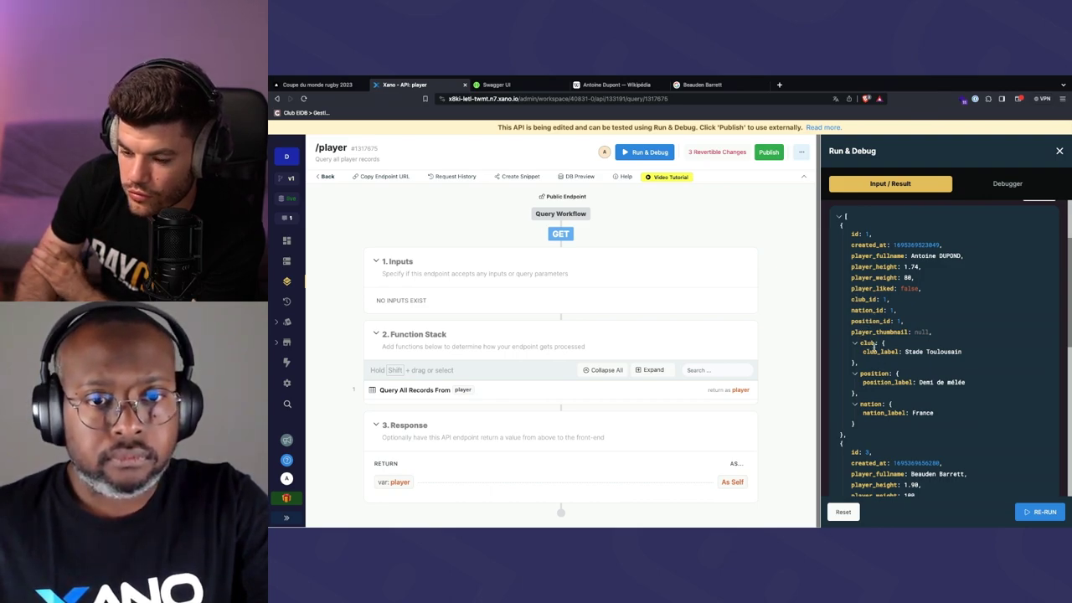
{"action": "scroll", "coordinate": [874, 347], "scroll_direction": "down", "scroll_amount": 1}
{"action": "scroll", "coordinate": [981, 213], "scroll_direction": "up", "scroll_amount": 3}
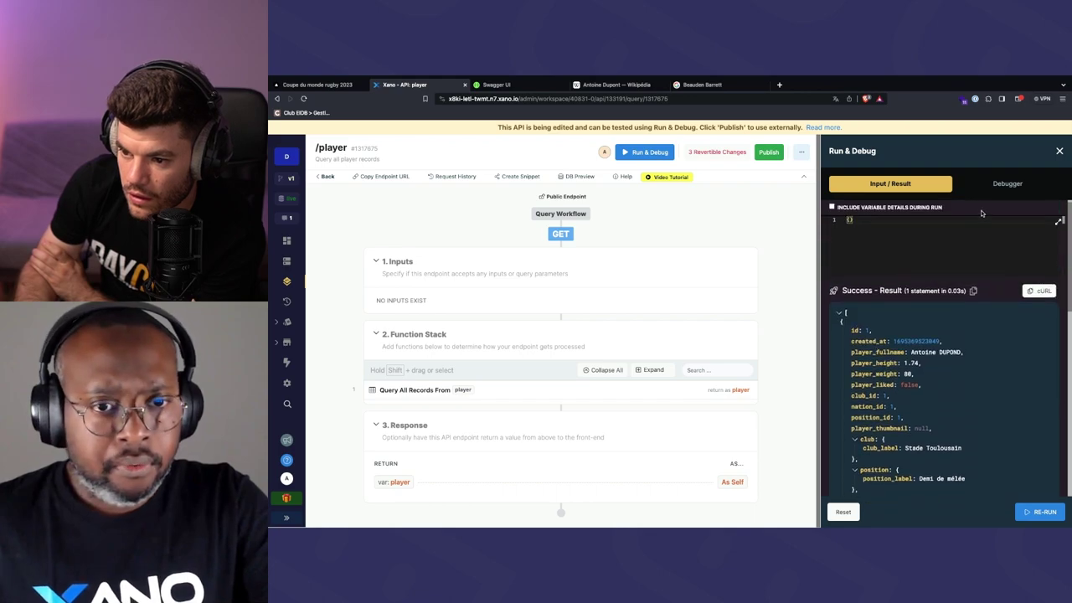
{"action": "left_click", "coordinate": [1059, 151]}
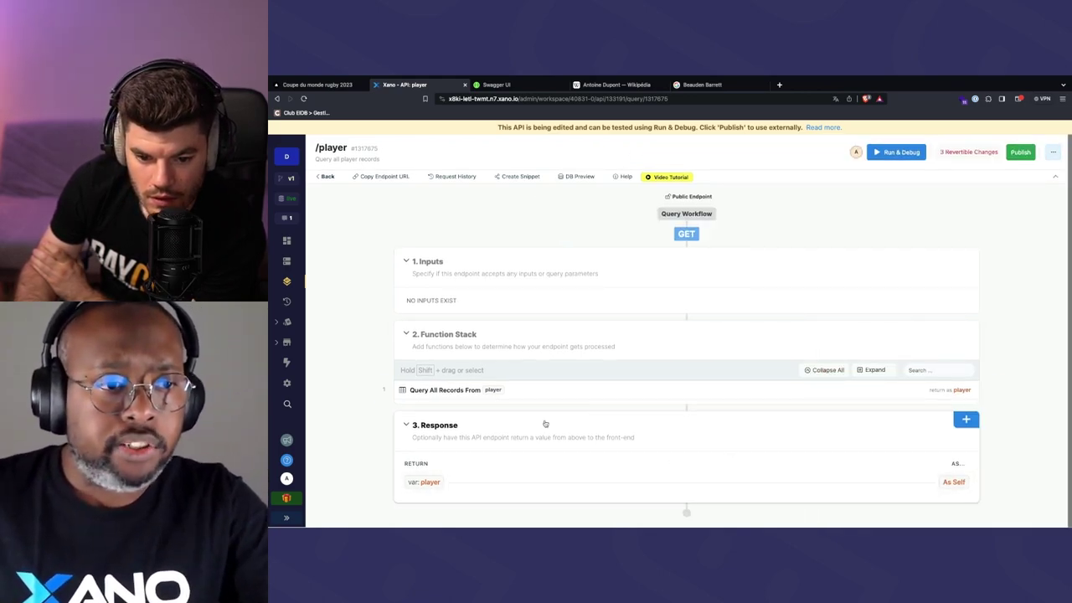
Customize the player query's output to exclude club_id, nation_id, position_id and player_thumbnail, and save the query
{"action": "left_click", "coordinate": [546, 391]}
{"action": "left_click", "coordinate": [939, 187]}
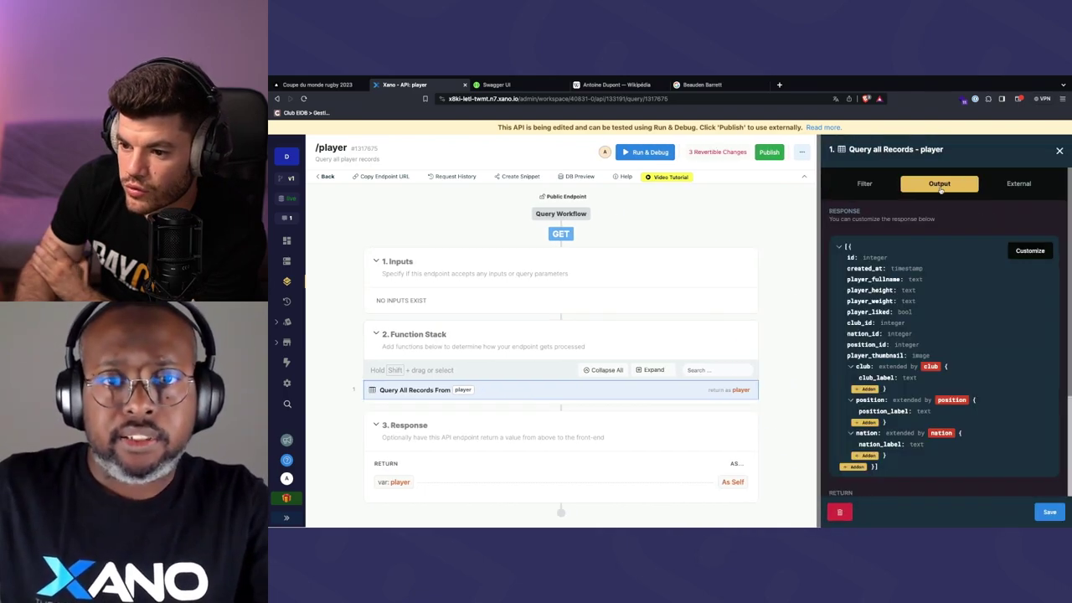
{"action": "left_click", "coordinate": [1026, 252]}
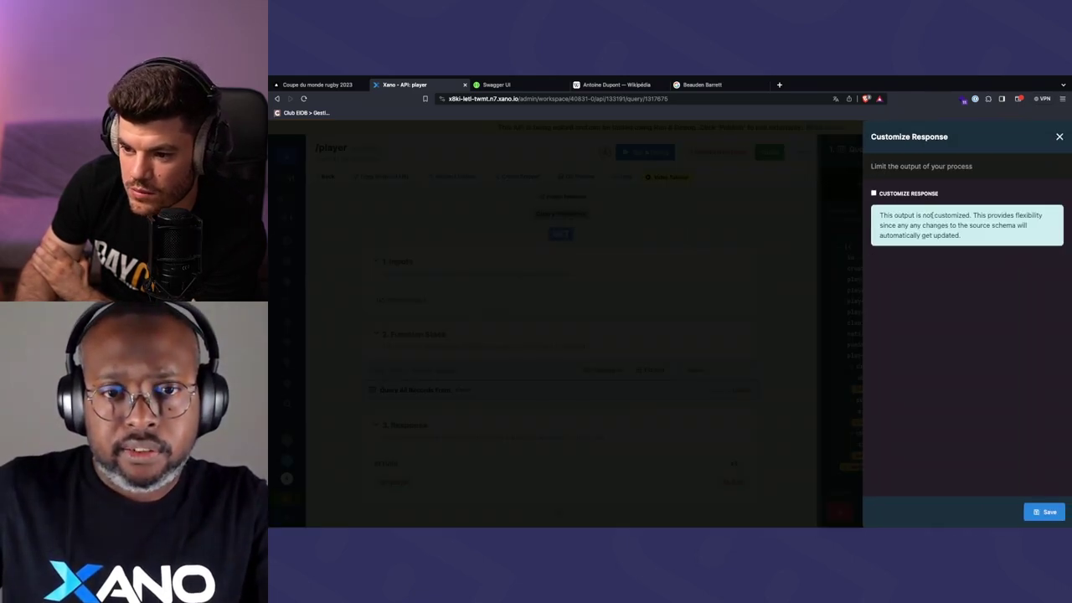
{"action": "left_click", "coordinate": [874, 195]}
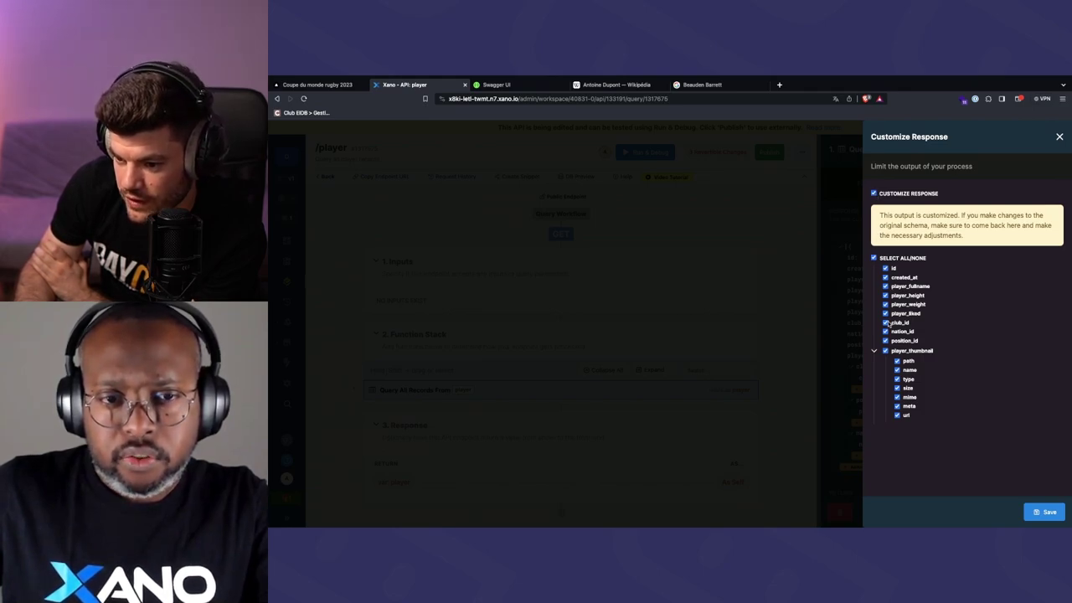
{"action": "left_click", "coordinate": [885, 332]}
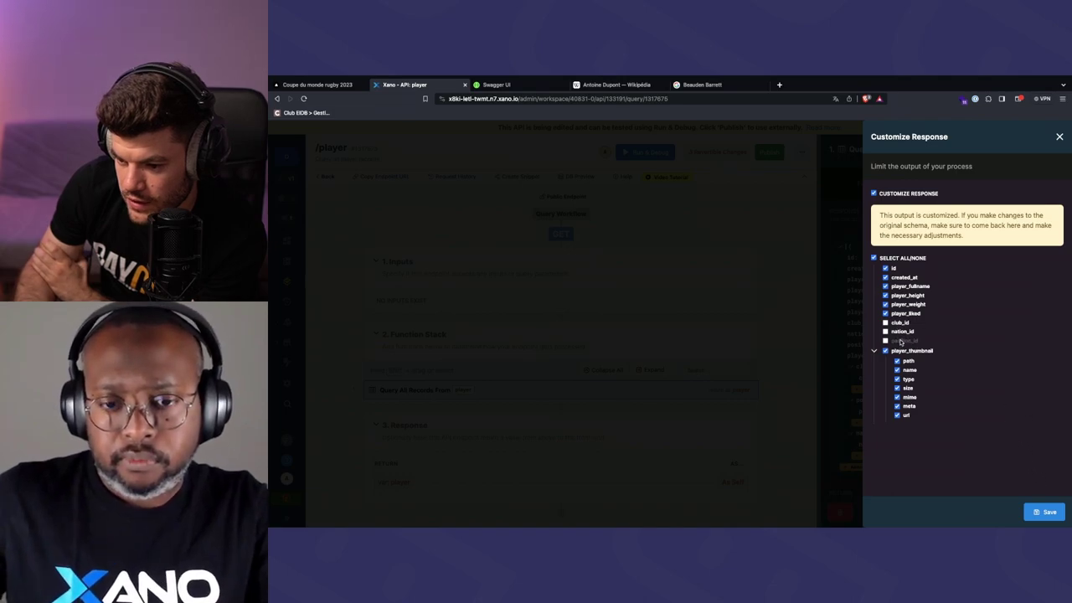
{"action": "left_click", "coordinate": [885, 351]}
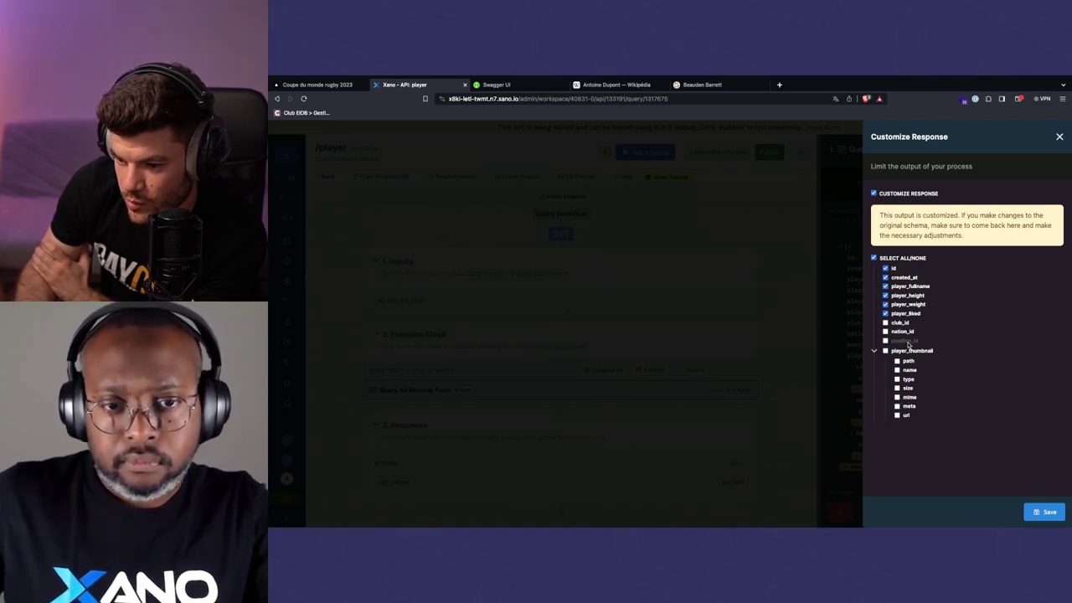
{"action": "left_click", "coordinate": [1044, 512]}
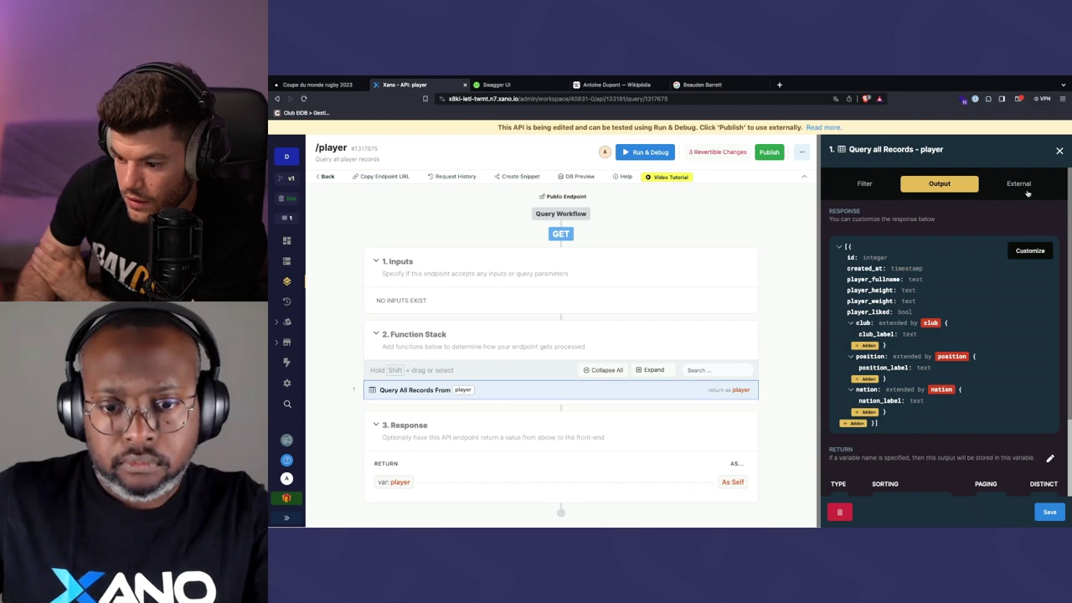
{"action": "left_click", "coordinate": [1057, 519]}
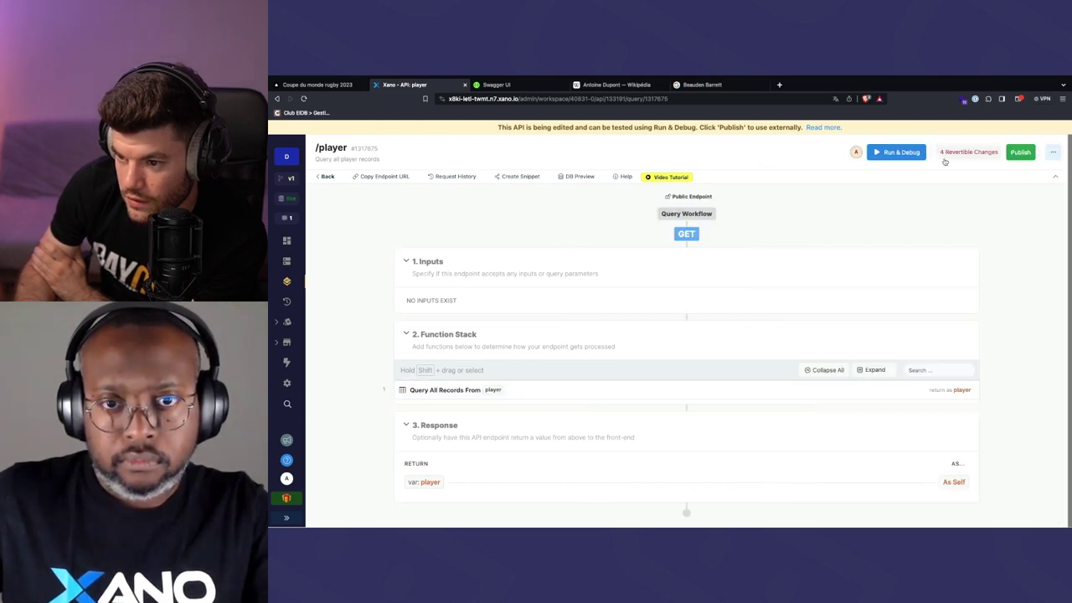
Run the player endpoint in Run & Debug and check the fields returned for each player
{"action": "left_click", "coordinate": [898, 153]}
{"action": "left_click", "coordinate": [1053, 513]}
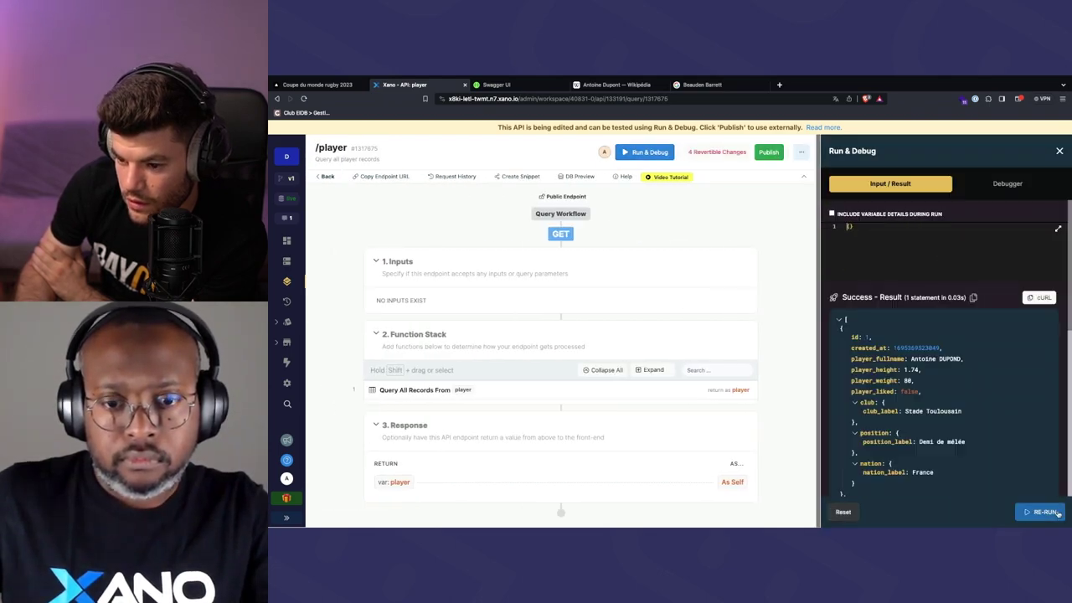
{"action": "scroll", "coordinate": [1016, 426], "scroll_direction": "down", "scroll_amount": 1}
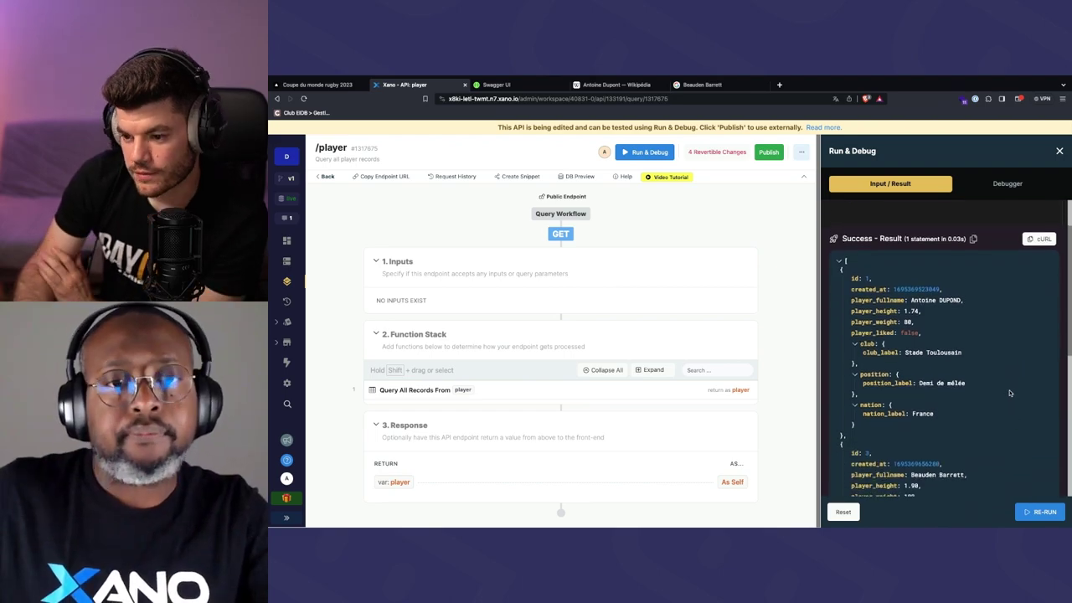
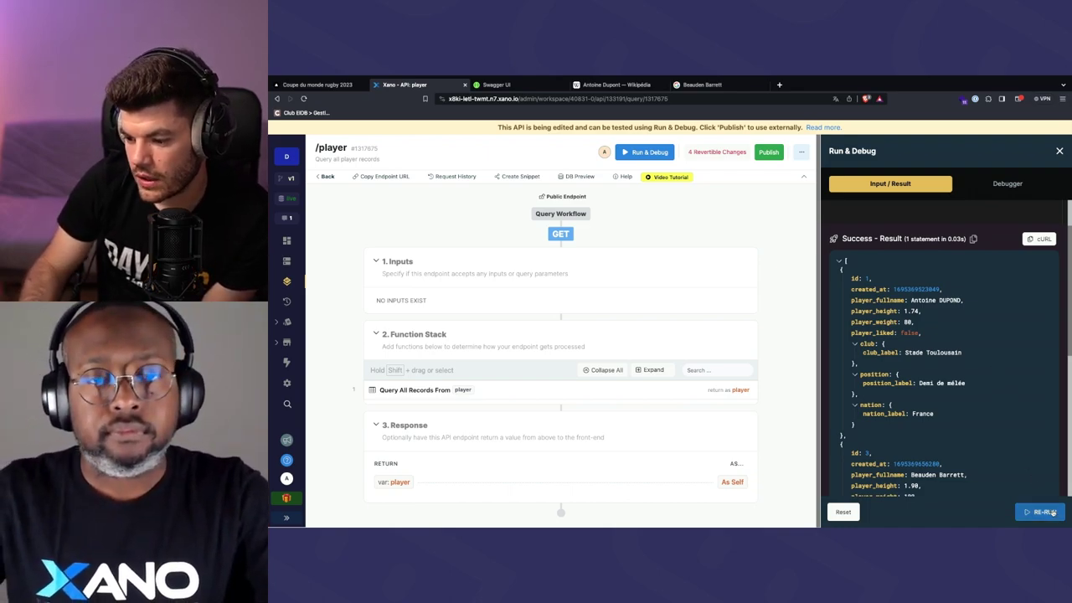
{"action": "left_click", "coordinate": [1053, 513]}
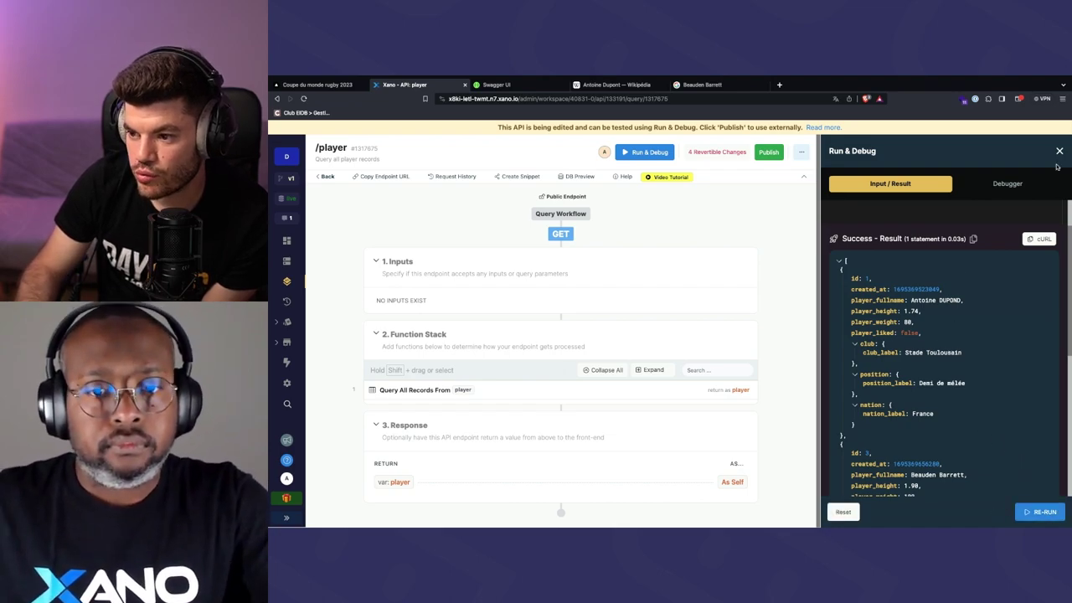
Enable variable details for the debugger, re-run the player endpoint and review its result
{"action": "left_click", "coordinate": [1021, 185]}
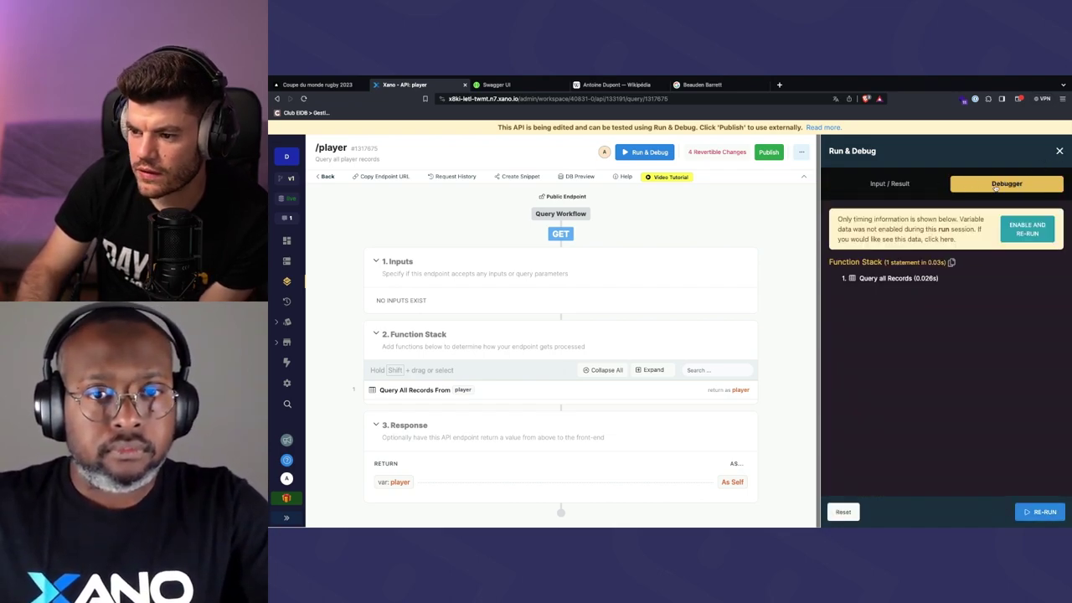
{"action": "left_click", "coordinate": [924, 184]}
{"action": "left_click", "coordinate": [998, 182]}
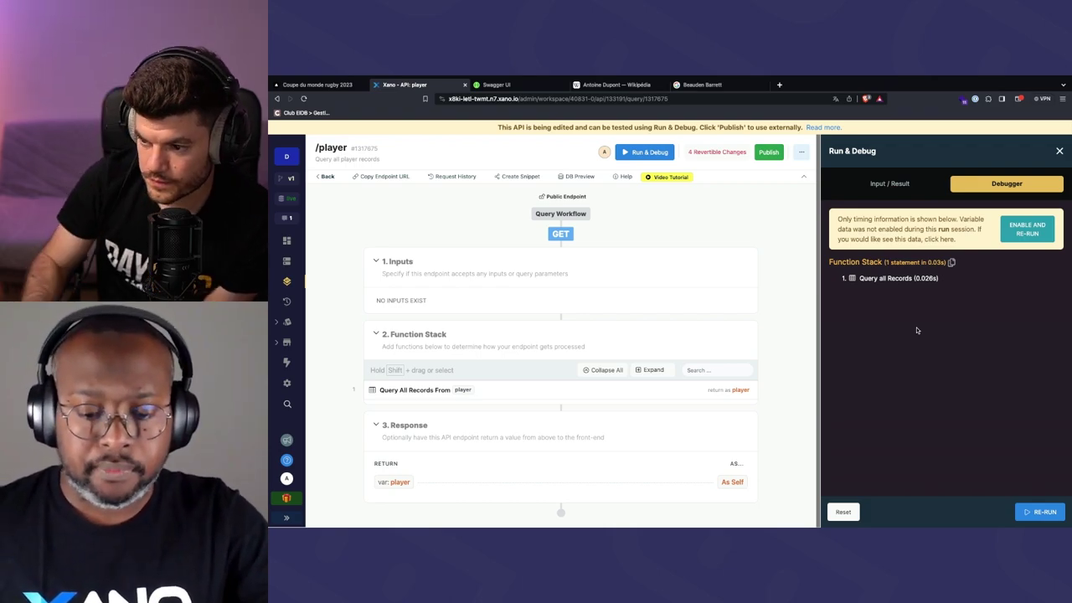
{"action": "left_click", "coordinate": [1030, 229]}
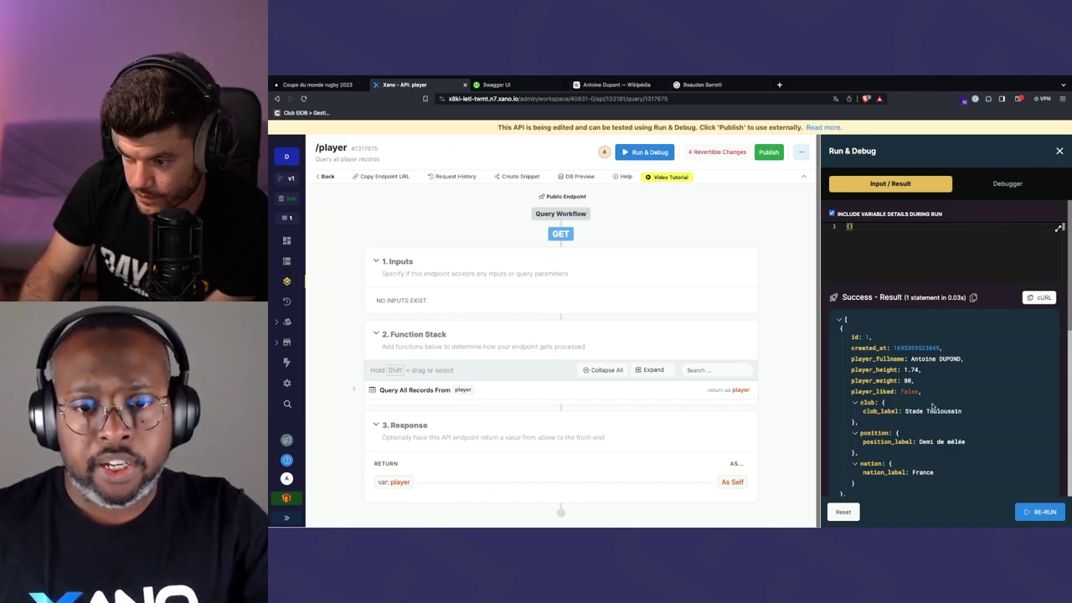
{"action": "scroll", "coordinate": [932, 406], "scroll_direction": "down", "scroll_amount": 1}
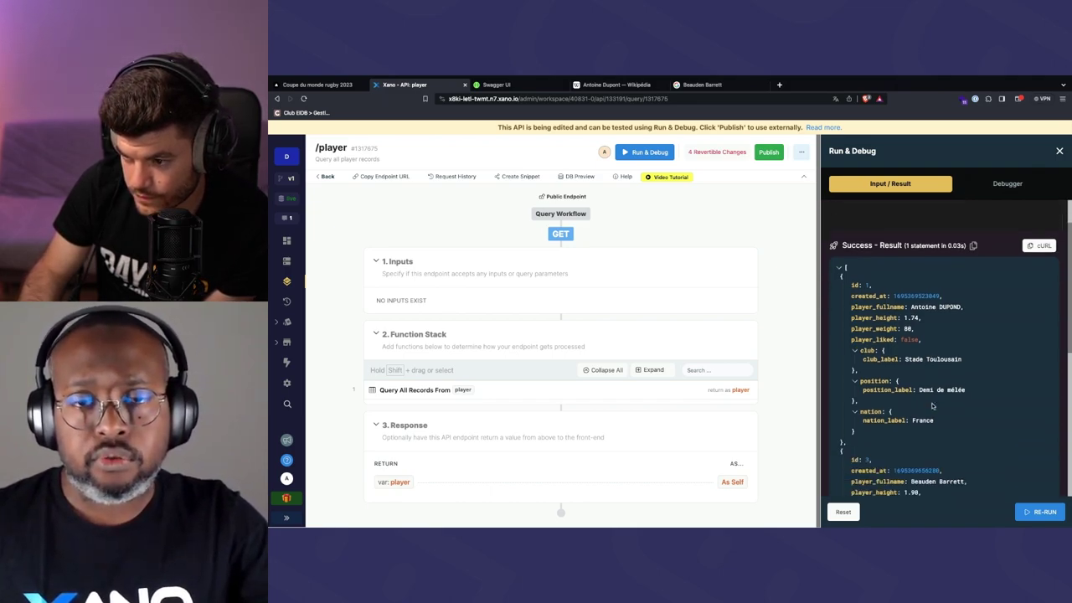
{"action": "scroll", "coordinate": [932, 406], "scroll_direction": "up", "scroll_amount": 2}
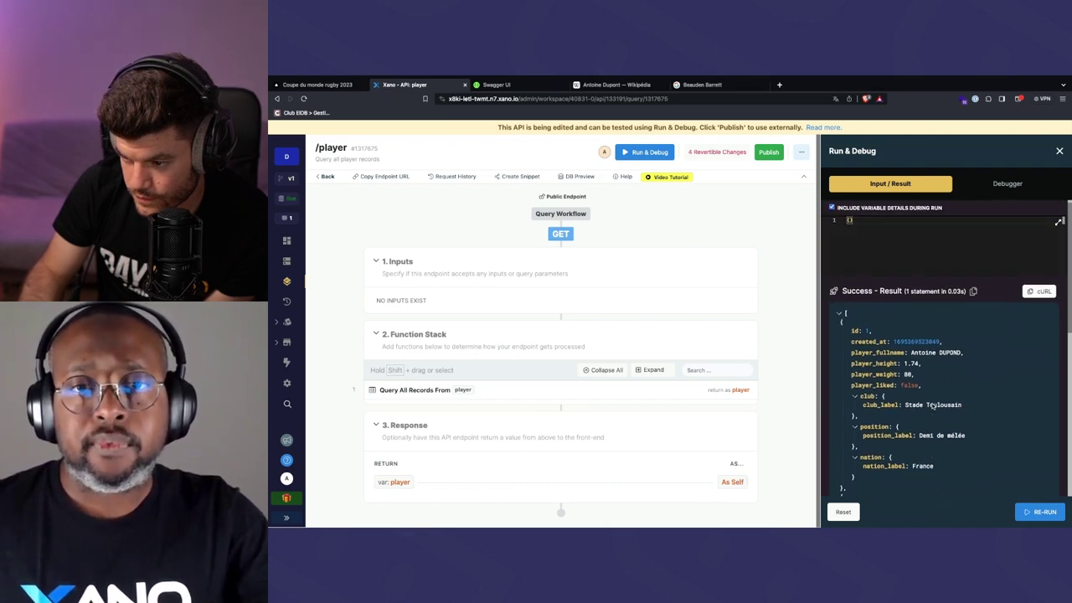
Examine the debugger's environment variables, function stack entry and result data, and return to the input and result view
{"action": "left_click", "coordinate": [1019, 182]}
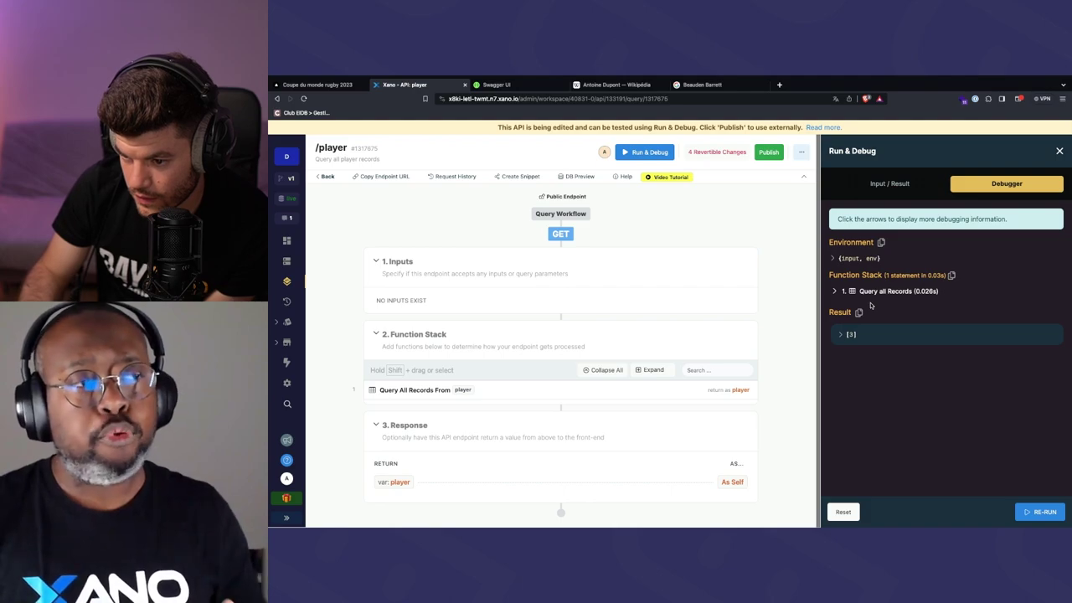
{"action": "left_click", "coordinate": [832, 258]}
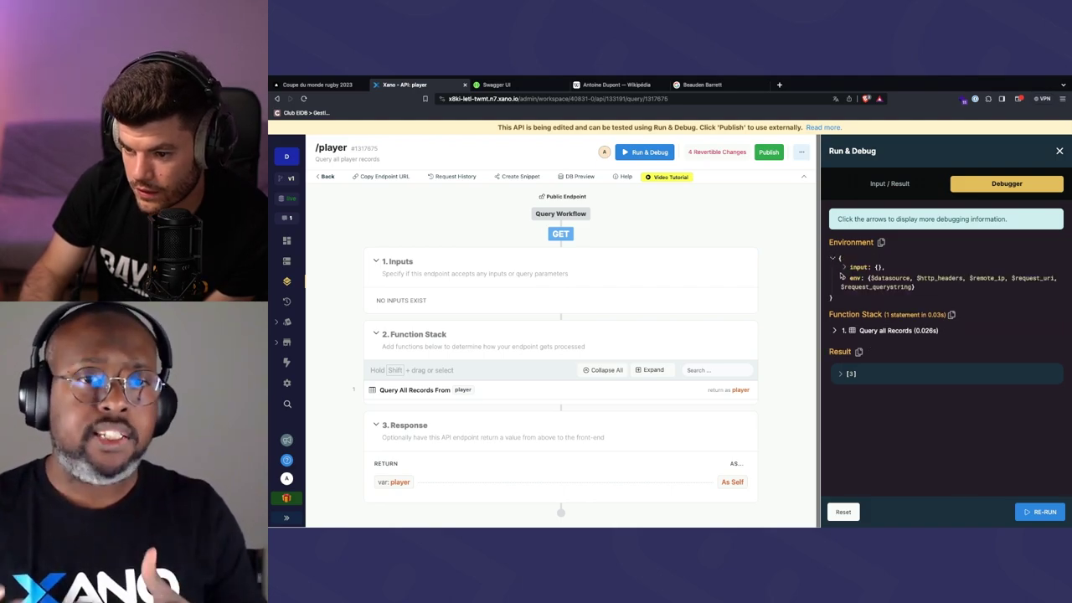
{"action": "left_click", "coordinate": [844, 277]}
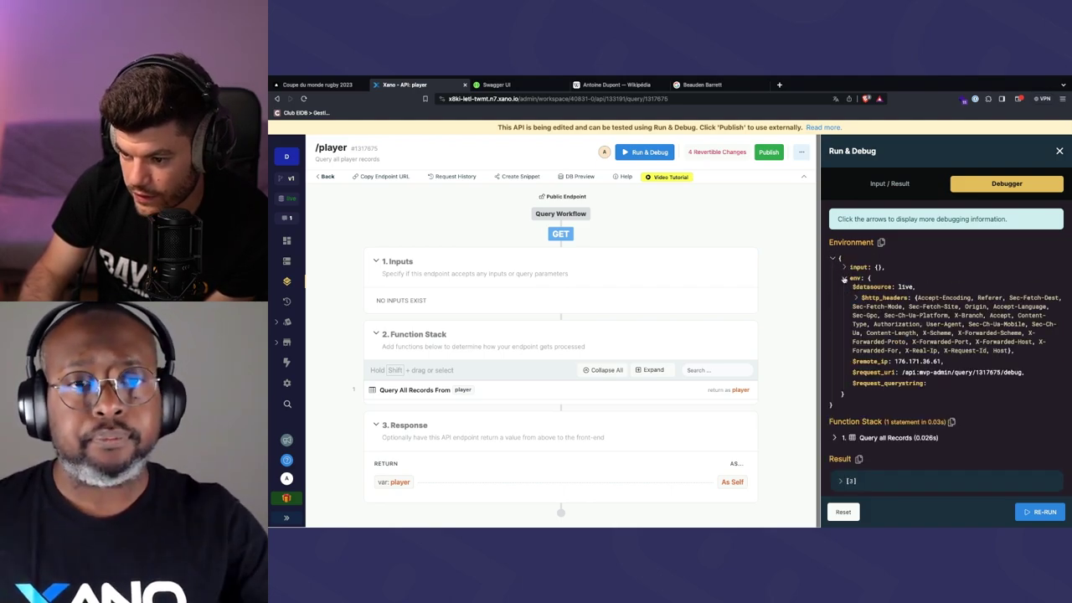
{"action": "left_click", "coordinate": [844, 277]}
{"action": "left_click", "coordinate": [835, 332]}
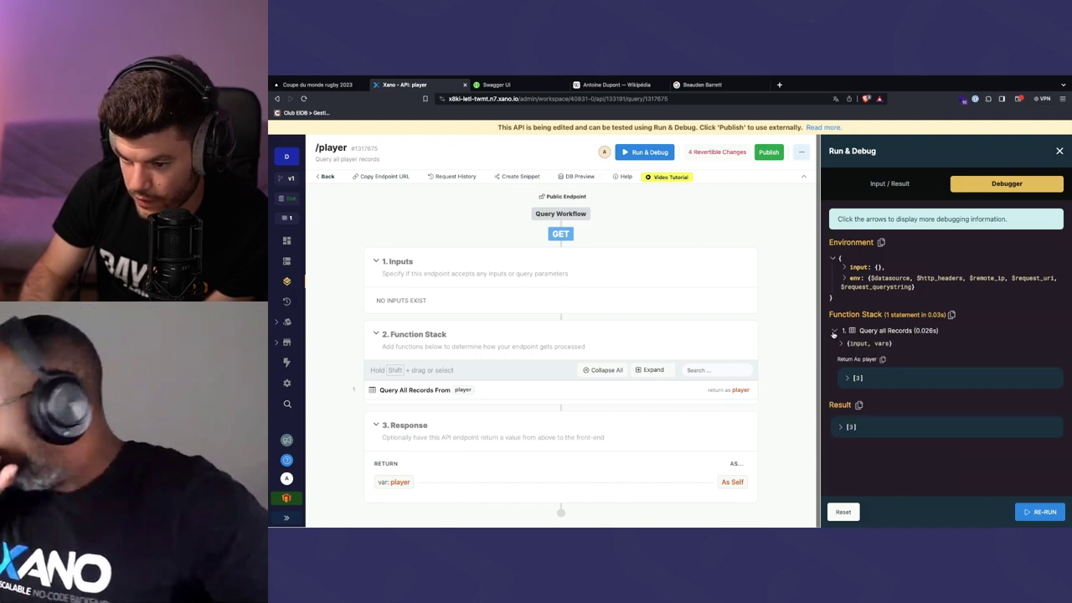
{"action": "left_click", "coordinate": [833, 333]}
{"action": "left_click", "coordinate": [840, 373]}
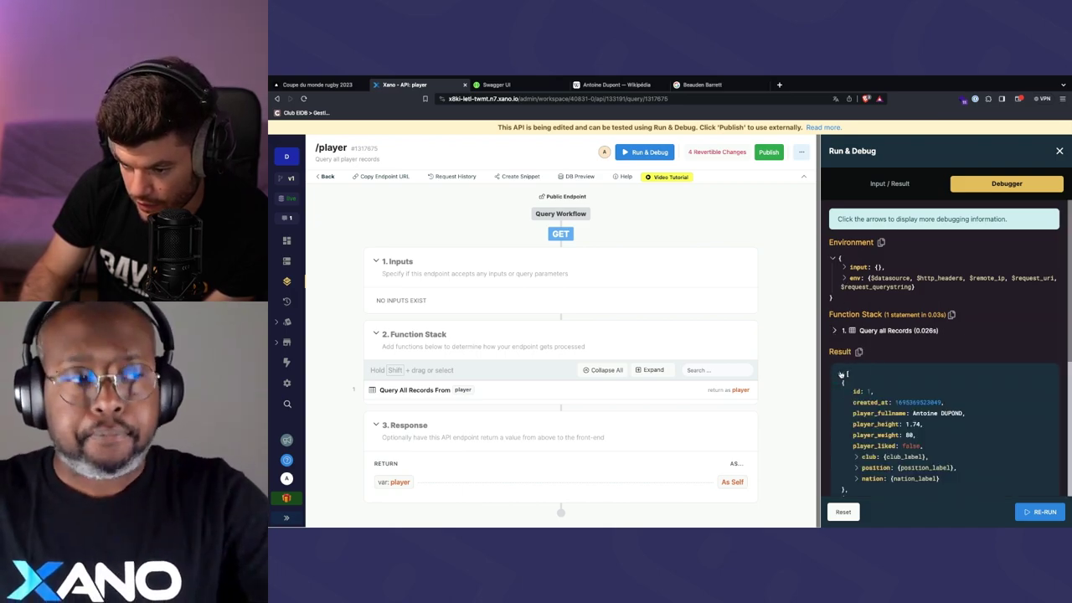
{"action": "left_click", "coordinate": [840, 373]}
{"action": "left_click", "coordinate": [909, 185]}
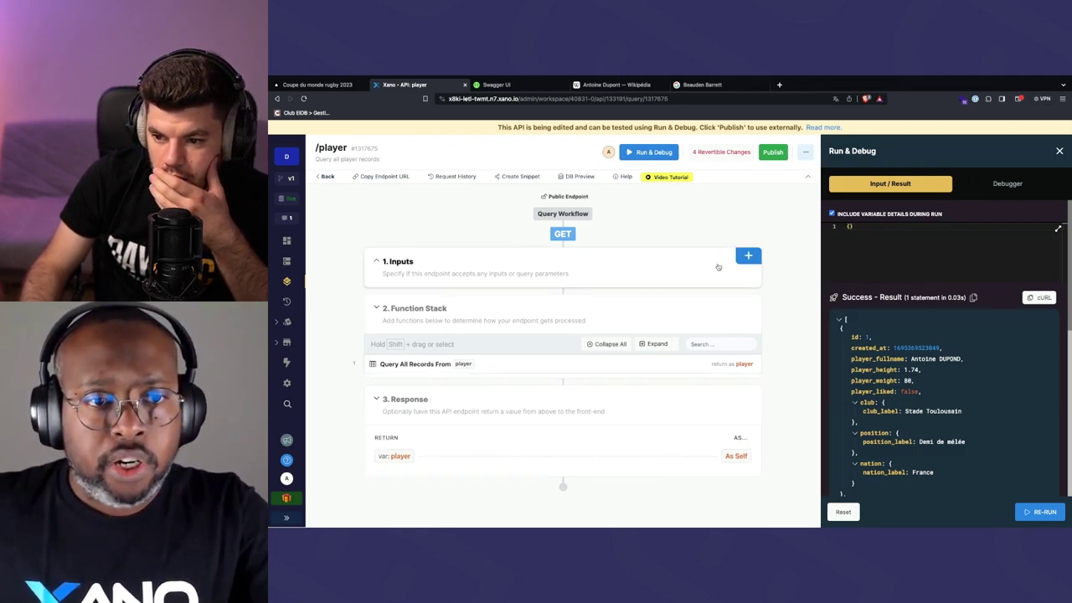
Add a required integer input named nation_id to the player endpoint and save it
{"action": "left_click", "coordinate": [746, 256]}
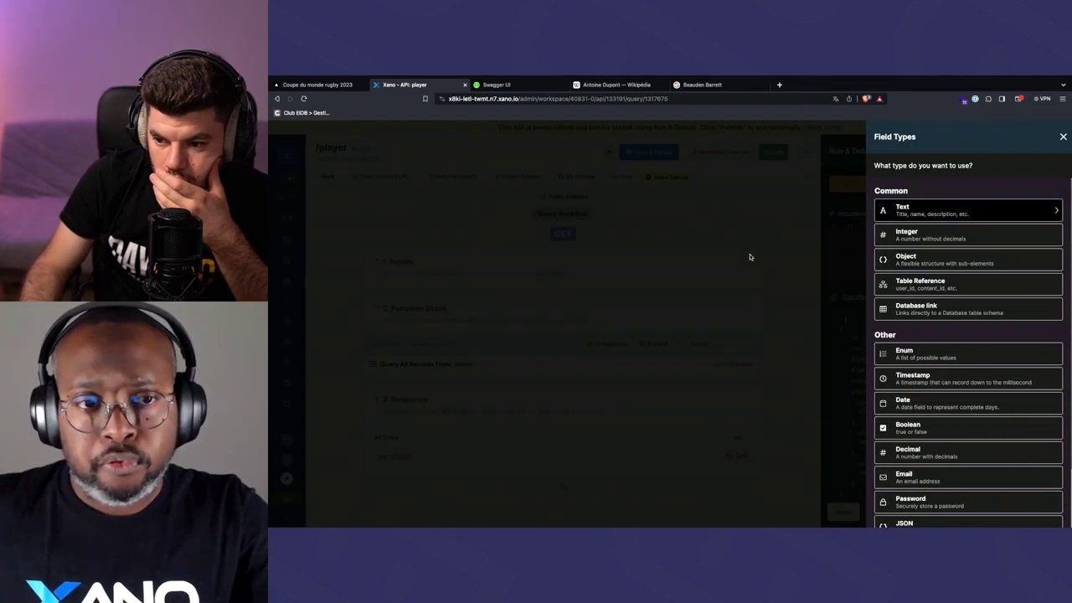
{"action": "left_click", "coordinate": [937, 231]}
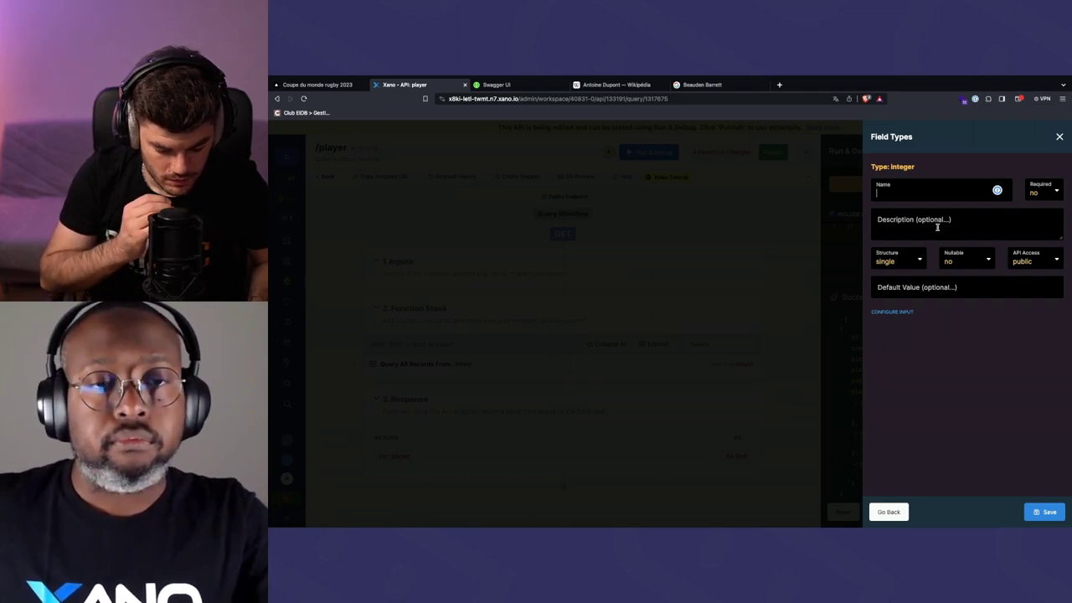
{"action": "type", "text": "nat"}
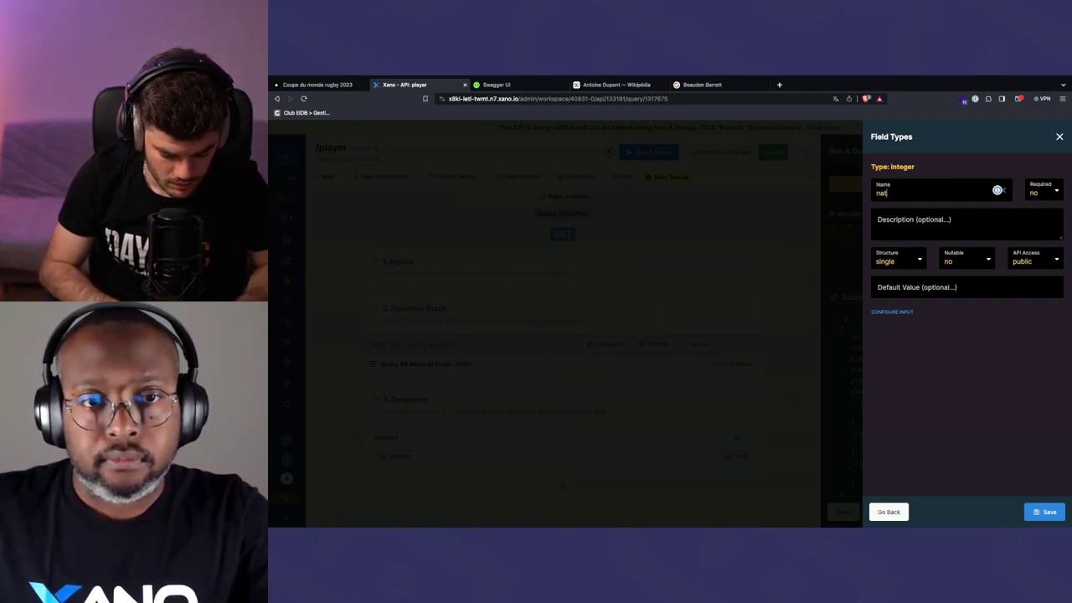
{"action": "type", "text": "ion_id"}
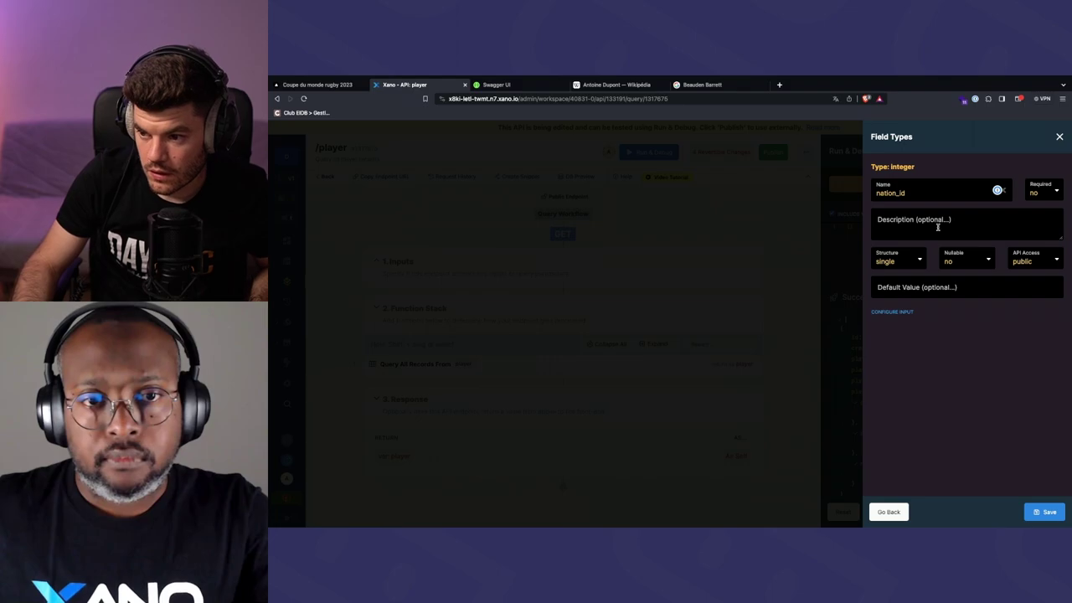
{"action": "left_click", "coordinate": [1042, 193]}
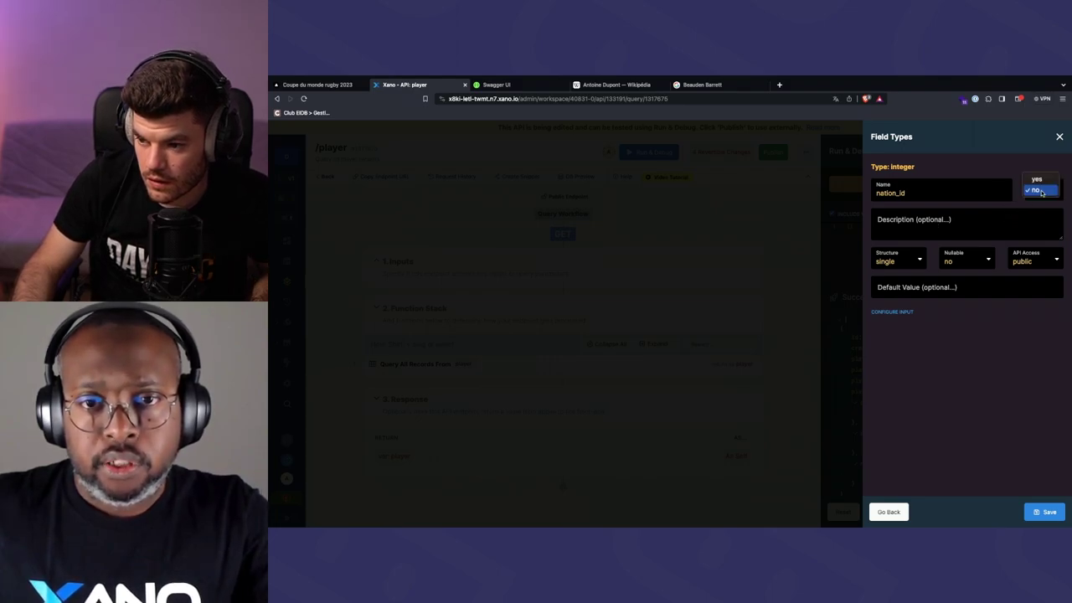
{"action": "left_click", "coordinate": [1037, 179]}
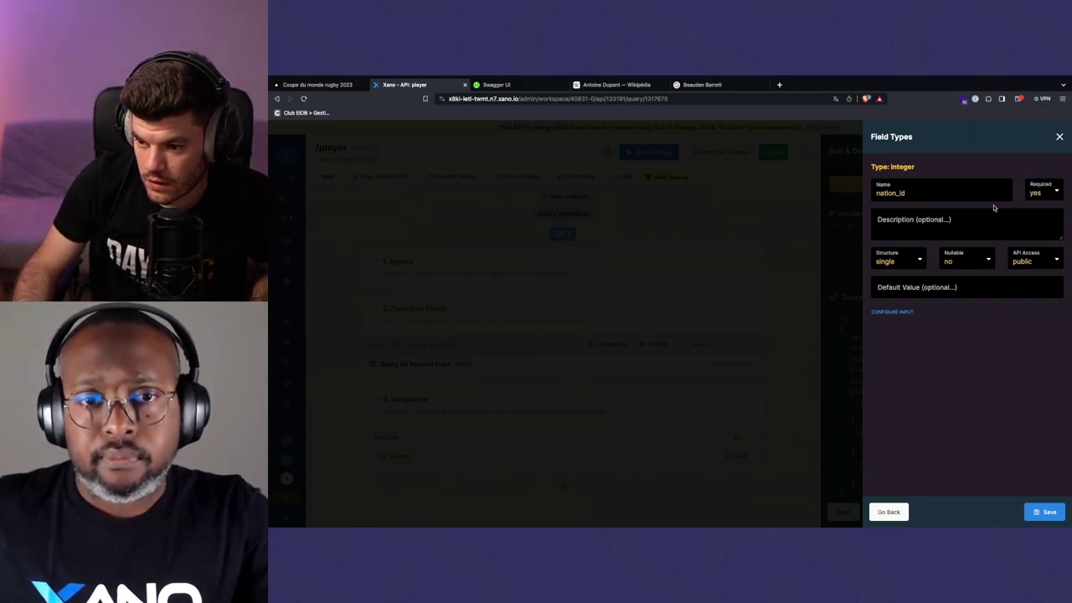
{"action": "left_click", "coordinate": [1045, 512]}
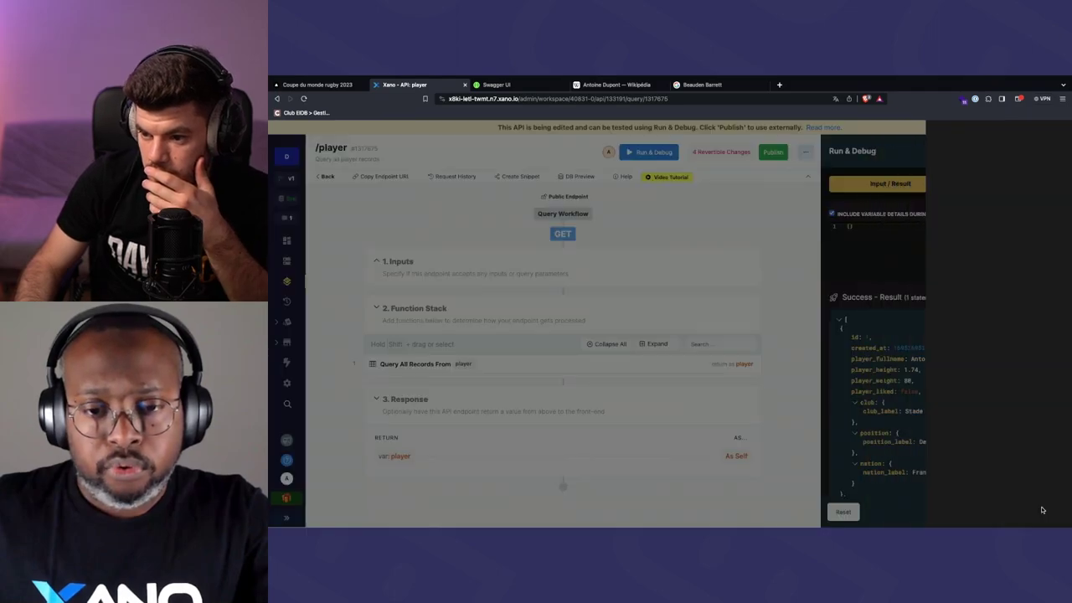
Set nation_id to 1 in the test input for the endpoint run
{"action": "left_click", "coordinate": [900, 234]}
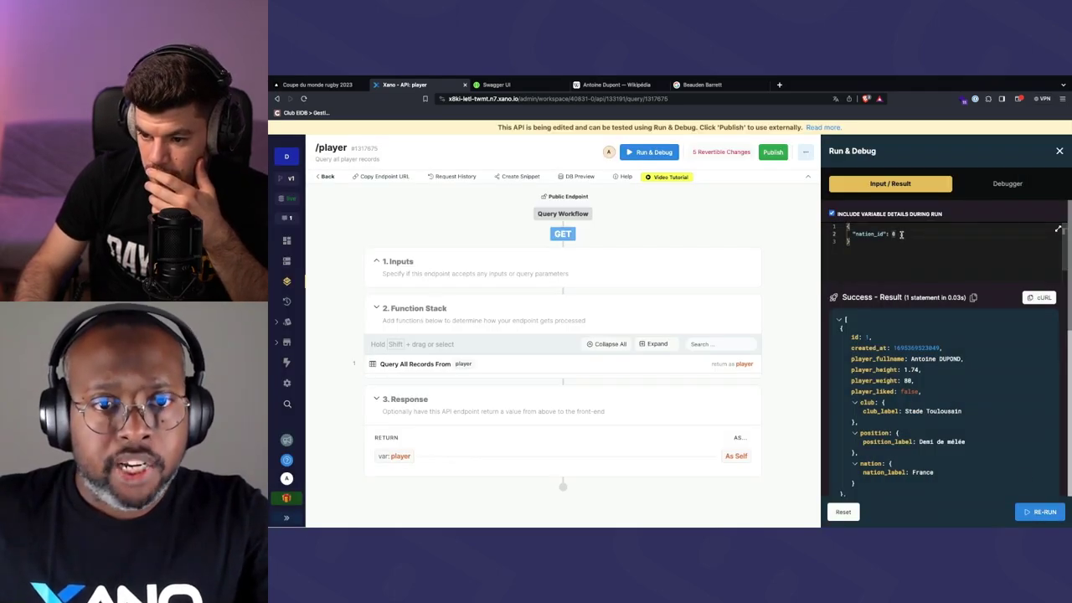
{"action": "key", "text": "BackSpace"}
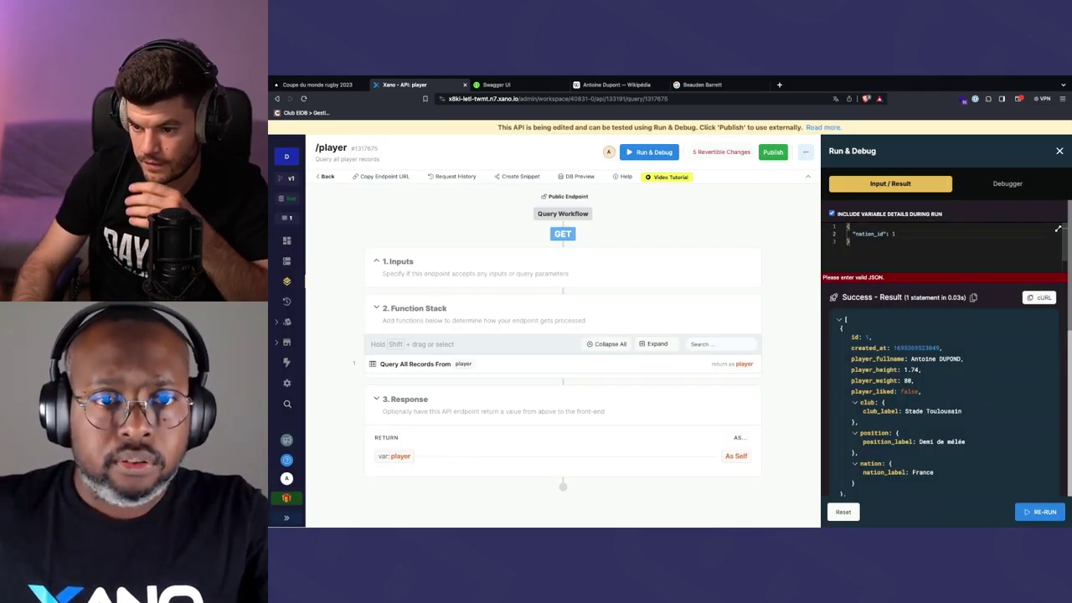
{"action": "type", "text": "1"}
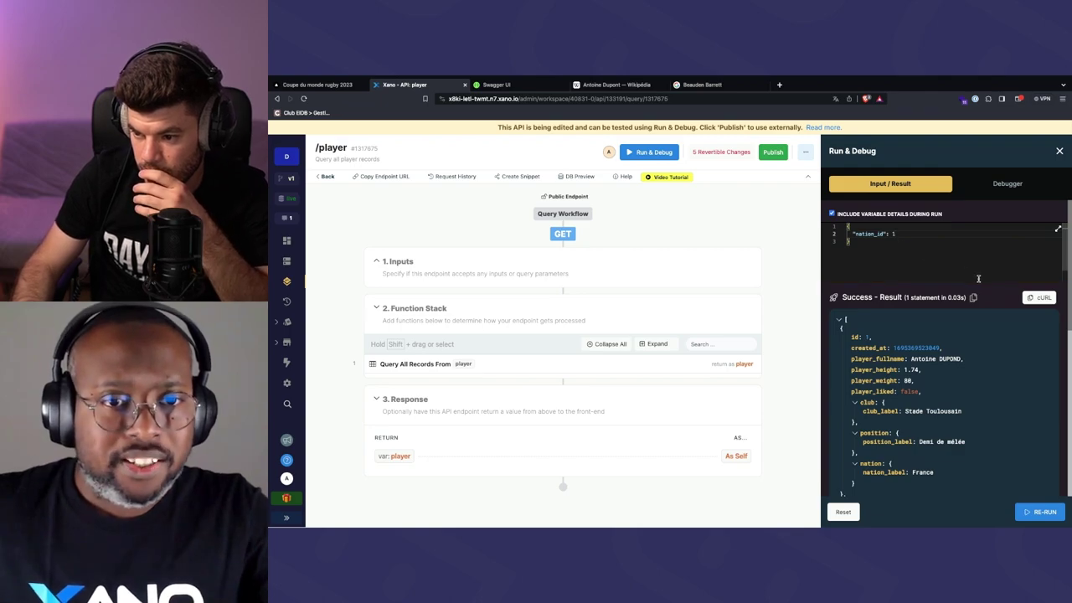
Re-run the endpoint and add a custom query condition to the player query where player.nation_id == the nation_id input, saving both dialogs
{"action": "left_click", "coordinate": [1038, 514]}
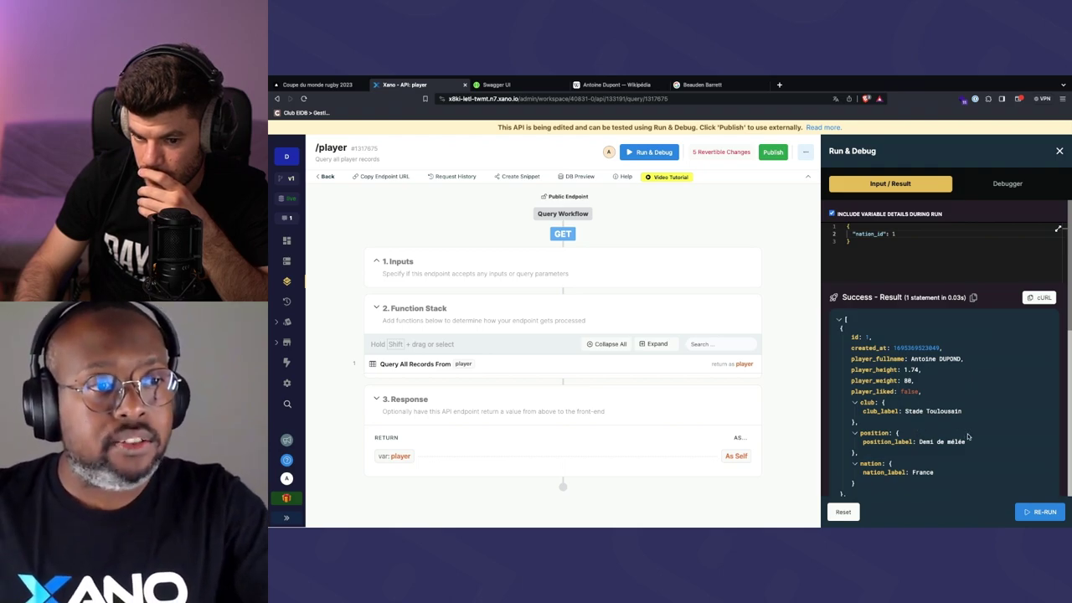
{"action": "left_click", "coordinate": [662, 364]}
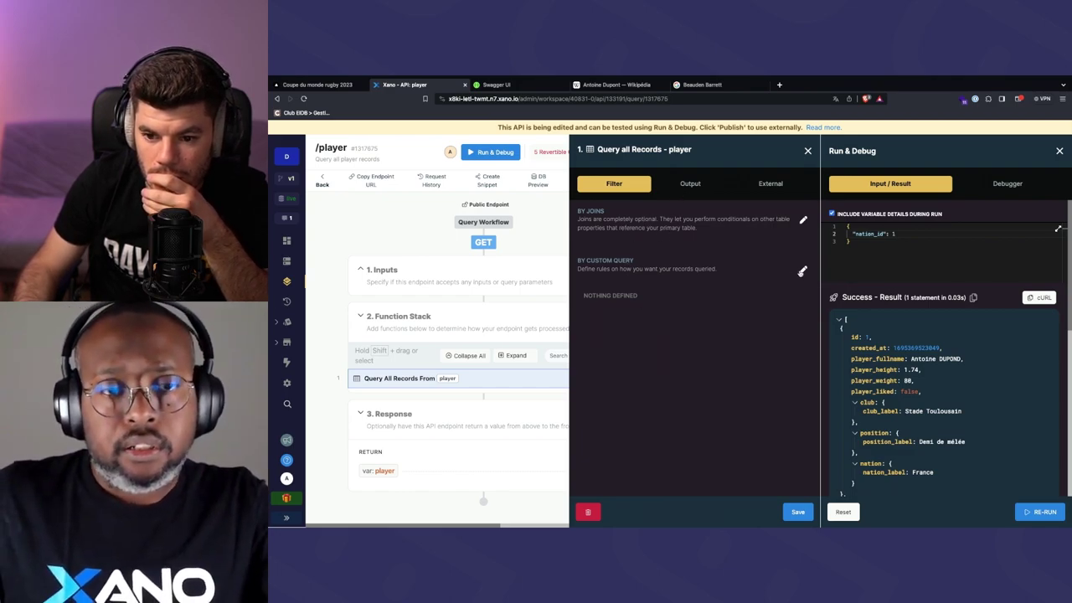
{"action": "left_click", "coordinate": [803, 270]}
{"action": "left_click", "coordinate": [568, 213]}
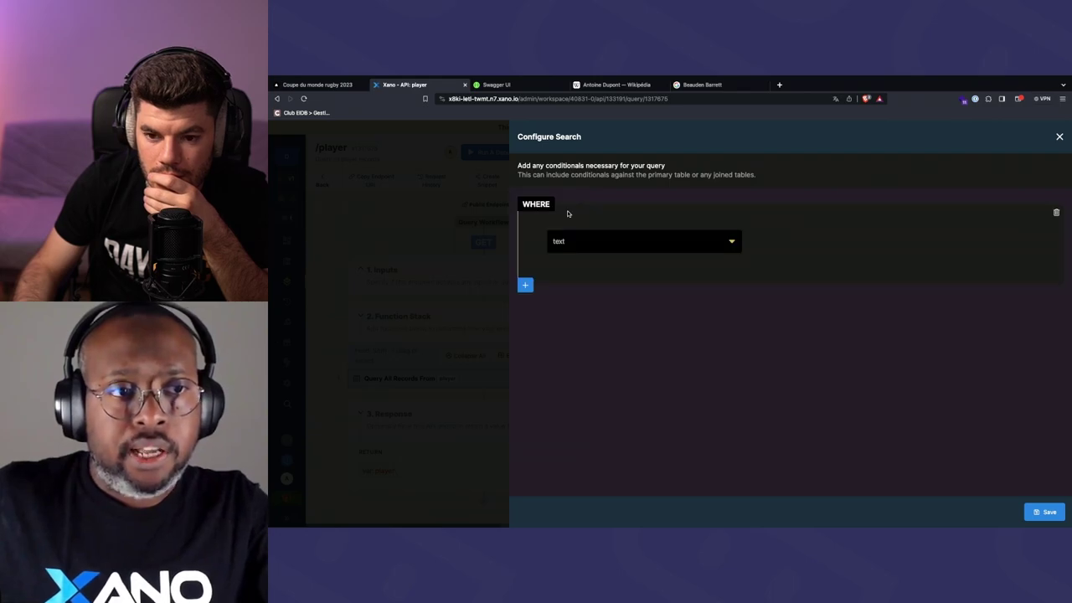
{"action": "left_click", "coordinate": [573, 241]}
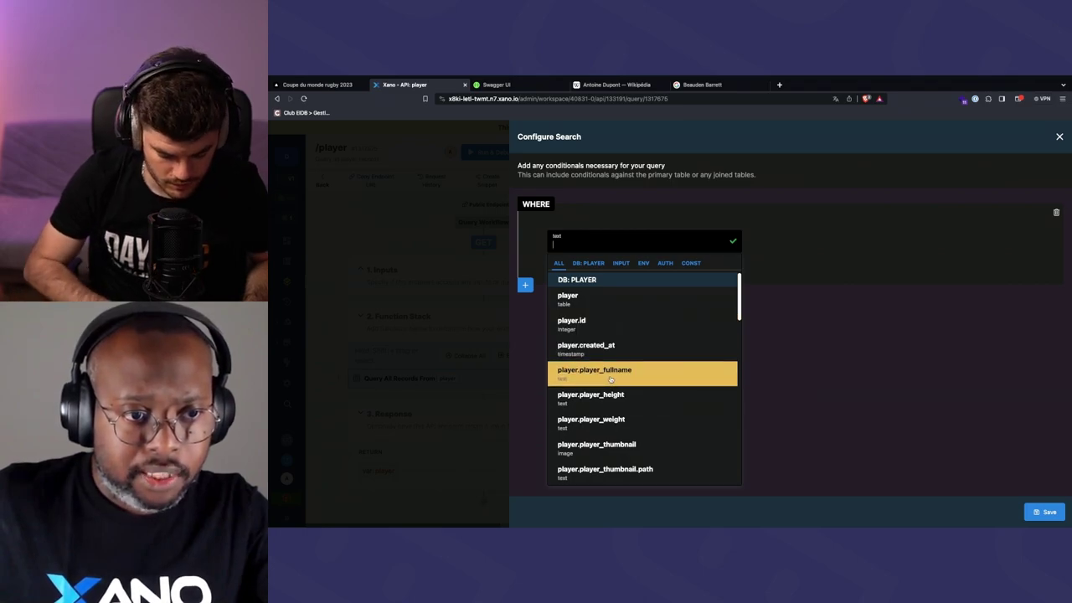
{"action": "type", "text": "nation"}
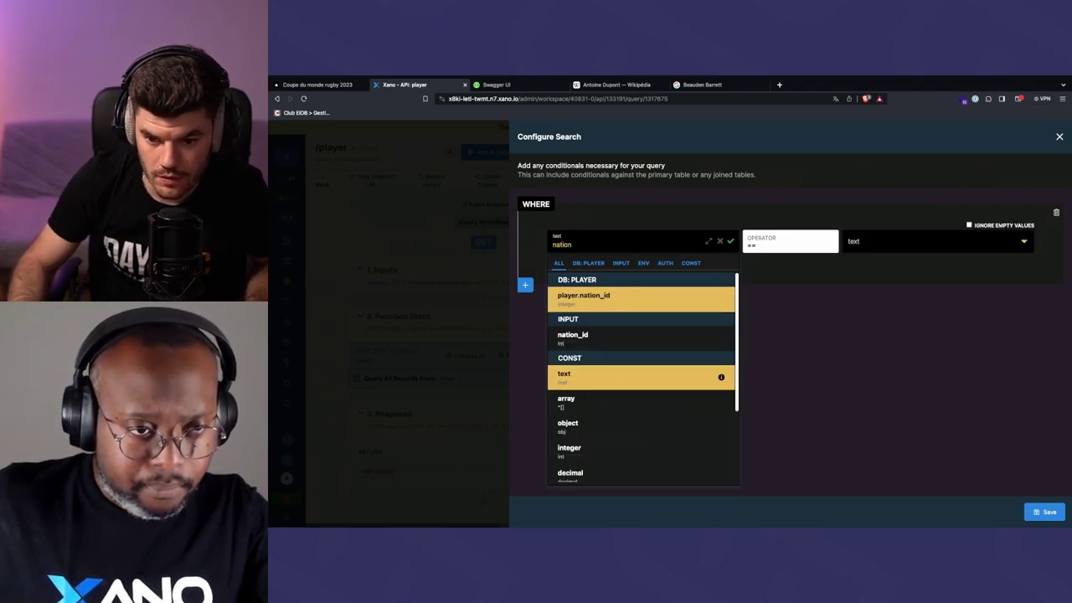
{"action": "left_click", "coordinate": [610, 300]}
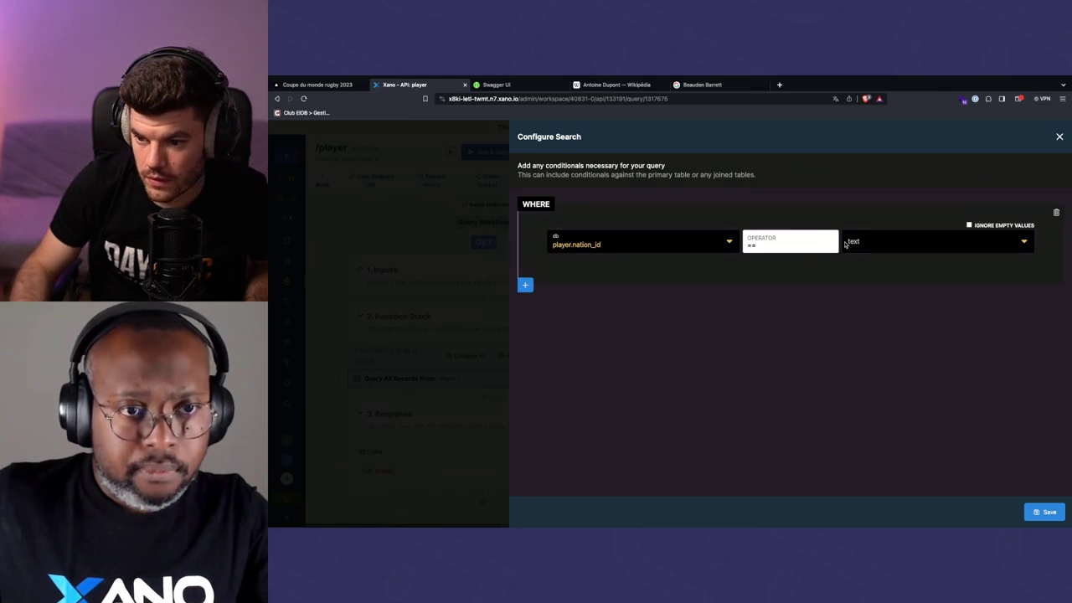
{"action": "left_click", "coordinate": [917, 263]}
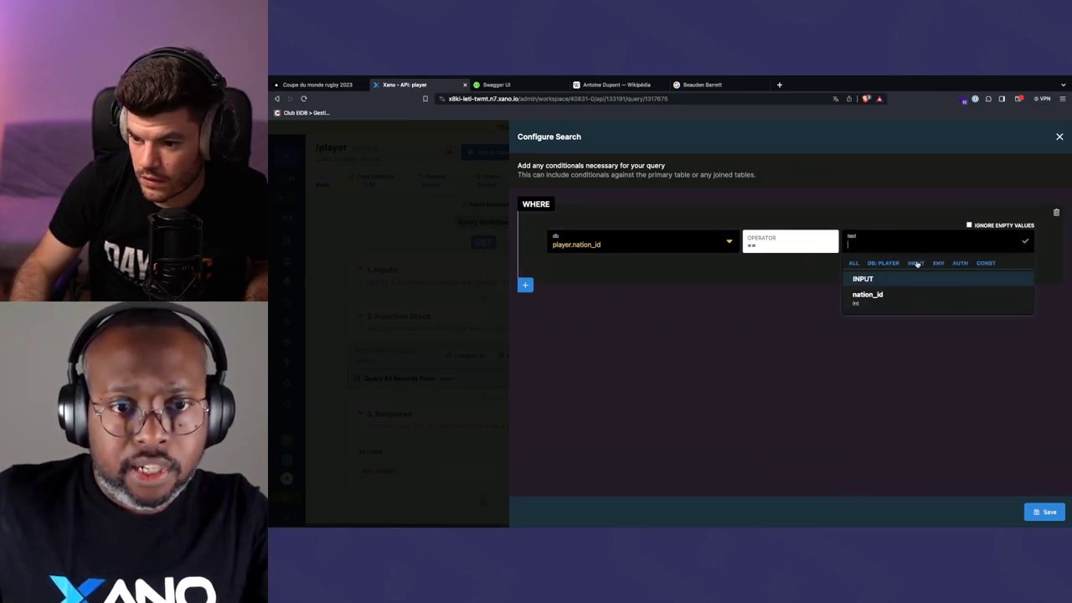
{"action": "left_click", "coordinate": [895, 300]}
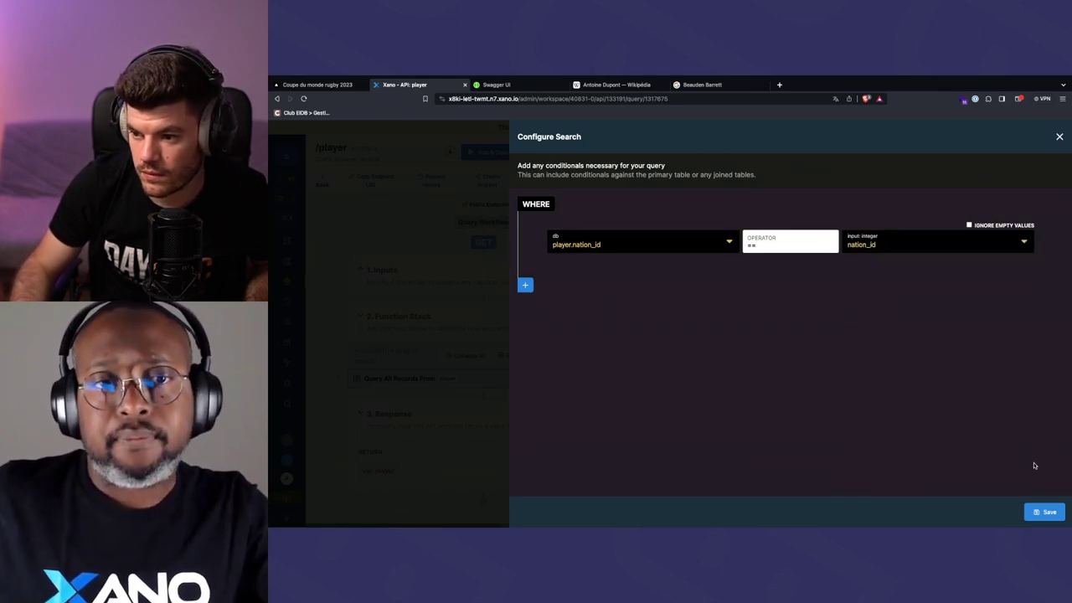
{"action": "left_click", "coordinate": [1048, 512]}
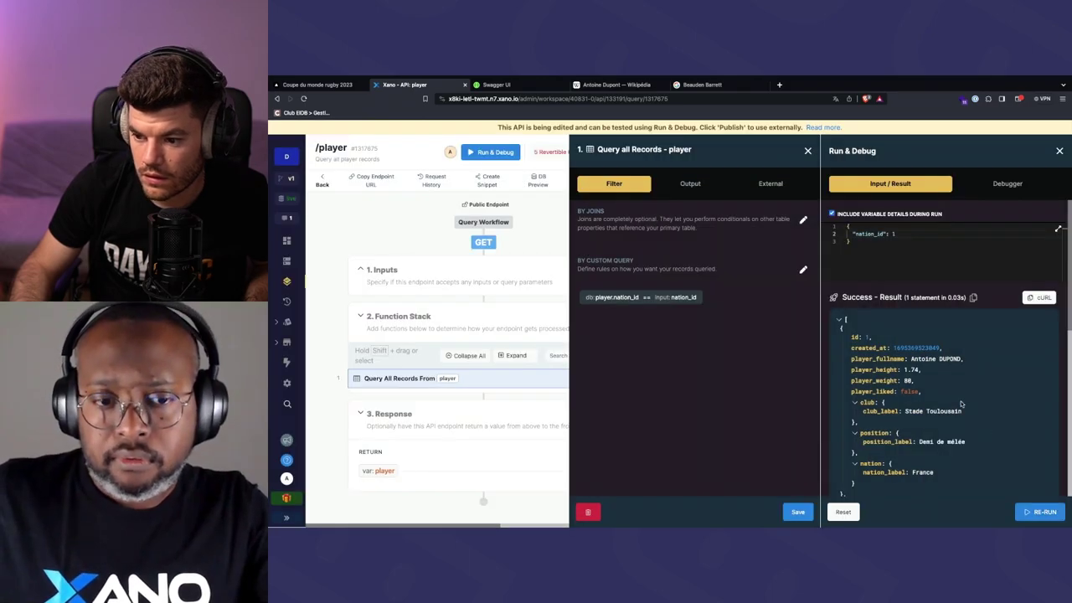
{"action": "left_click", "coordinate": [801, 512]}
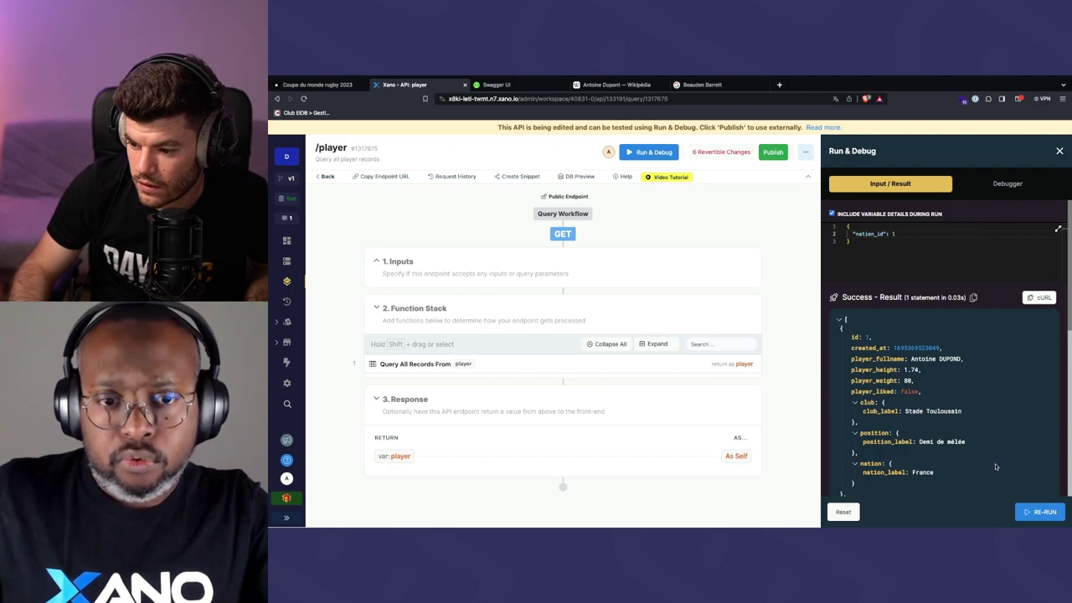
Re-run the filtered player endpoint with nation_id 1 and review the returned players
{"action": "left_click", "coordinate": [1046, 511]}
{"action": "scroll", "coordinate": [977, 385], "scroll_direction": "down", "scroll_amount": 1}
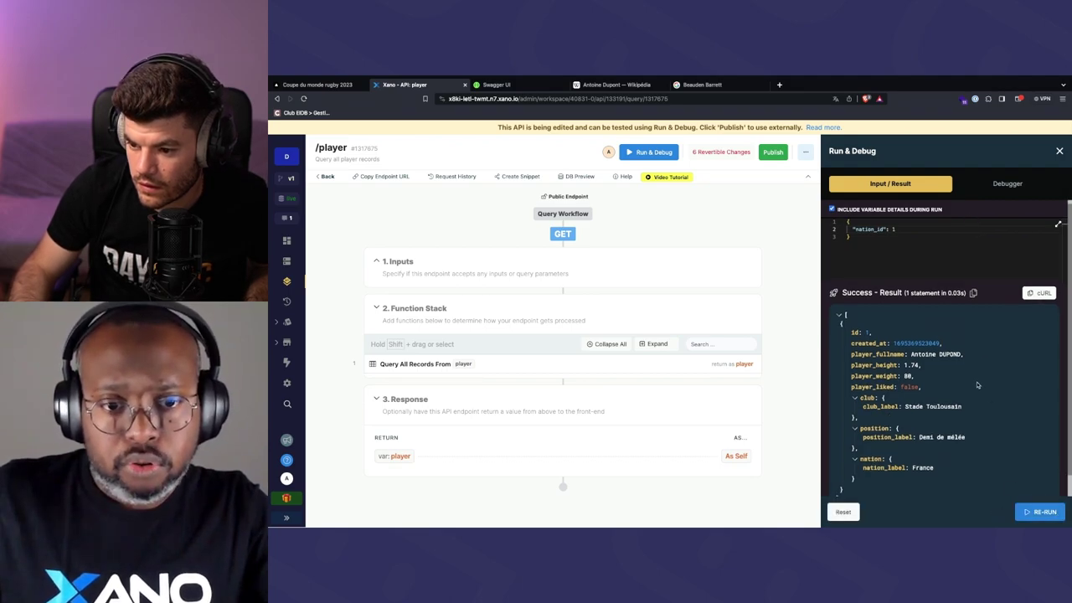
{"action": "scroll", "coordinate": [963, 360], "scroll_direction": "up", "scroll_amount": 1}
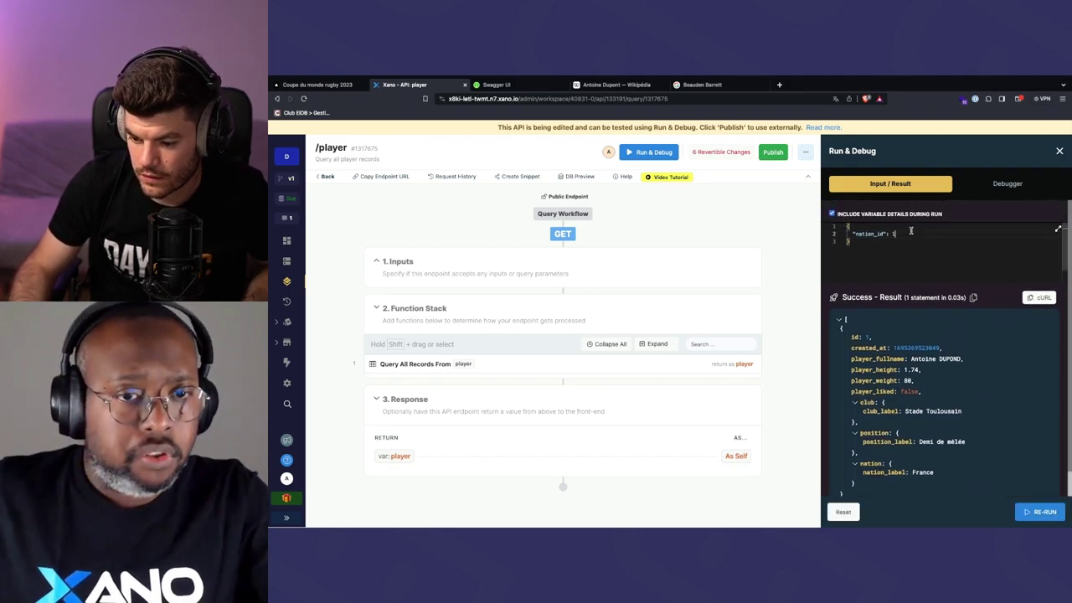
Set nation_id to 2 in the test input, re-run the endpoint and review the returned player's nation
{"action": "left_click", "coordinate": [911, 230]}
{"action": "key", "text": "BackSpace"}
{"action": "type", "text": "2"}
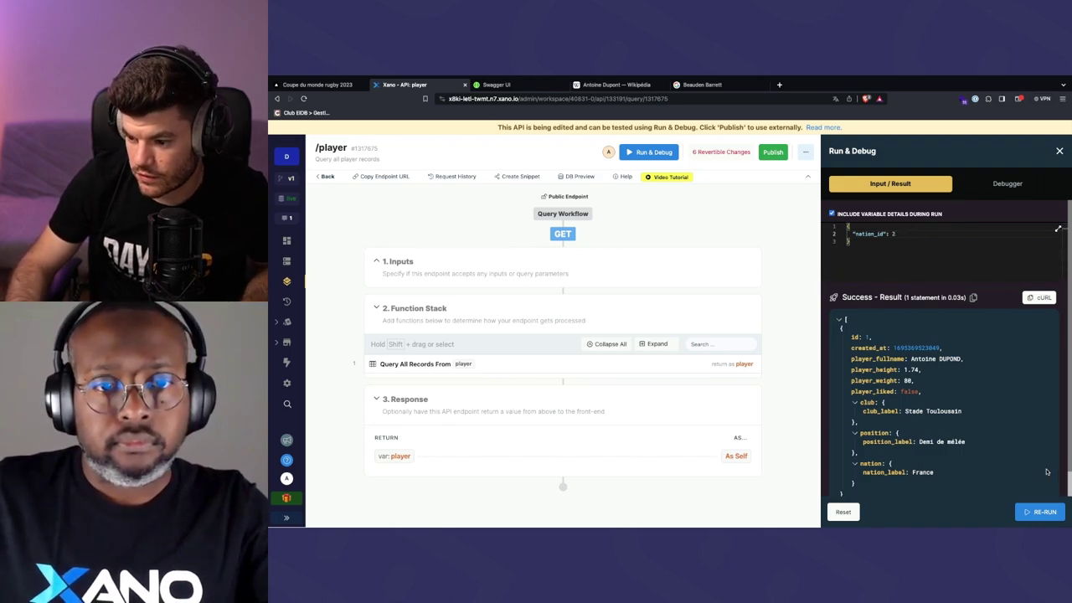
{"action": "left_click", "coordinate": [1047, 511]}
{"action": "scroll", "coordinate": [972, 449], "scroll_direction": "down", "scroll_amount": 1}
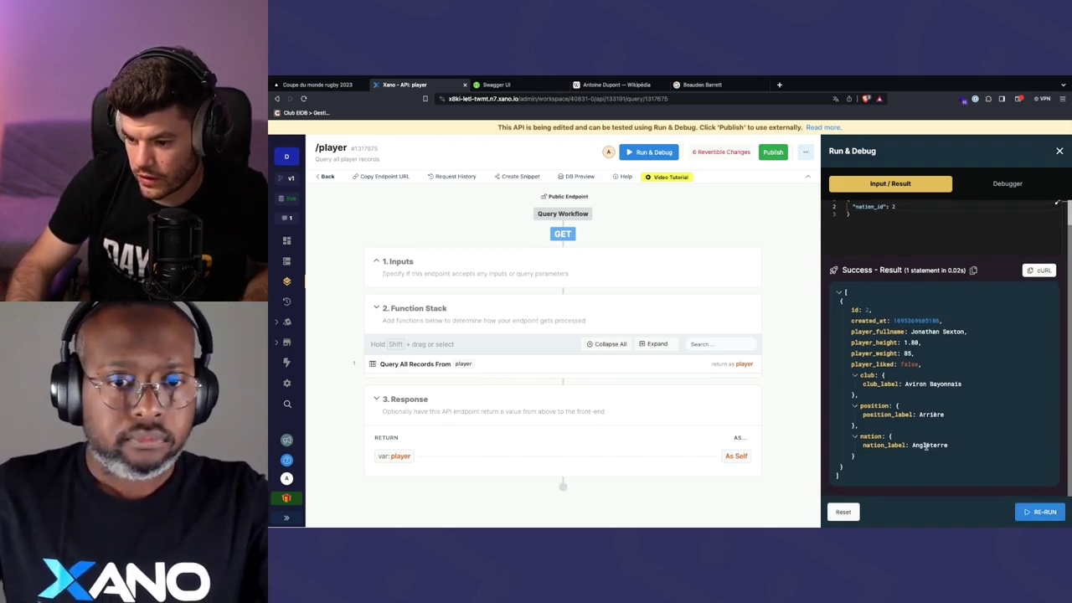
{"action": "scroll", "coordinate": [943, 289], "scroll_direction": "up", "scroll_amount": 1}
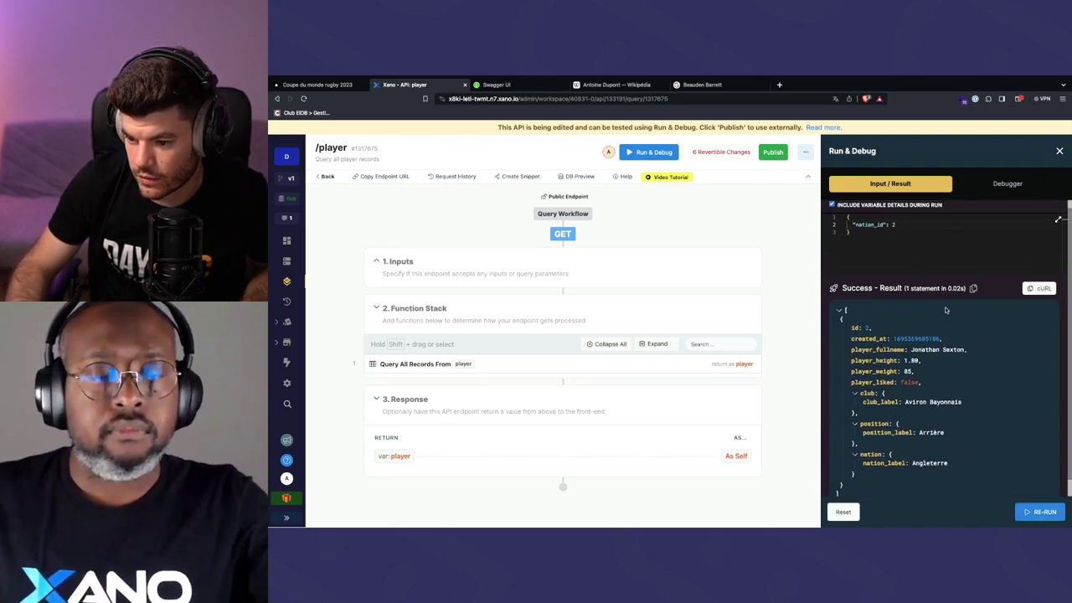
Re-run the endpoint with nation_id 3, check the debugger, and return to the input and result view
{"action": "left_click", "coordinate": [938, 225]}
{"action": "key", "text": "BackSpace"}
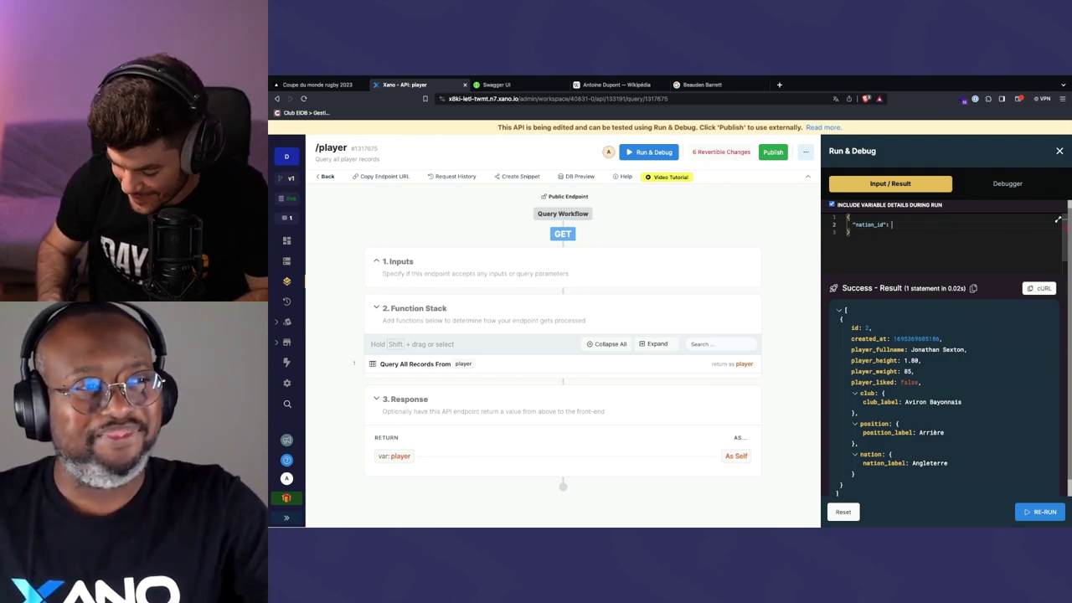
{"action": "type", "text": "3"}
{"action": "left_click", "coordinate": [1046, 511]}
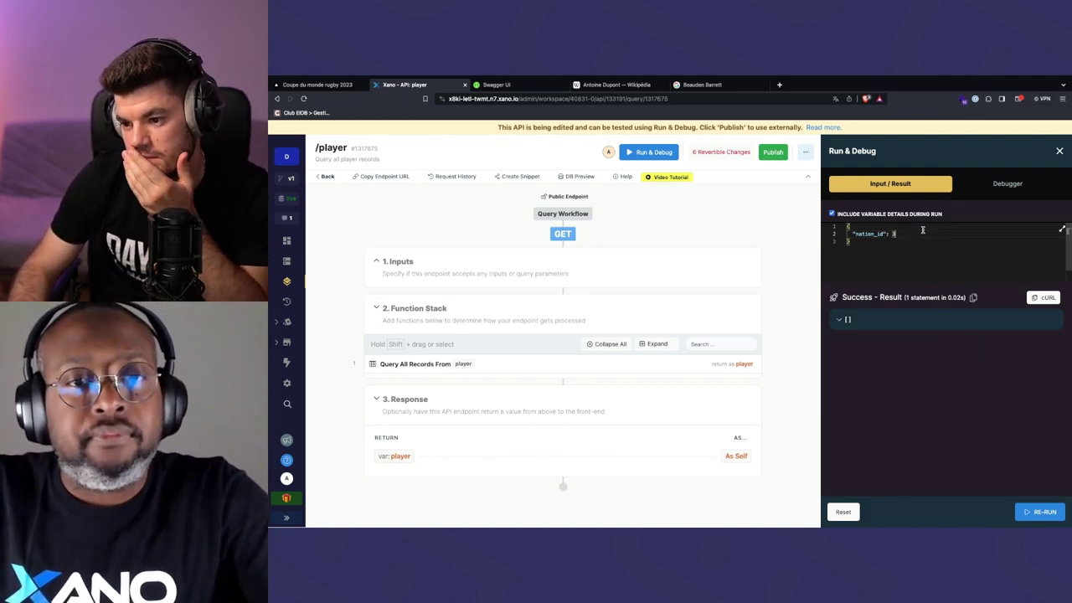
{"action": "mouse_move", "coordinate": [727, 302]}
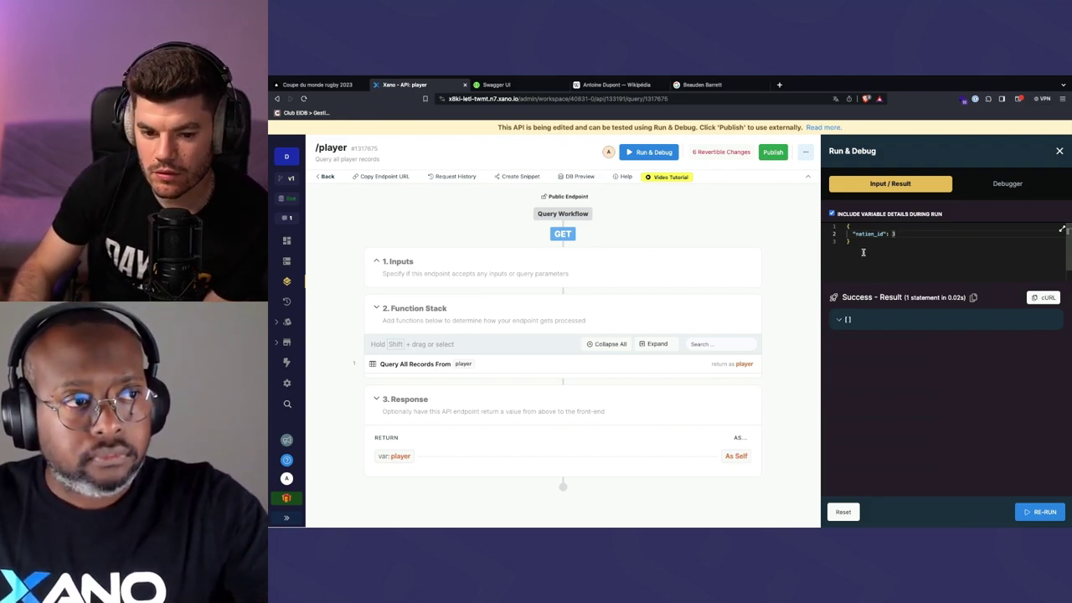
{"action": "left_click", "coordinate": [992, 191]}
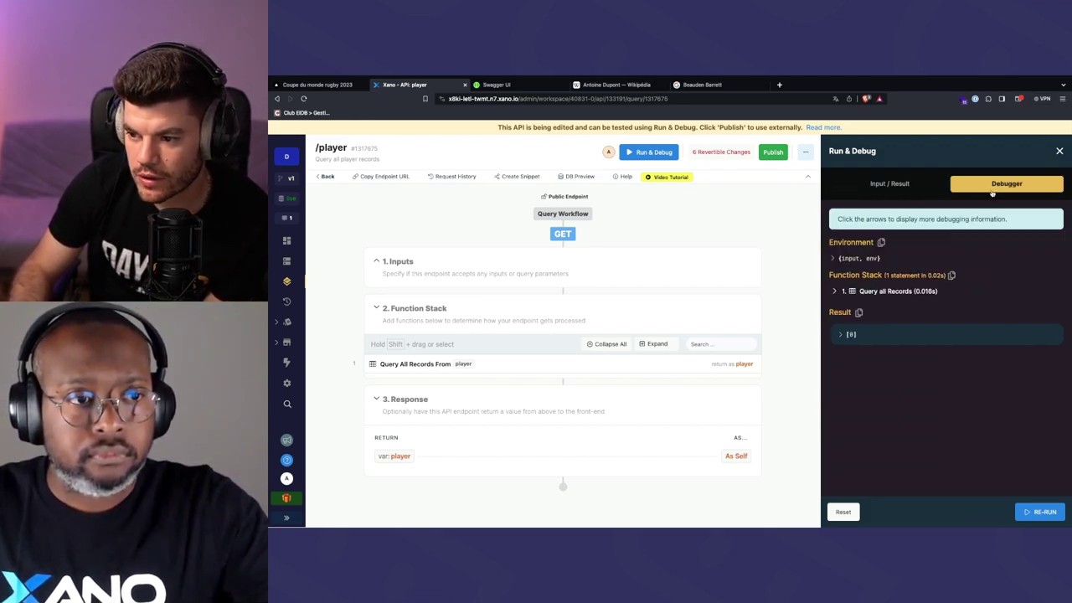
{"action": "left_click", "coordinate": [928, 186]}
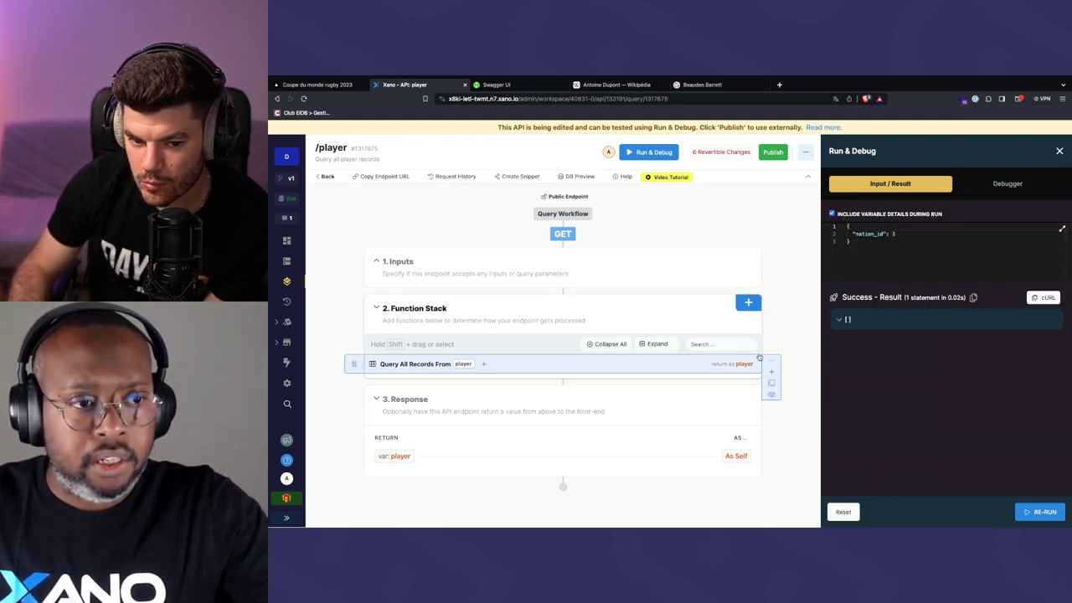
Delete the nation_id condition from the player query's custom query and save the query
{"action": "left_click", "coordinate": [695, 367]}
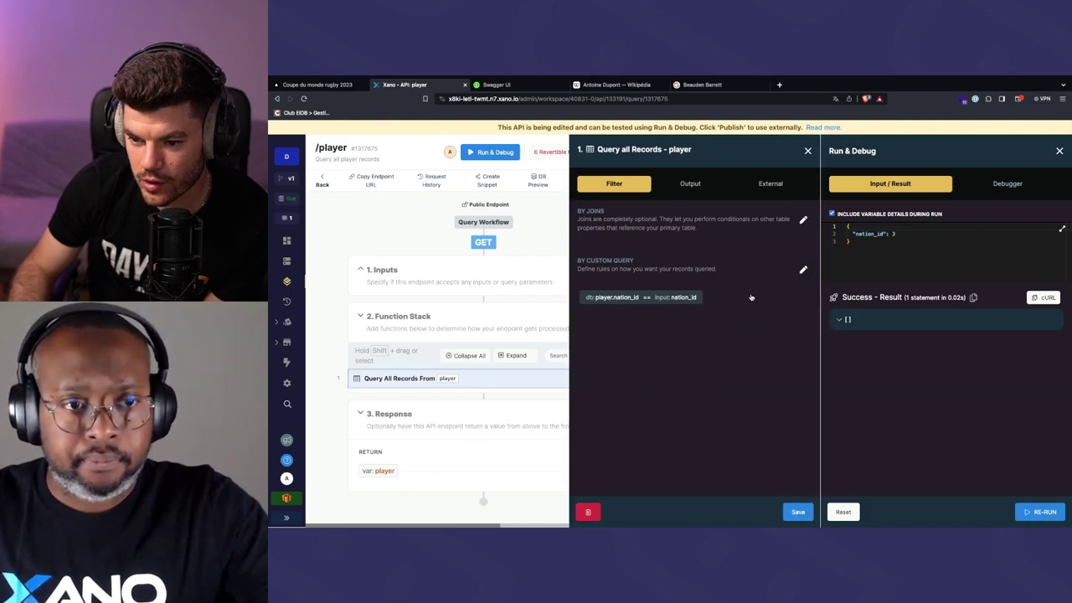
{"action": "left_click", "coordinate": [802, 272]}
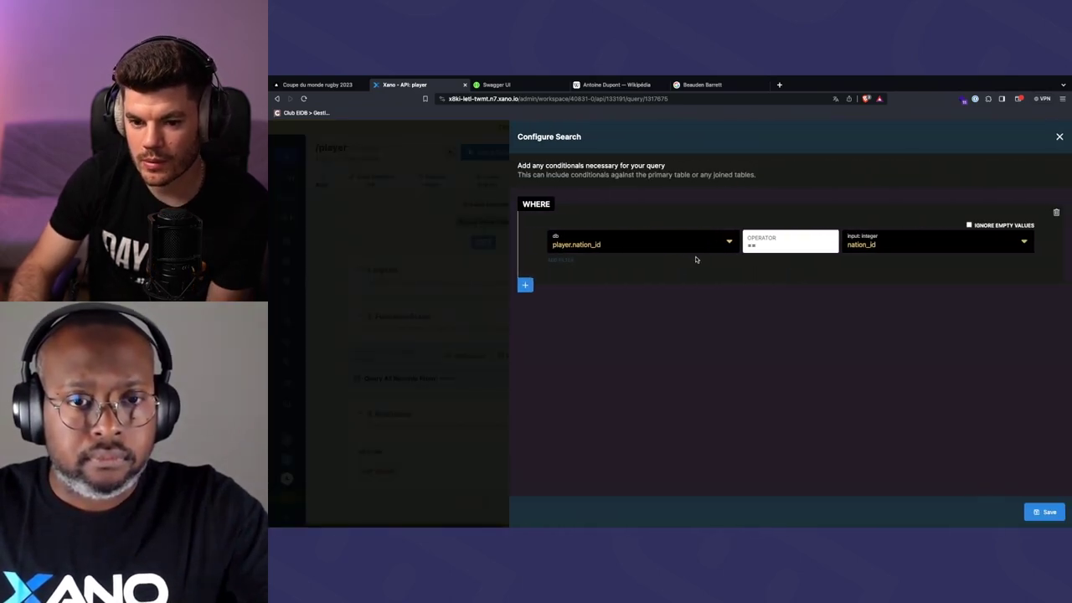
{"action": "left_click", "coordinate": [1057, 215]}
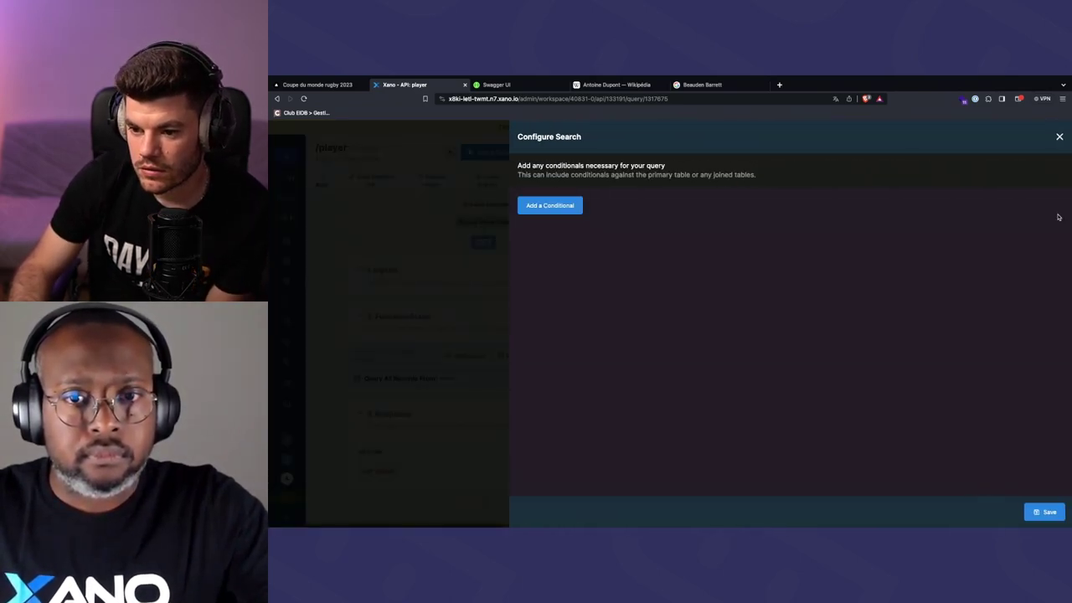
{"action": "left_click", "coordinate": [1045, 512]}
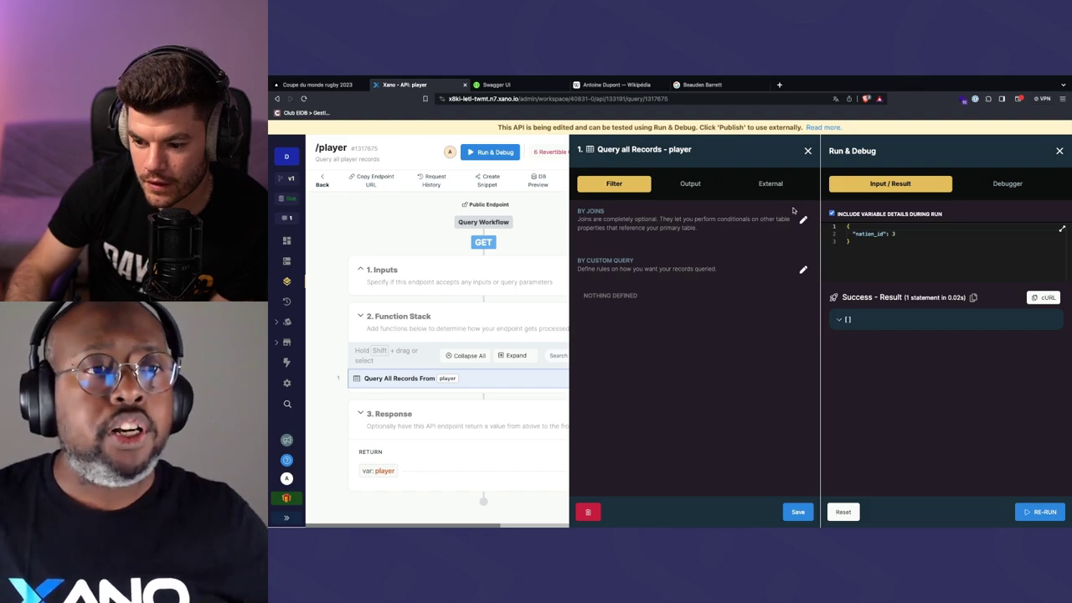
{"action": "left_click", "coordinate": [690, 183]}
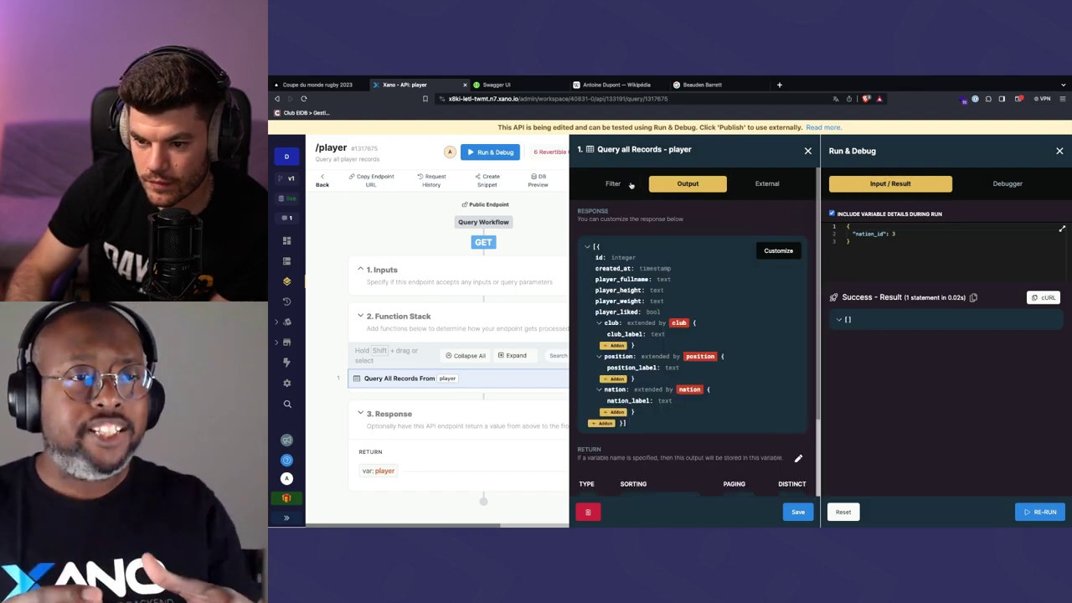
{"action": "left_click", "coordinate": [630, 184]}
{"action": "left_click", "coordinate": [798, 512]}
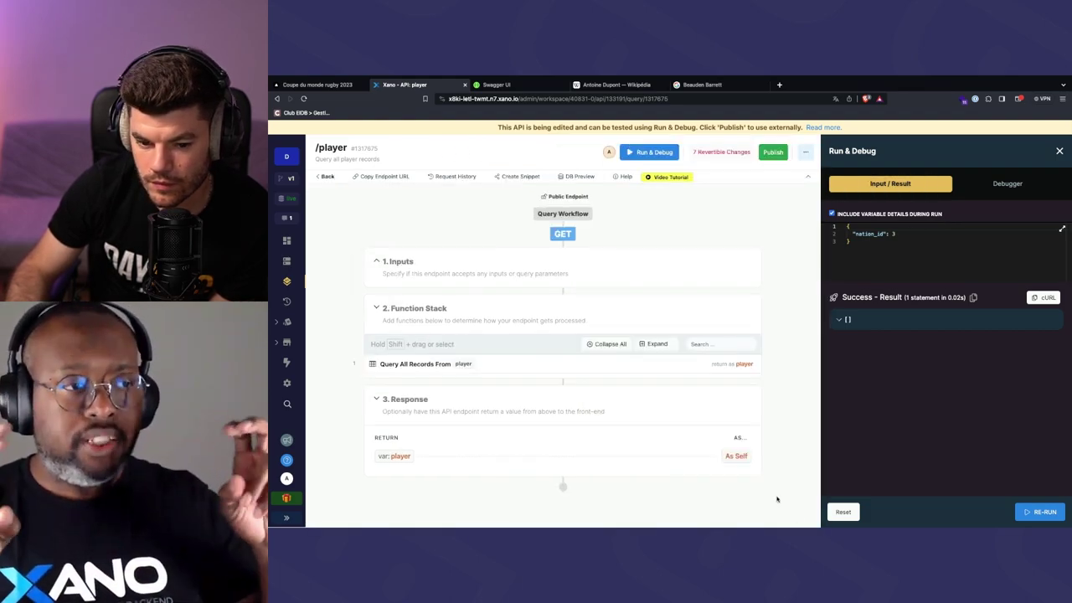
Delete the endpoint's nation_id input, re-run it without inputs, review the player results, and close the test run
{"action": "left_click", "coordinate": [404, 311]}
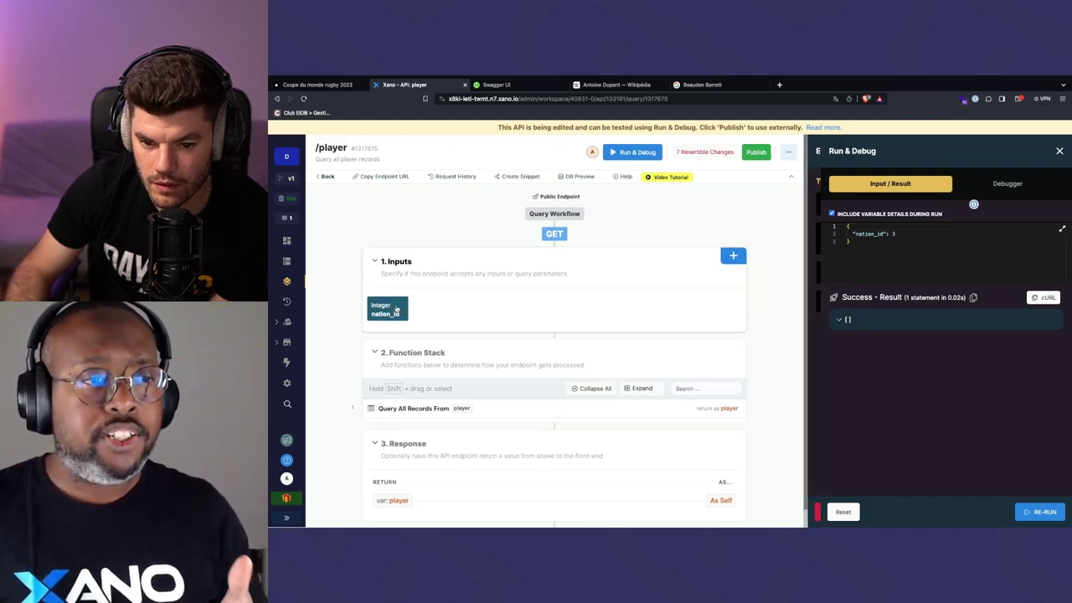
{"action": "left_click", "coordinate": [588, 512]}
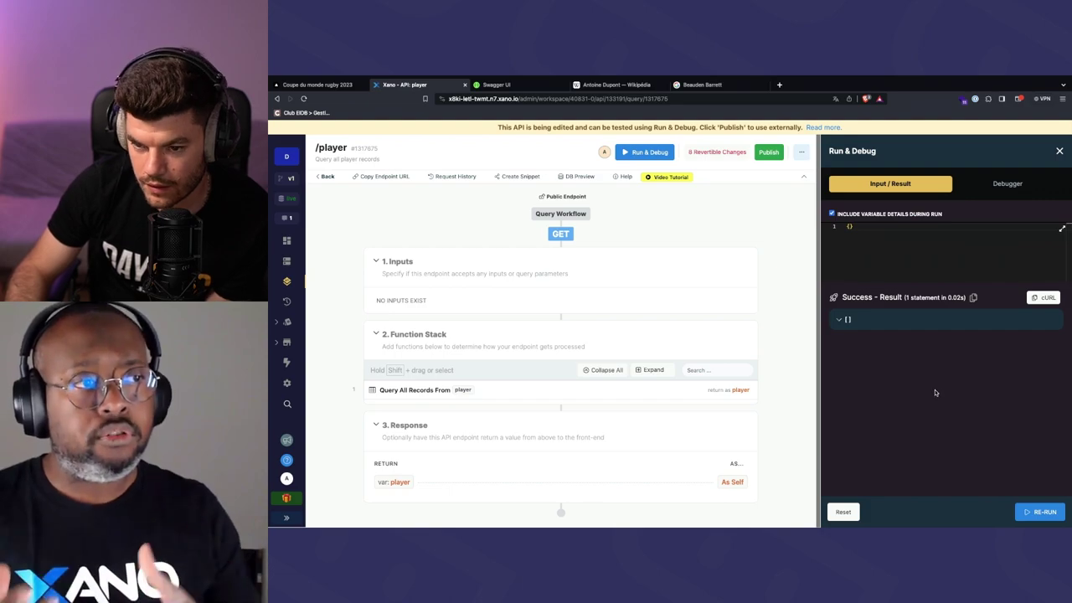
{"action": "left_click", "coordinate": [1044, 513]}
{"action": "scroll", "coordinate": [965, 437], "scroll_direction": "down", "scroll_amount": 5}
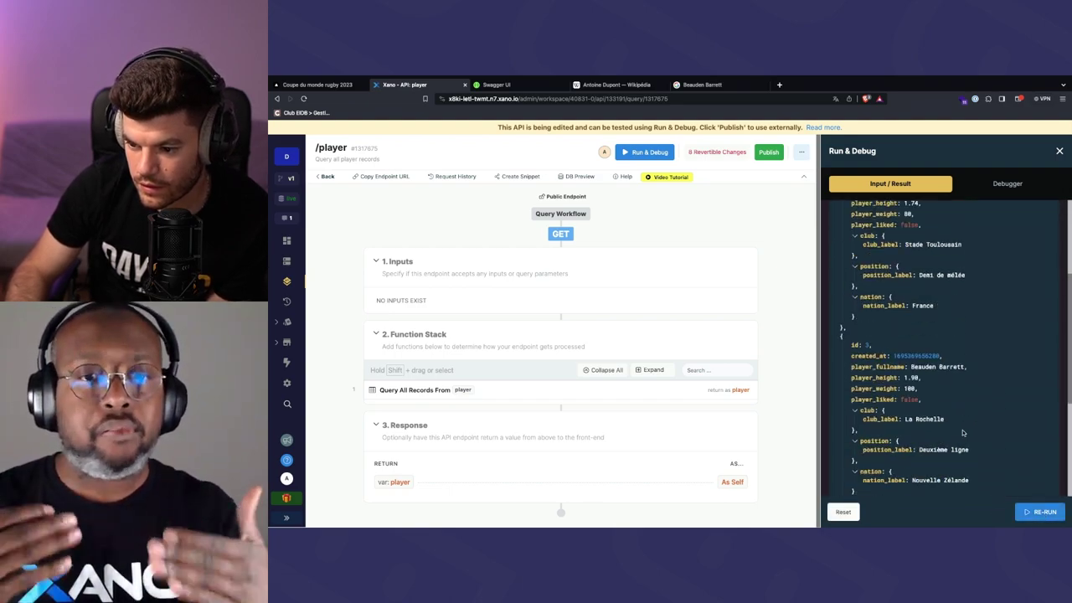
{"action": "scroll", "coordinate": [965, 437], "scroll_direction": "up", "scroll_amount": 8}
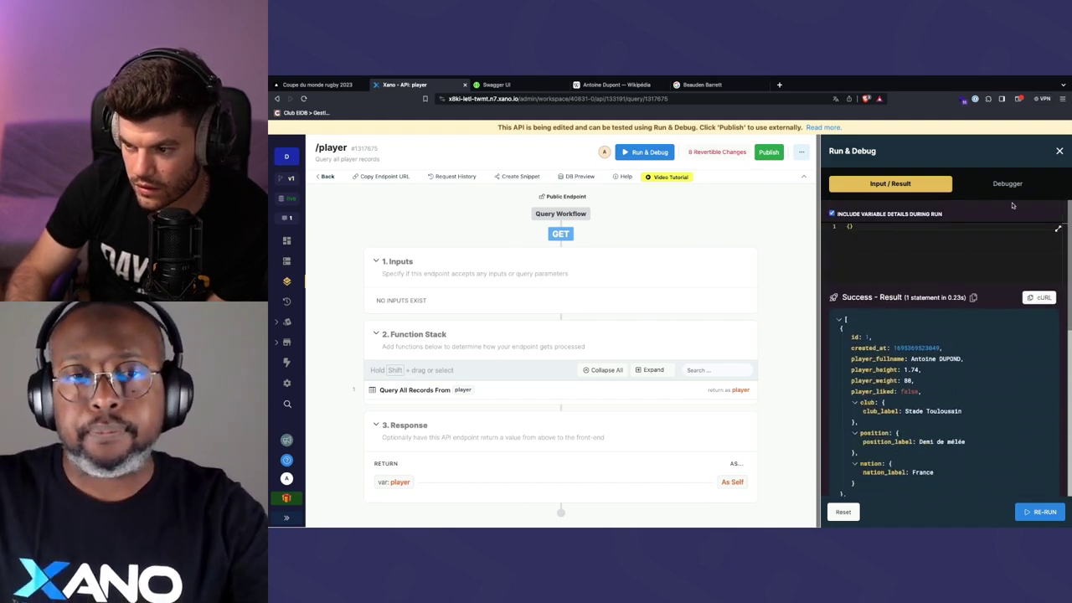
{"action": "left_click", "coordinate": [1016, 184]}
{"action": "left_click", "coordinate": [916, 185]}
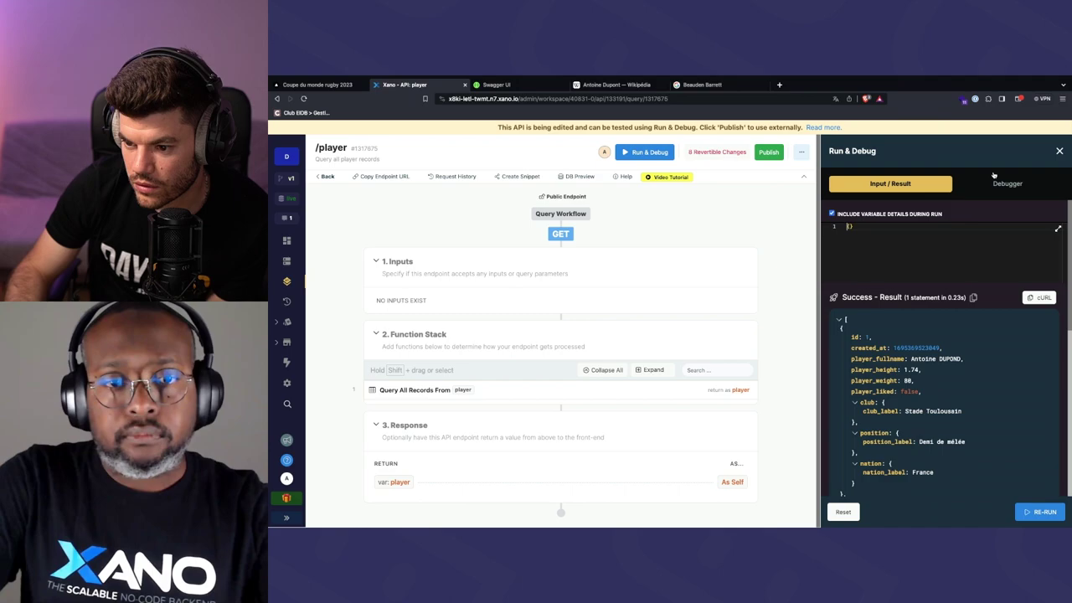
{"action": "left_click", "coordinate": [1059, 152]}
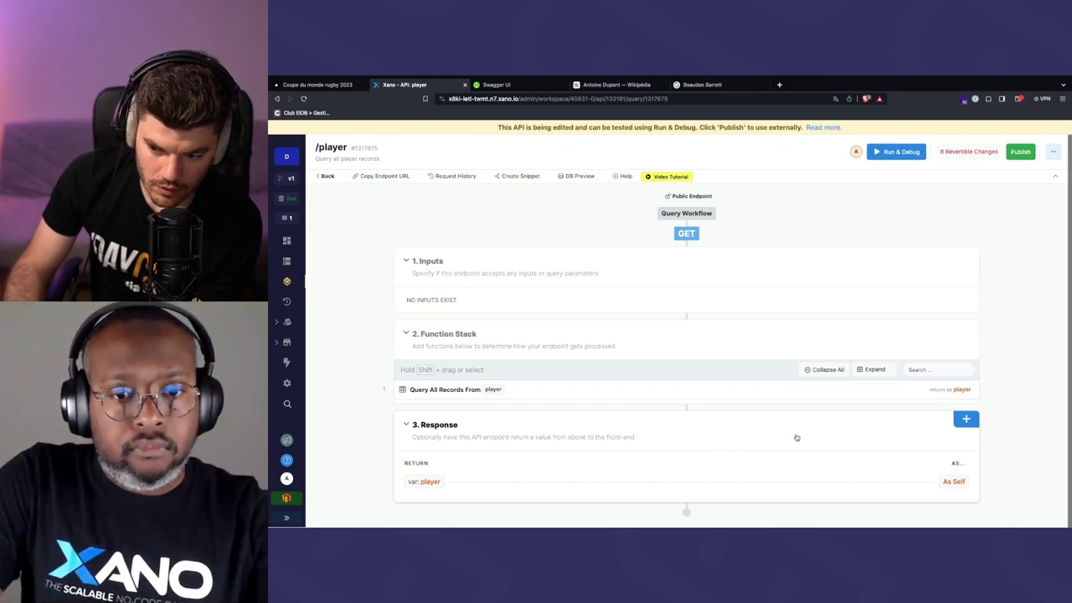
Add a second response item to the endpoint and choose the player variable as its returned value
{"action": "left_click", "coordinate": [966, 419]}
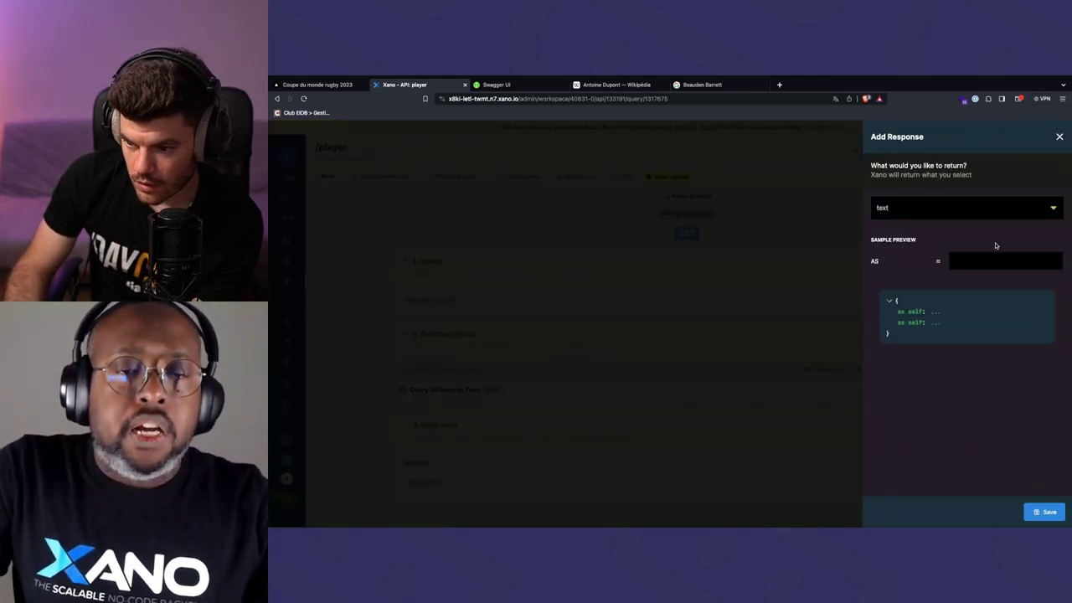
{"action": "left_click", "coordinate": [1042, 207]}
{"action": "left_click", "coordinate": [1055, 207]}
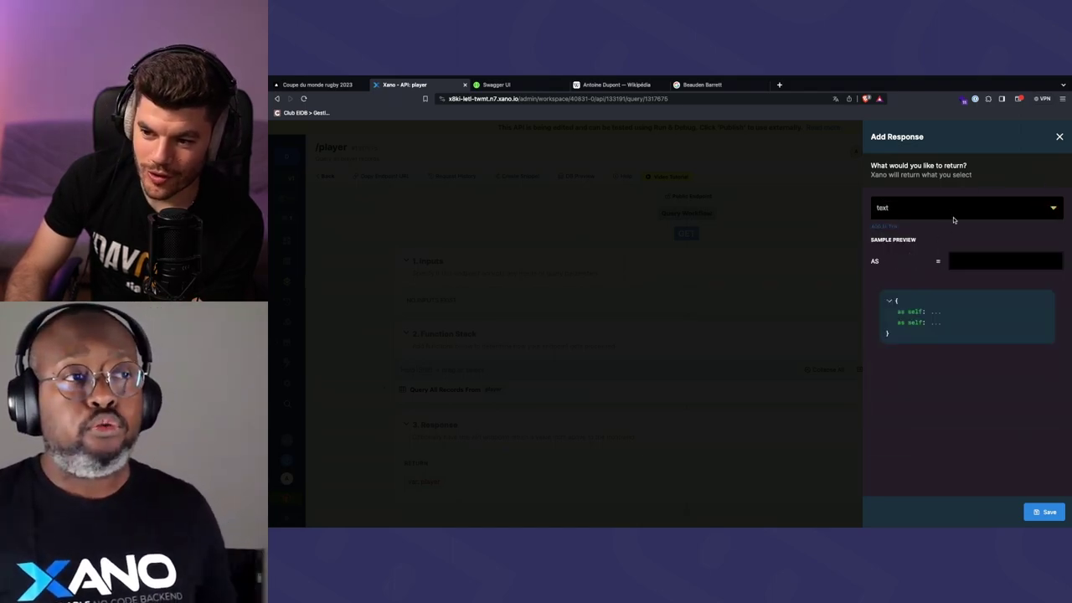
{"action": "left_click", "coordinate": [980, 260]}
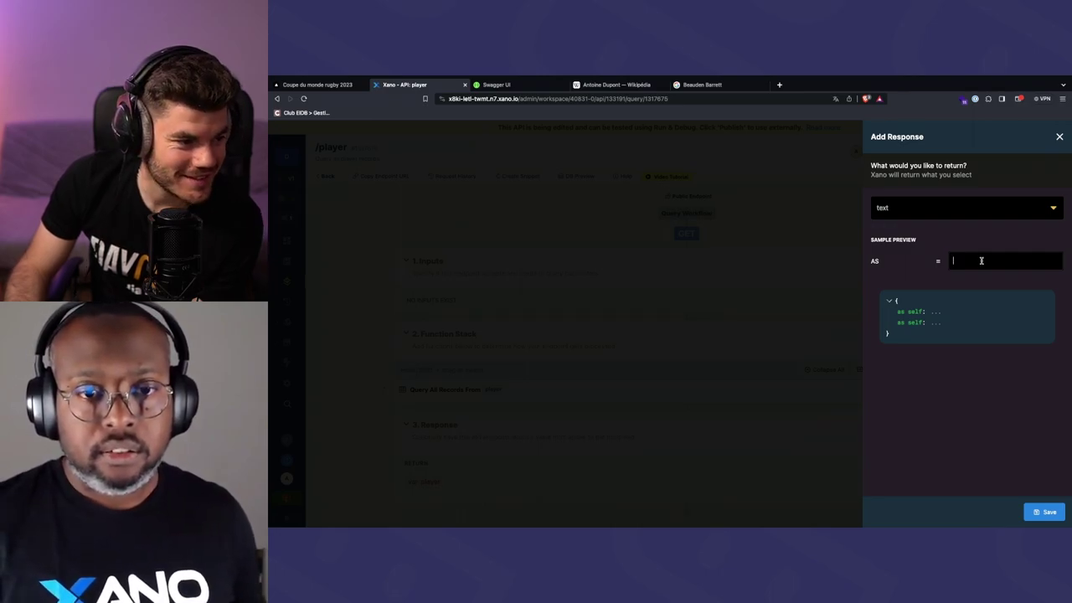
{"action": "left_click", "coordinate": [1051, 210]}
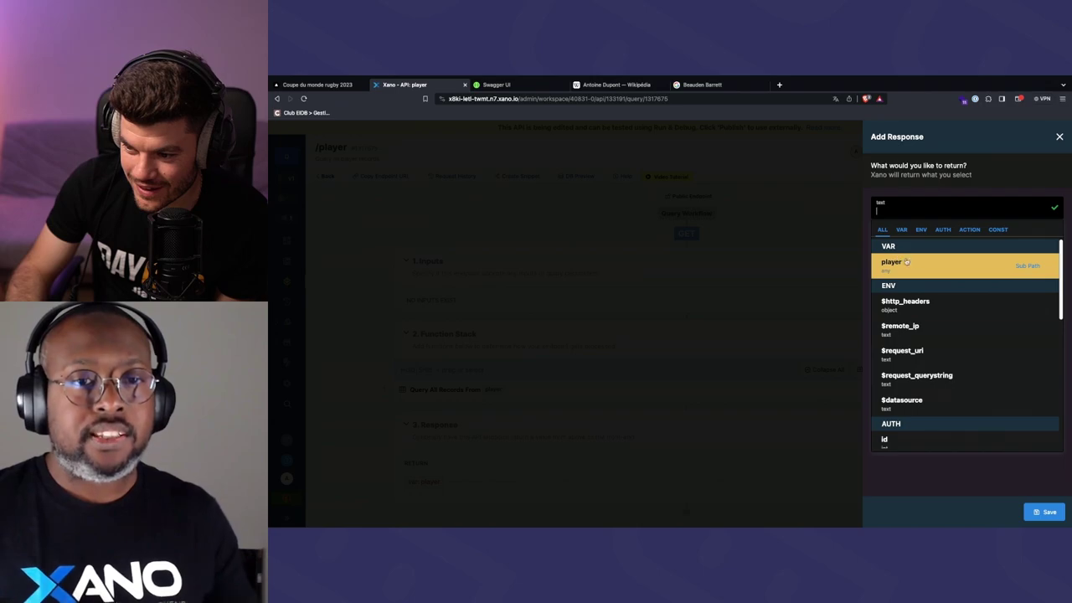
{"action": "left_click", "coordinate": [900, 214]}
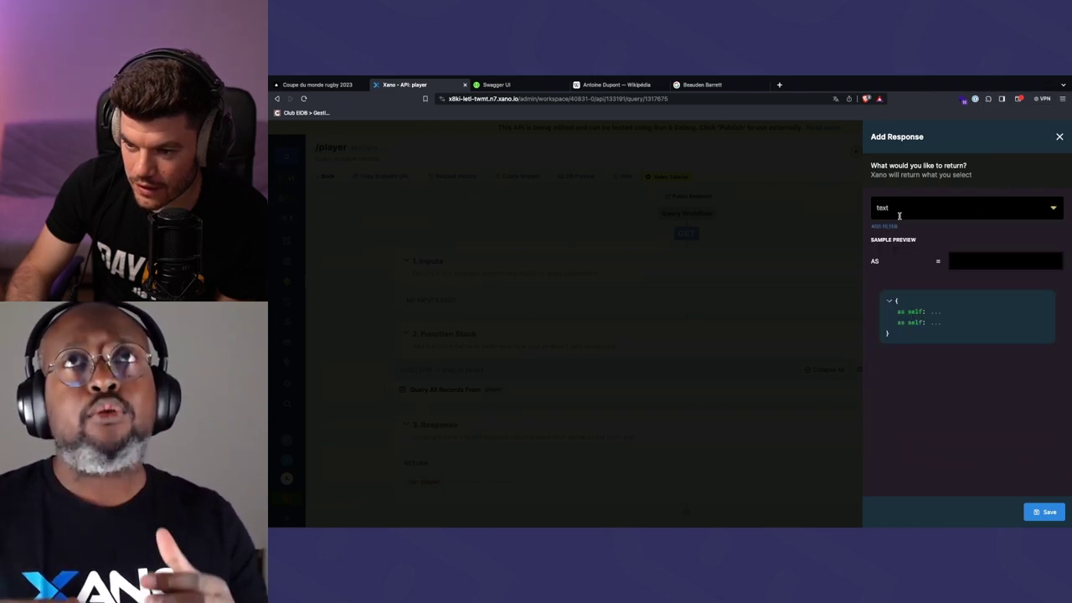
{"action": "left_click", "coordinate": [900, 213]}
{"action": "left_click", "coordinate": [894, 267]}
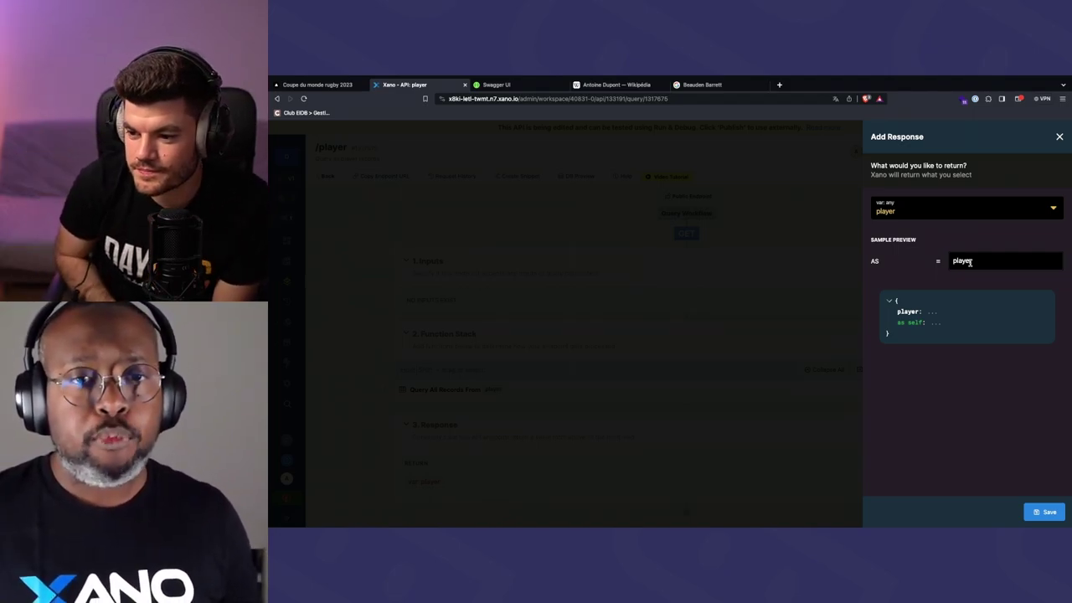
Browse the available return values, set the new response item to return player.fullname as player, and save it
{"action": "left_click", "coordinate": [1010, 206]}
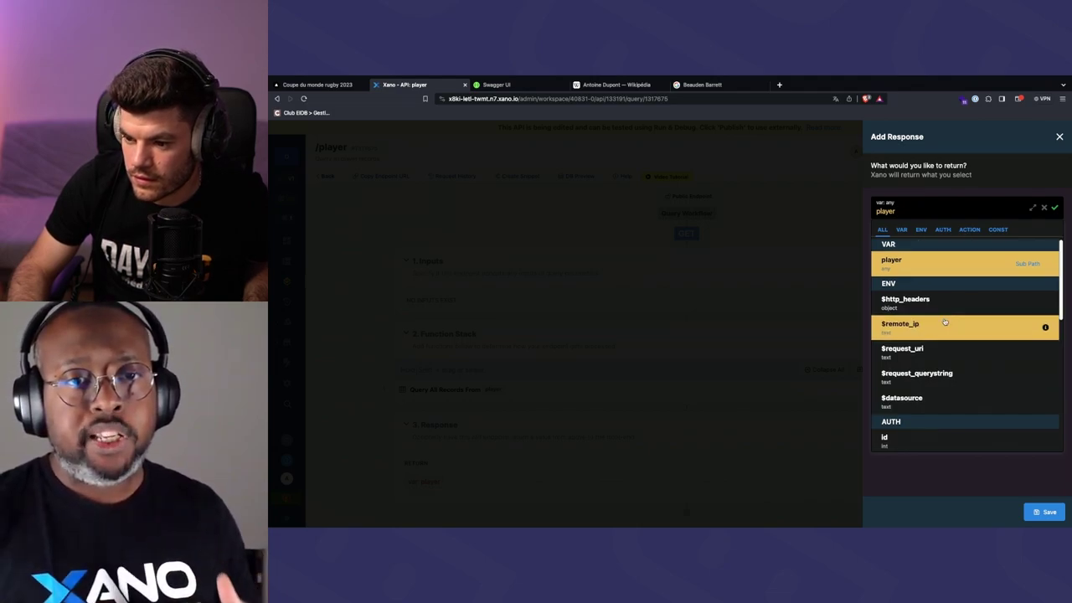
{"action": "scroll", "coordinate": [946, 331], "scroll_direction": "down", "scroll_amount": 3}
{"action": "scroll", "coordinate": [947, 331], "scroll_direction": "down", "scroll_amount": 3}
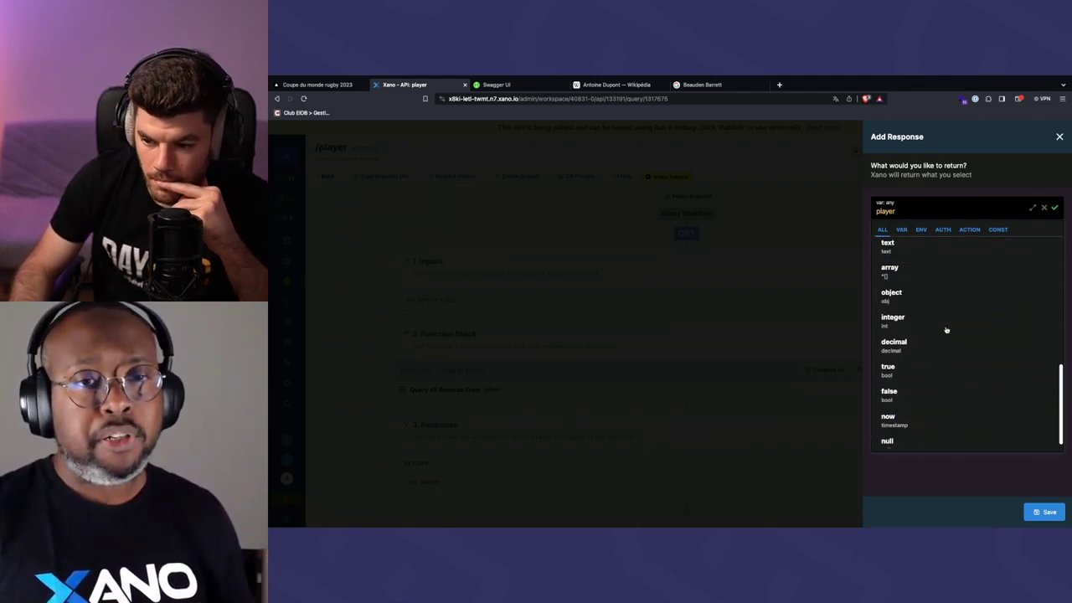
{"action": "scroll", "coordinate": [968, 288], "scroll_direction": "up", "scroll_amount": 10}
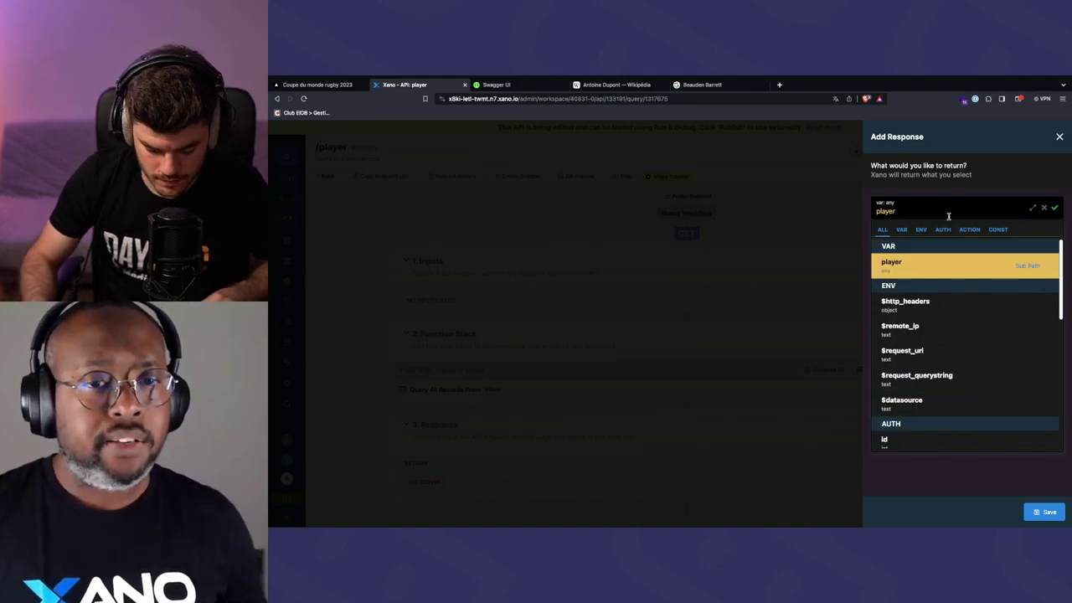
{"action": "type", "text": "."}
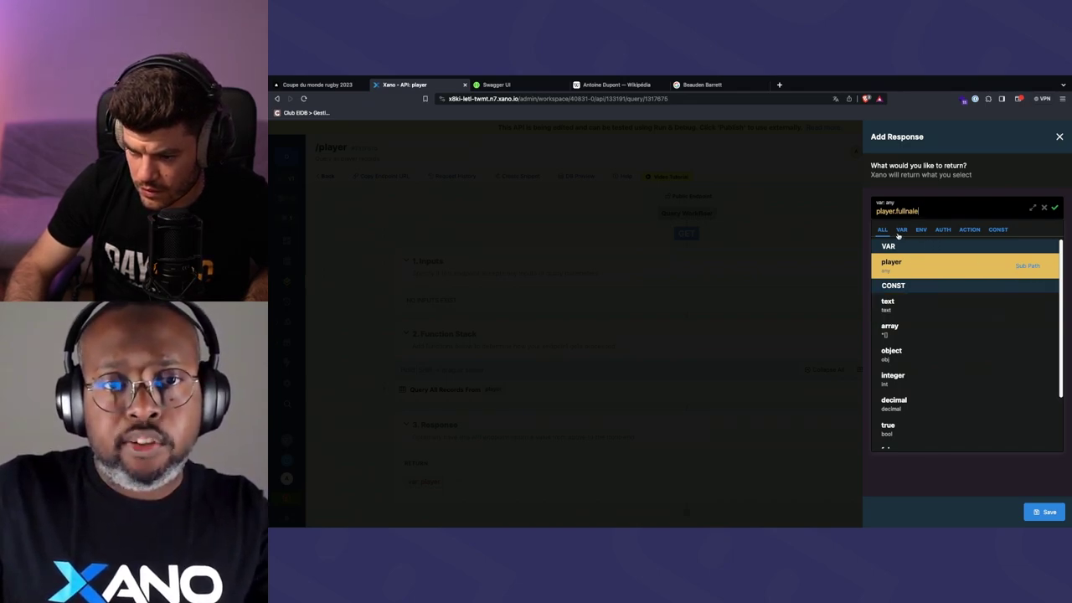
{"action": "type", "text": "fullnale"}
{"action": "key", "text": "BackSpace"}
{"action": "key", "text": "BackSpace"}
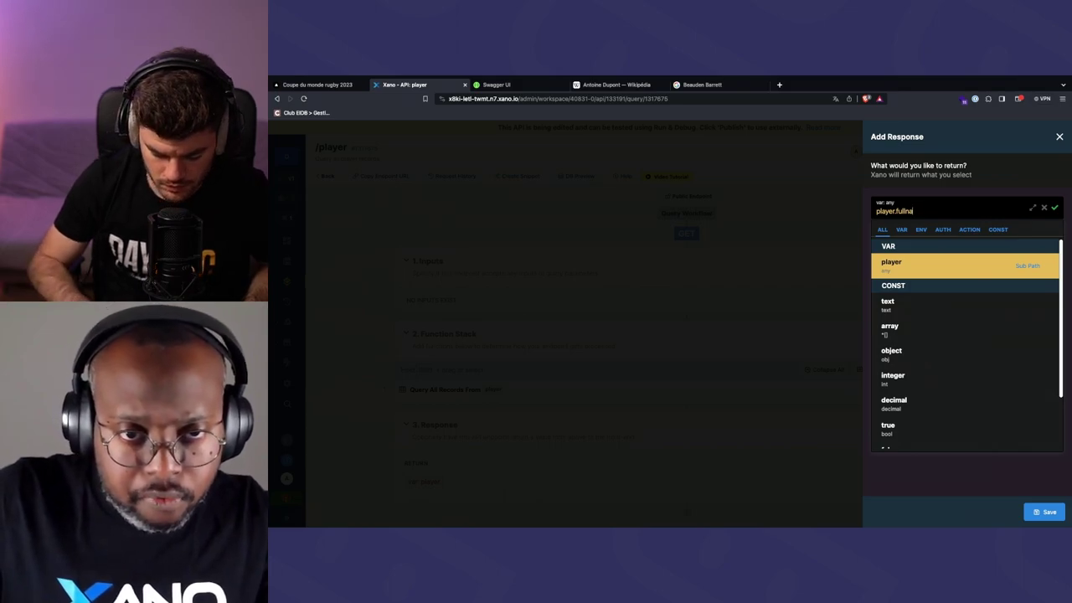
{"action": "type", "text": "me"}
{"action": "left_click", "coordinate": [1053, 209]}
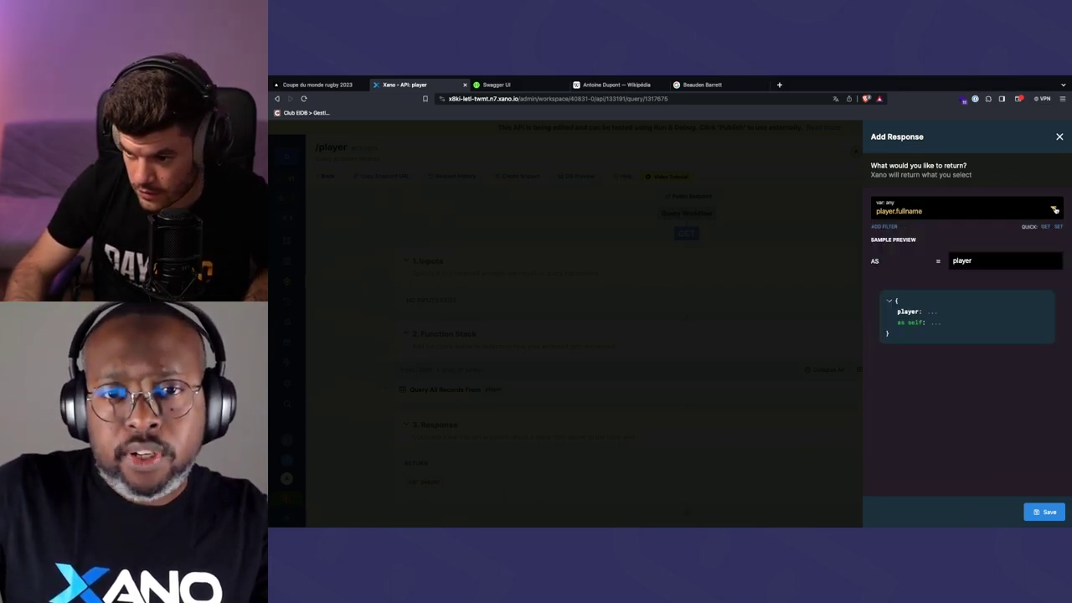
{"action": "double_click", "coordinate": [988, 262]}
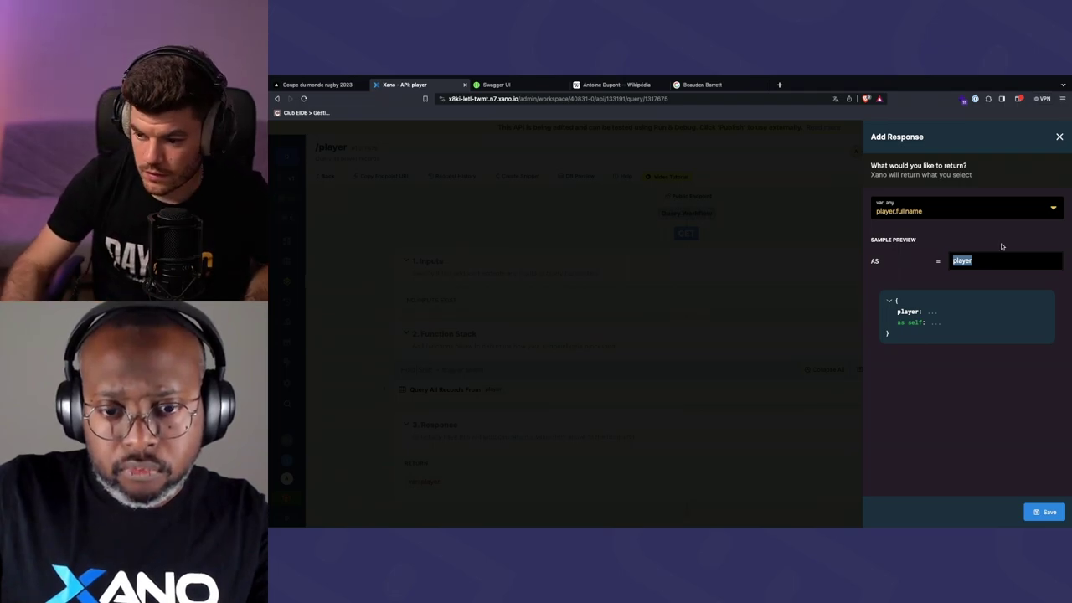
{"action": "left_click", "coordinate": [1057, 511]}
Run the endpoint without inputs and review the records returned under result_1
{"action": "scroll", "coordinate": [1031, 461], "scroll_direction": "down", "scroll_amount": 1}
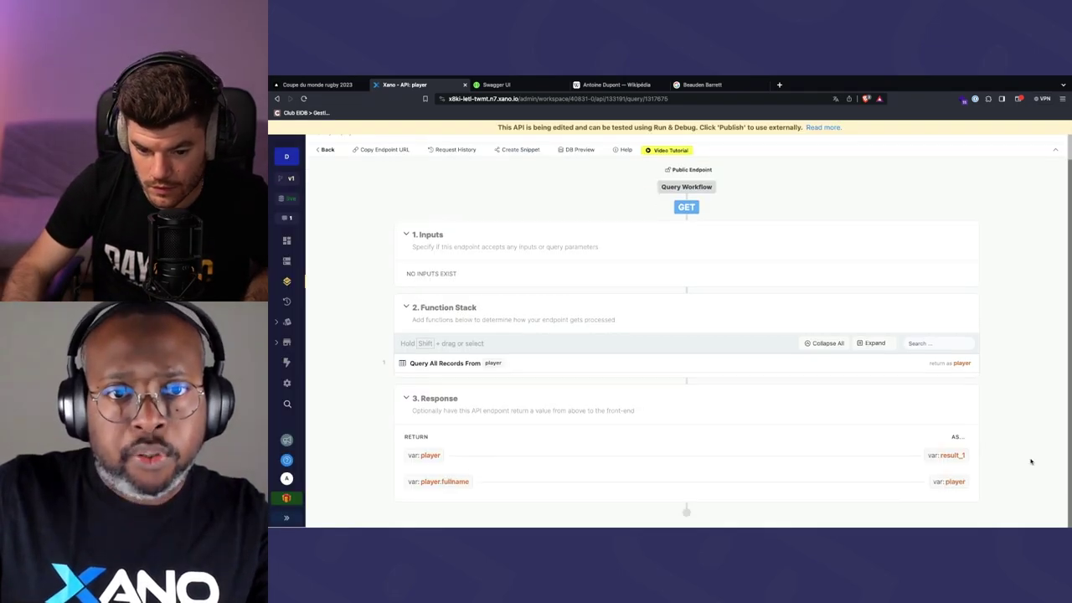
{"action": "scroll", "coordinate": [964, 214], "scroll_direction": "up", "scroll_amount": 1}
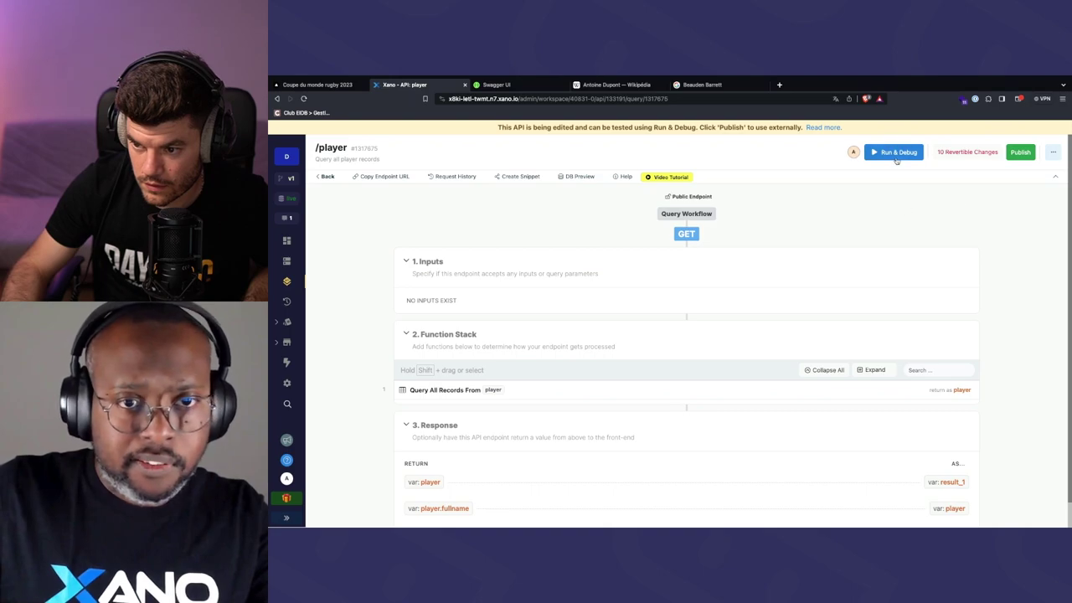
{"action": "left_click", "coordinate": [894, 153]}
{"action": "left_click", "coordinate": [1043, 512]}
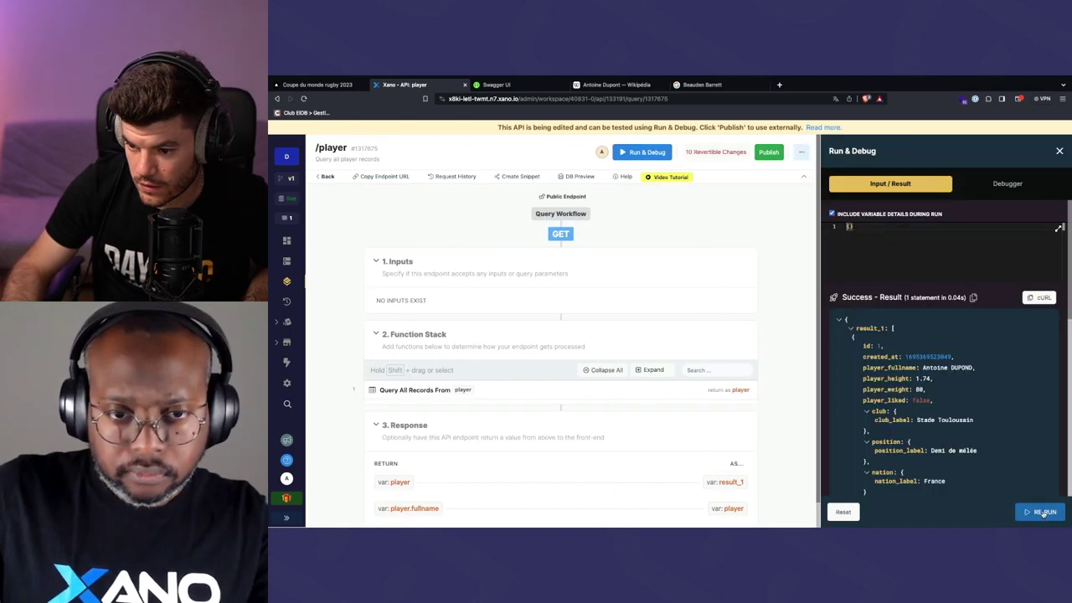
{"action": "scroll", "coordinate": [1011, 468], "scroll_direction": "down", "scroll_amount": 2}
{"action": "scroll", "coordinate": [1010, 467], "scroll_direction": "down", "scroll_amount": 1}
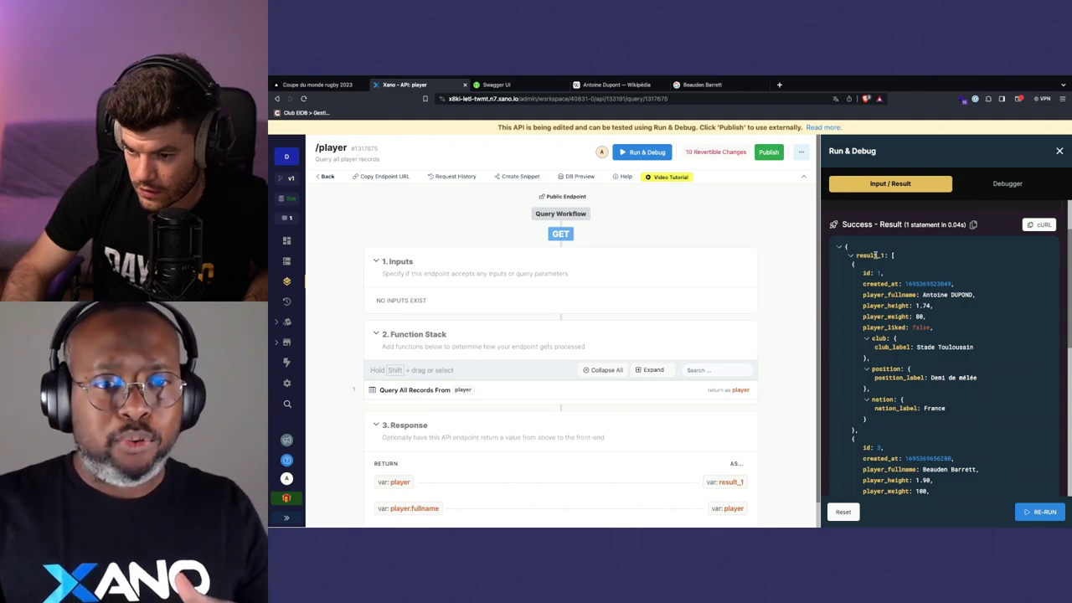
{"action": "double_click", "coordinate": [873, 255]}
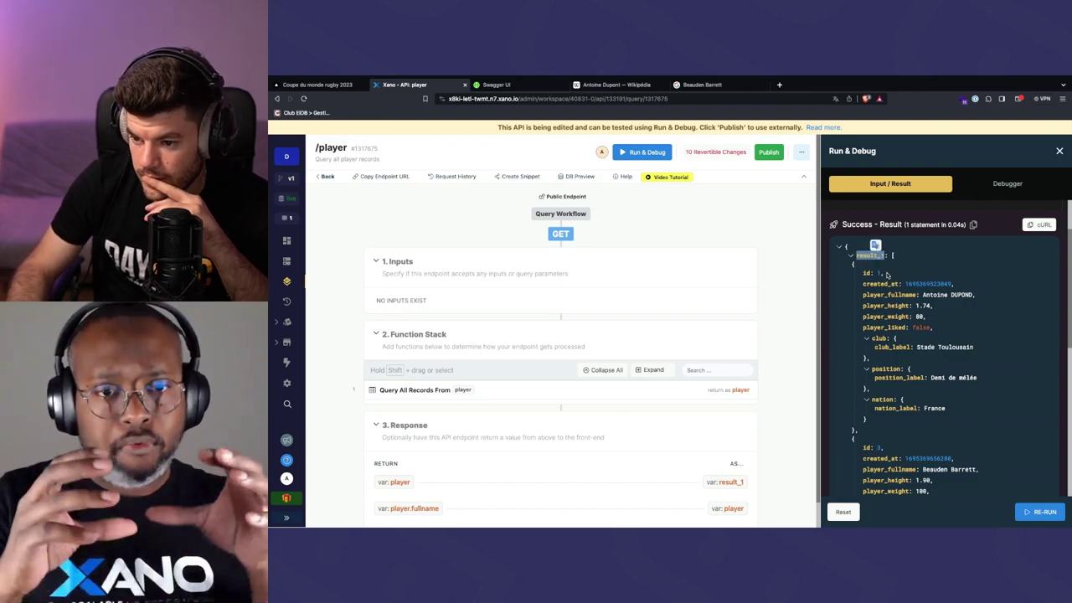
Collapse result_1 to examine the player array's contents, and expand result_1 again to check the record field names
{"action": "left_click", "coordinate": [851, 255]}
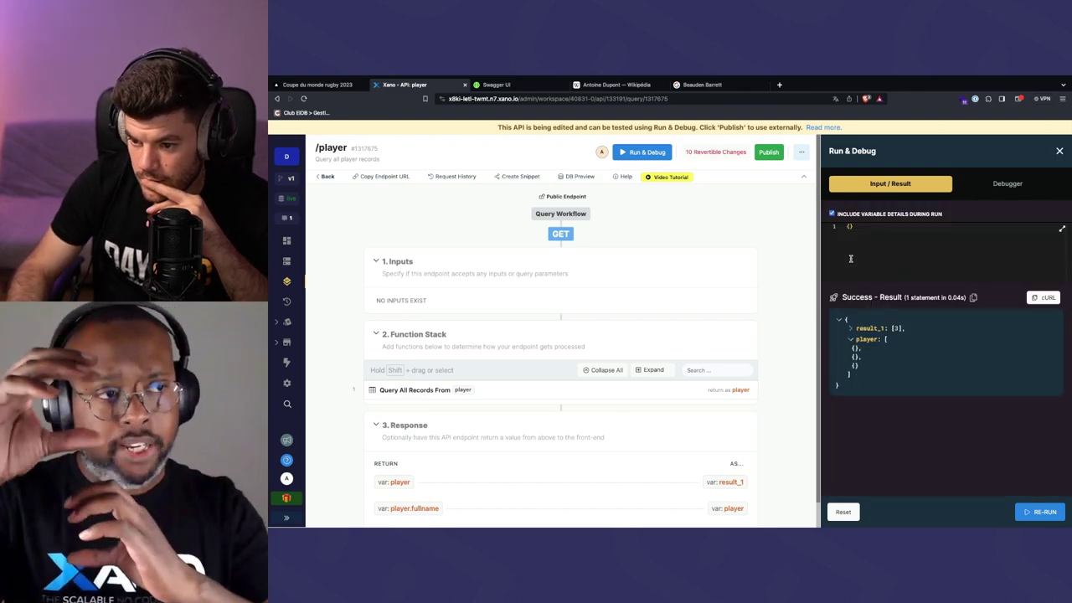
{"action": "double_click", "coordinate": [863, 339]}
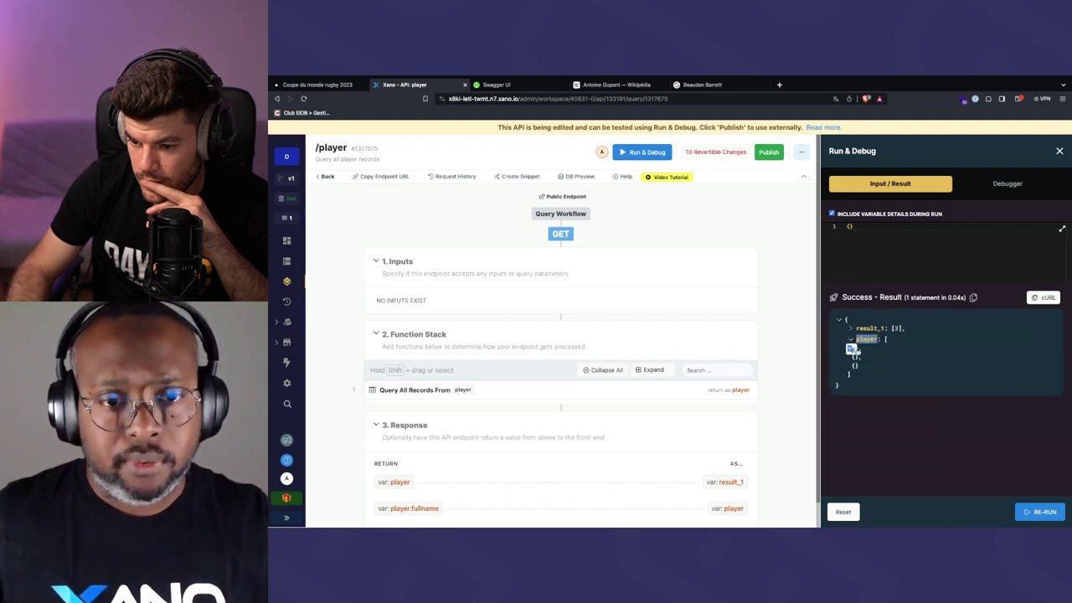
{"action": "left_click_drag", "start_coordinate": [855, 350], "coordinate": [876, 352]}
{"action": "left_click", "coordinate": [852, 329]}
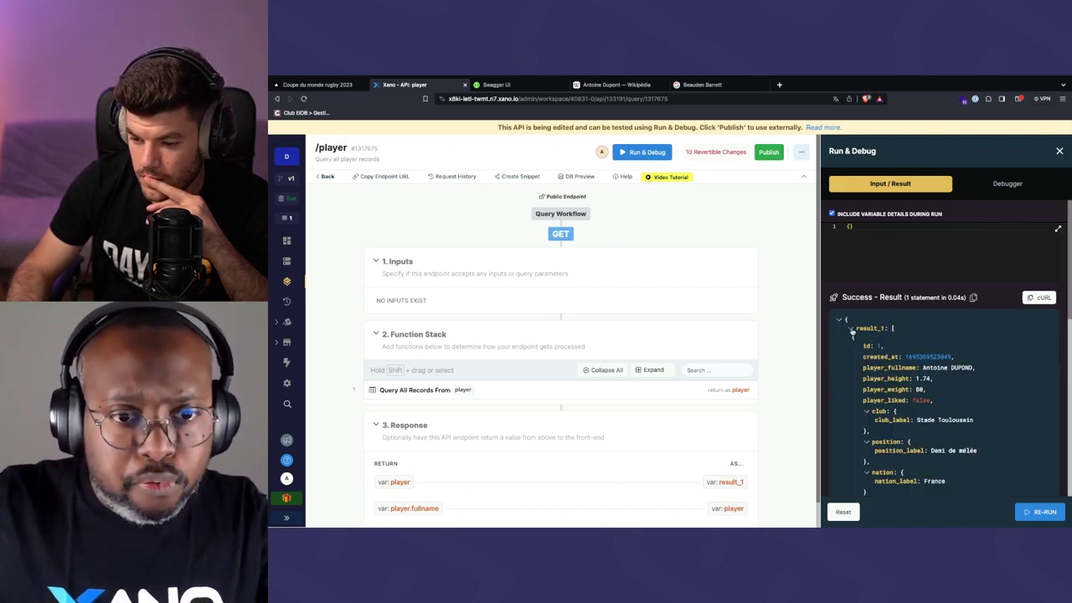
{"action": "scroll", "coordinate": [881, 357], "scroll_direction": "down", "scroll_amount": 1}
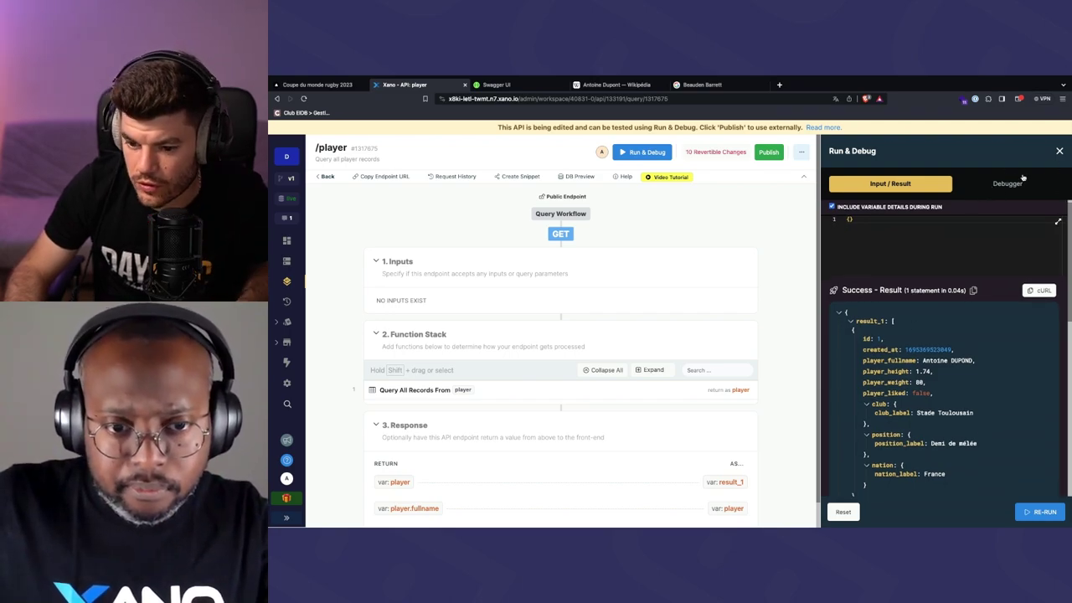
Correct the second response item's value to player.player_fullname, save it, re-run the endpoint and review the player array
{"action": "scroll", "coordinate": [635, 478], "scroll_direction": "down", "scroll_amount": 1}
{"action": "left_click", "coordinate": [635, 477]}
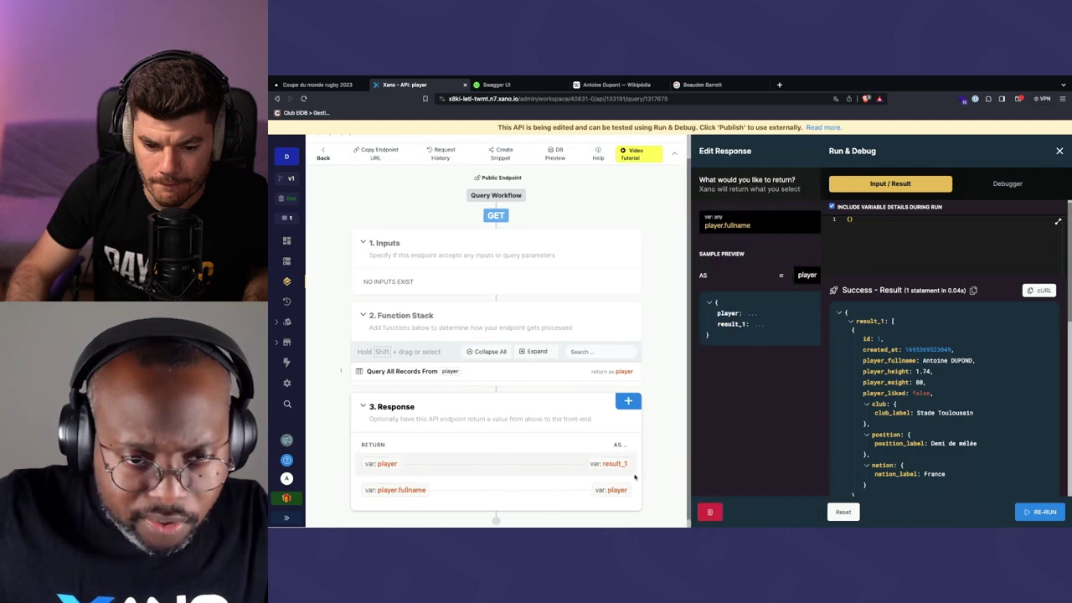
{"action": "left_click", "coordinate": [605, 224]}
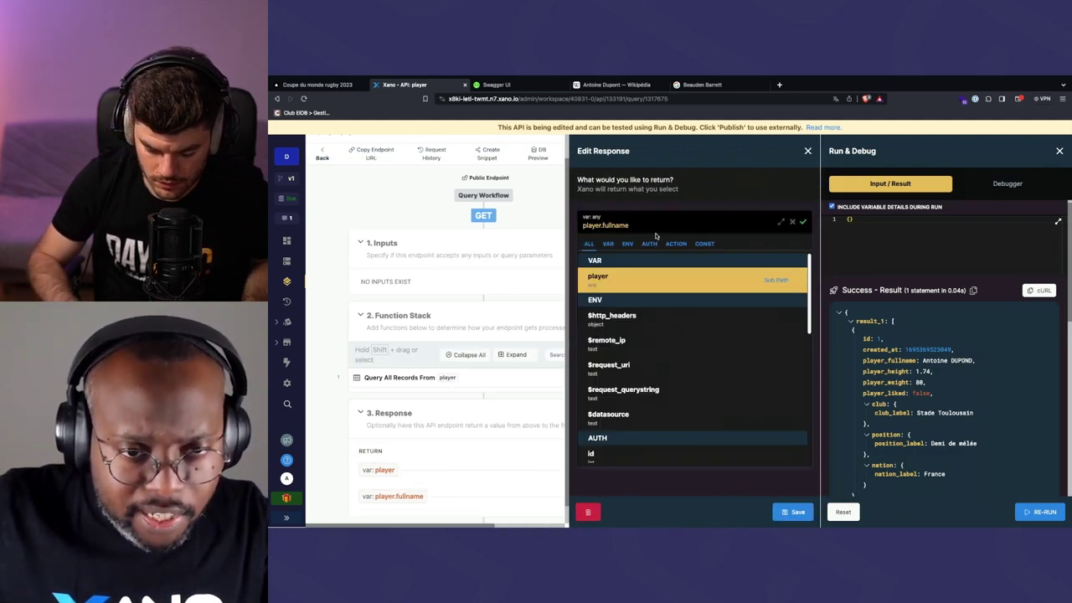
{"action": "key", "text": "Delete"}
{"action": "type", "text": "_"}
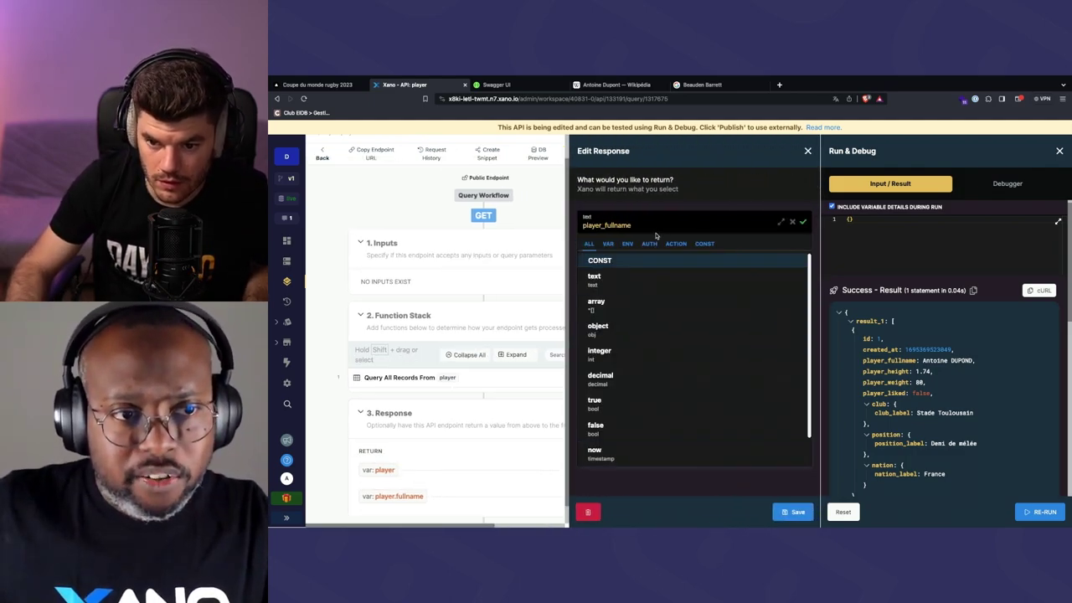
{"action": "left_click", "coordinate": [584, 225]}
{"action": "type", "text": "player."}
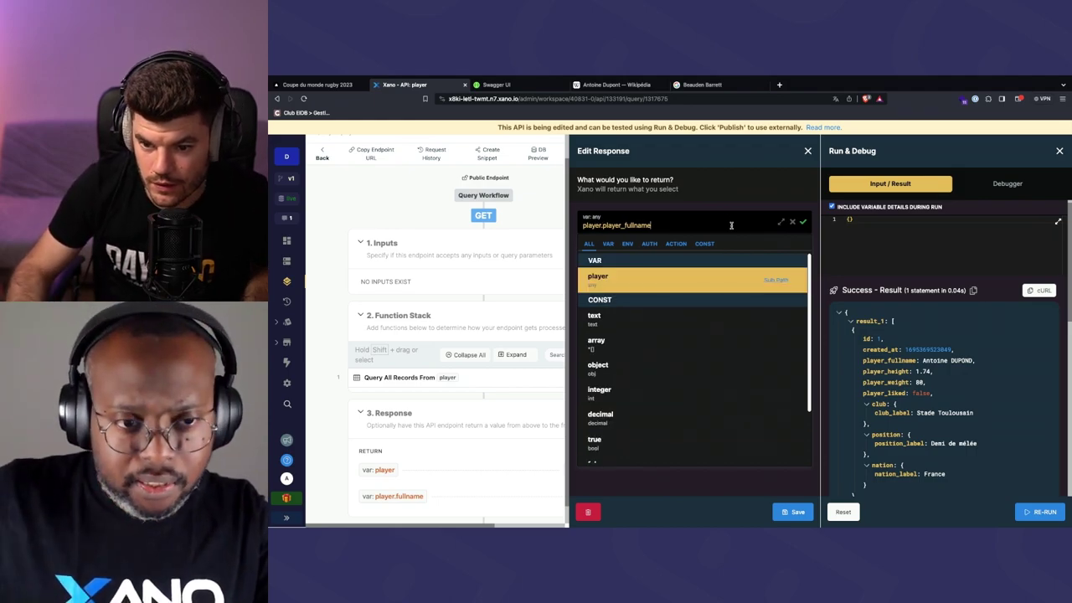
{"action": "left_click", "coordinate": [806, 511]}
{"action": "left_click", "coordinate": [1028, 513]}
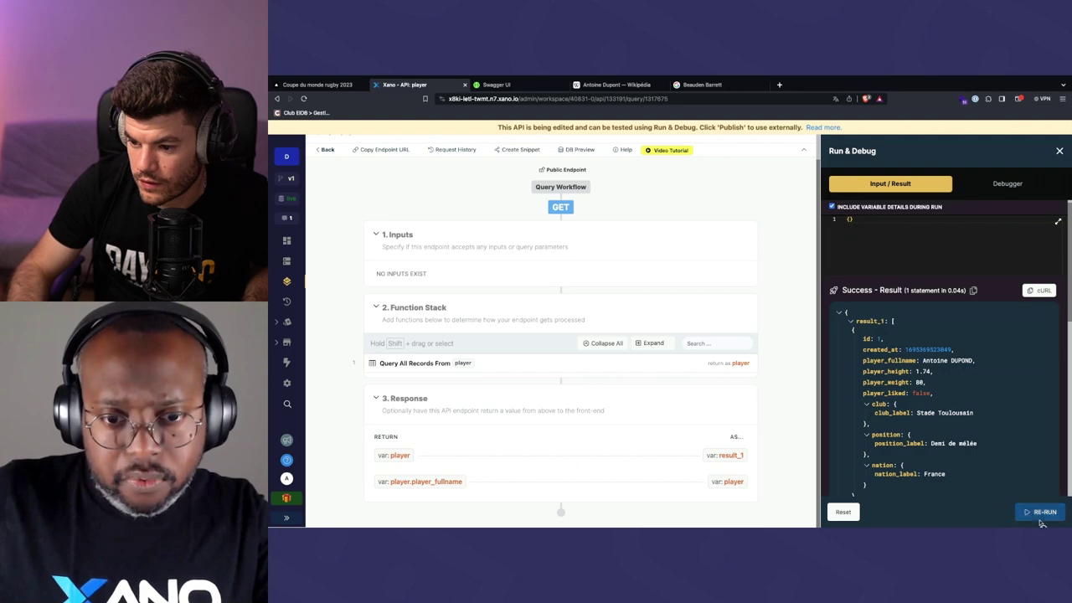
{"action": "left_click", "coordinate": [852, 323]}
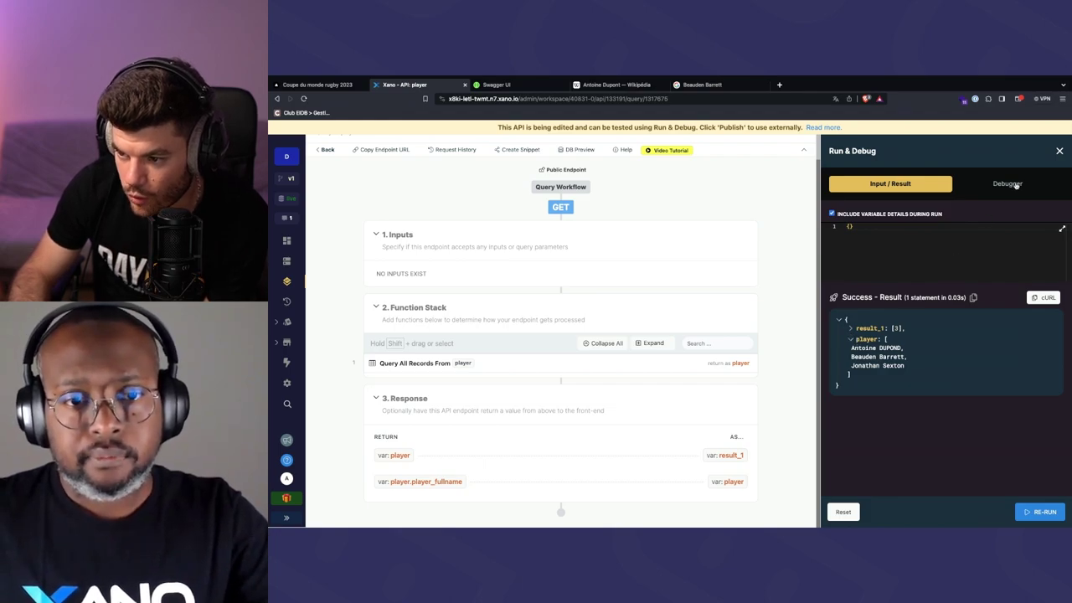
Delete the response item returning player.player_fullname, re-run the endpoint and examine the result_1 wrapper
{"action": "left_click", "coordinate": [659, 484]}
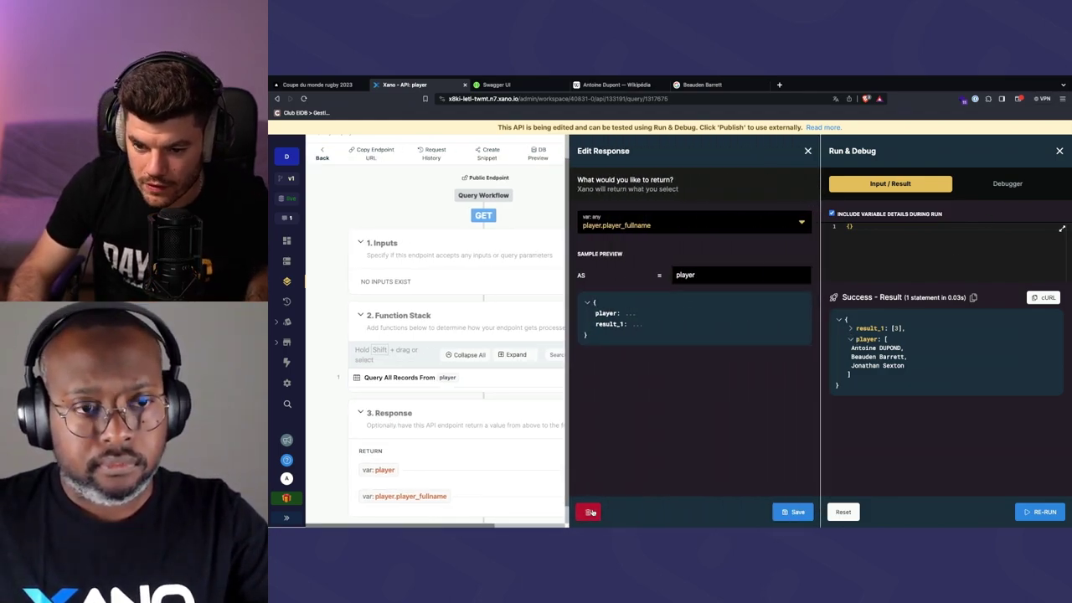
{"action": "left_click", "coordinate": [588, 512]}
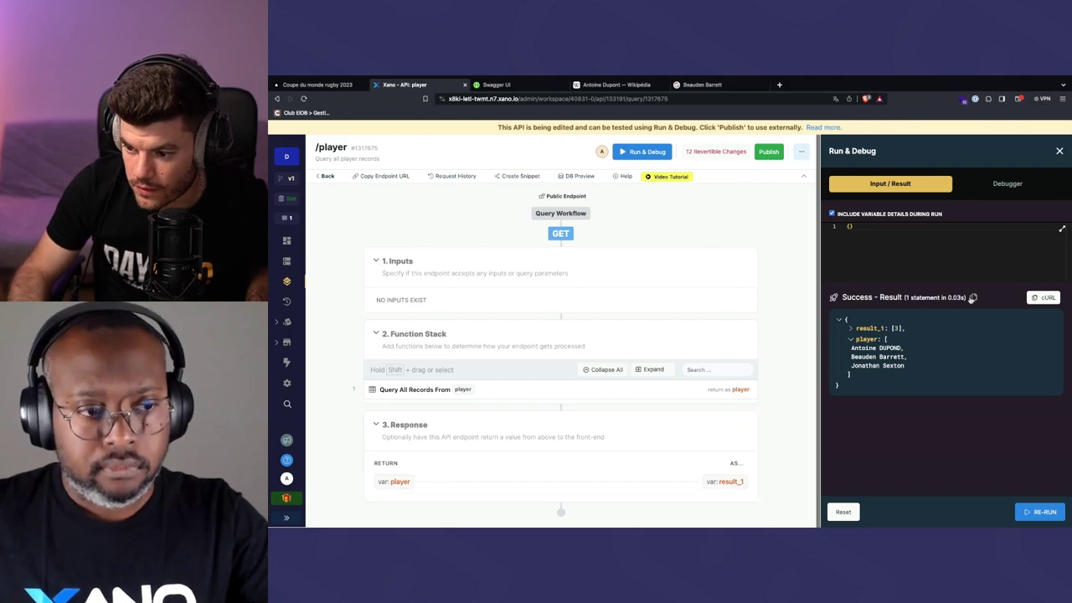
{"action": "left_click", "coordinate": [1040, 512]}
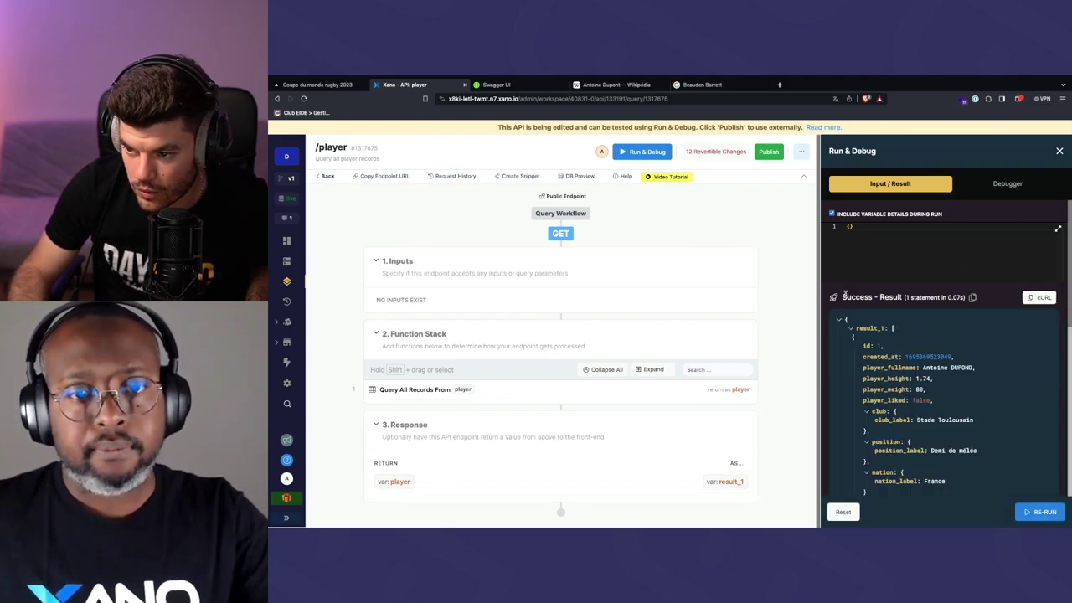
{"action": "double_click", "coordinate": [851, 328]}
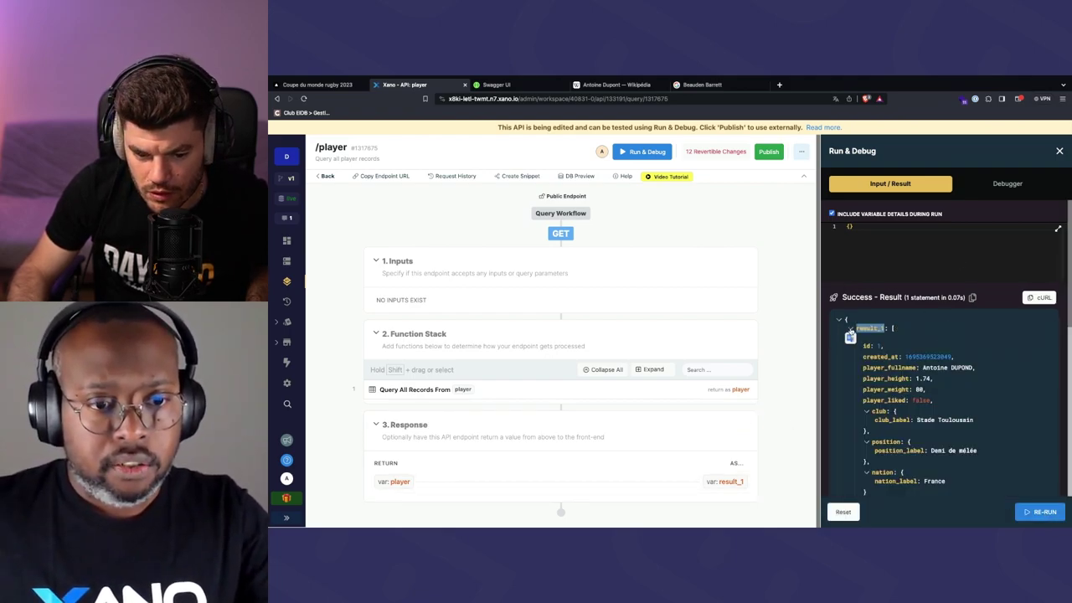
{"action": "left_click", "coordinate": [851, 329]}
{"action": "left_click", "coordinate": [851, 329]}
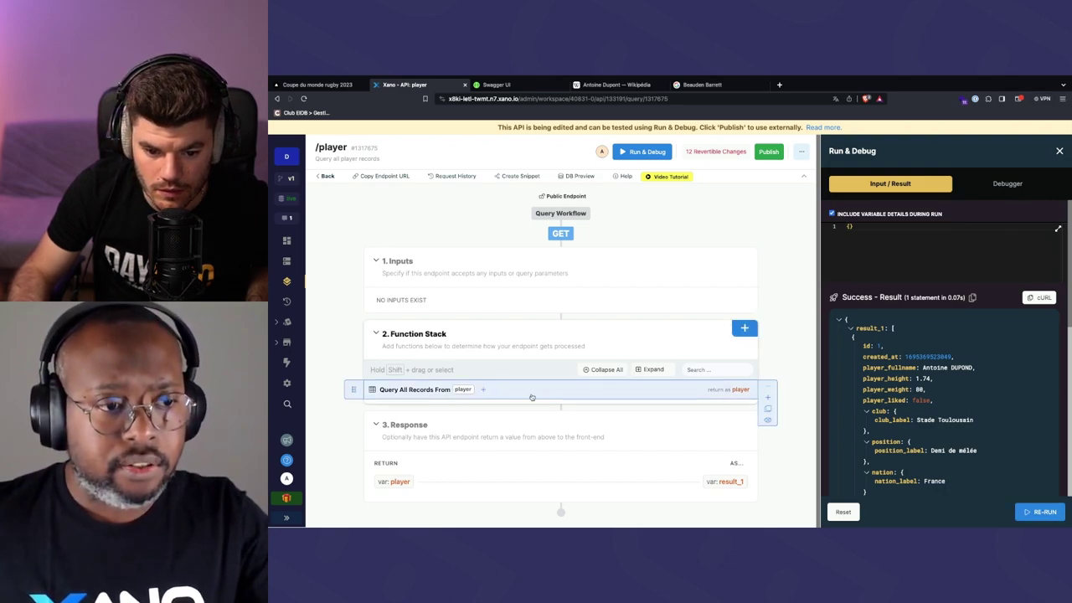
Rename the response item returning player to data, save it, re-run the endpoint and close the debug results
{"action": "left_click", "coordinate": [599, 479]}
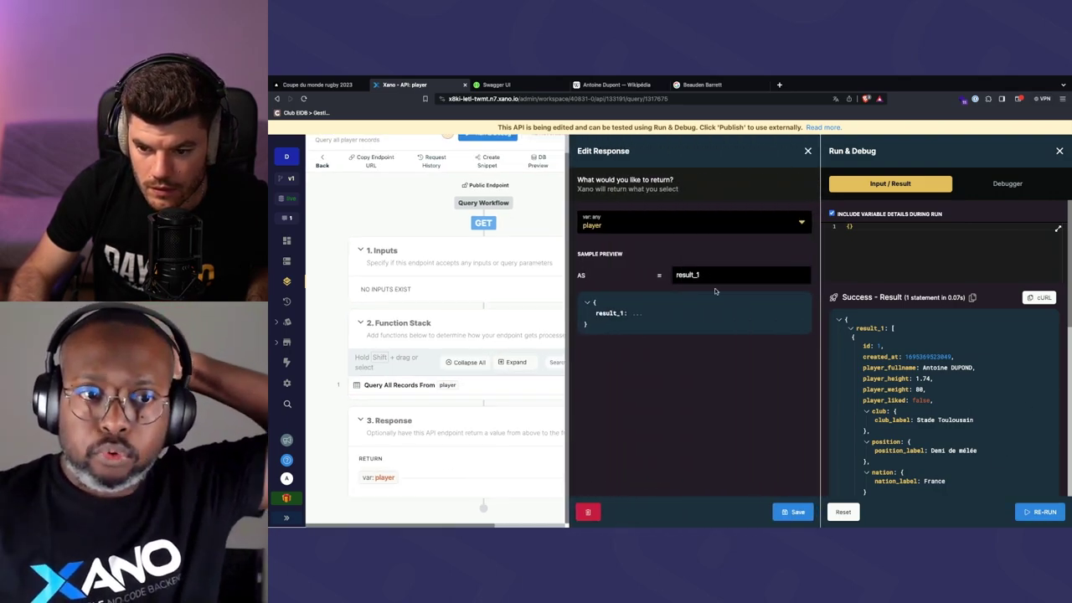
{"action": "double_click", "coordinate": [687, 274]}
{"action": "type", "text": "data"}
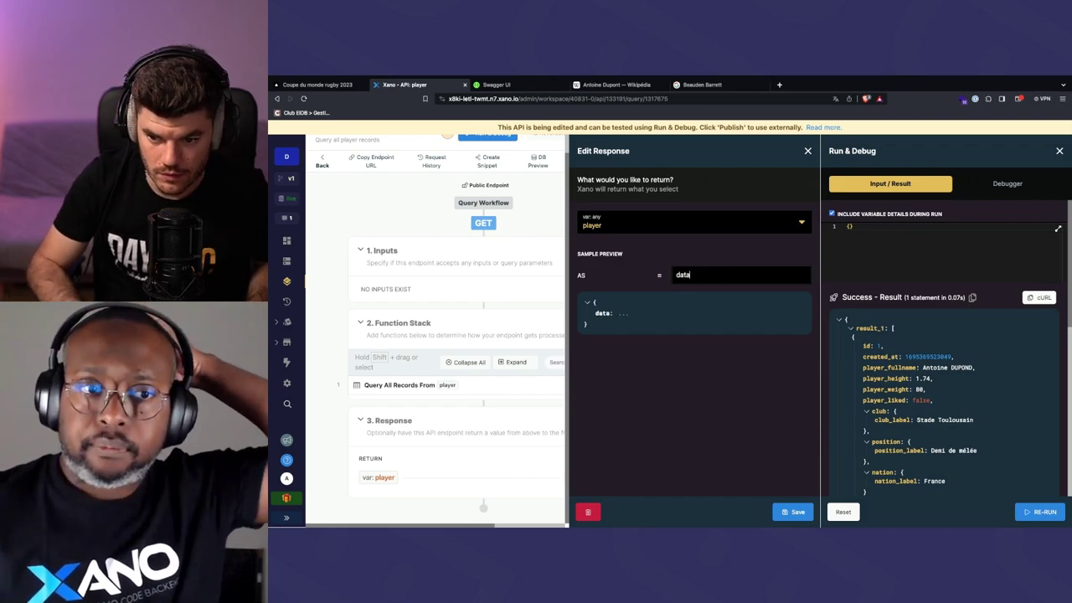
{"action": "left_click", "coordinate": [796, 513]}
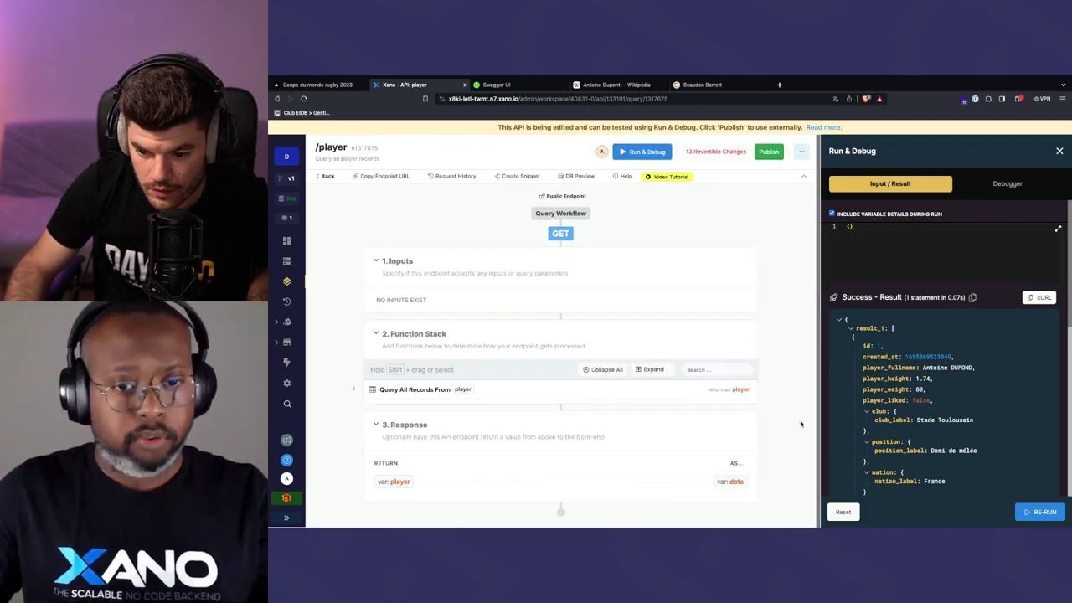
{"action": "left_click", "coordinate": [1043, 511]}
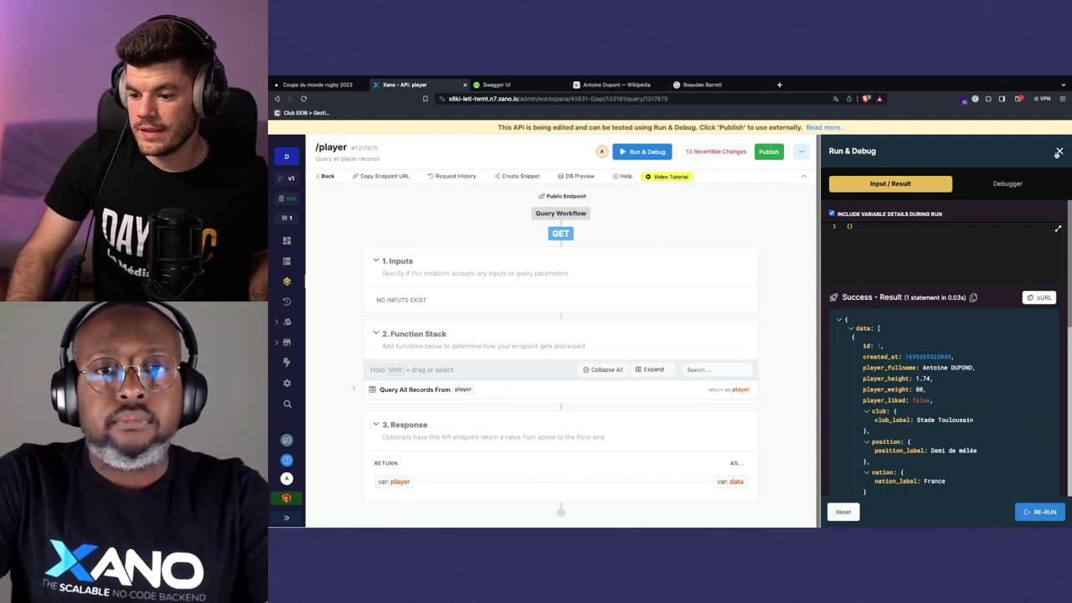
{"action": "left_click", "coordinate": [1059, 152]}
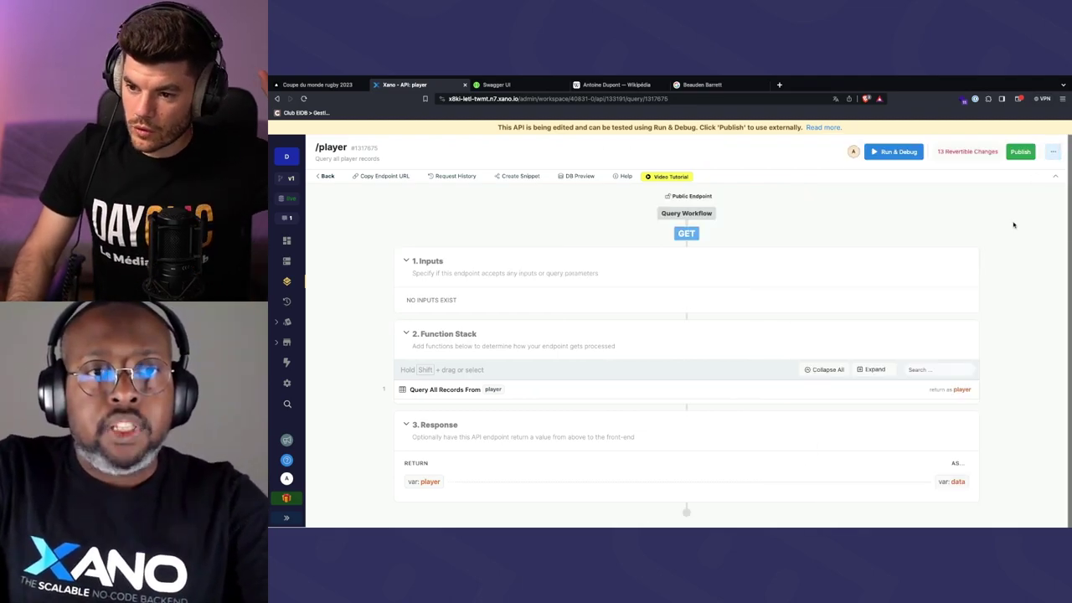
Publish the /player endpoint with the publish message "Base Database"
{"action": "left_click", "coordinate": [1021, 152]}
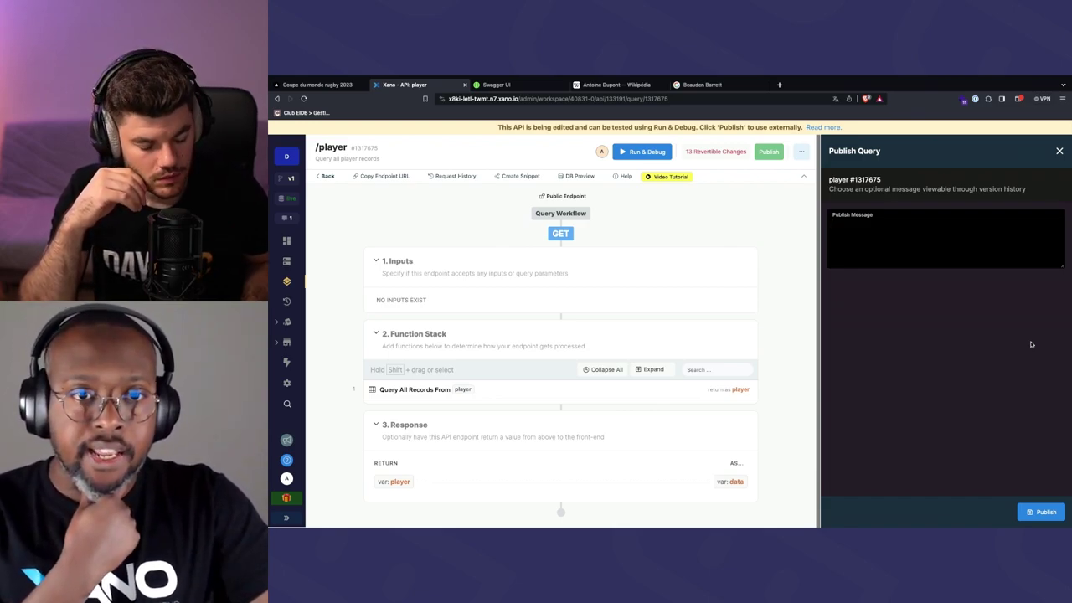
{"action": "type", "text": "Bas"}
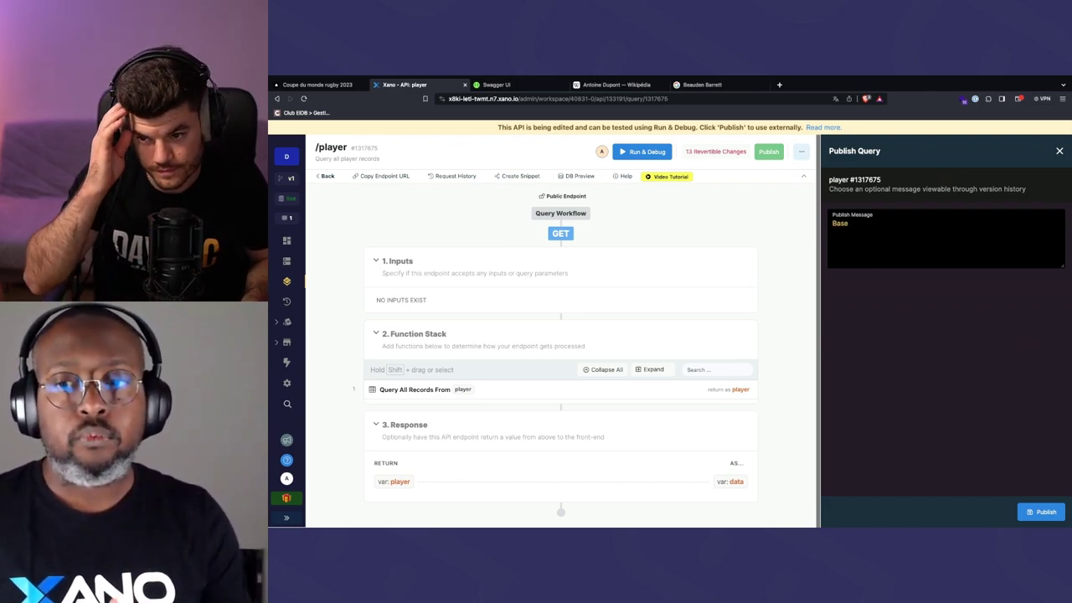
{"action": "type", "text": "e"}
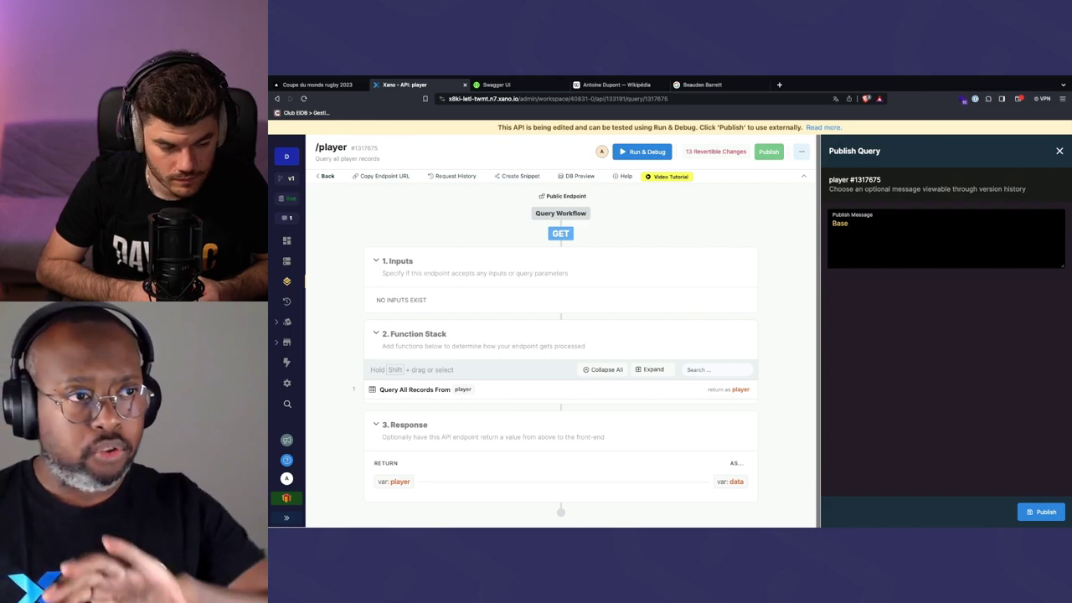
{"action": "type", "text": " Database"}
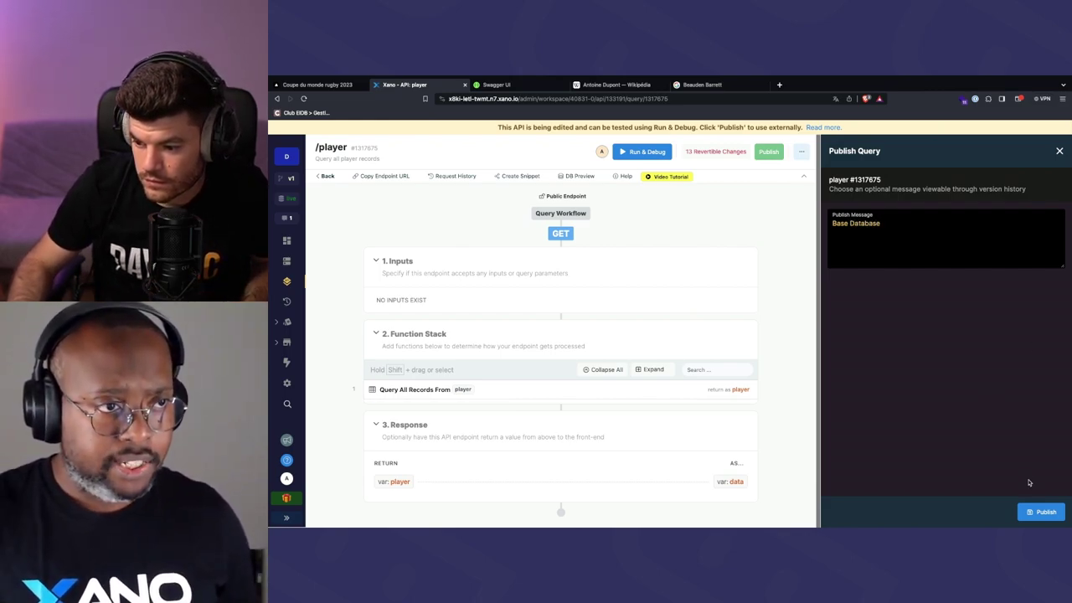
{"action": "left_click", "coordinate": [1047, 511]}
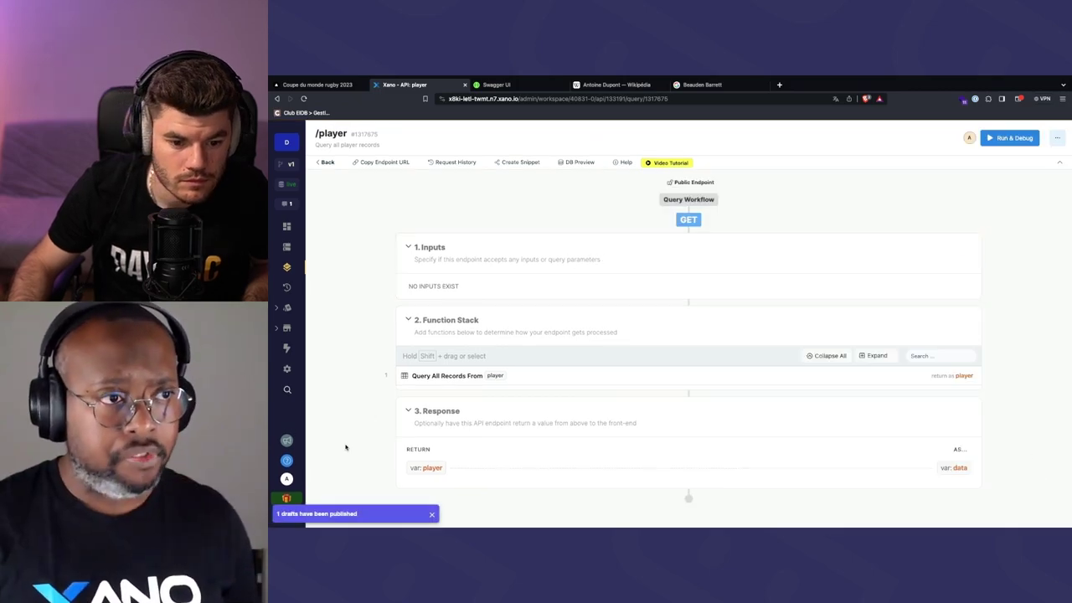
View the information about workspace branches and close it
{"action": "left_click", "coordinate": [290, 164]}
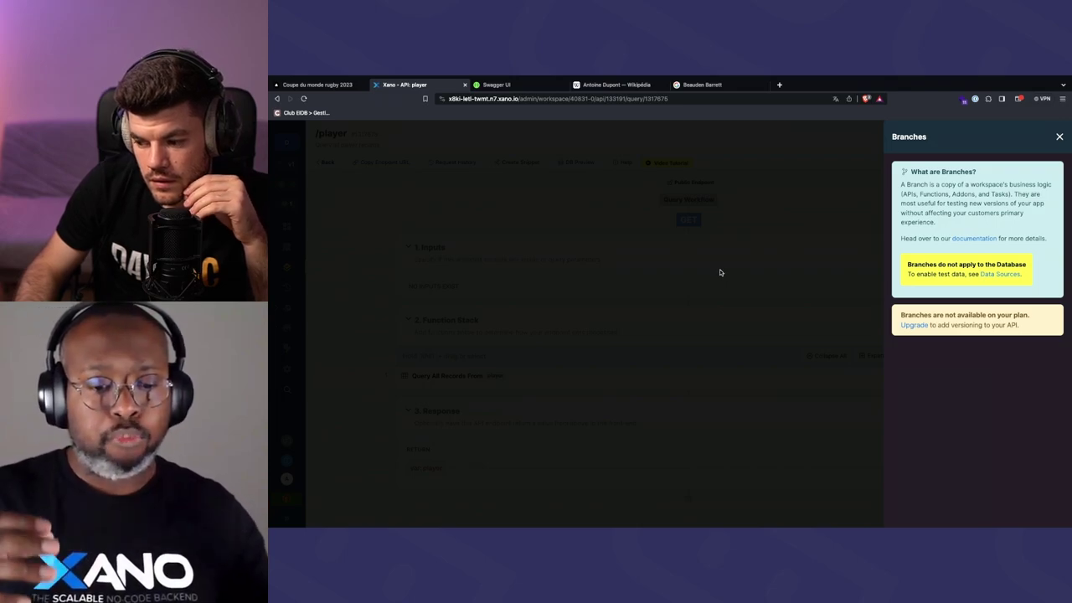
{"action": "left_click", "coordinate": [776, 270]}
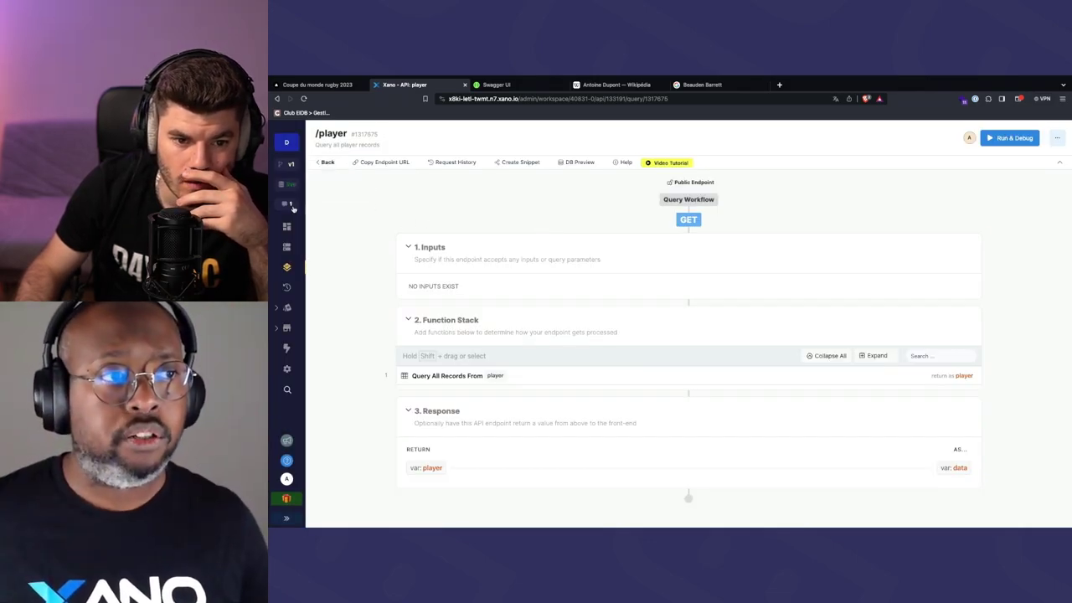
Expand the workspace navigation and open the Default API group
{"action": "left_click", "coordinate": [286, 517]}
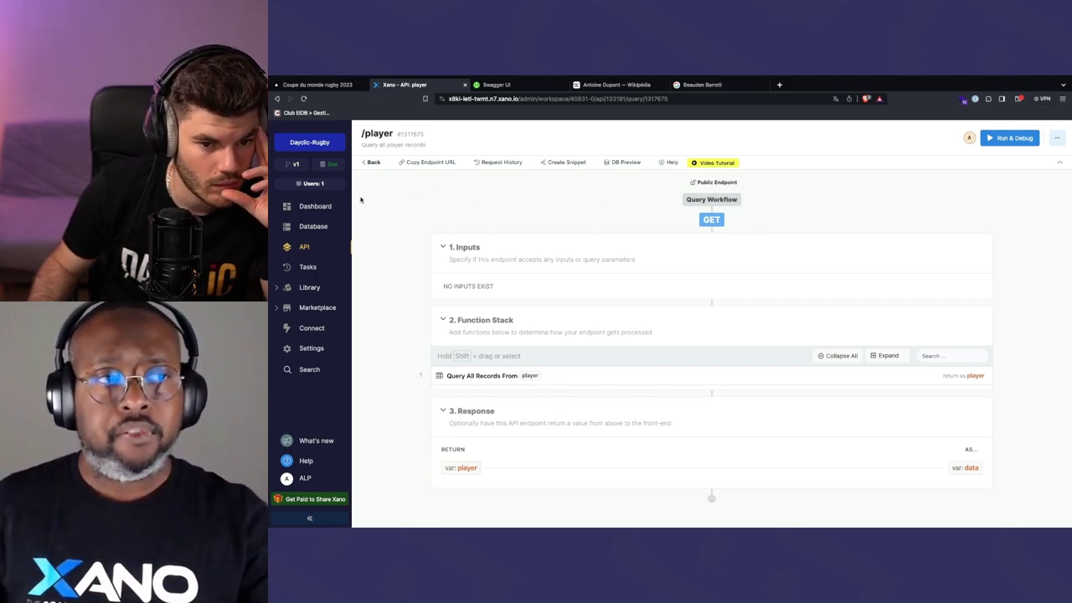
{"action": "left_click", "coordinate": [307, 248]}
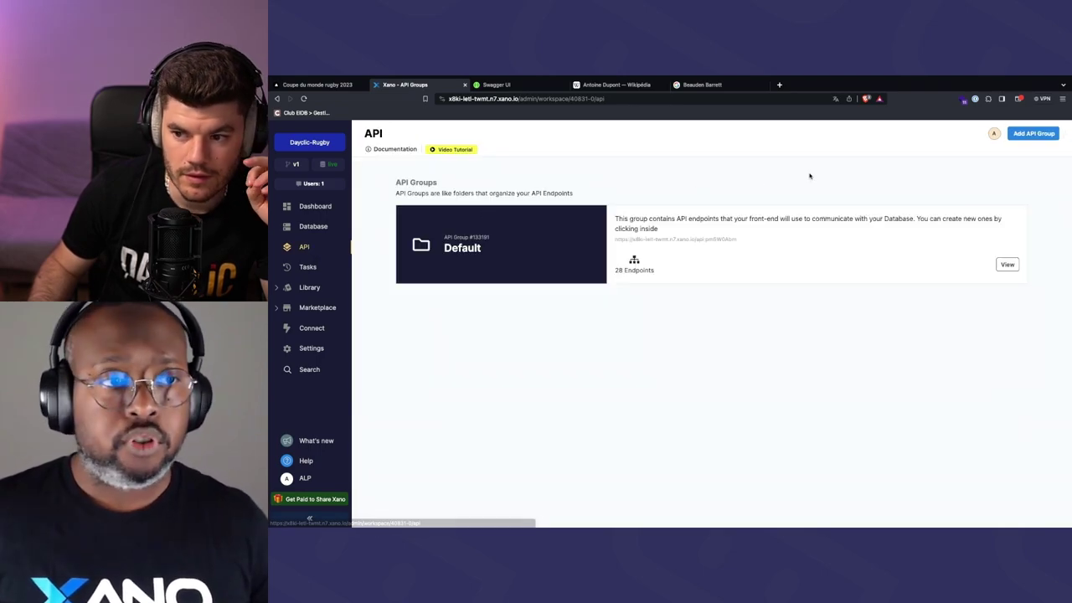
{"action": "left_click", "coordinate": [911, 243]}
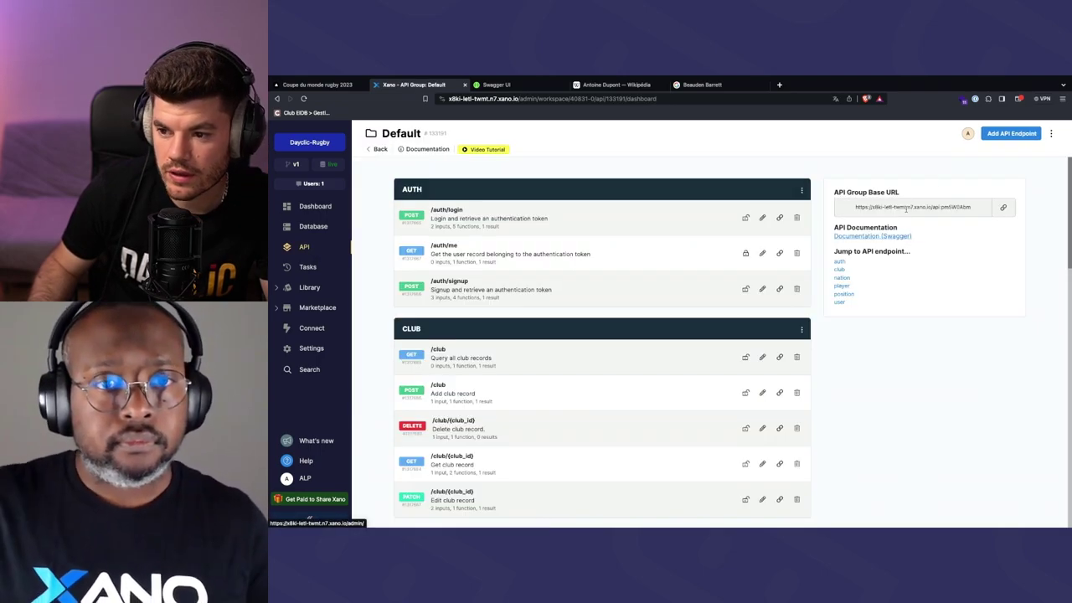
Review the types offered for a new API endpoint and the CRUD operations available for the player table
{"action": "left_click", "coordinate": [1000, 136]}
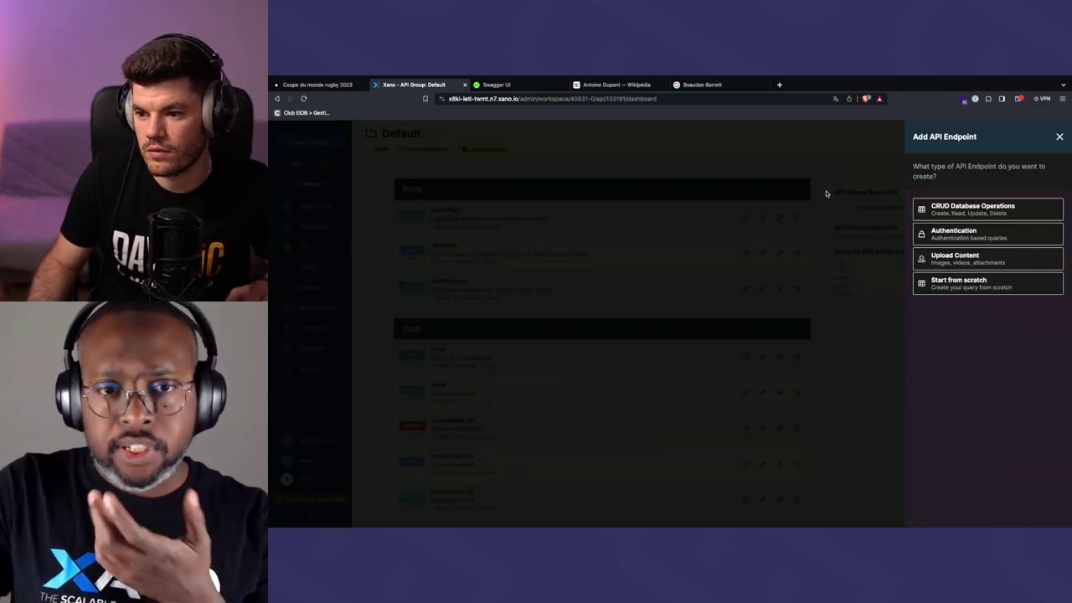
{"action": "left_click", "coordinate": [829, 189]}
{"action": "left_click", "coordinate": [1017, 135]}
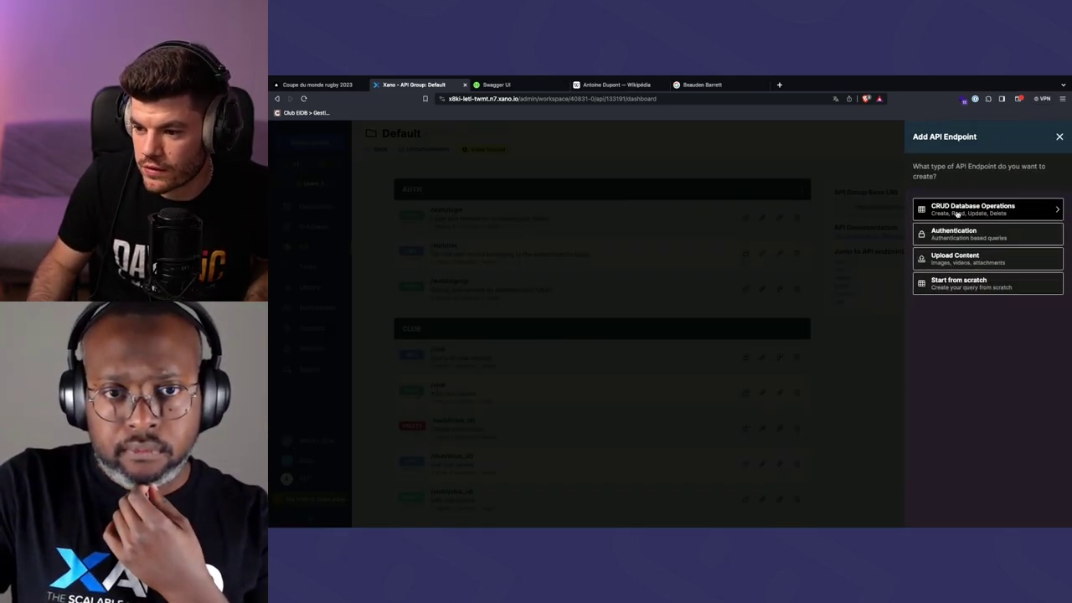
{"action": "key", "text": "Escape"}
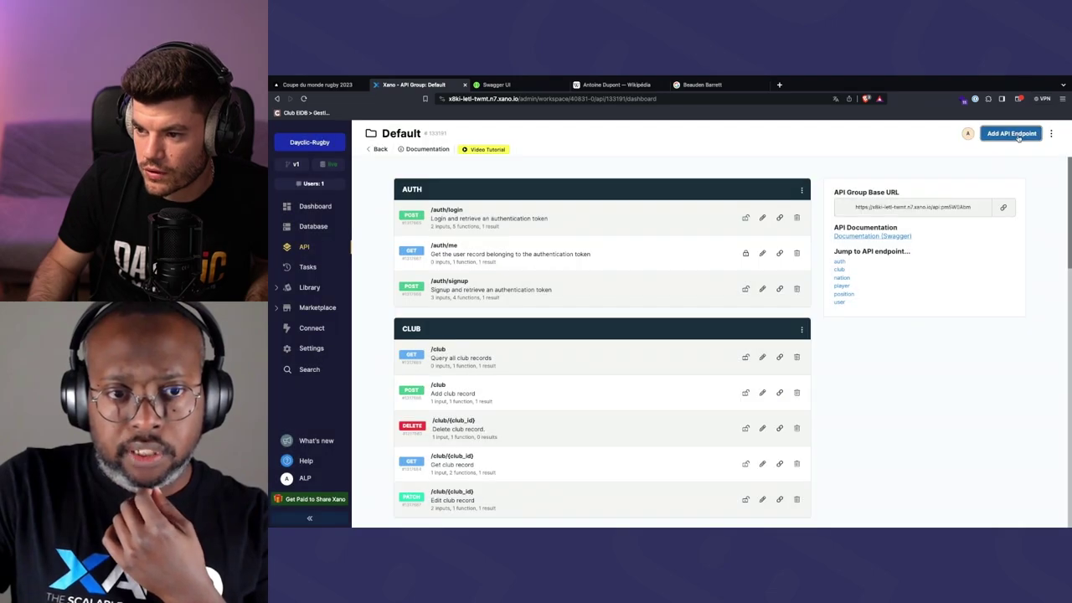
{"action": "left_click", "coordinate": [1017, 138]}
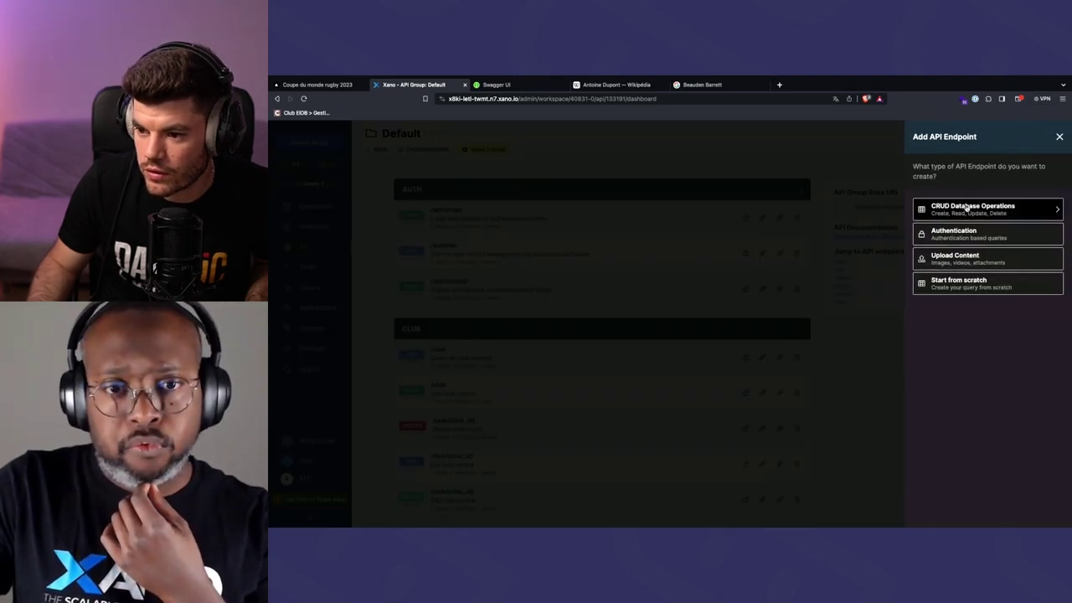
{"action": "left_click", "coordinate": [994, 215]}
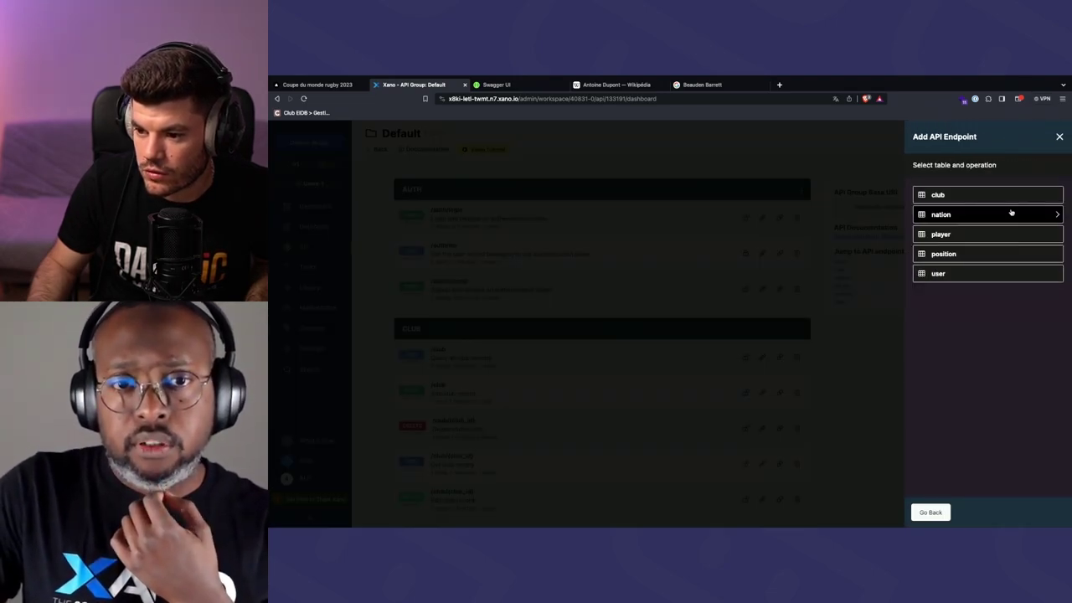
{"action": "left_click", "coordinate": [946, 234]}
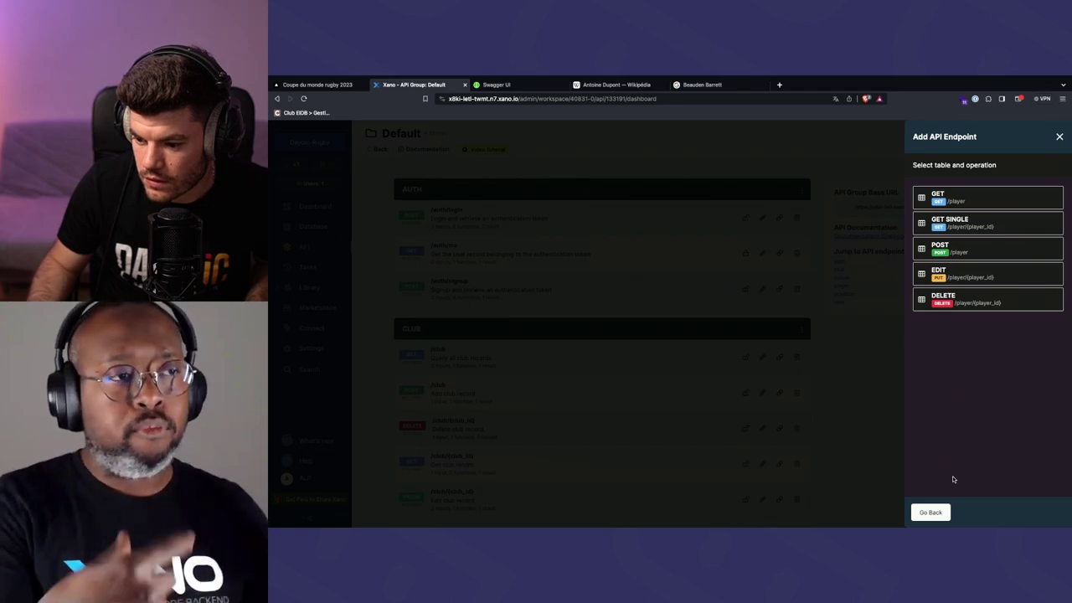
{"action": "left_click", "coordinate": [932, 512]}
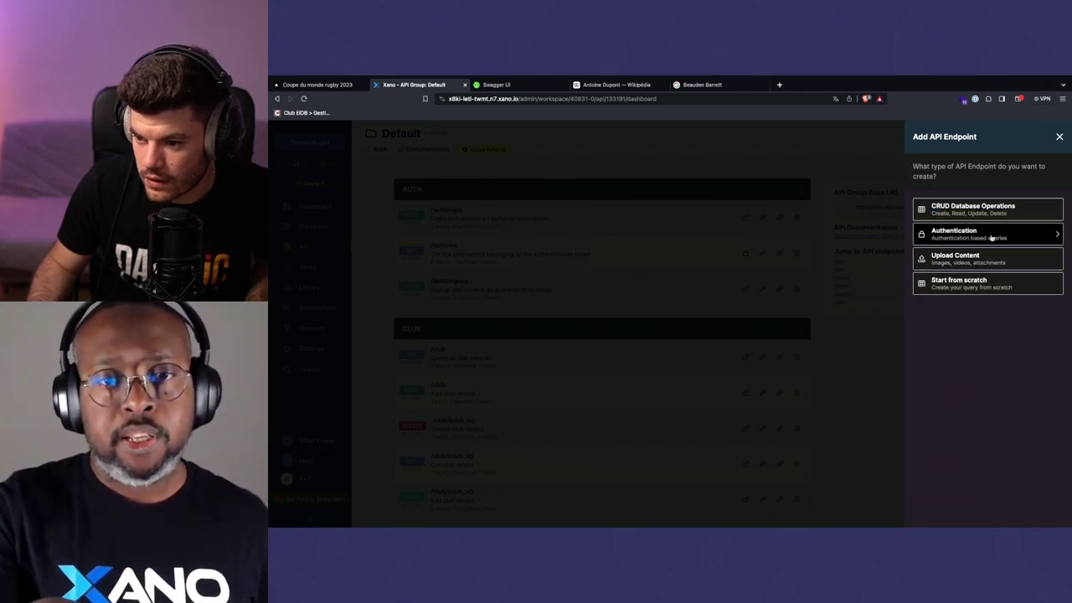
Create an endpoint from scratch named test with the GET verb and authentication disabled
{"action": "left_click", "coordinate": [986, 289]}
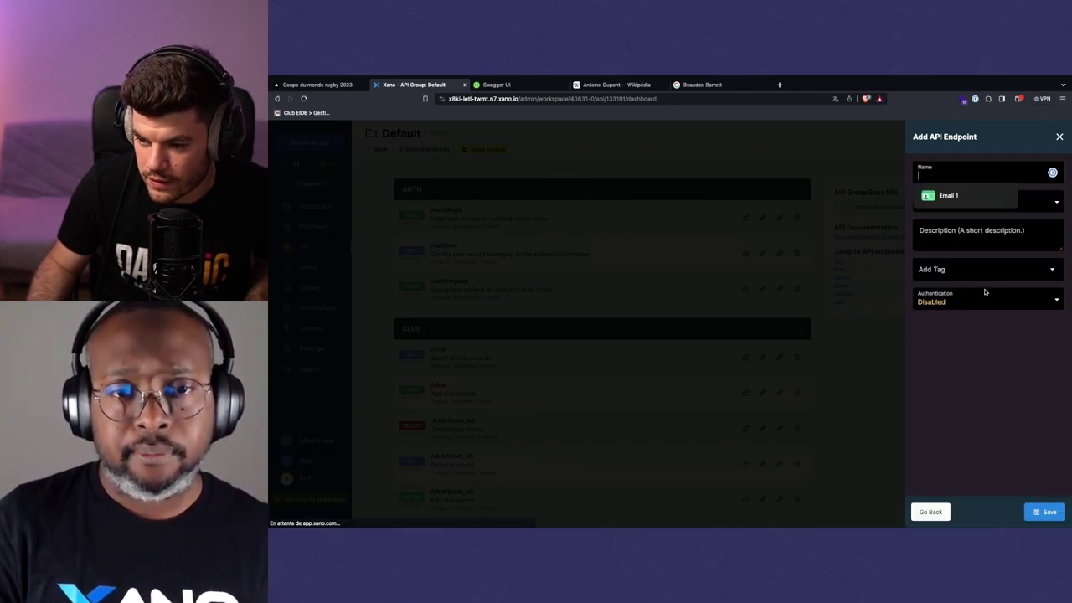
{"action": "type", "text": "test"}
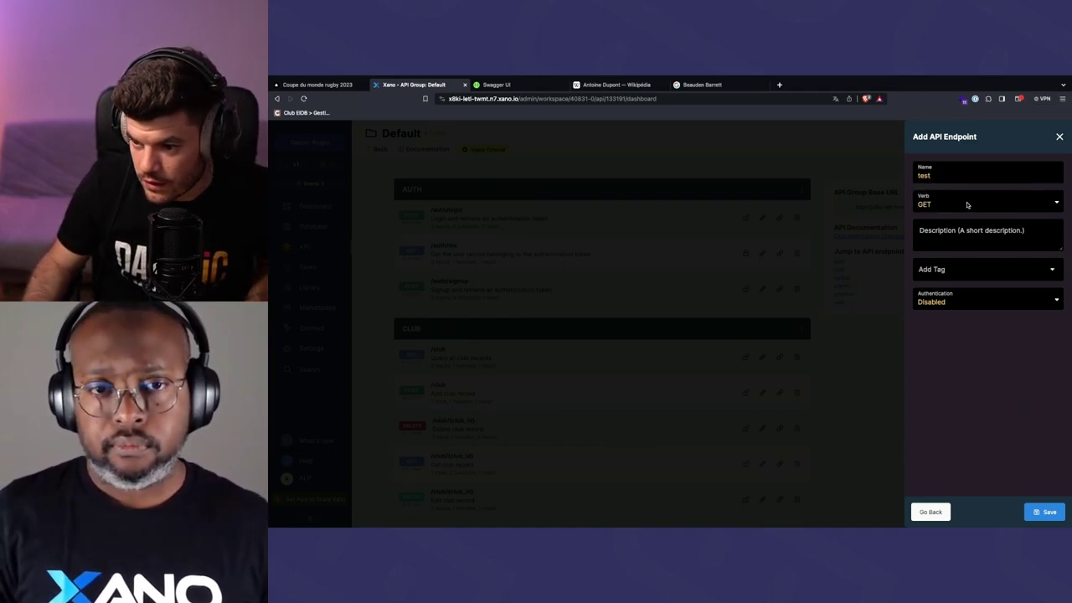
{"action": "left_click", "coordinate": [940, 205]}
{"action": "left_click", "coordinate": [940, 204]}
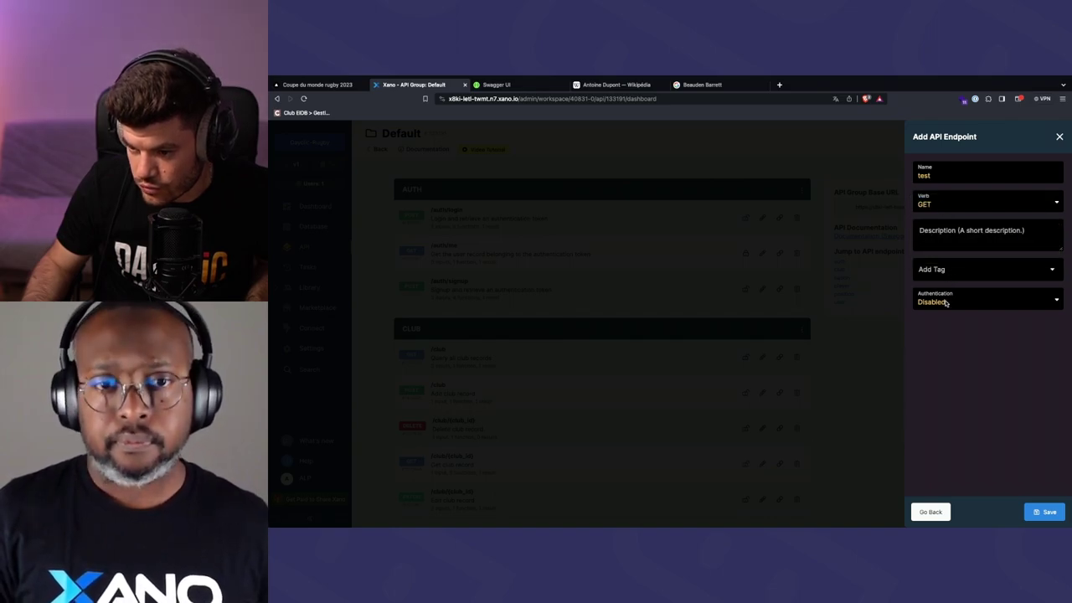
{"action": "left_click", "coordinate": [1045, 514]}
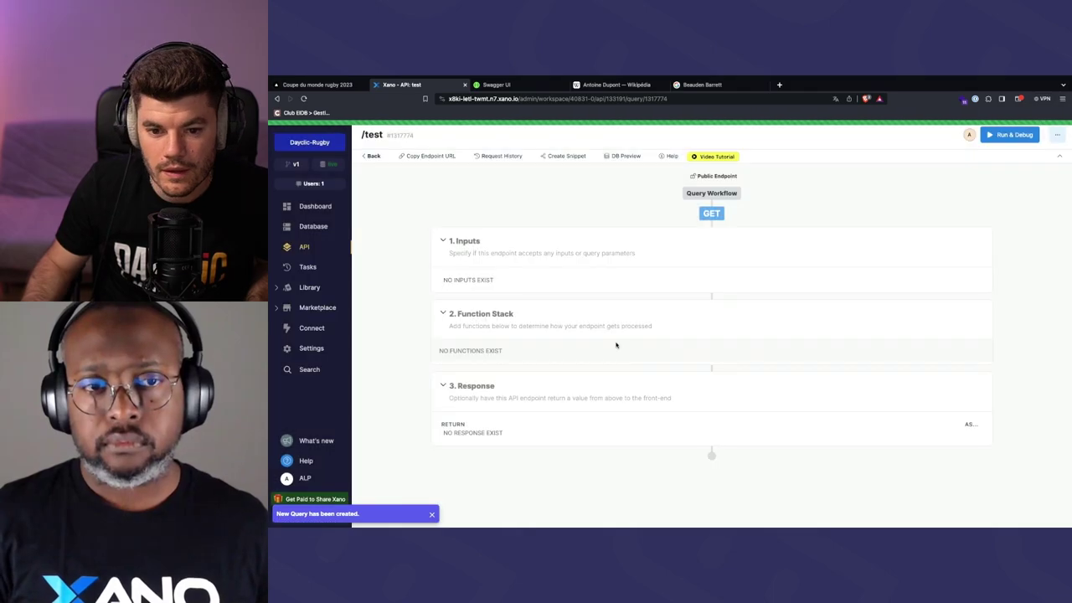
Add a Query All Records function on the player table to the /test endpoint's function stack
{"action": "mouse_move", "coordinate": [502, 256]}
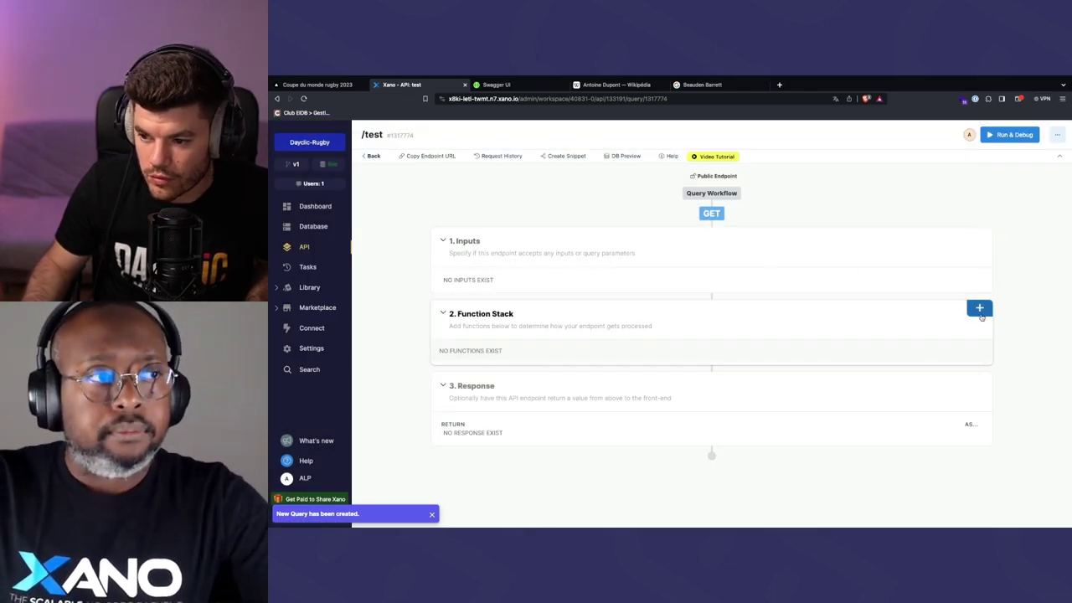
{"action": "left_click", "coordinate": [980, 311]}
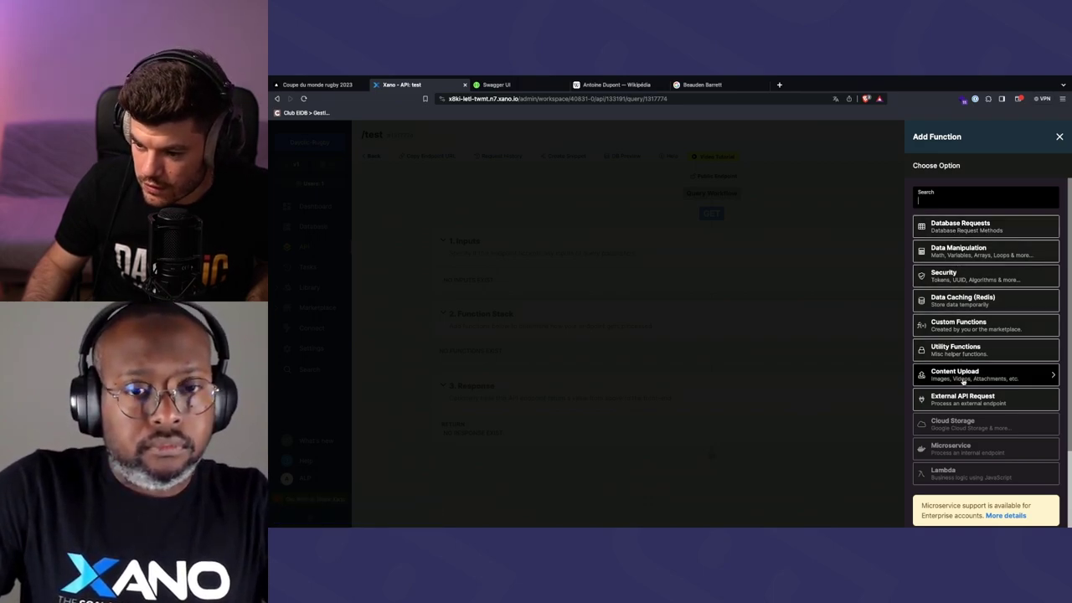
{"action": "left_click", "coordinate": [952, 230]}
{"action": "left_click", "coordinate": [989, 240]}
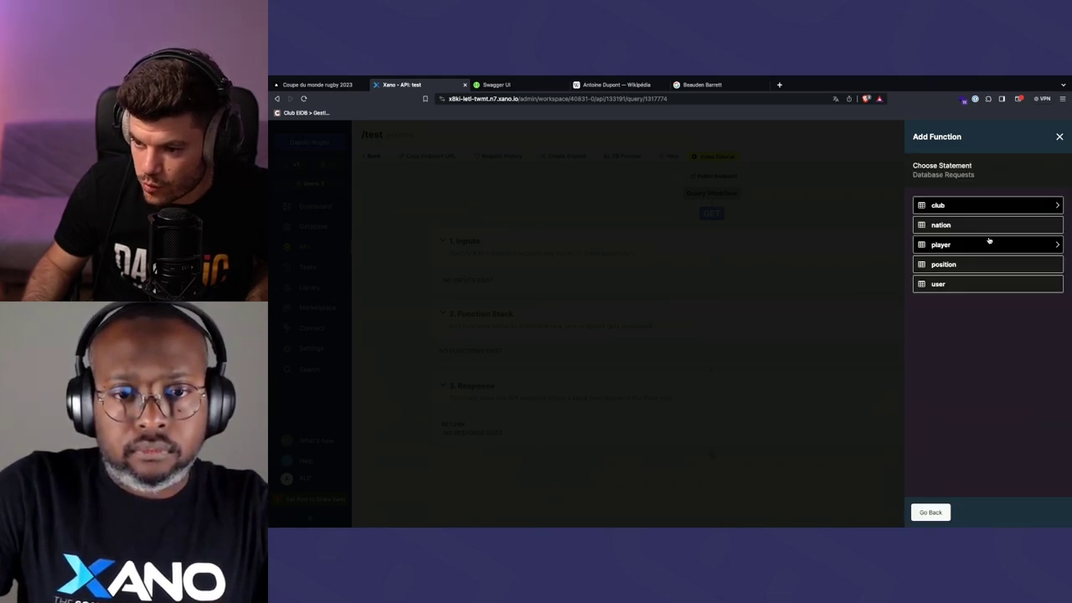
{"action": "left_click", "coordinate": [964, 242]}
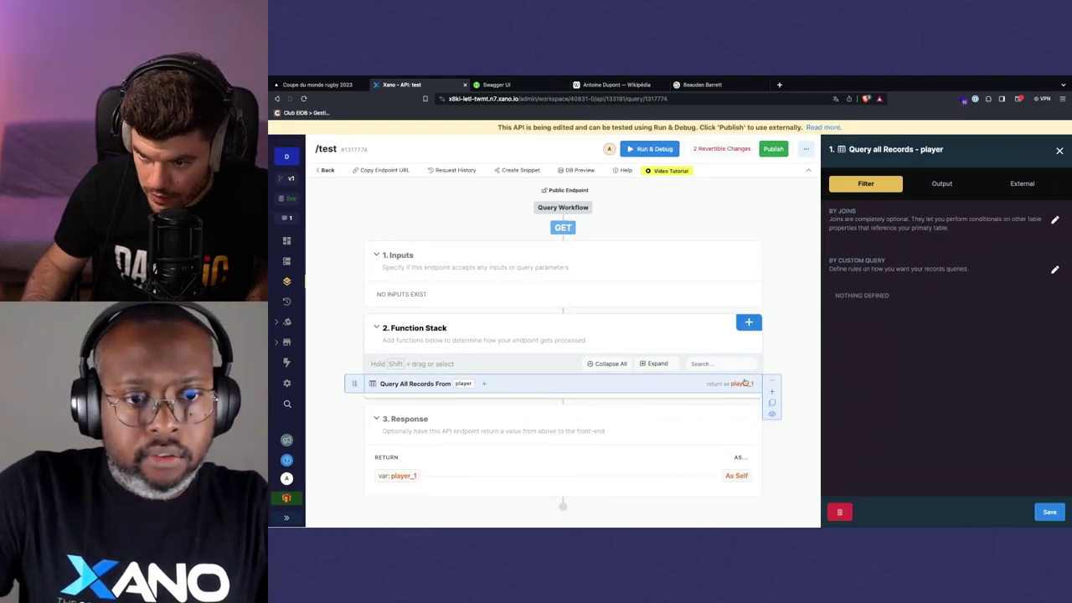
Review the Database Requests functions that can be added to the /test function stack
{"action": "left_click", "coordinate": [749, 322]}
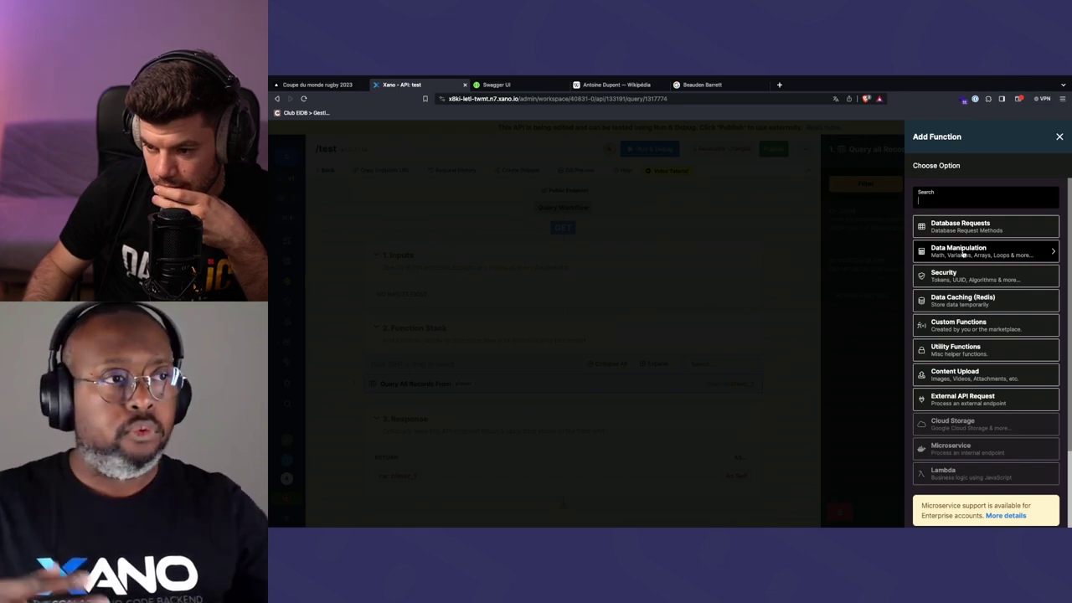
{"action": "left_click", "coordinate": [973, 229]}
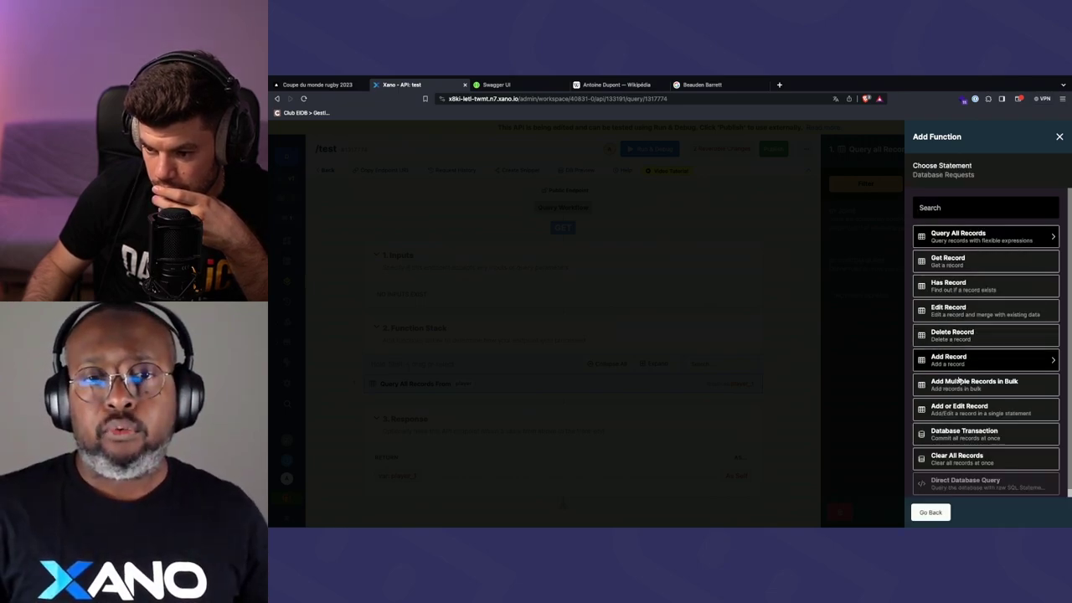
{"action": "scroll", "coordinate": [972, 356], "scroll_direction": "down", "scroll_amount": 1}
{"action": "scroll", "coordinate": [964, 360], "scroll_direction": "up", "scroll_amount": 1}
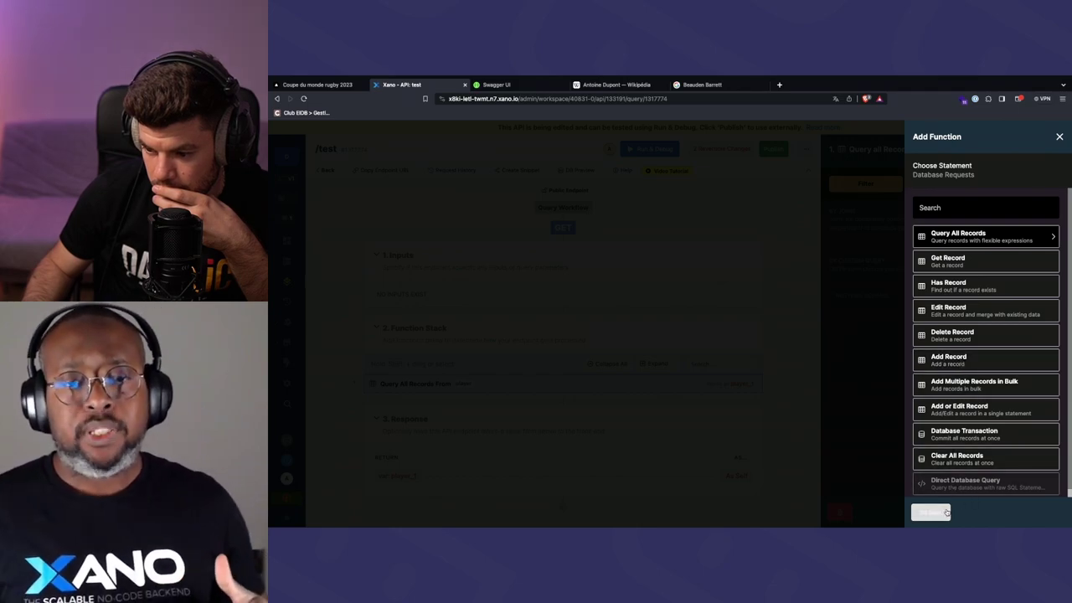
{"action": "left_click", "coordinate": [931, 512]}
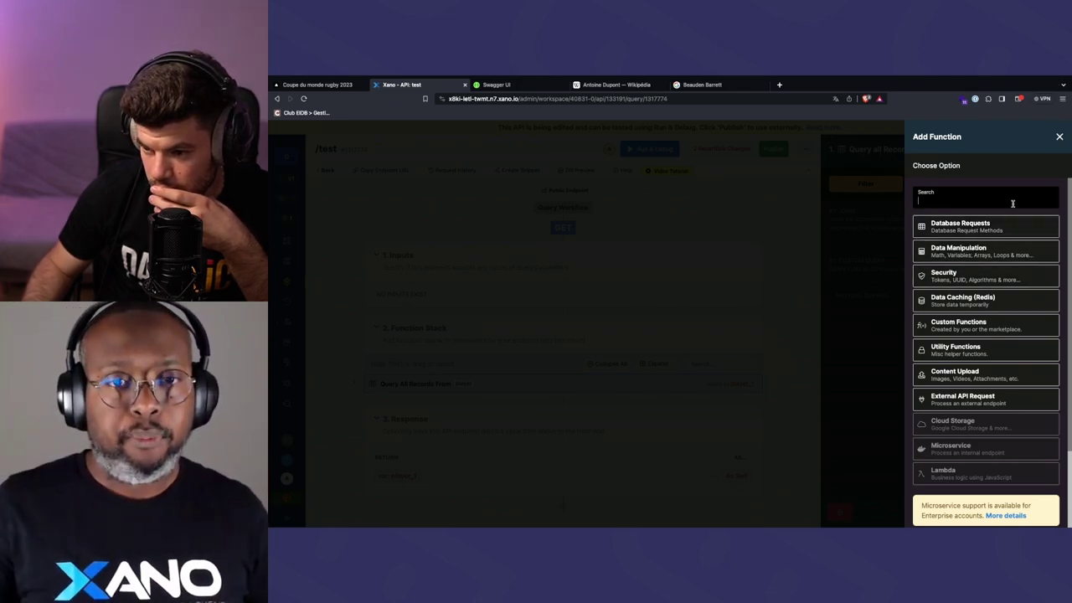
Add a Conditional function from the Data Manipulation category after the player query
{"action": "left_click", "coordinate": [1006, 250]}
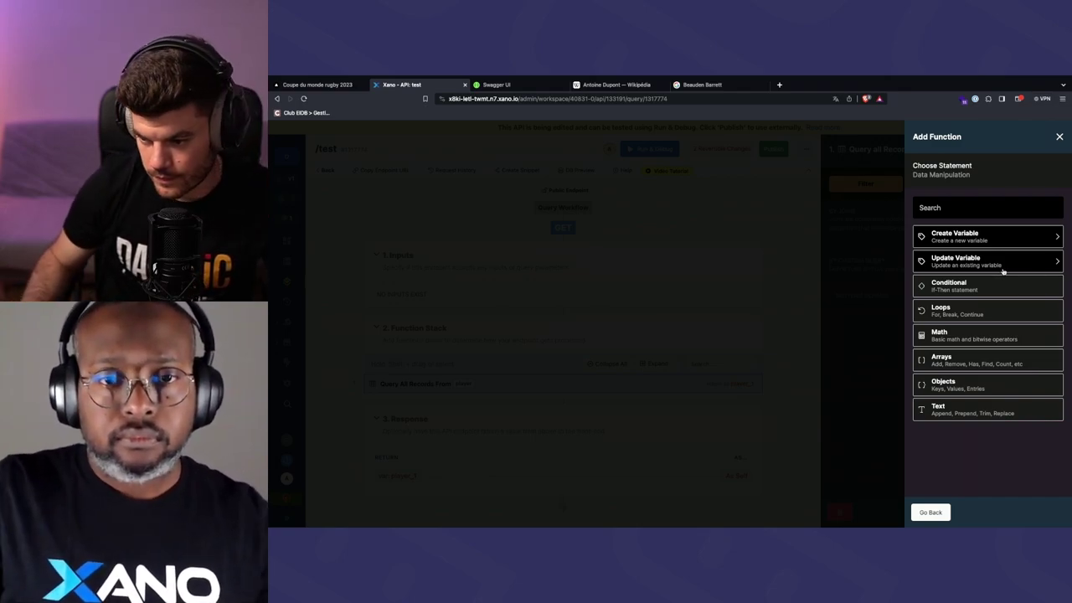
{"action": "left_click", "coordinate": [1004, 290]}
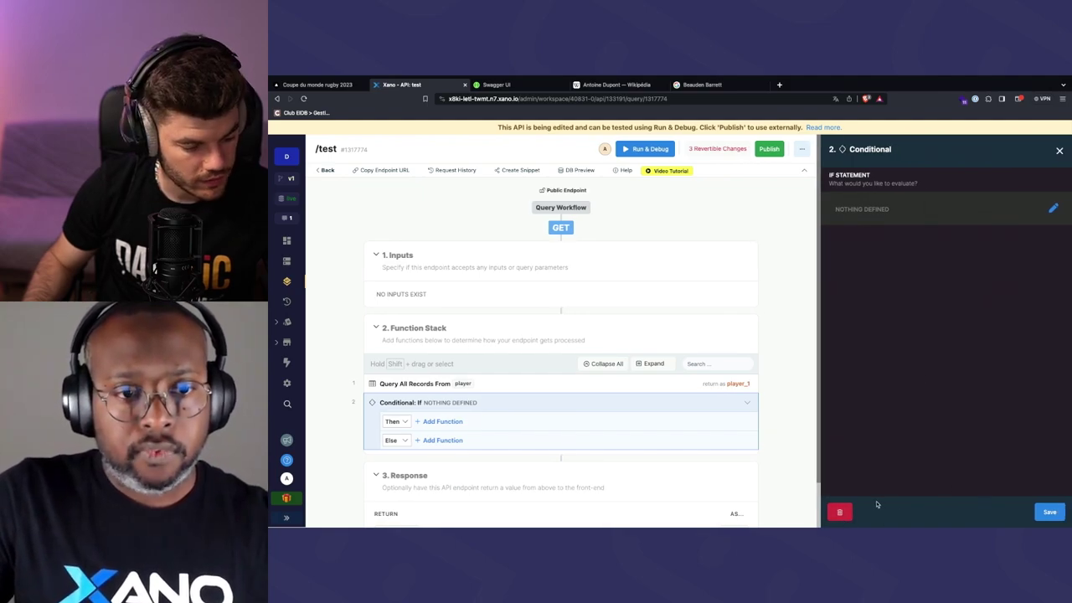
{"action": "left_click", "coordinate": [840, 513]}
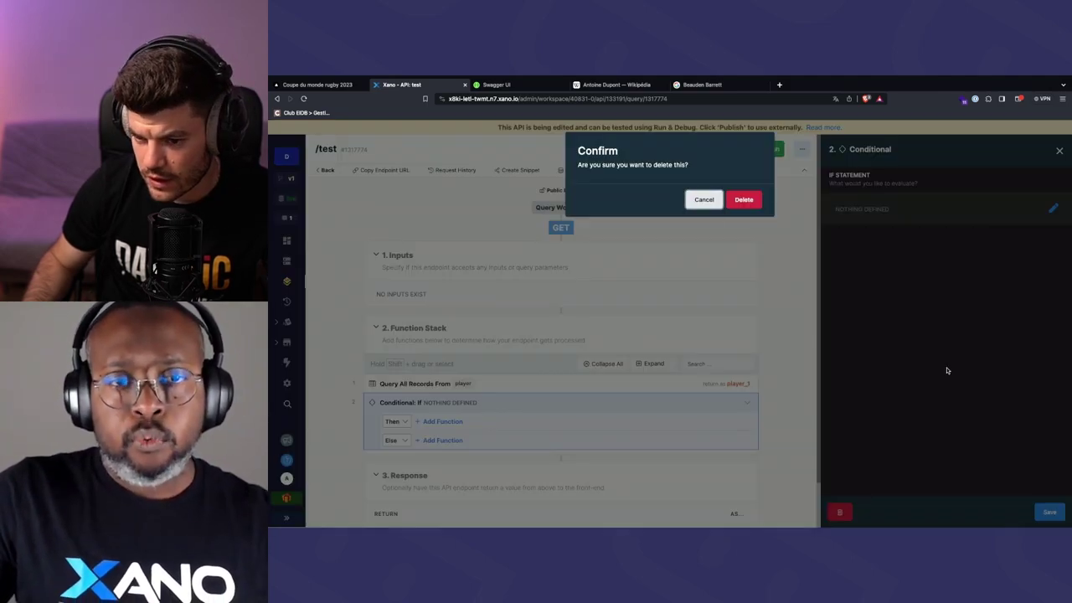
{"action": "left_click", "coordinate": [743, 202]}
Examine the Conditional's If expression editor, including its selectable variables, and the entry point for adding functions to its Then branch
{"action": "left_click", "coordinate": [1053, 210]}
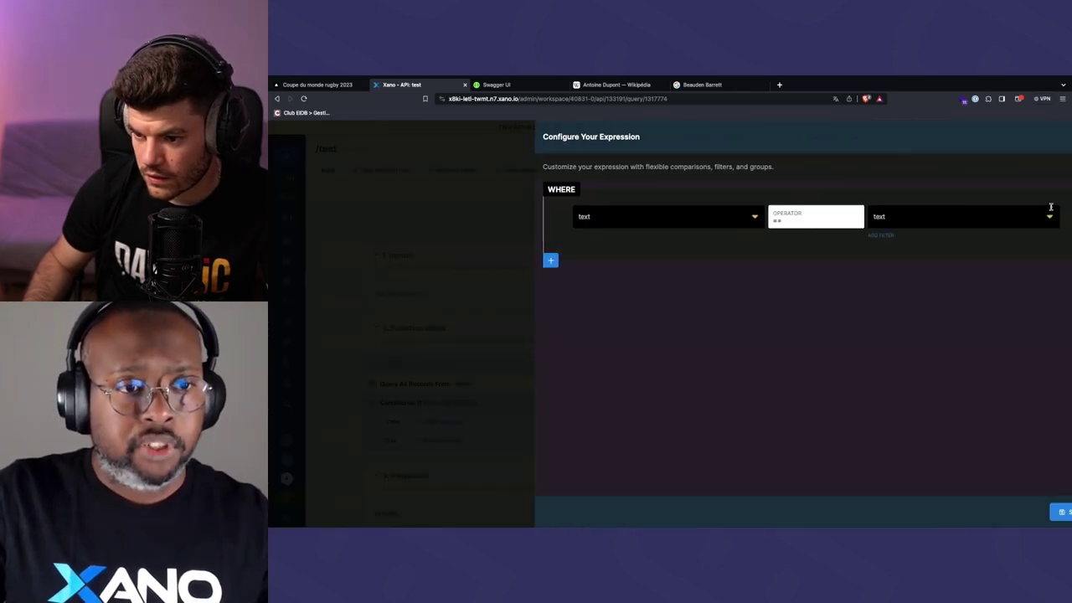
{"action": "left_click", "coordinate": [675, 218]}
{"action": "left_click", "coordinate": [886, 345]}
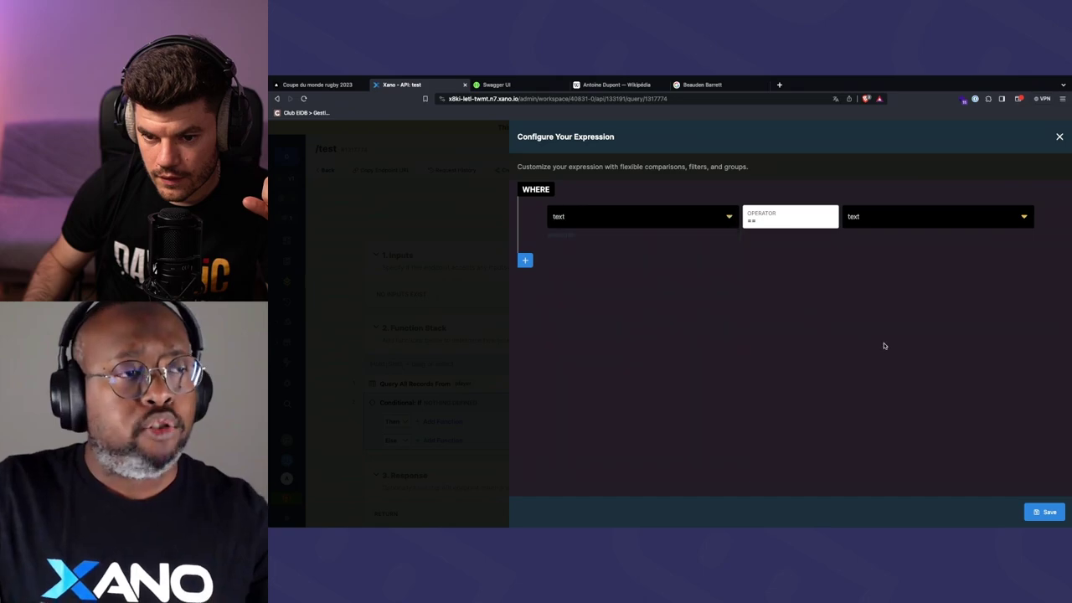
{"action": "left_click", "coordinate": [697, 218]}
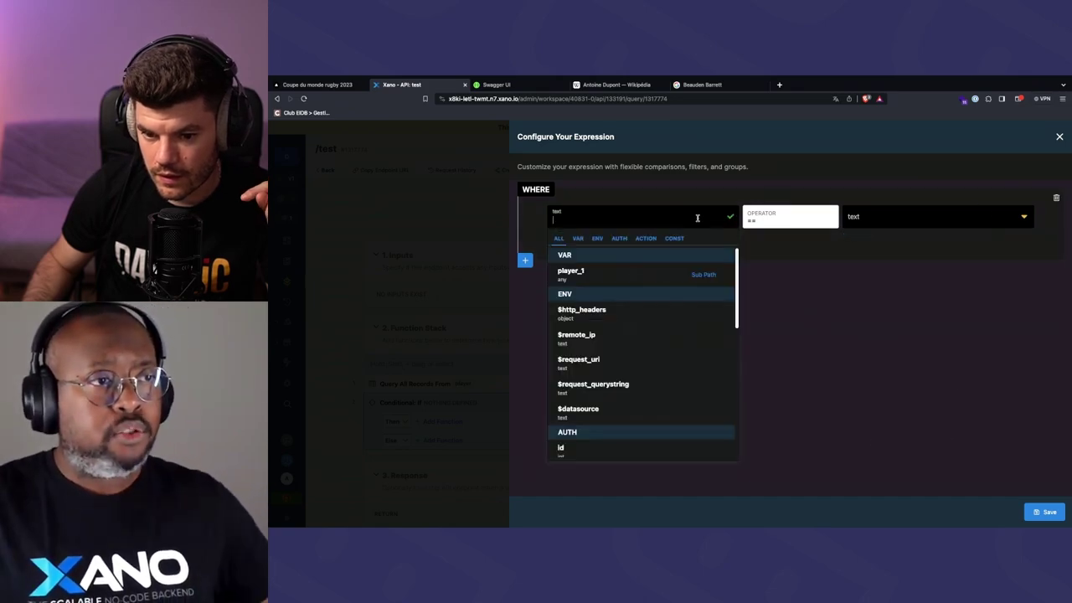
{"action": "left_click", "coordinate": [866, 335]}
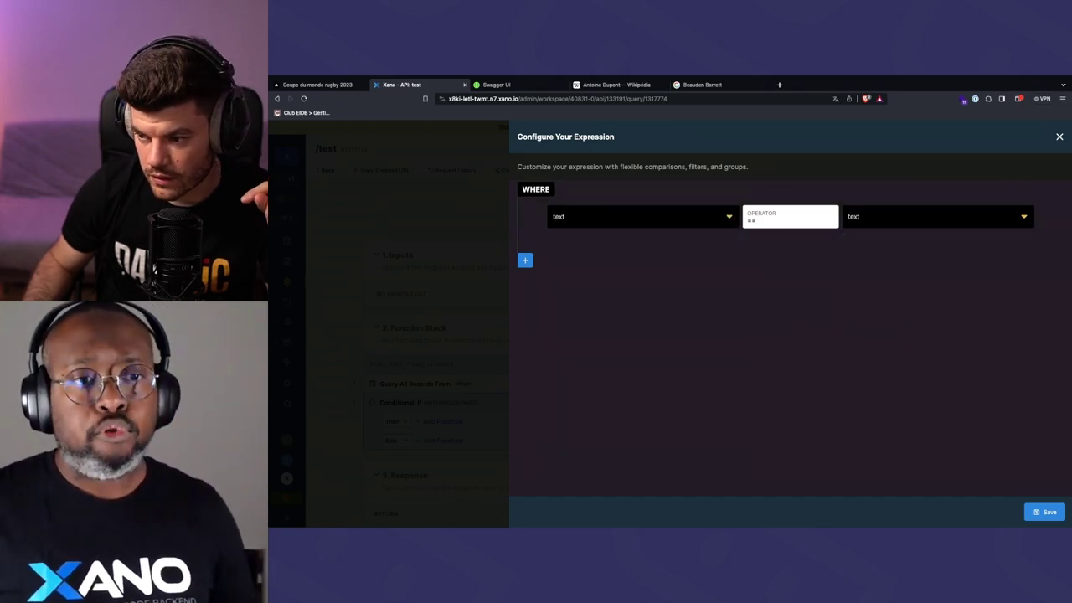
{"action": "left_click", "coordinate": [1060, 137]}
{"action": "left_click", "coordinate": [1060, 147]}
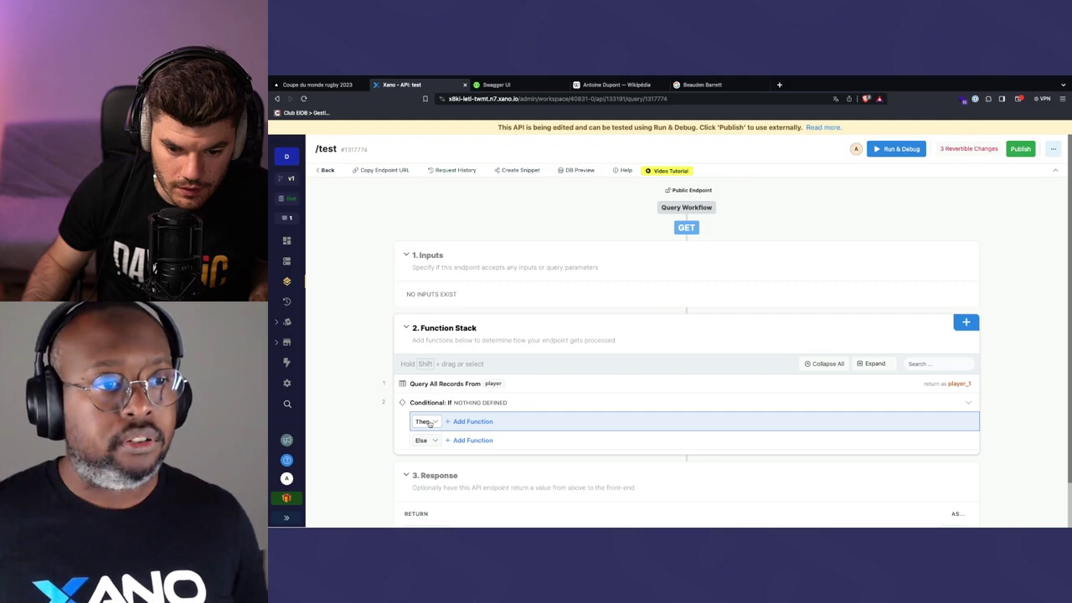
{"action": "left_click", "coordinate": [472, 422]}
{"action": "key", "text": "Escape"}
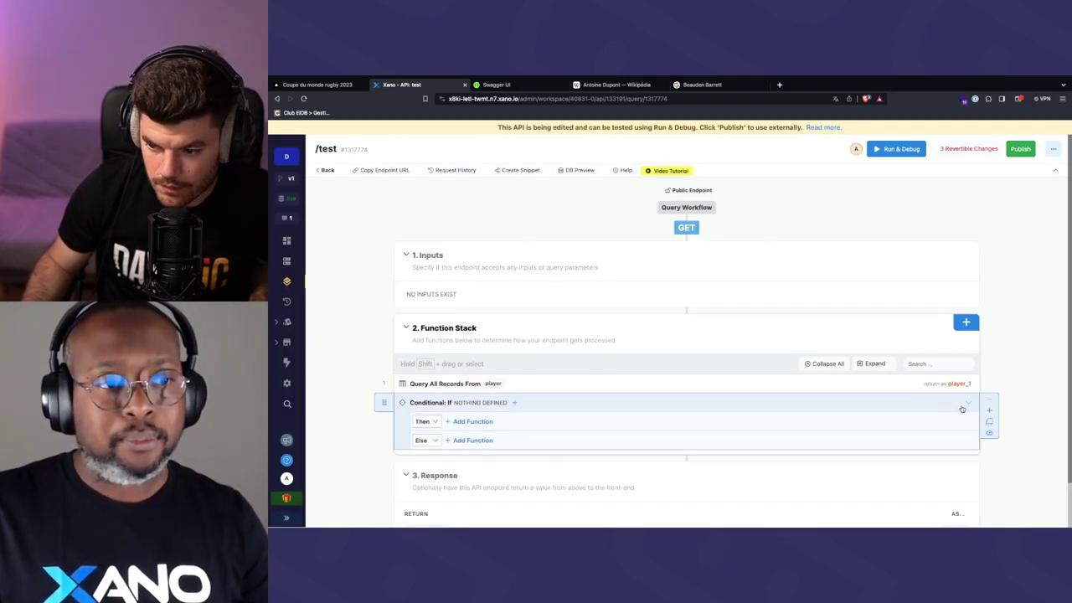
Check the filter settings of the player query and collapse the Inputs section
{"action": "left_click", "coordinate": [904, 385]}
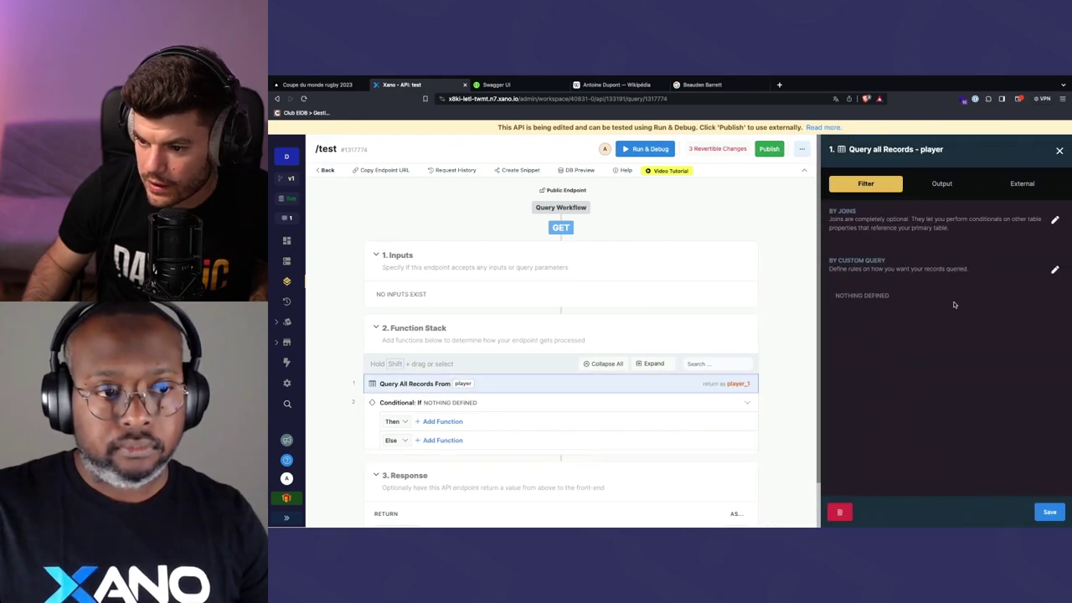
{"action": "left_click", "coordinate": [720, 255]}
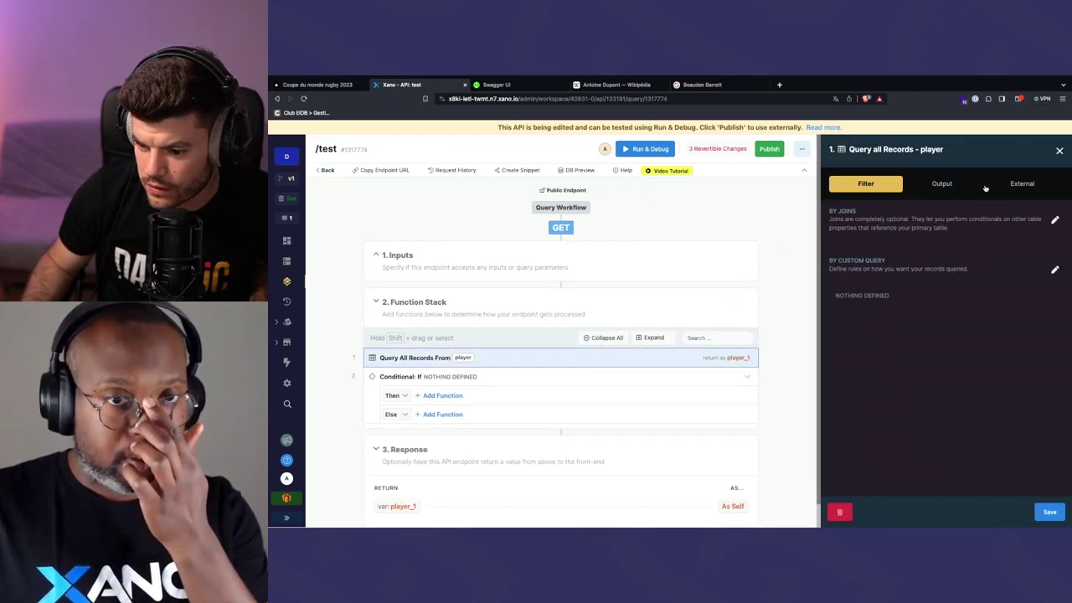
{"action": "left_click", "coordinate": [1060, 150]}
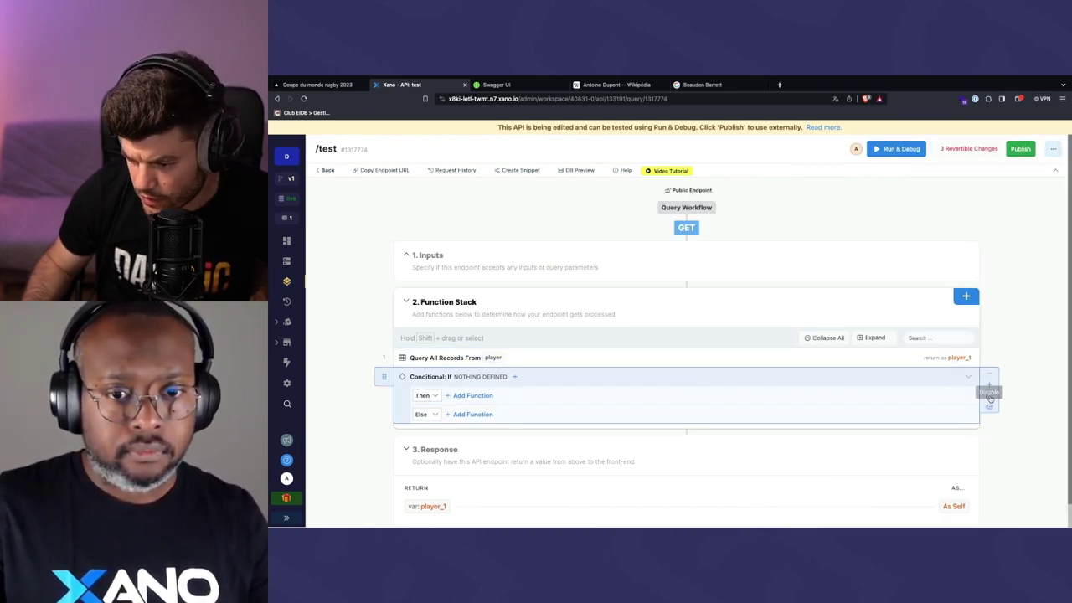
Disable the Conditional function in the stack and enable it again
{"action": "left_click", "coordinate": [988, 409]}
{"action": "left_click", "coordinate": [988, 410]}
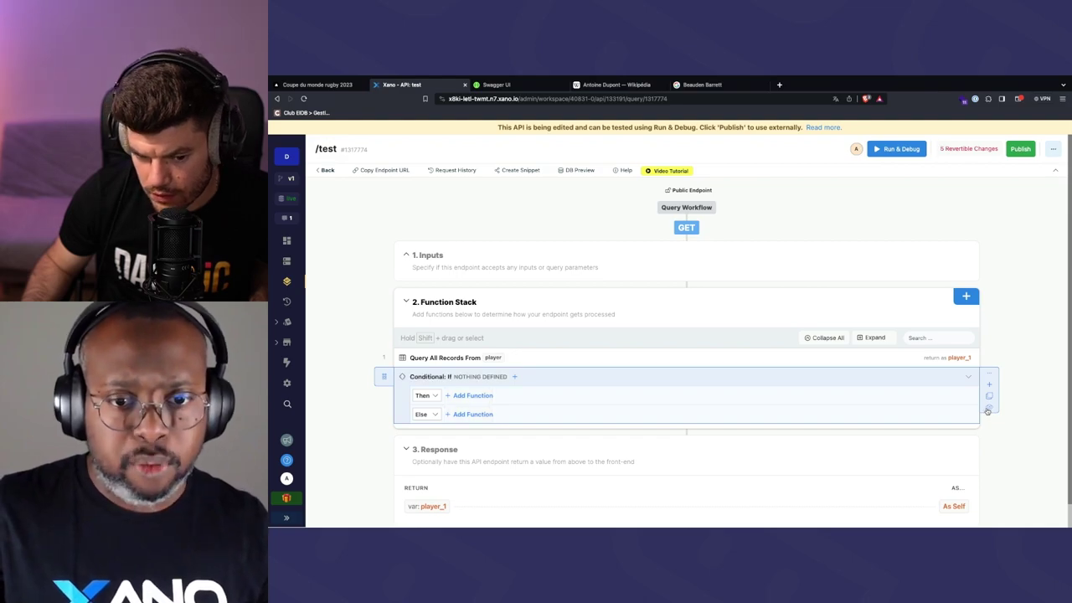
{"action": "left_click_drag", "start_coordinate": [381, 373], "coordinate": [404, 379]}
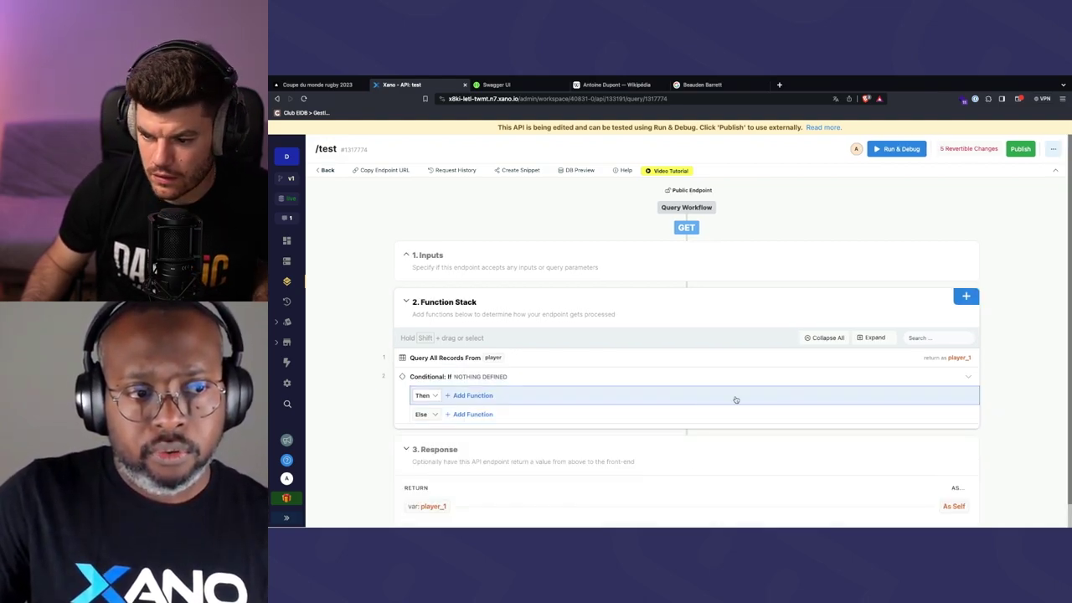
Delete the Conditional function from the /test function stack
{"action": "left_click", "coordinate": [988, 377]}
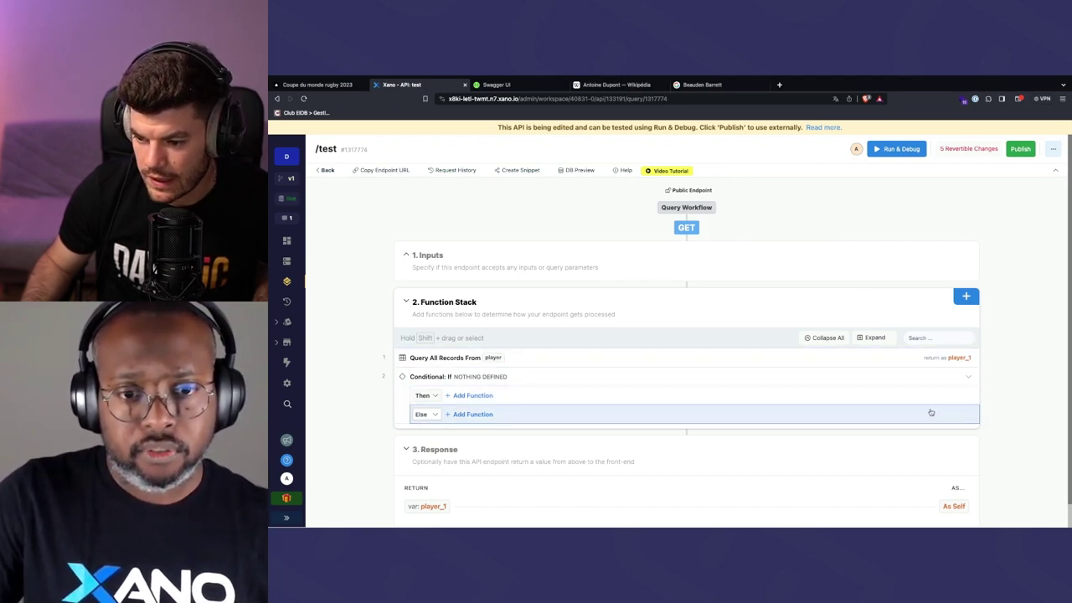
{"action": "left_click", "coordinate": [993, 374]}
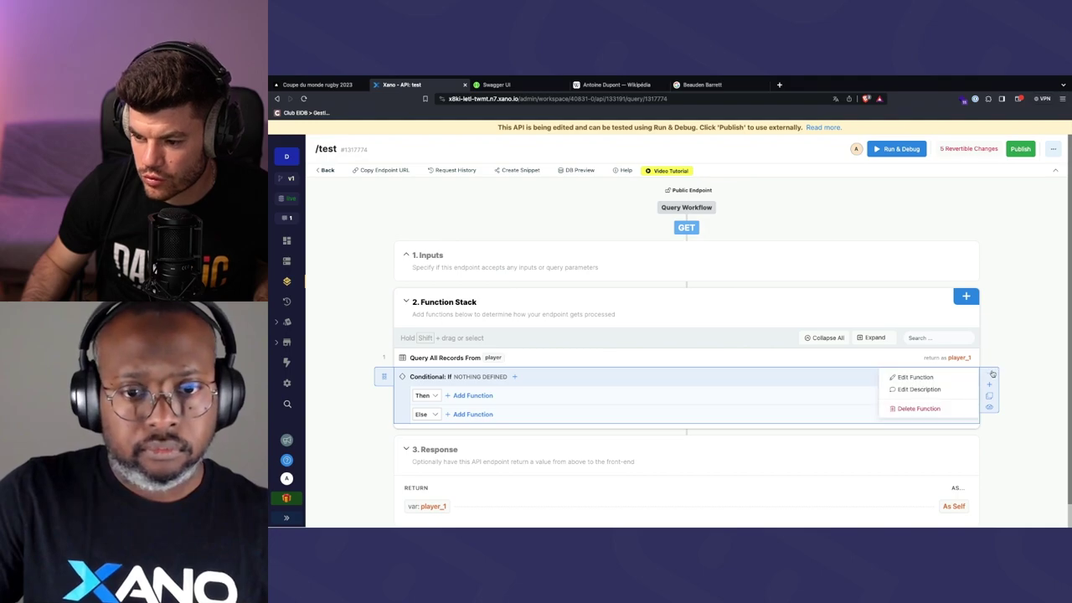
{"action": "left_click", "coordinate": [921, 408]}
{"action": "left_click", "coordinate": [744, 200]}
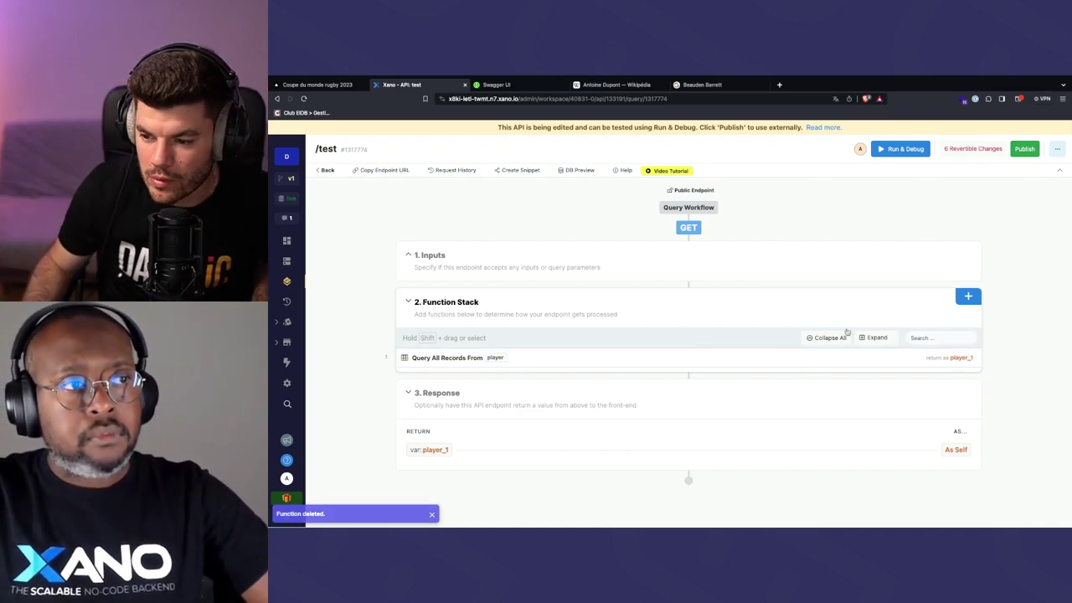
Review the Security functions that can be inserted after the player query
{"action": "left_click", "coordinate": [991, 368]}
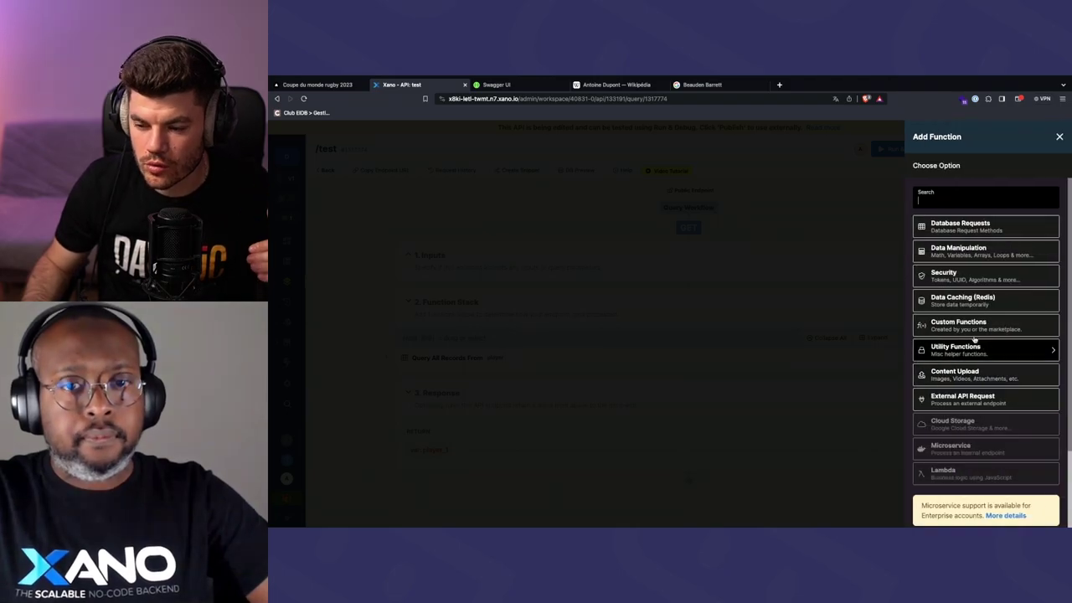
{"action": "left_click", "coordinate": [779, 356]}
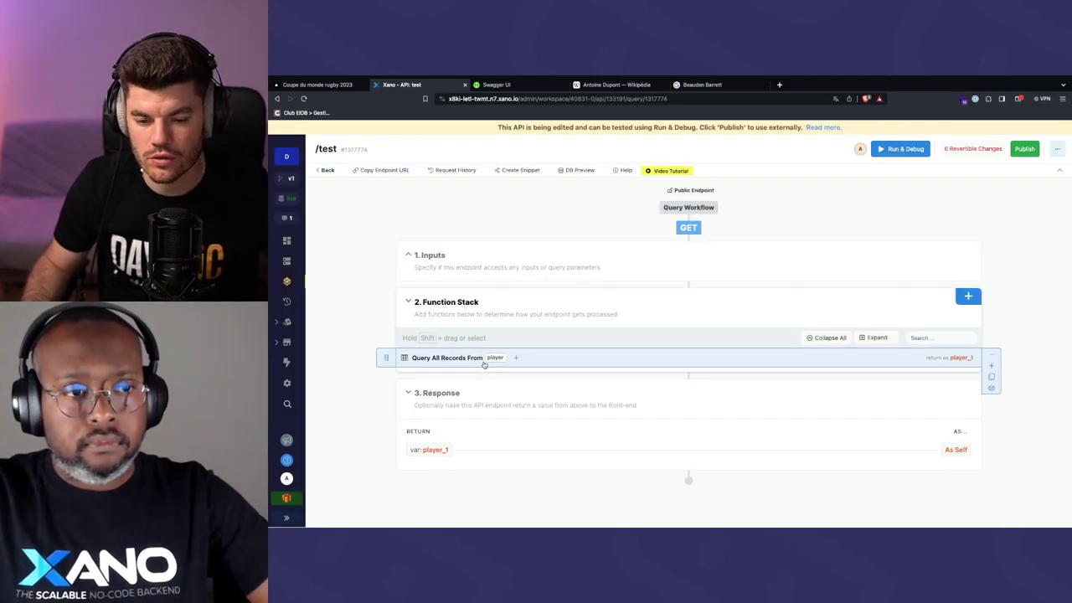
{"action": "left_click", "coordinate": [992, 366]}
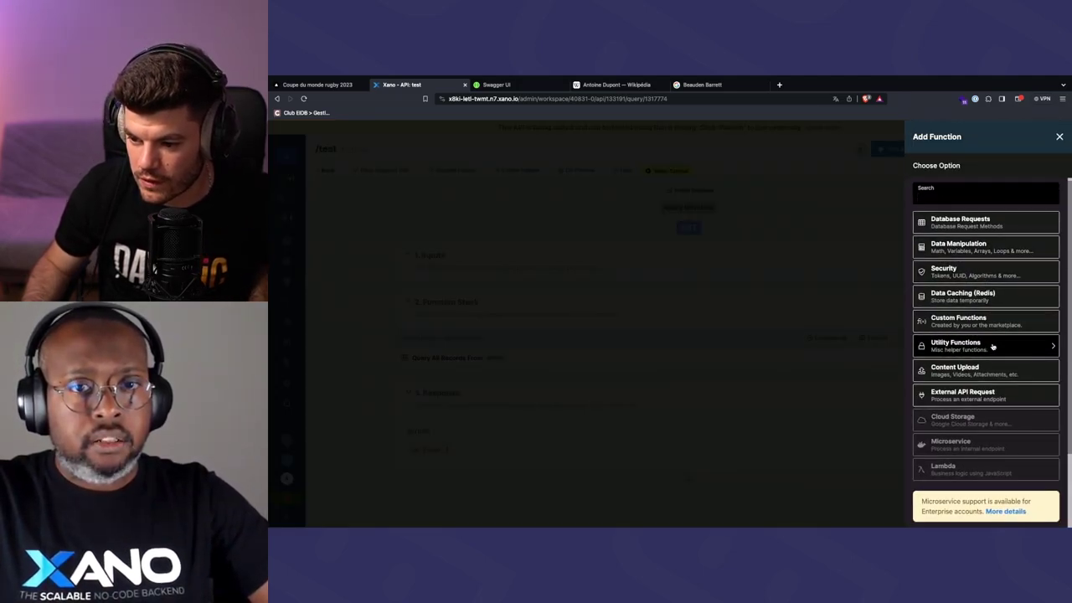
{"action": "left_click", "coordinate": [986, 273]}
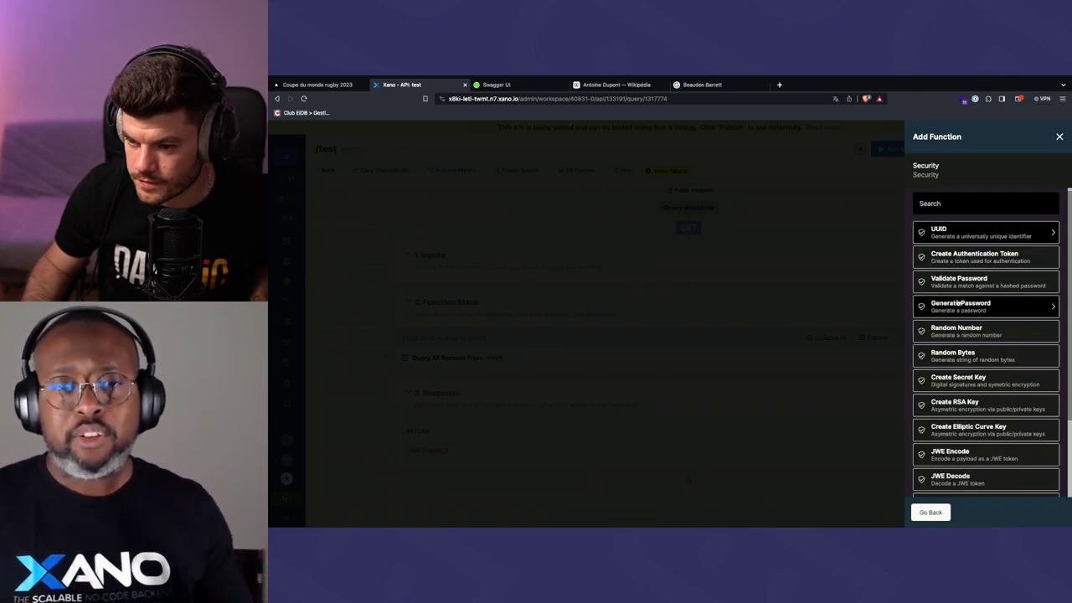
{"action": "scroll", "coordinate": [965, 324], "scroll_direction": "down", "scroll_amount": 1}
{"action": "left_click", "coordinate": [932, 509]}
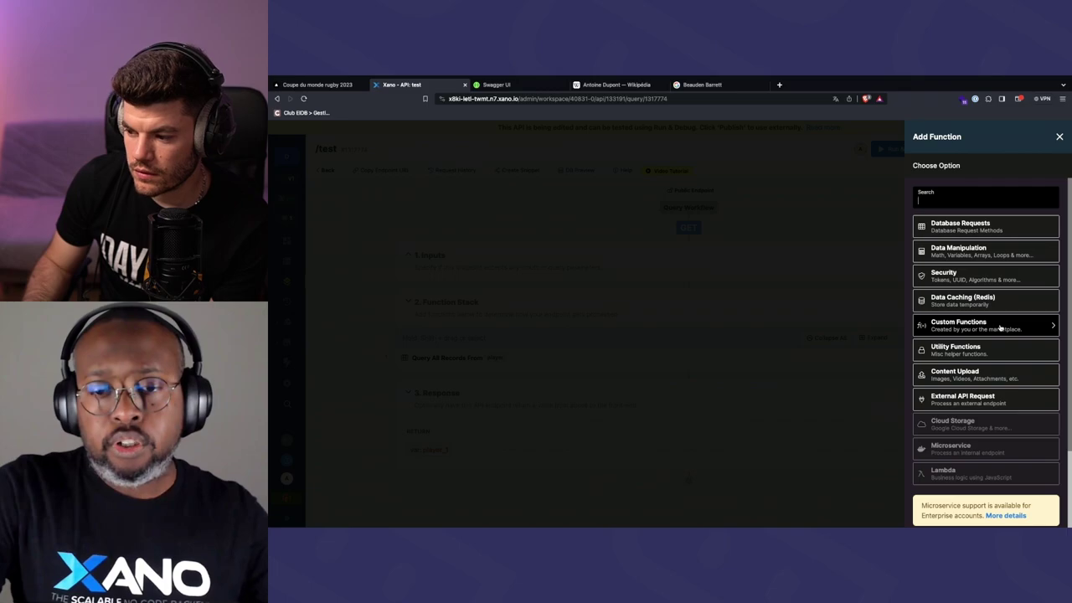
Try to add a custom function after the player query
{"action": "left_click", "coordinate": [999, 327]}
{"action": "left_click", "coordinate": [996, 277]}
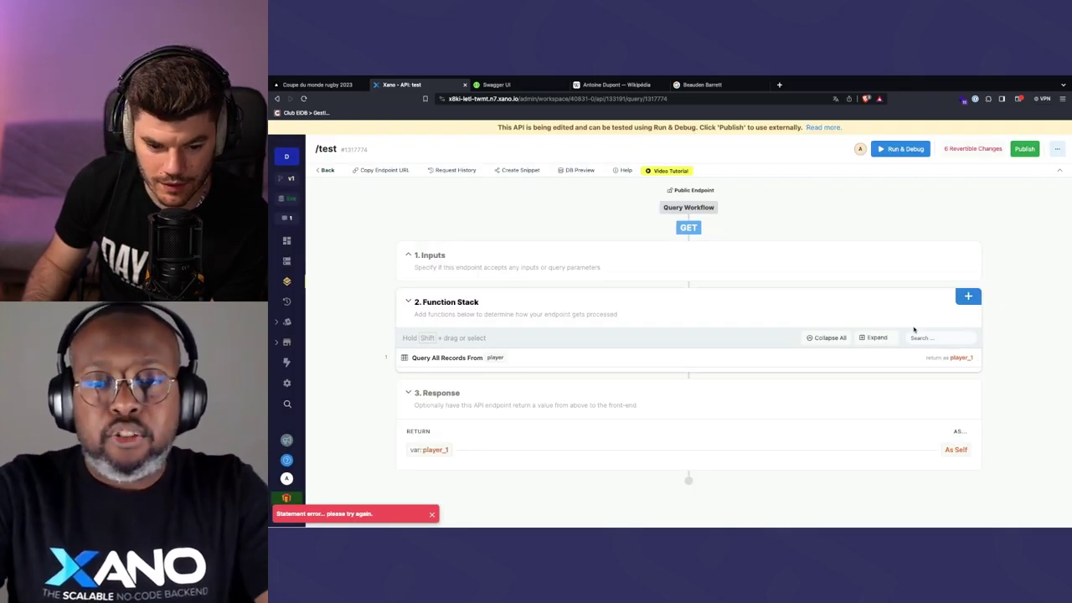
Examine the remaining function categories, including External API Request, Cloud Storage, Microservice and Lambda, with their availability notes
{"action": "left_click", "coordinate": [990, 362]}
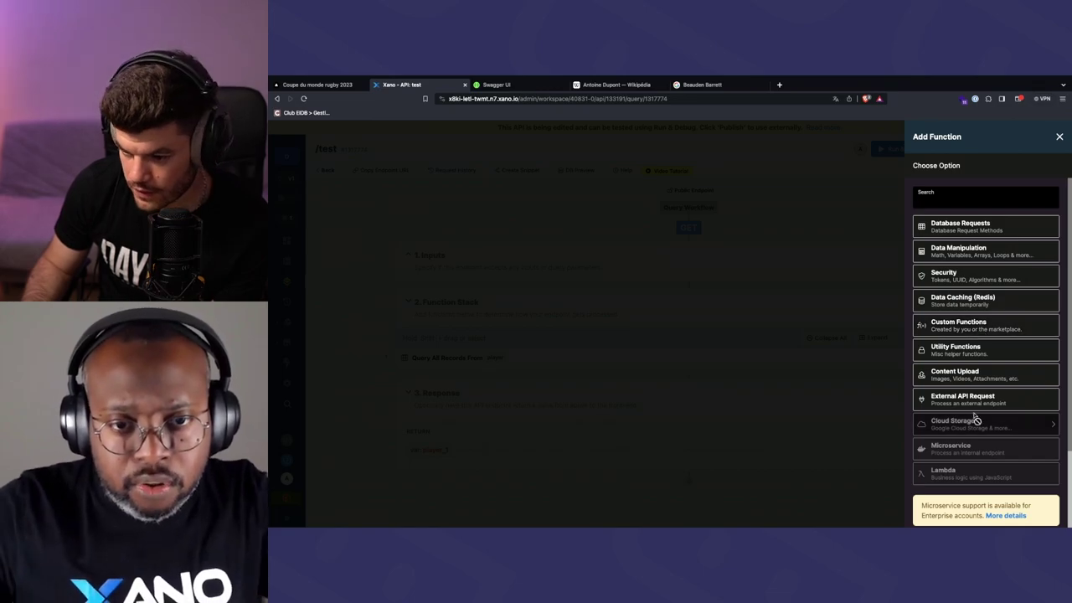
{"action": "scroll", "coordinate": [971, 479], "scroll_direction": "down", "scroll_amount": 1}
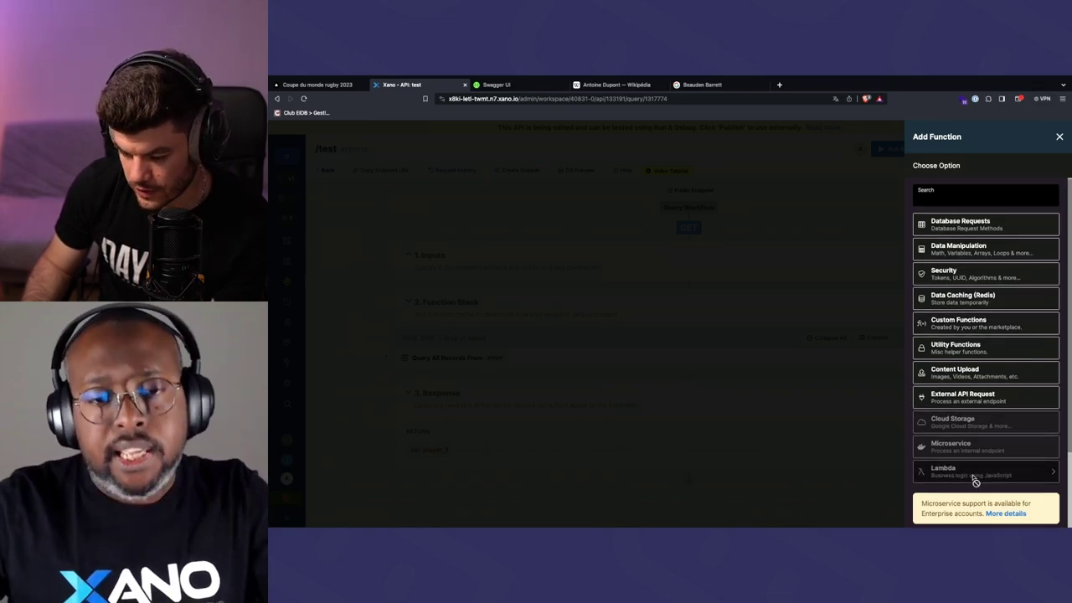
{"action": "scroll", "coordinate": [976, 482], "scroll_direction": "down", "scroll_amount": 2}
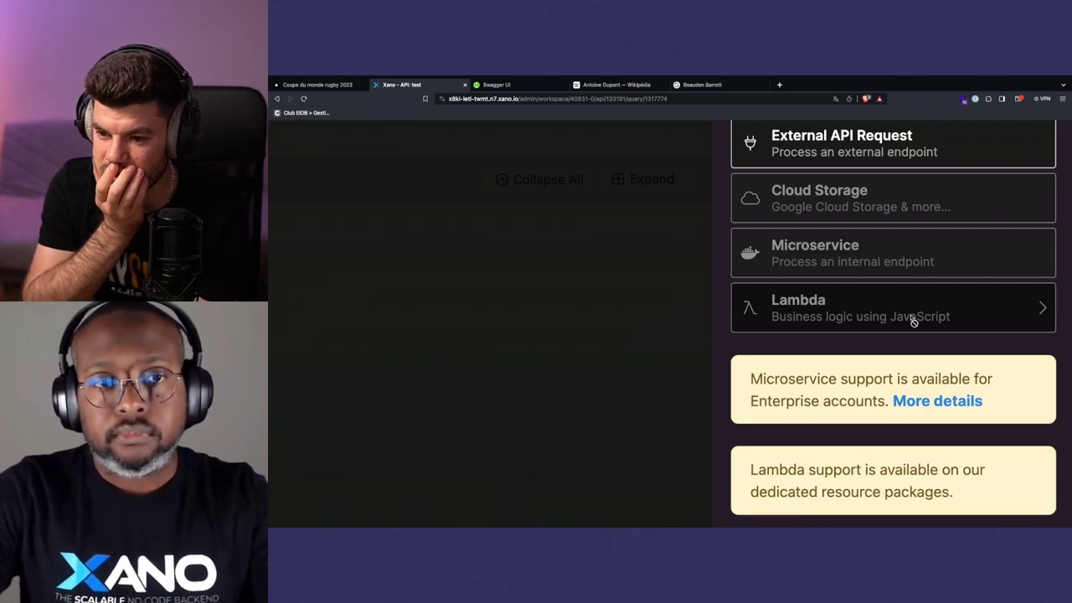
{"action": "key", "text": "ctrl+minus"}
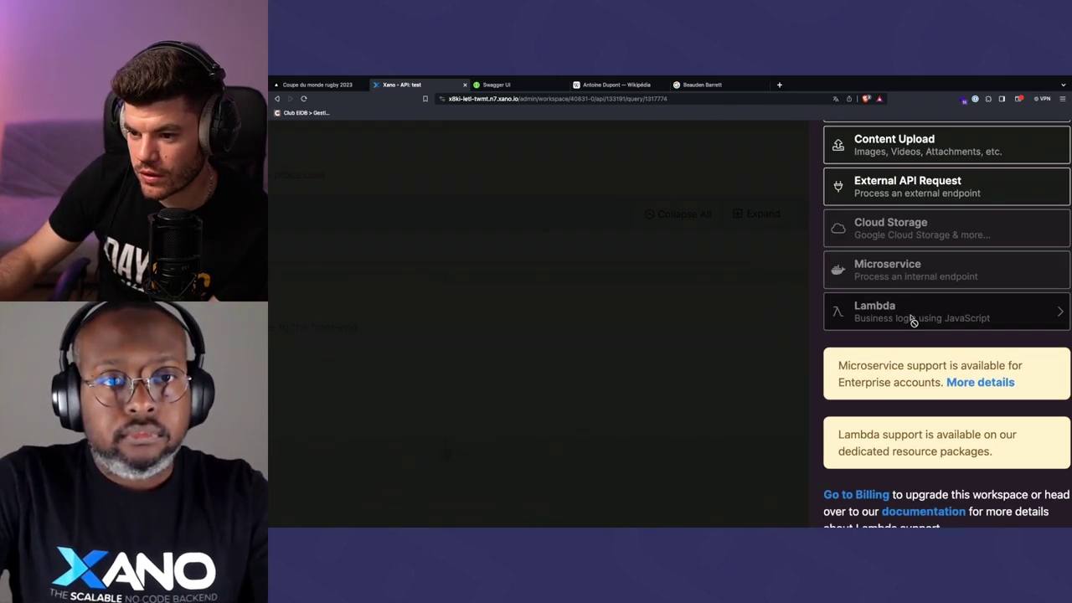
{"action": "key", "text": "ctrl+minus"}
{"action": "key", "text": "ctrl+minus"}
{"action": "key", "text": "ctrl+minus"}
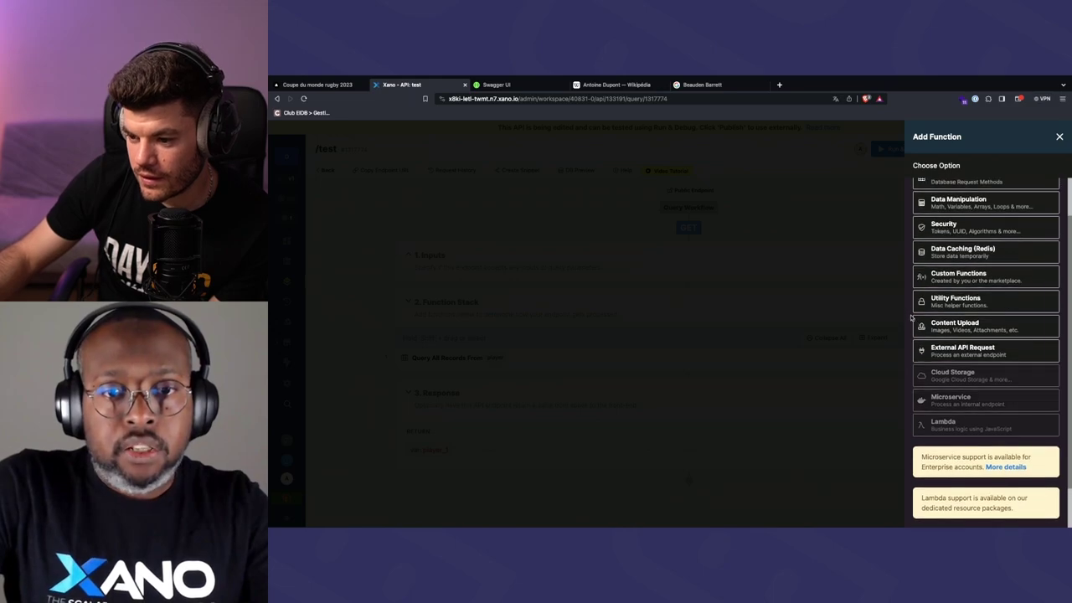
{"action": "scroll", "coordinate": [969, 368], "scroll_direction": "up", "scroll_amount": 1}
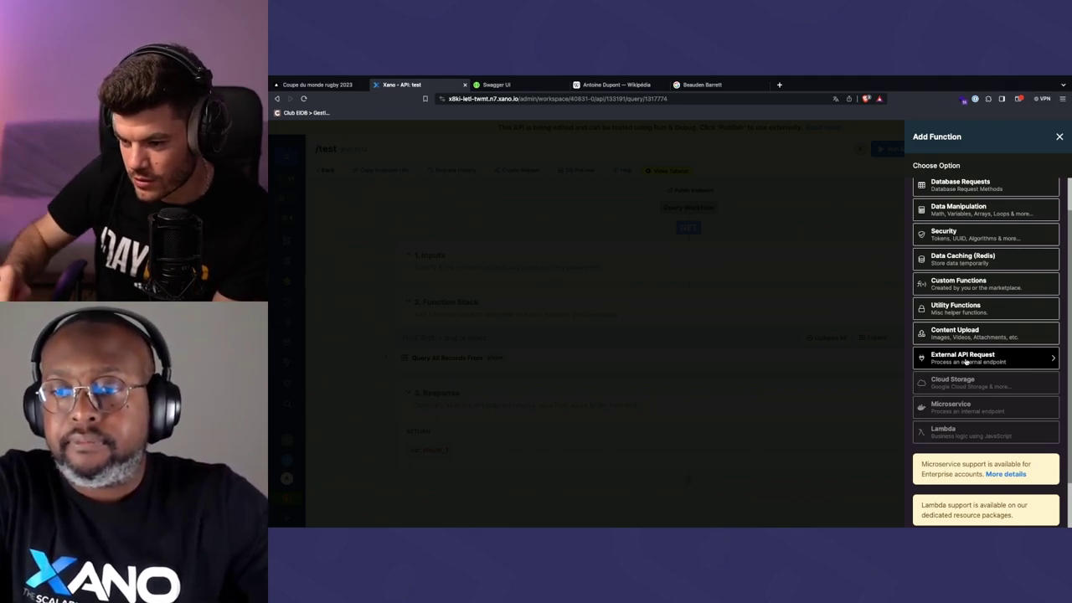
{"action": "scroll", "coordinate": [949, 313], "scroll_direction": "up", "scroll_amount": 1}
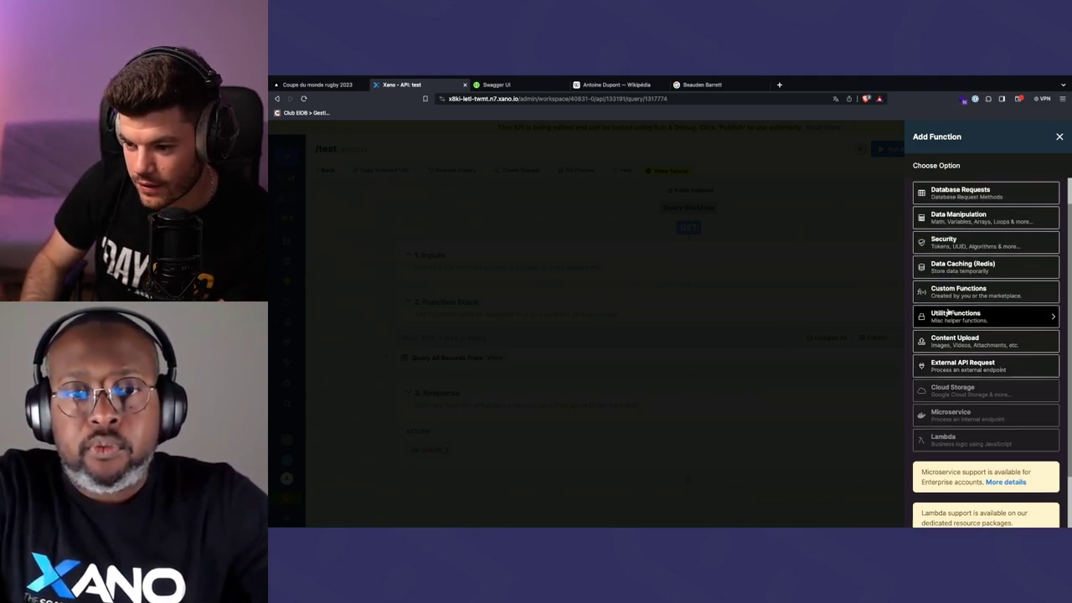
{"action": "scroll", "coordinate": [949, 312], "scroll_direction": "up", "scroll_amount": 3}
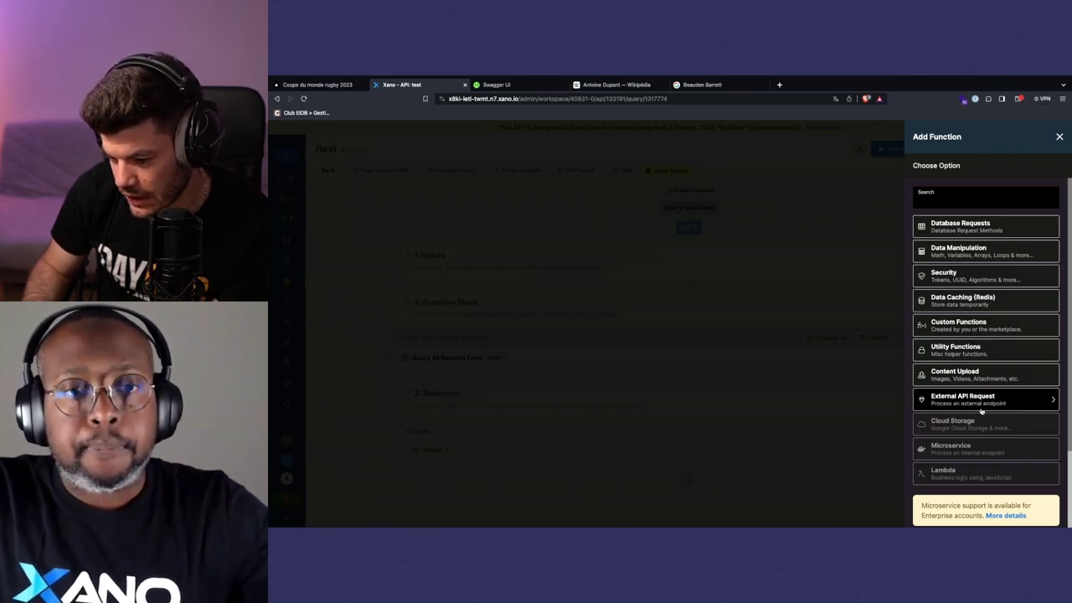
Review the Microservice and Lambda availability notes, and close the function list of the /test endpoint
{"action": "scroll", "coordinate": [981, 410], "scroll_direction": "down", "scroll_amount": 1}
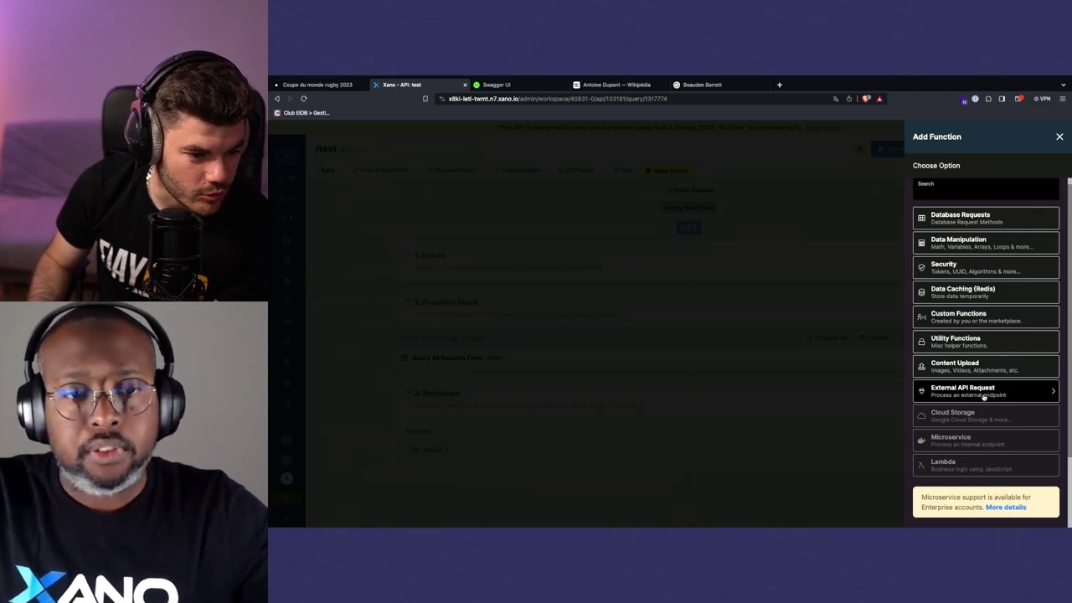
{"action": "scroll", "coordinate": [981, 397], "scroll_direction": "down", "scroll_amount": 3}
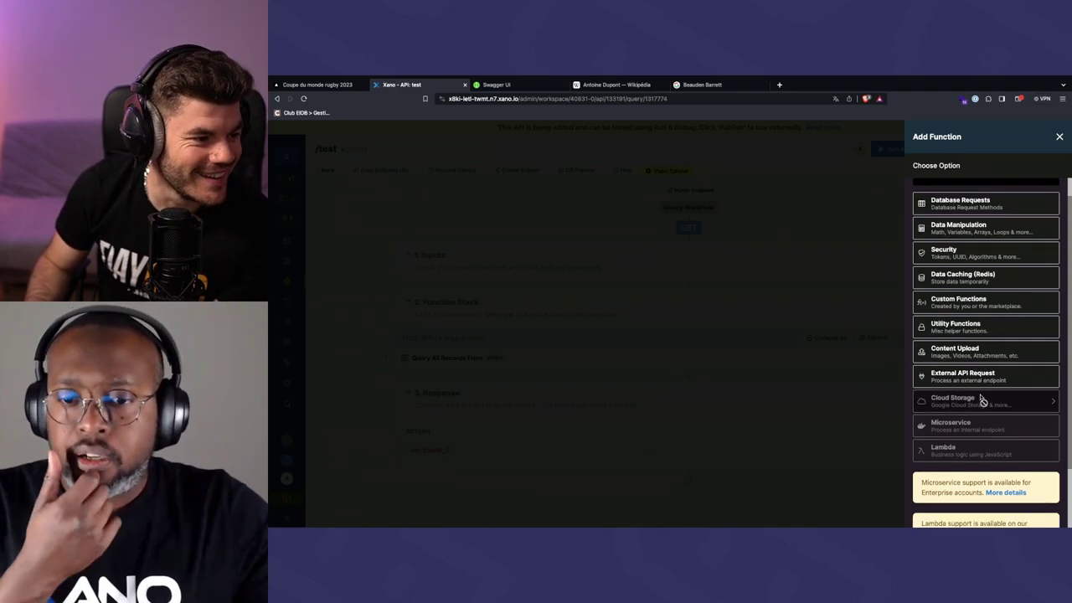
{"action": "scroll", "coordinate": [988, 398], "scroll_direction": "up", "scroll_amount": 5}
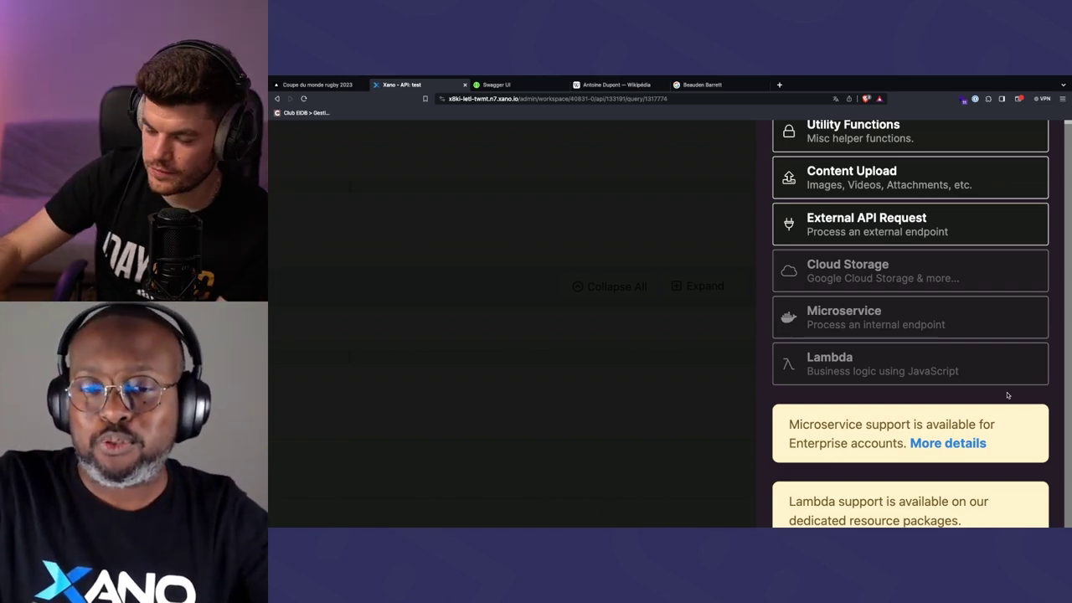
{"action": "key", "text": "ctrl+0"}
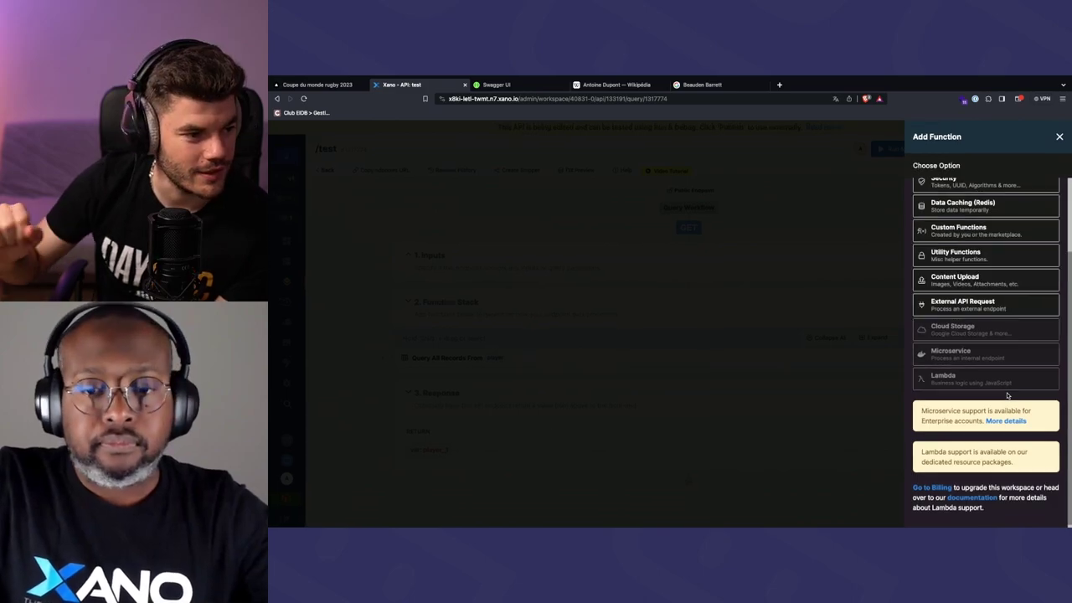
{"action": "left_click", "coordinate": [840, 281]}
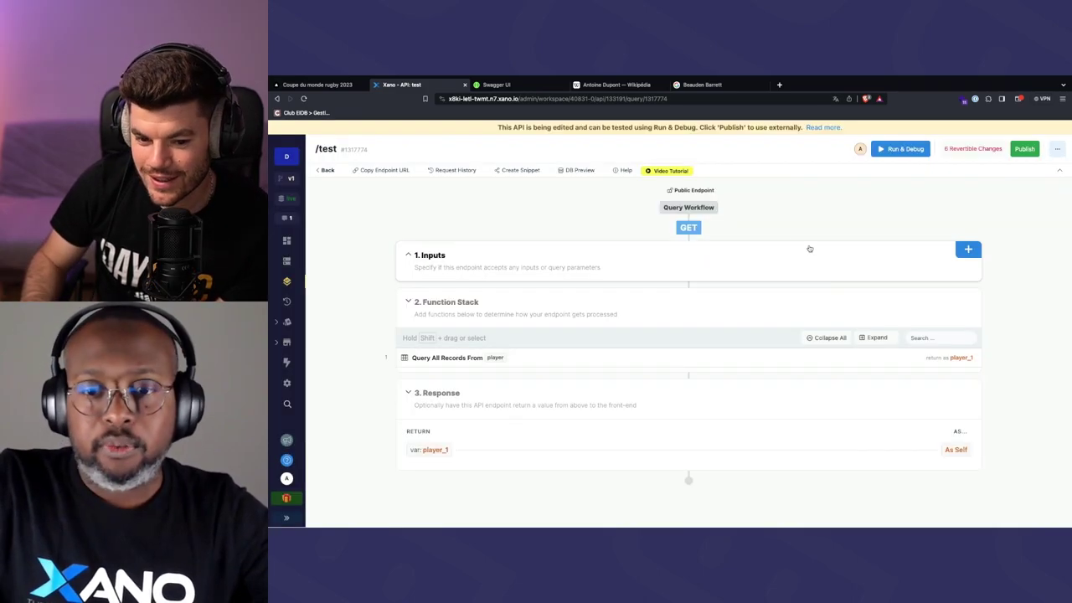
{"action": "left_click", "coordinate": [489, 260]}
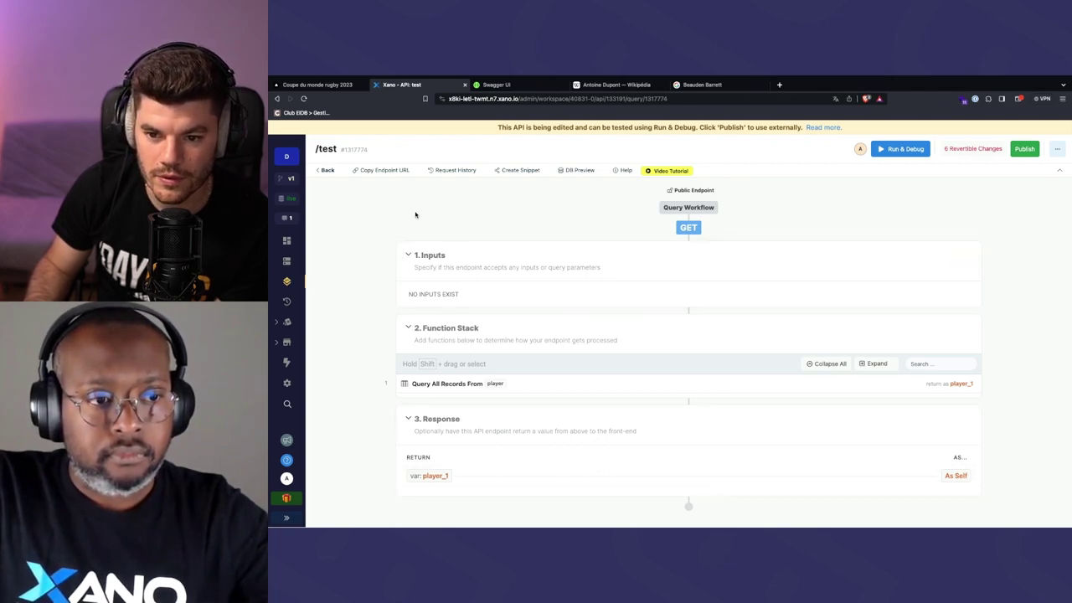
Delete the /test endpoint through its settings, confirming the removal with the name "test"
{"action": "left_click", "coordinate": [1057, 149]}
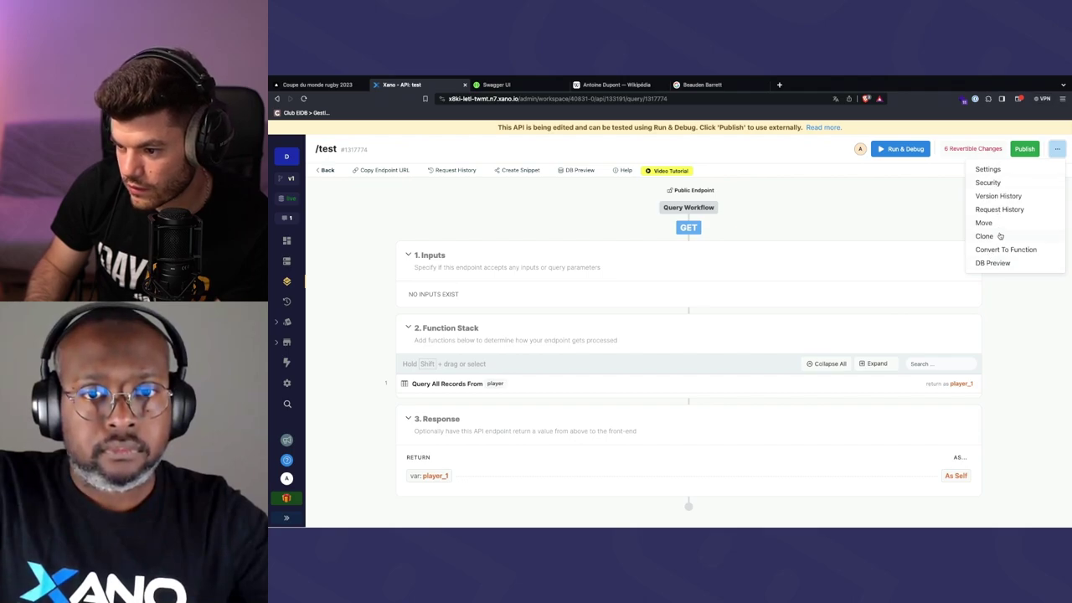
{"action": "left_click", "coordinate": [999, 171]}
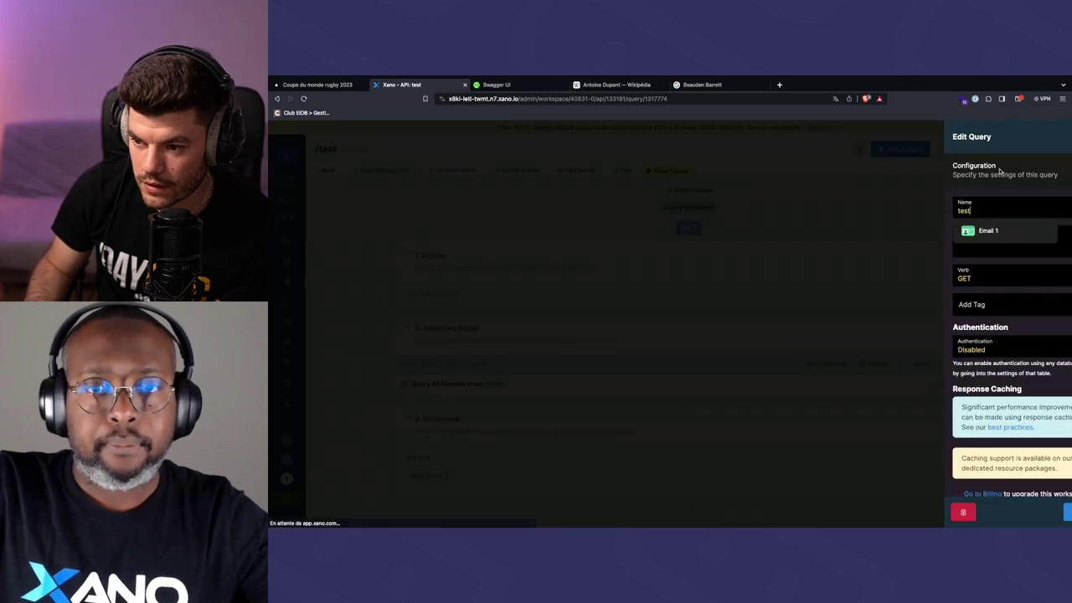
{"action": "left_click", "coordinate": [929, 511]}
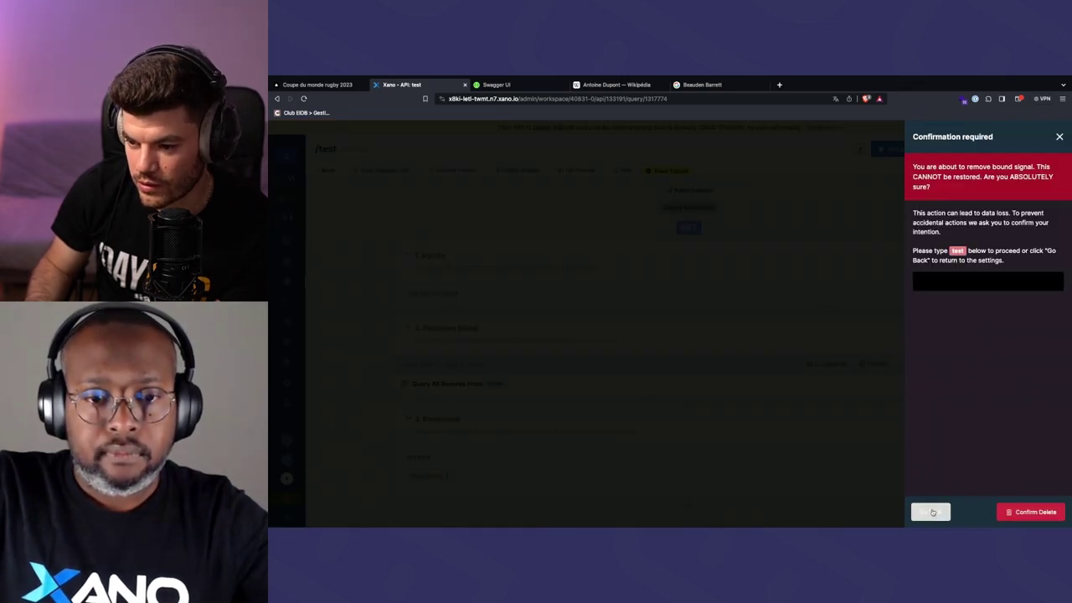
{"action": "left_click", "coordinate": [967, 283]}
{"action": "type", "text": "test"}
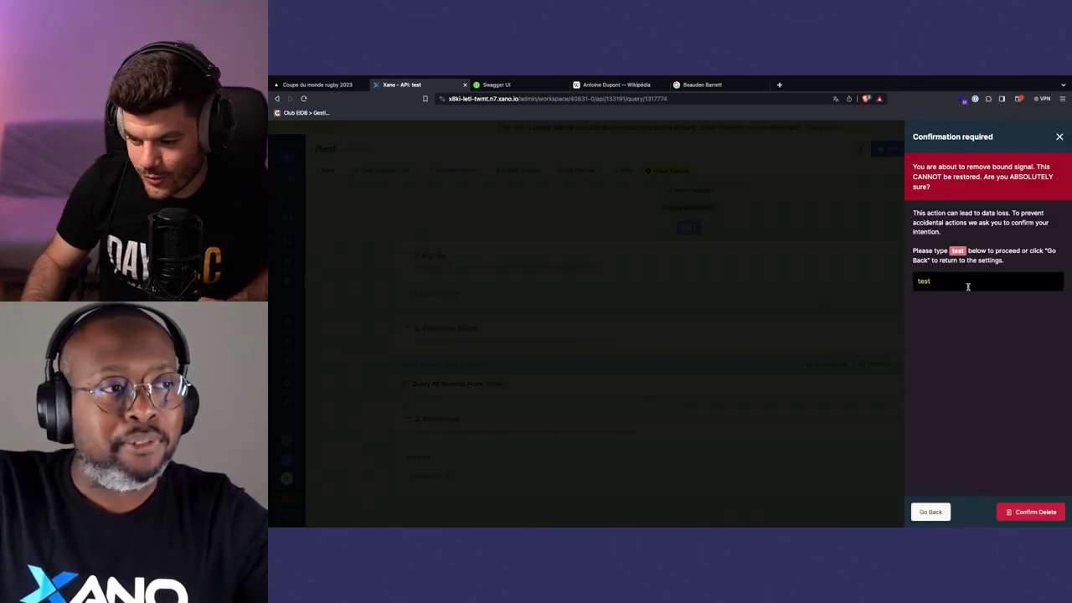
{"action": "left_click", "coordinate": [1030, 512]}
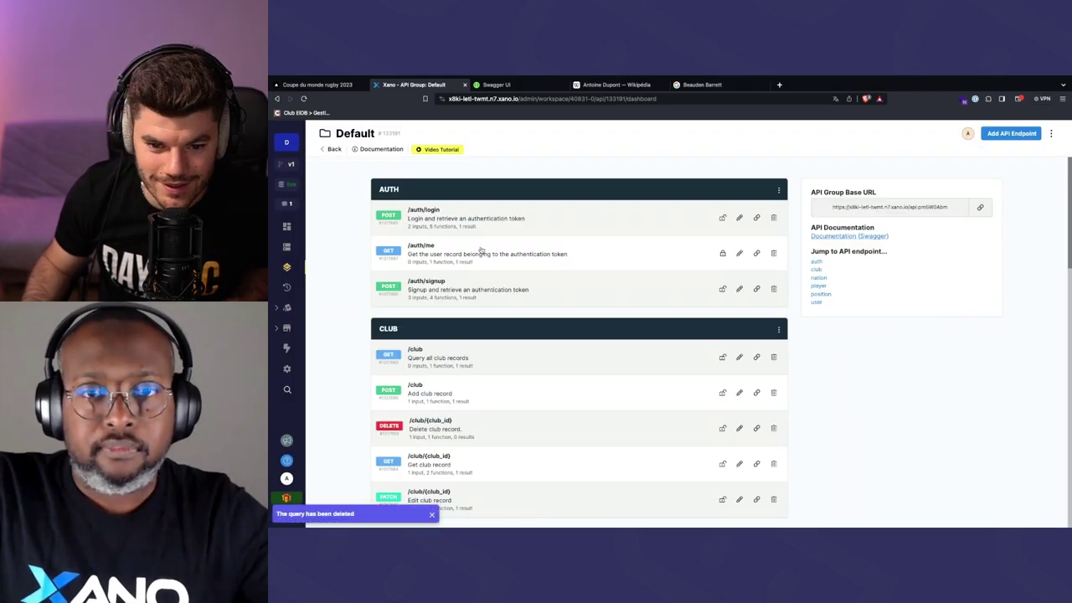
Look over the Default API group's endpoints and its Swagger documentation page
{"action": "scroll", "coordinate": [366, 379], "scroll_direction": "down", "scroll_amount": 3}
{"action": "scroll", "coordinate": [555, 320], "scroll_direction": "down", "scroll_amount": 6}
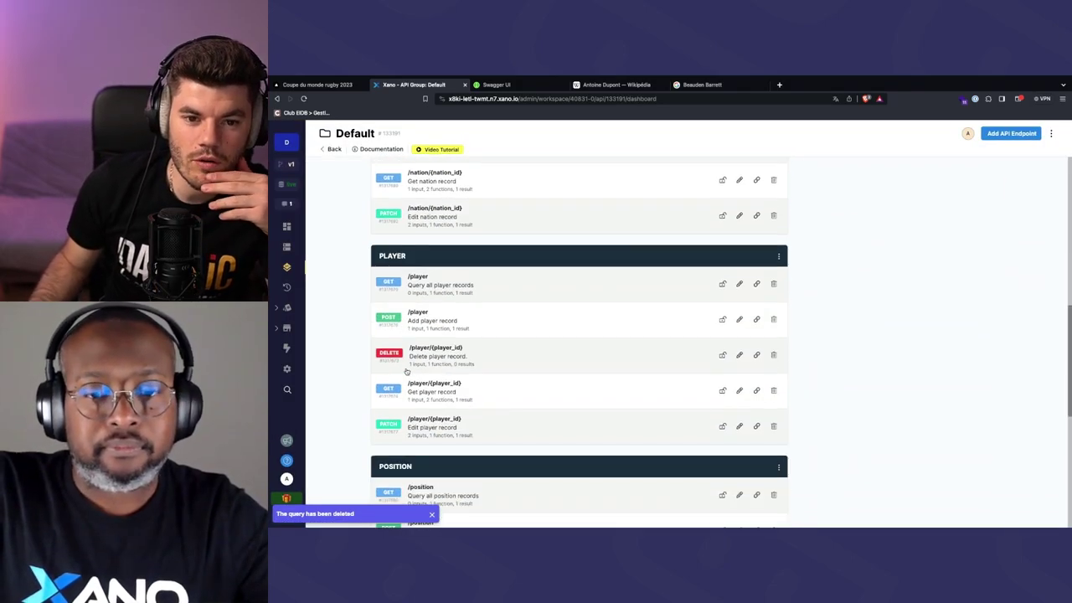
{"action": "scroll", "coordinate": [555, 320], "scroll_direction": "down", "scroll_amount": 1}
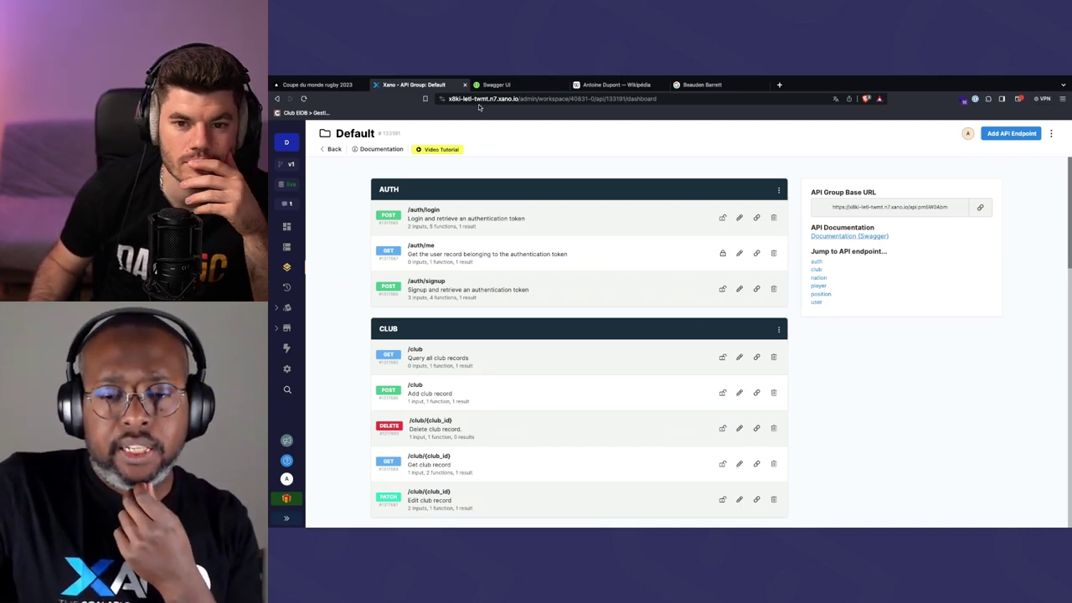
{"action": "key", "text": "ctrl+Tab"}
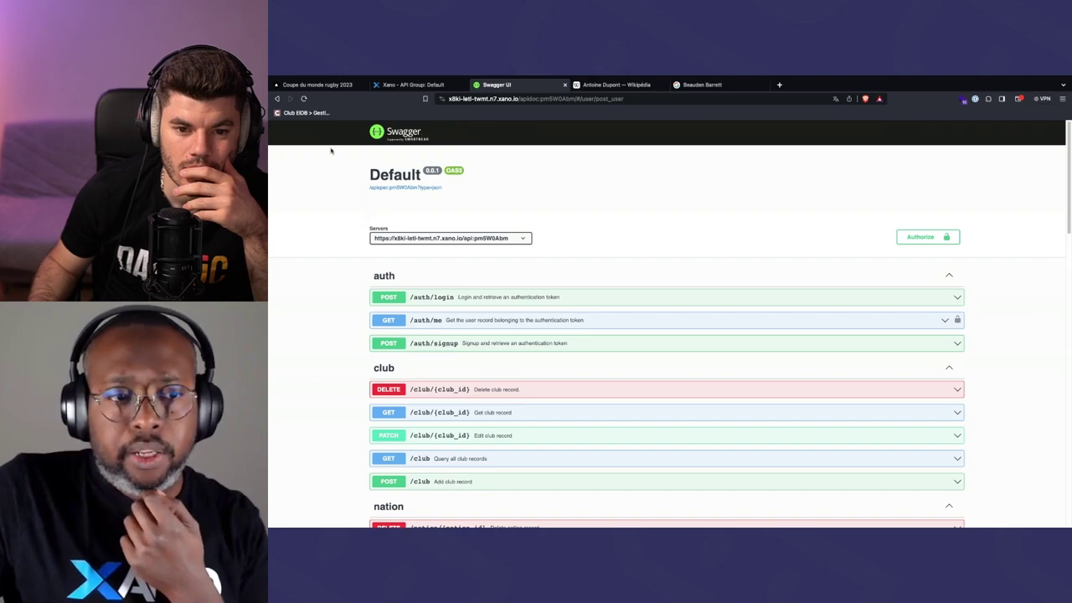
{"action": "left_click", "coordinate": [393, 84]}
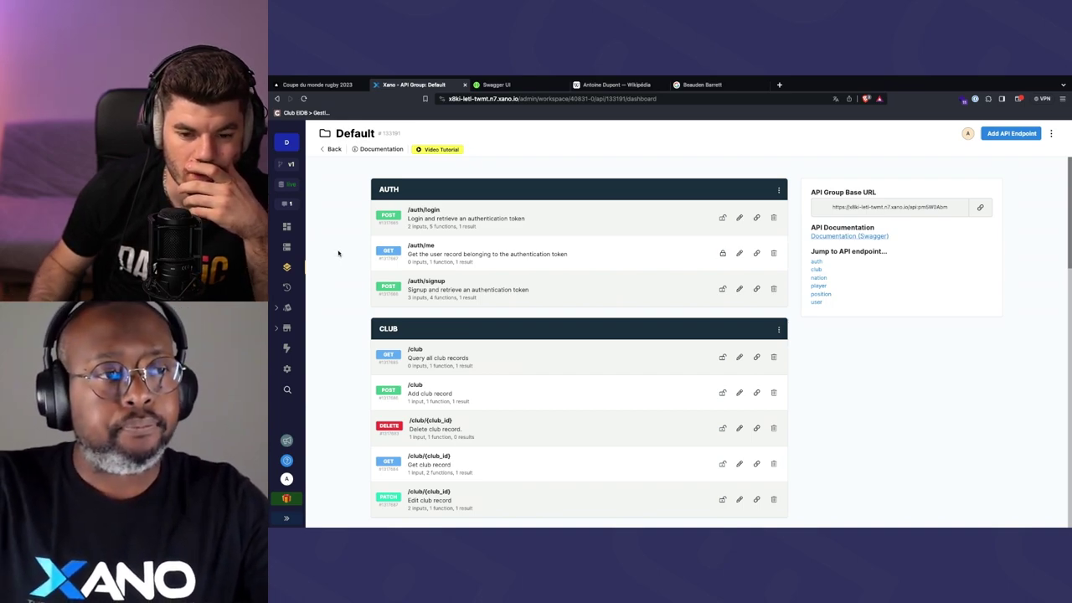
{"action": "scroll", "coordinate": [338, 252], "scroll_direction": "down", "scroll_amount": 1}
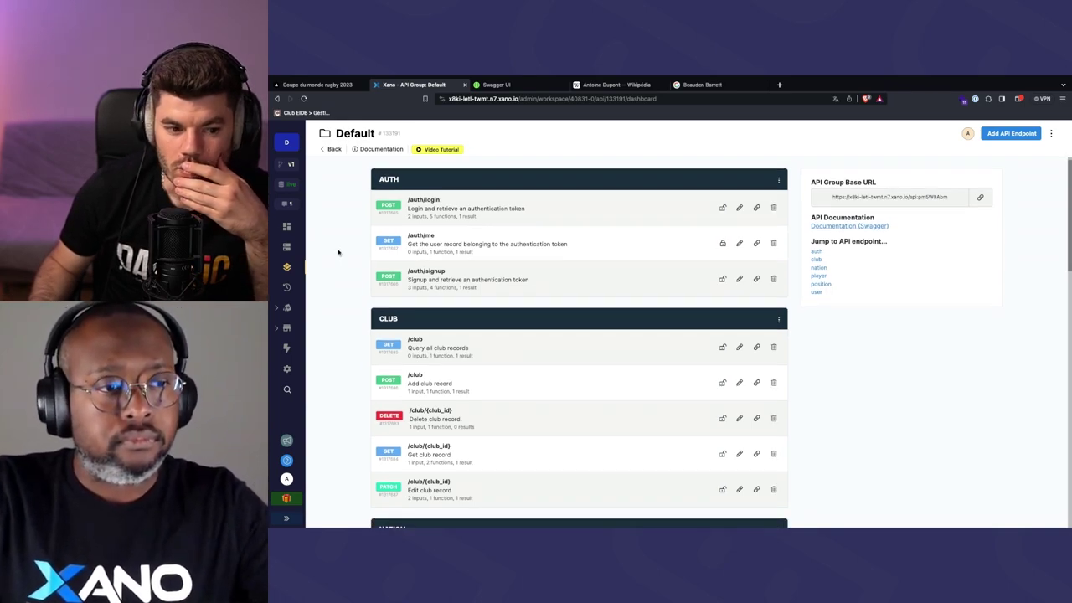
Reload the Default group's Swagger documentation and collapse the POST /user entry
{"action": "left_click", "coordinate": [509, 87]}
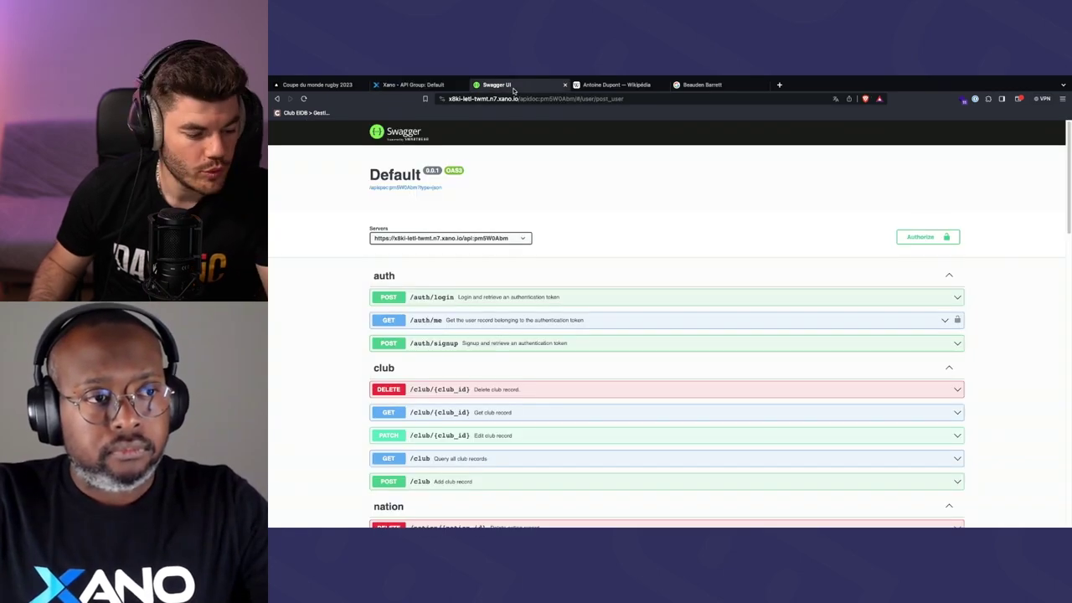
{"action": "left_click", "coordinate": [527, 98]}
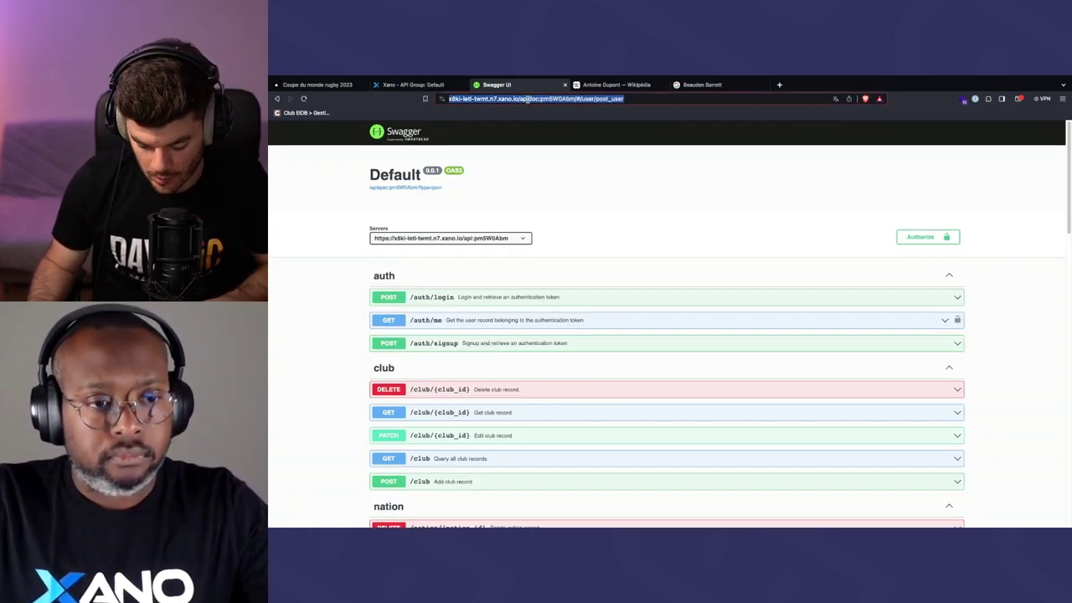
{"action": "key", "text": "Return"}
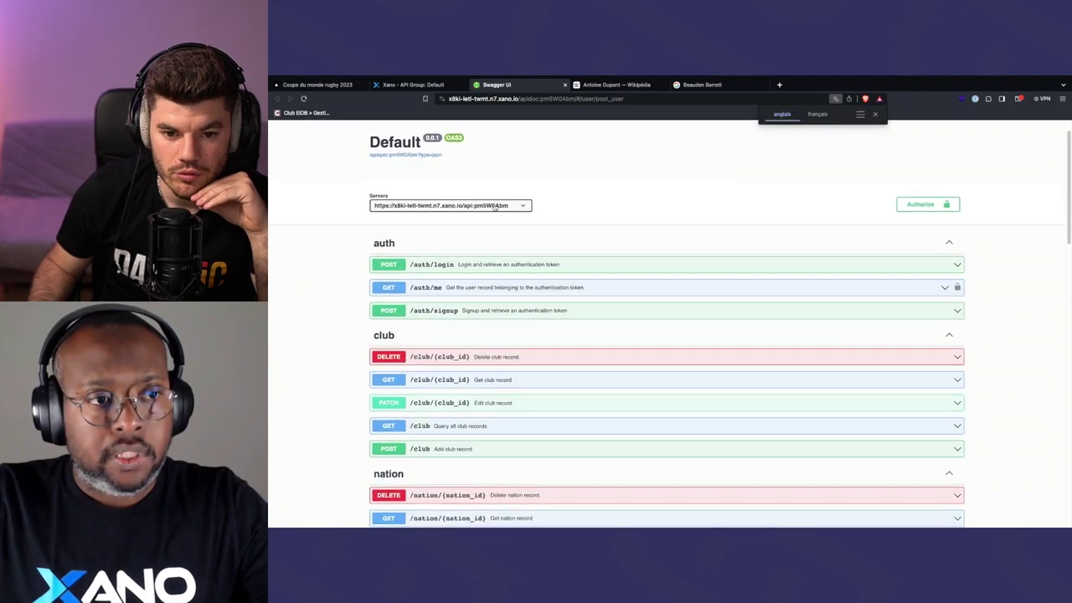
{"action": "scroll", "coordinate": [494, 207], "scroll_direction": "down", "scroll_amount": 5}
{"action": "scroll", "coordinate": [368, 265], "scroll_direction": "up", "scroll_amount": 2}
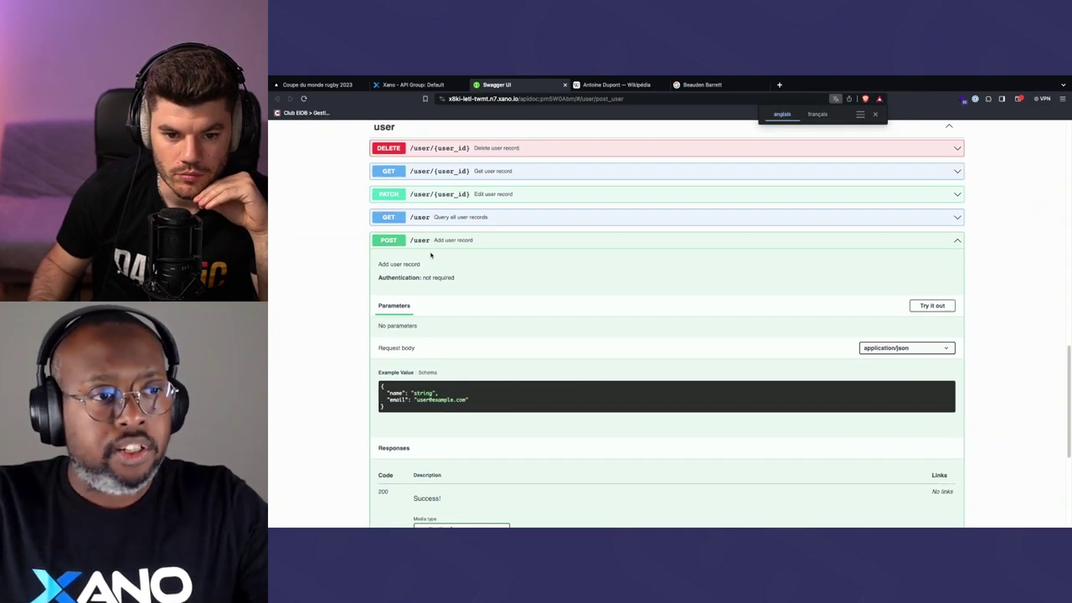
{"action": "left_click", "coordinate": [434, 240]}
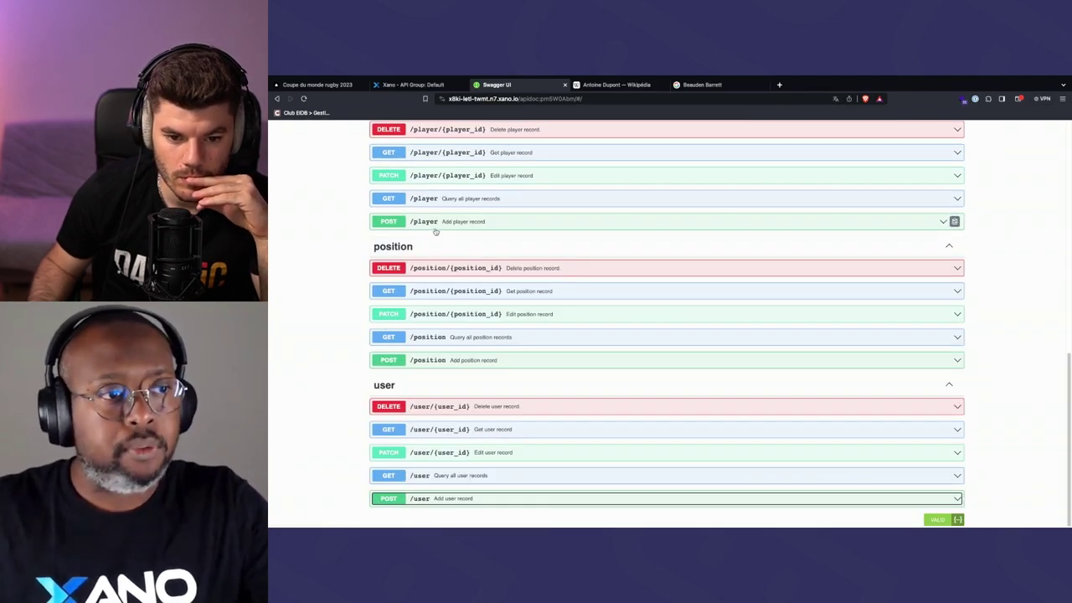
Expand GET /player in the Swagger documentation and examine its example success response
{"action": "scroll", "coordinate": [428, 326], "scroll_direction": "up", "scroll_amount": 3}
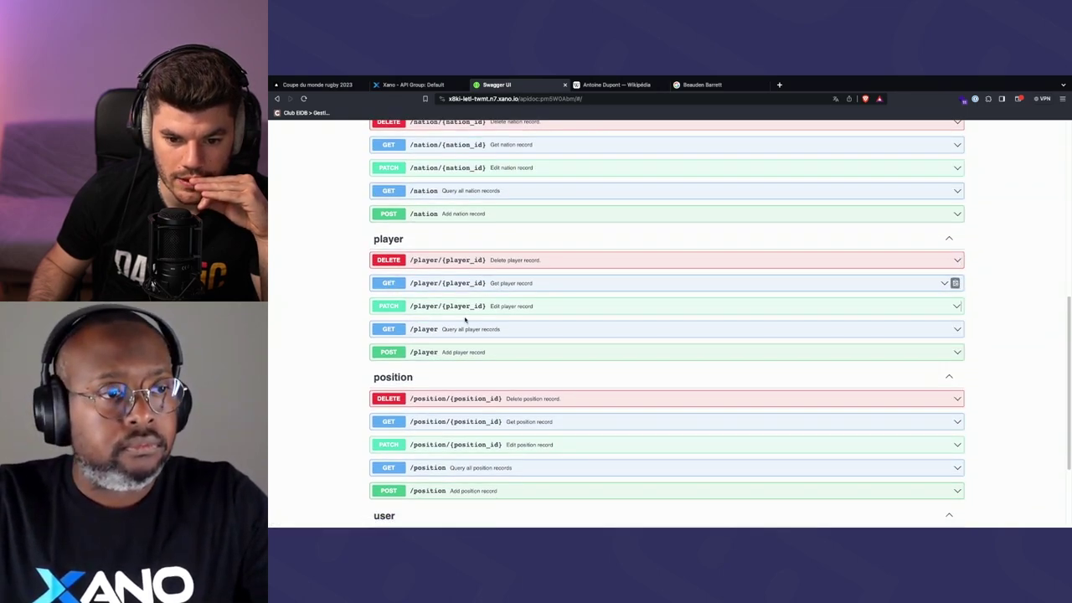
{"action": "left_click", "coordinate": [466, 325]}
{"action": "scroll", "coordinate": [469, 328], "scroll_direction": "down", "scroll_amount": 5}
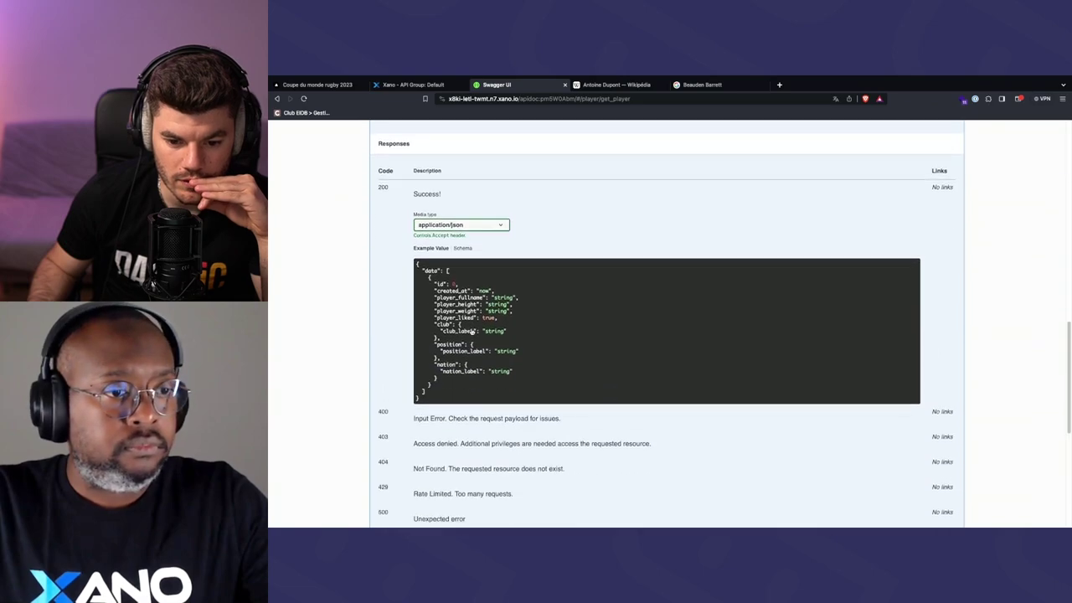
{"action": "scroll", "coordinate": [471, 332], "scroll_direction": "down", "scroll_amount": 4}
{"action": "scroll", "coordinate": [397, 336], "scroll_direction": "up", "scroll_amount": 4}
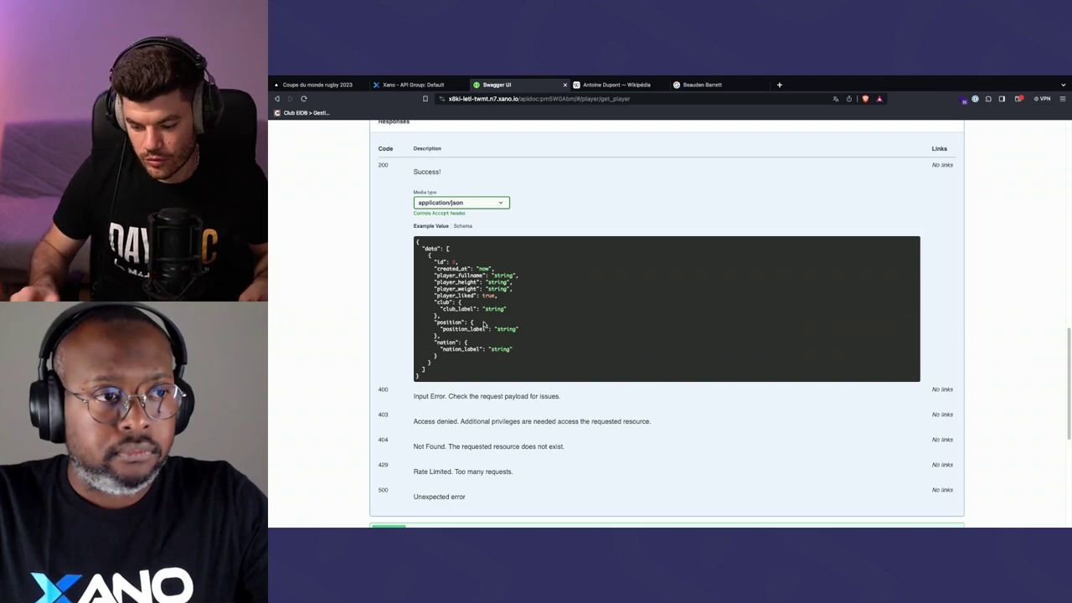
{"action": "scroll", "coordinate": [502, 280], "scroll_direction": "up", "scroll_amount": 3}
{"action": "scroll", "coordinate": [502, 280], "scroll_direction": "up", "scroll_amount": 10}
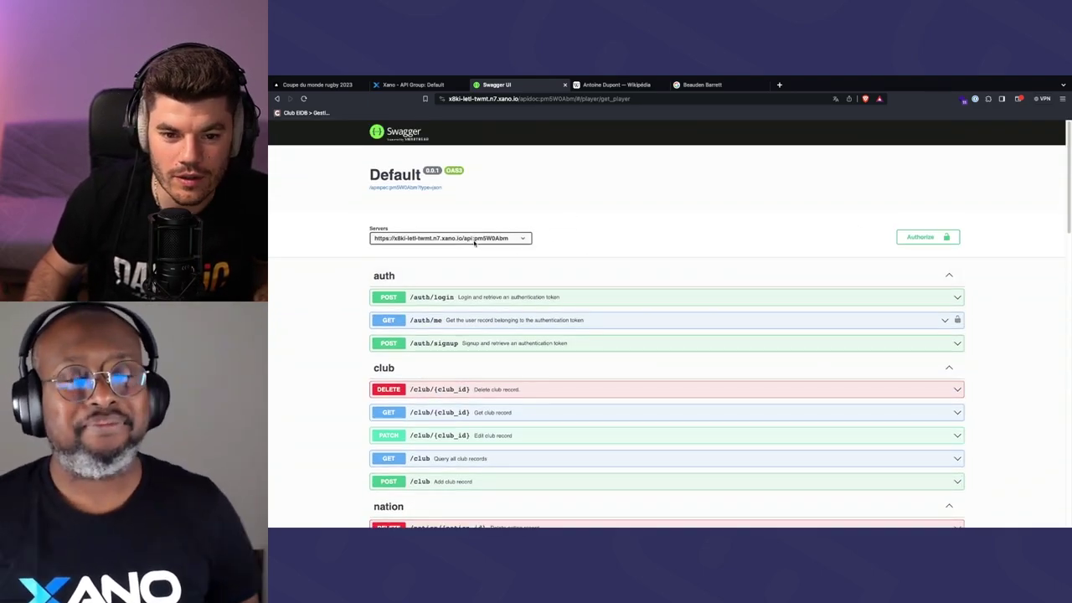
Copy the GET /player endpoint URL from Xano's Default API group and open it in a new browser tab
{"action": "left_click", "coordinate": [432, 86]}
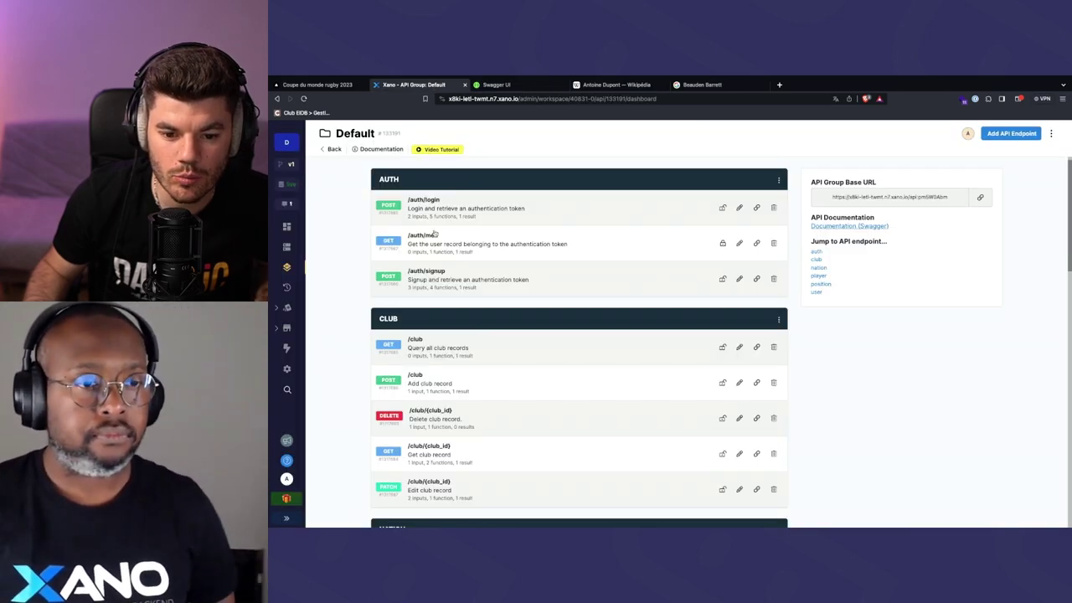
{"action": "scroll", "coordinate": [352, 333], "scroll_direction": "down", "scroll_amount": 3}
{"action": "scroll", "coordinate": [358, 331], "scroll_direction": "down", "scroll_amount": 2}
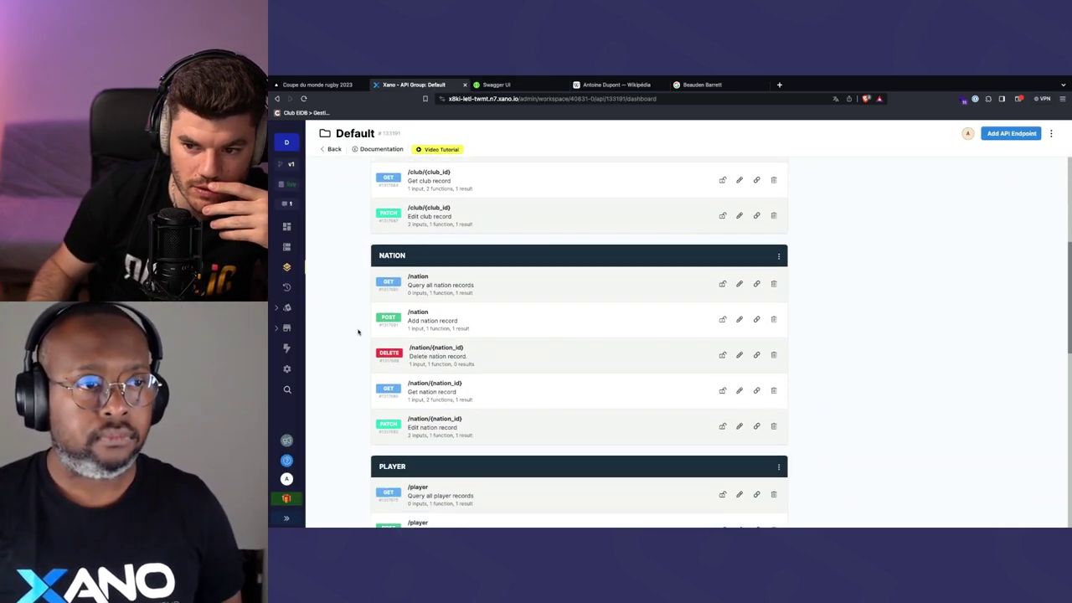
{"action": "scroll", "coordinate": [417, 323], "scroll_direction": "down", "scroll_amount": 3}
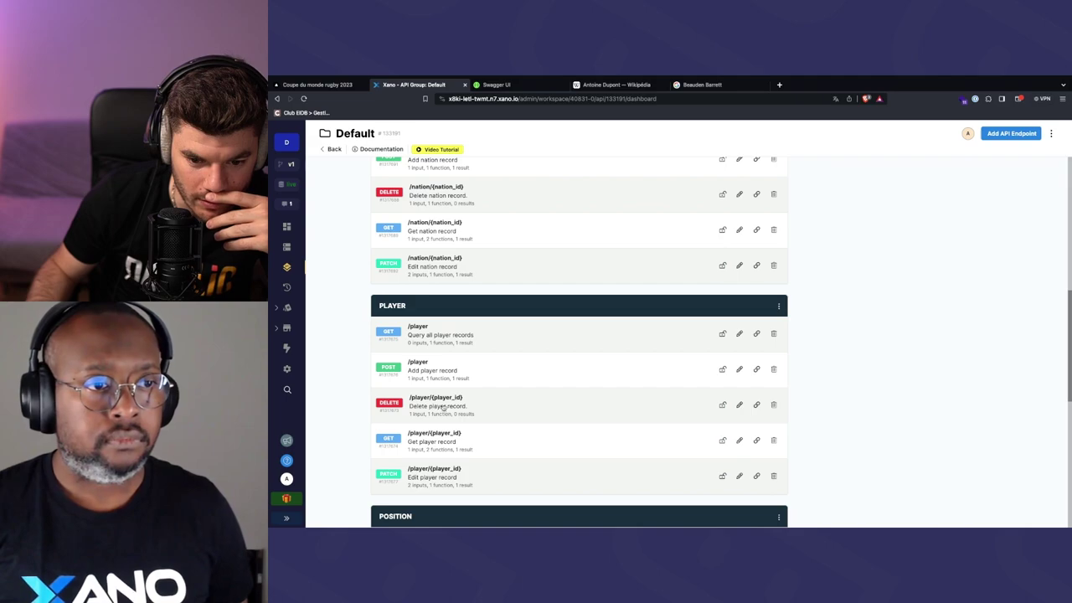
{"action": "left_click", "coordinate": [756, 335]}
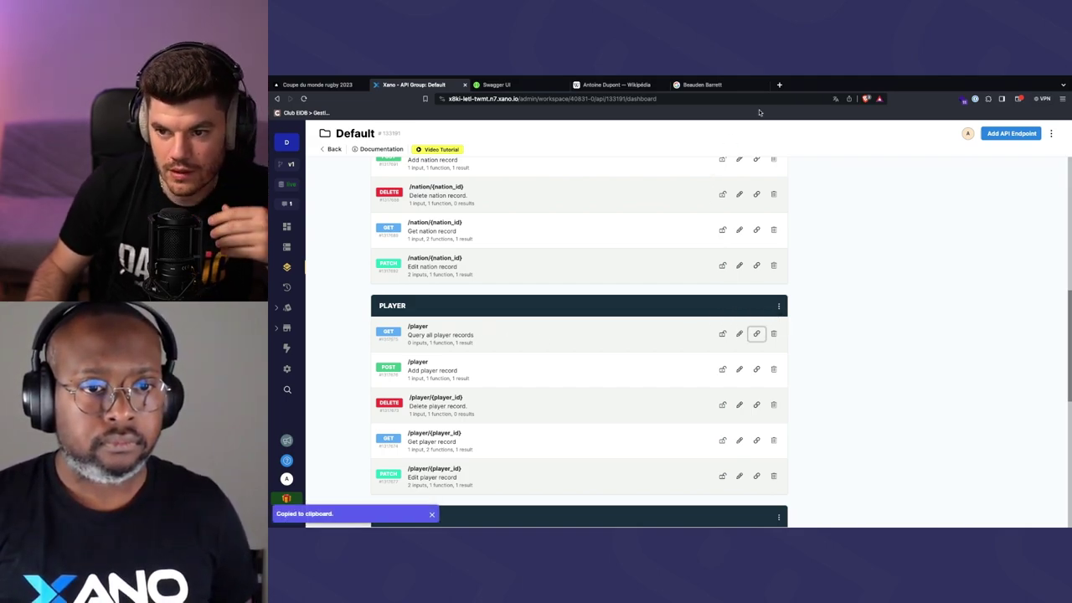
{"action": "left_click", "coordinate": [779, 85]}
{"action": "key", "text": "ctrl+v"}
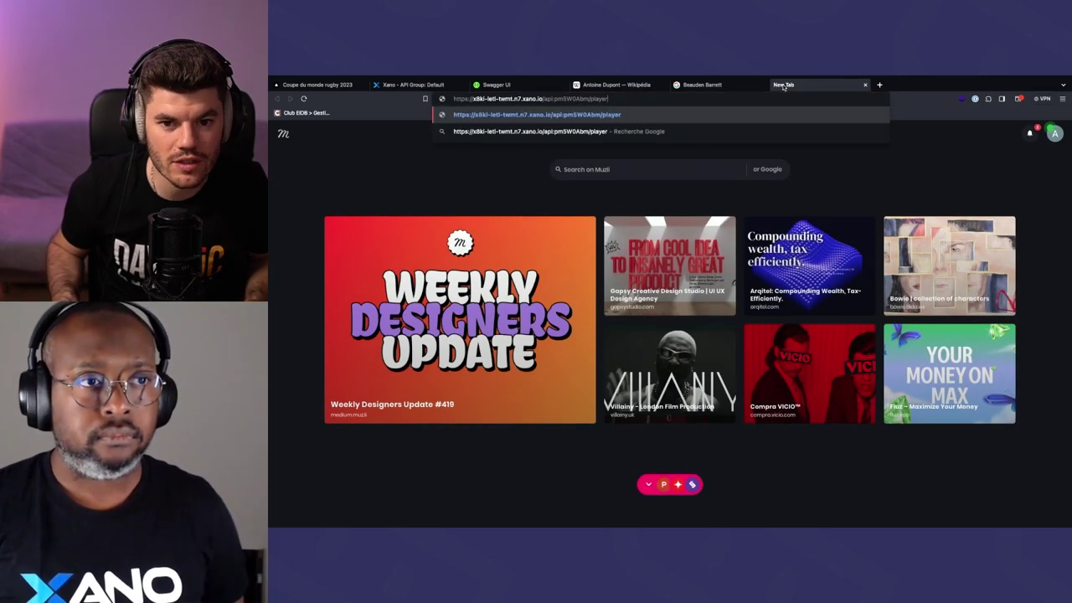
{"action": "key", "text": "Return"}
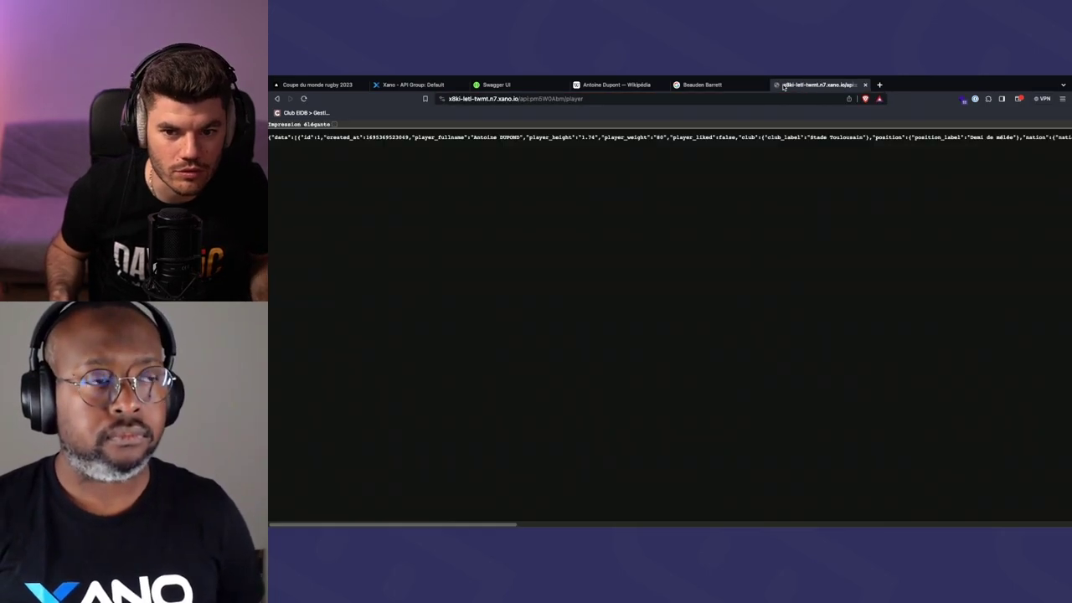
View the /player JSON response pretty-printed and return it to its raw form
{"action": "left_click", "coordinate": [335, 124]}
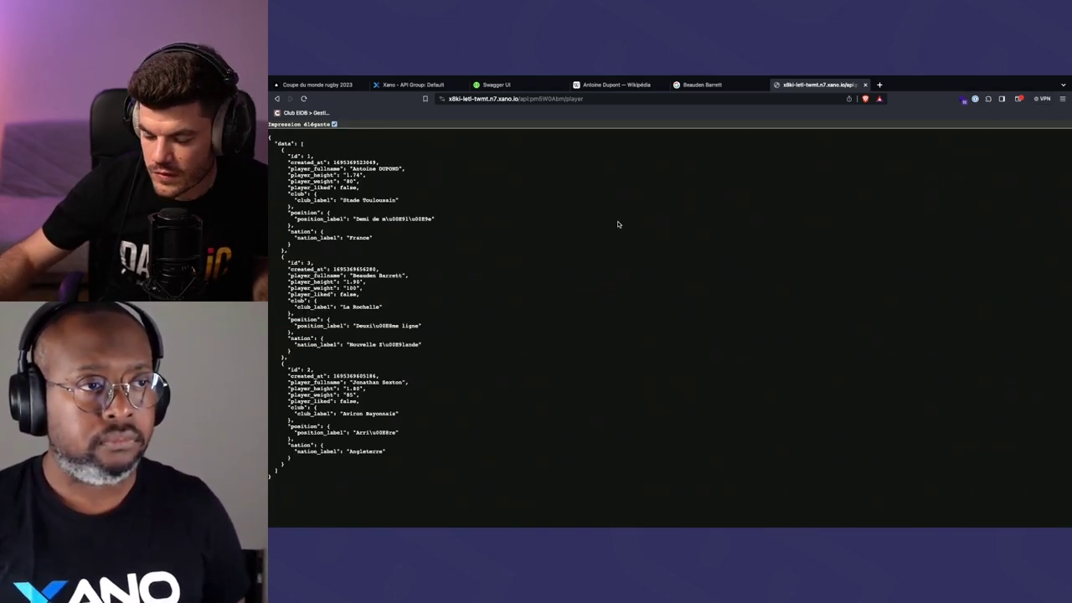
{"action": "key", "text": "space"}
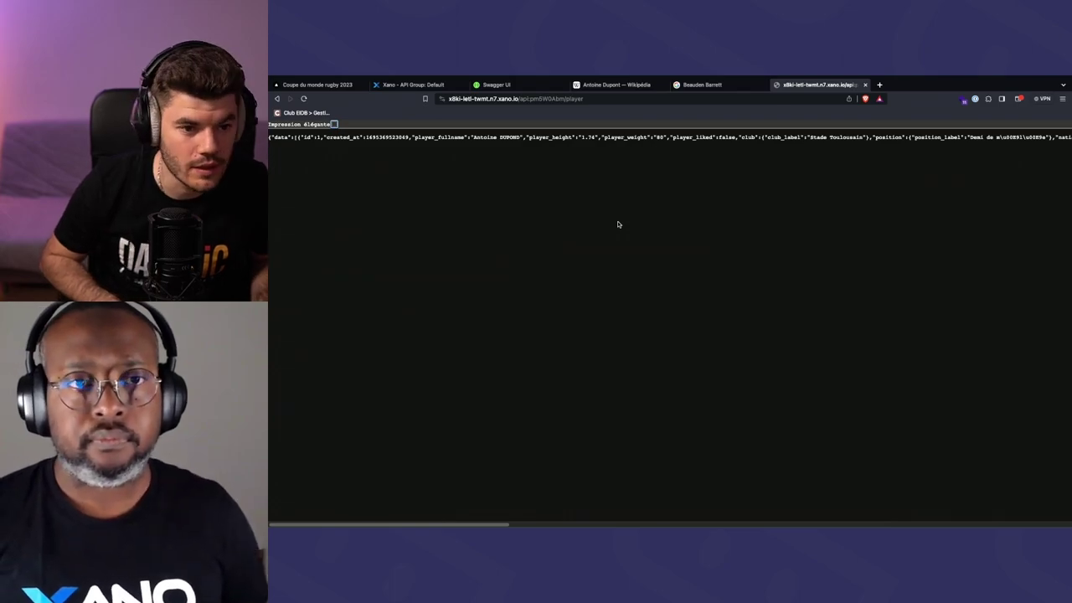
Check the dayclic-xano-rugby project in VS Code, then return to the browser and pretty-print the /player JSON response
{"action": "key", "text": "ctrl+Right"}
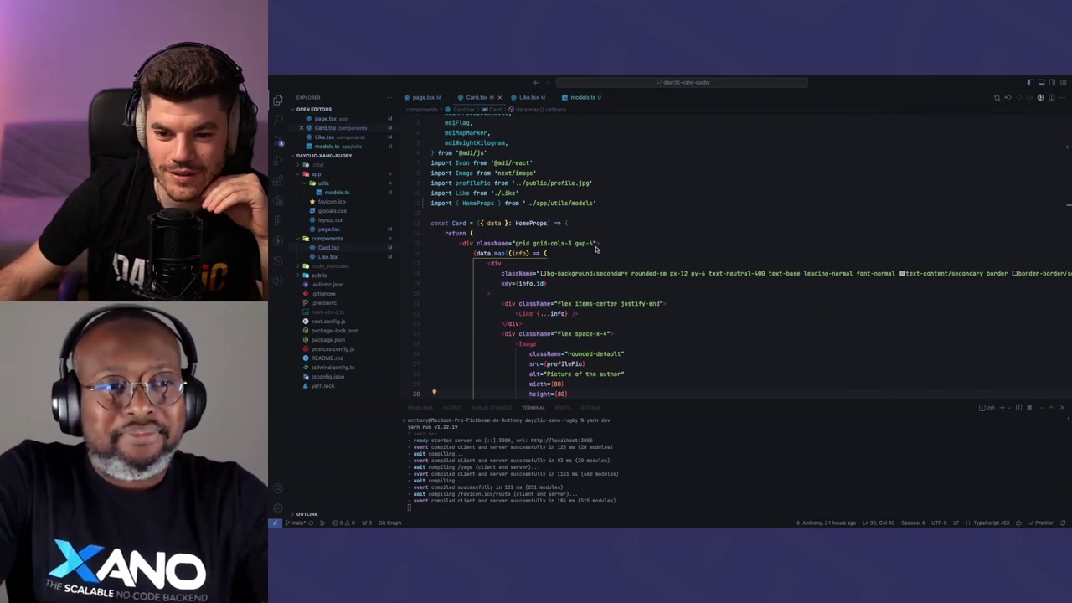
{"action": "left_click", "coordinate": [677, 236]}
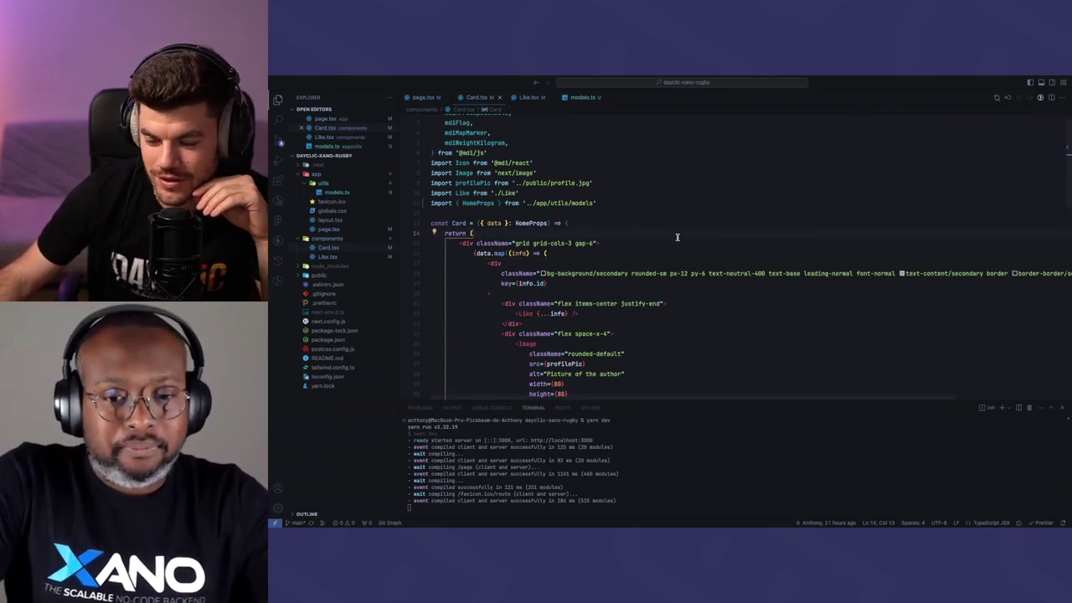
{"action": "key", "text": "ctrl+Up"}
{"action": "key", "text": "ctrl+Up"}
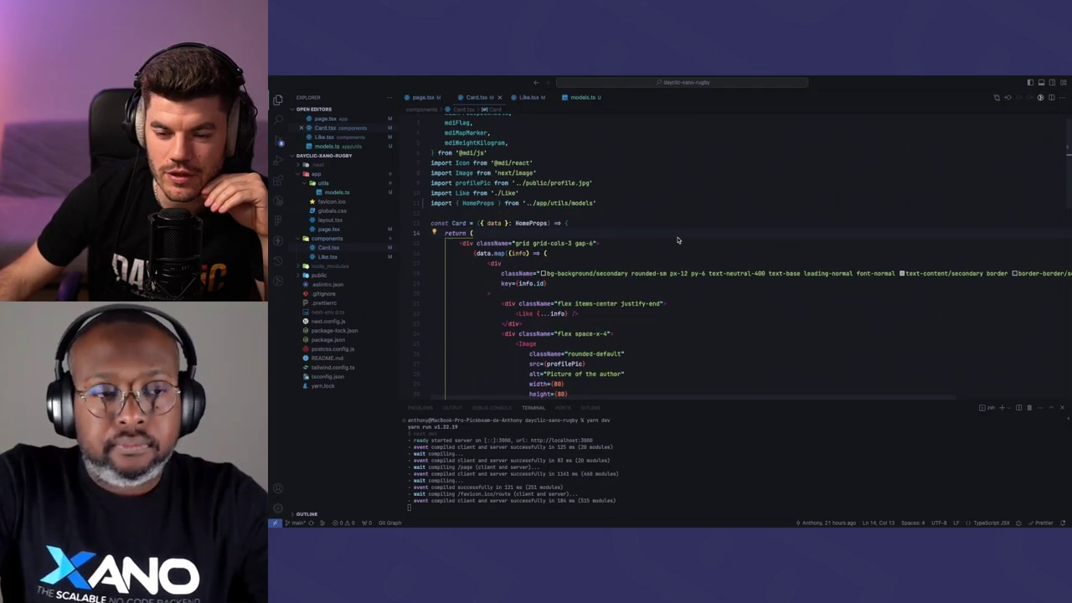
{"action": "key", "text": "ctrl+Up"}
{"action": "left_click", "coordinate": [669, 106]}
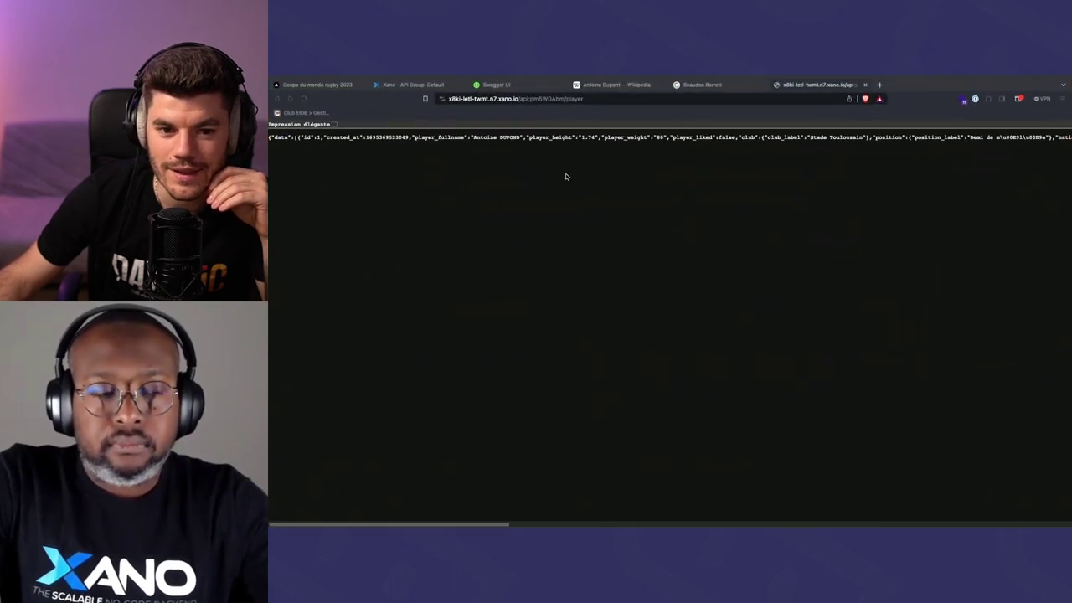
{"action": "left_click", "coordinate": [334, 124]}
Switch back to VS Code and review the imports and data mapping in Card.tsx
{"action": "key", "text": "ctrl+Up"}
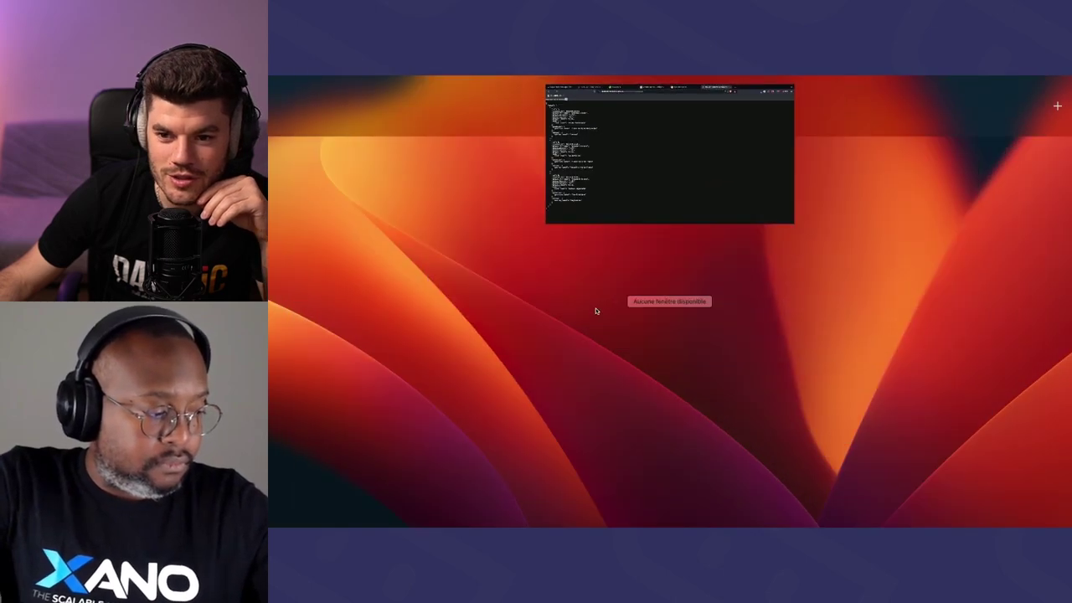
{"action": "left_click", "coordinate": [758, 109]}
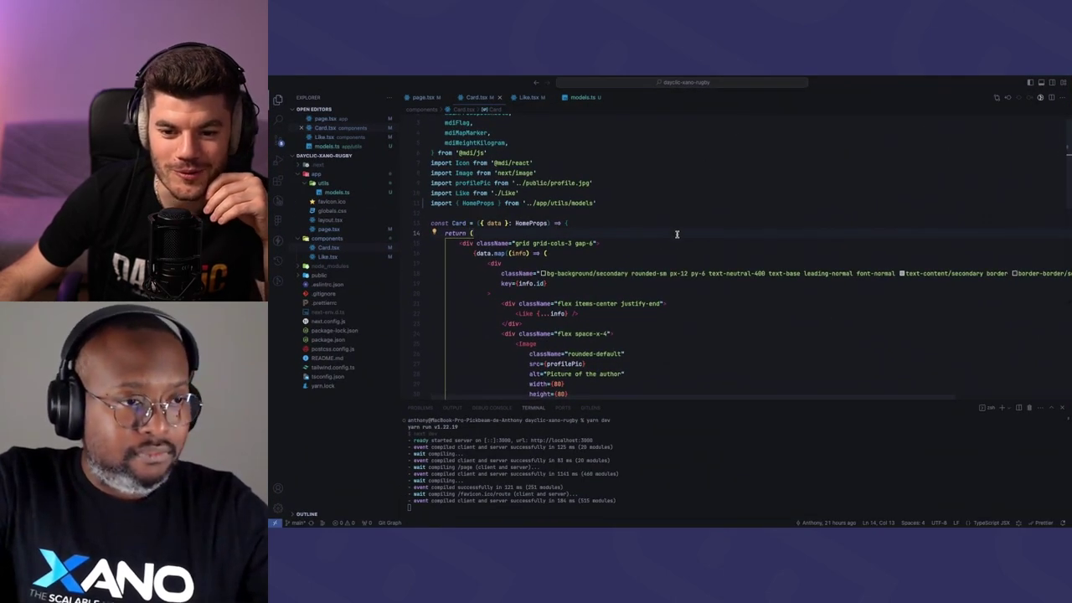
{"action": "scroll", "coordinate": [670, 239], "scroll_direction": "down", "scroll_amount": 1}
{"action": "left_click", "coordinate": [666, 240]}
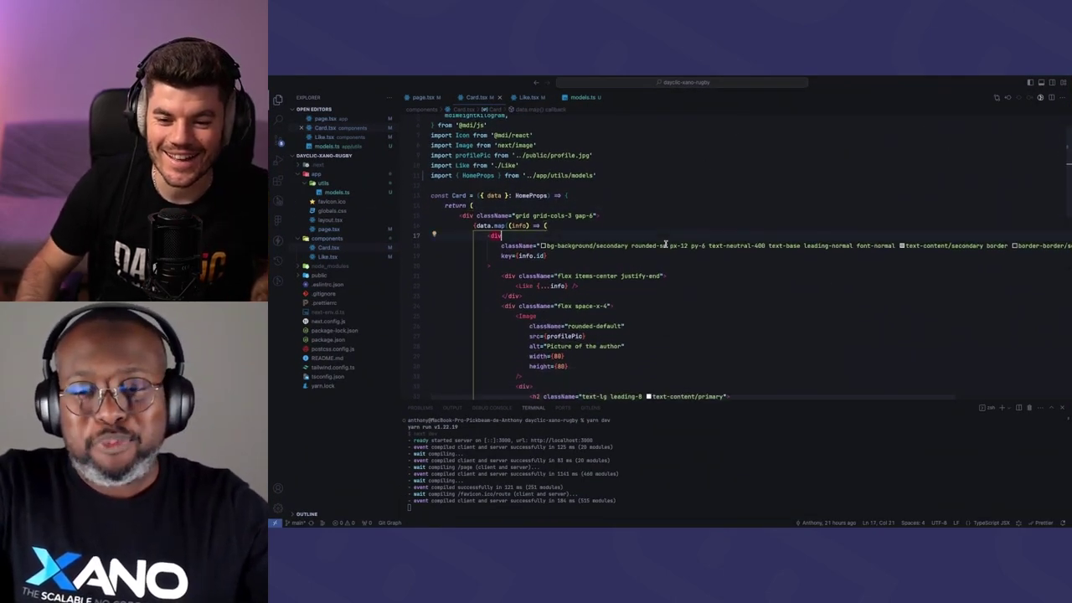
{"action": "scroll", "coordinate": [666, 242], "scroll_direction": "up", "scroll_amount": 2}
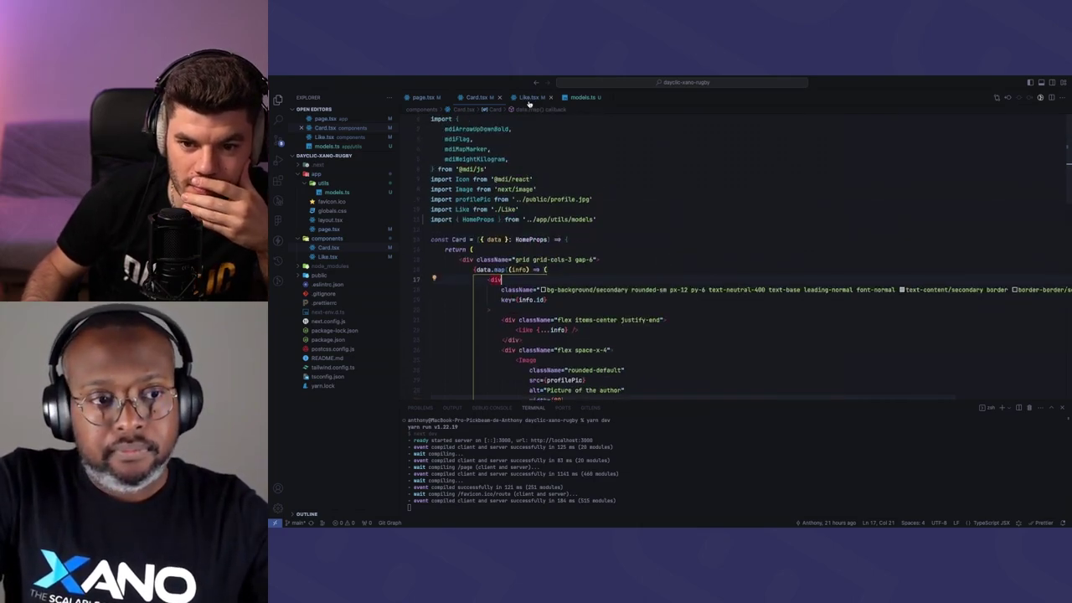
Open page.tsx and examine the data.length condition and the hard-coded data array in the Home function
{"action": "left_click", "coordinate": [422, 98]}
{"action": "scroll", "coordinate": [536, 251], "scroll_direction": "up", "scroll_amount": 1}
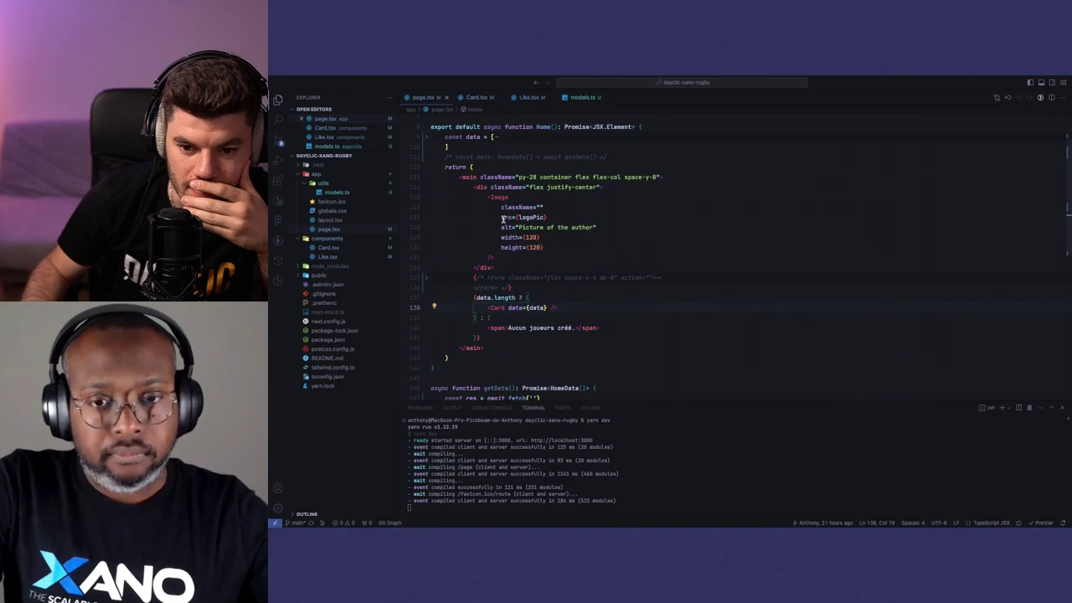
{"action": "left_click", "coordinate": [558, 268]}
{"action": "double_click", "coordinate": [483, 297]}
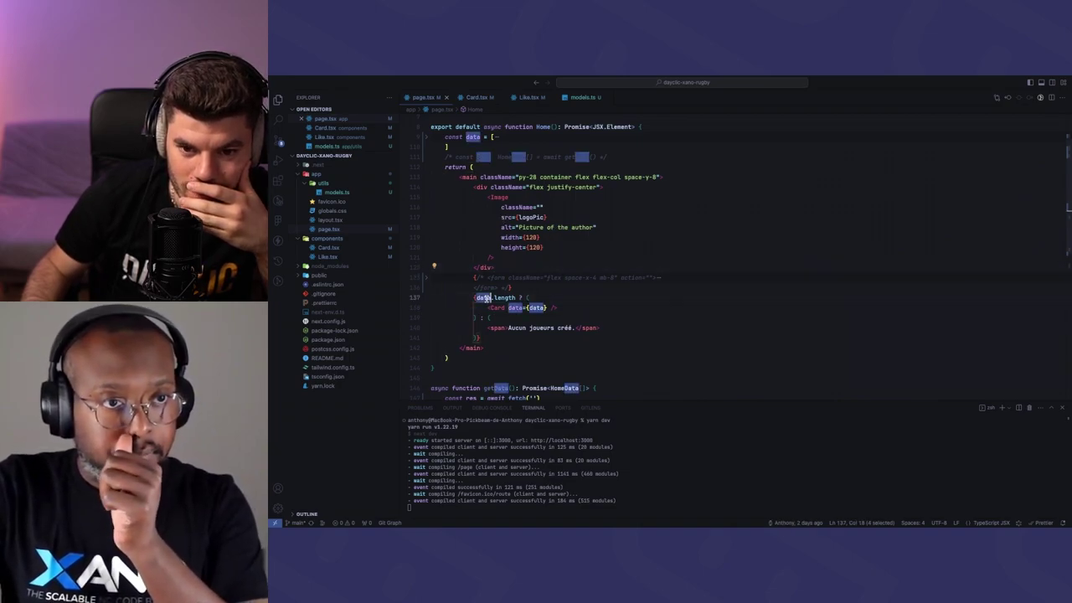
{"action": "scroll", "coordinate": [508, 268], "scroll_direction": "up", "scroll_amount": 1}
{"action": "scroll", "coordinate": [485, 176], "scroll_direction": "up", "scroll_amount": 1}
{"action": "left_click", "coordinate": [498, 173]}
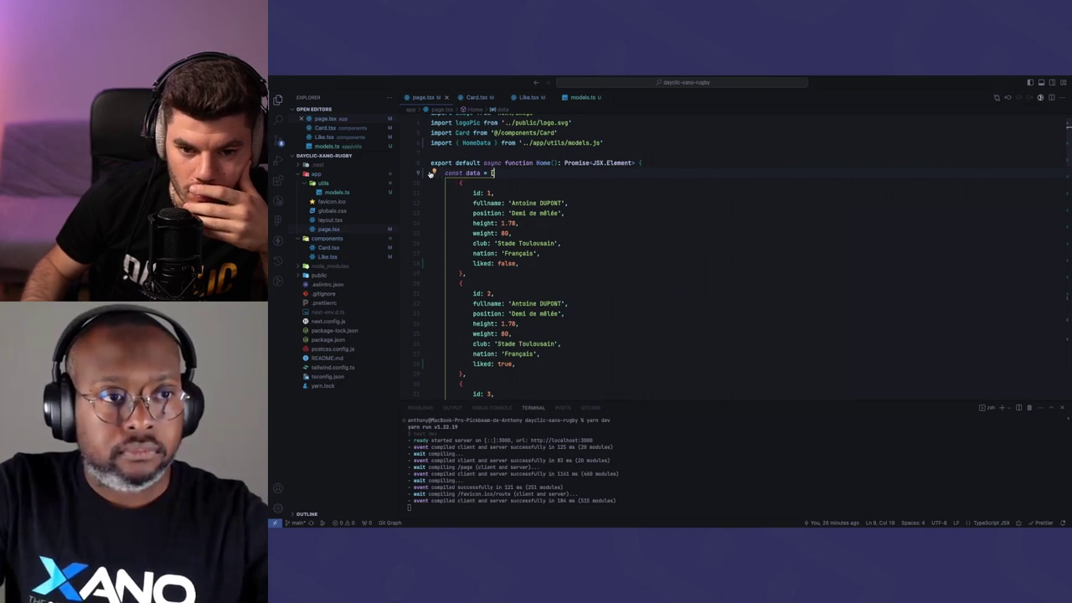
Comment out the entire hard-coded data array in the Home function, collapse it and save page.tsx
{"action": "left_click", "coordinate": [426, 174]}
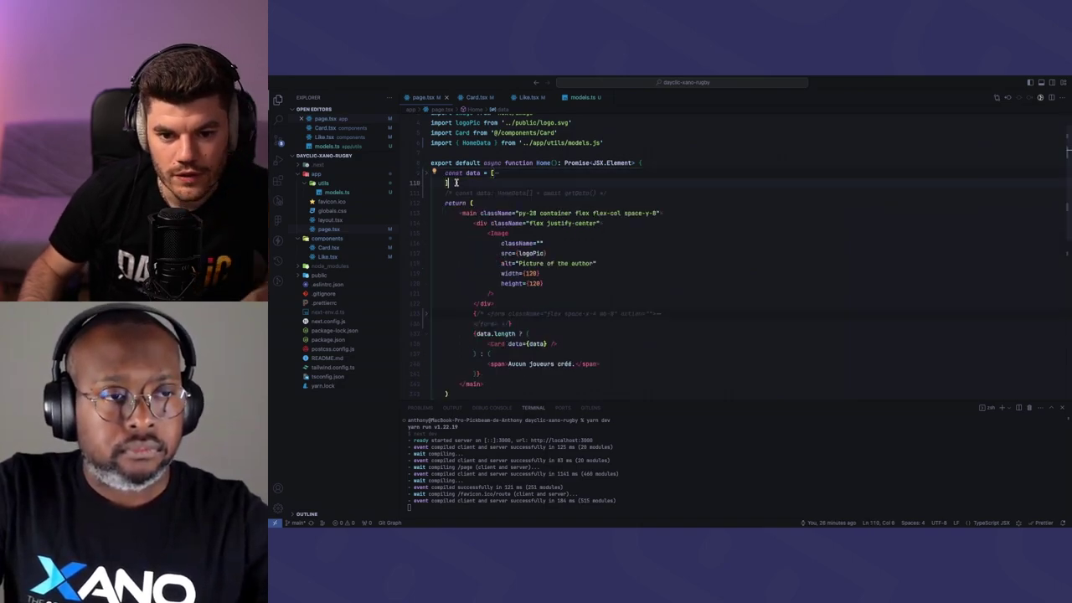
{"action": "left_click_drag", "start_coordinate": [452, 183], "coordinate": [444, 173]}
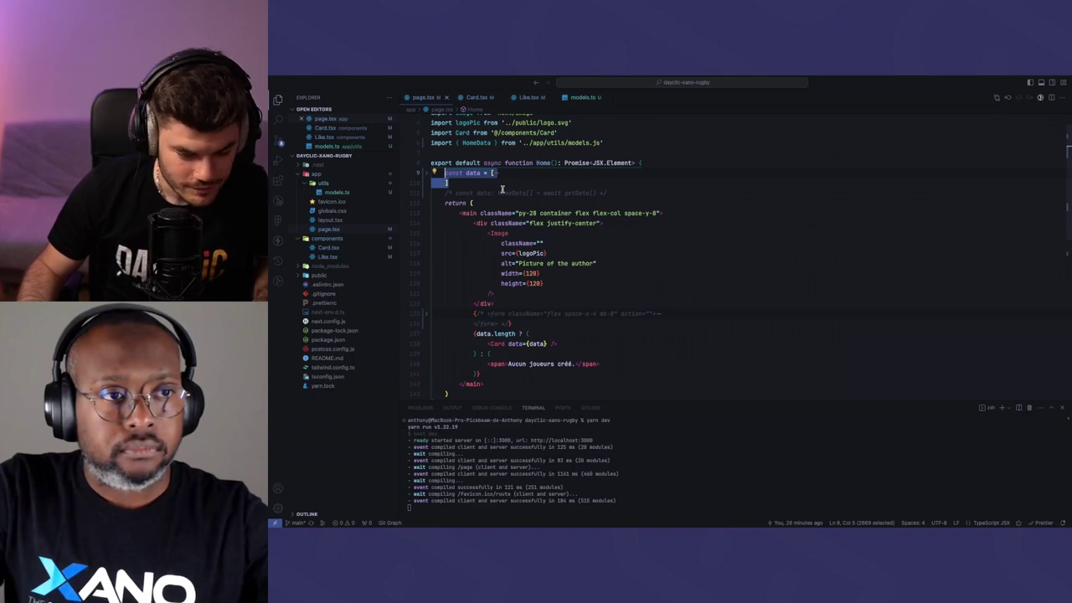
{"action": "key", "text": "alt+shift+a"}
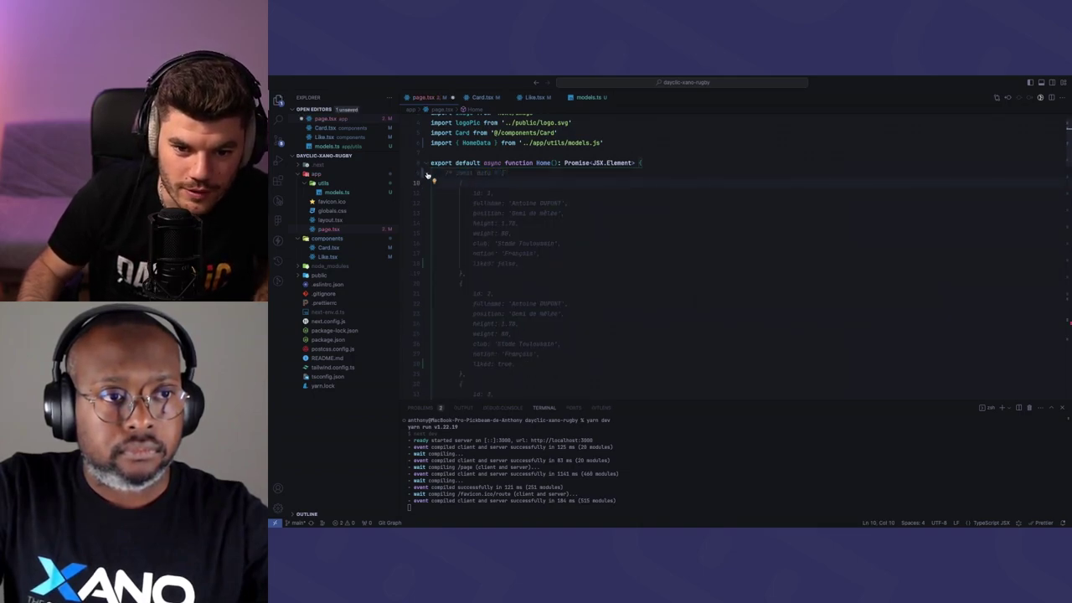
{"action": "left_click", "coordinate": [426, 173]}
{"action": "key", "text": "ctrl+s"}
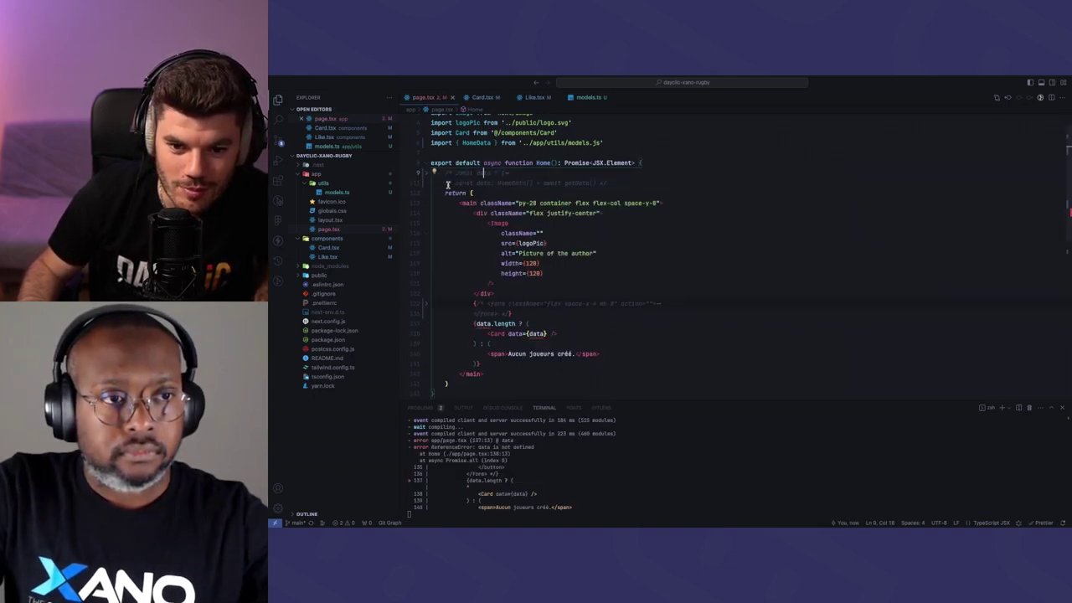
Uncomment the line const data: HomeData[] = await getData() in the Home function and save page.tsx
{"action": "left_click_drag", "start_coordinate": [445, 182], "coordinate": [617, 182]}
{"action": "key", "text": "alt+shift+a"}
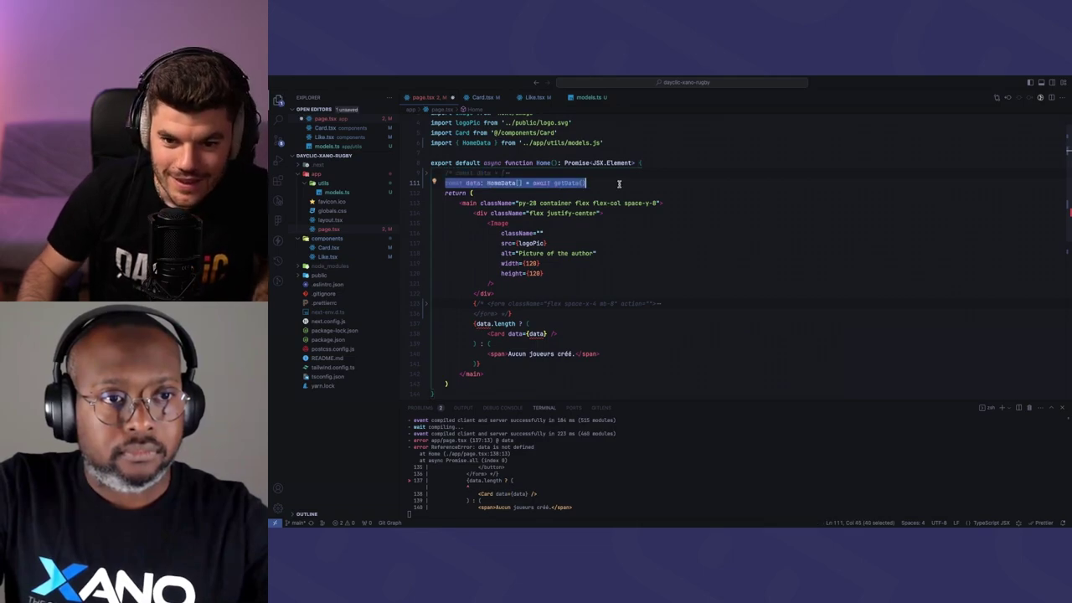
{"action": "key", "text": "ctrl+s"}
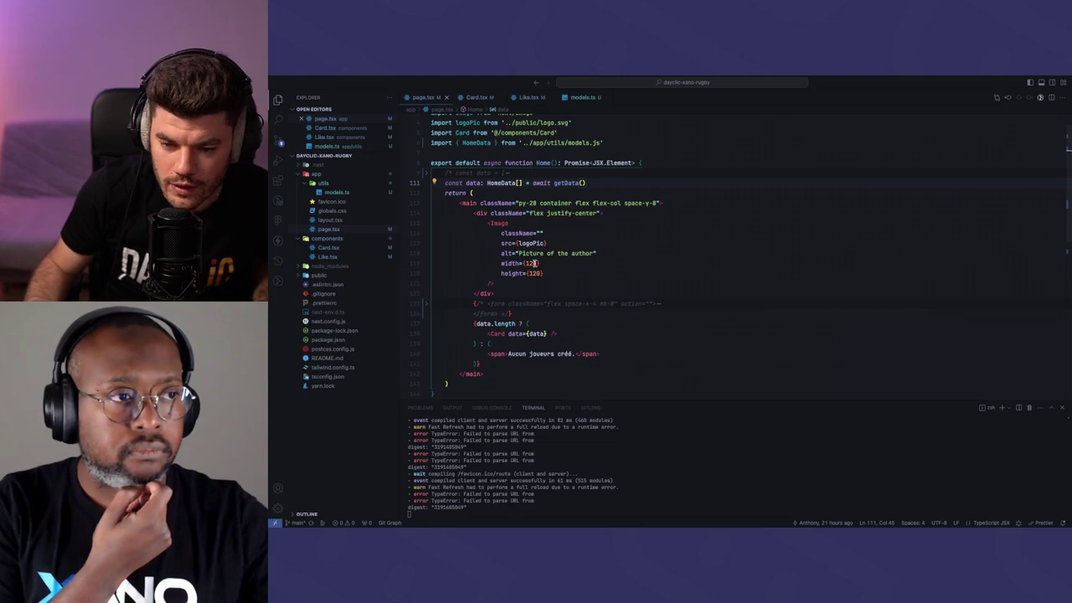
{"action": "left_click", "coordinate": [602, 213]}
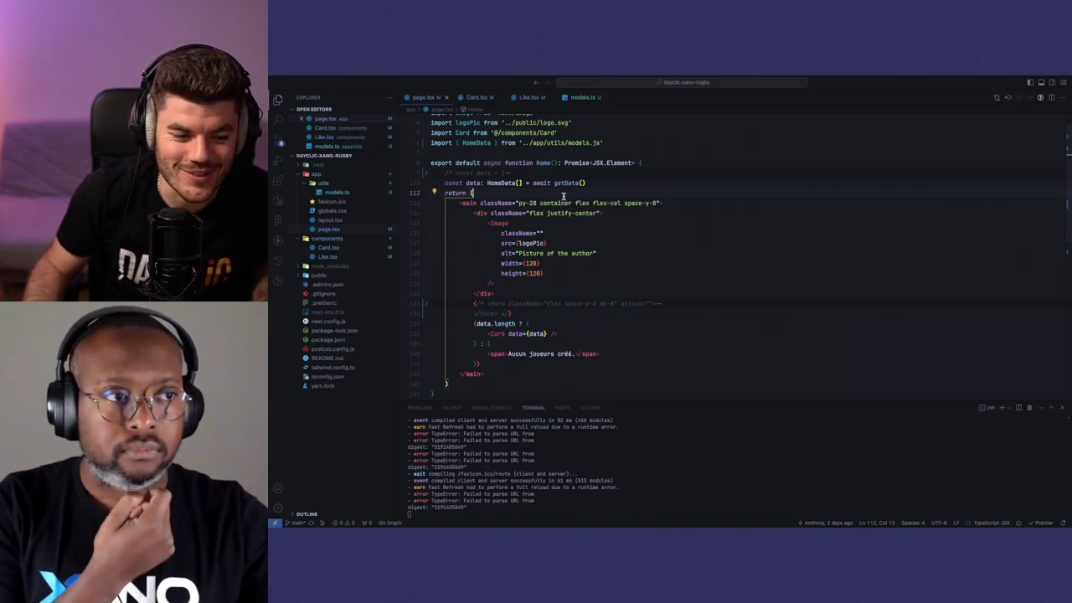
{"action": "mouse_move", "coordinate": [565, 203]}
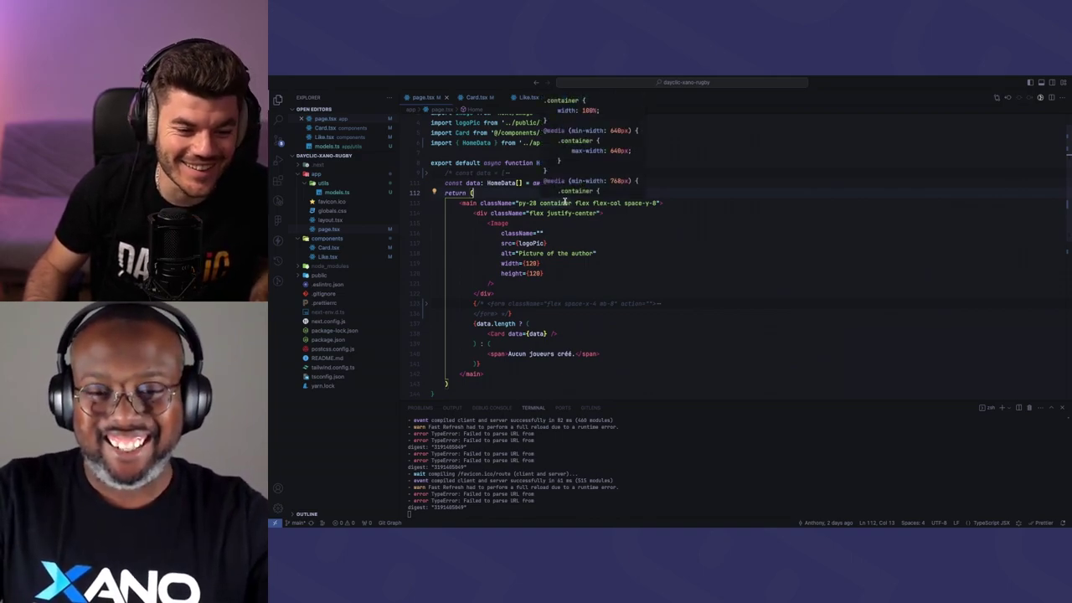
{"action": "left_click", "coordinate": [615, 285]}
{"action": "left_click", "coordinate": [598, 239]}
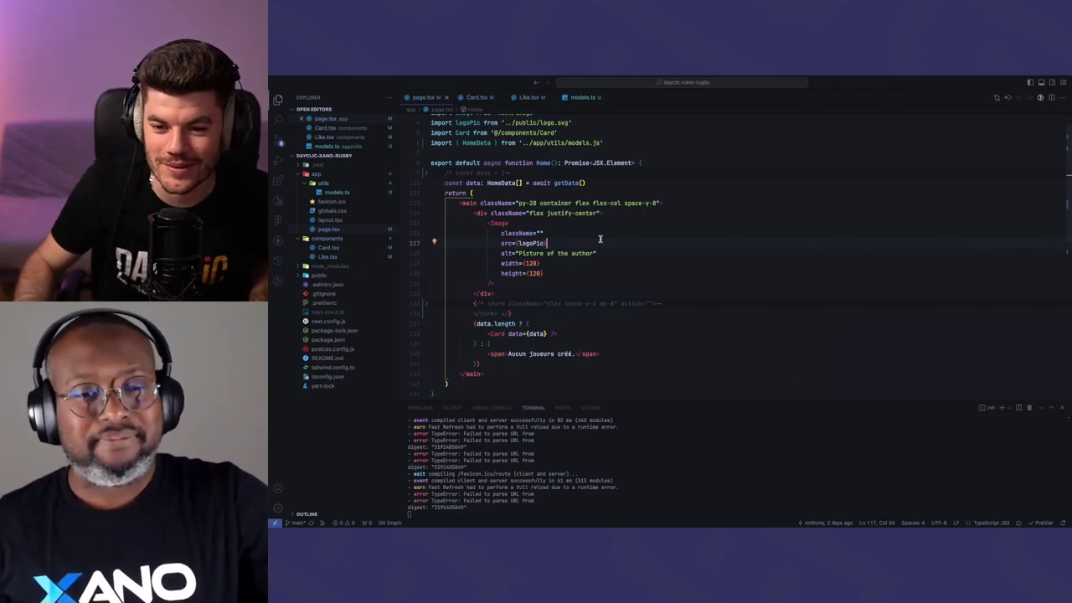
{"action": "left_click", "coordinate": [590, 229]}
{"action": "left_click", "coordinate": [566, 184], "text": "super"}
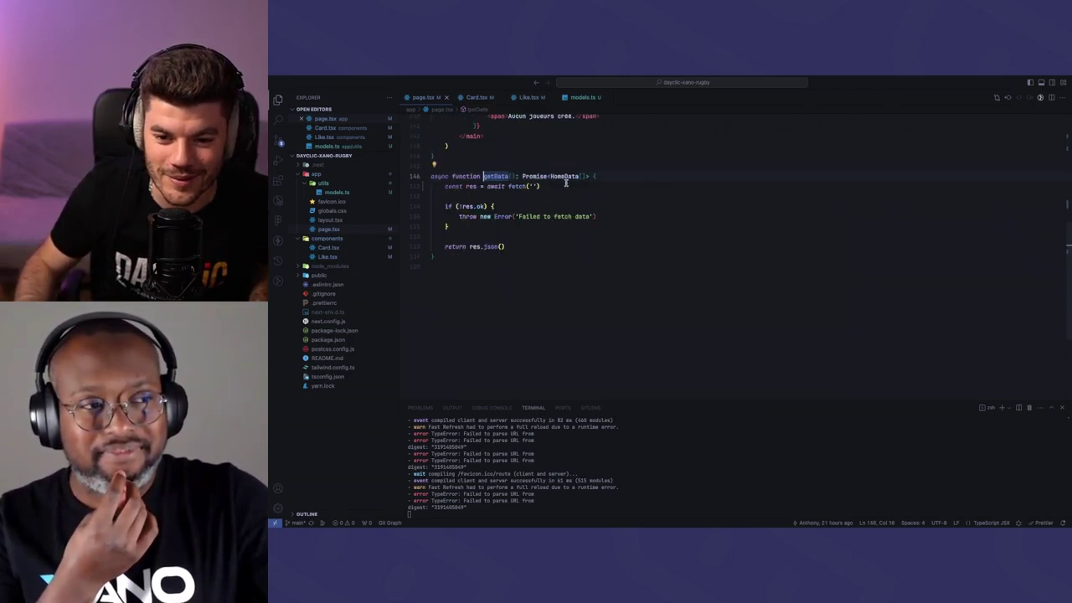
{"action": "left_click", "coordinate": [556, 187]}
{"action": "left_click", "coordinate": [534, 187]}
{"action": "type", "text": "'"}
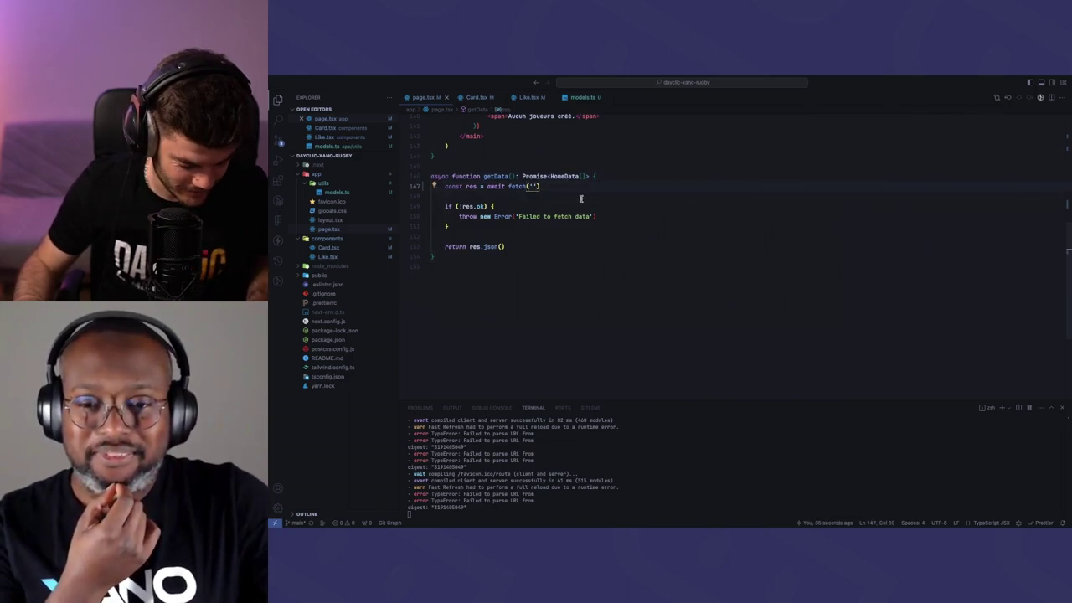
{"action": "type", "text": "https://x8ki-letl-twmt.n7.xano.io/api:pm5W0Abm/players"}
{"action": "key", "text": "super+s"}
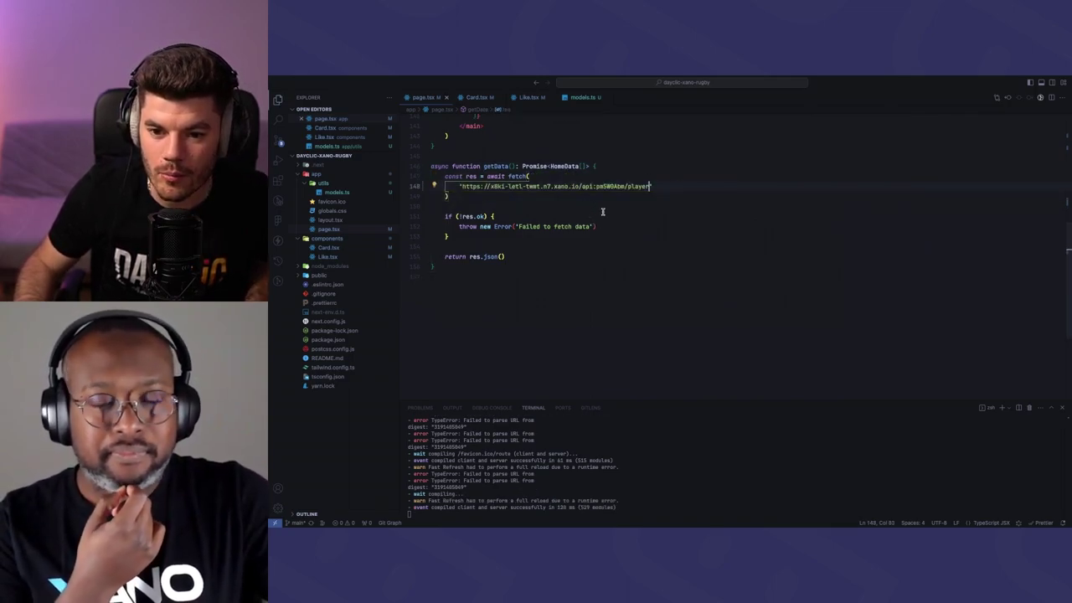
{"action": "left_click", "coordinate": [525, 197]}
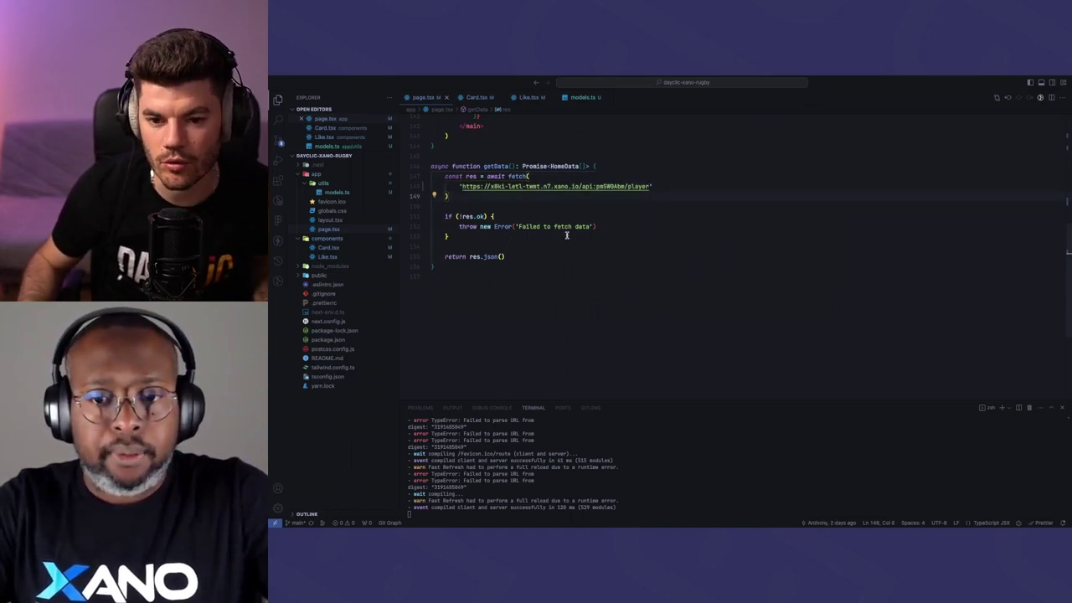
Trace getData's returned JSON to its call in Home, then examine how Card.tsx maps the data
{"action": "scroll", "coordinate": [551, 216], "scroll_direction": "up", "scroll_amount": 1}
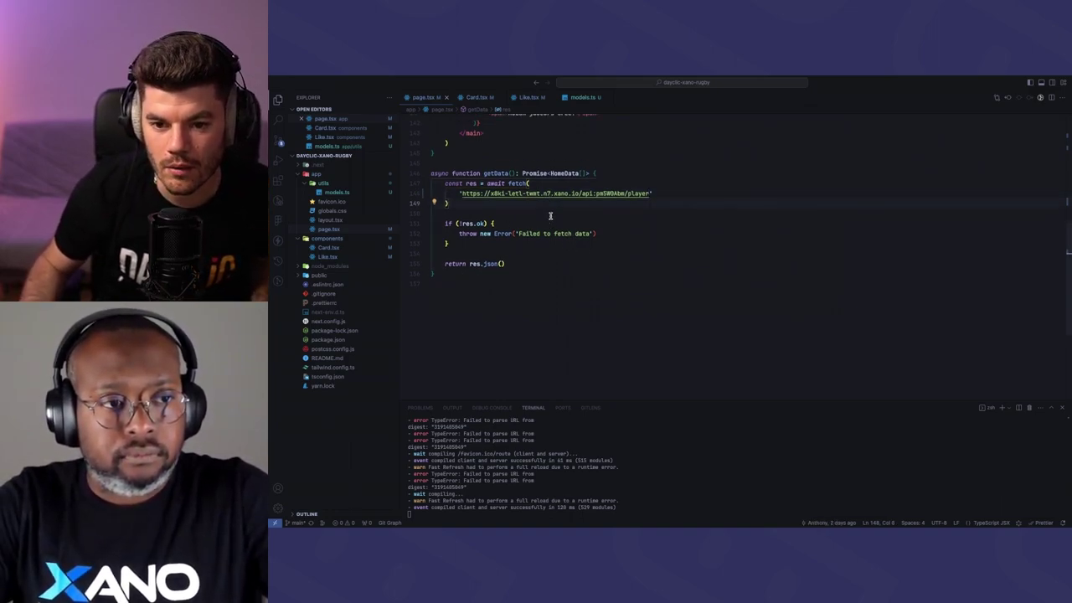
{"action": "double_click", "coordinate": [495, 265]}
{"action": "left_click", "coordinate": [495, 174], "text": "ctrl"}
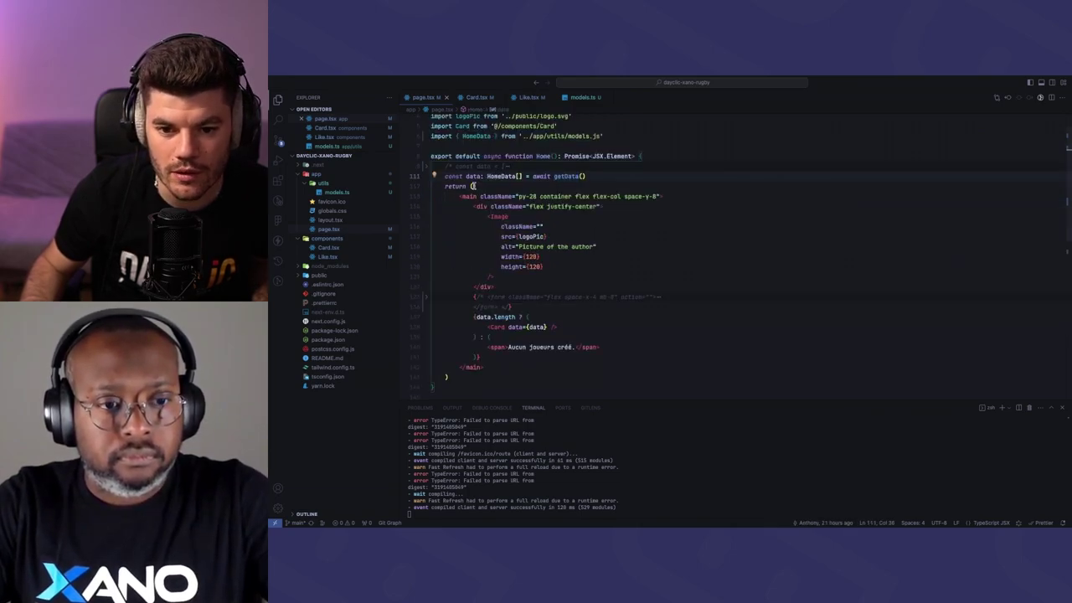
{"action": "left_click", "coordinate": [480, 186]}
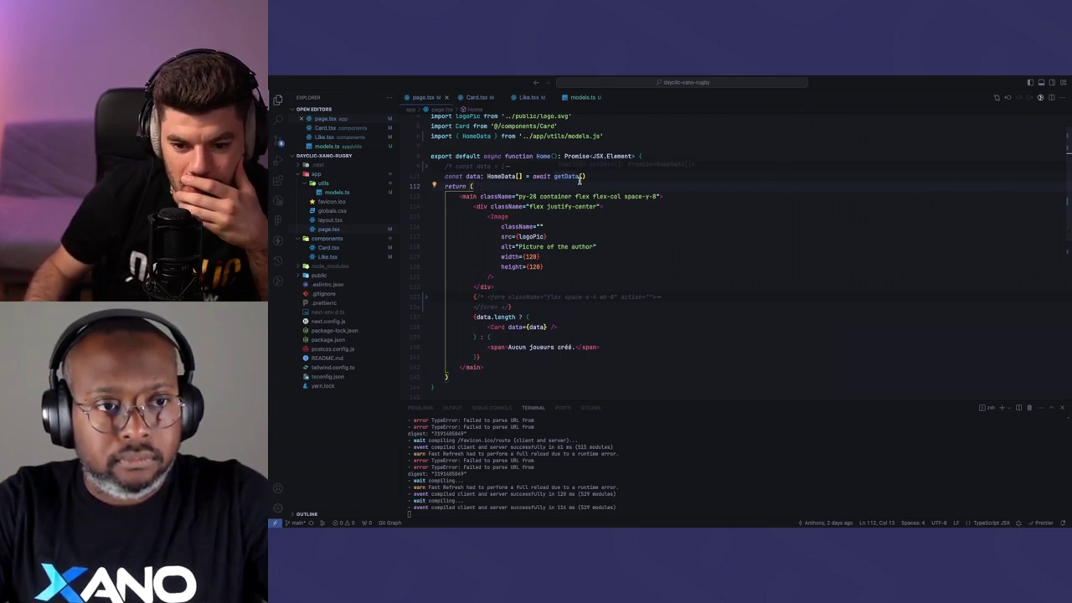
{"action": "scroll", "coordinate": [578, 180], "scroll_direction": "down", "scroll_amount": 2}
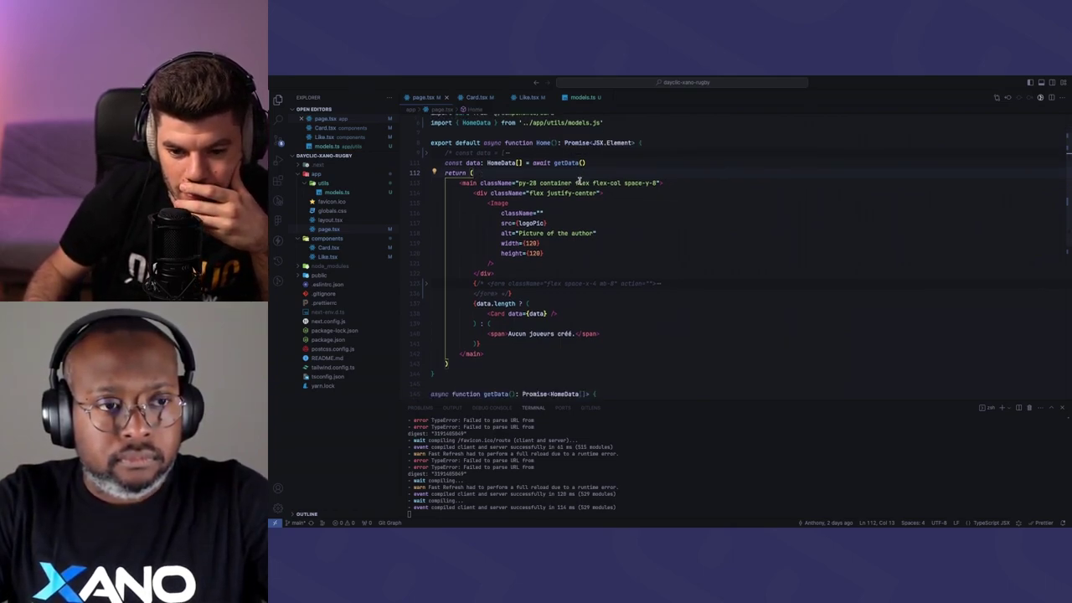
{"action": "scroll", "coordinate": [578, 181], "scroll_direction": "down", "scroll_amount": 1}
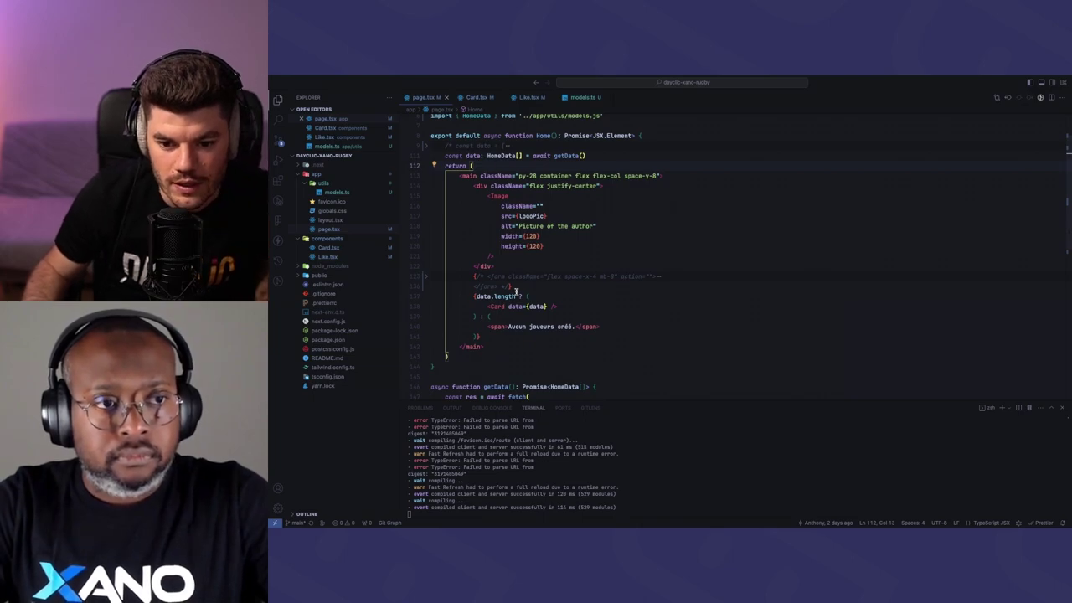
{"action": "left_click", "coordinate": [475, 98]}
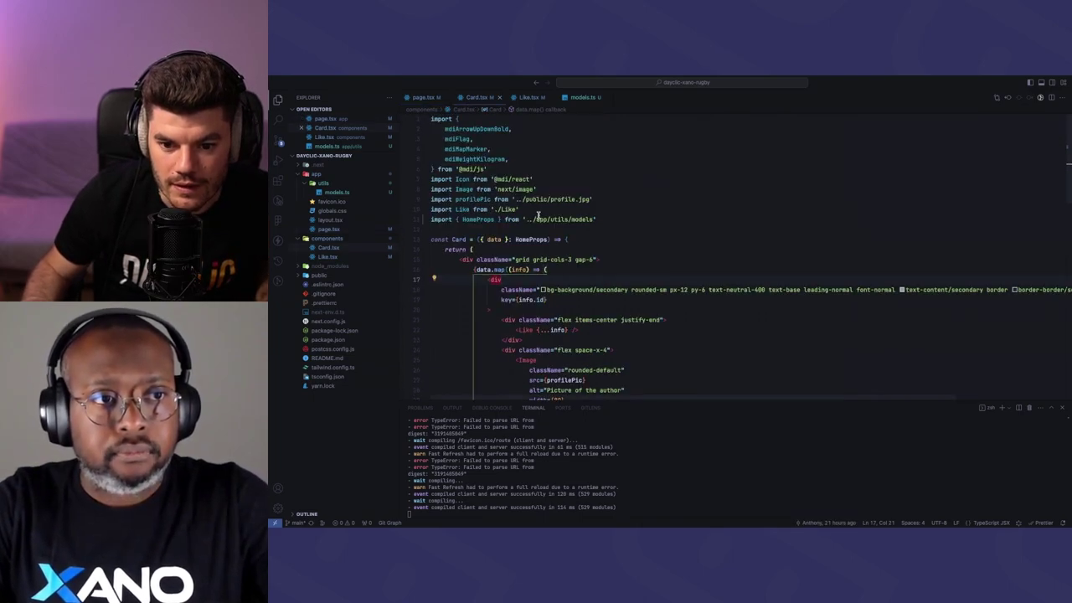
{"action": "scroll", "coordinate": [539, 215], "scroll_direction": "down", "scroll_amount": 3}
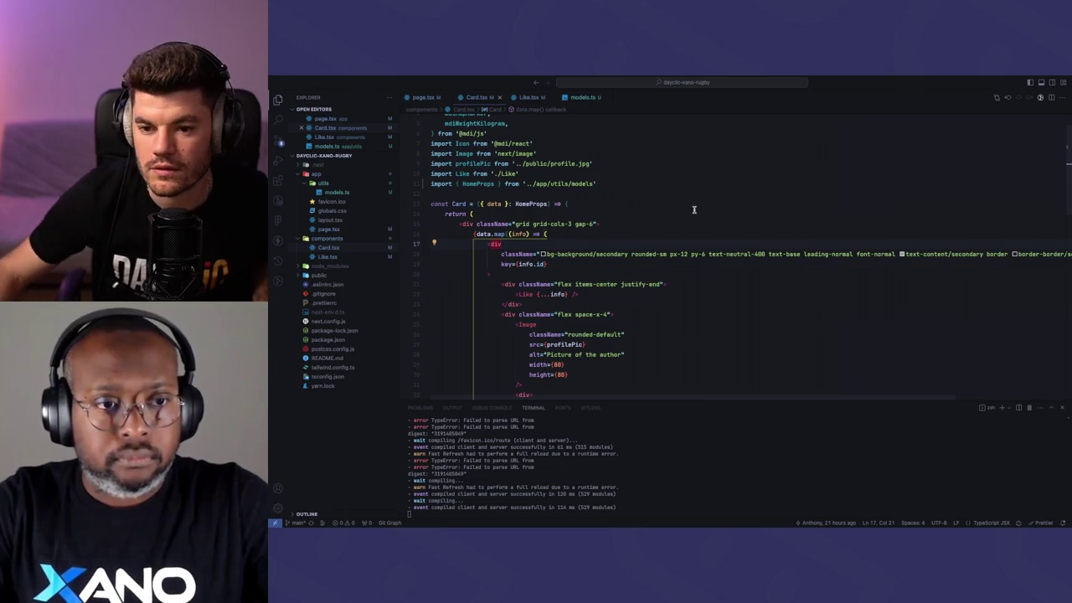
Switch to the browser and check how the rugby site at localhost:3000 renders the player list
{"action": "key", "text": "ctrl+Up"}
{"action": "left_click", "coordinate": [679, 121]}
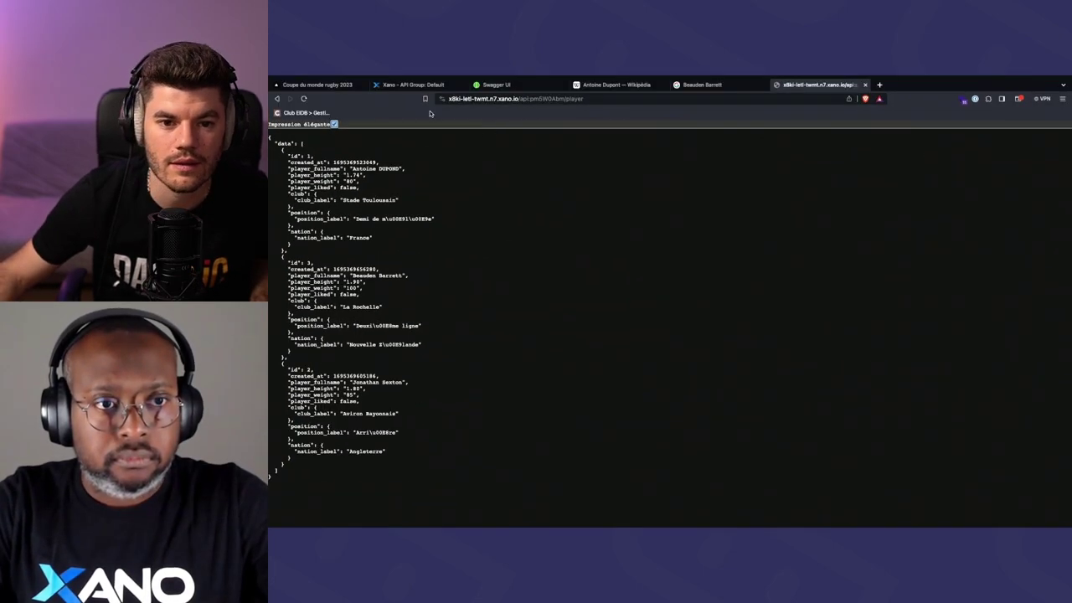
{"action": "left_click", "coordinate": [318, 84]}
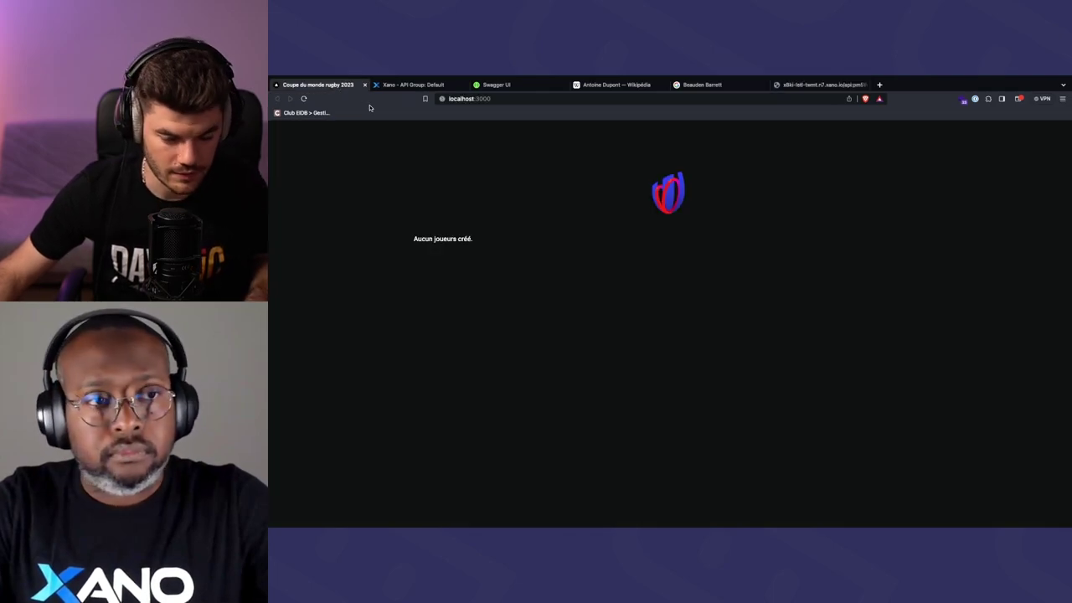
{"action": "key", "text": "ctrl+Up"}
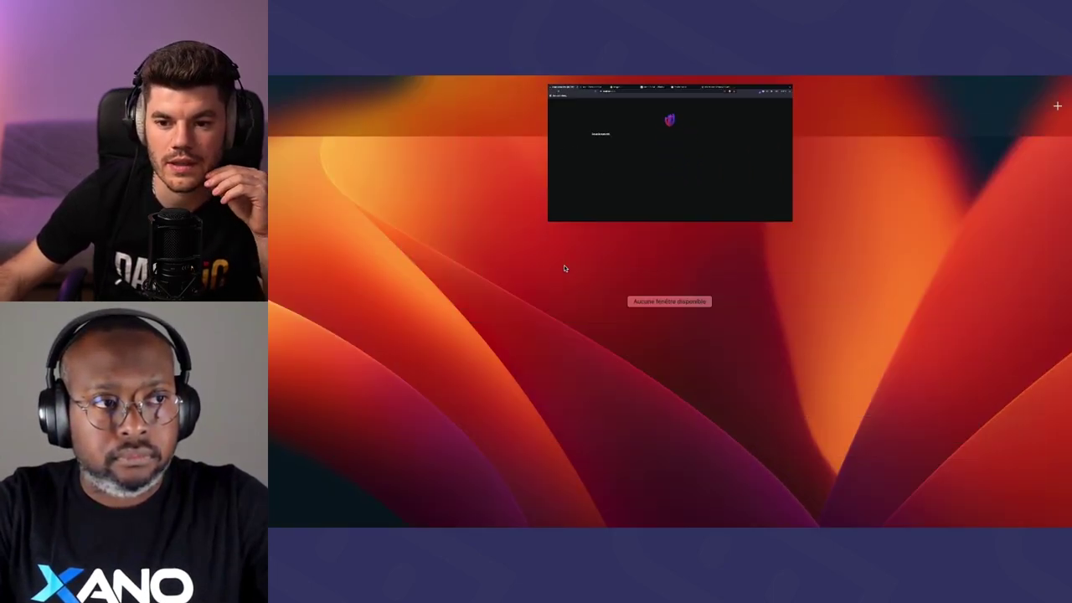
{"action": "left_click", "coordinate": [650, 152]}
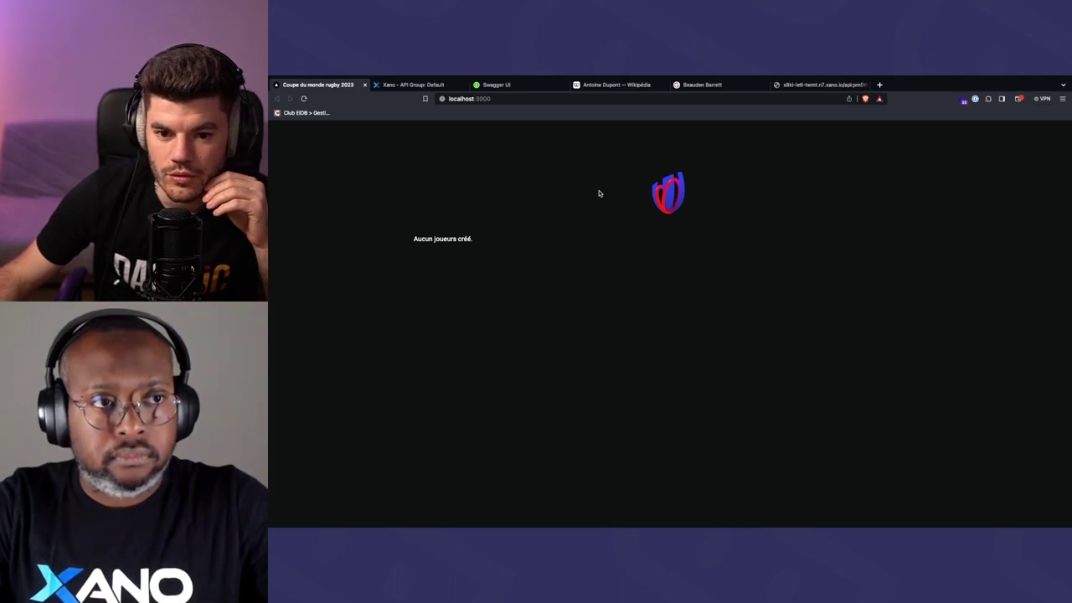
Switch to the code editor and check Card.tsx, then the data.length condition around the Card component in page.tsx
{"action": "key", "text": "ctrl+Up"}
{"action": "left_click", "coordinate": [742, 105]}
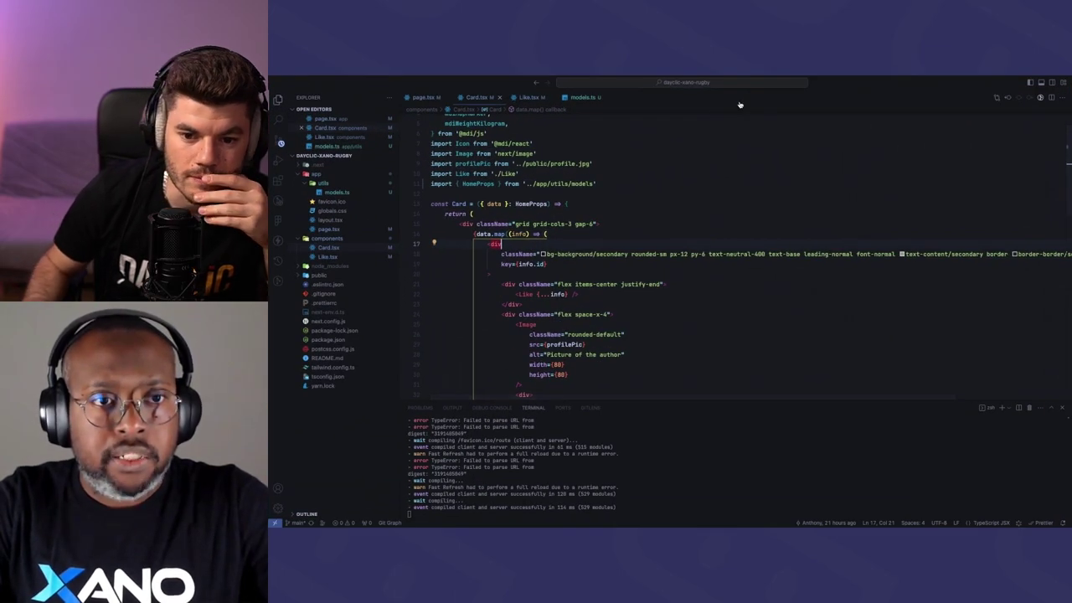
{"action": "left_click", "coordinate": [541, 140]}
{"action": "scroll", "coordinate": [519, 168], "scroll_direction": "down", "scroll_amount": 1}
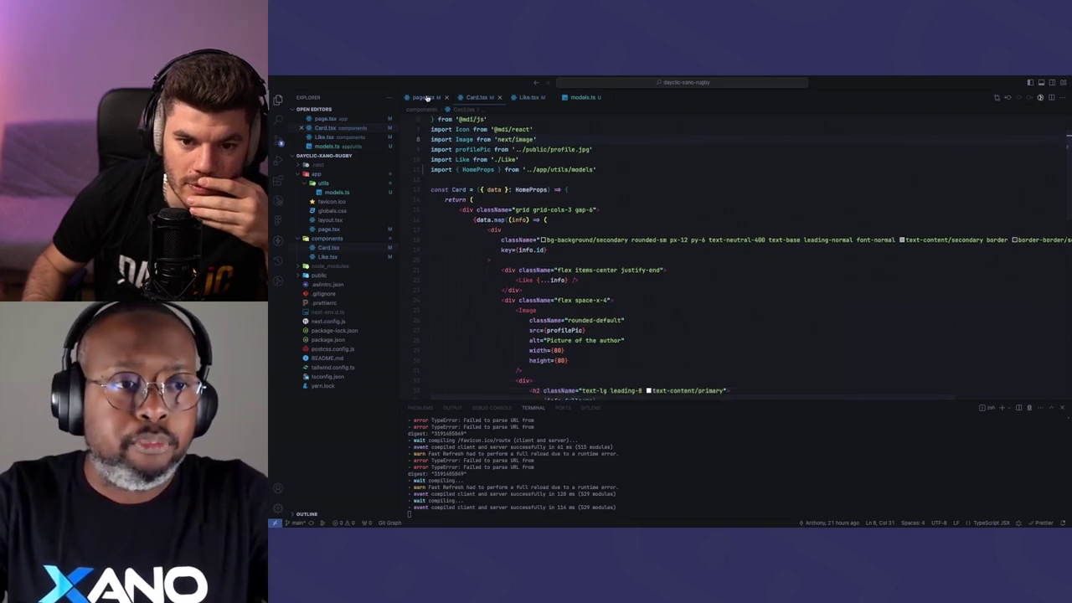
{"action": "left_click", "coordinate": [427, 98]}
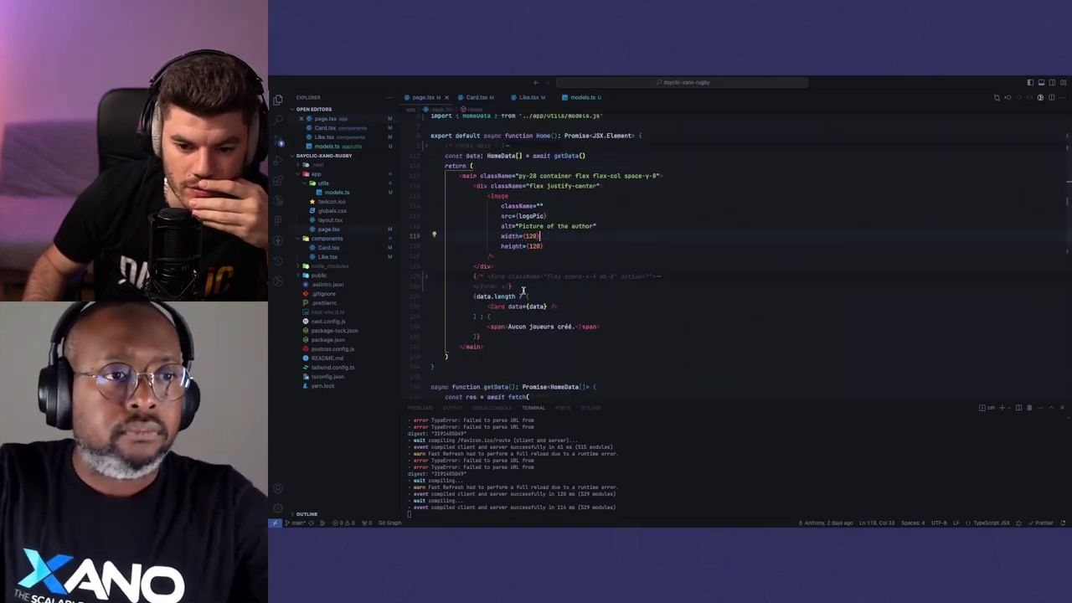
Switch to the browser and examine the raw /player JSON response, then recheck the rugby site at localhost:3000
{"action": "key", "text": "ctrl+Up"}
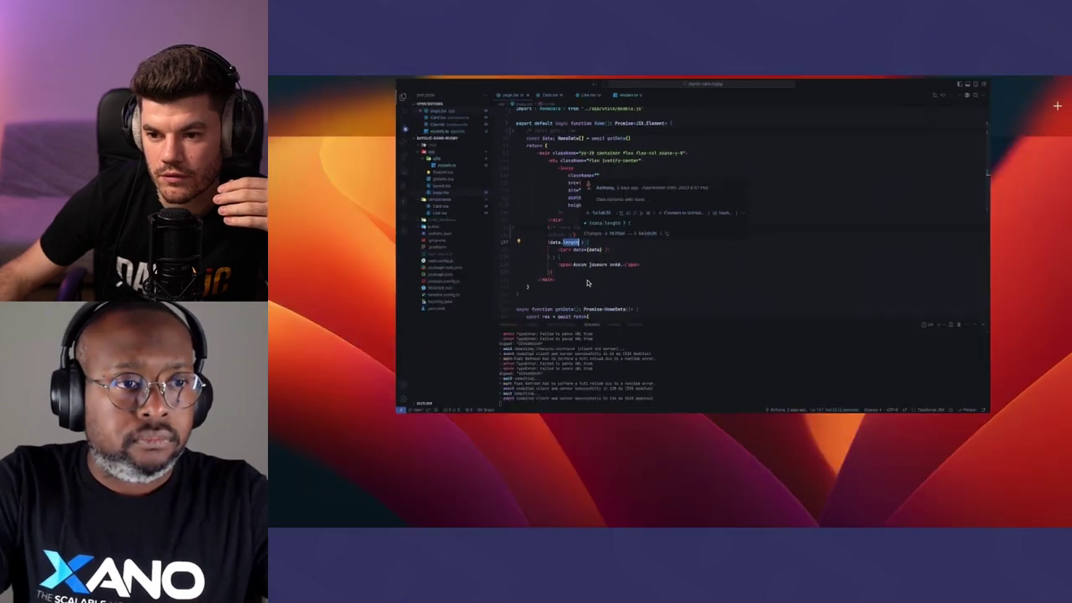
{"action": "left_click", "coordinate": [684, 117]}
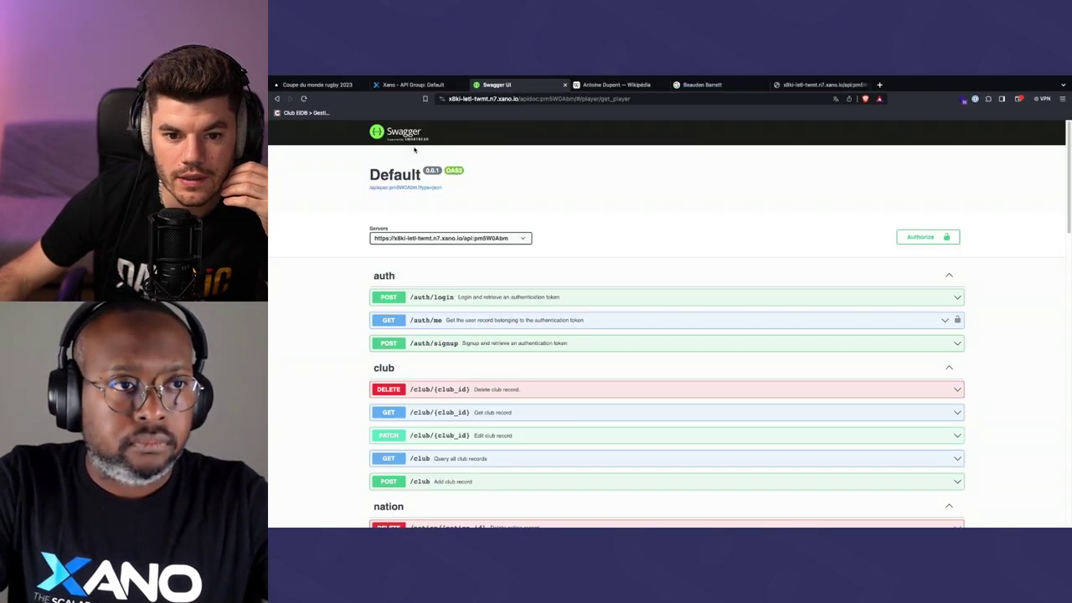
{"action": "left_click", "coordinate": [782, 87]}
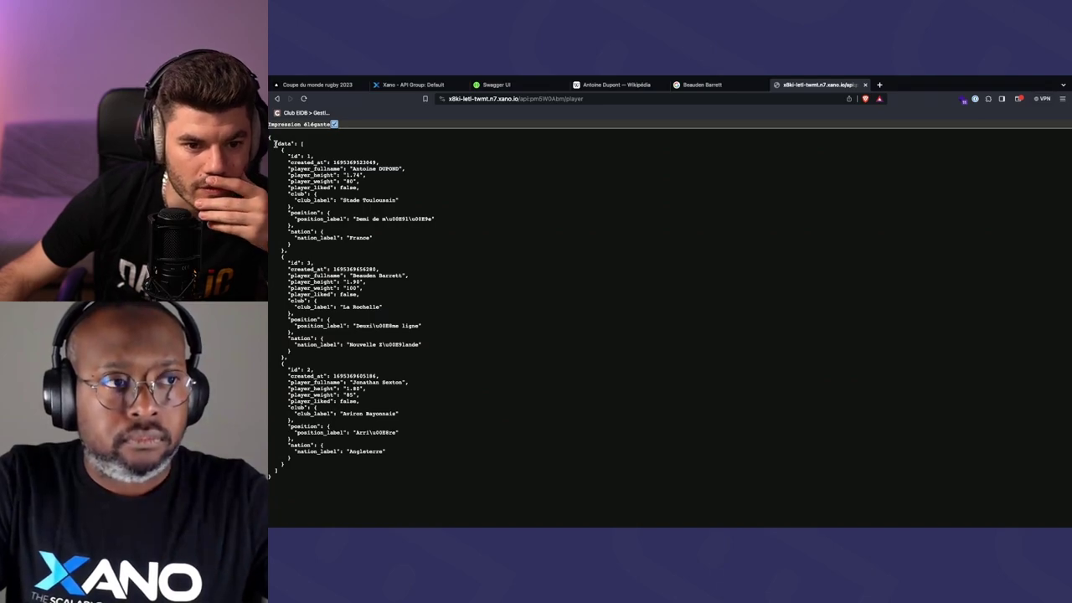
{"action": "left_click", "coordinate": [334, 86]}
{"action": "left_click", "coordinate": [399, 85]}
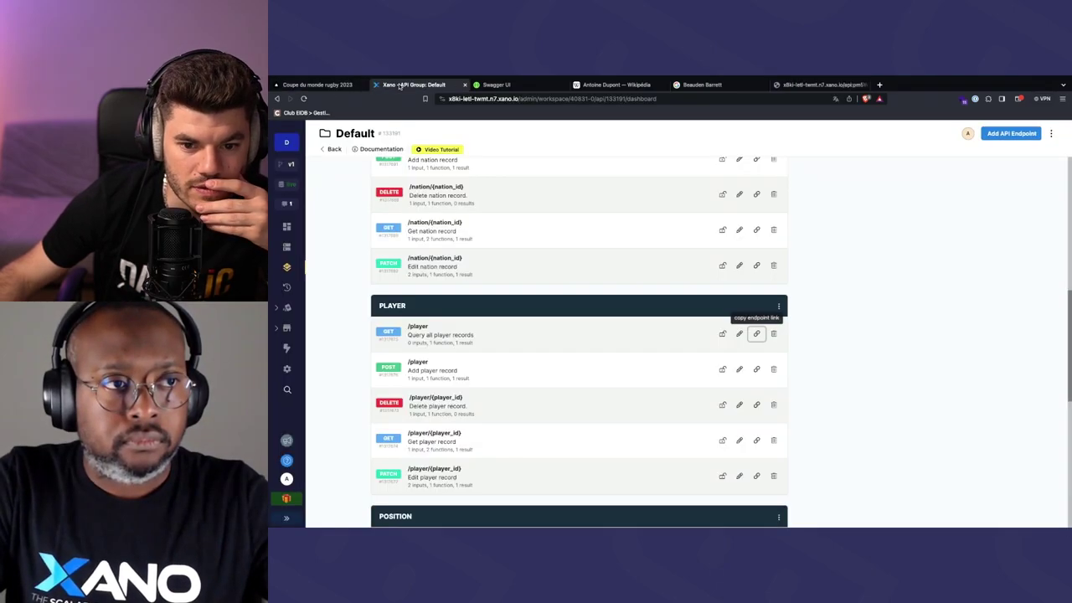
{"action": "left_click", "coordinate": [326, 87]}
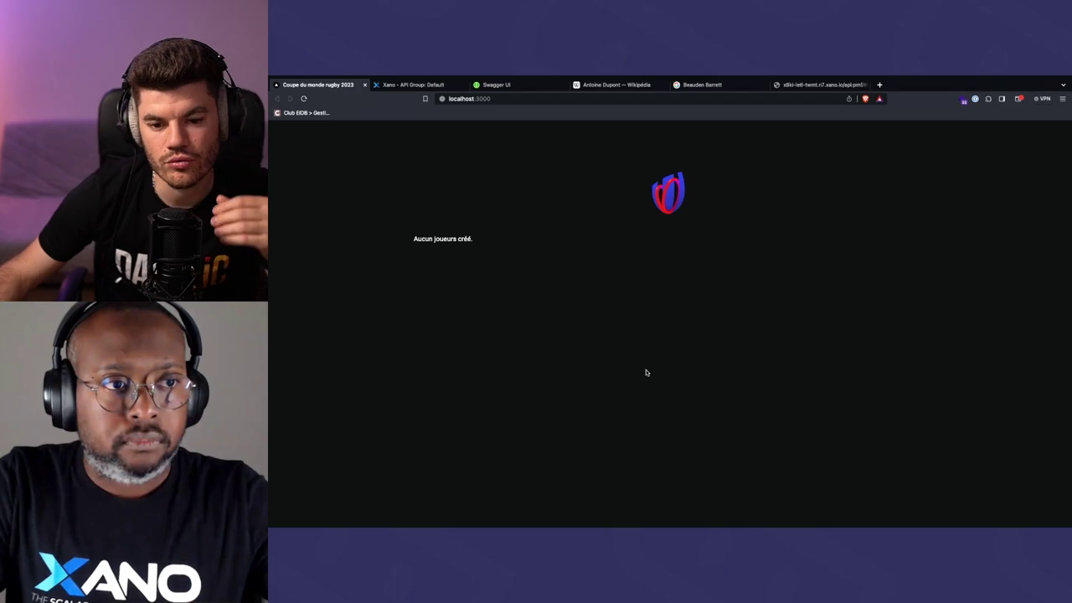
Add console.log(data) below the getData call in page.tsx, save the file and enlarge the terminal to read the output
{"action": "key", "text": "ctrl+Up"}
{"action": "left_click", "coordinate": [752, 109]}
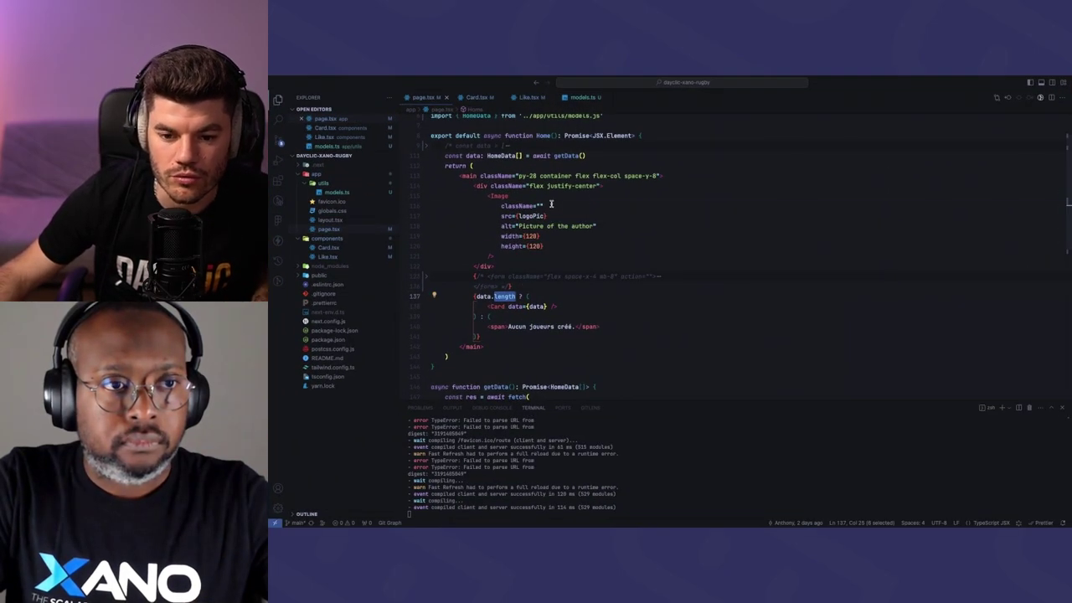
{"action": "left_click", "coordinate": [551, 204]}
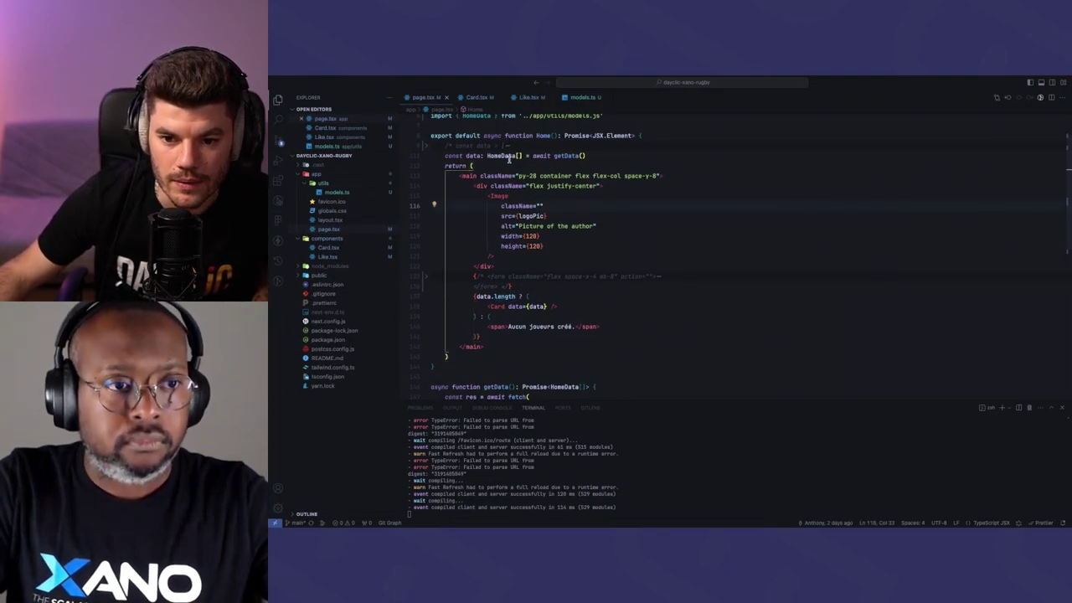
{"action": "left_click", "coordinate": [587, 155]}
{"action": "key", "text": "Return"}
{"action": "type", "text": "c"}
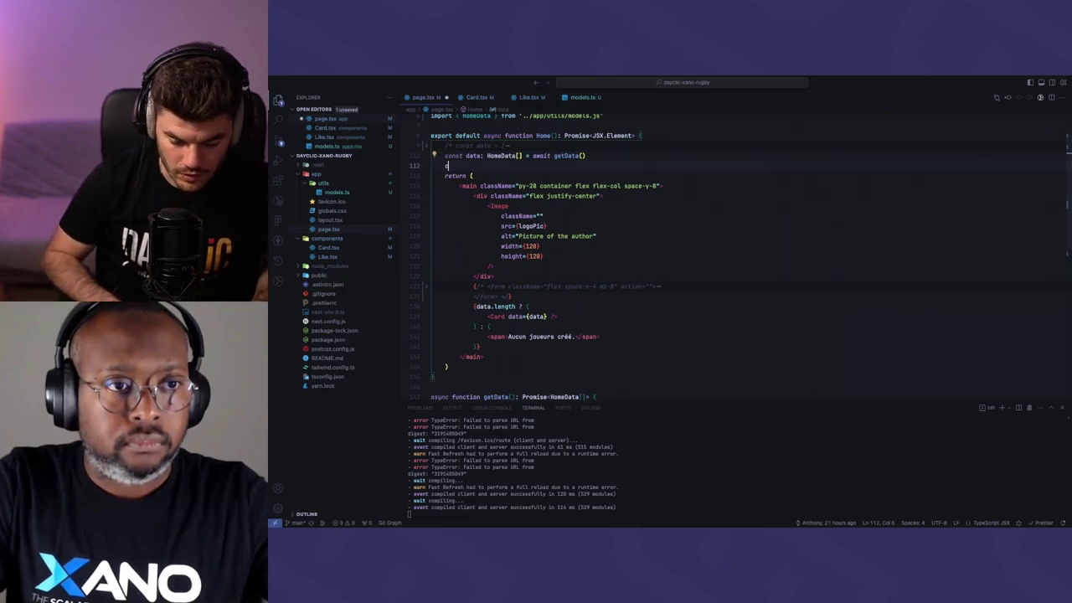
{"action": "type", "text": "la"}
{"action": "type", "text": "onsole.log("}
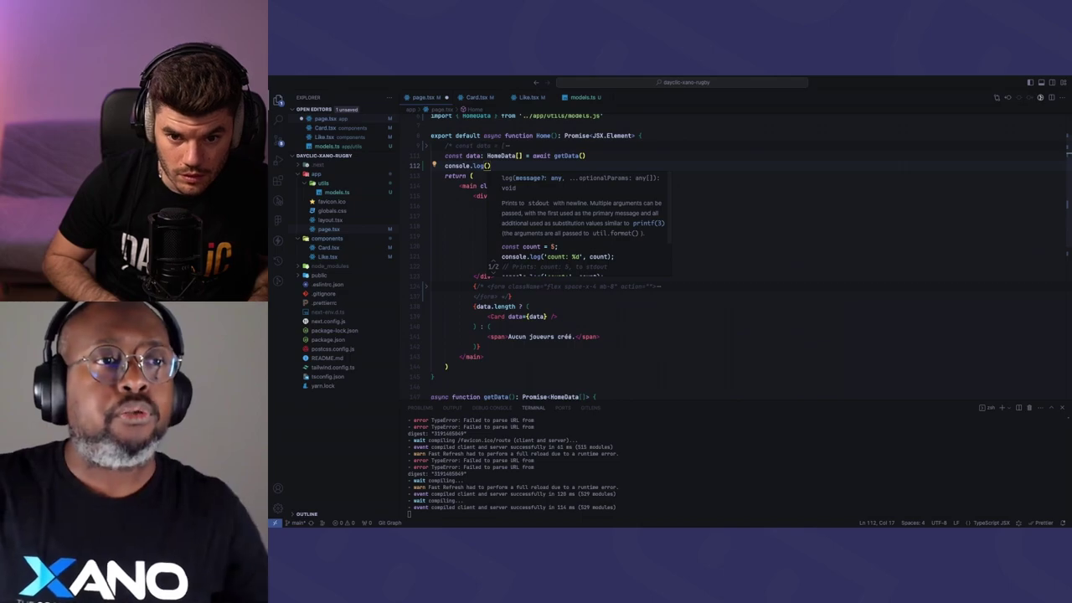
{"action": "type", "text": "data"}
{"action": "key", "text": "ctrl+s"}
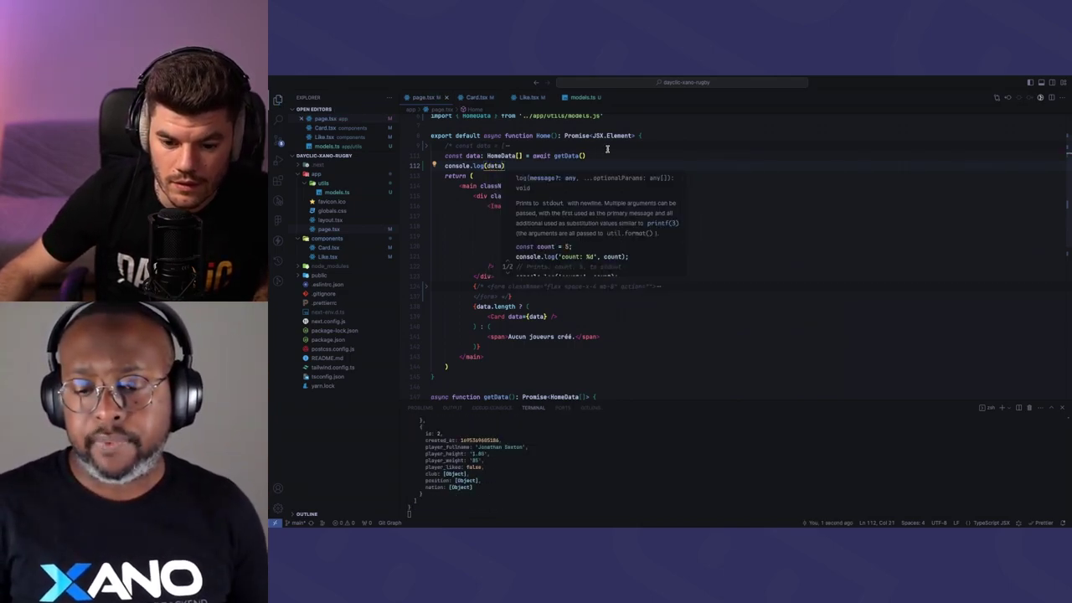
{"action": "left_click_drag", "start_coordinate": [656, 399], "coordinate": [656, 278]}
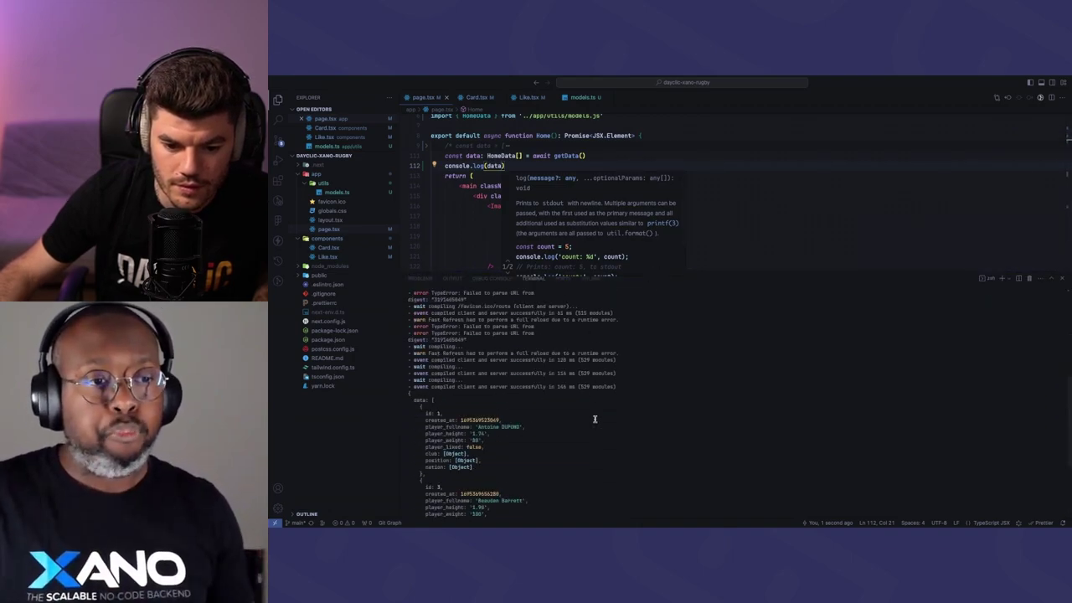
Try passing data.data instead of data to the Card component in page.tsx
{"action": "left_click", "coordinate": [675, 131]}
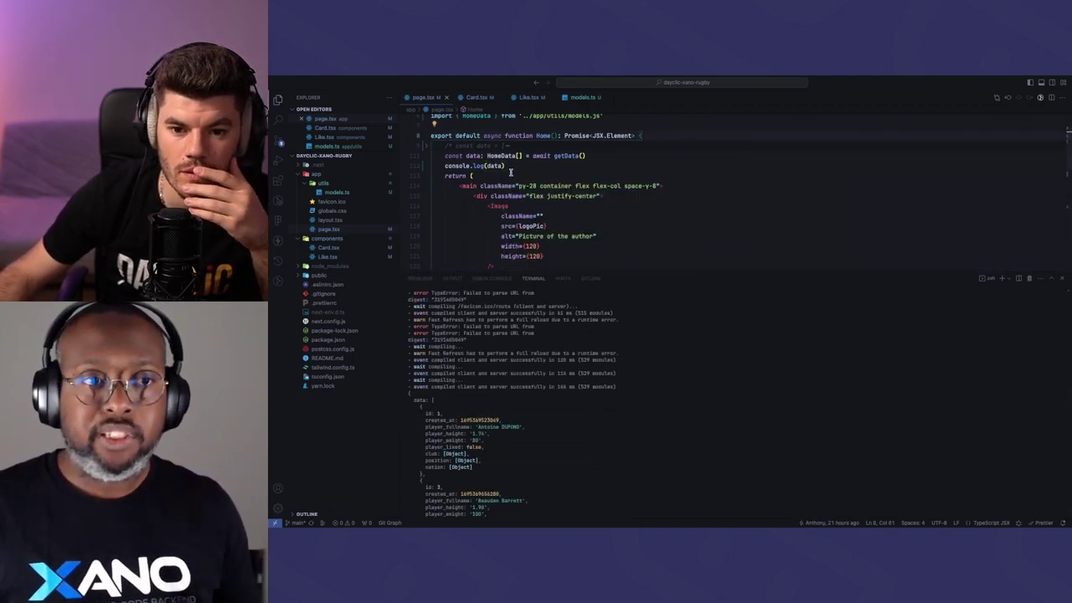
{"action": "scroll", "coordinate": [516, 165], "scroll_direction": "down", "scroll_amount": 3}
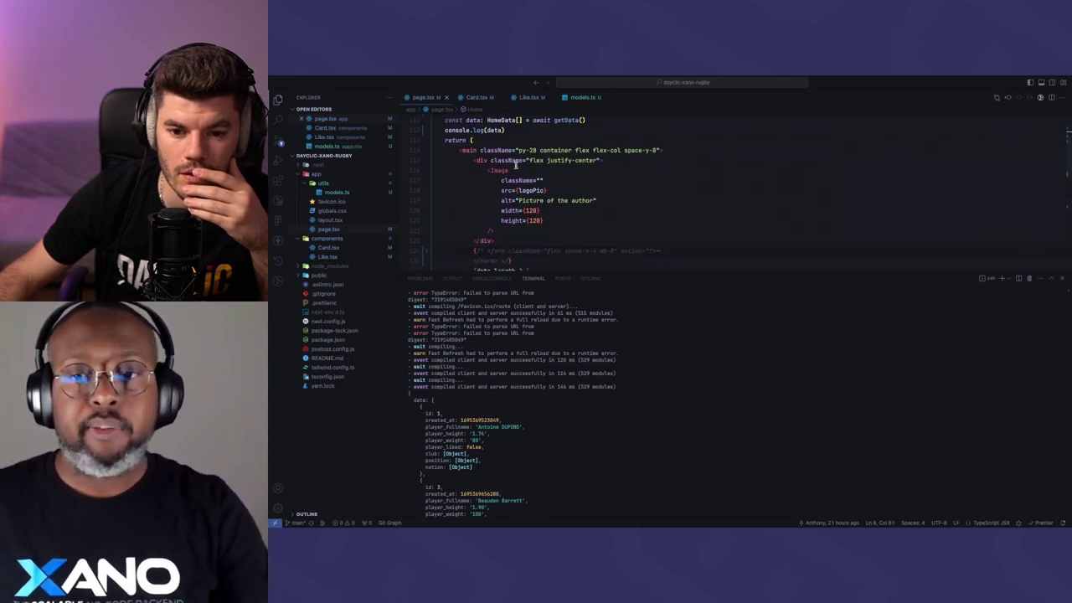
{"action": "left_click", "coordinate": [544, 221]}
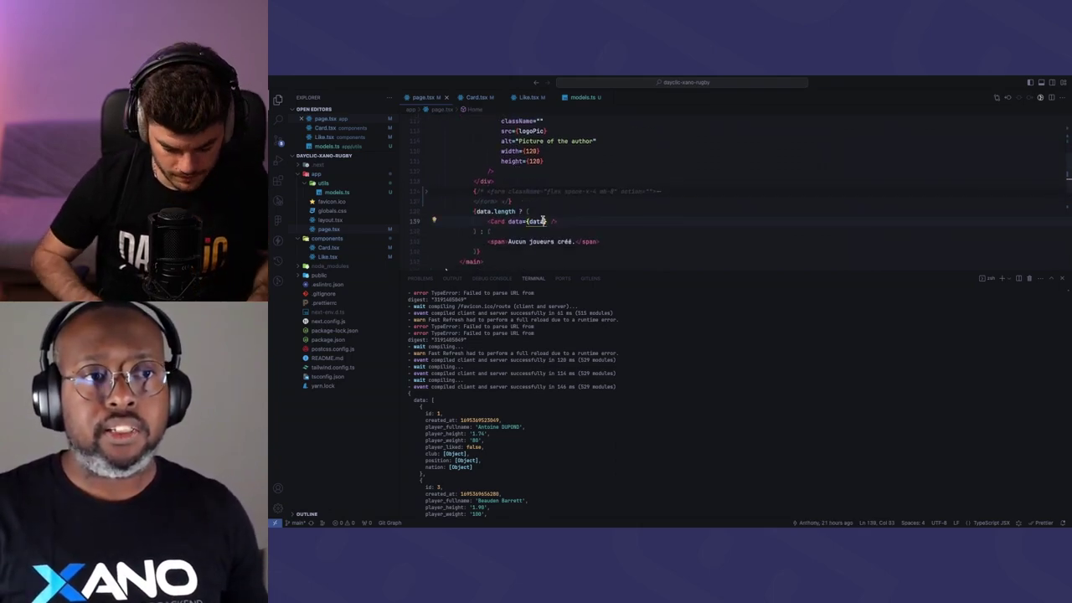
{"action": "type", "text": ".data"}
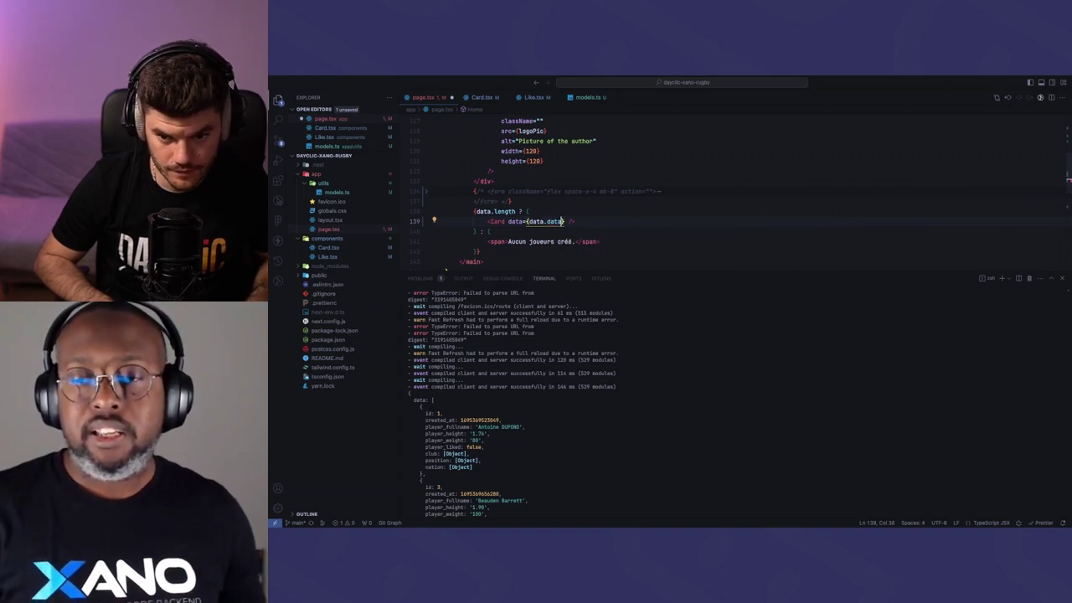
{"action": "mouse_move", "coordinate": [554, 221]}
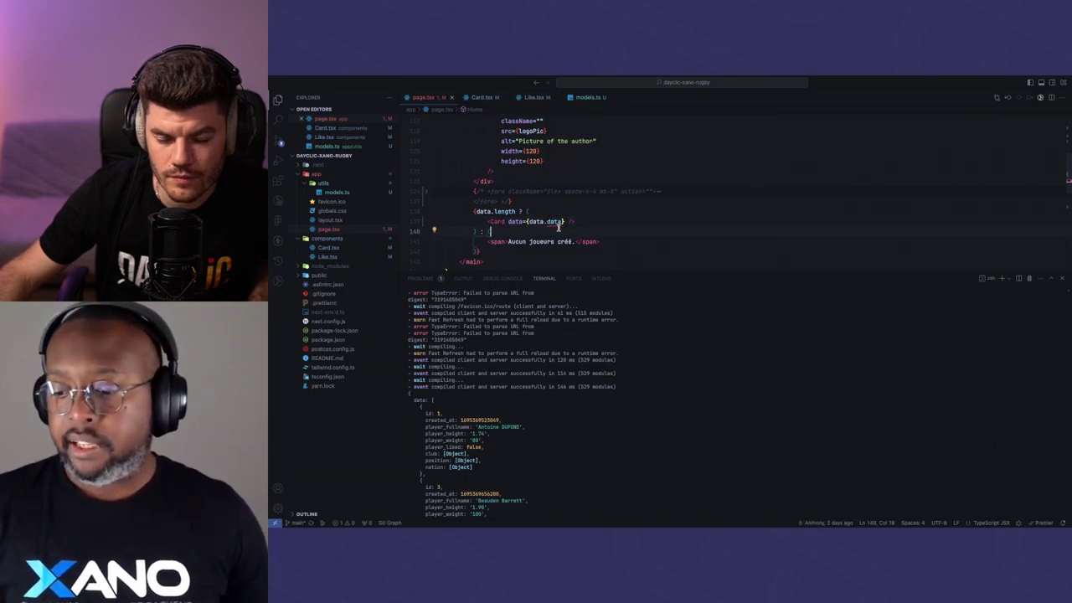
Try declaring data with let in Home and reassigning it from its own nested data property
{"action": "scroll", "coordinate": [558, 227], "scroll_direction": "up", "scroll_amount": 5}
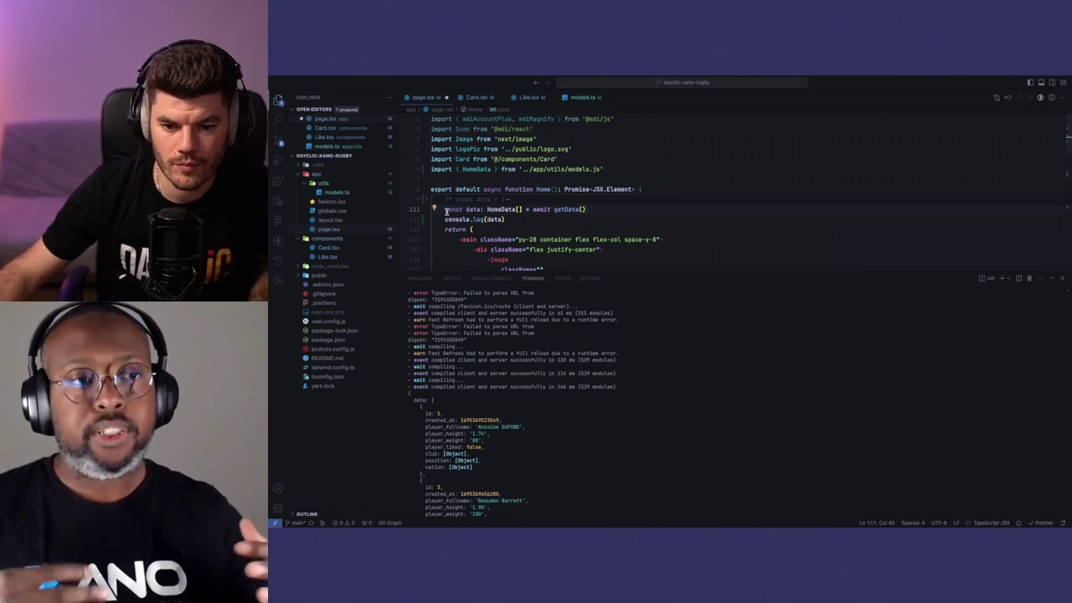
{"action": "double_click", "coordinate": [450, 209]}
{"action": "type", "text": "le"}
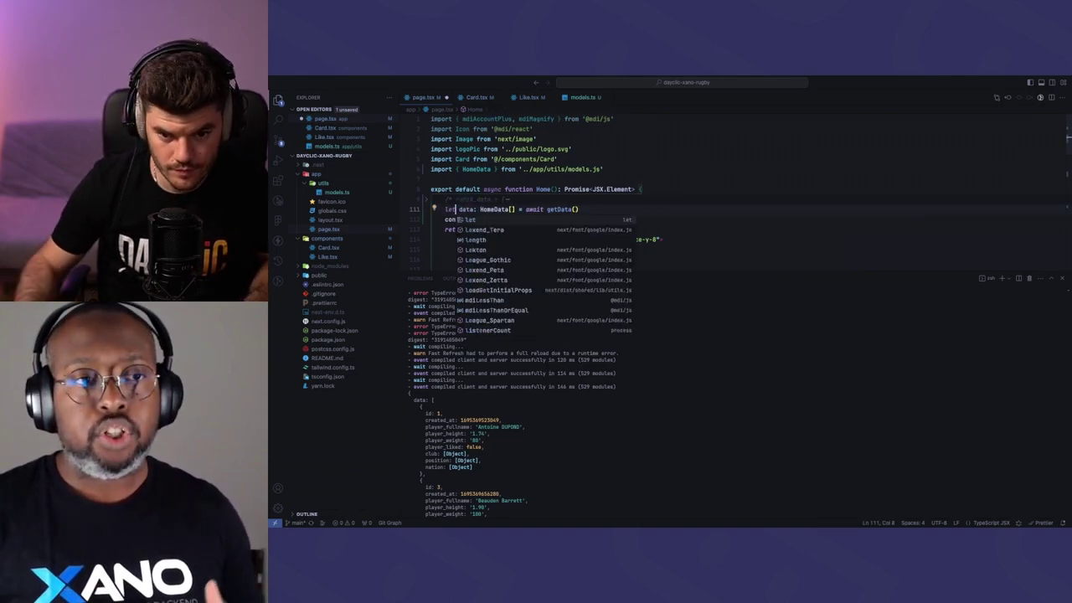
{"action": "type", "text": "t"}
{"action": "left_click", "coordinate": [590, 208]}
{"action": "key", "text": "Return"}
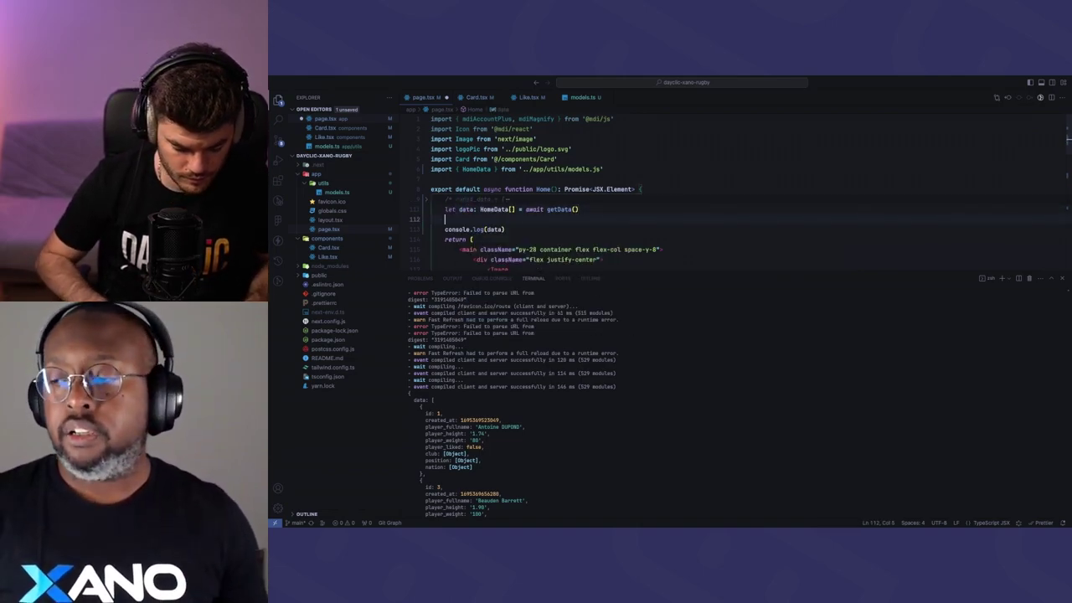
{"action": "type", "text": "data = da"}
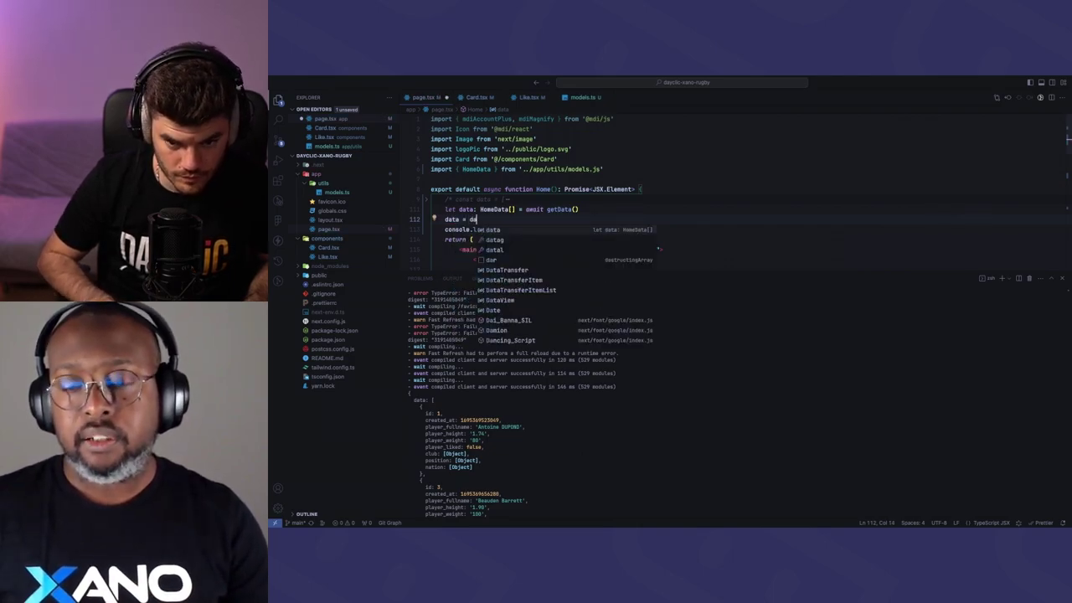
{"action": "type", "text": "ta.dat"}
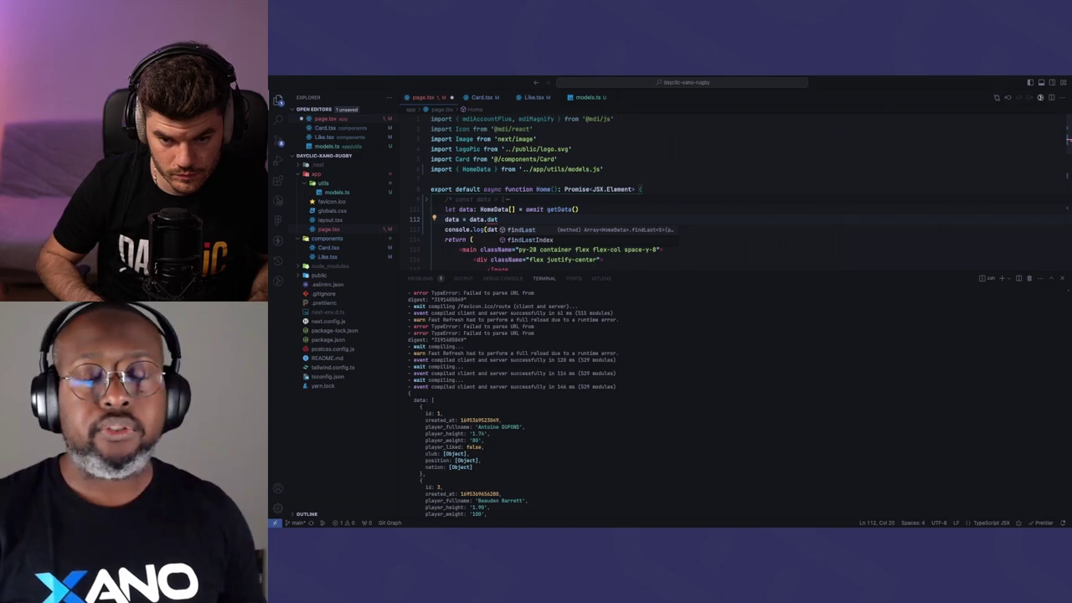
{"action": "key", "text": "ctrl+shift+k"}
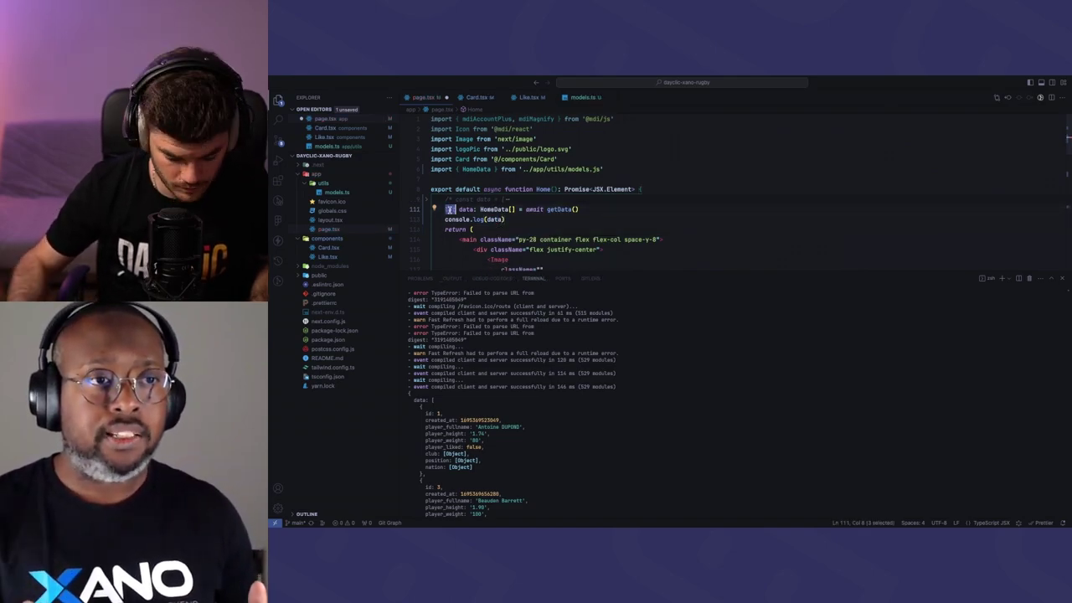
Change the declaration in Home to const { data }: HomeData[] = await getData() and save page.tsx
{"action": "type", "text": "const"}
{"action": "key", "text": "Right"}
{"action": "key", "text": "ctrl+shift+Right"}
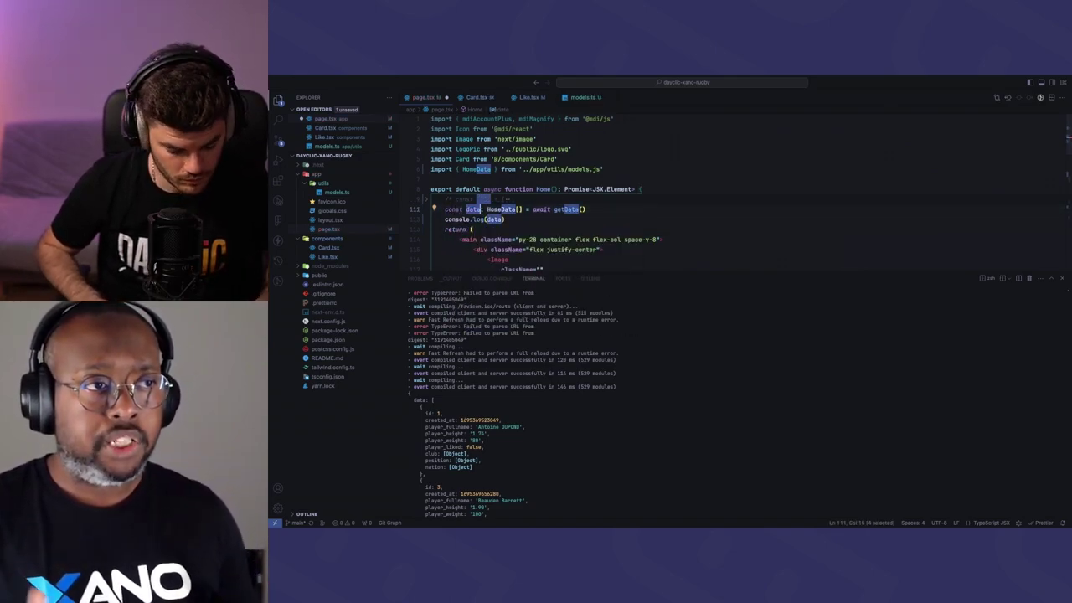
{"action": "type", "text": "{"}
{"action": "key", "text": "ctrl+s"}
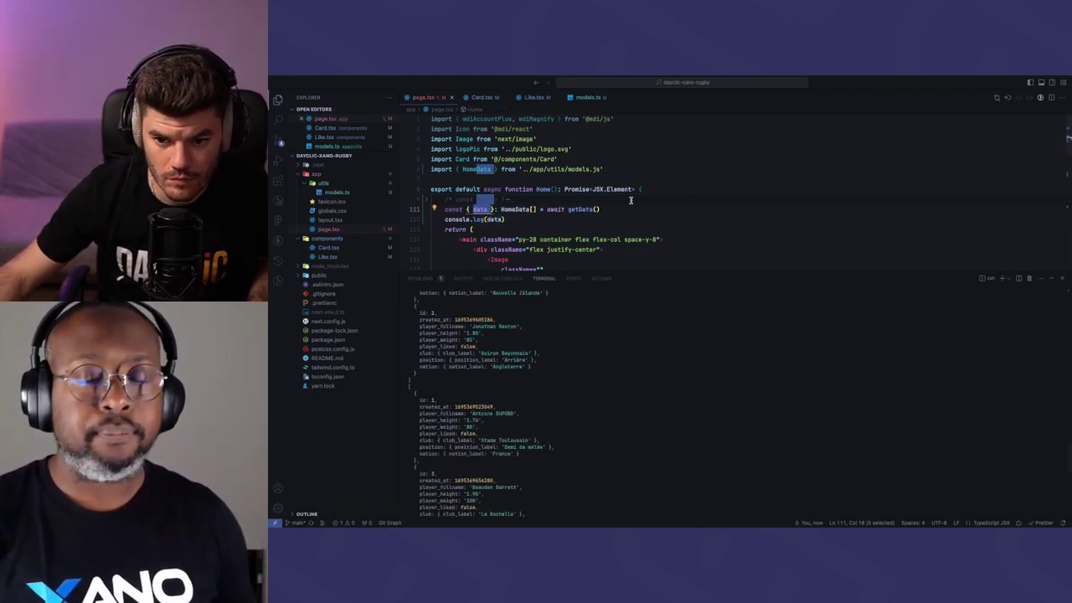
Check in the browser how localhost:3000 handles the destructured data, and return to the declaration in page.tsx
{"action": "key", "text": "super+Tab"}
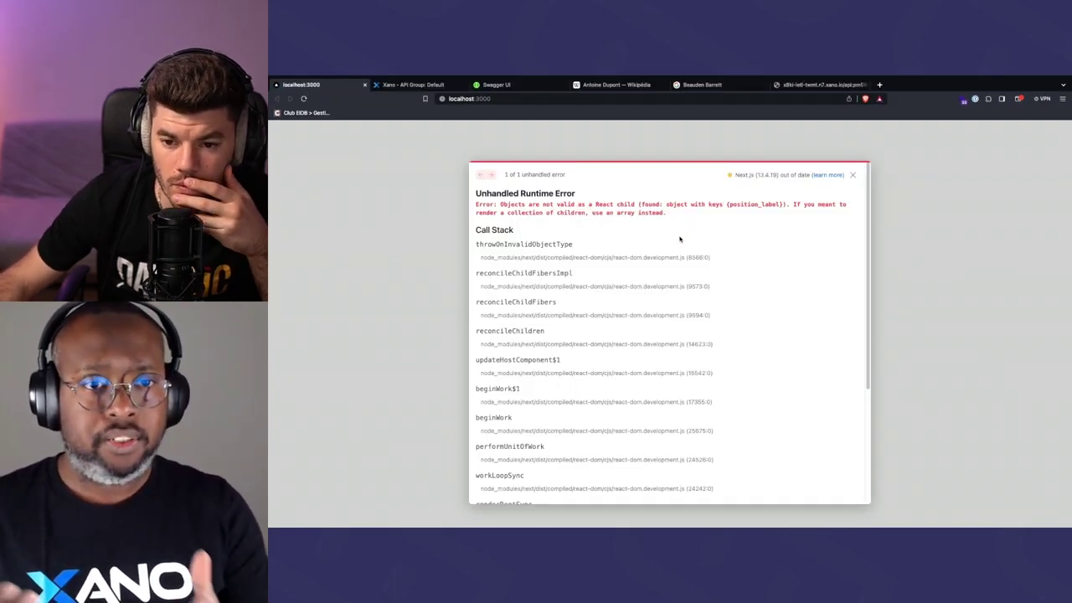
{"action": "key", "text": "super+Tab"}
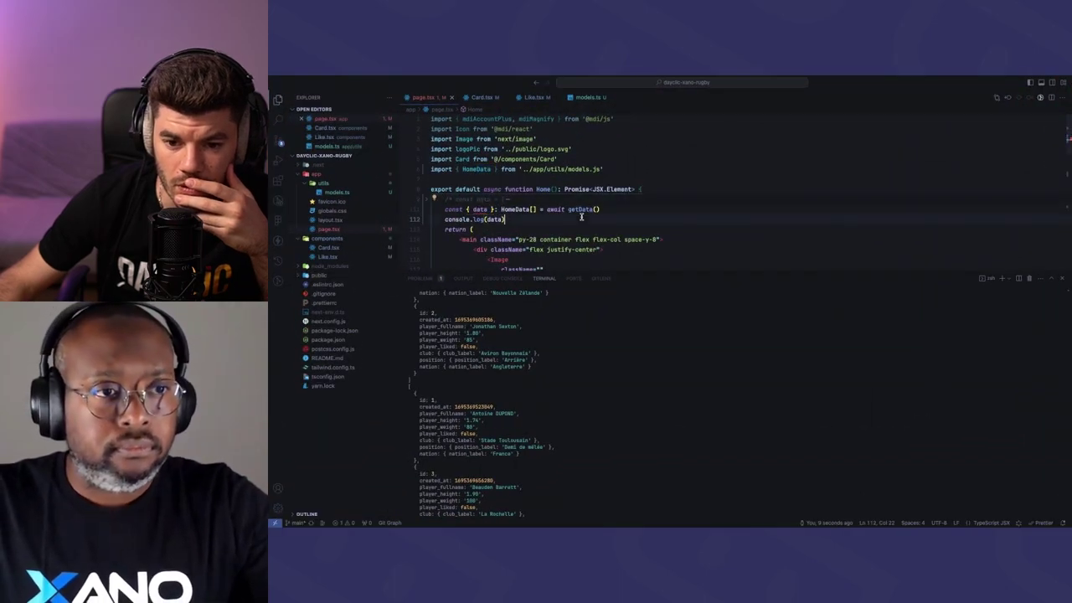
{"action": "mouse_move", "coordinate": [504, 210]}
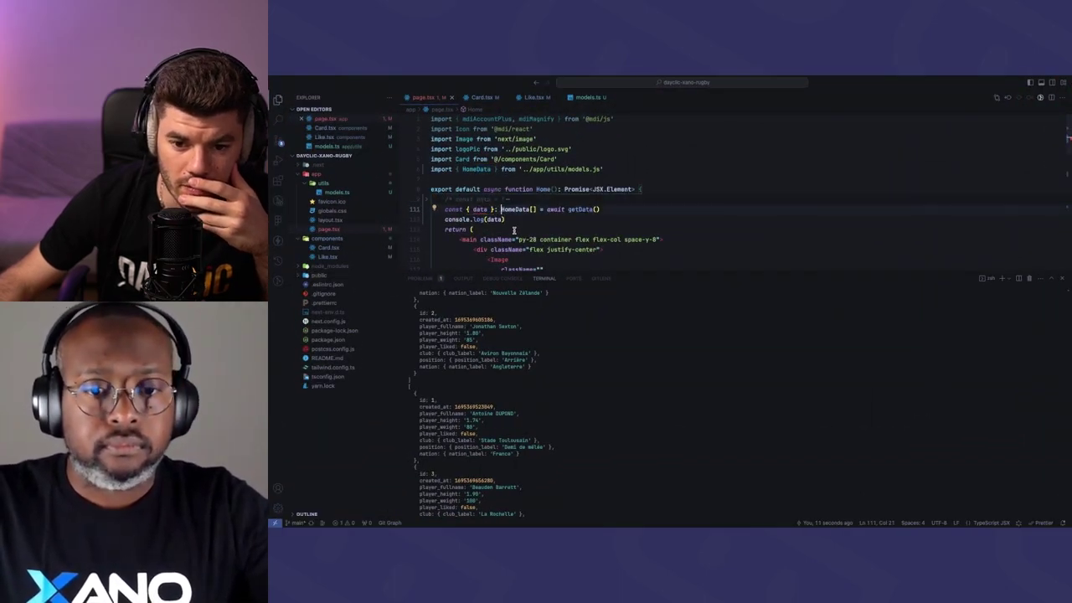
{"action": "scroll", "coordinate": [515, 231], "scroll_direction": "down", "scroll_amount": 1}
Try removing the console.log(data) line and rewriting the destructured declaration in Home as const data: HomeData[] = await getData()
{"action": "key", "text": "super+shift+k"}
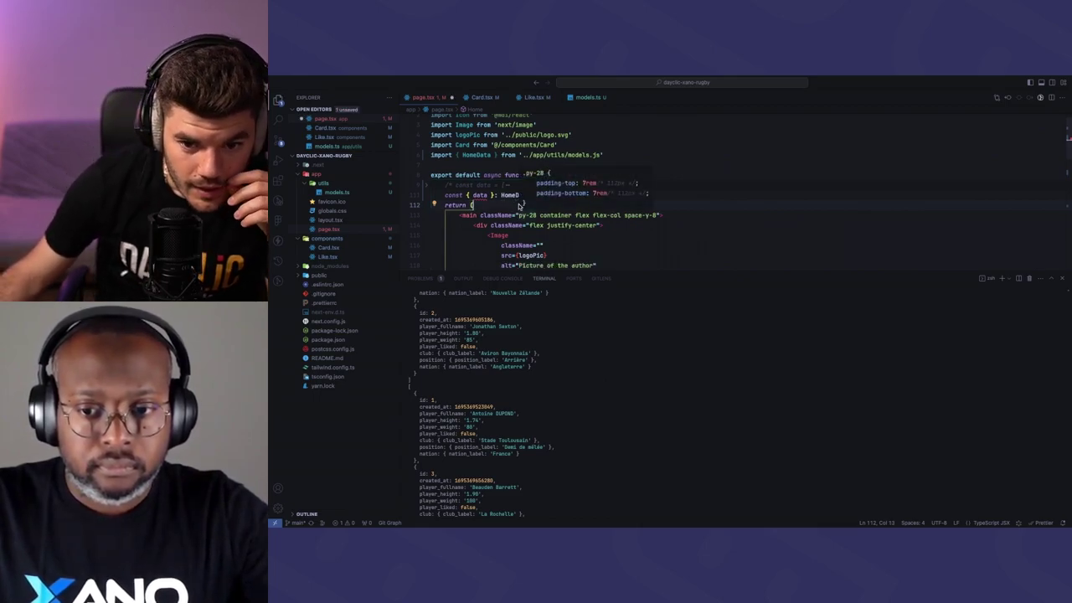
{"action": "left_click", "coordinate": [493, 194]}
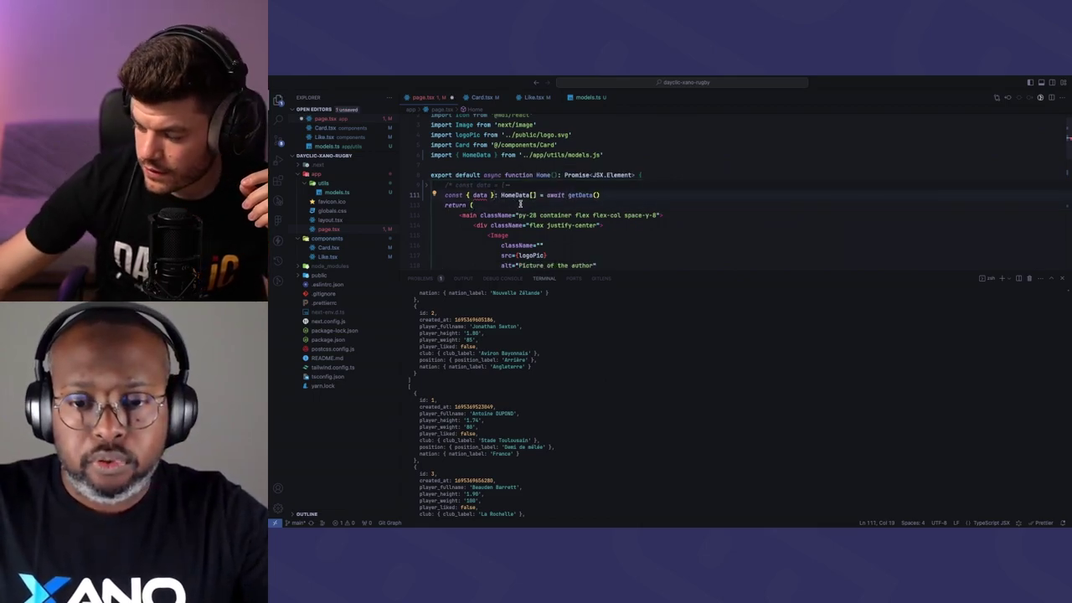
{"action": "key", "text": "BackSpace"}
{"action": "key", "text": "BackSpace"}
{"action": "key", "text": "BackSpace"}
{"action": "key", "text": "BackSpace"}
{"action": "key", "text": "BackSpace"}
{"action": "key", "text": "BackSpace"}
{"action": "key", "text": "BackSpace"}
{"action": "key", "text": "BackSpace"}
{"action": "key", "text": "BackSpace"}
{"action": "key", "text": "BackSpace"}
{"action": "key", "text": "BackSpace"}
{"action": "key", "text": "BackSpace"}
{"action": "key", "text": "BackSpace"}
{"action": "key", "text": "BackSpace"}
{"action": "key", "text": "BackSpace"}
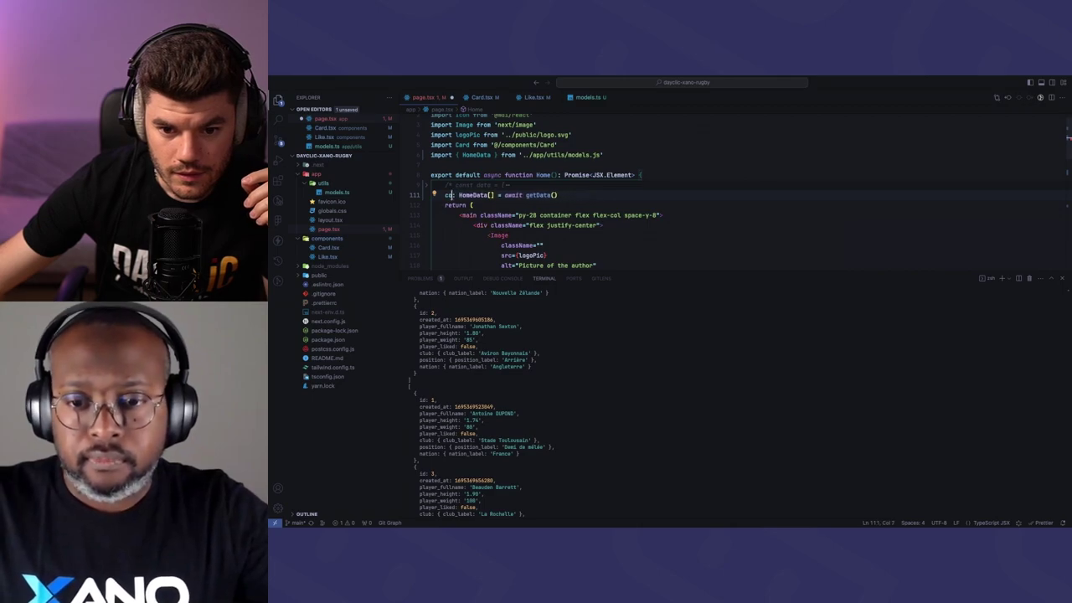
{"action": "type", "text": "onst data"}
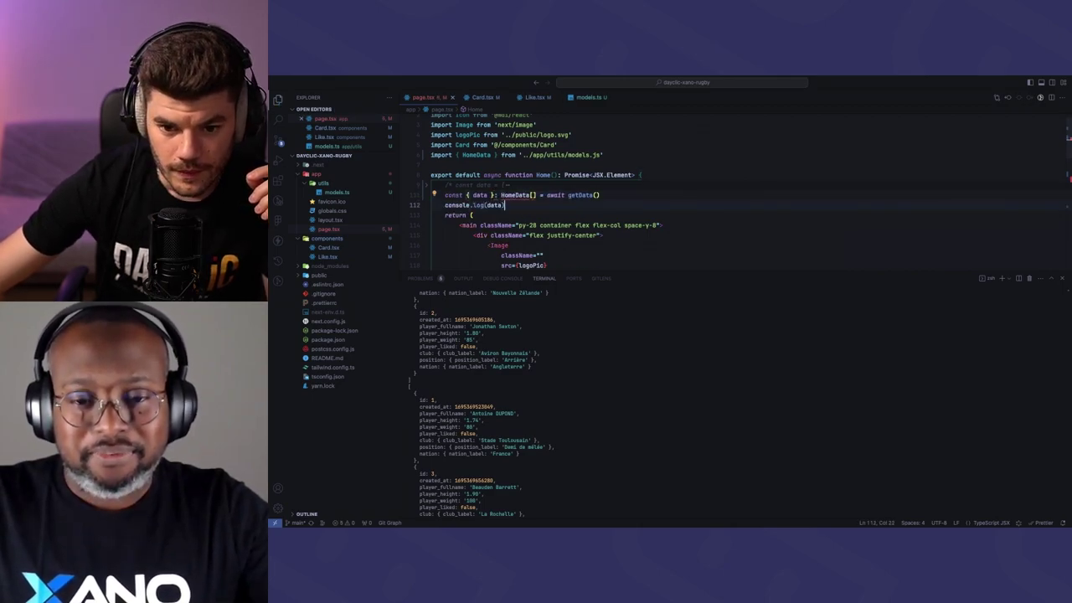
Declare the fetched players with let data: HomeData[] = await getData(), keep console.log(data) without any reassignment, and save page.tsx
{"action": "type", "text": "let"}
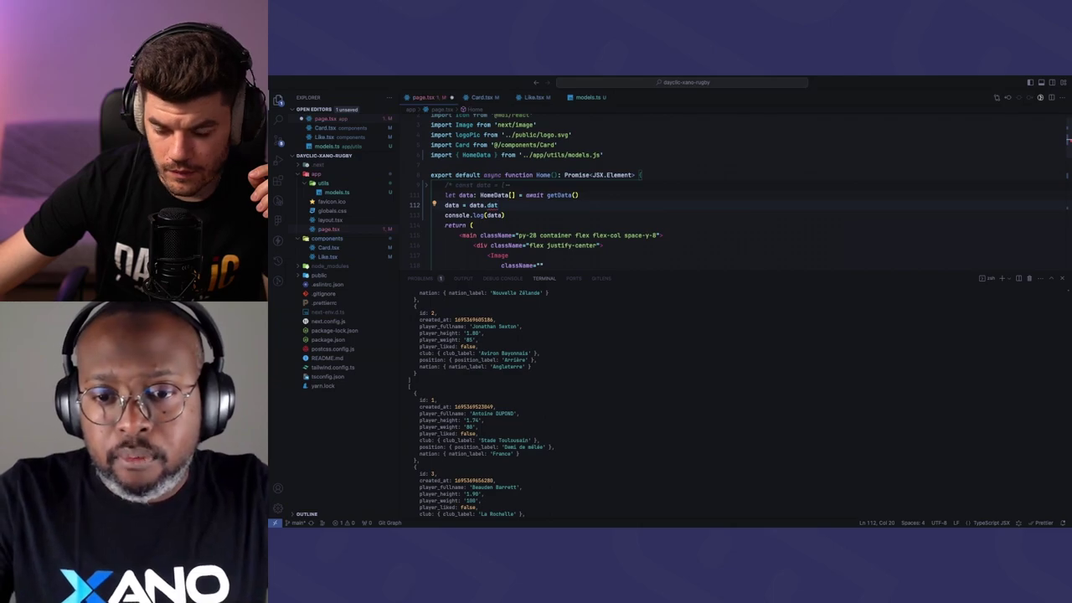
{"action": "left_click", "coordinate": [504, 205]}
{"action": "key", "text": "ctrl+s"}
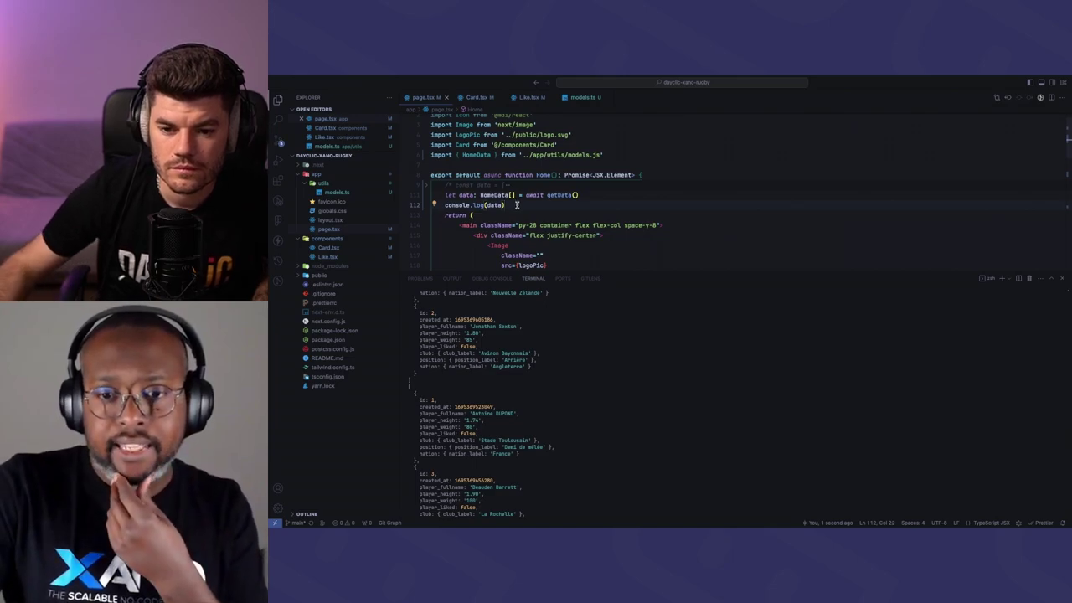
Review the latest terminal output, stop the development server and restart it with yarn dev
{"action": "scroll", "coordinate": [516, 204], "scroll_direction": "down", "scroll_amount": 1}
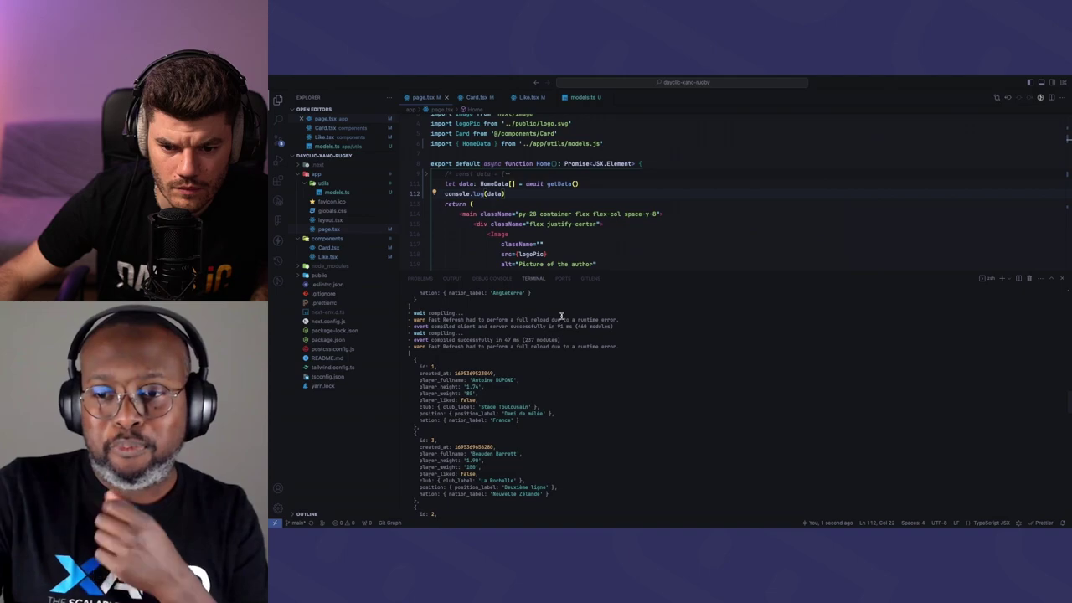
{"action": "scroll", "coordinate": [588, 223], "scroll_direction": "down", "scroll_amount": 4}
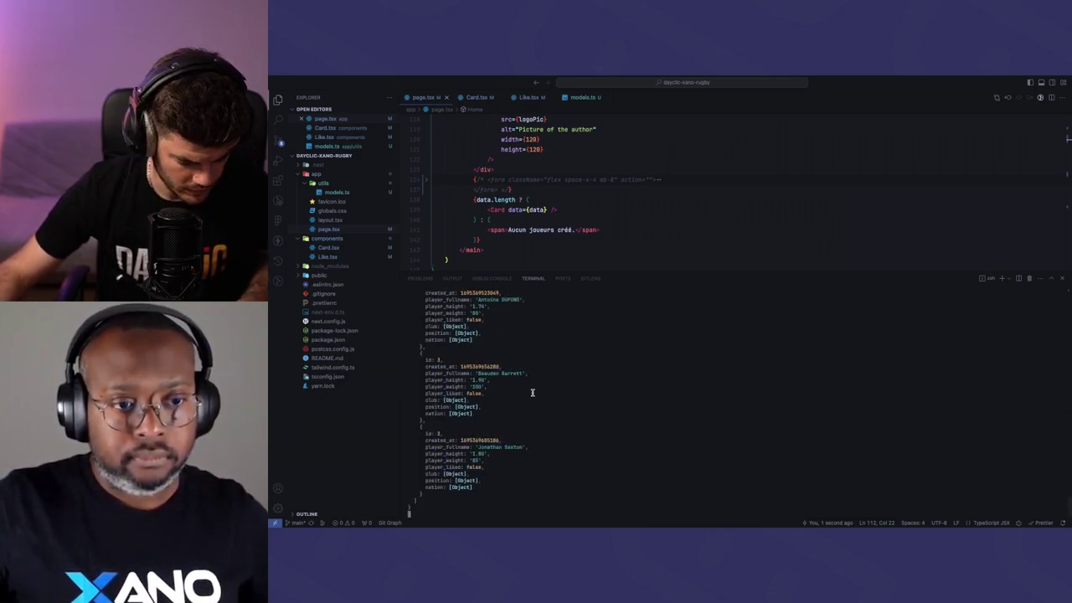
{"action": "key", "text": "ctrl+c"}
{"action": "key", "text": "Return"}
{"action": "key", "text": "Return"}
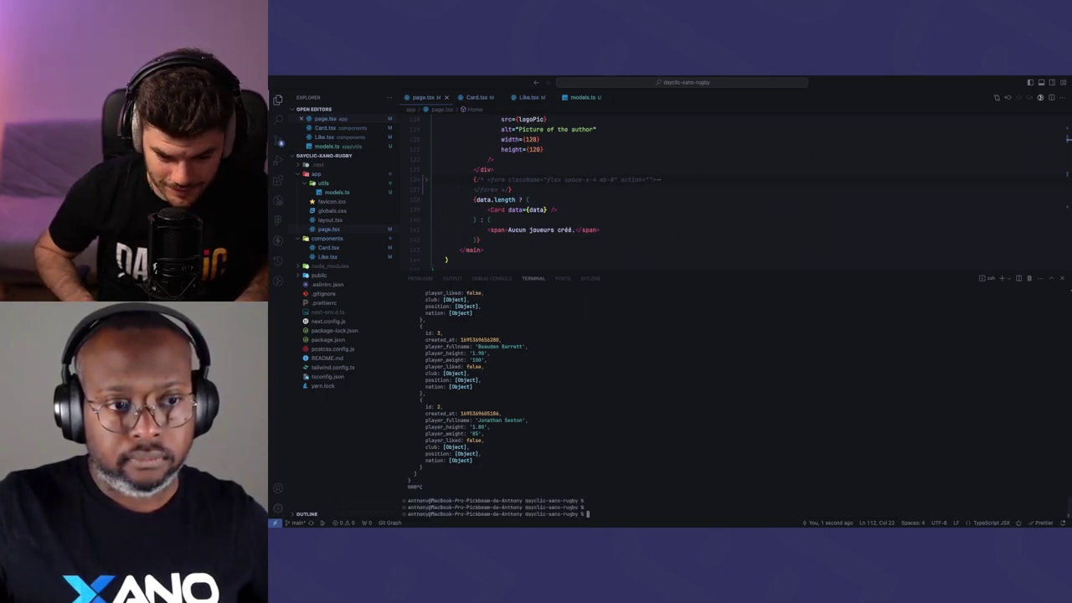
{"action": "type", "text": "yarn dev"}
{"action": "key", "text": "BackSpace"}
{"action": "key", "text": "BackSpace"}
{"action": "key", "text": "BackSpace"}
{"action": "key", "text": "BackSpace"}
{"action": "key", "text": "BackSpace"}
{"action": "key", "text": "BackSpace"}
{"action": "key", "text": "BackSpace"}
{"action": "key", "text": "BackSpace"}
{"action": "type", "text": "clear"}
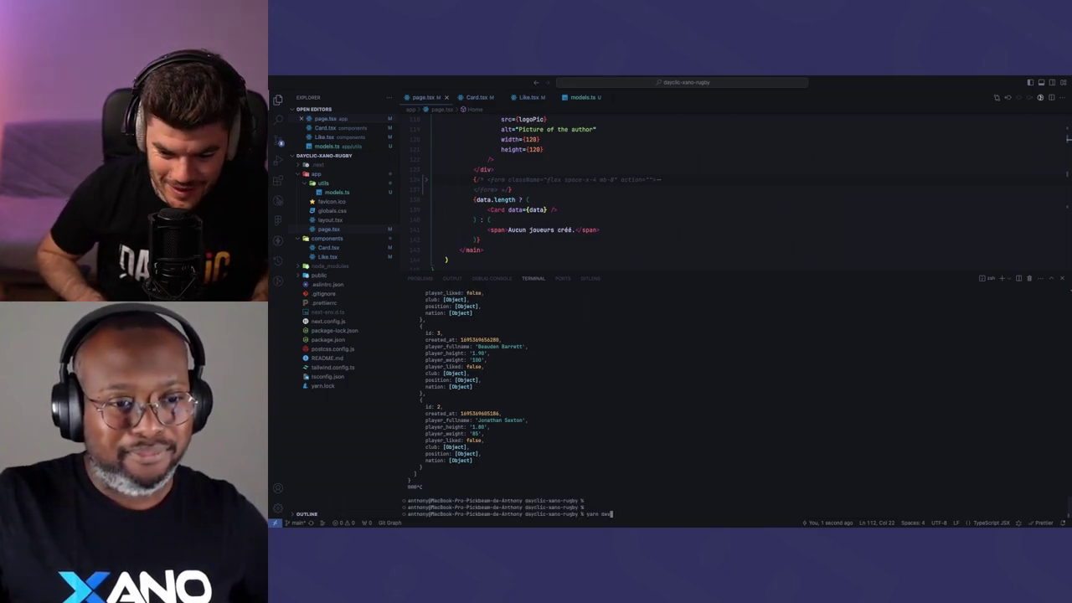
{"action": "key", "text": "Return"}
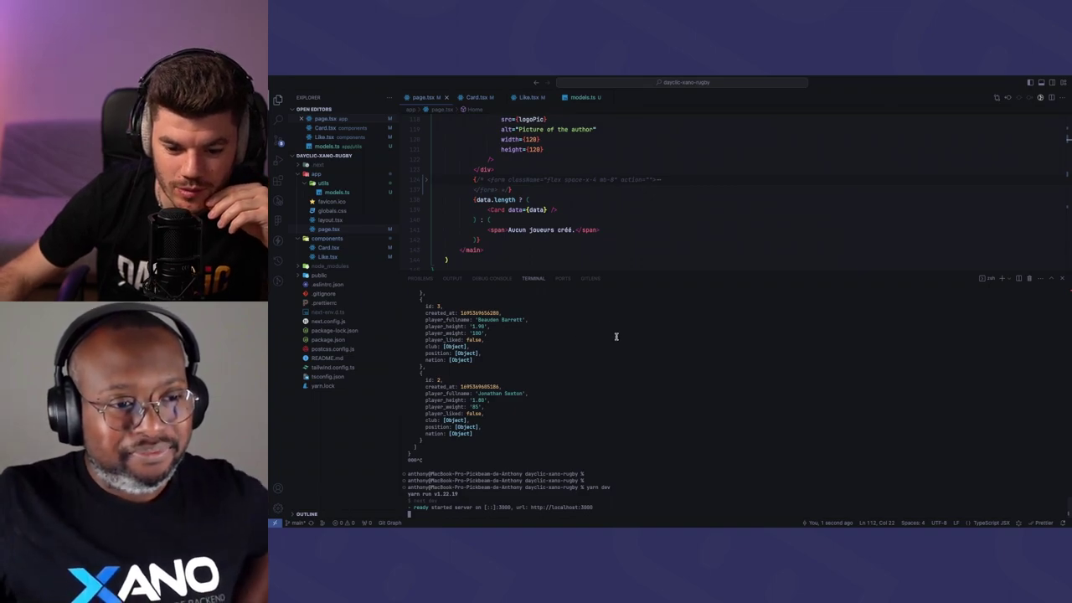
Check the home page at localhost:3000 in the browser, then examine the freshly logged data in the VS Code terminal
{"action": "left_click", "coordinate": [613, 199]}
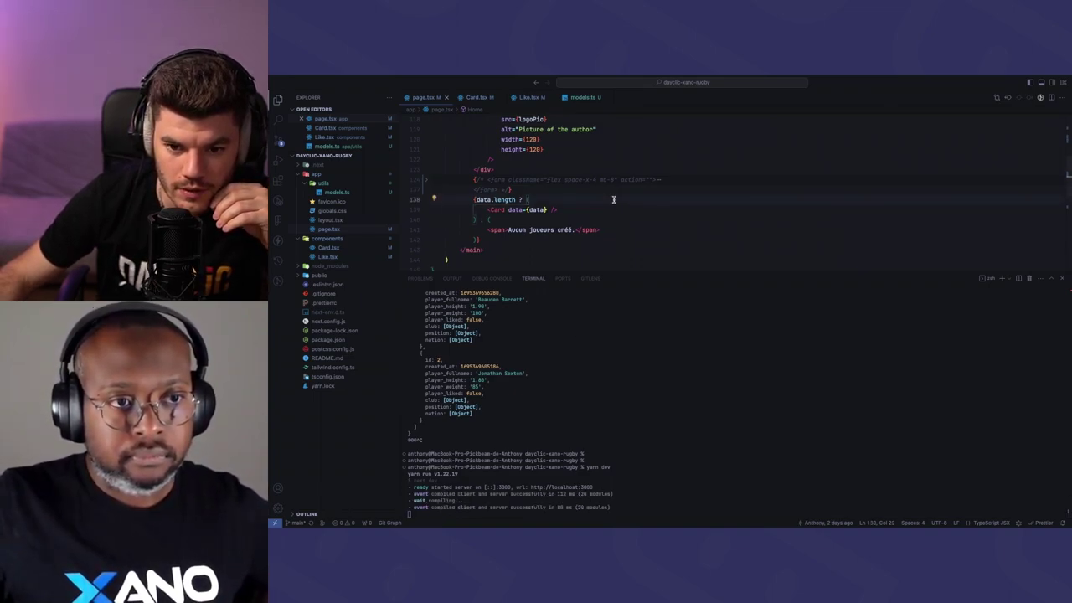
{"action": "key", "text": "ctrl+Up"}
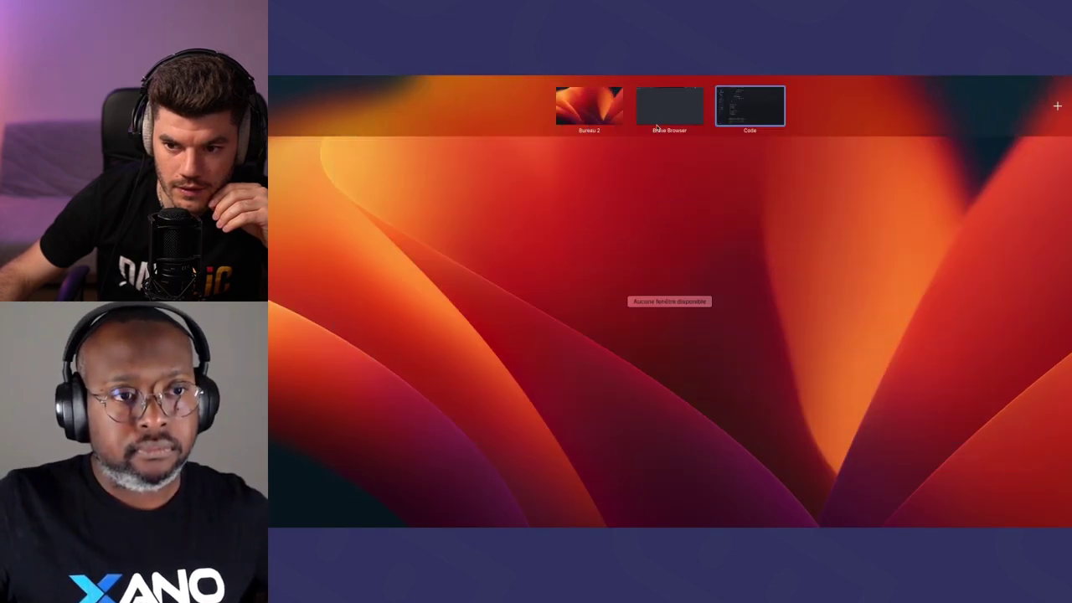
{"action": "left_click", "coordinate": [663, 118]}
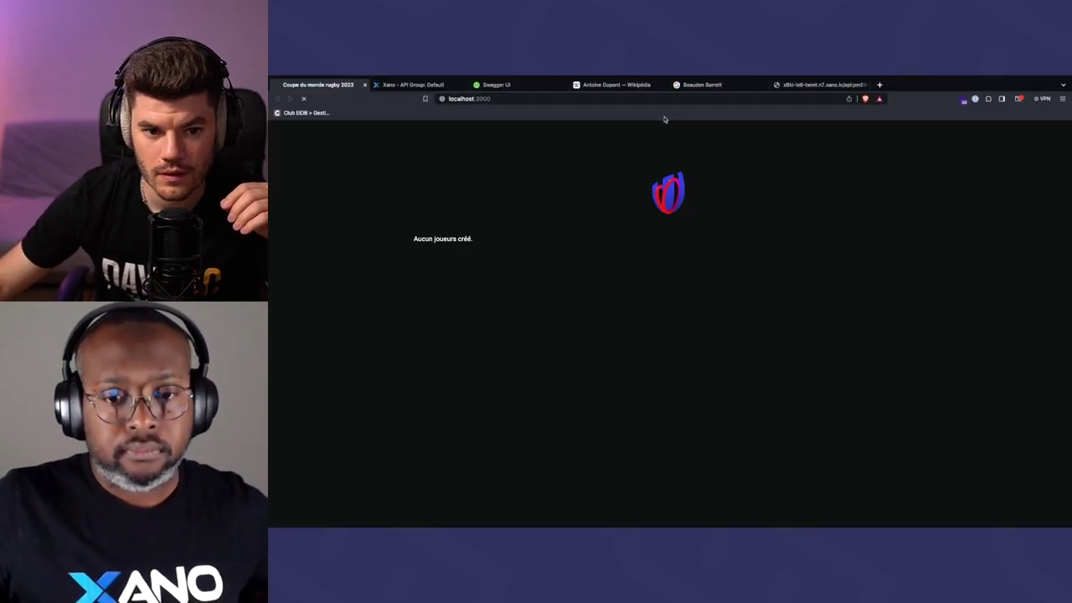
{"action": "key", "text": "ctrl+Up"}
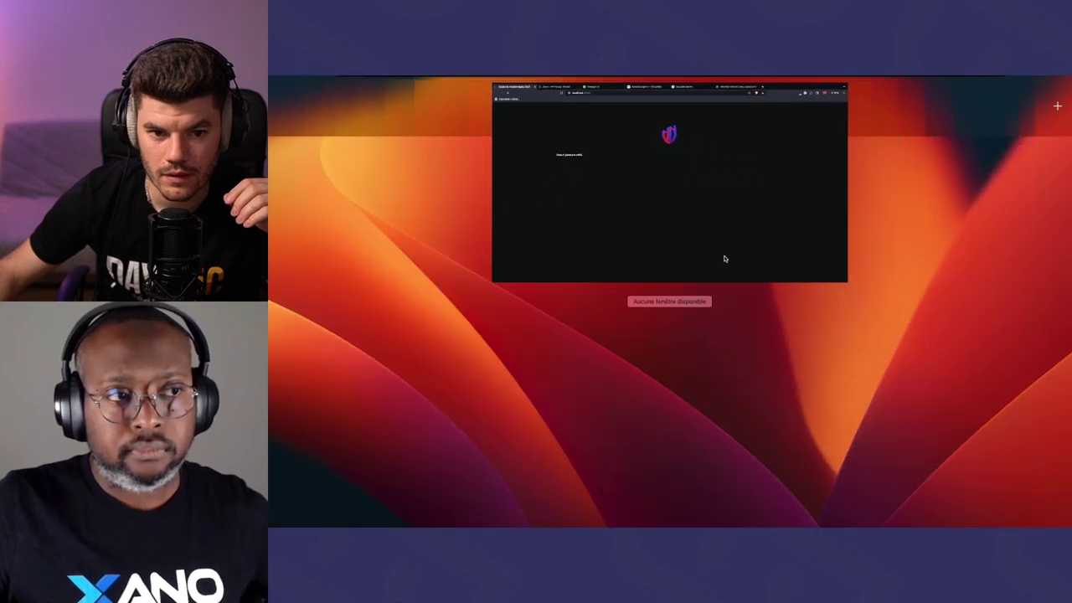
{"action": "left_click", "coordinate": [748, 104]}
{"action": "scroll", "coordinate": [533, 394], "scroll_direction": "up", "scroll_amount": 5}
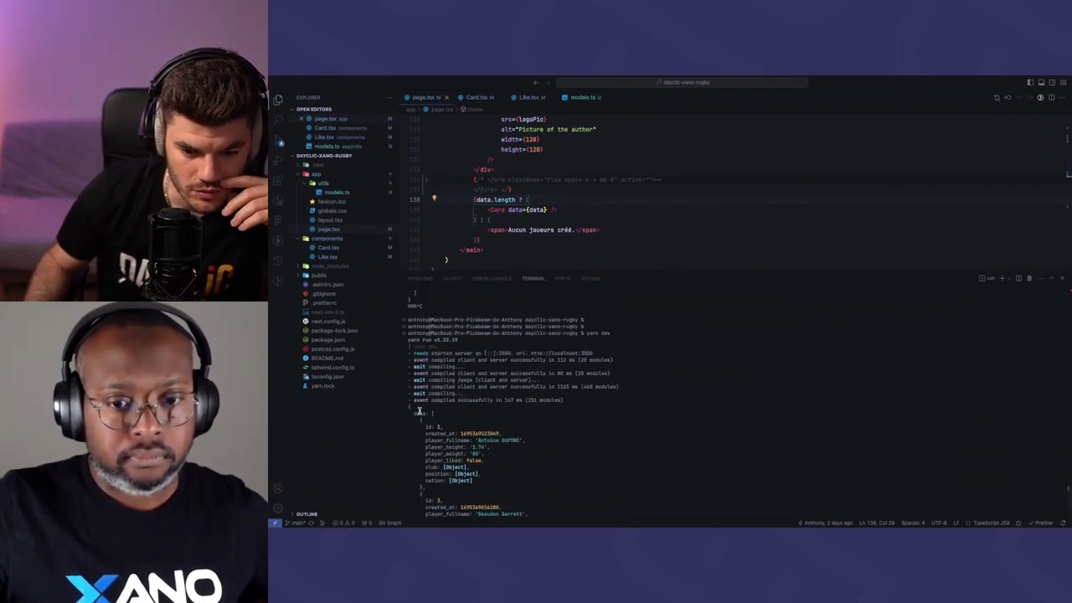
{"action": "scroll", "coordinate": [526, 221], "scroll_direction": "up", "scroll_amount": 3}
{"action": "scroll", "coordinate": [526, 220], "scroll_direction": "down", "scroll_amount": 1}
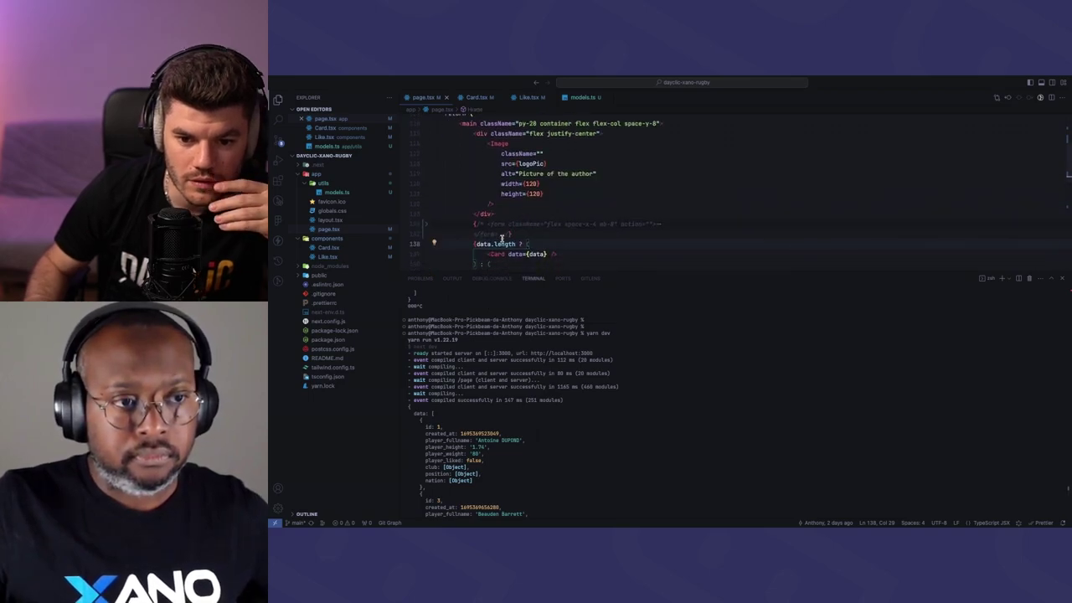
Try testing data.data.length instead of data.length in the condition that renders the Card component
{"action": "left_click", "coordinate": [494, 244]}
{"action": "type", "text": "data."}
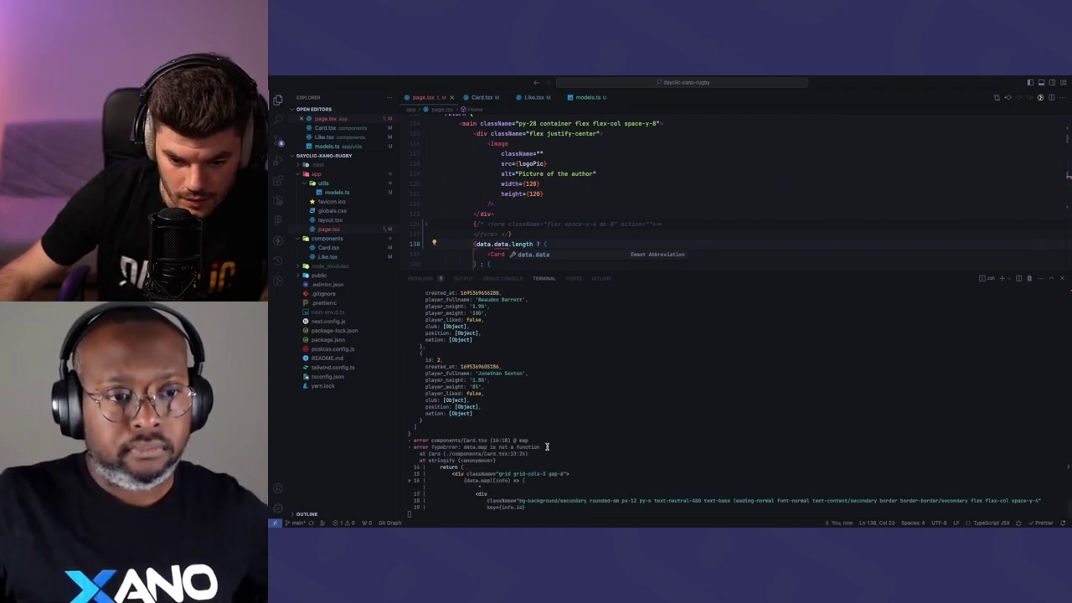
{"action": "key", "text": "BackSpace"}
{"action": "key", "text": "BackSpace"}
{"action": "key", "text": "BackSpace"}
{"action": "key", "text": "BackSpace"}
{"action": "key", "text": "BackSpace"}
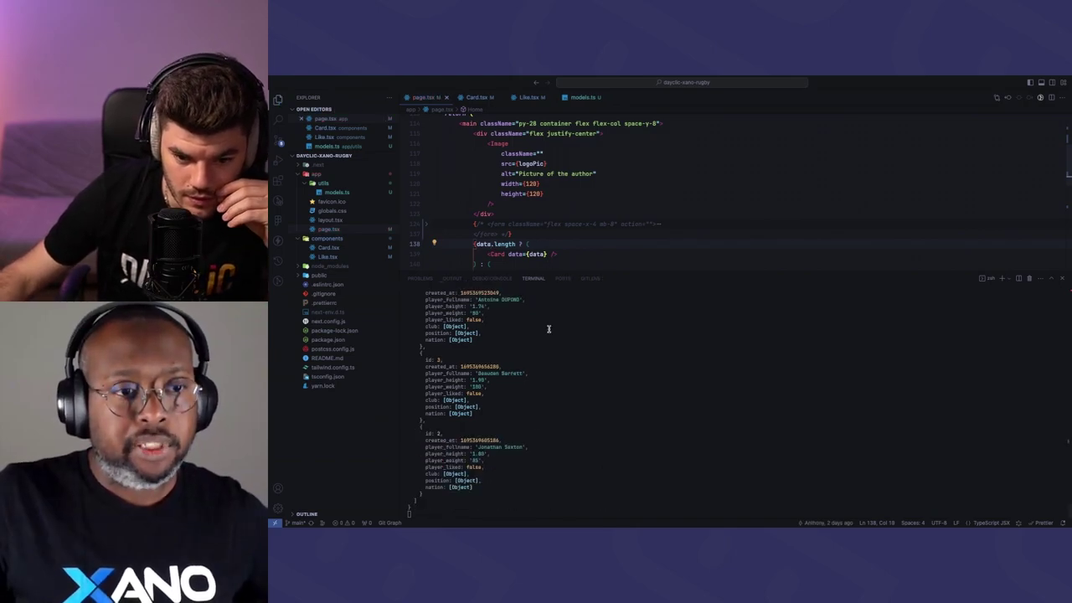
Examine the structure of the logged player data in the terminal output
{"action": "scroll", "coordinate": [549, 337], "scroll_direction": "up", "scroll_amount": 3}
{"action": "scroll", "coordinate": [550, 337], "scroll_direction": "up", "scroll_amount": 5}
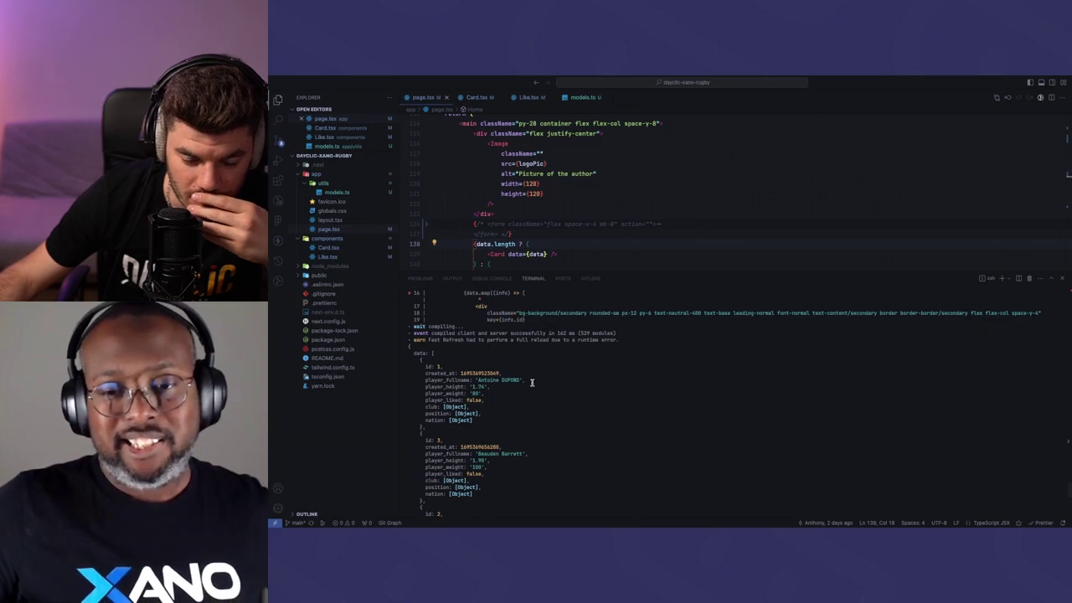
{"action": "scroll", "coordinate": [532, 383], "scroll_direction": "down", "scroll_amount": 2}
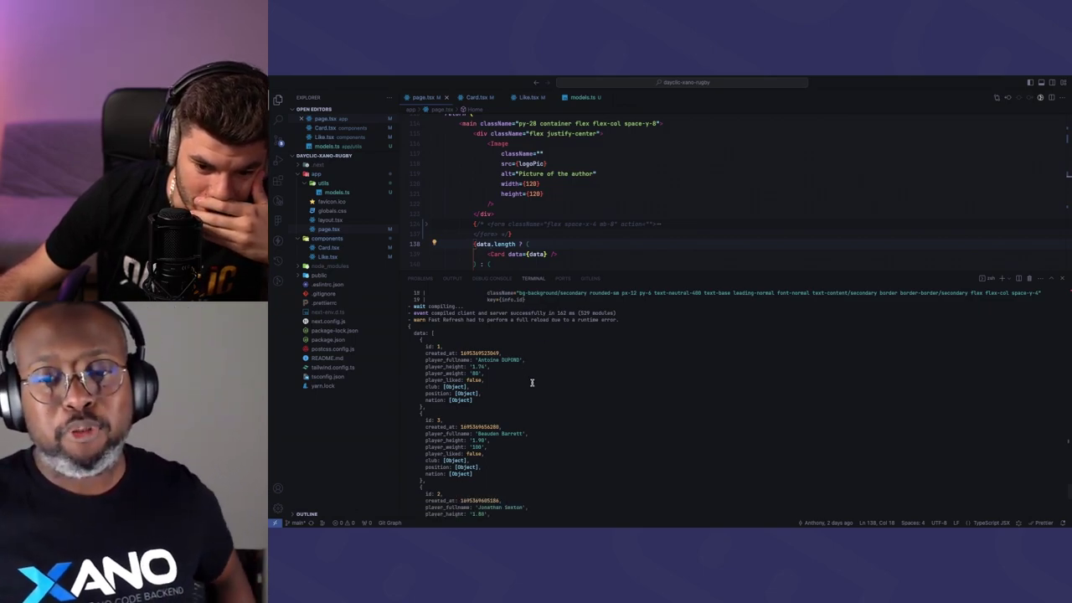
{"action": "scroll", "coordinate": [532, 383], "scroll_direction": "down", "scroll_amount": 2}
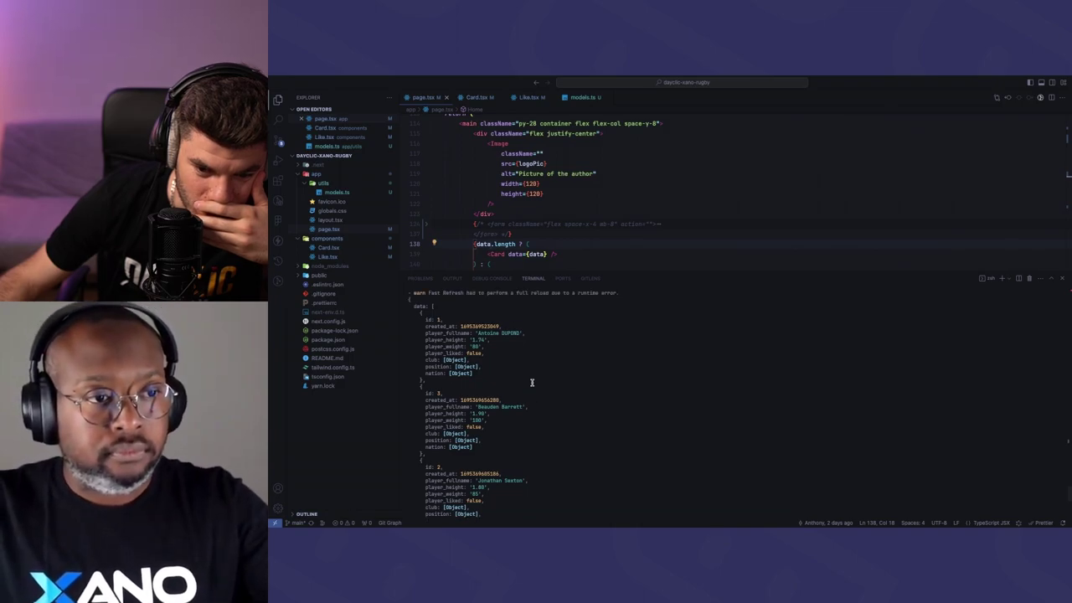
{"action": "left_click", "coordinate": [580, 213]}
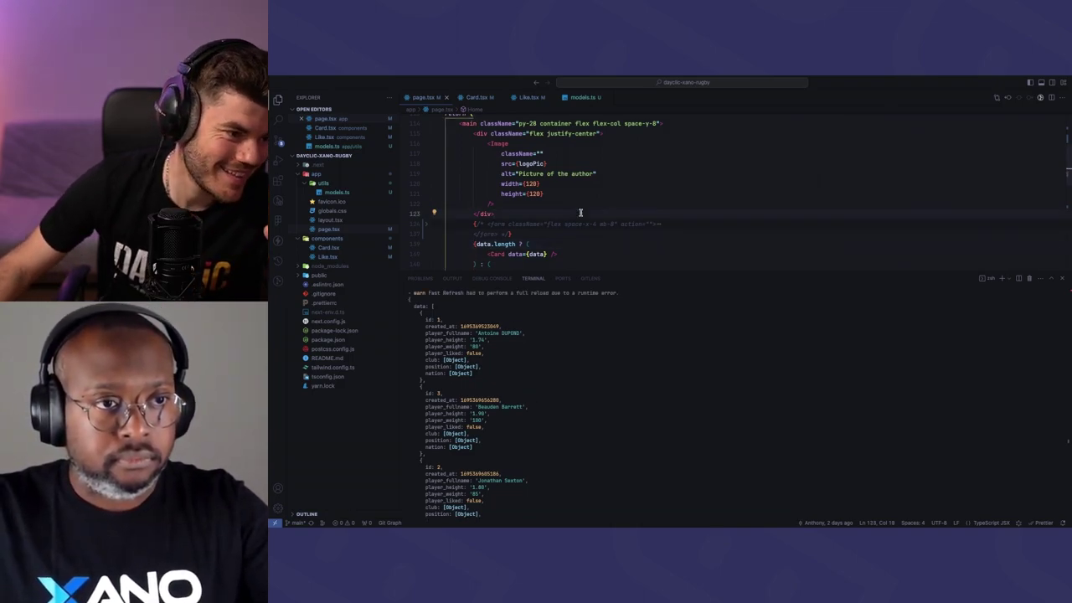
{"action": "key", "text": "End"}
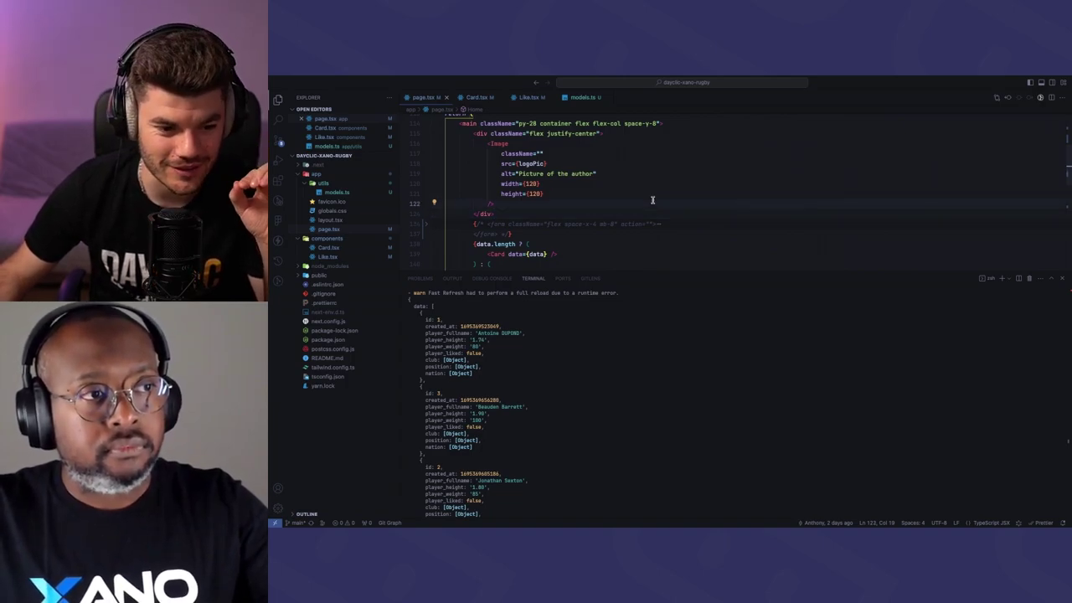
Switch to Brave, check the home page and look over the endpoints of Xano's Default API group
{"action": "key", "text": "ctrl+Up"}
{"action": "left_click", "coordinate": [679, 118]}
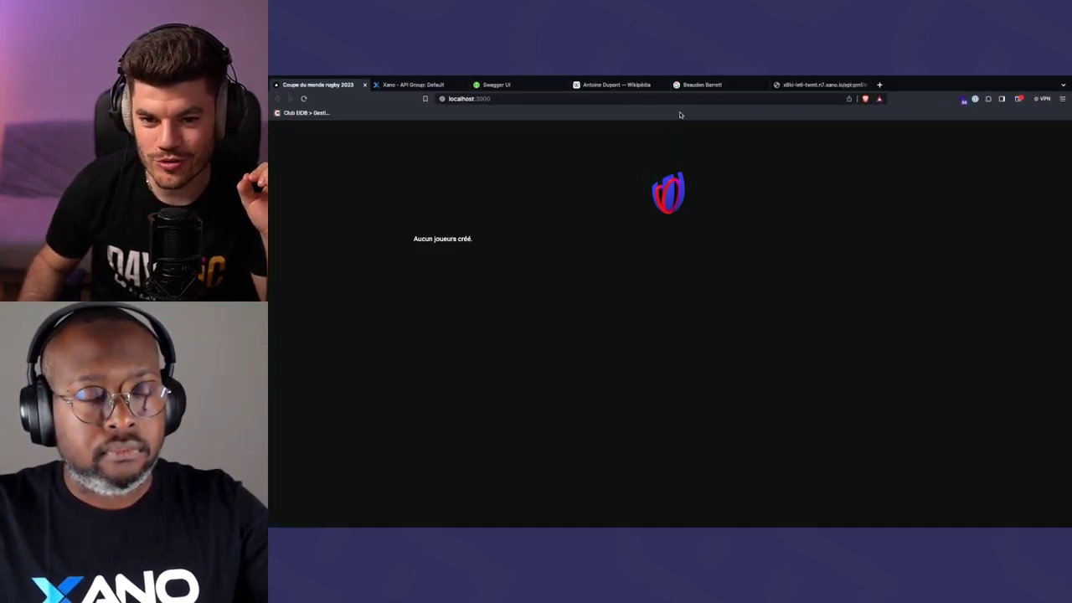
{"action": "left_click", "coordinate": [415, 85]}
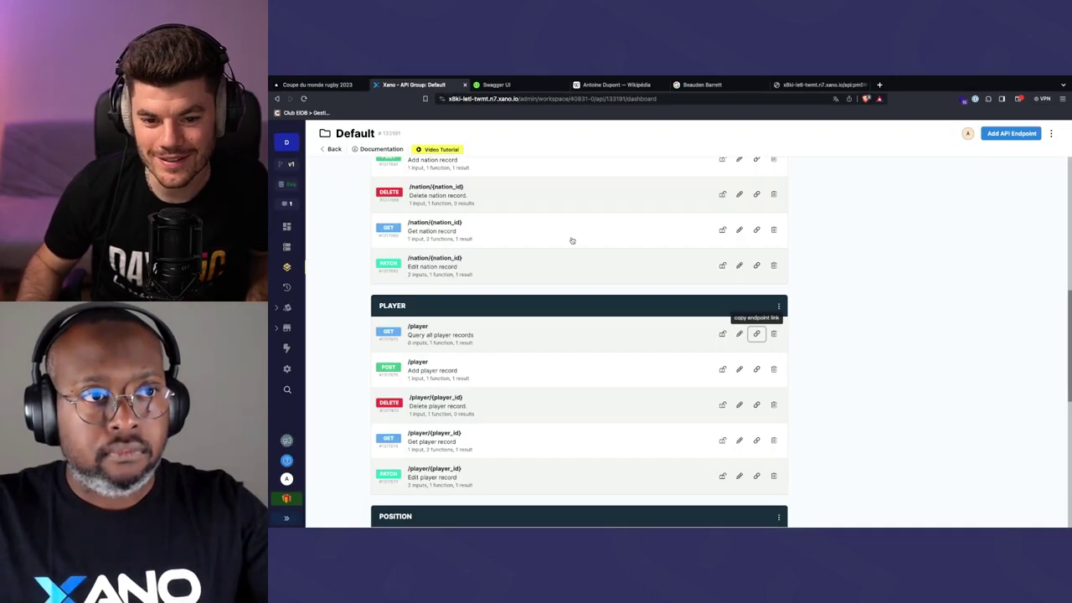
{"action": "scroll", "coordinate": [900, 268], "scroll_direction": "up", "scroll_amount": 10}
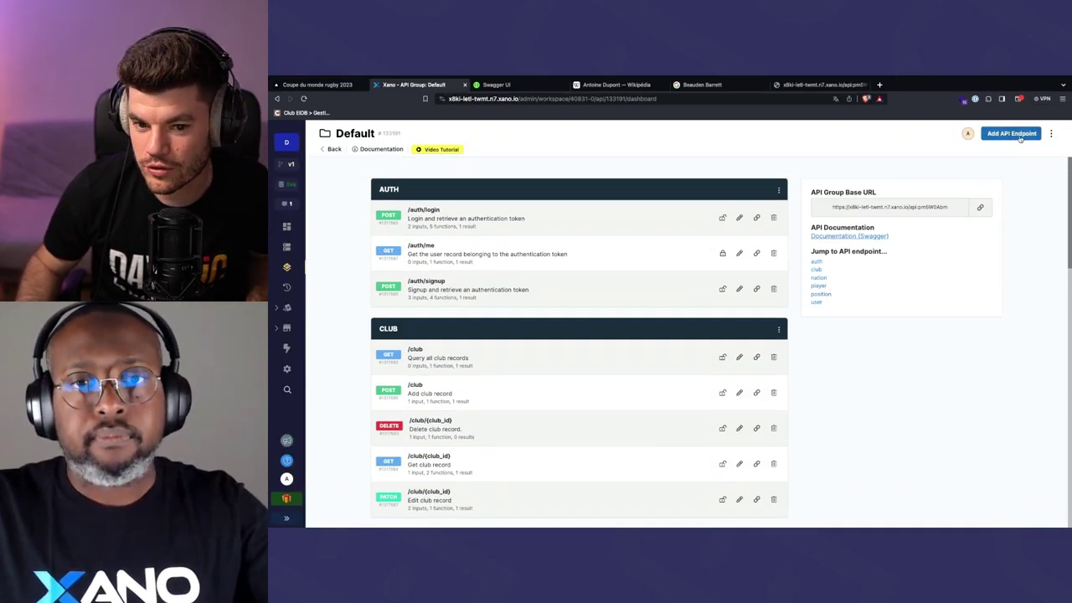
{"action": "key", "text": "ctrl+Up"}
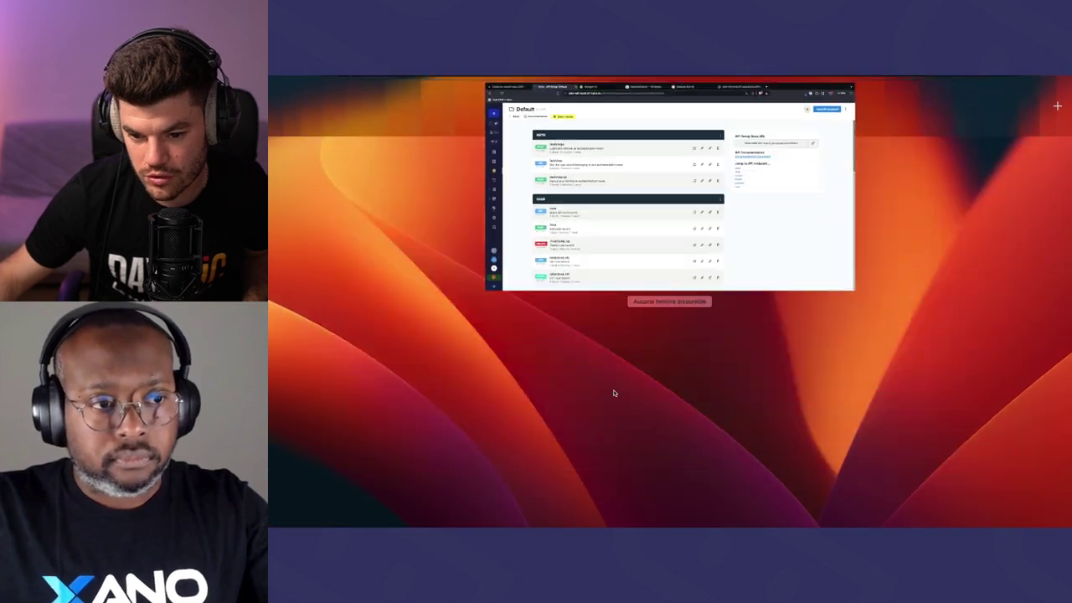
{"action": "left_click", "coordinate": [762, 133]}
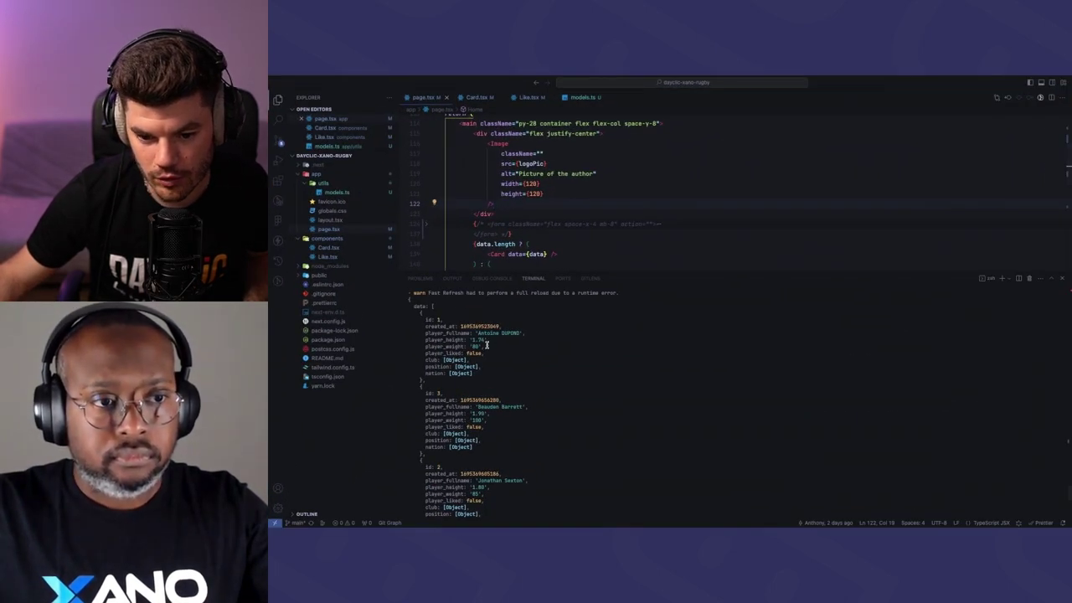
{"action": "key", "text": "ctrl+Up"}
{"action": "left_click", "coordinate": [652, 139]}
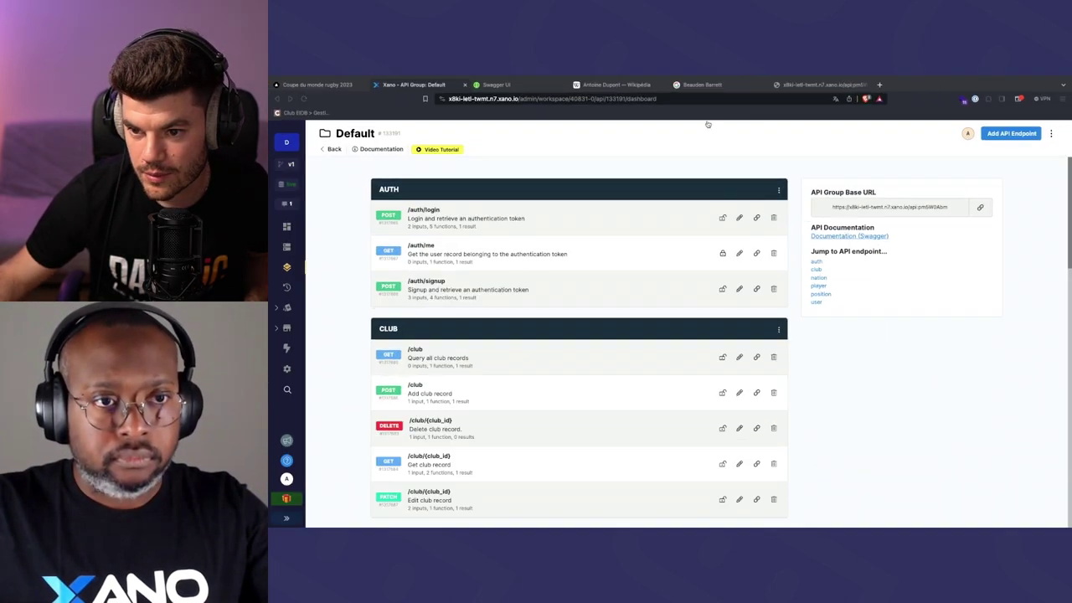
Start adding a new API endpoint to the Default API group
{"action": "left_click", "coordinate": [1007, 135]}
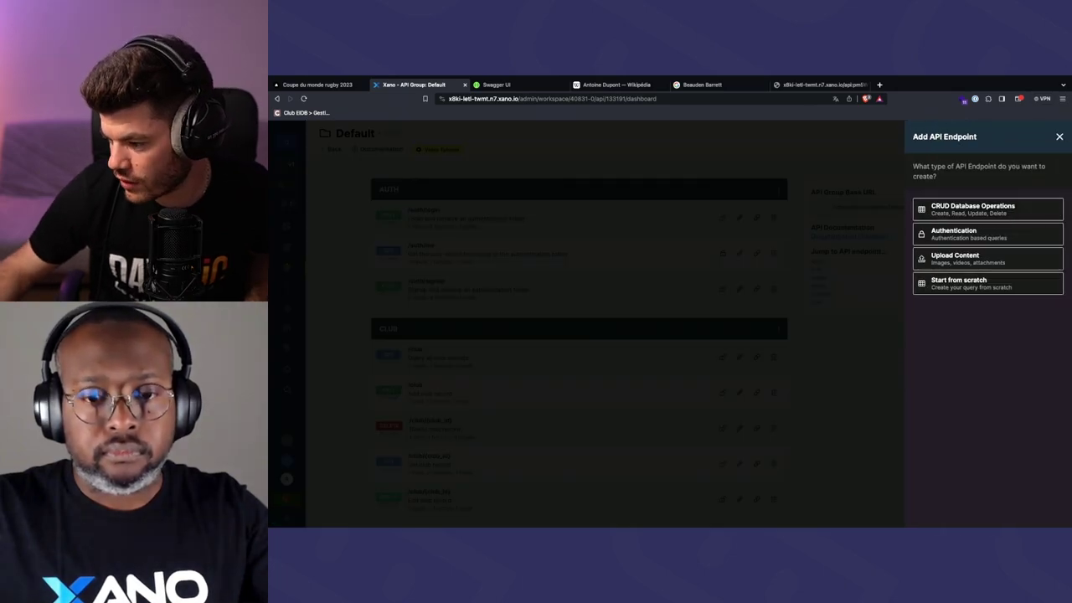
{"action": "key", "text": "ctrl+Up"}
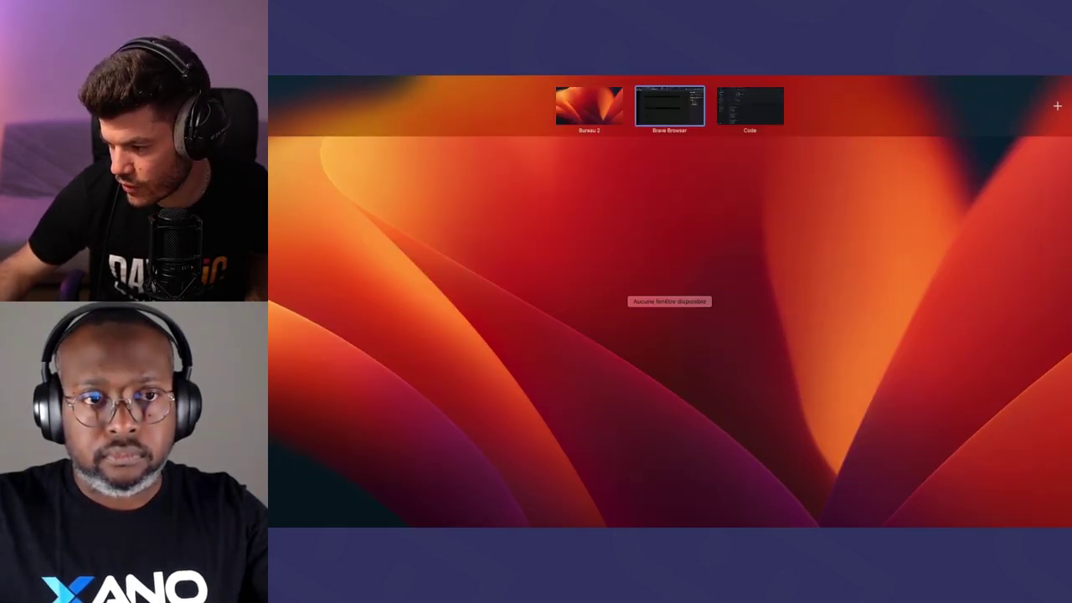
{"action": "left_click", "coordinate": [687, 101]}
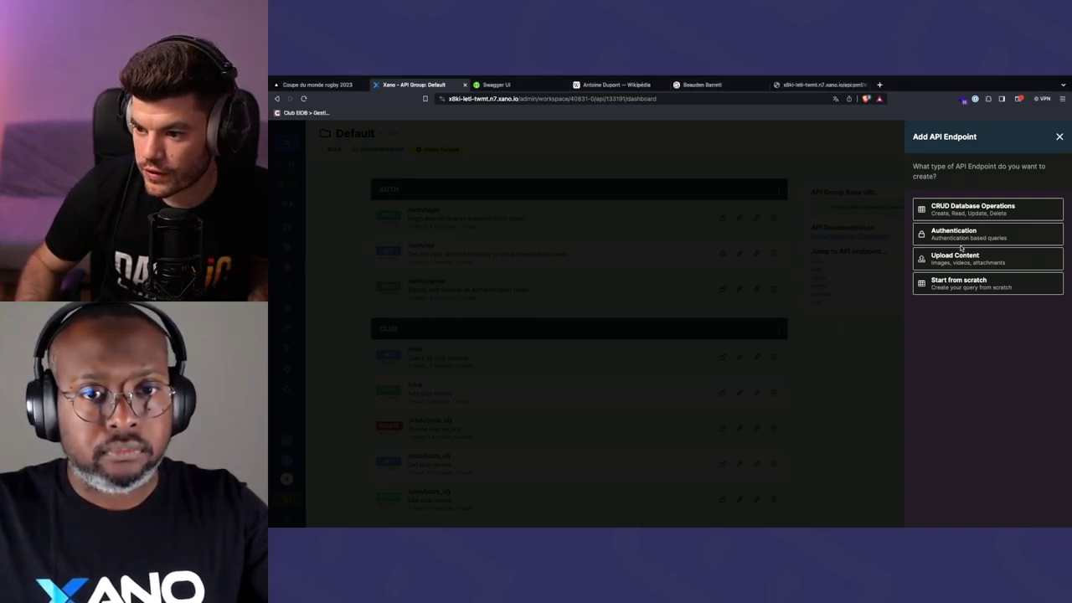
{"action": "left_click", "coordinate": [985, 209]}
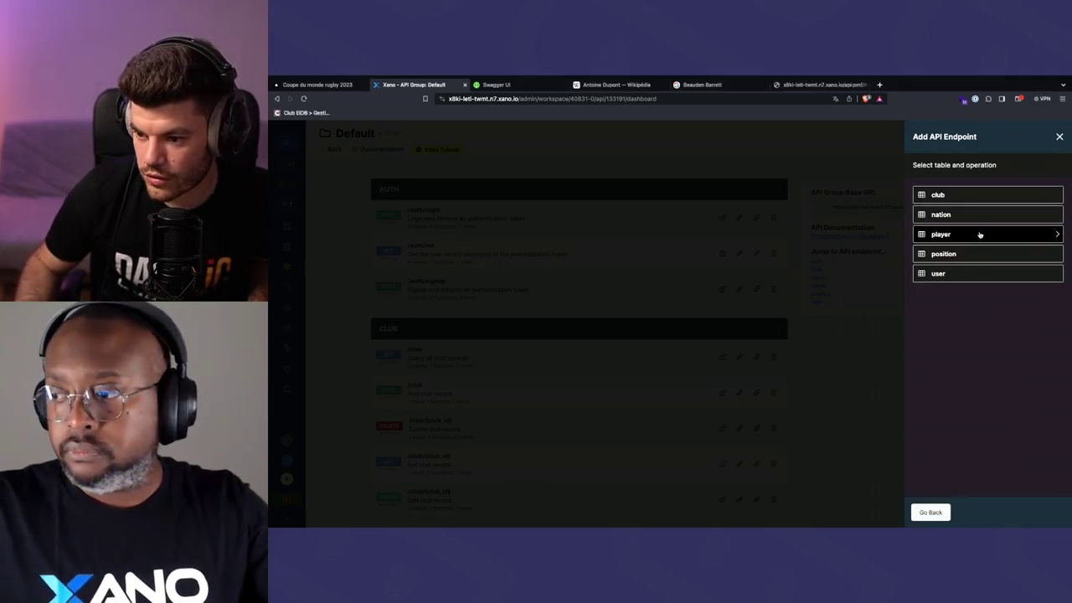
{"action": "left_click", "coordinate": [981, 234]}
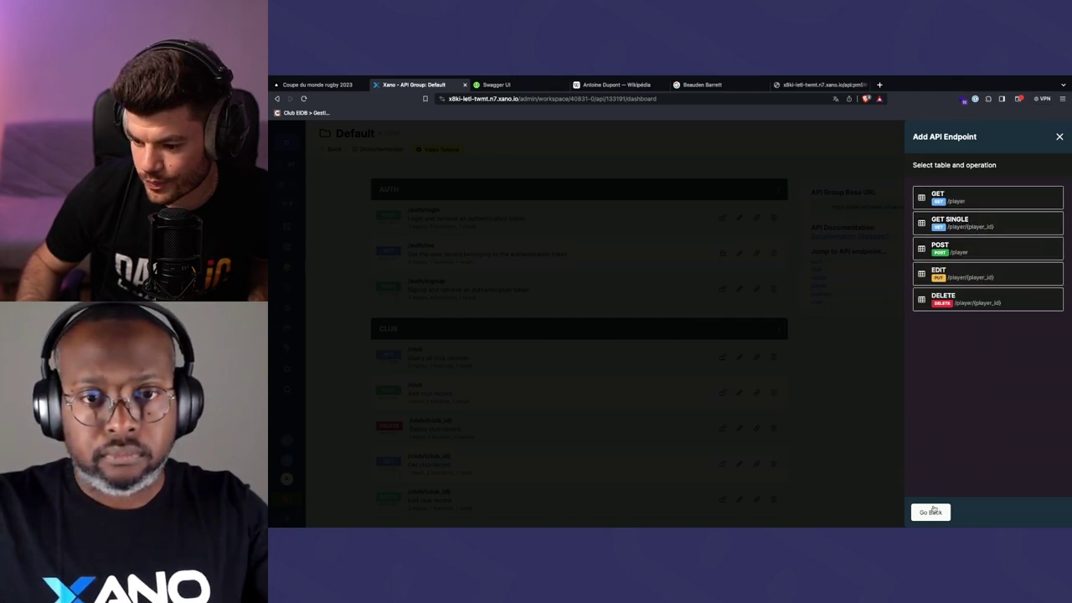
{"action": "left_click", "coordinate": [933, 512]}
Create the new endpoint from scratch, named home, with the GET verb and authentication disabled
{"action": "left_click", "coordinate": [981, 289]}
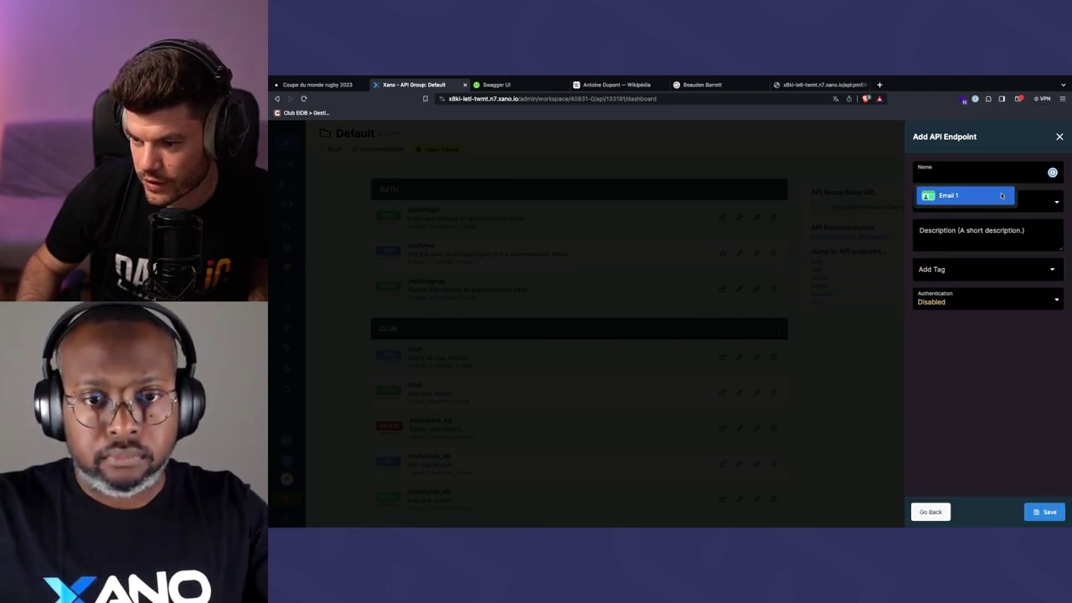
{"action": "type", "text": "home"}
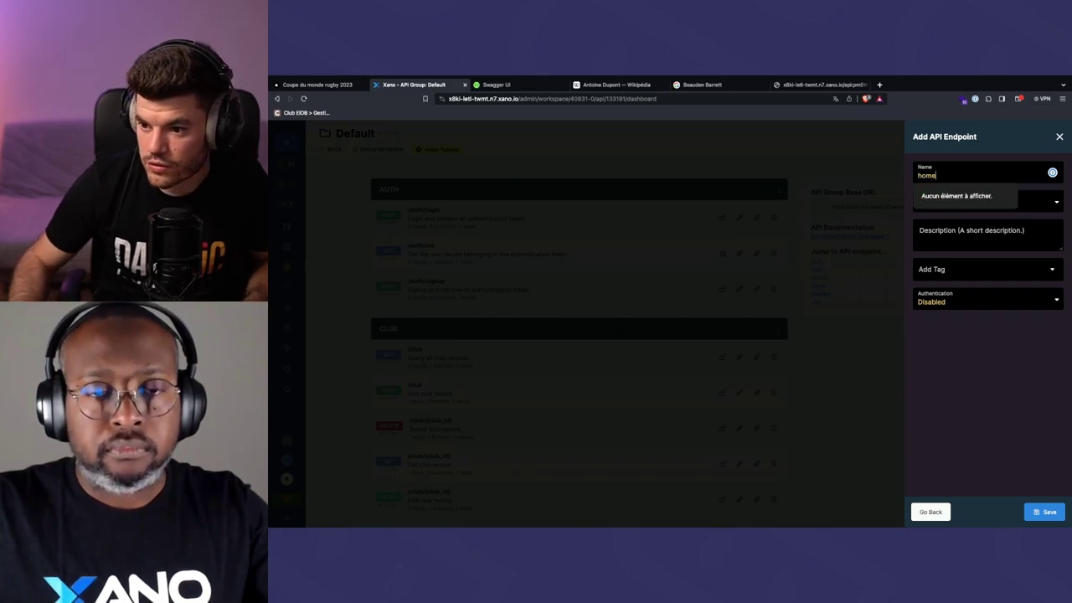
{"action": "key", "text": "ctrl+a"}
{"action": "left_click", "coordinate": [1005, 379]}
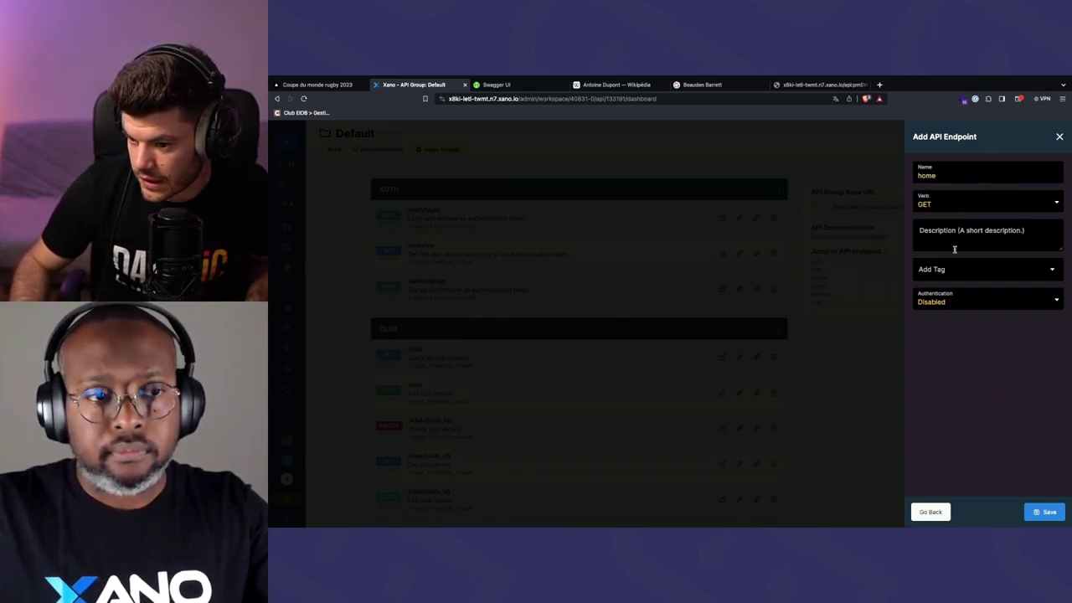
{"action": "left_click", "coordinate": [1045, 511]}
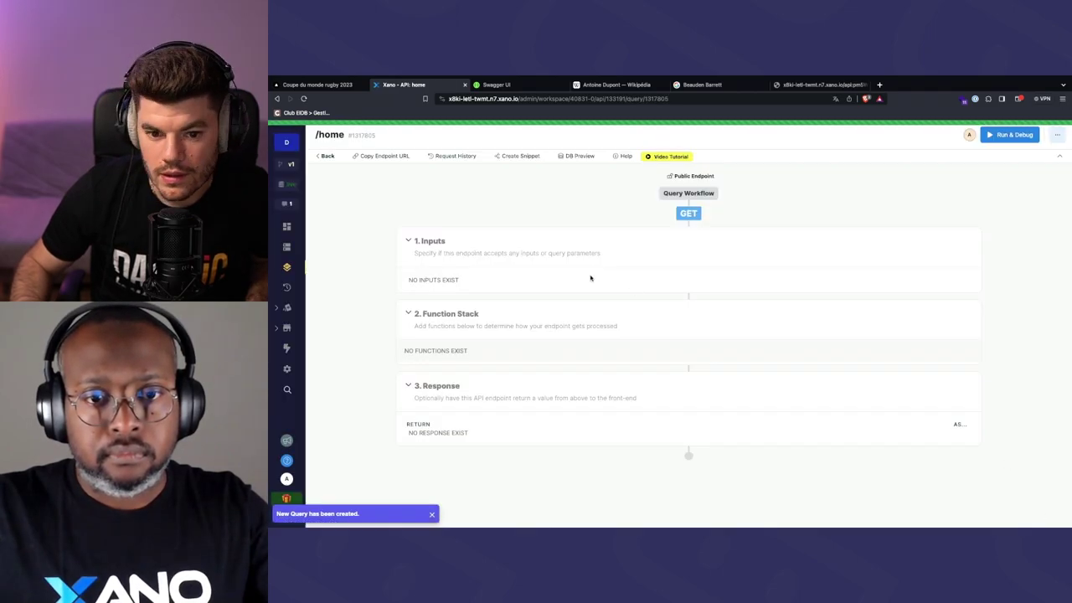
Add a Query All Records database request on the player table to the /home endpoint's function stack
{"action": "mouse_move", "coordinate": [687, 326]}
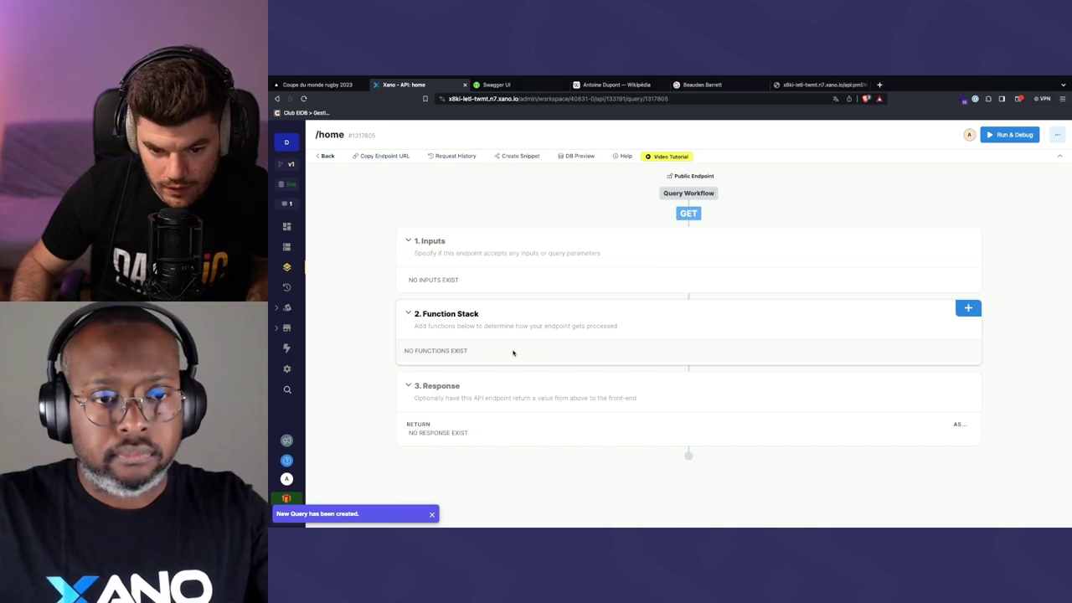
{"action": "left_click", "coordinate": [966, 308]}
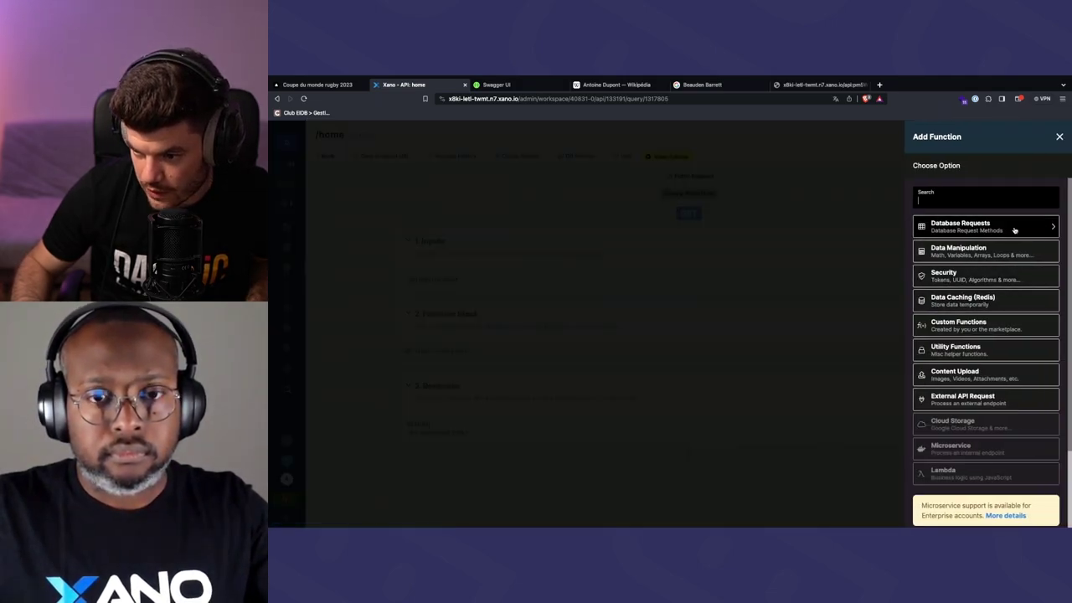
{"action": "left_click", "coordinate": [984, 228]}
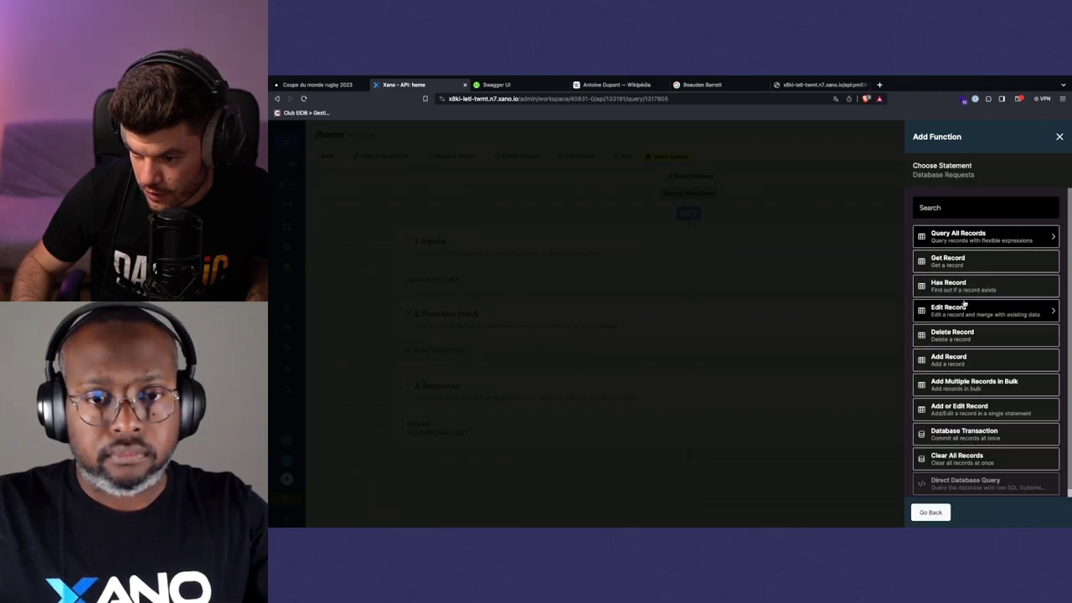
{"action": "scroll", "coordinate": [967, 306], "scroll_direction": "down", "scroll_amount": 1}
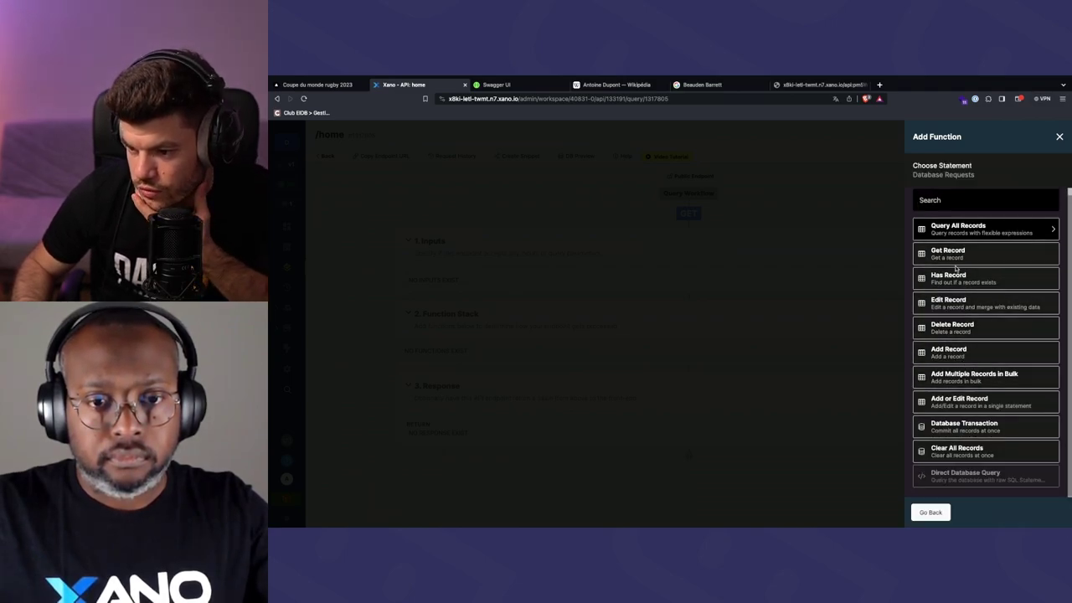
{"action": "left_click", "coordinate": [1012, 228]}
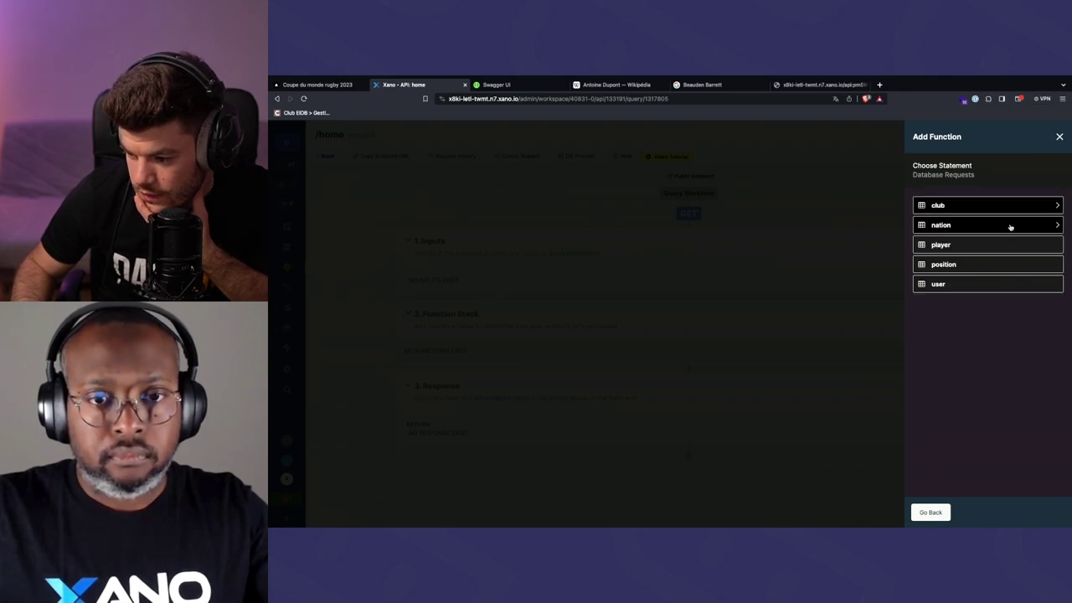
{"action": "left_click", "coordinate": [973, 244]}
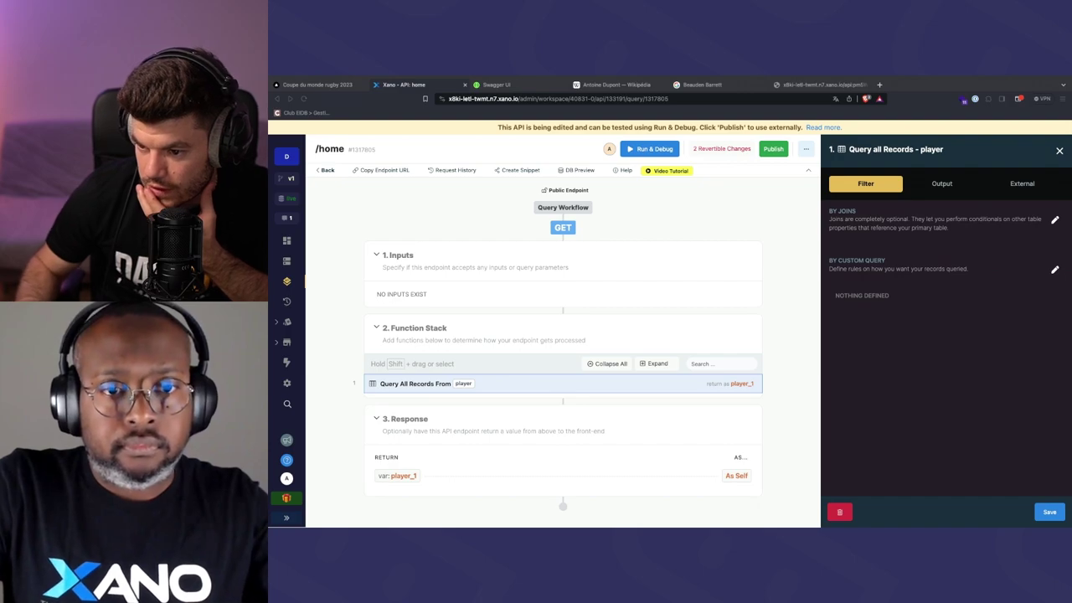
Open the player query's join settings and choose club as the table to join, with the inner join type
{"action": "left_click", "coordinate": [1018, 170]}
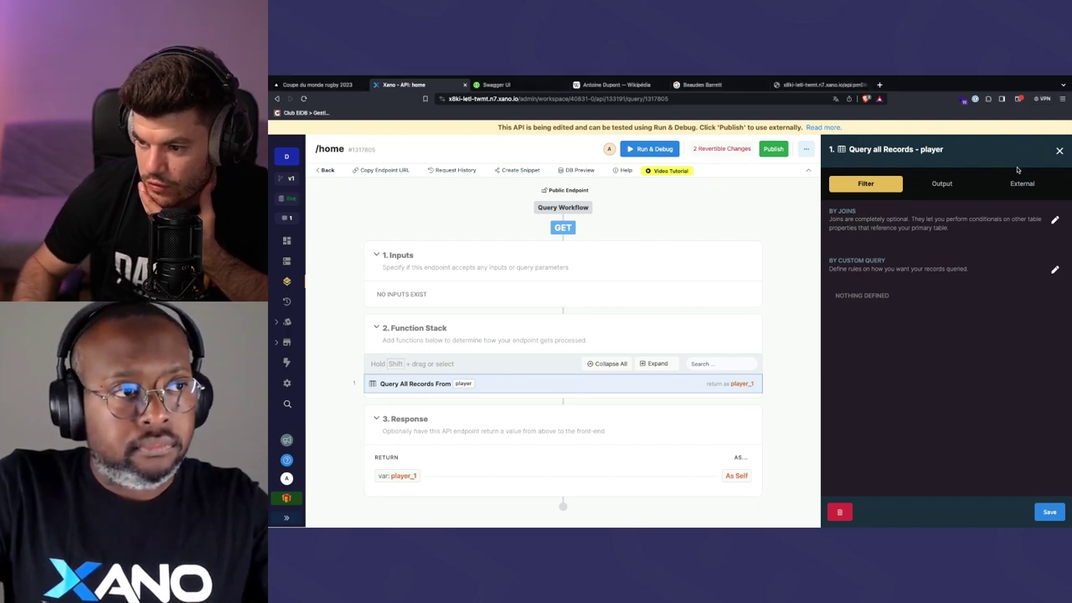
{"action": "left_click", "coordinate": [1054, 220]}
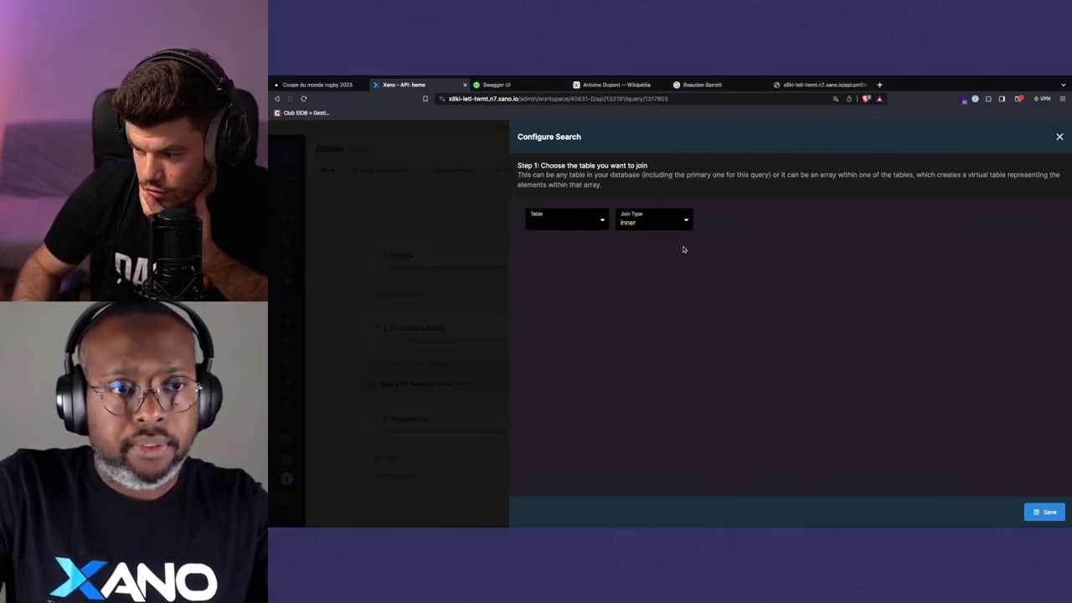
{"action": "left_click", "coordinate": [581, 220]}
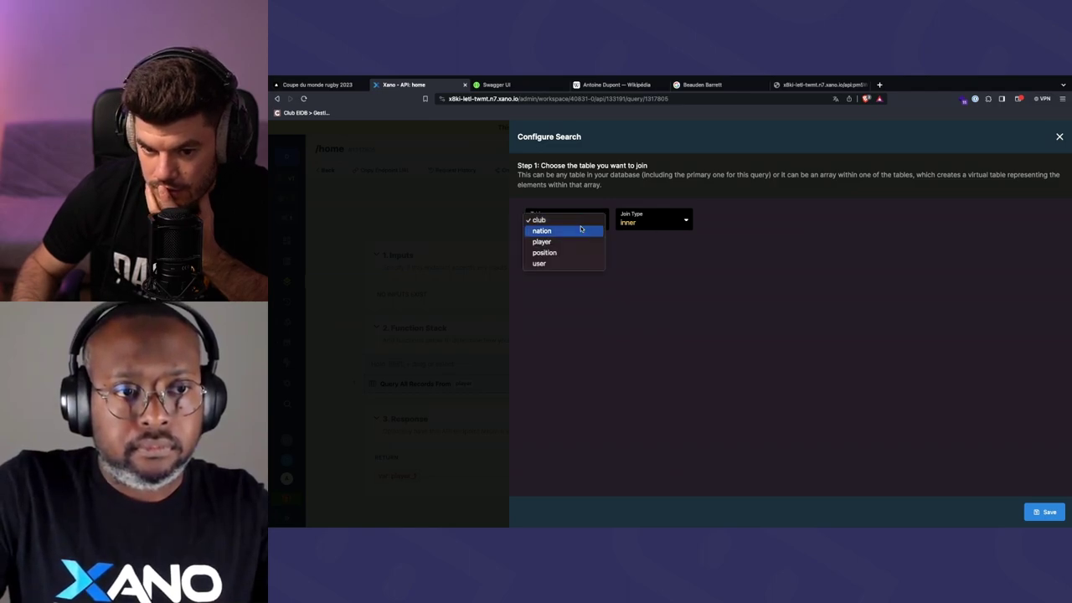
{"action": "left_click", "coordinate": [580, 220]}
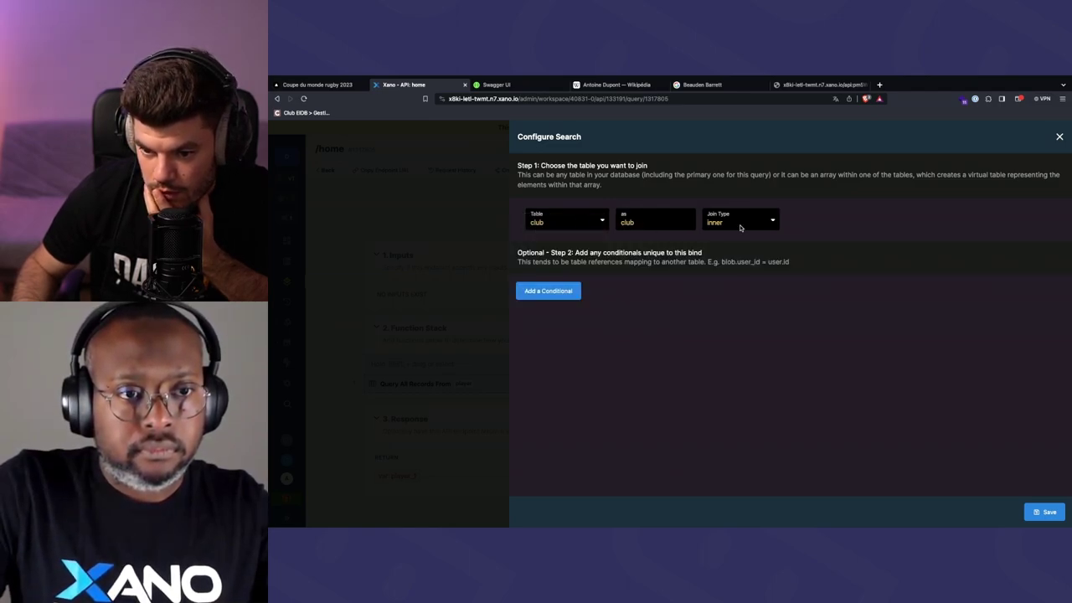
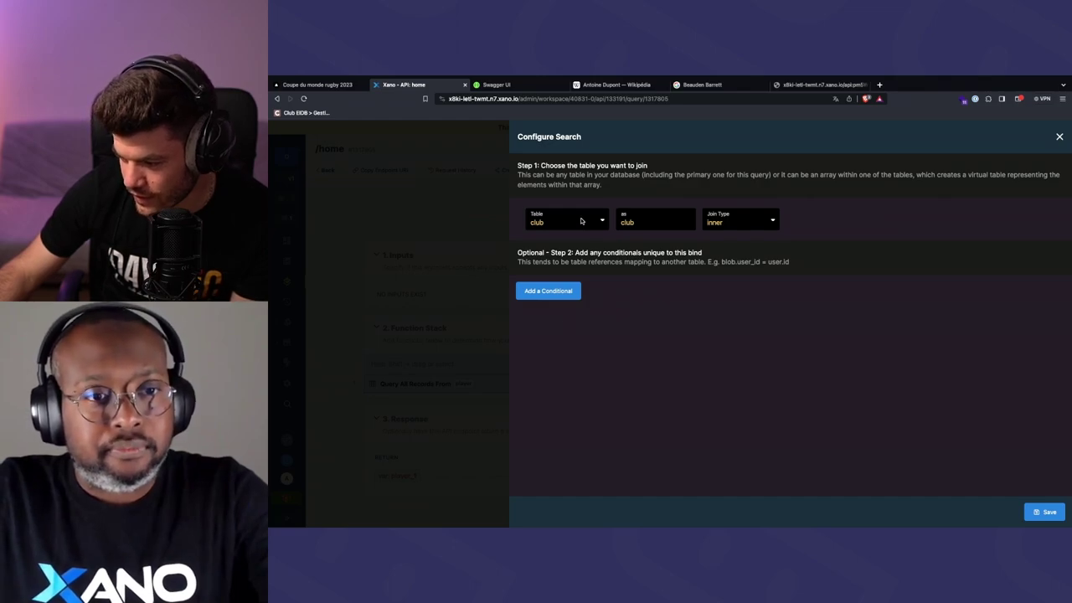
Set the club table's join type to left and add a conditional to the join
{"action": "left_click", "coordinate": [730, 222]}
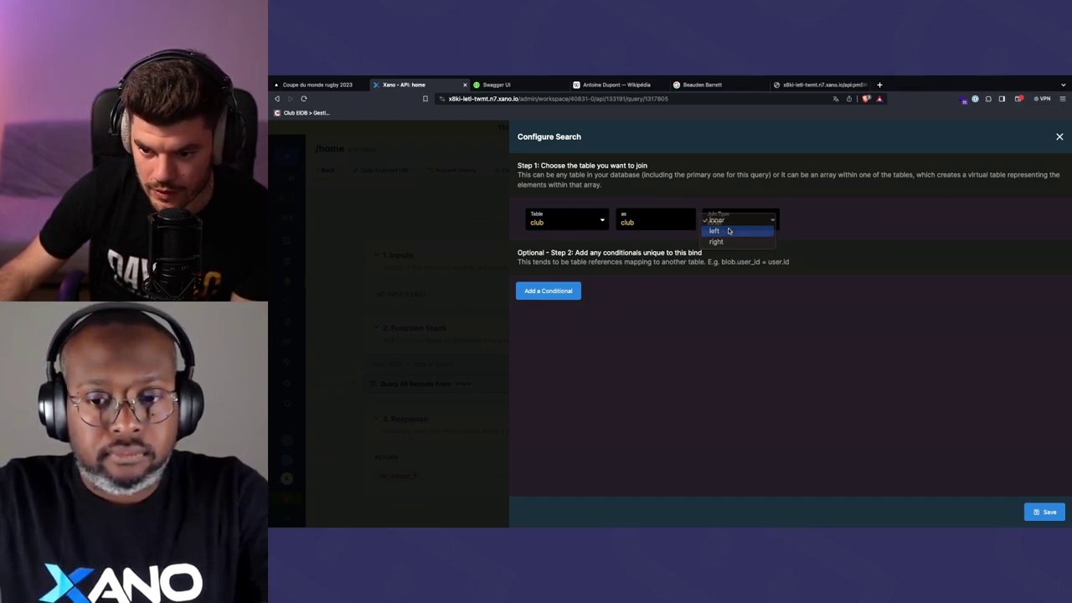
{"action": "left_click", "coordinate": [729, 230]}
{"action": "left_click", "coordinate": [569, 295]}
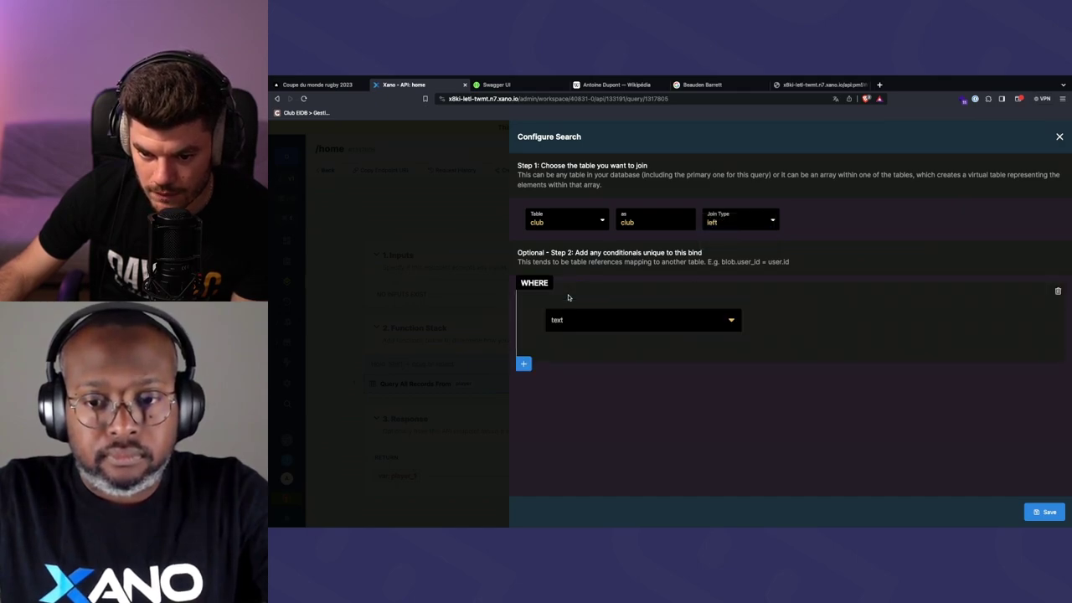
{"action": "left_click", "coordinate": [587, 324]}
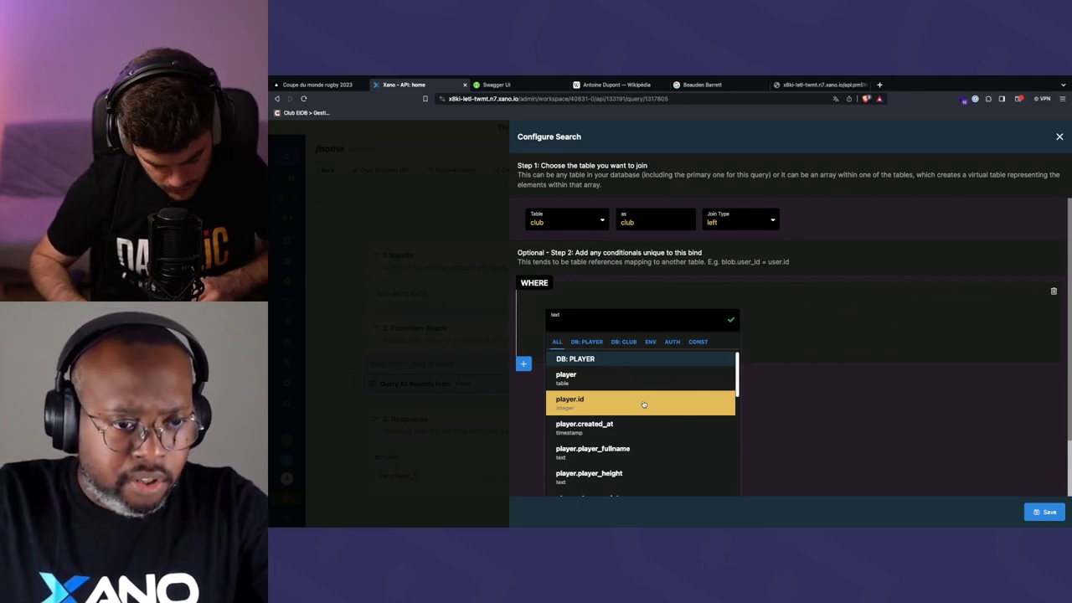
{"action": "type", "text": "club."}
{"action": "key", "text": "BackSpace"}
{"action": "key", "text": "BackSpace"}
{"action": "key", "text": "BackSpace"}
{"action": "key", "text": "BackSpace"}
{"action": "key", "text": "BackSpace"}
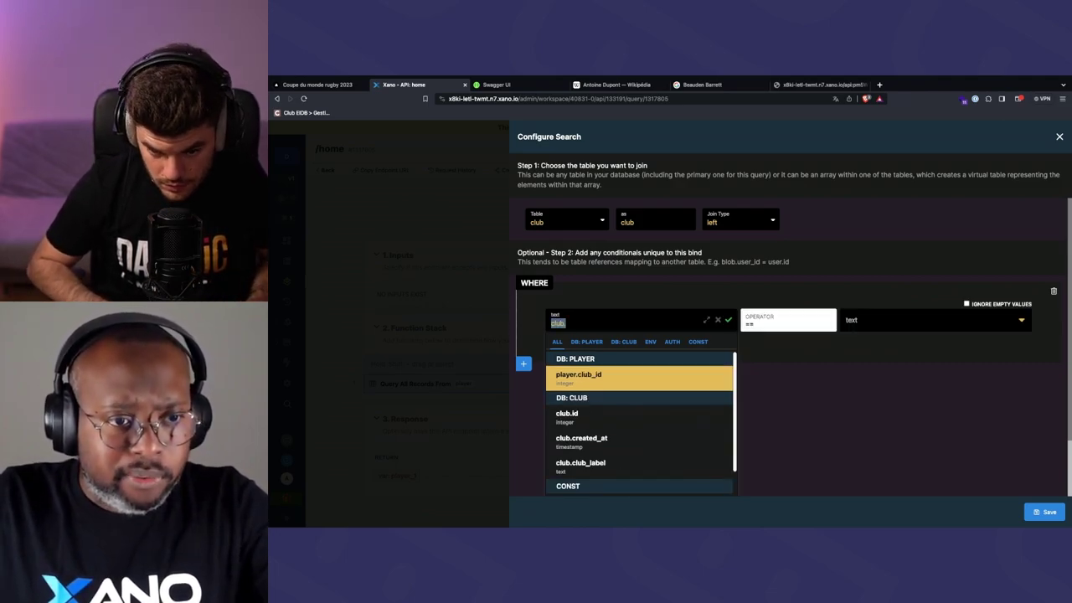
{"action": "type", "text": "payer."}
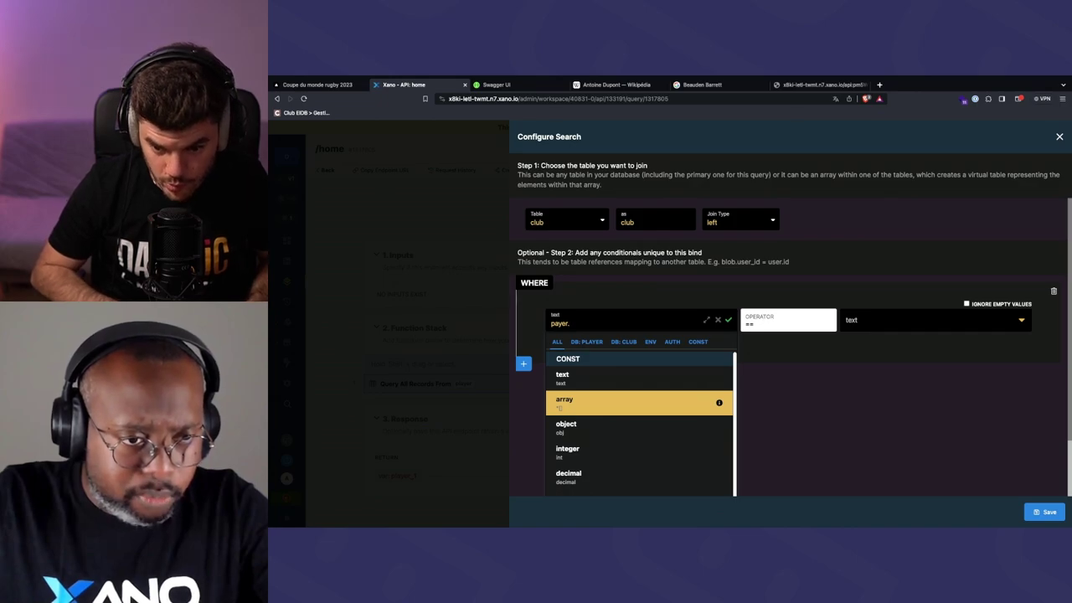
{"action": "key", "text": "BackSpace"}
{"action": "key", "text": "BackSpace"}
{"action": "key", "text": "BackSpace"}
{"action": "key", "text": "BackSpace"}
{"action": "key", "text": "BackSpace"}
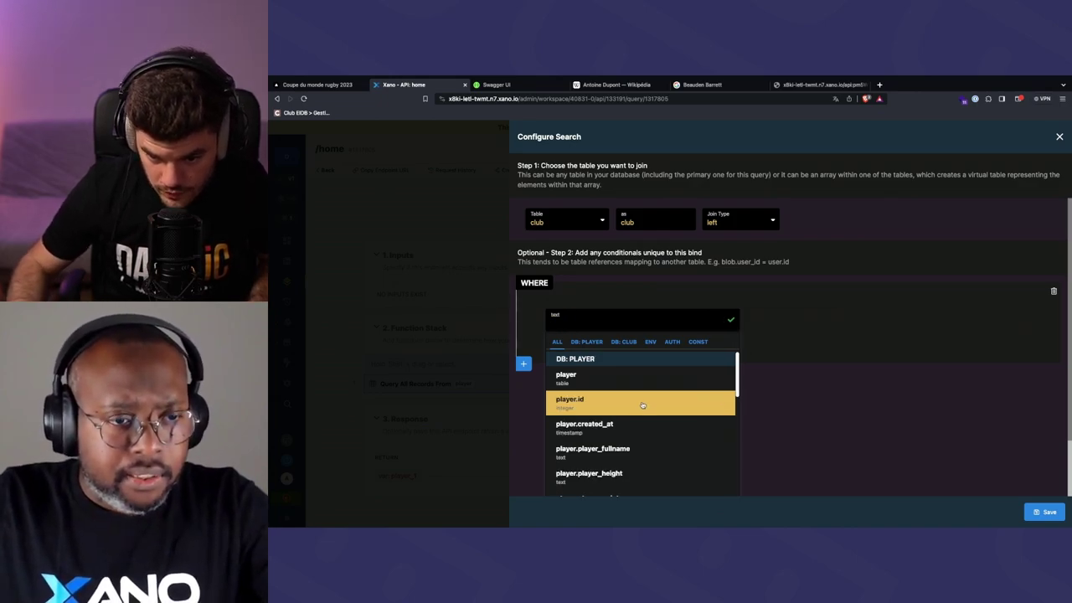
{"action": "left_click", "coordinate": [628, 341]}
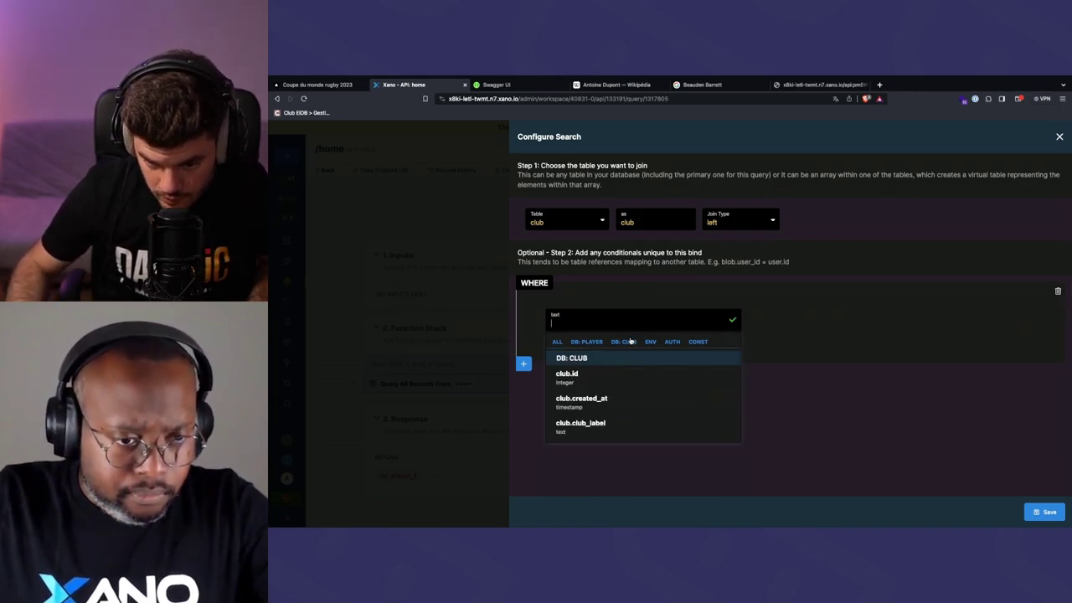
{"action": "left_click", "coordinate": [578, 379]}
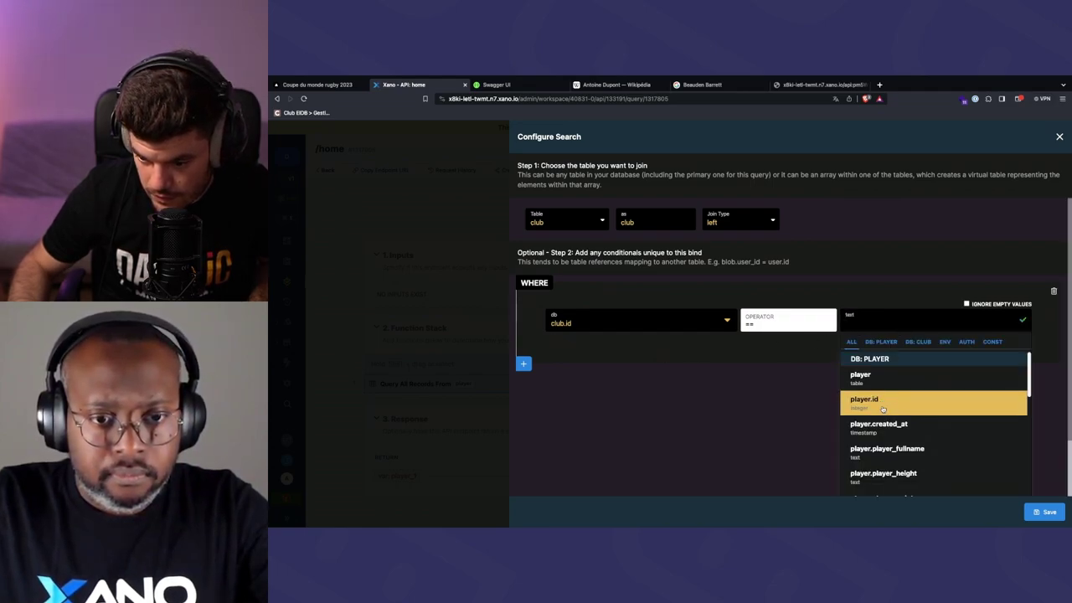
{"action": "scroll", "coordinate": [884, 411], "scroll_direction": "down", "scroll_amount": 3}
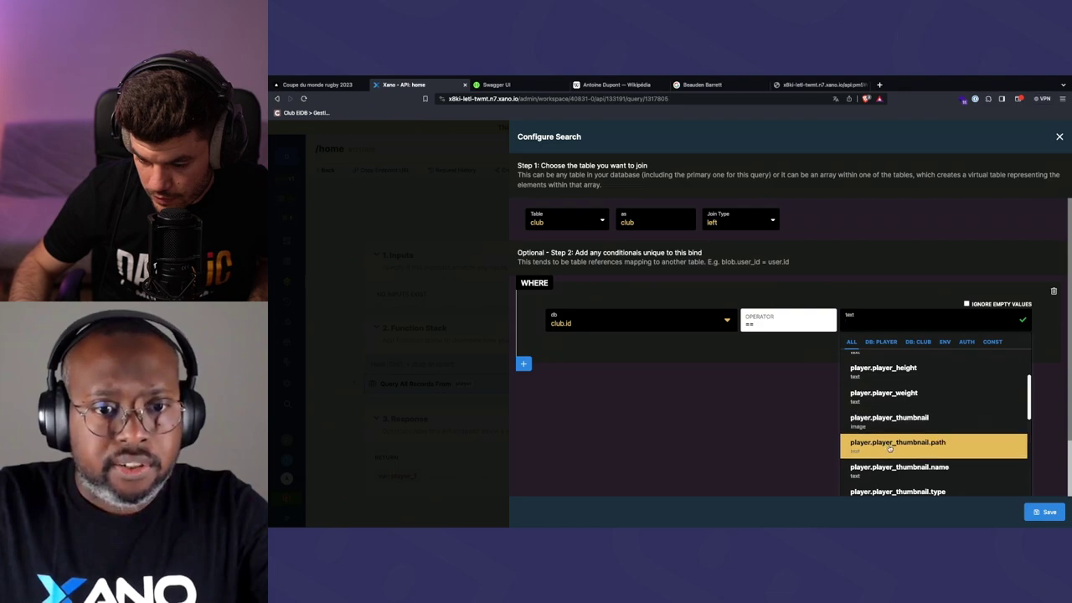
{"action": "scroll", "coordinate": [890, 448], "scroll_direction": "up", "scroll_amount": 2}
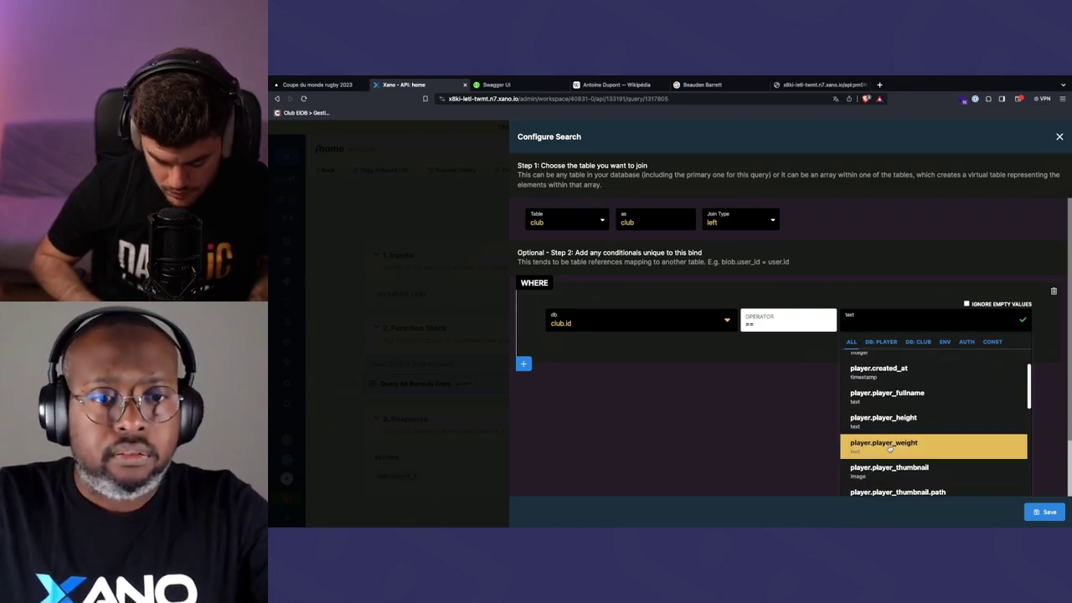
Replace the first operand of the club join's condition with the database field player.club_id
{"action": "left_click", "coordinate": [653, 324]}
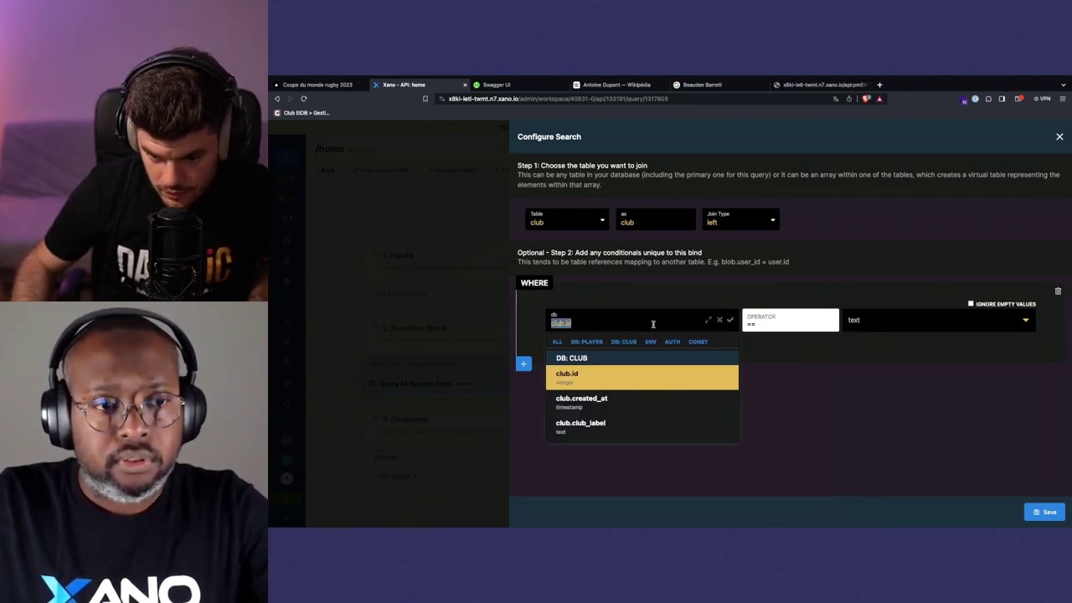
{"action": "key", "text": "BackSpace"}
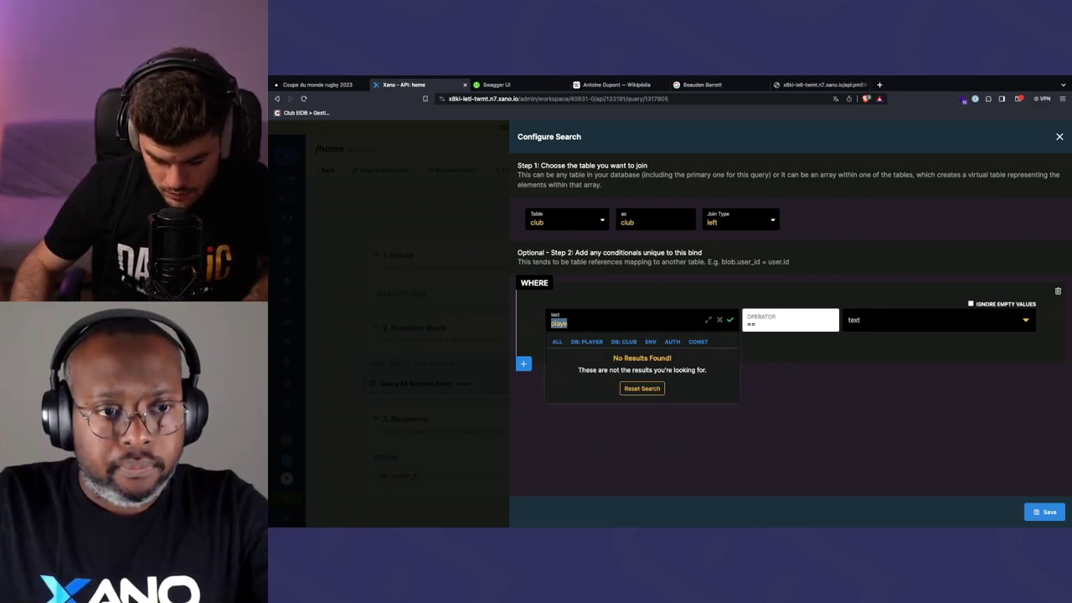
{"action": "left_click", "coordinate": [586, 342]}
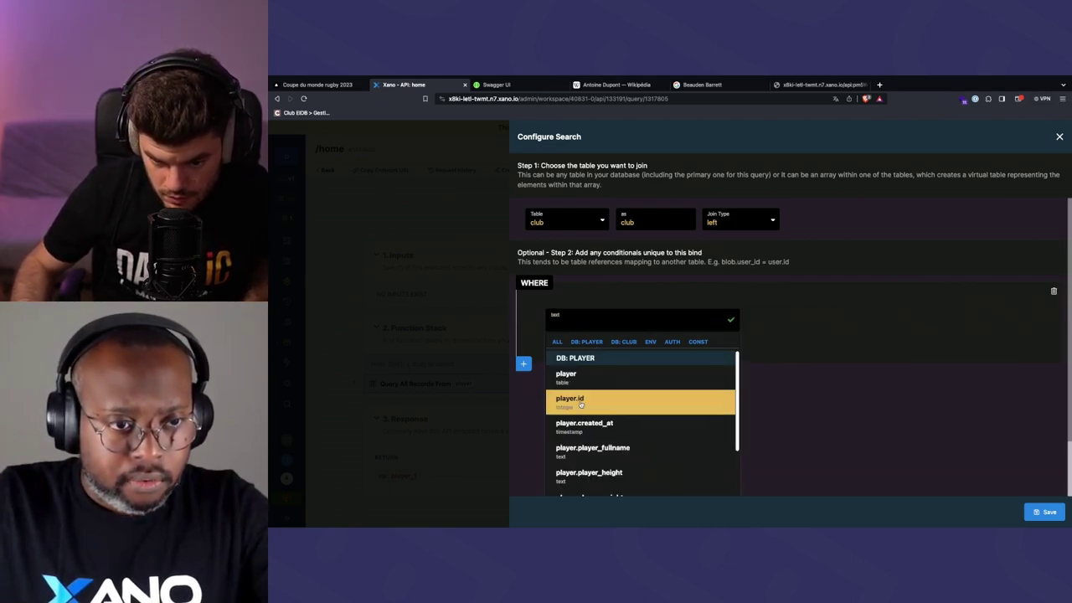
{"action": "scroll", "coordinate": [590, 419], "scroll_direction": "down", "scroll_amount": 3}
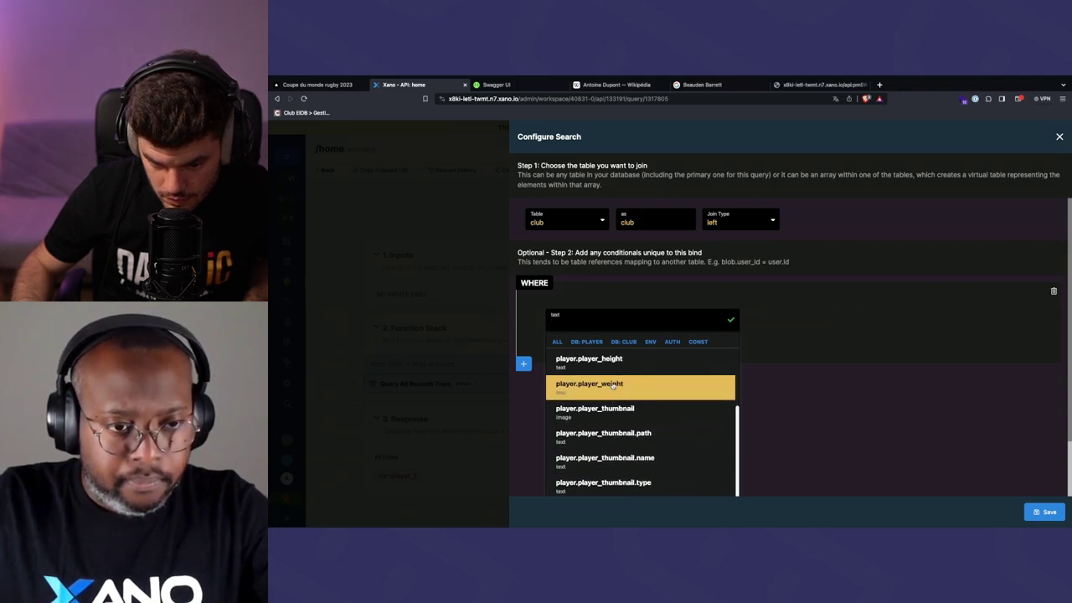
{"action": "scroll", "coordinate": [613, 395], "scroll_direction": "down", "scroll_amount": 1}
{"action": "scroll", "coordinate": [612, 397], "scroll_direction": "up", "scroll_amount": 1}
{"action": "scroll", "coordinate": [613, 398], "scroll_direction": "up", "scroll_amount": 2}
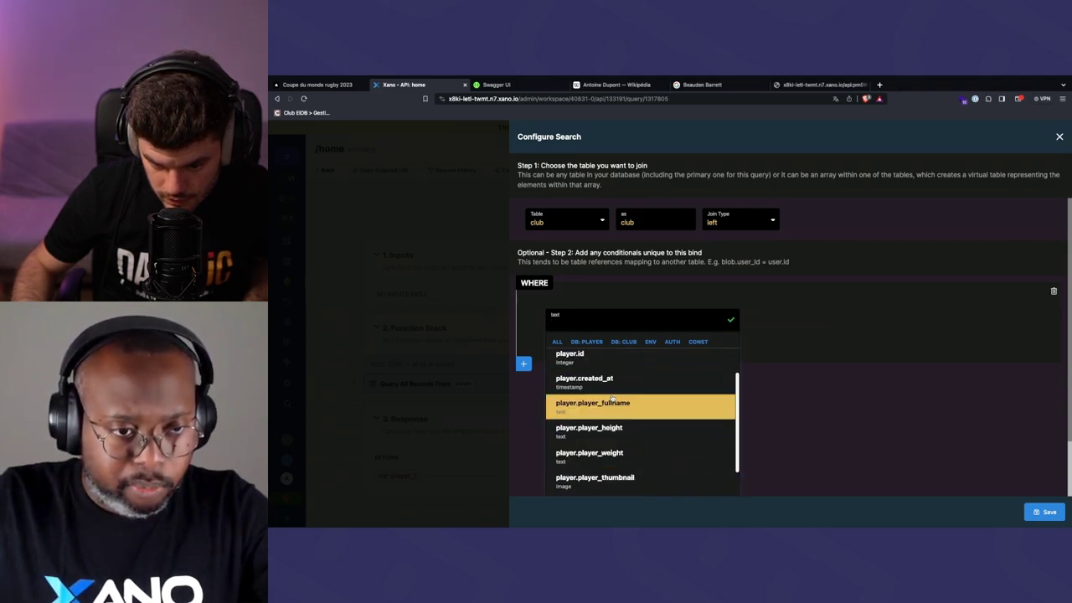
{"action": "scroll", "coordinate": [613, 400], "scroll_direction": "down", "scroll_amount": 4}
{"action": "scroll", "coordinate": [612, 400], "scroll_direction": "down", "scroll_amount": 3}
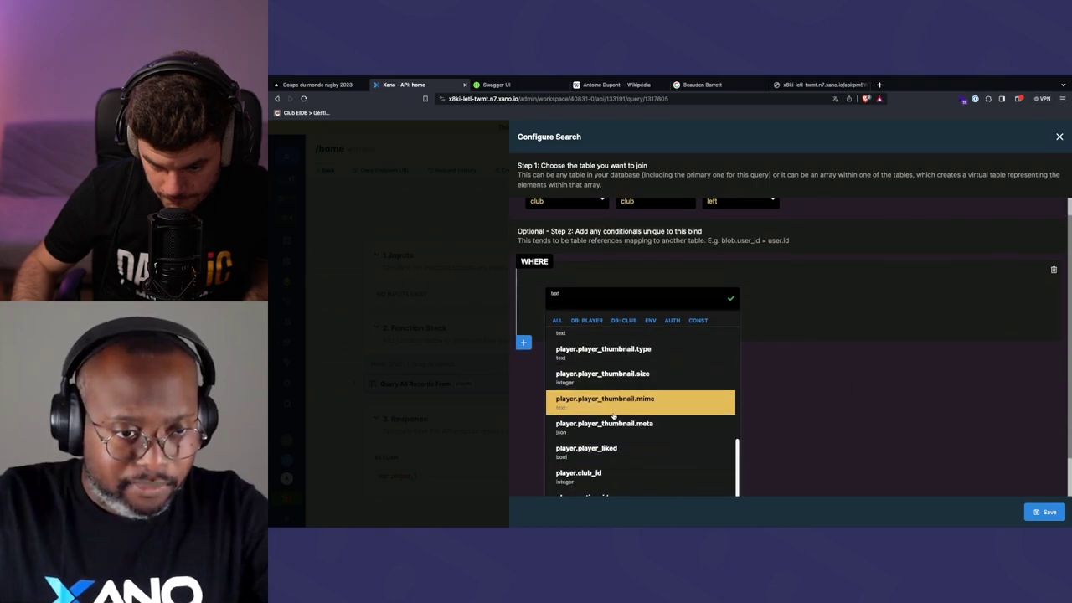
{"action": "left_click", "coordinate": [615, 473]}
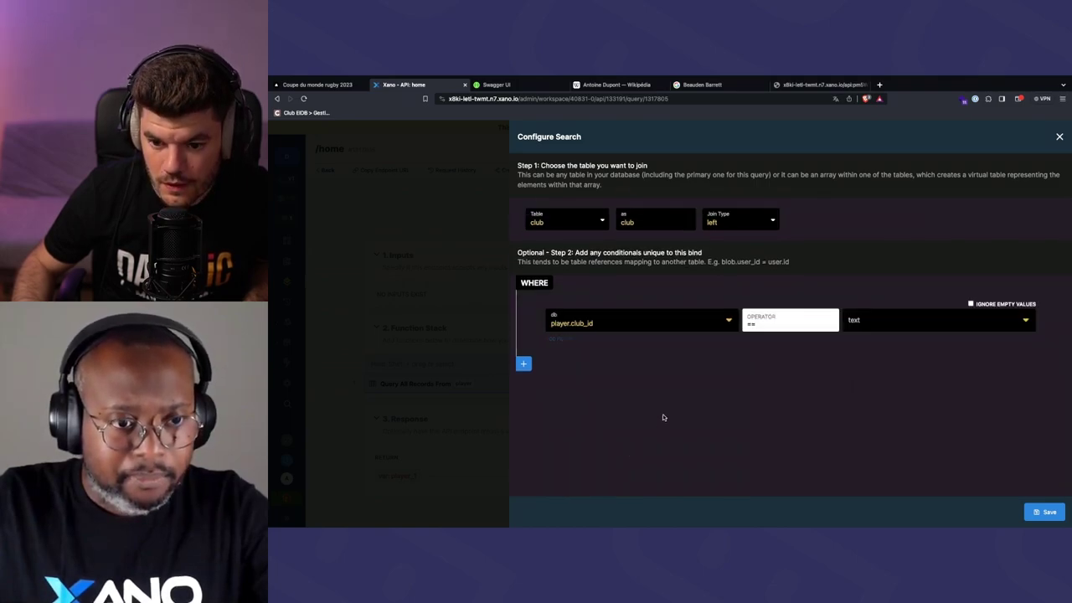
Set the second operand of the club join's condition to club.id and save the join
{"action": "left_click", "coordinate": [868, 327]}
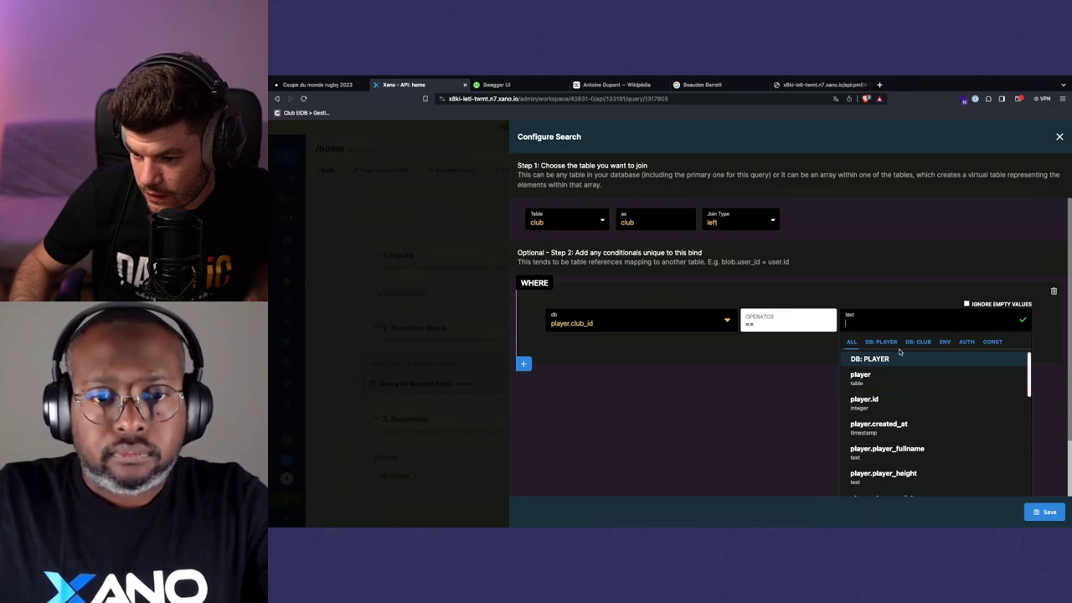
{"action": "left_click", "coordinate": [930, 343]}
{"action": "left_click", "coordinate": [876, 372]}
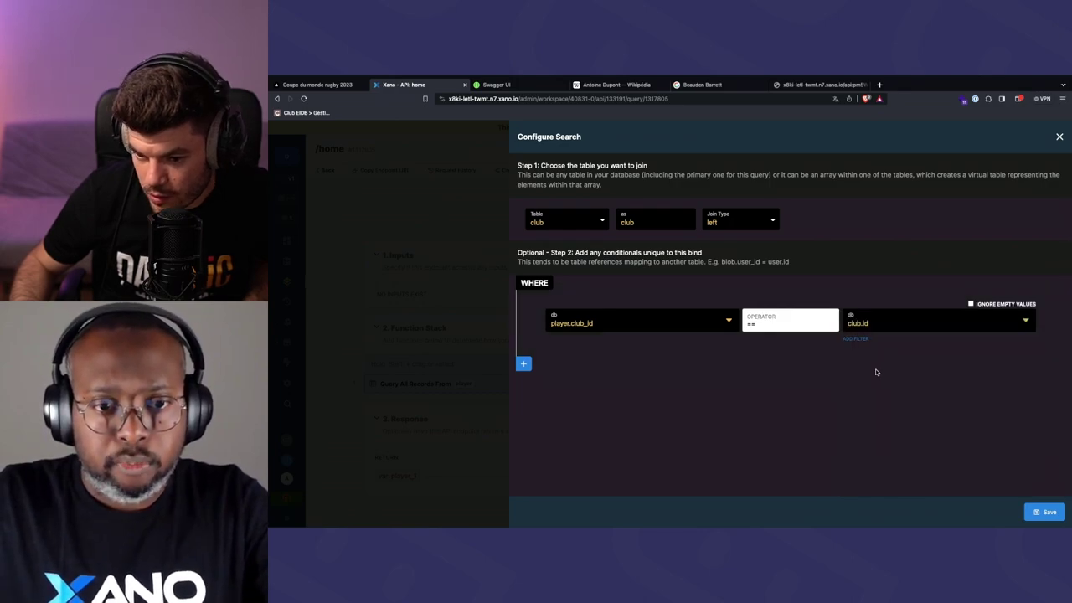
{"action": "left_click", "coordinate": [1044, 512]}
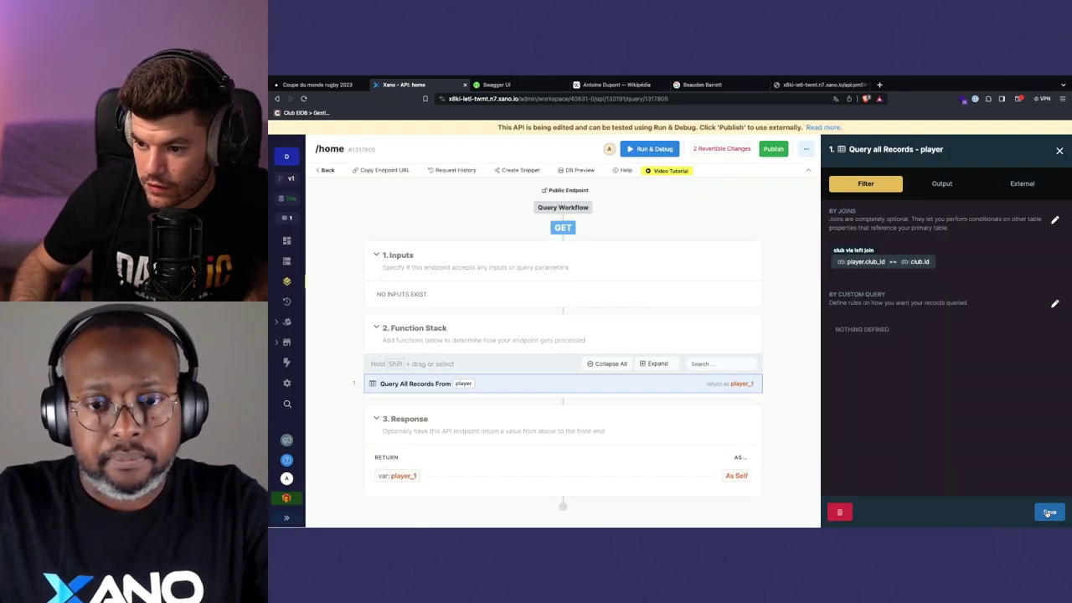
Add another join to the player query on the position table with join type left and a conditional
{"action": "left_click", "coordinate": [1054, 220]}
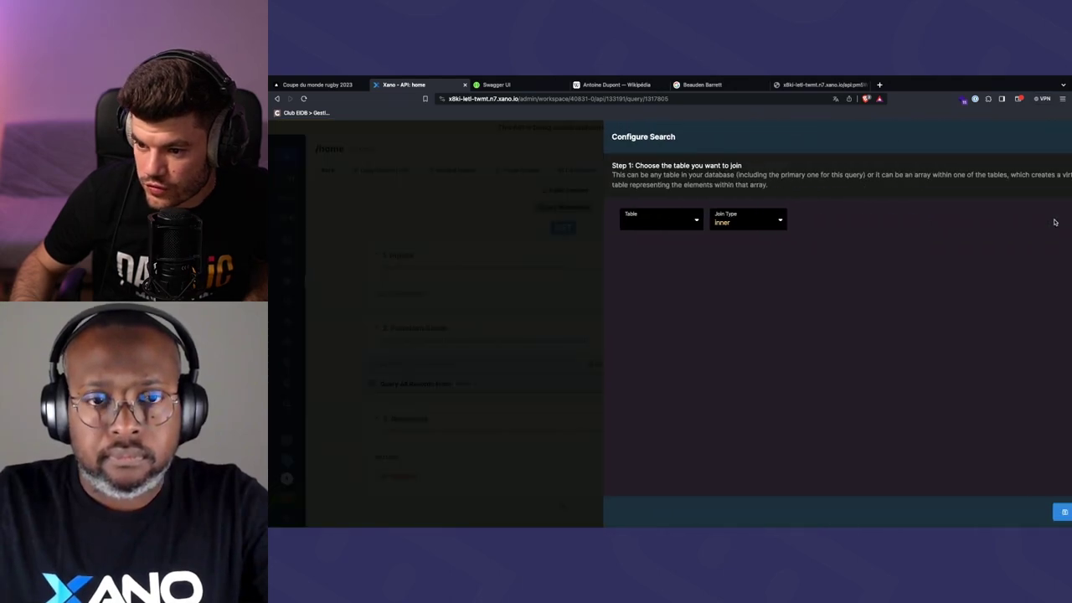
{"action": "left_click", "coordinate": [581, 223]}
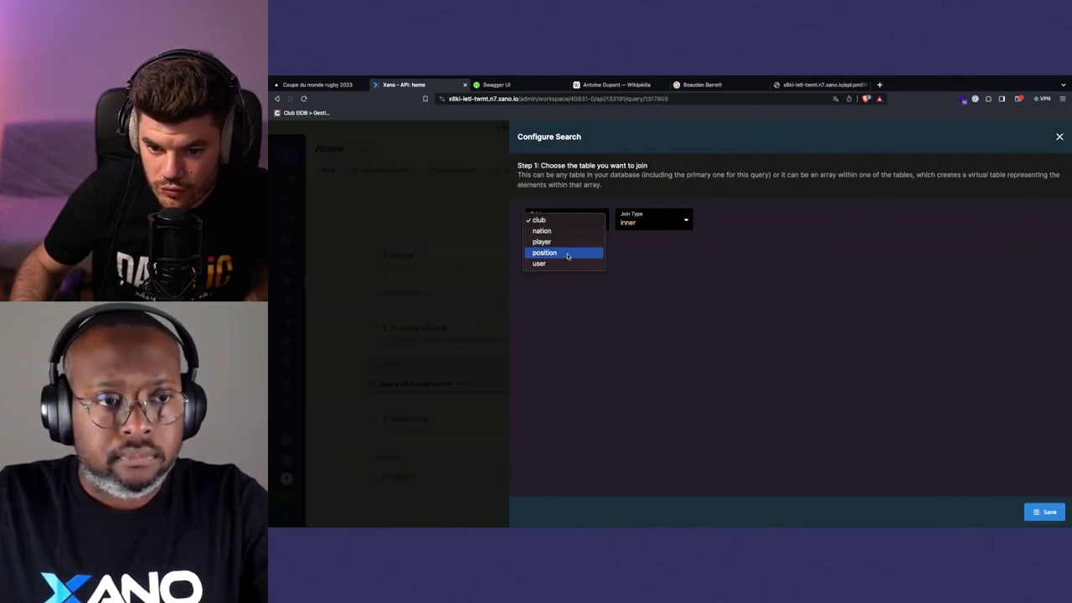
{"action": "left_click", "coordinate": [565, 253]}
{"action": "left_click", "coordinate": [735, 222]}
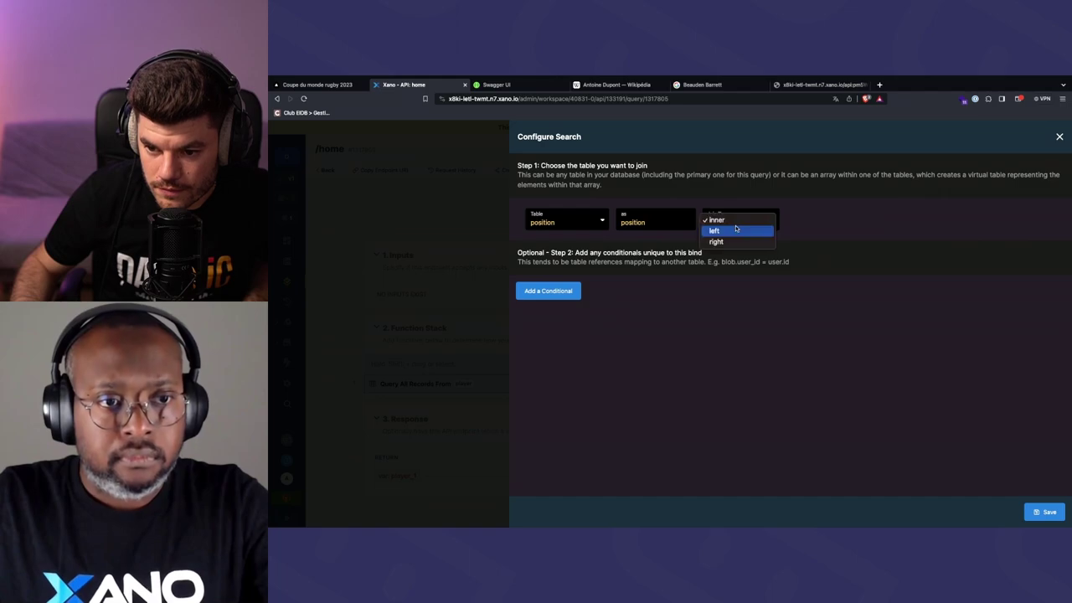
{"action": "left_click", "coordinate": [715, 231]}
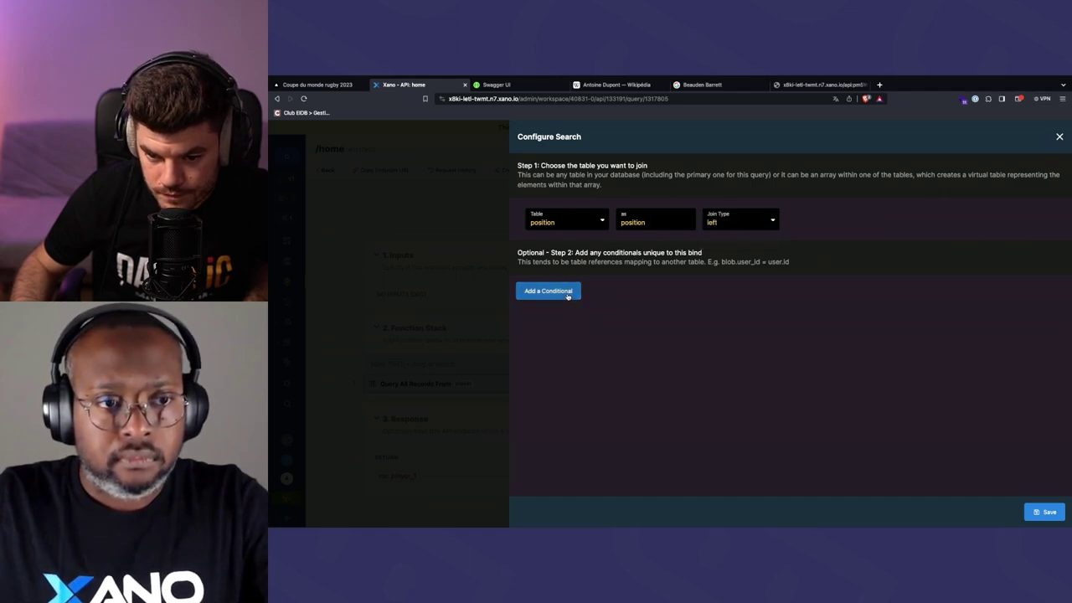
{"action": "left_click", "coordinate": [567, 295]}
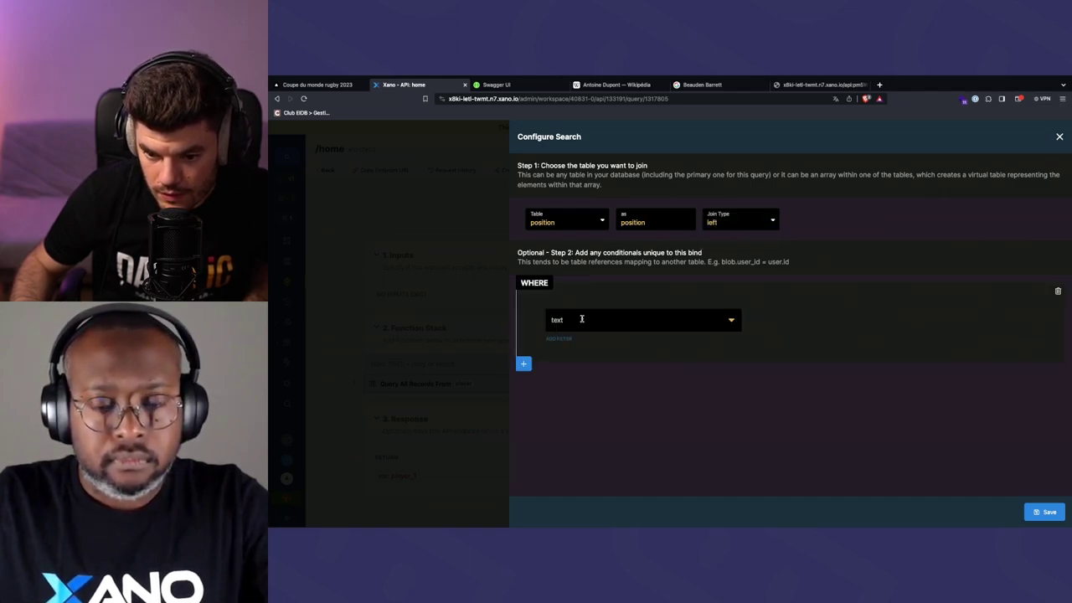
Set the first operand of the position join's condition to player.position_id
{"action": "left_click", "coordinate": [582, 319]}
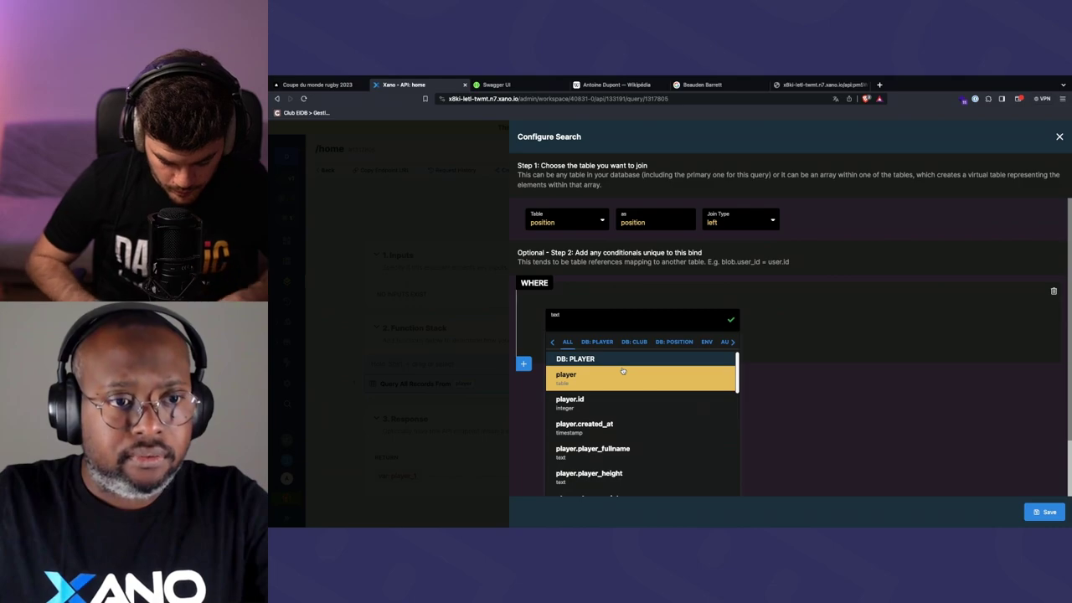
{"action": "scroll", "coordinate": [621, 392], "scroll_direction": "down", "scroll_amount": 5}
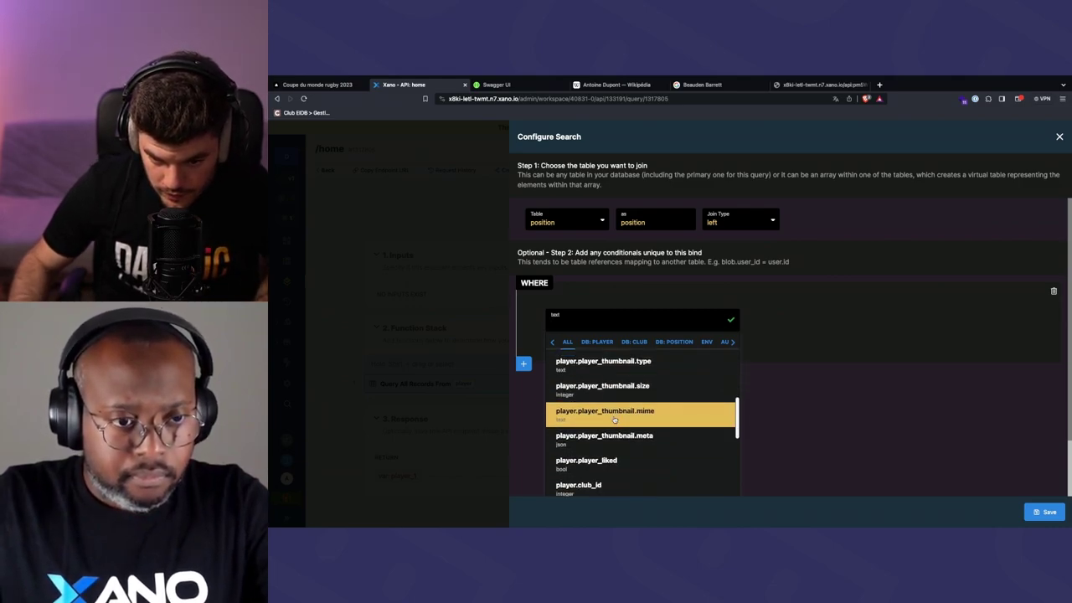
{"action": "type", "text": "player.player"}
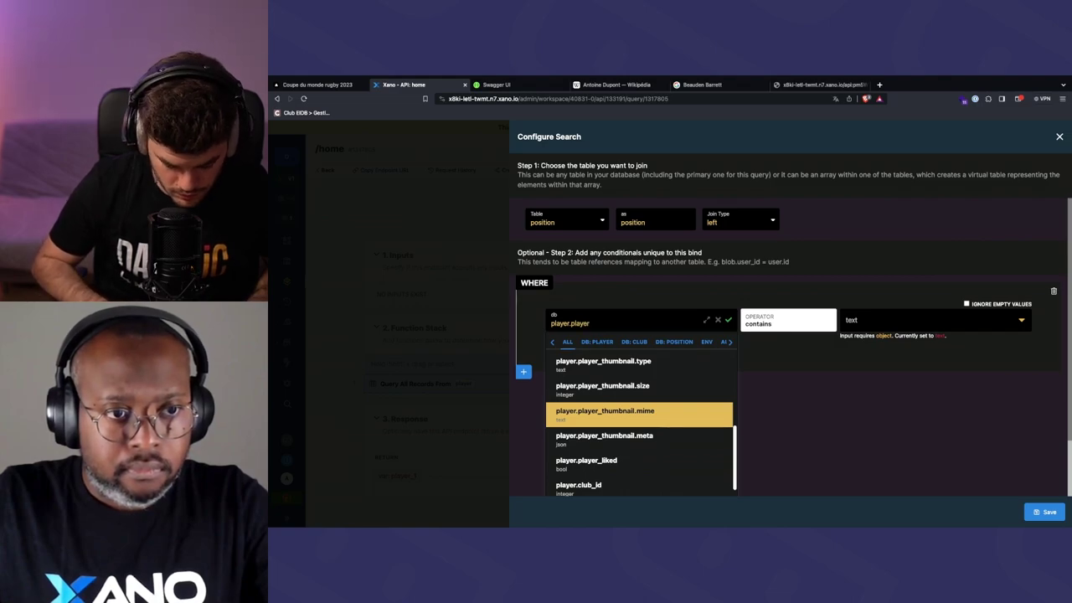
{"action": "type", "text": "_pos"}
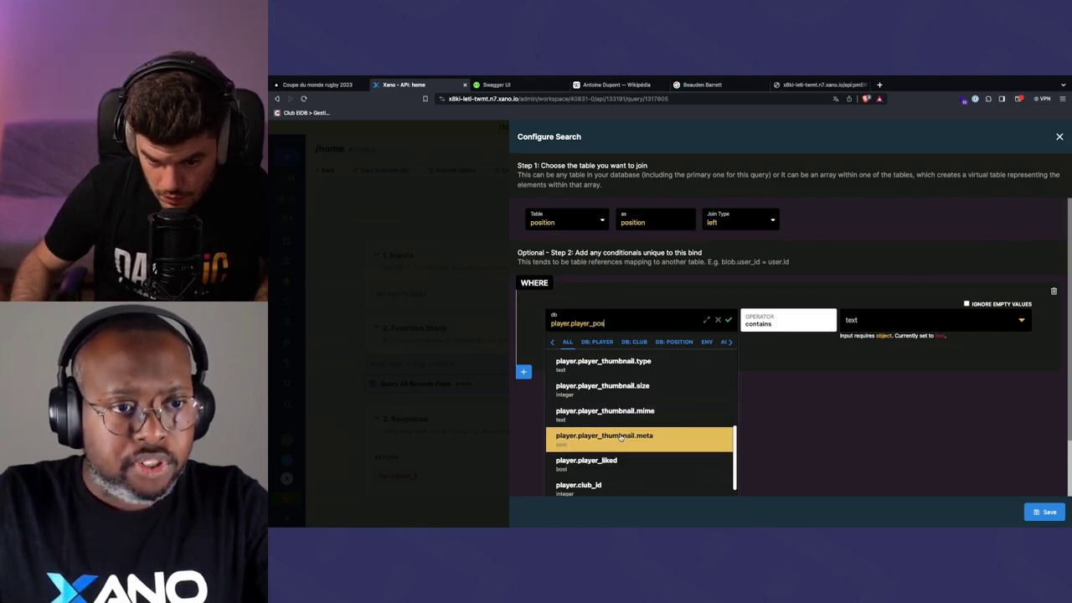
{"action": "scroll", "coordinate": [621, 438], "scroll_direction": "up", "scroll_amount": 2}
{"action": "key", "text": "ctrl+a"}
{"action": "type", "text": "posi"}
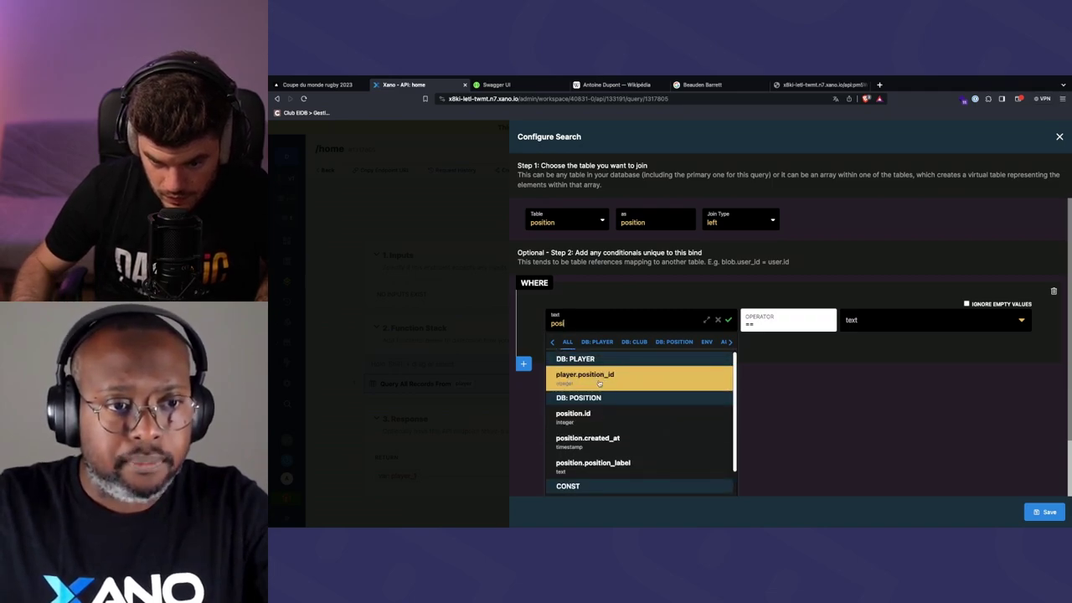
{"action": "left_click", "coordinate": [594, 382]}
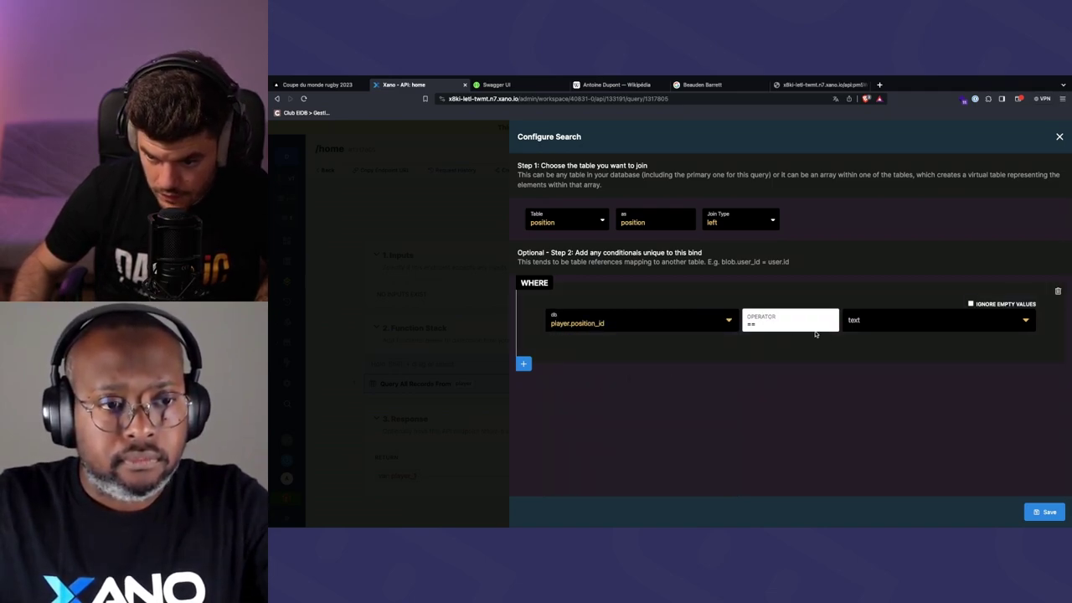
Set the second operand of the position join's condition to position.id and save the join
{"action": "left_click", "coordinate": [871, 325]}
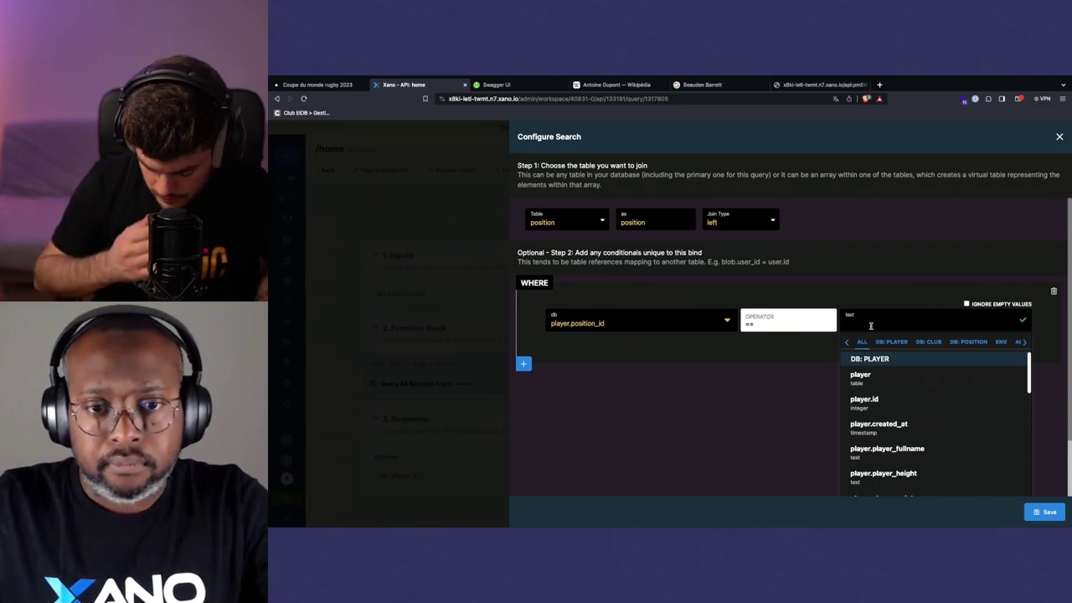
{"action": "type", "text": "pos"}
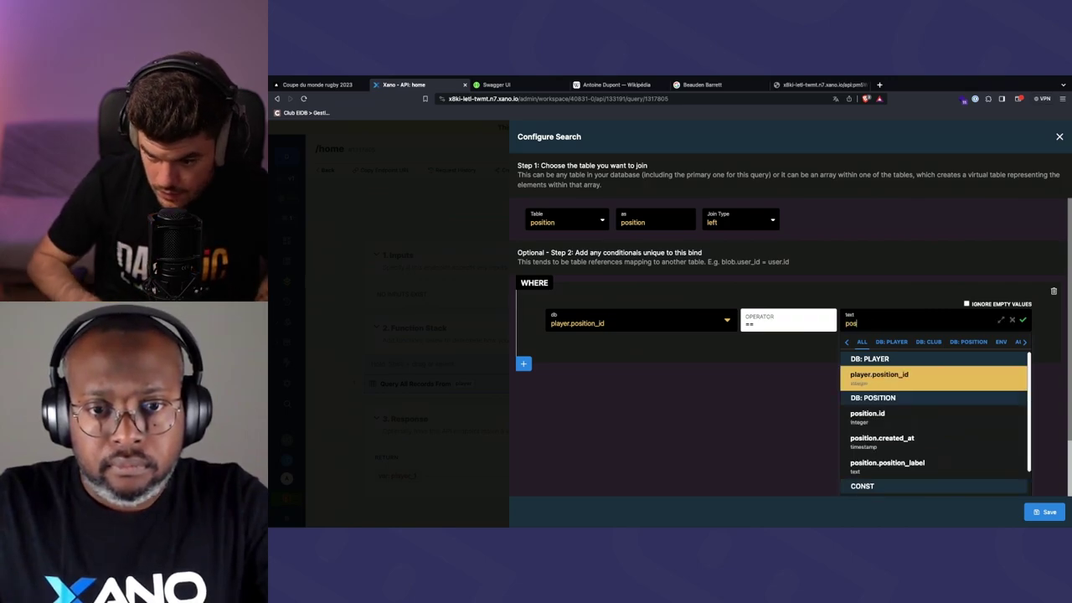
{"action": "left_click", "coordinate": [886, 423]}
{"action": "left_click", "coordinate": [1042, 511]}
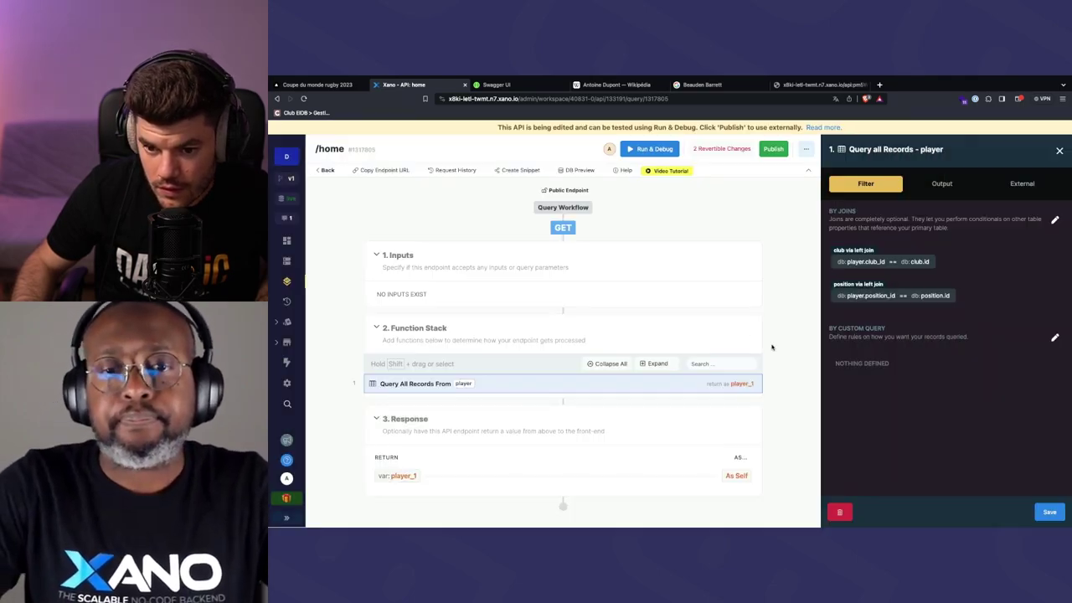
Add another join to the player query on the nation table with join type left and a conditional
{"action": "left_click", "coordinate": [1055, 220]}
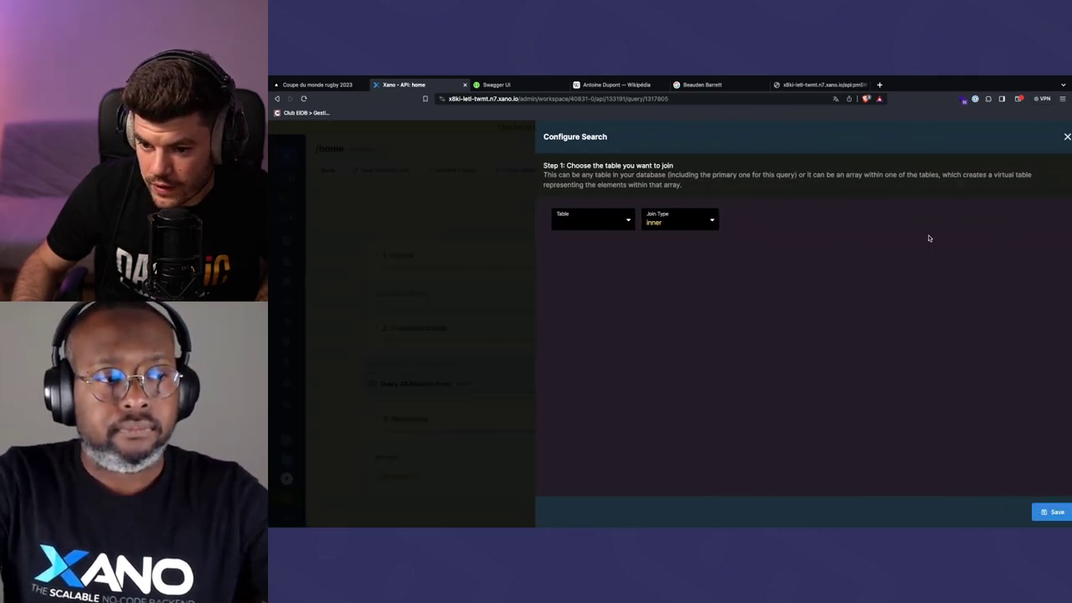
{"action": "left_click", "coordinate": [566, 220]}
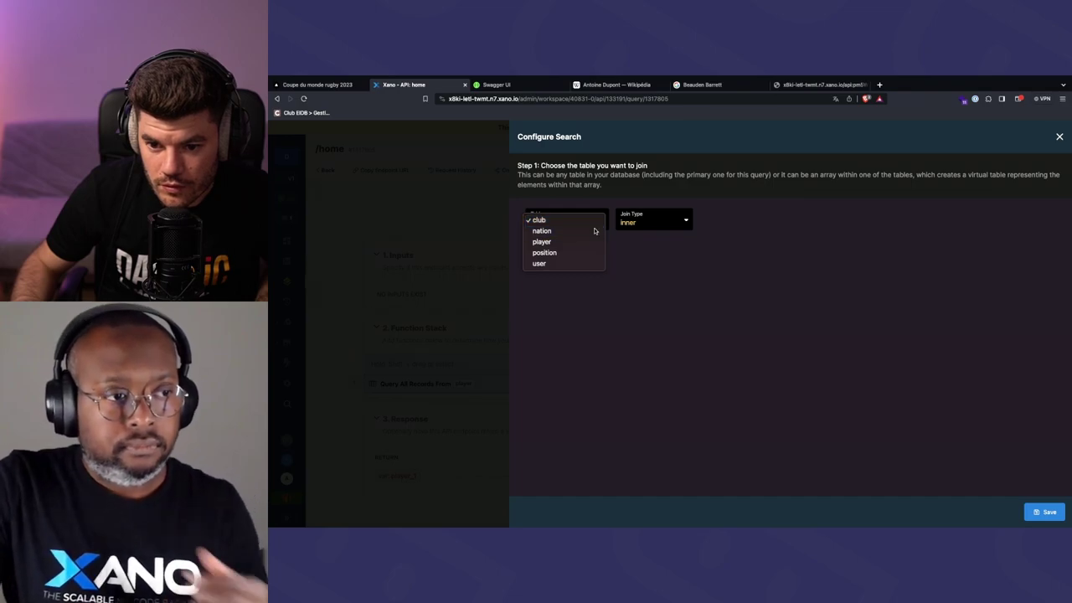
{"action": "left_click", "coordinate": [545, 230]}
{"action": "left_click", "coordinate": [737, 221]}
{"action": "left_click", "coordinate": [719, 231]}
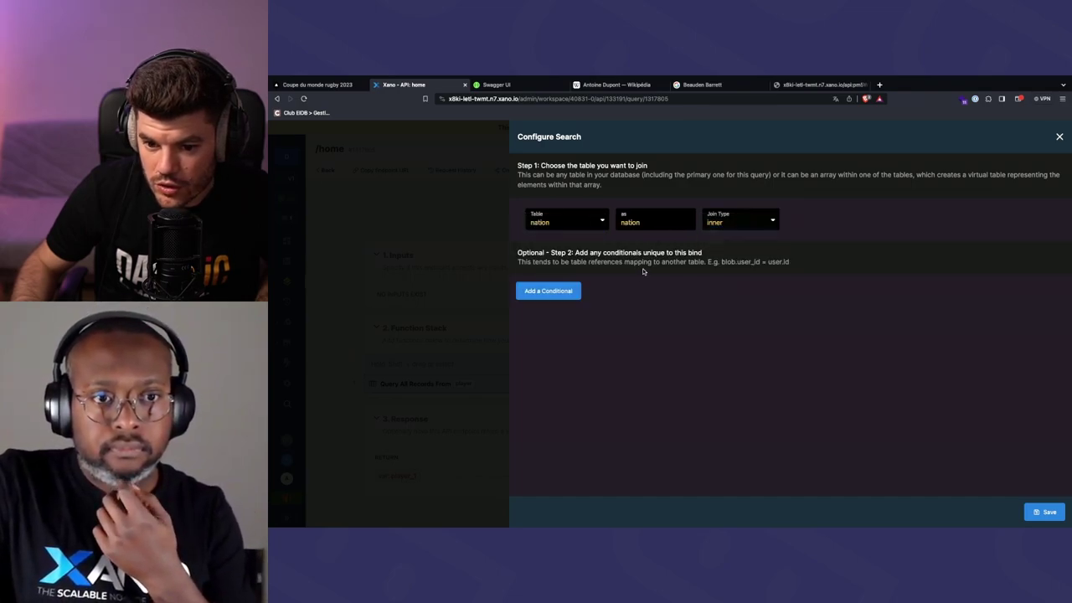
{"action": "left_click", "coordinate": [577, 291]}
Set the first operand of the nation join's condition to player.nation_id
{"action": "left_click", "coordinate": [598, 317]}
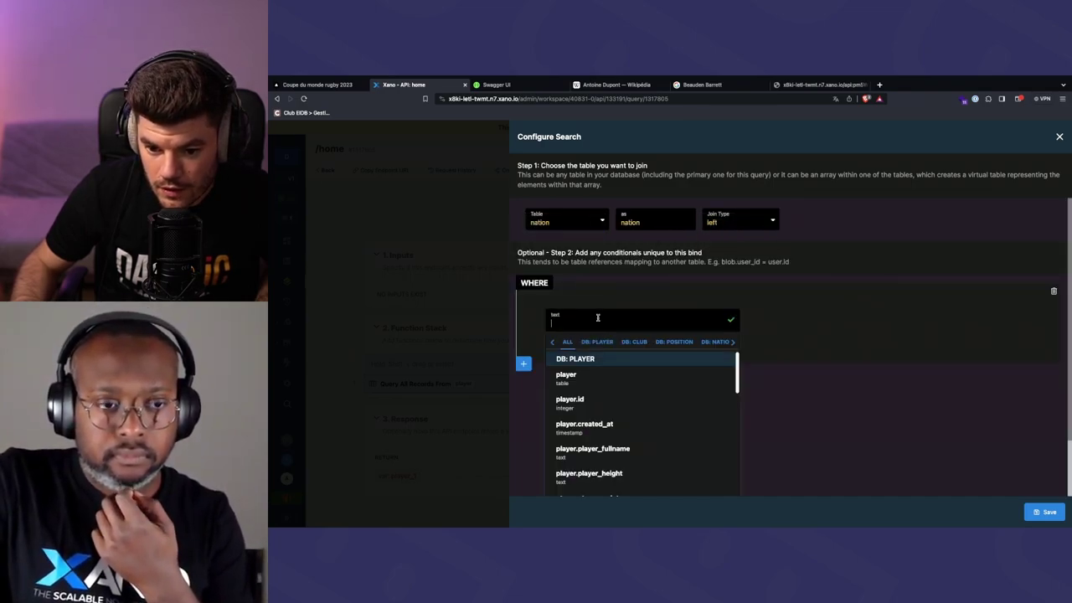
{"action": "type", "text": "nation"}
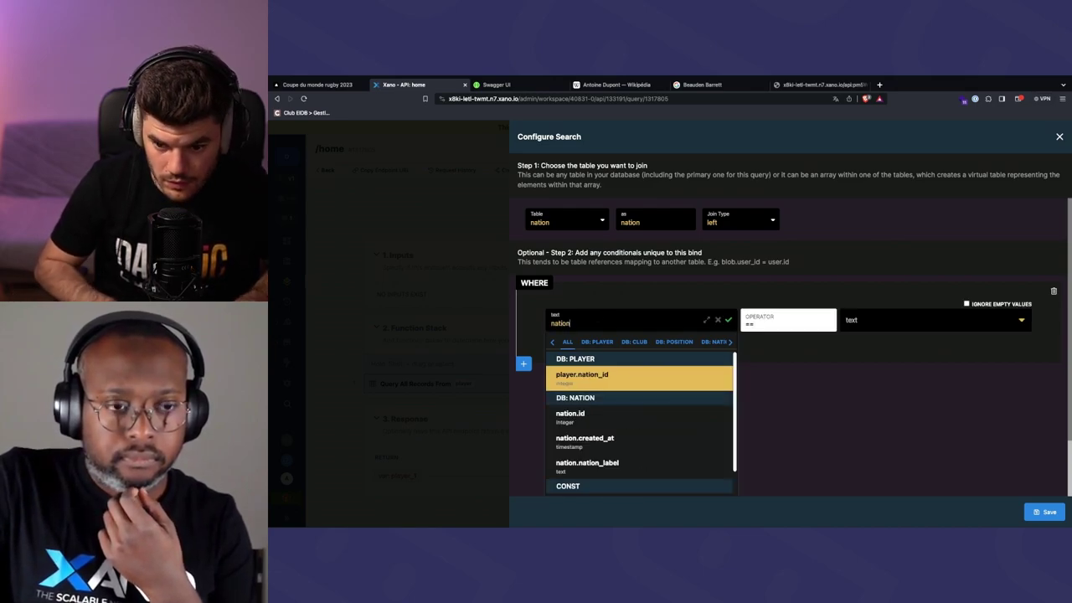
{"action": "left_click", "coordinate": [583, 385]}
Set the second operand of the nation join's condition to nation.id and save the join
{"action": "left_click", "coordinate": [883, 322]}
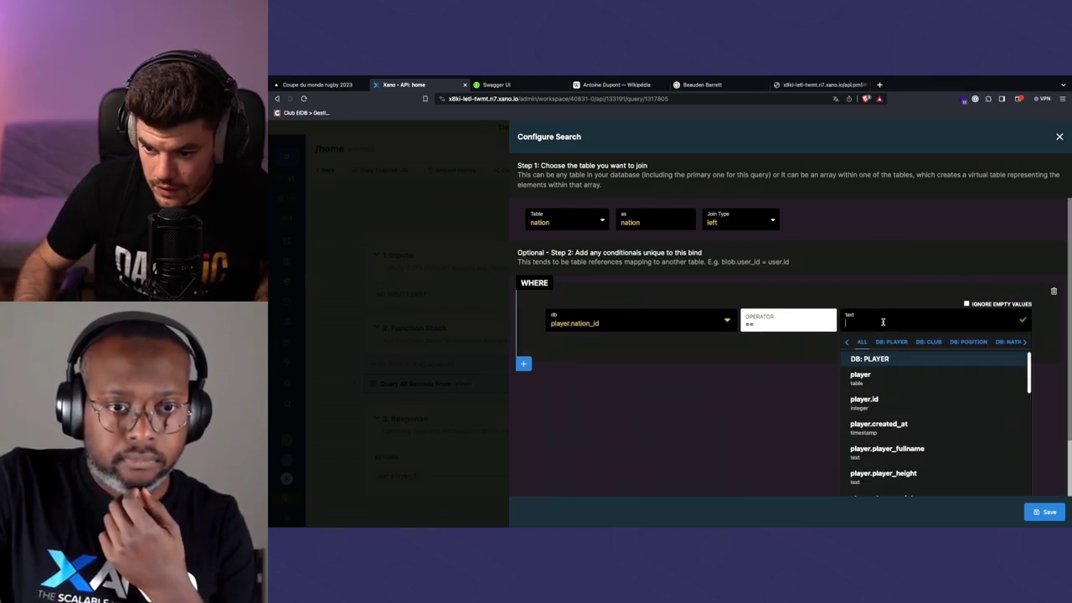
{"action": "type", "text": "nation"}
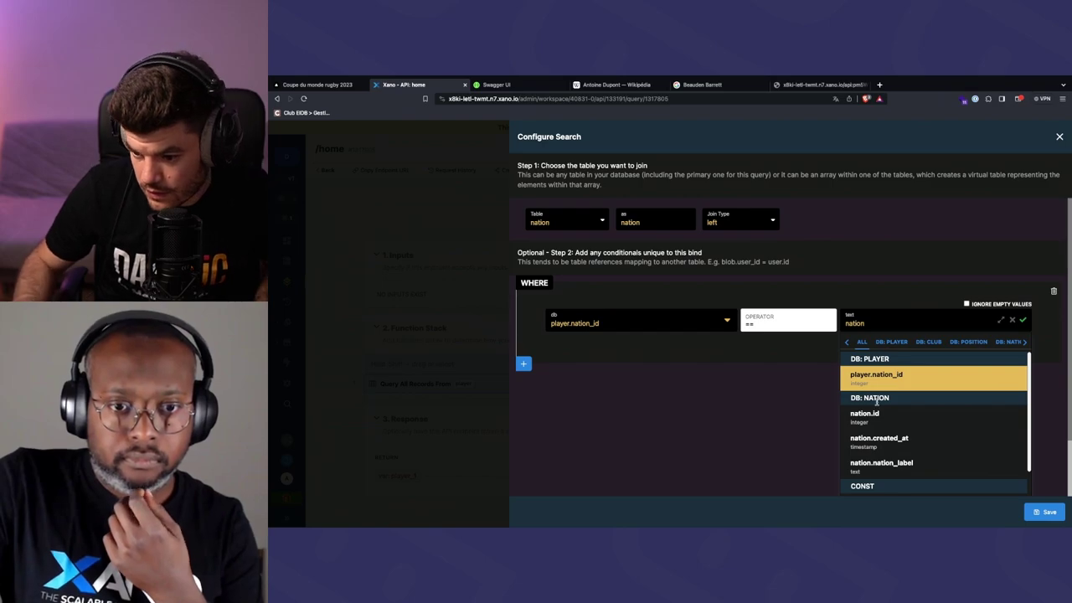
{"action": "left_click", "coordinate": [879, 416]}
{"action": "left_click", "coordinate": [1047, 511]}
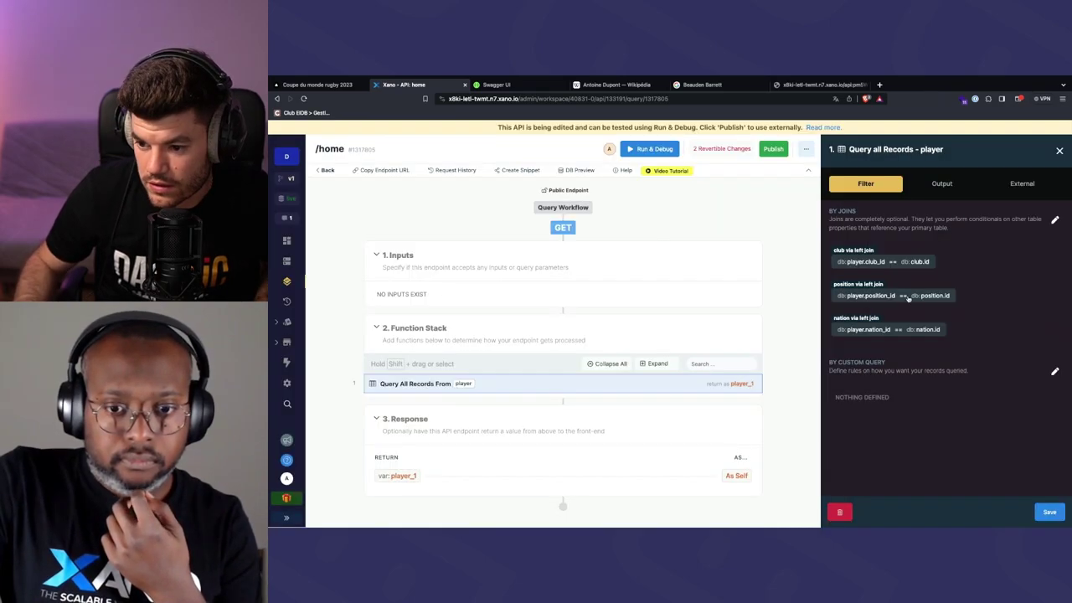
Customize the player query's response to leave out player_thumbnail and save the customization
{"action": "left_click", "coordinate": [943, 185]}
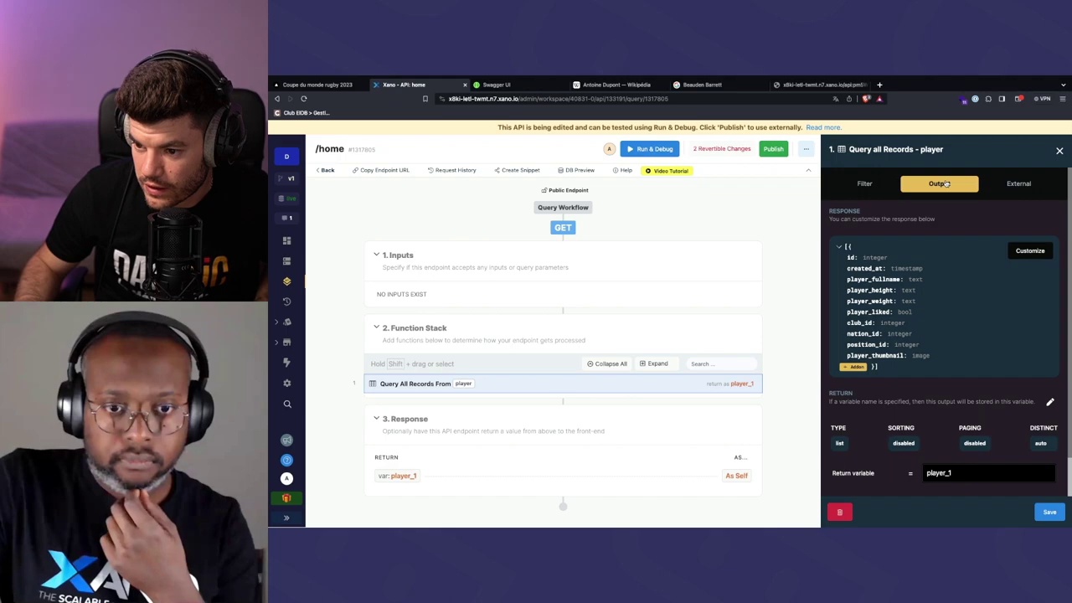
{"action": "left_click", "coordinate": [1040, 249]}
{"action": "left_click", "coordinate": [873, 193]}
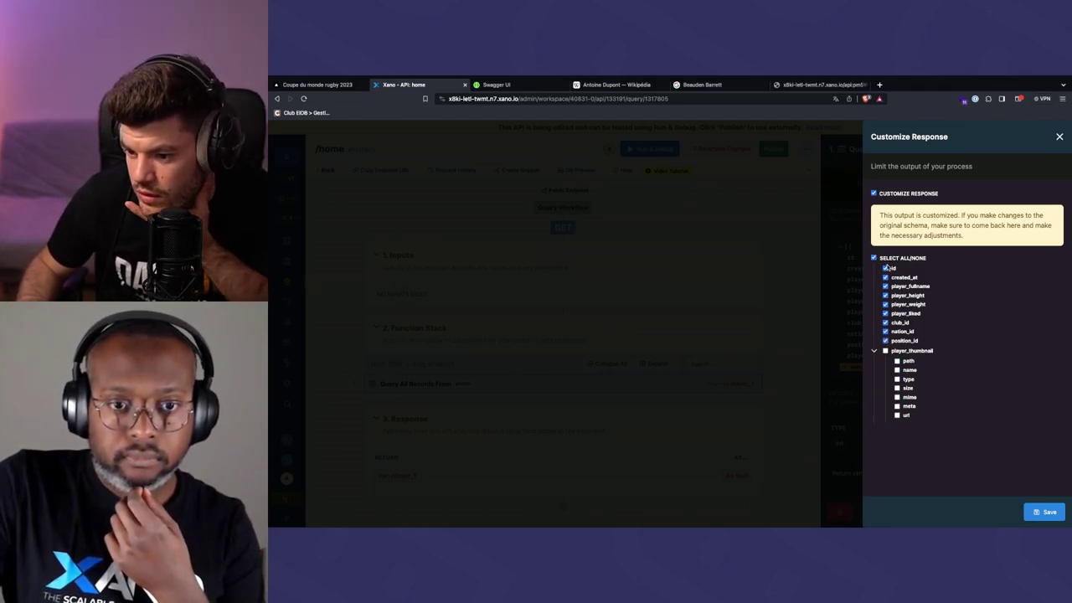
{"action": "left_click", "coordinate": [885, 322]}
{"action": "left_click", "coordinate": [1044, 511]}
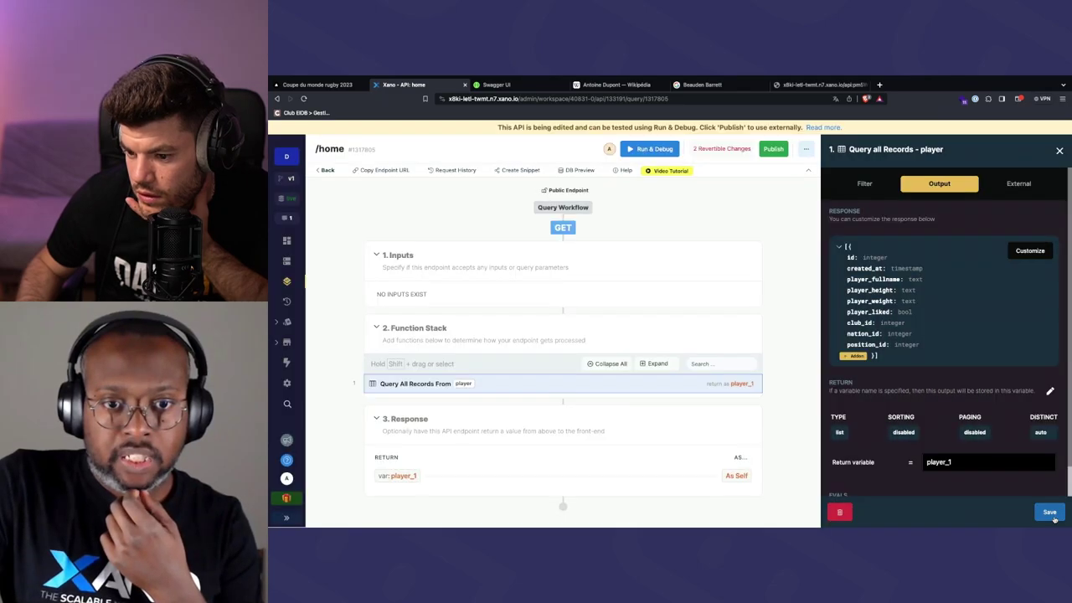
Save the player query and run the /home endpoint in debug mode to check the returned player records
{"action": "left_click", "coordinate": [864, 184]}
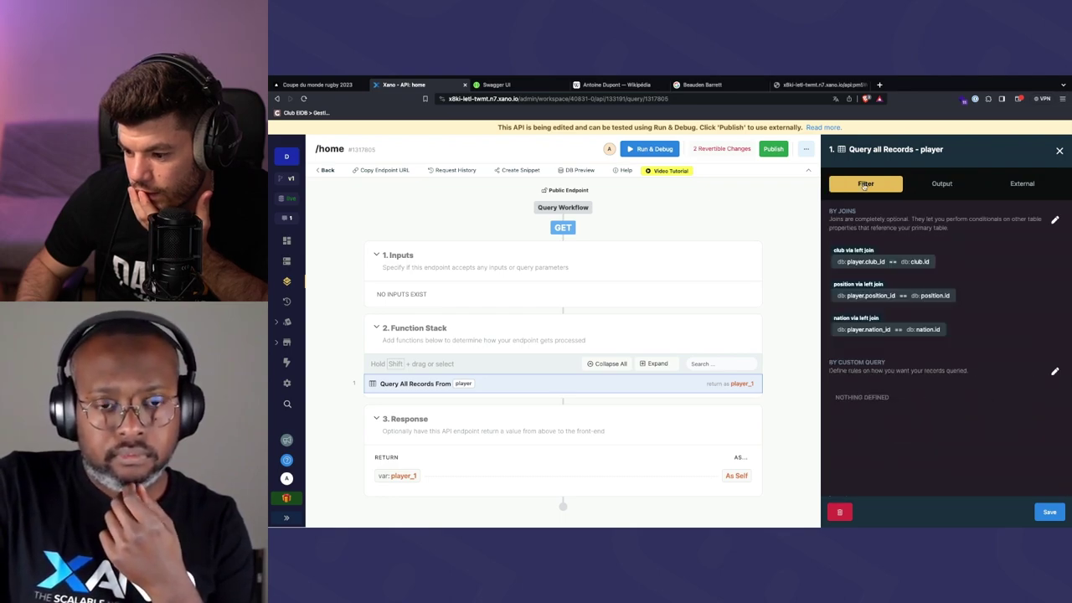
{"action": "left_click", "coordinate": [936, 184]}
{"action": "left_click", "coordinate": [980, 184]}
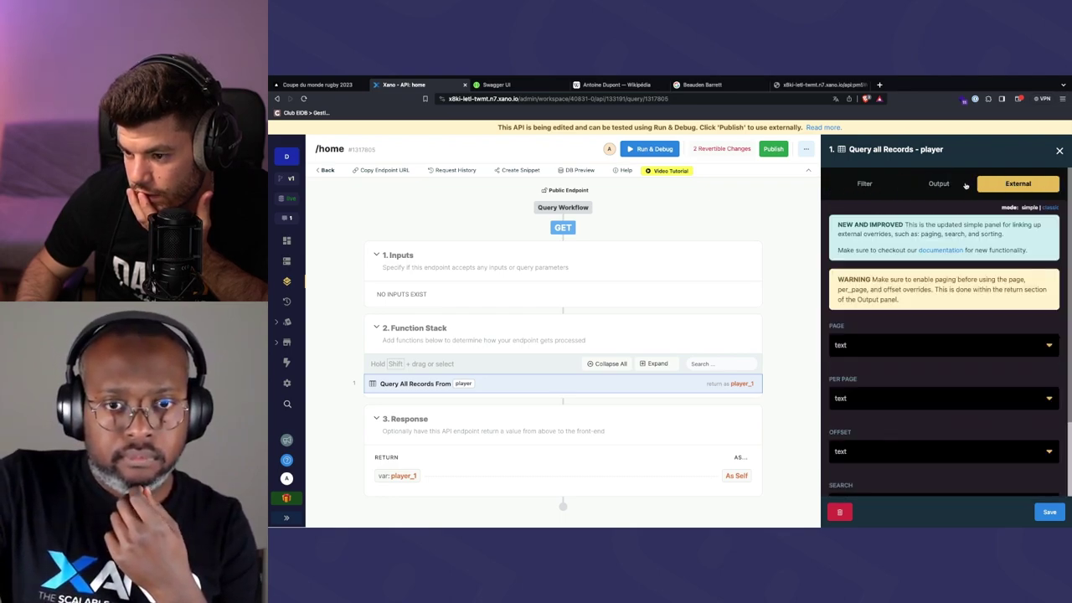
{"action": "left_click", "coordinate": [963, 185]}
{"action": "left_click", "coordinate": [1050, 511]}
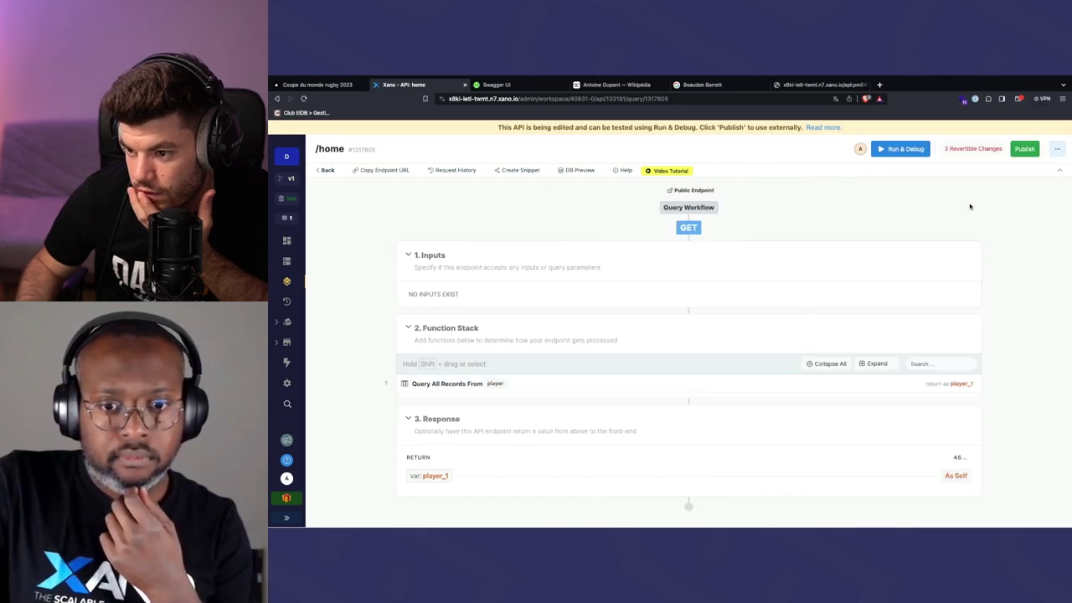
{"action": "left_click", "coordinate": [1046, 512]}
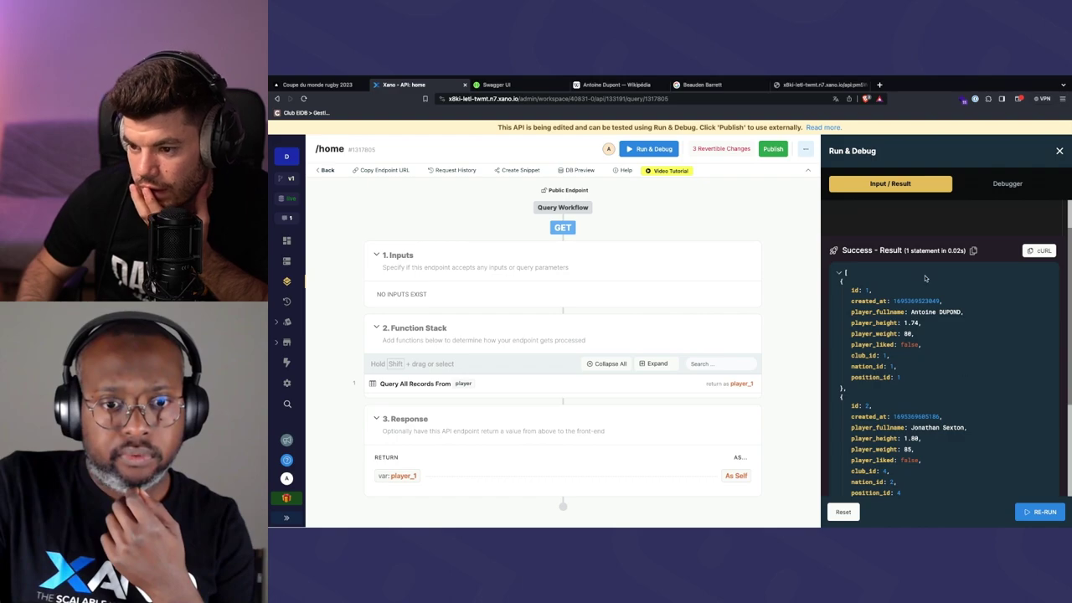
{"action": "left_click", "coordinate": [1059, 151]}
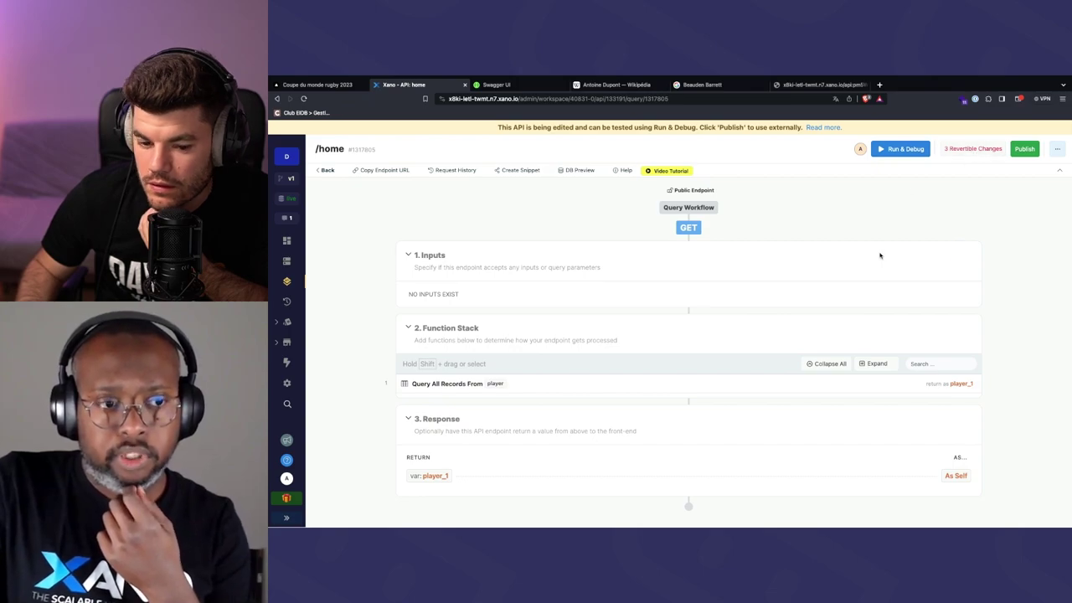
Reopen the player query and review the club join's table, join type and condition
{"action": "left_click", "coordinate": [783, 385]}
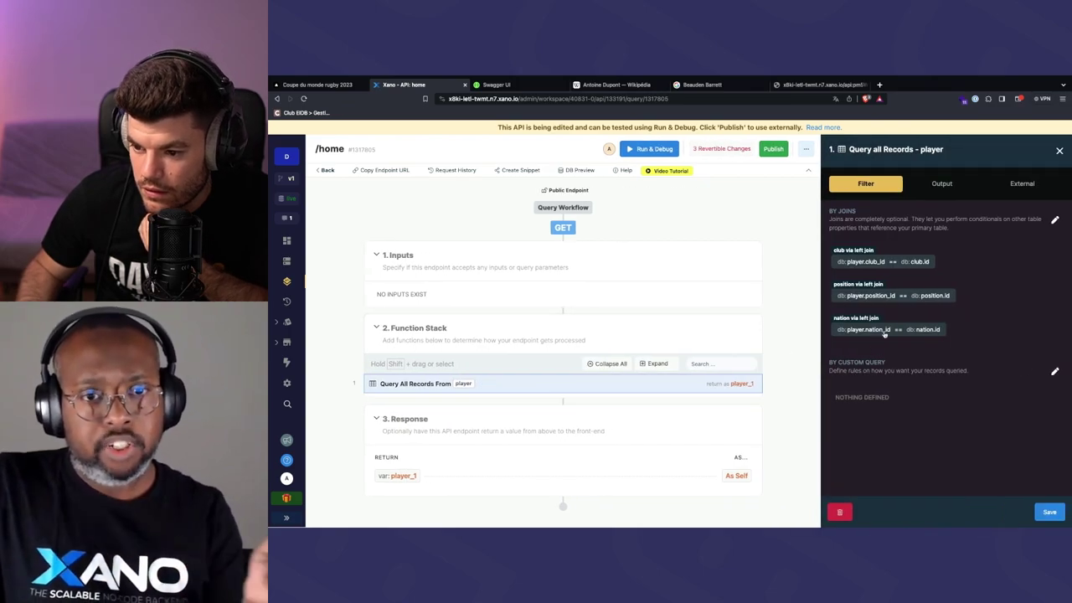
{"action": "left_click", "coordinate": [926, 262]}
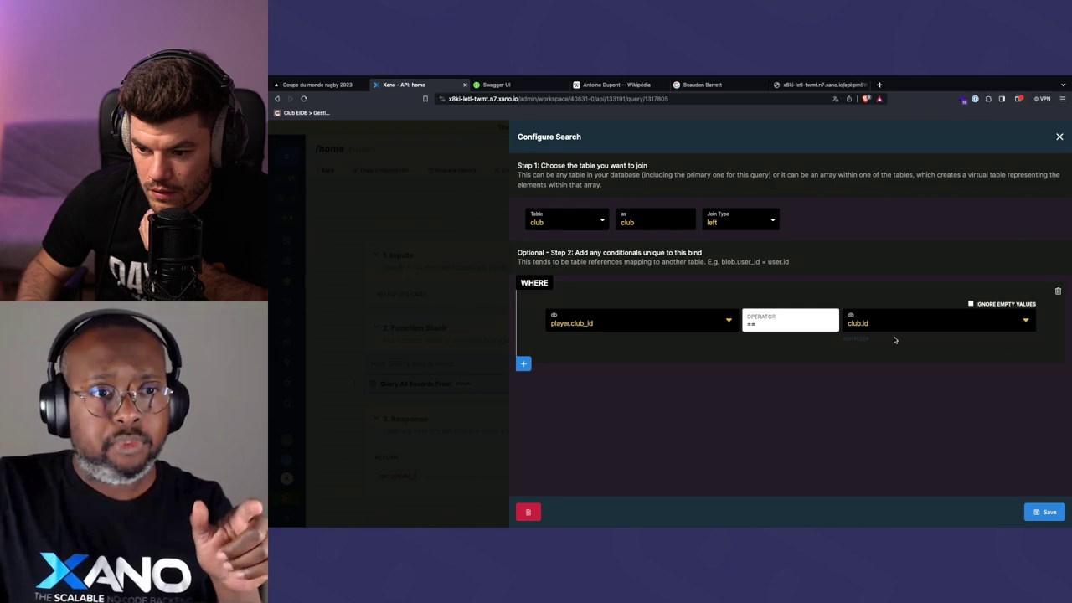
{"action": "left_click", "coordinate": [1050, 512]}
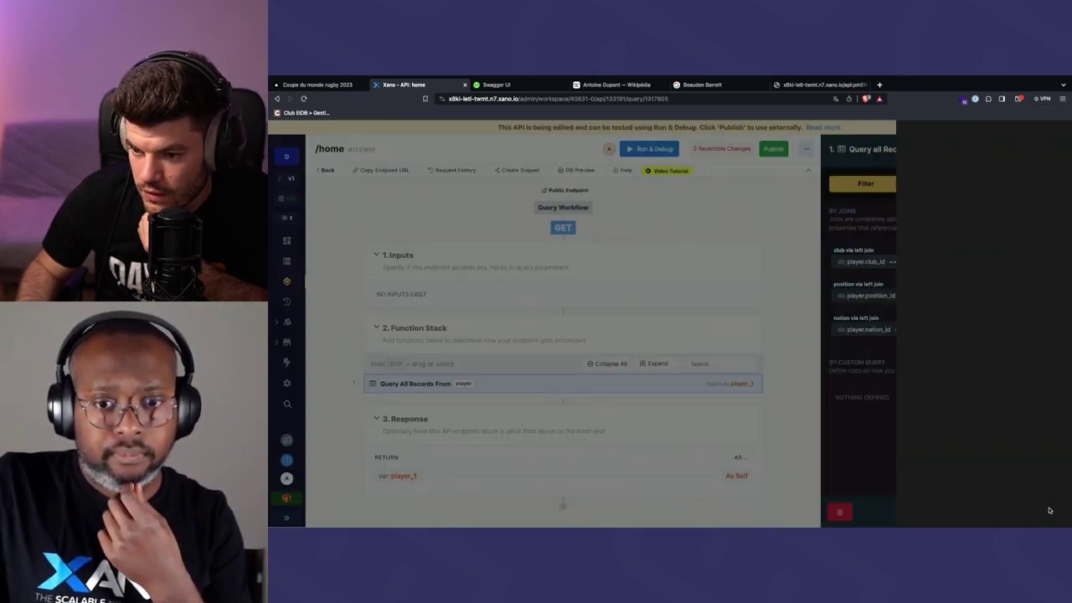
Add the club addon to the player query's output, routing club_id to its input and naming the data _club
{"action": "left_click", "coordinate": [936, 186]}
{"action": "scroll", "coordinate": [925, 278], "scroll_direction": "down", "scroll_amount": 1}
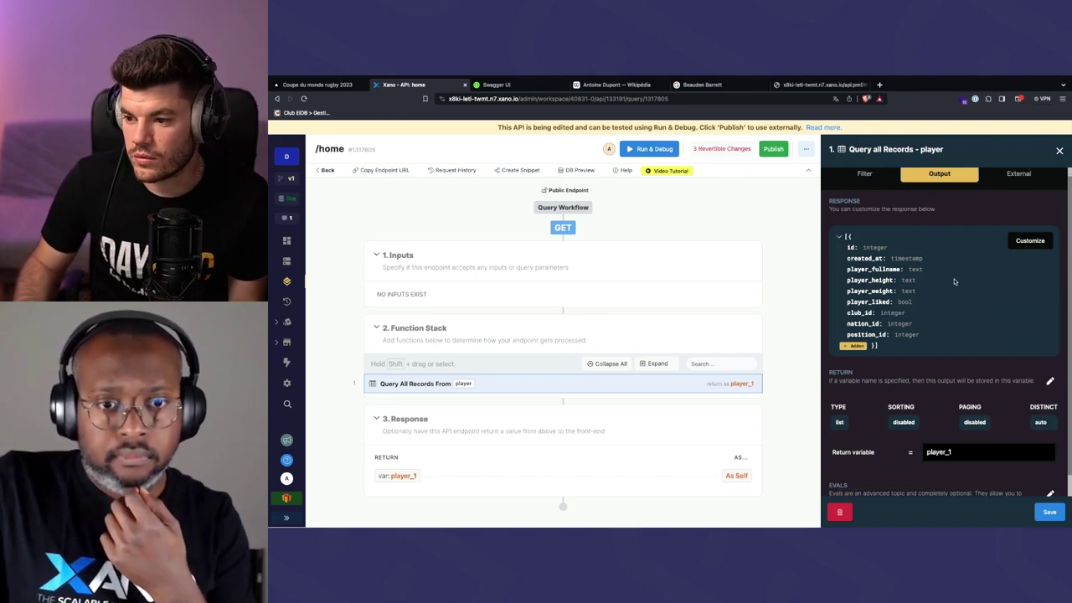
{"action": "left_click", "coordinate": [855, 346]}
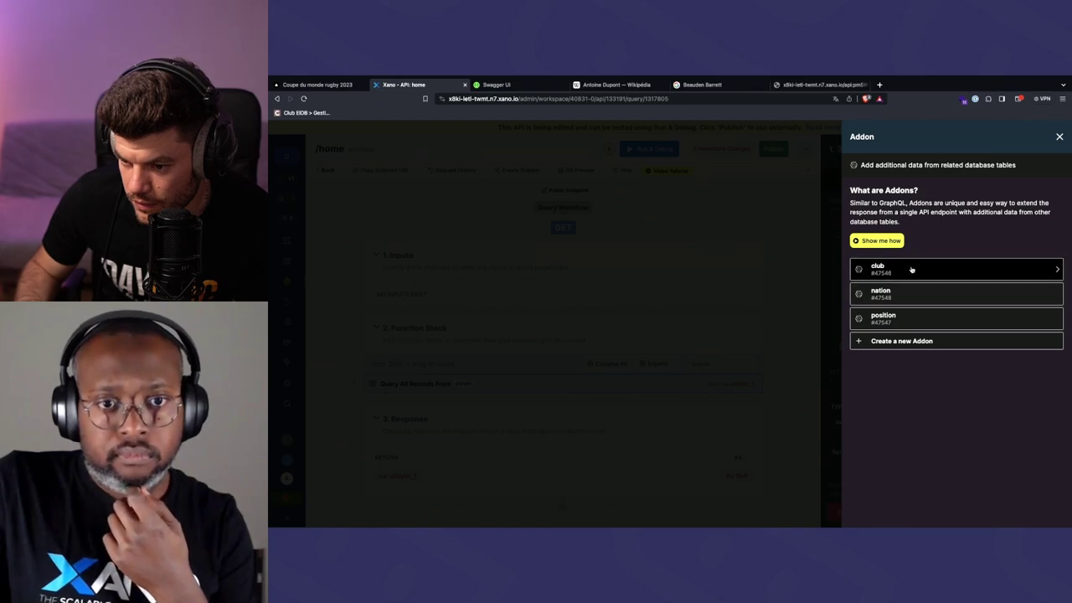
{"action": "left_click", "coordinate": [911, 270]}
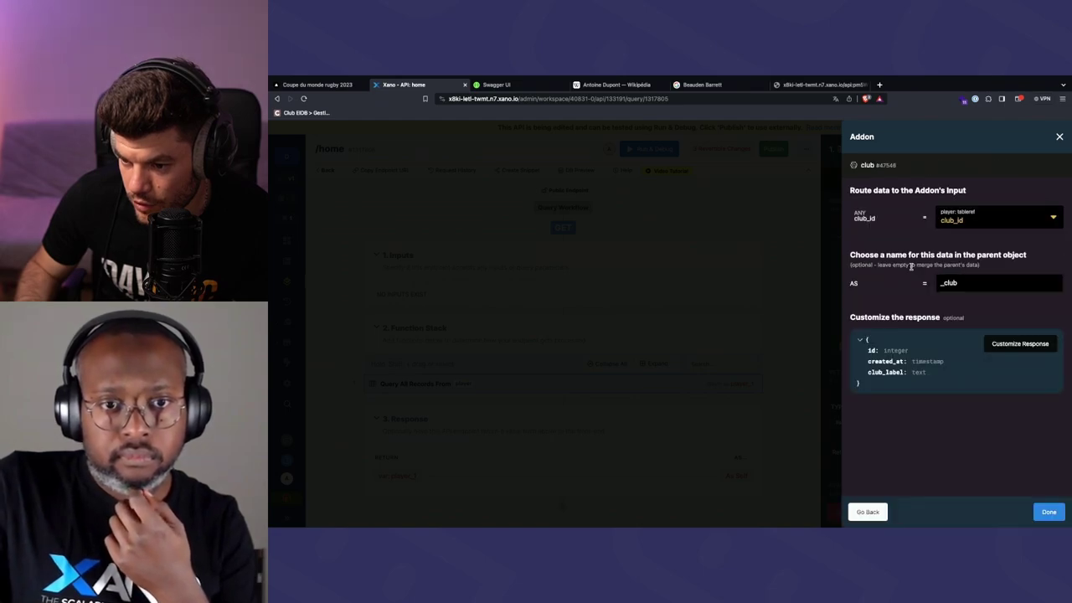
{"action": "left_click", "coordinate": [974, 222]}
{"action": "left_click", "coordinate": [903, 299]}
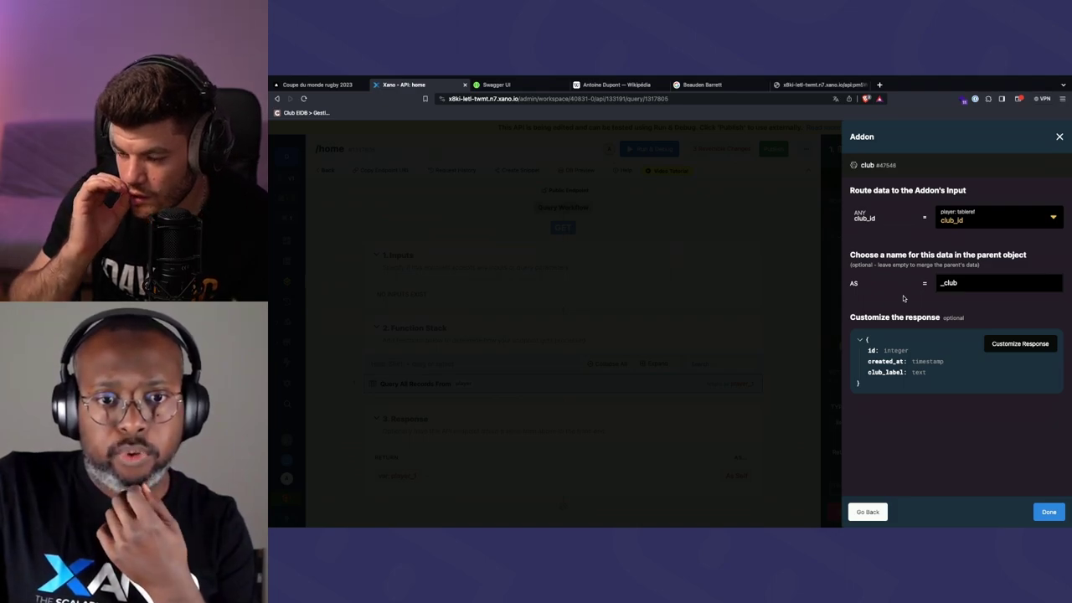
{"action": "left_click", "coordinate": [1058, 513]}
Try to add the nation addon inside the club addon's data, named _nation
{"action": "left_click", "coordinate": [860, 391]}
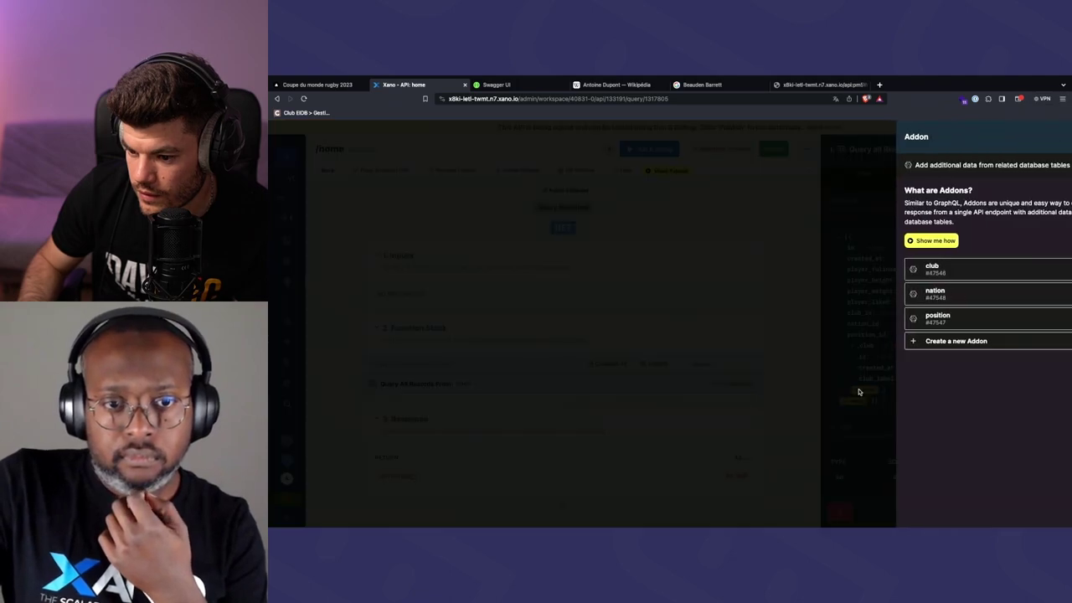
{"action": "left_click", "coordinate": [896, 297]}
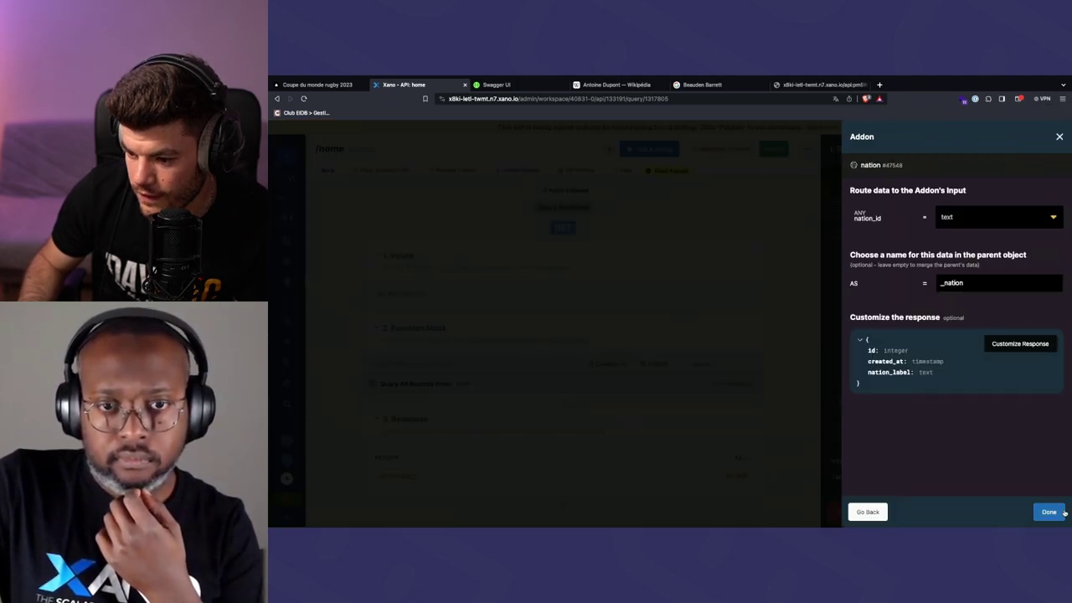
{"action": "left_click", "coordinate": [1049, 512]}
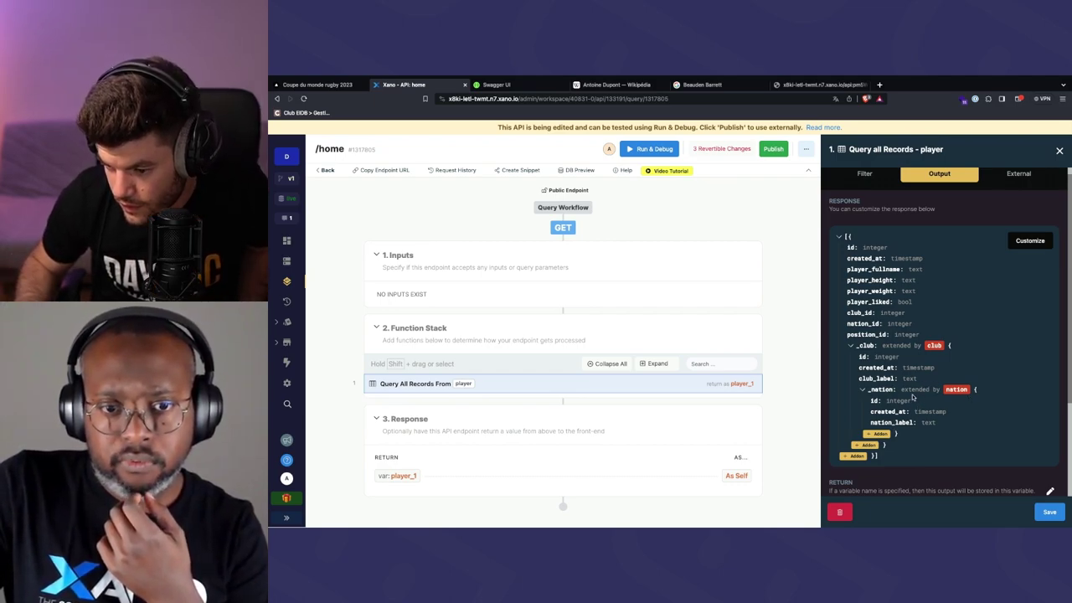
Delete the nation addon nested inside the club data
{"action": "left_click", "coordinate": [881, 392]}
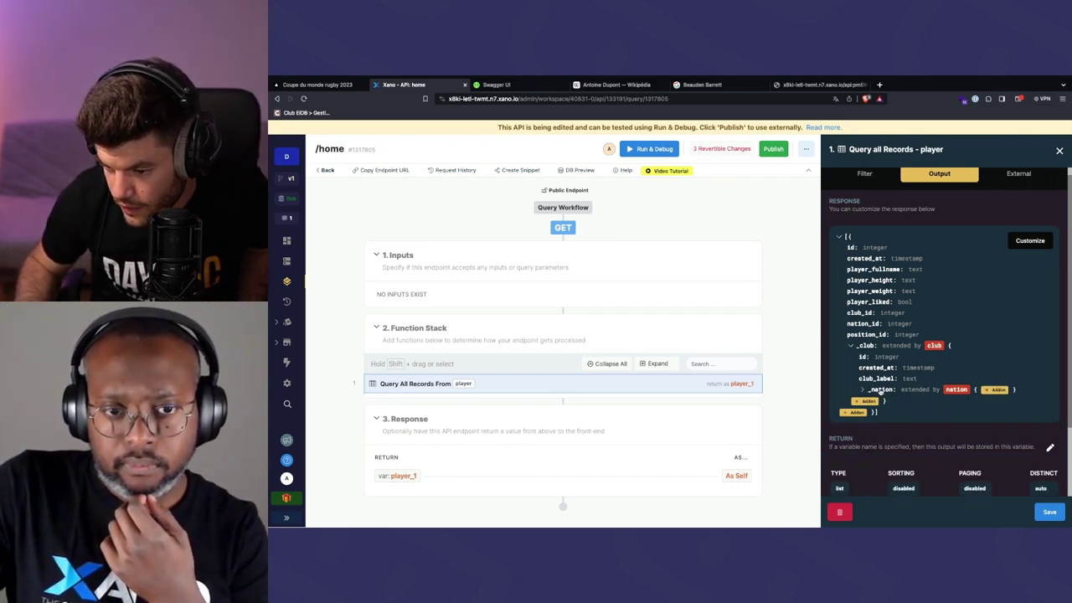
{"action": "left_click", "coordinate": [949, 392]}
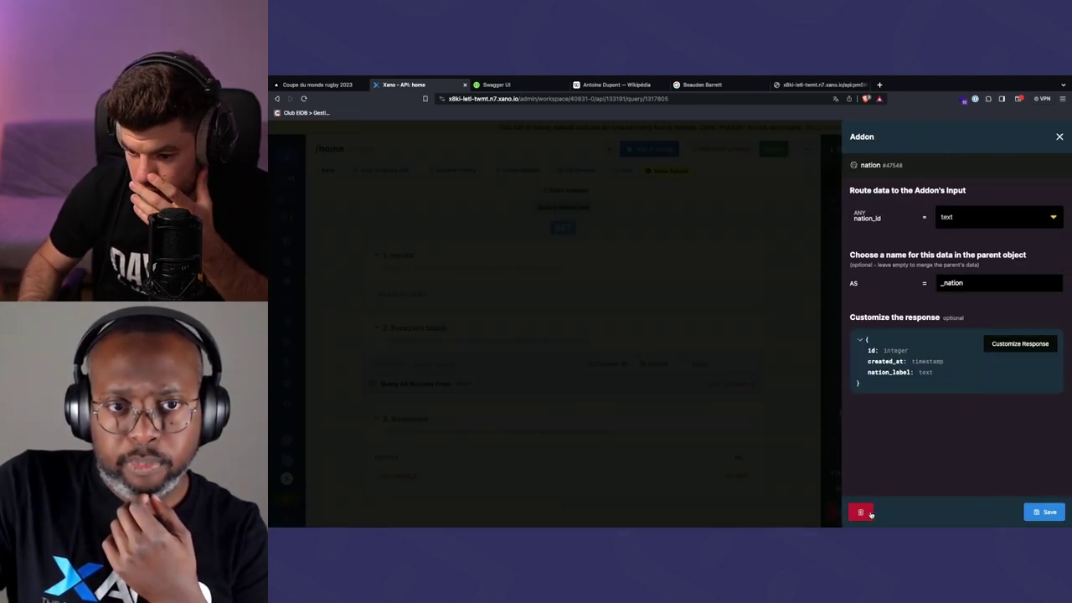
{"action": "left_click", "coordinate": [863, 512]}
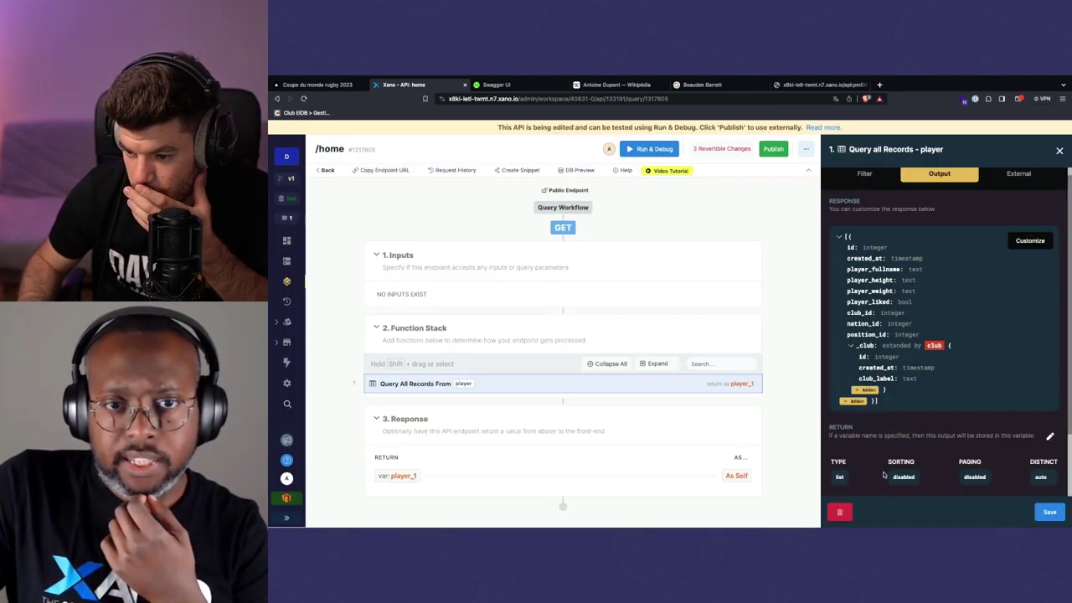
Add the nation addon at the player level of the output, with nation_id as its input and _nation as its name
{"action": "left_click", "coordinate": [866, 391]}
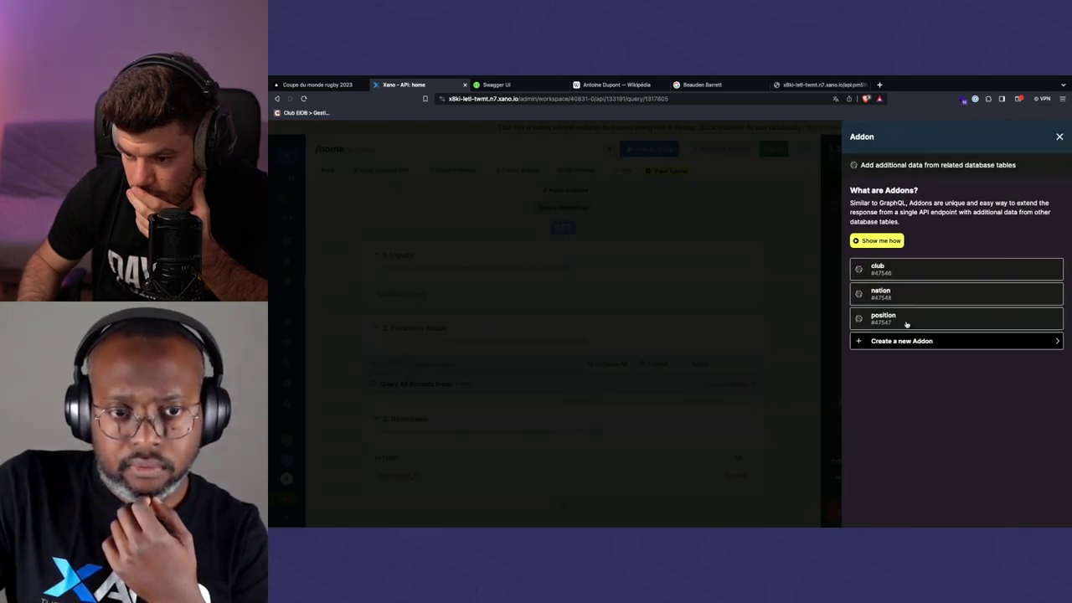
{"action": "left_click", "coordinate": [897, 295]}
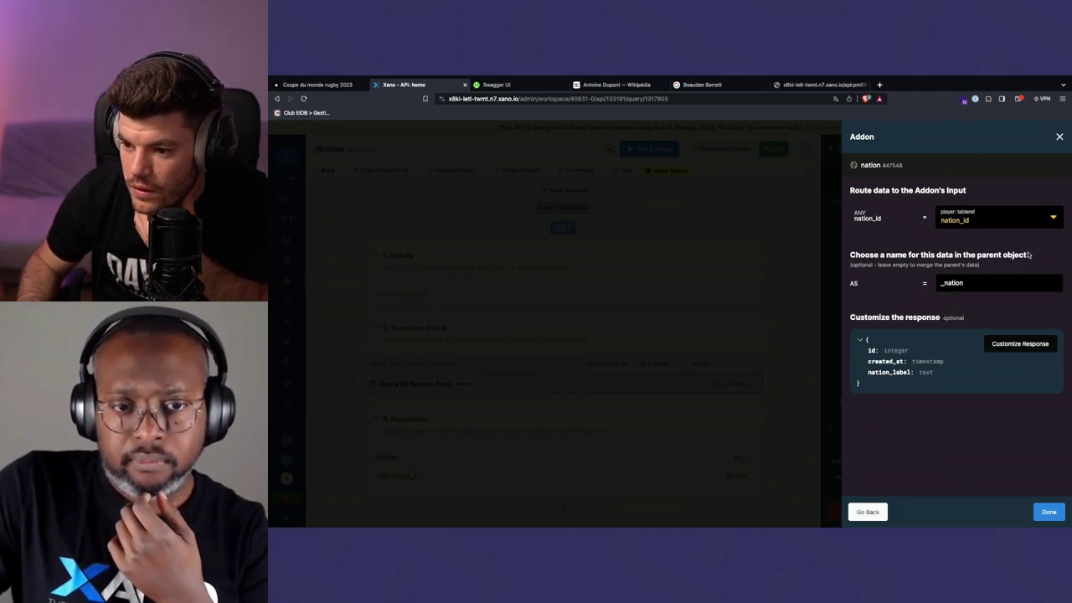
{"action": "left_click", "coordinate": [1052, 218]}
{"action": "left_click", "coordinate": [1052, 216]}
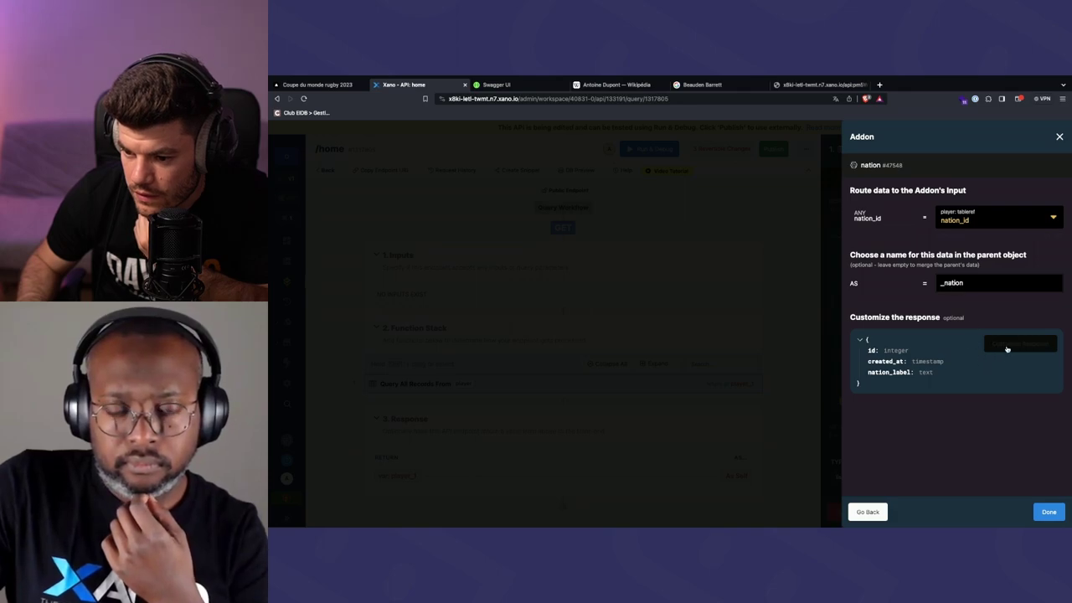
{"action": "left_click", "coordinate": [1049, 512]}
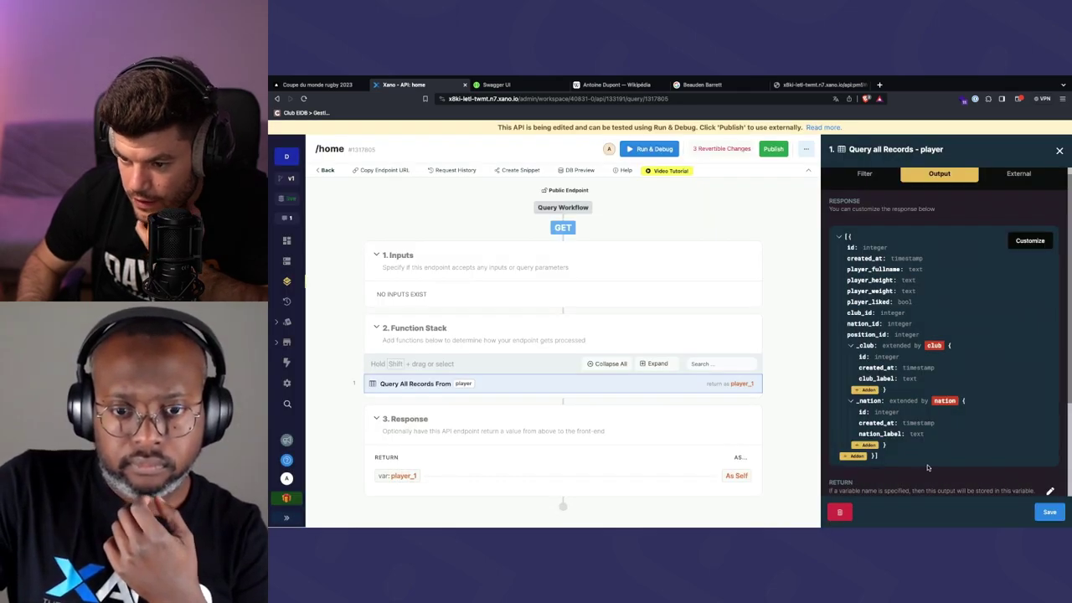
Add the position addon at the player level of the output, routing position_id to its input as _position, and save the query
{"action": "left_click", "coordinate": [863, 458]}
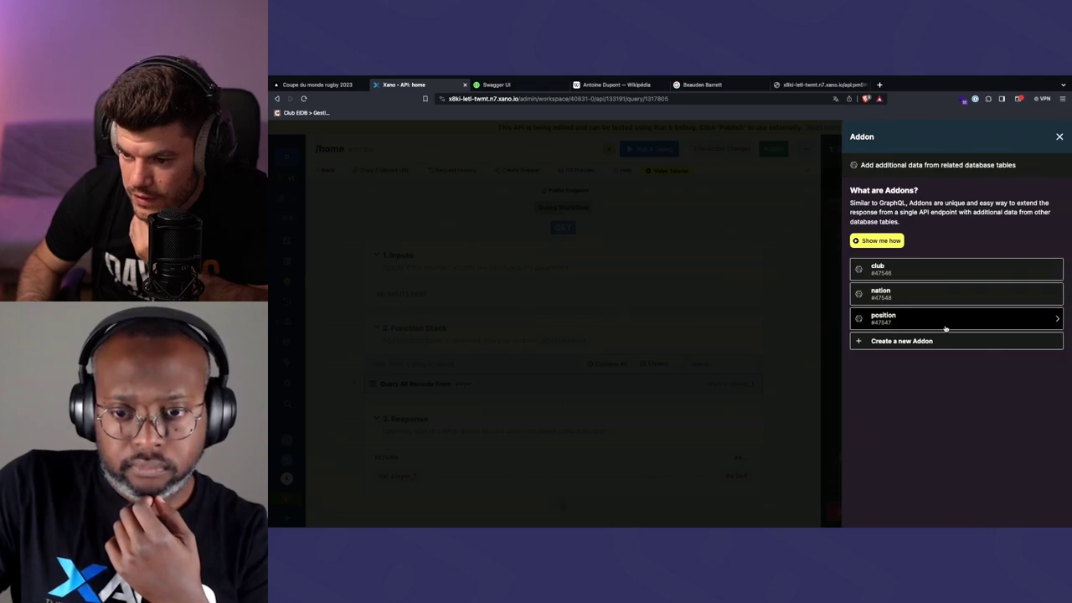
{"action": "left_click", "coordinate": [912, 312]}
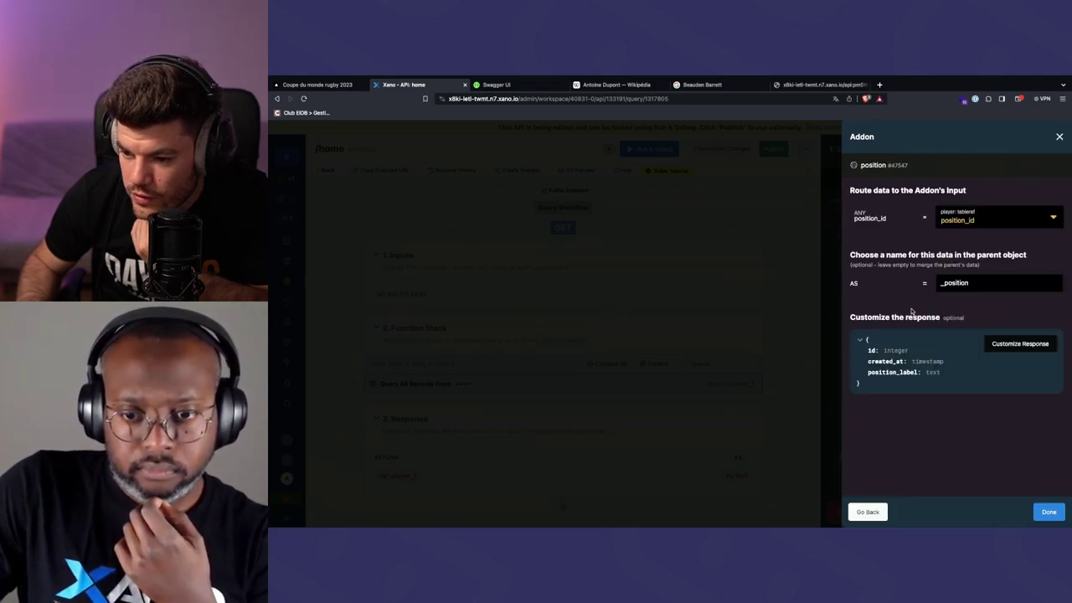
{"action": "left_click", "coordinate": [1050, 512]}
{"action": "scroll", "coordinate": [989, 411], "scroll_direction": "down", "scroll_amount": 2}
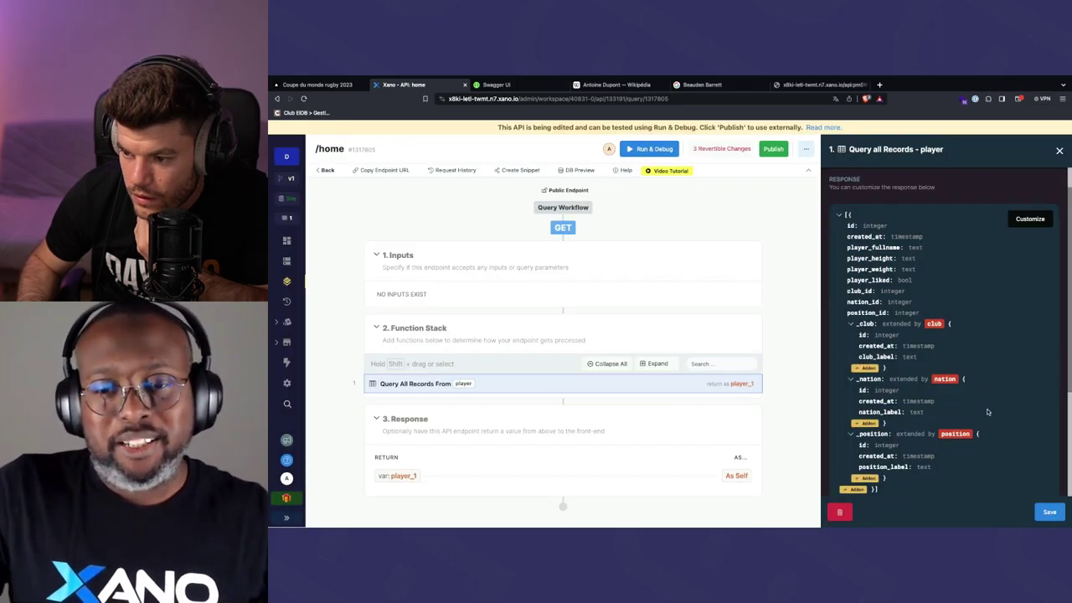
{"action": "scroll", "coordinate": [987, 411], "scroll_direction": "down", "scroll_amount": 1}
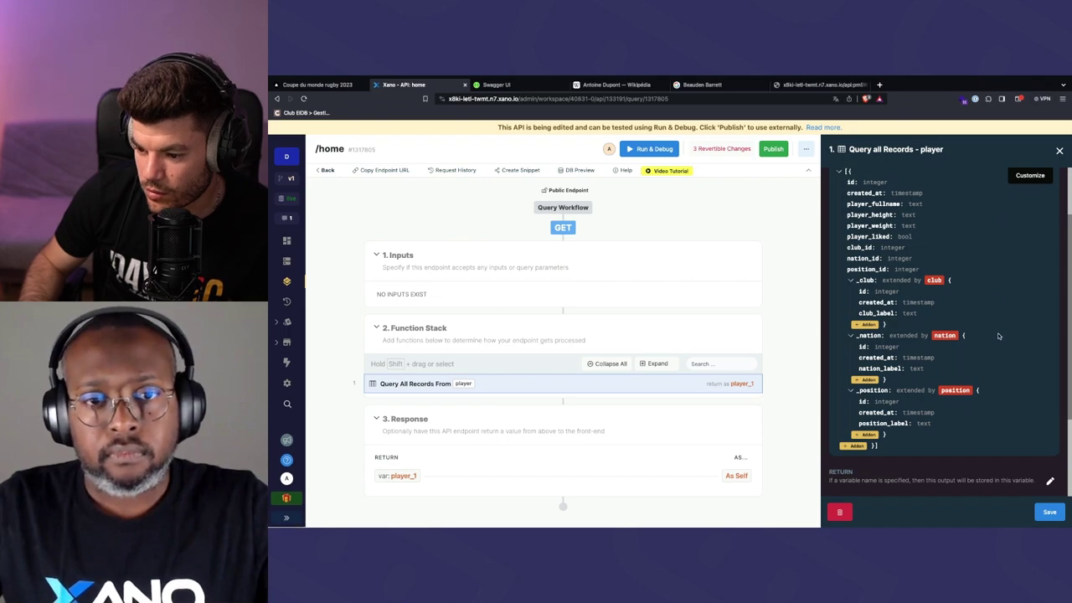
{"action": "left_click", "coordinate": [1049, 512]}
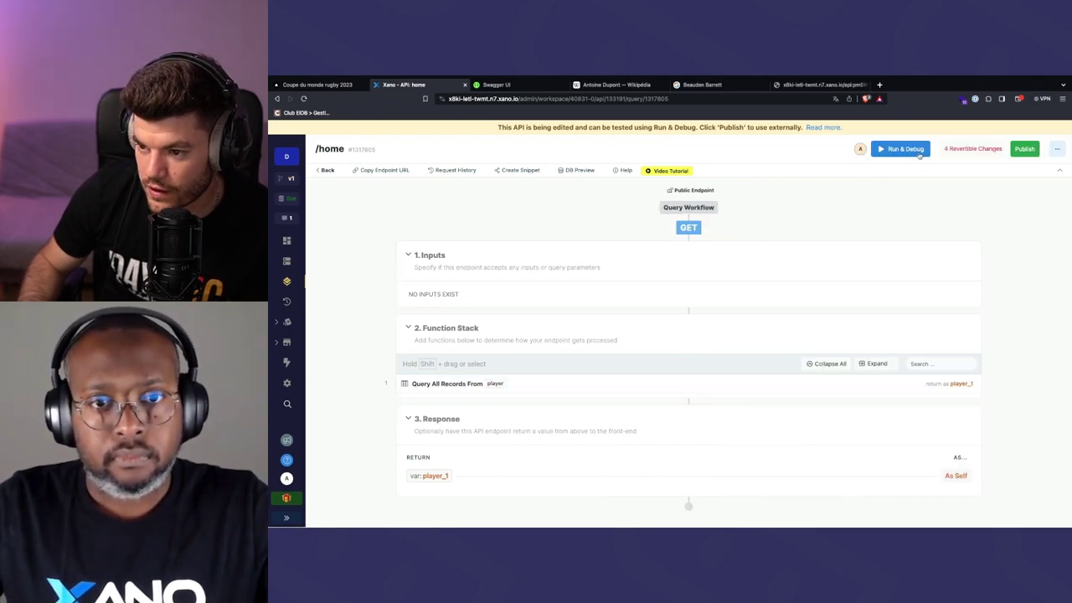
Run the /home endpoint in debug mode and review the club, nation and position data in the result
{"action": "left_click", "coordinate": [905, 149]}
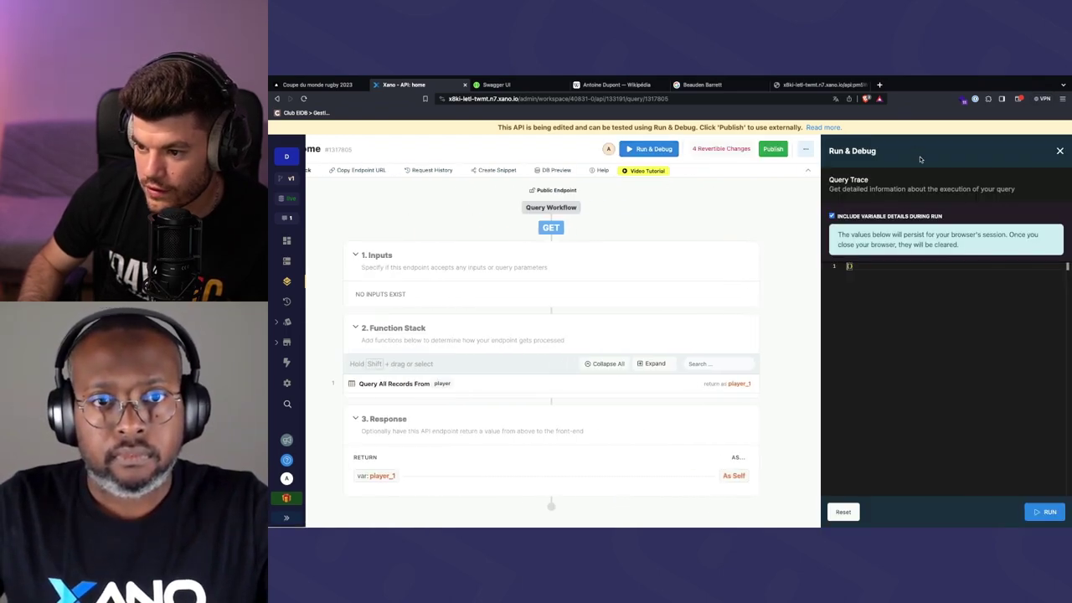
{"action": "left_click", "coordinate": [1039, 511]}
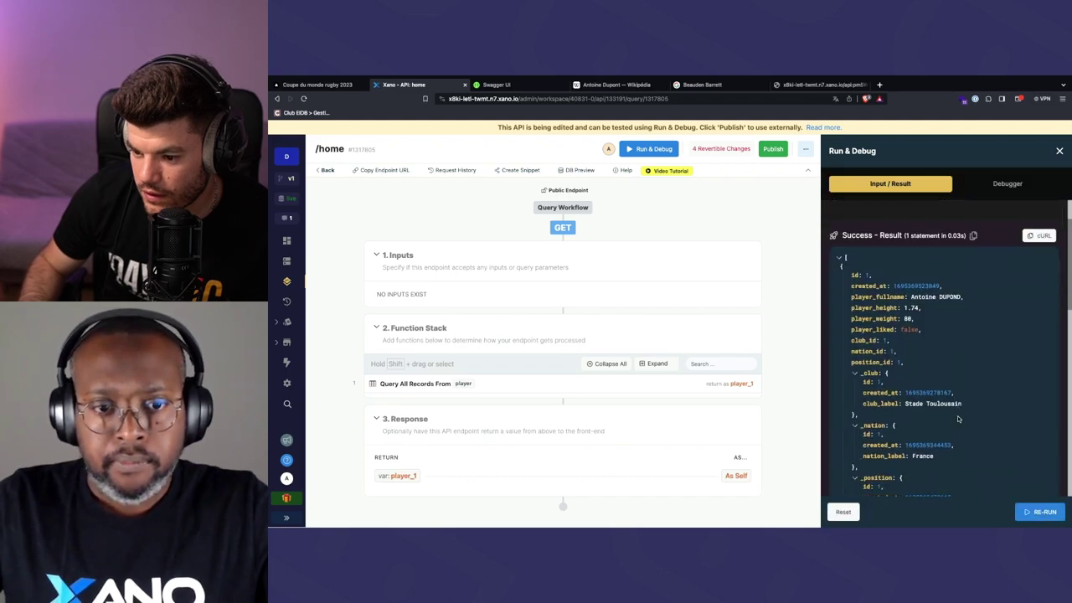
{"action": "scroll", "coordinate": [959, 419], "scroll_direction": "down", "scroll_amount": 1}
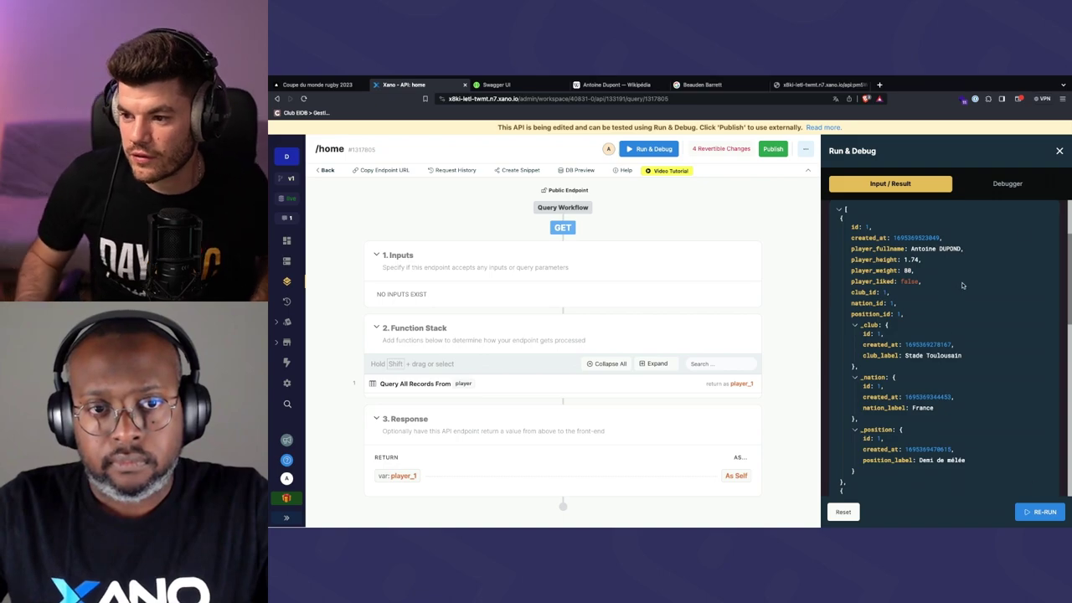
{"action": "left_click", "coordinate": [1059, 151]}
Publish the /home endpoint with the publish message "test"
{"action": "left_click", "coordinate": [1022, 148]}
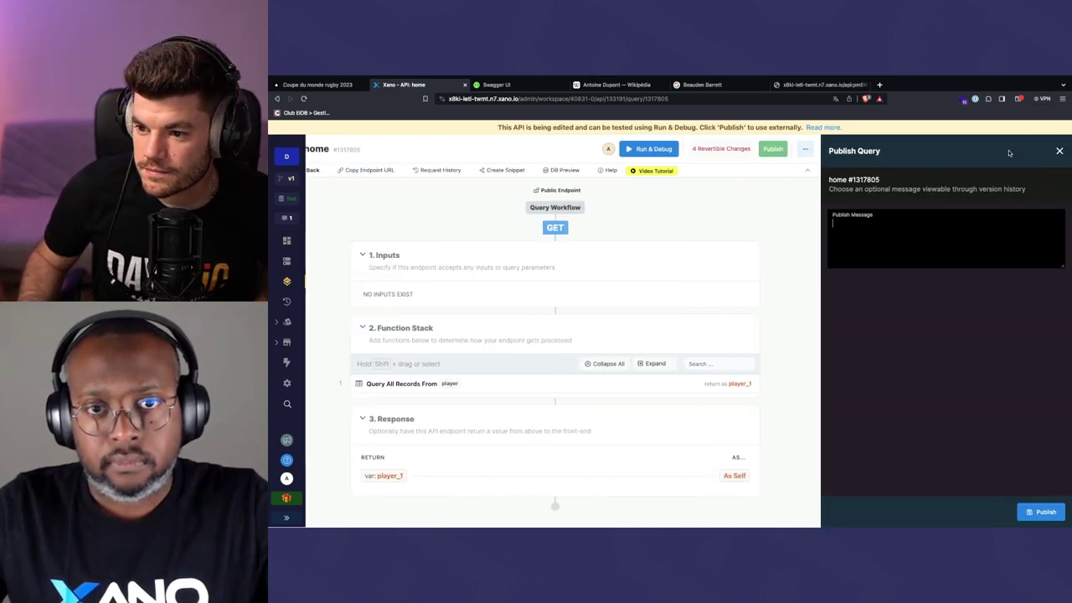
{"action": "type", "text": "t"}
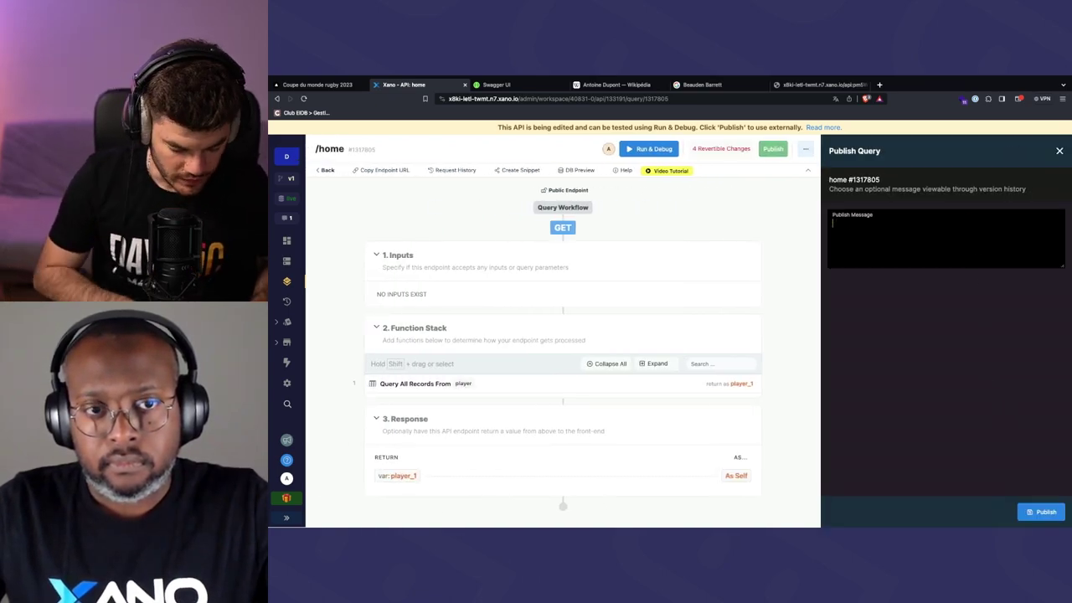
{"action": "type", "text": "est"}
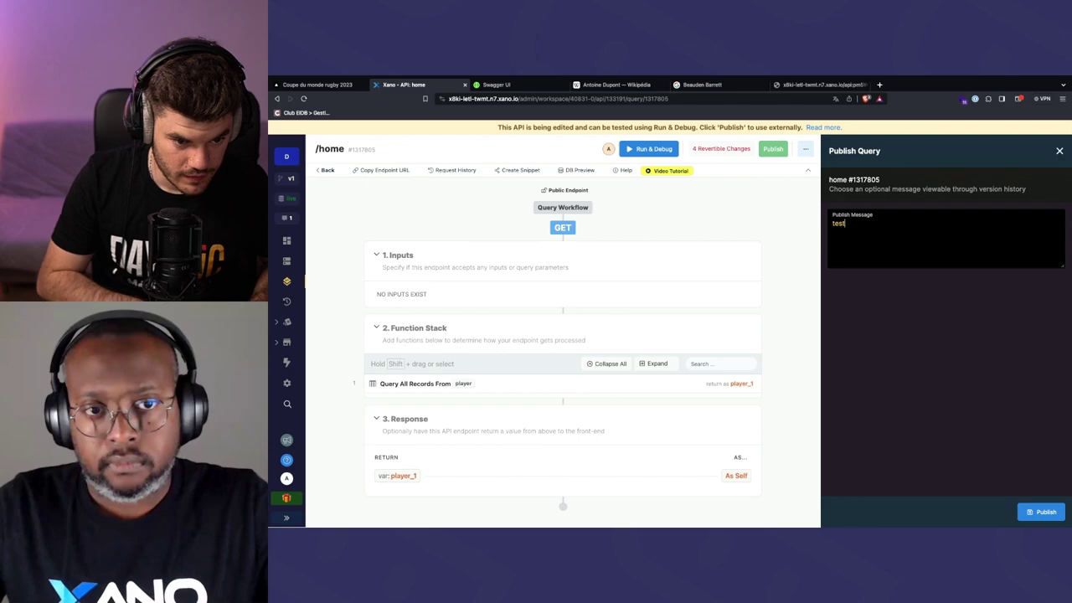
{"action": "left_click", "coordinate": [1048, 516]}
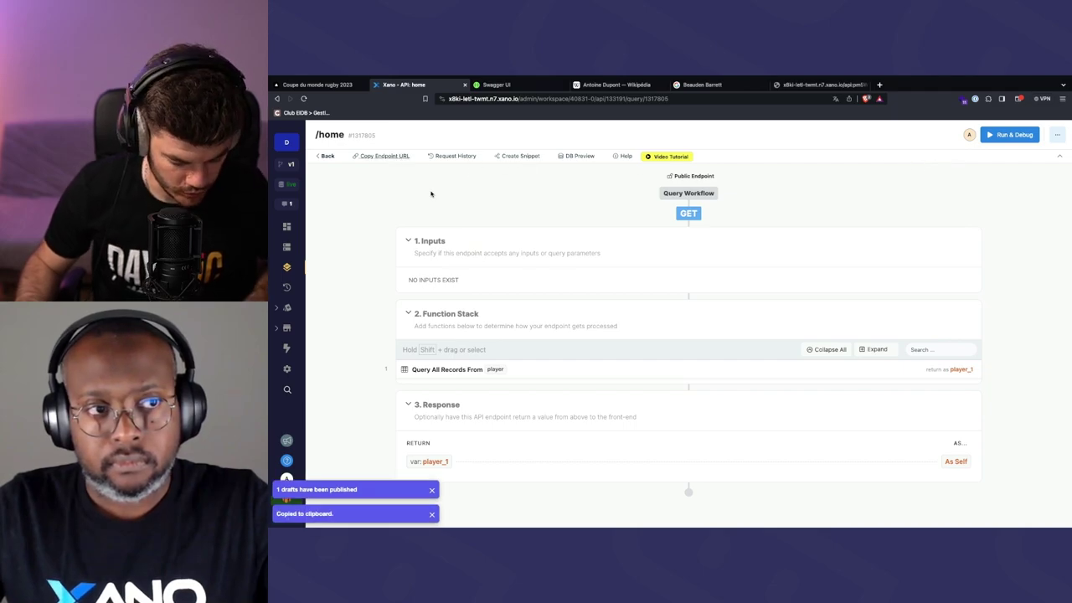
Copy the /home endpoint URL, load it in a new browser tab and pretty-print the JSON response
{"action": "key", "text": "ctrl+t"}
{"action": "key", "text": "ctrl+v"}
{"action": "key", "text": "Return"}
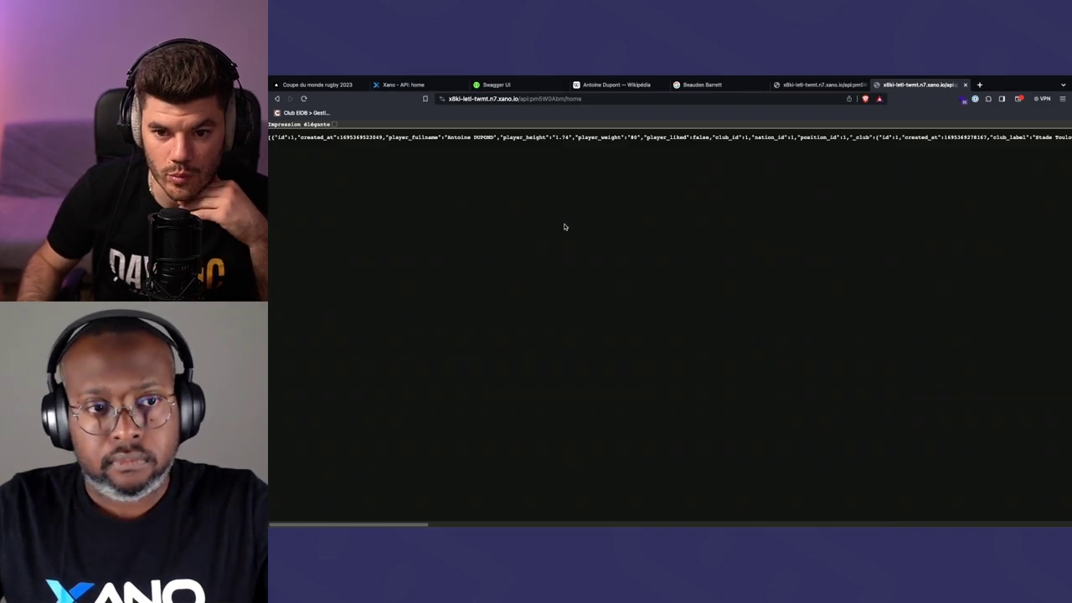
{"action": "left_click", "coordinate": [335, 124]}
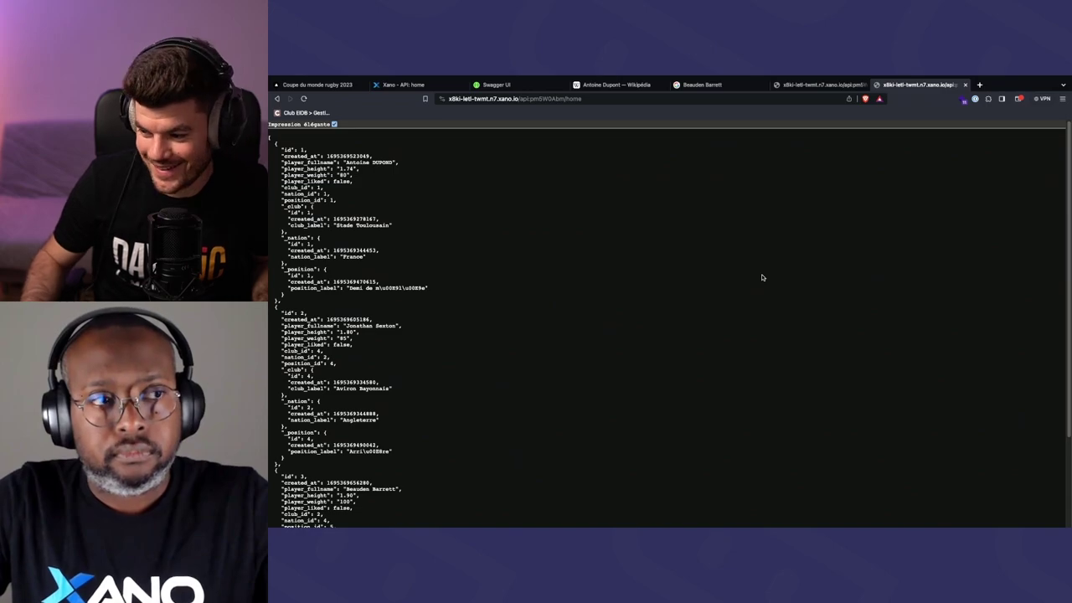
Switch to Visual Studio Code and change the end of getData's fetch URL in page.tsx to /home
{"action": "key", "text": "super+Tab"}
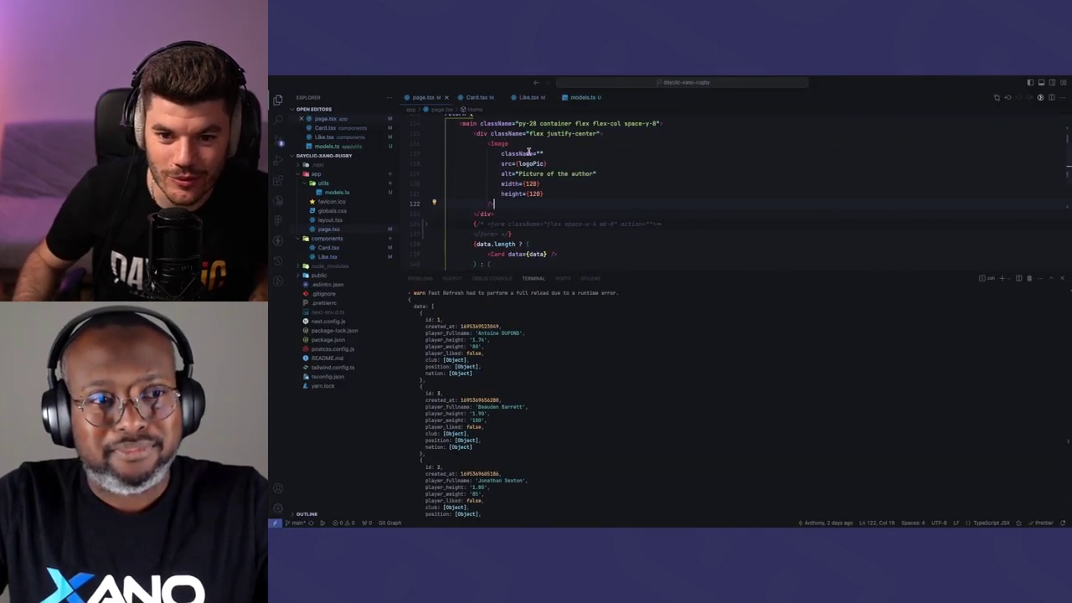
{"action": "scroll", "coordinate": [513, 178], "scroll_direction": "up", "scroll_amount": 4}
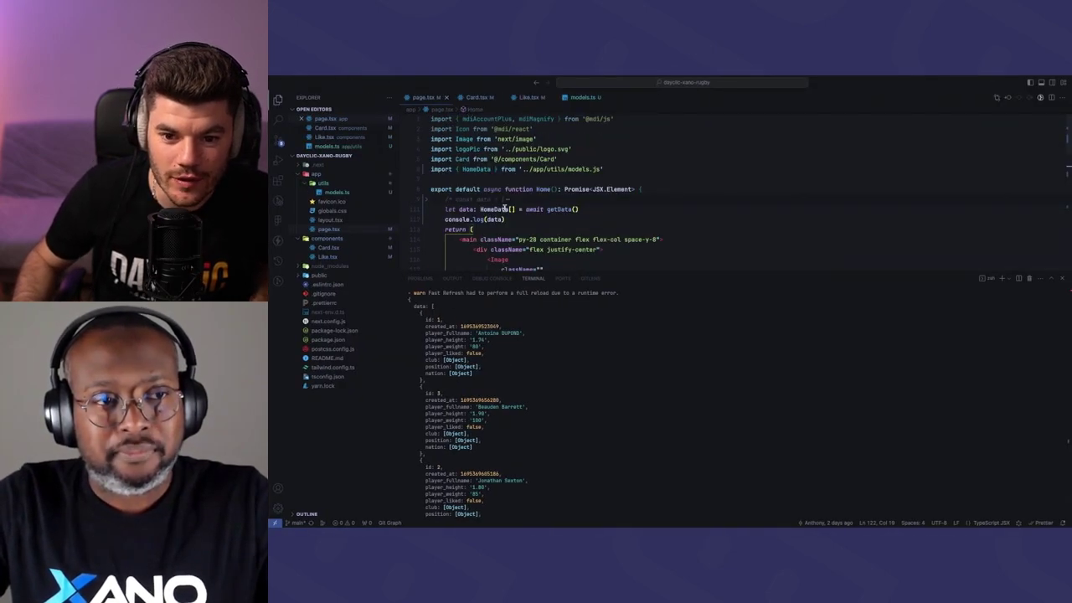
{"action": "left_click", "coordinate": [560, 209], "text": "super"}
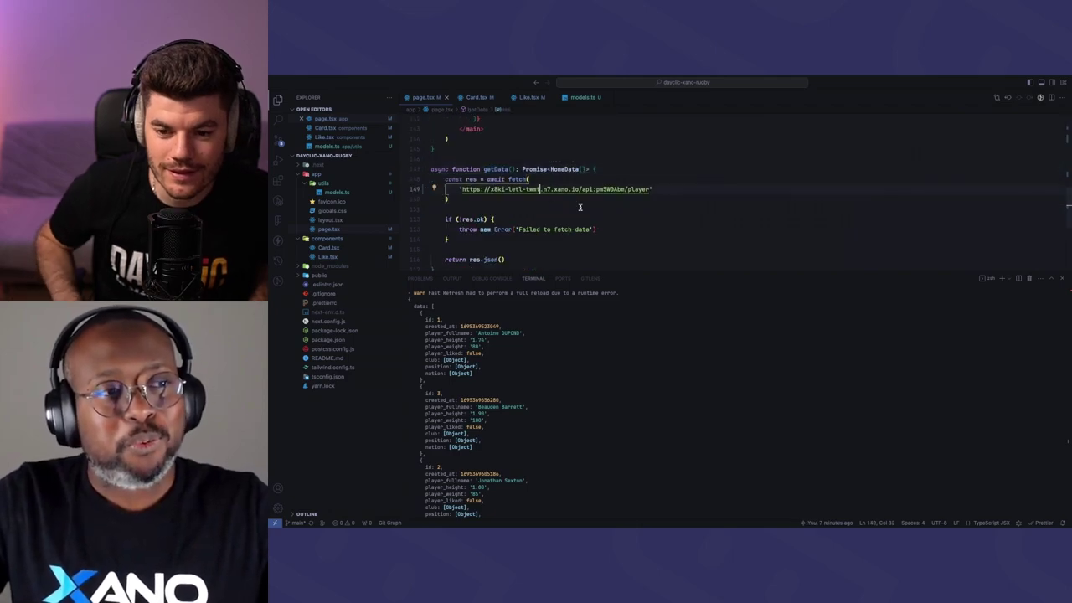
{"action": "double_click", "coordinate": [534, 189]}
{"action": "double_click", "coordinate": [639, 190]}
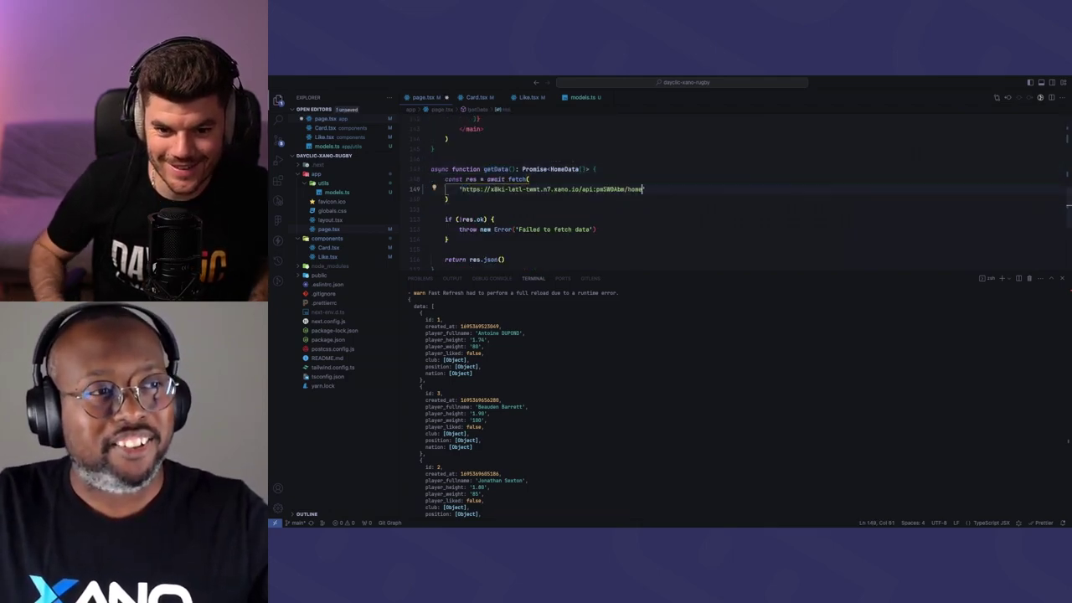
{"action": "type", "text": "home"}
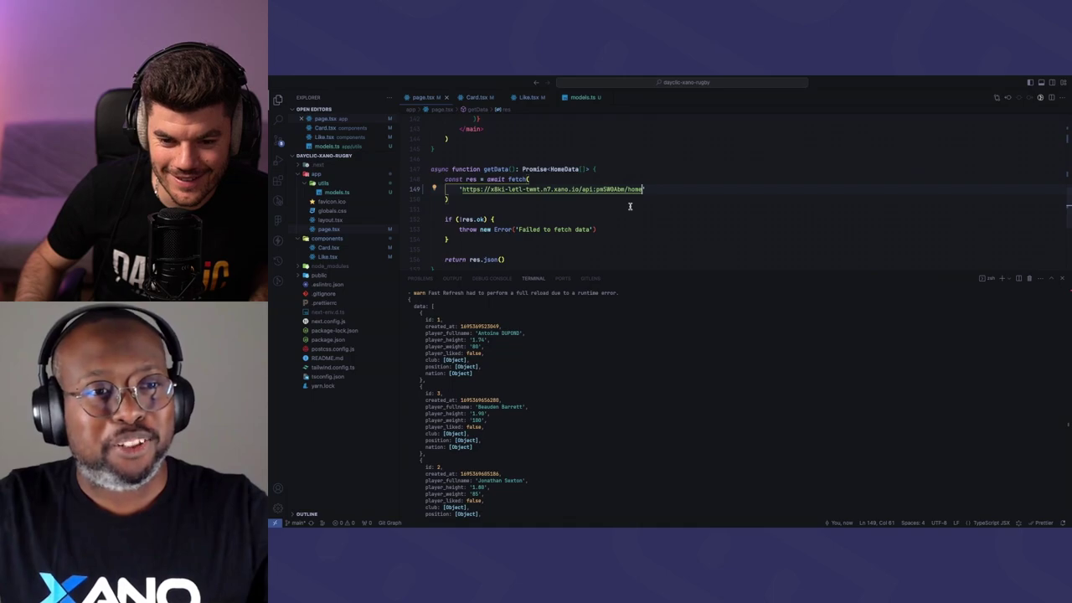
Check the player cards on the localhost:3000 page in Brave against the player data logged in the code editor's terminal
{"action": "scroll", "coordinate": [603, 211], "scroll_direction": "up", "scroll_amount": 20}
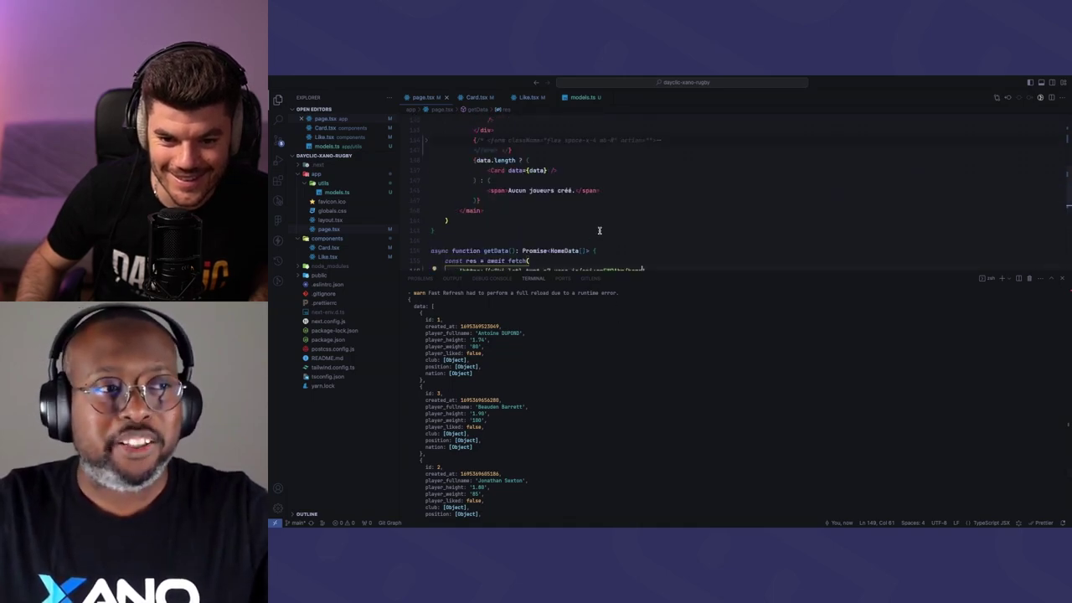
{"action": "left_click", "coordinate": [516, 218]}
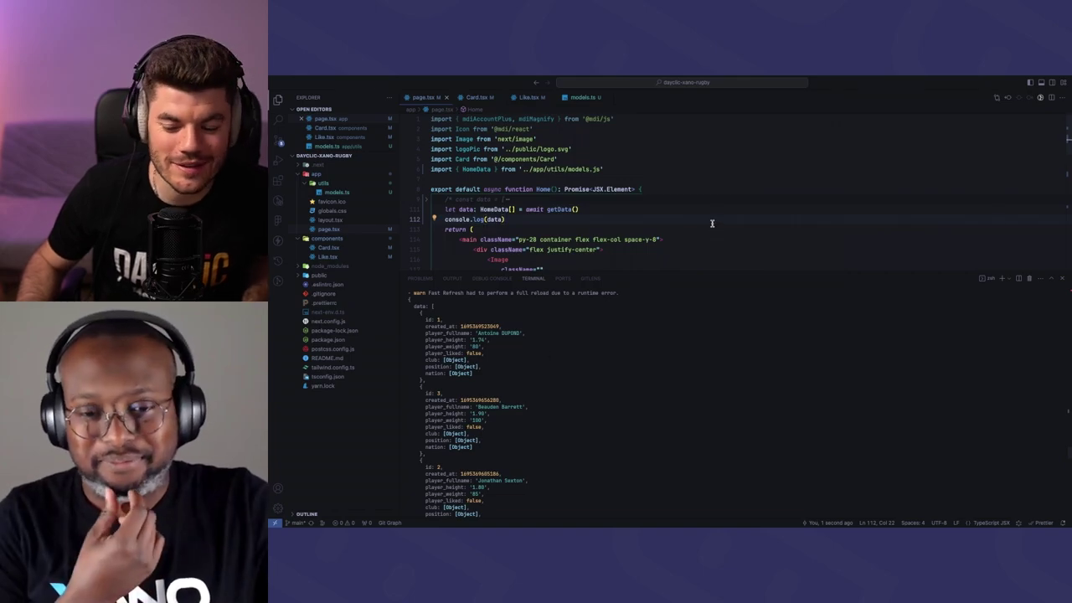
{"action": "key", "text": "ctrl+Up"}
{"action": "left_click", "coordinate": [682, 122]}
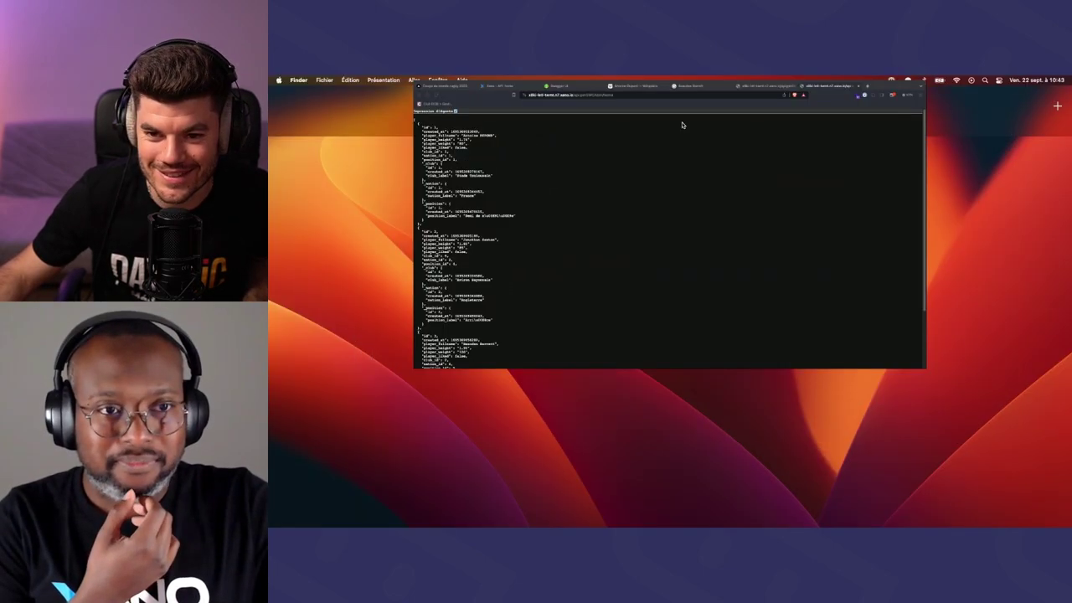
{"action": "left_click", "coordinate": [339, 87]}
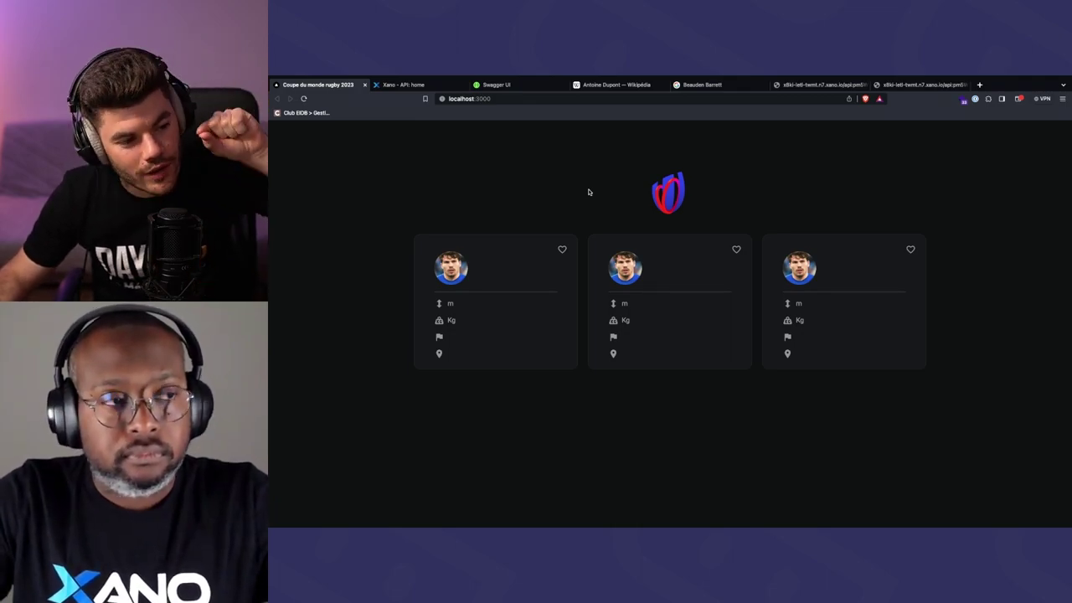
{"action": "key", "text": "ctrl+Up"}
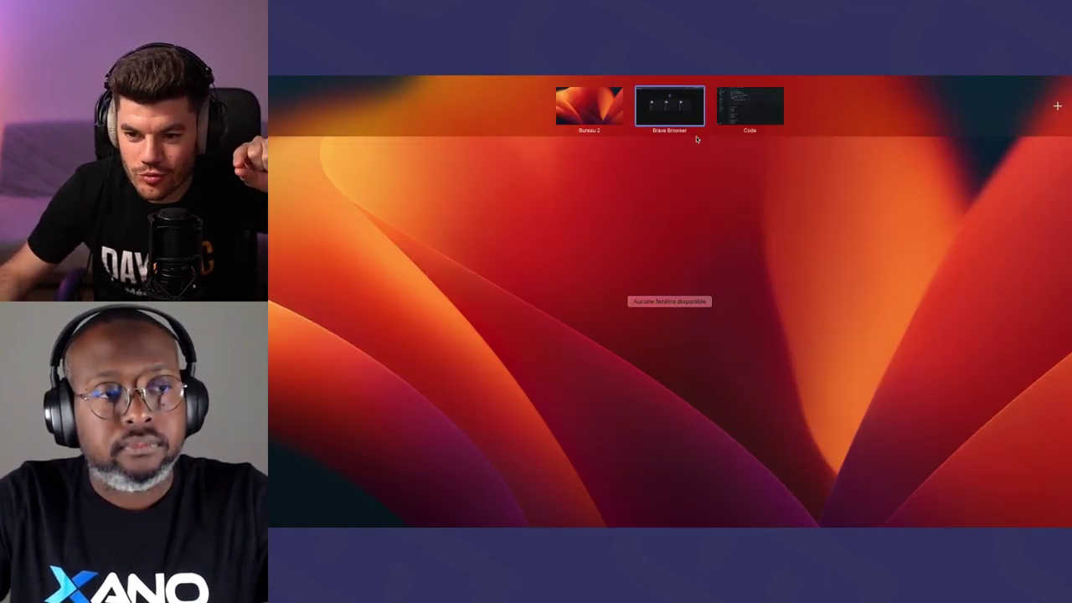
{"action": "key", "text": "ctrl+Right"}
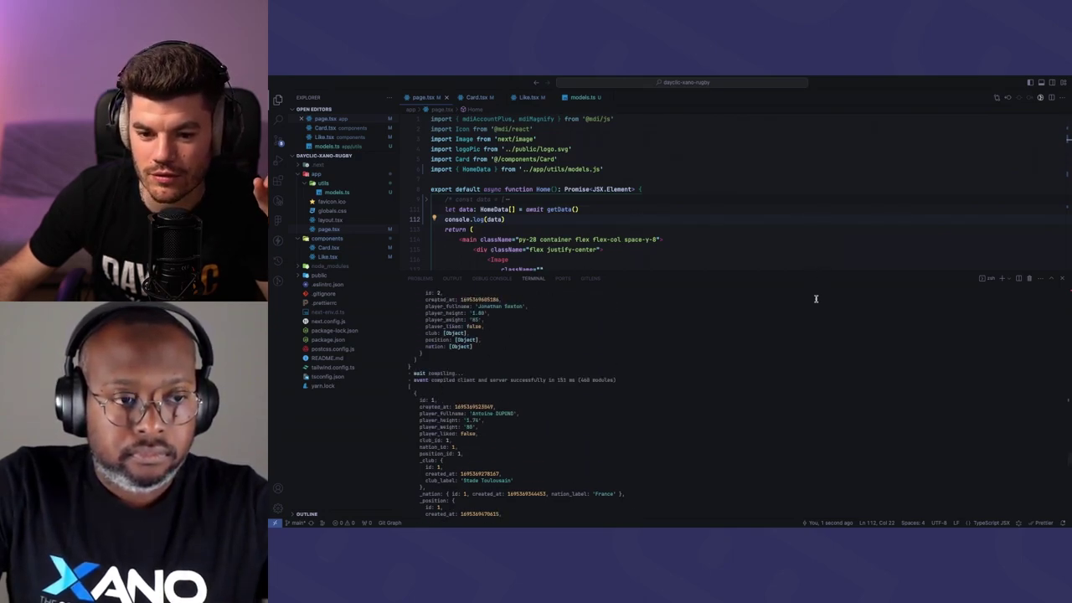
{"action": "scroll", "coordinate": [796, 218], "scroll_direction": "down", "scroll_amount": 1}
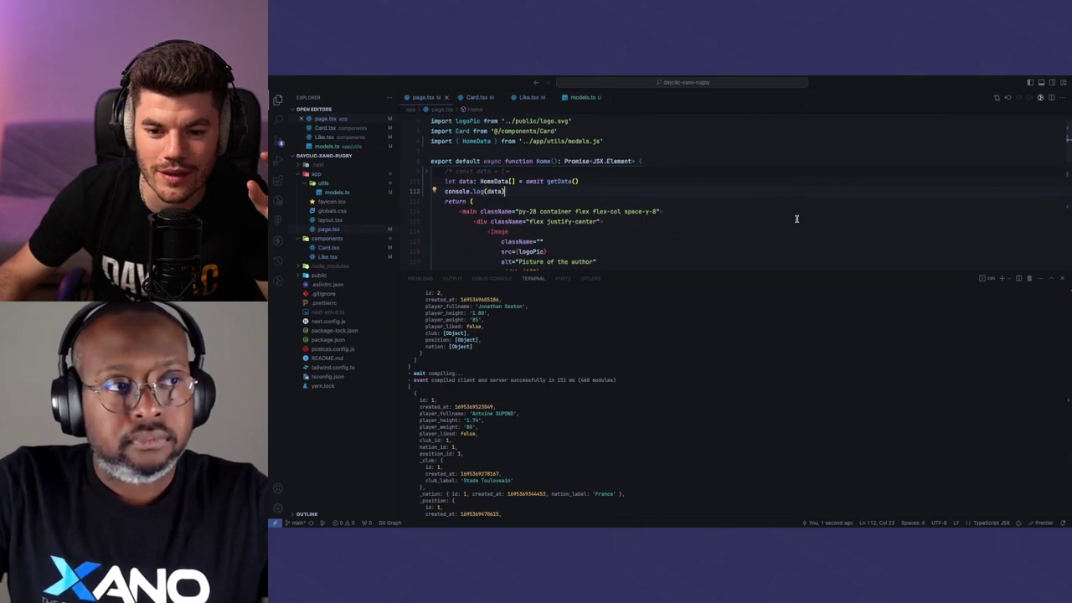
{"action": "key", "text": "ctrl+Up"}
{"action": "left_click", "coordinate": [687, 116]}
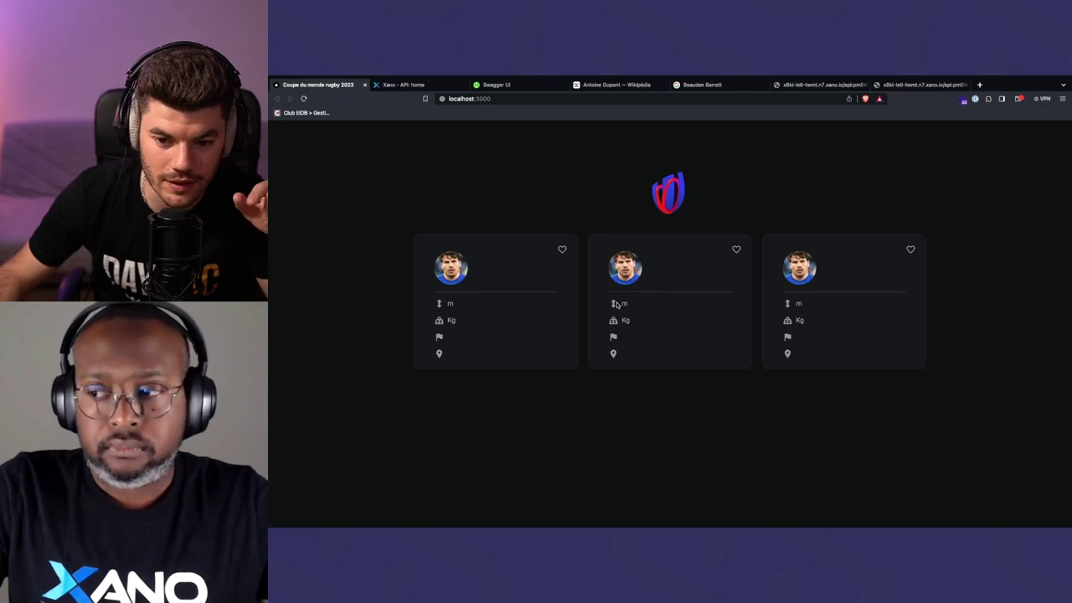
Return to Visual Studio Code, open the Card.tsx component and enlarge the code area above the terminal
{"action": "key", "text": "ctrl+Up"}
{"action": "left_click", "coordinate": [746, 107]}
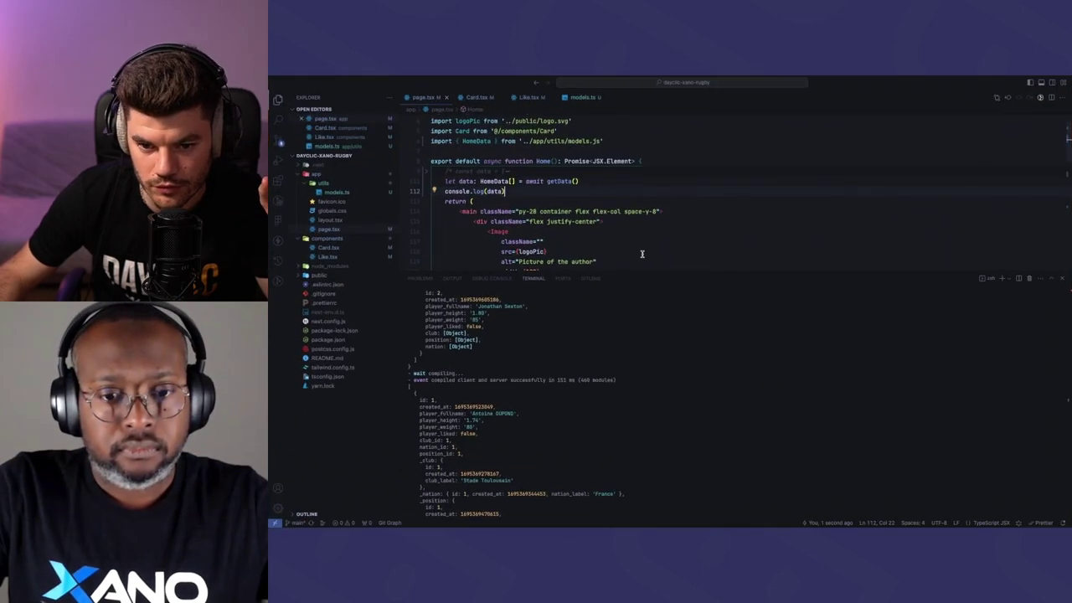
{"action": "left_click", "coordinate": [475, 97]}
{"action": "scroll", "coordinate": [549, 204], "scroll_direction": "down", "scroll_amount": 5}
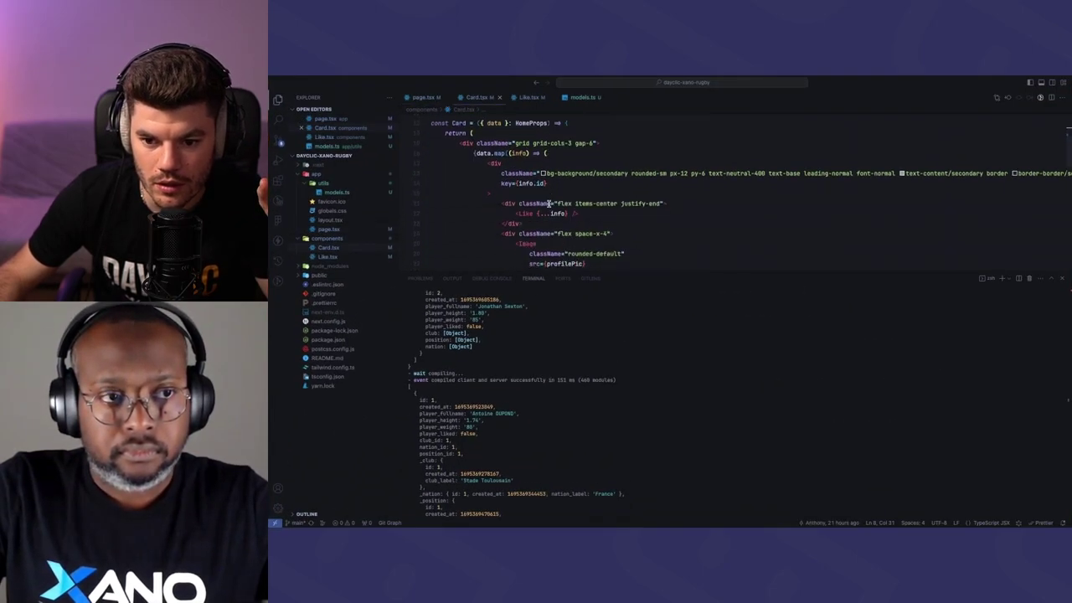
{"action": "scroll", "coordinate": [550, 204], "scroll_direction": "up", "scroll_amount": 3}
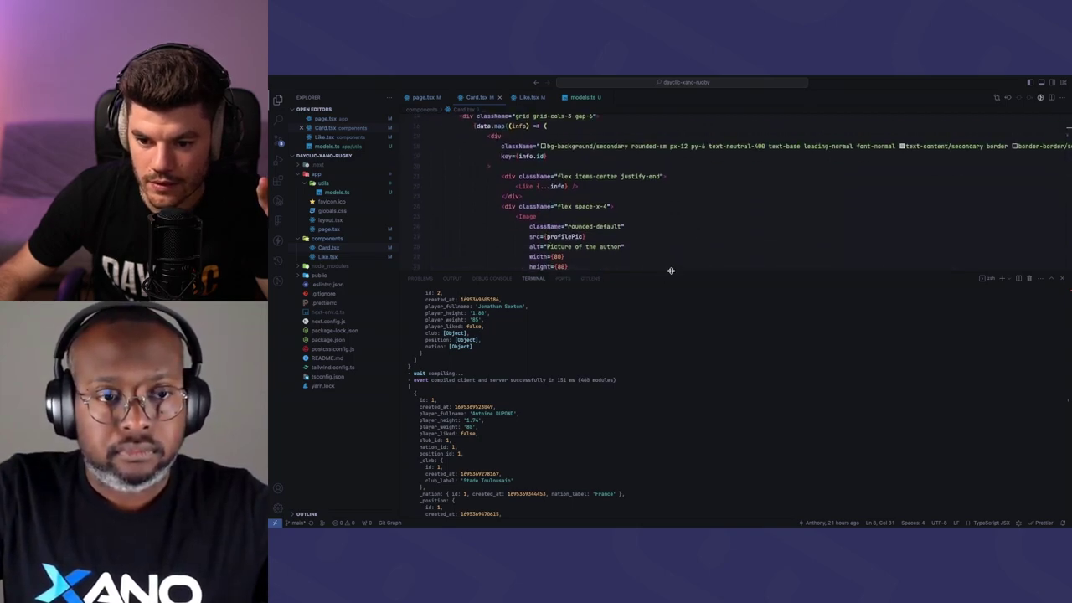
{"action": "left_click_drag", "start_coordinate": [671, 271], "coordinate": [673, 347]}
Change the player card heading in Card.tsx from info.fullname to info.player_fullname, matching the field name in the terminal's logged data
{"action": "scroll", "coordinate": [645, 291], "scroll_direction": "up", "scroll_amount": 3}
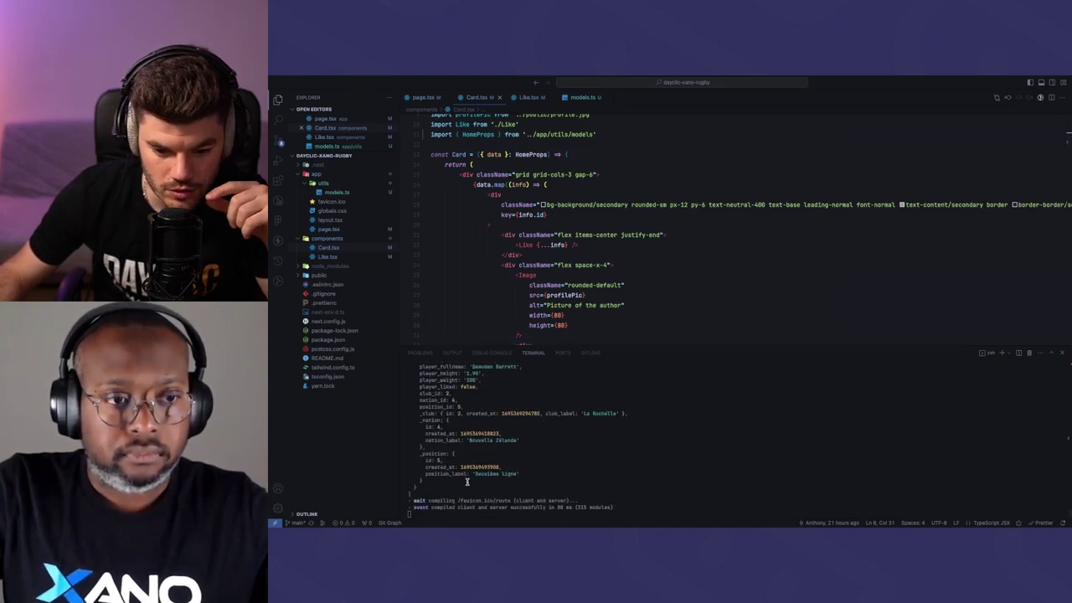
{"action": "scroll", "coordinate": [430, 375], "scroll_direction": "up", "scroll_amount": 2}
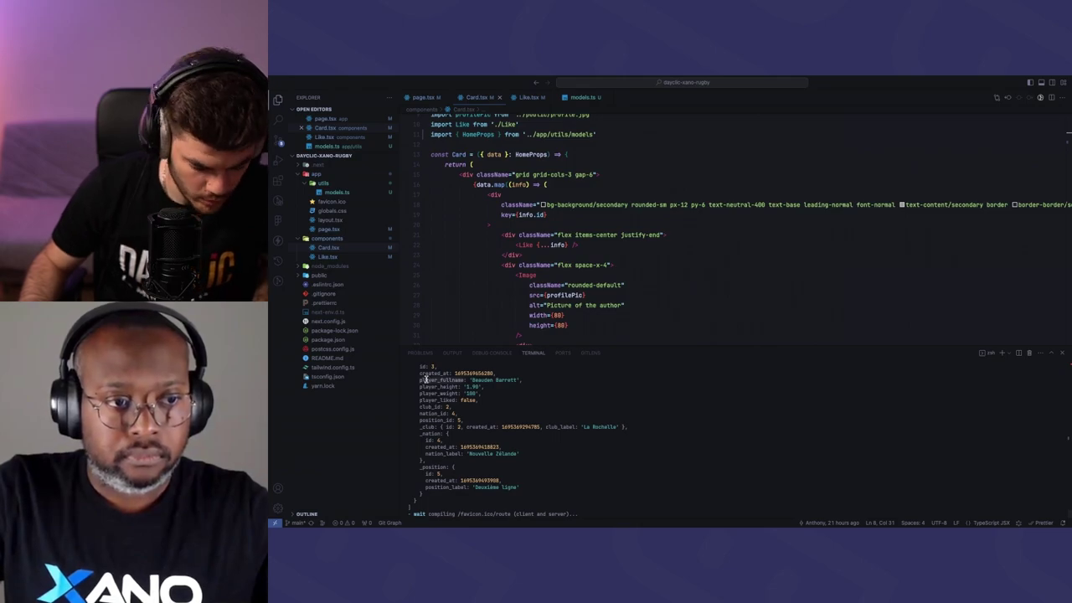
{"action": "left_click", "coordinate": [575, 224]}
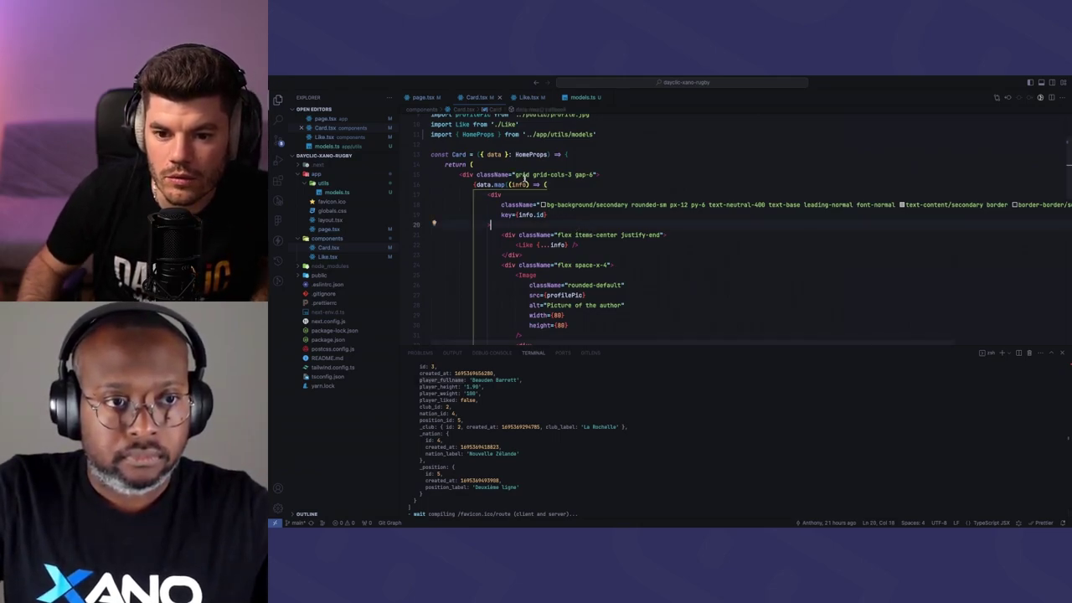
{"action": "scroll", "coordinate": [544, 201], "scroll_direction": "down", "scroll_amount": 1}
{"action": "scroll", "coordinate": [580, 261], "scroll_direction": "down", "scroll_amount": 1}
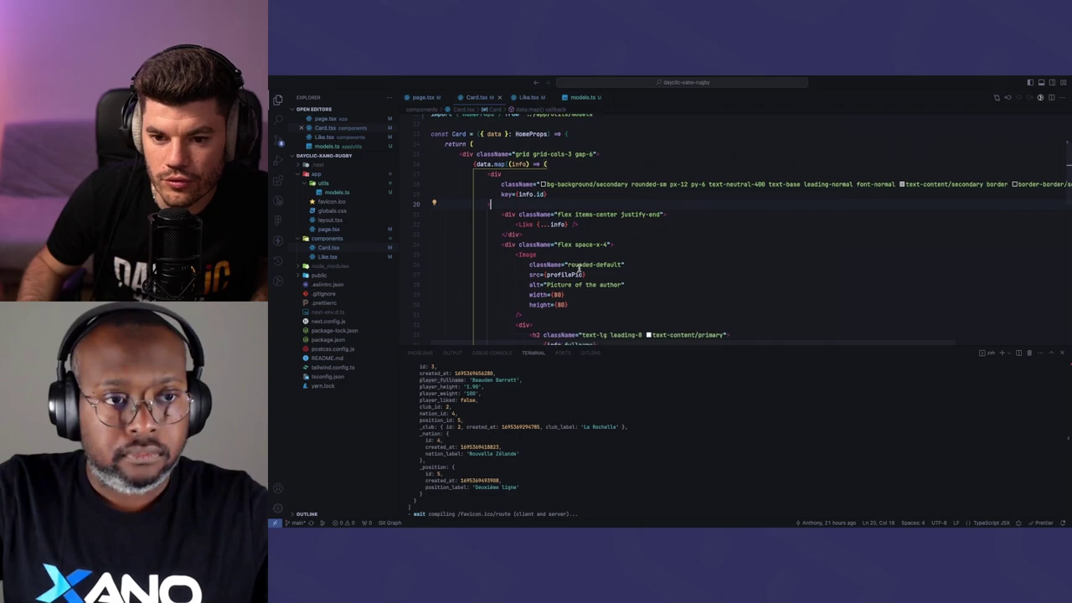
{"action": "scroll", "coordinate": [552, 210], "scroll_direction": "down", "scroll_amount": 5}
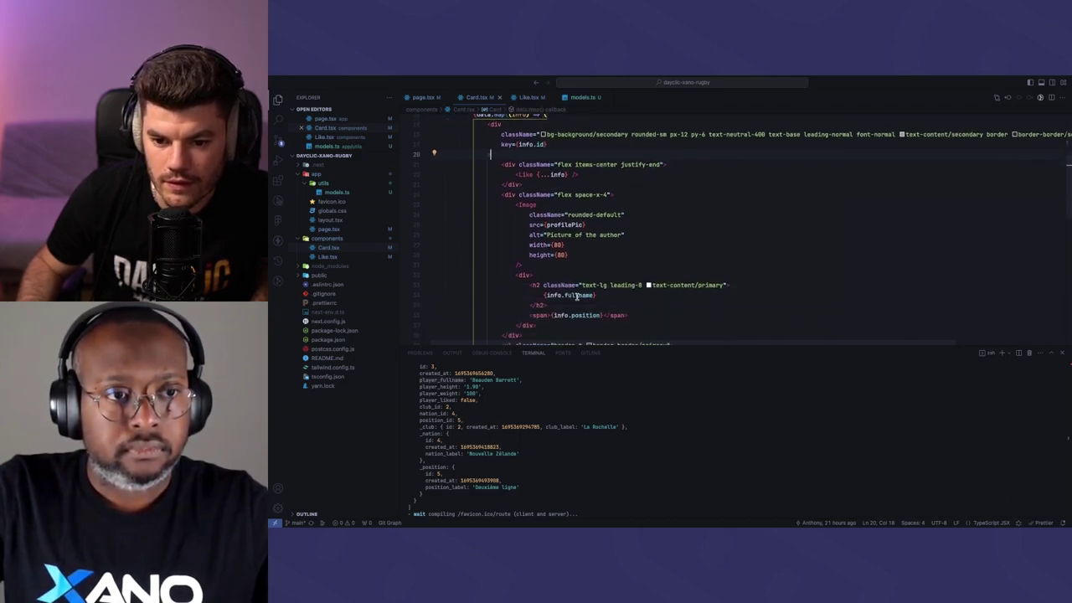
{"action": "double_click", "coordinate": [576, 296]}
{"action": "type", "text": "player_fullname"}
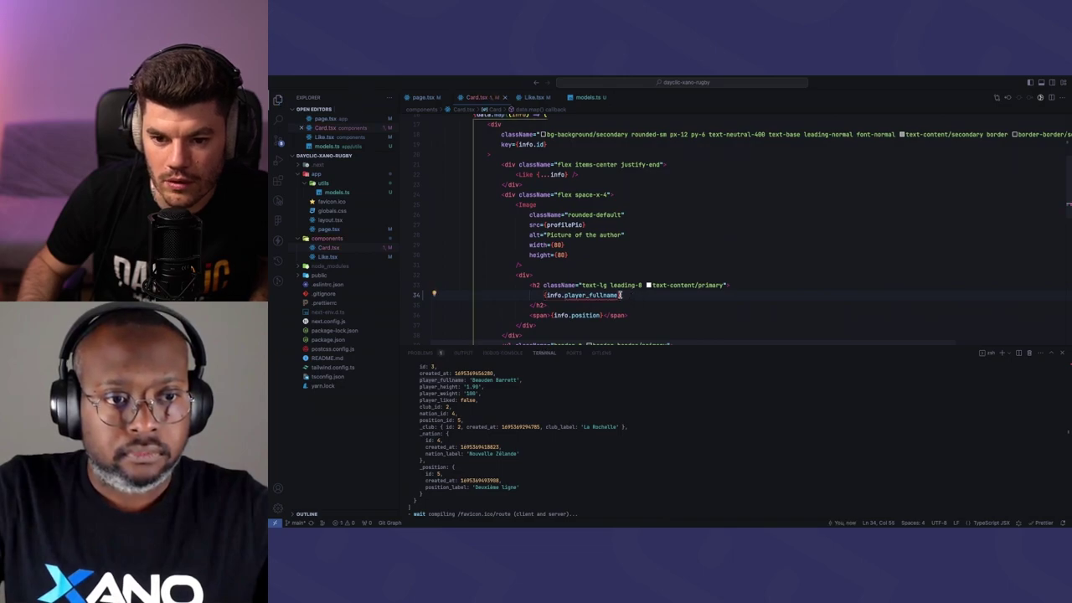
Open models.ts and rename the fullname property of the HomeData interface to player_fullname
{"action": "mouse_move", "coordinate": [595, 297]}
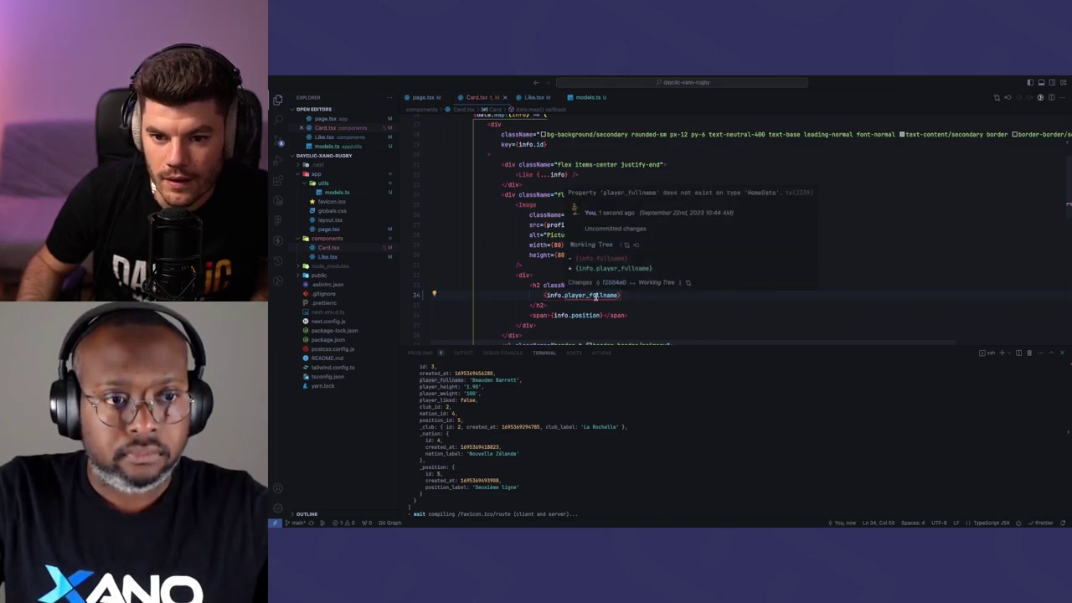
{"action": "left_click", "coordinate": [586, 98]}
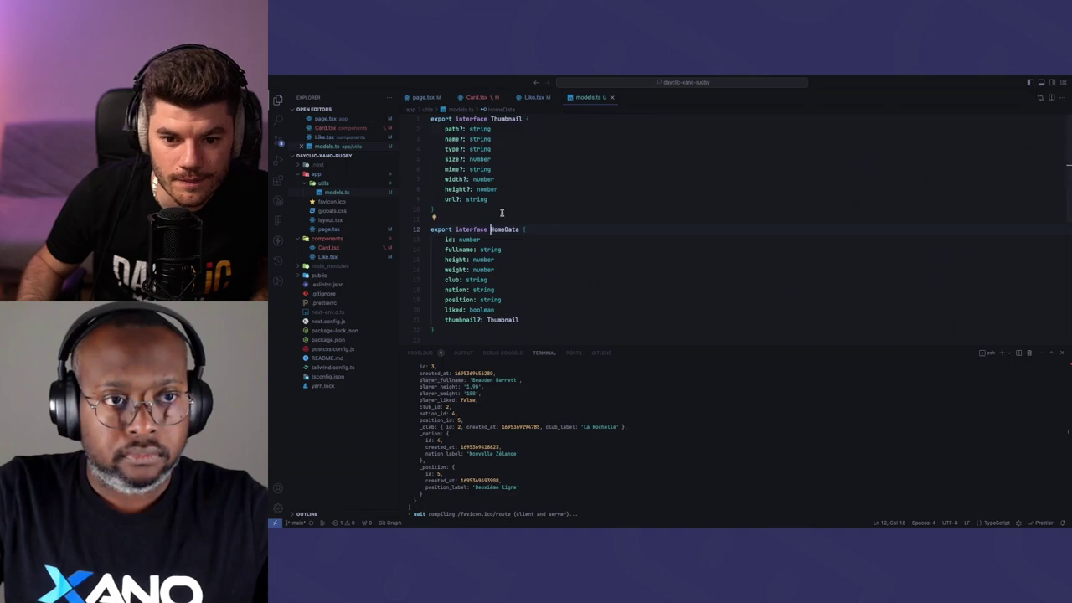
{"action": "scroll", "coordinate": [513, 264], "scroll_direction": "down", "scroll_amount": 1}
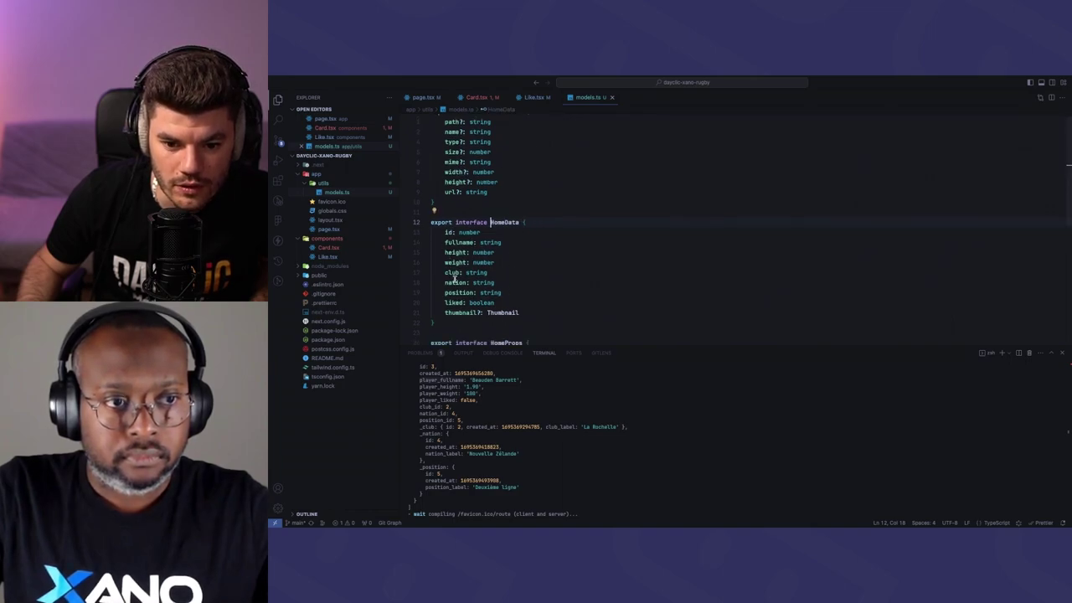
{"action": "double_click", "coordinate": [460, 242]}
{"action": "type", "text": "player_fullname"}
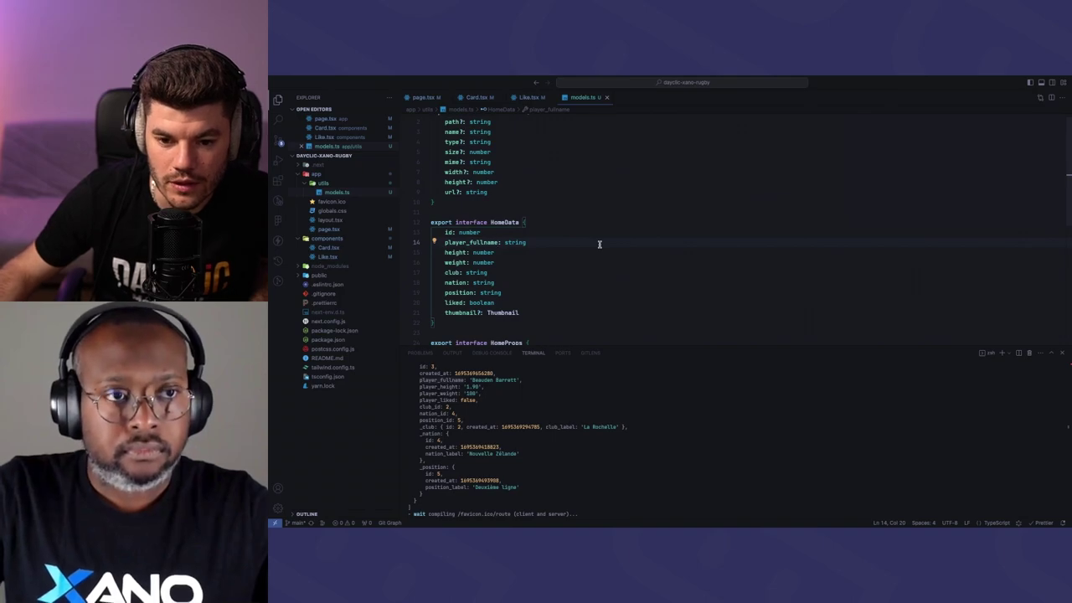
{"action": "scroll", "coordinate": [600, 244], "scroll_direction": "down", "scroll_amount": 2}
Switch to Brave and check the player names on the three cards of the localhost:3000 page
{"action": "key", "text": "ctrl+Up"}
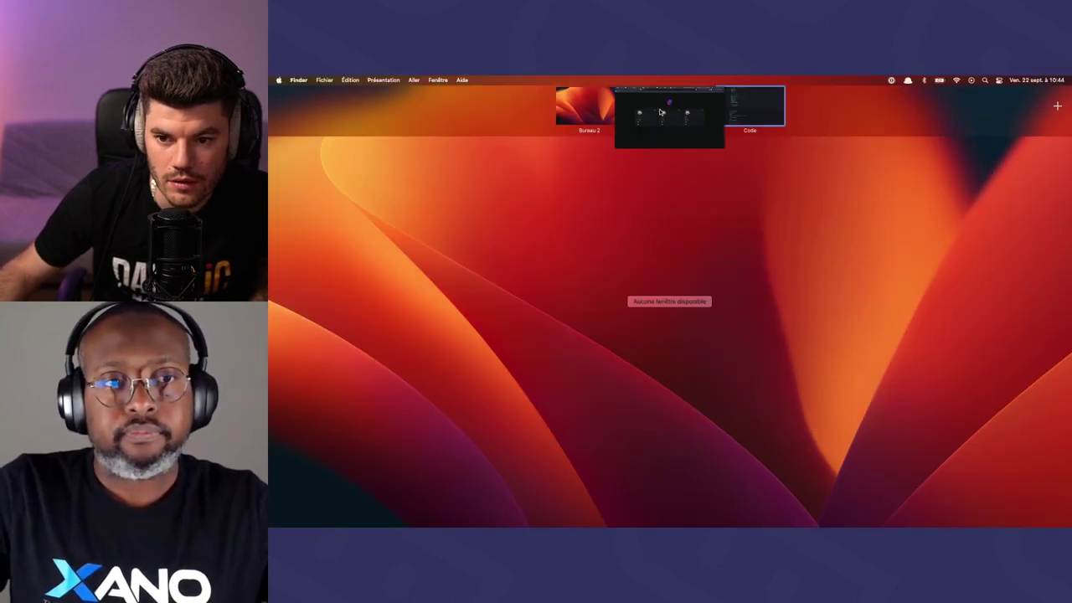
{"action": "key", "text": "ctrl+Right"}
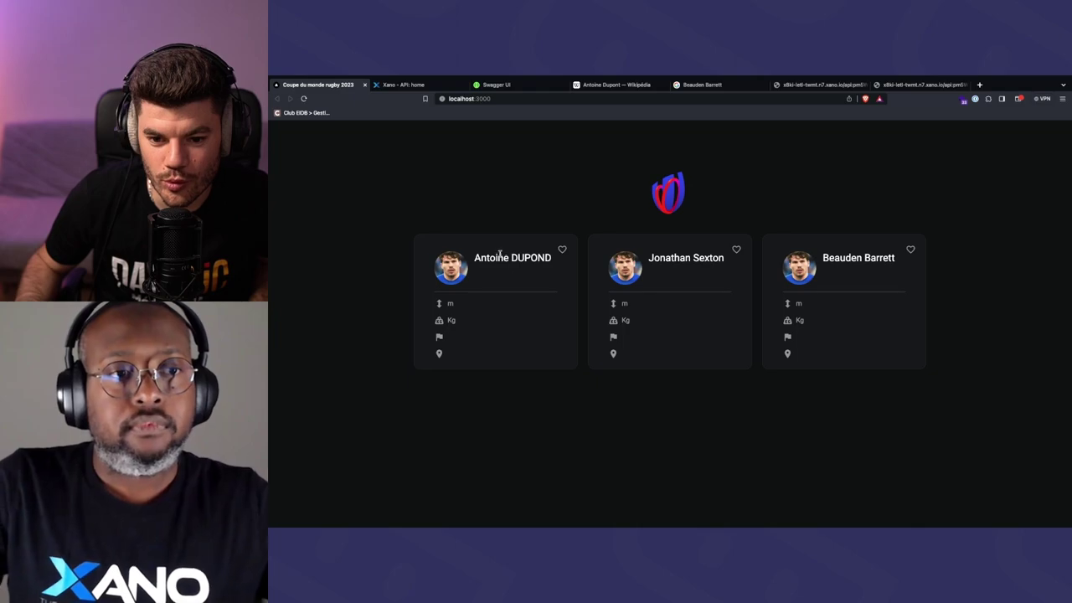
{"action": "left_click_drag", "start_coordinate": [496, 258], "coordinate": [536, 270]}
{"action": "left_click_drag", "start_coordinate": [679, 258], "coordinate": [724, 262]}
{"action": "left_click_drag", "start_coordinate": [844, 258], "coordinate": [891, 263]}
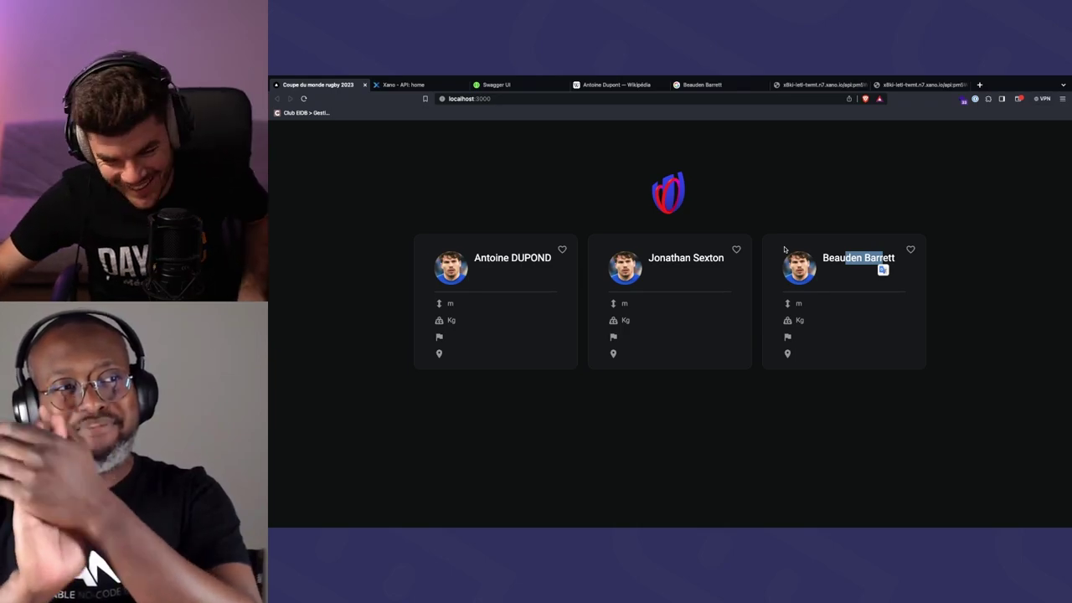
{"action": "left_click", "coordinate": [817, 212]}
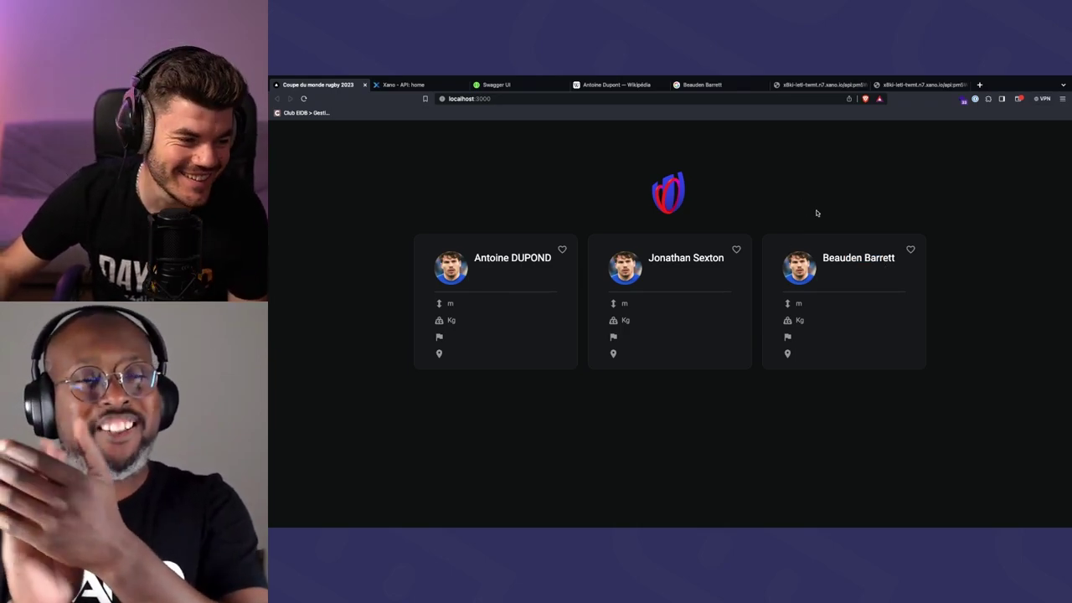
Return to Visual Studio Code, rename HomeData's height property to player_height with type string, and save models.ts
{"action": "key", "text": "super+Tab"}
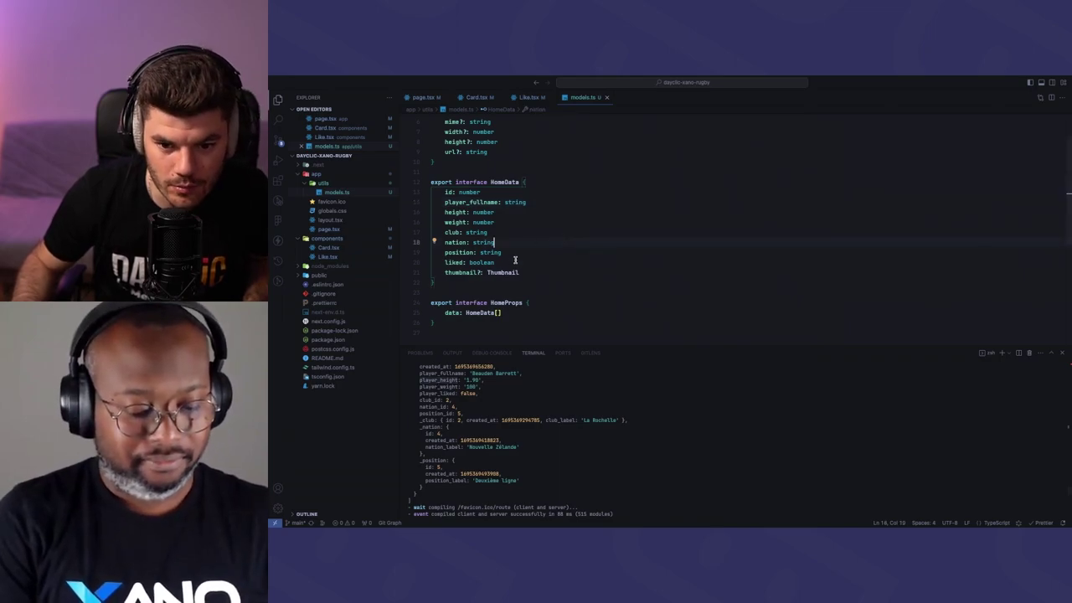
{"action": "double_click", "coordinate": [455, 214]}
{"action": "type", "text": "player_height"}
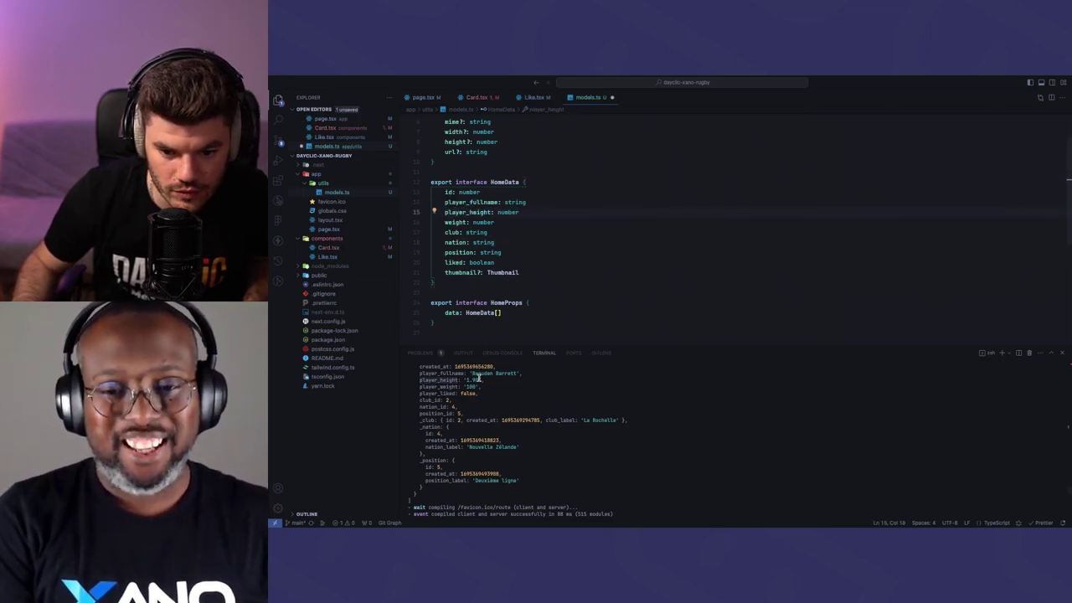
{"action": "double_click", "coordinate": [507, 212]}
{"action": "type", "text": "string"}
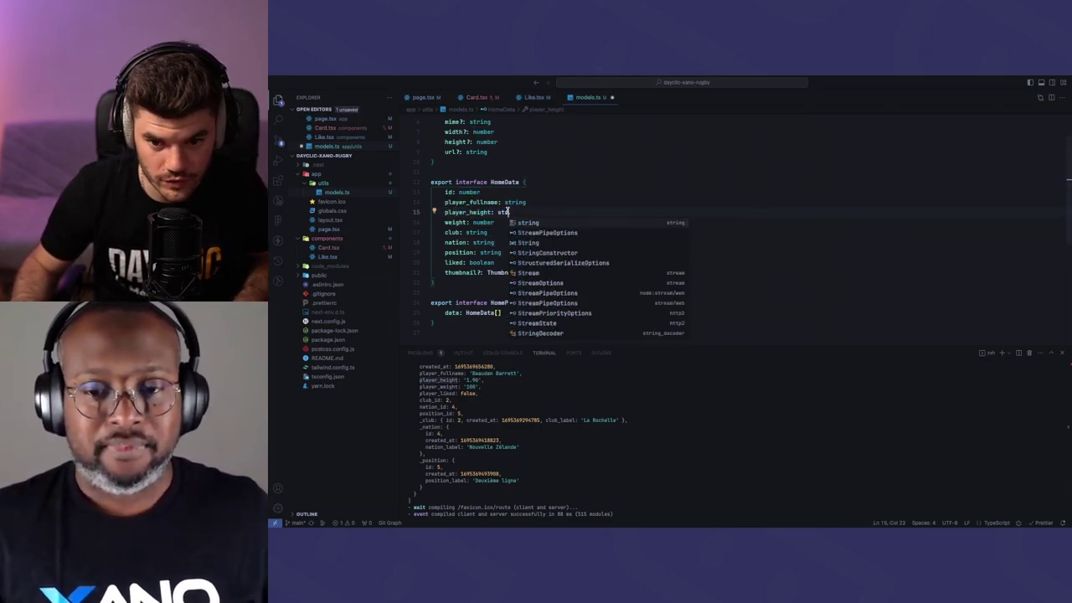
{"action": "key", "text": "ctrl+s"}
Rename HomeData's weight property to player_weight, set its type to string, and save the file
{"action": "double_click", "coordinate": [448, 388]}
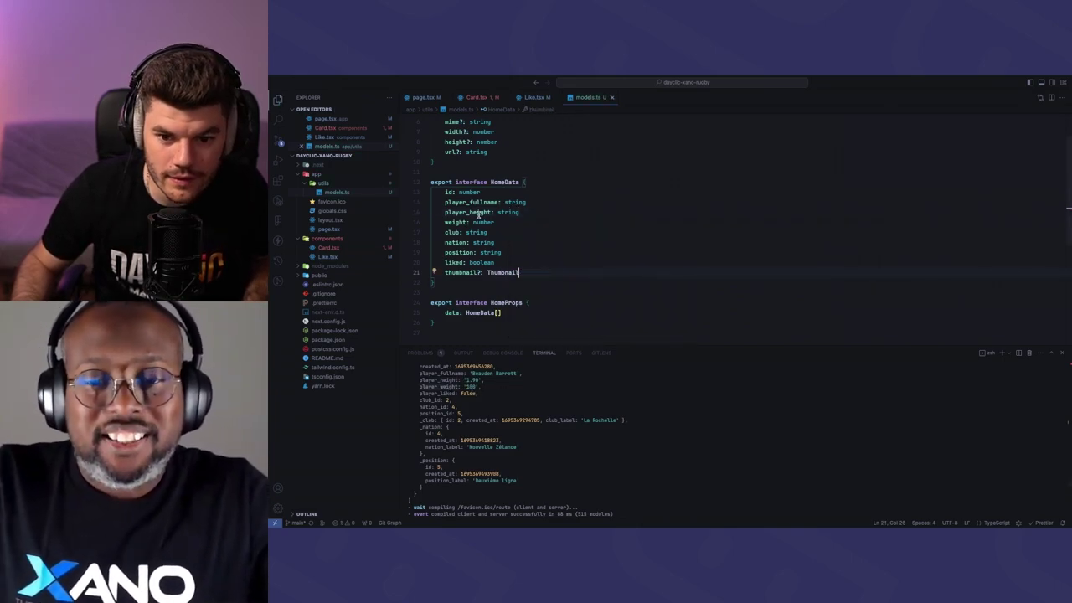
{"action": "double_click", "coordinate": [459, 222]}
{"action": "type", "text": "player_weight"}
{"action": "double_click", "coordinate": [518, 222]}
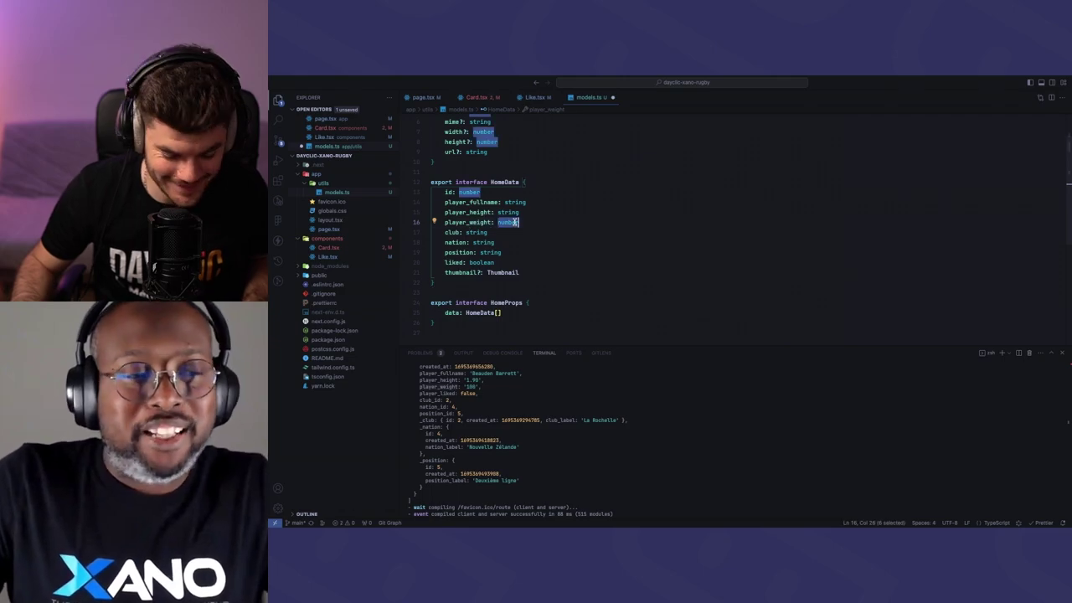
{"action": "type", "text": "str"}
{"action": "key", "text": "Return"}
{"action": "key", "text": "ctrl+s"}
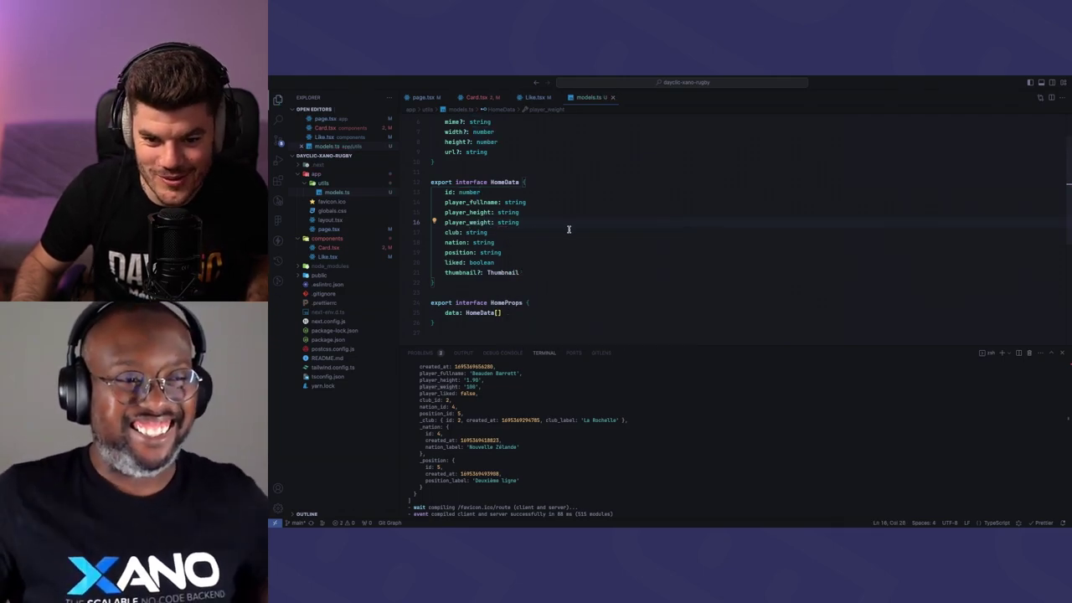
Look at the player cards in Brave after the model edits, and return to Visual Studio Code
{"action": "key", "text": "ctrl+Up"}
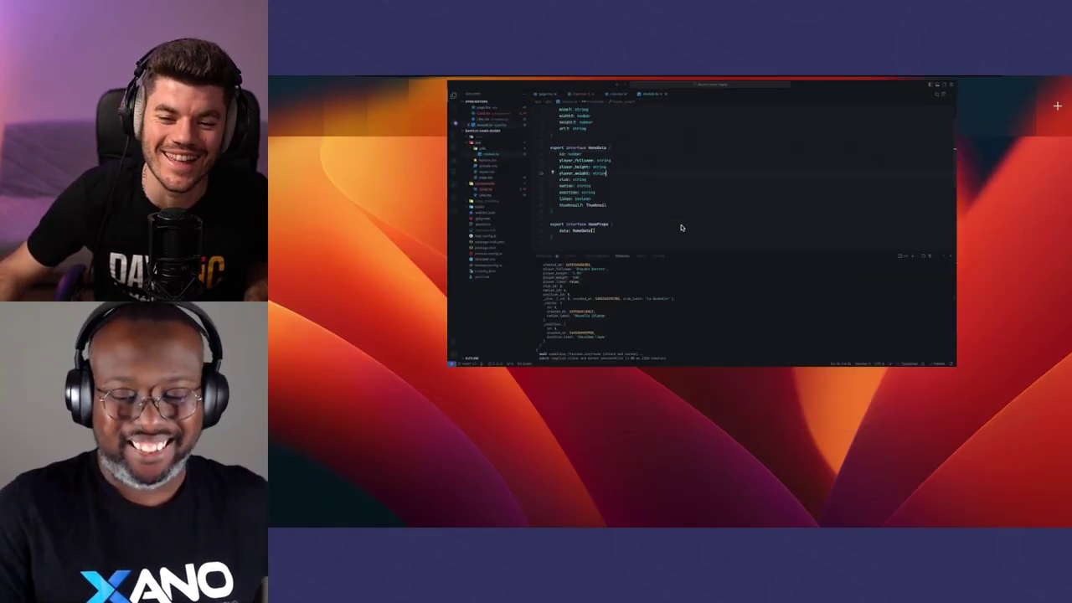
{"action": "left_click", "coordinate": [691, 113]}
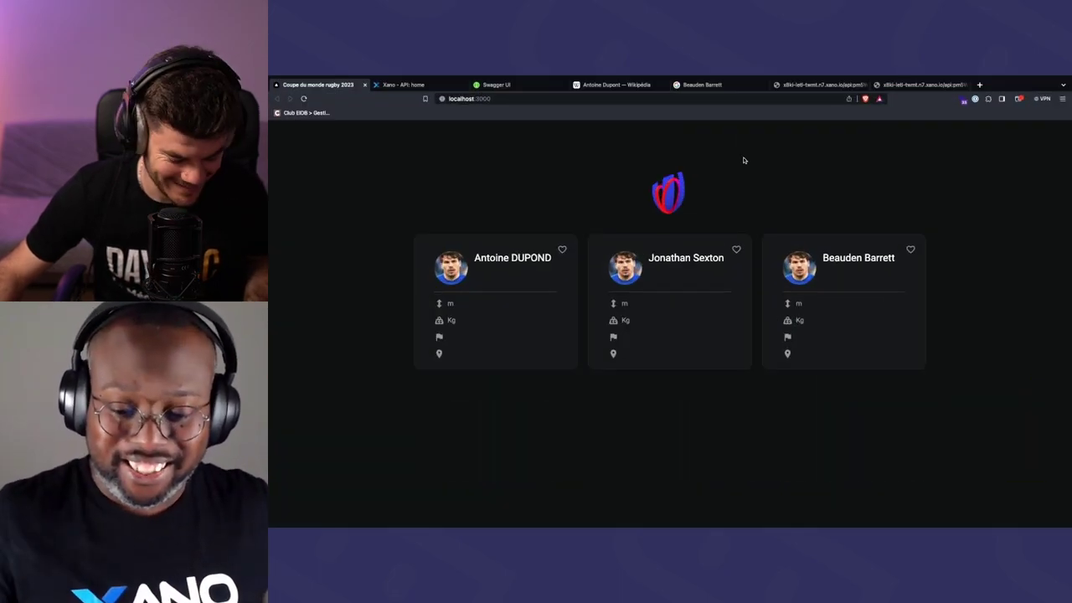
{"action": "key", "text": "ctrl+Up"}
{"action": "left_click", "coordinate": [751, 107]}
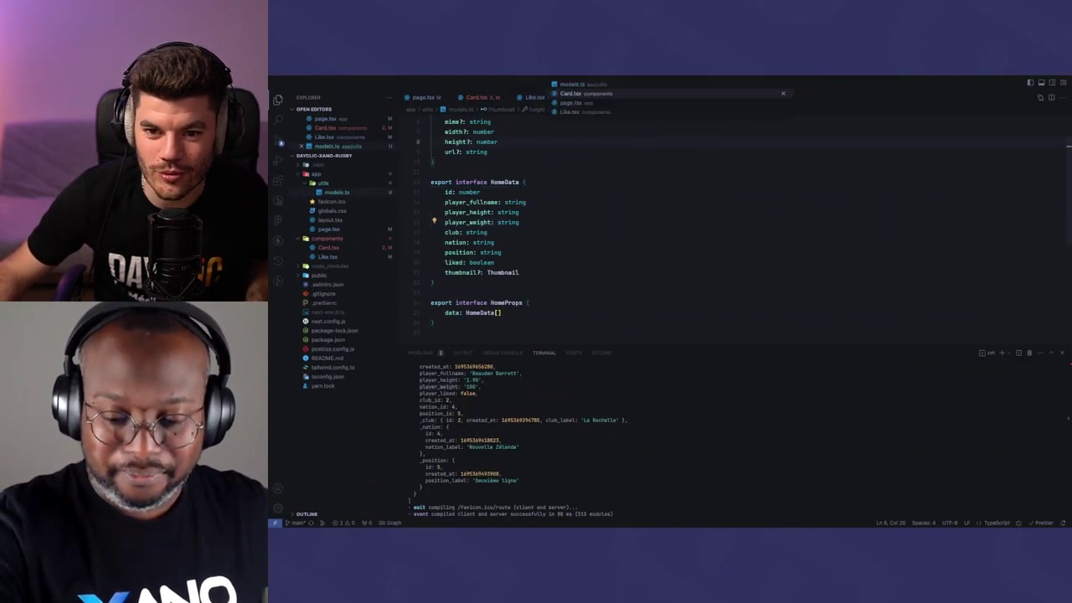
Compare the info fields used in Card.tsx with the properties of the HomeData interface in models.ts
{"action": "key", "text": "ctrl+Tab"}
{"action": "scroll", "coordinate": [609, 287], "scroll_direction": "down", "scroll_amount": 3}
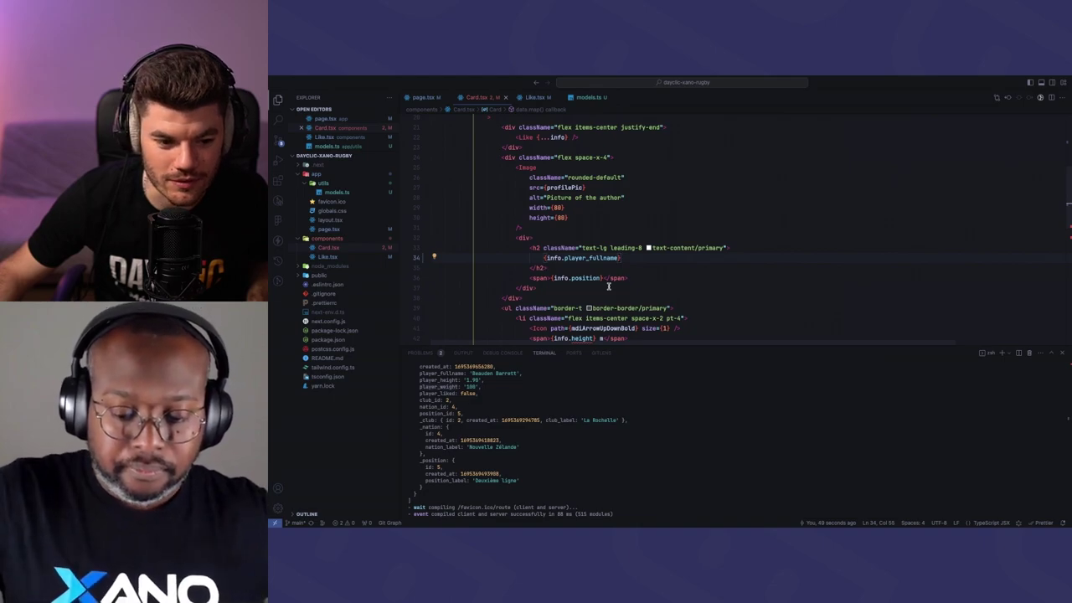
{"action": "scroll", "coordinate": [624, 270], "scroll_direction": "down", "scroll_amount": 1}
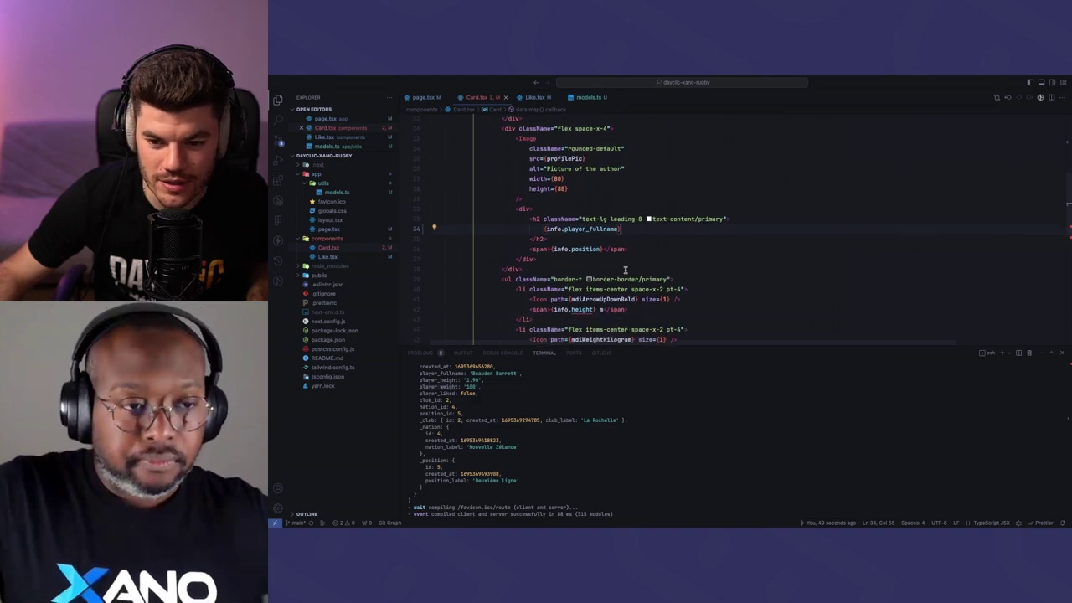
{"action": "left_click", "coordinate": [638, 228]}
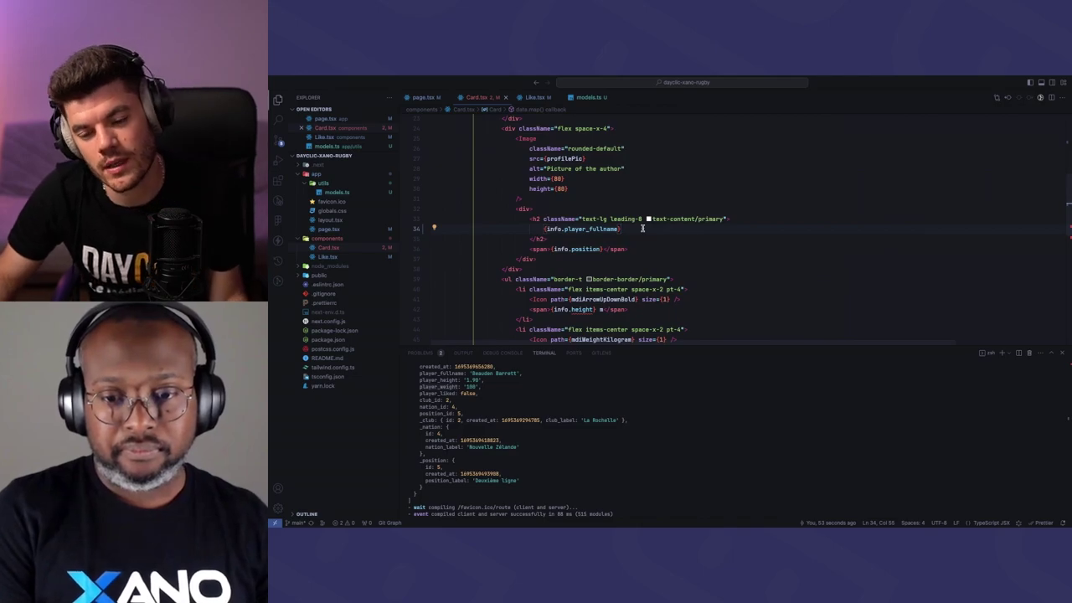
{"action": "scroll", "coordinate": [646, 248], "scroll_direction": "down", "scroll_amount": 1}
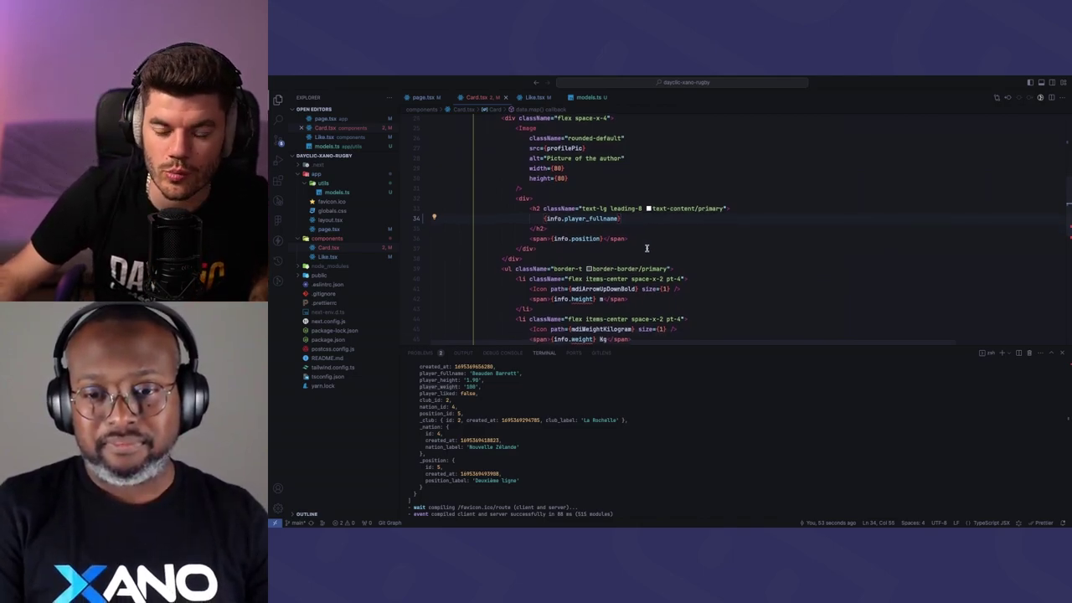
{"action": "left_click", "coordinate": [584, 97]}
{"action": "left_click", "coordinate": [573, 180]}
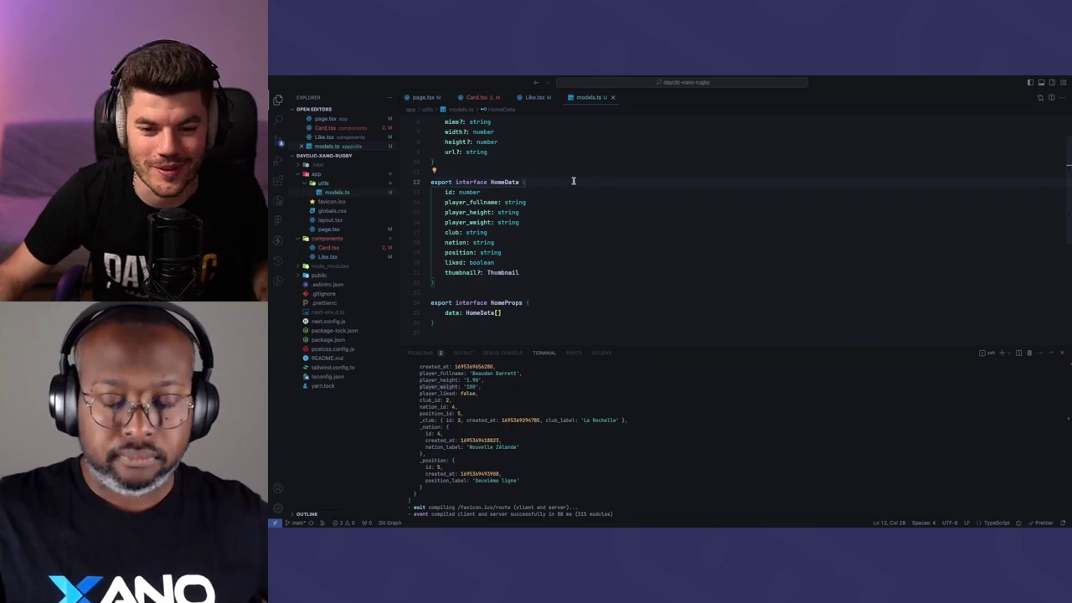
{"action": "left_click", "coordinate": [479, 98]}
{"action": "scroll", "coordinate": [567, 179], "scroll_direction": "up", "scroll_amount": 2}
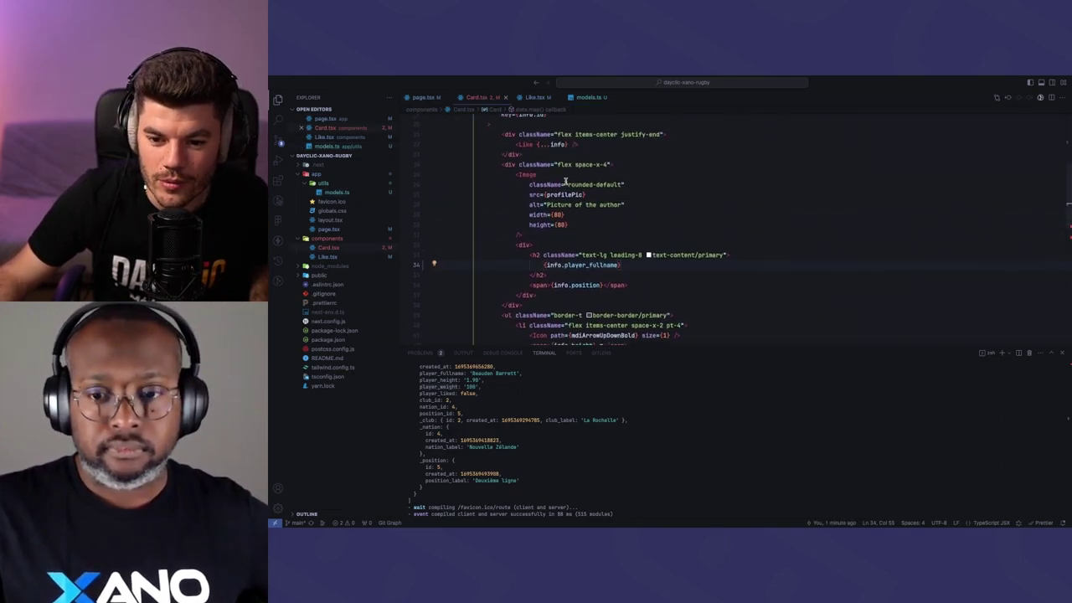
{"action": "scroll", "coordinate": [566, 181], "scroll_direction": "down", "scroll_amount": 1}
{"action": "left_click", "coordinate": [587, 98]}
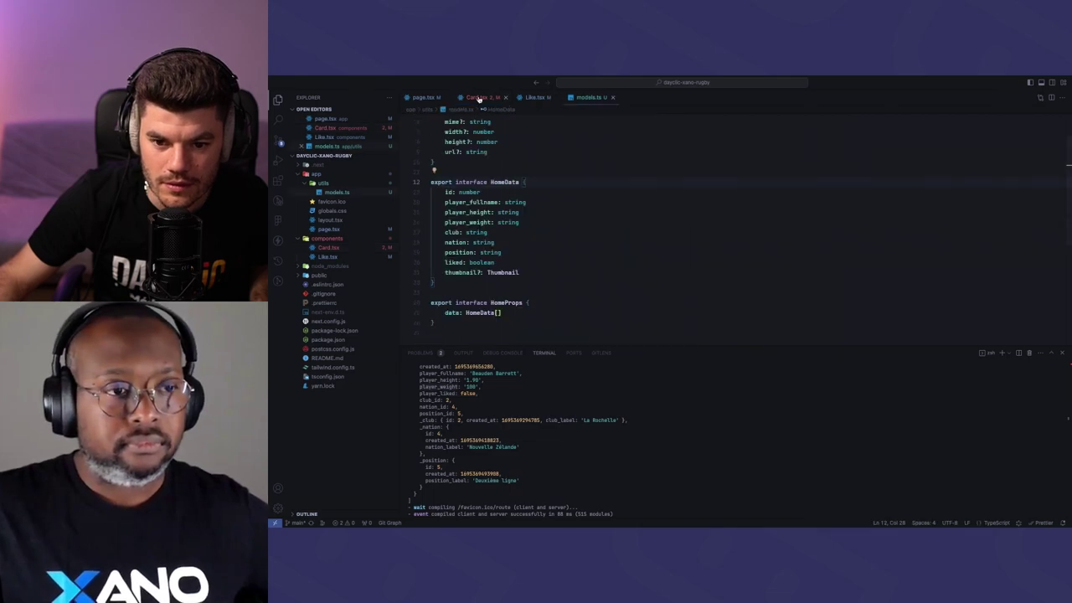
In Card.tsx, replace info.height with info.player_height and info.weight with info.player_weight, and save the component
{"action": "left_click", "coordinate": [480, 98]}
{"action": "scroll", "coordinate": [600, 252], "scroll_direction": "down", "scroll_amount": 3}
{"action": "double_click", "coordinate": [586, 258]}
{"action": "type", "text": "player_height"}
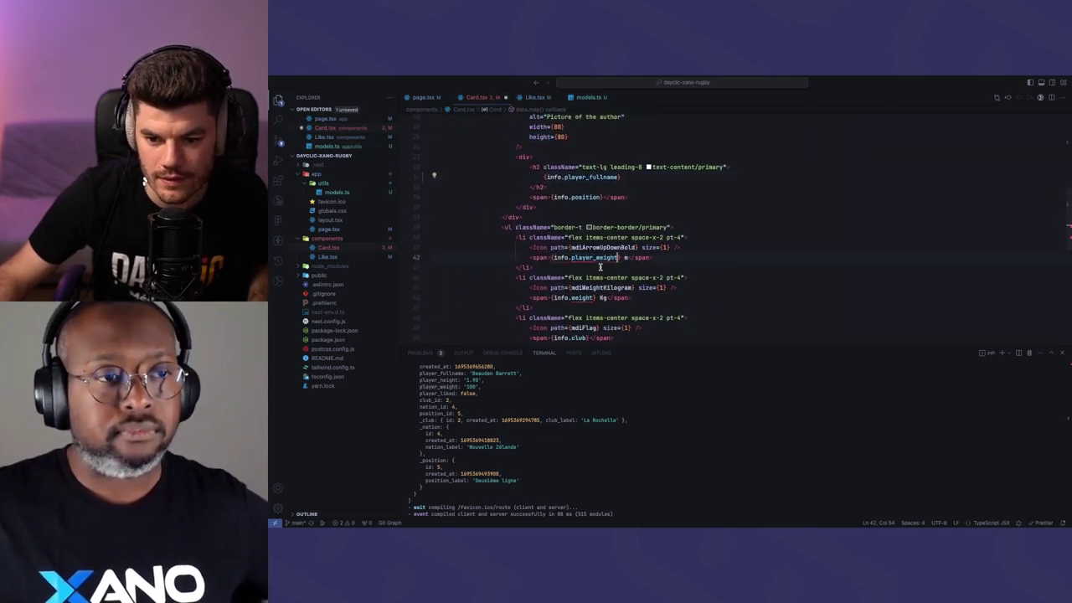
{"action": "double_click", "coordinate": [584, 298]}
{"action": "type", "text": "player_weight"}
{"action": "left_click_drag", "start_coordinate": [595, 257], "coordinate": [618, 258]}
{"action": "type", "text": "height"}
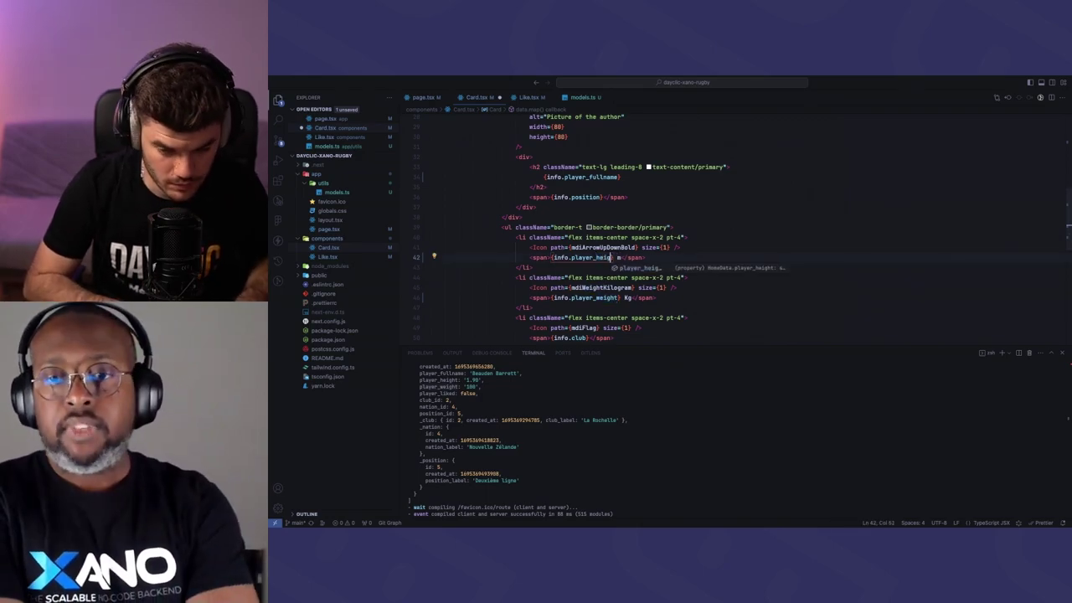
{"action": "key", "text": "ctrl+s"}
Check the height and weight lines of the player cards in Brave, and switch back to Card.tsx in Visual Studio Code
{"action": "left_click", "coordinate": [651, 218]}
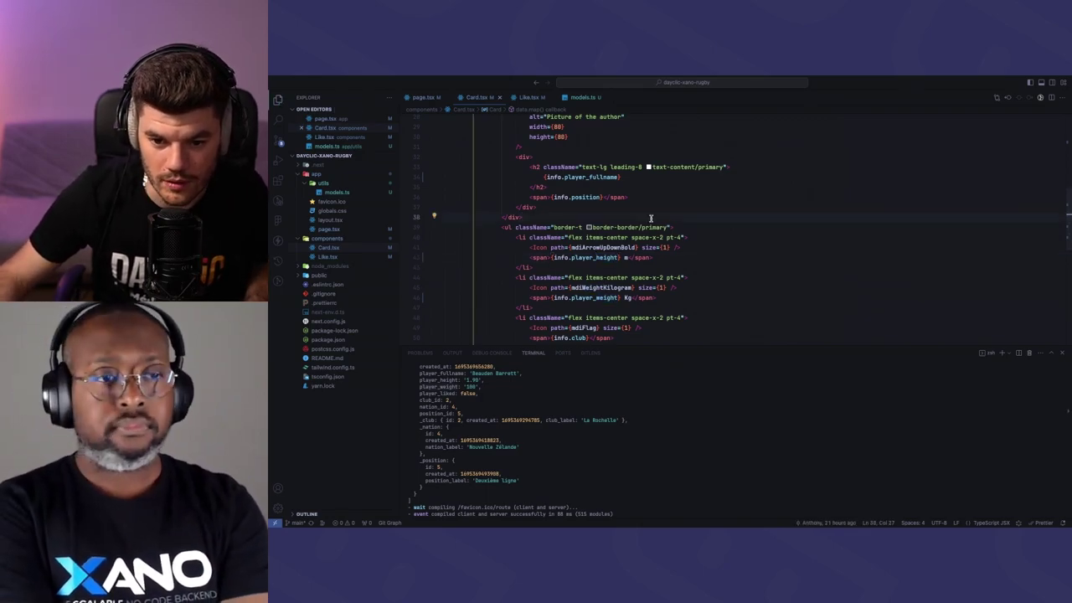
{"action": "key", "text": "ctrl+Right"}
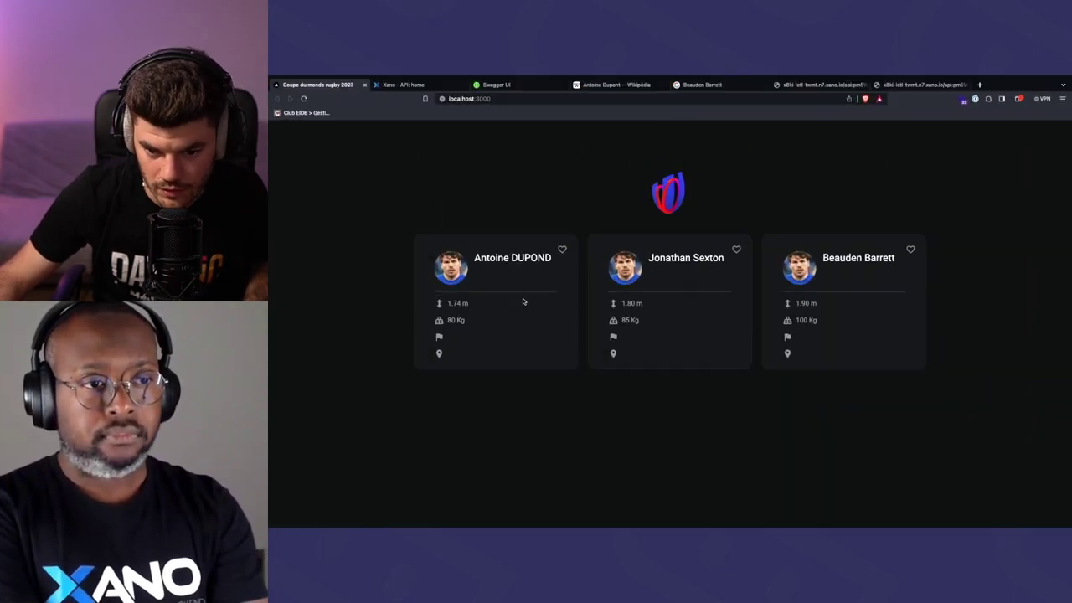
{"action": "key", "text": "ctrl+Left"}
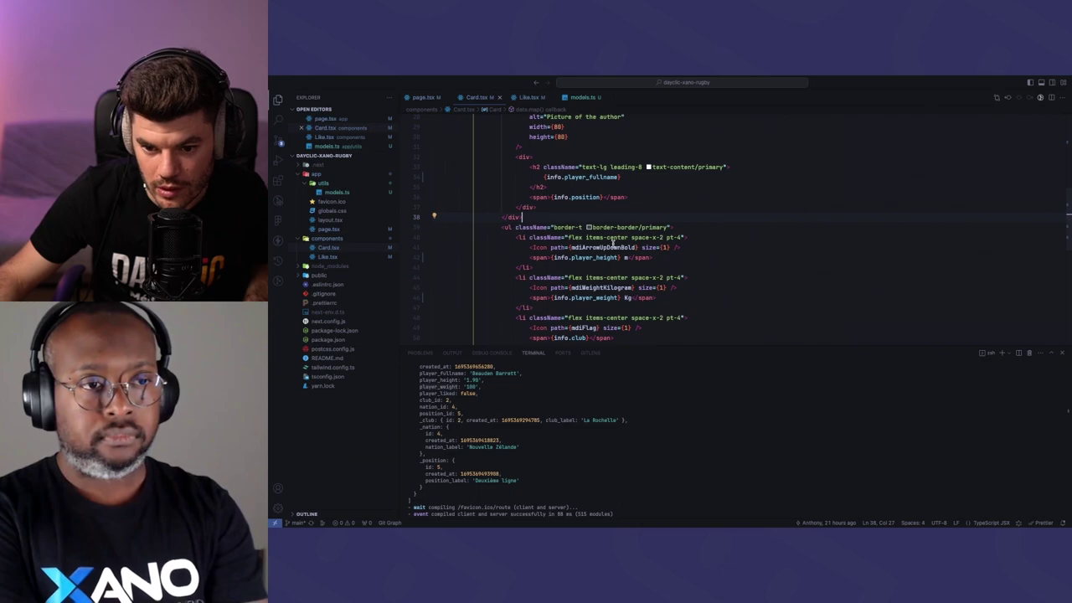
In models.ts, rename the HomeData interface's position property to player_position and save the file
{"action": "key", "text": "ctrl+Tab"}
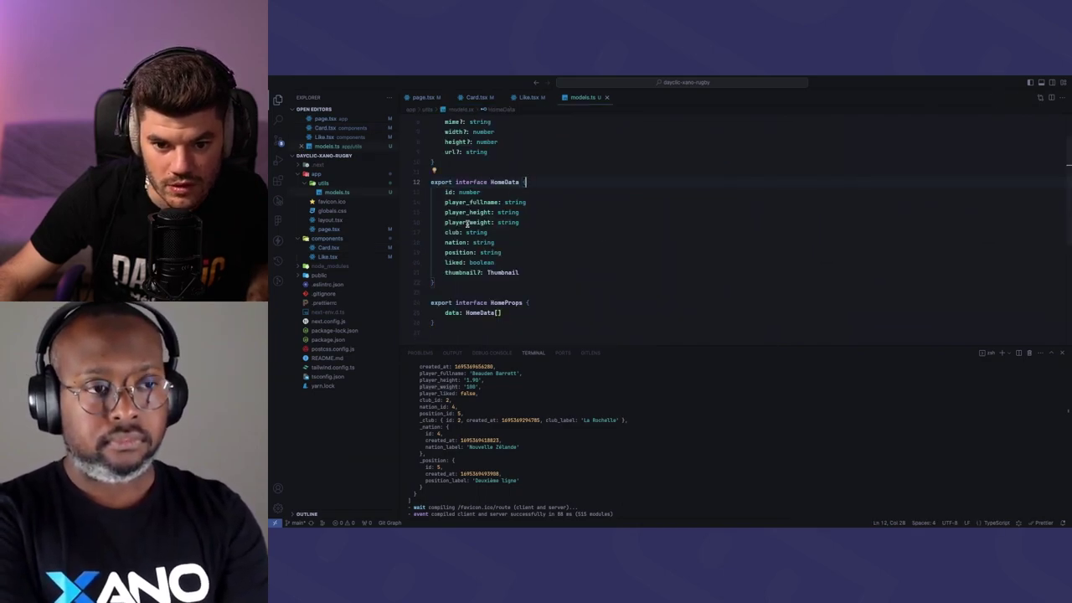
{"action": "double_click", "coordinate": [459, 252]}
{"action": "type", "text": "player_weigh"}
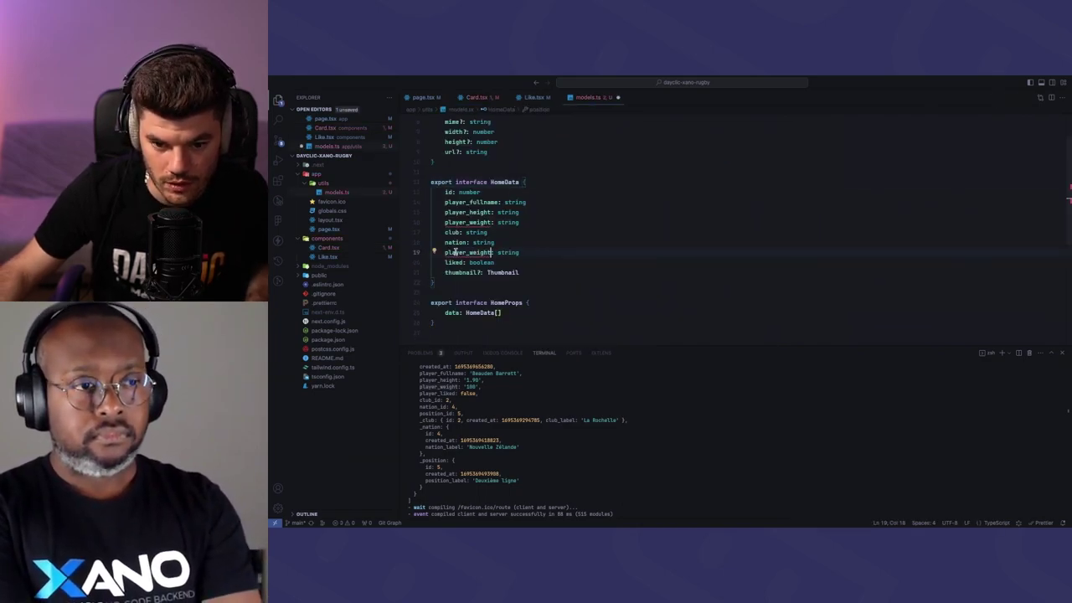
{"action": "type", "text": "position"}
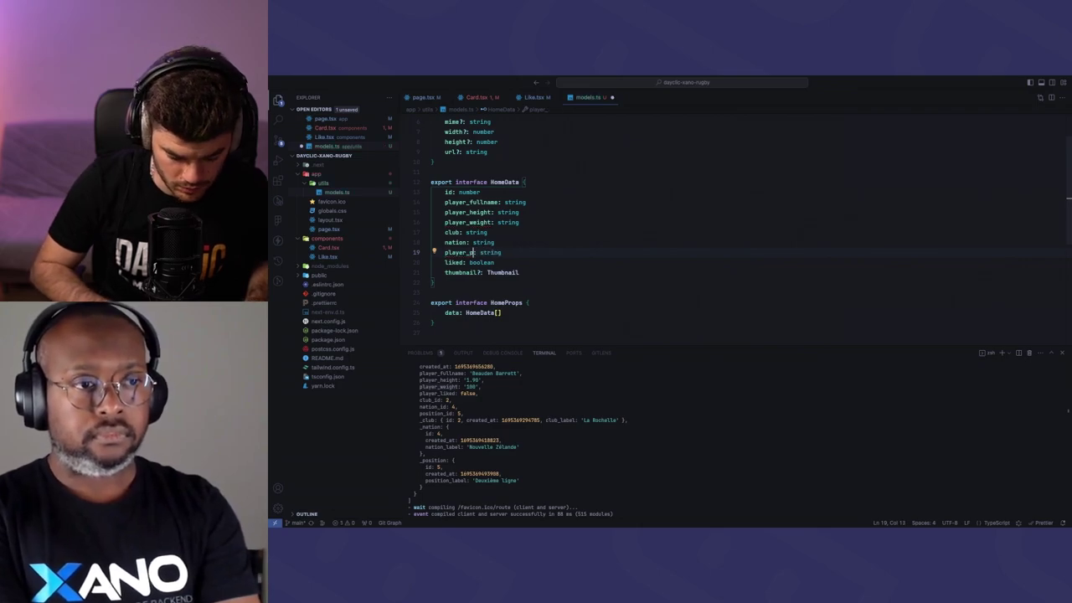
{"action": "key", "text": "ctrl+s"}
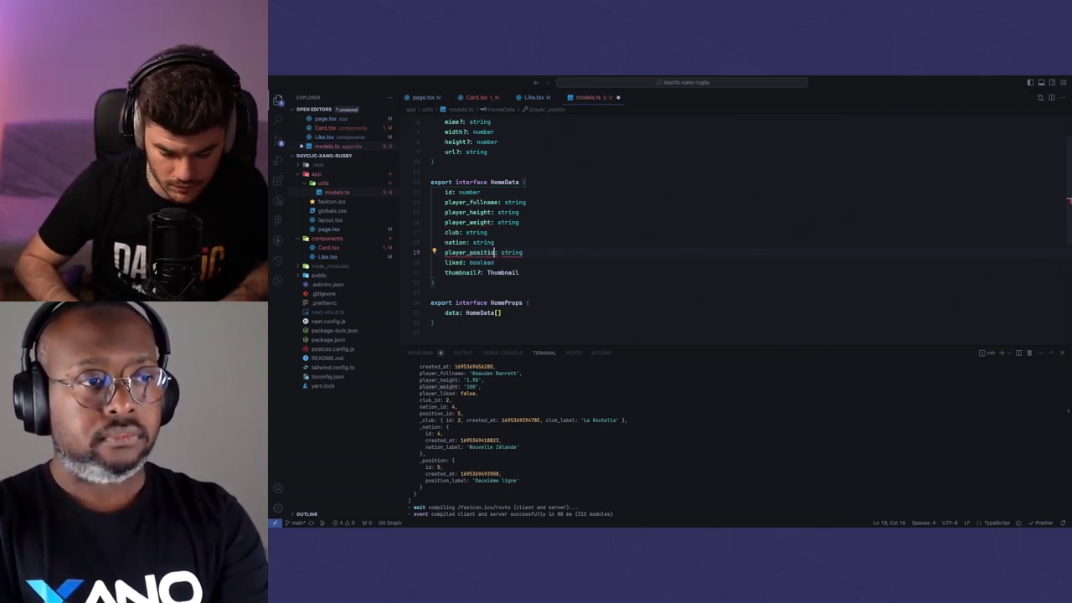
Copy player_position from models.ts, replace position with it in the info.position span of Card.tsx, and save
{"action": "double_click", "coordinate": [471, 251]}
{"action": "key", "text": "ctrl+c"}
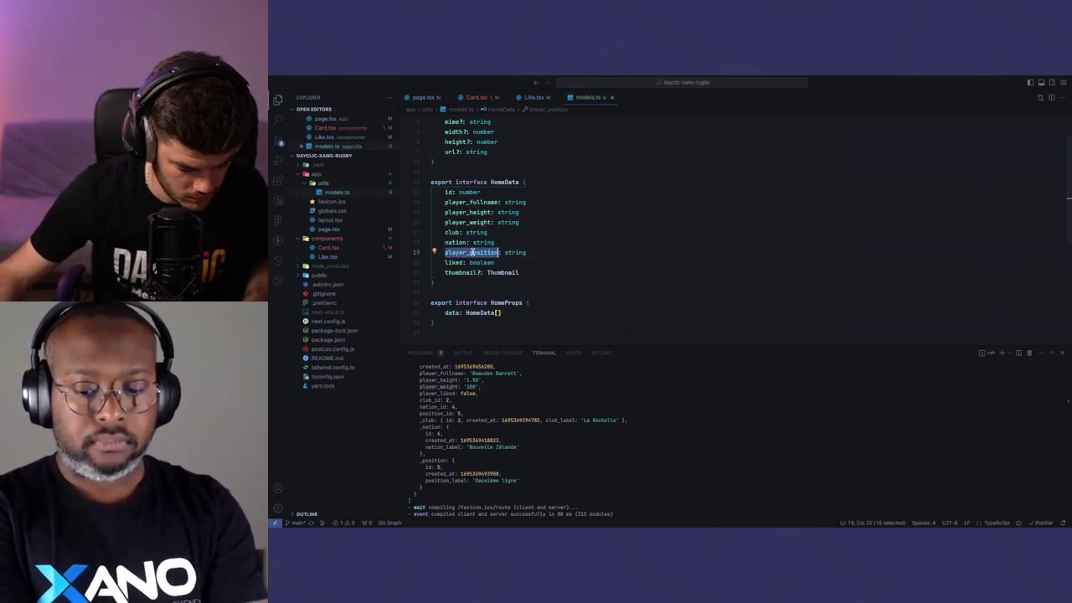
{"action": "key", "text": "ctrl+Tab"}
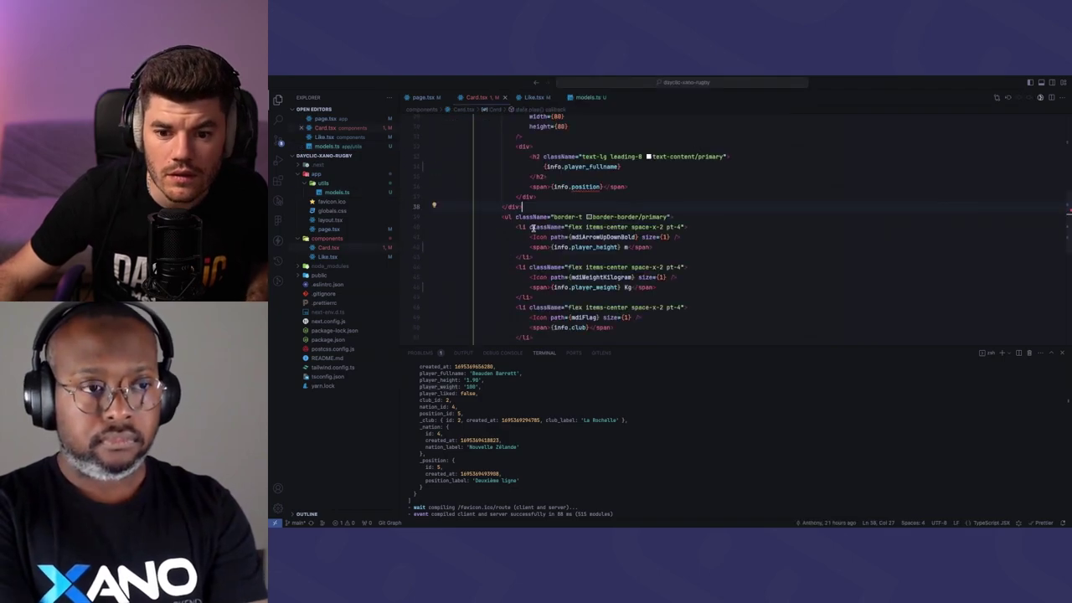
{"action": "double_click", "coordinate": [589, 187]}
{"action": "key", "text": "ctrl+v"}
{"action": "key", "text": "ctrl+s"}
Reload the localhost:3000 page in Brave, check the players' position line, and switch back to Visual Studio Code
{"action": "key", "text": "ctrl+Up"}
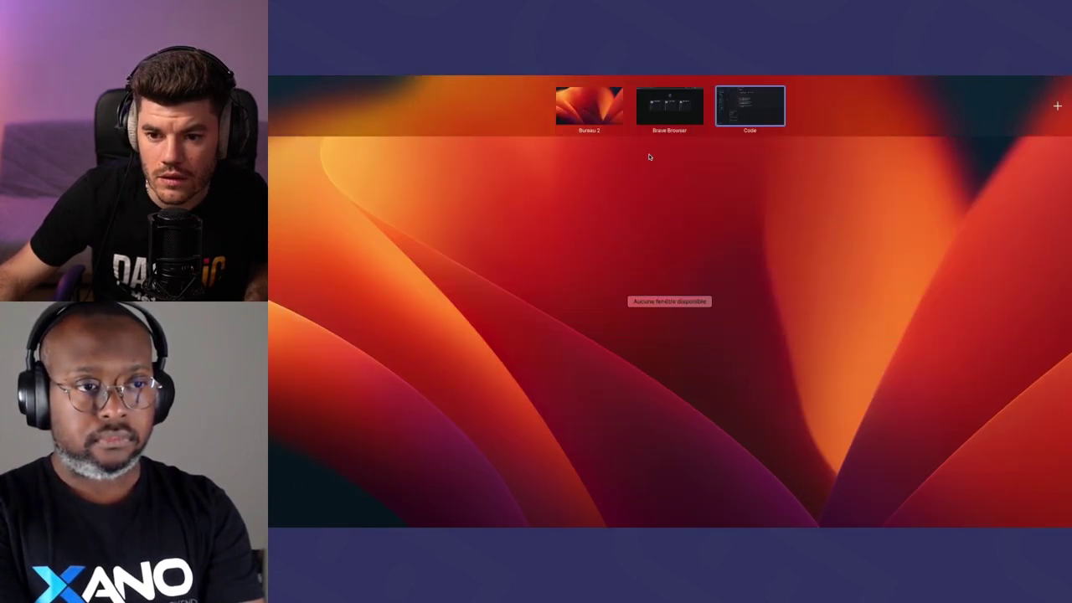
{"action": "left_click", "coordinate": [667, 113]}
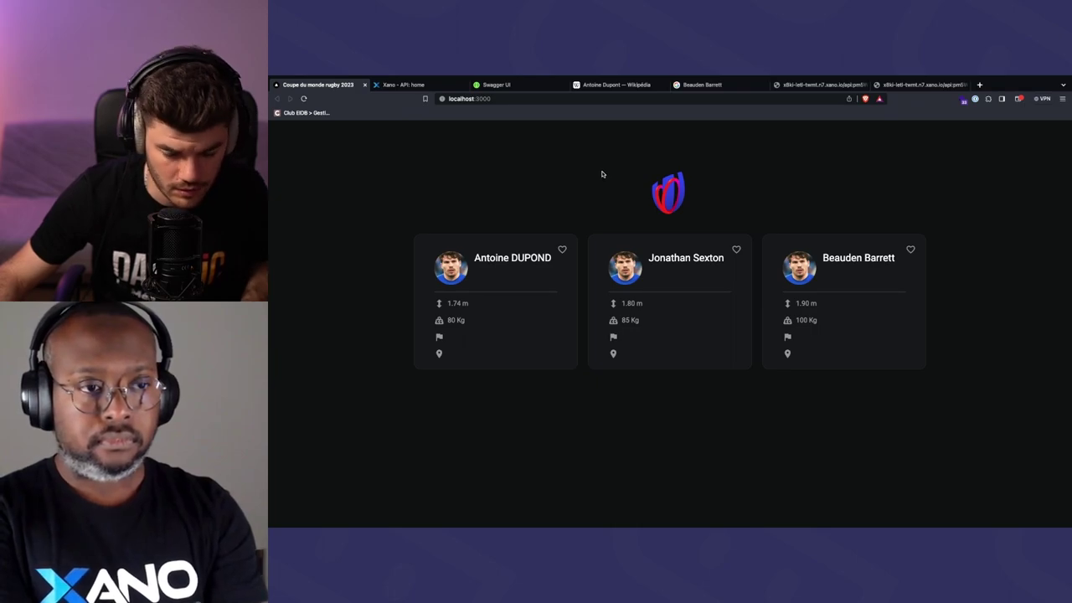
{"action": "key", "text": "super+r"}
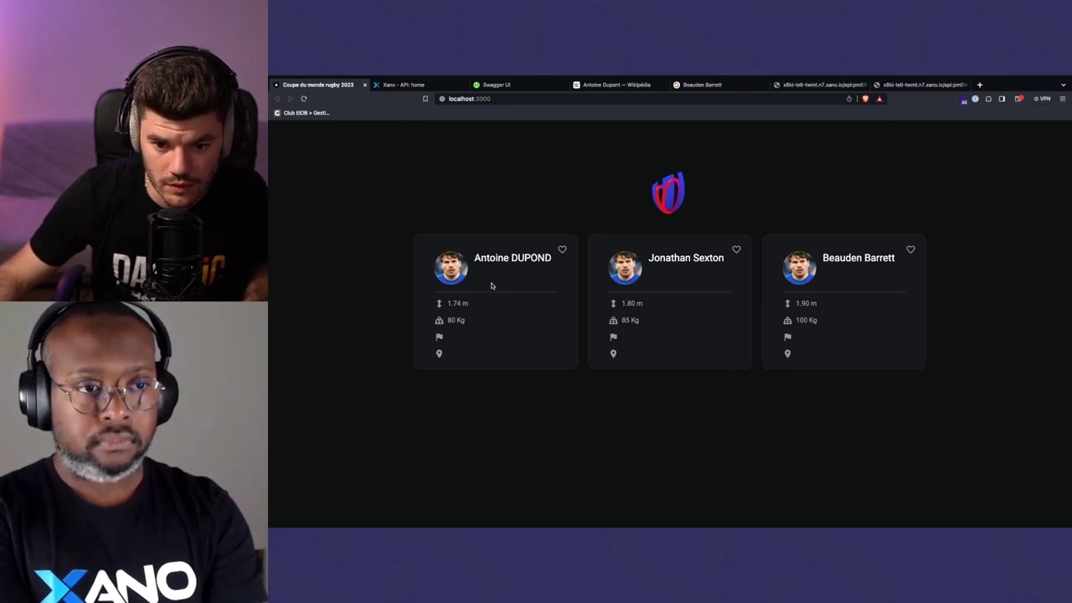
{"action": "key", "text": "ctrl+Up"}
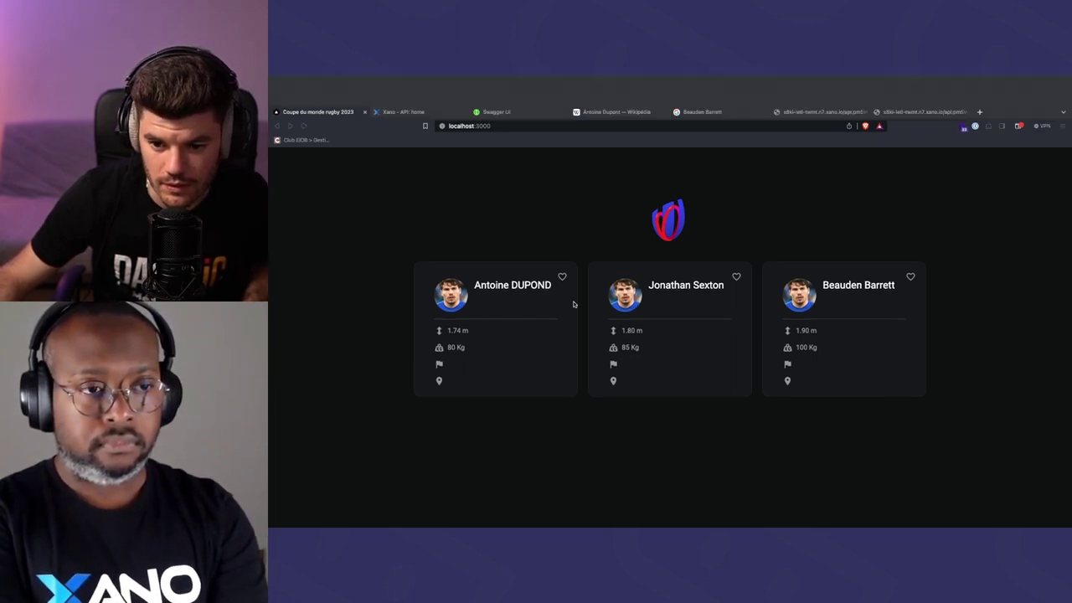
{"action": "left_click", "coordinate": [765, 118]}
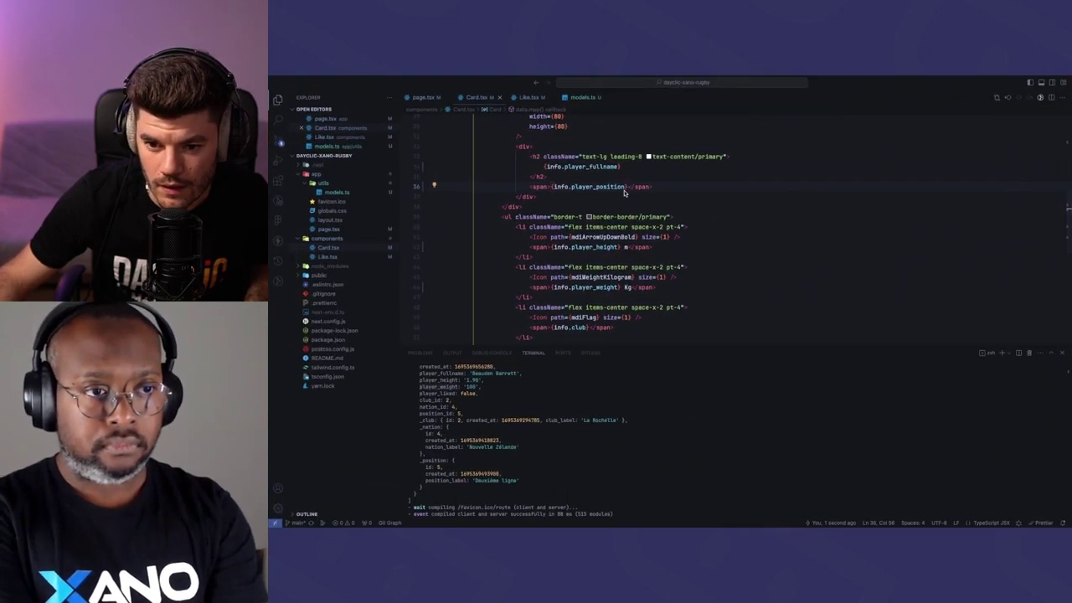
In models.ts, revert the HomeData property to position, re-enter it as player_position, and save the file
{"action": "scroll", "coordinate": [624, 189], "scroll_direction": "up", "scroll_amount": 2}
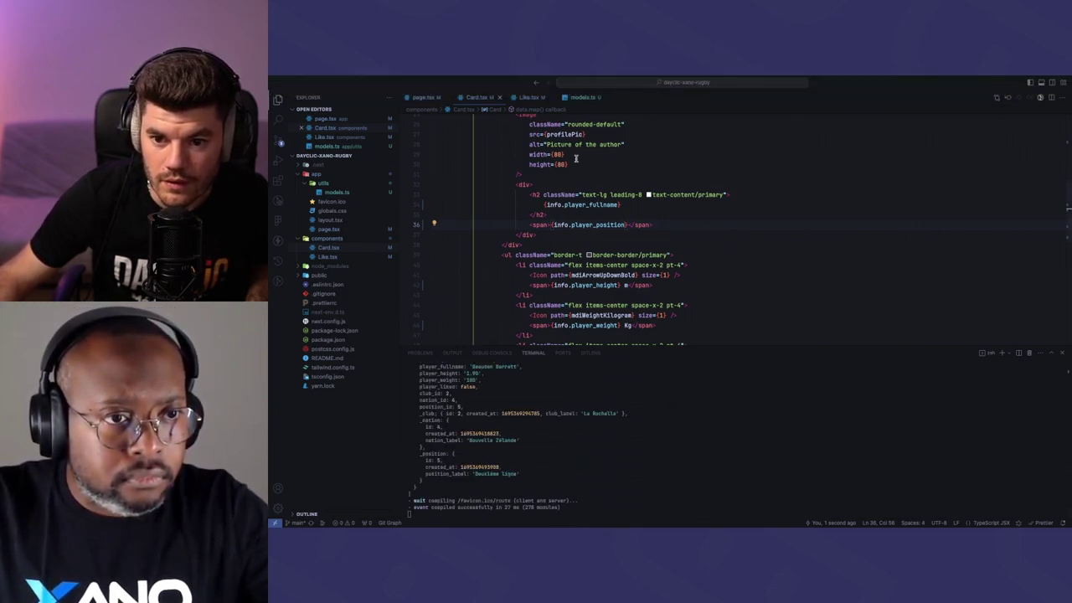
{"action": "left_click", "coordinate": [579, 98]}
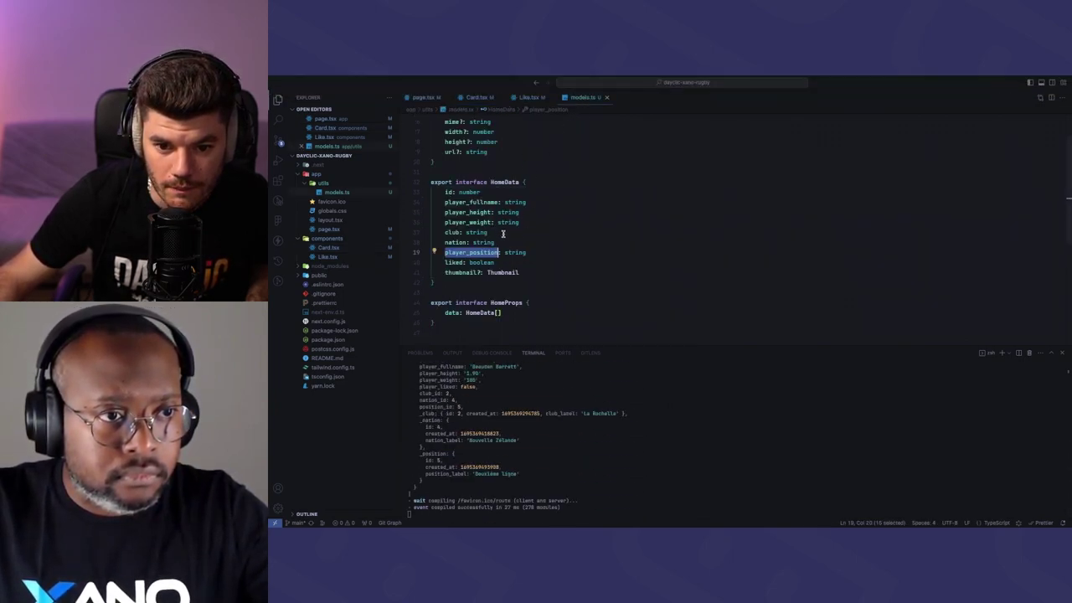
{"action": "type", "text": "position"}
{"action": "key", "text": "ctrl+d"}
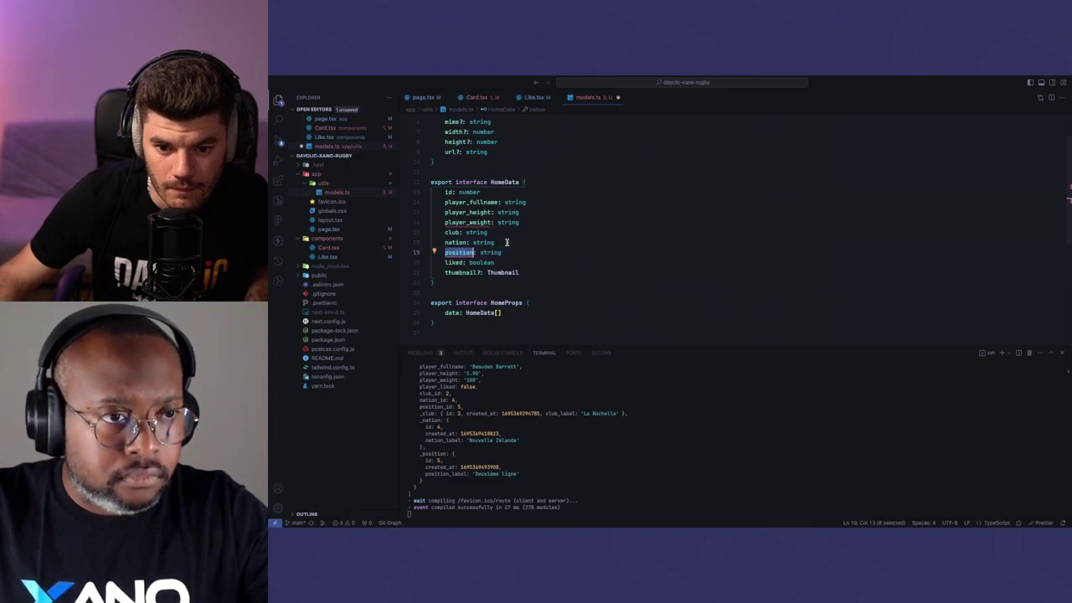
{"action": "type", "text": "player_positio"}
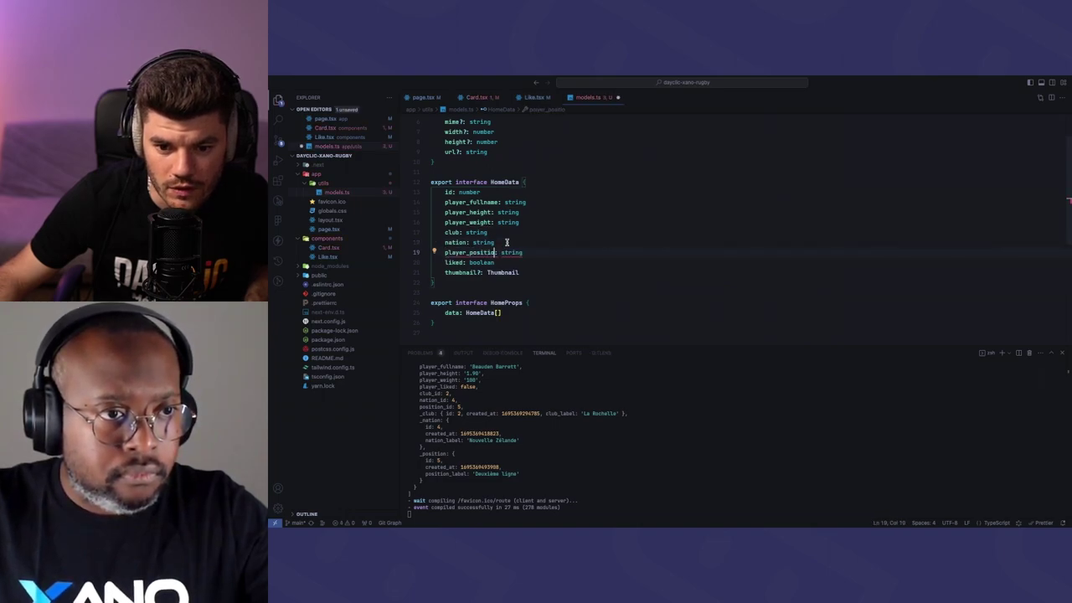
{"action": "type", "text": "n"}
{"action": "key", "text": "ctrl+s"}
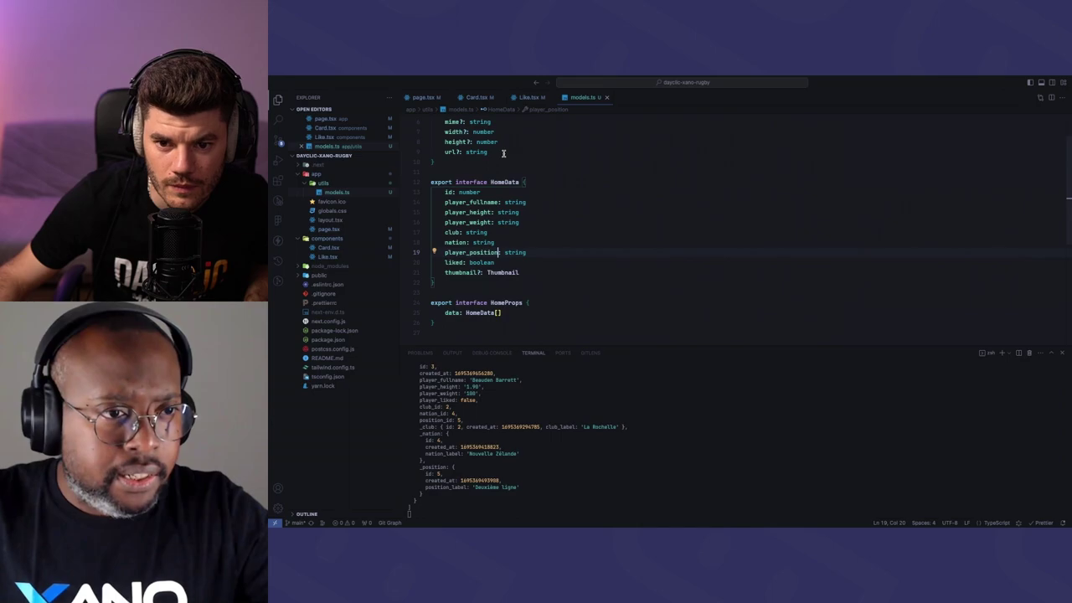
In Card.tsx, re-enter player_position as the info field in the span below the player's full name
{"action": "left_click", "coordinate": [476, 98]}
{"action": "left_click", "coordinate": [590, 224]}
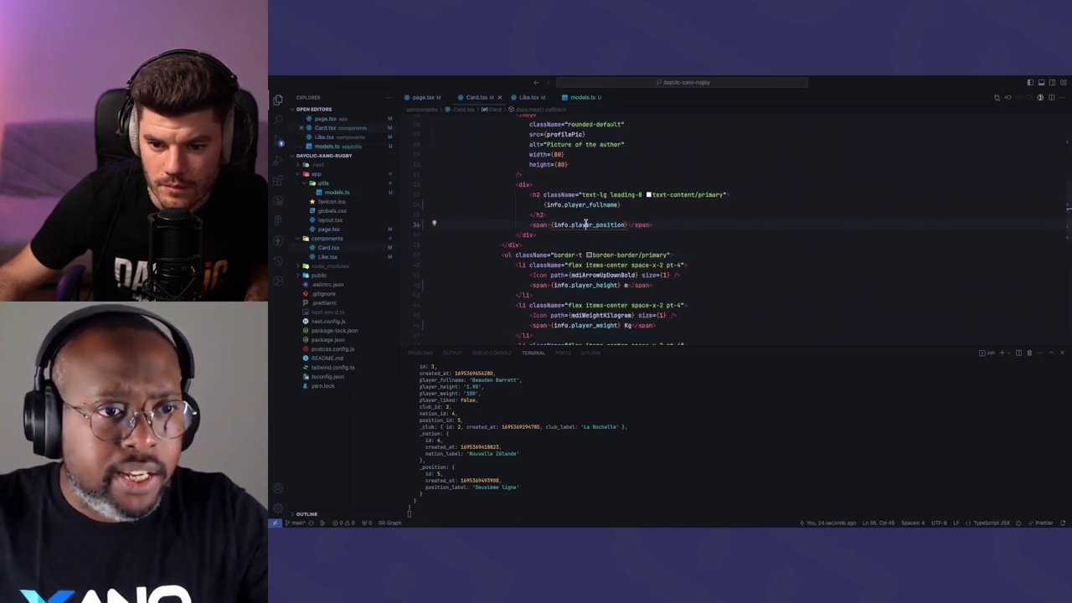
{"action": "double_click", "coordinate": [589, 225]}
{"action": "type", "text": "play"}
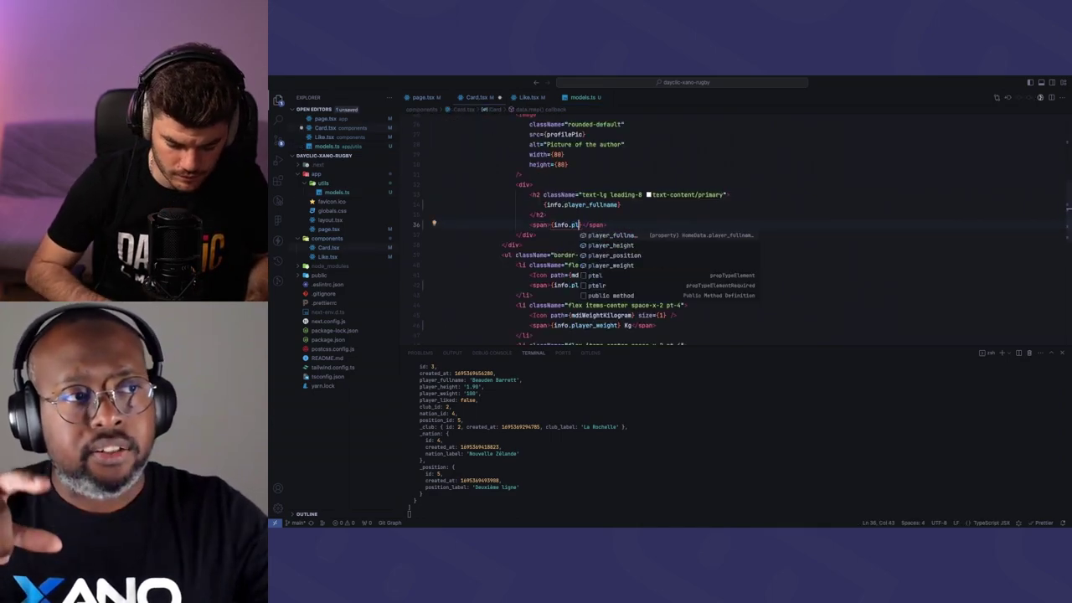
{"action": "left_click", "coordinate": [667, 255]}
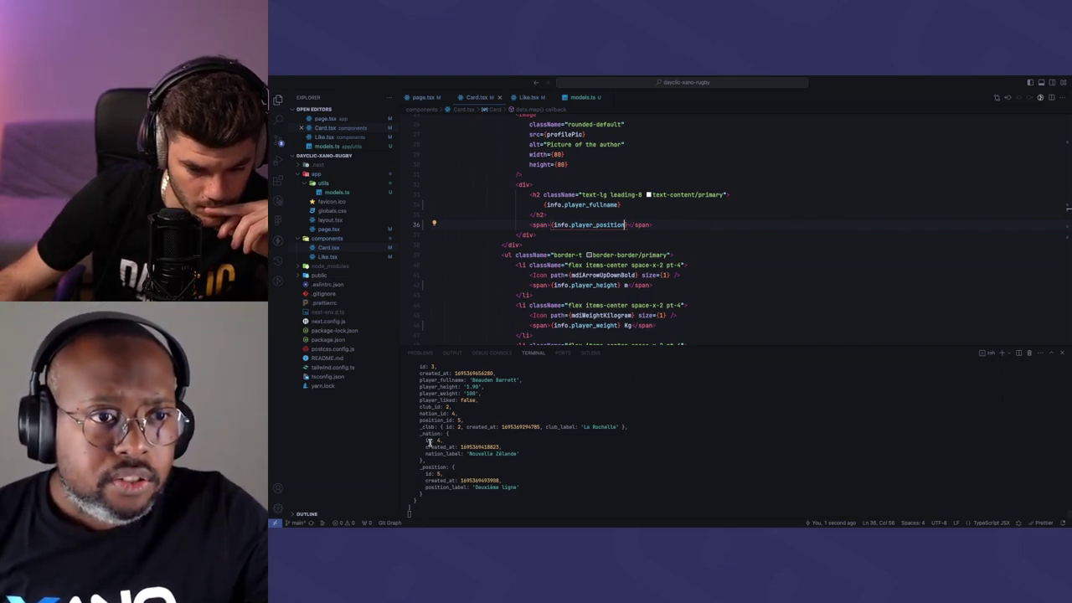
In models.ts, replace the HomeData property player_position with _position, set its type to object, and save
{"action": "double_click", "coordinate": [584, 226]}
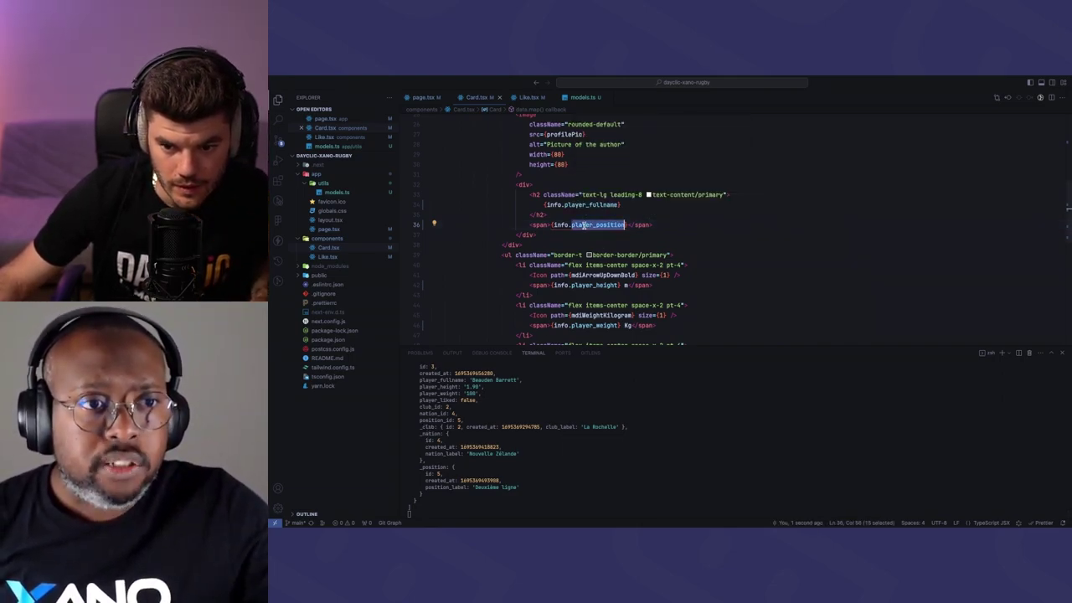
{"action": "left_click", "coordinate": [583, 97]}
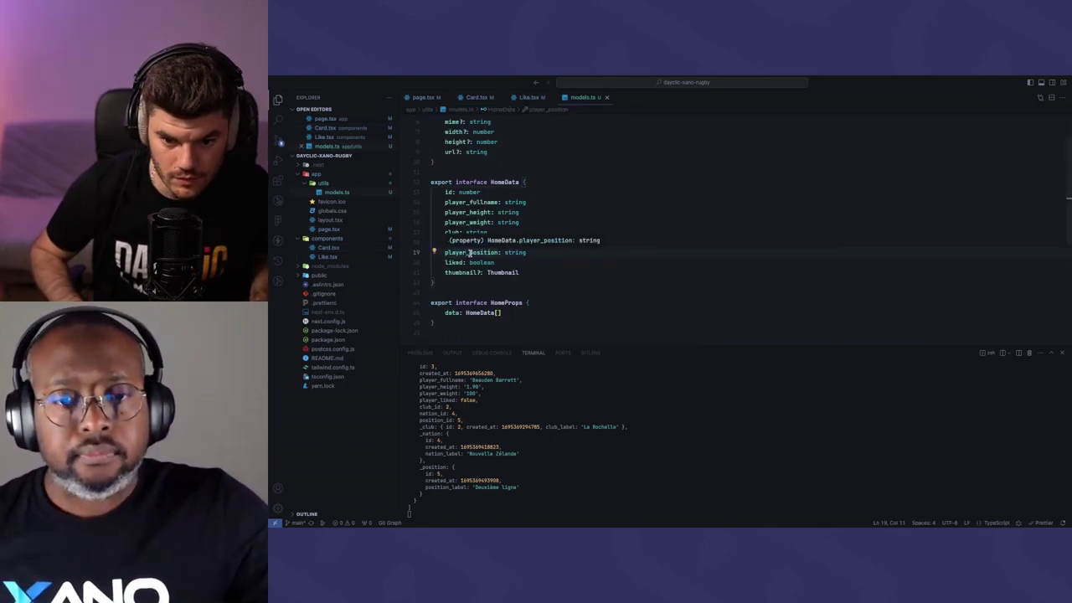
{"action": "left_click_drag", "start_coordinate": [467, 252], "coordinate": [445, 252]}
{"action": "key", "text": "BackSpace"}
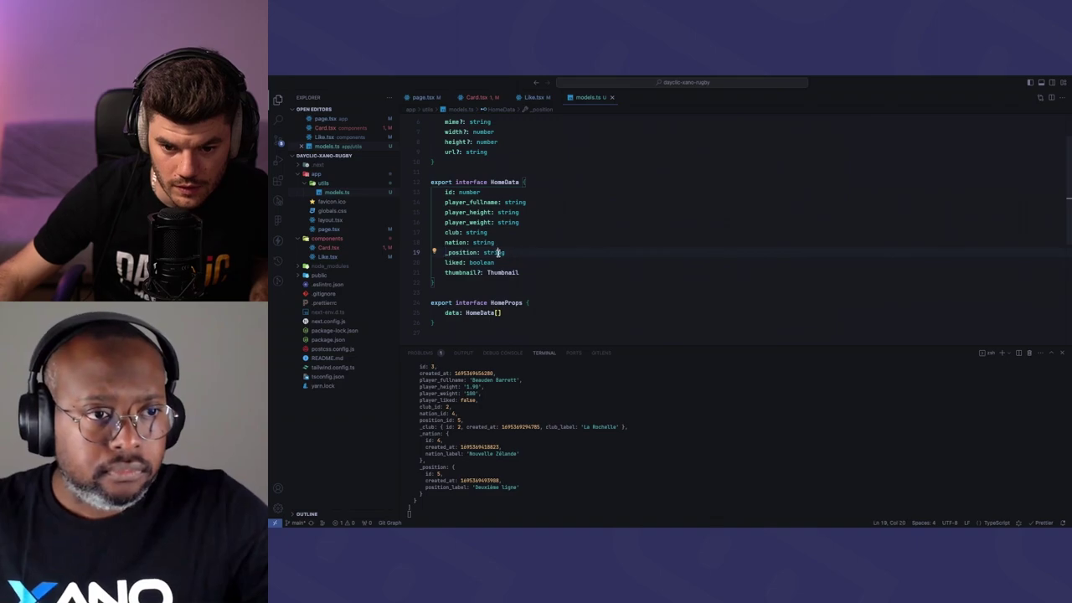
{"action": "double_click", "coordinate": [497, 252]}
{"action": "type", "text": "object"}
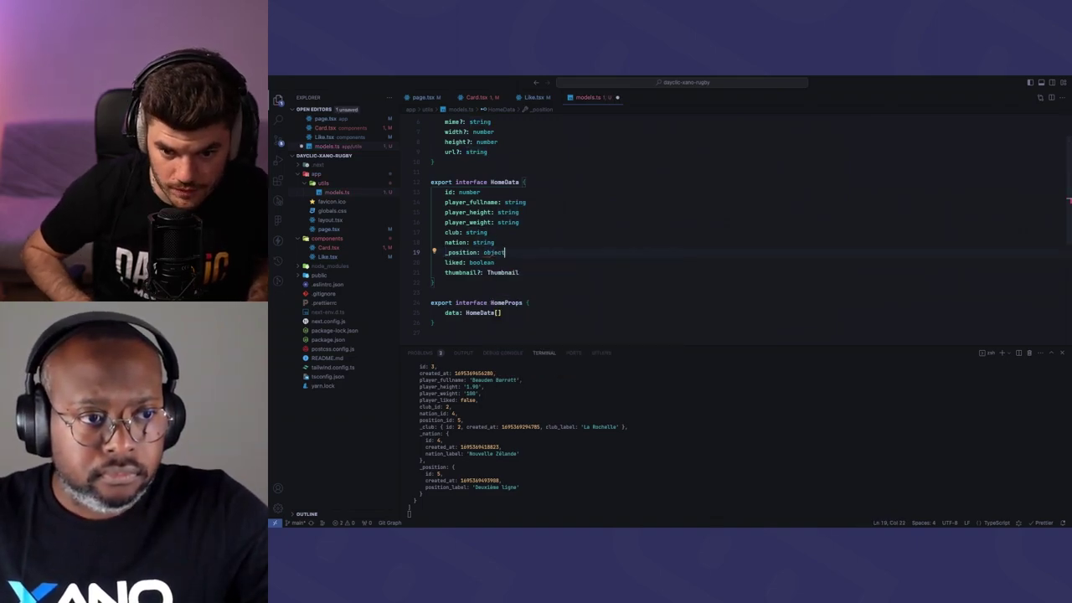
{"action": "key", "text": "ctrl+s"}
In Card.tsx, replace info.player_position with info._position.position_lanbel in the span below the full name, and save
{"action": "key", "text": "ctrl+Tab"}
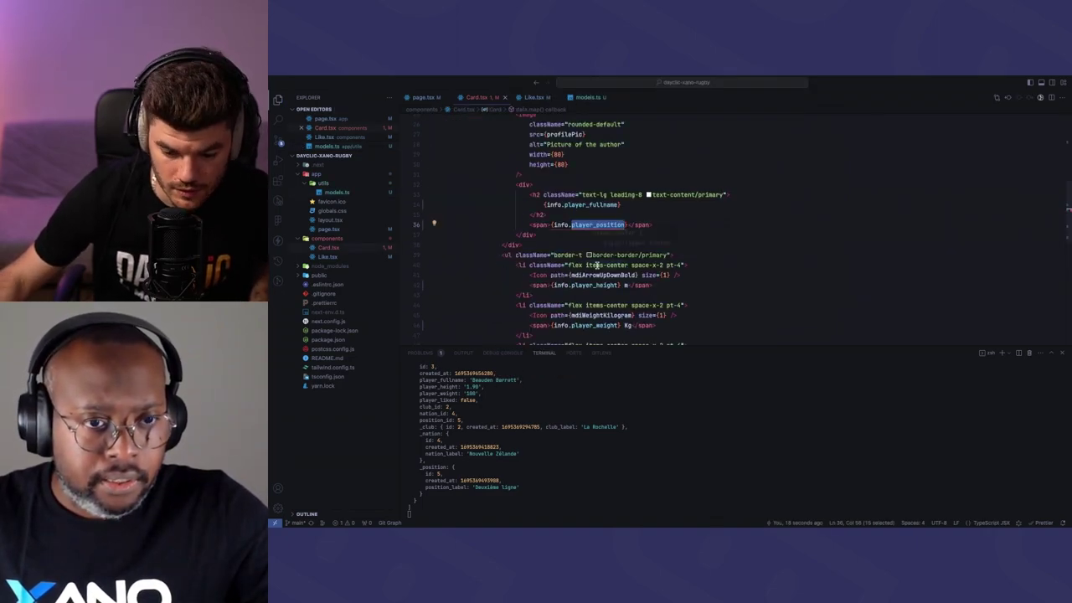
{"action": "type", "text": "_p"}
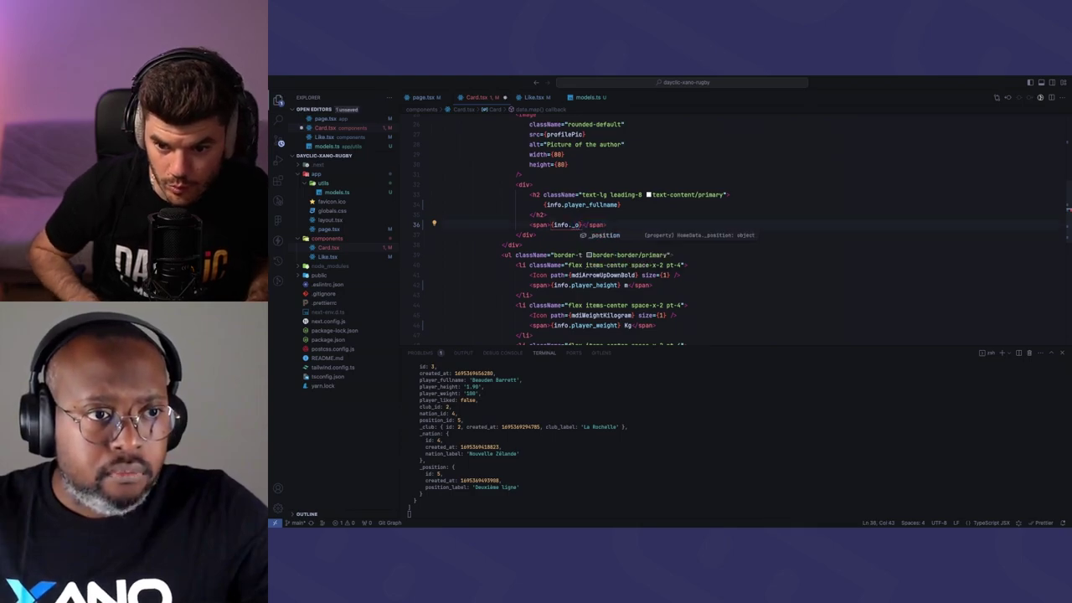
{"action": "key", "text": "Tab"}
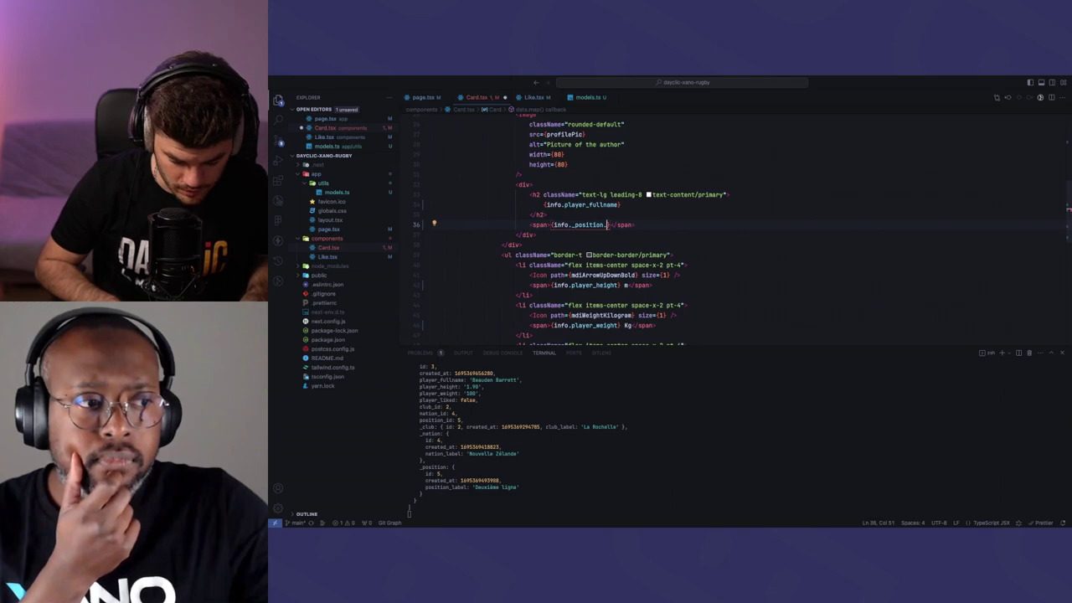
{"action": "type", "text": "pos"}
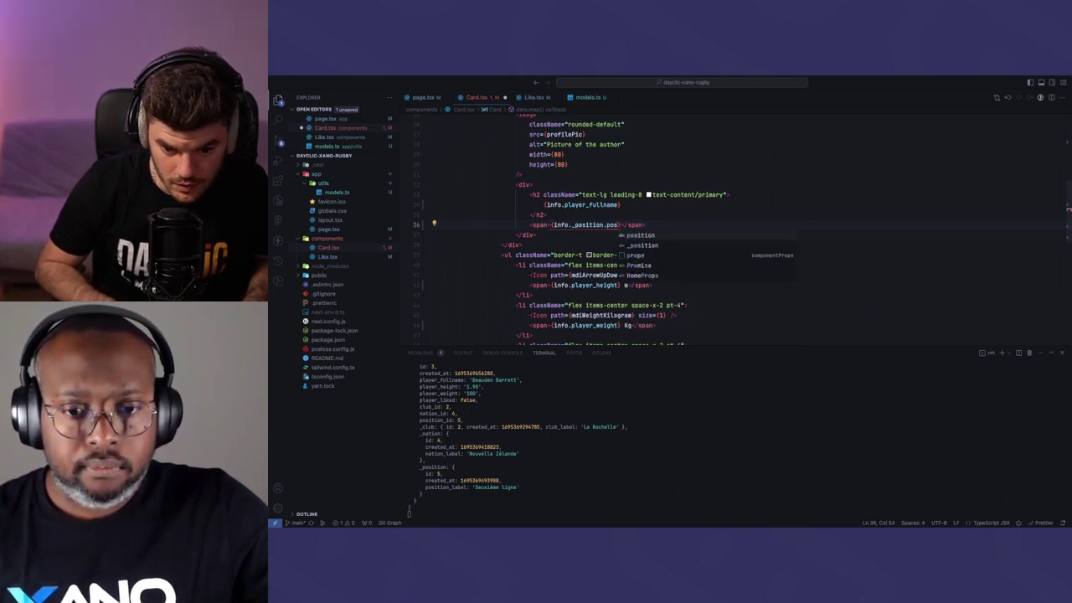
{"action": "key", "text": "Tab"}
{"action": "type", "text": "_label"}
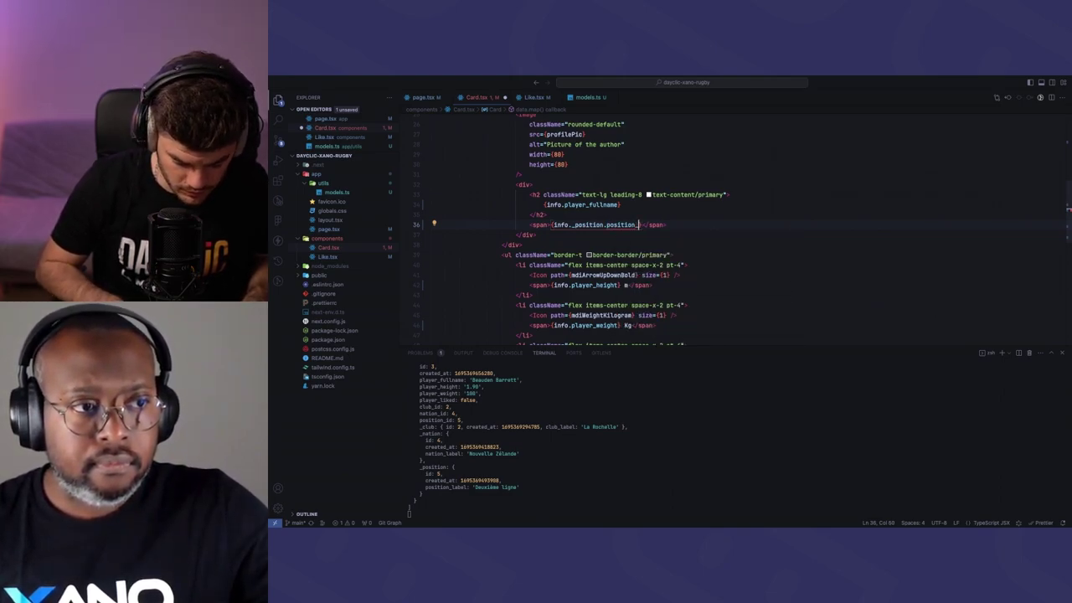
{"action": "key", "text": "ctrl+s"}
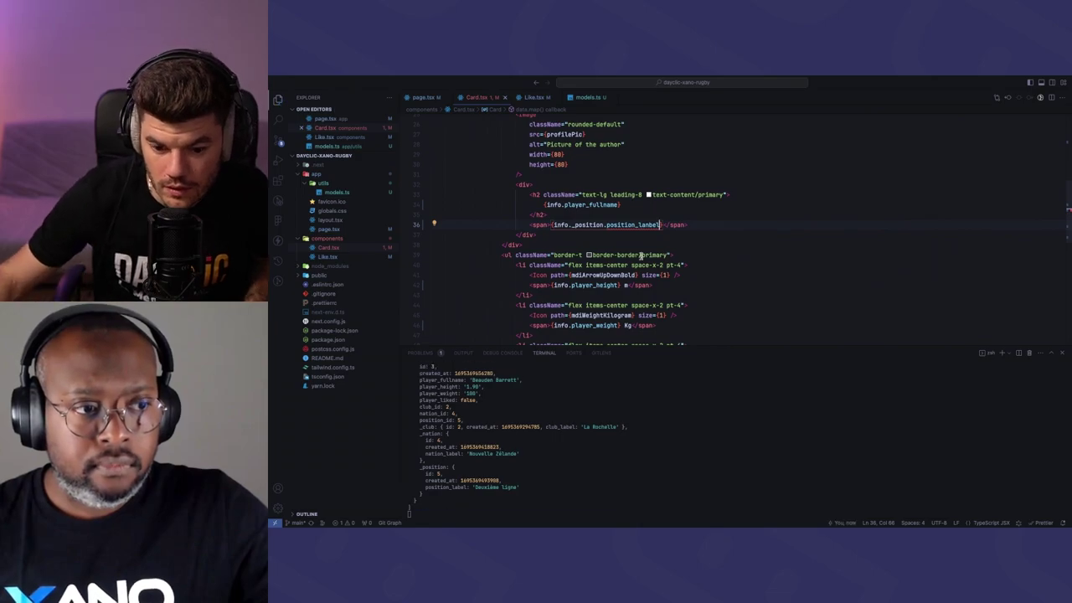
Reload the player cards in Brave, check the position line, and return to the _position expression in Card.tsx
{"action": "key", "text": "ctrl+Up"}
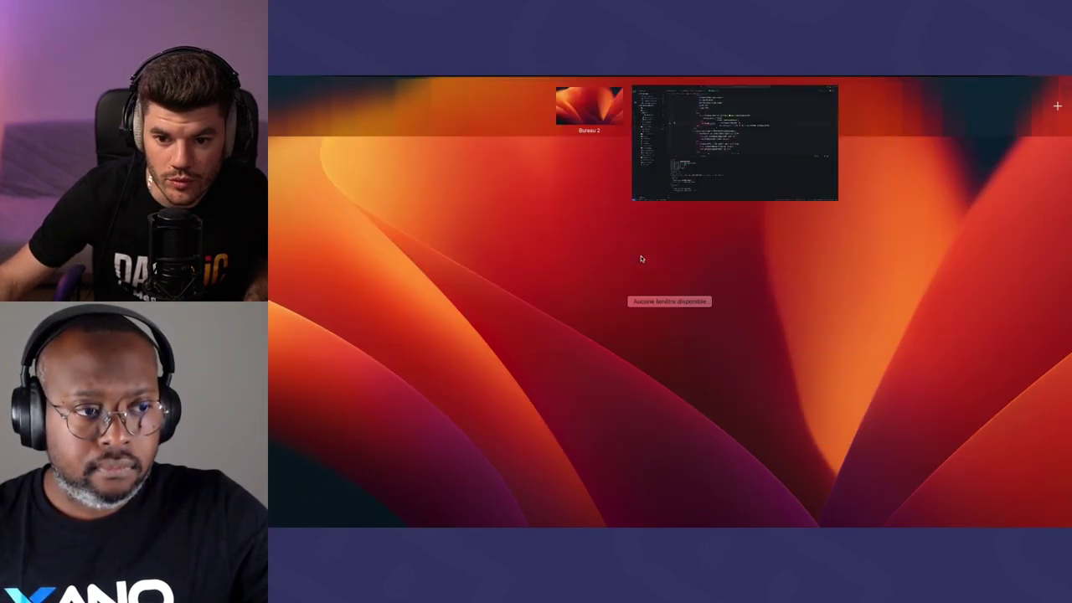
{"action": "key", "text": "ctrl+Right"}
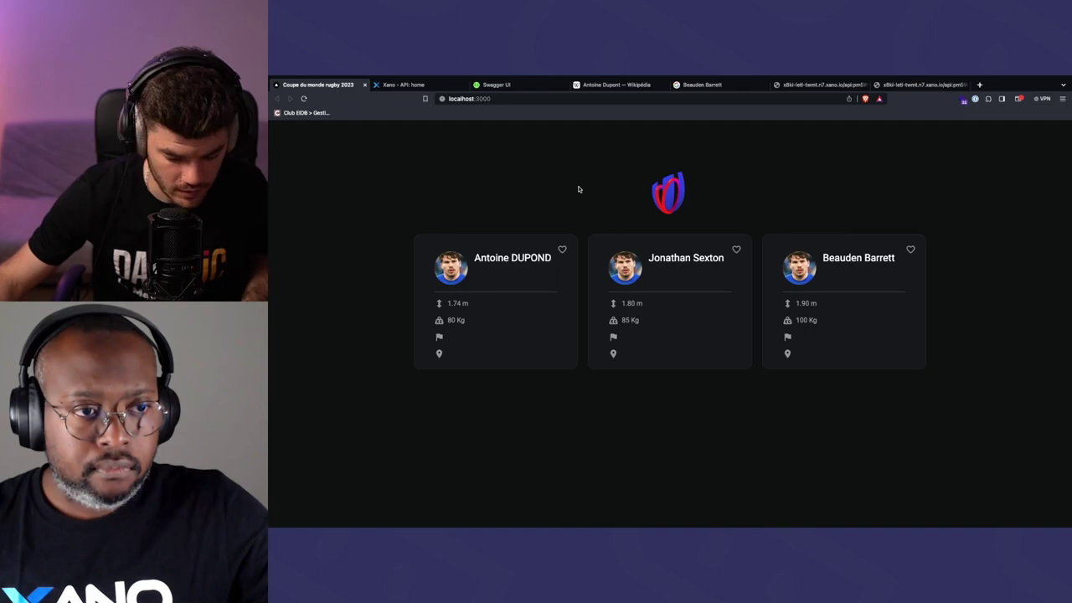
{"action": "key", "text": "super+r"}
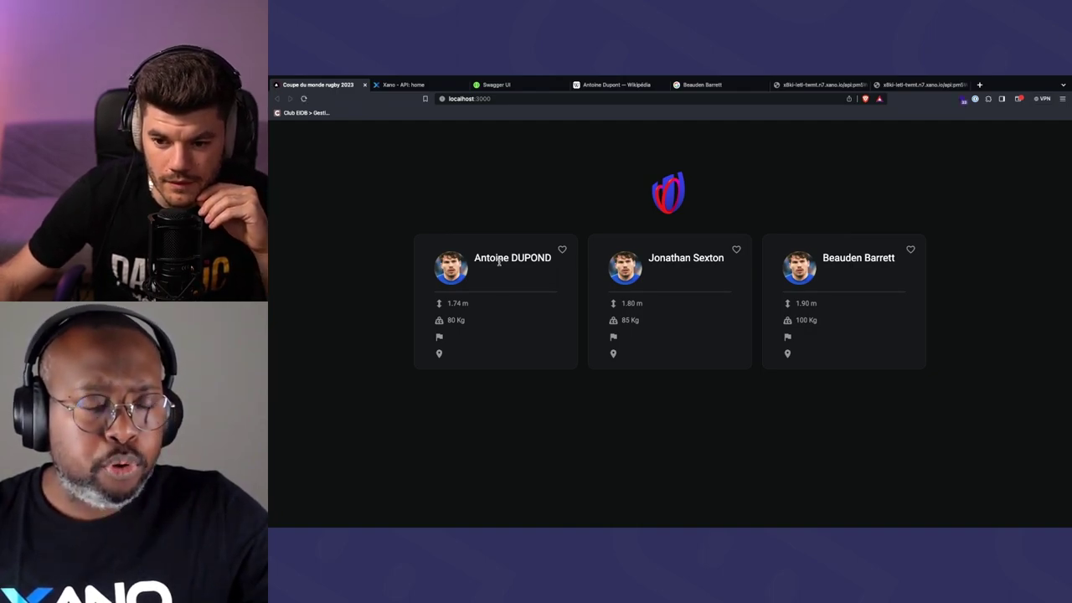
{"action": "key", "text": "super+Tab"}
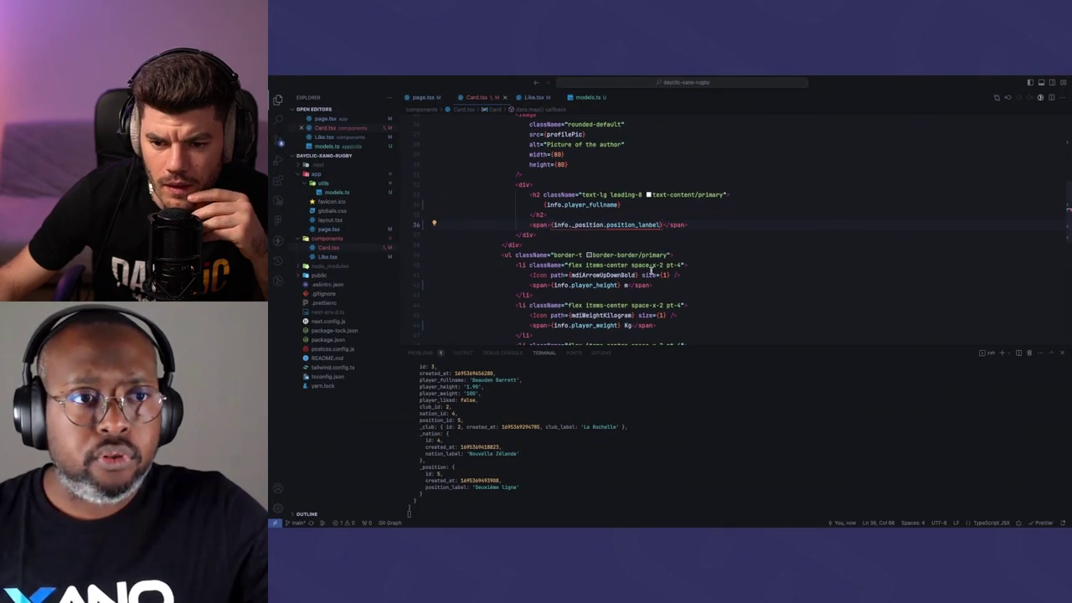
{"action": "left_click", "coordinate": [571, 237]}
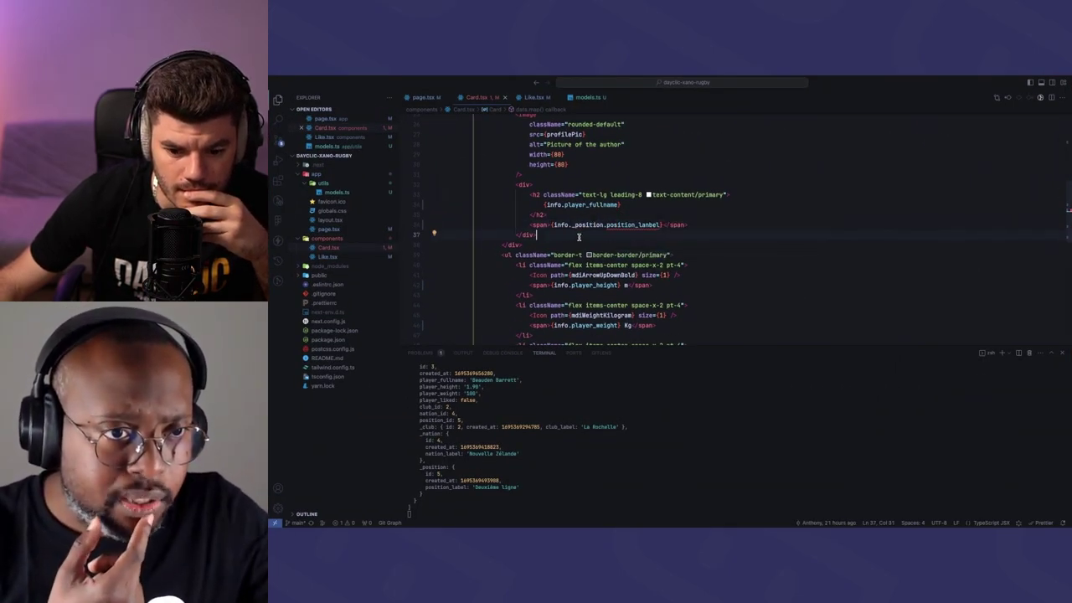
{"action": "left_click", "coordinate": [649, 225]}
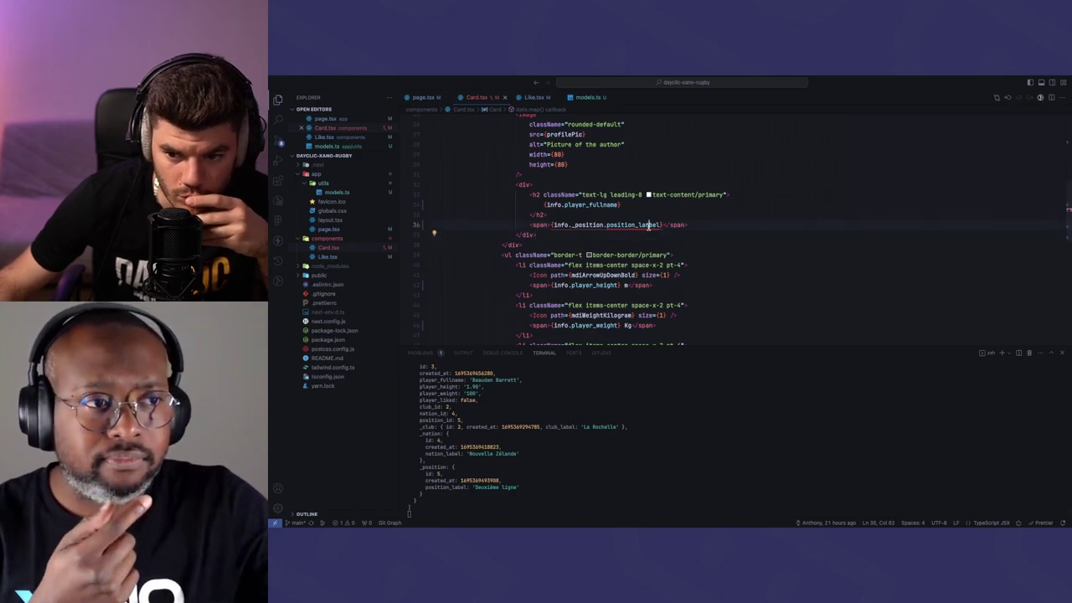
In Card.tsx, correct the position expression to info._position.position_label, save, and check the position line on the player cards in Brave
{"action": "key", "text": "BackSpace"}
{"action": "key", "text": "ctrl+Up"}
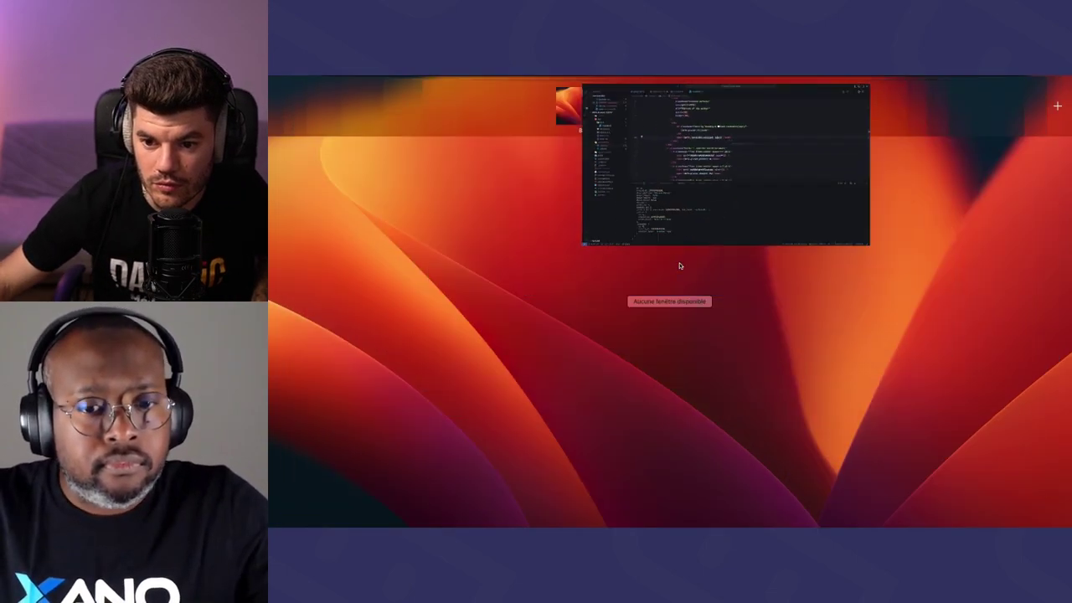
{"action": "left_click", "coordinate": [697, 113]}
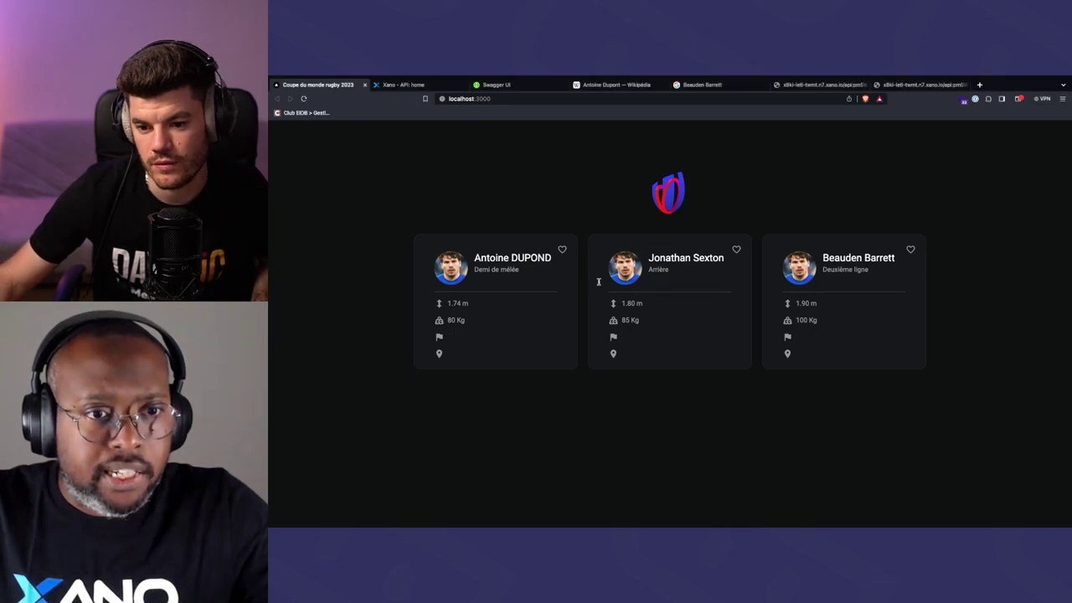
{"action": "left_click_drag", "start_coordinate": [478, 270], "coordinate": [527, 274]}
{"action": "left_click", "coordinate": [530, 277]}
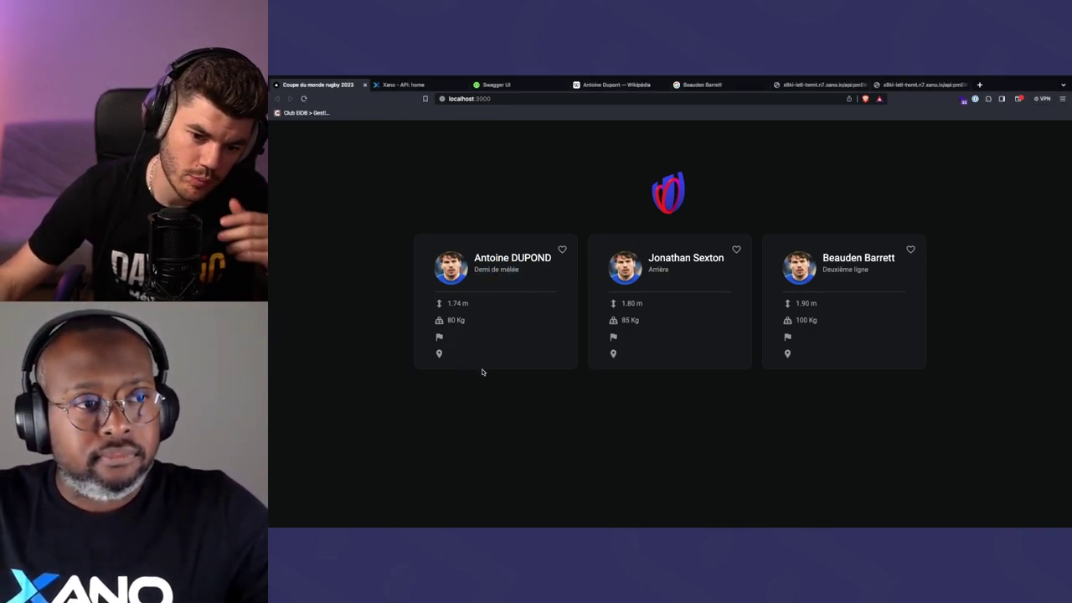
{"action": "key", "text": "ctrl+Right"}
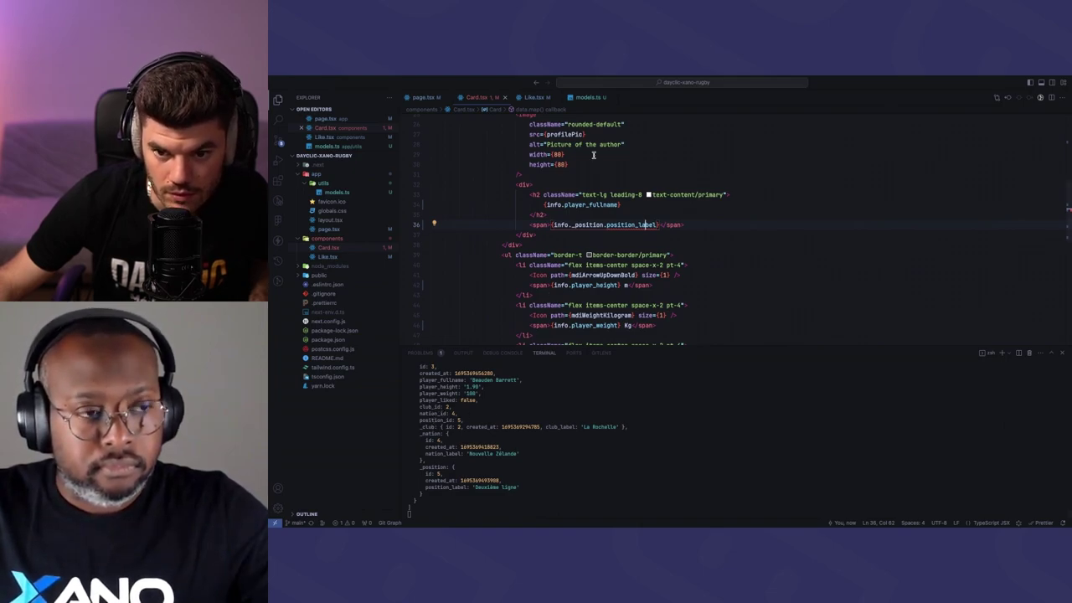
In models.ts, rename the HomeData properties club and nation to _club and _nation, set both types to object, and save
{"action": "left_click", "coordinate": [586, 101]}
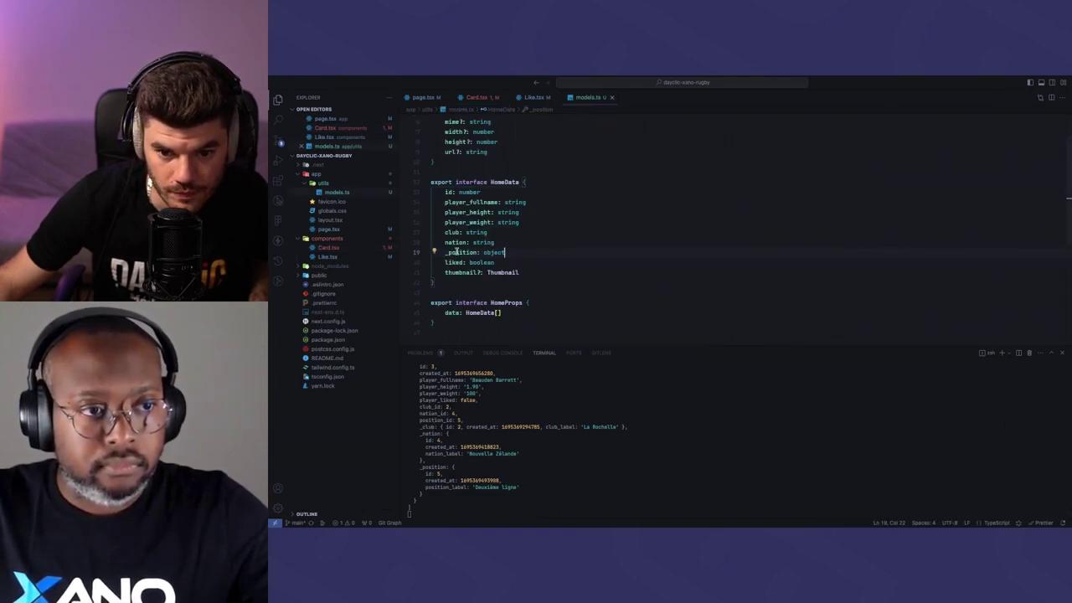
{"action": "left_click", "coordinate": [439, 242]}
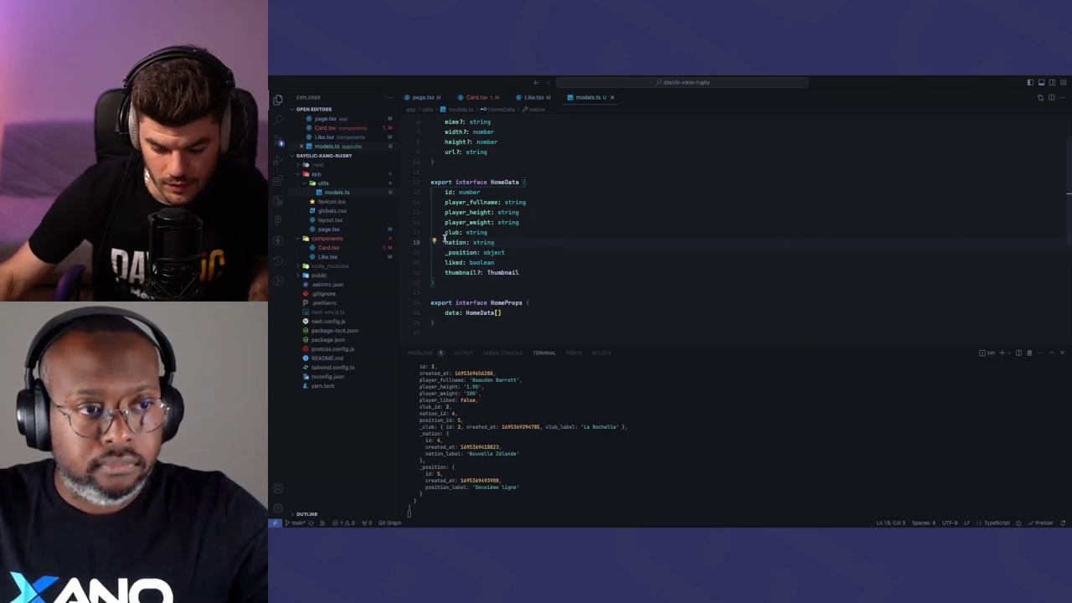
{"action": "type", "text": "_"}
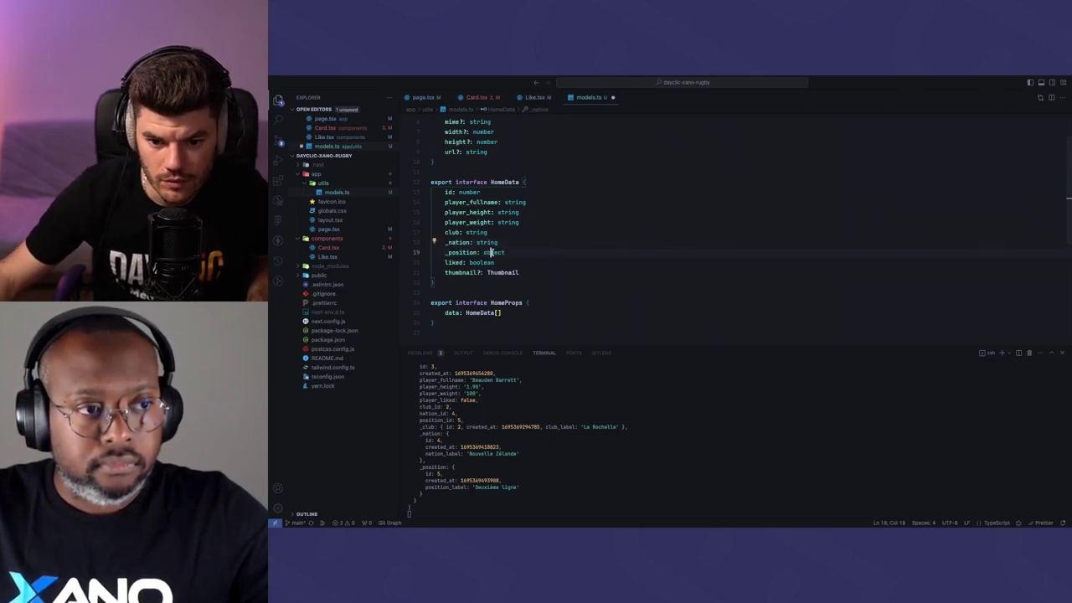
{"action": "double_click", "coordinate": [492, 252]}
{"action": "key", "text": "ctrl+c"}
{"action": "double_click", "coordinate": [486, 242]}
{"action": "key", "text": "ctrl+v"}
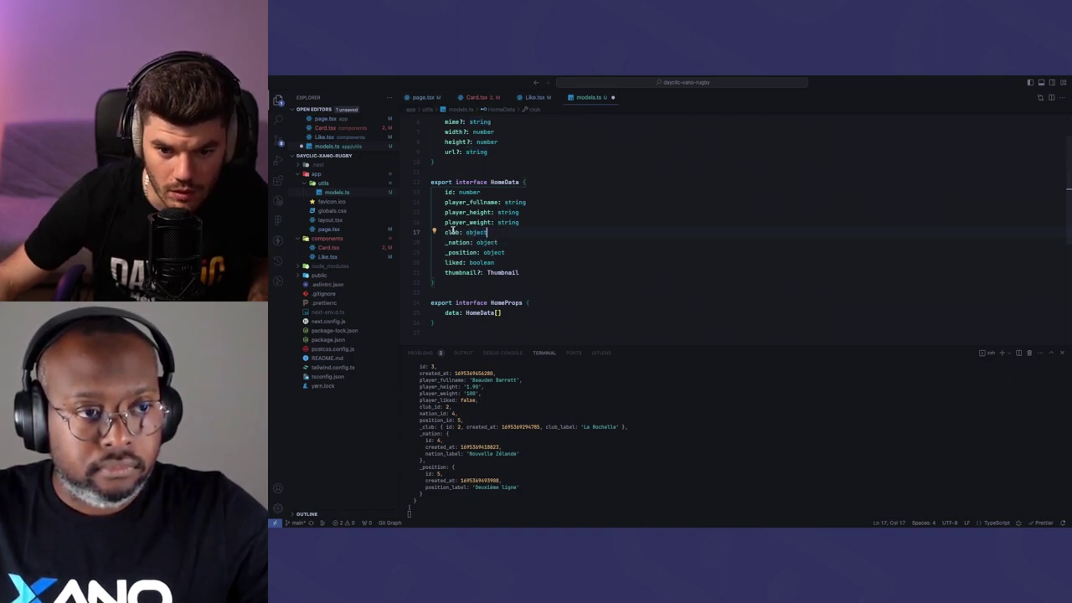
{"action": "type", "text": "_"}
{"action": "key", "text": "ctrl+s"}
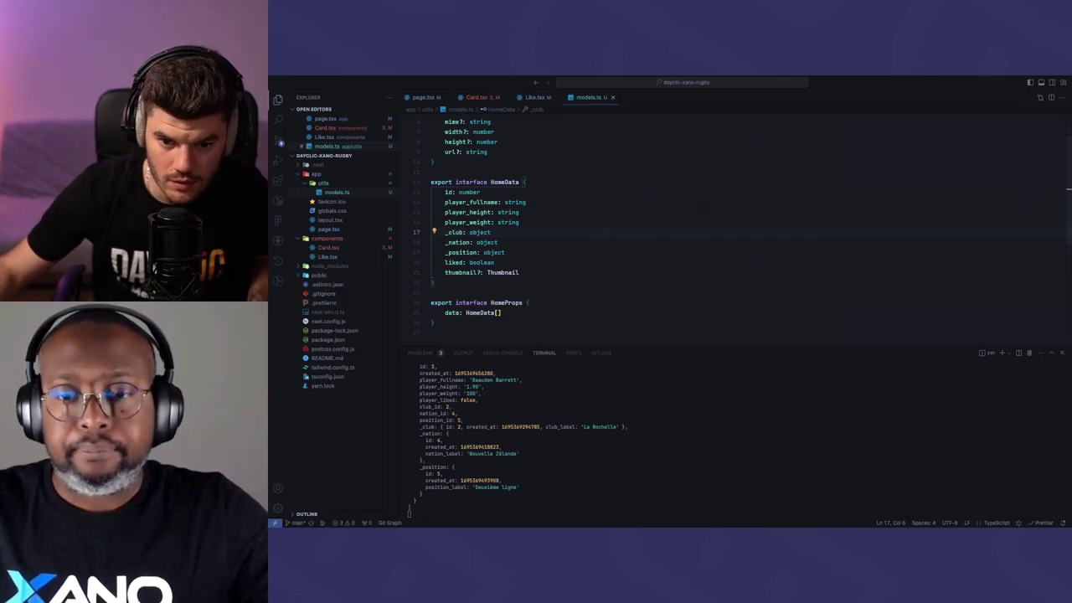
In Card.tsx, replace info.club with info._club.club_label in the span below the flag icon, matching the field name logged in the terminal
{"action": "double_click", "coordinate": [457, 242]}
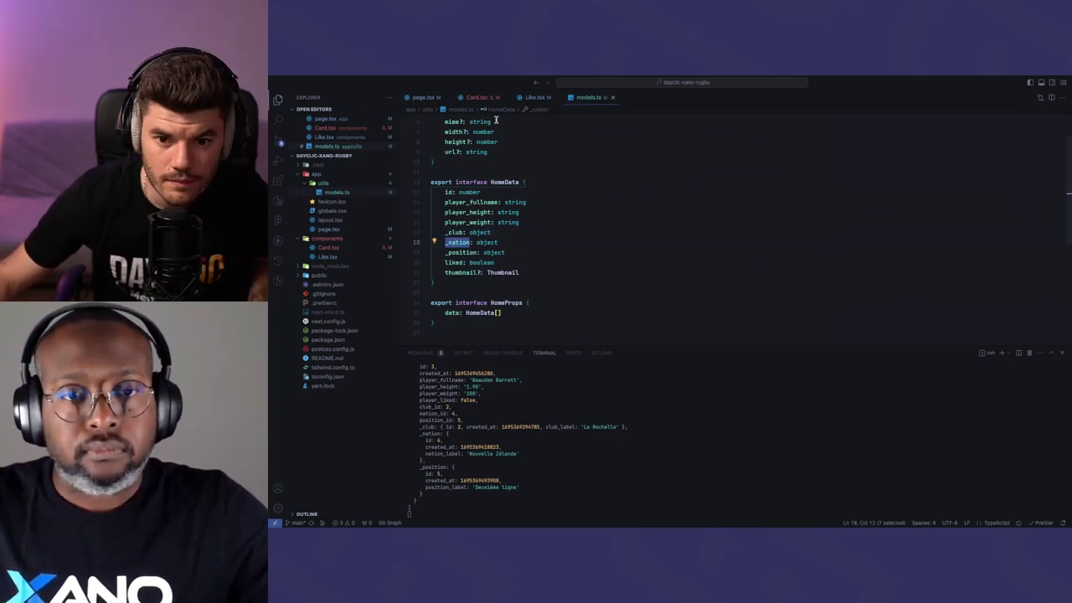
{"action": "left_click", "coordinate": [479, 98]}
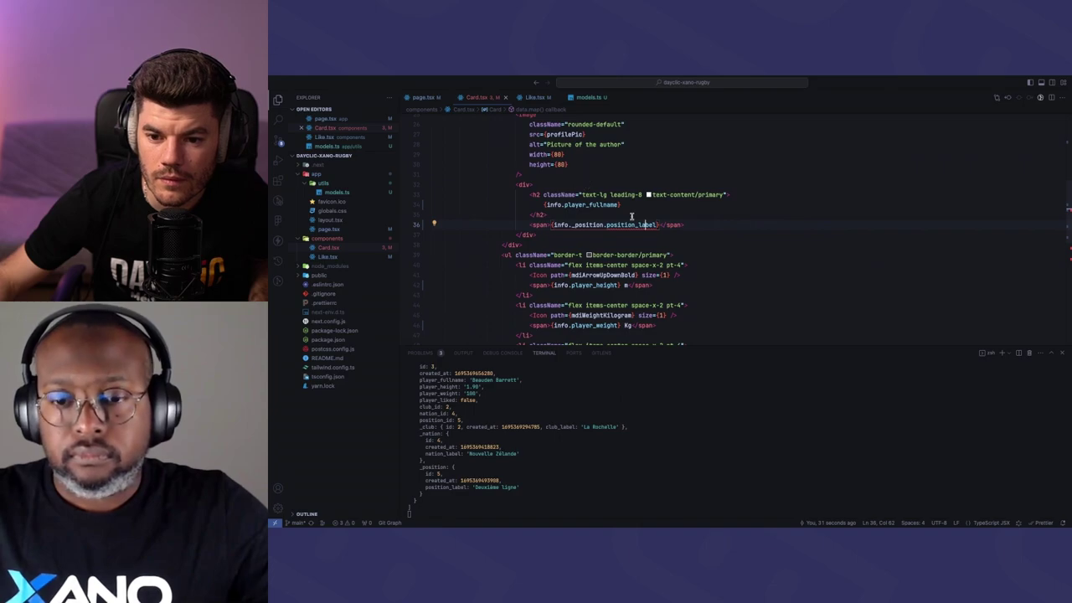
{"action": "scroll", "coordinate": [632, 216], "scroll_direction": "down", "scroll_amount": 5}
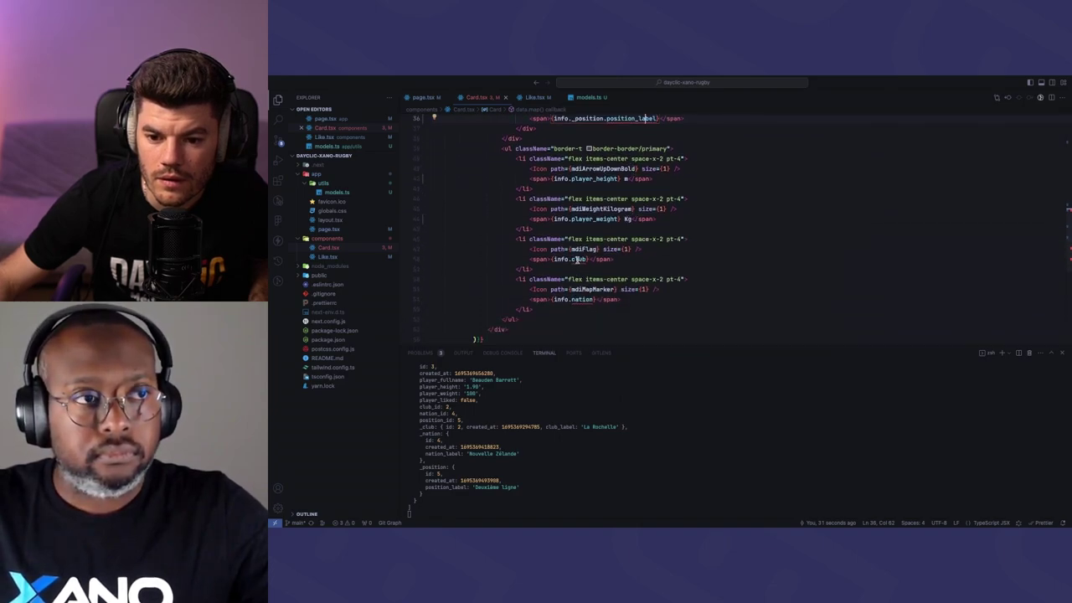
{"action": "double_click", "coordinate": [577, 260]}
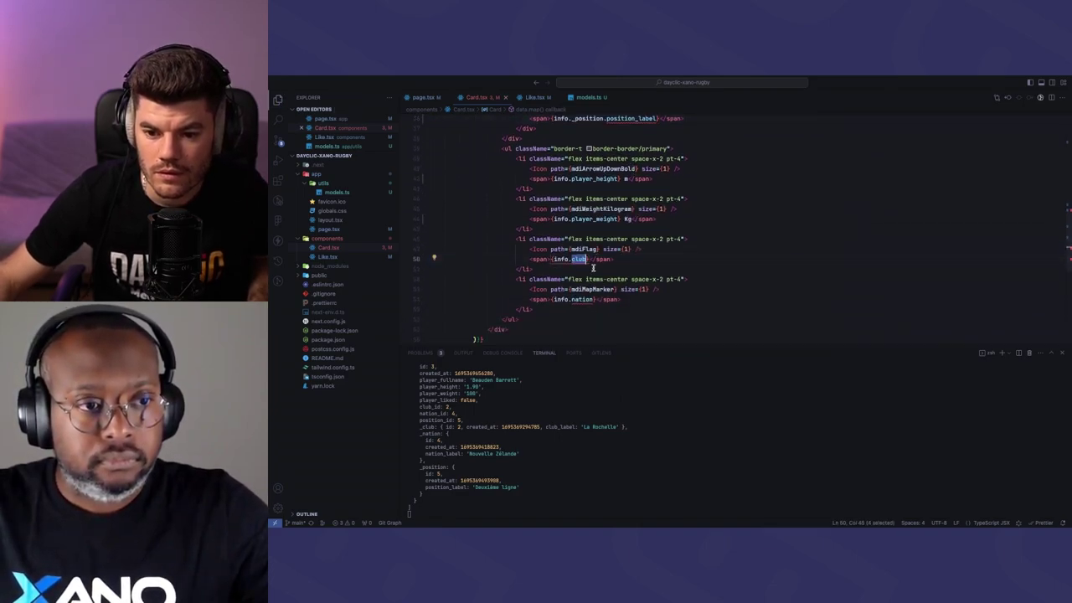
{"action": "type", "text": "_c"}
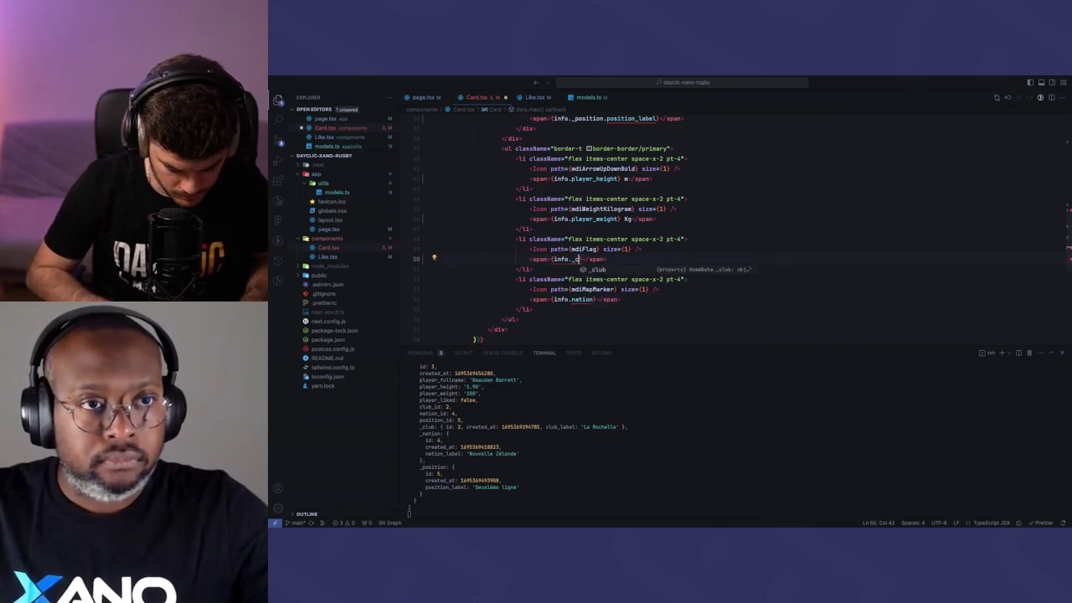
{"action": "type", "text": "lub."}
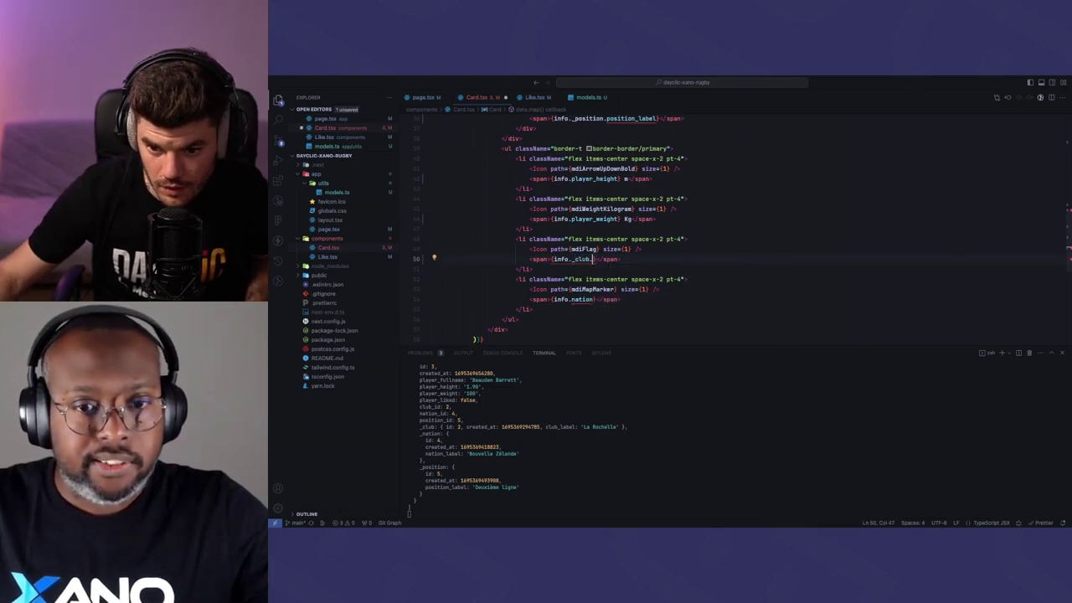
{"action": "key", "text": "super+Tab"}
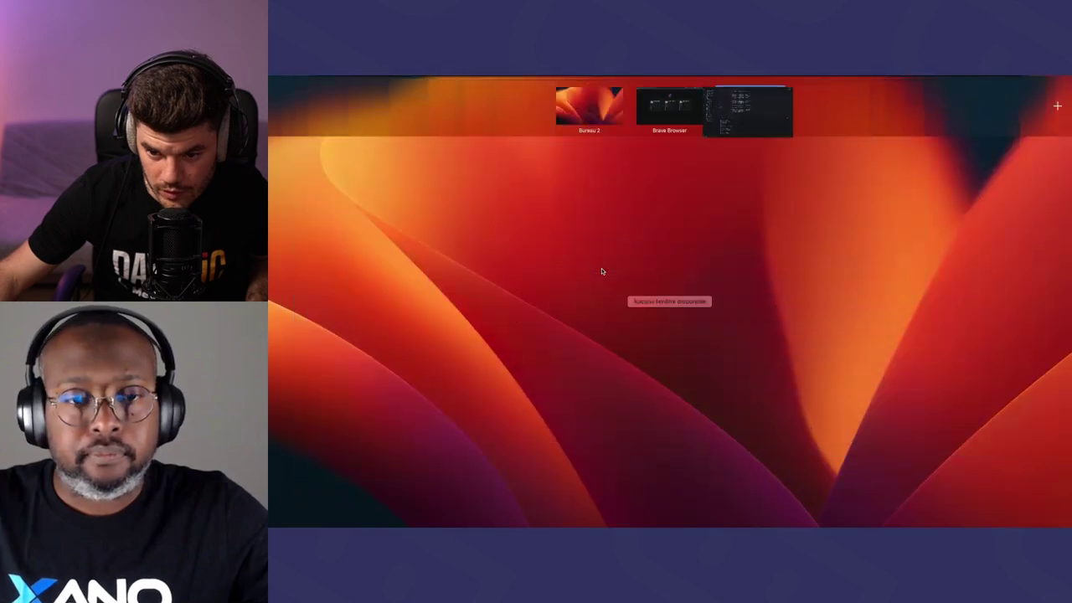
{"action": "key", "text": "super+Tab"}
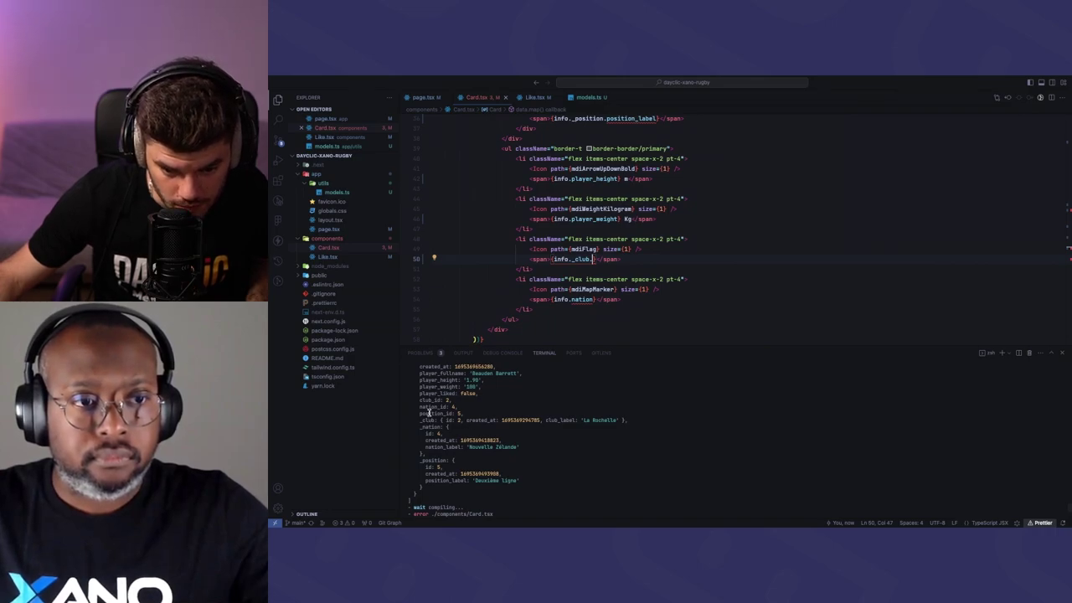
{"action": "scroll", "coordinate": [428, 405], "scroll_direction": "up", "scroll_amount": 1}
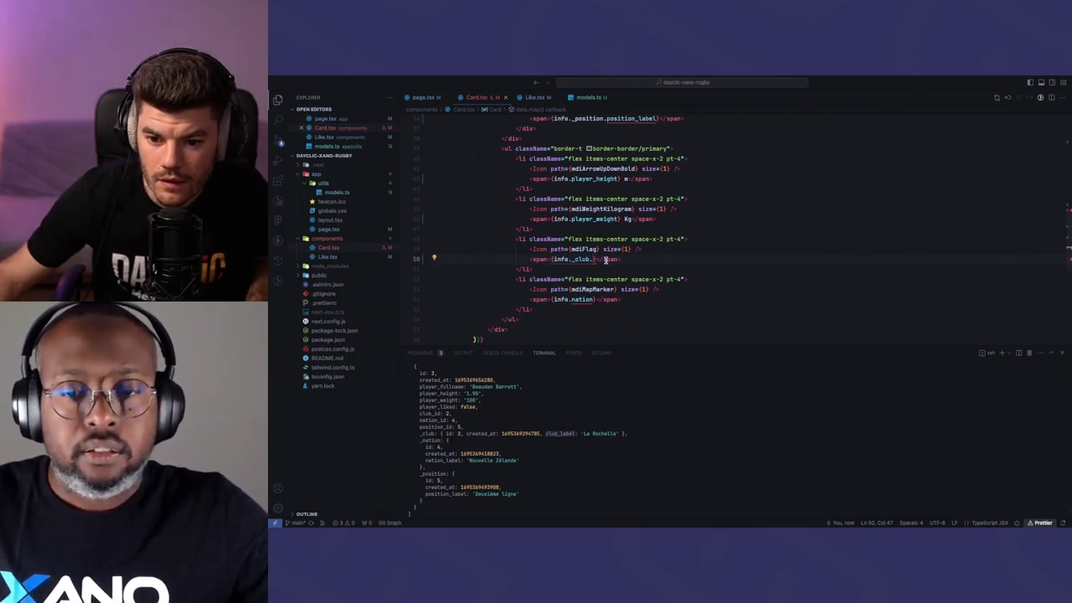
{"action": "type", "text": "club_label"}
In Card.tsx, replace info.nation with info._nation.nation_label in the span below the map marker icon, and save
{"action": "left_click", "coordinate": [572, 299]}
{"action": "type", "text": "_"}
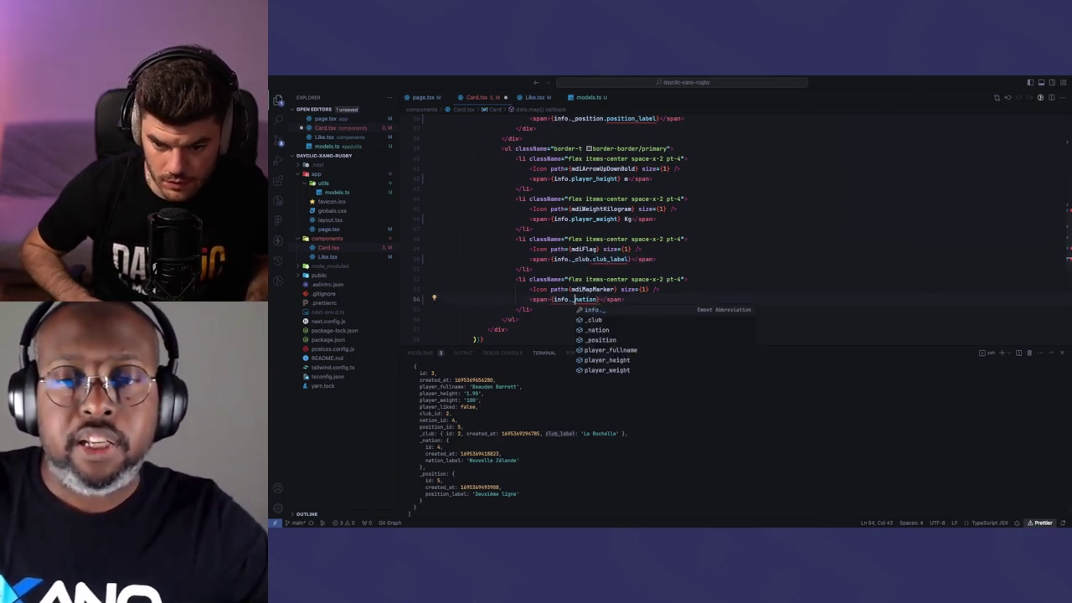
{"action": "left_click", "coordinate": [597, 299]}
{"action": "type", "text": ".club_label"}
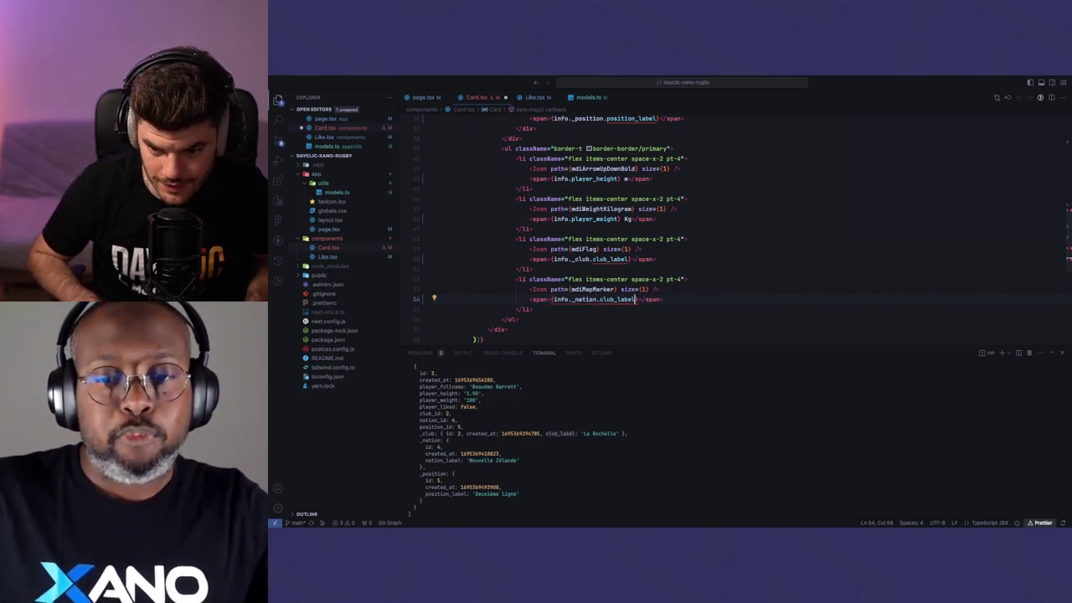
{"action": "key", "text": "shift+Left"}
{"action": "key", "text": "shift+Left"}
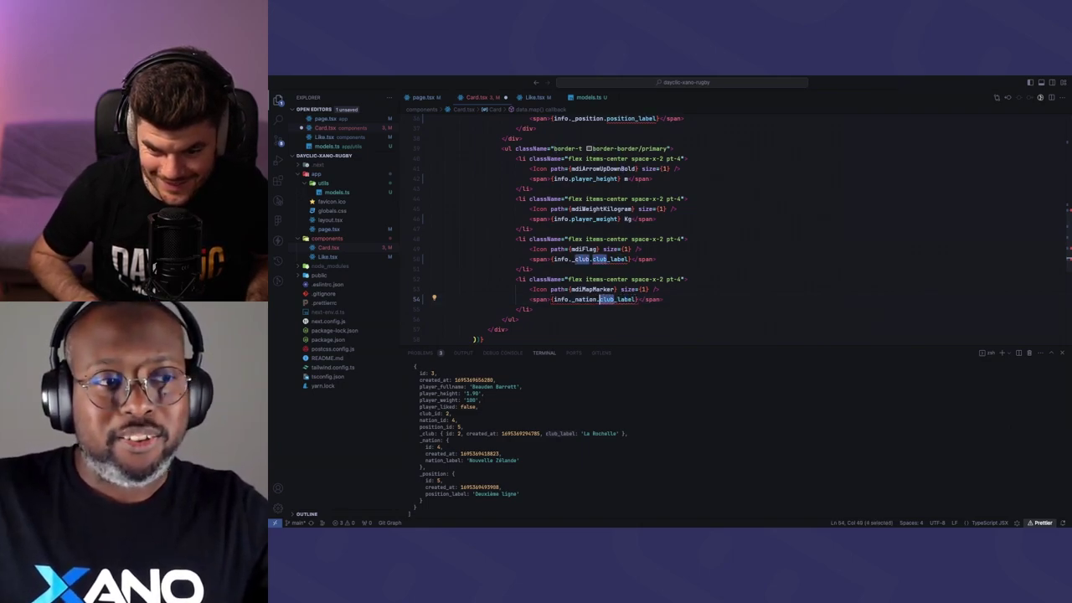
{"action": "type", "text": "nation"}
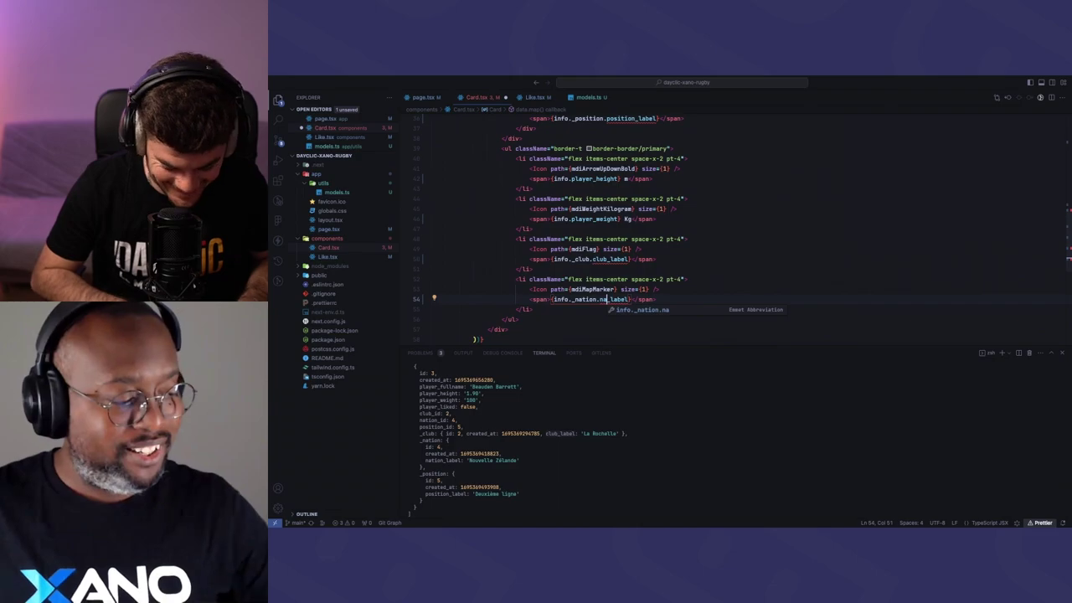
{"action": "key", "text": "super+z"}
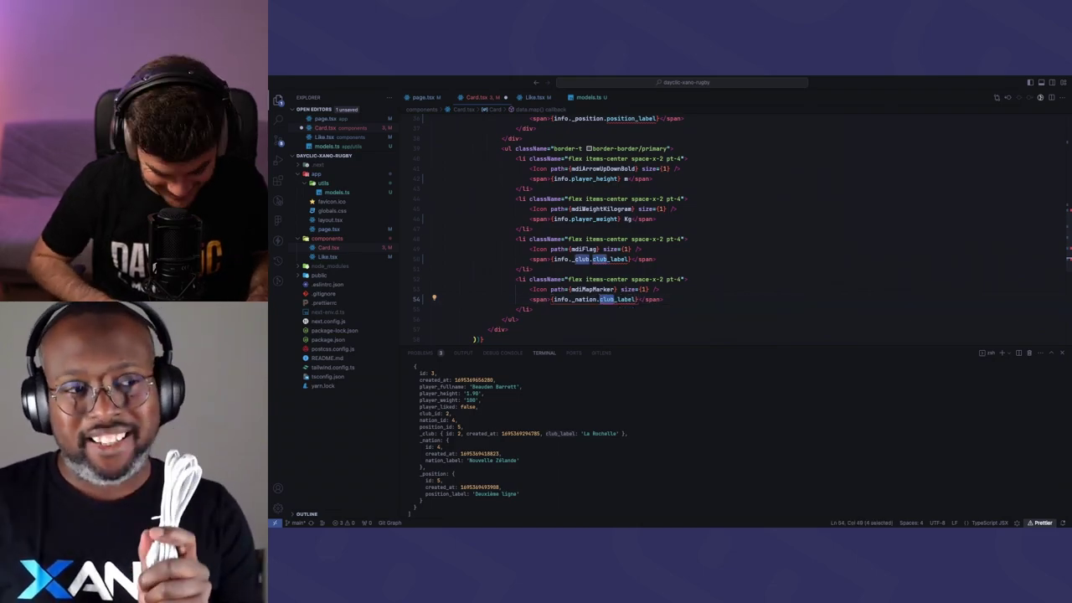
{"action": "type", "text": "nation"}
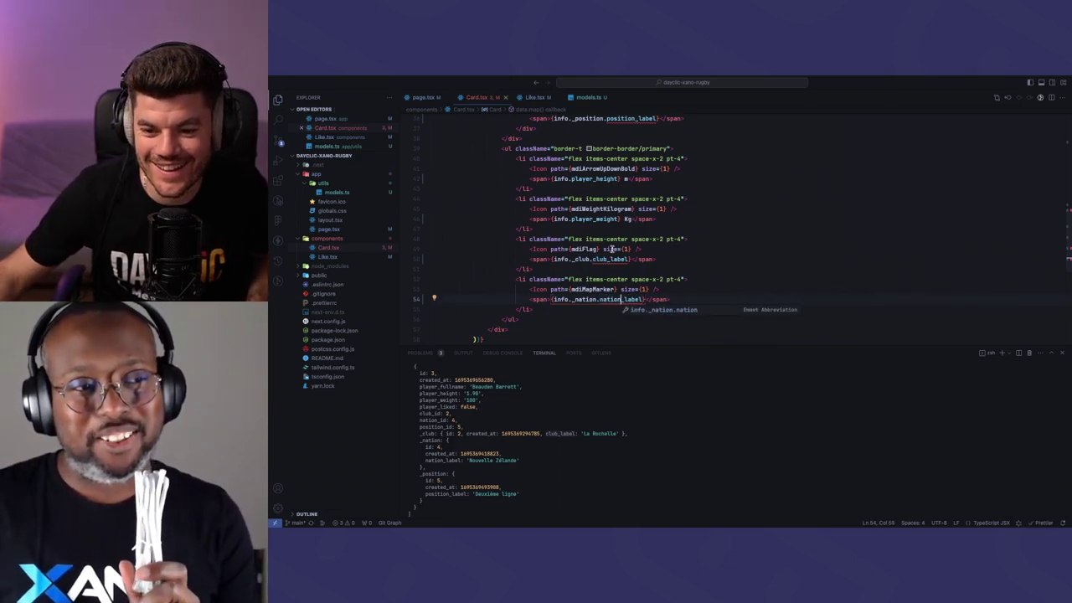
Switch to Brave and check the club and nation lines on the player cards
{"action": "key", "text": "ctrl+Up"}
{"action": "left_click", "coordinate": [662, 102]}
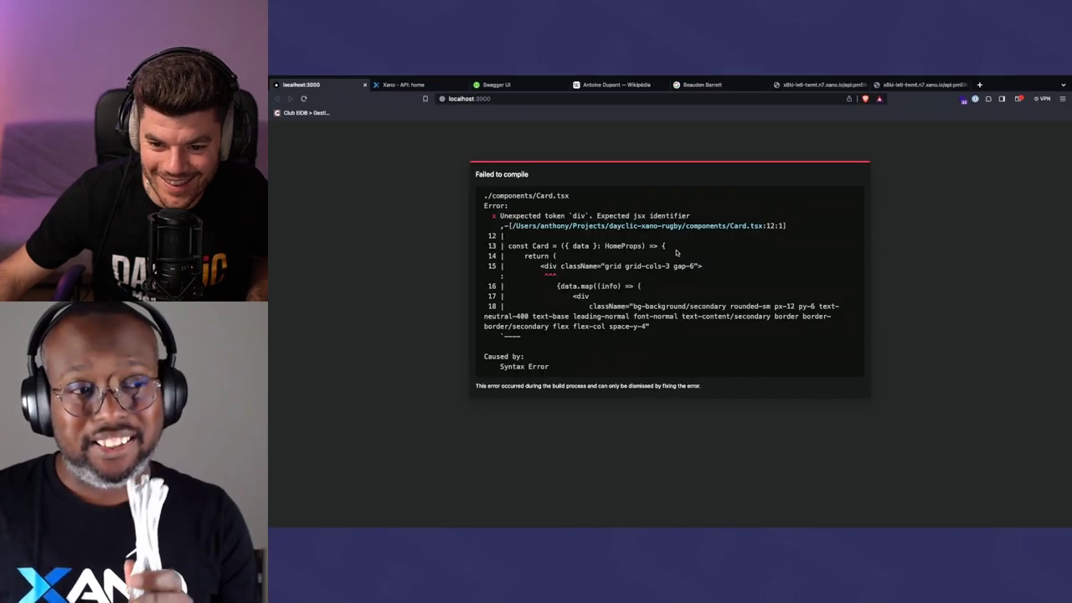
{"action": "key", "text": "ctrl+Up"}
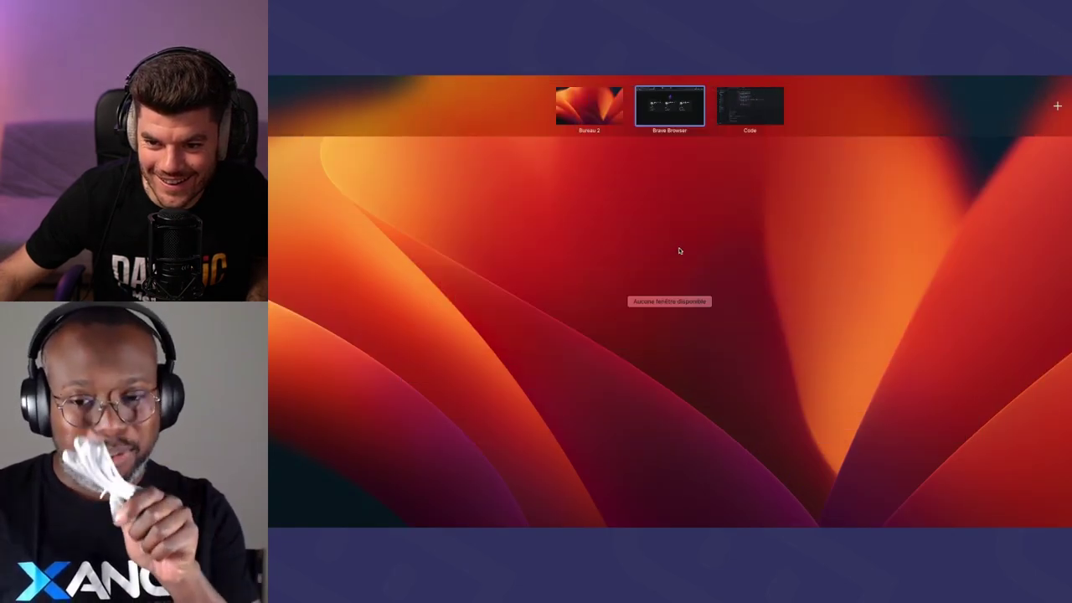
{"action": "left_click", "coordinate": [695, 117]}
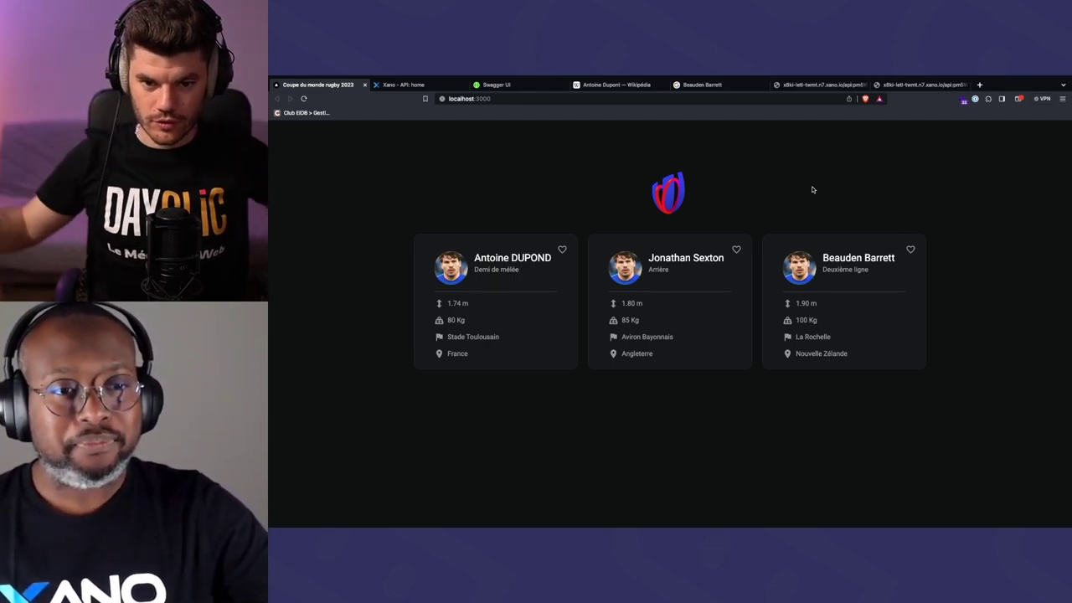
Open the player table in the Xano database, add a new record, and enter the player's full name
{"action": "left_click", "coordinate": [429, 87]}
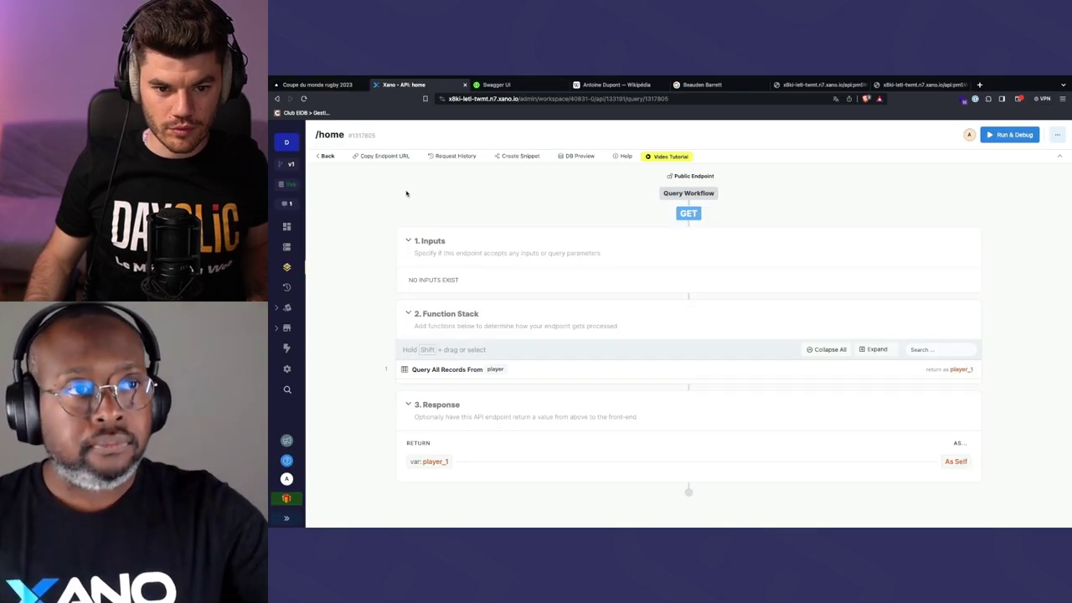
{"action": "left_click", "coordinate": [286, 246]}
{"action": "left_click", "coordinate": [796, 206]}
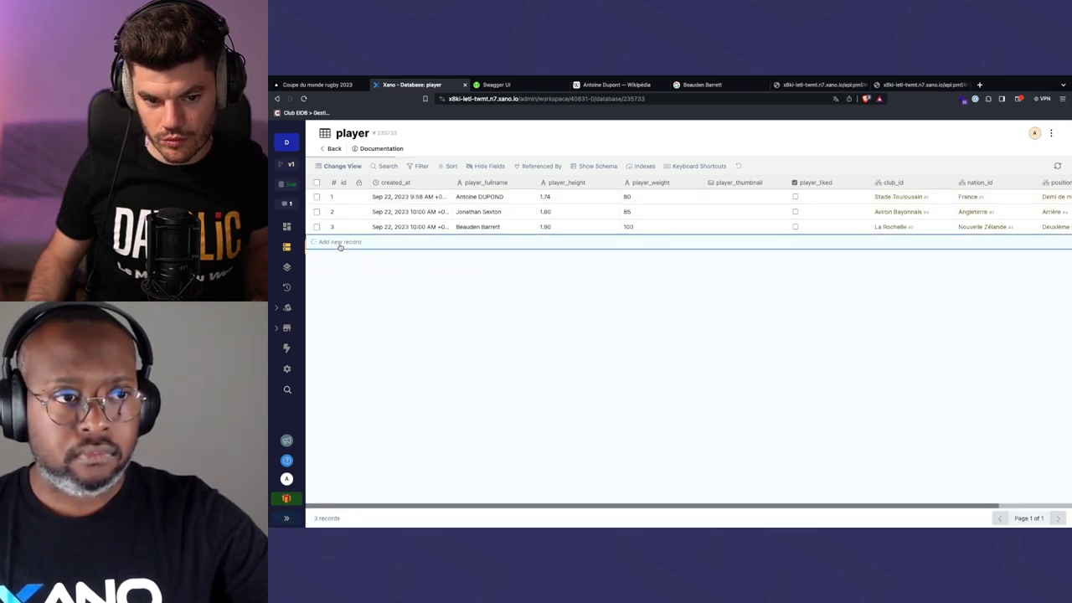
{"action": "left_click", "coordinate": [340, 243]}
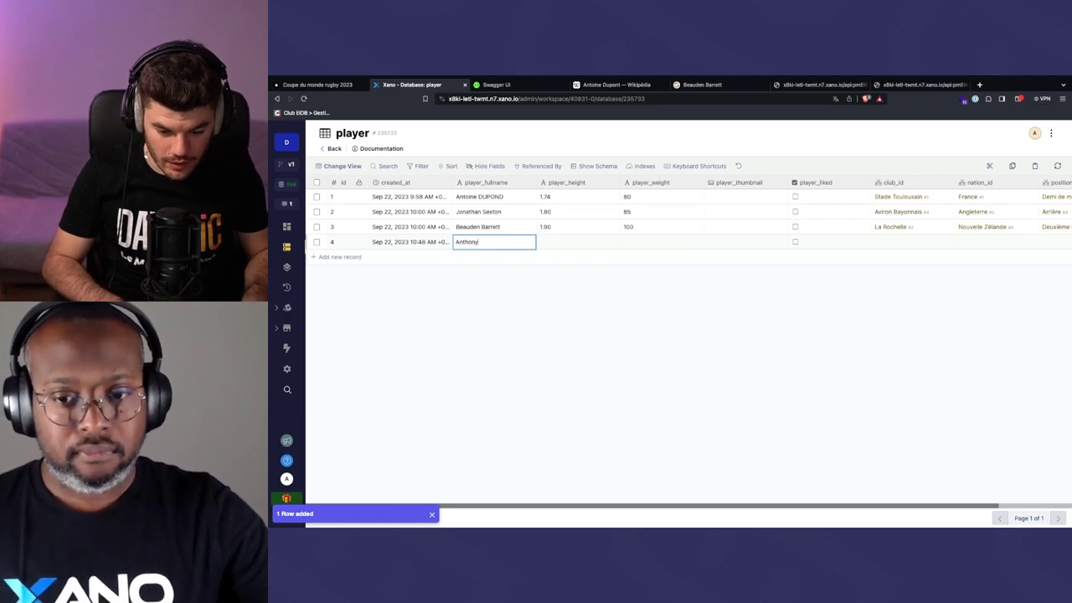
{"action": "type", "text": "Anthony"}
{"action": "key", "text": "BackSpace"}
{"action": "key", "text": "BackSpace"}
{"action": "type", "text": "Parle"}
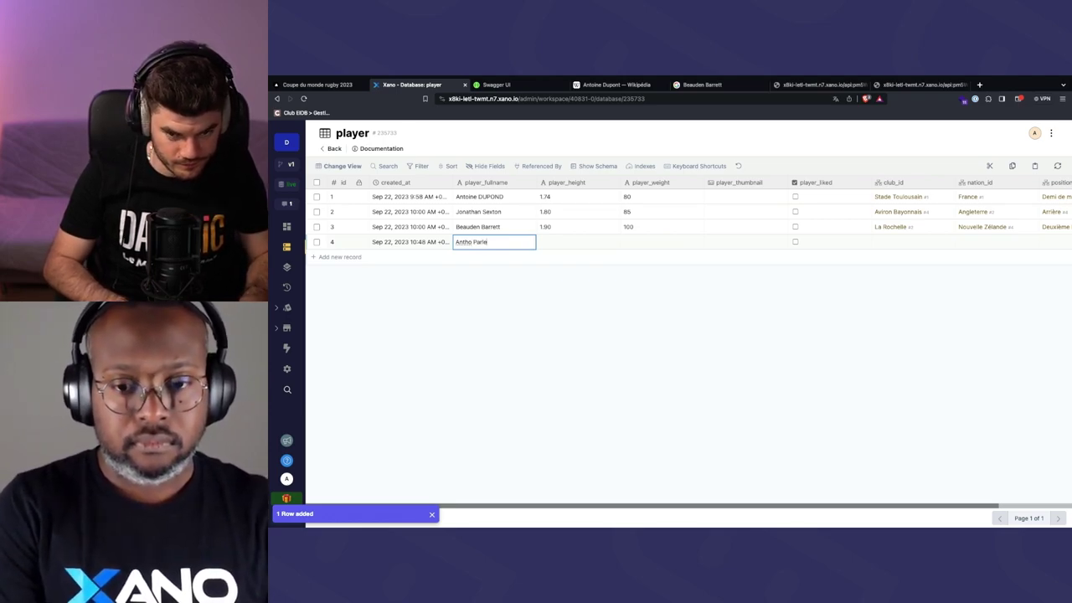
{"action": "type", "text": " Web"}
{"action": "key", "text": "Tab"}
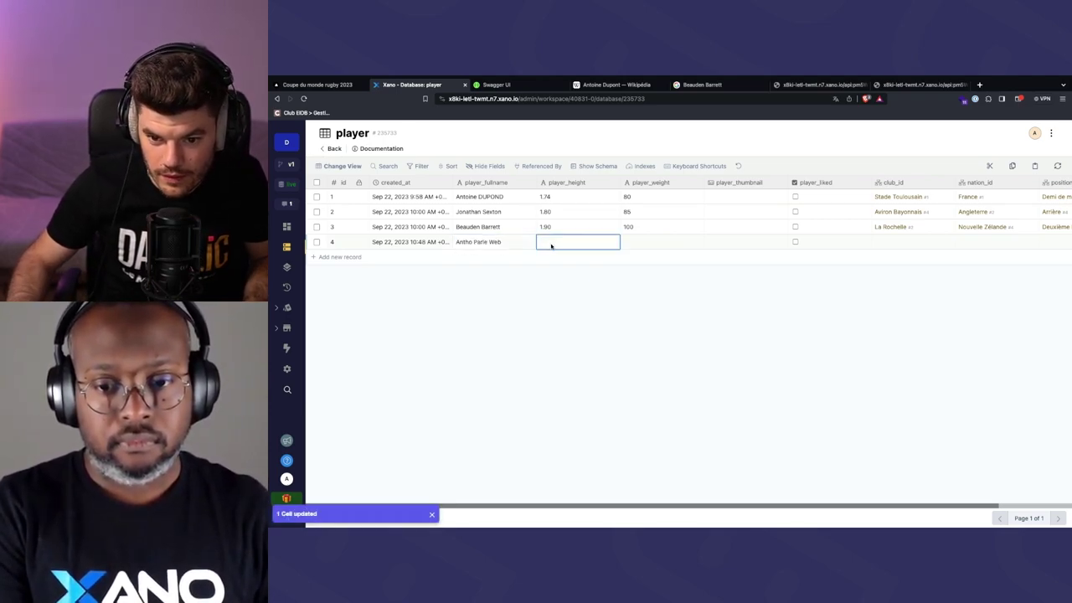
Set the new player record's player_height to 2.04 and its player_weight to 110
{"action": "type", "text": "2"}
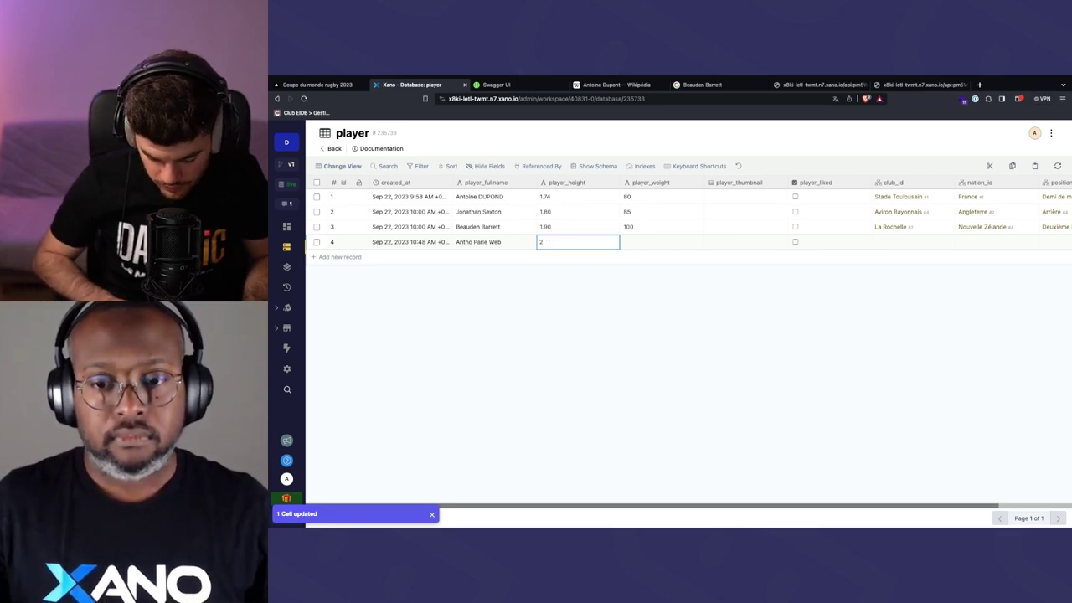
{"action": "type", "text": ".04"}
{"action": "key", "text": "Tab"}
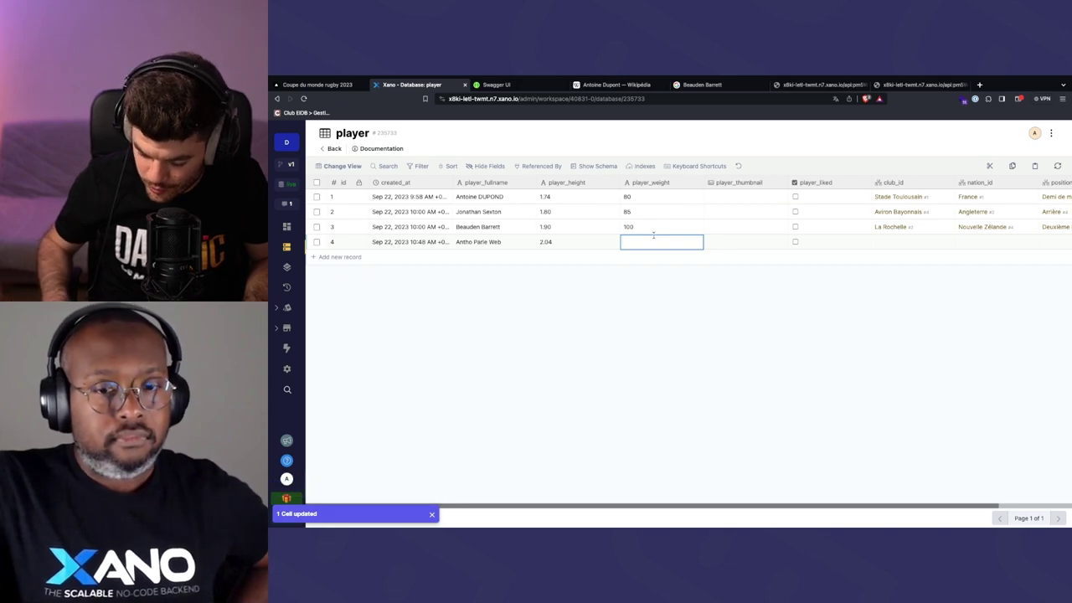
{"action": "type", "text": "110"}
{"action": "key", "text": "Tab"}
{"action": "left_click", "coordinate": [795, 265]}
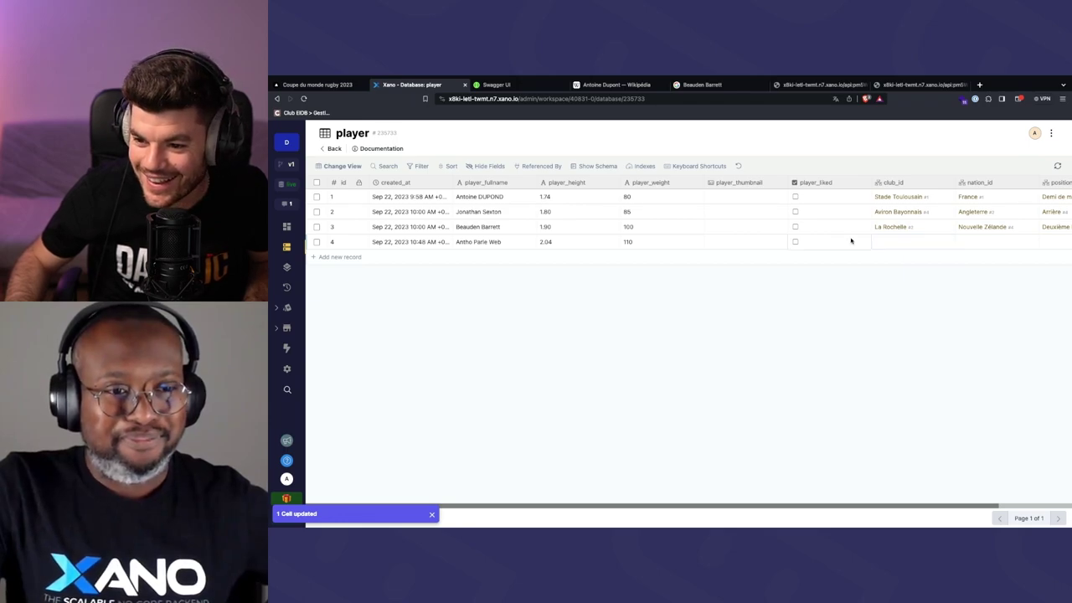
Set the new player record's club_id to Stade Toulousain, nation_id to France and position_id to Troisième ligne
{"action": "left_click", "coordinate": [914, 242]}
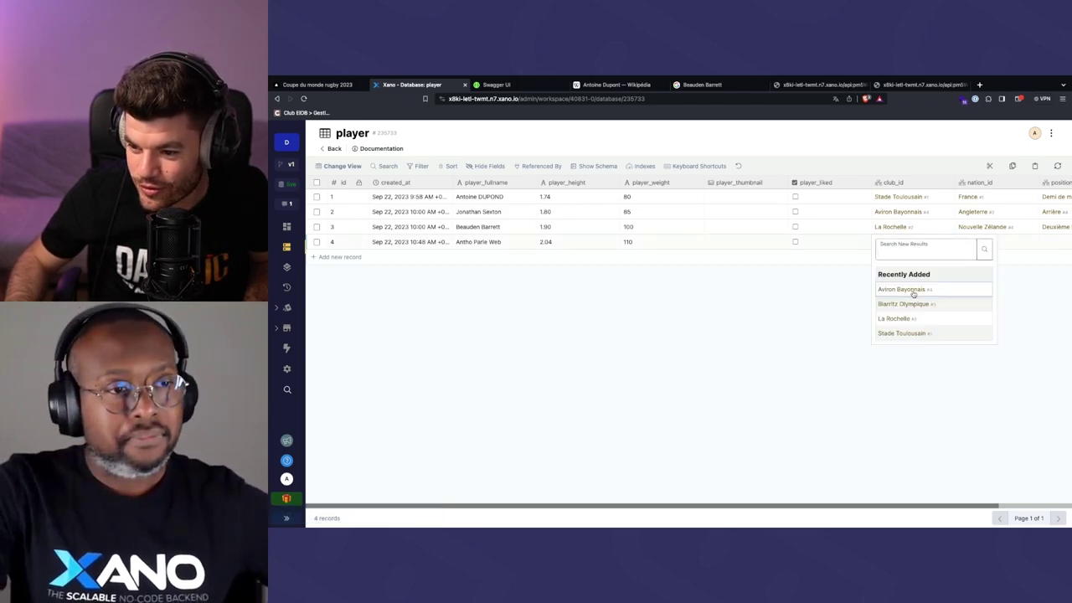
{"action": "left_click", "coordinate": [905, 334]}
{"action": "left_click", "coordinate": [980, 243]}
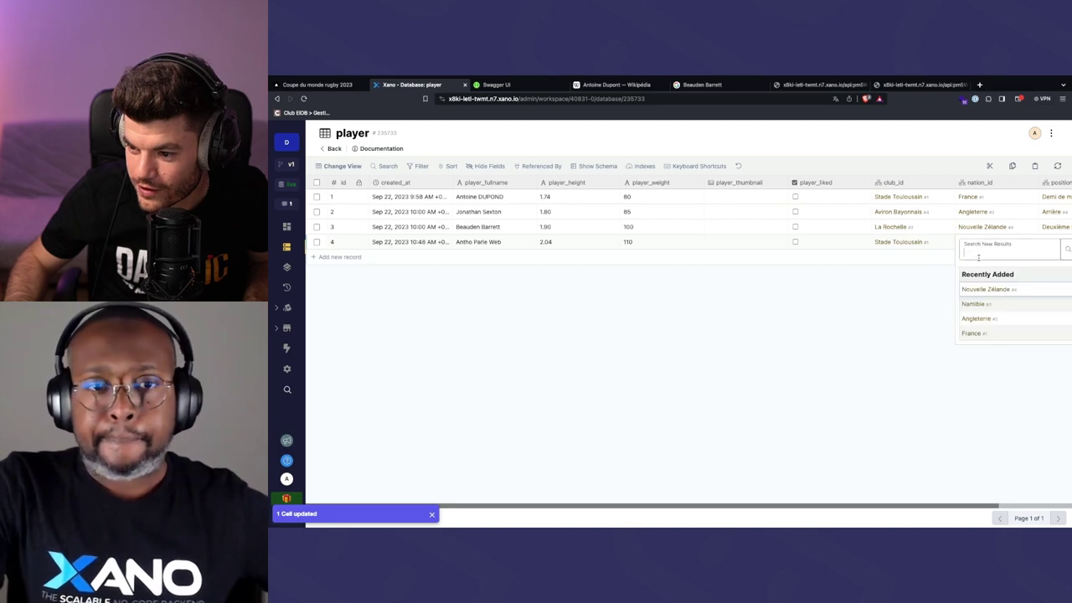
{"action": "left_click", "coordinate": [972, 333]}
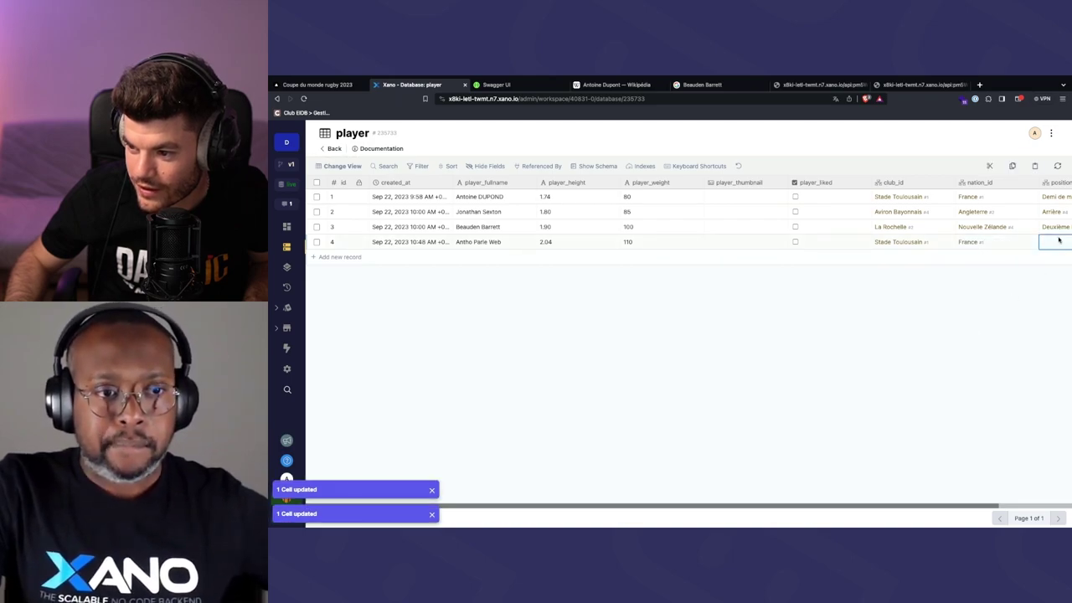
{"action": "left_click", "coordinate": [1053, 243]}
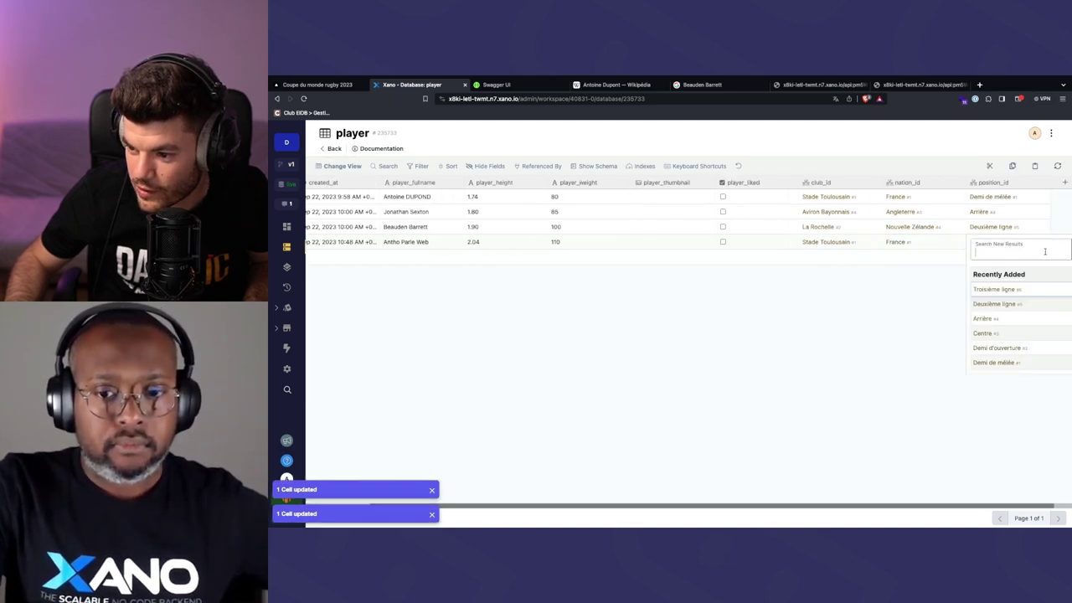
{"action": "left_click", "coordinate": [993, 289]}
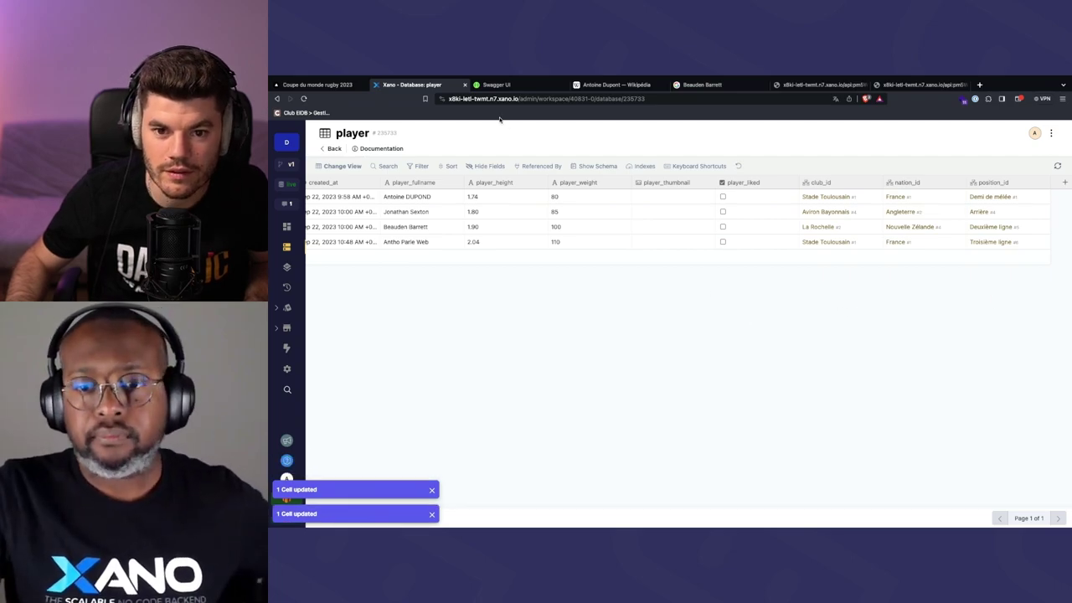
Reload the Coupe du monde rugby 2023 page at localhost:3000 and check the fourth player's card
{"action": "key", "text": "super+1"}
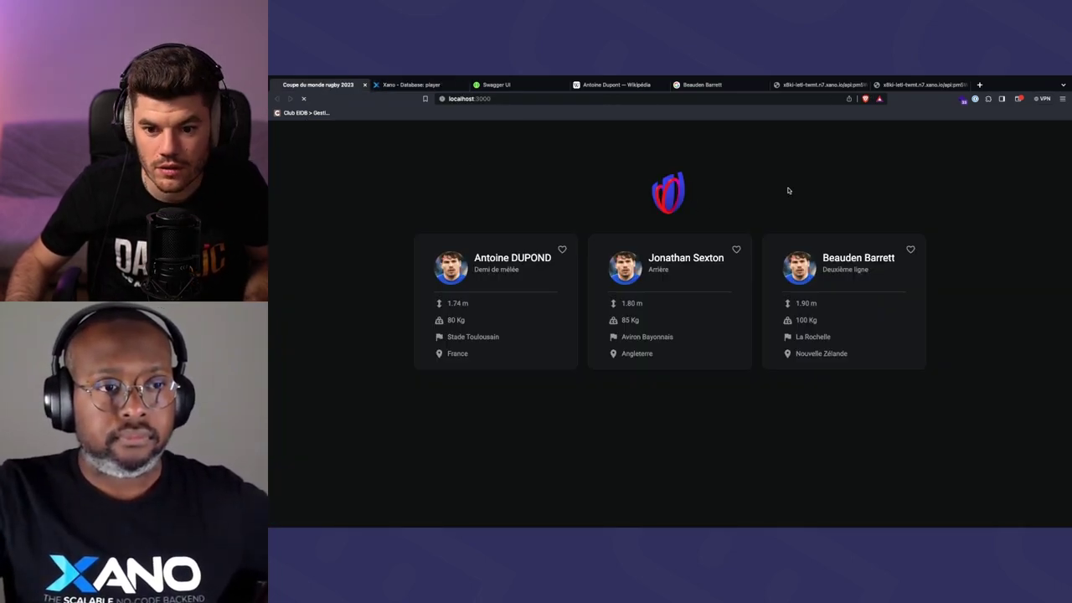
{"action": "scroll", "coordinate": [791, 189], "scroll_direction": "down", "scroll_amount": 1}
{"action": "scroll", "coordinate": [494, 414], "scroll_direction": "up", "scroll_amount": 1}
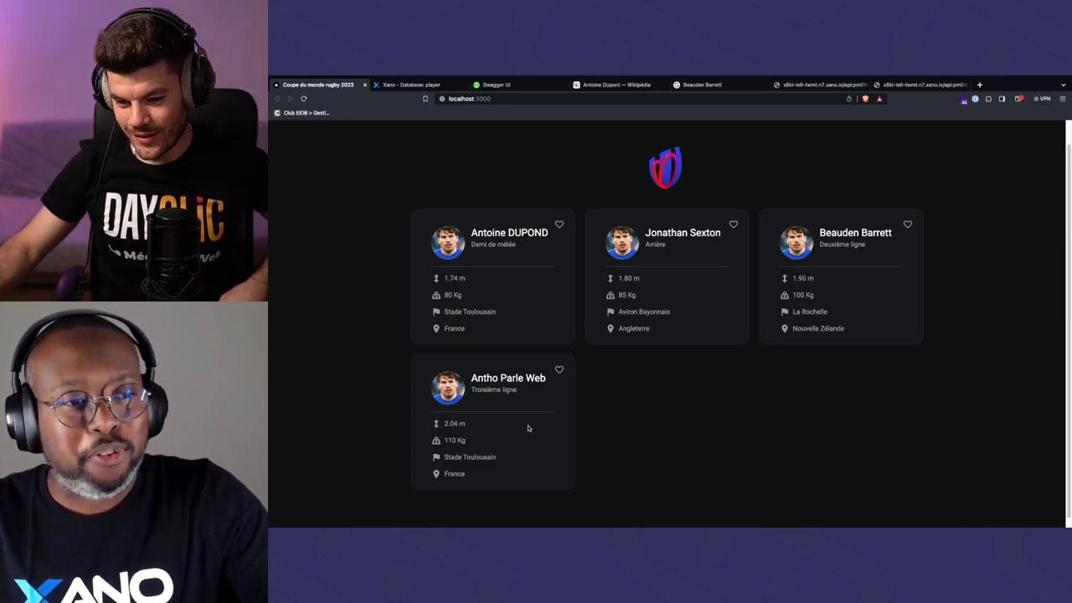
Switch to VS Code and open Like.tsx at the clickLike function
{"action": "key", "text": "ctrl+Up"}
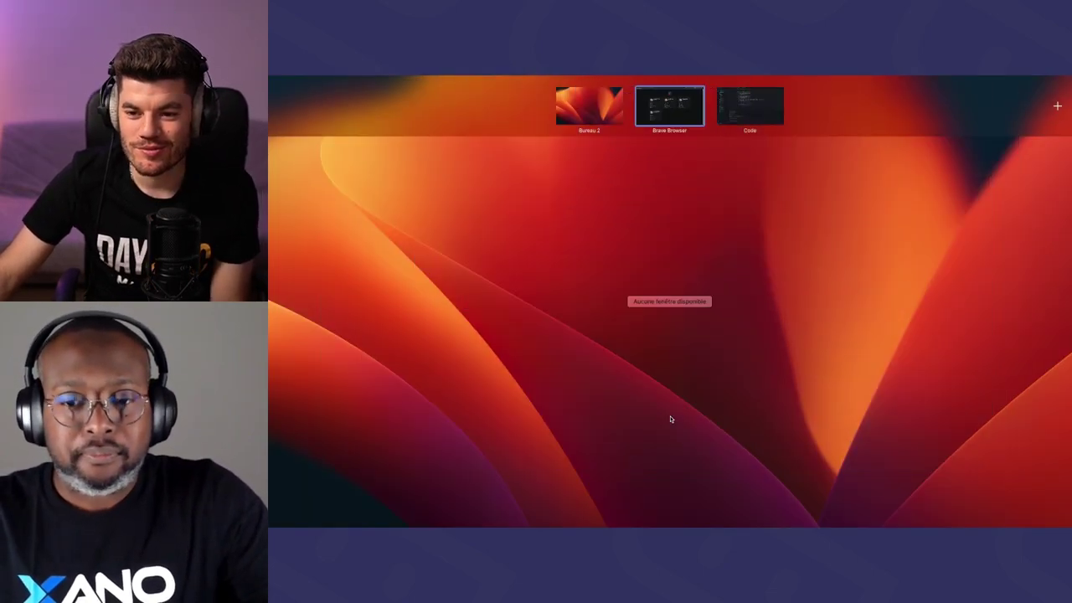
{"action": "left_click", "coordinate": [670, 103]}
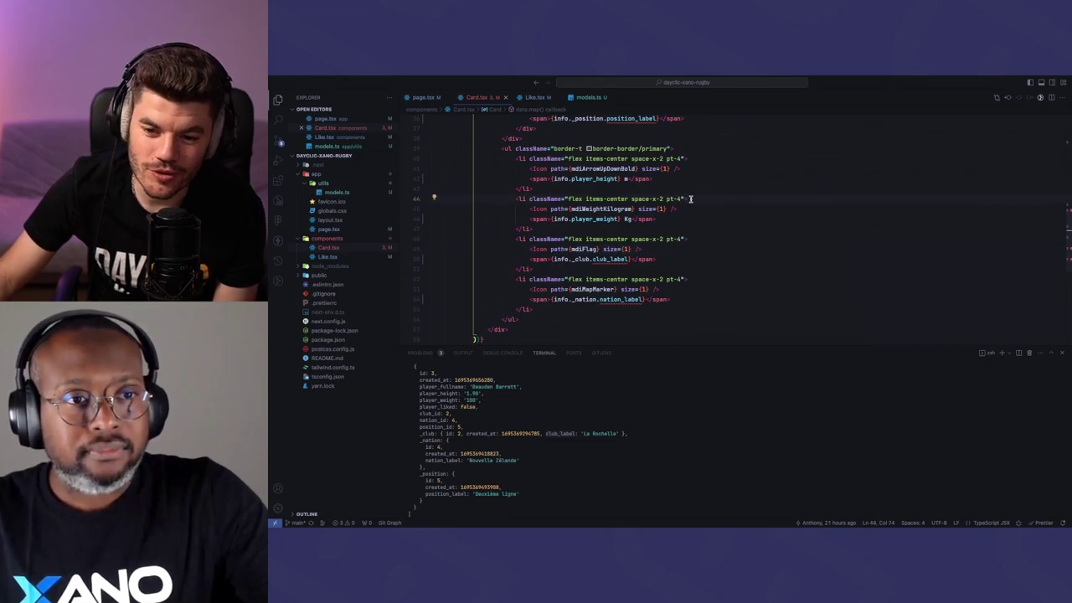
{"action": "scroll", "coordinate": [690, 199], "scroll_direction": "up", "scroll_amount": 2}
{"action": "scroll", "coordinate": [586, 151], "scroll_direction": "down", "scroll_amount": 1}
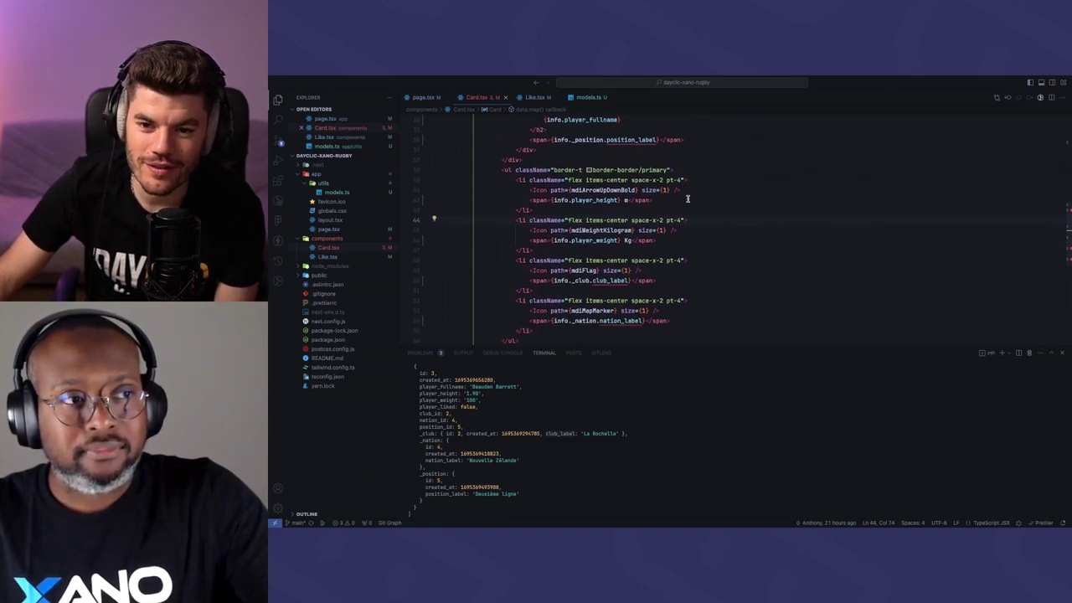
{"action": "left_click", "coordinate": [536, 98]}
{"action": "scroll", "coordinate": [572, 221], "scroll_direction": "down", "scroll_amount": 1}
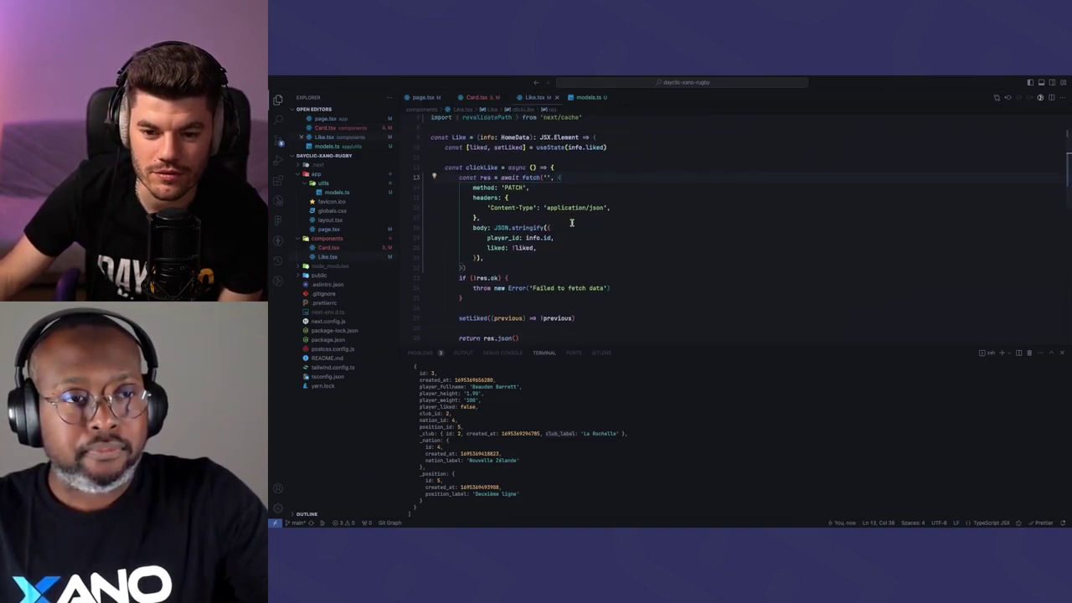
Switch to Brave, compare the player cards with Xano's player table, and return to the database tables overview
{"action": "key", "text": "ctrl+Up"}
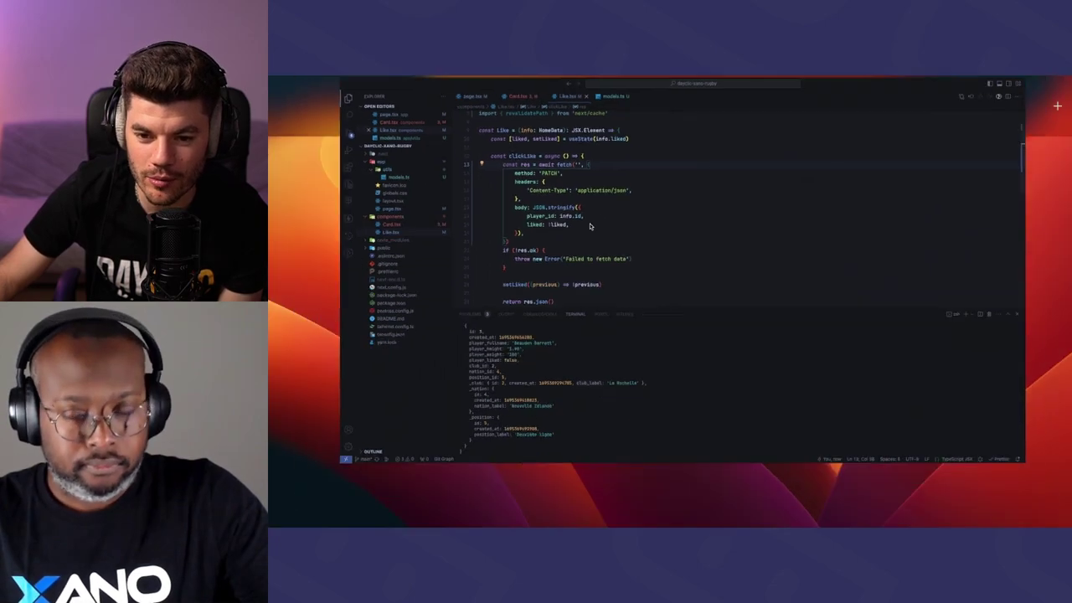
{"action": "key", "text": "ctrl+Left"}
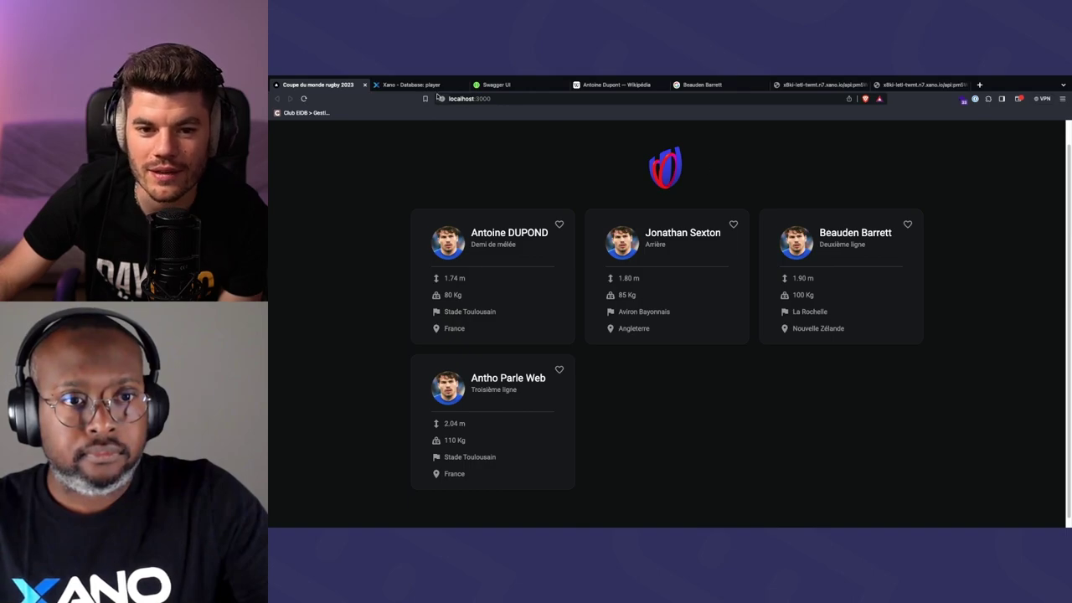
{"action": "left_click", "coordinate": [415, 85]}
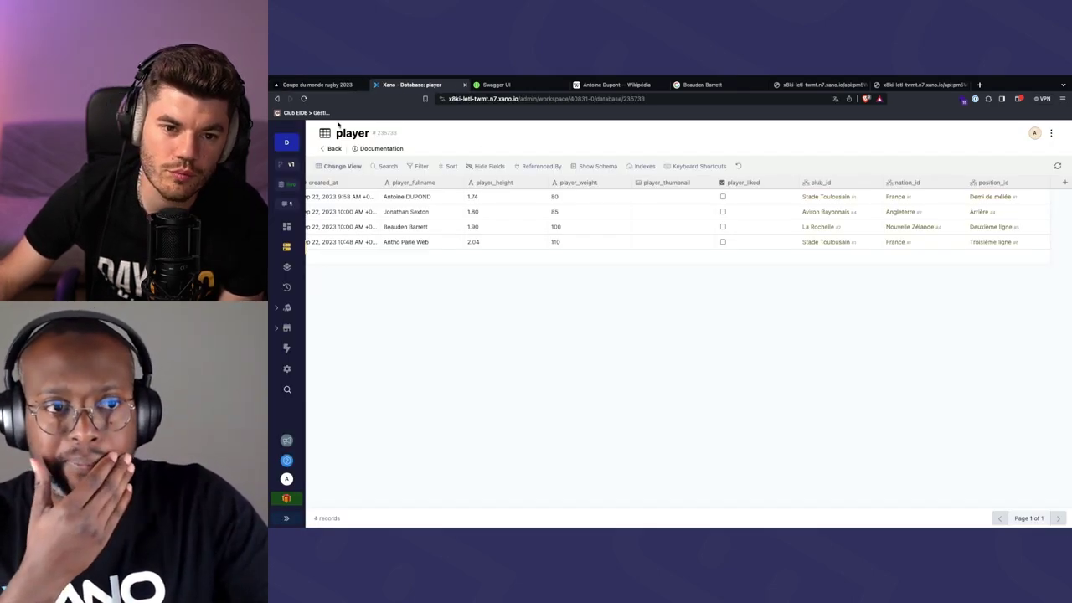
{"action": "left_click", "coordinate": [319, 84]}
{"action": "left_click", "coordinate": [413, 84]}
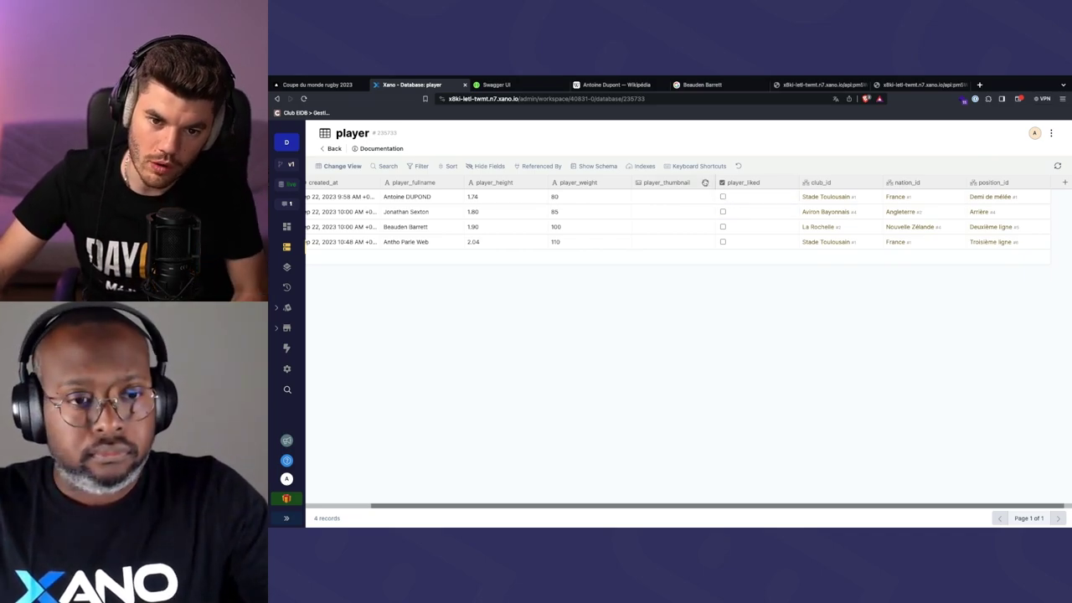
{"action": "left_click", "coordinate": [318, 84]}
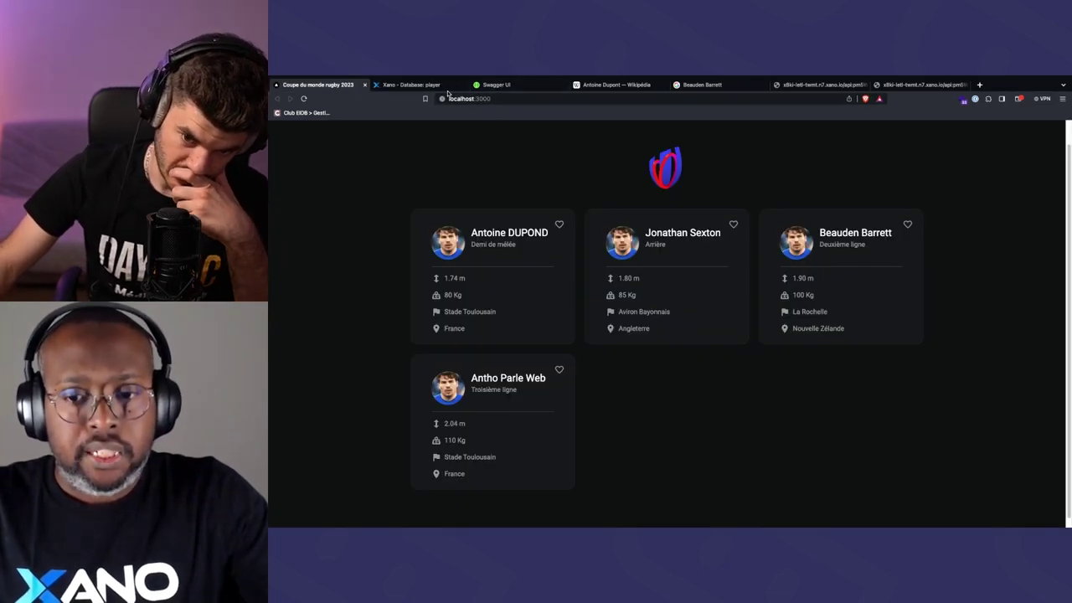
{"action": "left_click", "coordinate": [411, 85]}
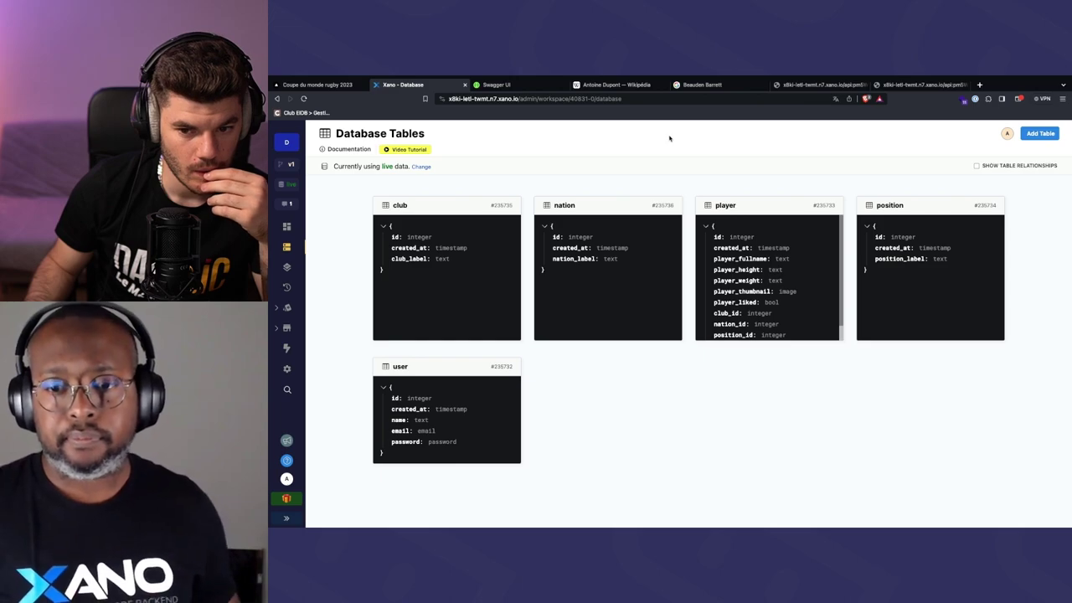
Switch to VS Code and review the PATCH fetch call with its empty URL in Like.tsx
{"action": "key", "text": "ctrl+Up"}
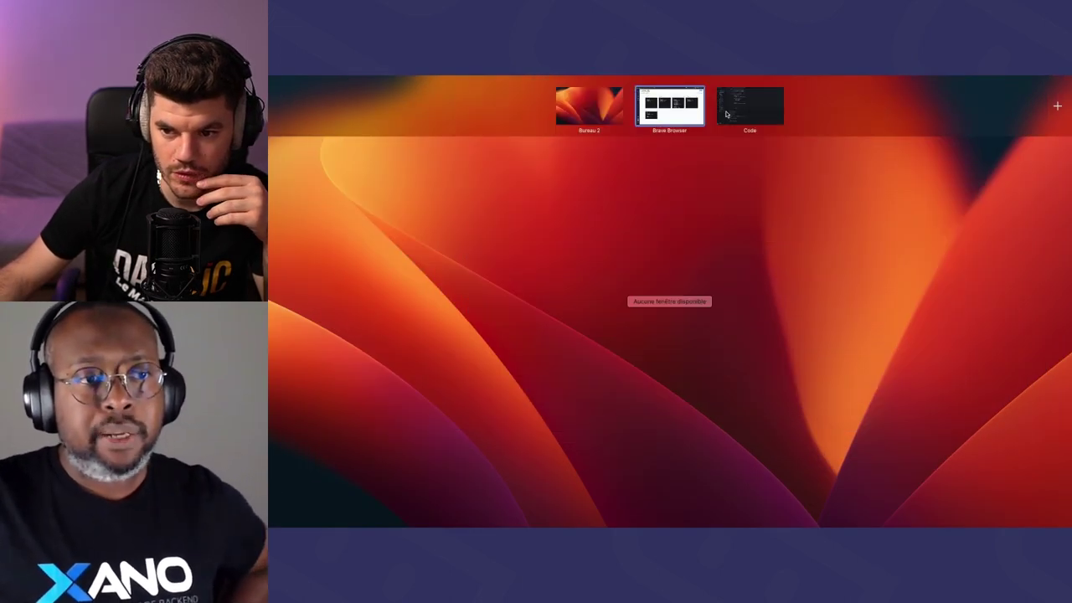
{"action": "left_click", "coordinate": [727, 115]}
{"action": "scroll", "coordinate": [541, 207], "scroll_direction": "up", "scroll_amount": 1}
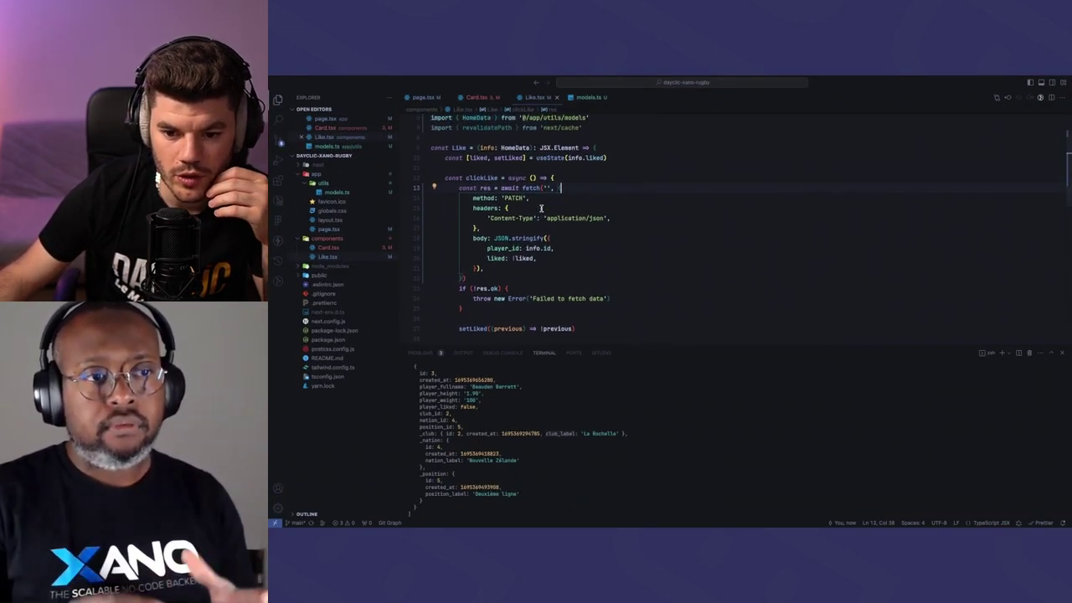
{"action": "scroll", "coordinate": [550, 202], "scroll_direction": "up", "scroll_amount": 1}
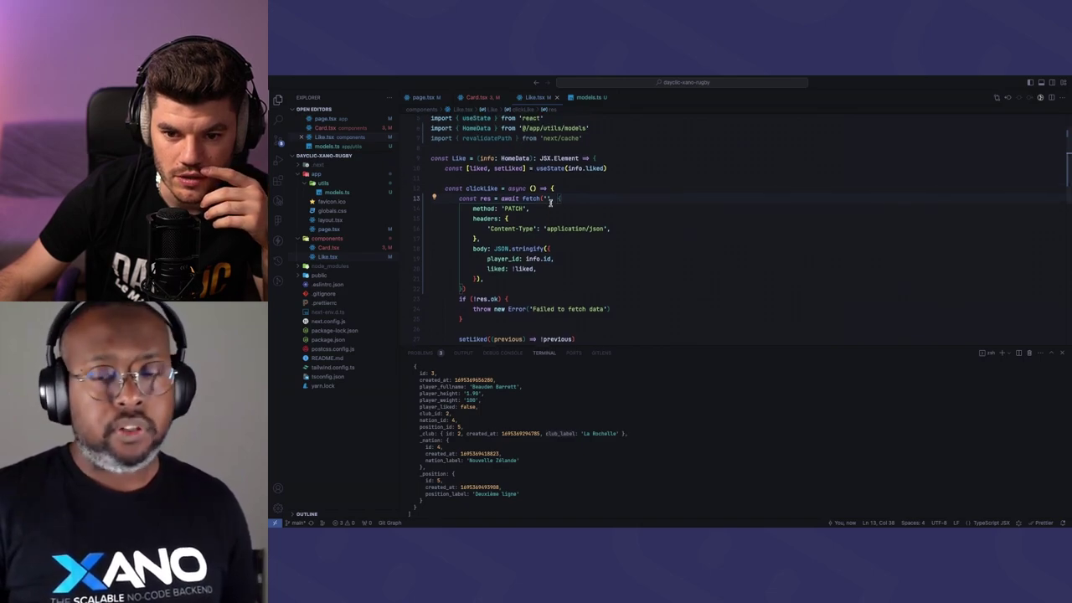
{"action": "scroll", "coordinate": [550, 202], "scroll_direction": "down", "scroll_amount": 2}
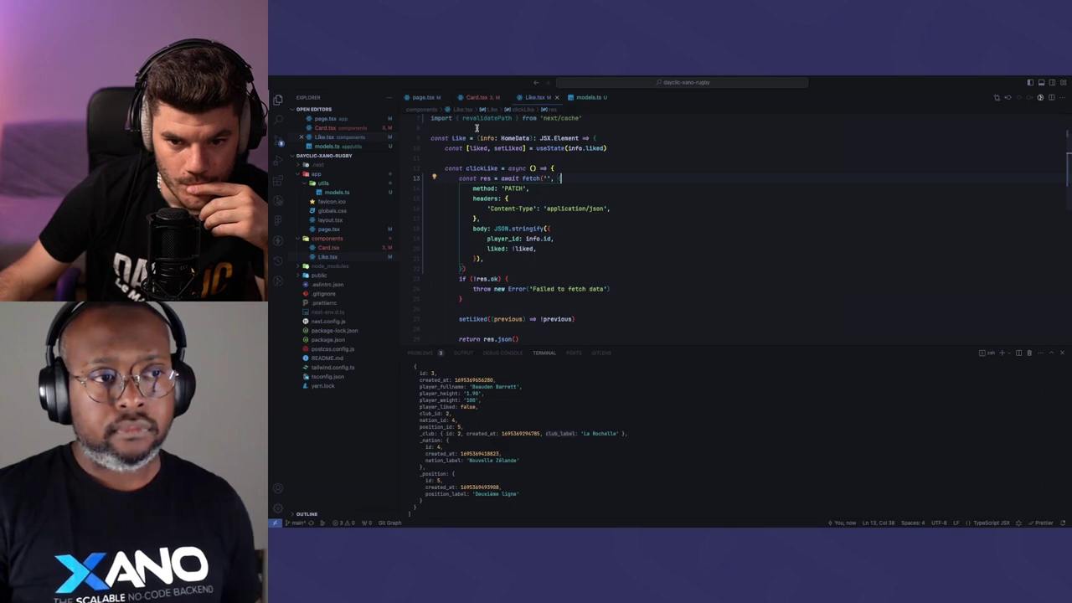
Search Card.tsx for "like" to find where the Like component is used, and go to its definition
{"action": "left_click", "coordinate": [473, 98]}
{"action": "scroll", "coordinate": [563, 245], "scroll_direction": "up", "scroll_amount": 1}
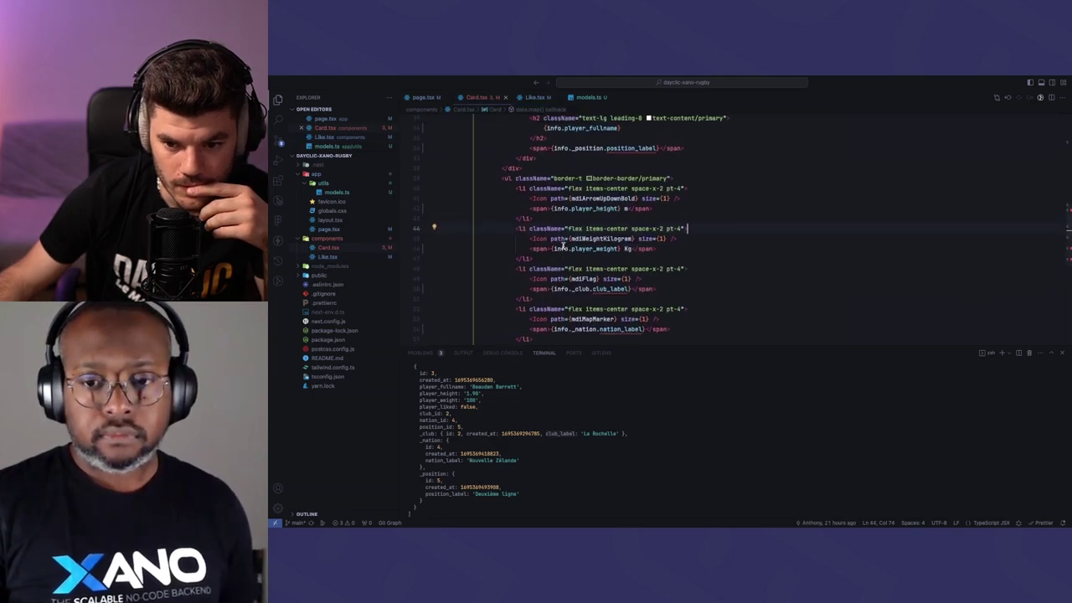
{"action": "scroll", "coordinate": [563, 245], "scroll_direction": "up", "scroll_amount": 4}
{"action": "left_click_drag", "start_coordinate": [620, 249], "coordinate": [564, 239]}
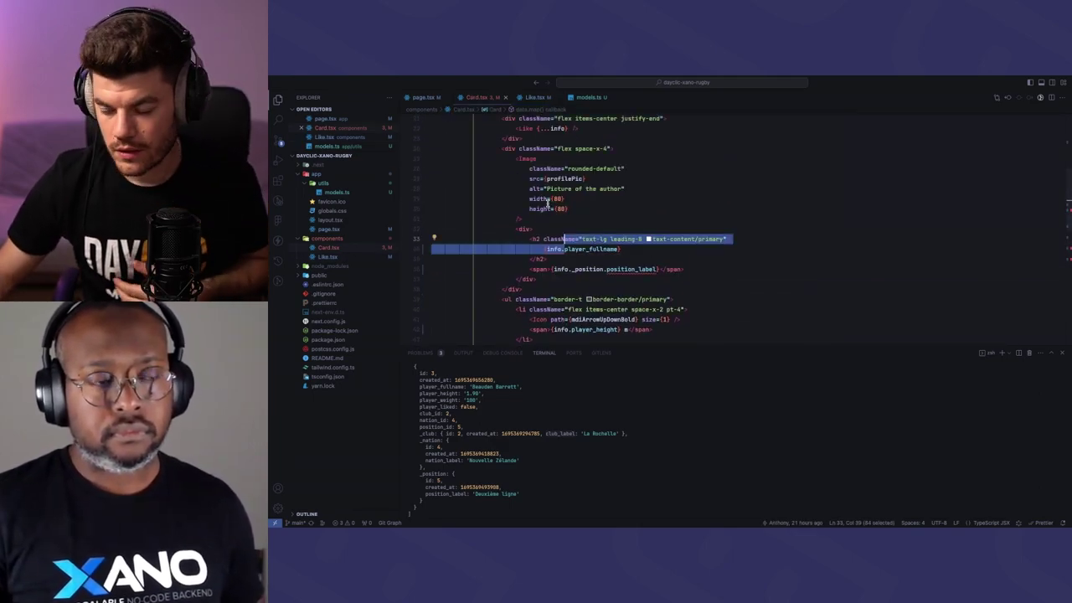
{"action": "left_click", "coordinate": [628, 215]}
{"action": "key", "text": "super+f"}
{"action": "type", "text": "lik"}
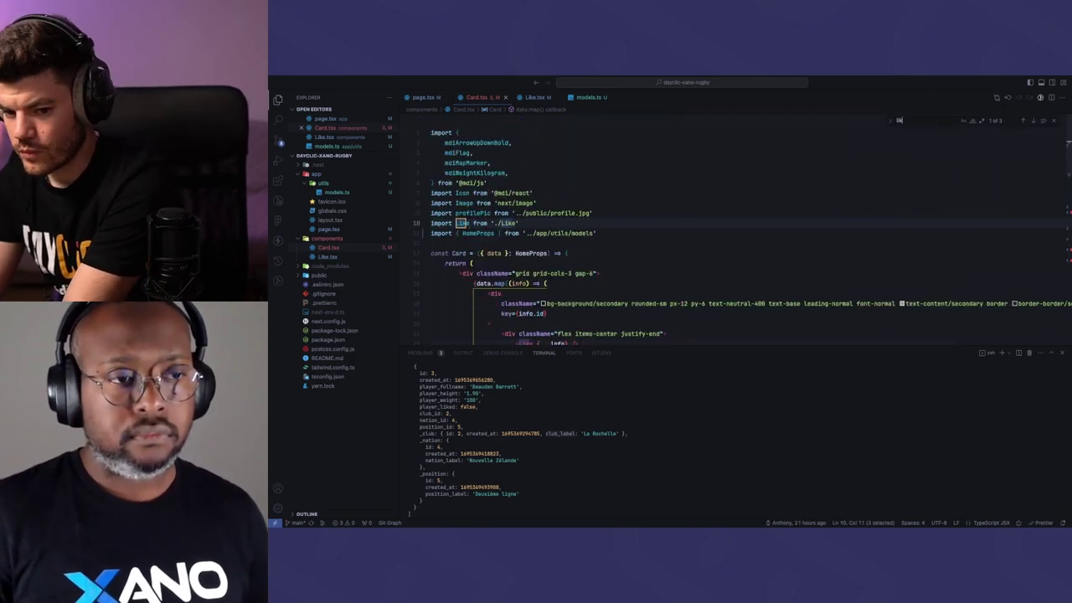
{"action": "type", "text": "e"}
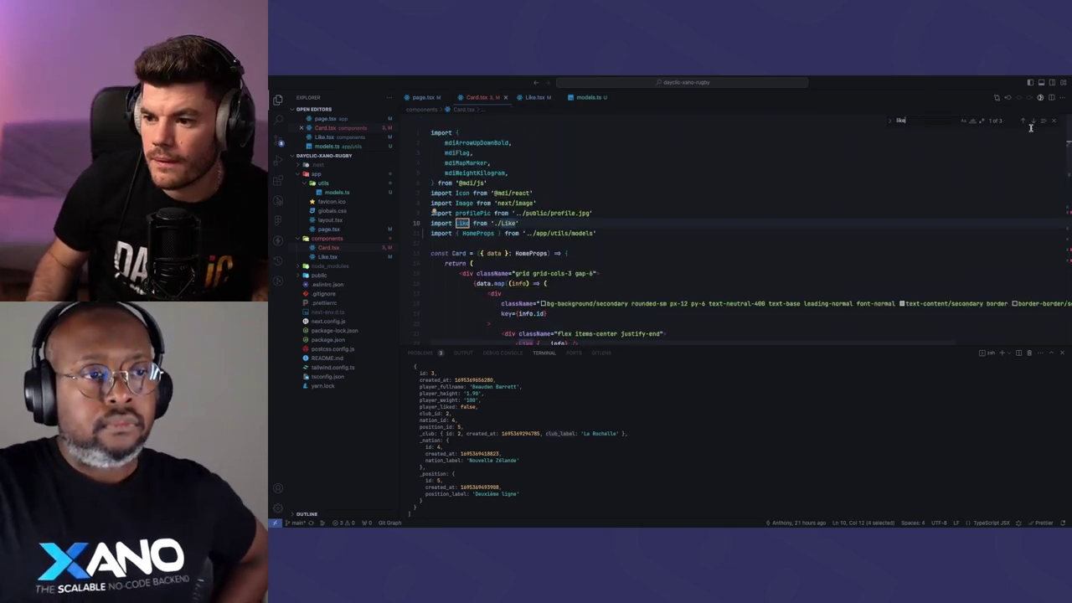
{"action": "left_click", "coordinate": [1032, 121]}
{"action": "left_click", "coordinate": [1032, 121]}
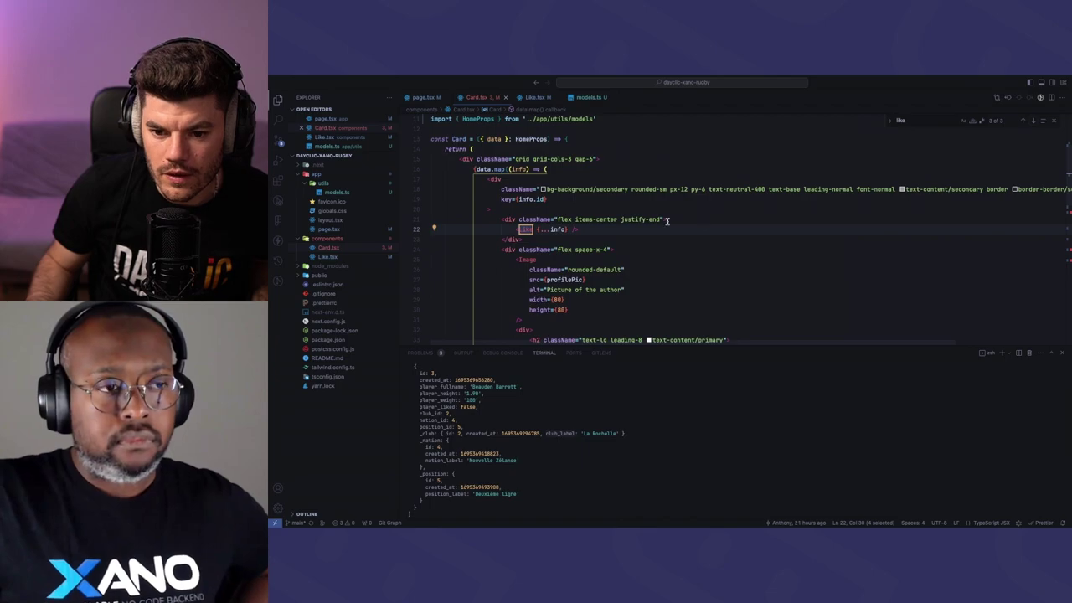
{"action": "left_click", "coordinate": [526, 229], "text": "ctrl"}
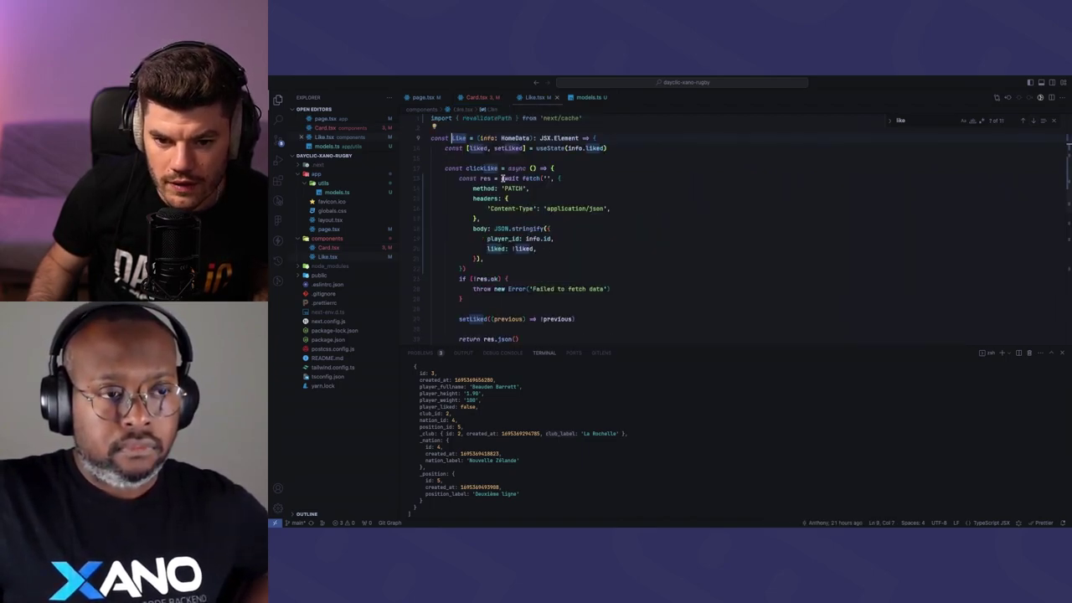
Go to the HomeData interface in models.ts, check its liked field, and return to Like.tsx
{"action": "left_click", "coordinate": [516, 138], "text": "ctrl"}
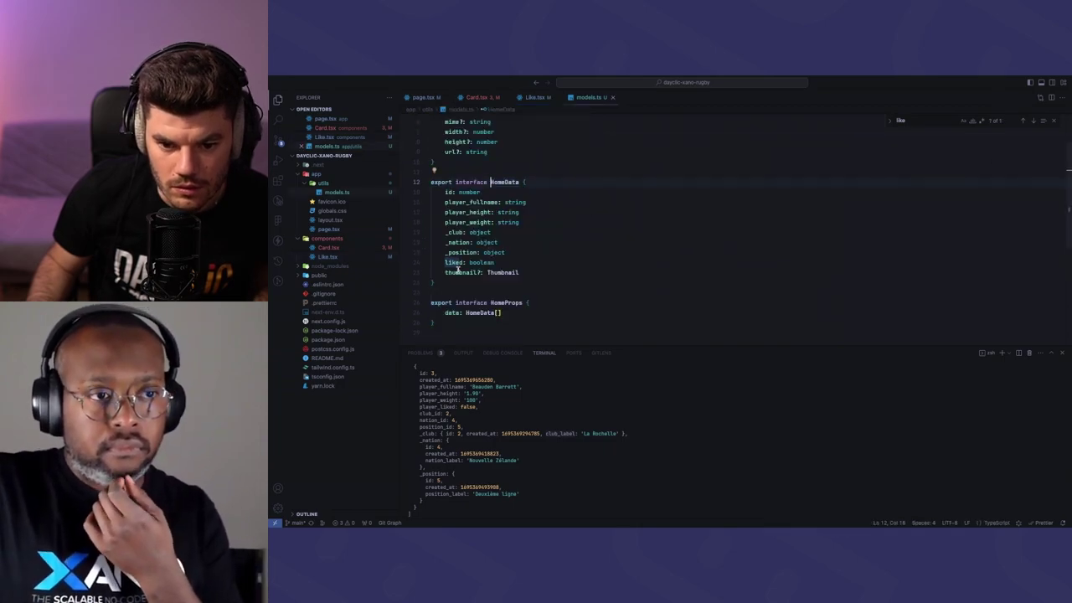
{"action": "left_click", "coordinate": [520, 262]}
{"action": "key", "text": "ctrl+minus"}
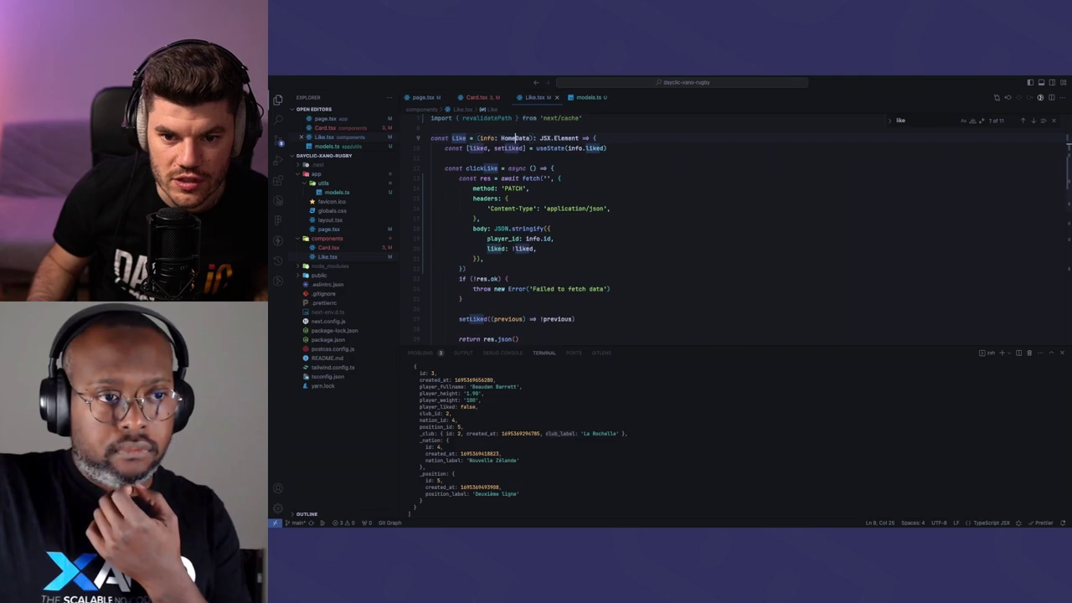
Examine the clickLike function and the button's onClick handler in Like.tsx, folding and unfolding the function, and close the search
{"action": "left_click", "coordinate": [553, 168]}
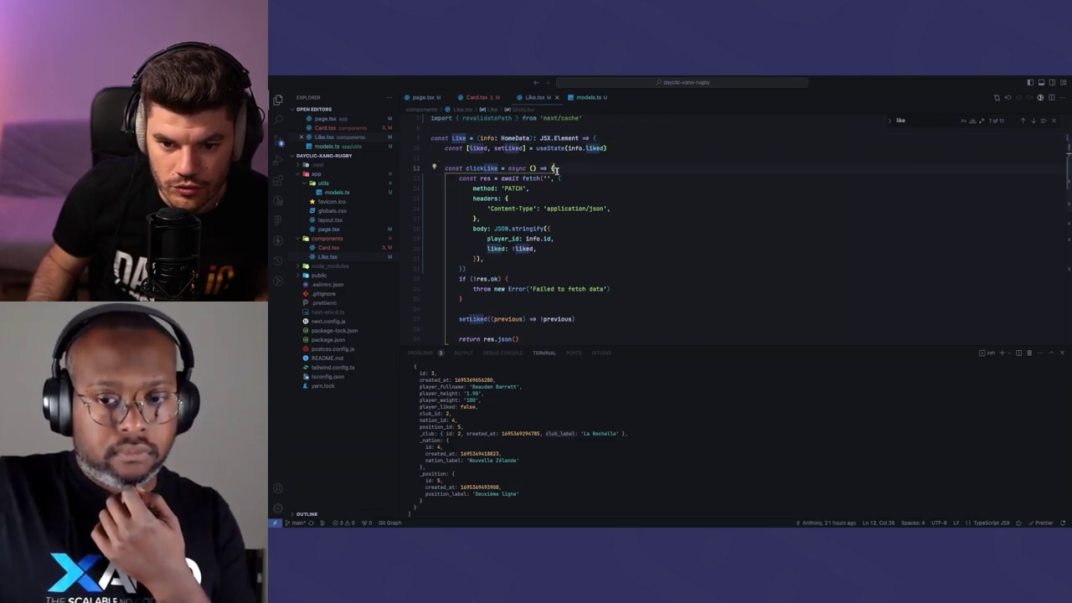
{"action": "scroll", "coordinate": [563, 181], "scroll_direction": "down", "scroll_amount": 1}
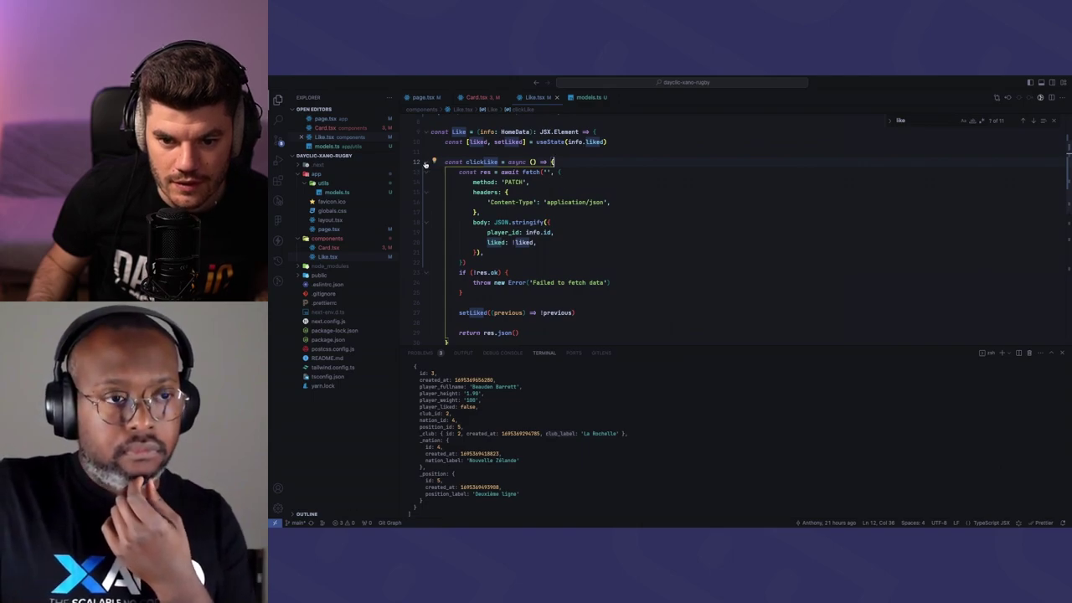
{"action": "left_click", "coordinate": [426, 162]}
{"action": "left_click", "coordinate": [596, 225]}
{"action": "double_click", "coordinate": [536, 202]}
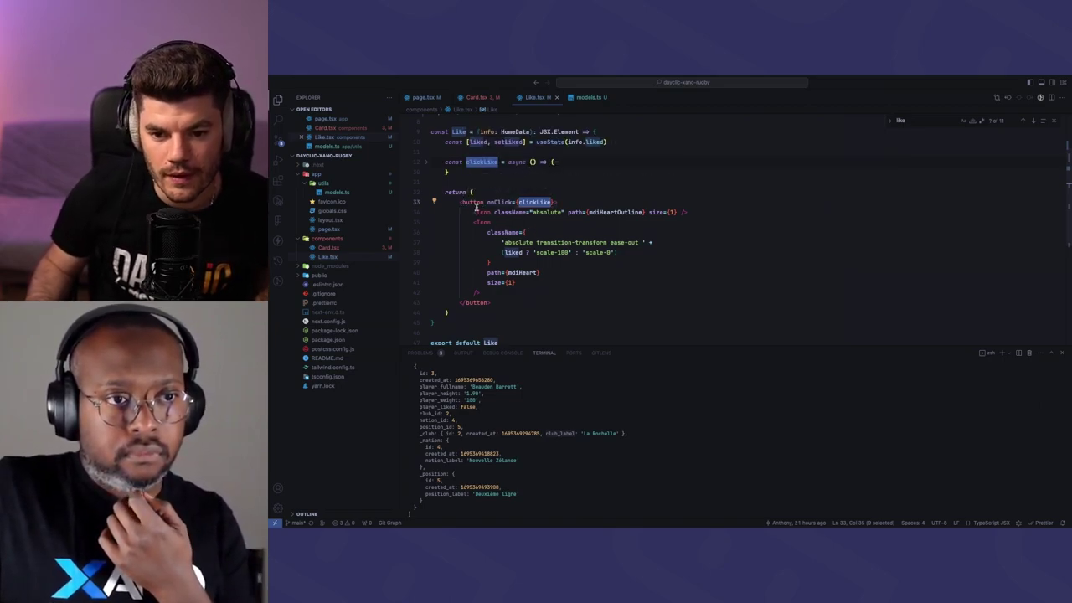
{"action": "left_click", "coordinate": [555, 163]}
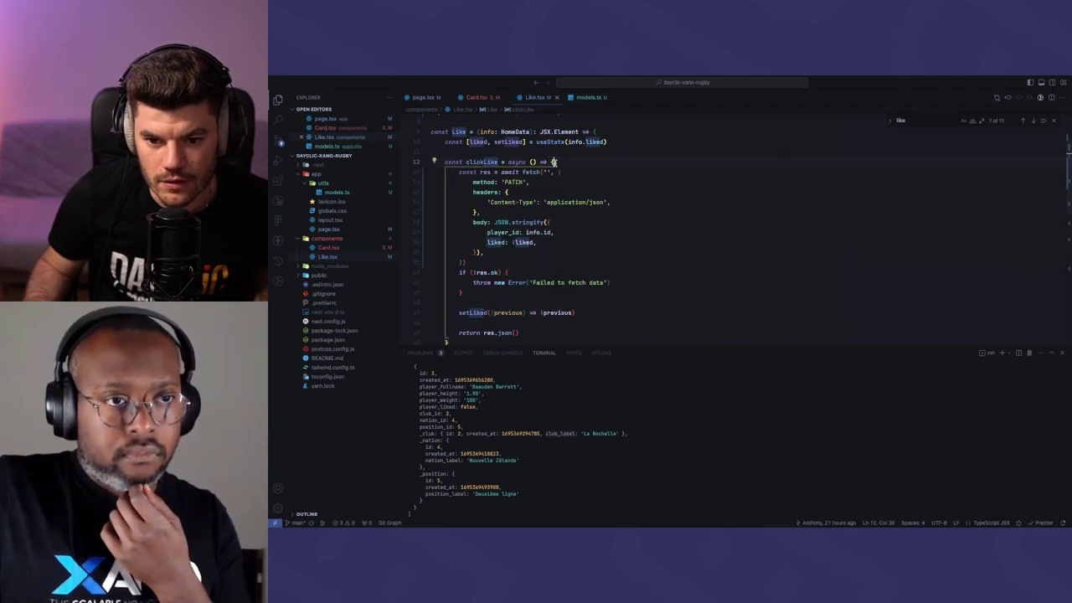
{"action": "left_click", "coordinate": [573, 178]}
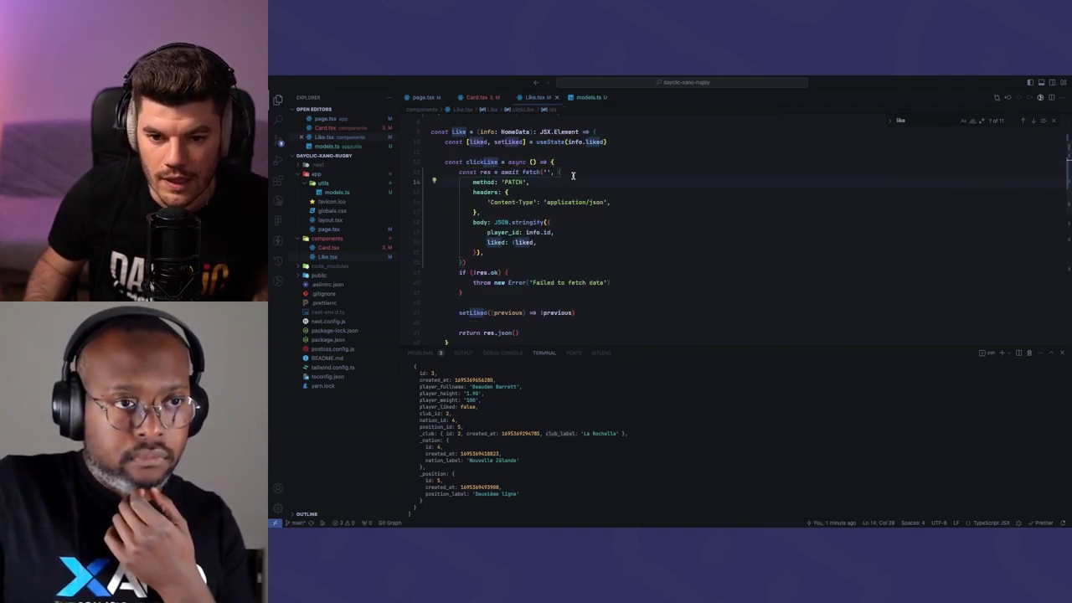
{"action": "key", "text": "Escape"}
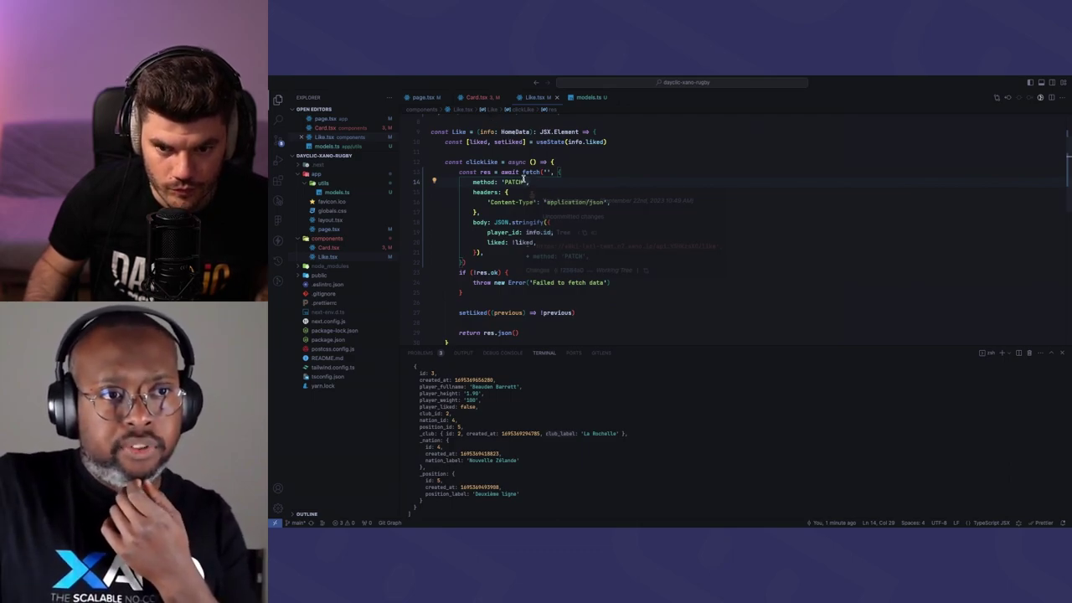
Switch to Xano in the browser and open the Edit player record PATCH endpoint in the Default API group
{"action": "key", "text": "ctrl+Tab"}
{"action": "left_click", "coordinate": [536, 98]}
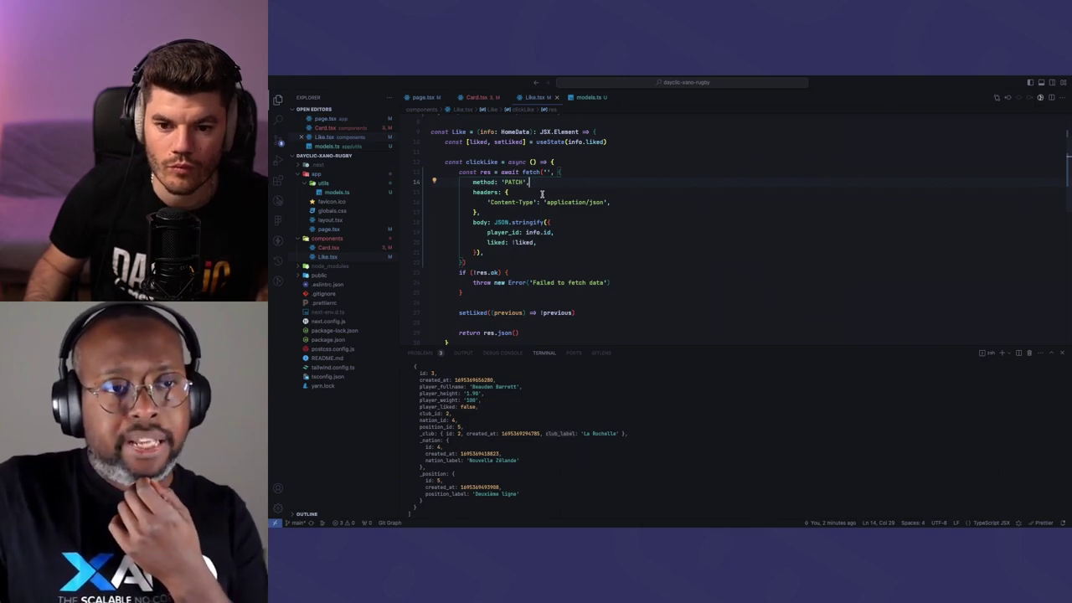
{"action": "key", "text": "ctrl+Up"}
{"action": "left_click", "coordinate": [670, 103]}
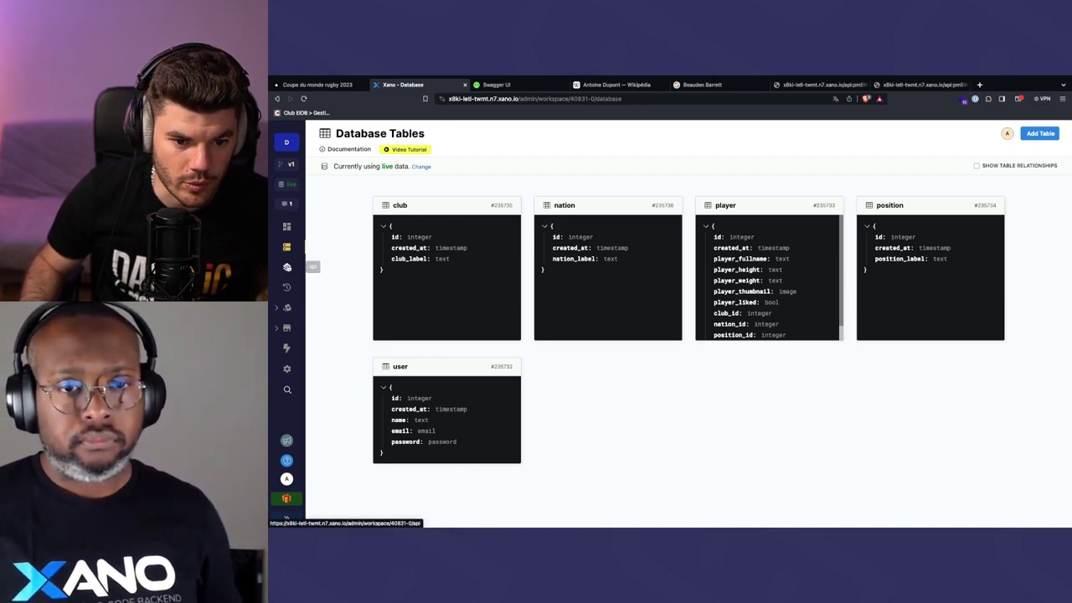
{"action": "left_click", "coordinate": [288, 267]}
{"action": "left_click", "coordinate": [608, 280]}
{"action": "scroll", "coordinate": [623, 252], "scroll_direction": "down", "scroll_amount": 3}
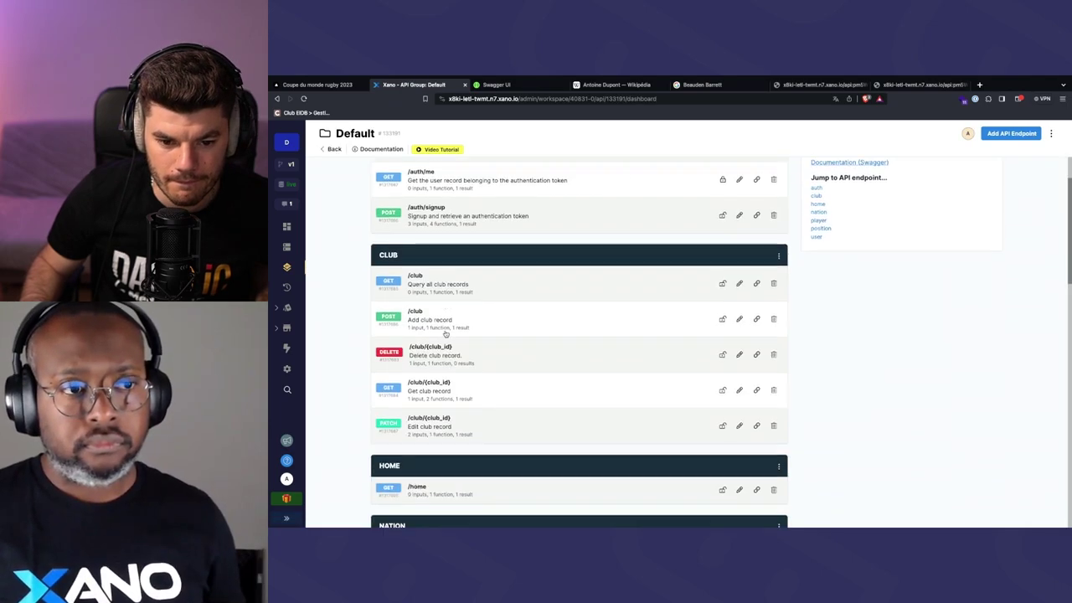
{"action": "key", "text": "super+f"}
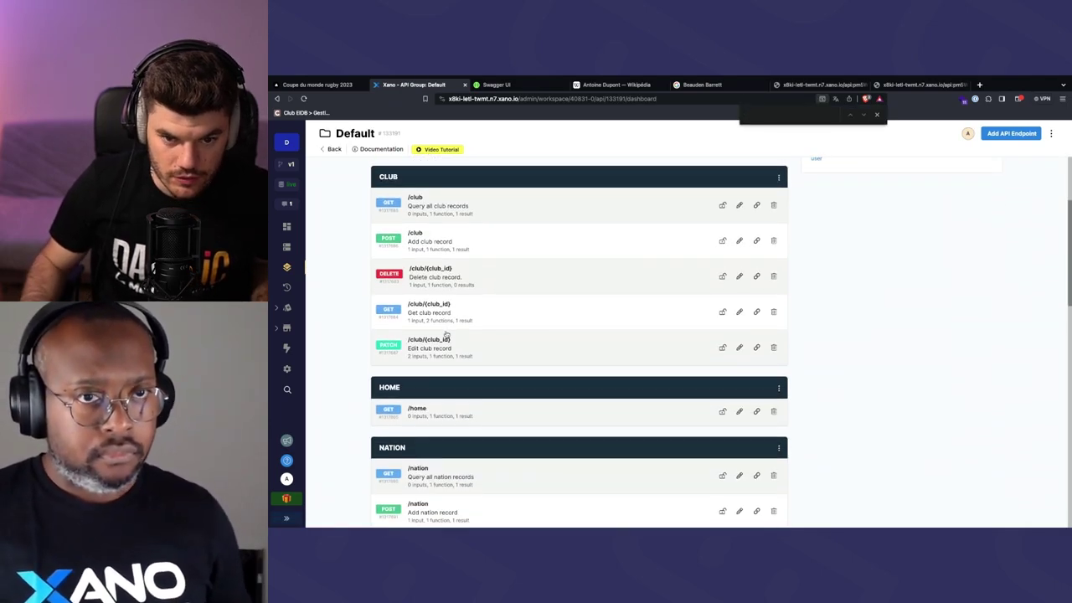
{"action": "key", "text": "Escape"}
{"action": "scroll", "coordinate": [446, 333], "scroll_direction": "down", "scroll_amount": 8}
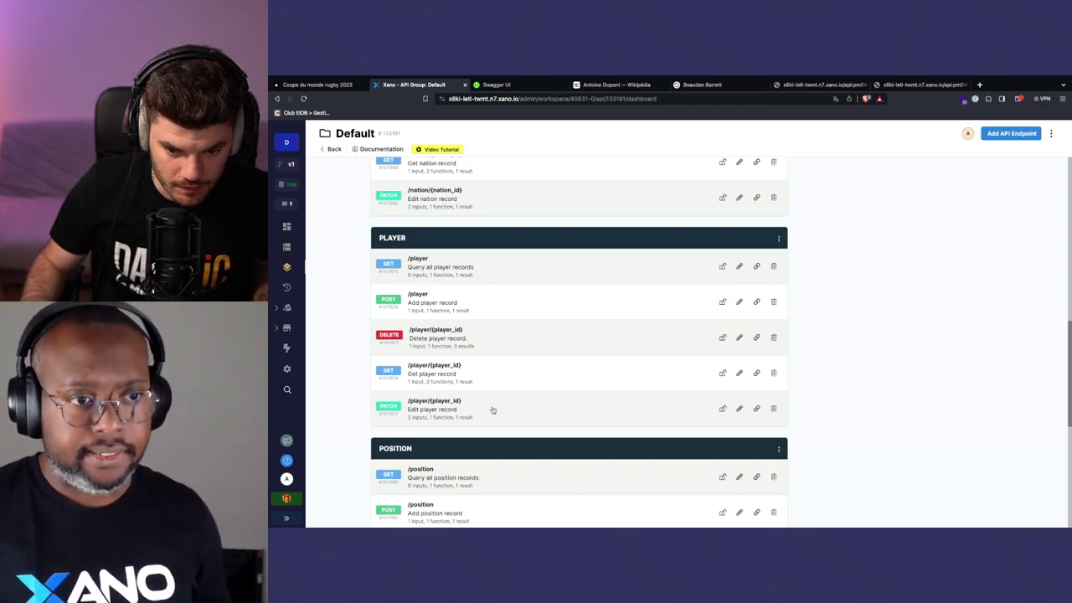
{"action": "left_click", "coordinate": [494, 410]}
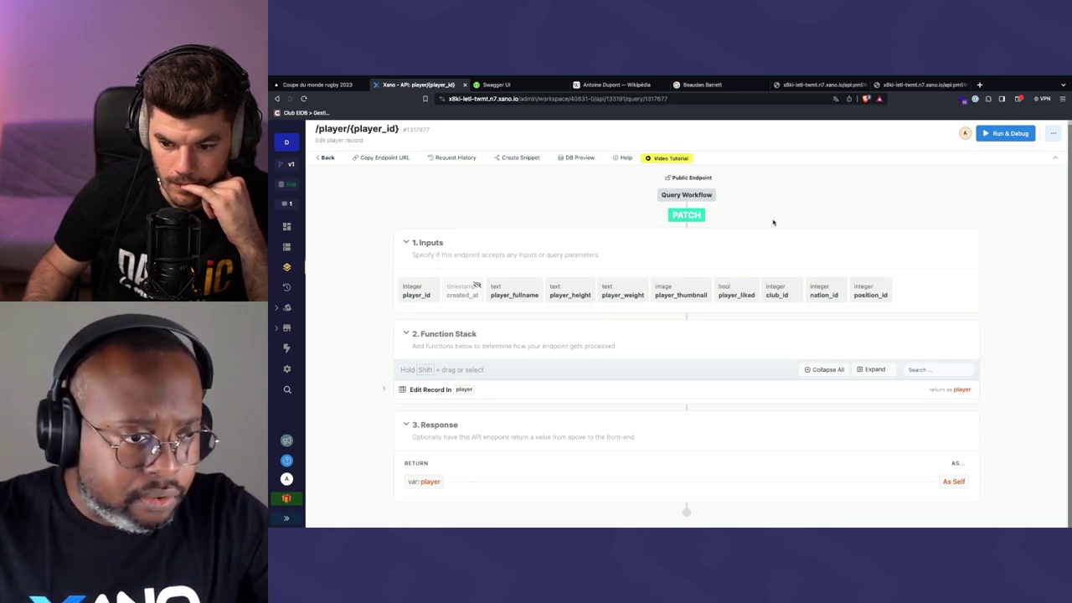
Examine the field mappings of the Edit Record function and the settings of the endpoint's player_fullname input
{"action": "left_click", "coordinate": [442, 391]}
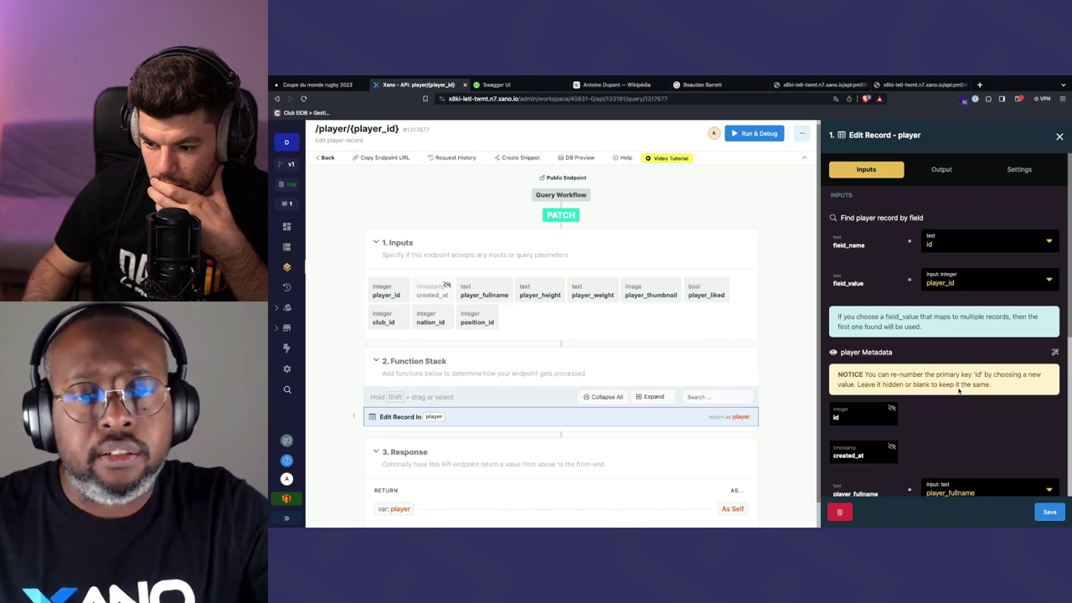
{"action": "scroll", "coordinate": [960, 390], "scroll_direction": "down", "scroll_amount": 1}
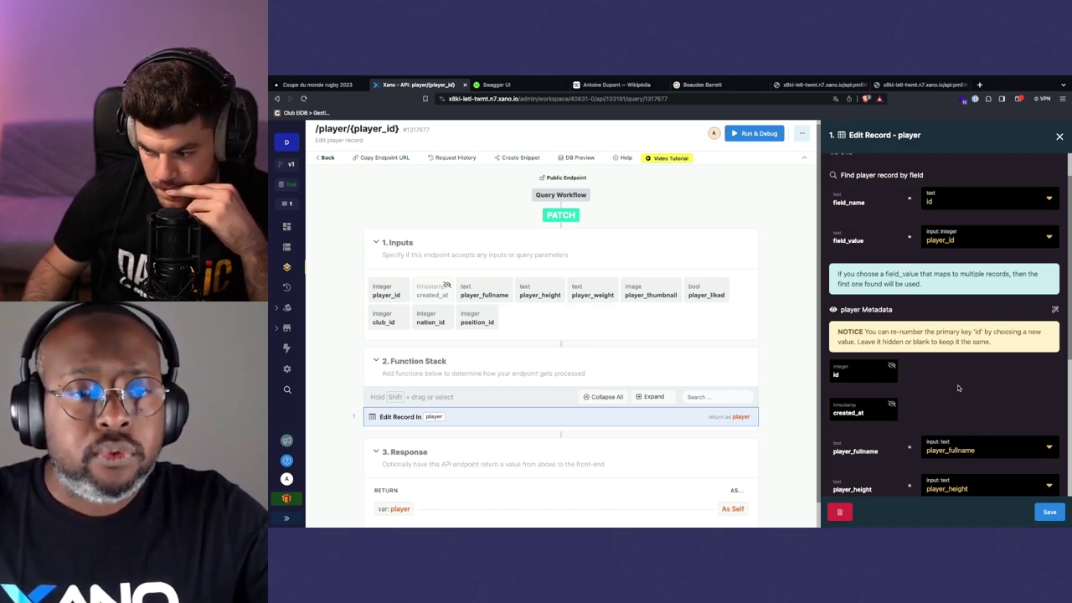
{"action": "scroll", "coordinate": [958, 386], "scroll_direction": "down", "scroll_amount": 3}
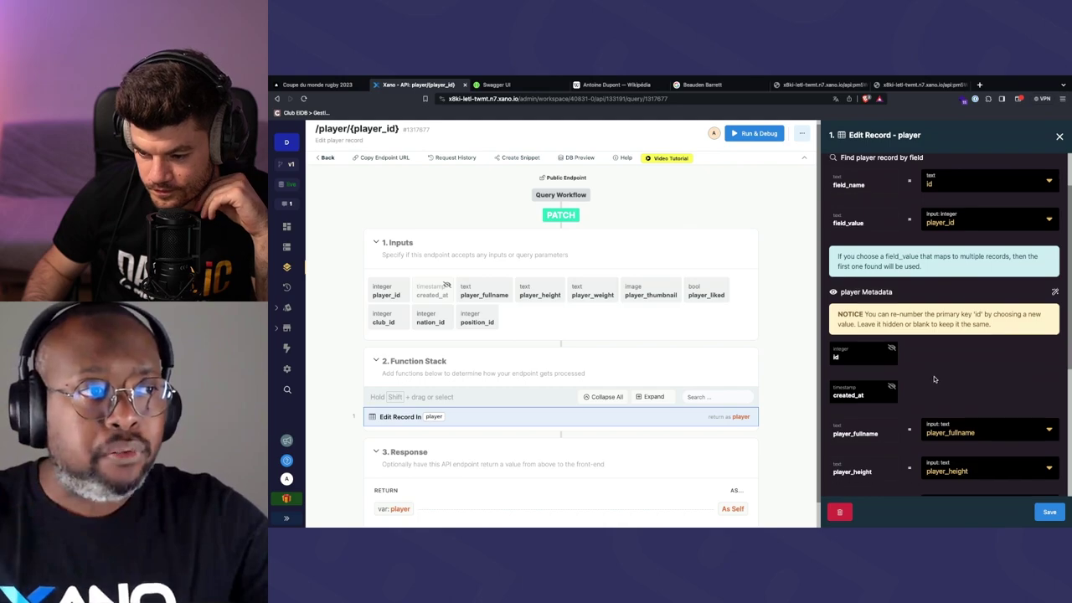
{"action": "scroll", "coordinate": [892, 423], "scroll_direction": "up", "scroll_amount": 4}
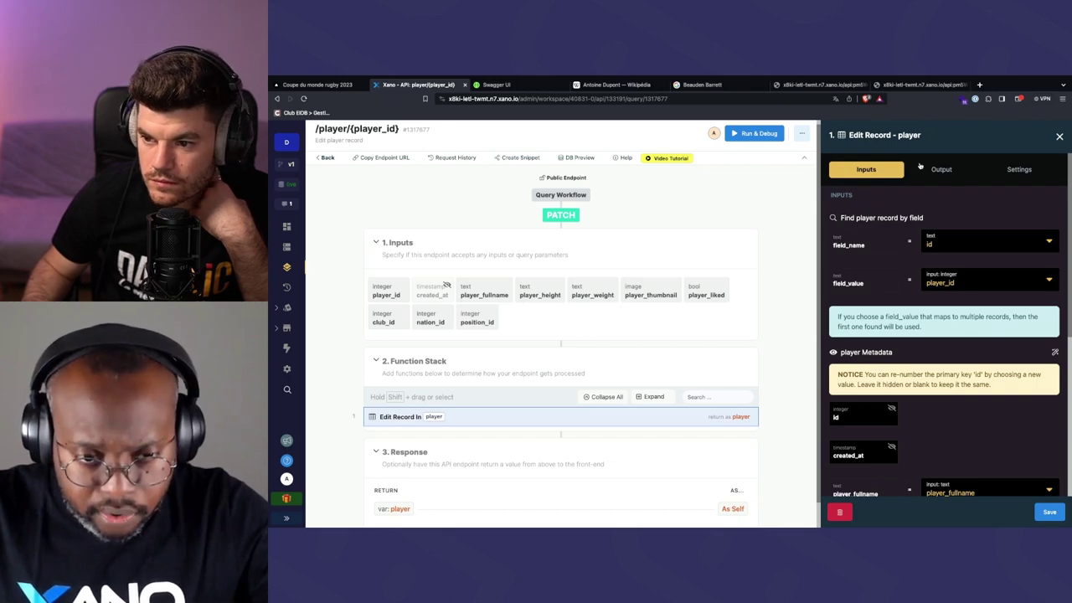
{"action": "left_click", "coordinate": [1059, 136]}
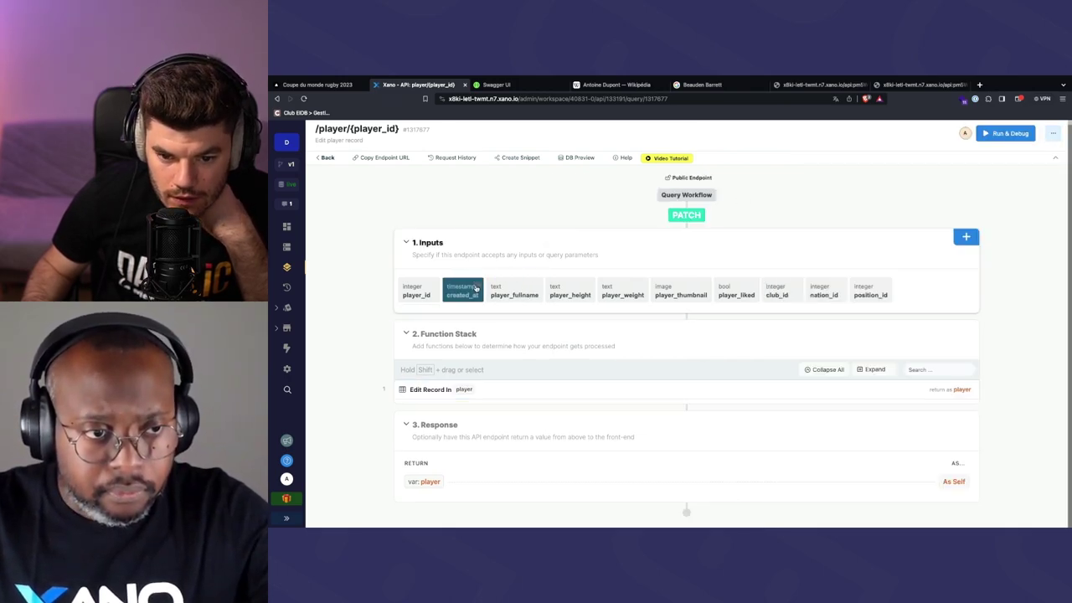
{"action": "left_click", "coordinate": [508, 293]}
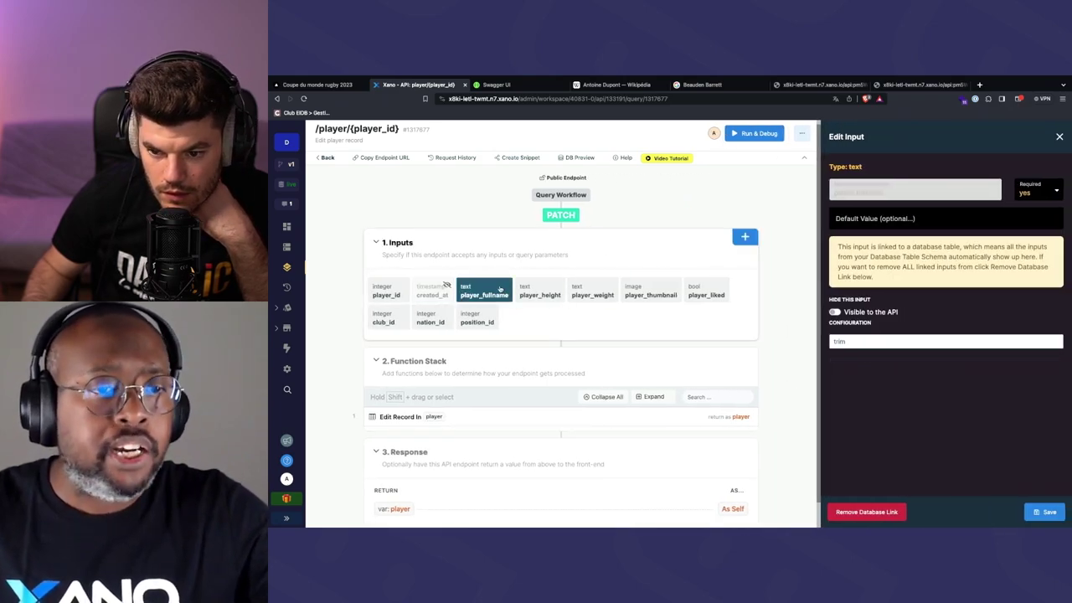
Hide the player_fullname, player_height and player_weight fields in the endpoint's Edit Record function
{"action": "left_click", "coordinate": [477, 416]}
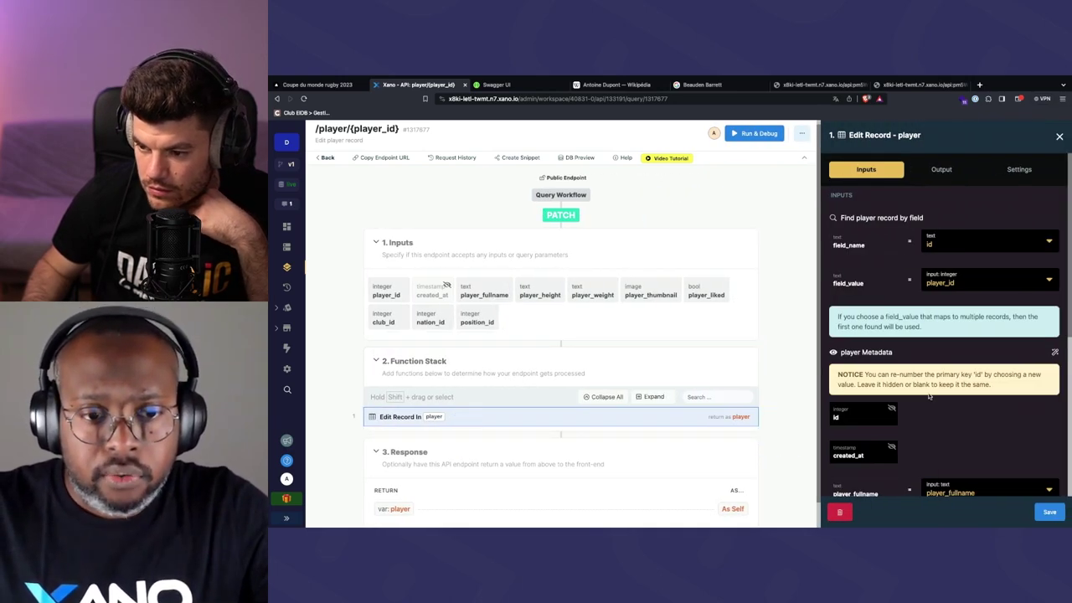
{"action": "scroll", "coordinate": [921, 393], "scroll_direction": "down", "scroll_amount": 5}
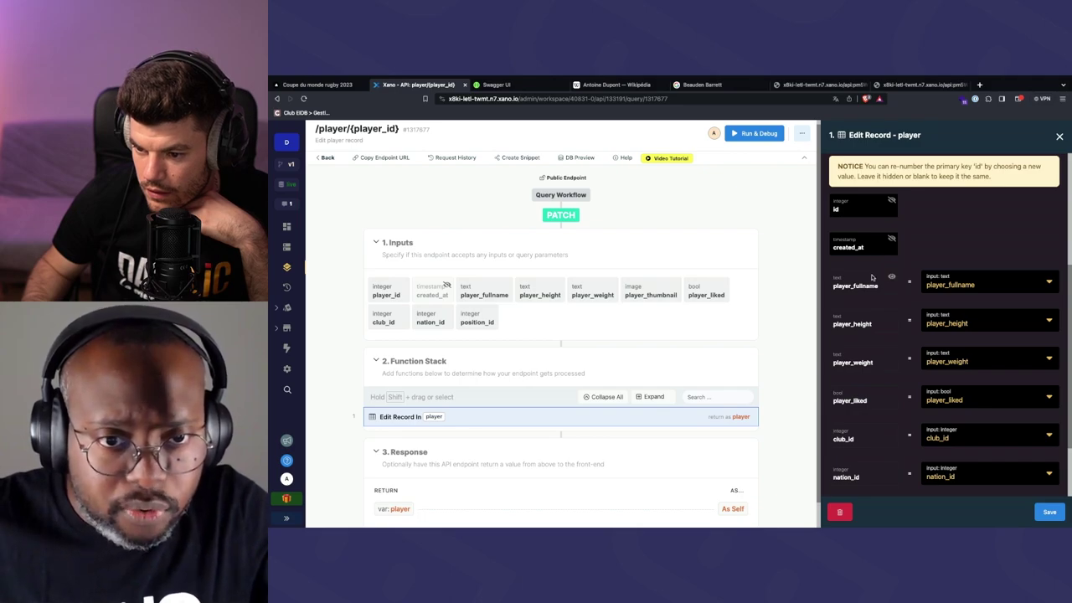
{"action": "scroll", "coordinate": [872, 277], "scroll_direction": "down", "scroll_amount": 1}
{"action": "left_click", "coordinate": [893, 243]}
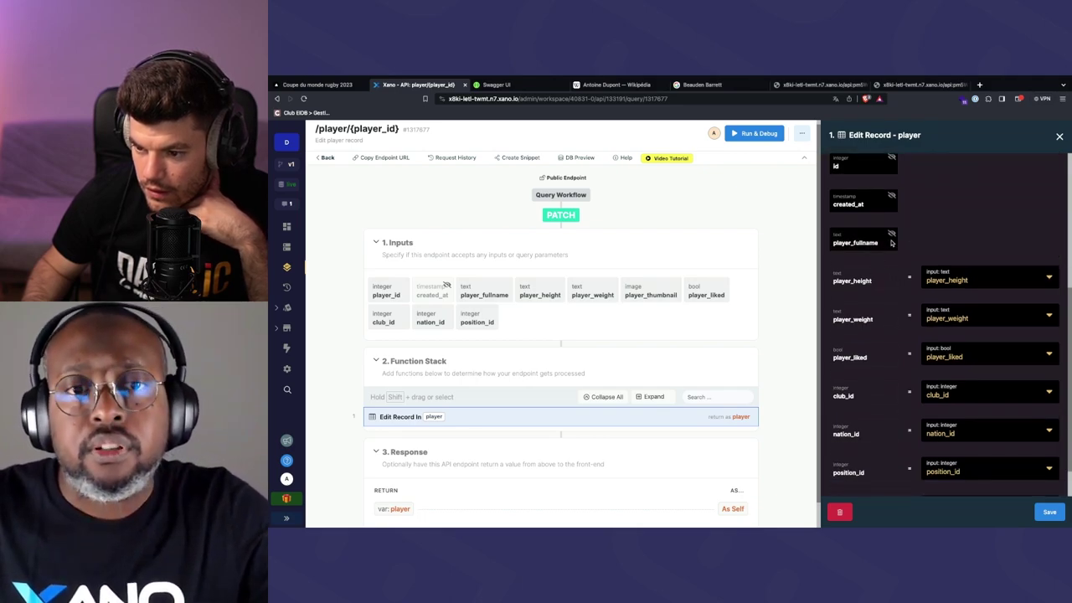
{"action": "left_click", "coordinate": [892, 272]}
{"action": "left_click", "coordinate": [893, 312]}
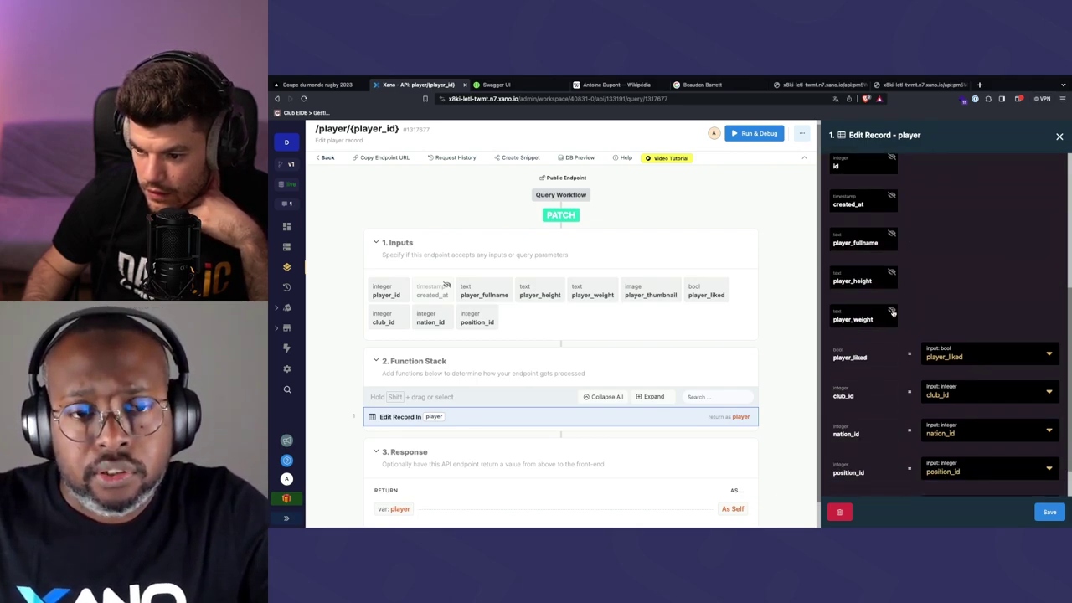
Hide club_id, nation_id, position_id and player_thumbnail too, keeping player_liked mapped, and save the Edit Record function
{"action": "scroll", "coordinate": [893, 312], "scroll_direction": "down", "scroll_amount": 1}
{"action": "left_click", "coordinate": [891, 342]}
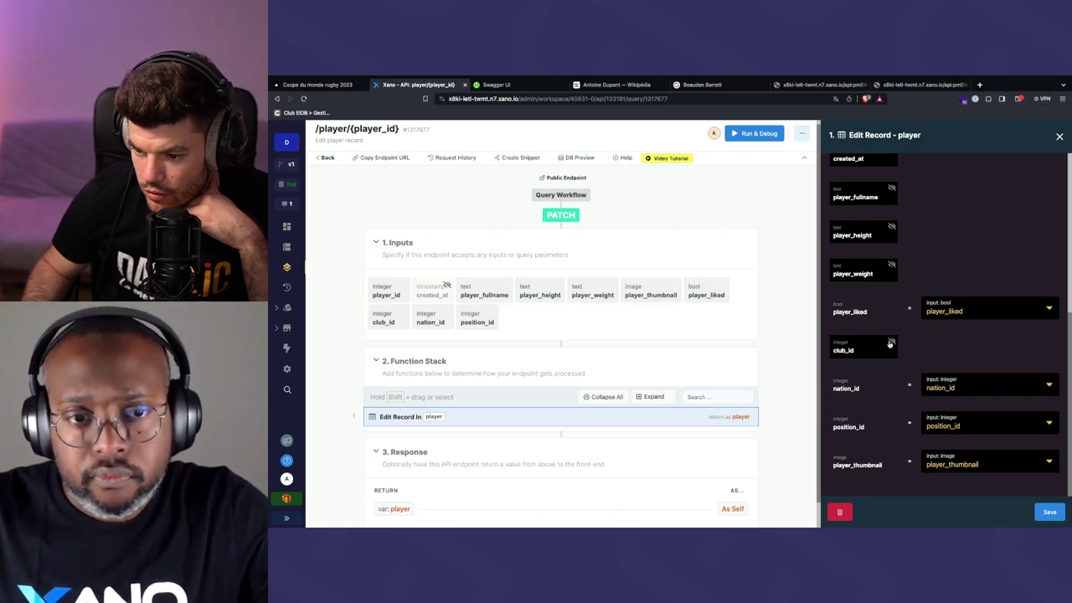
{"action": "left_click", "coordinate": [892, 379]}
{"action": "left_click", "coordinate": [892, 419]}
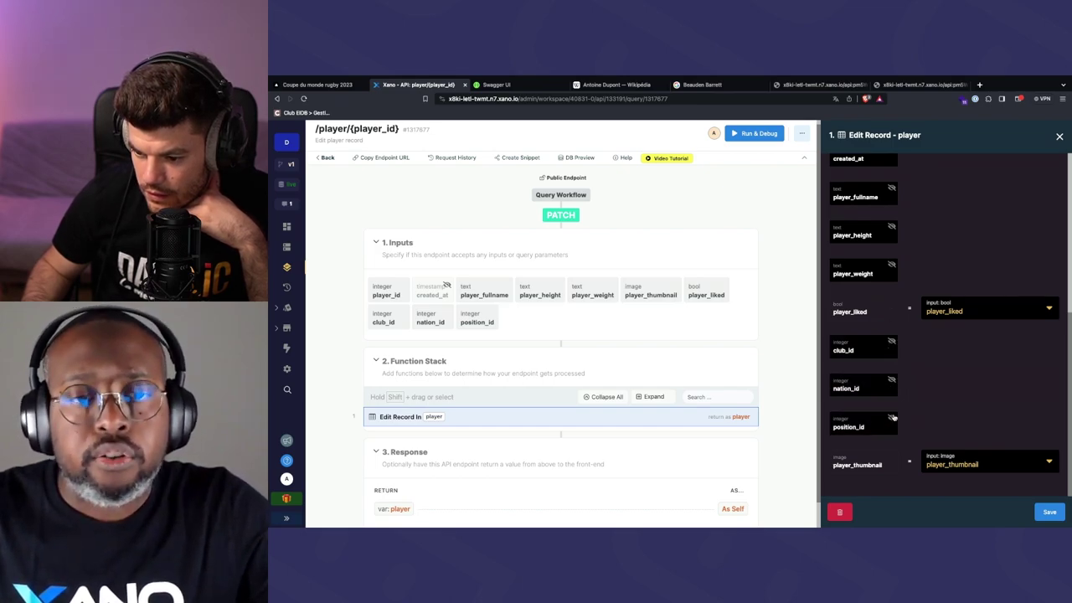
{"action": "left_click", "coordinate": [892, 454]}
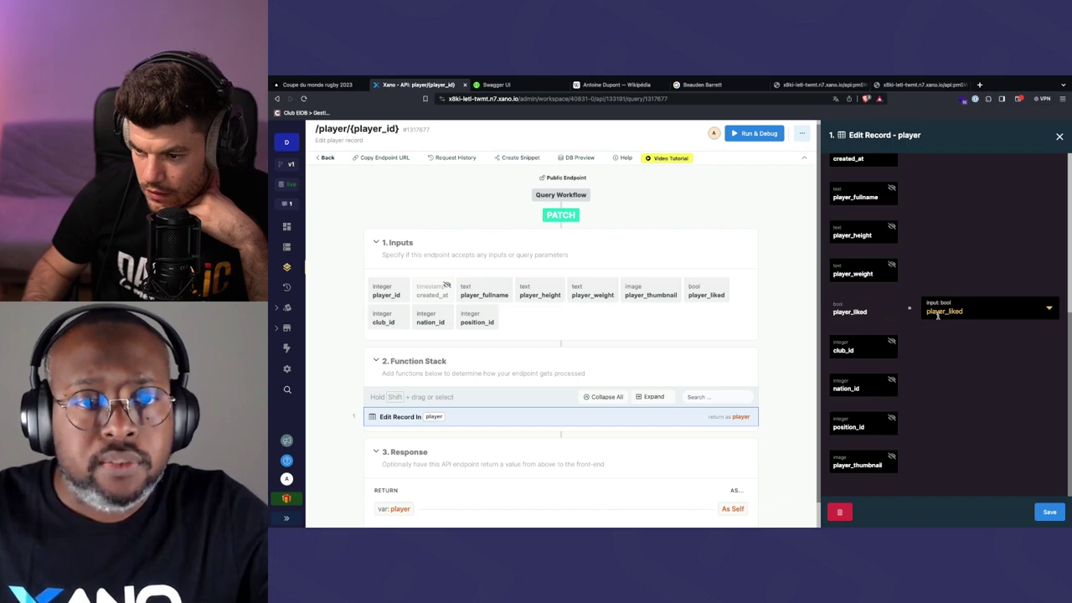
{"action": "scroll", "coordinate": [939, 316], "scroll_direction": "up", "scroll_amount": 5}
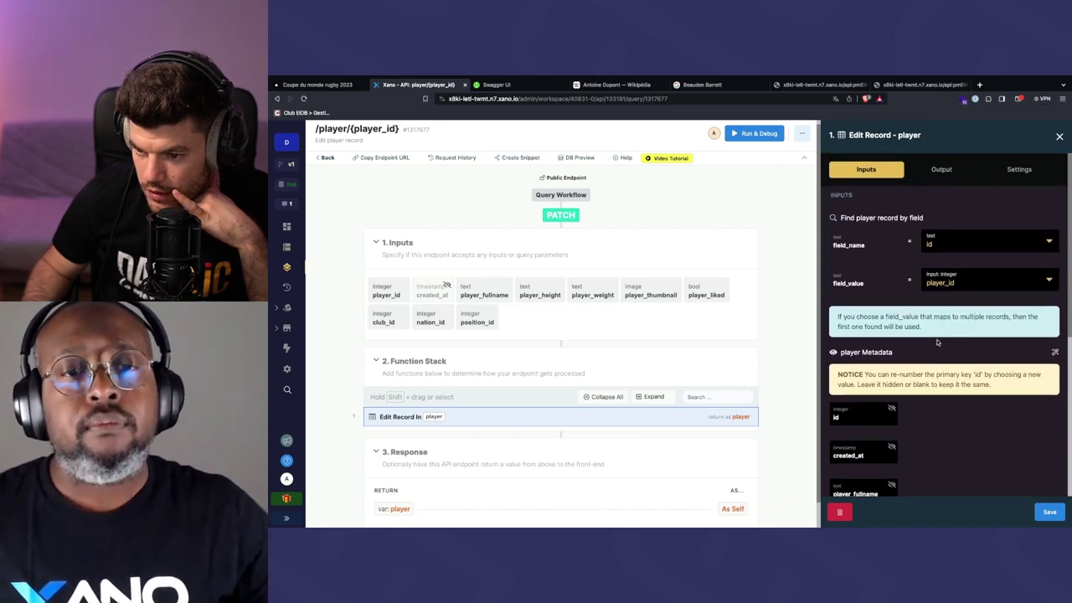
{"action": "scroll", "coordinate": [938, 335], "scroll_direction": "down", "scroll_amount": 4}
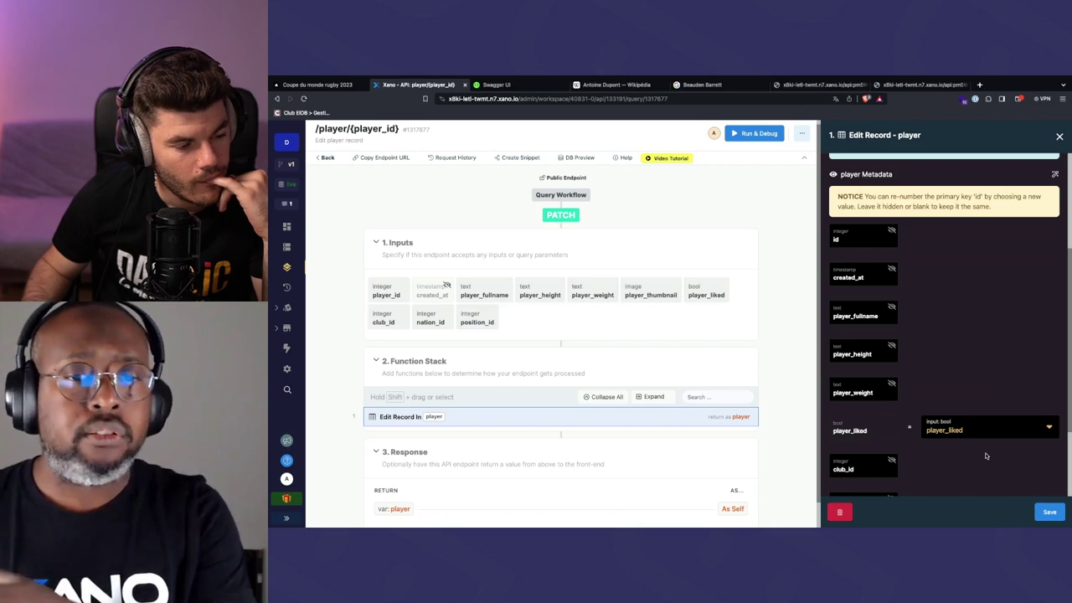
{"action": "scroll", "coordinate": [990, 467], "scroll_direction": "up", "scroll_amount": 5}
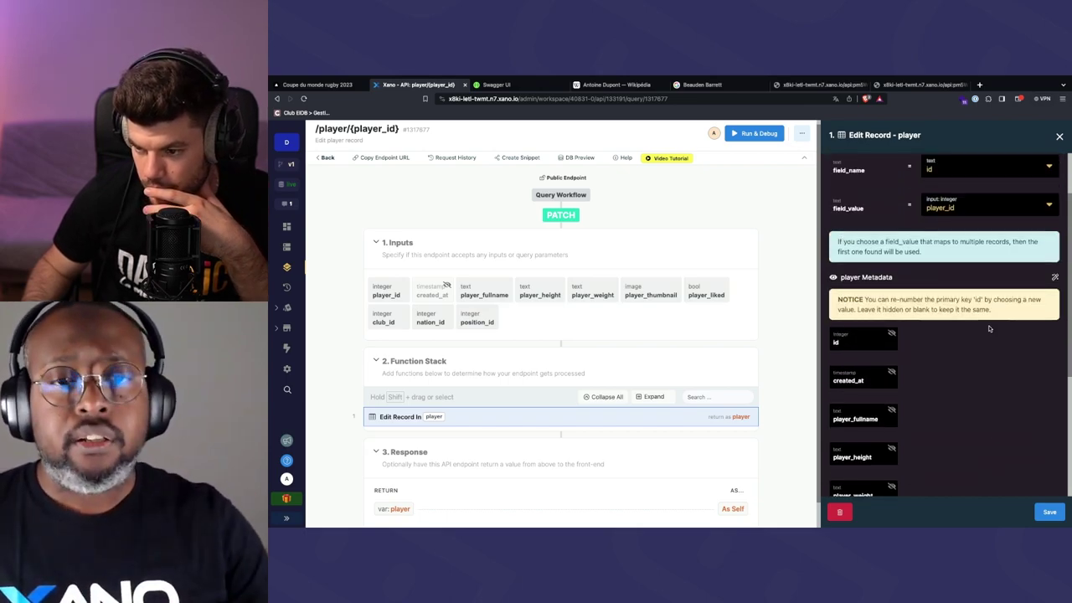
{"action": "scroll", "coordinate": [996, 401], "scroll_direction": "down", "scroll_amount": 5}
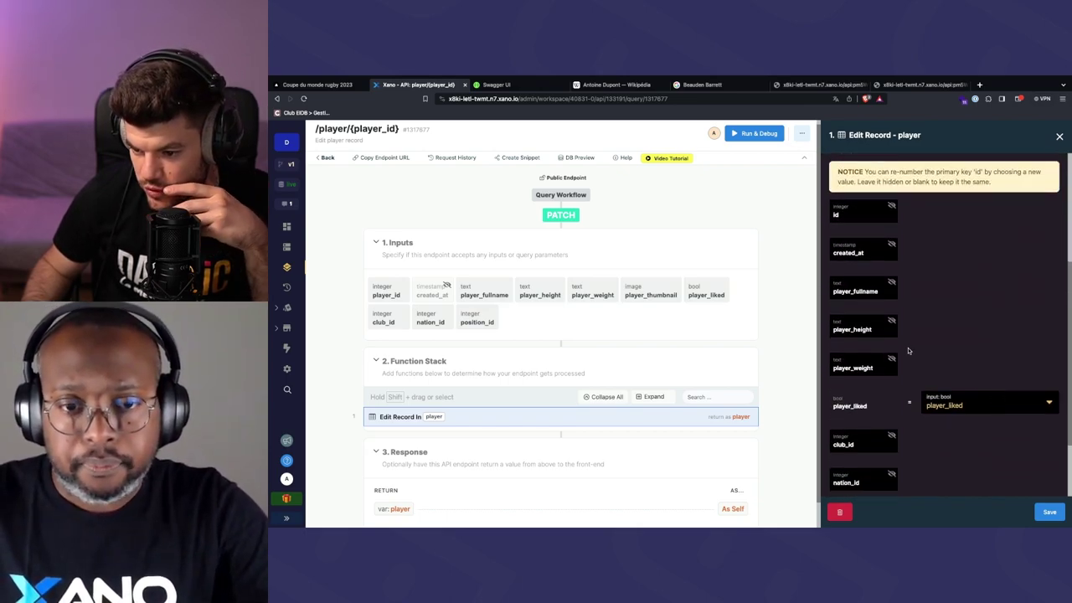
{"action": "left_click", "coordinate": [1050, 512]}
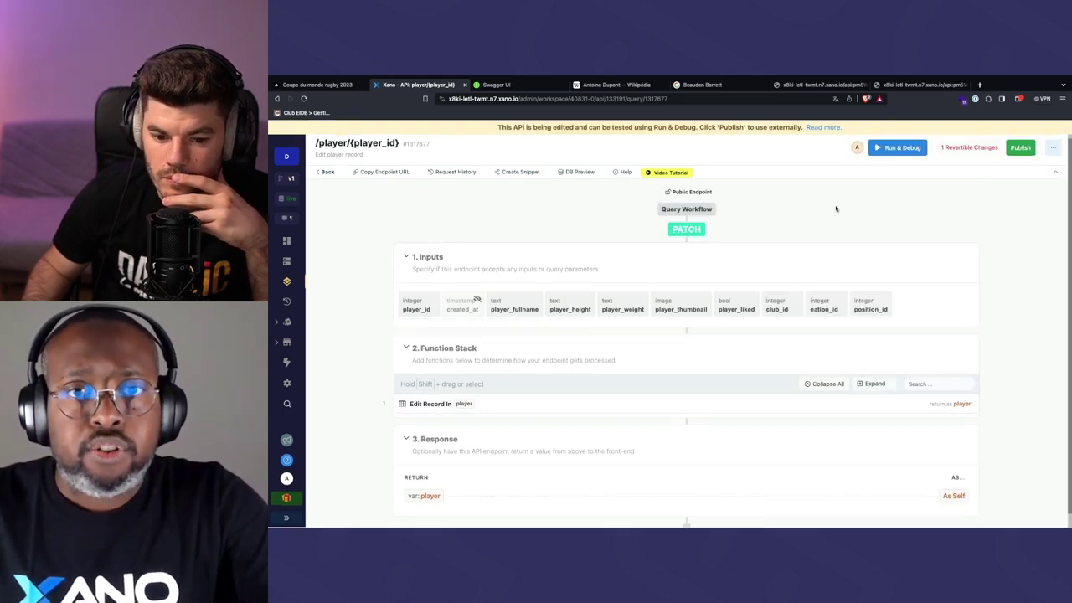
Publish the player PATCH endpoint with the message "adapt for like"
{"action": "left_click", "coordinate": [1020, 148]}
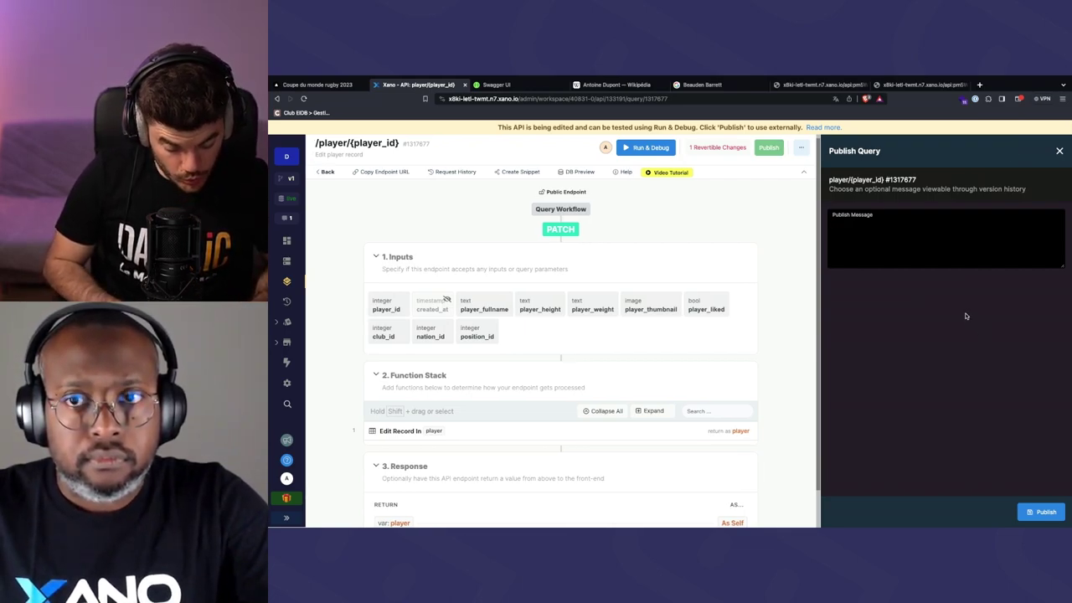
{"action": "type", "text": "api"}
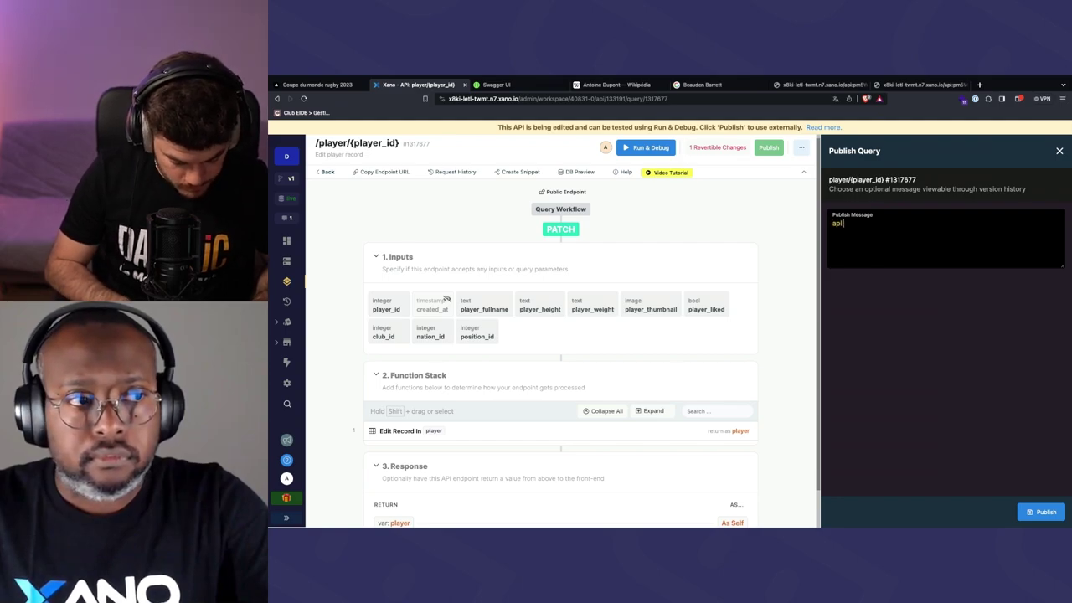
{"action": "key", "text": "BackSpace"}
{"action": "key", "text": "BackSpace"}
{"action": "key", "text": "BackSpace"}
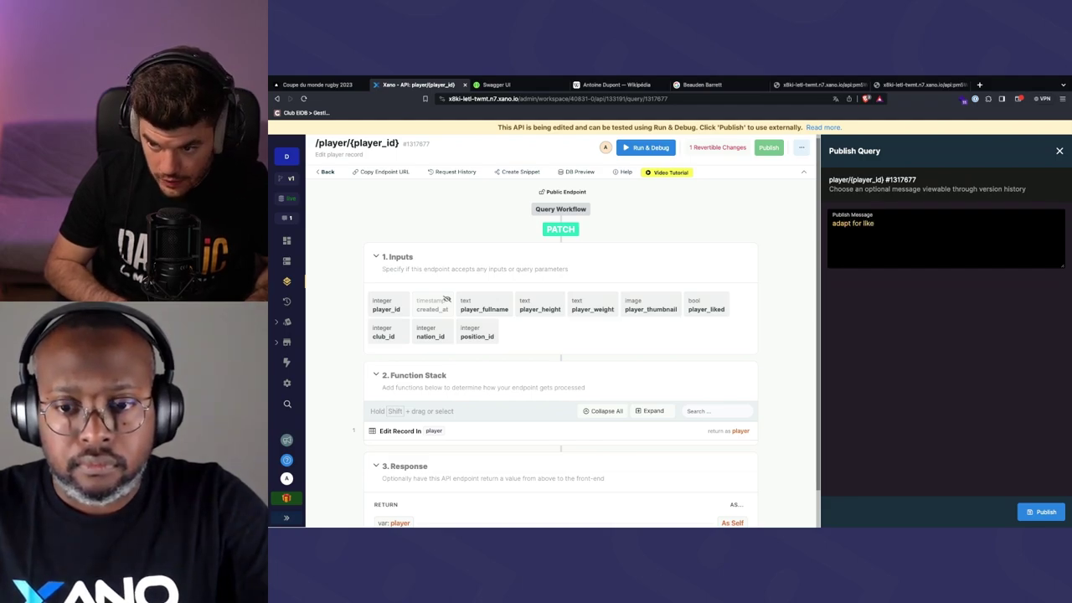
{"action": "left_click", "coordinate": [1042, 512]}
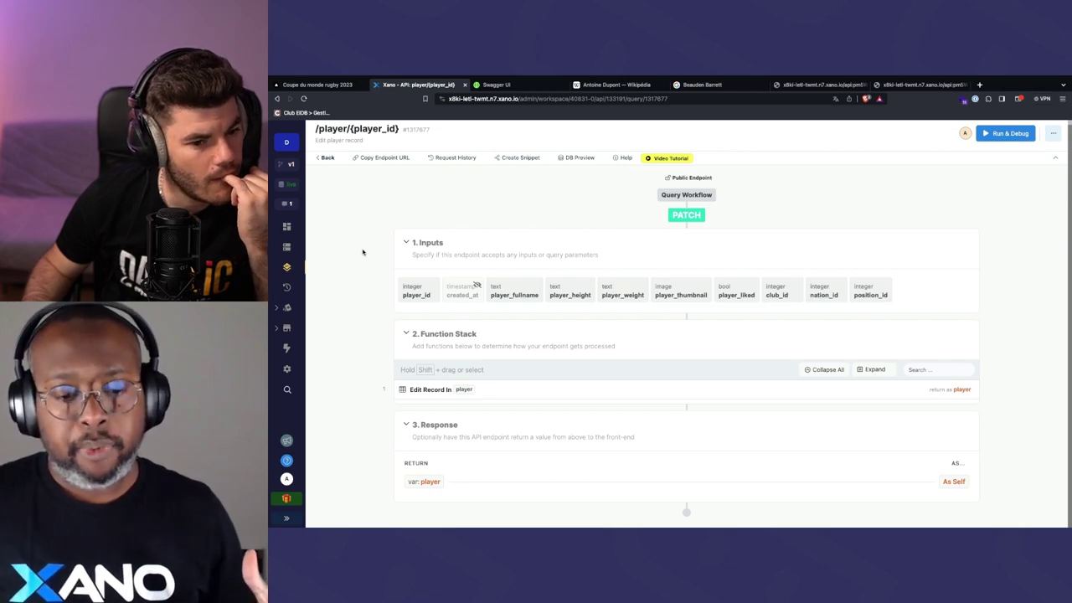
Reopen the published endpoint's Edit Record function to check its hidden fields and player_liked mapping, and close it
{"action": "left_click", "coordinate": [530, 388]}
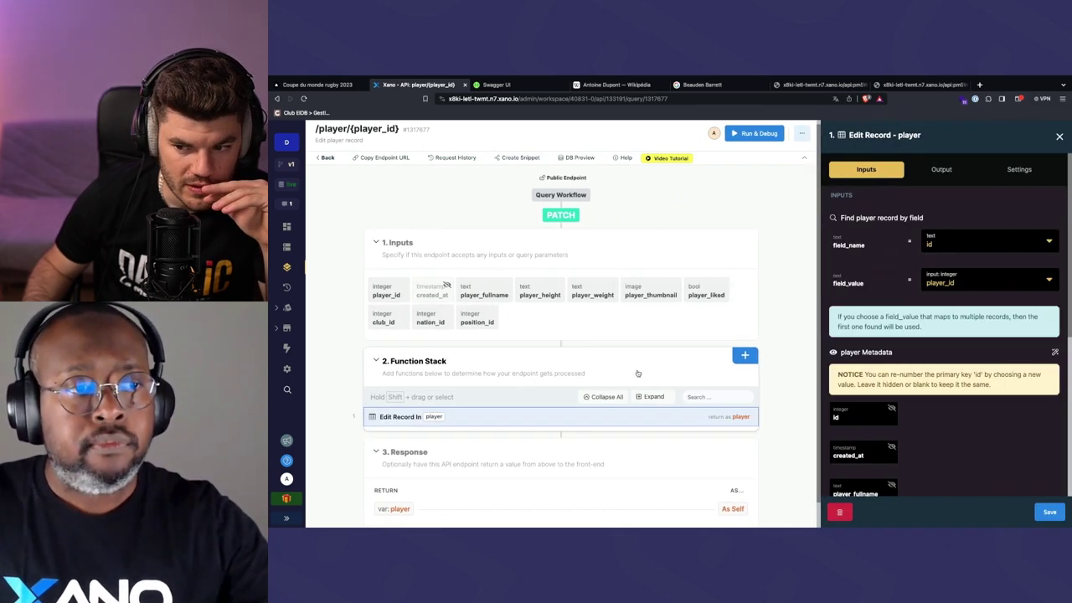
{"action": "scroll", "coordinate": [884, 435], "scroll_direction": "down", "scroll_amount": 1}
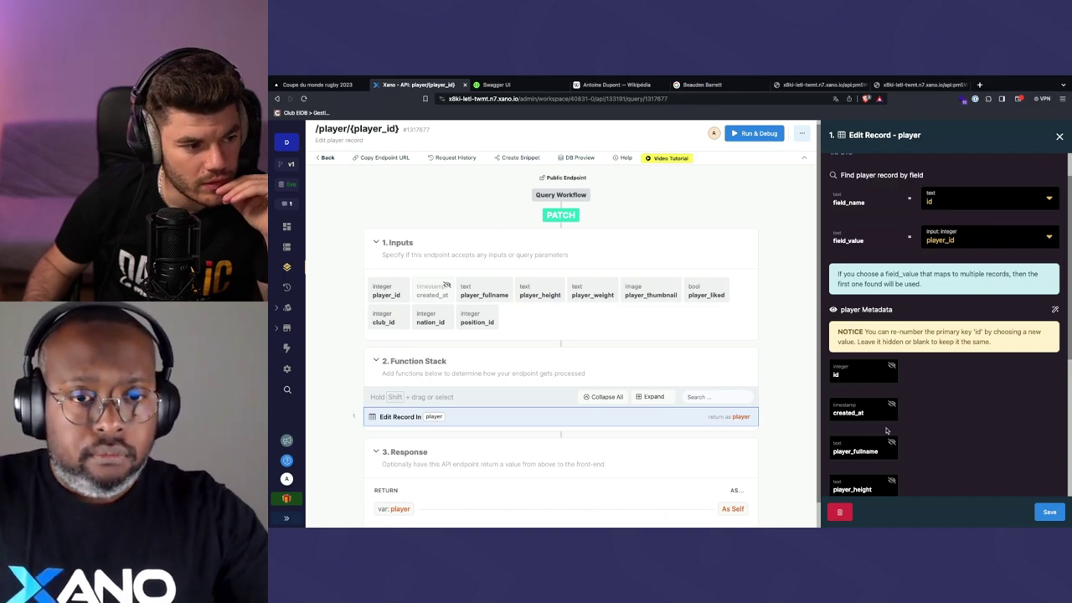
{"action": "scroll", "coordinate": [886, 432], "scroll_direction": "down", "scroll_amount": 3}
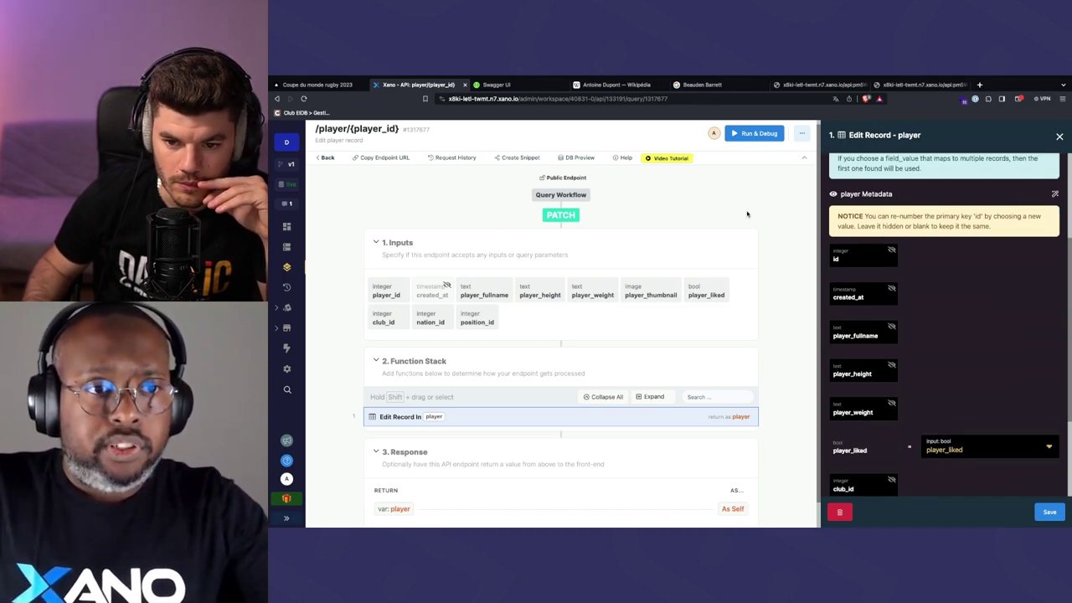
{"action": "left_click", "coordinate": [1059, 136]}
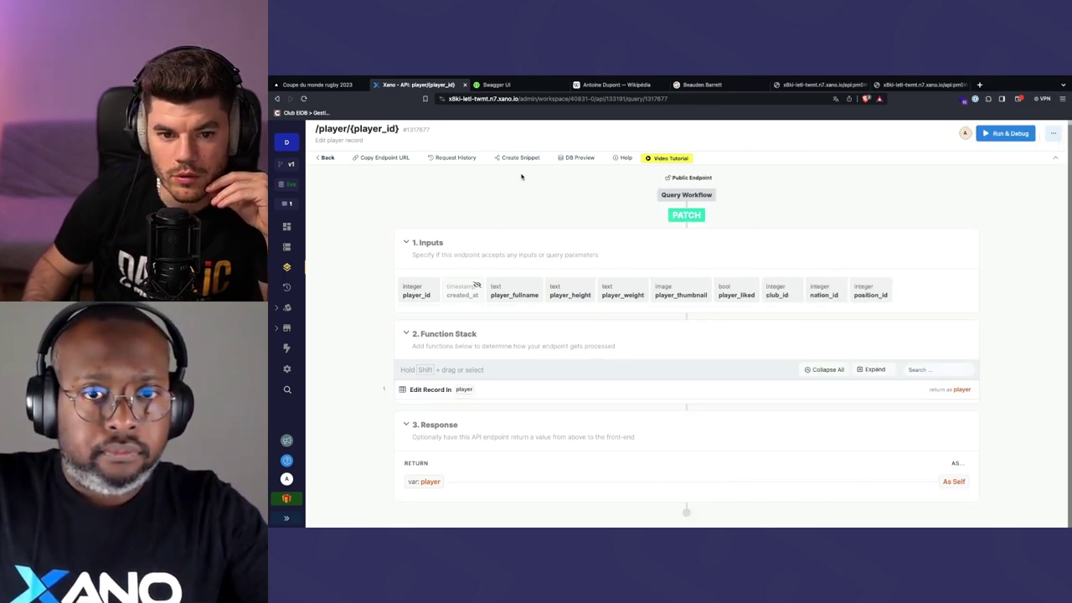
Copy the PATCH endpoint's URL, switch to VS Code and open Thunder Client
{"action": "left_click", "coordinate": [401, 161]}
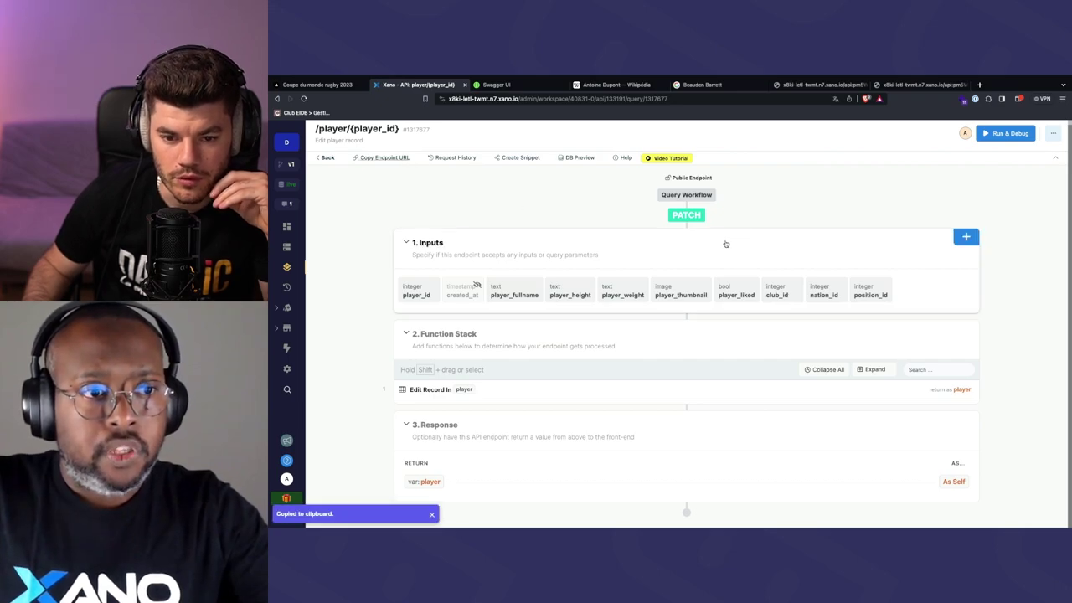
{"action": "key", "text": "ctrl+Right"}
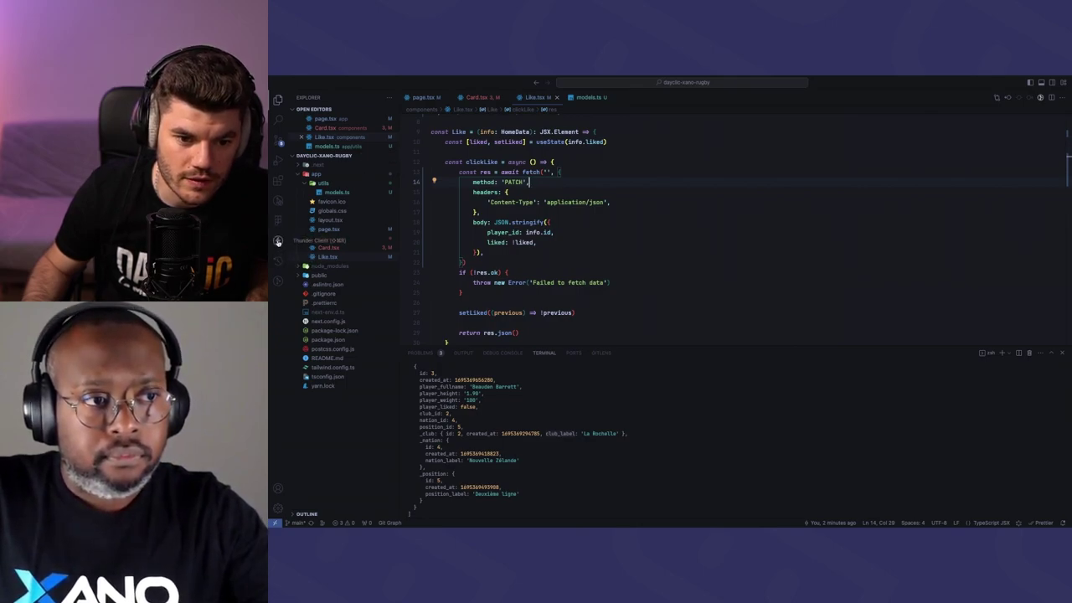
{"action": "left_click", "coordinate": [278, 242]}
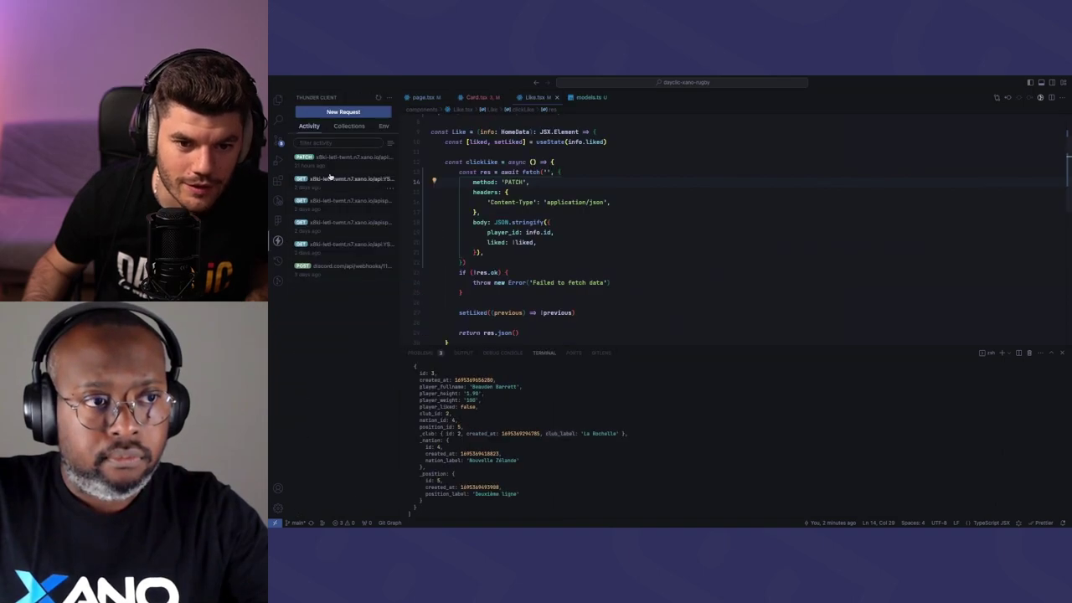
Create a new request with the copied player/{player_id} endpoint URL and set its player_id parameter to 1
{"action": "left_click", "coordinate": [352, 112]}
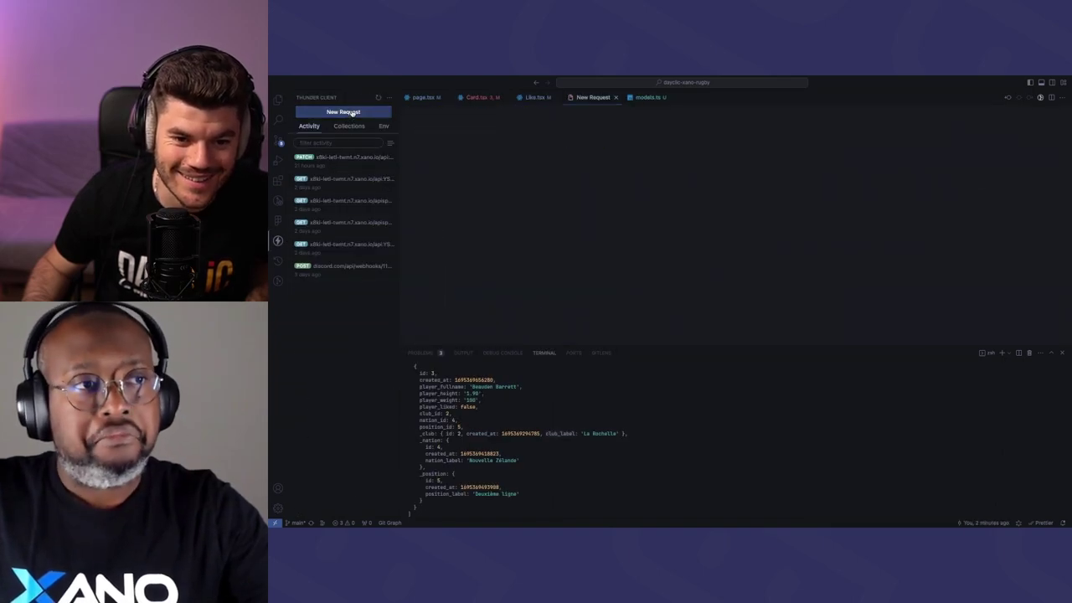
{"action": "left_click", "coordinate": [544, 120]}
{"action": "key", "text": "ctrl+a"}
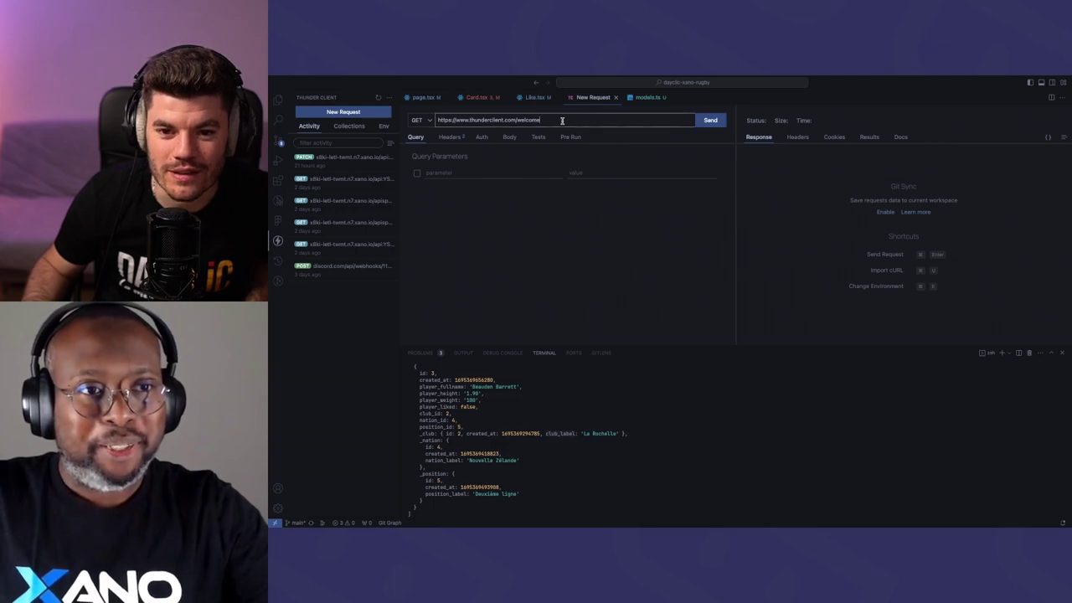
{"action": "key", "text": "ctrl+v"}
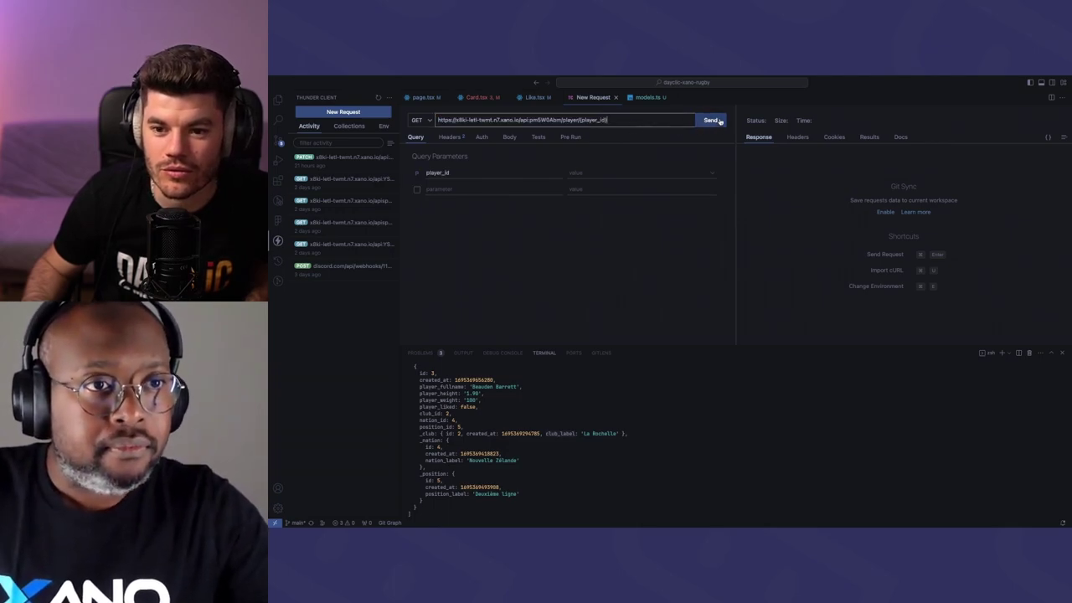
{"action": "left_click", "coordinate": [609, 170]}
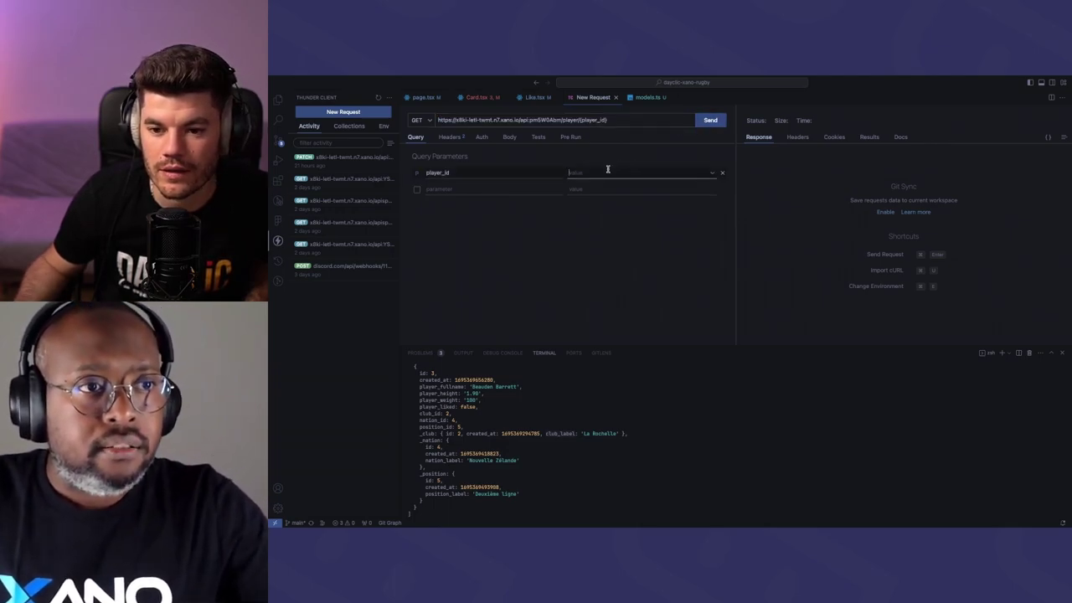
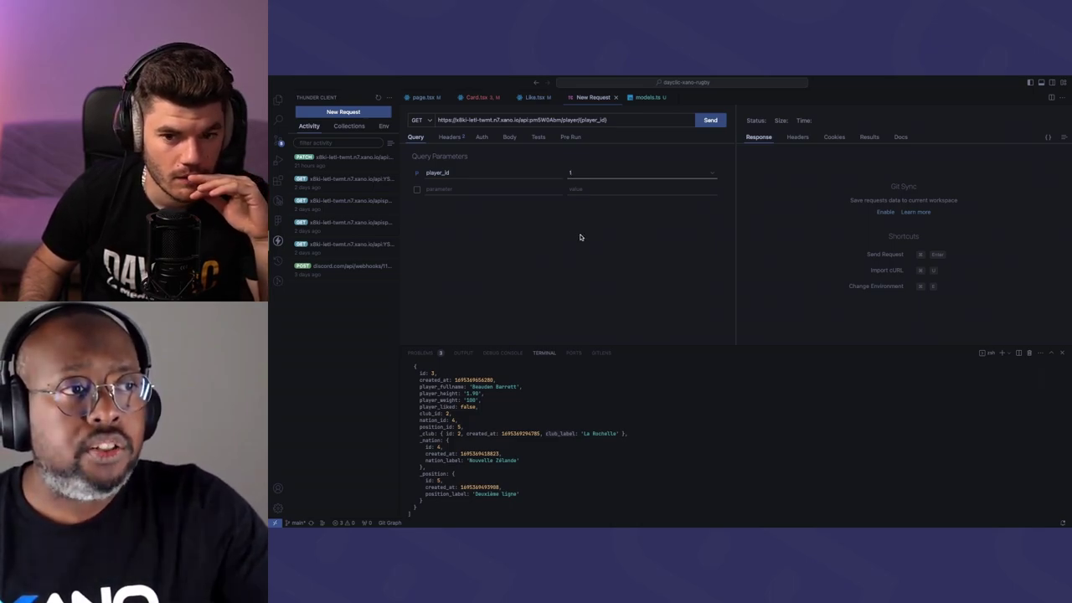
{"action": "key", "text": "Tab"}
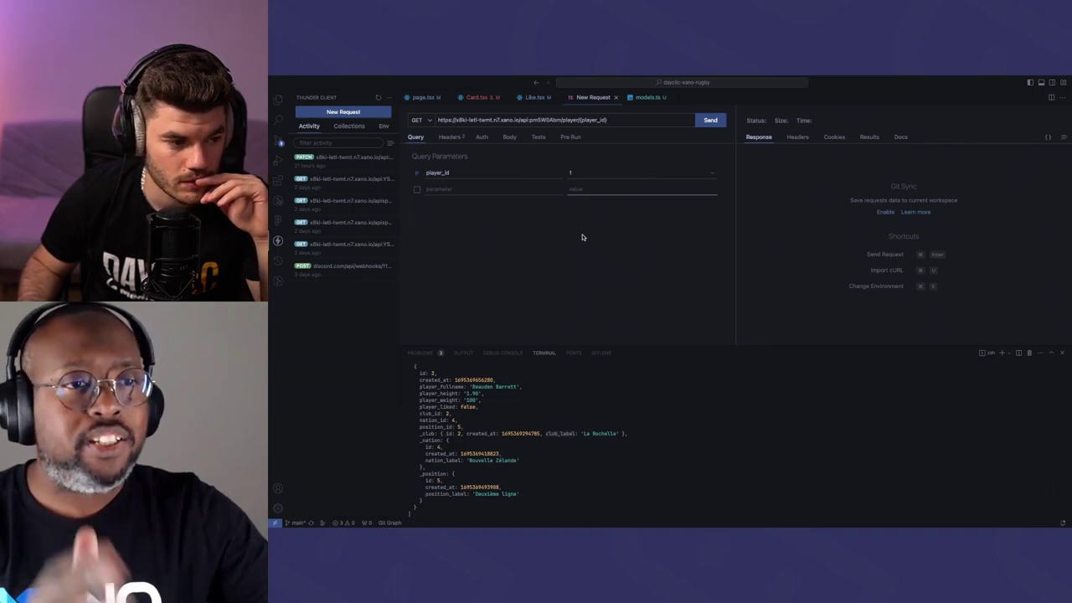
Add a Content-Type header to the request
{"action": "left_click", "coordinate": [450, 136]}
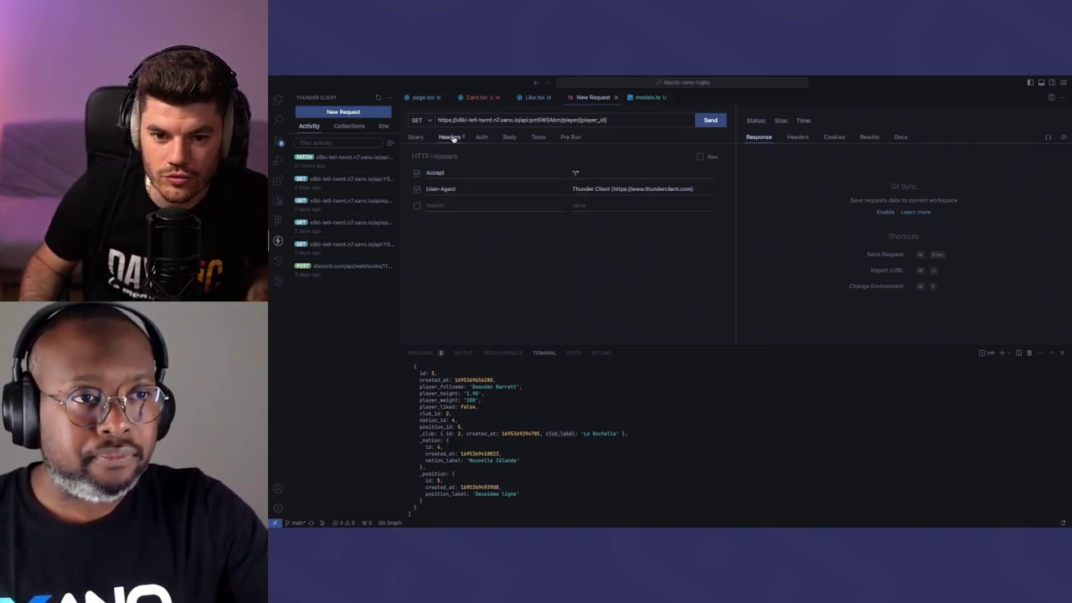
{"action": "left_click", "coordinate": [431, 206]}
{"action": "type", "text": "A"}
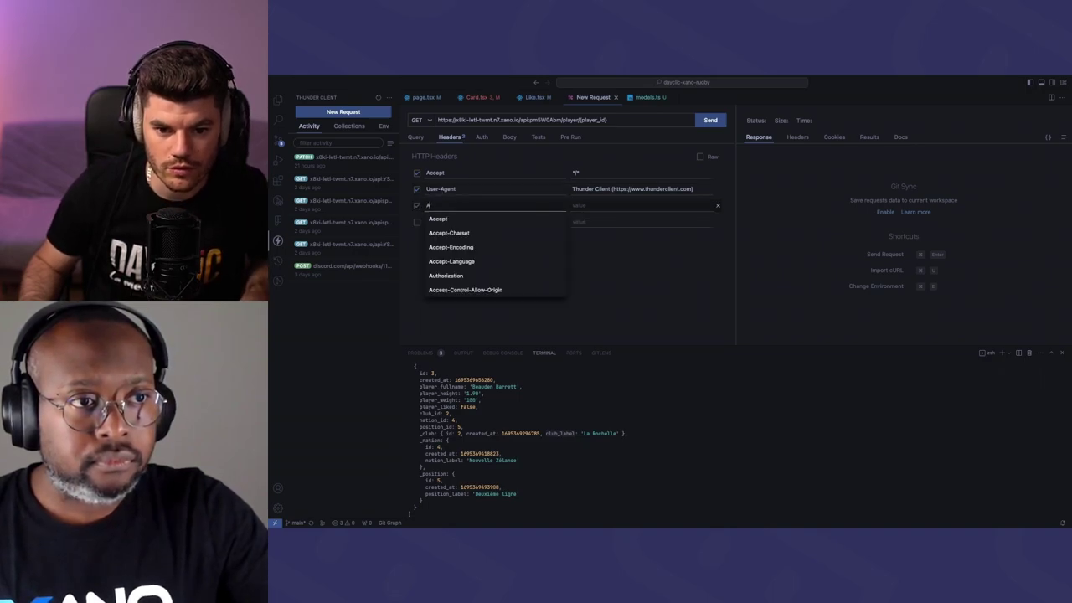
{"action": "key", "text": "BackSpace"}
{"action": "type", "text": "Co"}
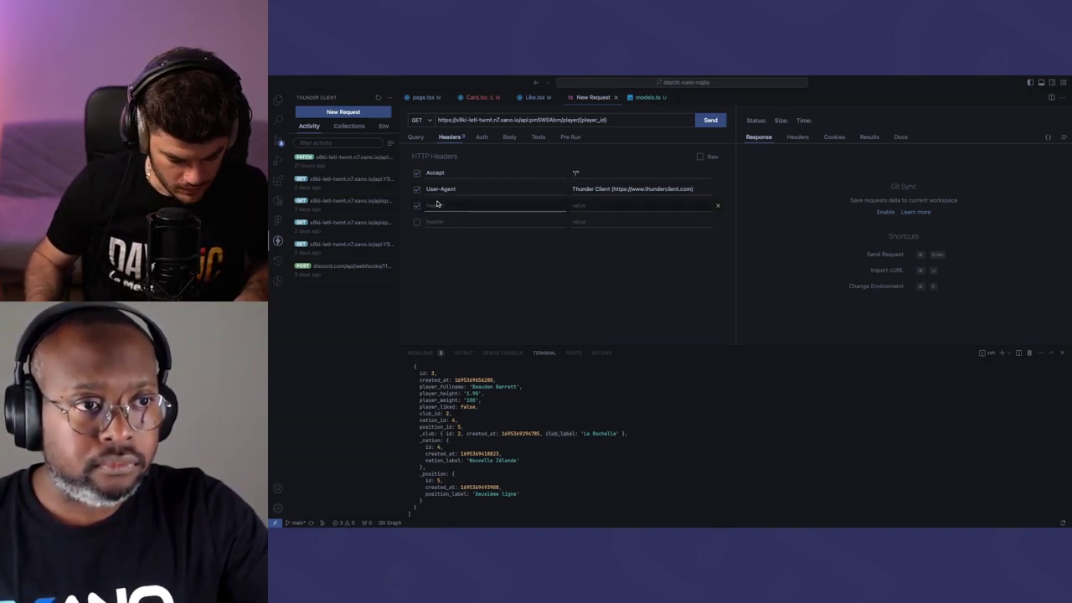
{"action": "type", "text": "nt"}
{"action": "key", "text": "Return"}
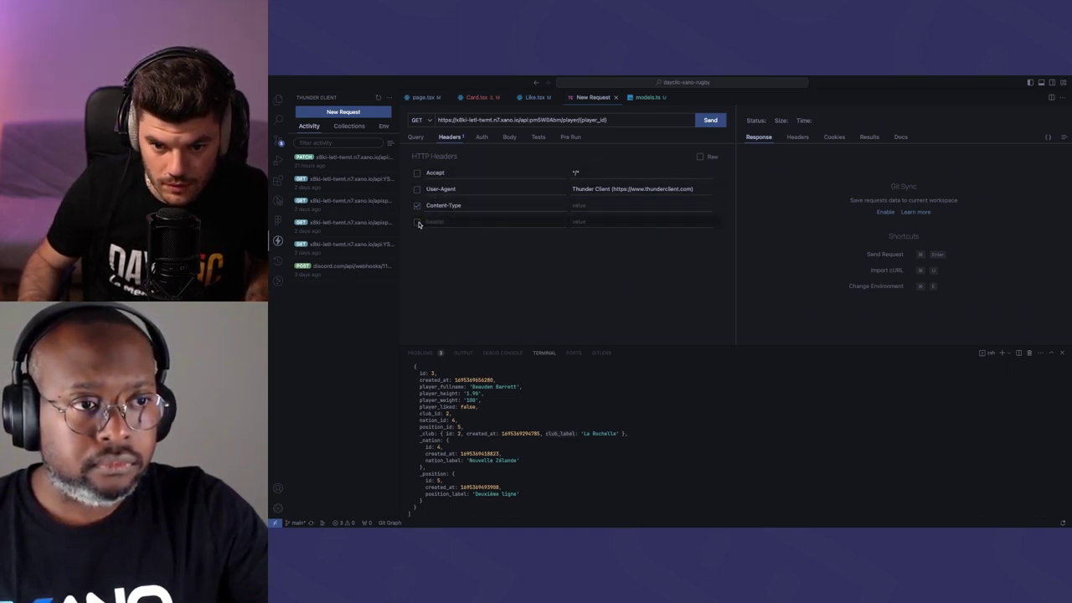
Set the Accept and Content-Type headers to application/json and remove the User-Agent header
{"action": "triple_click", "coordinate": [594, 175]}
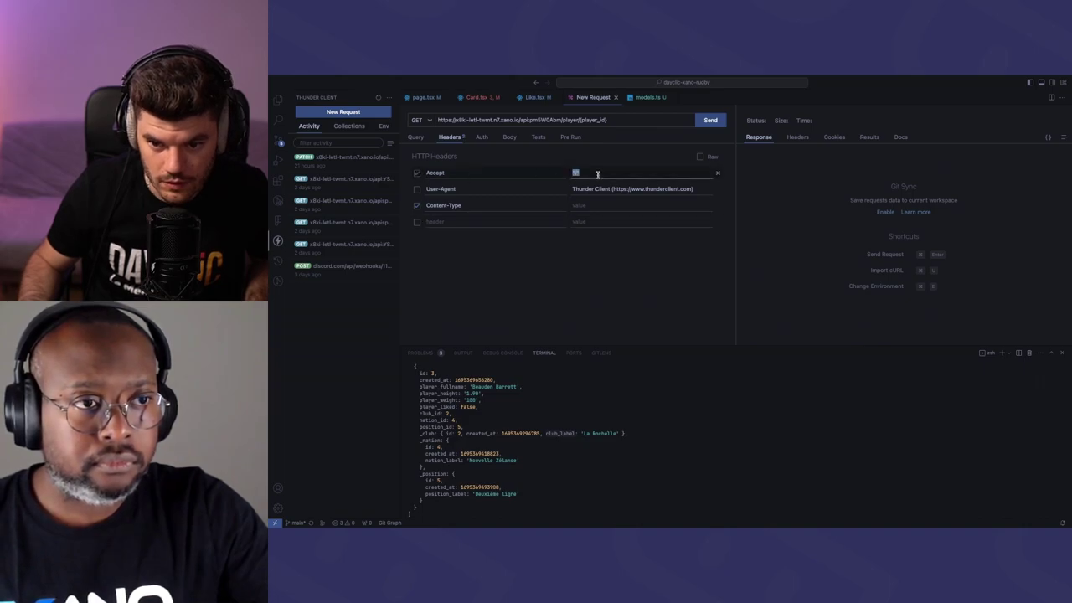
{"action": "type", "text": "jso"}
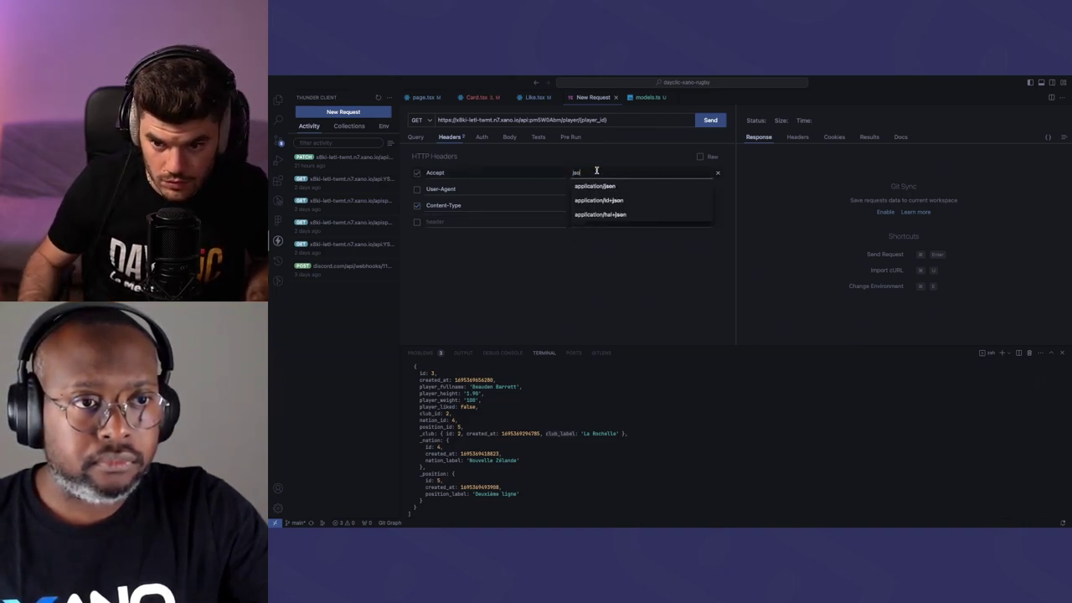
{"action": "key", "text": "Tab"}
{"action": "key", "text": "Tab"}
{"action": "type", "text": "jso"}
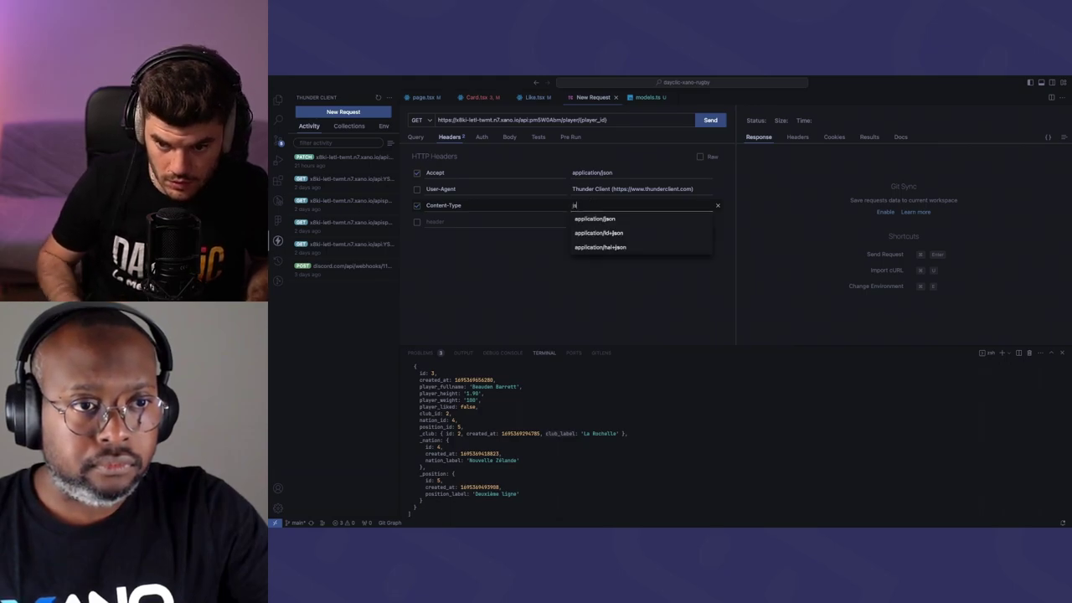
{"action": "left_click", "coordinate": [596, 216]}
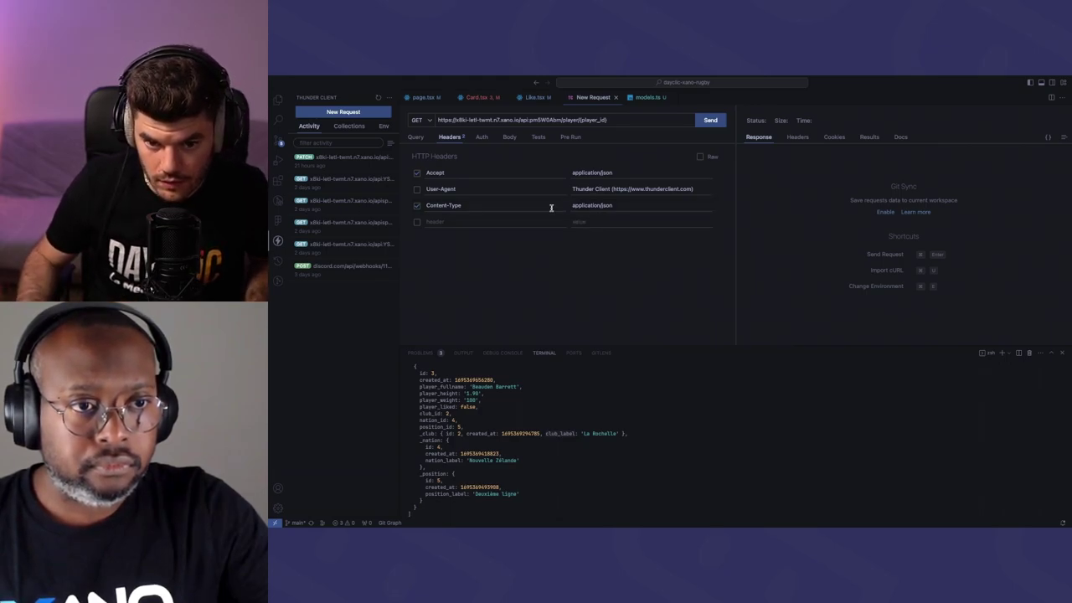
{"action": "left_click", "coordinate": [718, 190]}
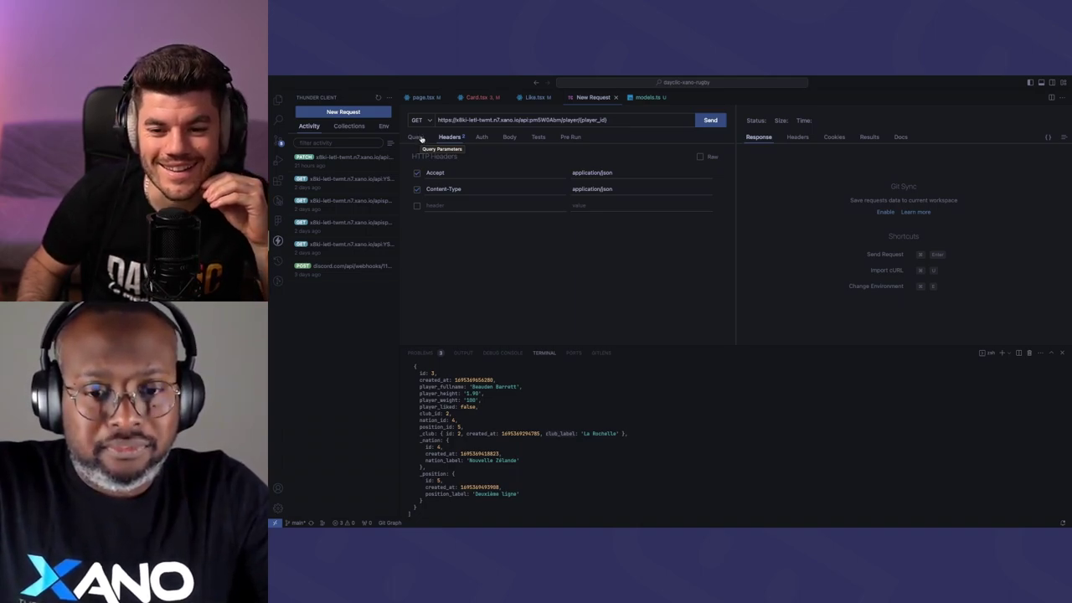
Check the request's query parameters and authentication settings, and open its JSON body for editing
{"action": "left_click", "coordinate": [416, 138]}
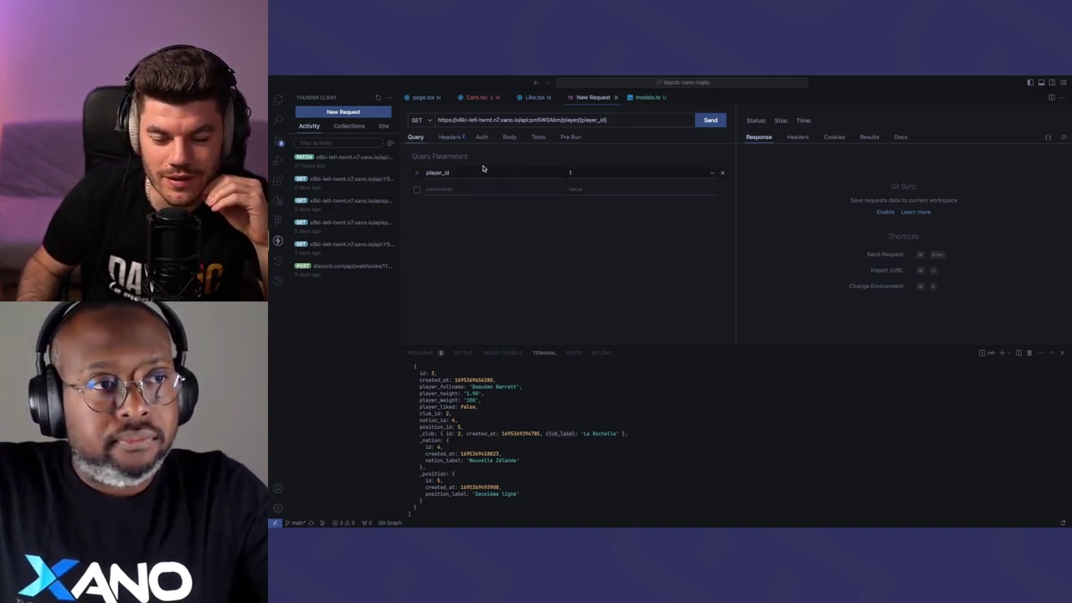
{"action": "left_click", "coordinate": [486, 137]}
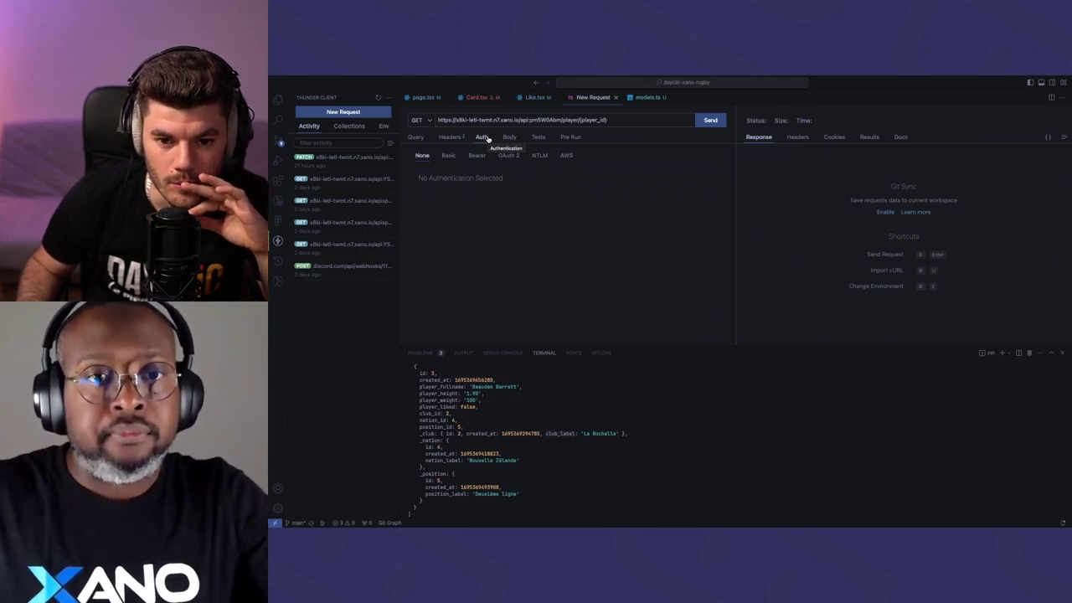
{"action": "left_click", "coordinate": [509, 139]}
{"action": "left_click", "coordinate": [452, 192]}
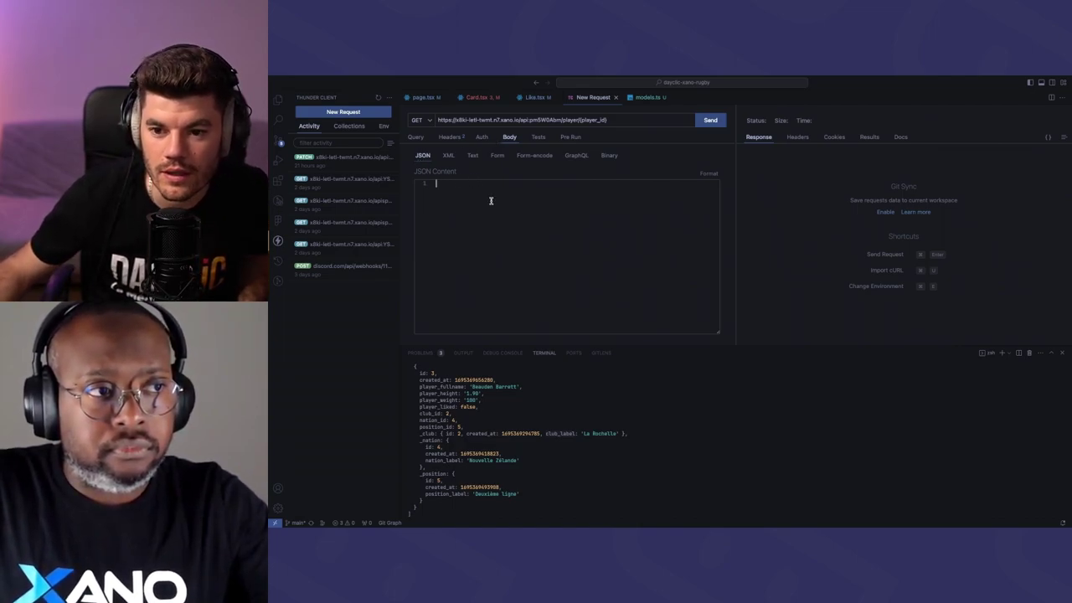
Switch to Swagger UI in the browser, reload the API documentation, and expand the PATCH /player/{player_id} endpoint
{"action": "key", "text": "ctrl+Up"}
{"action": "left_click", "coordinate": [653, 109]}
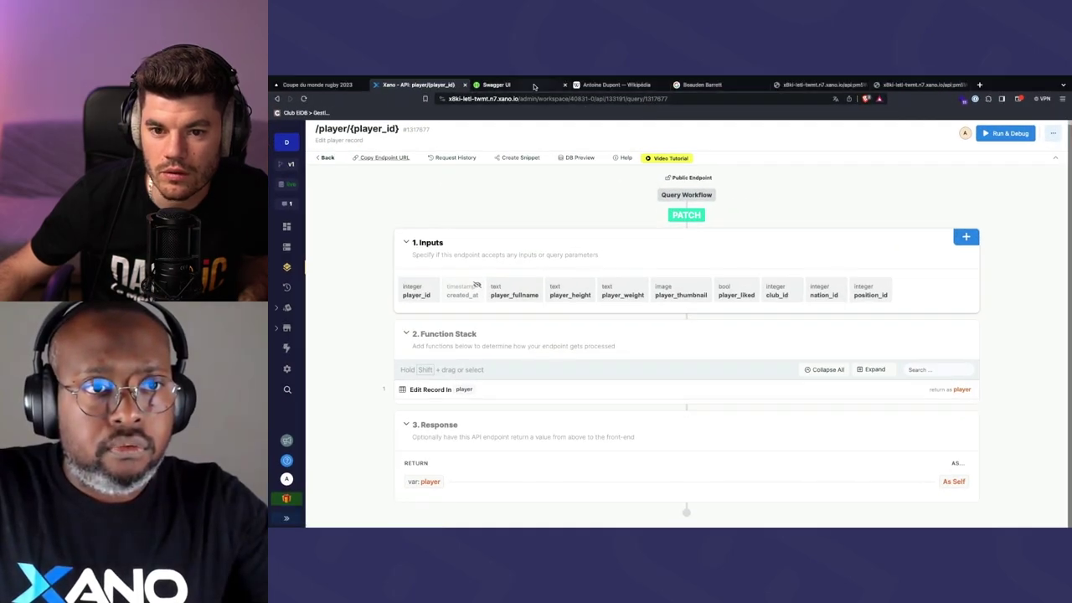
{"action": "left_click", "coordinate": [497, 85]}
{"action": "scroll", "coordinate": [494, 262], "scroll_direction": "down", "scroll_amount": 10}
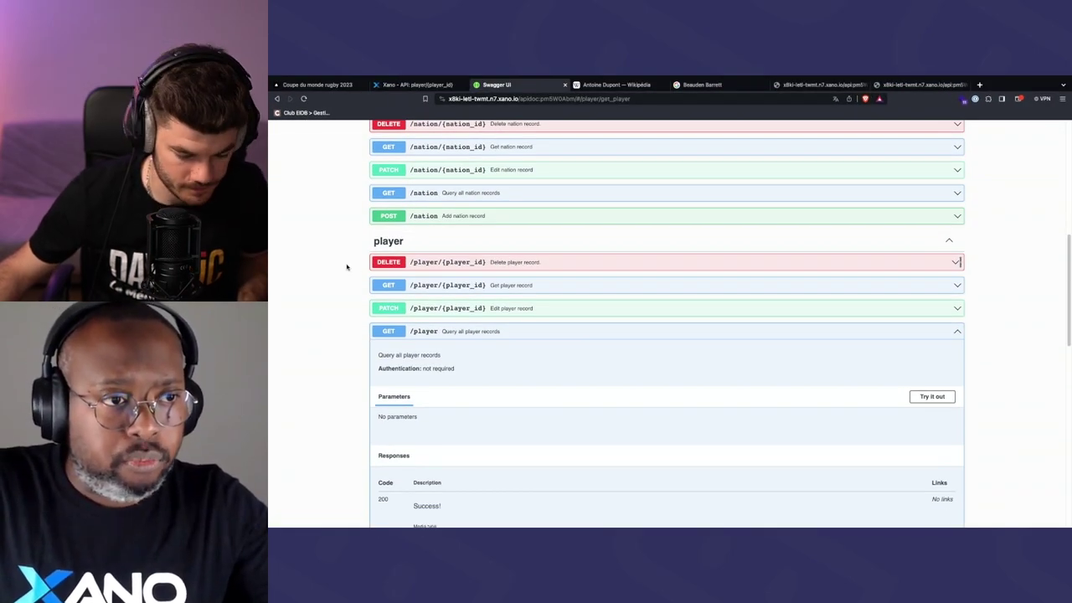
{"action": "key", "text": "super+r"}
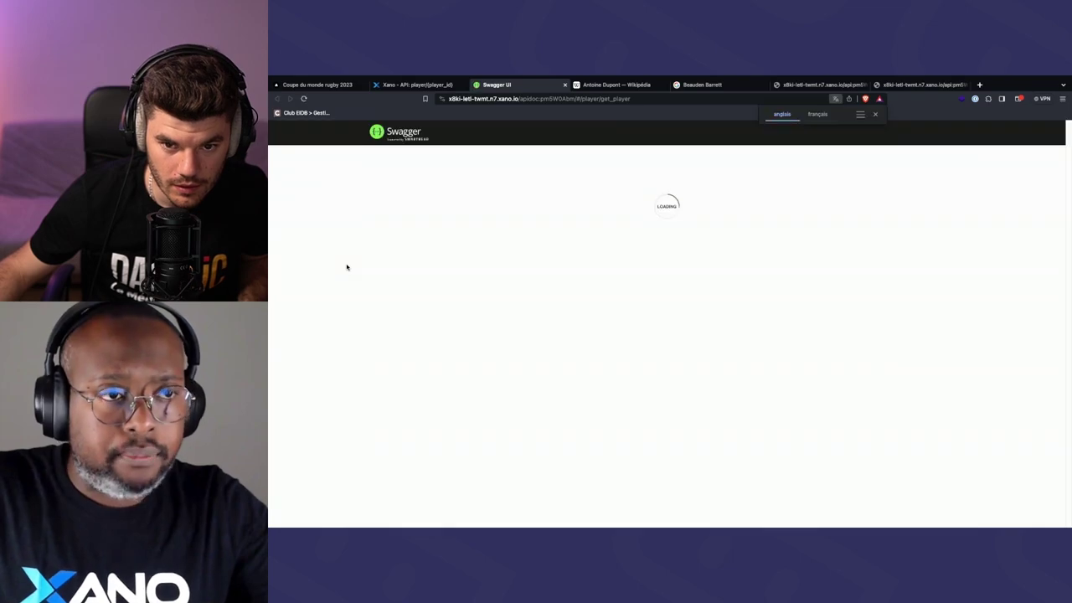
{"action": "scroll", "coordinate": [347, 267], "scroll_direction": "up", "scroll_amount": 1}
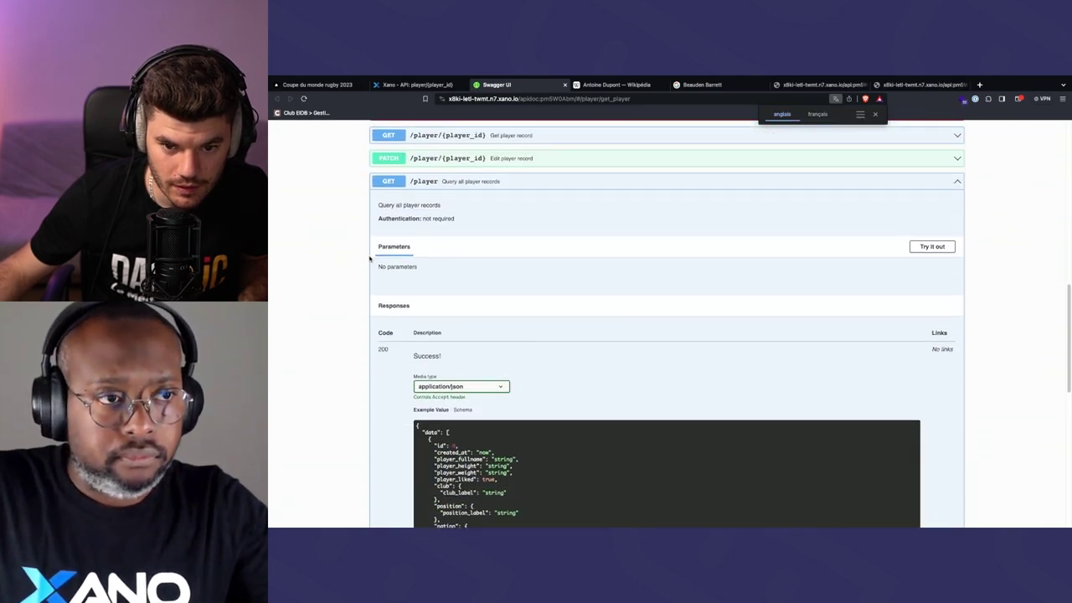
{"action": "left_click", "coordinate": [563, 179]}
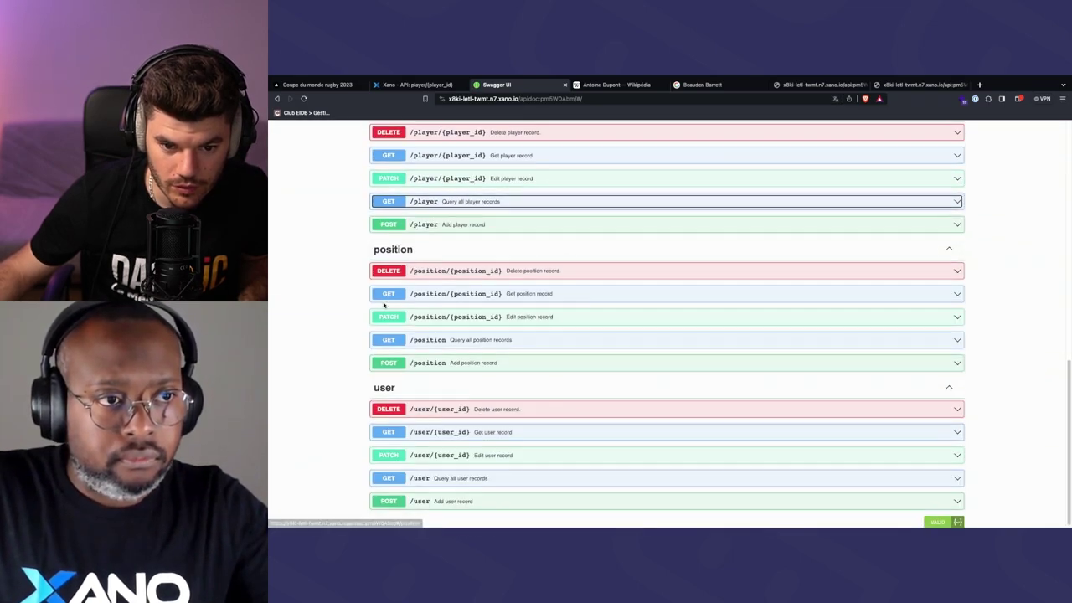
{"action": "scroll", "coordinate": [396, 253], "scroll_direction": "up", "scroll_amount": 1}
{"action": "left_click", "coordinate": [490, 218]}
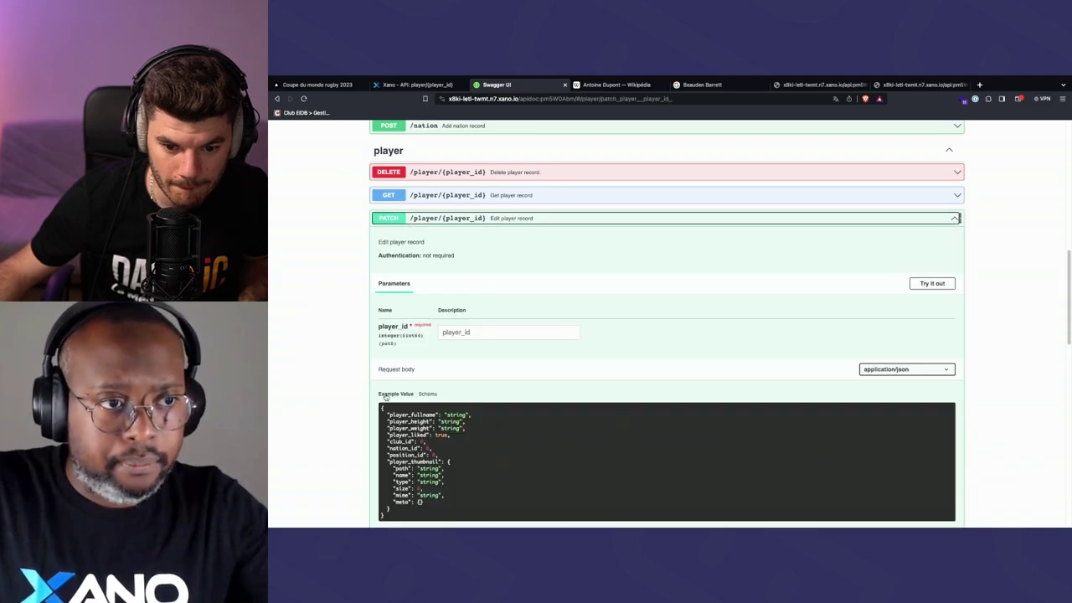
Copy the PATCH endpoint's example request body, switch to VS Code, and paste it into the request's JSON body
{"action": "scroll", "coordinate": [327, 412], "scroll_direction": "down", "scroll_amount": 3}
{"action": "scroll", "coordinate": [327, 412], "scroll_direction": "down", "scroll_amount": 4}
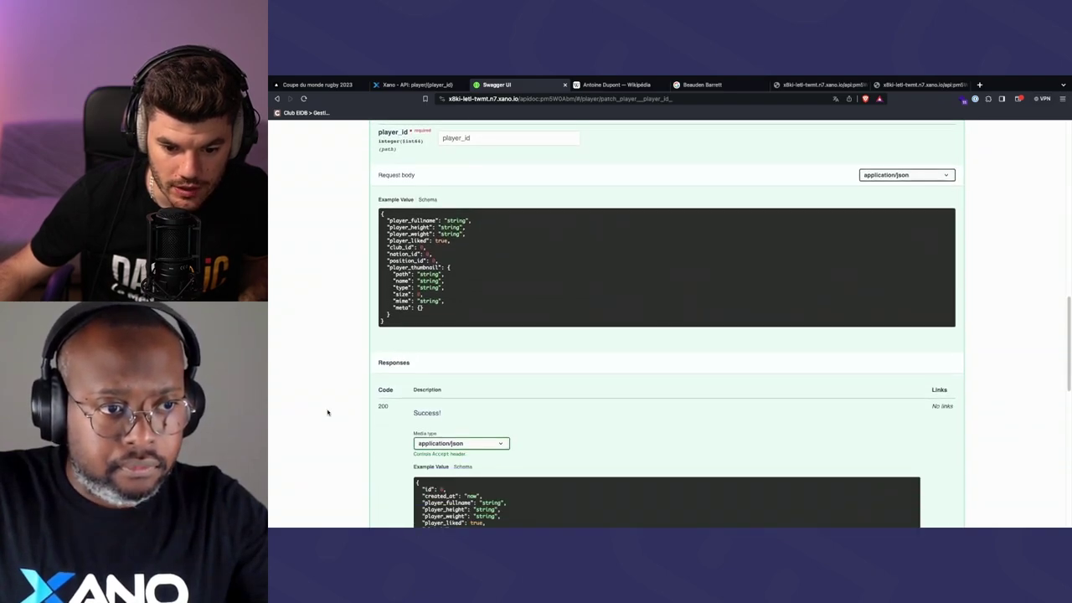
{"action": "scroll", "coordinate": [327, 412], "scroll_direction": "up", "scroll_amount": 4}
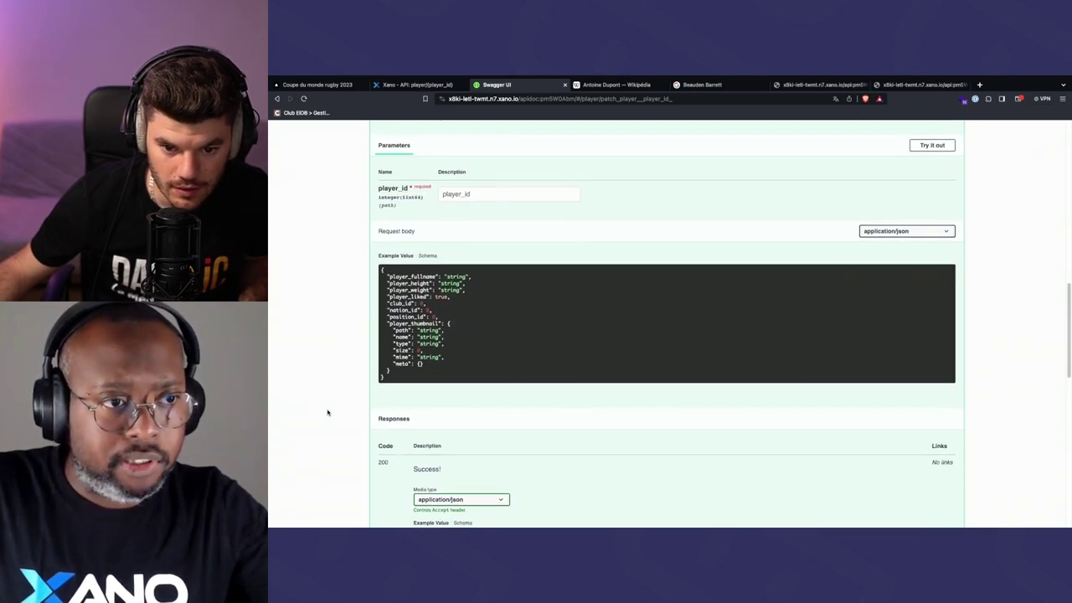
{"action": "left_click", "coordinate": [425, 255]}
{"action": "left_click", "coordinate": [402, 255]}
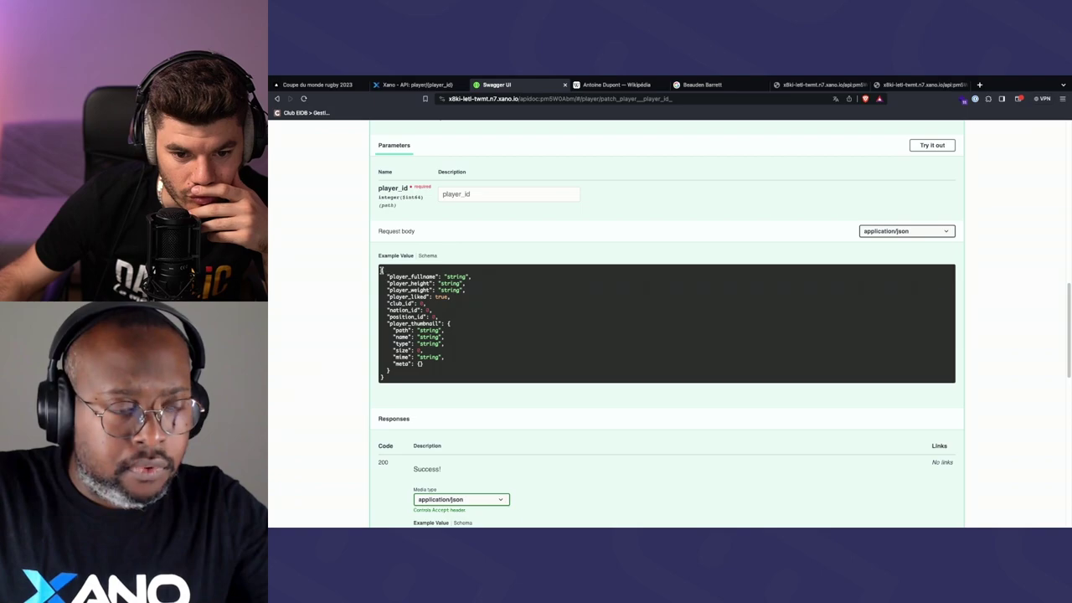
{"action": "left_click_drag", "start_coordinate": [381, 269], "coordinate": [427, 377]}
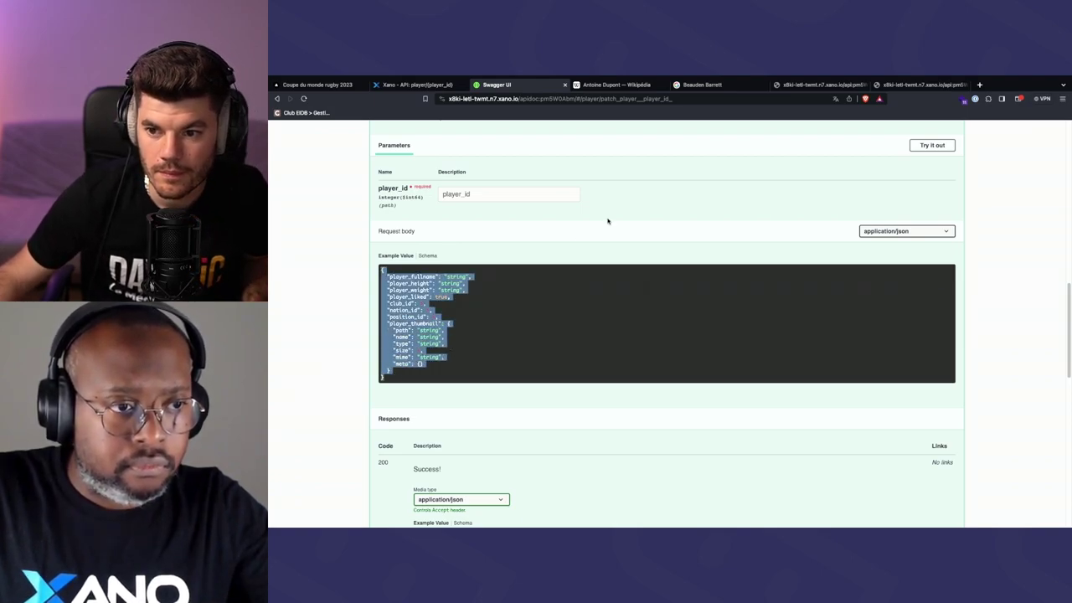
{"action": "key", "text": "ctrl+Up"}
{"action": "left_click", "coordinate": [745, 113]}
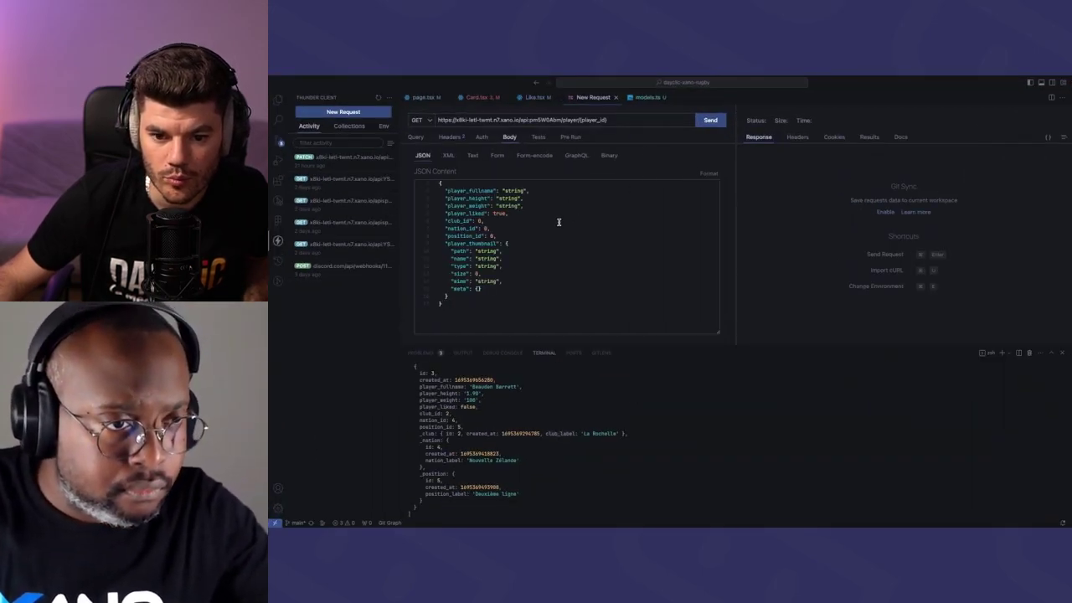
Reduce the JSON body to only "player_liked": true, removing all other fields and the trailing comma
{"action": "left_click", "coordinate": [560, 221]}
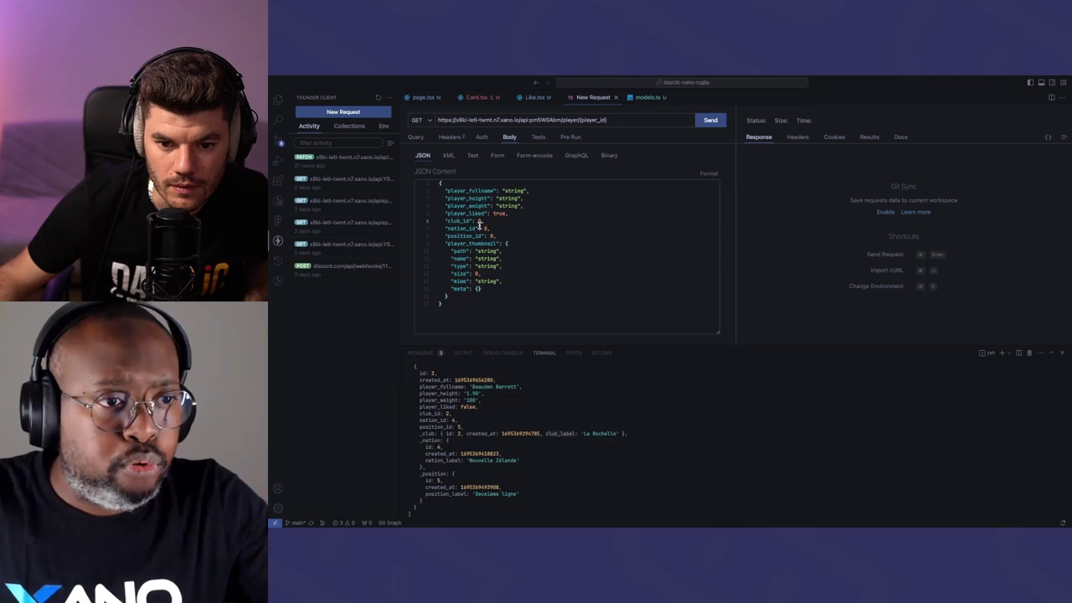
{"action": "left_click_drag", "start_coordinate": [455, 298], "coordinate": [435, 221]}
{"action": "key", "text": "BackSpace"}
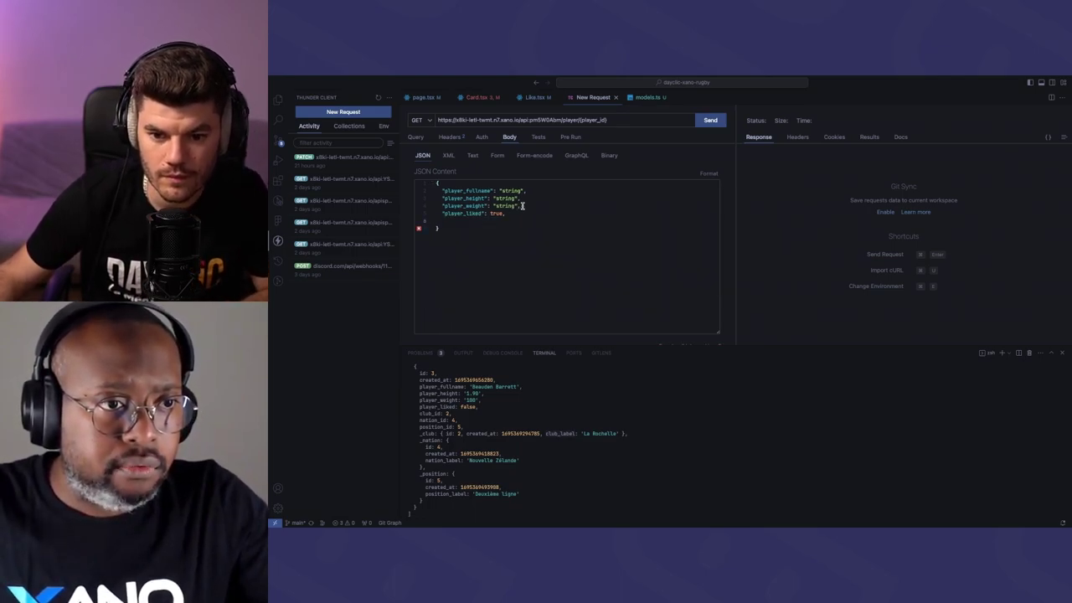
{"action": "left_click_drag", "start_coordinate": [521, 206], "coordinate": [435, 191]}
{"action": "key", "text": "BackSpace"}
{"action": "key", "text": "Delete"}
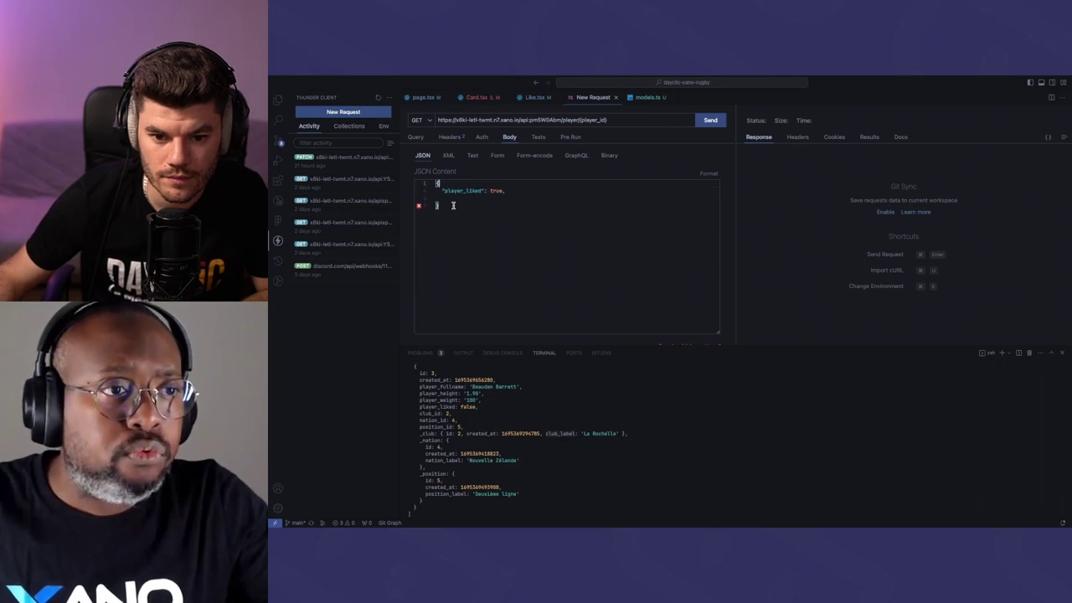
{"action": "key", "text": "End"}
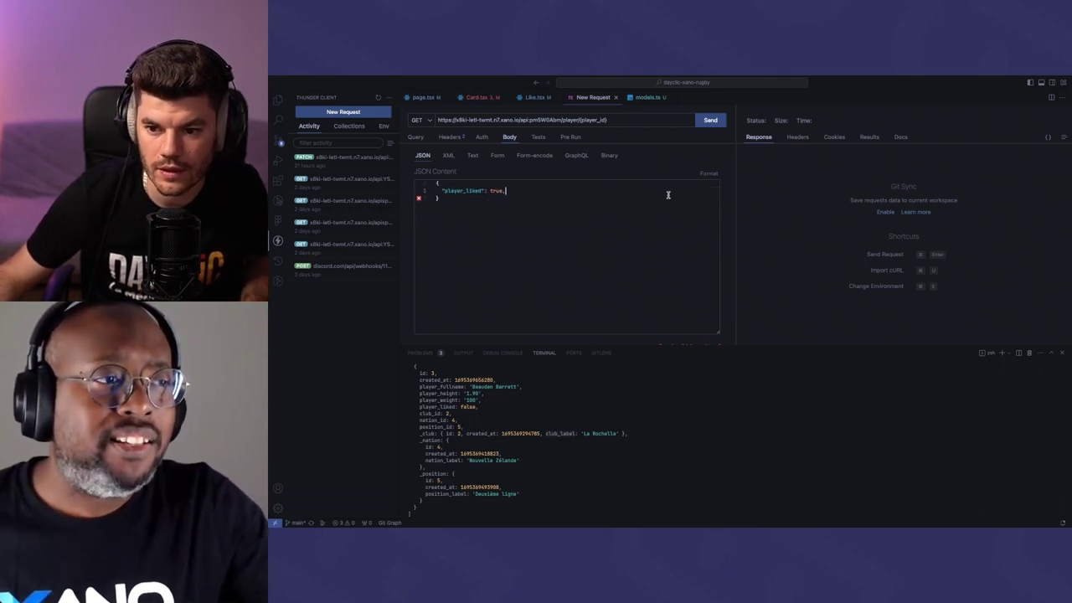
{"action": "key", "text": "BackSpace"}
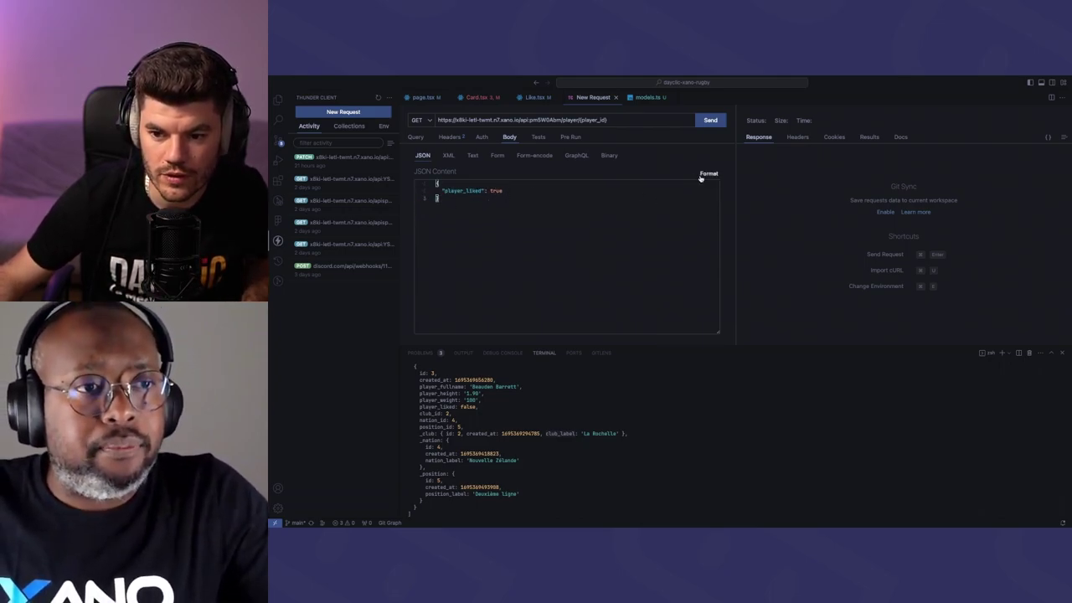
{"action": "left_click", "coordinate": [486, 190]}
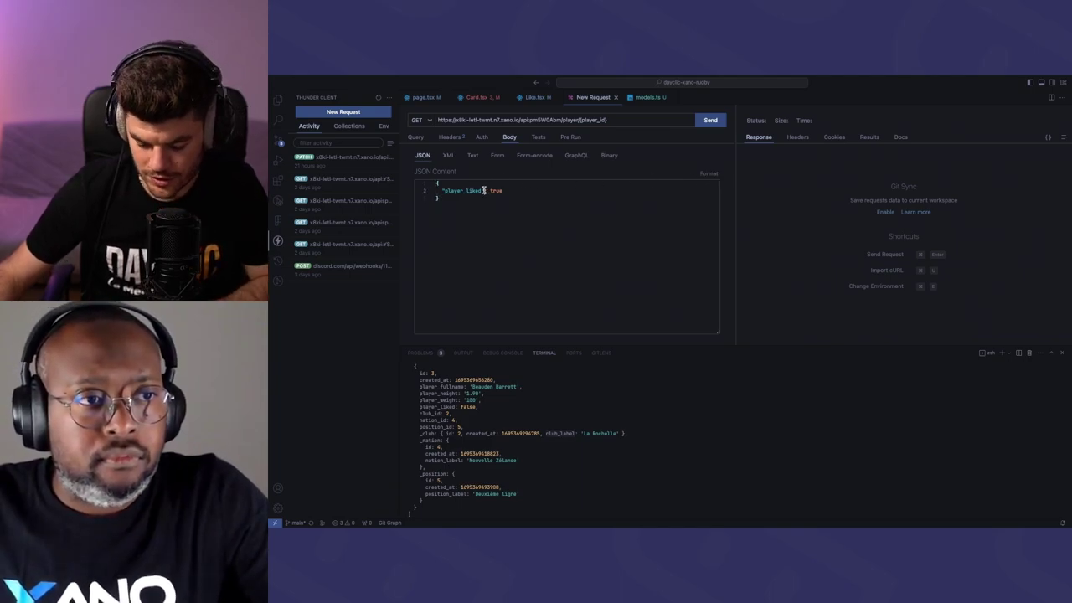
Remove the quotes around the player_liked key, reformat the JSON body, and send the GET request
{"action": "key", "text": "BackSpace"}
{"action": "left_click", "coordinate": [444, 190]}
{"action": "key", "text": "BackSpace"}
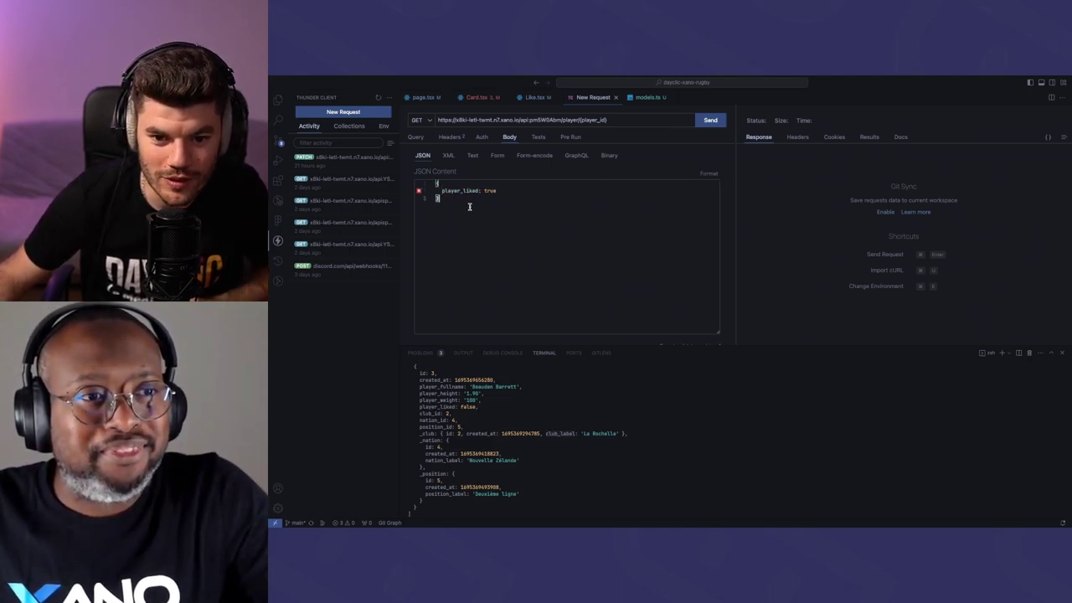
{"action": "left_click", "coordinate": [709, 174]}
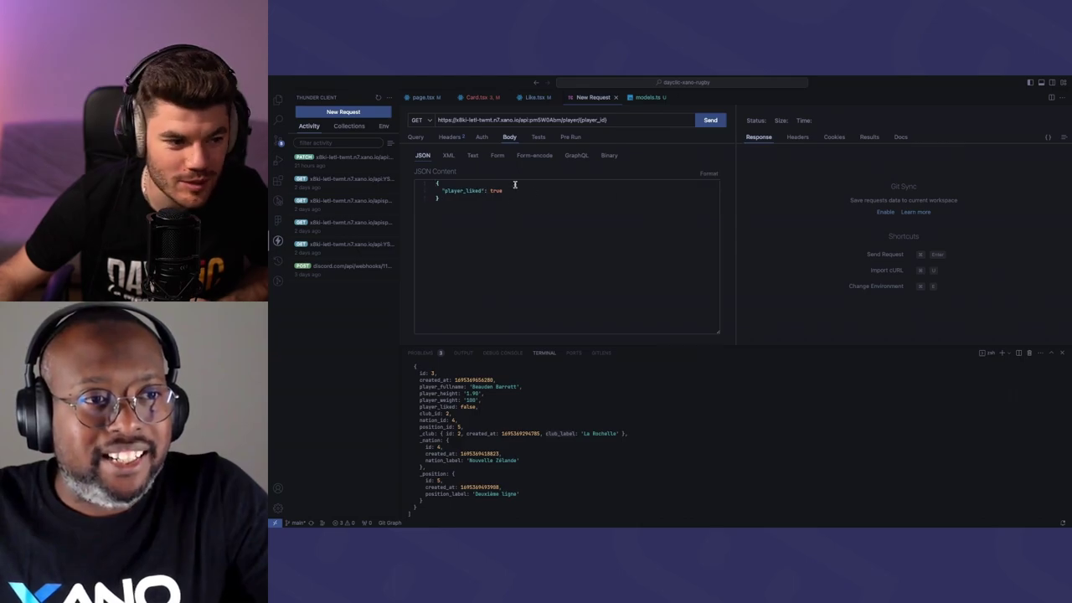
{"action": "left_click", "coordinate": [711, 121]}
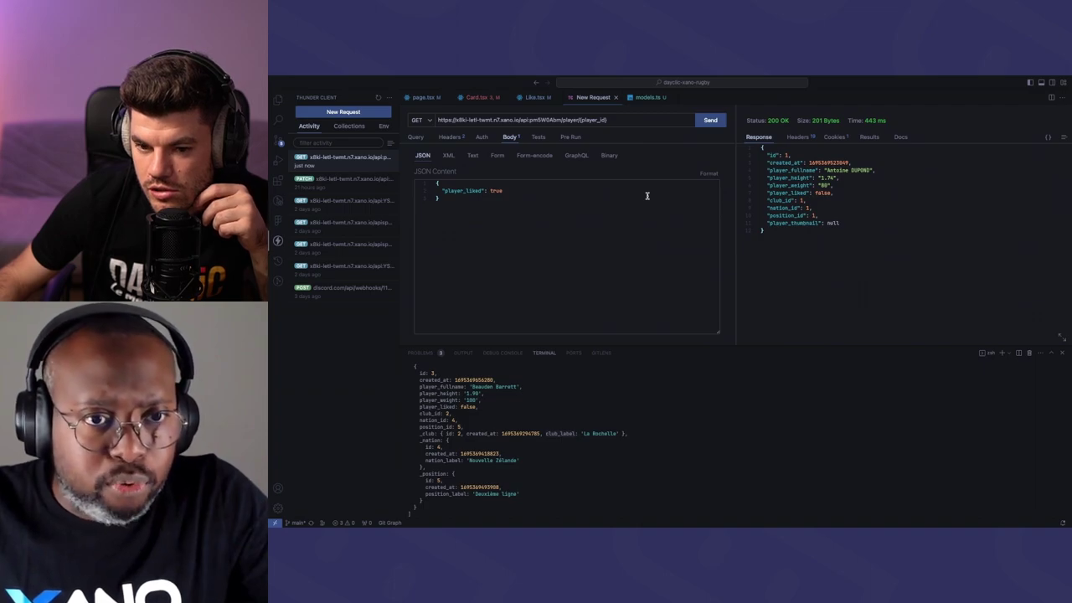
Switch to Swagger UI in the browser, review the PATCH /player/{player_id} endpoint's details, and collapse it
{"action": "key", "text": "super+Tab"}
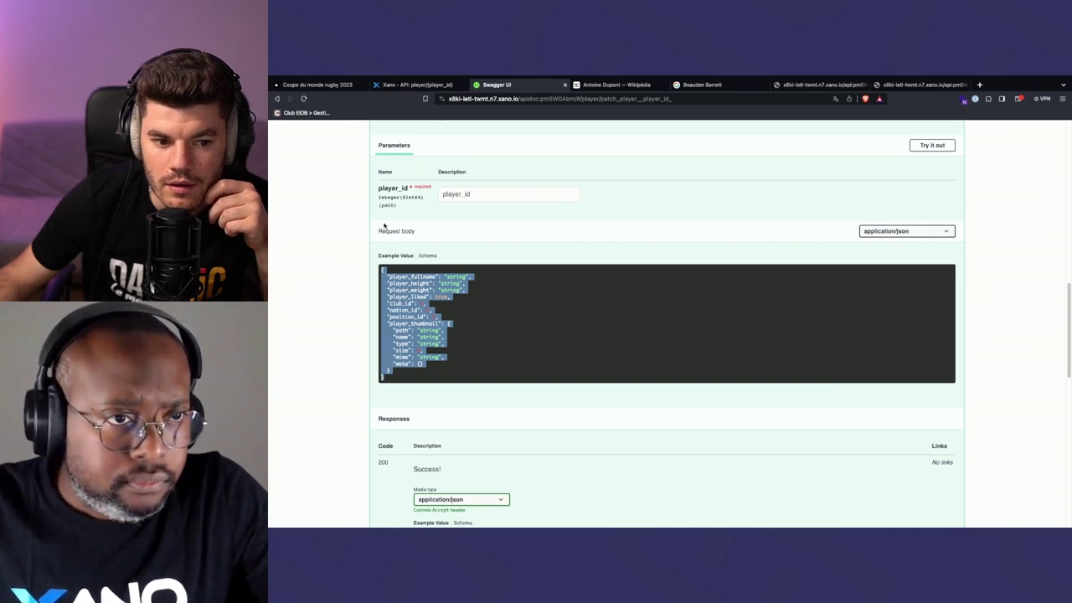
{"action": "left_click", "coordinate": [335, 229]}
{"action": "scroll", "coordinate": [335, 229], "scroll_direction": "up", "scroll_amount": 1}
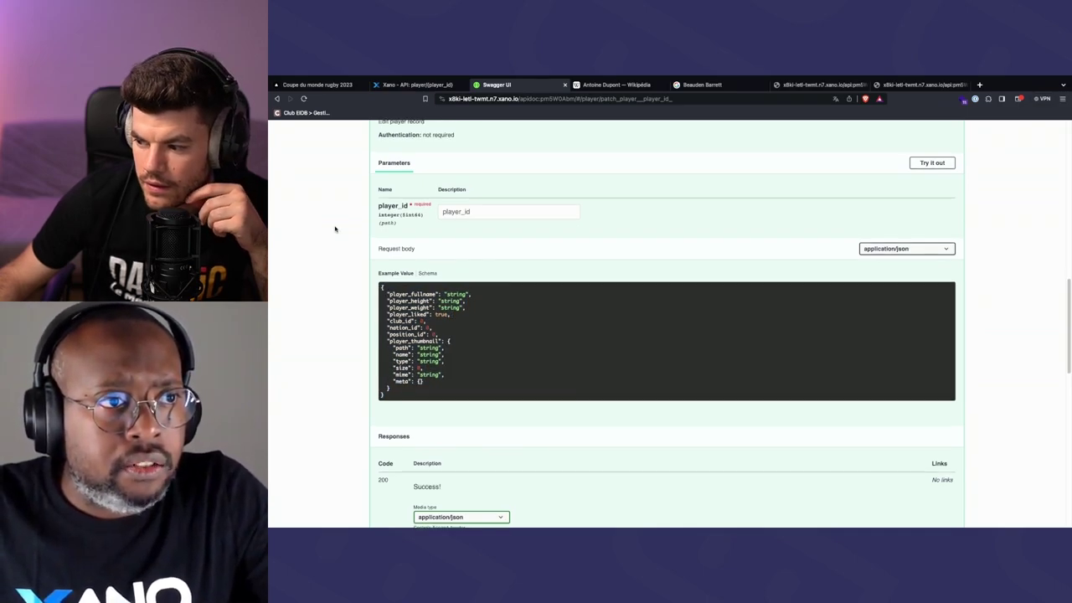
{"action": "scroll", "coordinate": [388, 250], "scroll_direction": "up", "scroll_amount": 3}
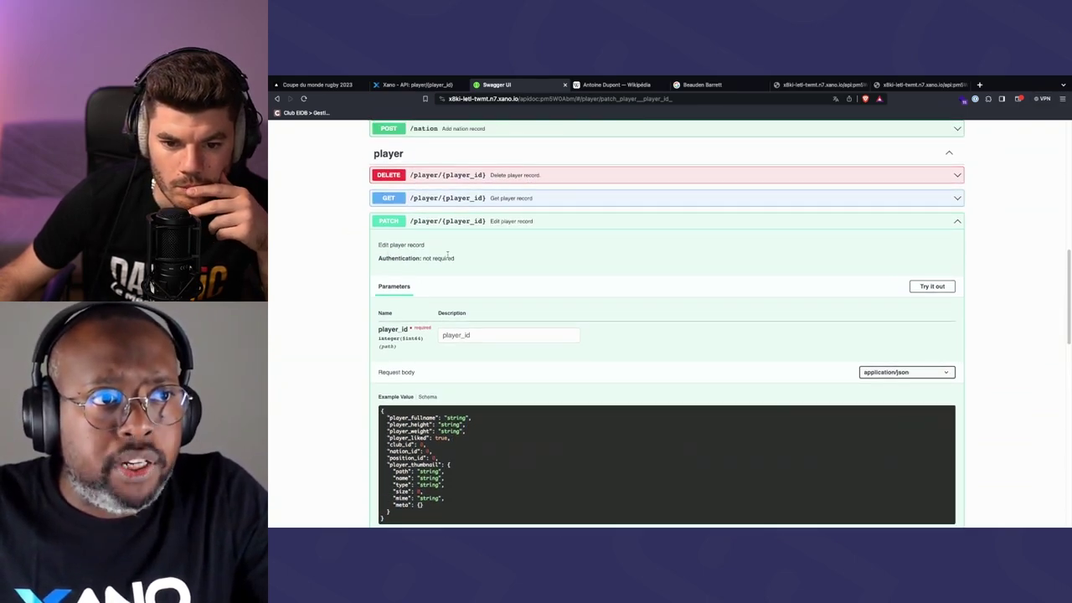
{"action": "left_click", "coordinate": [531, 222]}
{"action": "scroll", "coordinate": [532, 222], "scroll_direction": "up", "scroll_amount": 1}
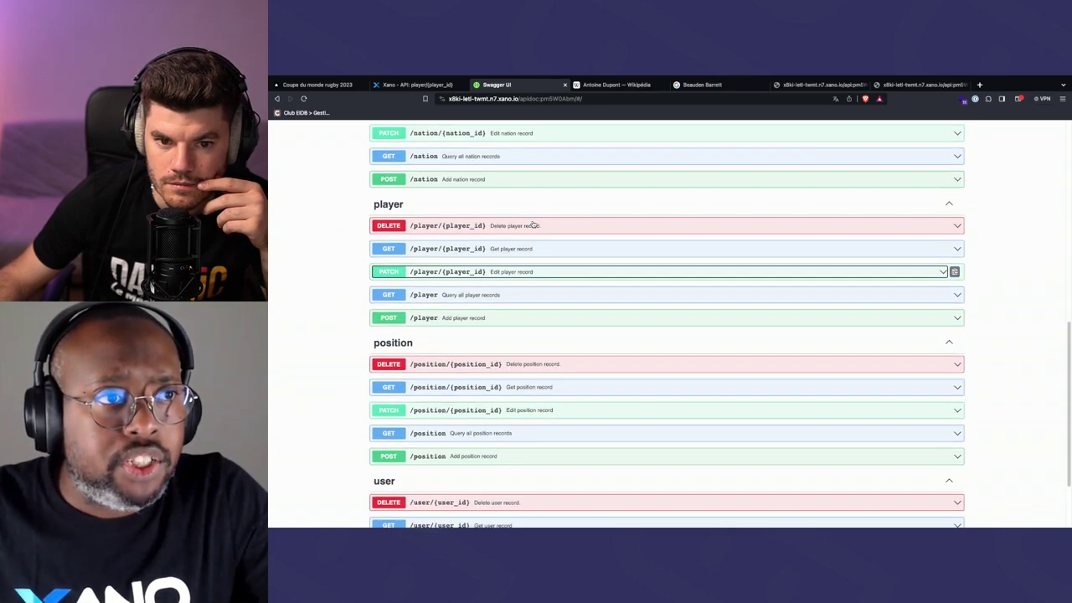
Open the request history of the PATCH /player/{player_id} endpoint in Xano and refresh it
{"action": "left_click", "coordinate": [418, 84]}
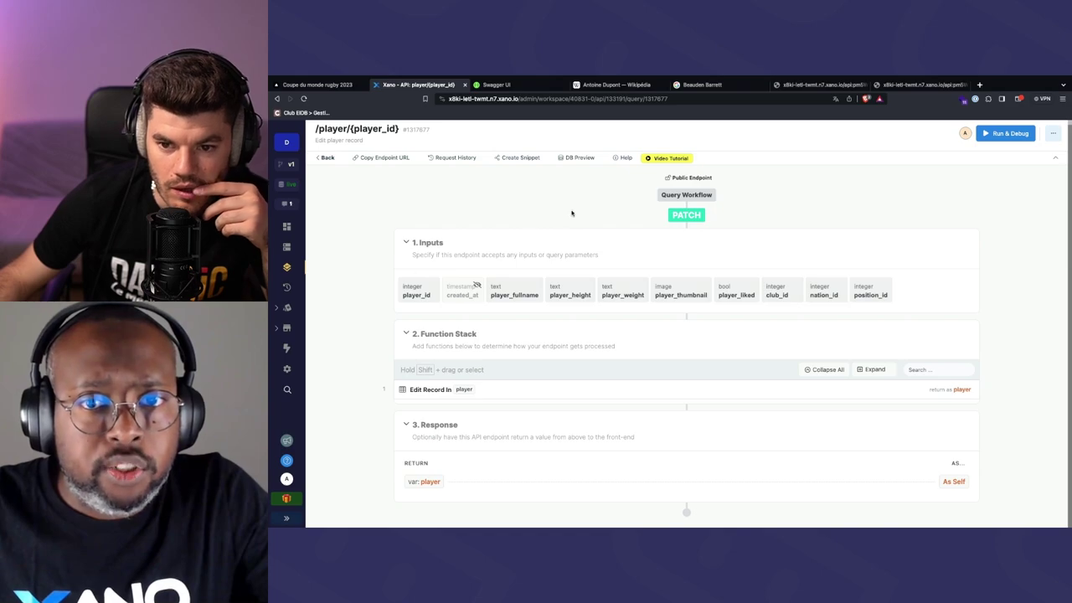
{"action": "left_click", "coordinate": [1053, 133]}
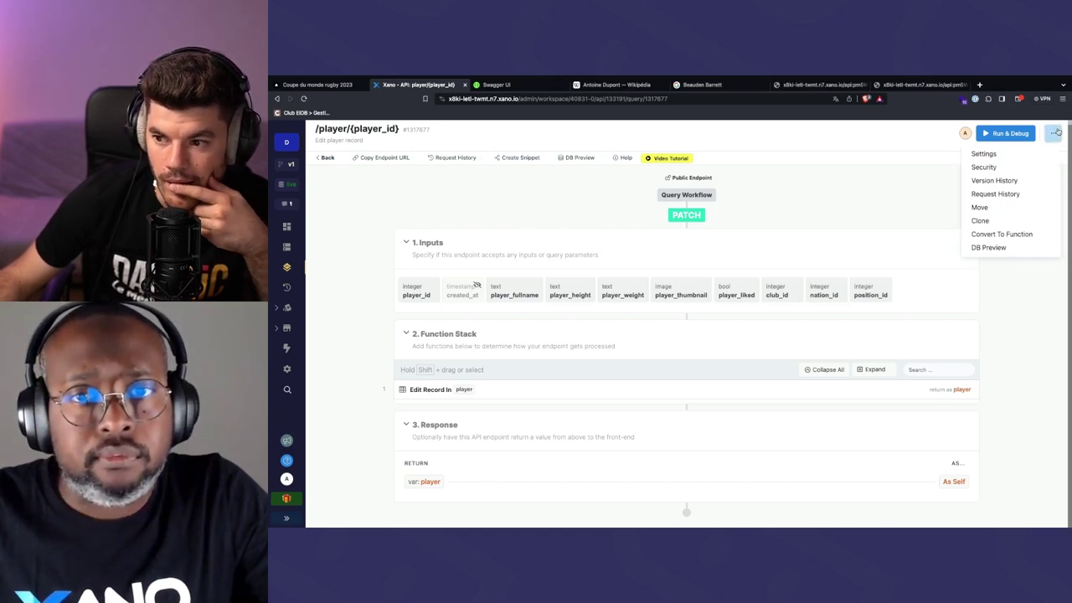
{"action": "left_click", "coordinate": [999, 195]}
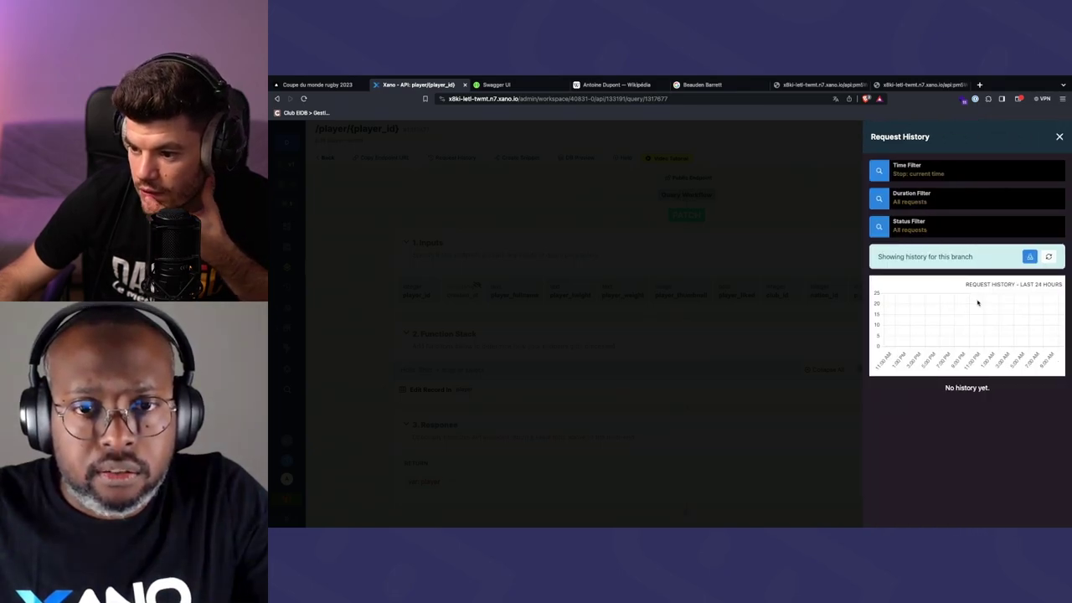
{"action": "left_click", "coordinate": [1048, 258]}
{"action": "left_click", "coordinate": [1050, 257]}
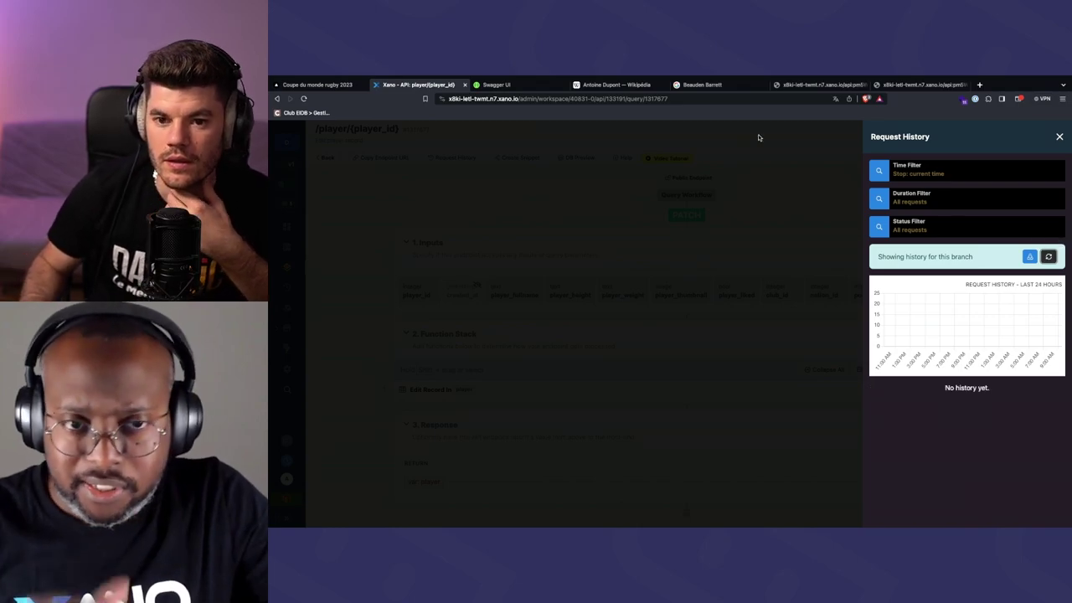
Return to Swagger UI and close the two extra API URL tabs at the end of the tab row
{"action": "left_click", "coordinate": [507, 85]}
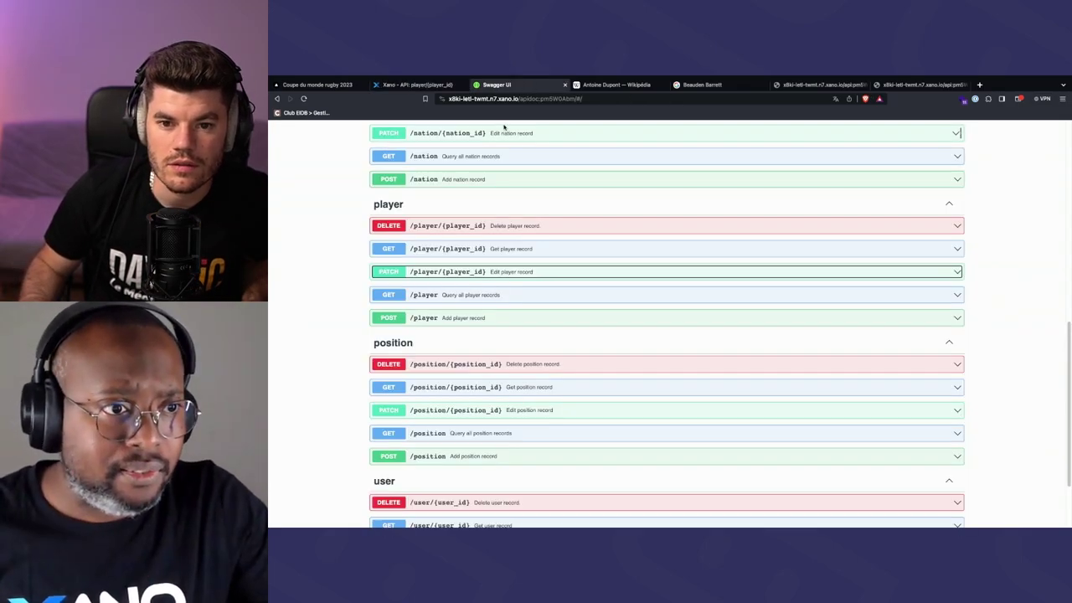
{"action": "left_click", "coordinate": [990, 187]}
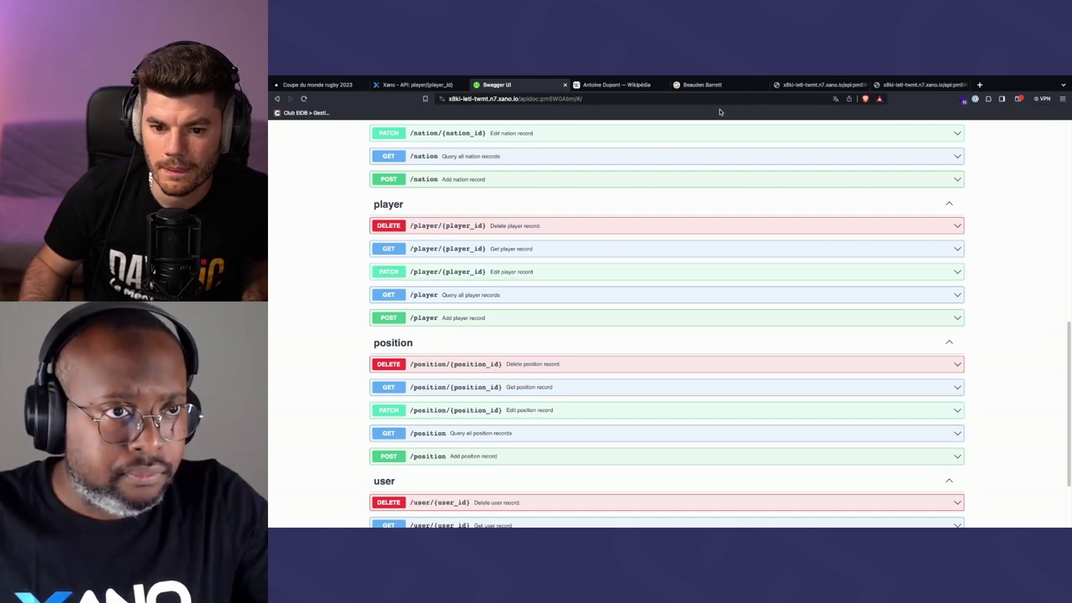
{"action": "left_click", "coordinate": [867, 84]}
{"action": "left_click", "coordinate": [867, 84]}
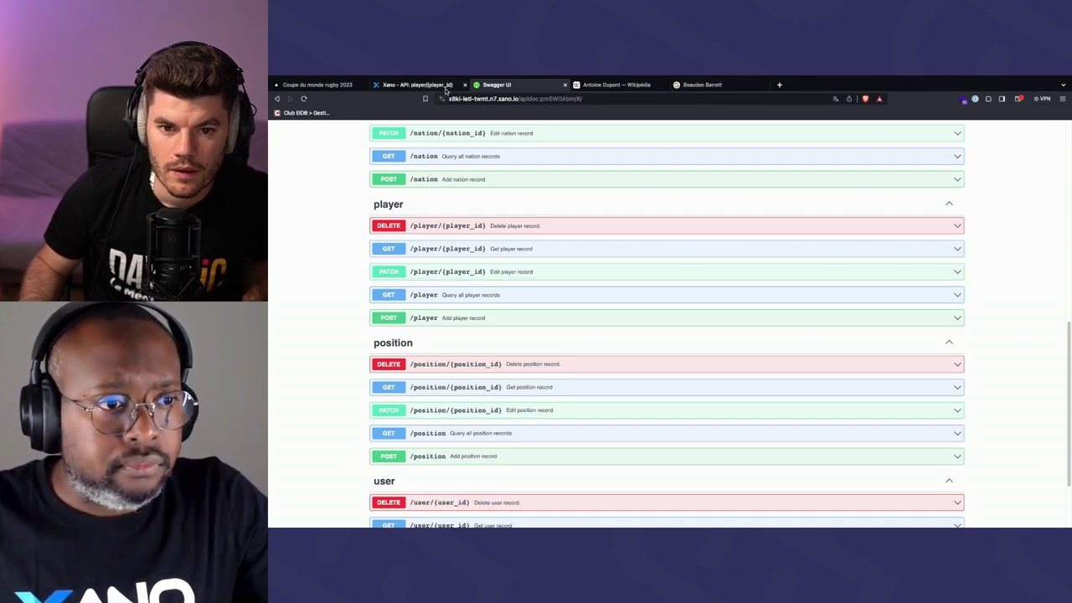
Copy the PATCH endpoint's URL from Xano and paste it into the Wikipedia tab's address bar to inspect it without loading
{"action": "left_click", "coordinate": [419, 85]}
{"action": "left_click", "coordinate": [410, 164]}
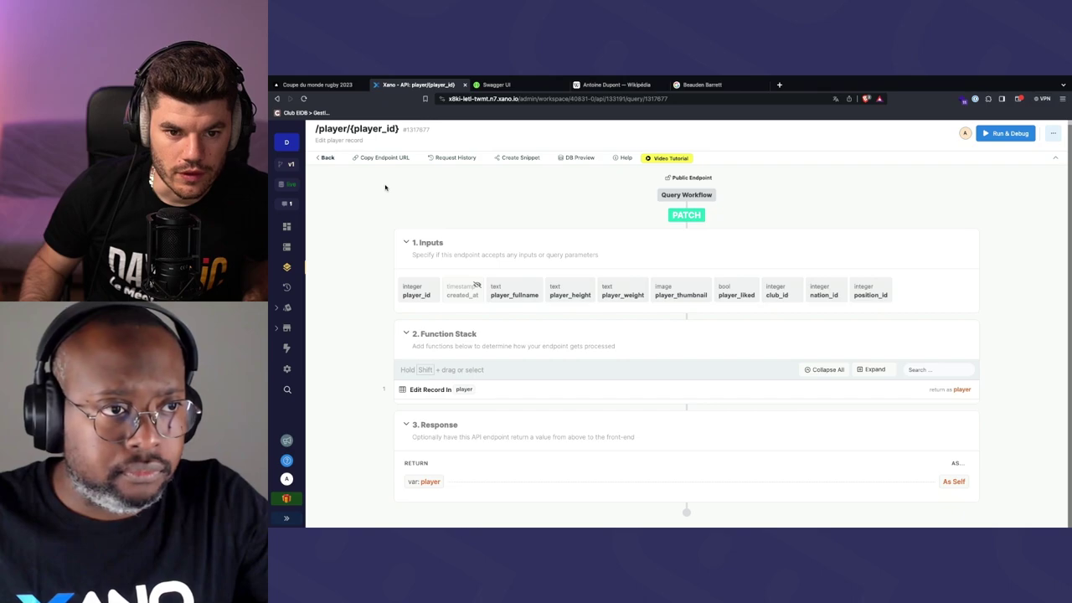
{"action": "left_click", "coordinate": [377, 159]}
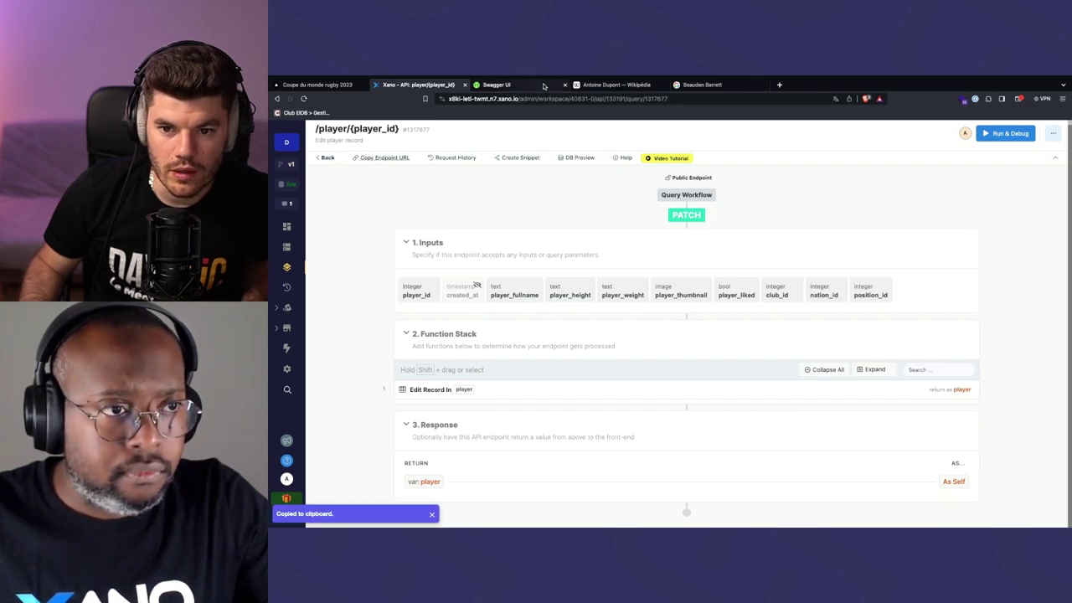
{"action": "left_click", "coordinate": [595, 85]}
{"action": "left_click", "coordinate": [592, 98]}
{"action": "key", "text": "super+v"}
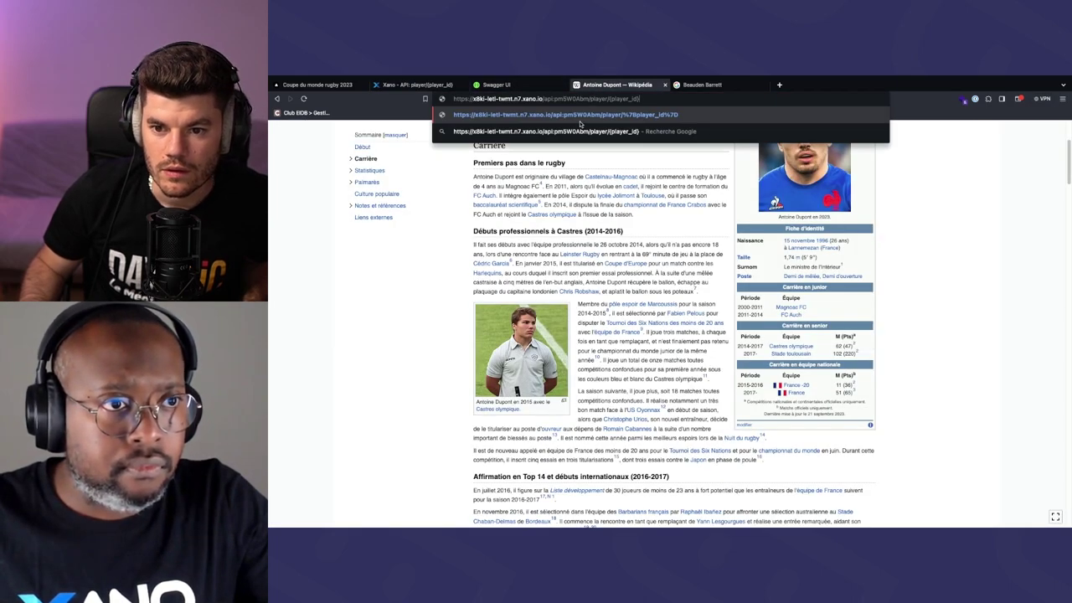
{"action": "key", "text": "Escape"}
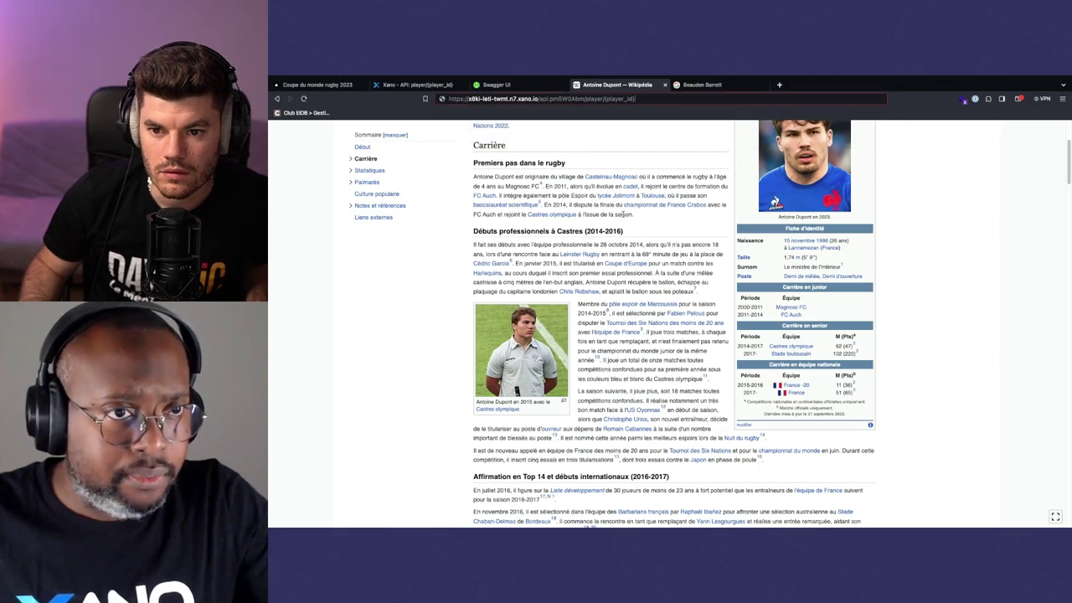
Switch to VS Code, change the request's method to PATCH, and send it
{"action": "key", "text": "ctrl+Up"}
{"action": "left_click", "coordinate": [738, 101]}
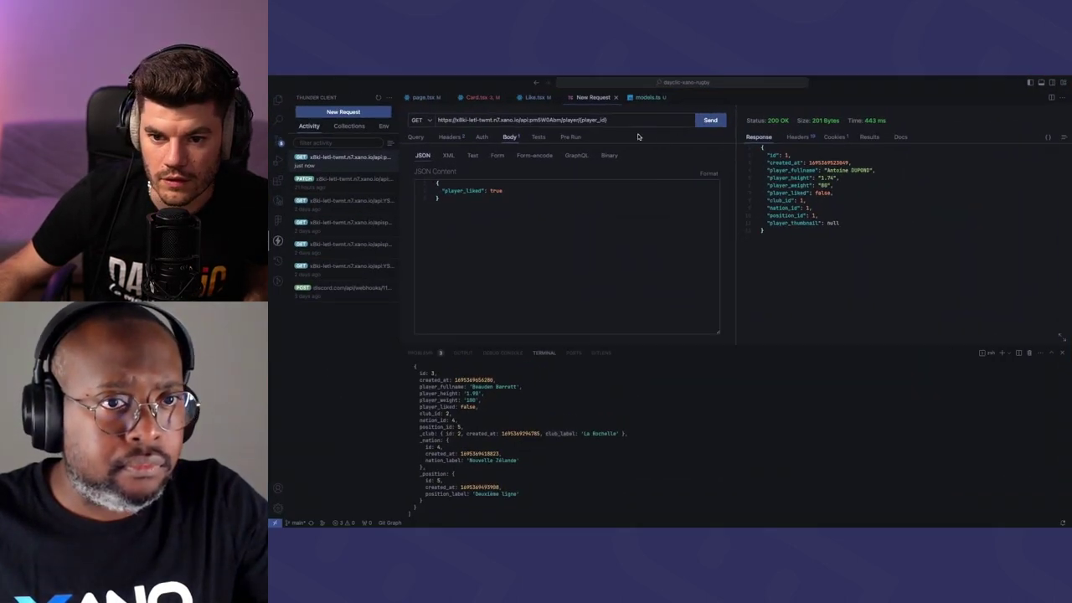
{"action": "left_click", "coordinate": [628, 123]}
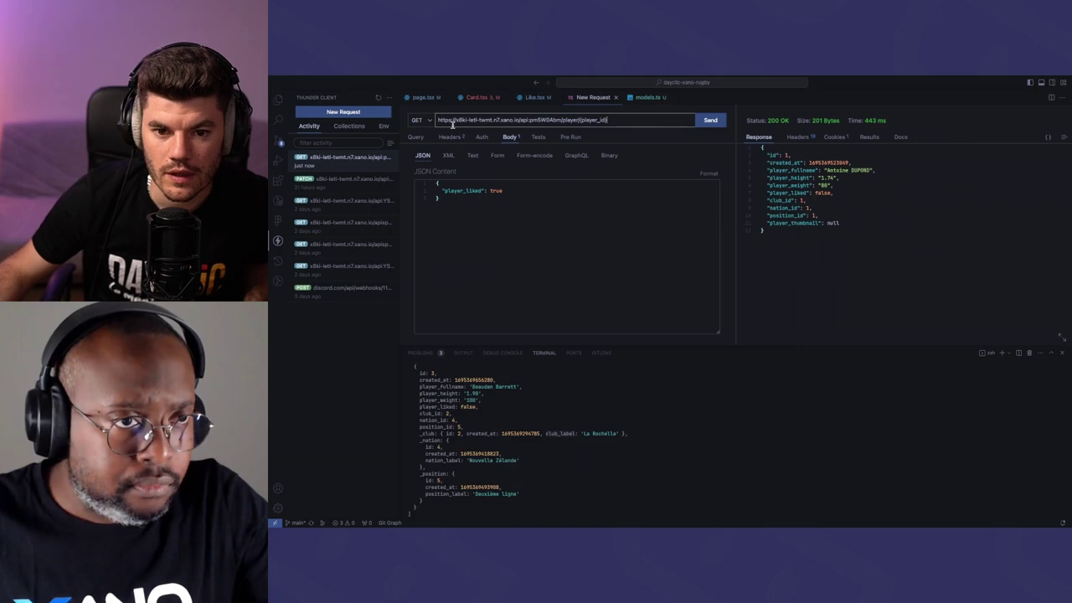
{"action": "left_click", "coordinate": [417, 120]}
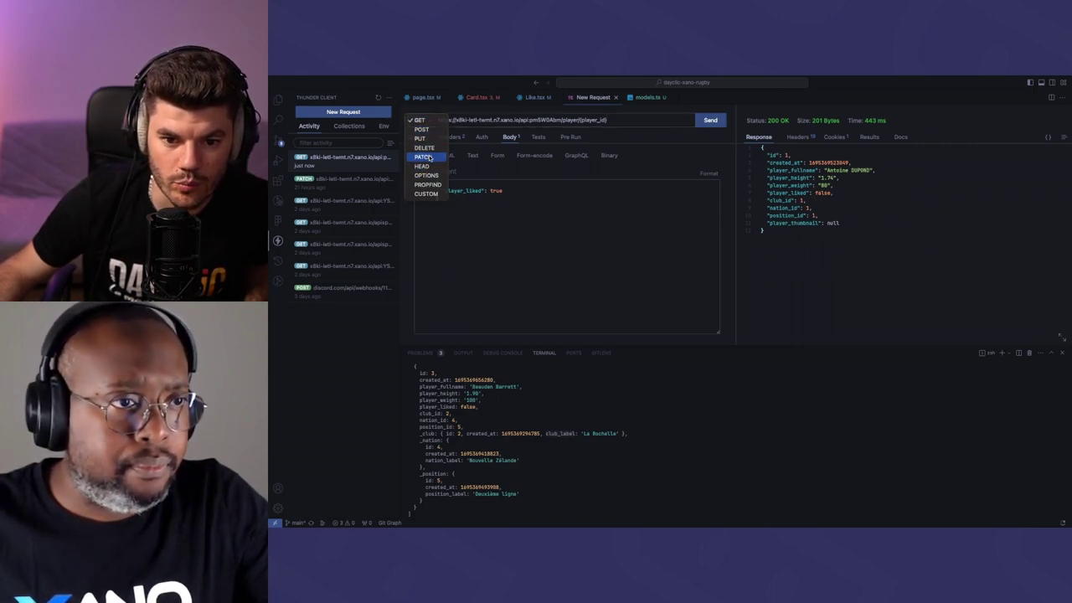
{"action": "left_click", "coordinate": [425, 157]}
{"action": "left_click", "coordinate": [712, 121]}
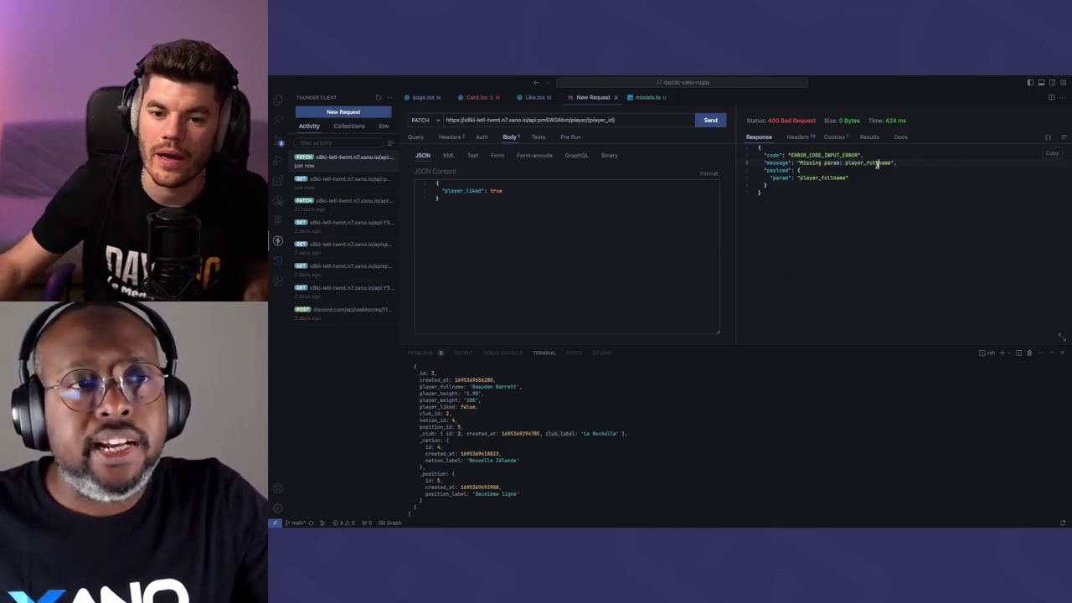
Switch to Xano in the browser, view the Default API group, and return to the PATCH /player/{player_id} endpoint
{"action": "key", "text": "ctrl+Up"}
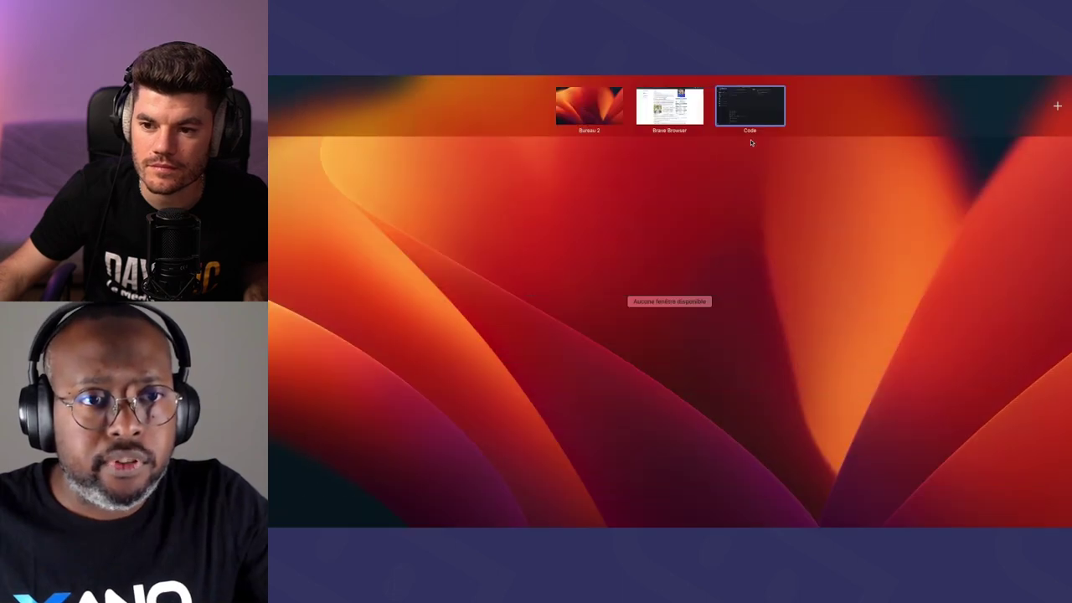
{"action": "left_click", "coordinate": [670, 103]}
{"action": "left_click", "coordinate": [436, 84]}
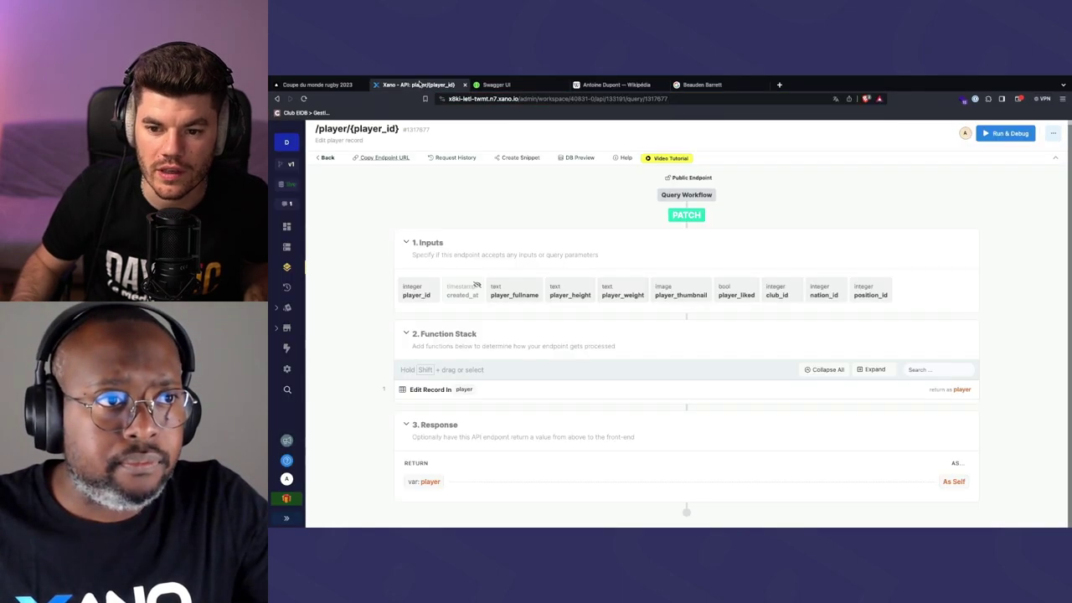
{"action": "left_click", "coordinate": [326, 158]}
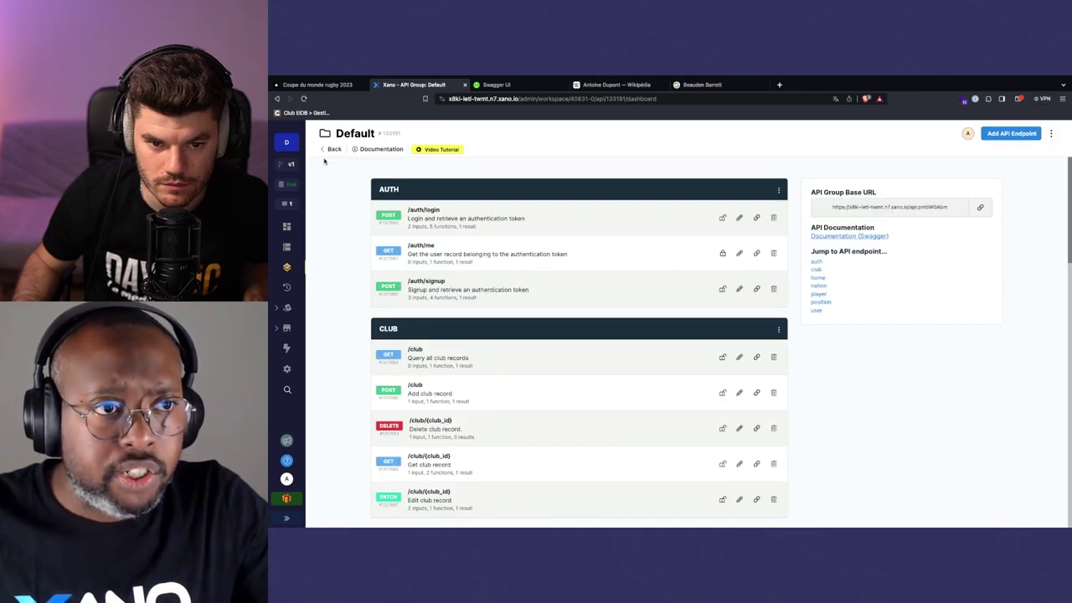
{"action": "left_click", "coordinate": [277, 97]}
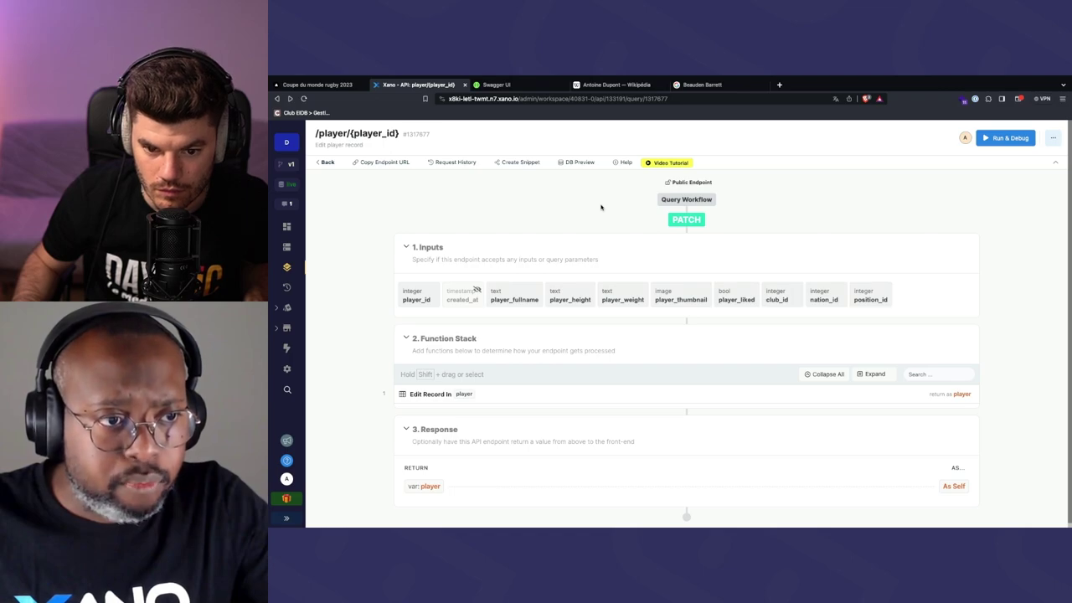
Try to make the PATCH endpoint's player_fullname and player_height inputs not required
{"action": "left_click", "coordinate": [515, 295]}
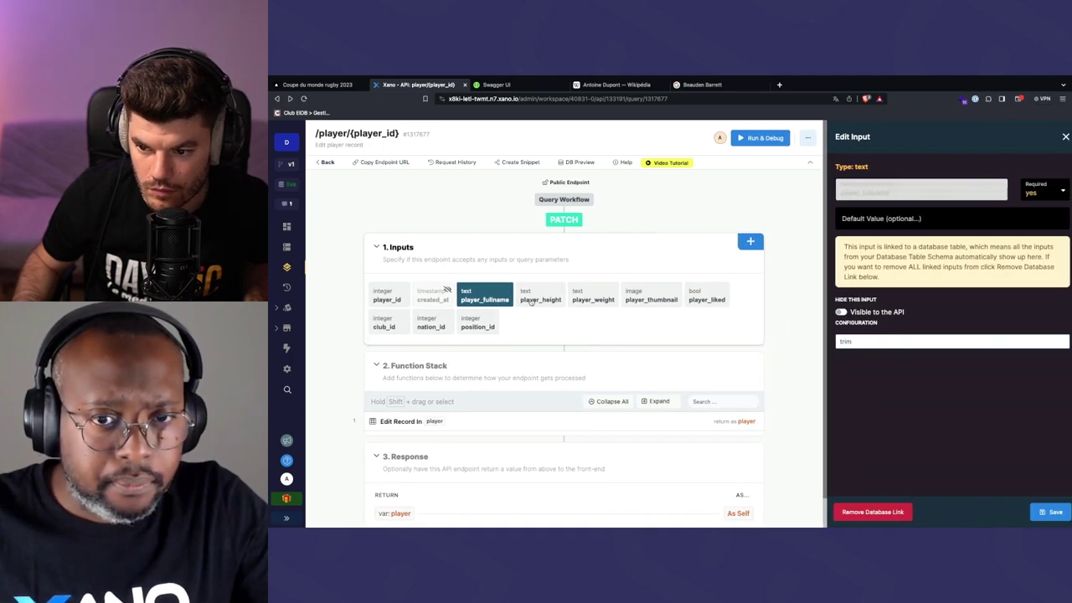
{"action": "left_click", "coordinate": [1051, 192]}
{"action": "left_click", "coordinate": [540, 295]}
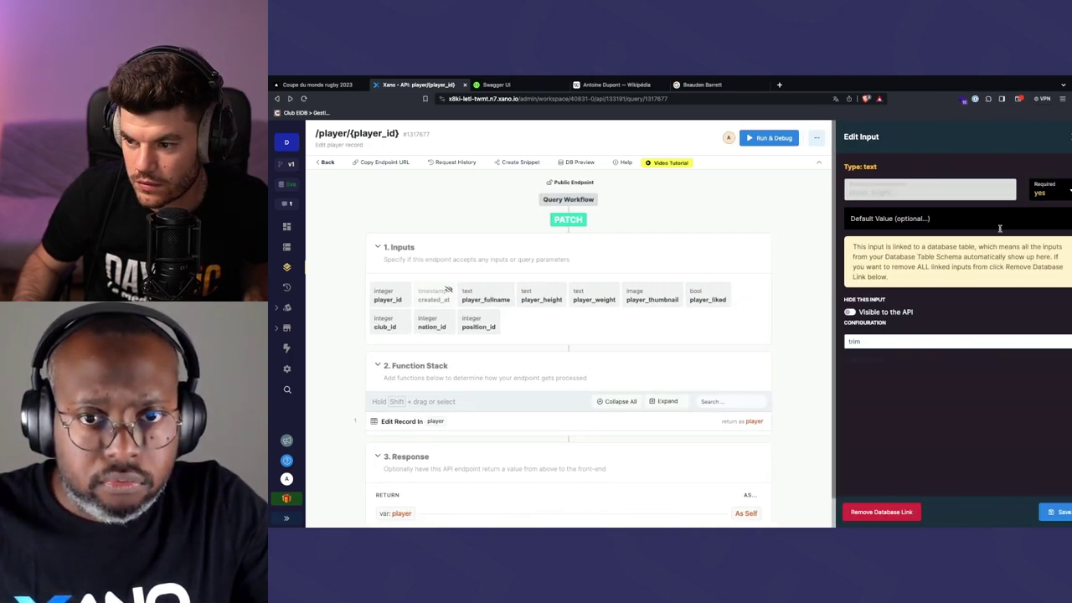
{"action": "left_click", "coordinate": [1046, 192]}
Set the player_weight input's Required option to no and save the input
{"action": "left_click", "coordinate": [593, 295]}
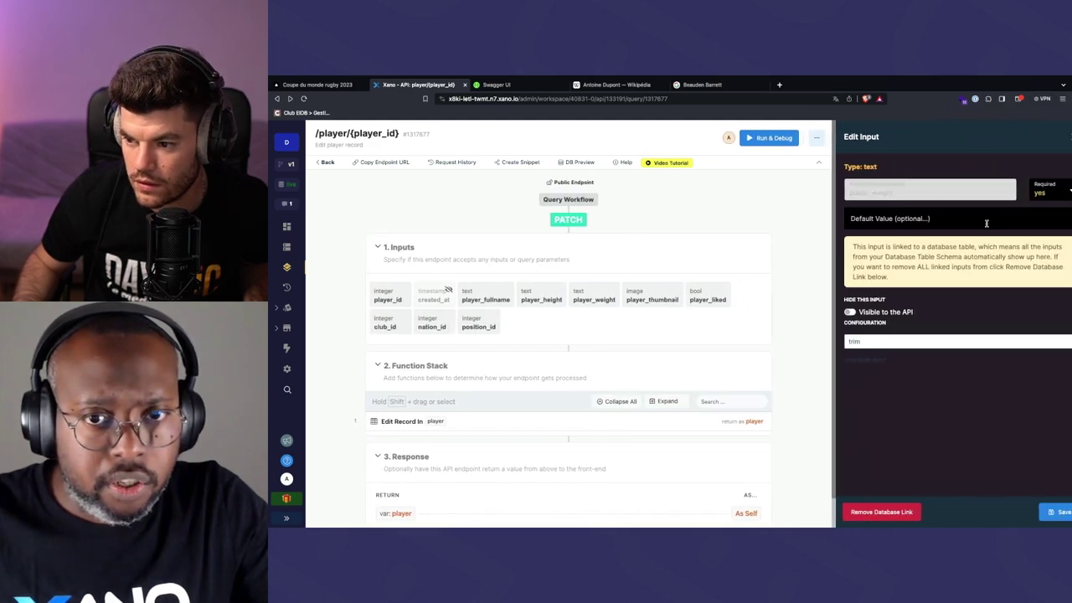
{"action": "left_click", "coordinate": [1040, 190]}
{"action": "left_click", "coordinate": [1040, 190]}
{"action": "left_click", "coordinate": [1039, 191]}
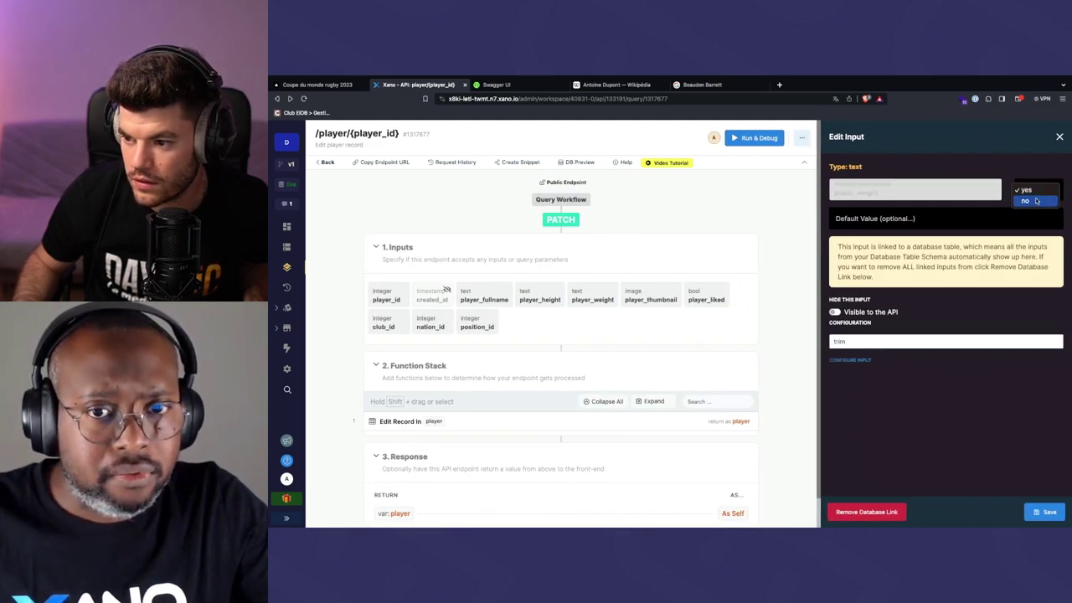
{"action": "left_click", "coordinate": [1031, 190]}
{"action": "left_click", "coordinate": [1045, 512]}
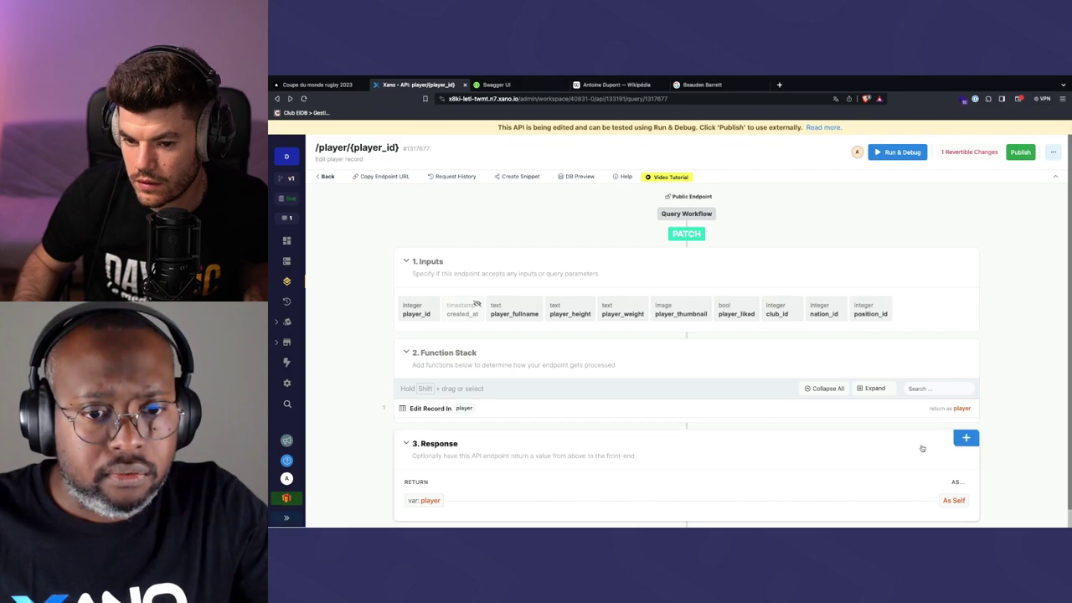
Set Required to no for the player_fullname and player_height inputs, saving each one
{"action": "left_click", "coordinate": [525, 319]}
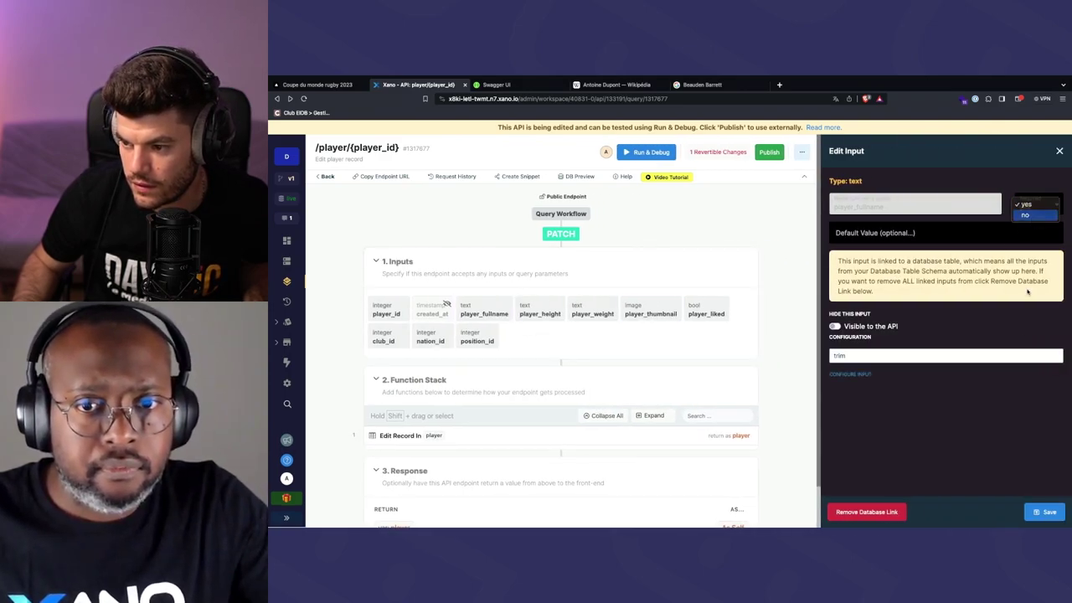
{"action": "left_click", "coordinate": [1027, 215]}
{"action": "left_click", "coordinate": [1046, 512]}
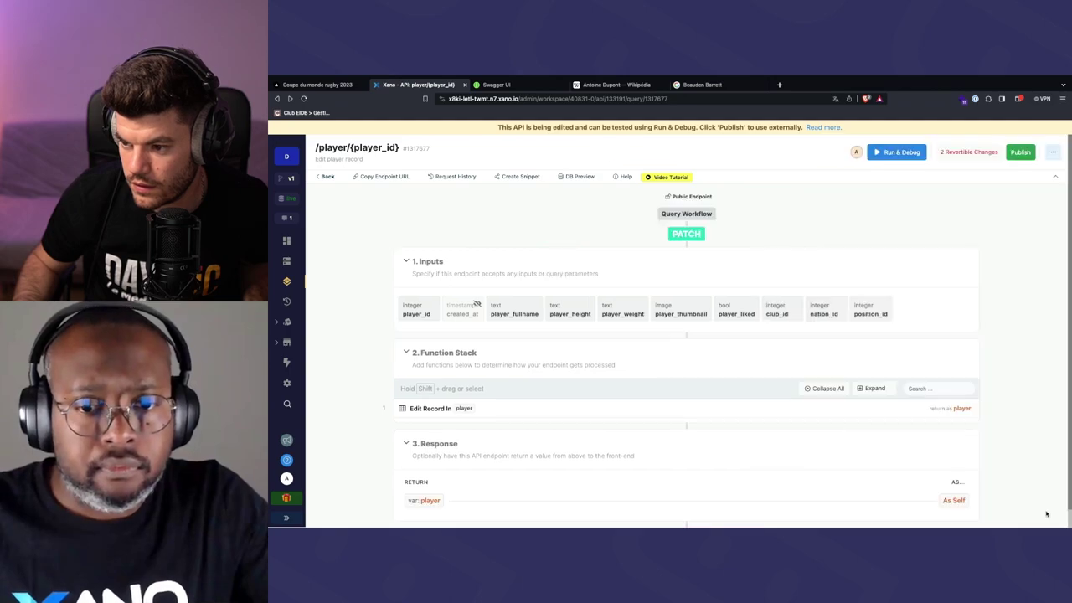
{"action": "left_click", "coordinate": [569, 311]}
{"action": "left_click", "coordinate": [1048, 215]}
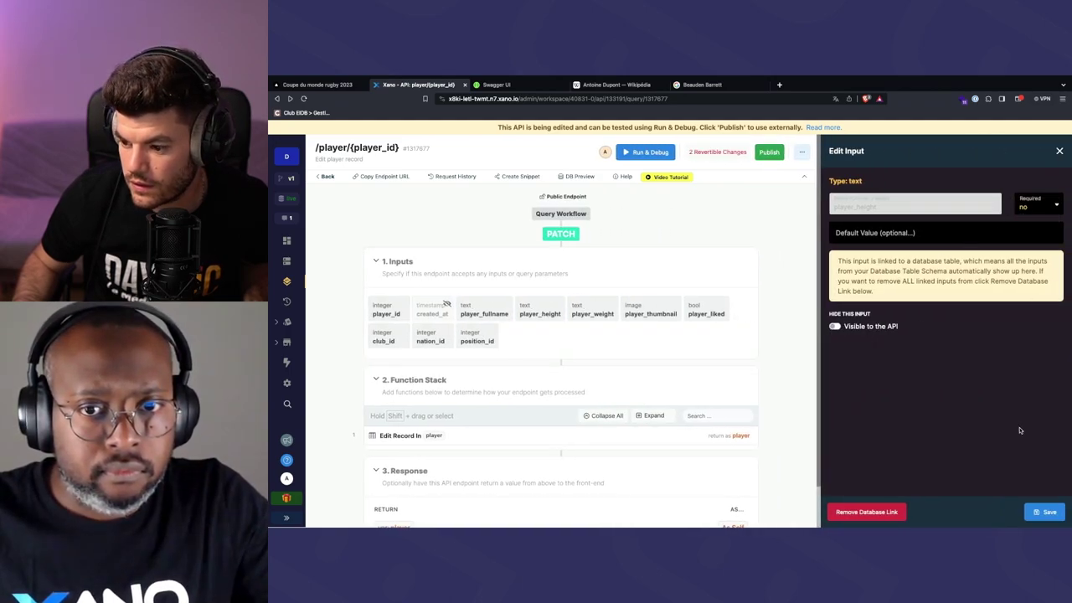
{"action": "left_click", "coordinate": [1045, 512]}
Check the Required option of the player_weight, player_thumbnail, player_liked, club_id and nation_id inputs of the PATCH endpoint
{"action": "left_click", "coordinate": [632, 314]}
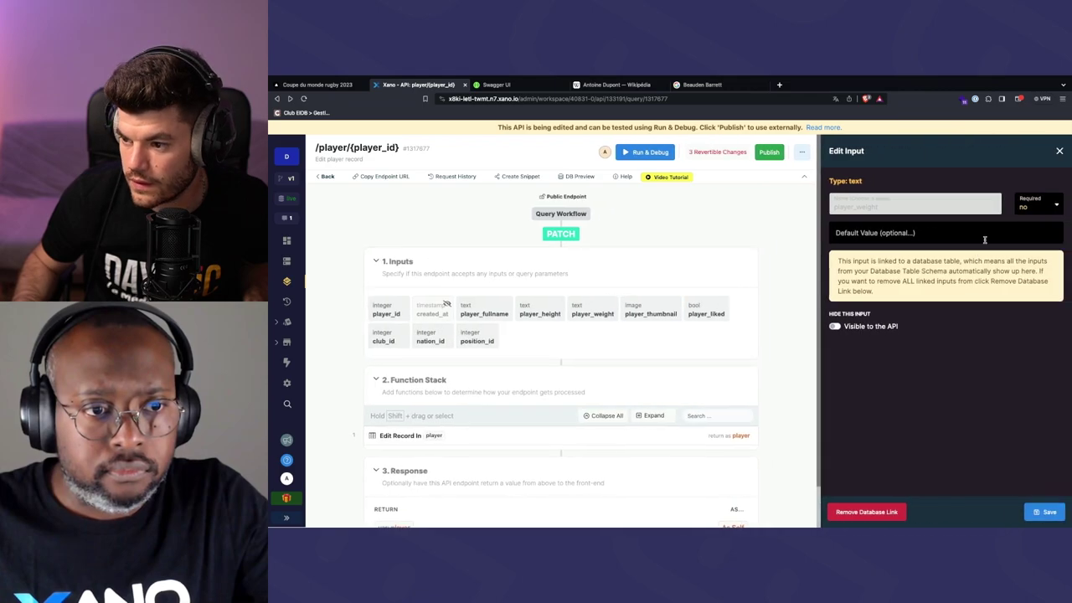
{"action": "left_click", "coordinate": [618, 312]}
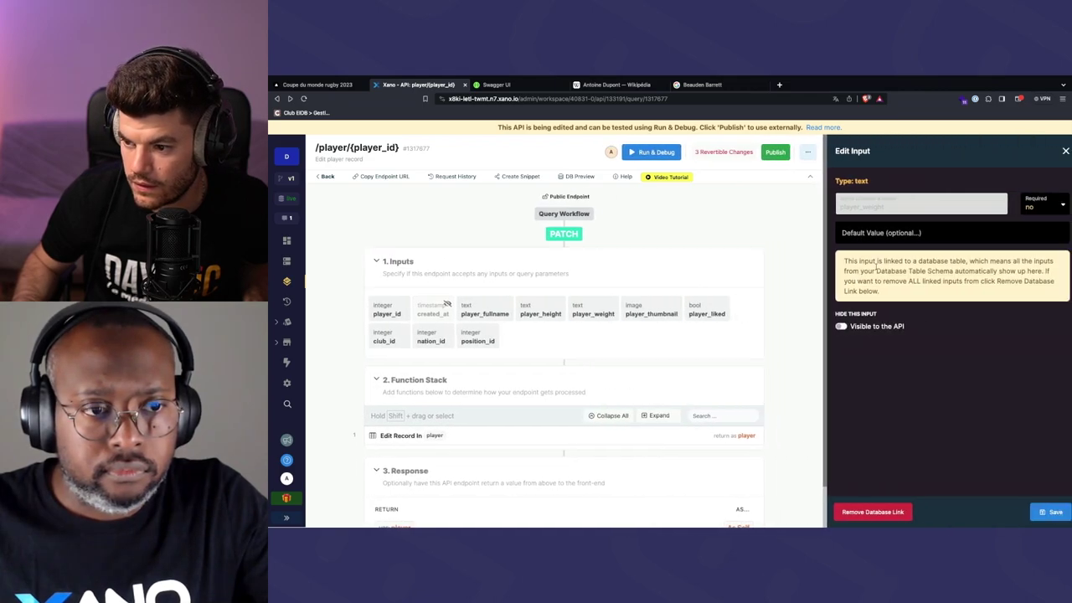
{"action": "left_click", "coordinate": [624, 312]}
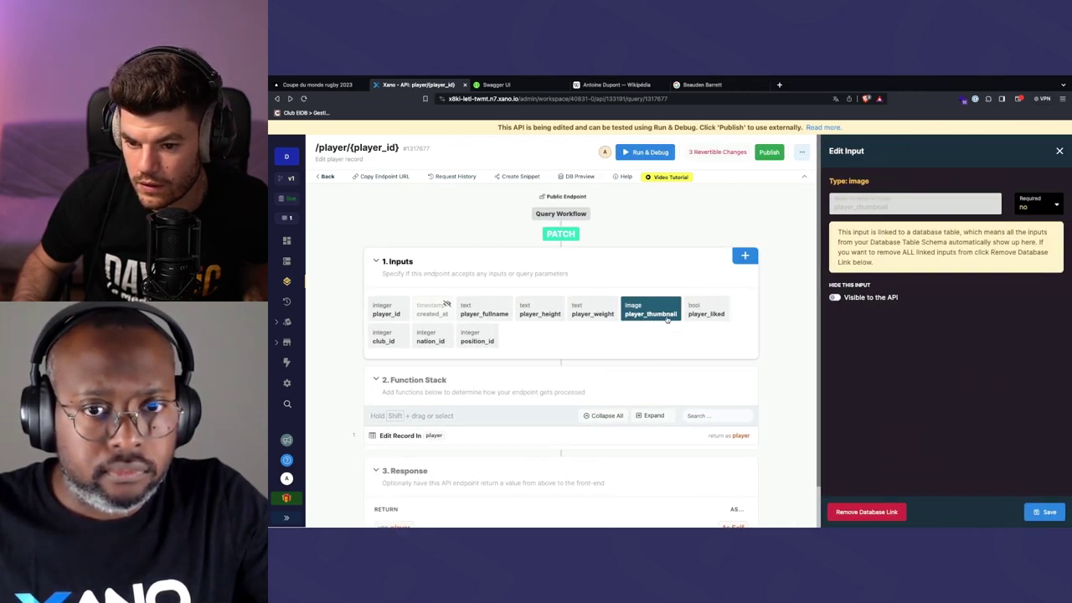
{"action": "left_click", "coordinate": [667, 318]}
{"action": "left_click", "coordinate": [711, 314]}
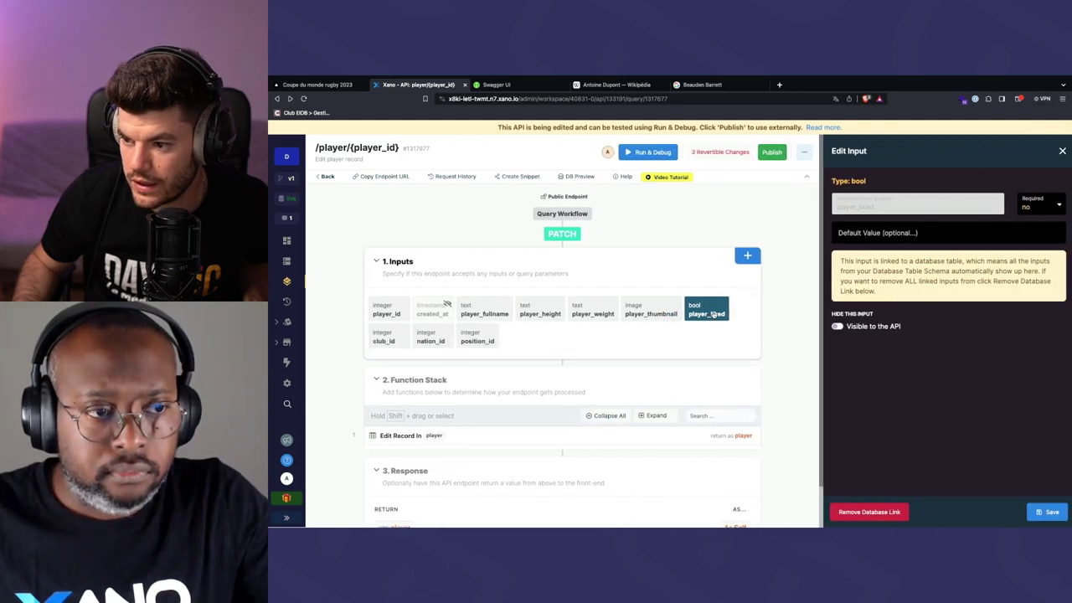
{"action": "left_click", "coordinate": [387, 339]}
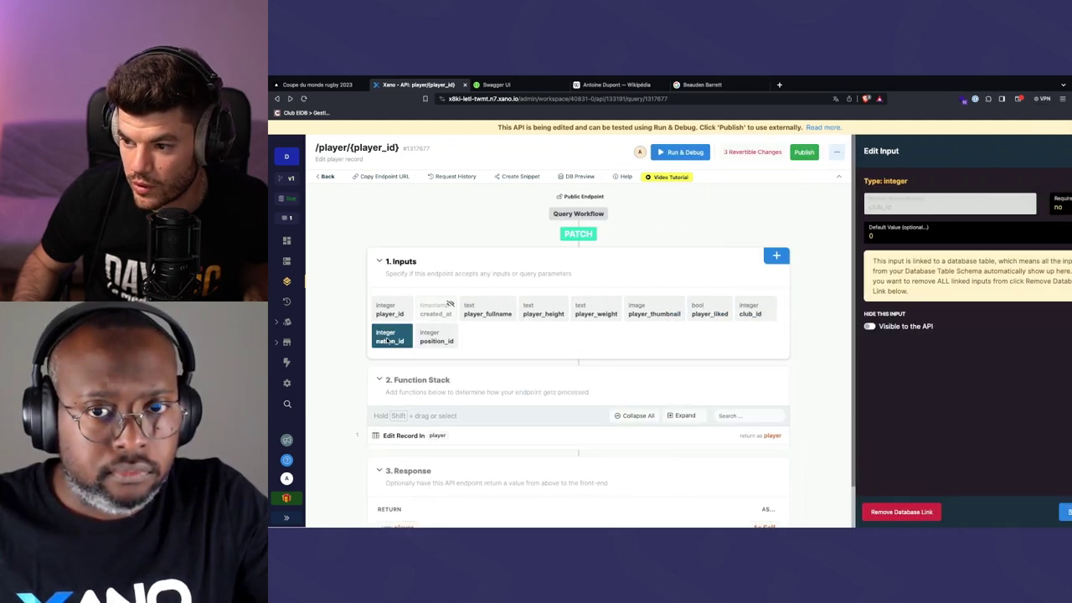
{"action": "key", "text": "Escape"}
{"action": "left_click", "coordinate": [444, 337]}
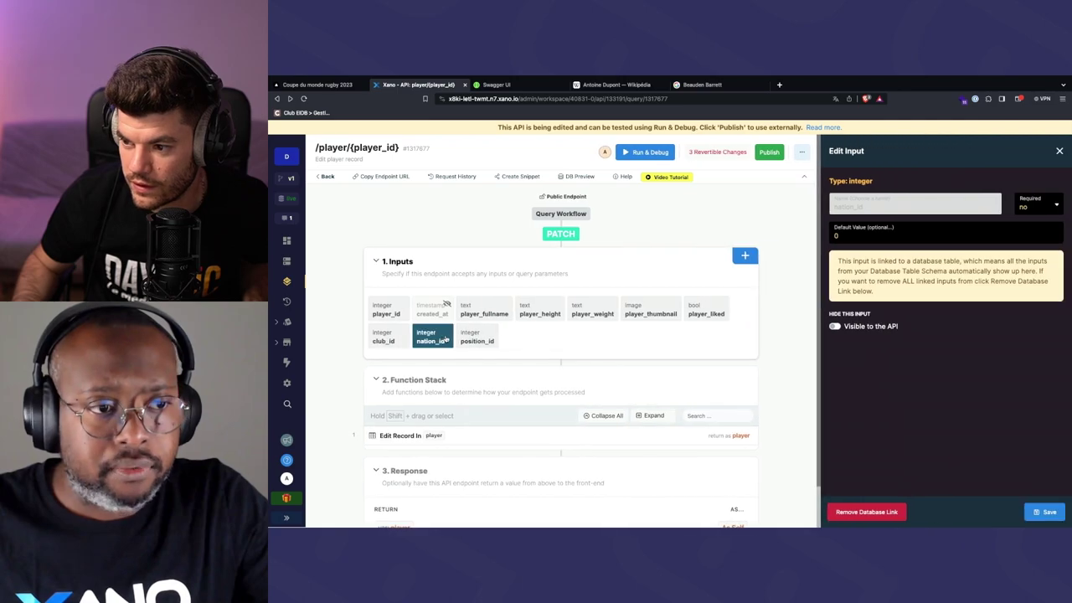
Save the player_id input with Required set to no and publish the endpoint with the message "stop required"
{"action": "left_click", "coordinate": [395, 317]}
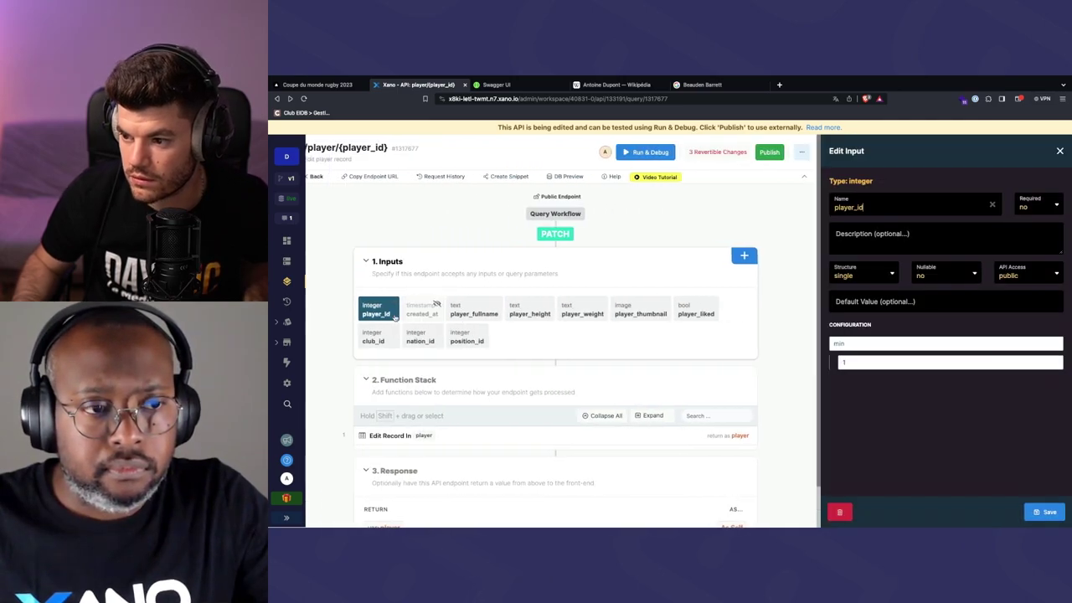
{"action": "left_click", "coordinate": [1047, 512]}
{"action": "left_click", "coordinate": [1021, 152]}
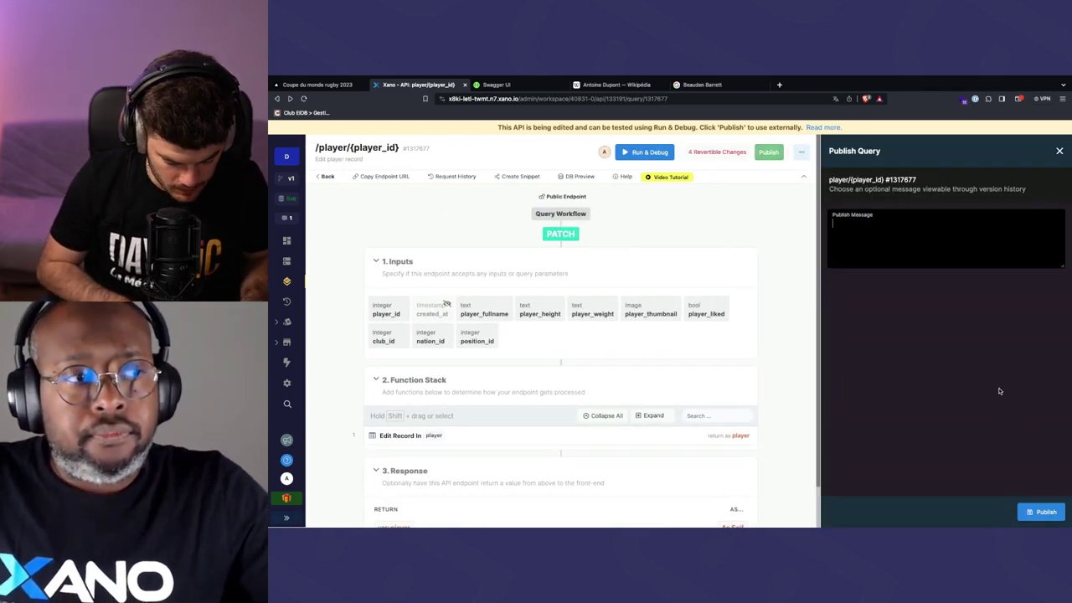
{"action": "type", "text": "stop required"}
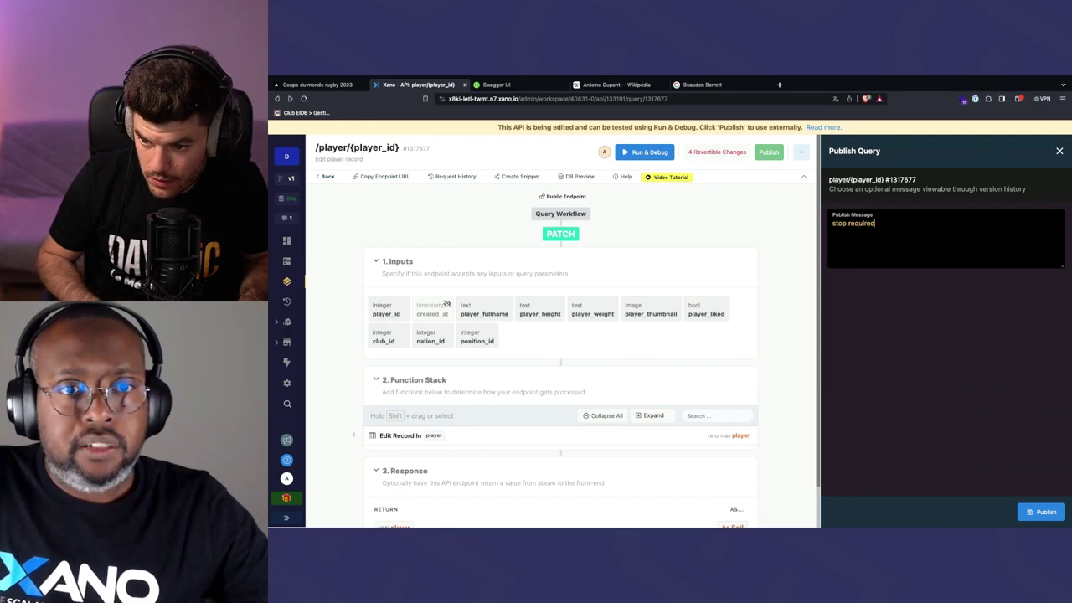
{"action": "left_click", "coordinate": [1047, 514]}
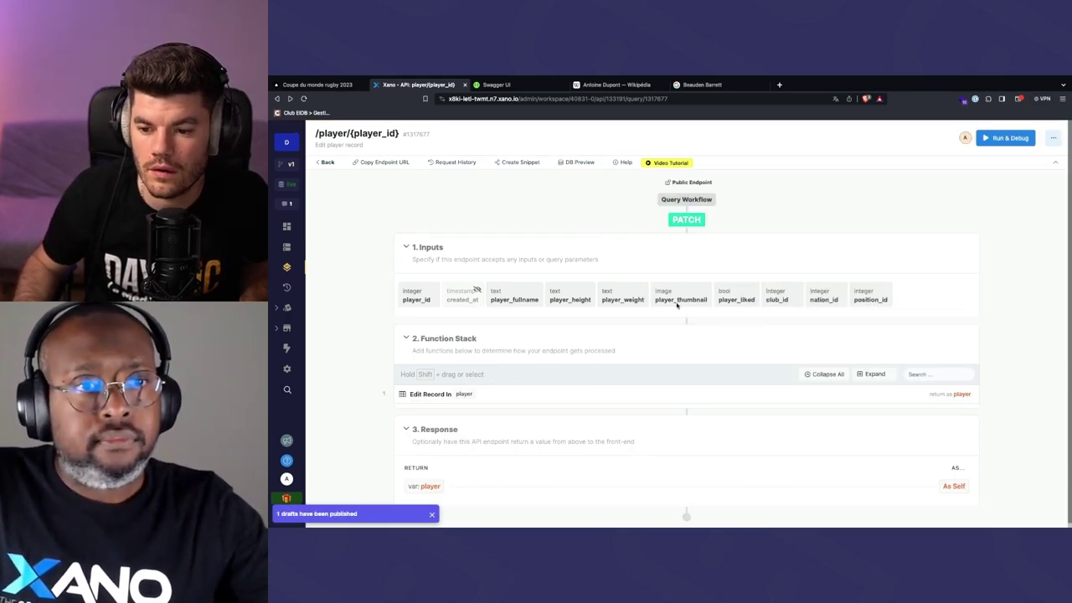
Switch to VS Code and resend the Thunder Client PATCH request with player_liked set to true
{"action": "key", "text": "ctrl+Up"}
{"action": "left_click", "coordinate": [741, 117]}
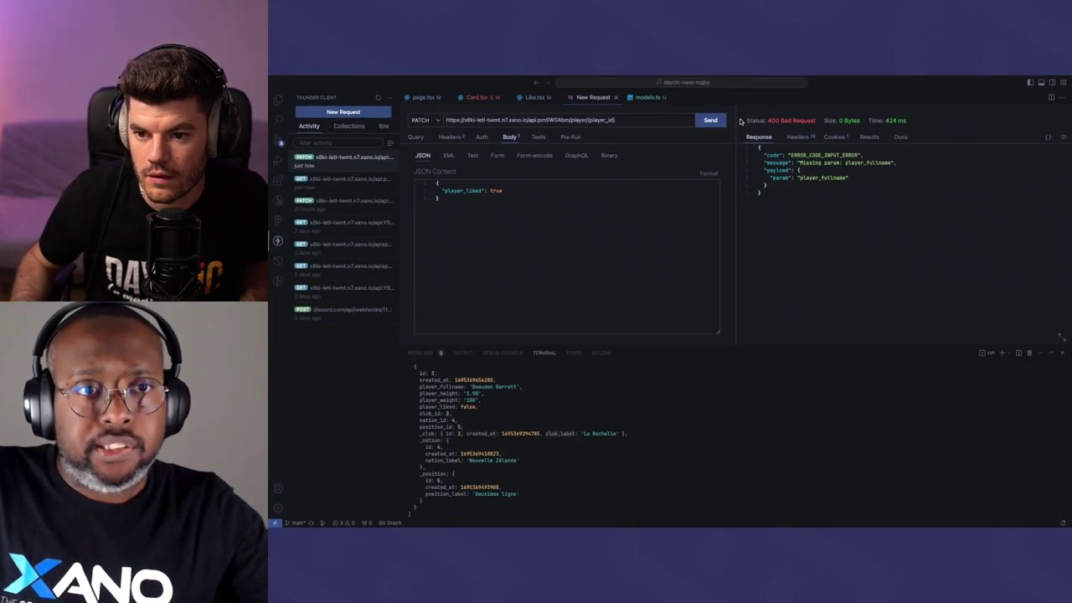
{"action": "left_click", "coordinate": [712, 121]}
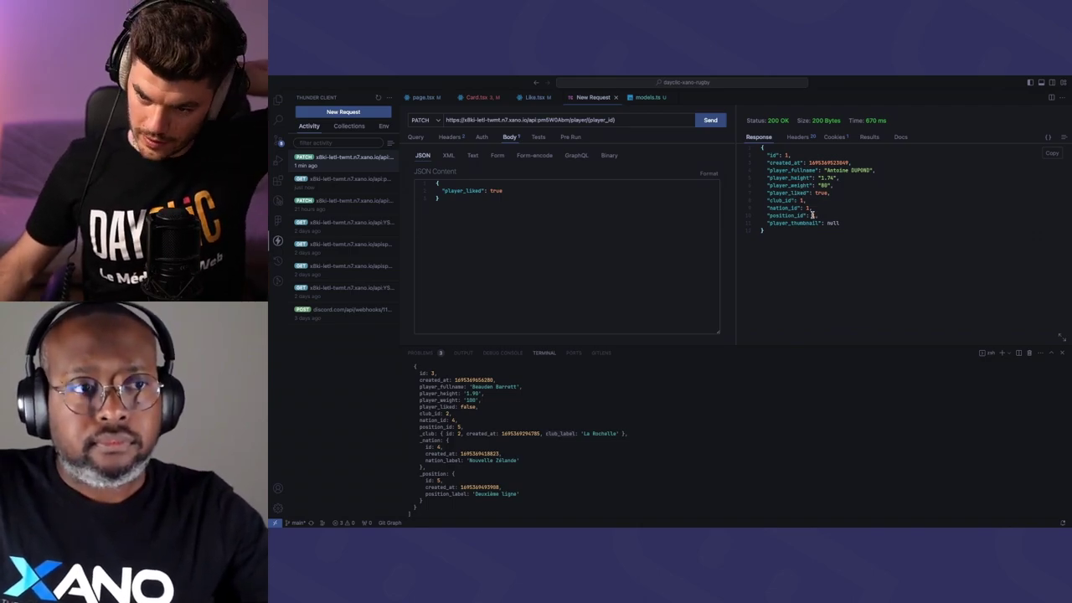
Switch to Xano in the browser and open the player database table to check the player_liked column
{"action": "key", "text": "ctrl+Up"}
{"action": "left_click", "coordinate": [672, 106]}
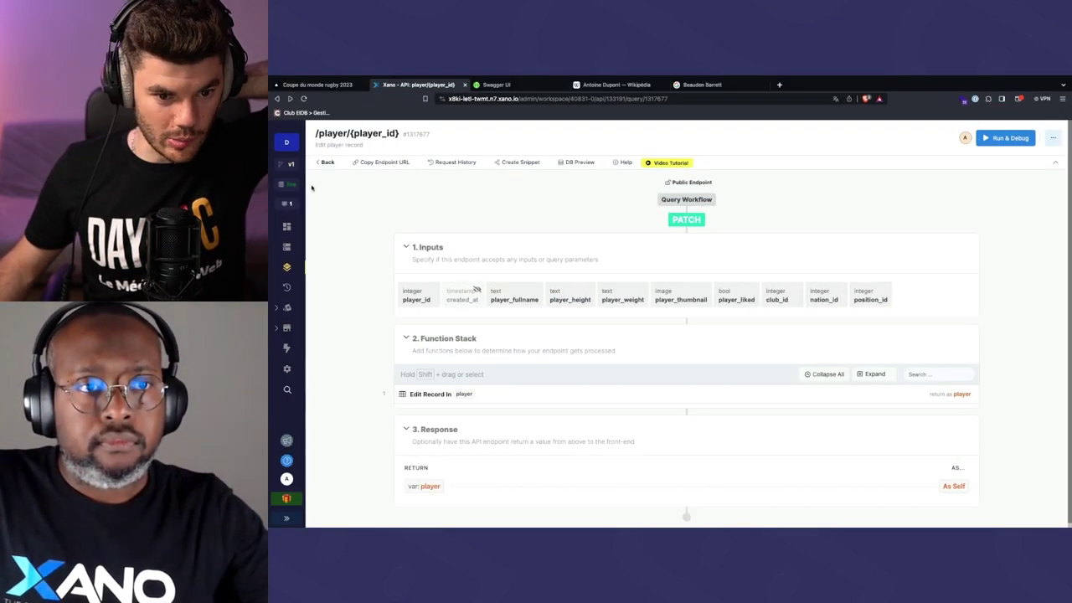
{"action": "left_click", "coordinate": [286, 246]}
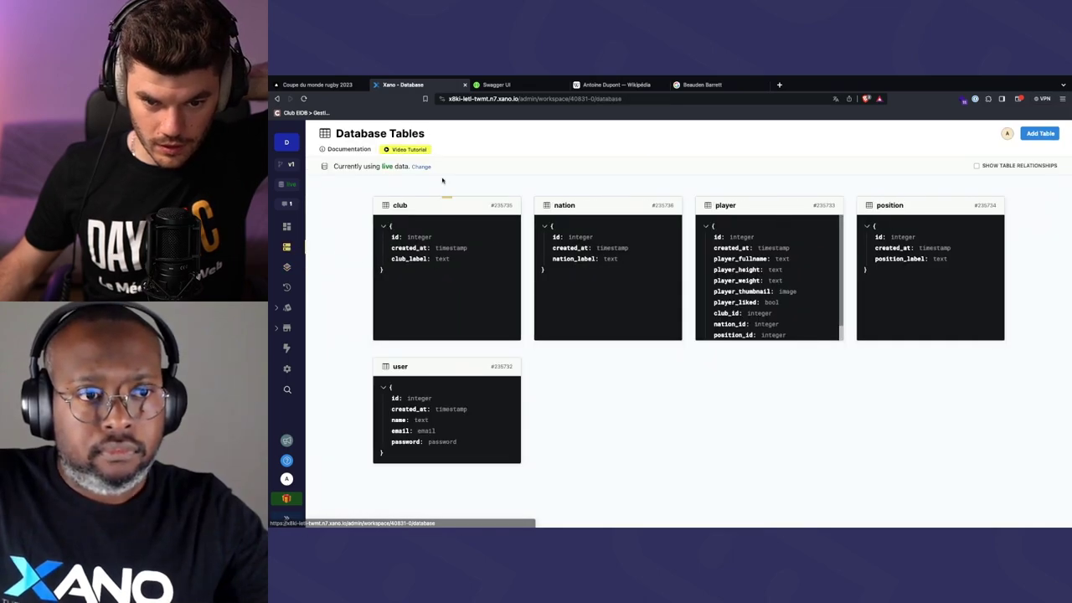
{"action": "left_click", "coordinate": [757, 210]}
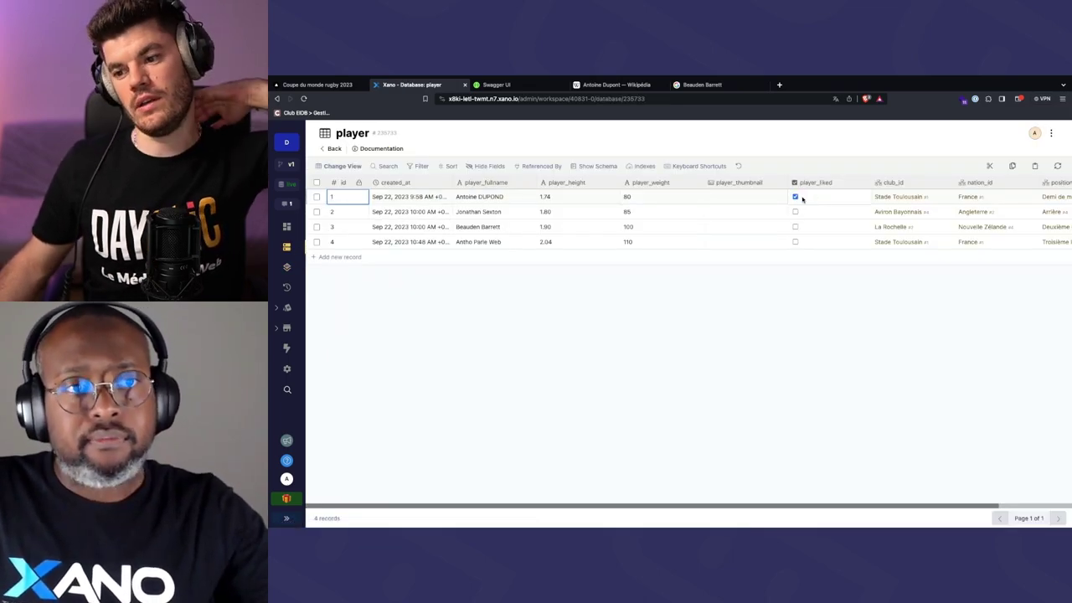
Return to VS Code and copy the Thunder Client PATCH request URL into the empty fetch call in Like.tsx
{"action": "key", "text": "ctrl+Up"}
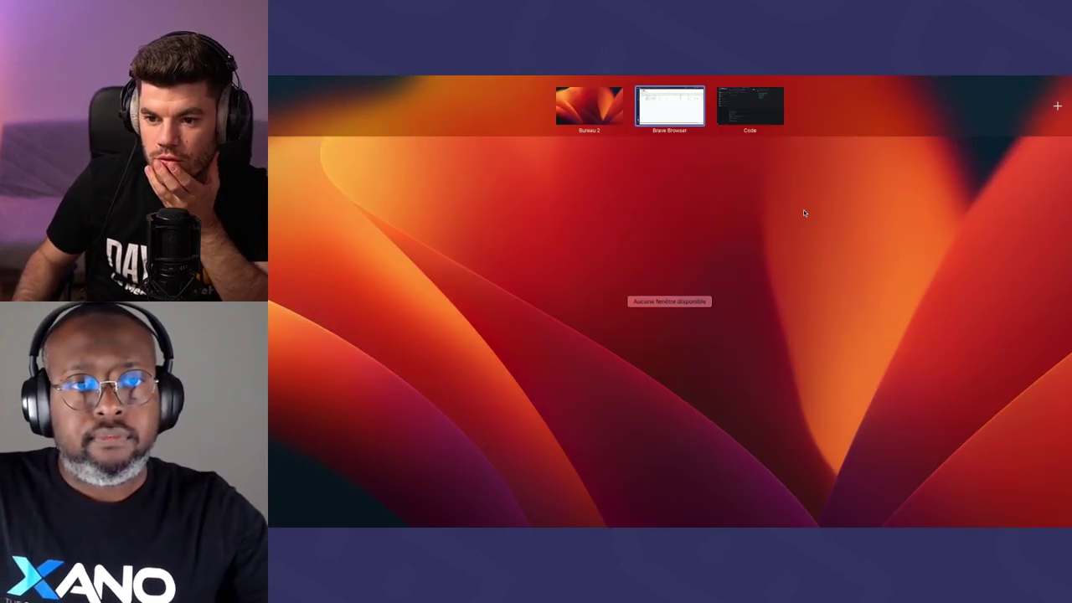
{"action": "key", "text": "ctrl+Right"}
{"action": "left_click", "coordinate": [568, 119]}
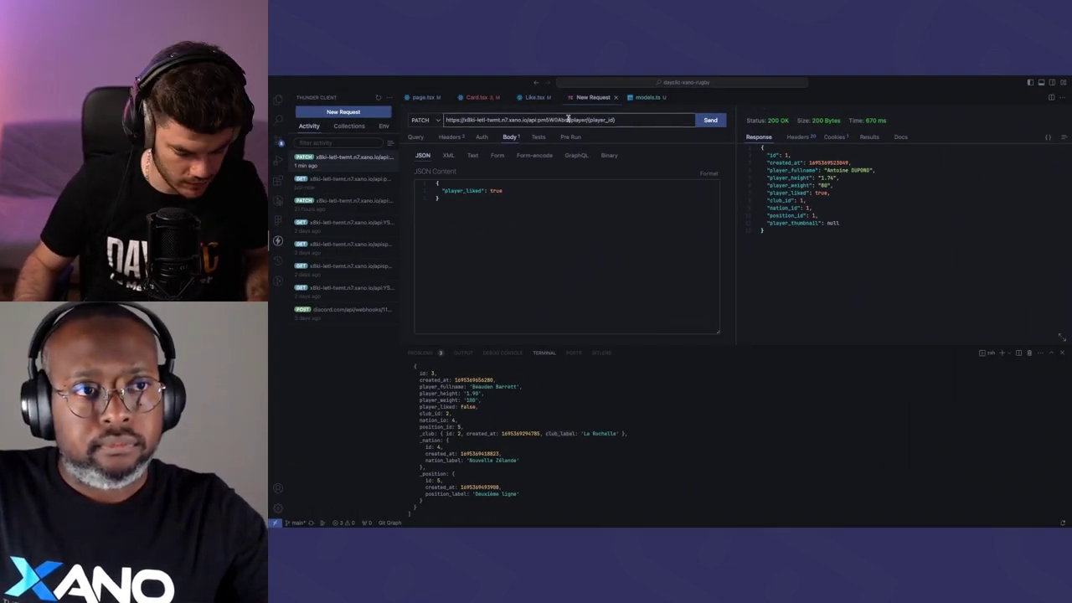
{"action": "key", "text": "super+a"}
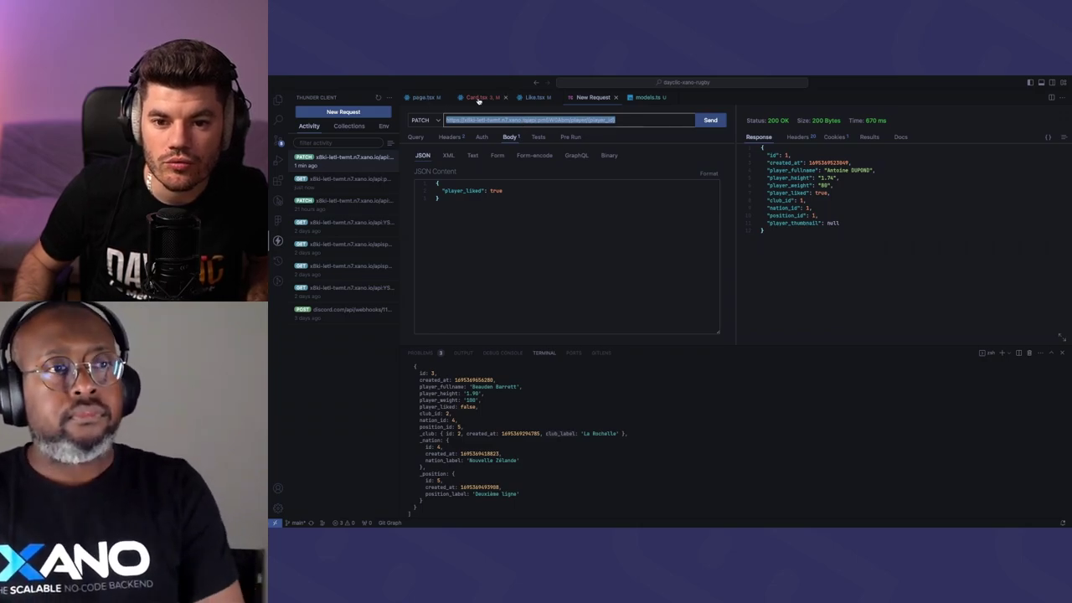
{"action": "left_click", "coordinate": [531, 97]}
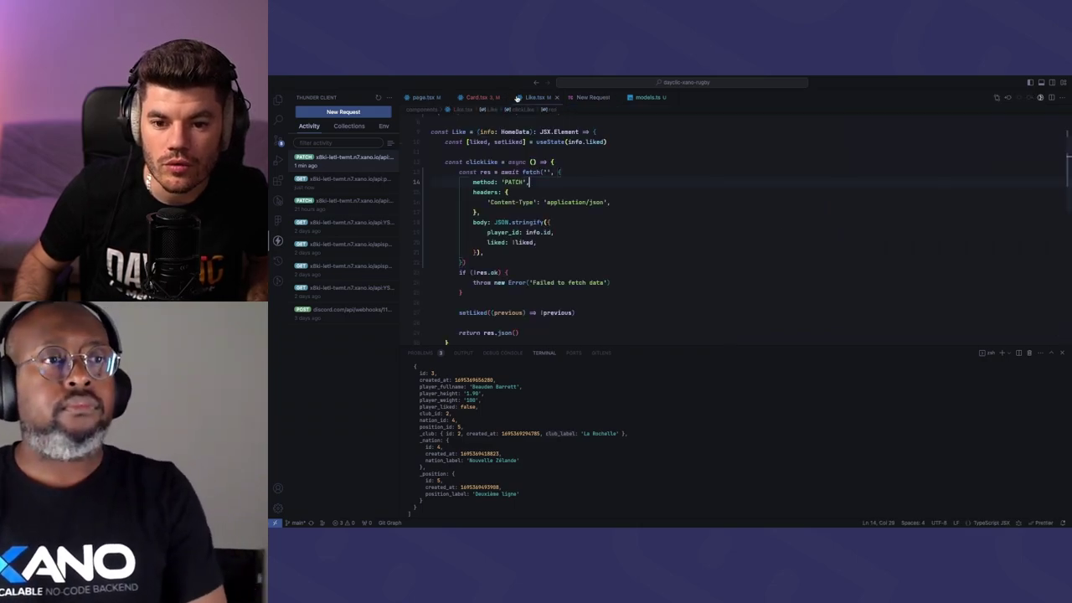
{"action": "left_click", "coordinate": [549, 172]}
{"action": "type", "text": "https://x8ki-letl-twmt.n7.xano.io/api:pm5W8Abm/player/{player_id}"}
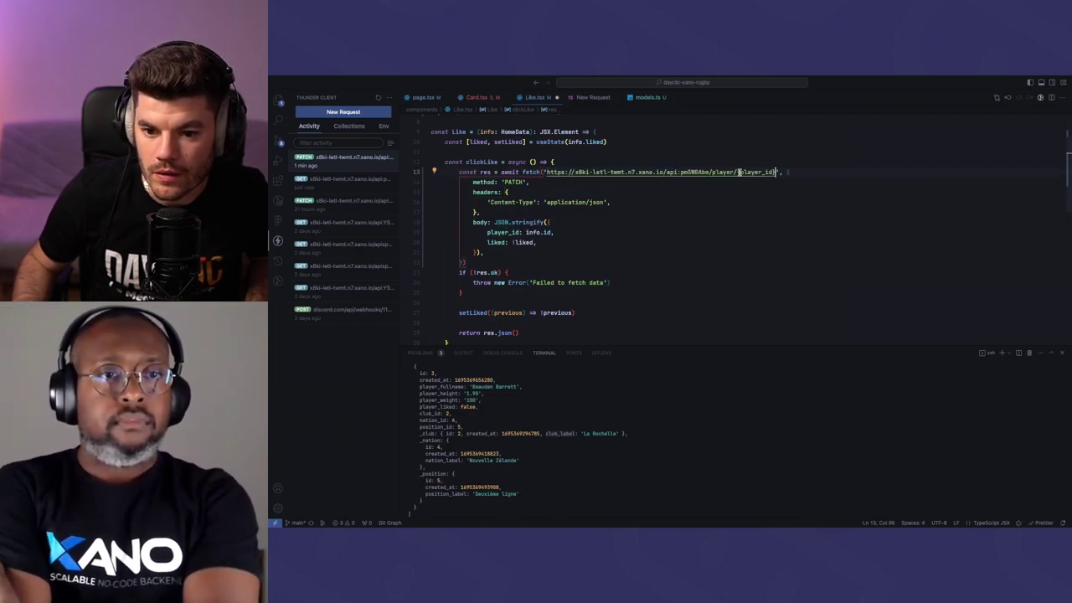
Replace the {player_id} placeholder in the fetch URL by appending + info.id after the /player/ string
{"action": "left_click_drag", "start_coordinate": [527, 232], "coordinate": [551, 232]}
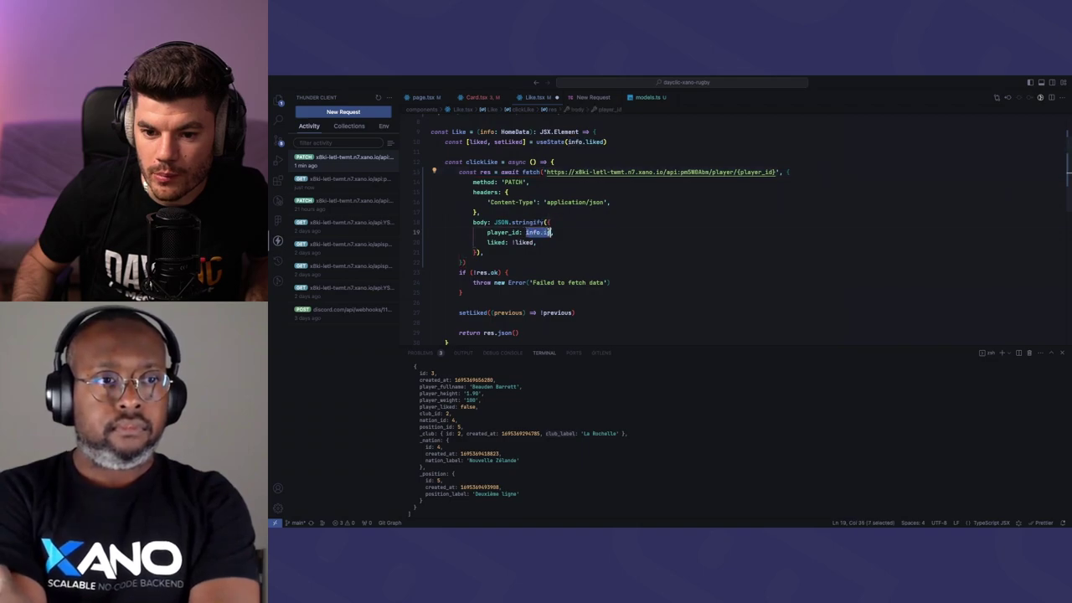
{"action": "left_click_drag", "start_coordinate": [738, 172], "coordinate": [776, 172]}
{"action": "key", "text": "BackSpace"}
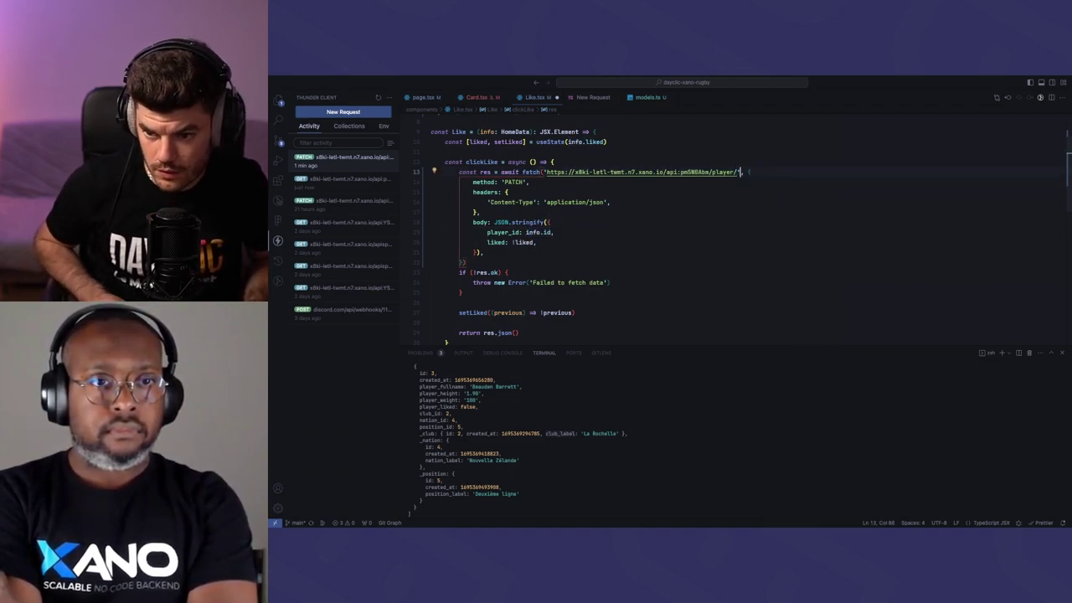
{"action": "type", "text": "${"}
{"action": "type", "text": "+ info.id"}
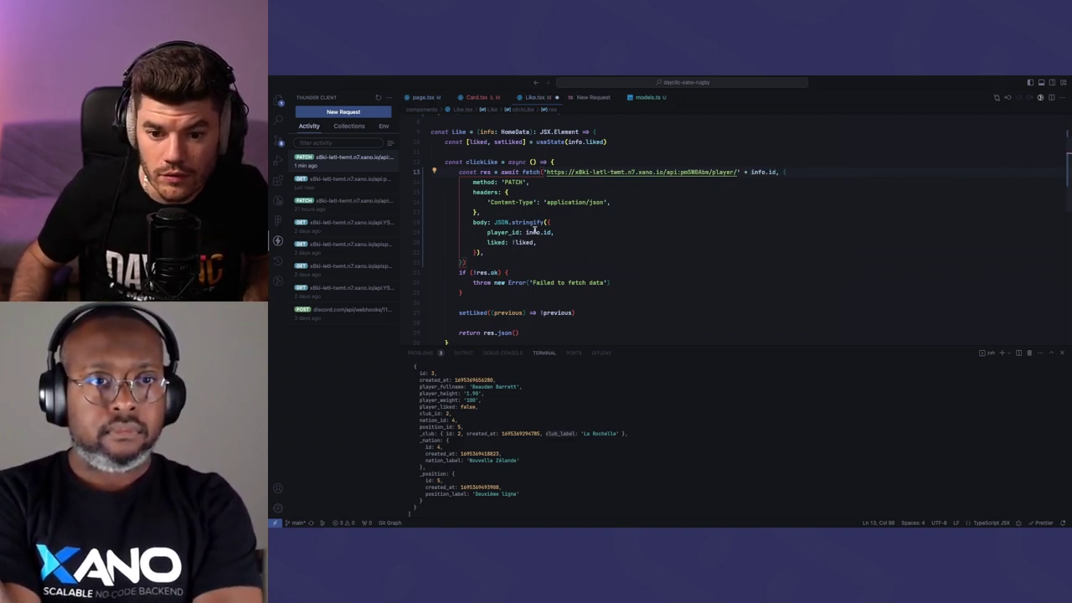
Remove the player_id line from the JSON.stringify body of the PATCH request and save Like.tsx
{"action": "left_click", "coordinate": [560, 234]}
{"action": "key", "text": "ctrl+shift+k"}
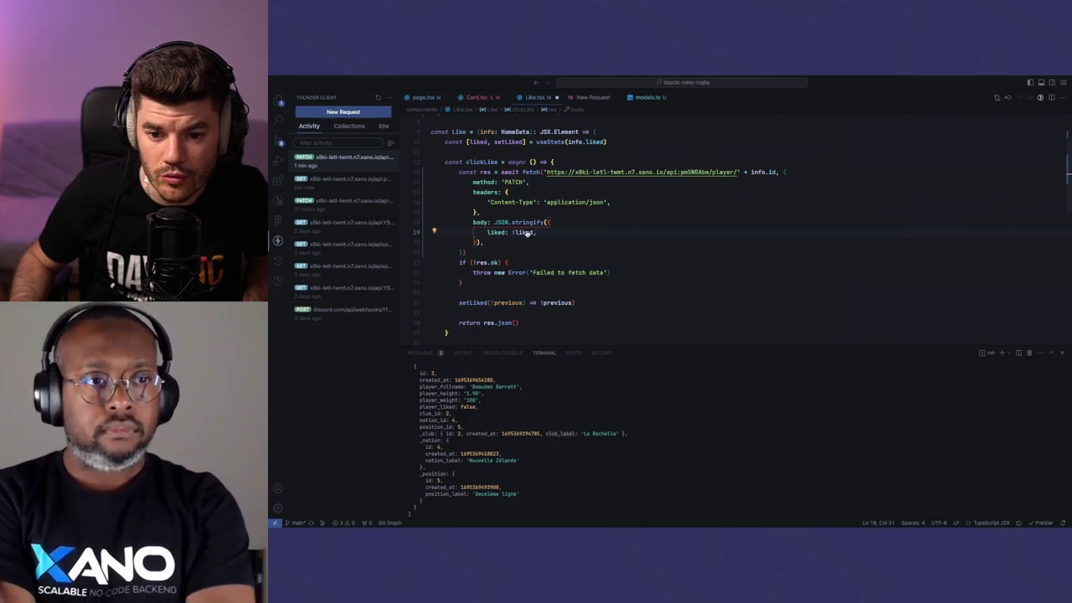
{"action": "scroll", "coordinate": [519, 238], "scroll_direction": "up", "scroll_amount": 2}
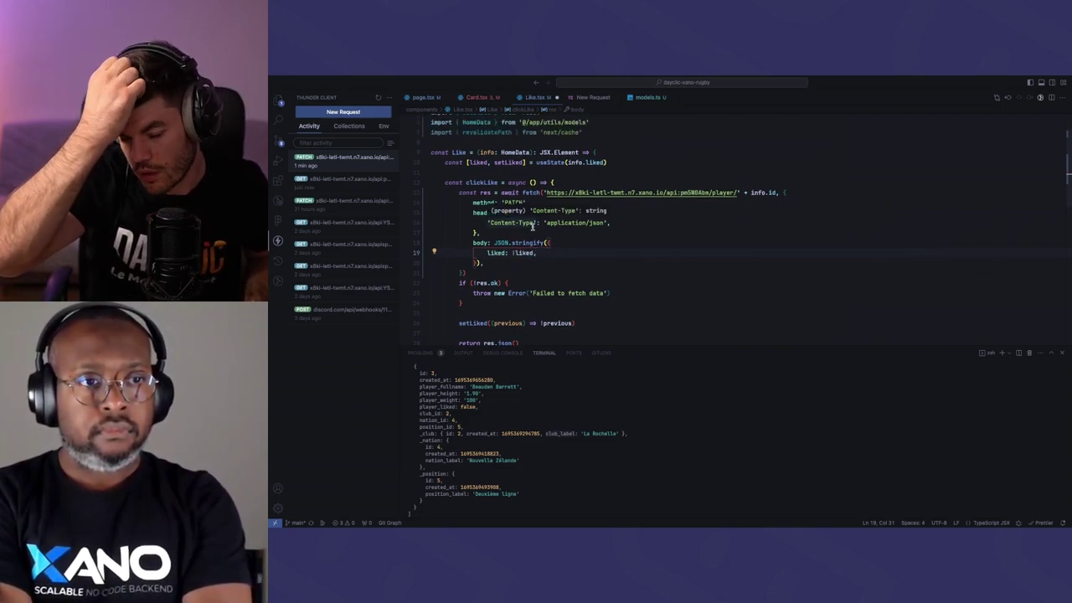
{"action": "key", "text": "ctrl+s"}
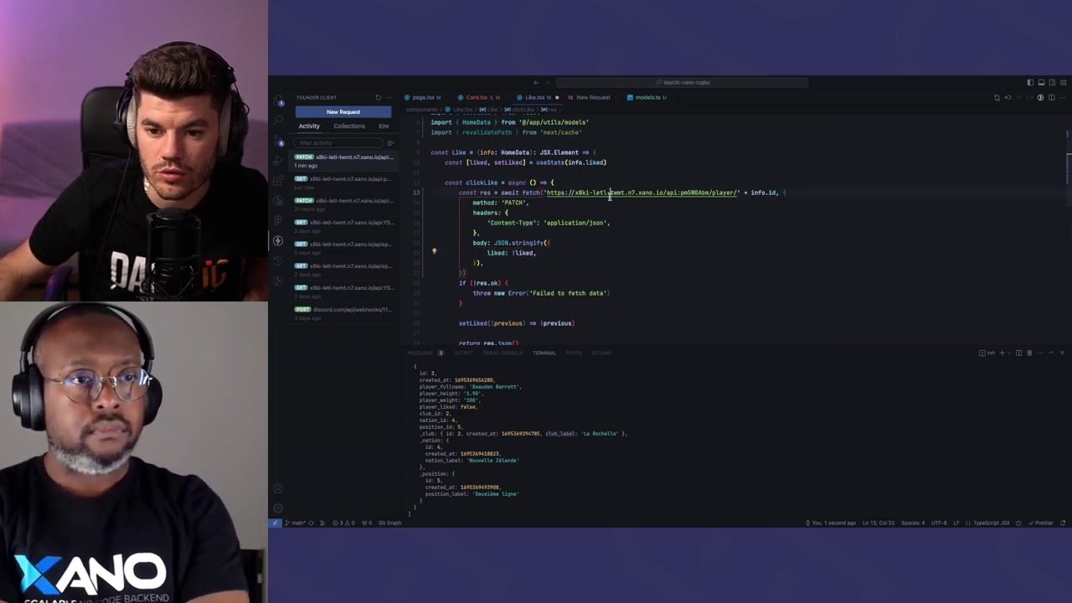
Review the rest of Like.tsx, then switch to the browser and reload the localhost:3000 player page to check the hearts
{"action": "scroll", "coordinate": [566, 201], "scroll_direction": "up", "scroll_amount": 1}
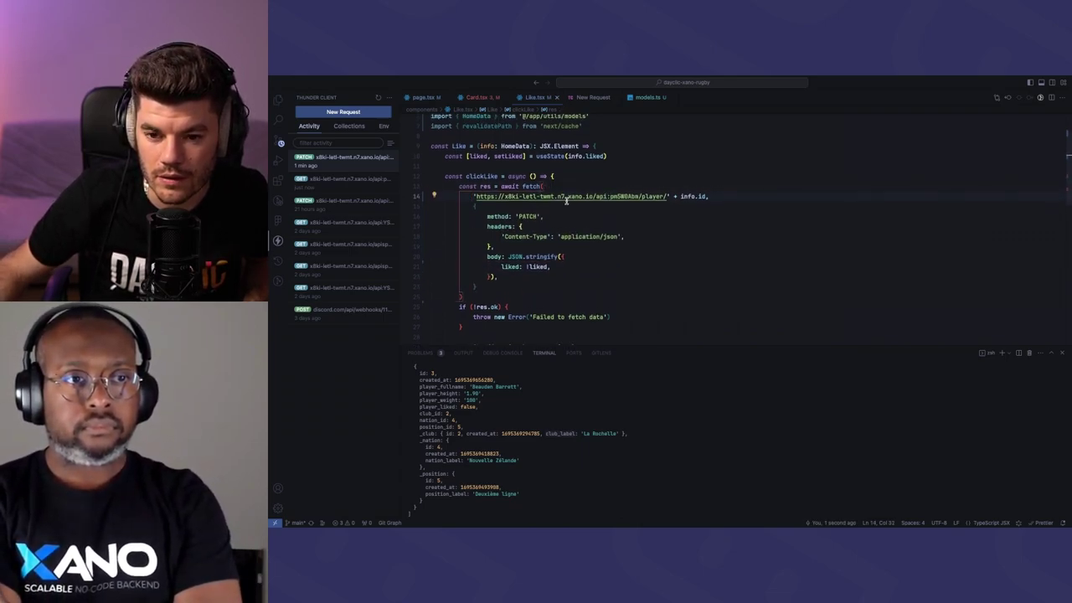
{"action": "scroll", "coordinate": [587, 229], "scroll_direction": "down", "scroll_amount": 1}
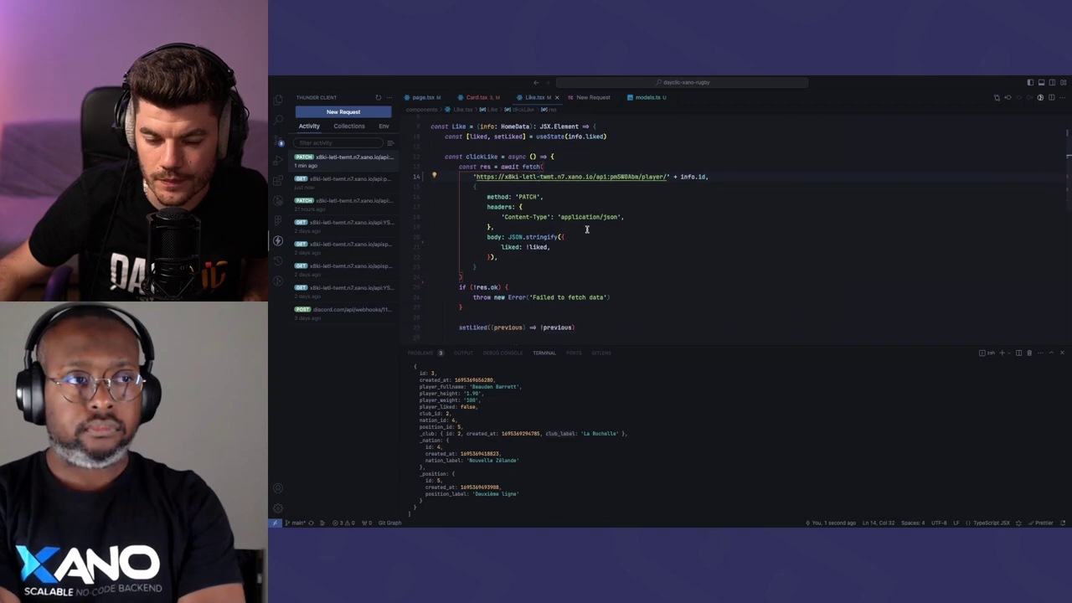
{"action": "scroll", "coordinate": [586, 228], "scroll_direction": "down", "scroll_amount": 2}
{"action": "scroll", "coordinate": [587, 253], "scroll_direction": "down", "scroll_amount": 3}
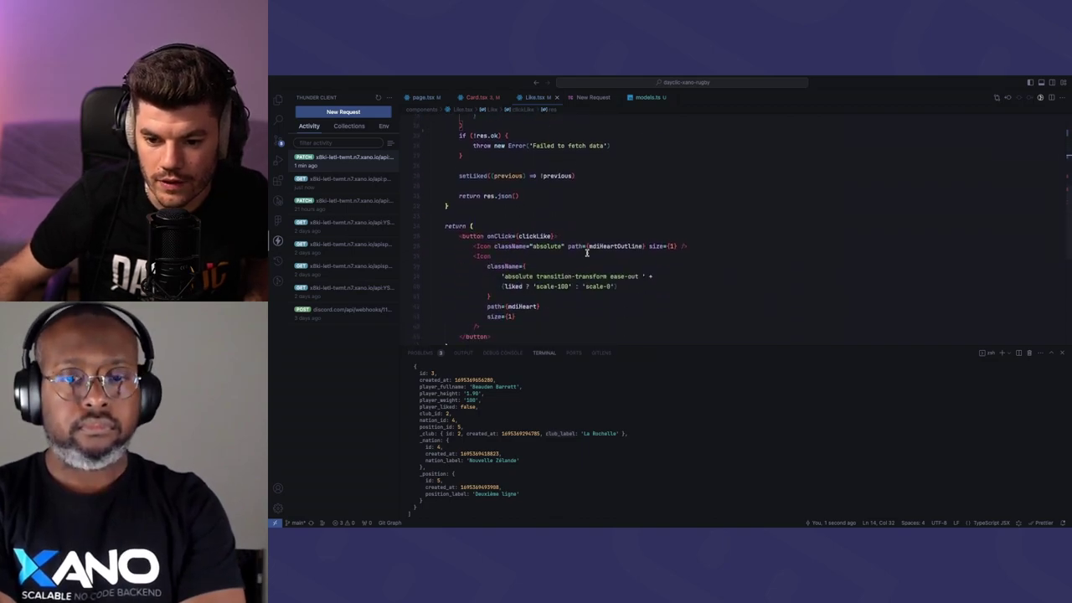
{"action": "scroll", "coordinate": [587, 253], "scroll_direction": "up", "scroll_amount": 3}
{"action": "key", "text": "ctrl+Up"}
{"action": "left_click", "coordinate": [673, 102]}
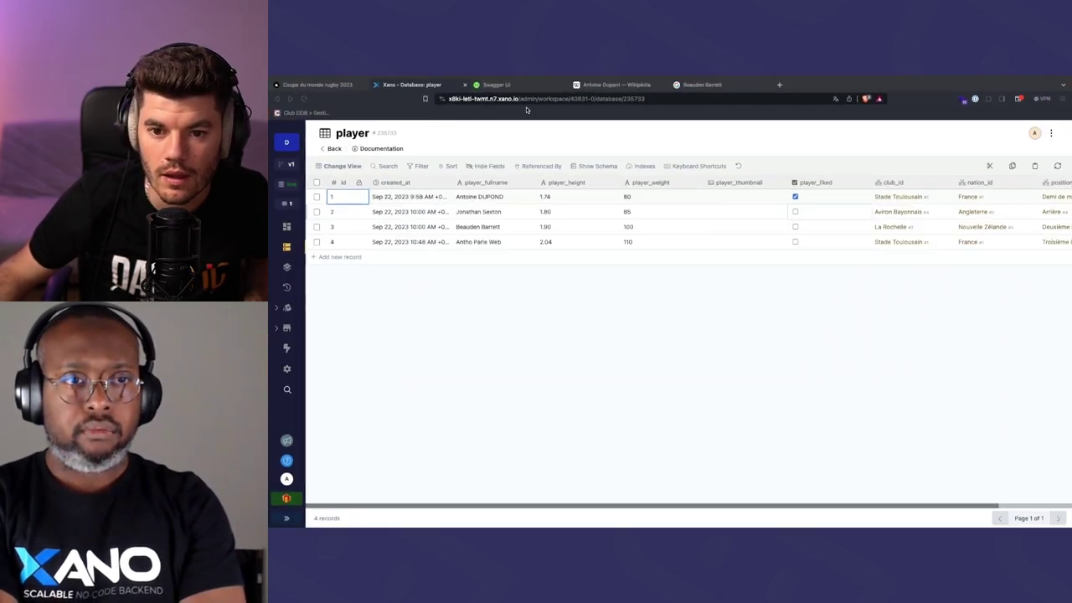
{"action": "key", "text": "ctrl+shift+Tab"}
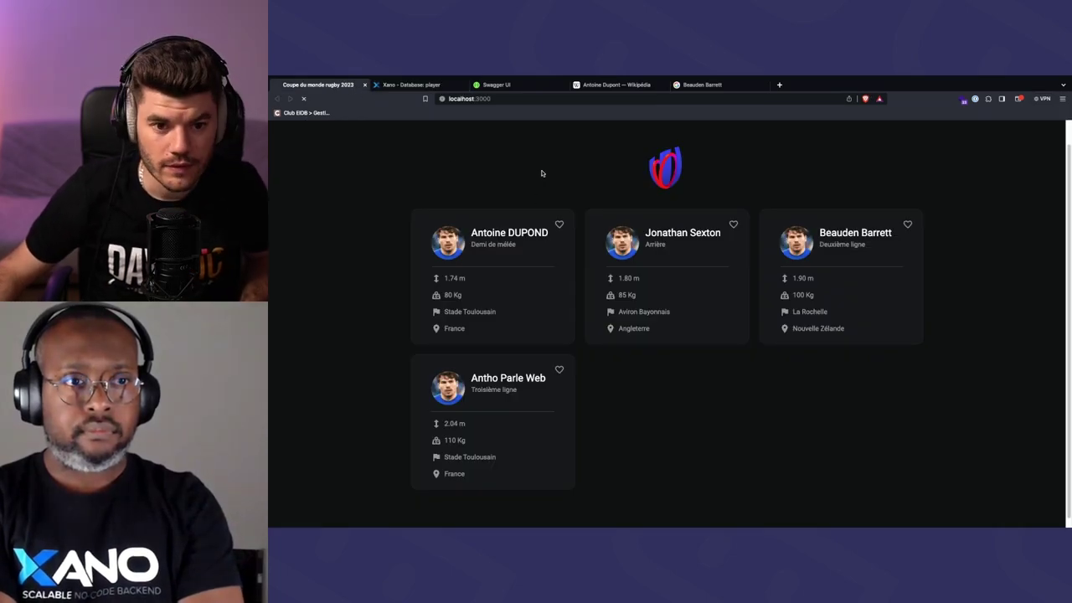
{"action": "key", "text": "super+r"}
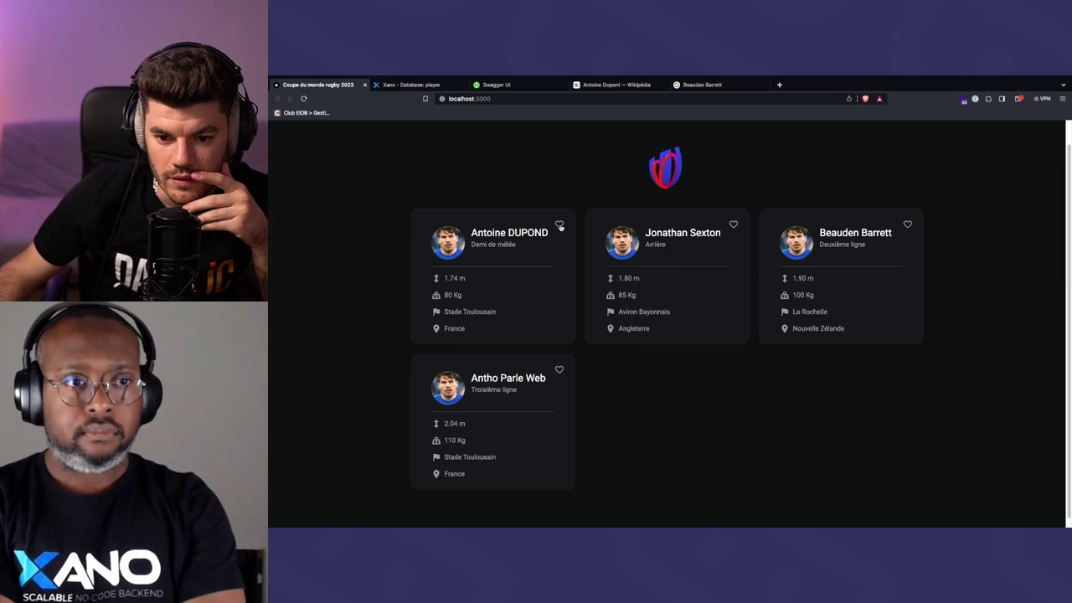
Return to Like.tsx in VS Code and initialise the liked state with info.player_liked in useState
{"action": "key", "text": "ctrl+Up"}
{"action": "left_click", "coordinate": [749, 103]}
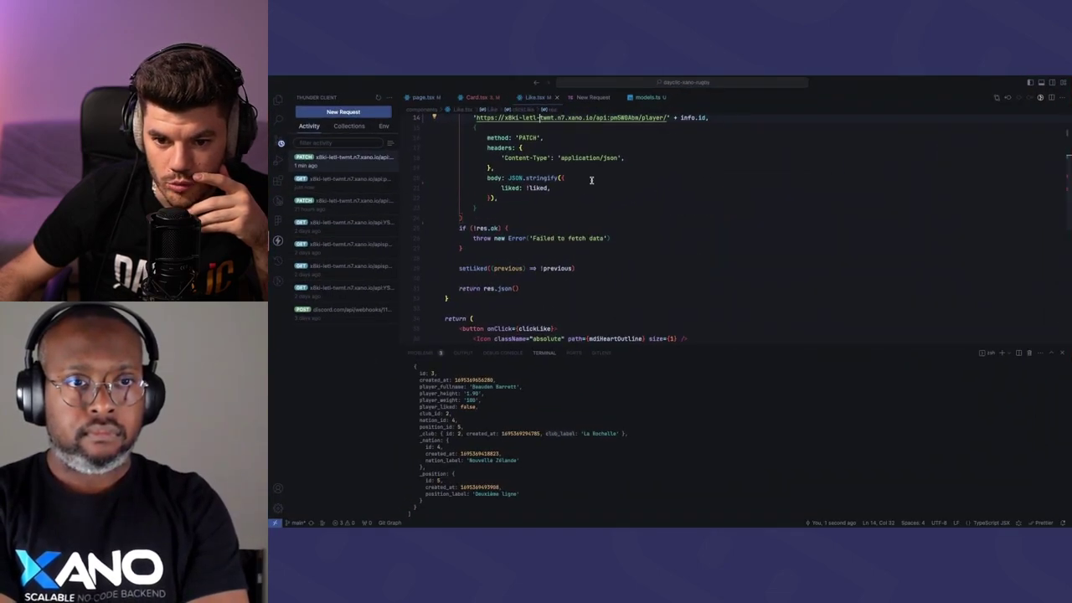
{"action": "scroll", "coordinate": [592, 180], "scroll_direction": "up", "scroll_amount": 3}
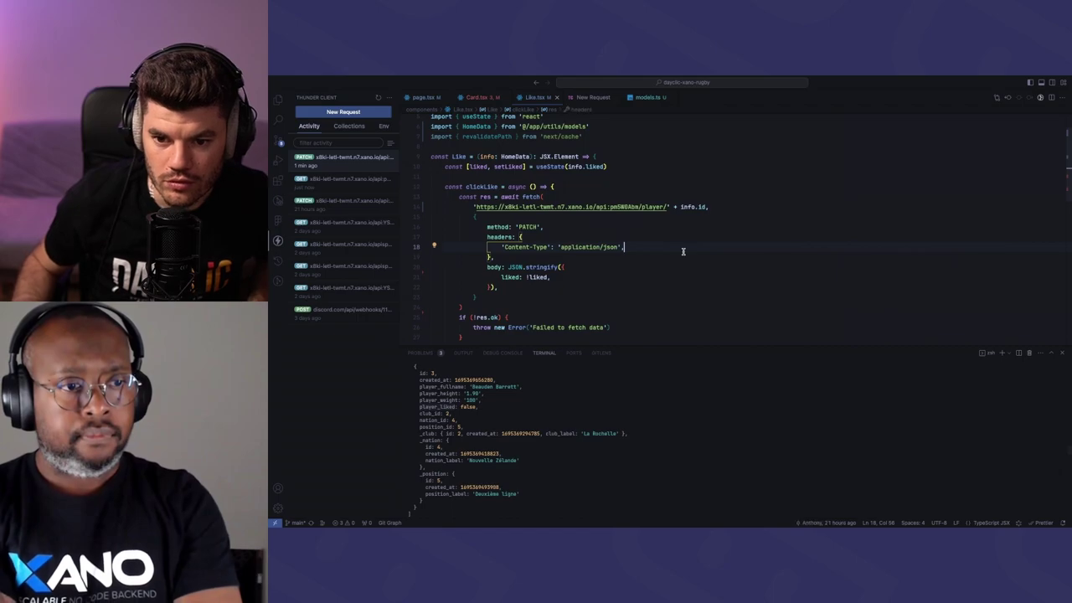
{"action": "double_click", "coordinate": [597, 167]}
{"action": "type", "text": "player_liked"}
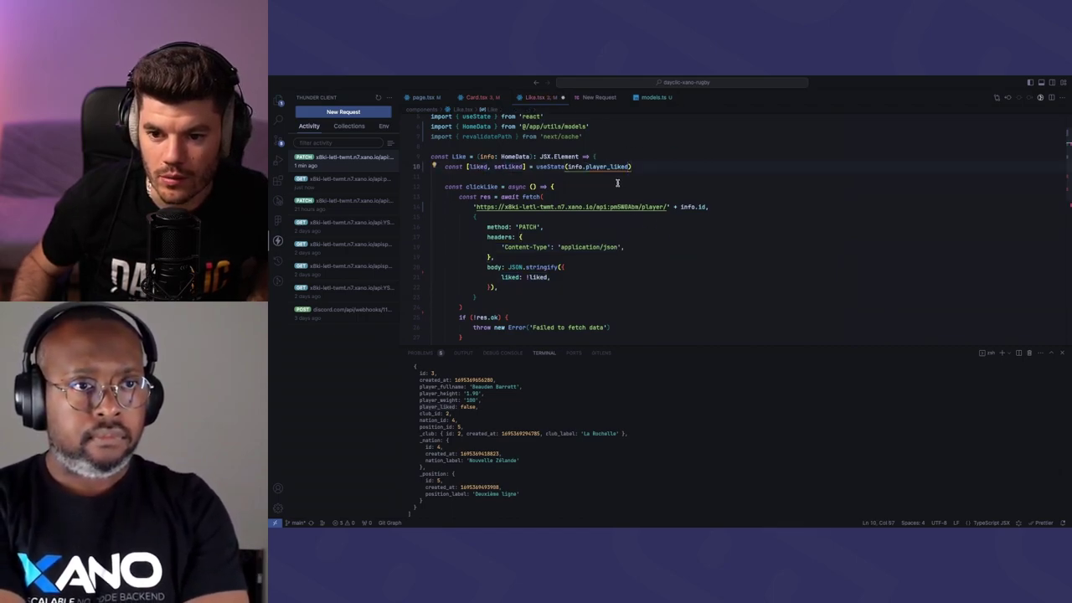
Declare player_liked as a boolean in the HomeData interface in models.ts and save the file
{"action": "left_click", "coordinate": [513, 157], "text": "ctrl"}
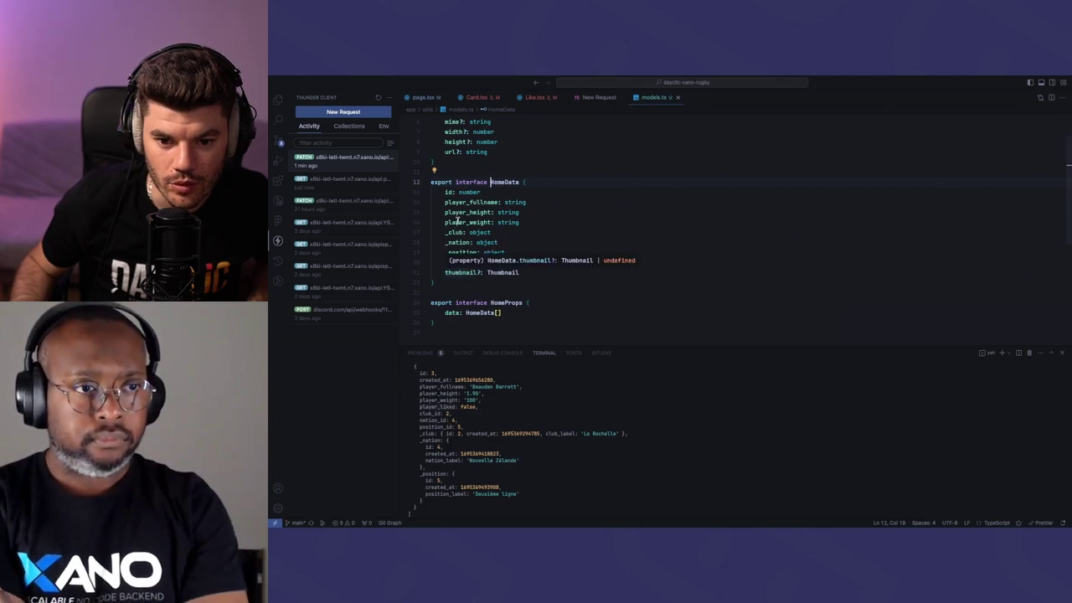
{"action": "double_click", "coordinate": [456, 261]}
{"action": "type", "text": "player_liked: boolean"}
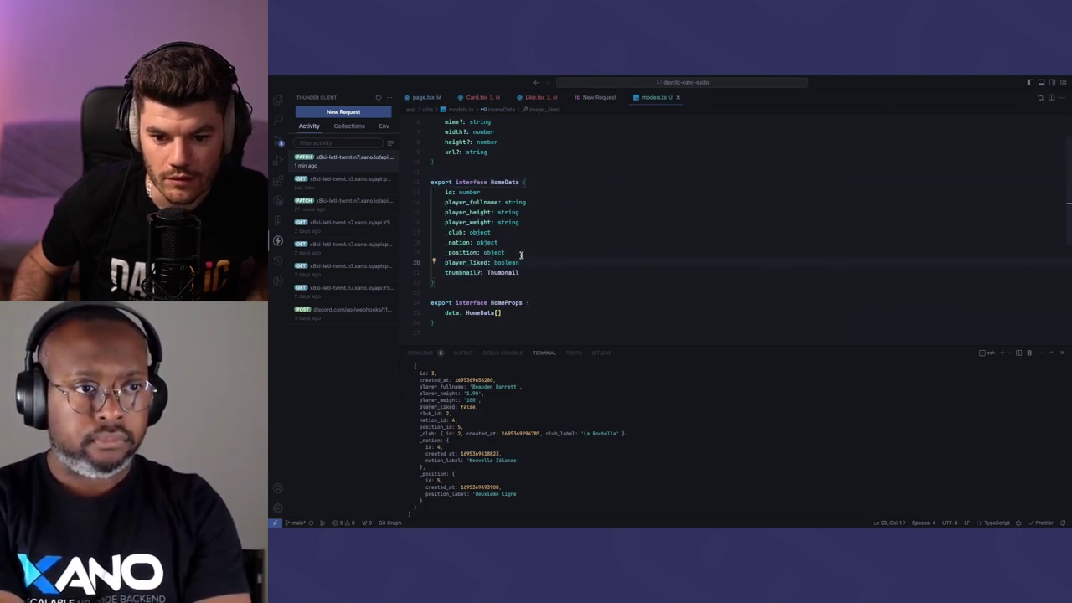
{"action": "key", "text": "super+s"}
Return to Like.tsx and undo the player_liked edit in useState, restoring info.liked as its argument
{"action": "key", "text": "ctrl+minus"}
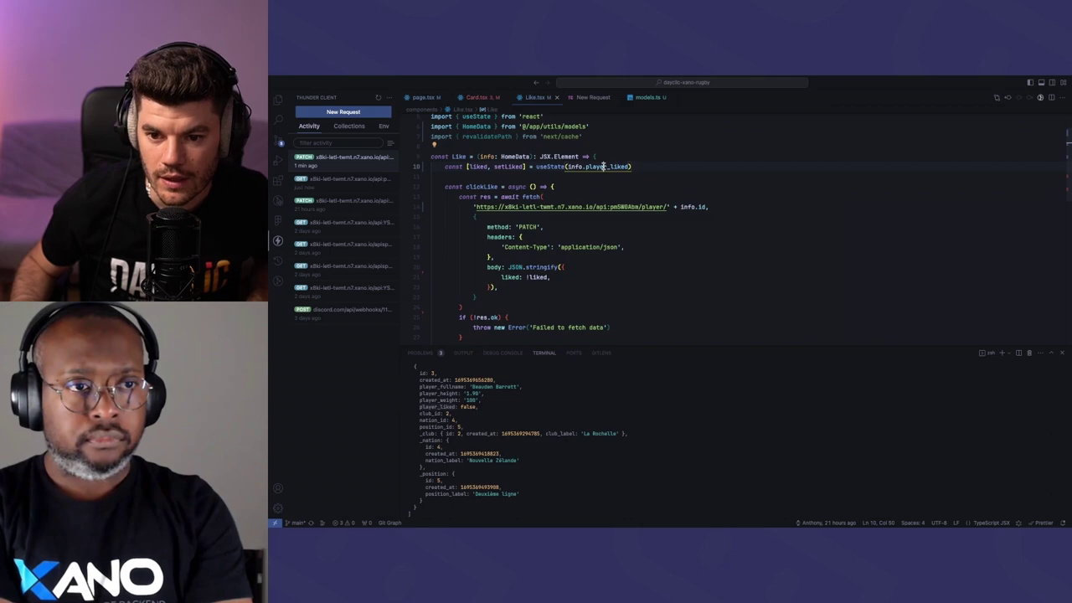
{"action": "double_click", "coordinate": [603, 166]}
{"action": "key", "text": "super+z"}
{"action": "key", "text": "super+z"}
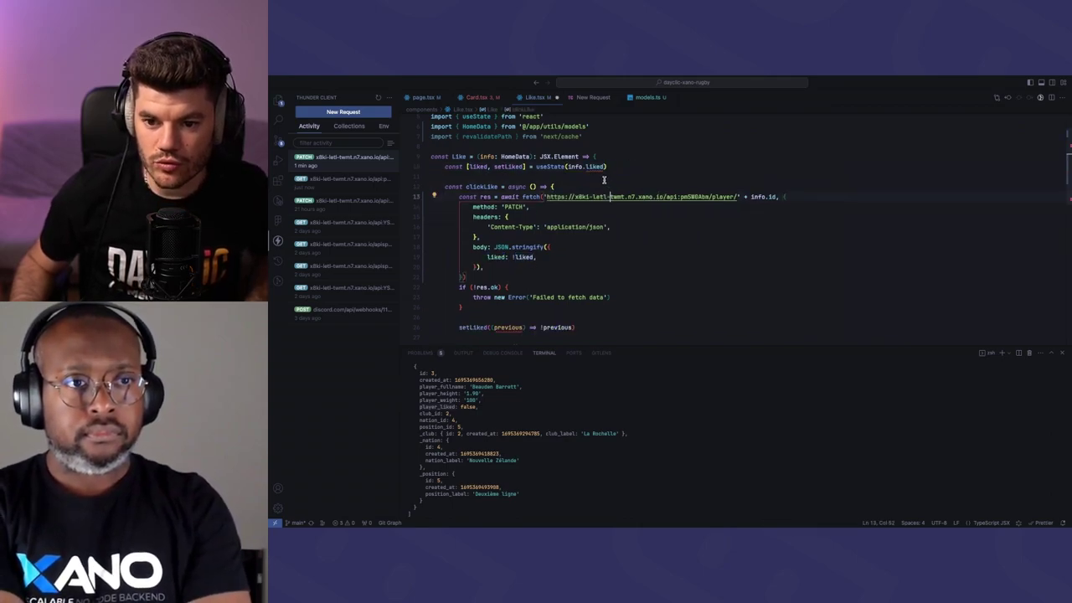
{"action": "key", "text": "super+shift+z"}
{"action": "key", "text": "super+shift+z"}
{"action": "key", "text": "super+z"}
{"action": "key", "text": "super+z"}
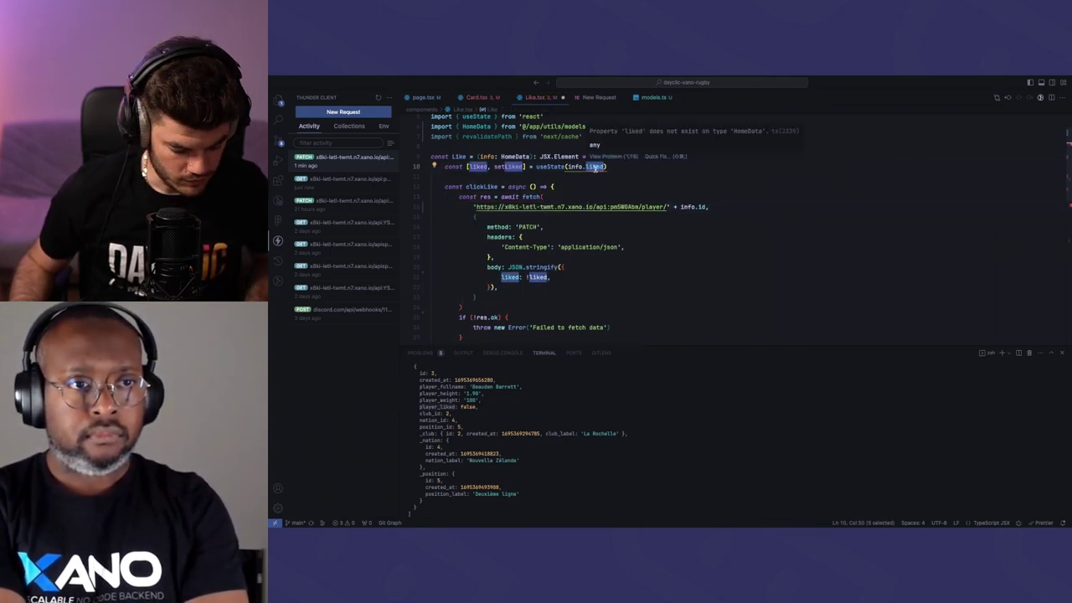
Search Like.tsx for the selected word liked with case matching enabled
{"action": "key", "text": "super+shift+z"}
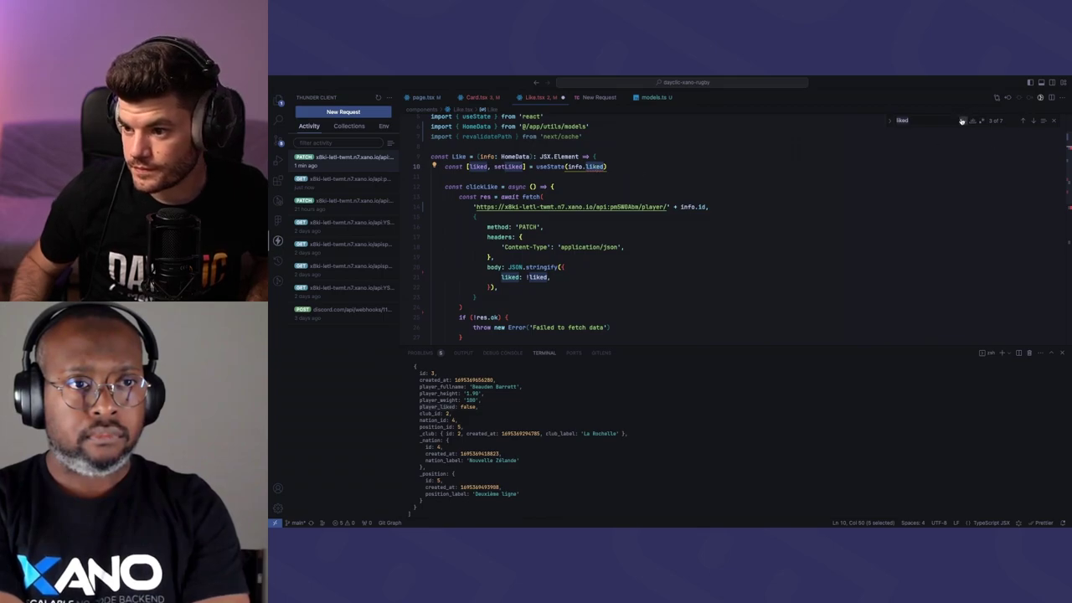
{"action": "left_click", "coordinate": [962, 121]}
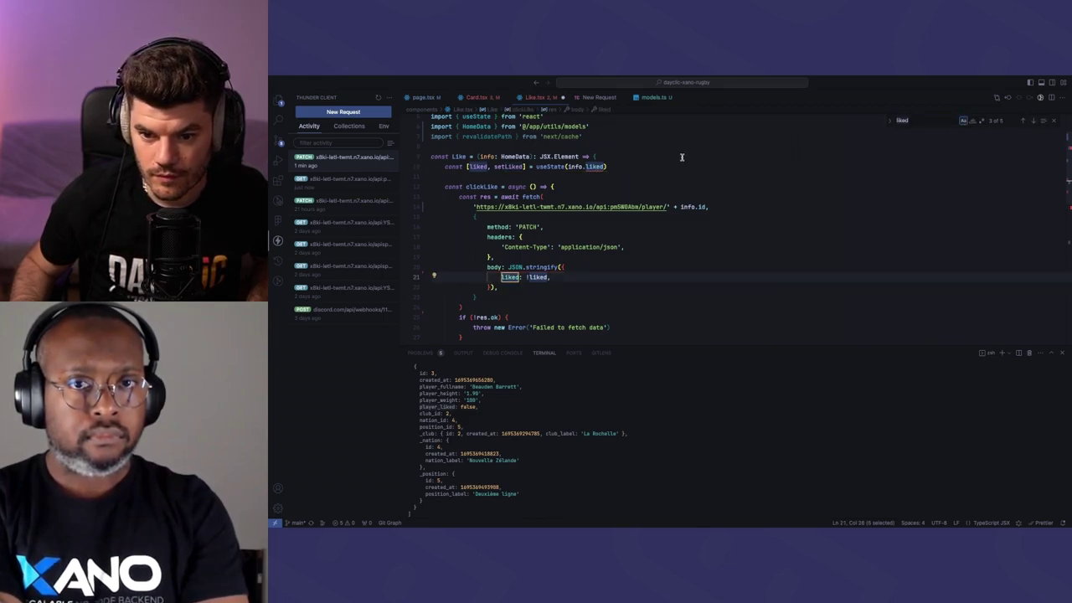